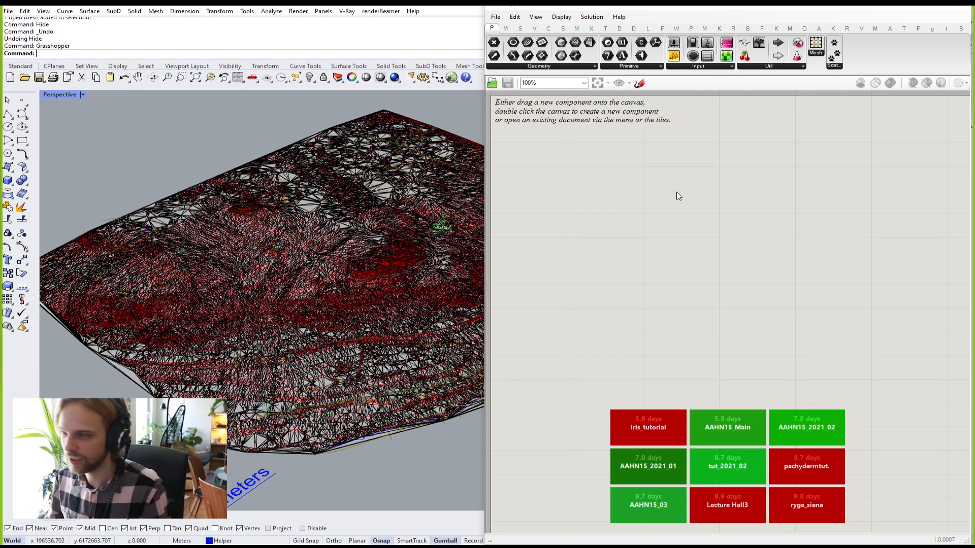
# Step: Narrow the Grasshopper window and hide the terrain mesh to reveal the red contour lines
pyautogui.scroll(-5, 329, 216)
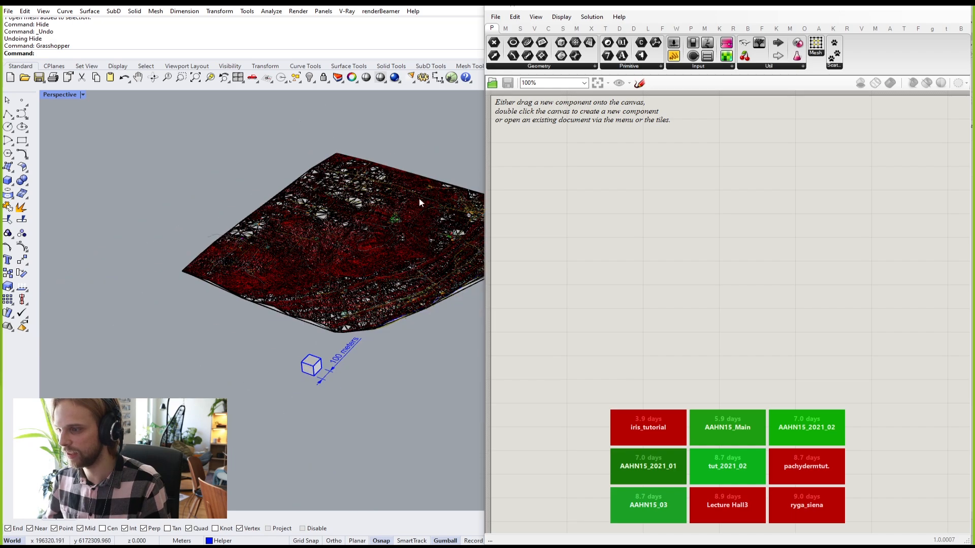
pyautogui.moveTo(484, 6); pyautogui.dragTo(653, 11)
pyautogui.moveTo(426, 175); pyautogui.dragTo(415, 319, button='right')
pyautogui.scroll(6, 364, 234)
pyautogui.scroll(3, 415, 173)
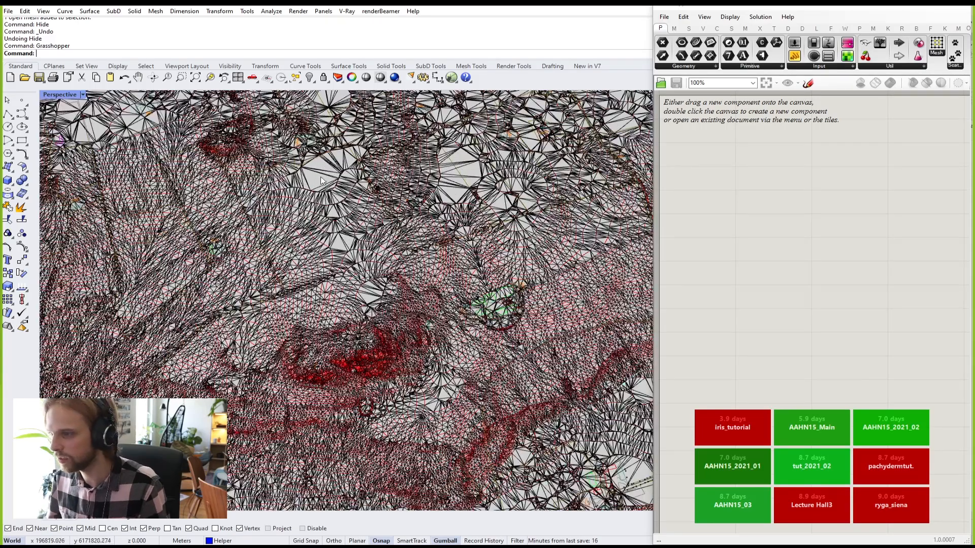
pyautogui.click(314, 180)
pyautogui.press('Return')
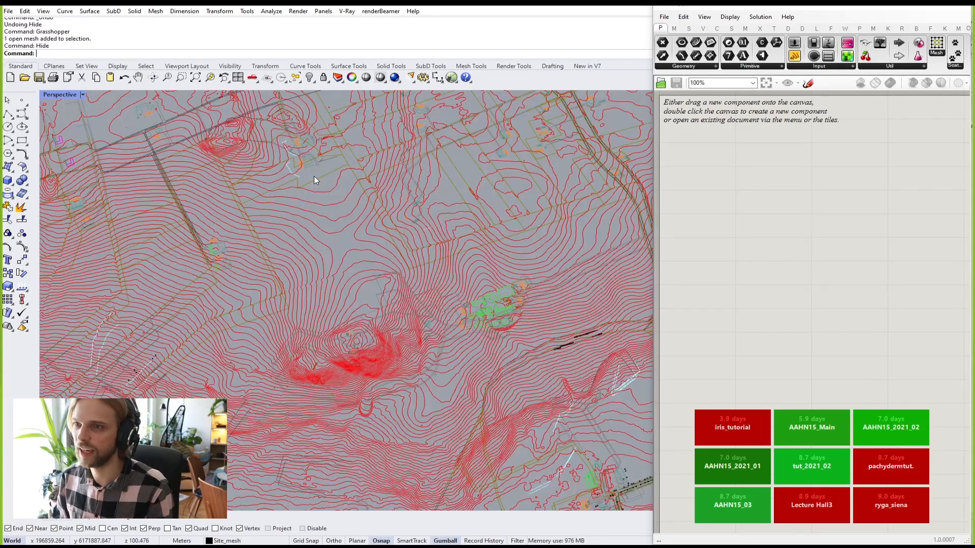
pyautogui.scroll(-5, 316, 175)
pyautogui.keyDown('shift'); pyautogui.moveTo(324, 240); pyautogui.dragTo(322, 207, button='right'); pyautogui.keyUp('shift')
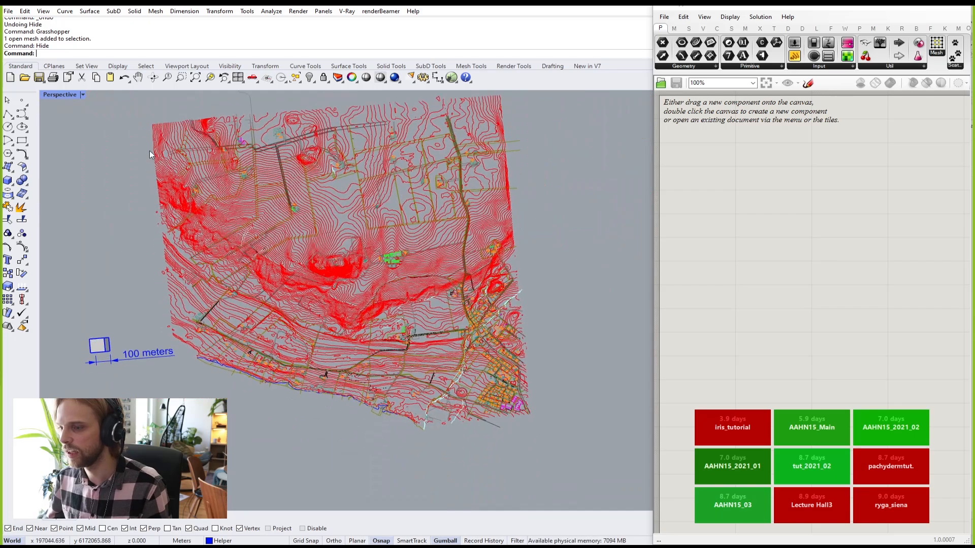
# Step: Maximize the Top viewport for a plan view of the whole site
pyautogui.doubleClick(48, 95)
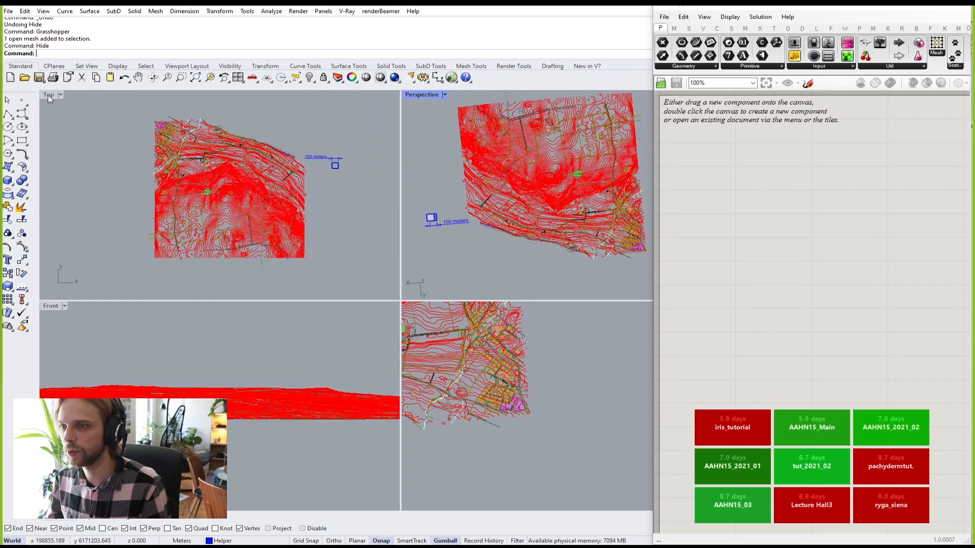
pyautogui.doubleClick(48, 95)
pyautogui.scroll(2, 492, 343)
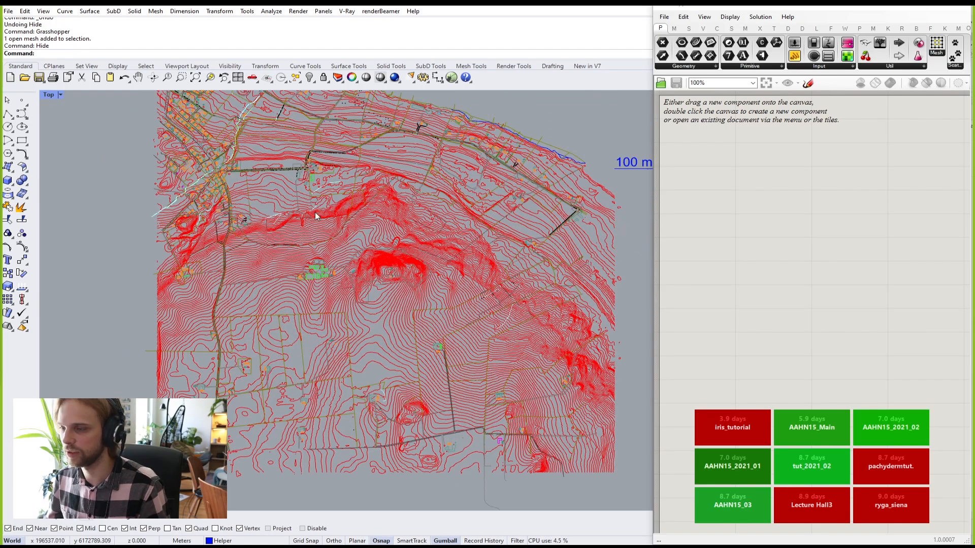
pyautogui.scroll(2, 315, 213)
pyautogui.moveTo(425, 250); pyautogui.dragTo(346, 278, button='right')
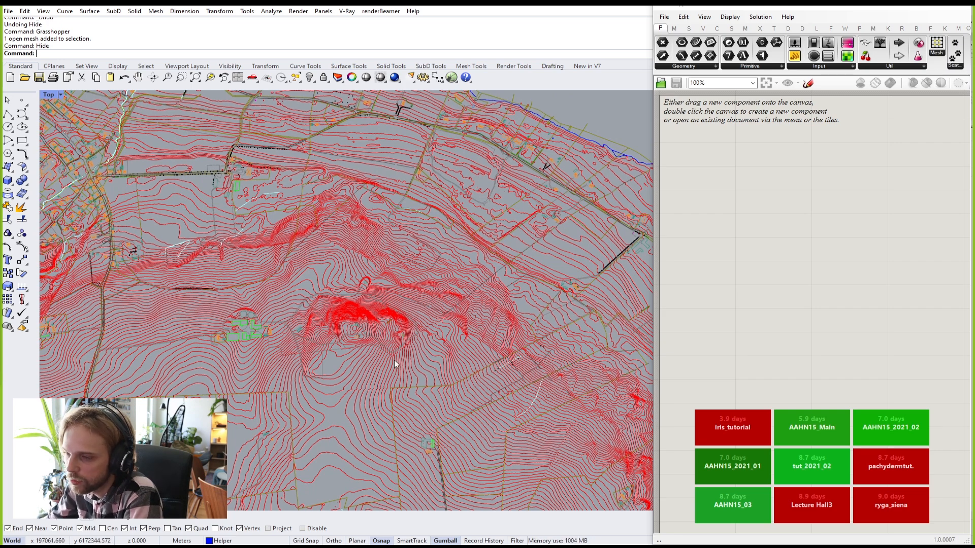
pyautogui.scroll(-5, 110, 218)
pyautogui.moveTo(220, 277); pyautogui.dragTo(338, 272, button='right')
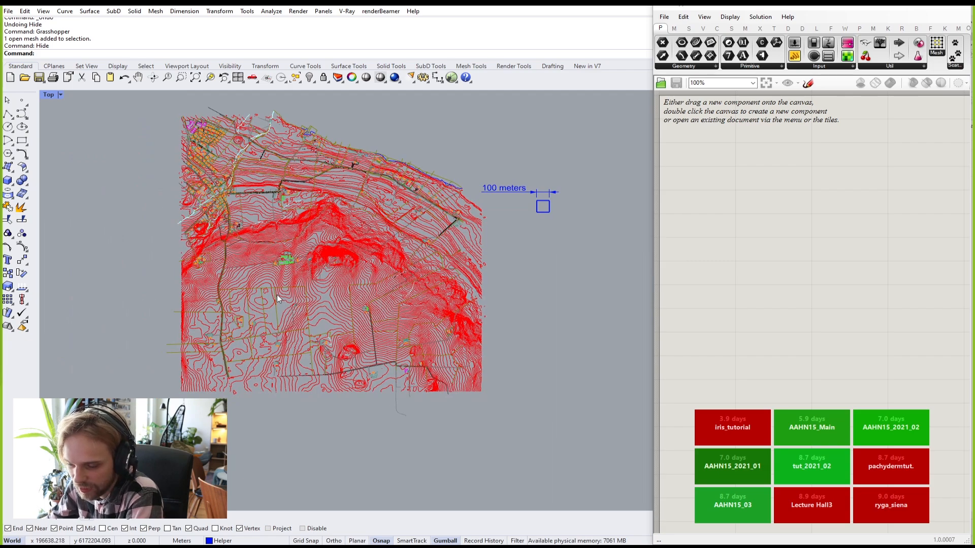
# Step: Zoom toward the green building cluster and select four curves near the left road
pyautogui.scroll(3, 288, 299)
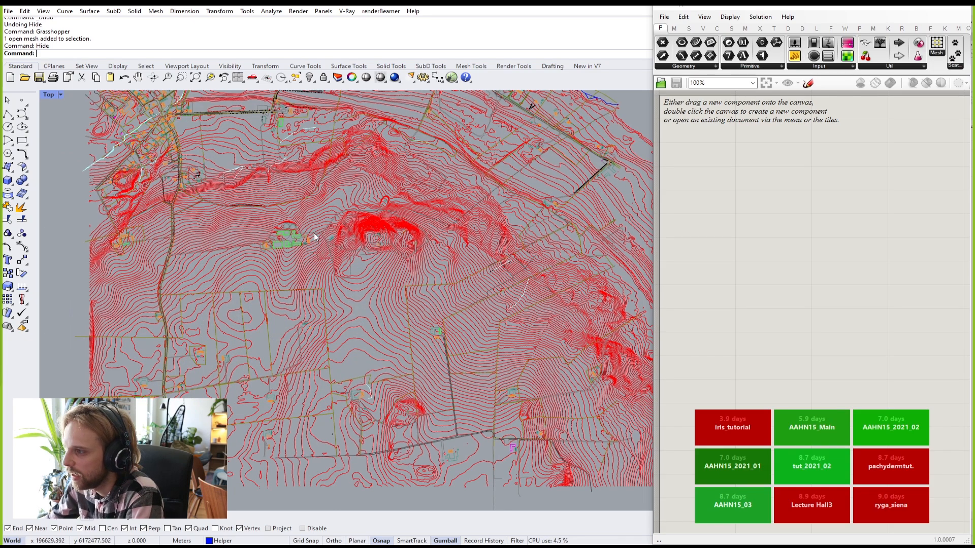
pyautogui.scroll(5, 344, 233)
pyautogui.moveTo(80, 306); pyautogui.dragTo(278, 274, button='right')
pyautogui.scroll(8, 278, 274)
pyautogui.scroll(8, 300, 274)
pyautogui.moveTo(409, 286); pyautogui.dragTo(379, 258)
pyautogui.scroll(-4, 376, 262)
pyautogui.scroll(2, 477, 241)
pyautogui.scroll(4, 457, 244)
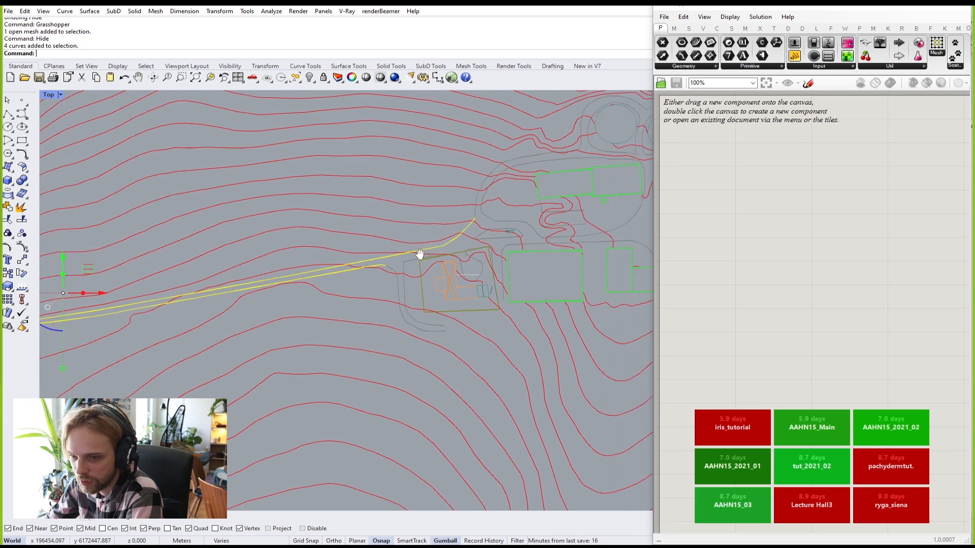
pyautogui.press('Escape')
pyautogui.scroll(-2, 440, 284)
pyautogui.scroll(5, 258, 306)
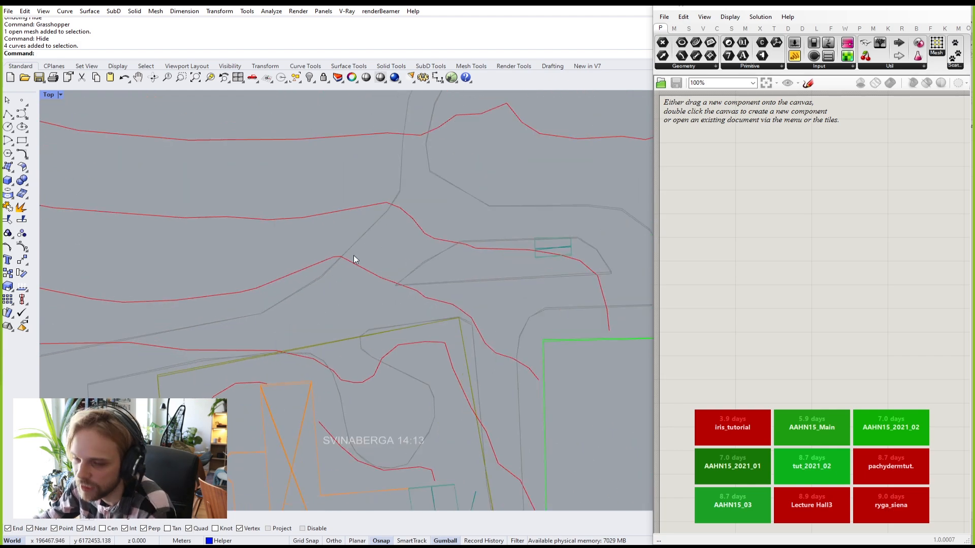
pyautogui.scroll(-6, 406, 262)
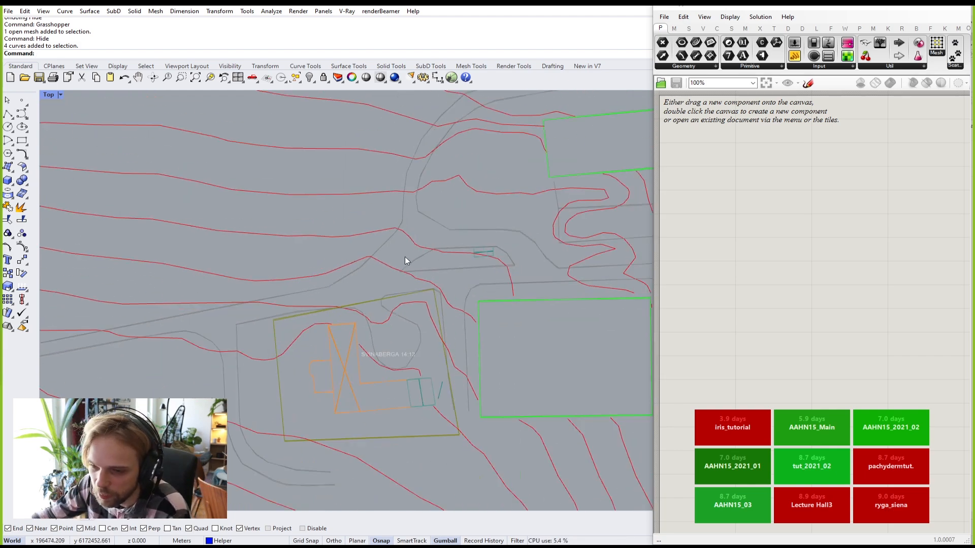
pyautogui.moveTo(386, 275); pyautogui.dragTo(278, 287, button='right')
pyautogui.scroll(-6, 280, 288)
pyautogui.moveTo(397, 310); pyautogui.dragTo(345, 324, button='right')
pyautogui.scroll(8, 253, 323)
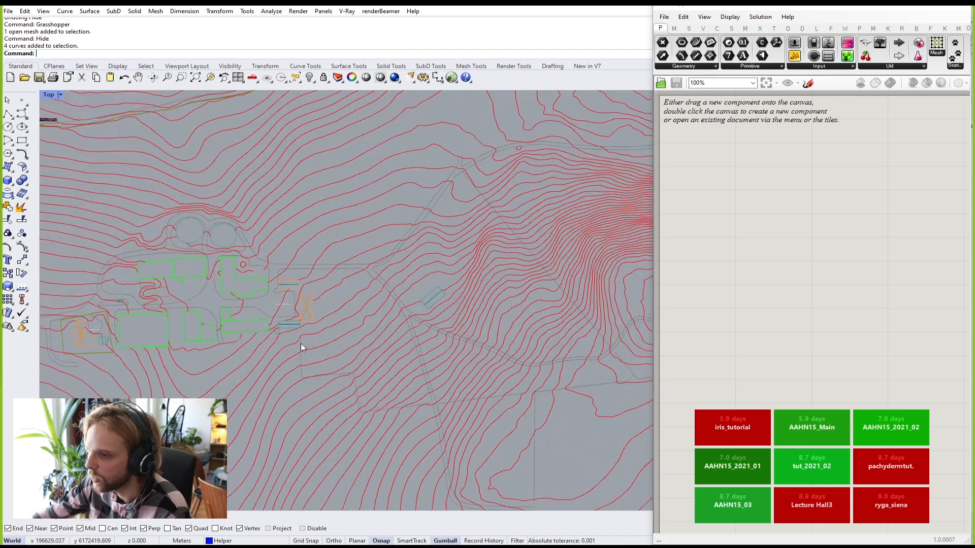
pyautogui.moveTo(491, 368); pyautogui.dragTo(421, 348, button='right')
pyautogui.moveTo(555, 252); pyautogui.dragTo(481, 248, button='right')
pyautogui.moveTo(518, 283); pyautogui.dragTo(376, 292, button='right')
pyautogui.scroll(6, 386, 287)
pyautogui.moveTo(372, 284); pyautogui.dragTo(267, 281)
pyautogui.scroll(-8, 266, 284)
pyautogui.moveTo(140, 341); pyautogui.dragTo(203, 344, button='right')
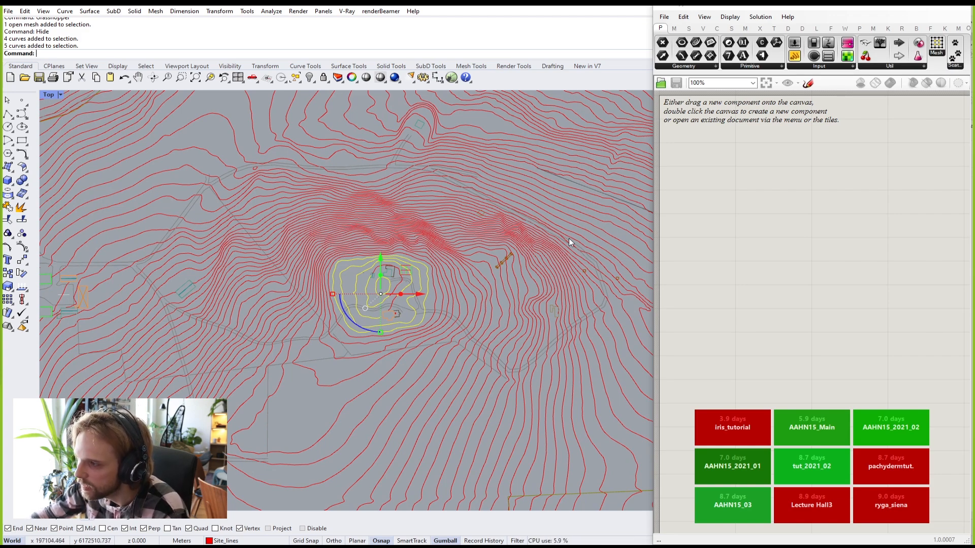
pyautogui.scroll(10, 492, 256)
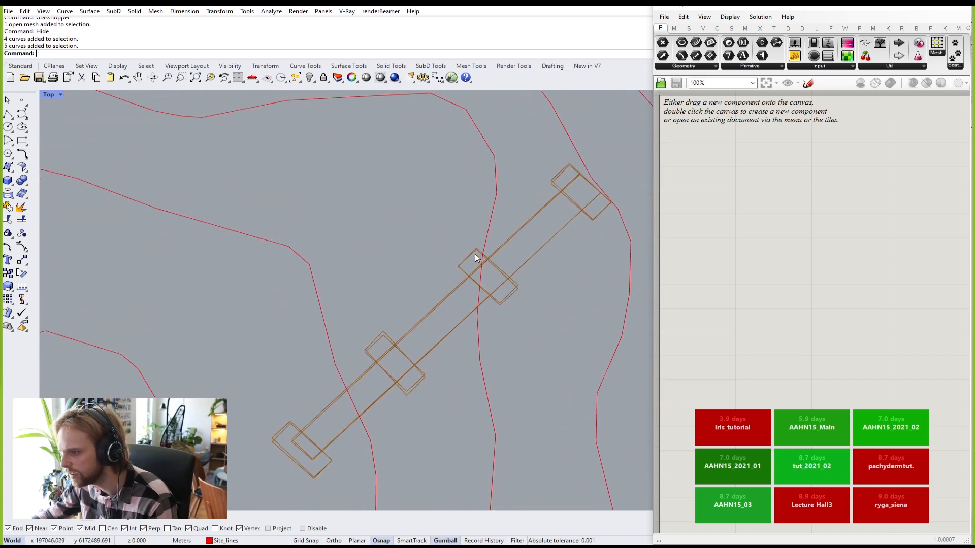
pyautogui.scroll(-12, 474, 255)
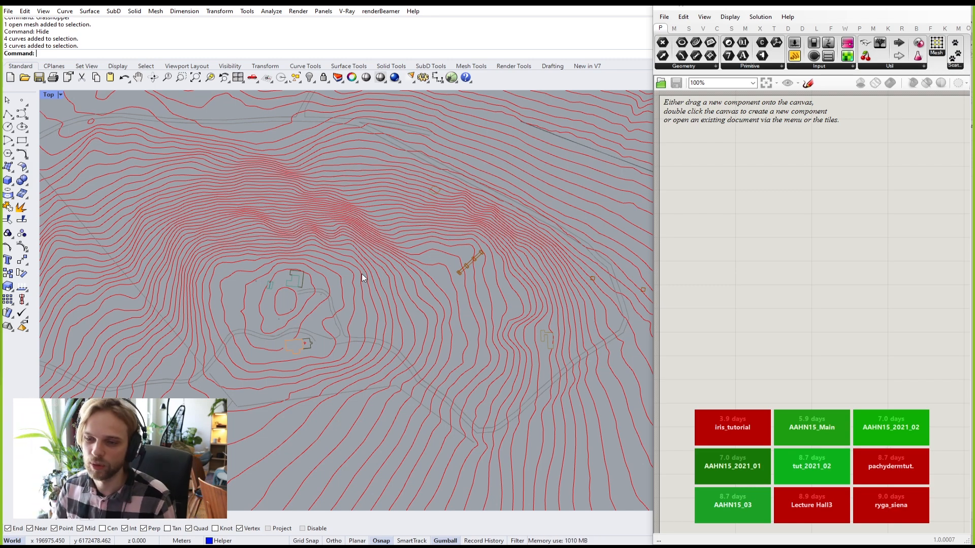
pyautogui.moveTo(277, 265); pyautogui.dragTo(367, 317, button='right')
pyautogui.scroll(-6, 365, 316)
pyautogui.moveTo(272, 308); pyautogui.dragTo(285, 274, button='right')
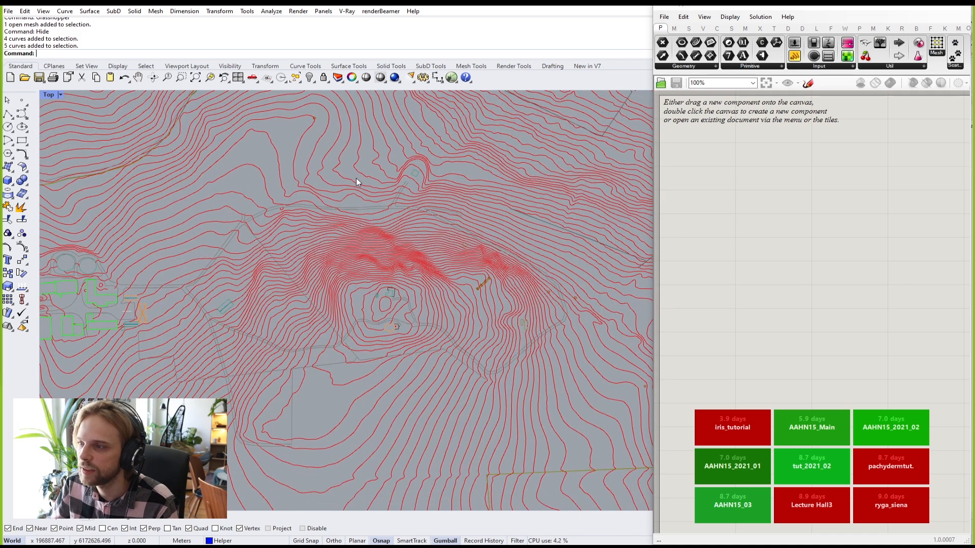
pyautogui.moveTo(352, 174); pyautogui.dragTo(370, 237, button='right')
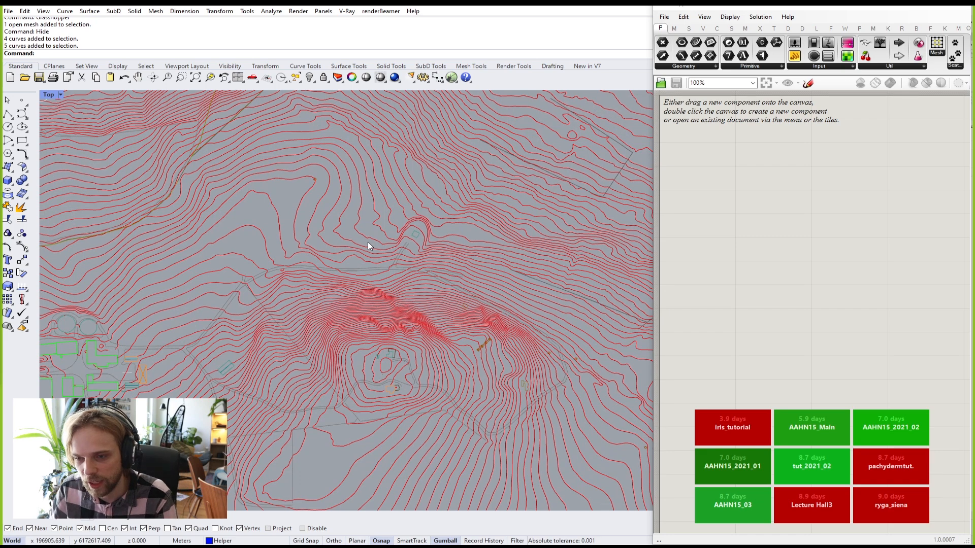
# Step: Close Grasshopper, create a new current layer named Boundary, and start a rectangle
pyautogui.click(949, 8)
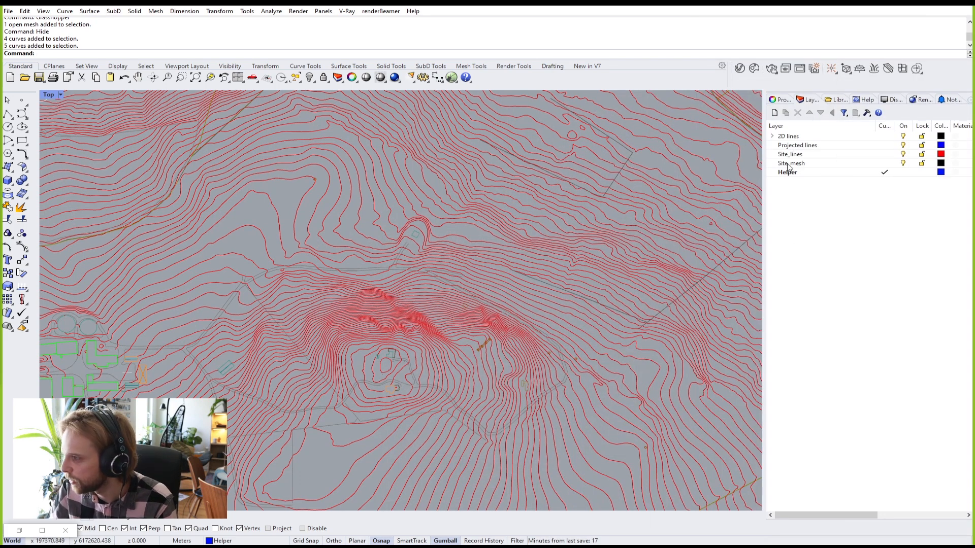
pyautogui.click(774, 113)
pyautogui.write('Boundary')
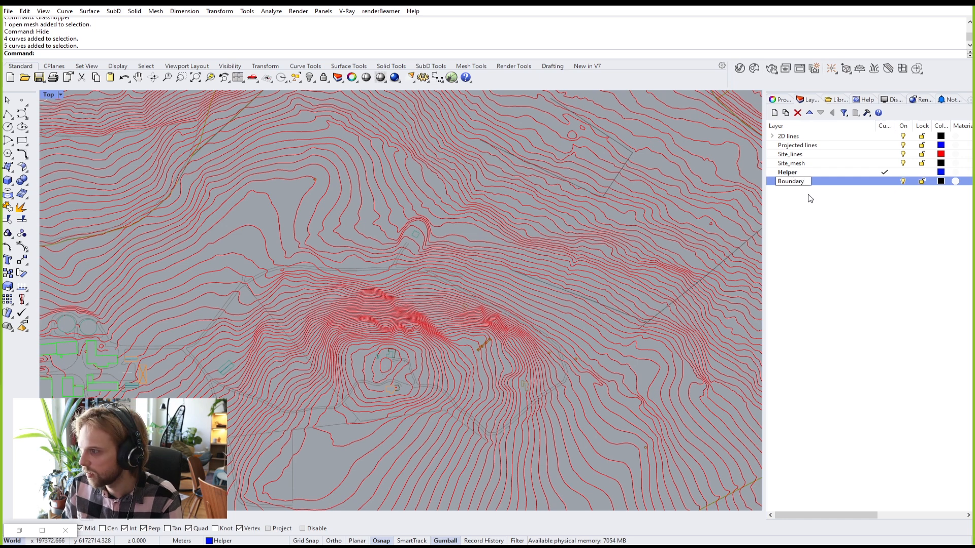
pyautogui.press('Return')
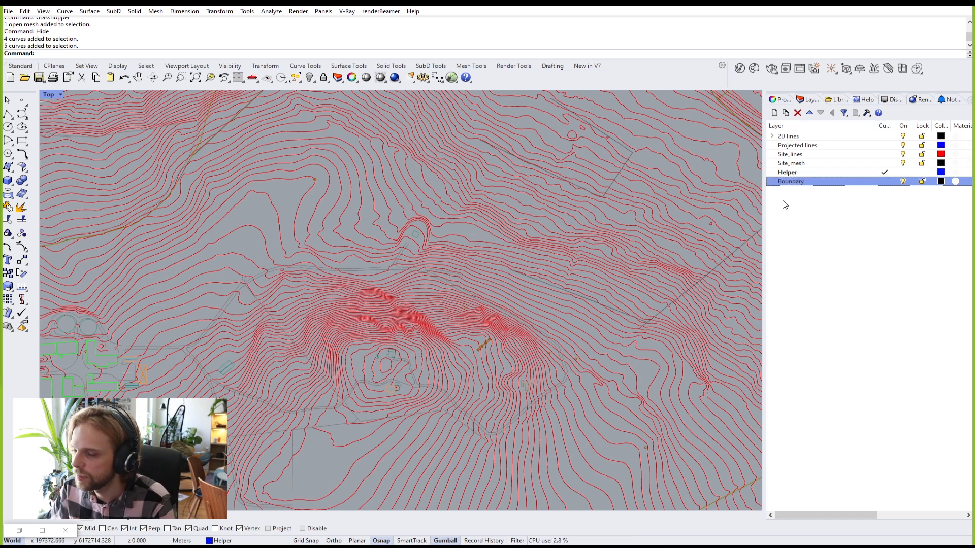
pyautogui.doubleClick(857, 184)
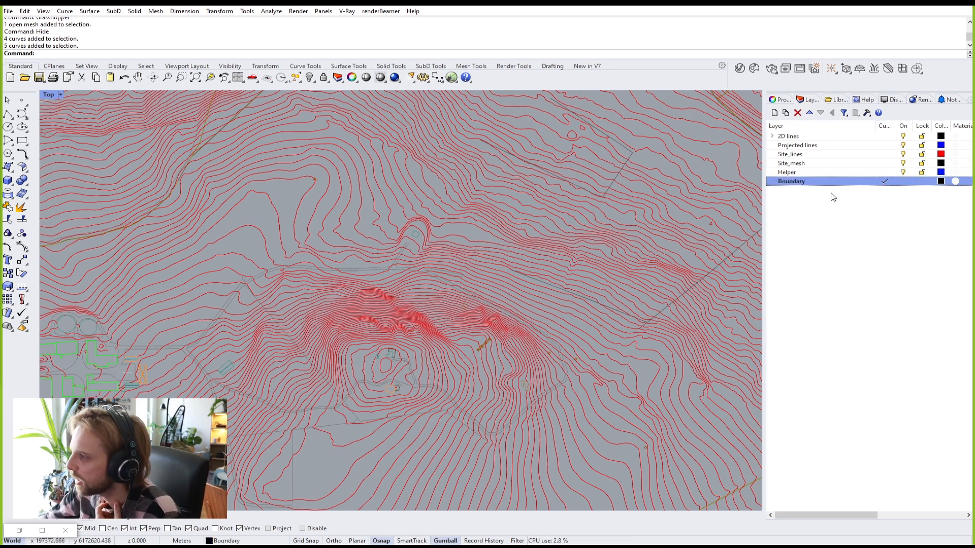
pyautogui.click(22, 140)
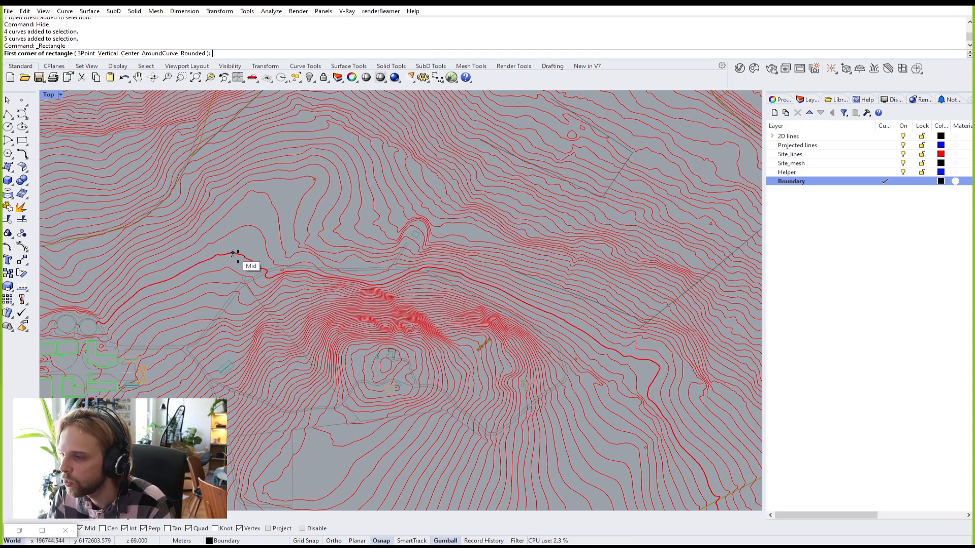
# Step: Draw a rectangle around the dense contour ridge, then nudge it slightly north
pyautogui.scroll(2, 323, 287)
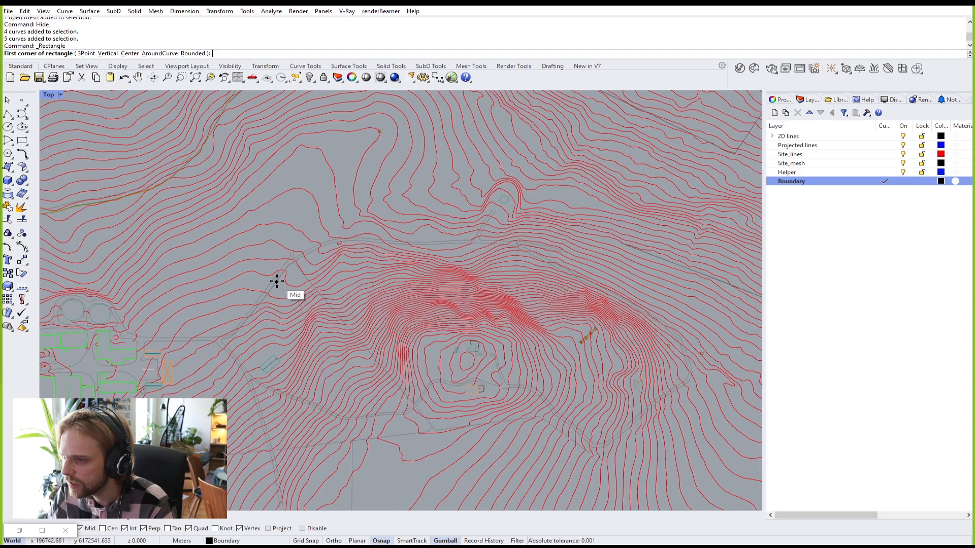
pyautogui.scroll(-2, 249, 203)
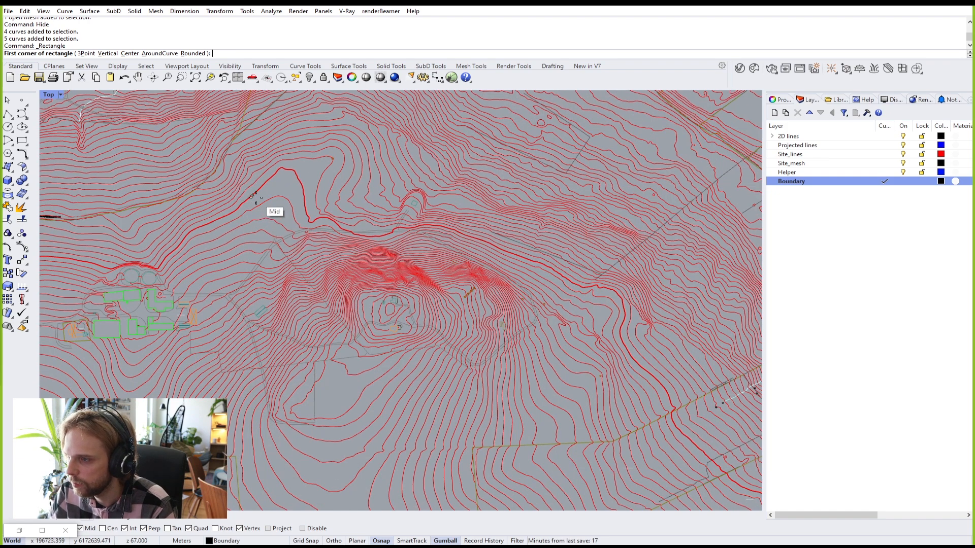
pyautogui.scroll(3, 406, 299)
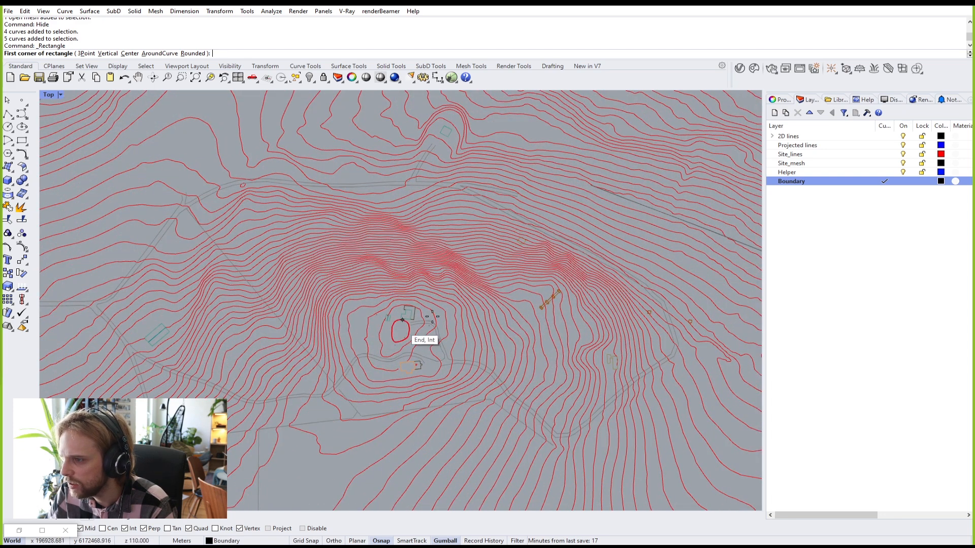
pyautogui.scroll(-3, 333, 181)
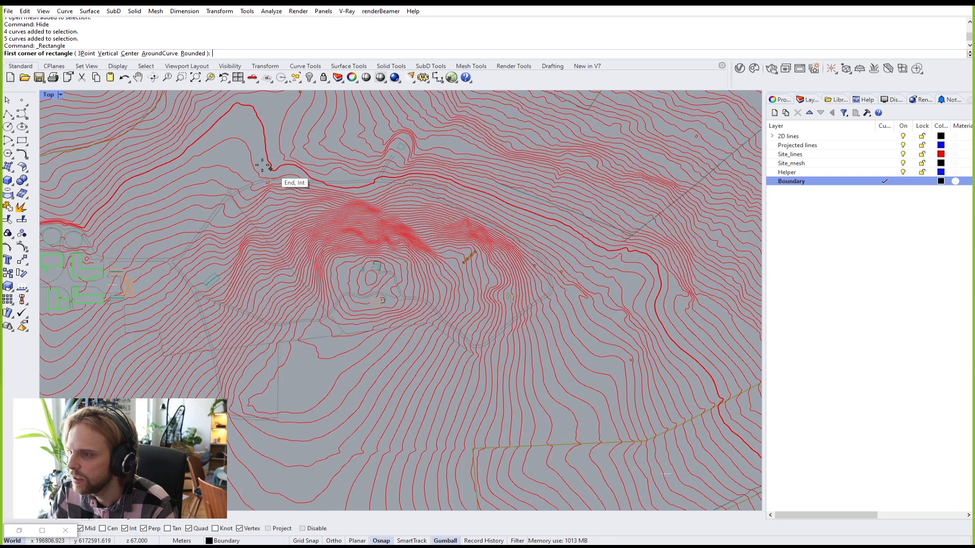
pyautogui.click(225, 157)
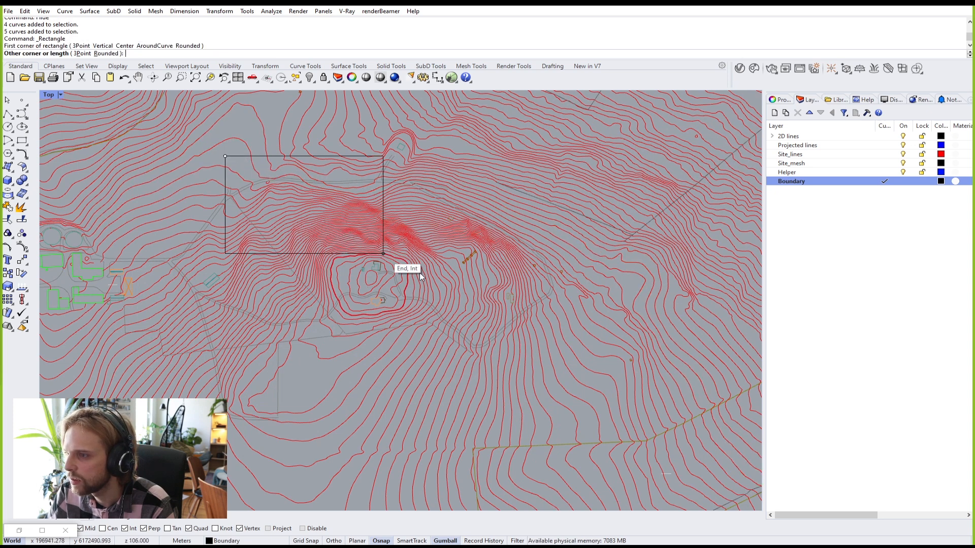
pyautogui.click(492, 289)
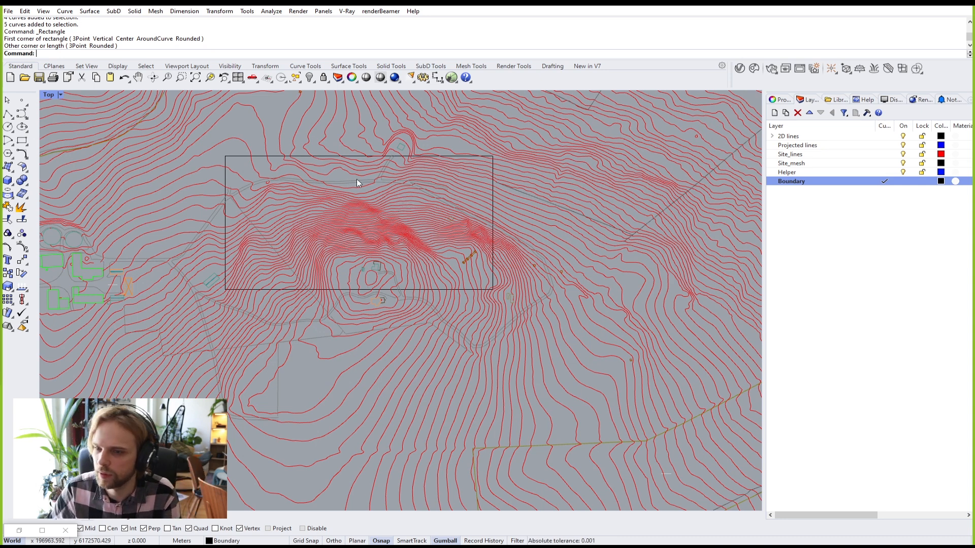
pyautogui.click(261, 157)
pyautogui.moveTo(359, 186); pyautogui.dragTo(362, 179)
pyautogui.click(250, 128)
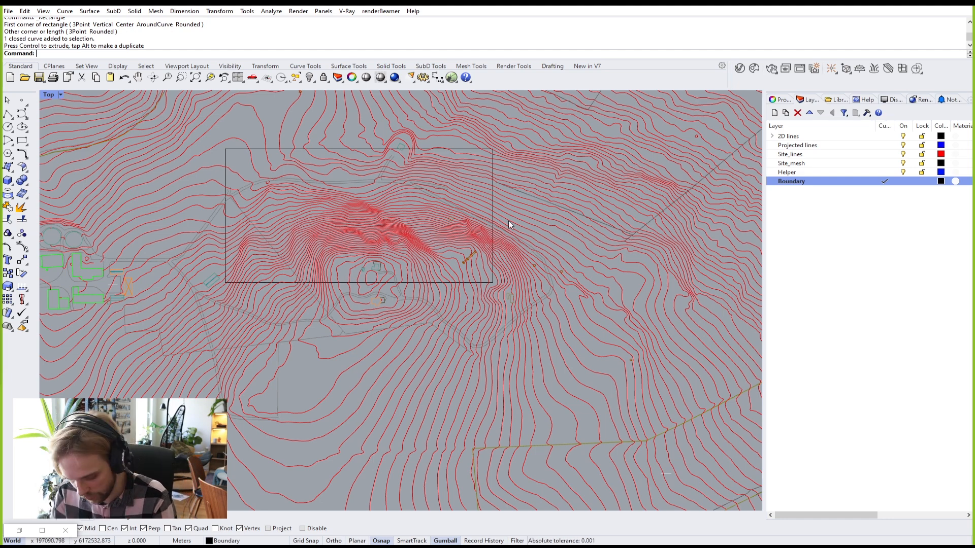
pyautogui.press('Return')
pyautogui.scroll(-3, 403, 179)
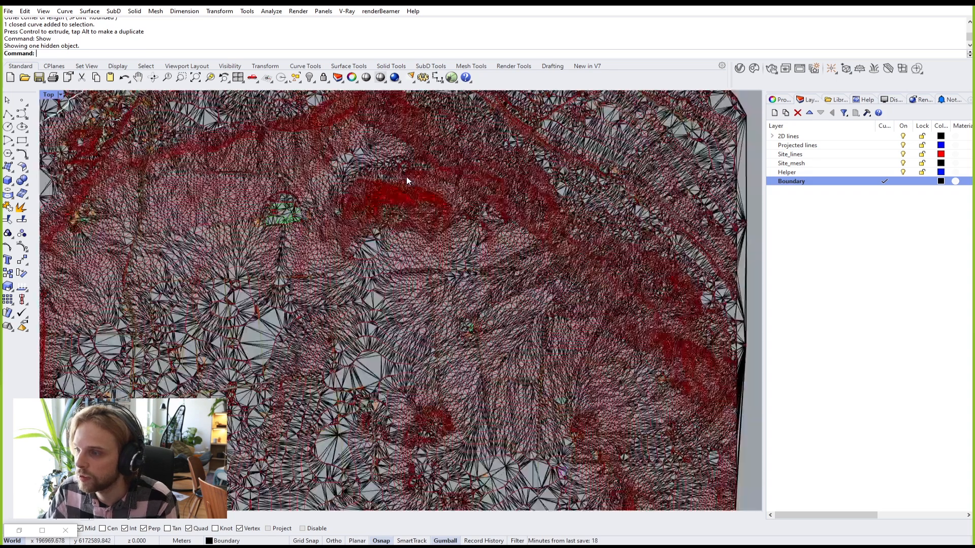
pyautogui.moveTo(430, 143); pyautogui.dragTo(416, 205, button='right')
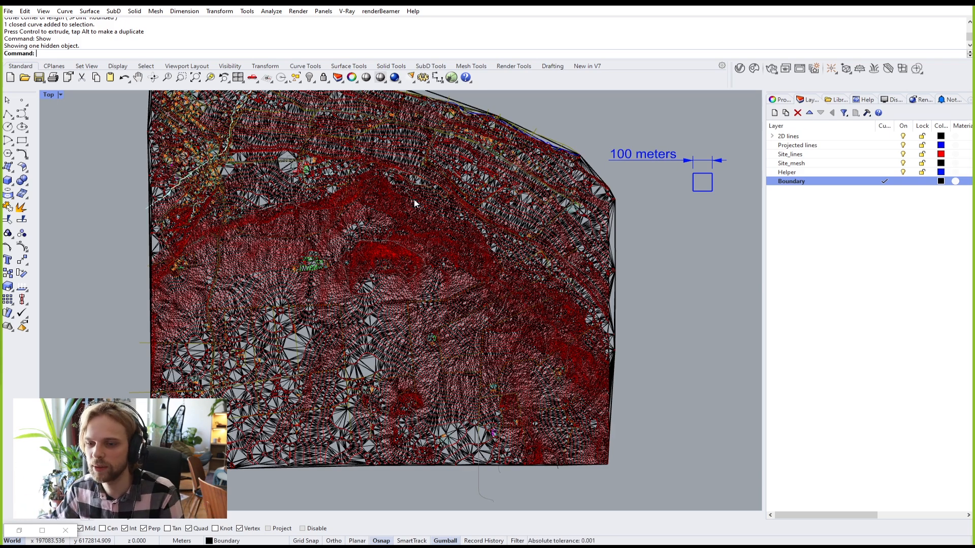
pyautogui.scroll(5, 307, 371)
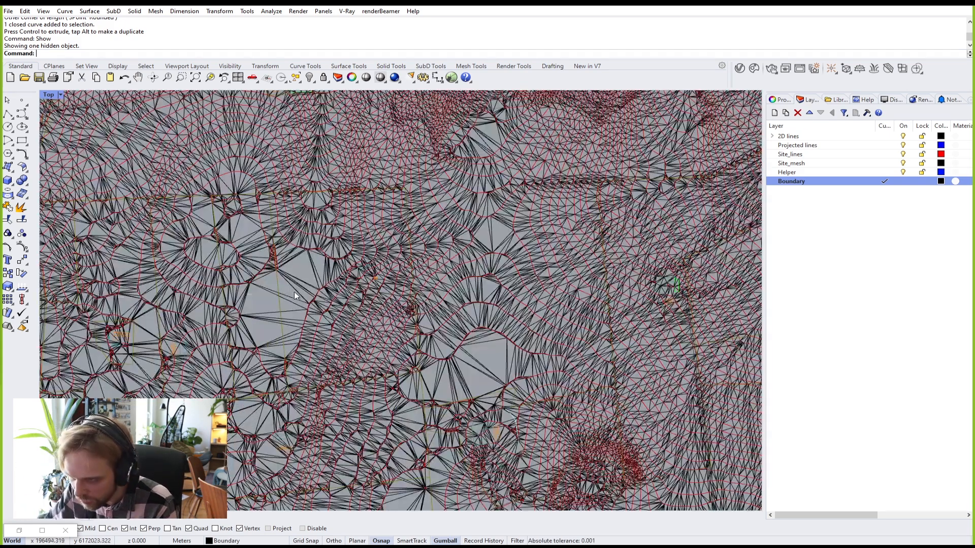
pyautogui.click(297, 293)
pyautogui.press('Return')
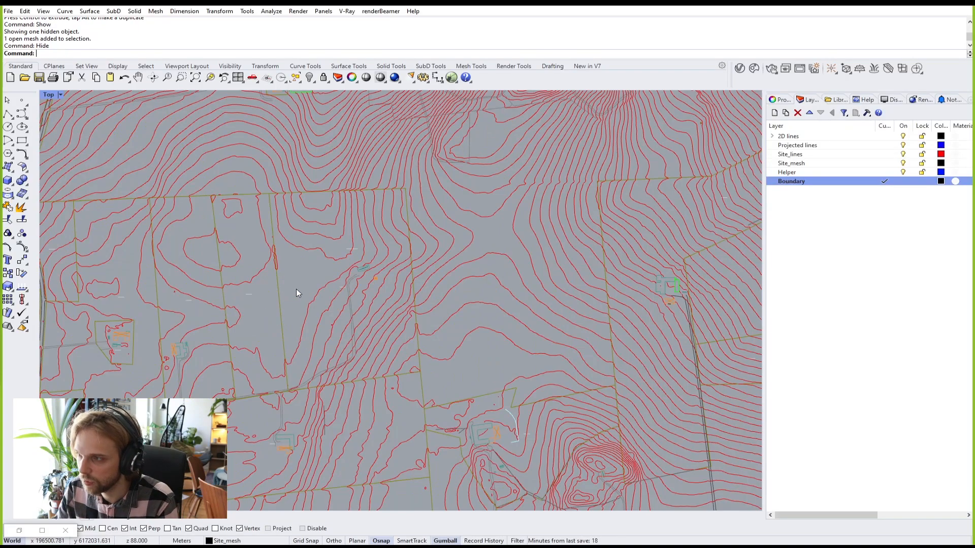
pyautogui.scroll(-5, 391, 234)
pyautogui.moveTo(420, 266); pyautogui.dragTo(415, 277, button='right')
pyautogui.scroll(4, 415, 277)
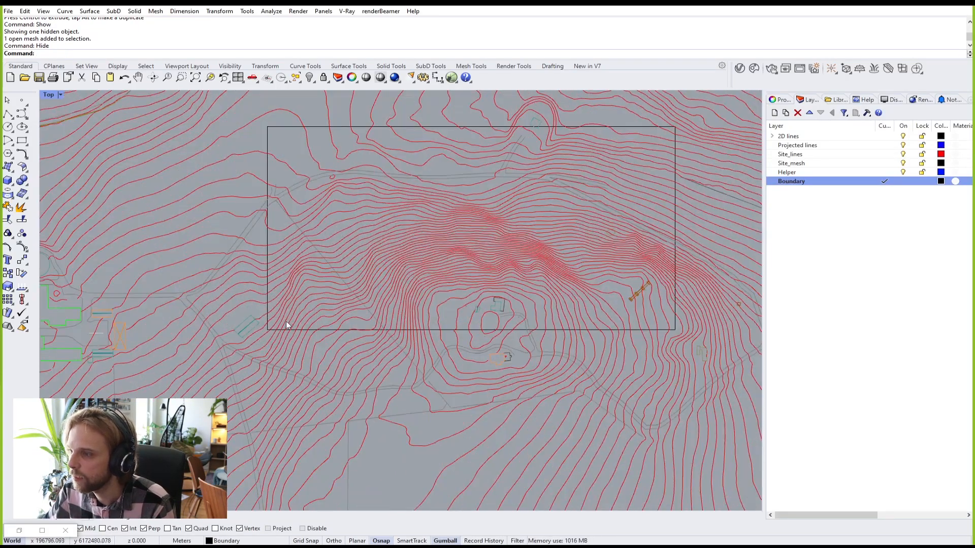
pyautogui.moveTo(265, 331); pyautogui.dragTo(197, 379, button='right')
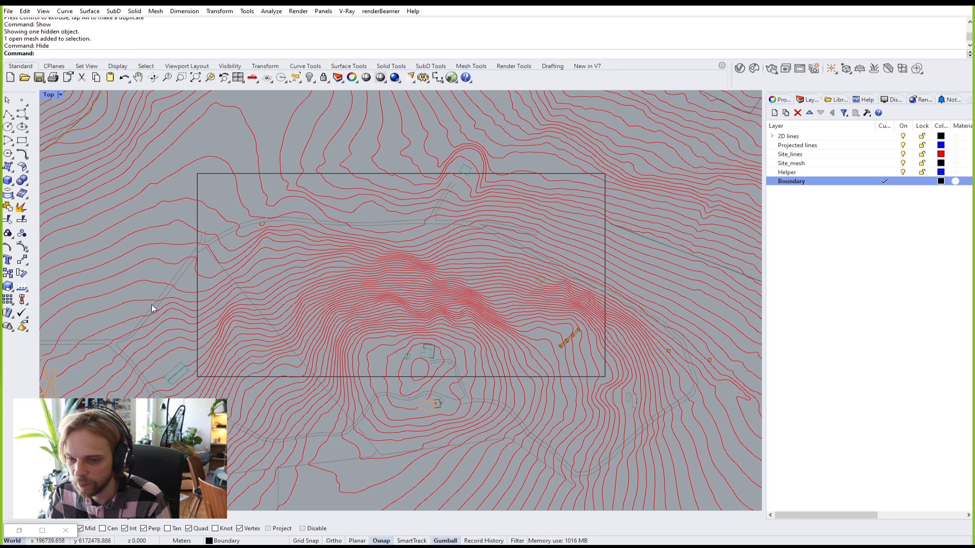
pyautogui.click(200, 175)
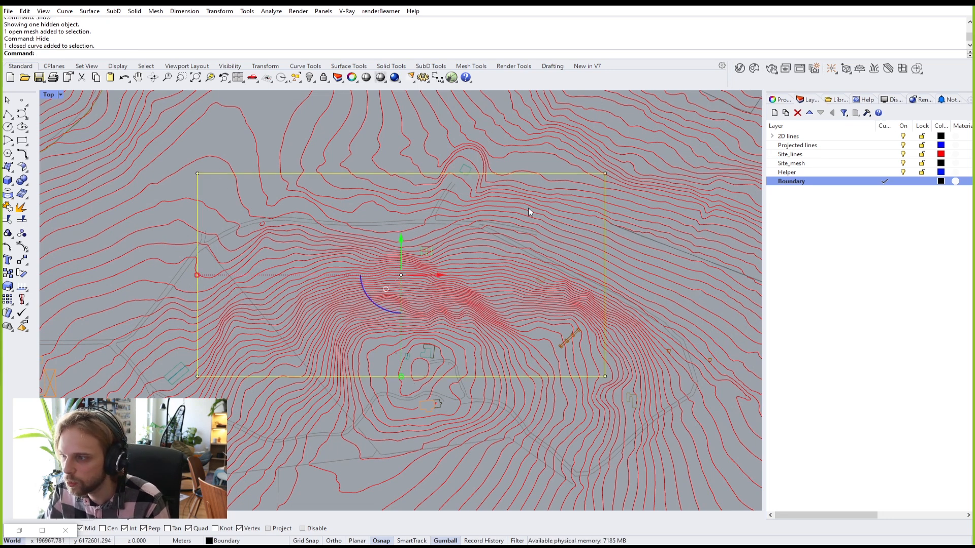
pyautogui.click(373, 215)
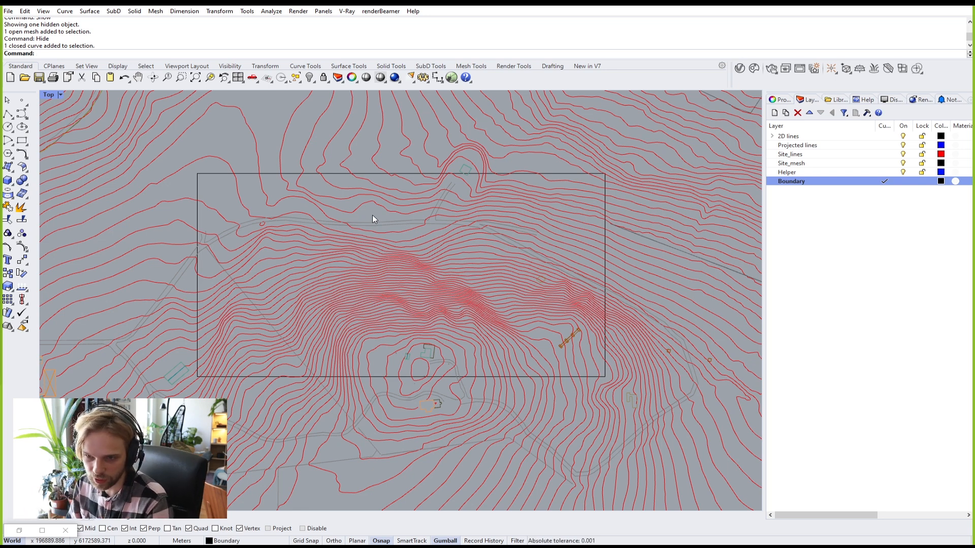
pyautogui.scroll(-5, 346, 229)
pyautogui.scroll(4, 315, 213)
pyautogui.click(311, 214)
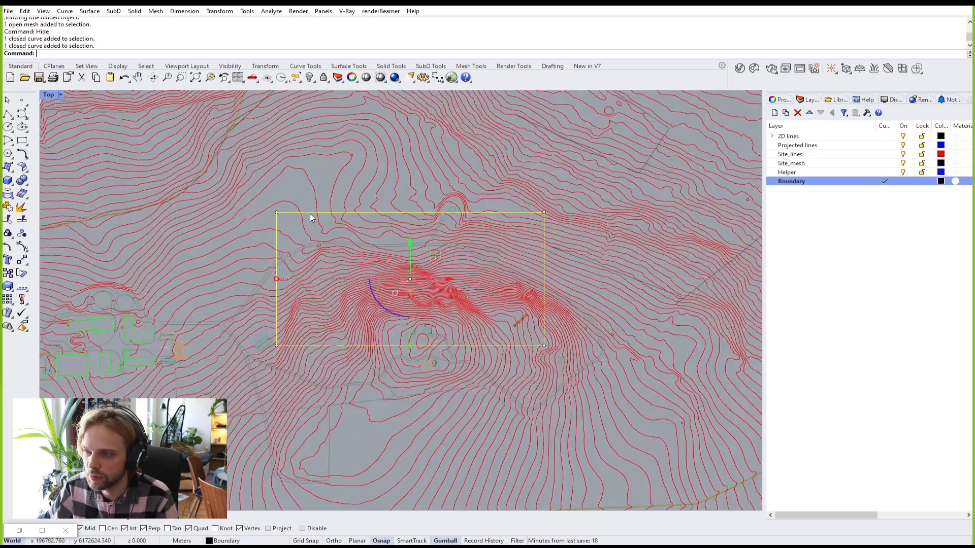
pyautogui.scroll(-6, 309, 220)
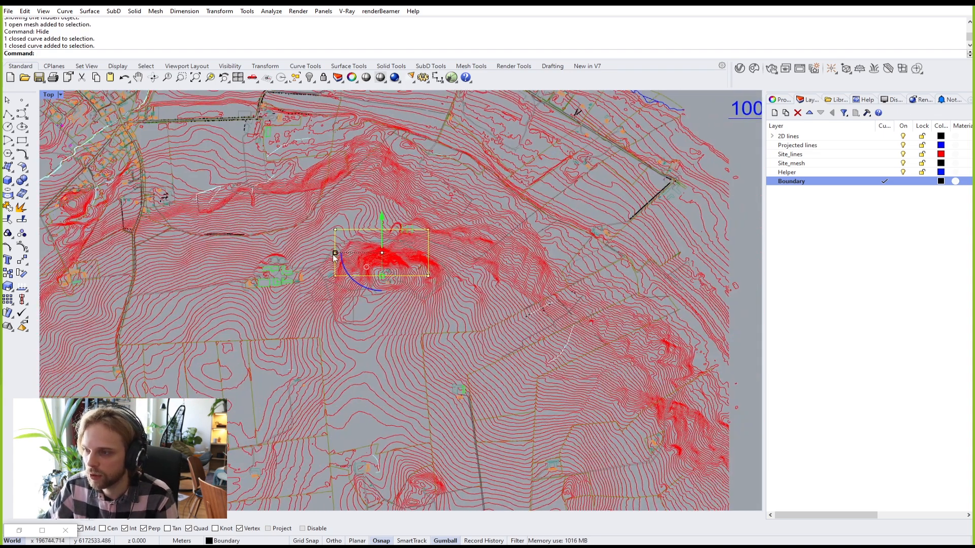
pyautogui.keyDown('shift'); pyautogui.moveTo(333, 256); pyautogui.dragTo(224, 257); pyautogui.keyUp('shift')
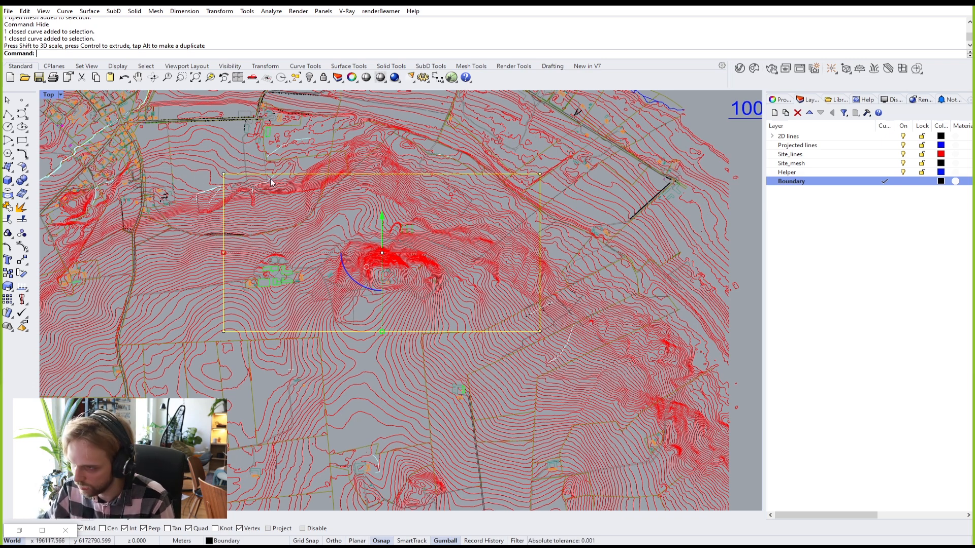
pyautogui.hotkey('ctrl', 'z')
pyautogui.scroll(8, 373, 232)
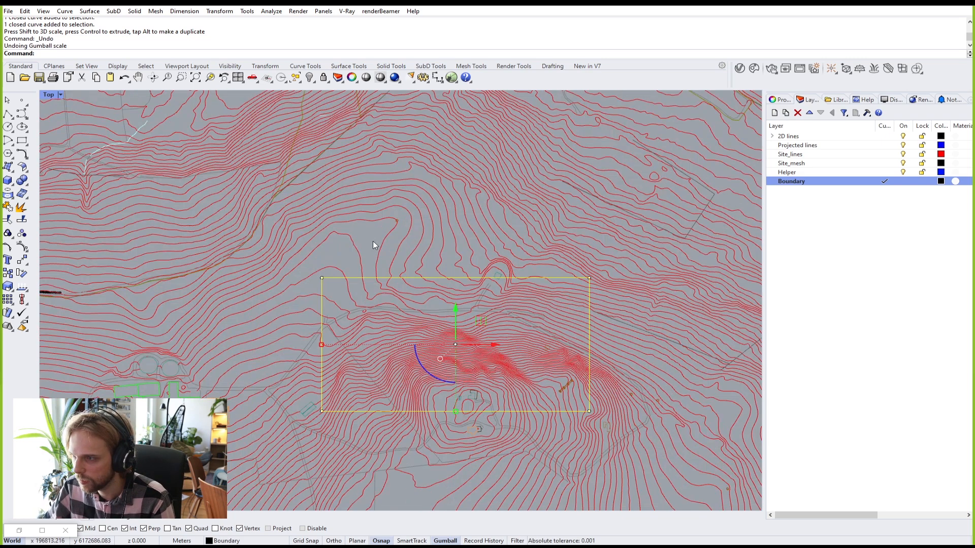
pyautogui.press('Escape')
pyautogui.moveTo(369, 239); pyautogui.dragTo(362, 197, button='right')
pyautogui.moveTo(398, 277); pyautogui.dragTo(276, 255, button='right')
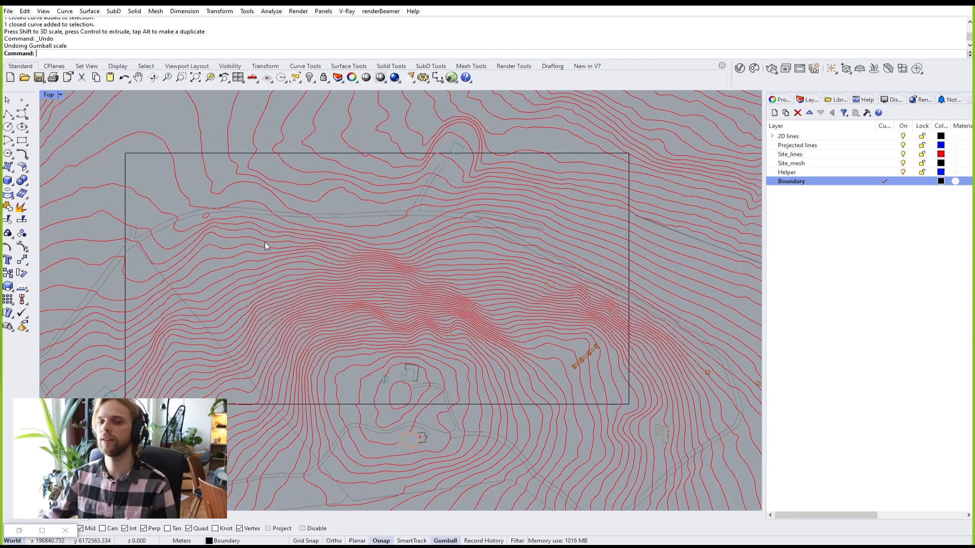
pyautogui.click(196, 153)
pyautogui.doubleClick(42, 97)
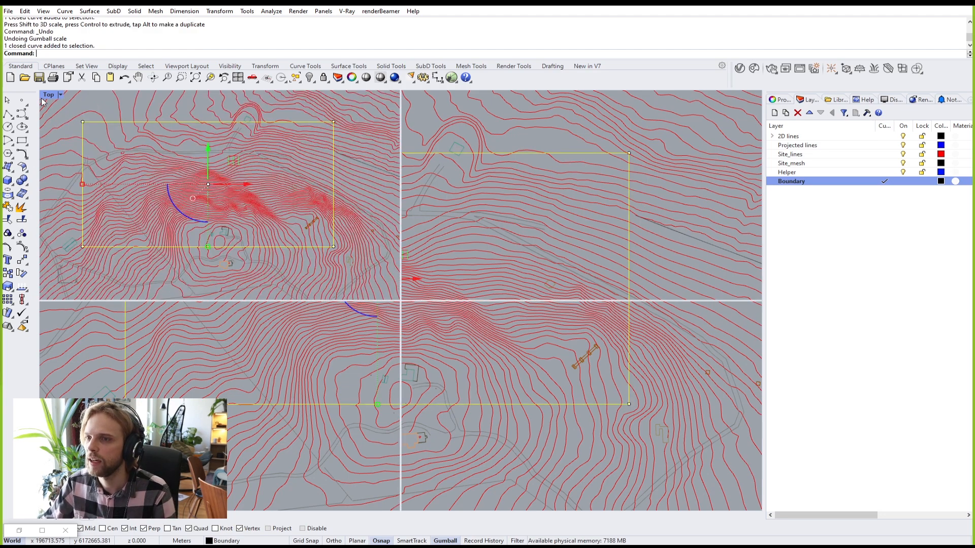
pyautogui.doubleClick(413, 94)
pyautogui.moveTo(414, 98); pyautogui.dragTo(348, 274, button='right')
pyautogui.scroll(3, 349, 274)
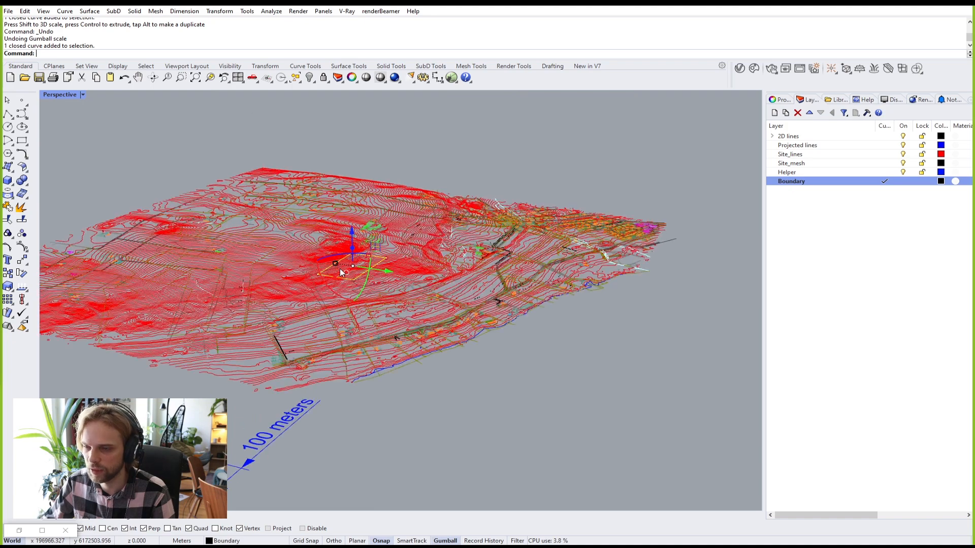
pyautogui.scroll(5, 335, 273)
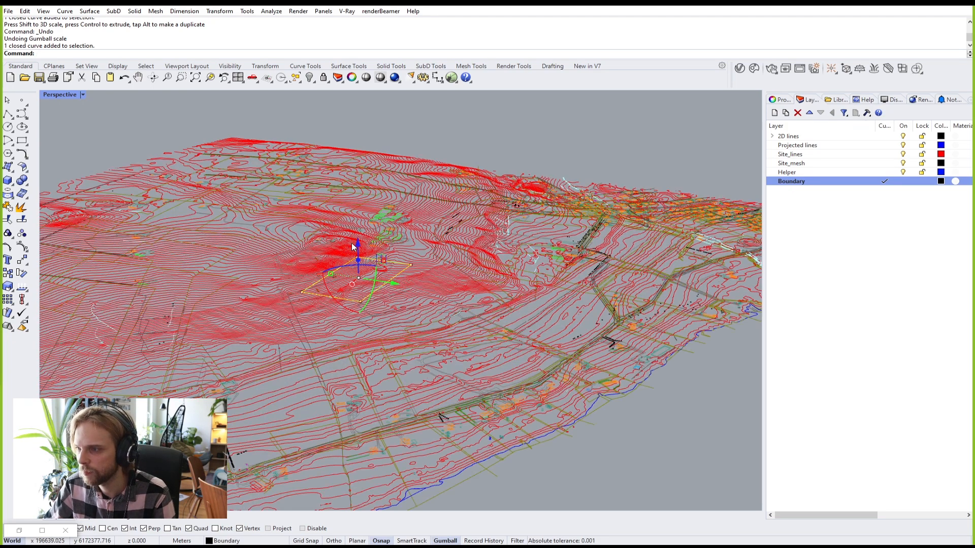
pyautogui.scroll(-3, 357, 245)
pyautogui.moveTo(357, 243); pyautogui.dragTo(359, 155)
pyautogui.click(505, 157)
pyautogui.moveTo(439, 176); pyautogui.dragTo(446, 168, button='right')
pyautogui.scroll(5, 391, 170)
pyautogui.moveTo(267, 119); pyautogui.dragTo(477, 188)
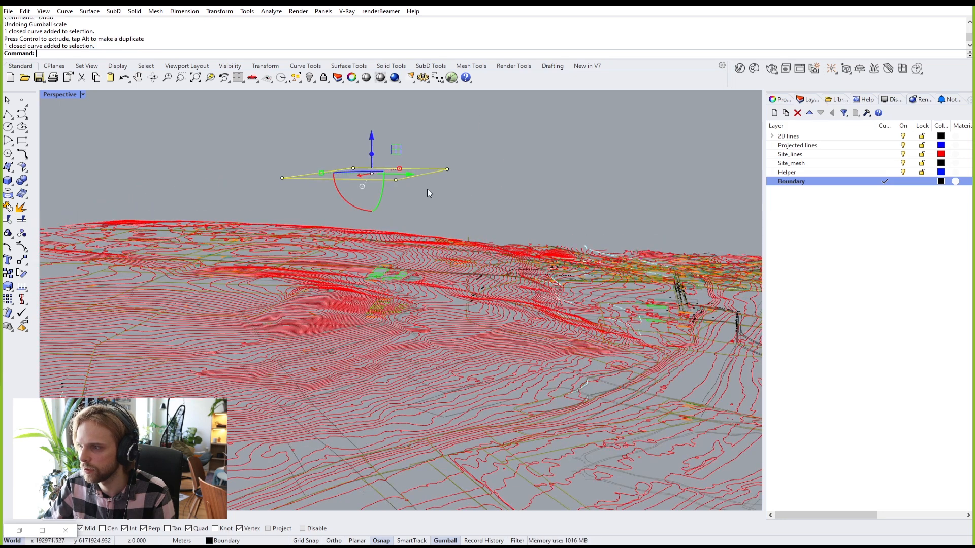
pyautogui.click(540, 182)
pyautogui.moveTo(571, 214); pyautogui.dragTo(568, 220, button='right')
pyautogui.moveTo(538, 254); pyautogui.dragTo(498, 257, button='right')
pyautogui.write('Show')
pyautogui.press('Return')
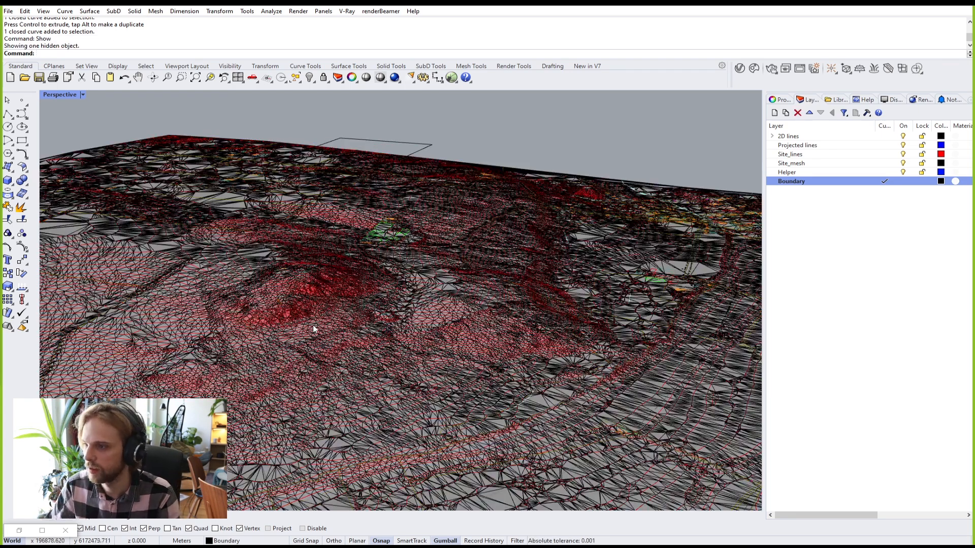
pyautogui.scroll(5, 263, 355)
pyautogui.scroll(2, 261, 342)
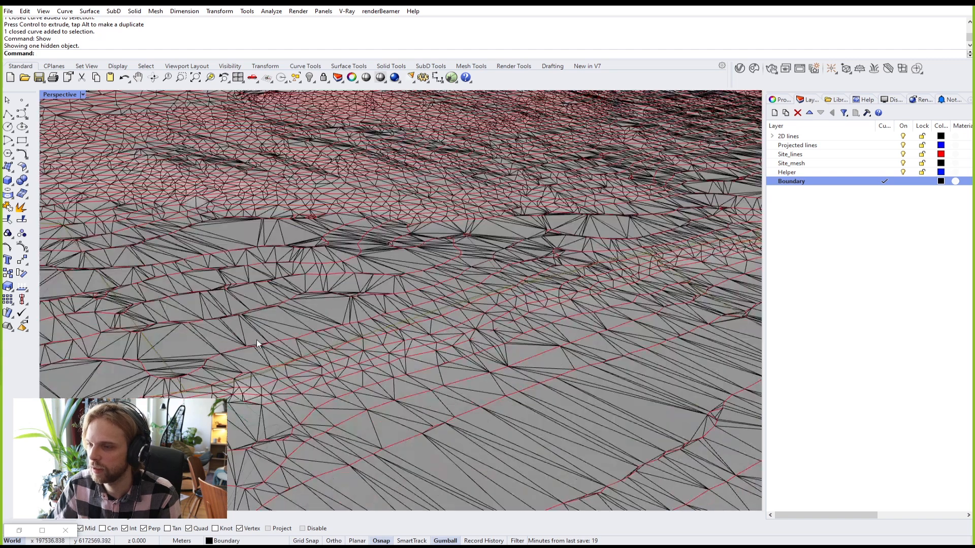
pyautogui.click(236, 229)
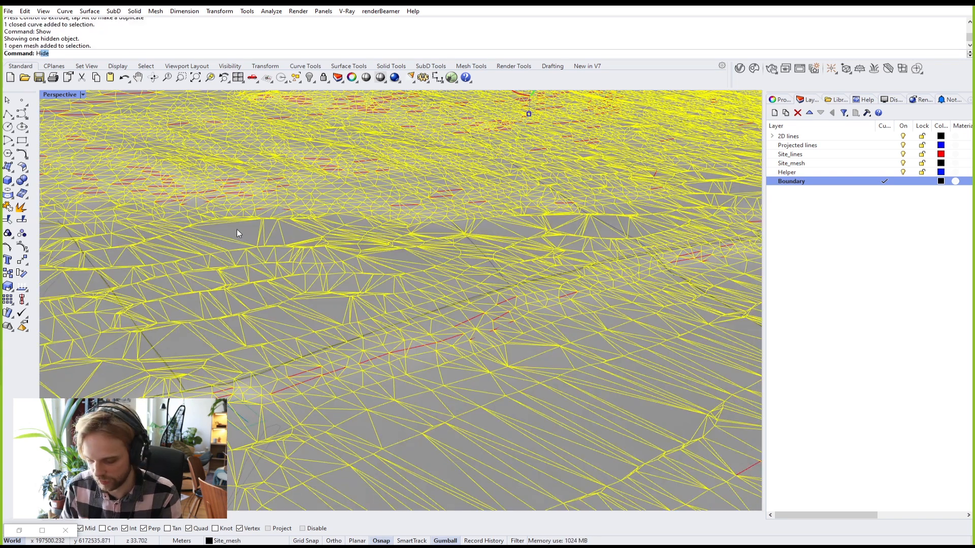
pyautogui.hotkey('ctrl', 'h')
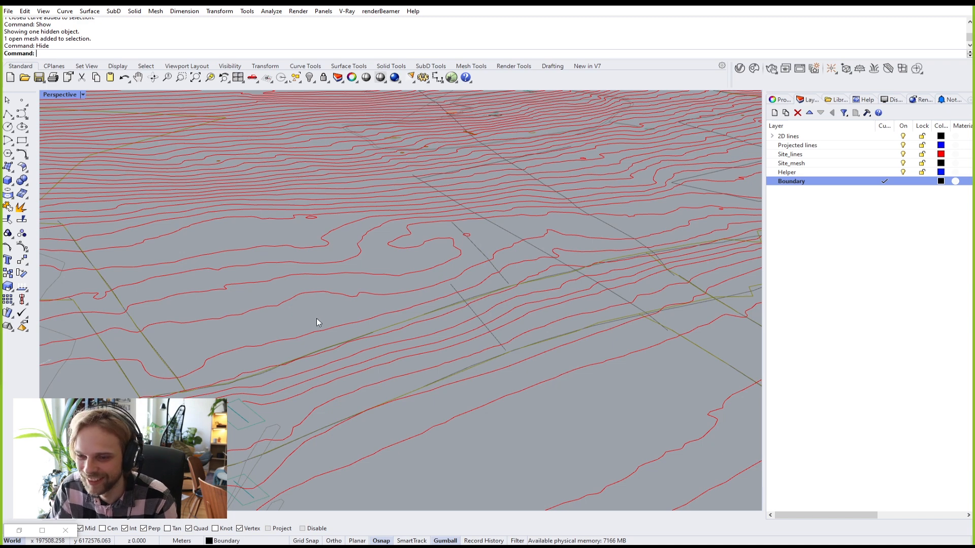
pyautogui.hotkey('ctrl', 'z')
pyautogui.click(59, 95)
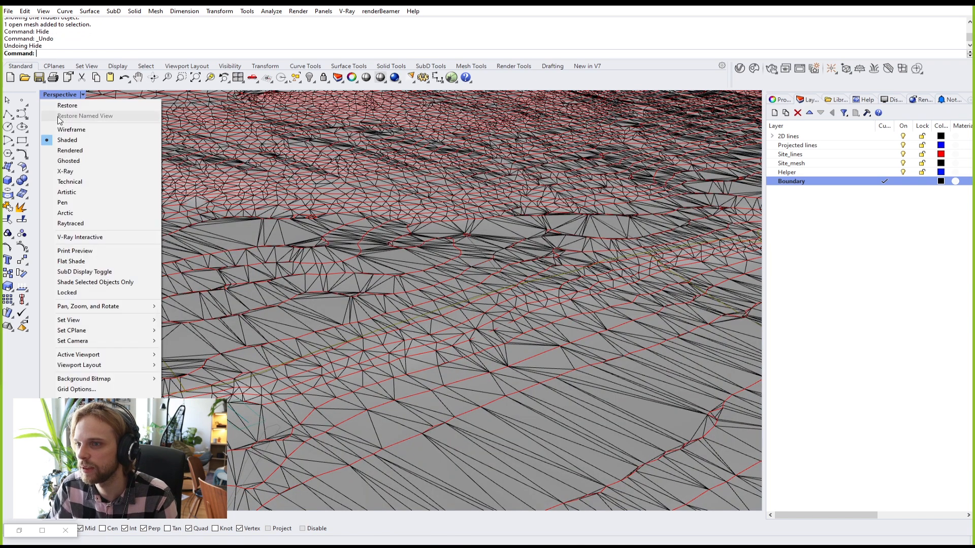
pyautogui.press('Escape')
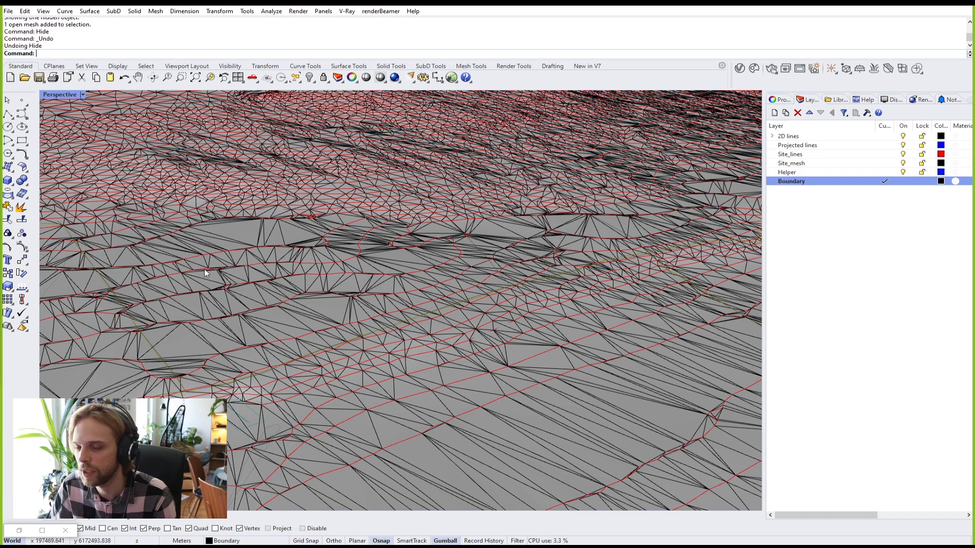
pyautogui.scroll(-10, 331, 258)
pyautogui.scroll(8, 242, 296)
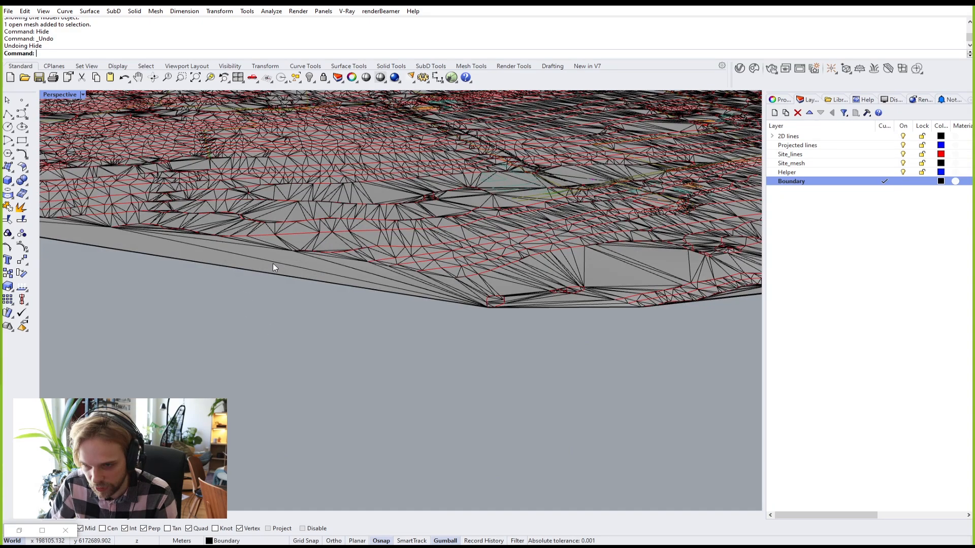
pyautogui.scroll(3, 274, 267)
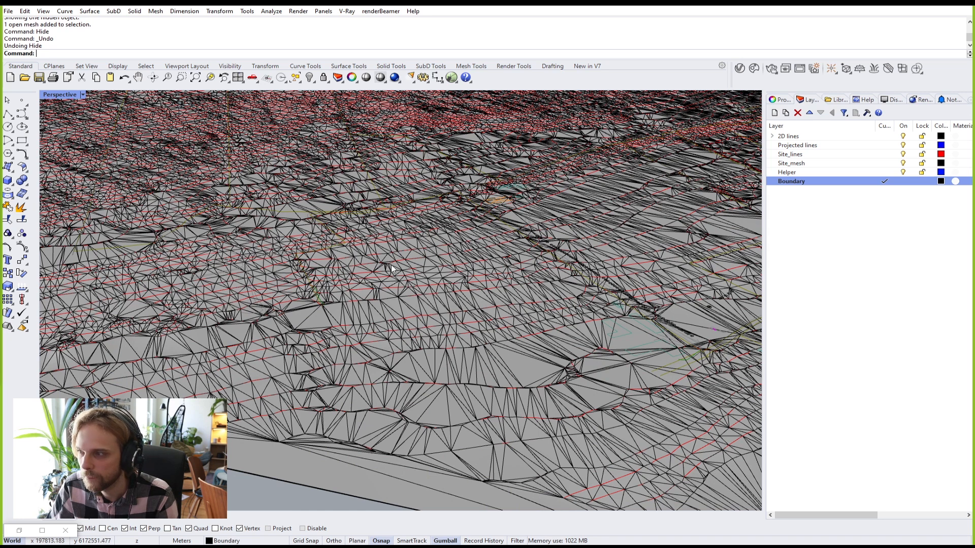
pyautogui.click(549, 341)
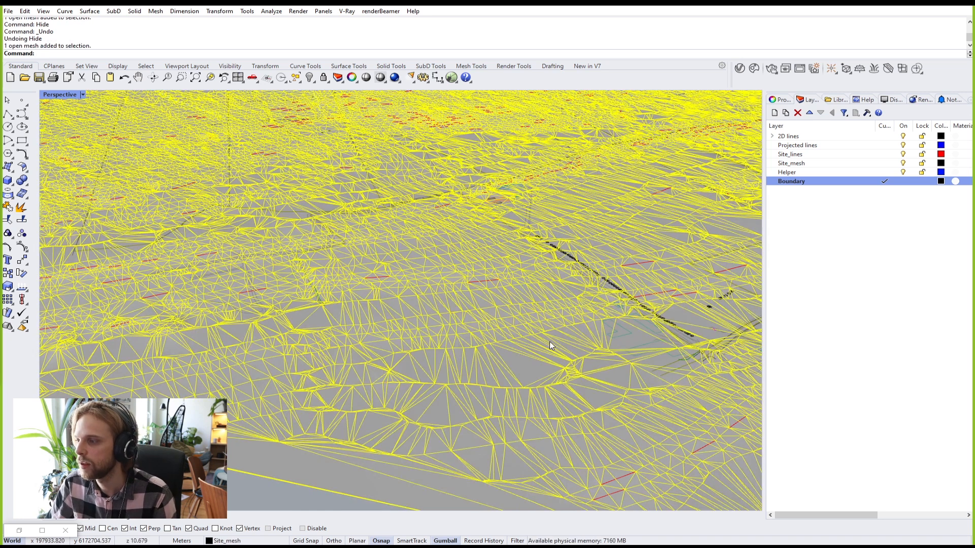
pyautogui.scroll(-10, 543, 324)
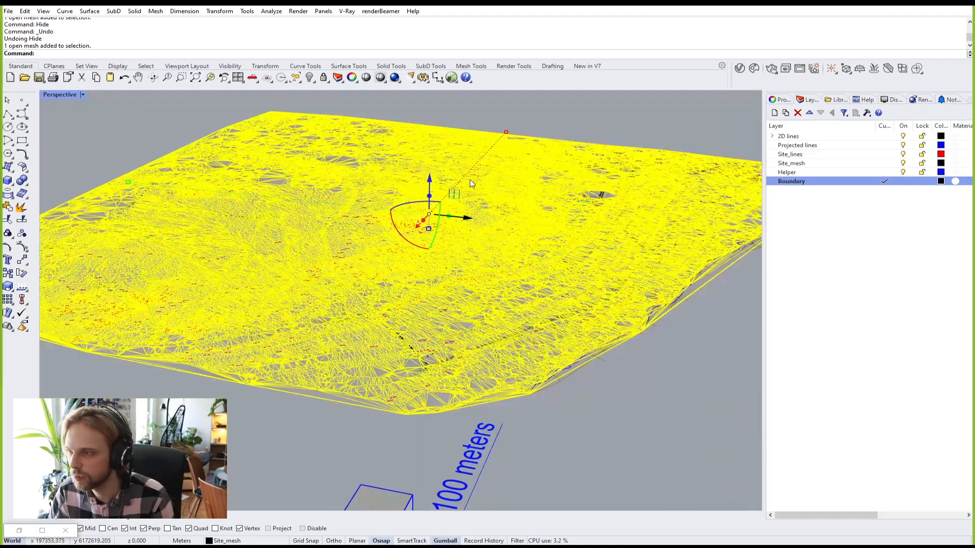
pyautogui.click(562, 432)
pyautogui.scroll(5, 333, 364)
pyautogui.click(362, 348)
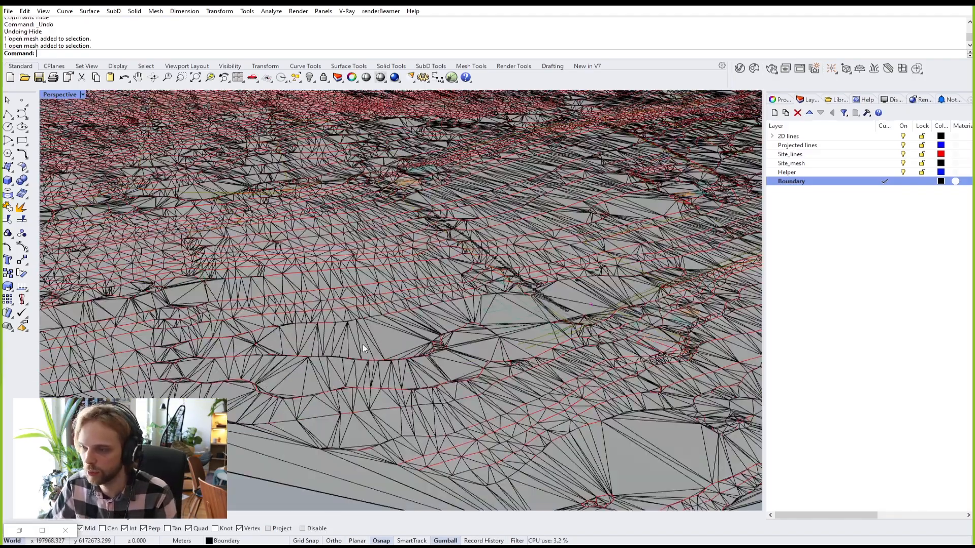
pyautogui.write('hide')
pyautogui.press('Return')
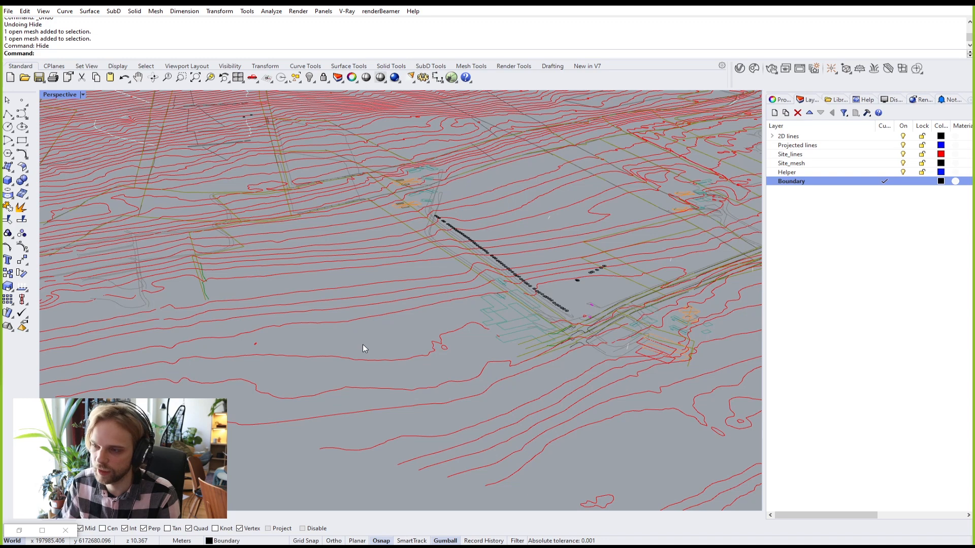
pyautogui.write('show')
pyautogui.press('Return')
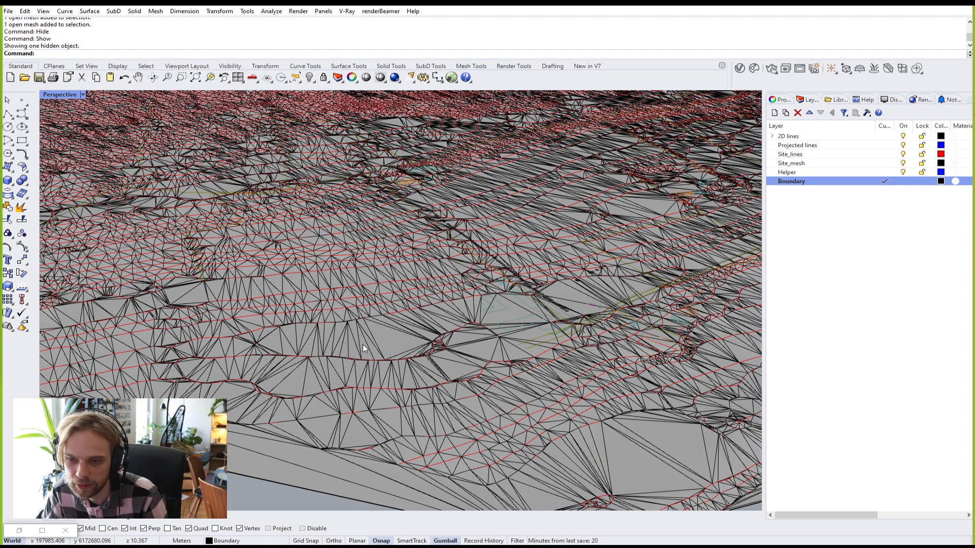
pyautogui.scroll(-3, 359, 343)
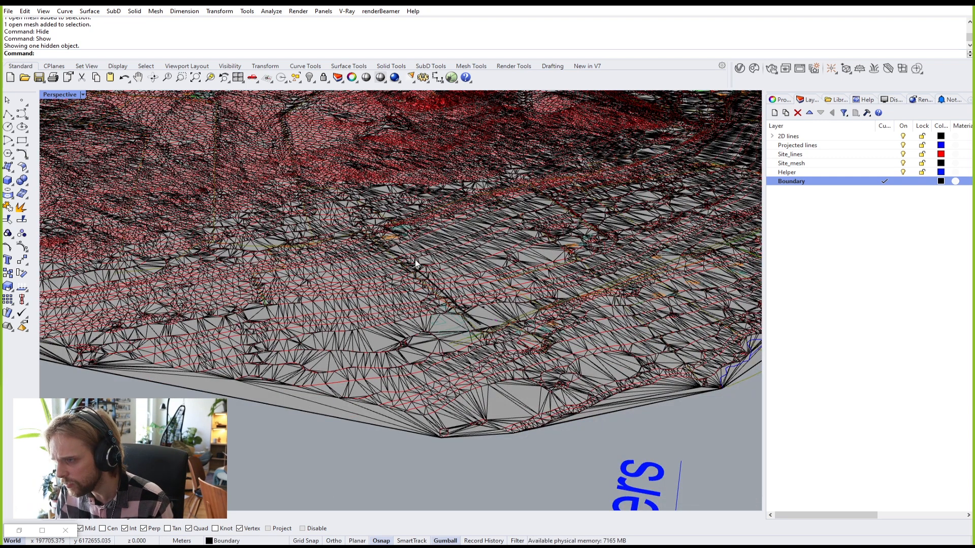
pyautogui.keyDown('shift'); pyautogui.moveTo(454, 198); pyautogui.dragTo(523, 401, button='right'); pyautogui.keyUp('shift')
pyautogui.moveTo(449, 360); pyautogui.dragTo(387, 232, button='right')
pyautogui.scroll(-2, 420, 245)
pyautogui.scroll(3, 387, 232)
pyautogui.click(318, 161)
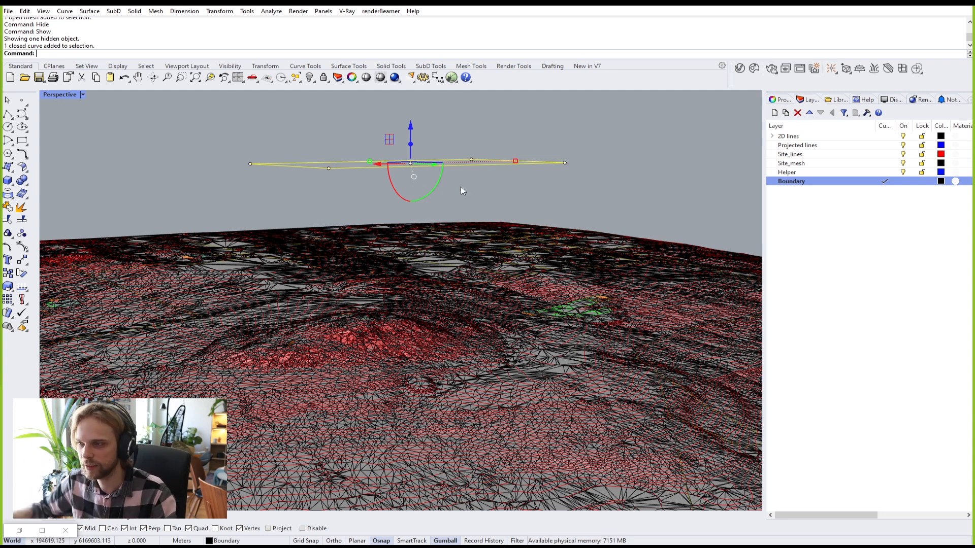
# Step: Lower the boundary curve's left and right corner points toward the terrain
pyautogui.click(251, 162)
pyautogui.moveTo(248, 151); pyautogui.dragTo(255, 227)
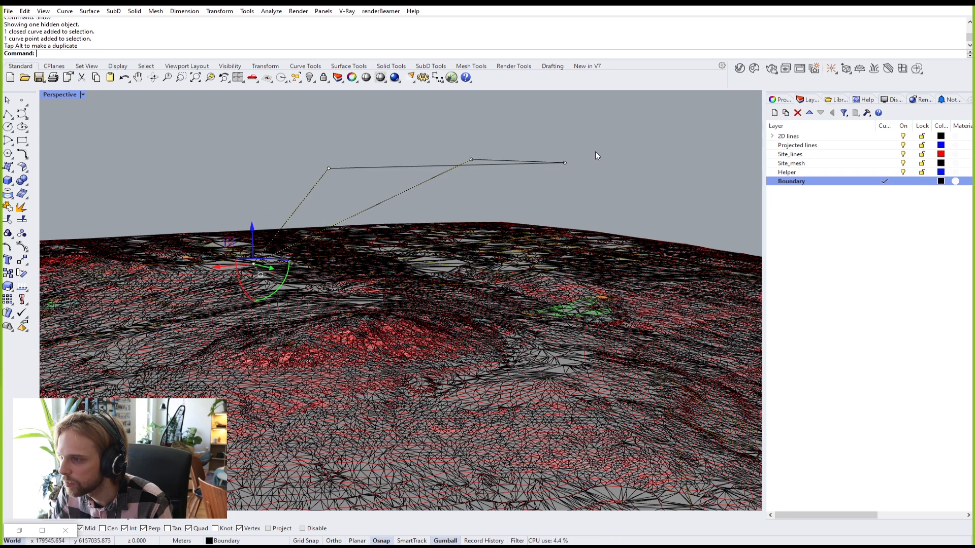
pyautogui.click(565, 162)
pyautogui.moveTo(565, 130); pyautogui.dragTo(565, 153)
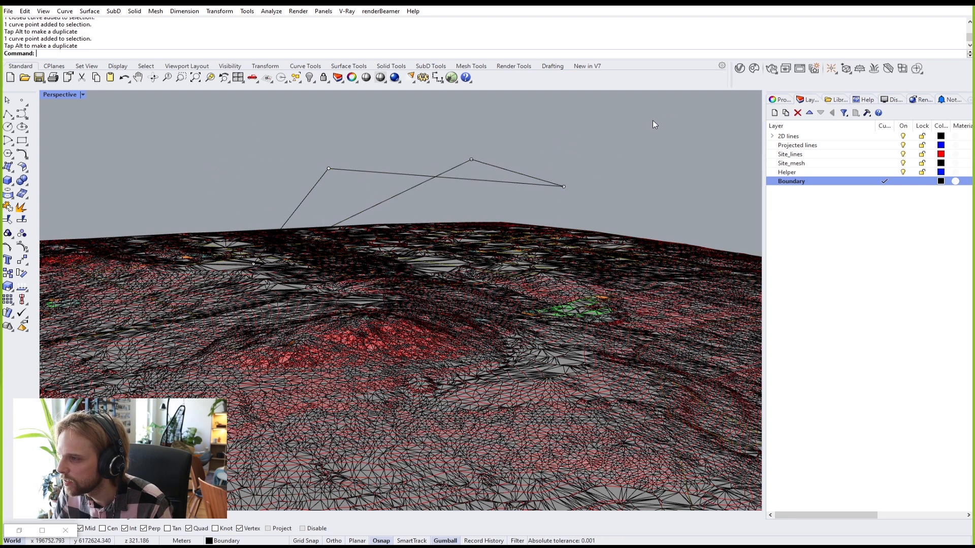
pyautogui.moveTo(667, 115); pyautogui.dragTo(667, 117)
# Step: Scale the whole curve to 0 in height so it lies flat in one plane
pyautogui.click(433, 177)
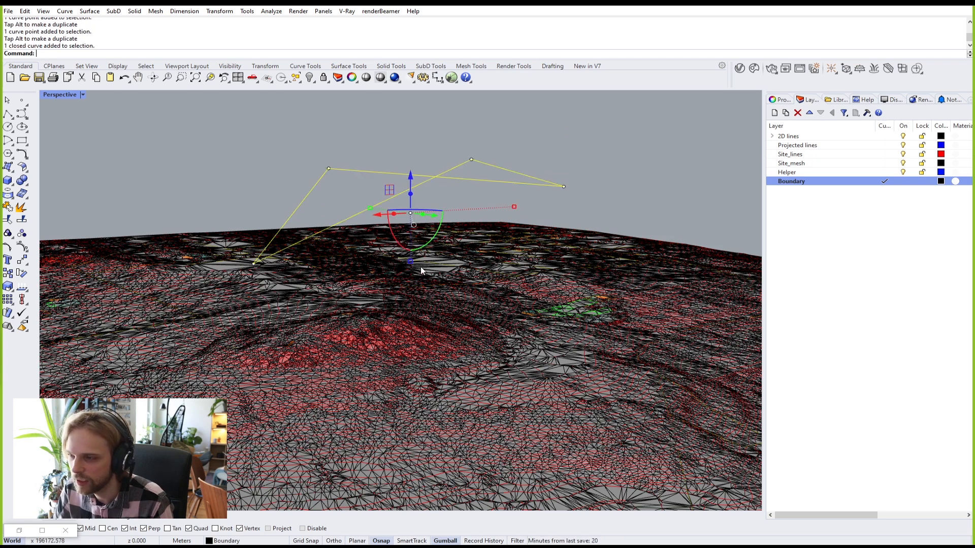
pyautogui.moveTo(410, 266); pyautogui.dragTo(399, 235, button='right')
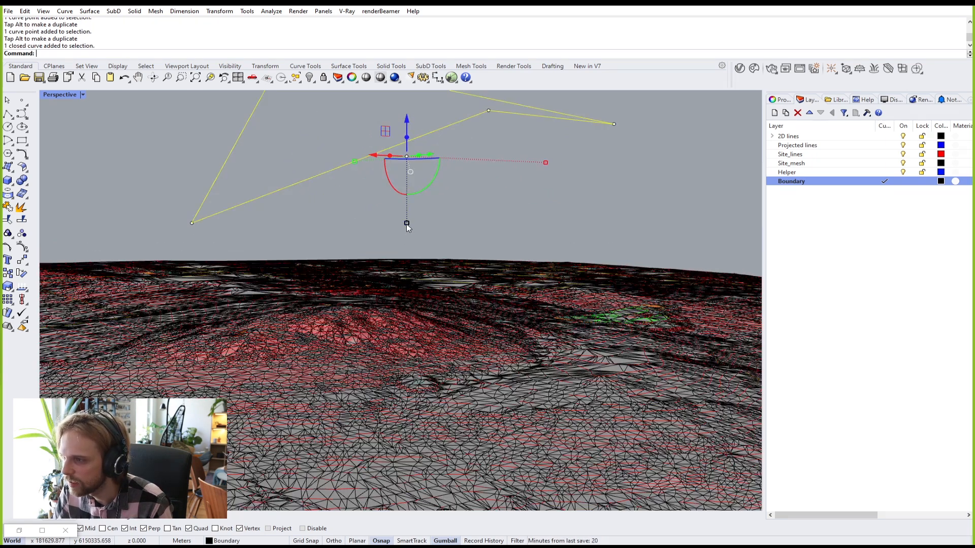
pyautogui.click(407, 224)
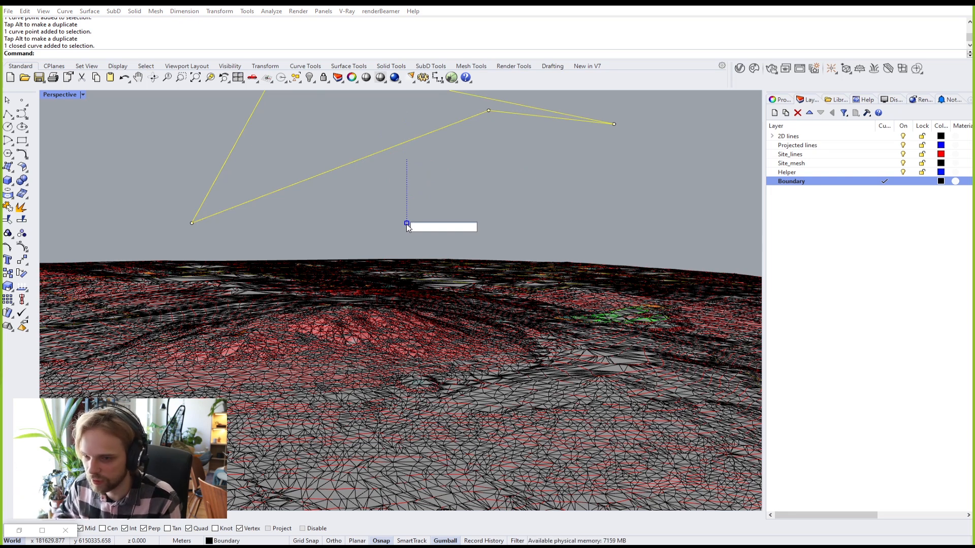
pyautogui.write('0')
pyautogui.press('Return')
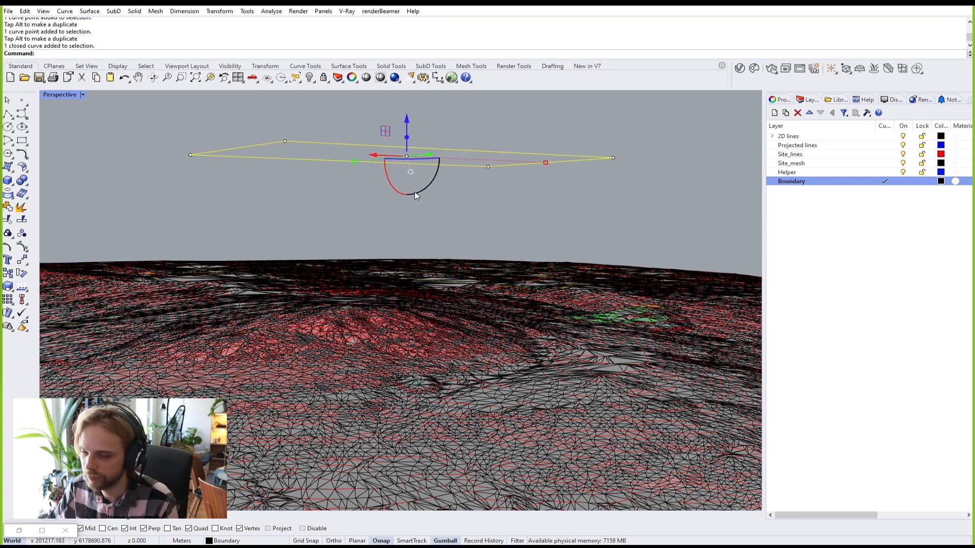
pyautogui.click(576, 172)
pyautogui.moveTo(574, 174); pyautogui.dragTo(480, 187, button='right')
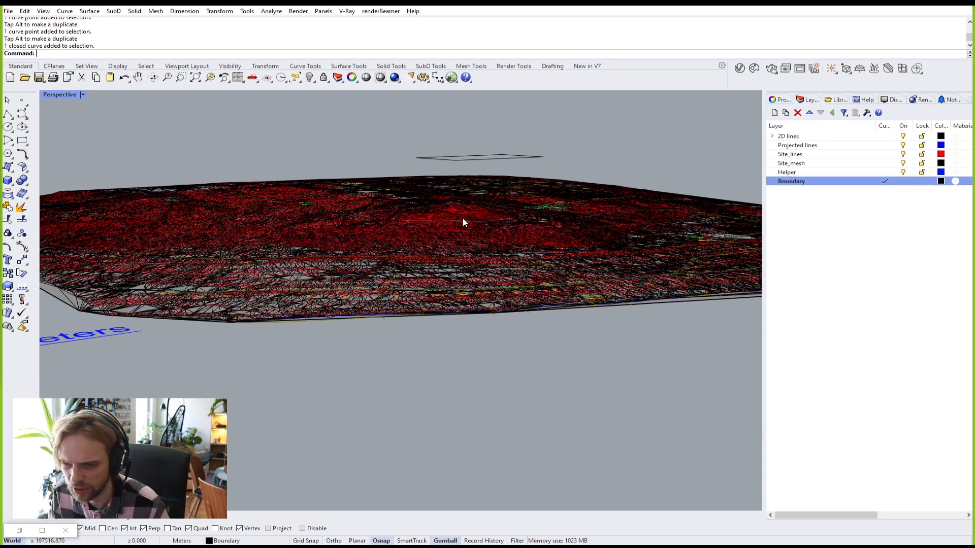
# Step: Turn off the Site_lines, Projected lines and 2D lines layers, leaving Helper on
pyautogui.click(903, 172)
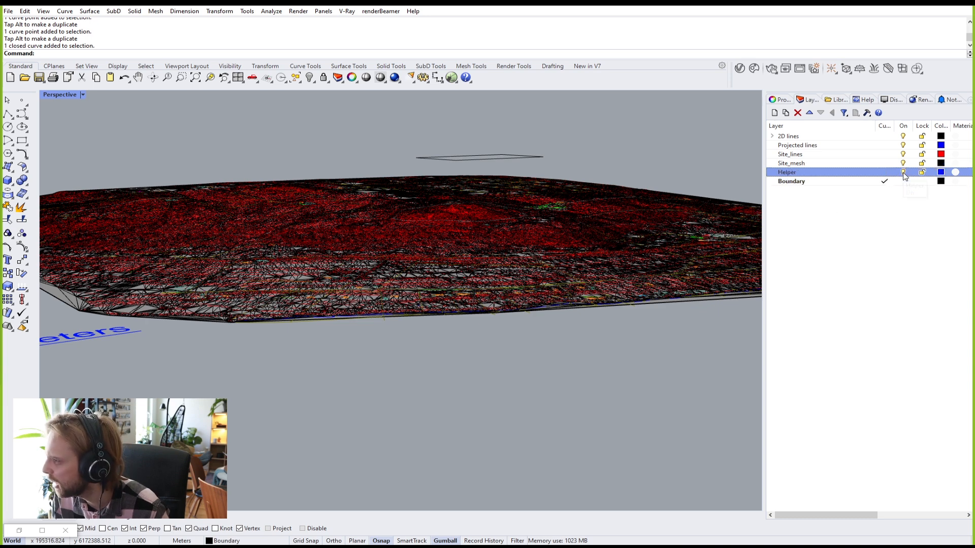
pyautogui.click(902, 172)
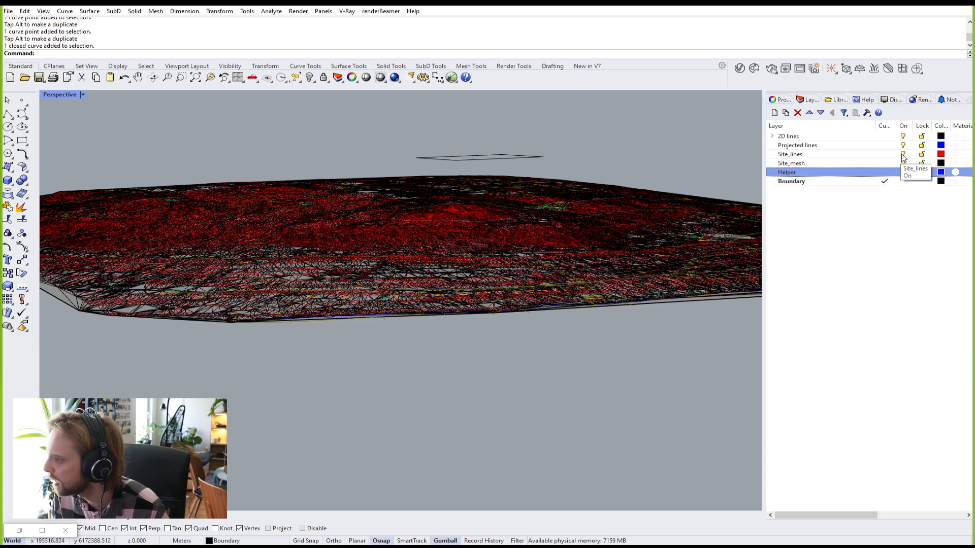
pyautogui.click(903, 154)
pyautogui.click(902, 145)
pyautogui.click(902, 136)
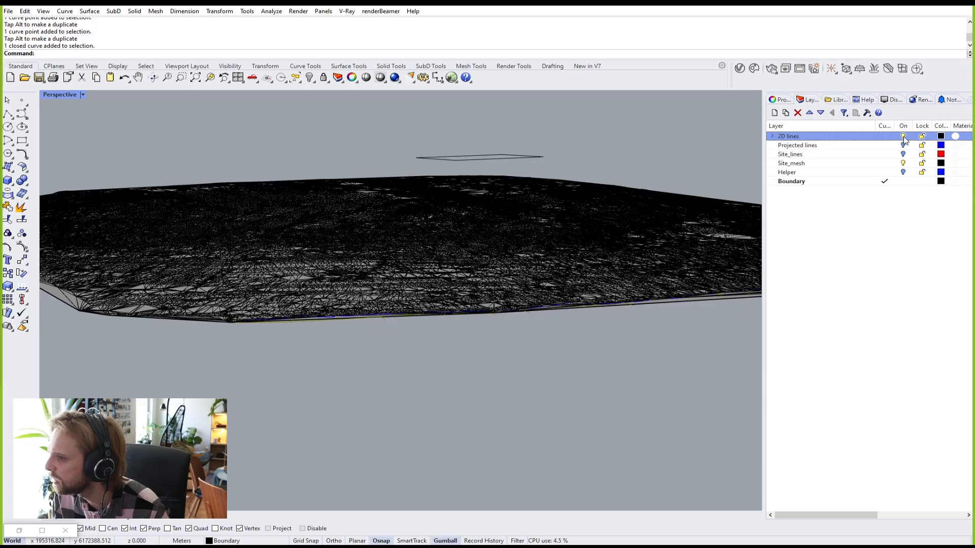
# Step: Check the terrain mesh and boundary curve by selecting each, then pick the Boundary layer
pyautogui.moveTo(601, 208); pyautogui.dragTo(530, 235, button='right')
pyautogui.scroll(-5, 559, 279)
pyautogui.scroll(3, 530, 239)
pyautogui.click(486, 235)
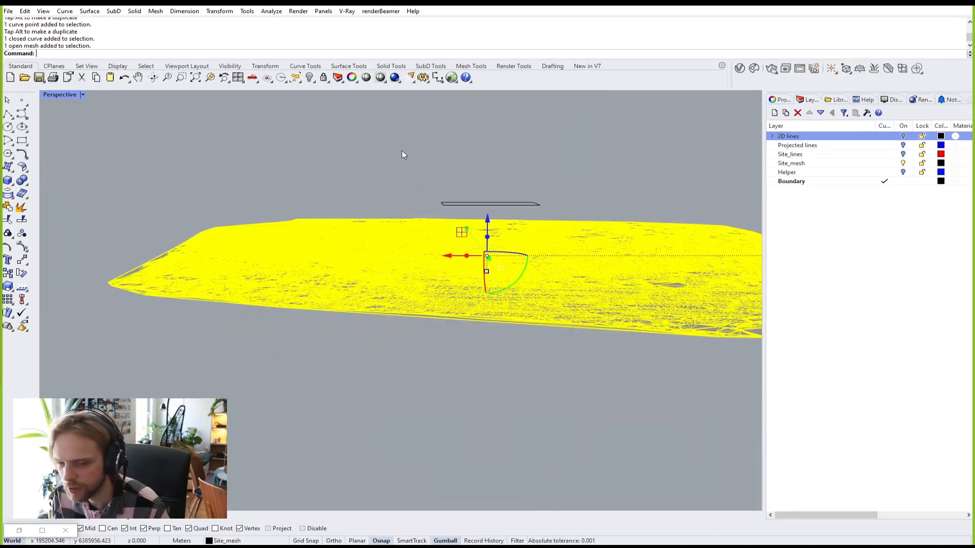
pyautogui.click(516, 196)
pyautogui.click(503, 205)
pyautogui.click(504, 150)
pyautogui.scroll(7, 491, 209)
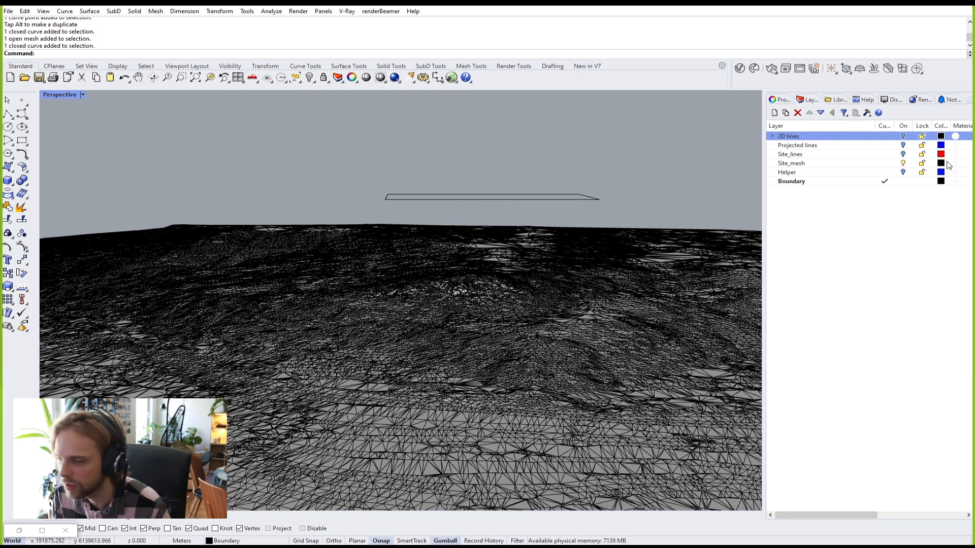
pyautogui.click(941, 182)
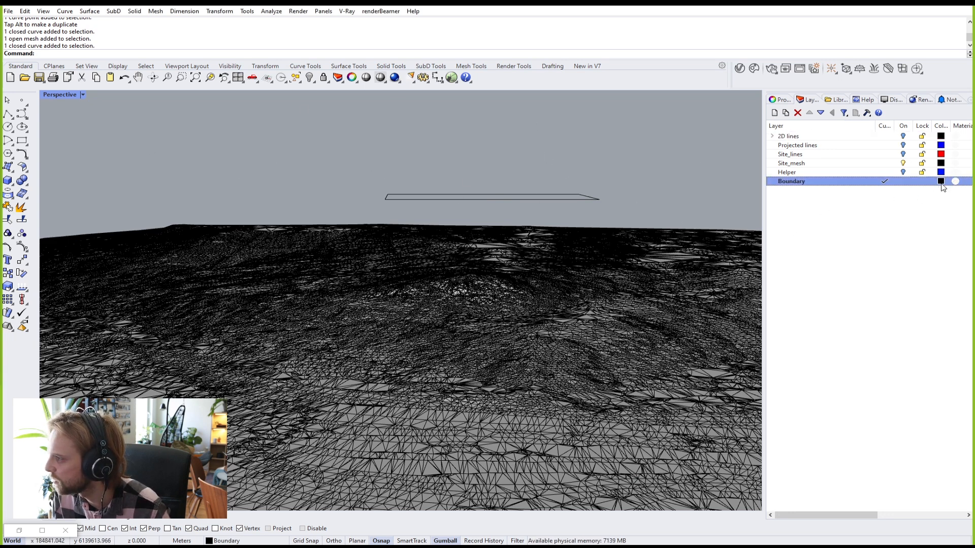
# Step: Set the Boundary layer colour to green and zoom in on the boundary over the mesh
pyautogui.click(942, 185)
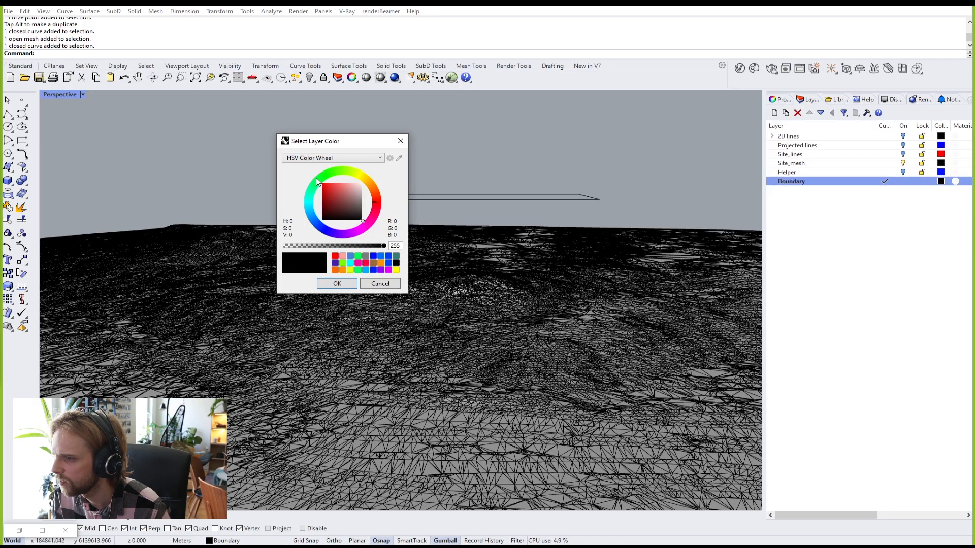
pyautogui.click(317, 181)
pyautogui.click(332, 286)
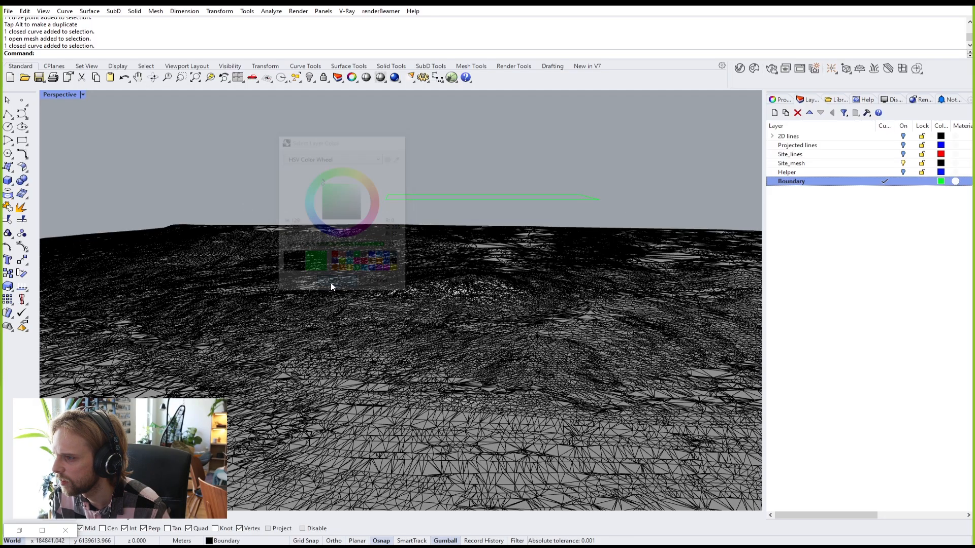
pyautogui.moveTo(456, 169); pyautogui.dragTo(444, 254, button='right')
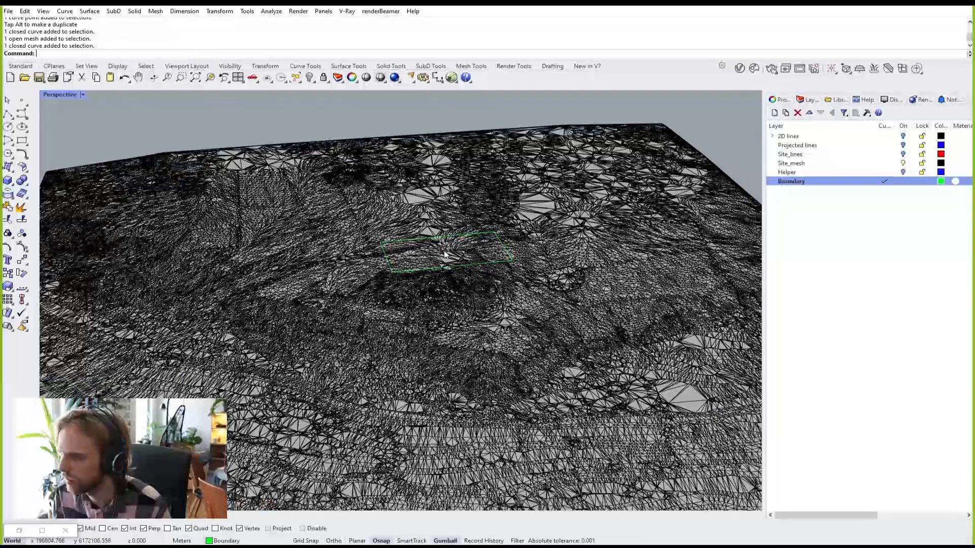
pyautogui.scroll(2, 444, 254)
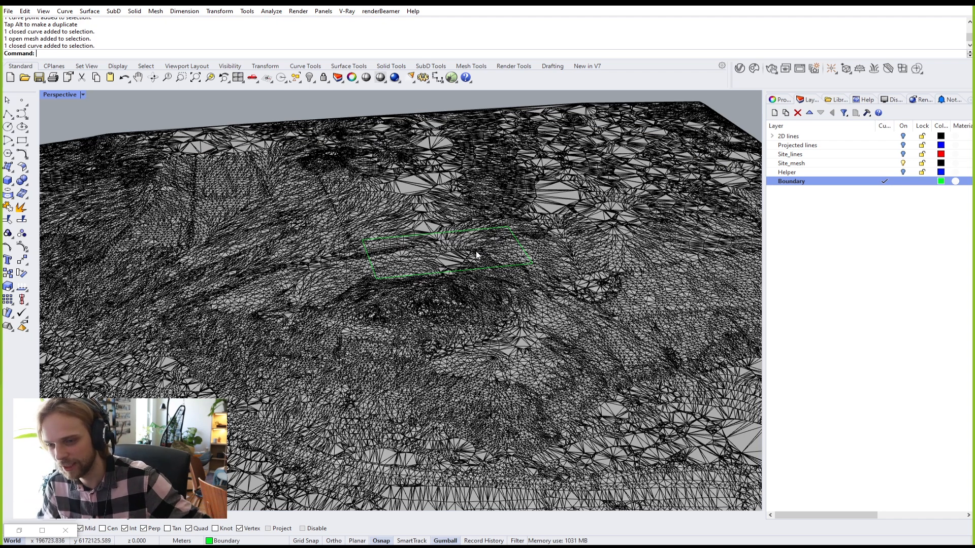
pyautogui.scroll(3, 486, 252)
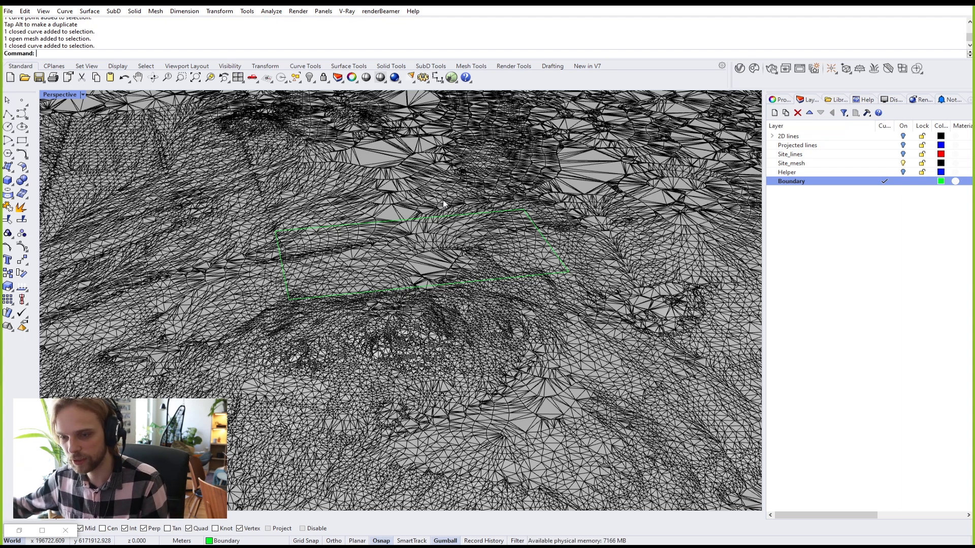
# Step: Select the green boundary curve and show all four viewports, panning the Top view
pyautogui.moveTo(516, 240); pyautogui.dragTo(403, 160, button='right')
pyautogui.click(404, 168)
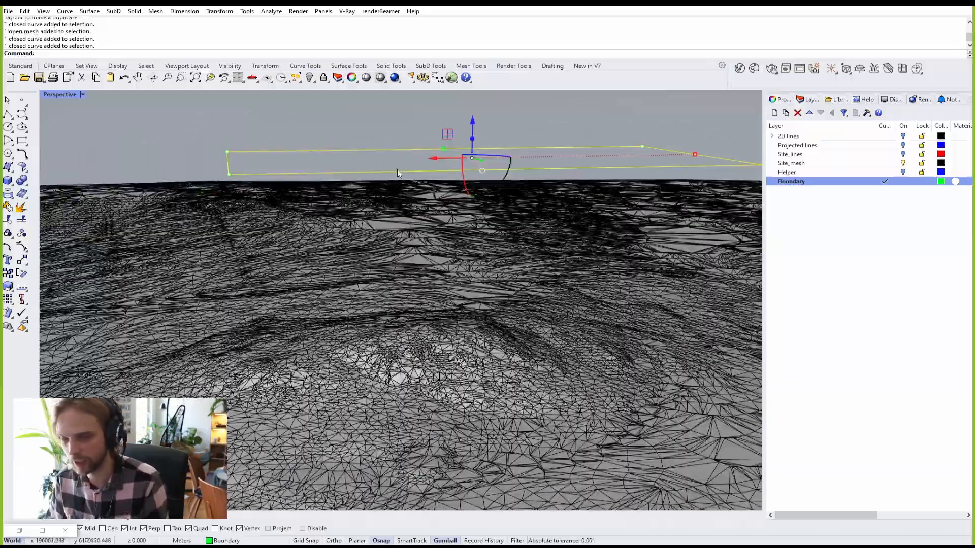
pyautogui.scroll(-3, 514, 183)
pyautogui.moveTo(516, 186); pyautogui.dragTo(533, 269, button='right')
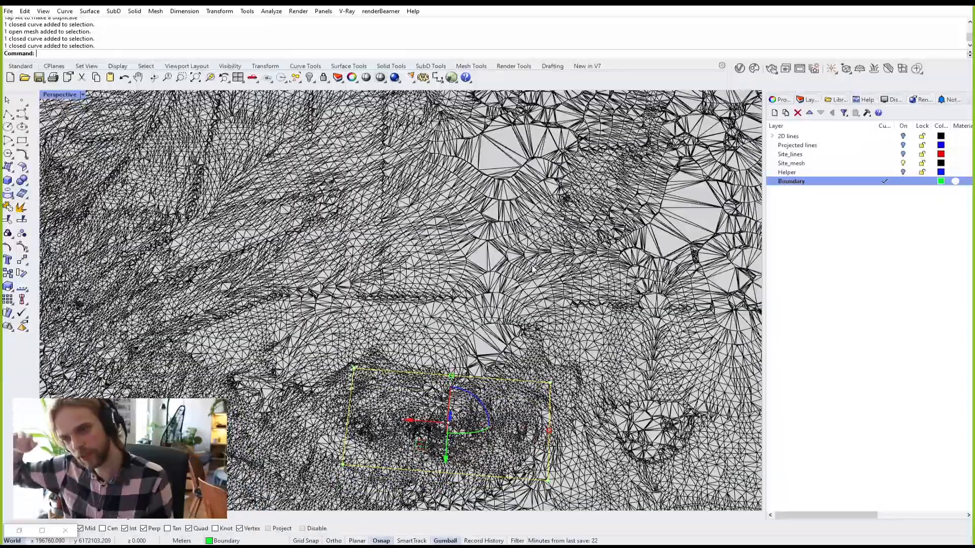
pyautogui.doubleClick(51, 96)
pyautogui.scroll(-12, 185, 144)
pyautogui.moveTo(169, 164); pyautogui.dragTo(212, 224, button='right')
pyautogui.scroll(8, 211, 223)
pyautogui.moveTo(277, 172); pyautogui.dragTo(266, 262, button='right')
# Step: Move the boundary to the mesh's top edge, then undo to keep its original spot
pyautogui.moveTo(279, 289); pyautogui.dragTo(427, 131)
pyautogui.scroll(5, 428, 131)
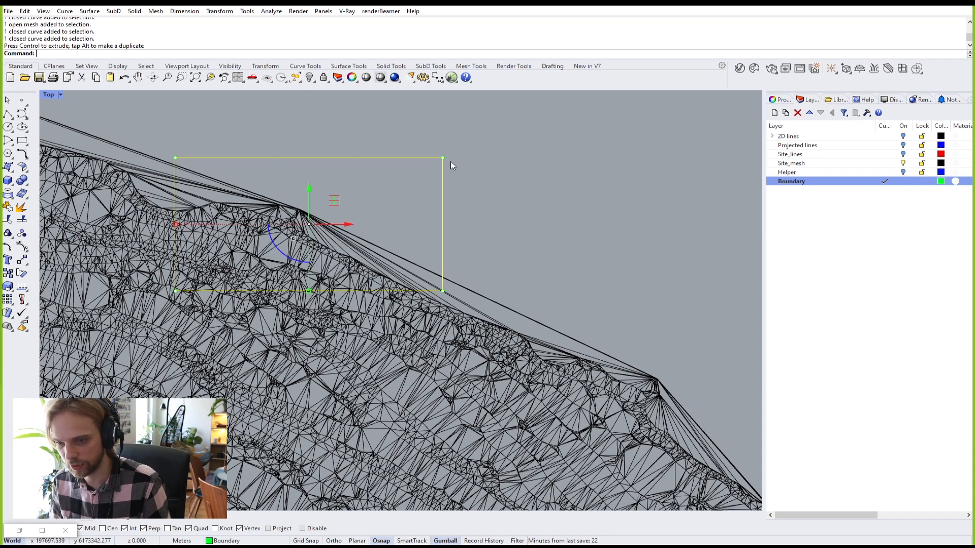
pyautogui.scroll(-4, 384, 209)
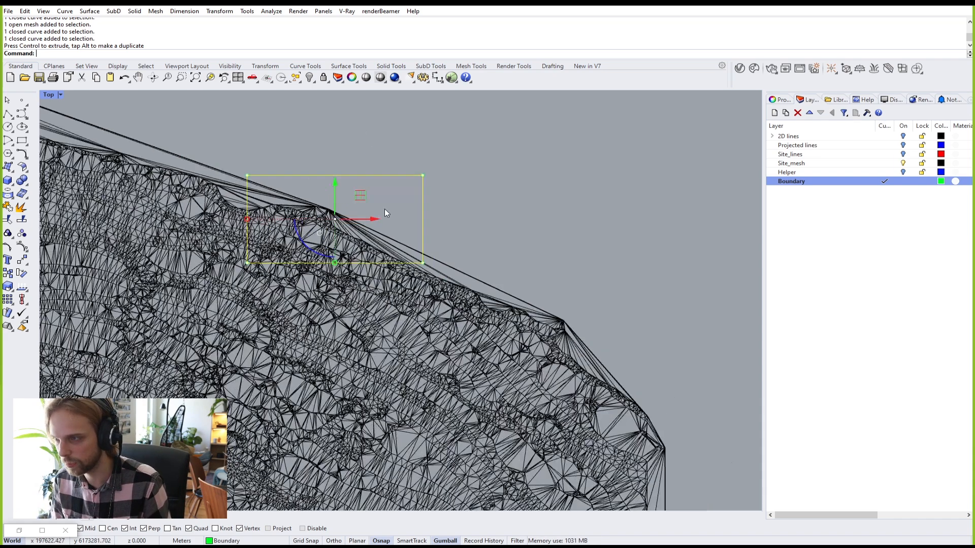
pyautogui.hotkey('ctrl', 'z')
pyautogui.moveTo(298, 295); pyautogui.dragTo(430, 201, button='right')
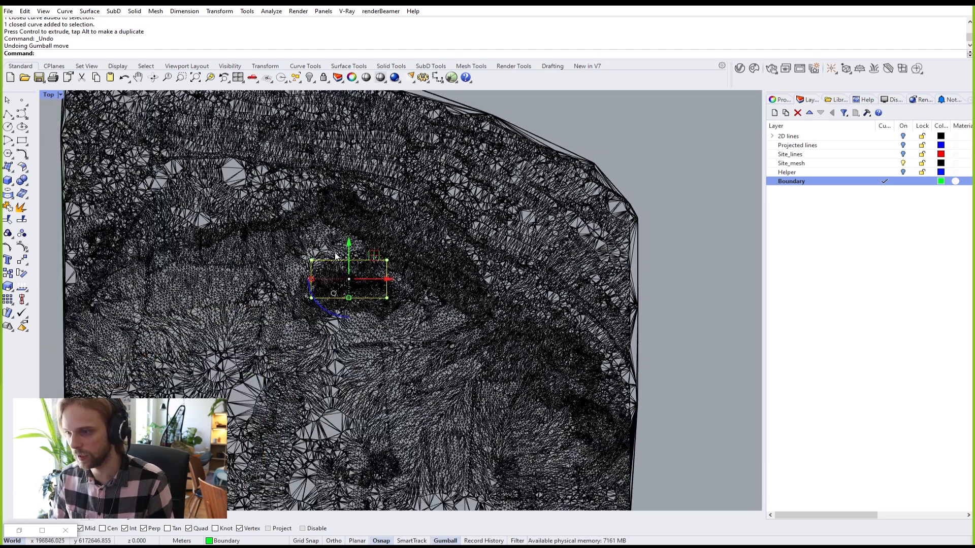
pyautogui.scroll(4, 333, 257)
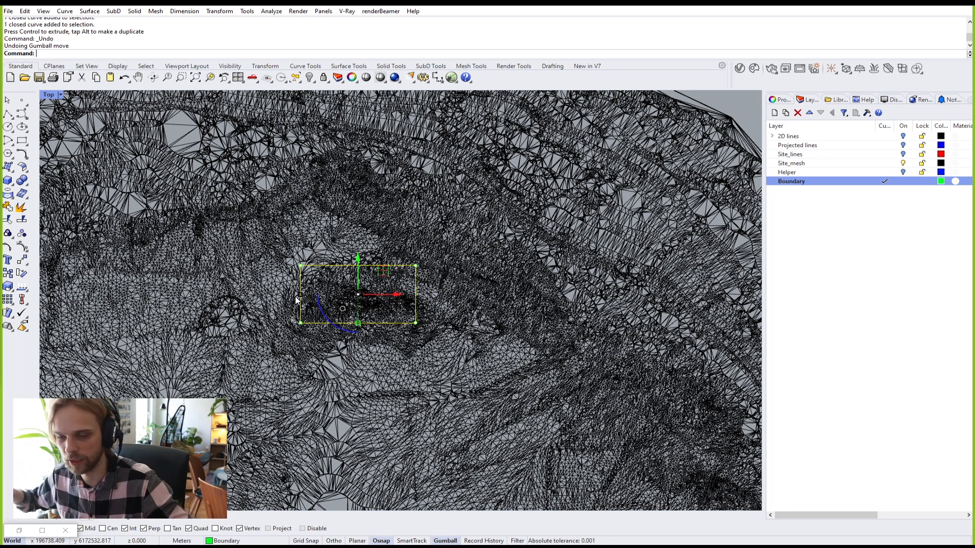
# Step: Maximize the Perspective view, deselect the boundary, and restore the Grasshopper window
pyautogui.doubleClick(51, 94)
pyautogui.doubleClick(421, 95)
pyautogui.scroll(-5, 409, 218)
pyautogui.click(538, 133)
pyautogui.moveTo(441, 249); pyautogui.dragTo(429, 223, button='right')
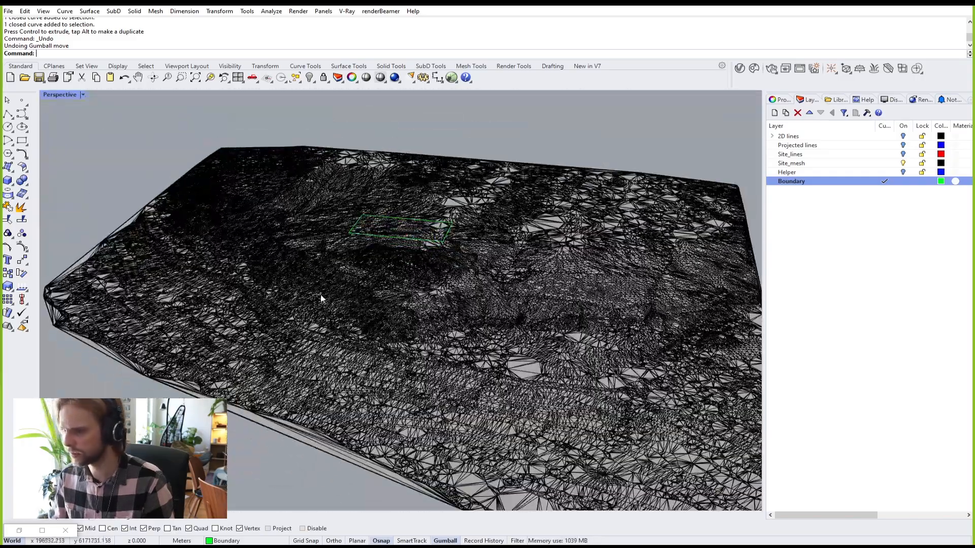
pyautogui.click(25, 533)
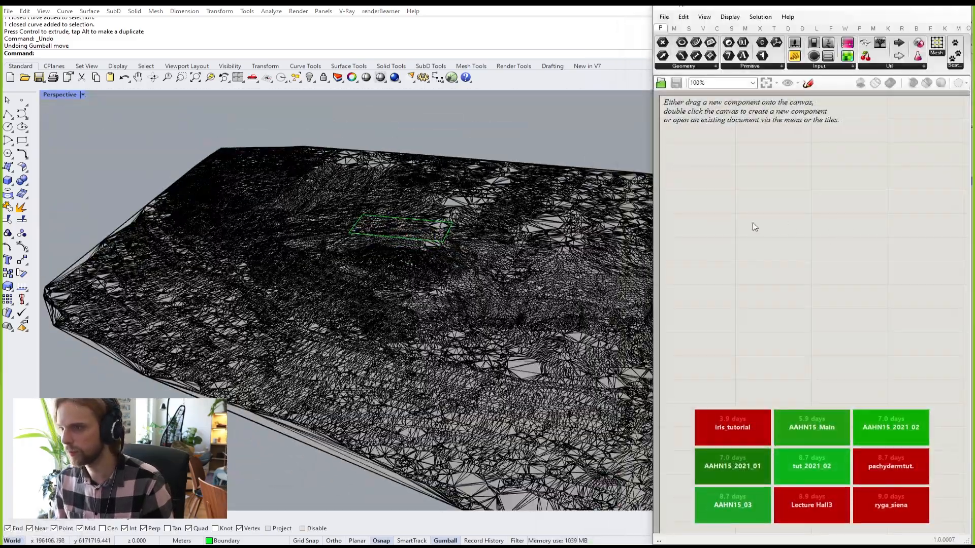
# Step: Orbit the terrain view, briefly select the boundary and mesh, then show the Curve tab
pyautogui.moveTo(589, 312); pyautogui.dragTo(494, 321, button='right')
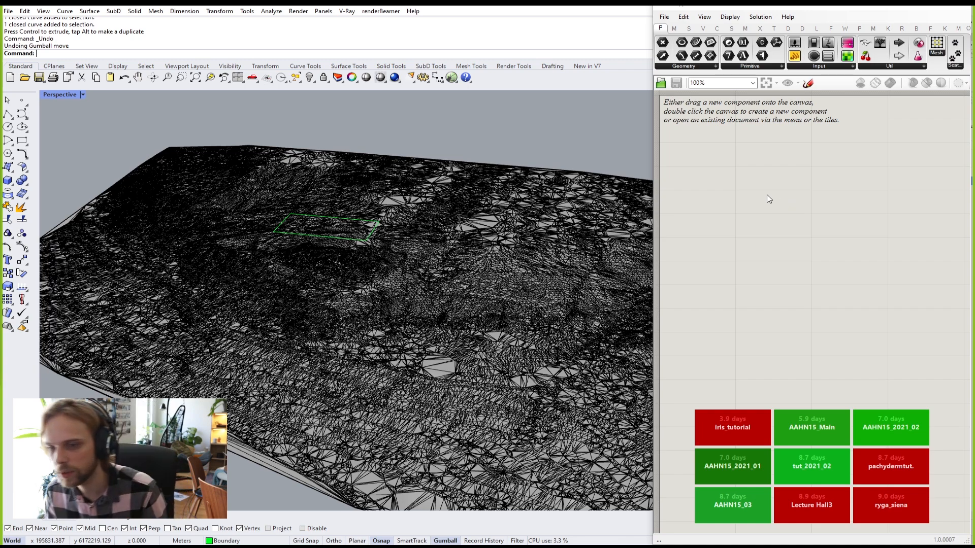
pyautogui.moveTo(346, 248); pyautogui.dragTo(292, 245, button='right')
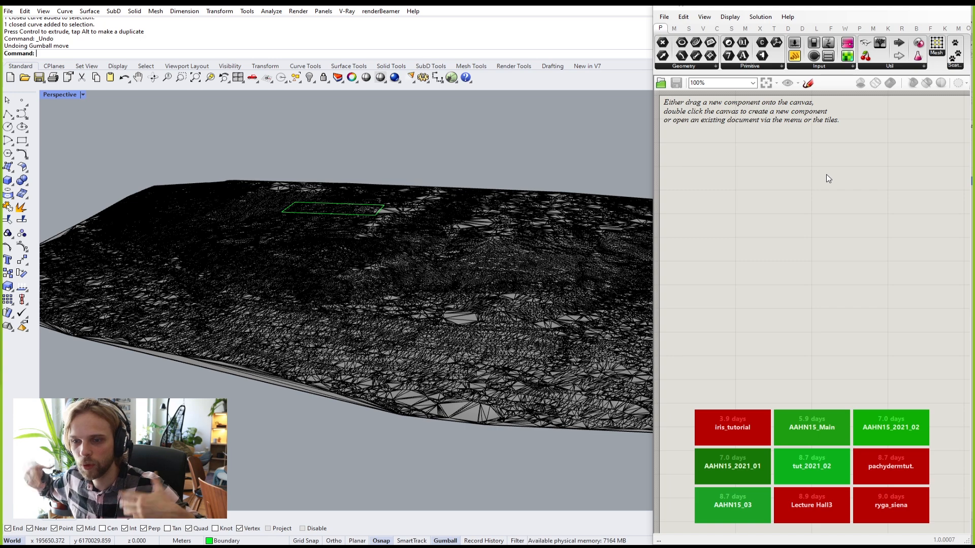
pyautogui.moveTo(380, 133); pyautogui.dragTo(244, 278)
pyautogui.press('Escape')
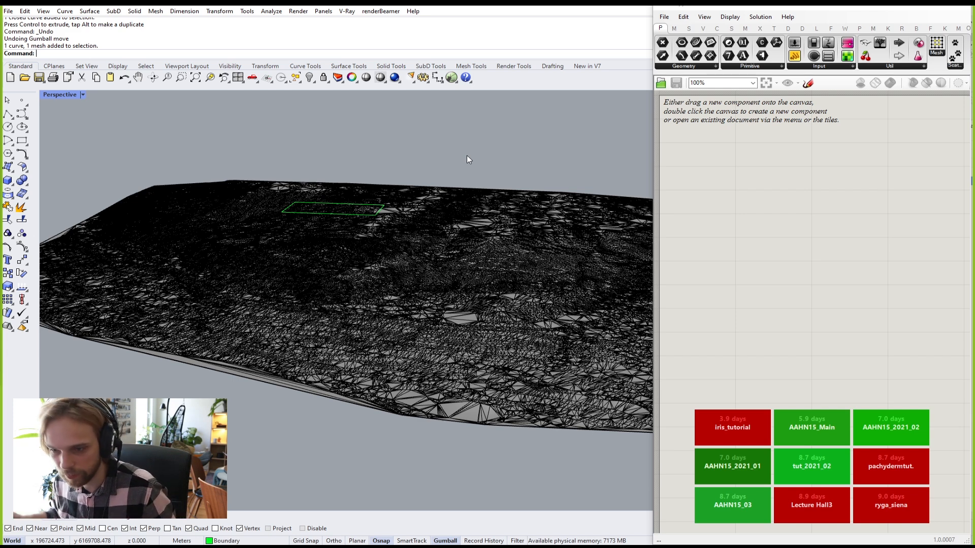
pyautogui.click(723, 28)
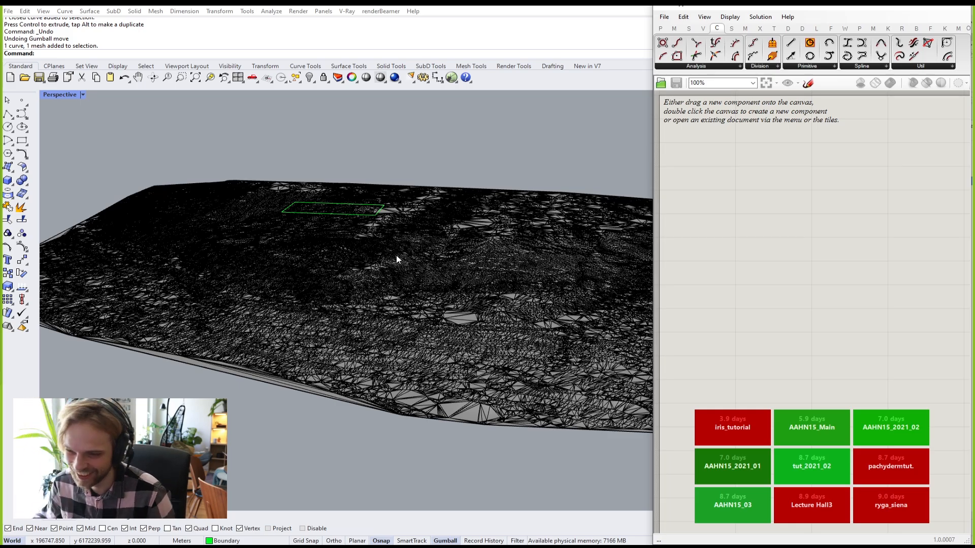
# Step: Orbit closer over the terrain and check the mesh and boundary by selecting each
pyautogui.moveTo(222, 265); pyautogui.dragTo(321, 264, button='right')
pyautogui.moveTo(369, 215); pyautogui.dragTo(361, 235, button='right')
pyautogui.scroll(6, 350, 230)
pyautogui.moveTo(333, 352); pyautogui.dragTo(333, 306, button='right')
pyautogui.click(314, 292)
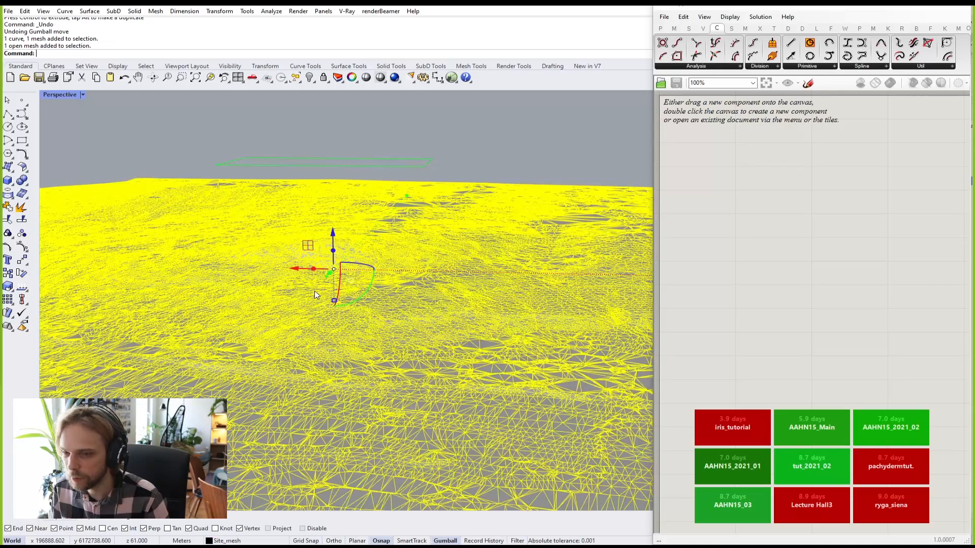
pyautogui.click(487, 124)
pyautogui.click(385, 168)
pyautogui.click(513, 136)
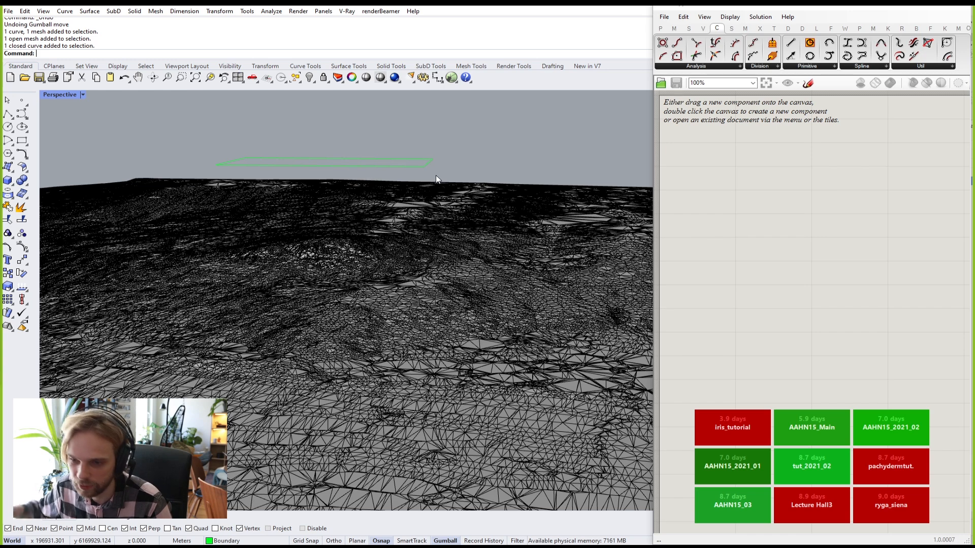
pyautogui.click(438, 258)
pyautogui.click(510, 157)
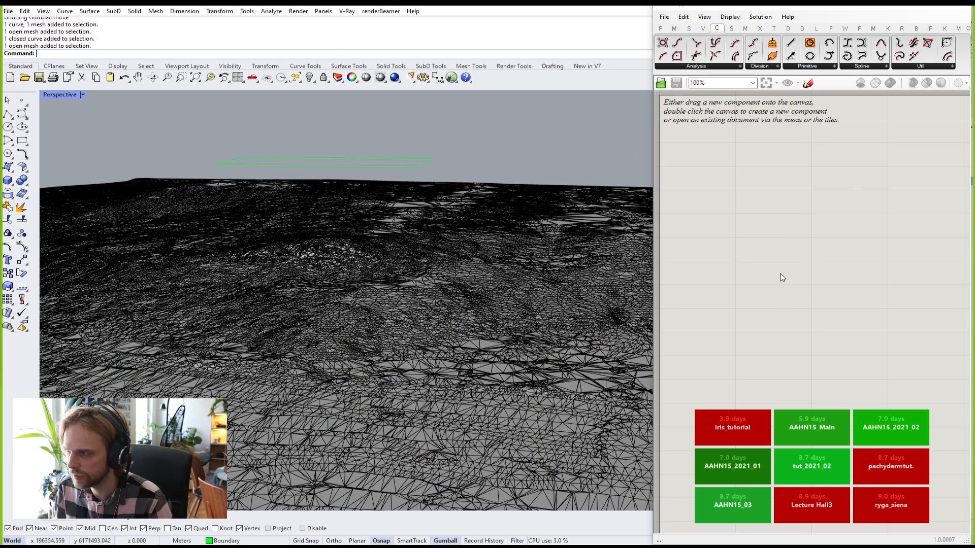
# Step: Widen the Grasshopper canvas and expand the Params tab's full Geometry parameter list
pyautogui.moveTo(654, 145); pyautogui.dragTo(516, 160)
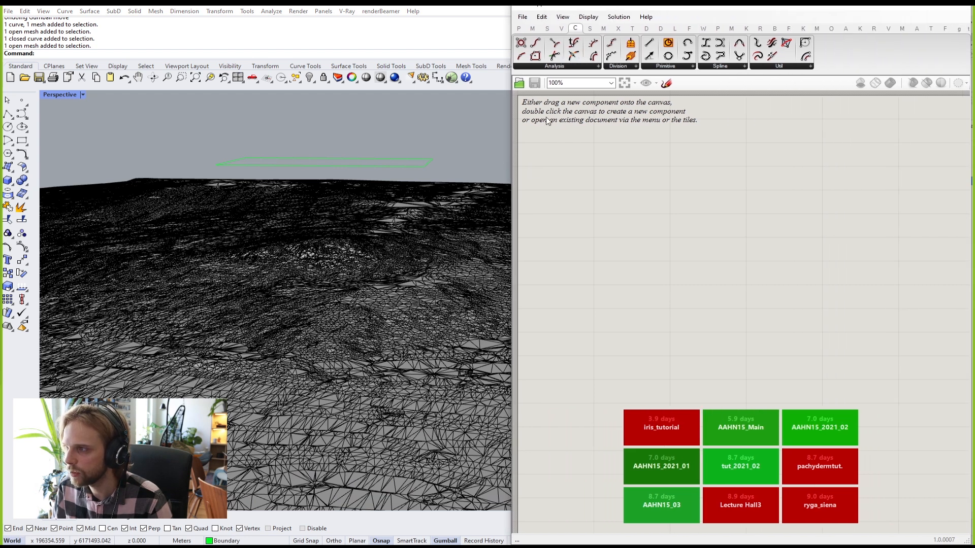
pyautogui.click(519, 29)
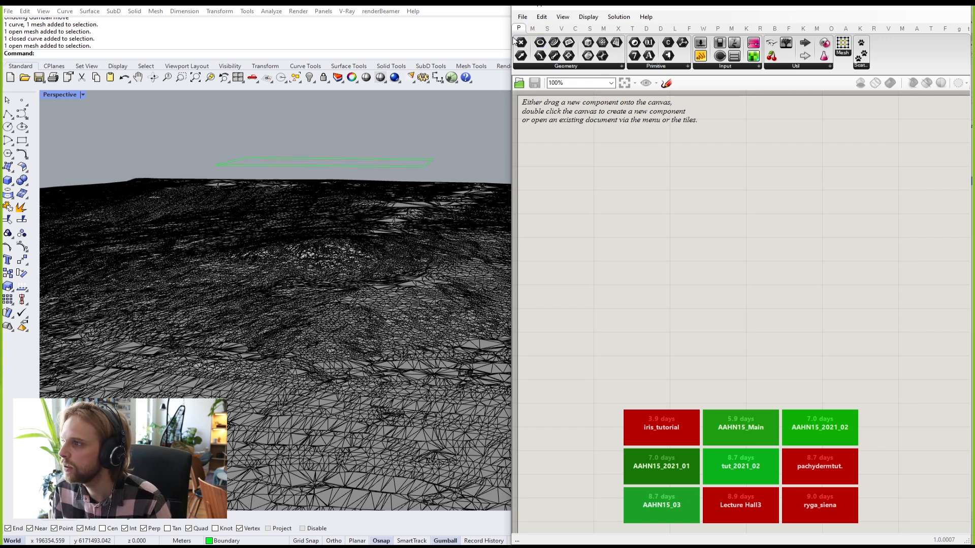
pyautogui.moveTo(517, 33)
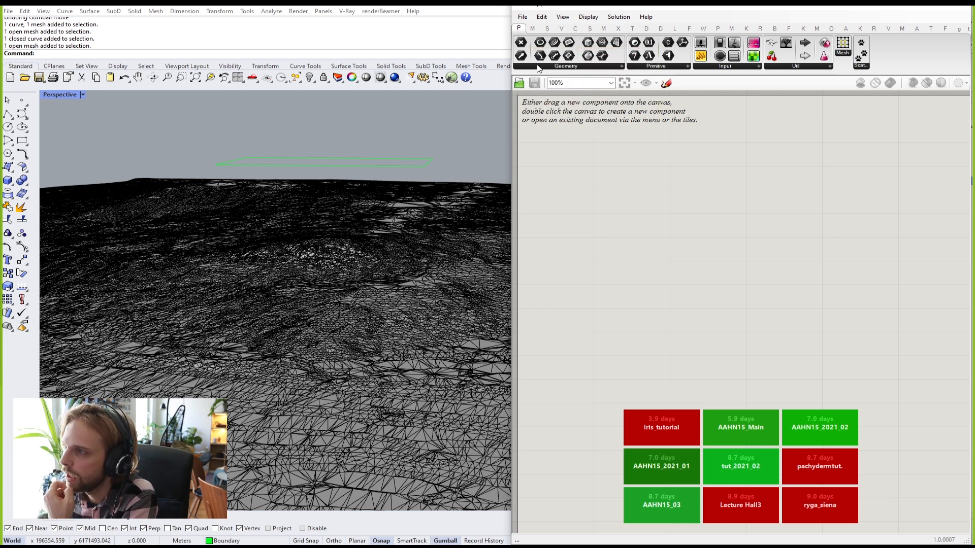
pyautogui.click(537, 66)
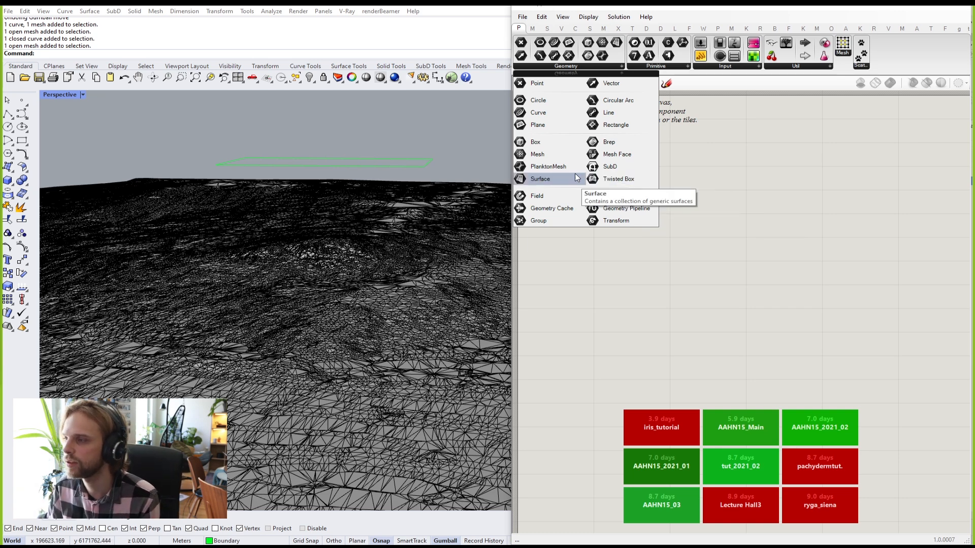
# Step: Add a Curve parameter to the canvas by searching 'curve' in the component search
pyautogui.click(541, 113)
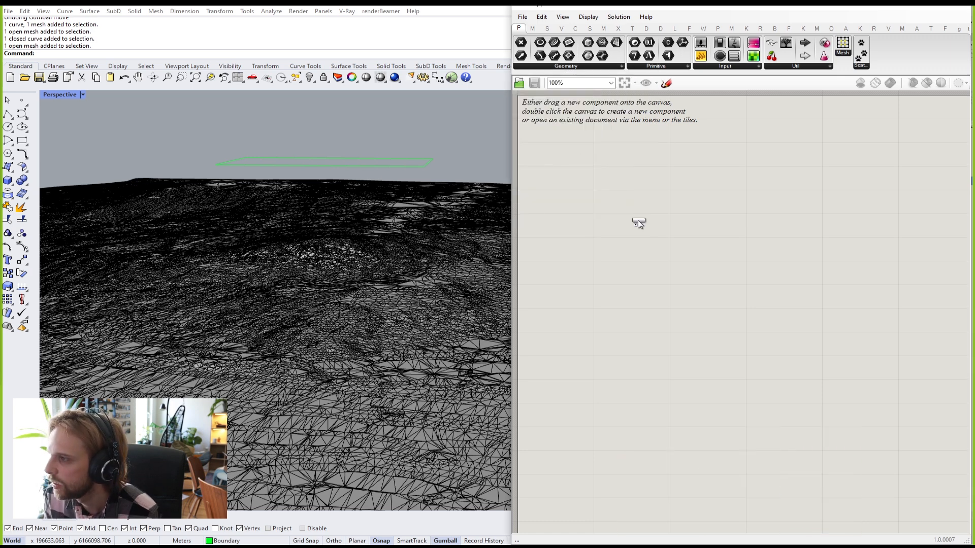
pyautogui.click(638, 219)
pyautogui.moveTo(636, 274); pyautogui.dragTo(614, 224, button='right')
pyautogui.scroll(1, 611, 187)
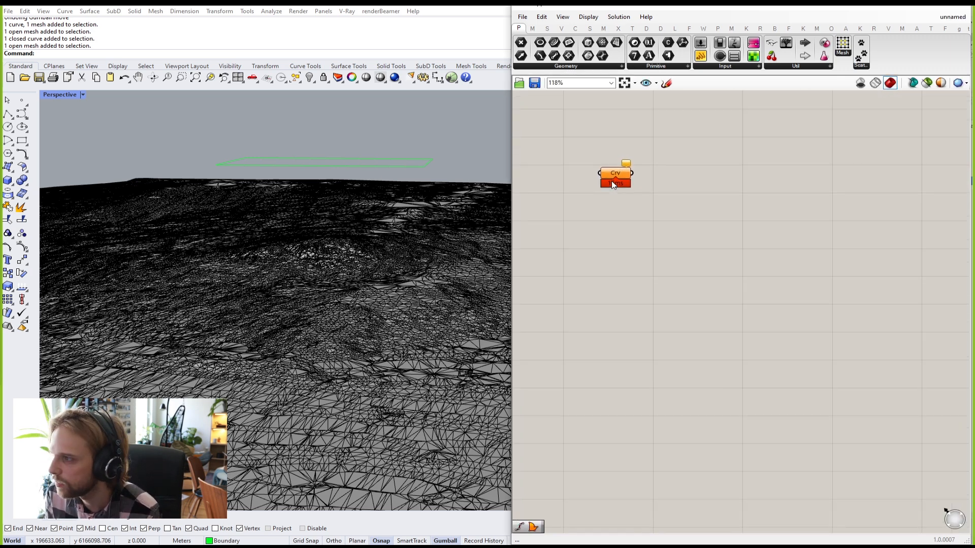
pyautogui.doubleClick(610, 225)
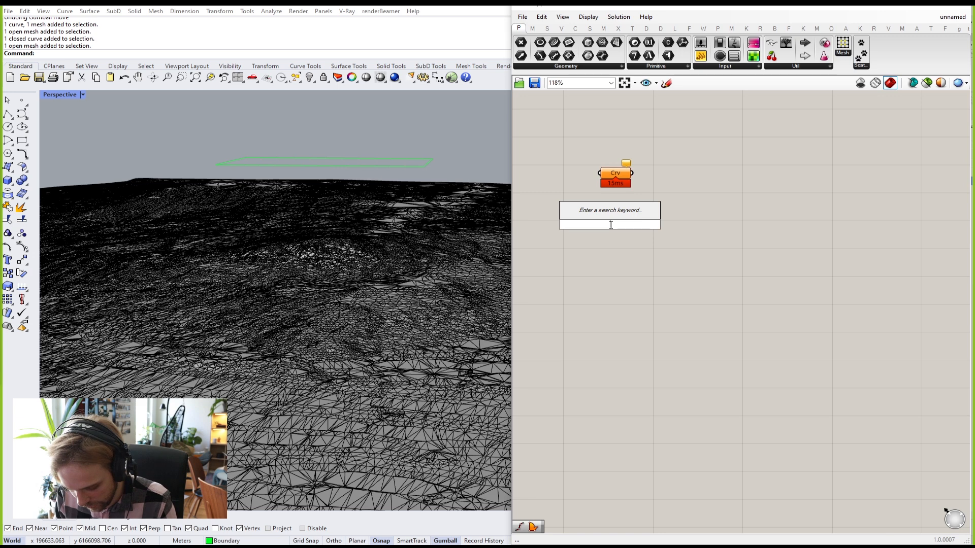
pyautogui.write('curve')
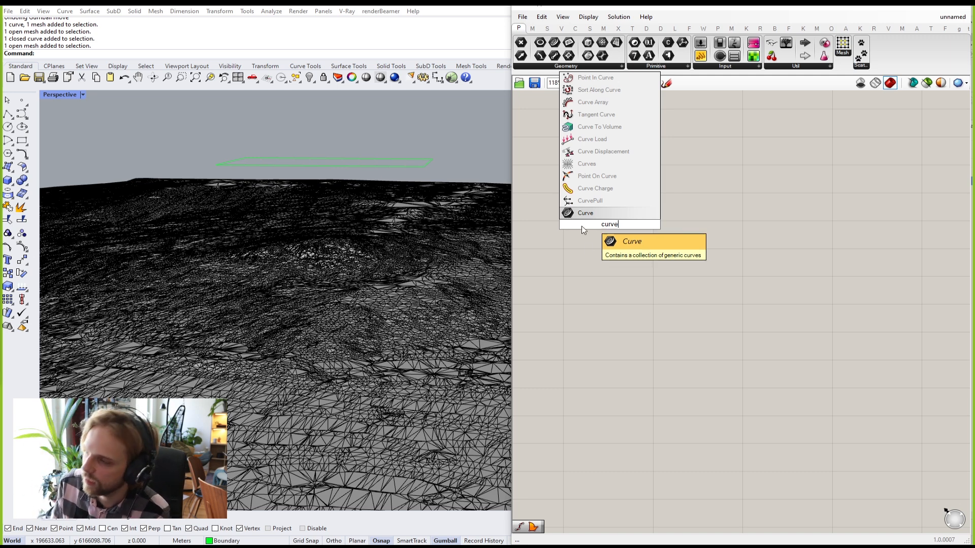
pyautogui.press('Return')
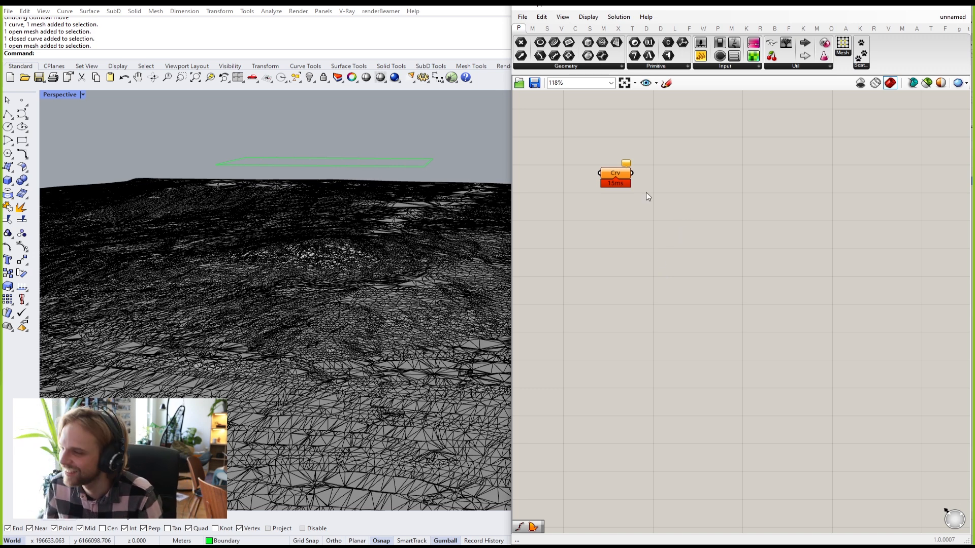
# Step: Turn on Draw Icons so components show icons, and nudge the Crv parameter slightly
pyautogui.scroll(-2, 645, 196)
pyautogui.scroll(3, 690, 269)
pyautogui.click(678, 282)
pyautogui.moveTo(668, 201); pyautogui.dragTo(674, 238, button='right')
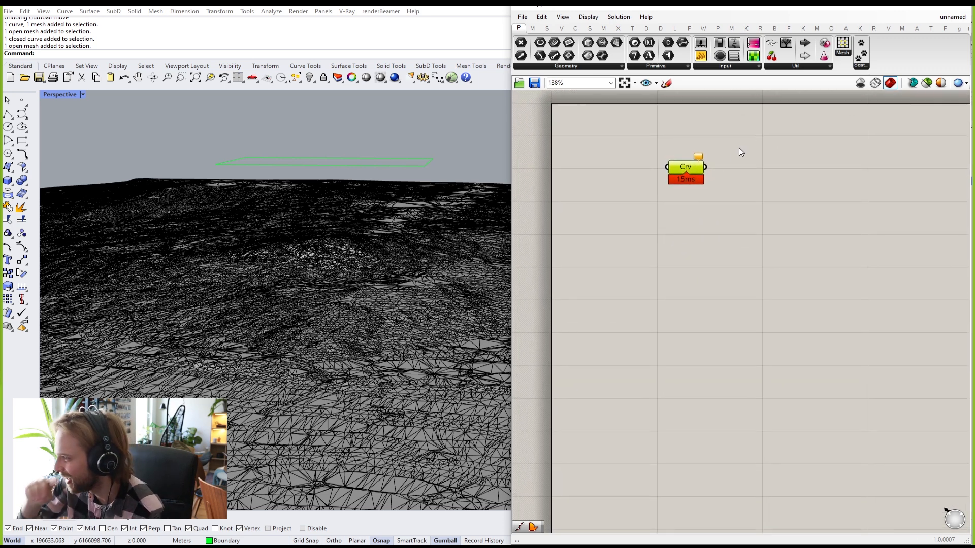
pyautogui.moveTo(739, 153); pyautogui.dragTo(728, 171, button='right')
pyautogui.scroll(4, 678, 185)
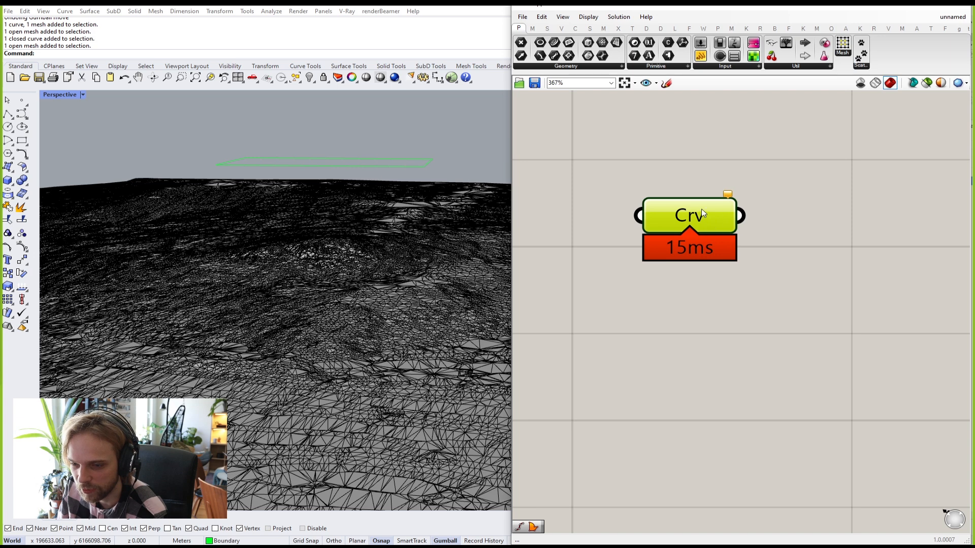
pyautogui.scroll(-2, 727, 234)
pyautogui.scroll(-2, 763, 278)
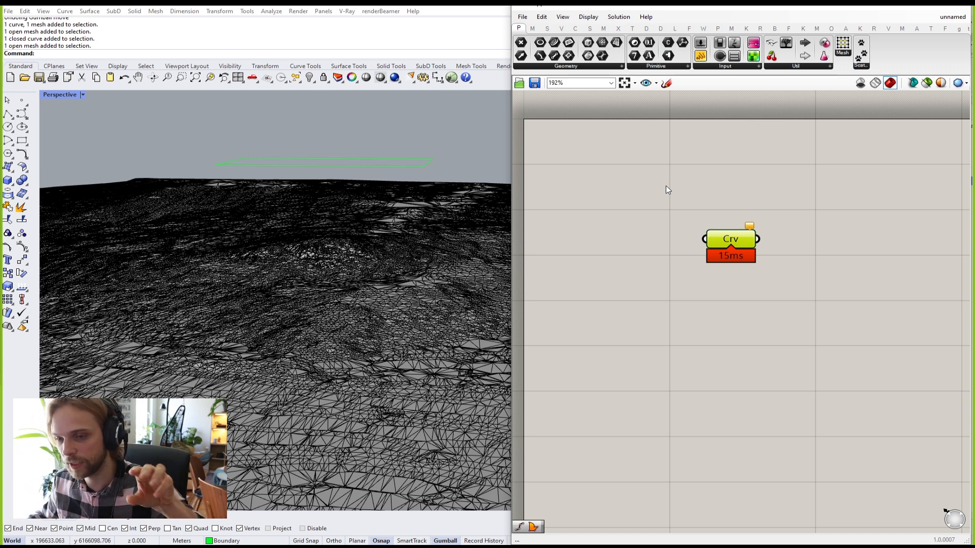
pyautogui.click(588, 17)
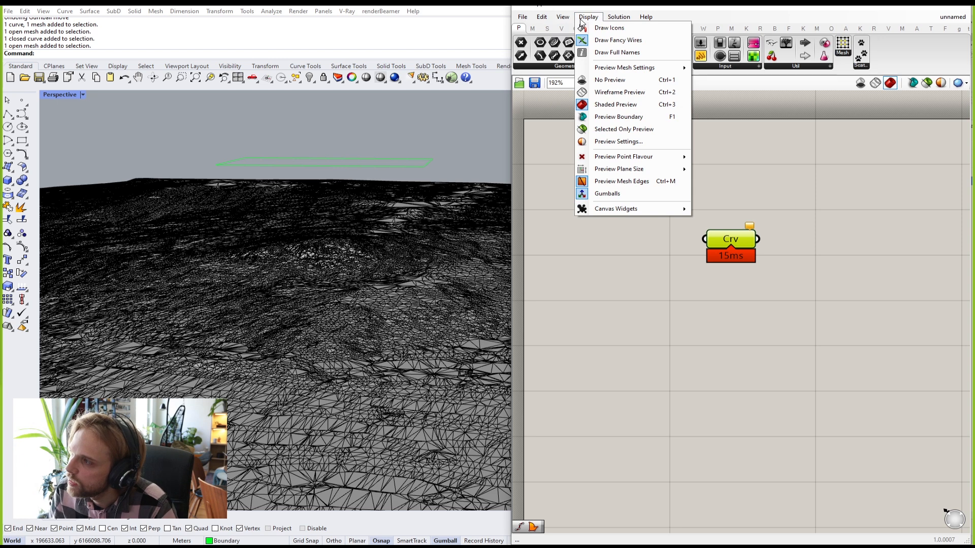
pyautogui.click(610, 28)
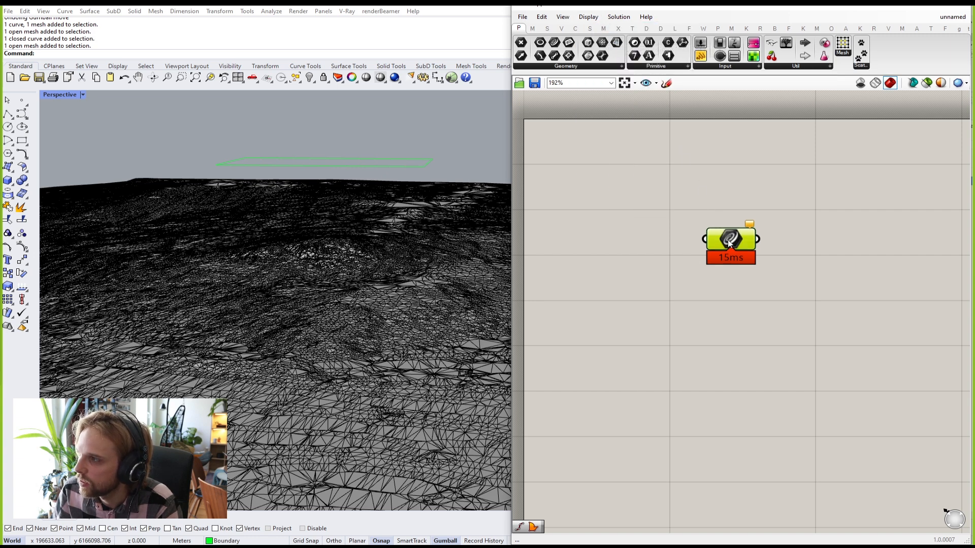
pyautogui.moveTo(727, 239); pyautogui.dragTo(713, 247)
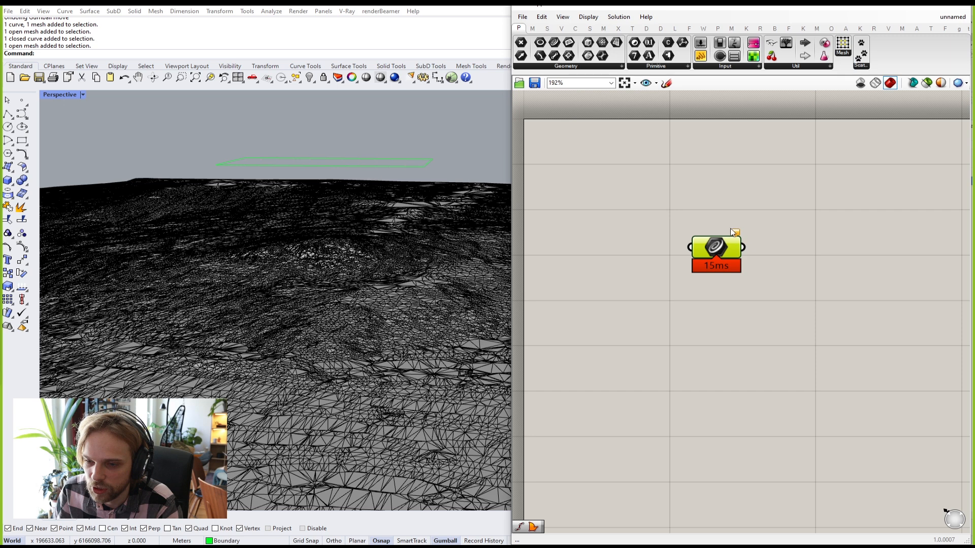
# Step: Switch back to text labels and enable Draw Full Names so Crv reads 'Curve'
pyautogui.click(581, 17)
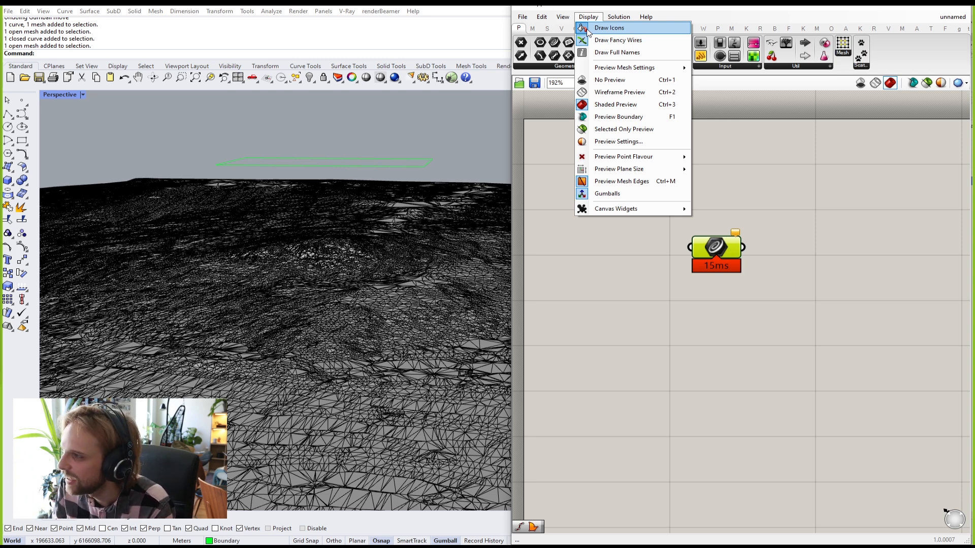
pyautogui.click(593, 31)
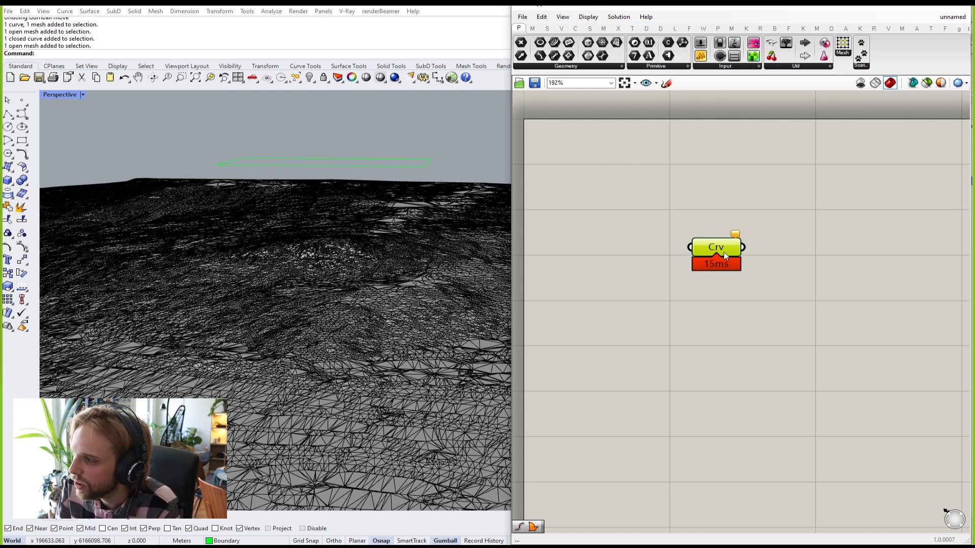
pyautogui.click(609, 153)
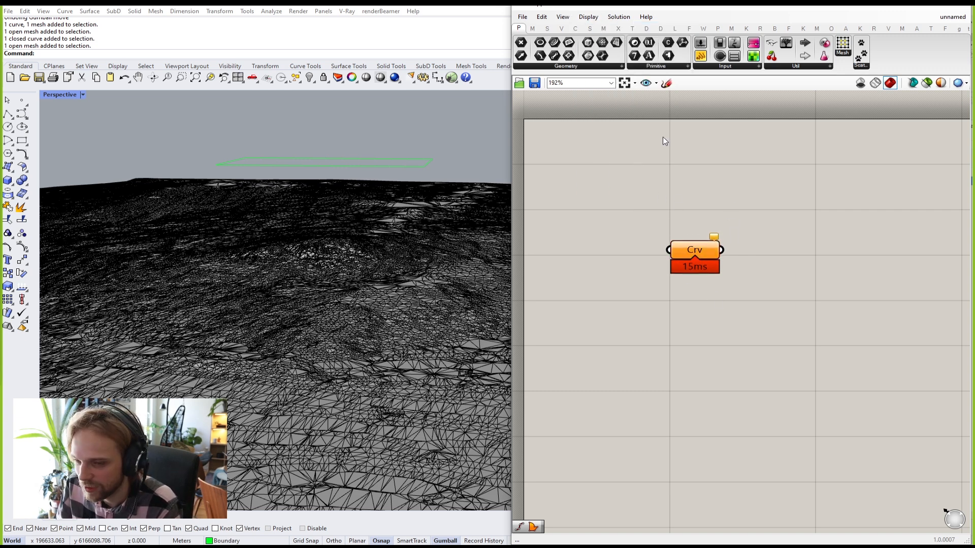
pyautogui.click(587, 17)
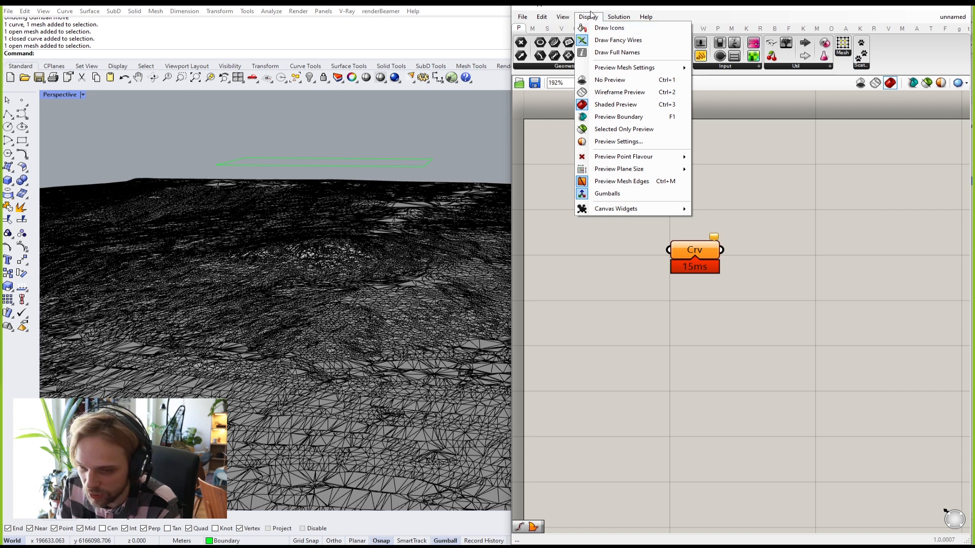
pyautogui.click(632, 60)
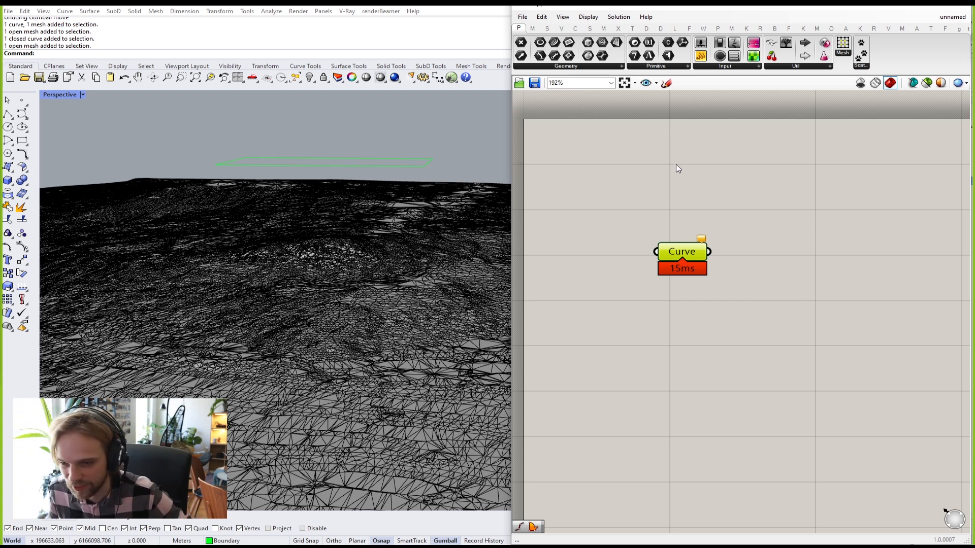
# Step: Move the Curve parameter and orbit the viewport to locate the green boundary rectangle
pyautogui.click(664, 211)
pyautogui.moveTo(684, 256); pyautogui.dragTo(692, 243)
pyautogui.click(694, 156)
pyautogui.moveTo(343, 183); pyautogui.dragTo(353, 170, button='right')
pyautogui.moveTo(376, 168); pyautogui.dragTo(305, 122)
pyautogui.click(289, 112)
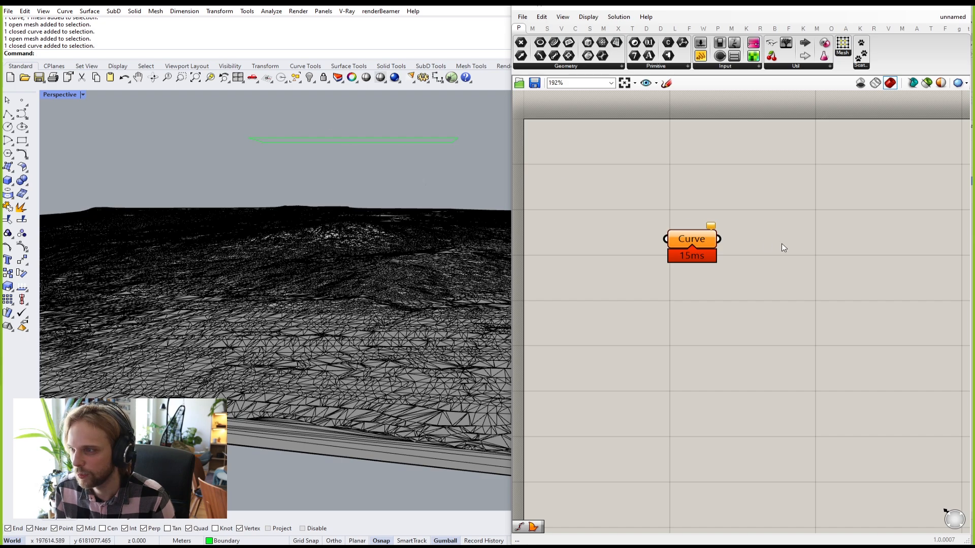
pyautogui.moveTo(313, 107)
pyautogui.mouseDown(button='right')
pyautogui.moveTo(330, 130)
pyautogui.moveTo(298, 111)
pyautogui.moveTo(299, 120)
pyautogui.mouseUp(button='right')
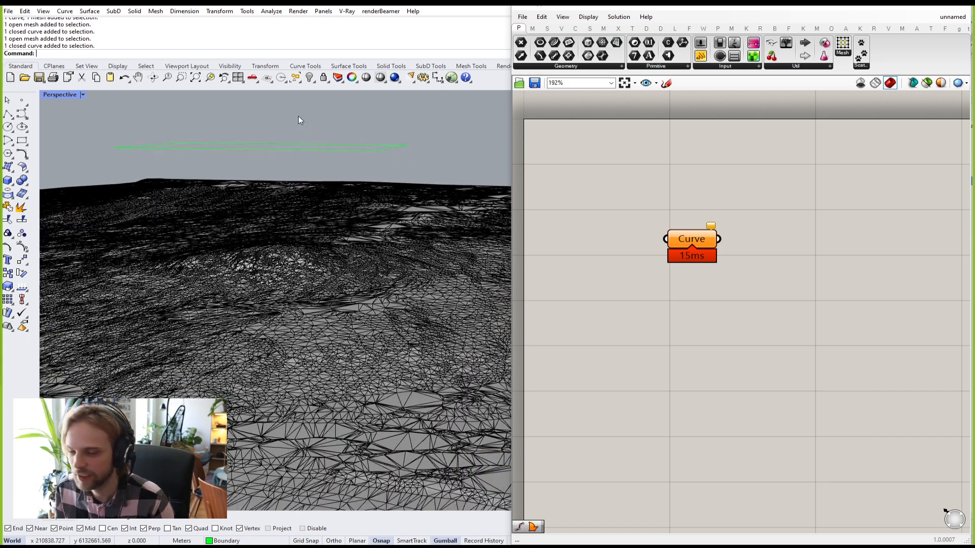
# Step: Use Set one Curve on the Curve parameter, picking the green boundary rectangle
pyautogui.click(686, 242)
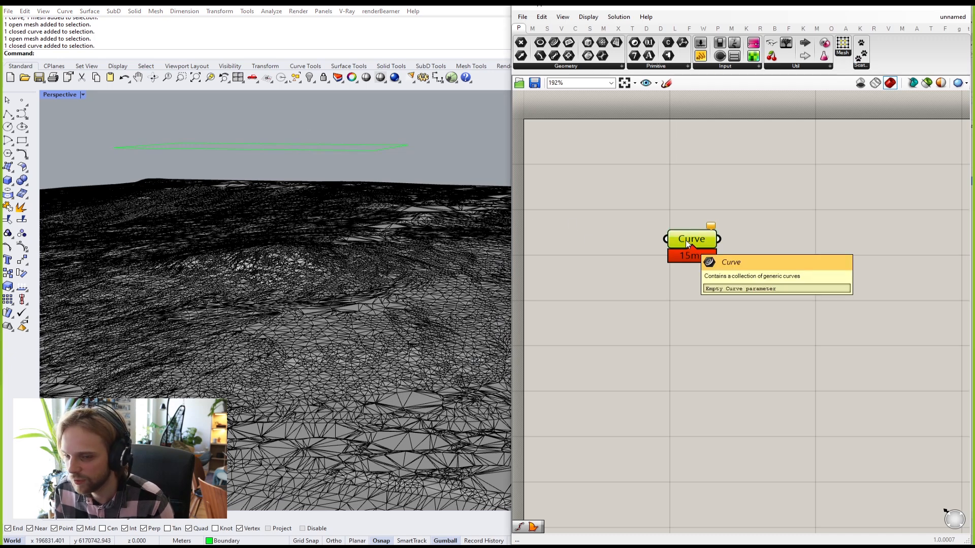
pyautogui.moveTo(685, 241); pyautogui.dragTo(687, 242, button='right')
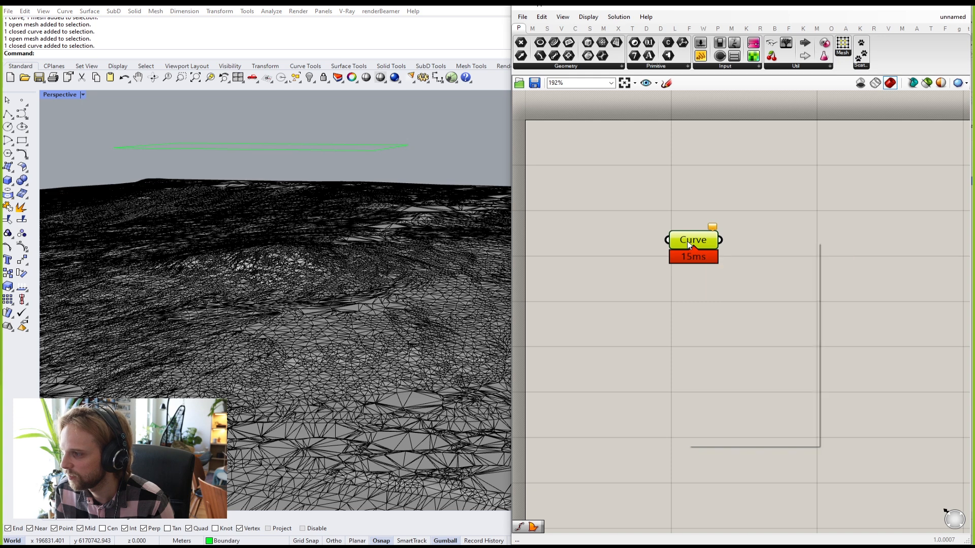
pyautogui.rightClick(688, 243)
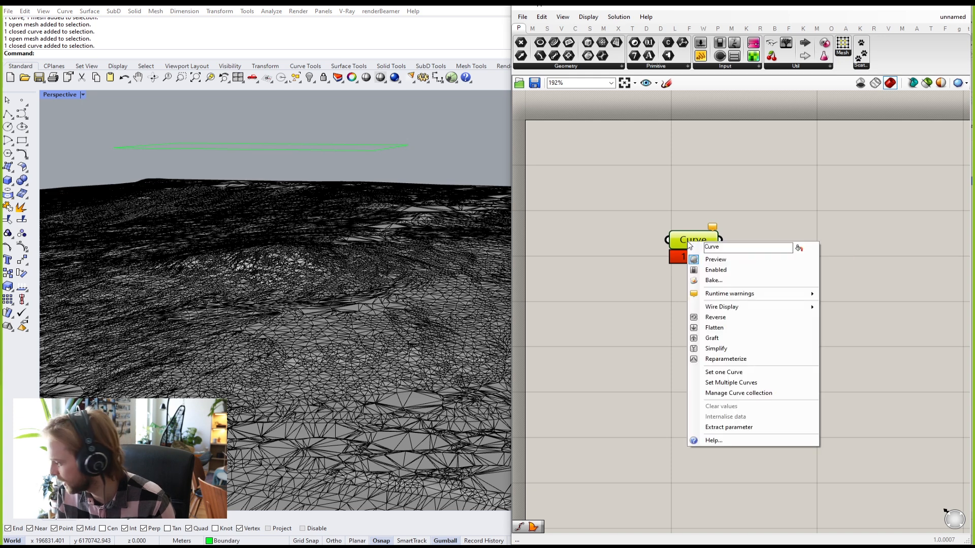
pyautogui.click(735, 374)
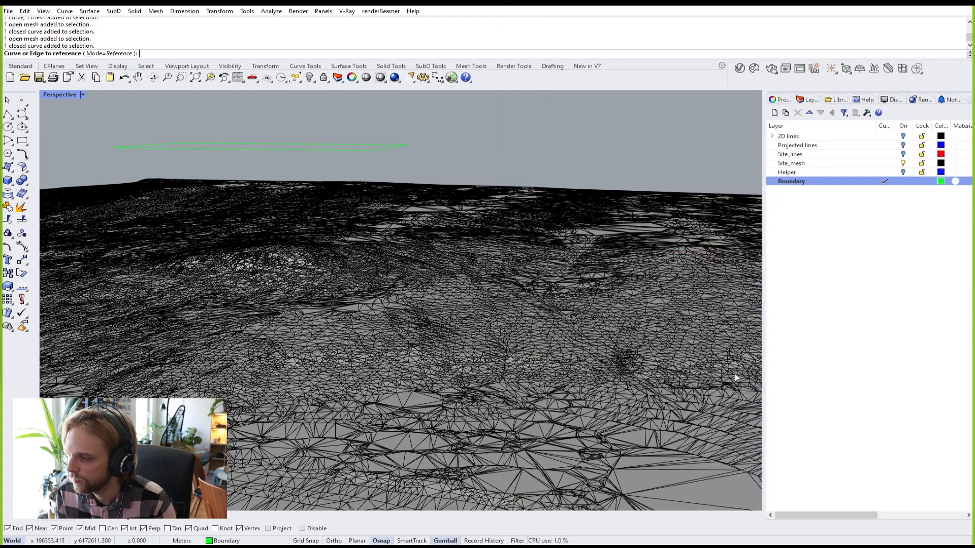
pyautogui.click(315, 150)
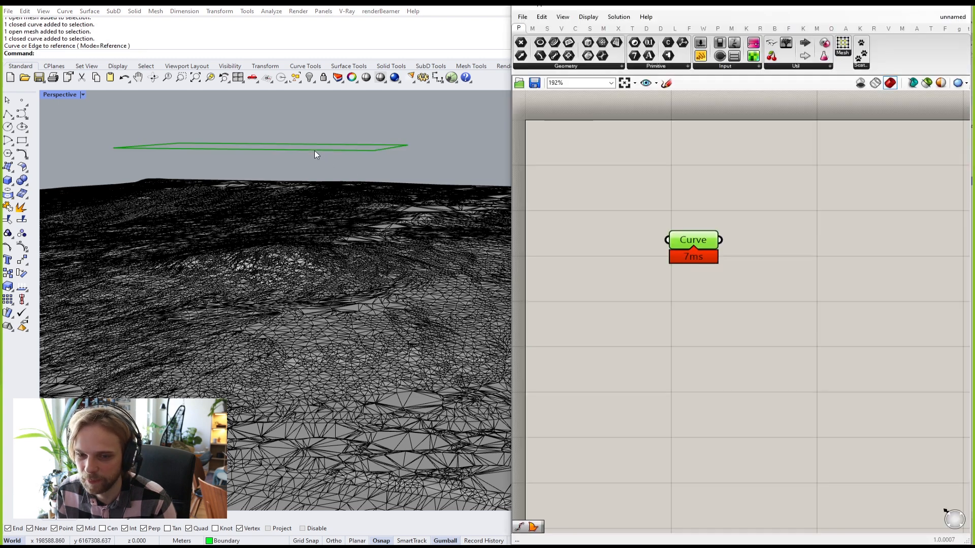
# Step: Reposition the referenced Curve parameter on the canvas
pyautogui.click(751, 203)
pyautogui.click(690, 240)
pyautogui.moveTo(690, 241)
pyautogui.mouseDown()
pyautogui.moveTo(631, 198)
pyautogui.moveTo(693, 250)
pyautogui.mouseUp()
pyautogui.click(785, 243)
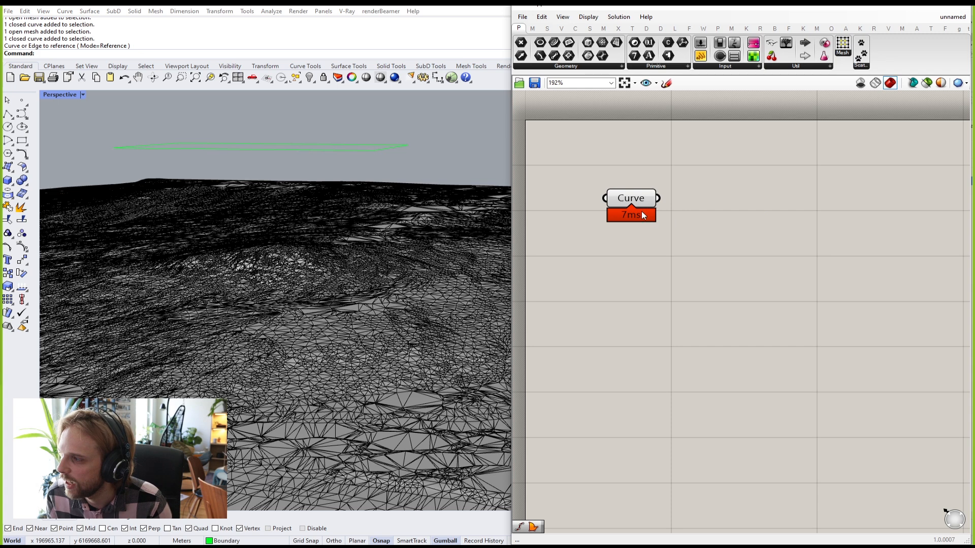
pyautogui.moveTo(625, 201); pyautogui.dragTo(697, 251)
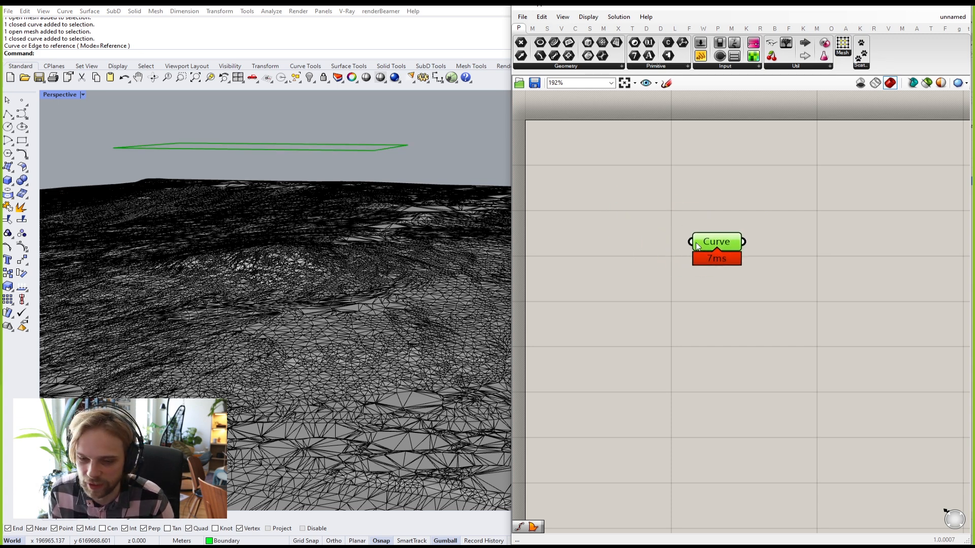
pyautogui.click(742, 223)
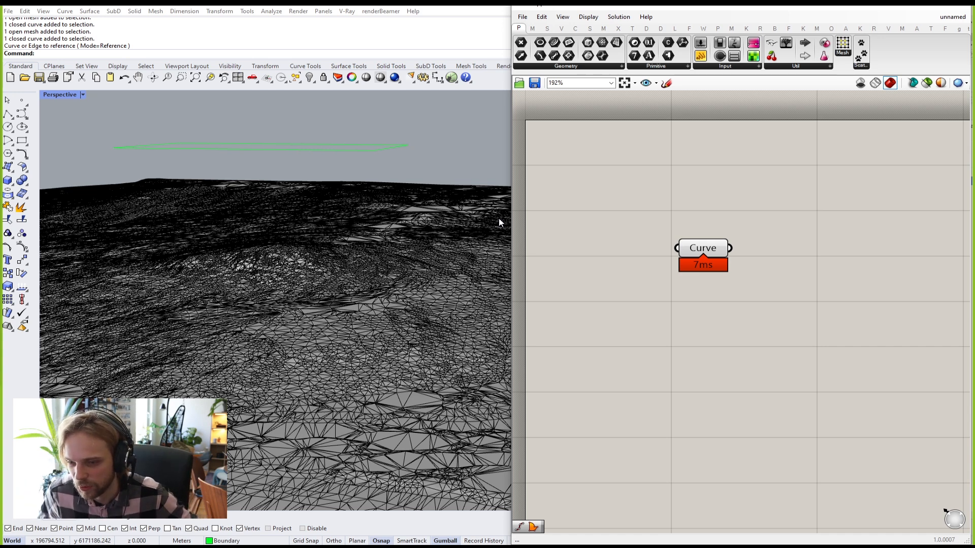
# Step: Search 'mesh' on the canvas and place an empty Mesh parameter below Curve
pyautogui.moveTo(277, 242); pyautogui.dragTo(370, 246, button='right')
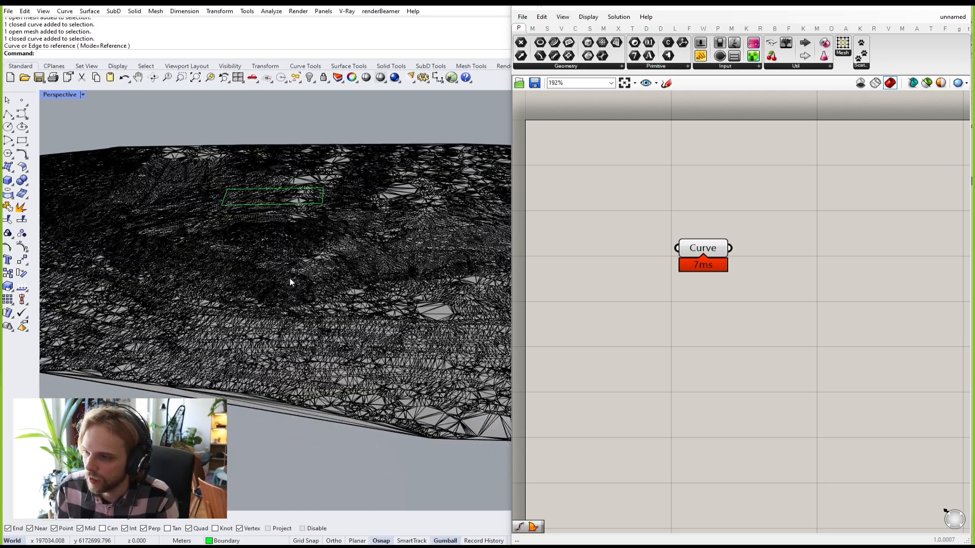
pyautogui.moveTo(308, 303)
pyautogui.mouseDown(button='right')
pyautogui.moveTo(281, 252)
pyautogui.moveTo(306, 300)
pyautogui.moveTo(320, 305)
pyautogui.mouseUp(button='right')
pyautogui.click(703, 247)
pyautogui.moveTo(703, 248); pyautogui.dragTo(657, 193)
pyautogui.moveTo(635, 231); pyautogui.dragTo(628, 205, button='right')
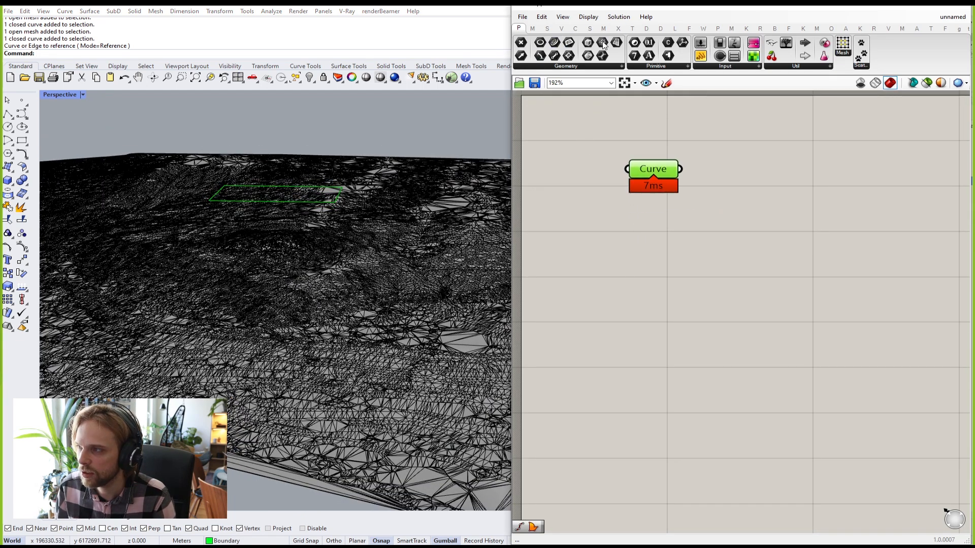
pyautogui.click(550, 66)
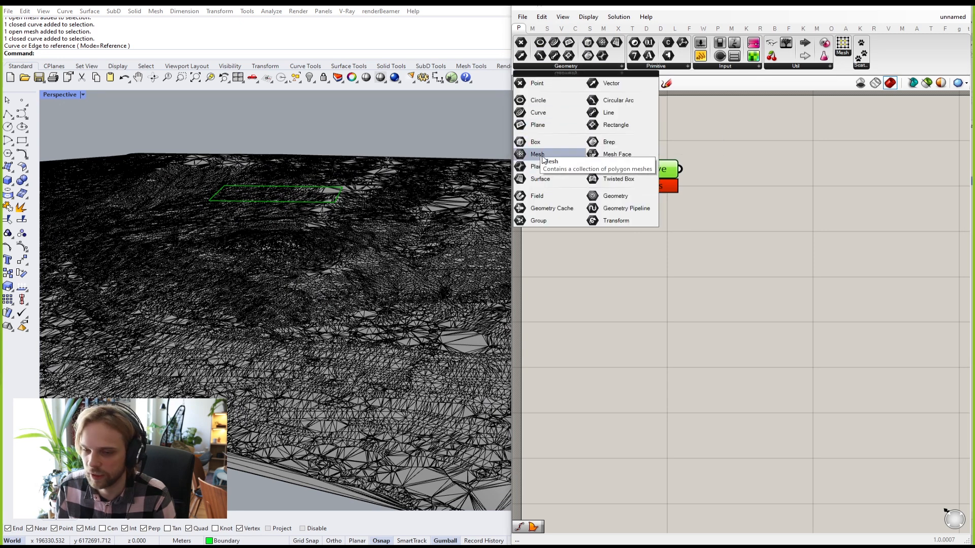
pyautogui.doubleClick(626, 282)
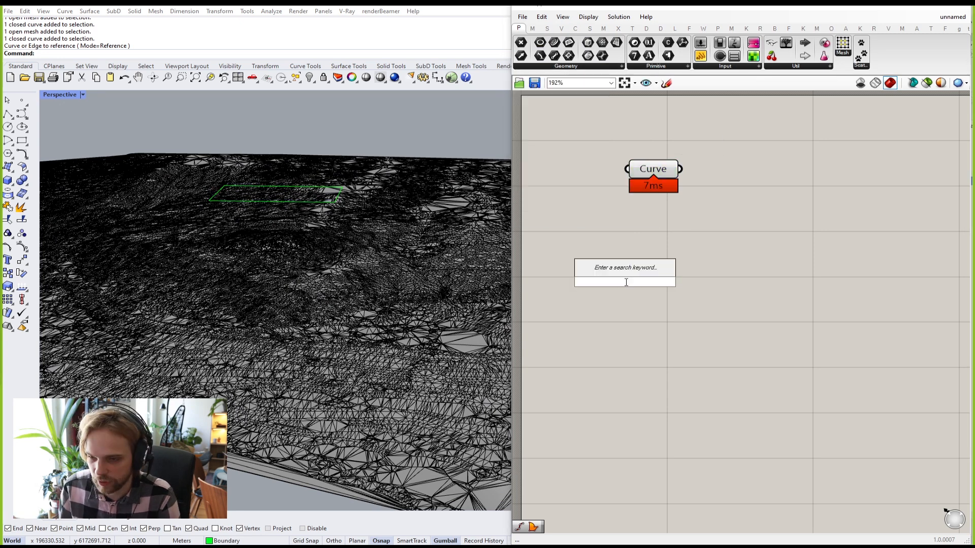
pyautogui.write('mesh')
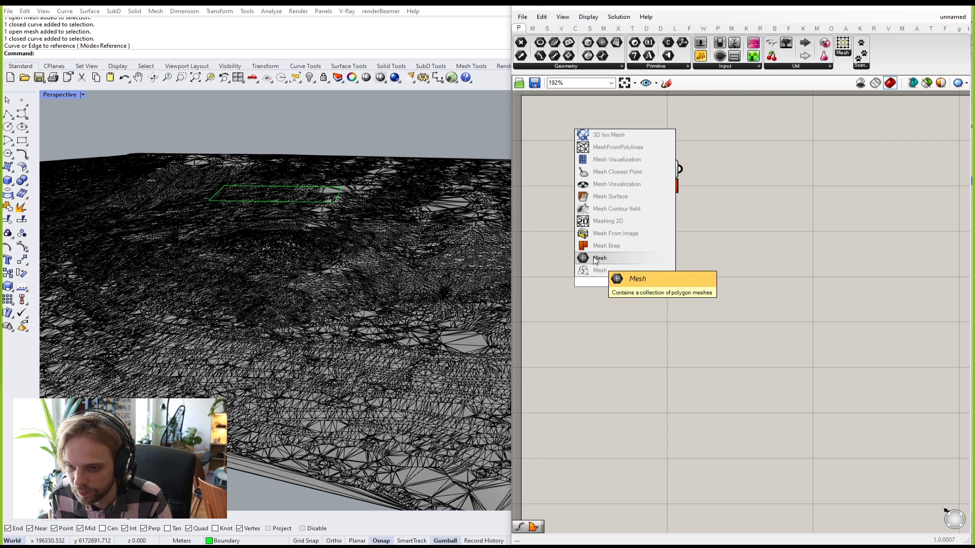
pyautogui.click(596, 260)
pyautogui.moveTo(626, 286); pyautogui.dragTo(647, 268)
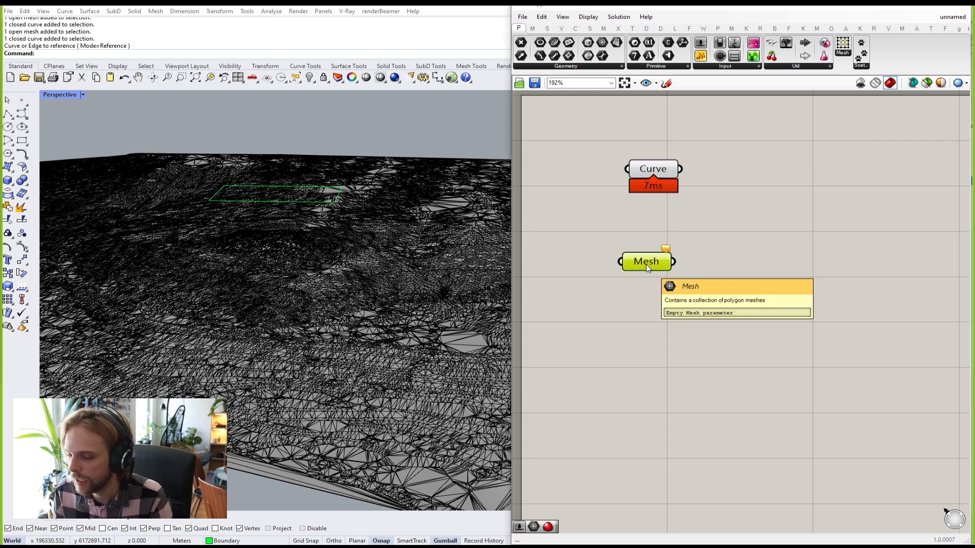
# Step: Use Set one Mesh on the Mesh parameter, picking the terrain in the viewport
pyautogui.rightClick(646, 264)
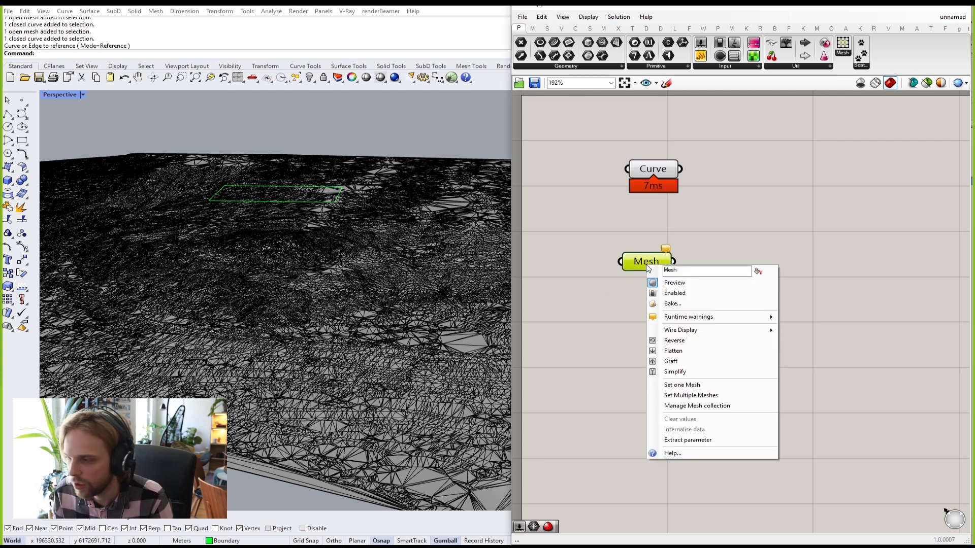
pyautogui.click(676, 385)
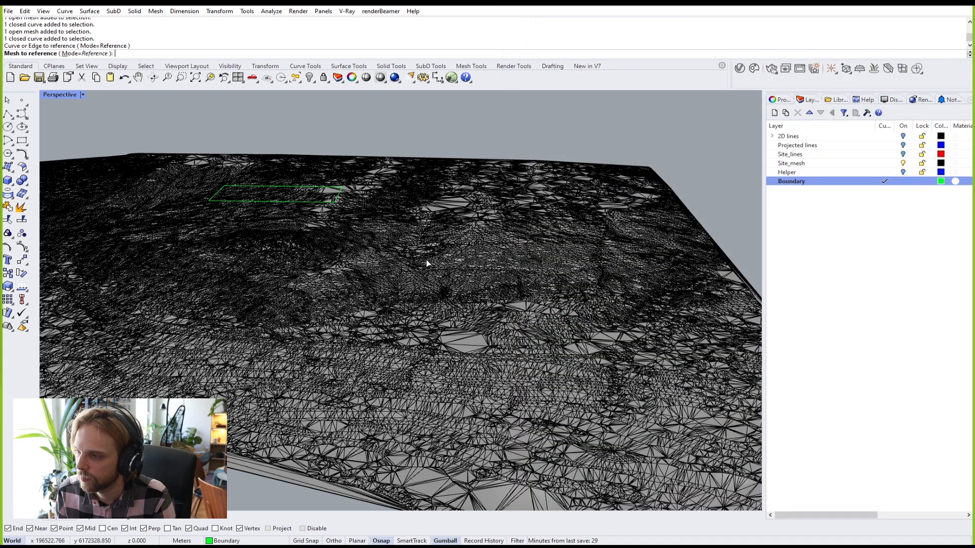
pyautogui.click(383, 280)
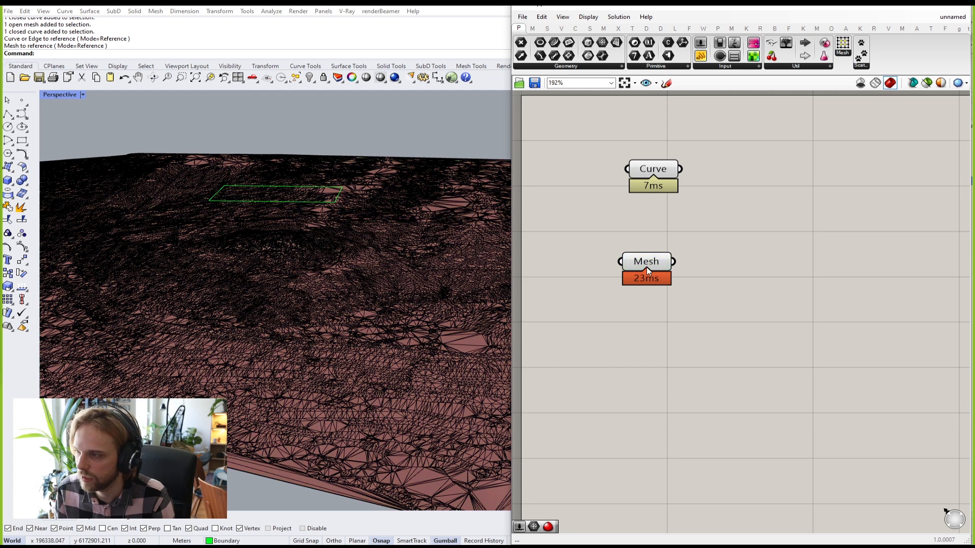
pyautogui.moveTo(650, 266); pyautogui.dragTo(659, 286)
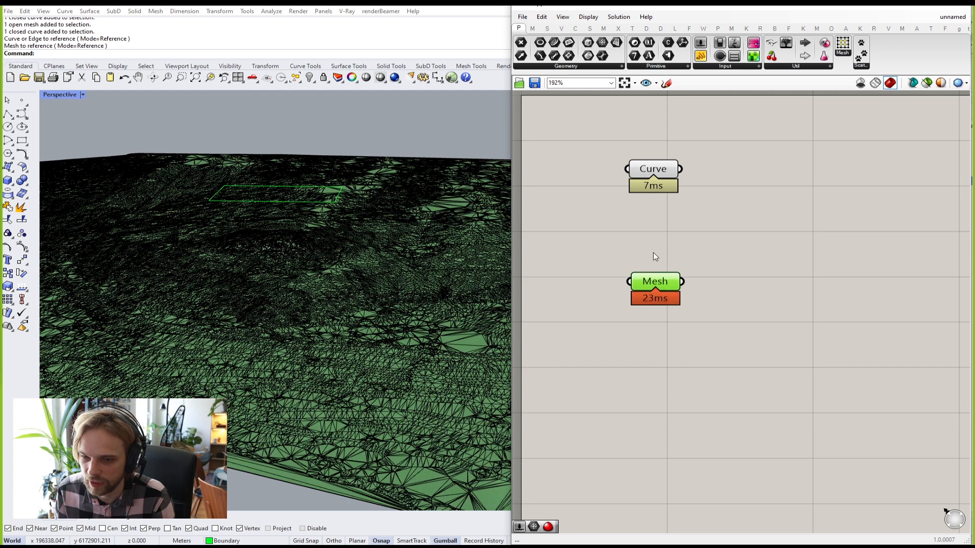
# Step: Select the Mesh parameter to check that its preview highlights the terrain
pyautogui.click(656, 260)
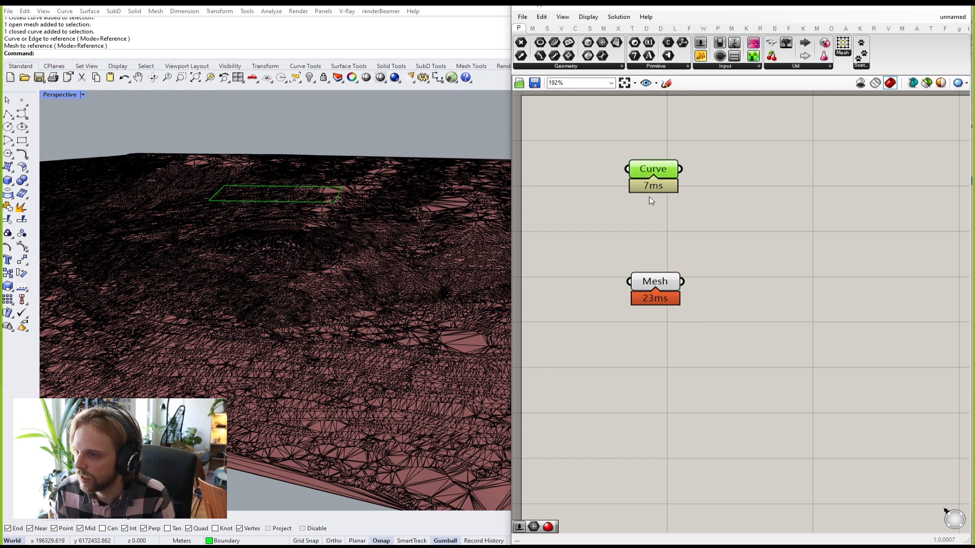
pyautogui.click(661, 213)
pyautogui.click(648, 280)
pyautogui.click(669, 249)
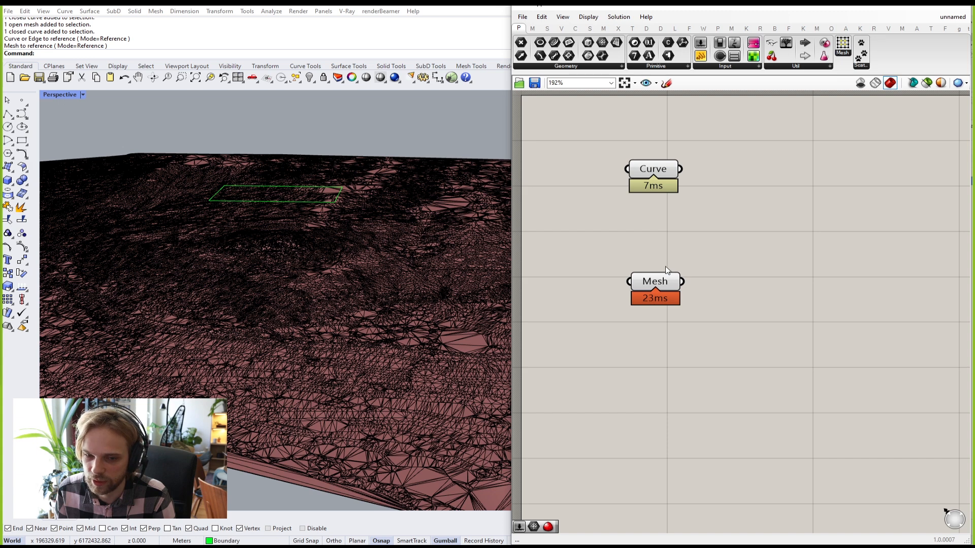
pyautogui.click(655, 285)
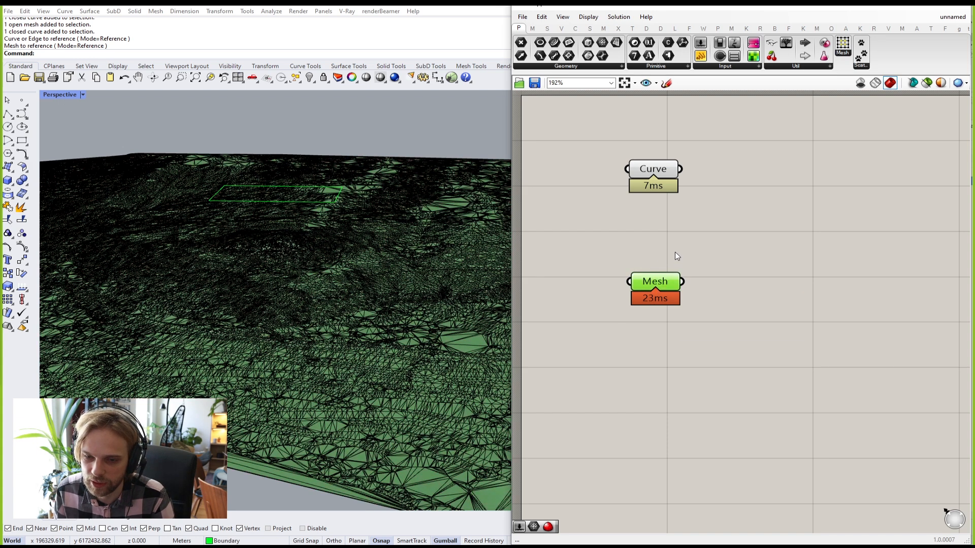
pyautogui.click(676, 254)
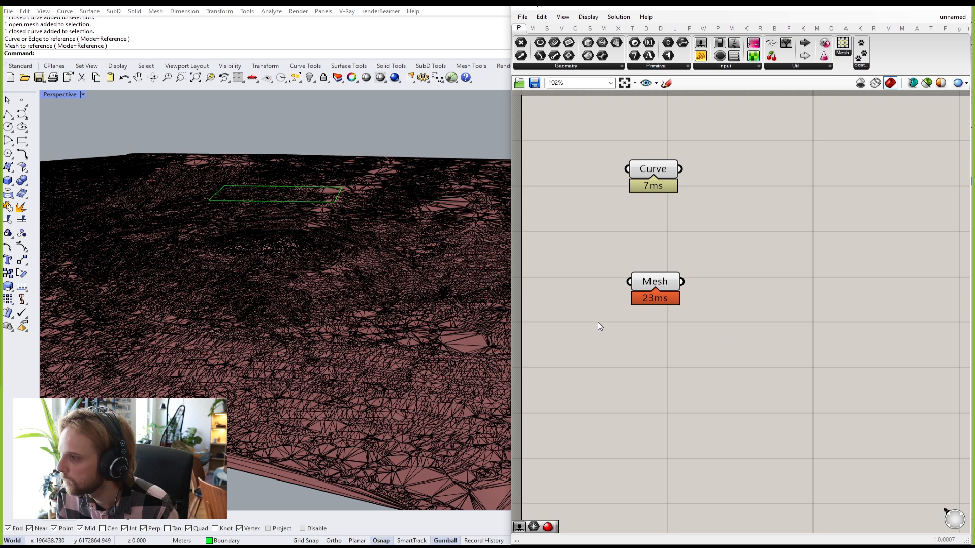
# Step: Switch off the Profiler canvas widget, removing the ms labels under Curve and Mesh
pyautogui.click(587, 16)
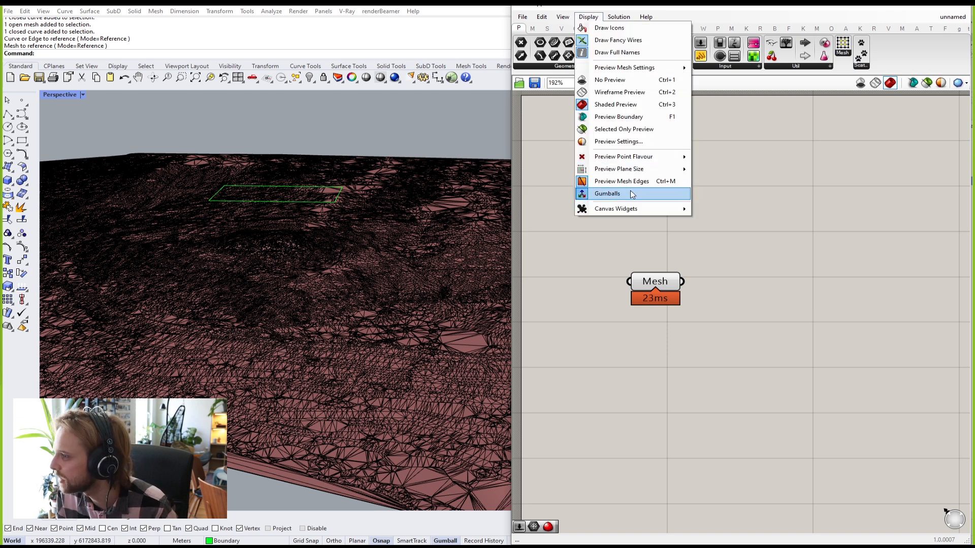
pyautogui.moveTo(659, 208)
pyautogui.click(710, 232)
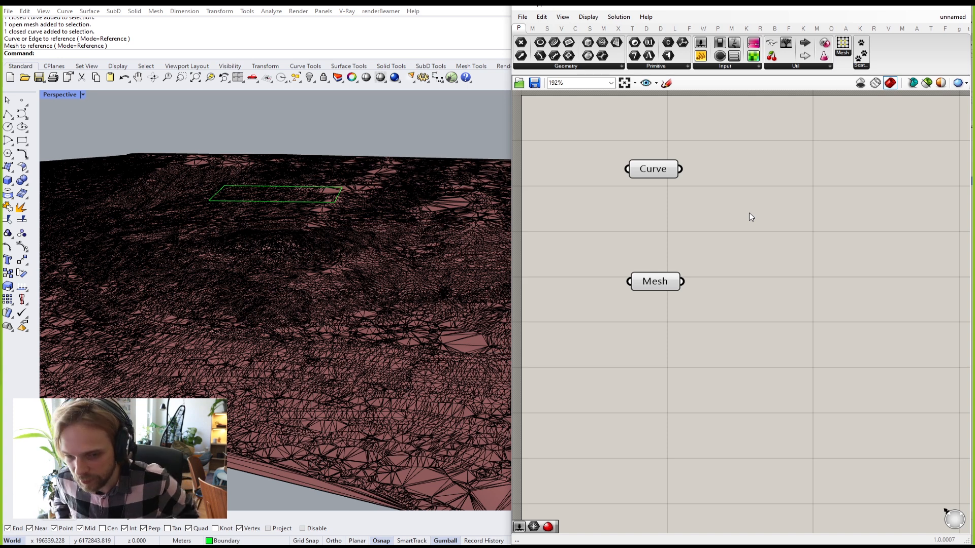
pyautogui.click(656, 170)
# Step: Hide the original boundary curve and terrain mesh in Rhino with the Hide command
pyautogui.click(655, 281)
pyautogui.click(661, 230)
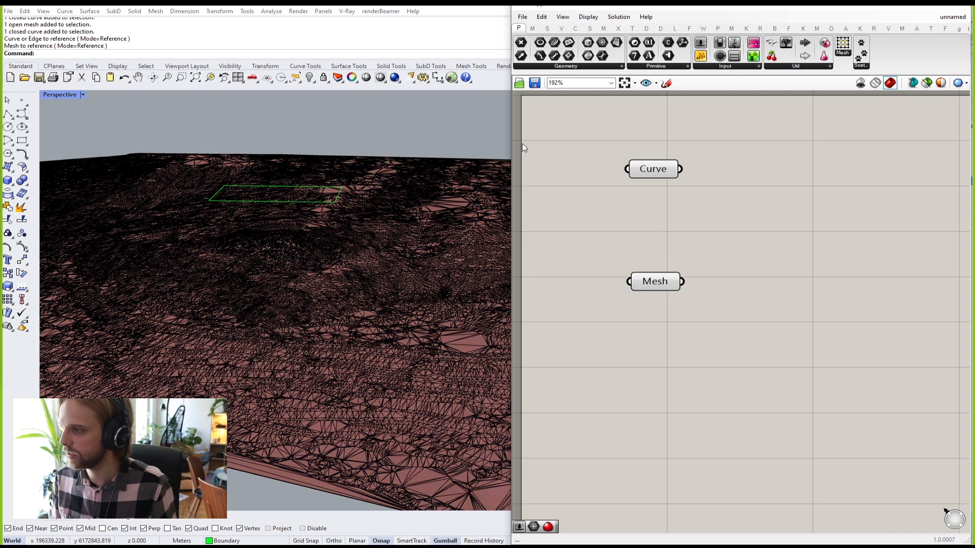
pyautogui.moveTo(339, 109); pyautogui.dragTo(175, 358)
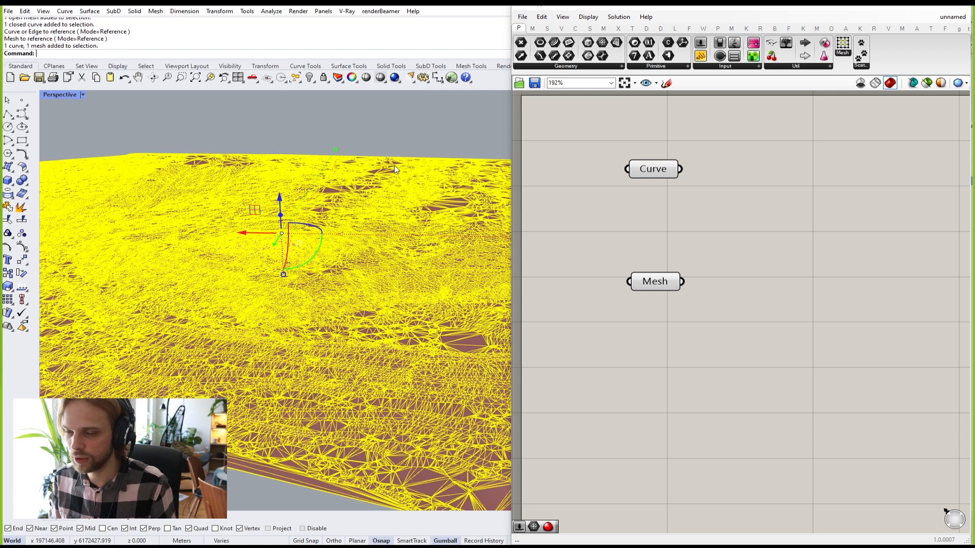
pyautogui.click(335, 126)
pyautogui.moveTo(364, 115); pyautogui.dragTo(125, 338)
pyautogui.click(343, 118)
pyautogui.click(382, 120)
pyautogui.moveTo(382, 121); pyautogui.dragTo(83, 349)
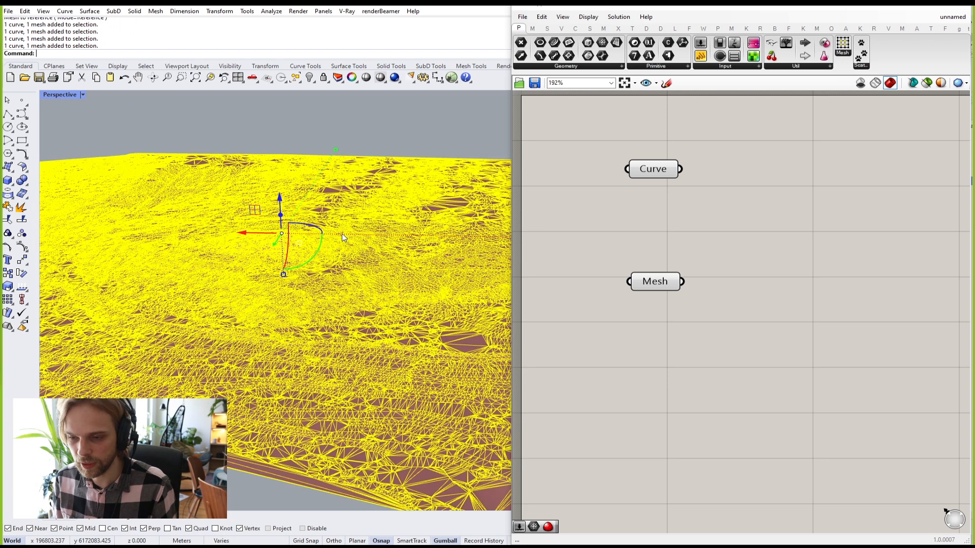
pyautogui.write('Hide')
pyautogui.press('Return')
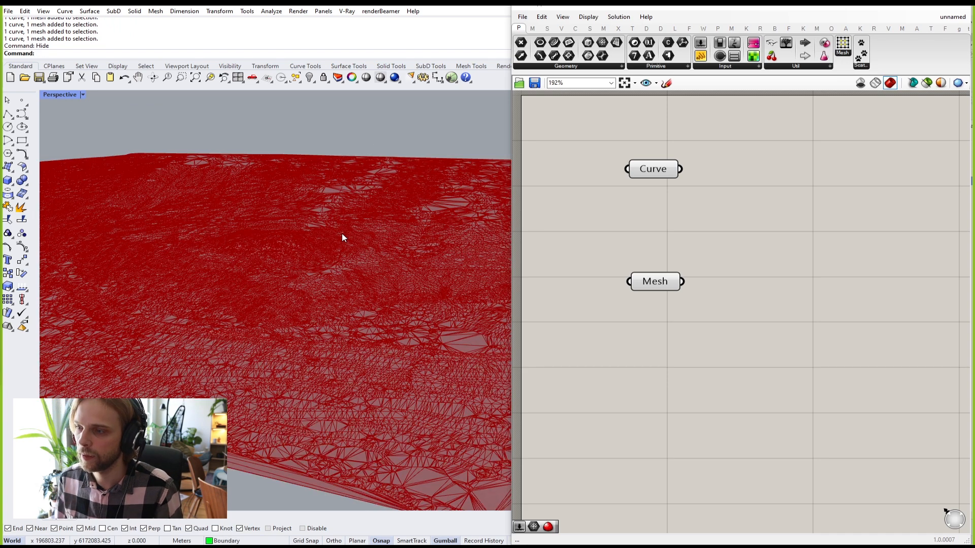
# Step: Compare the Curve and Mesh parameter previews, nudging the Mesh parameter slightly down
pyautogui.scroll(-4, 342, 233)
pyautogui.click(661, 171)
pyautogui.click(675, 216)
pyautogui.click(661, 288)
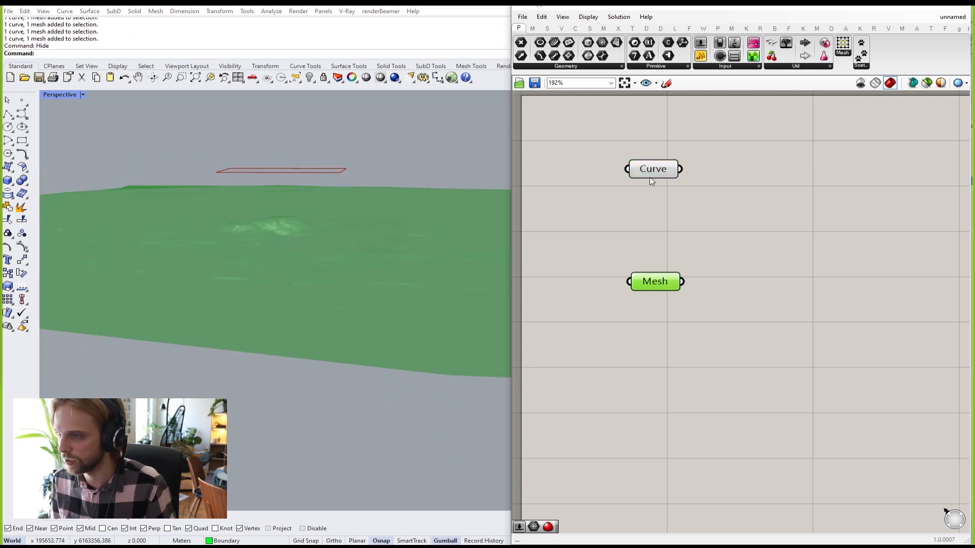
pyautogui.click(652, 175)
pyautogui.click(669, 286)
pyautogui.click(659, 175)
pyautogui.click(654, 251)
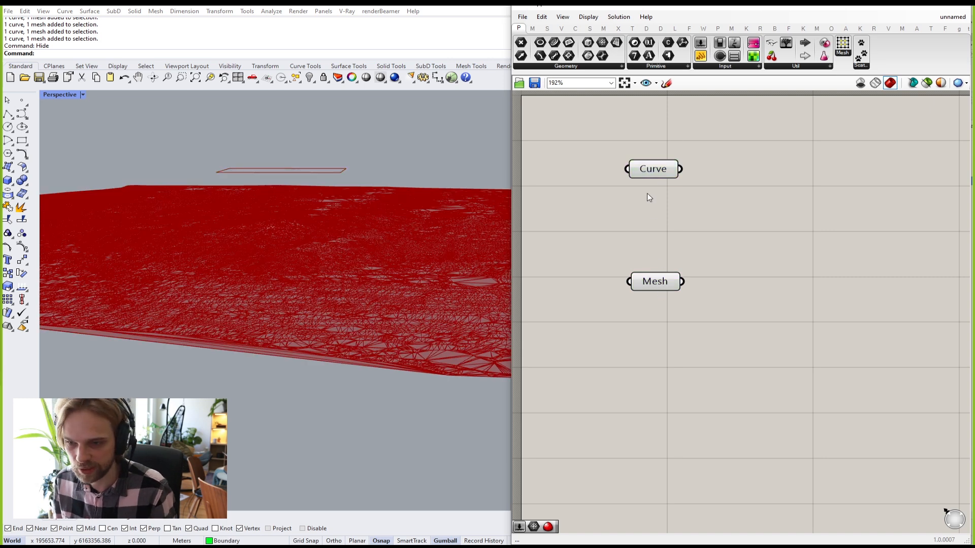
pyautogui.moveTo(648, 282)
pyautogui.mouseDown()
pyautogui.moveTo(640, 286)
pyautogui.moveTo(657, 290)
pyautogui.mouseUp()
pyautogui.click(646, 174)
pyautogui.click(662, 246)
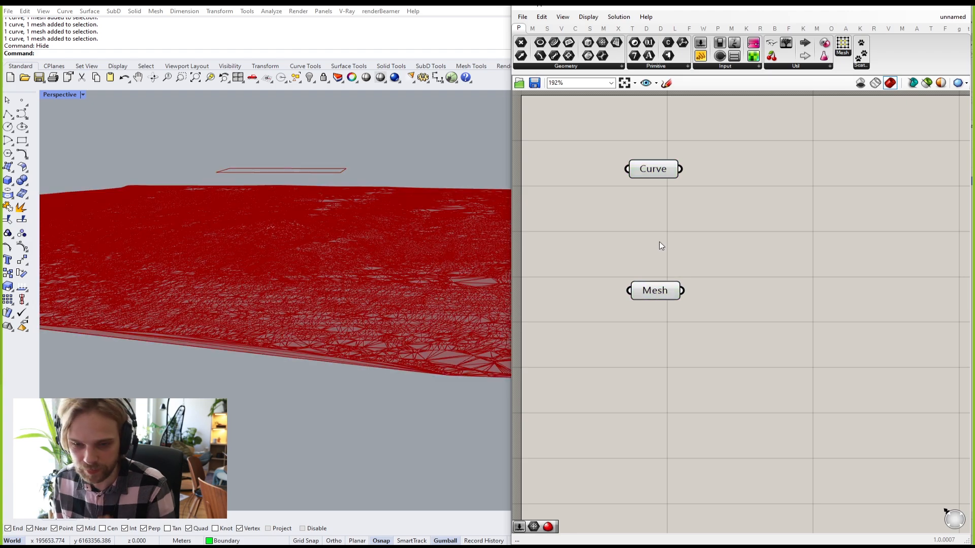
# Step: Zoom and orbit in on the terrain wireframe, then open Grasshopper's Display menu
pyautogui.scroll(8, 278, 303)
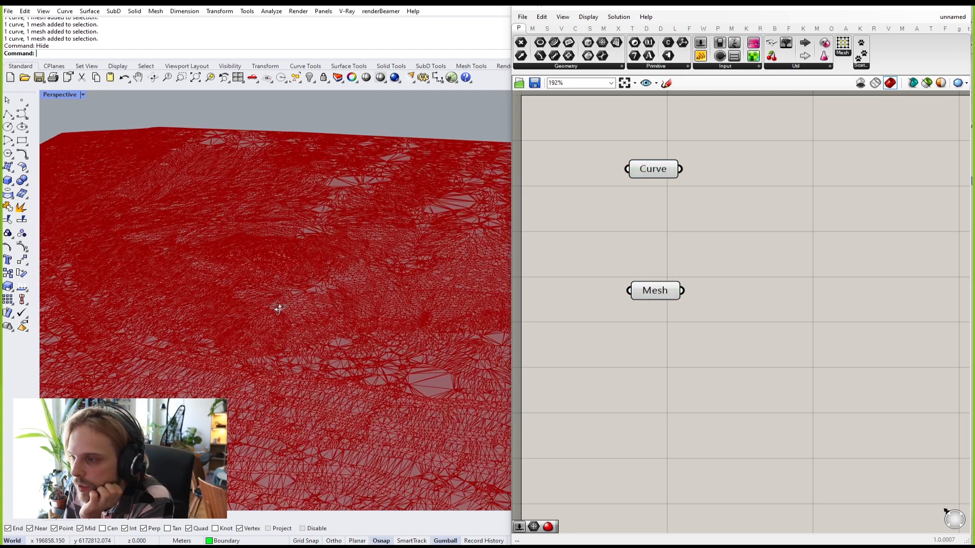
pyautogui.scroll(-5, 286, 318)
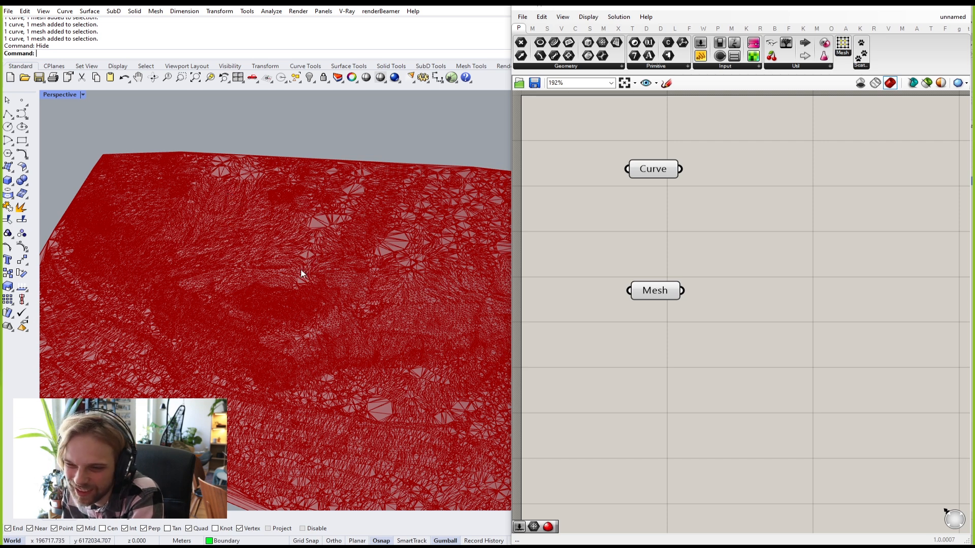
pyautogui.moveTo(350, 245)
pyautogui.mouseDown(button='right')
pyautogui.moveTo(352, 254)
pyautogui.moveTo(336, 256)
pyautogui.mouseUp(button='right')
pyautogui.scroll(3, 336, 256)
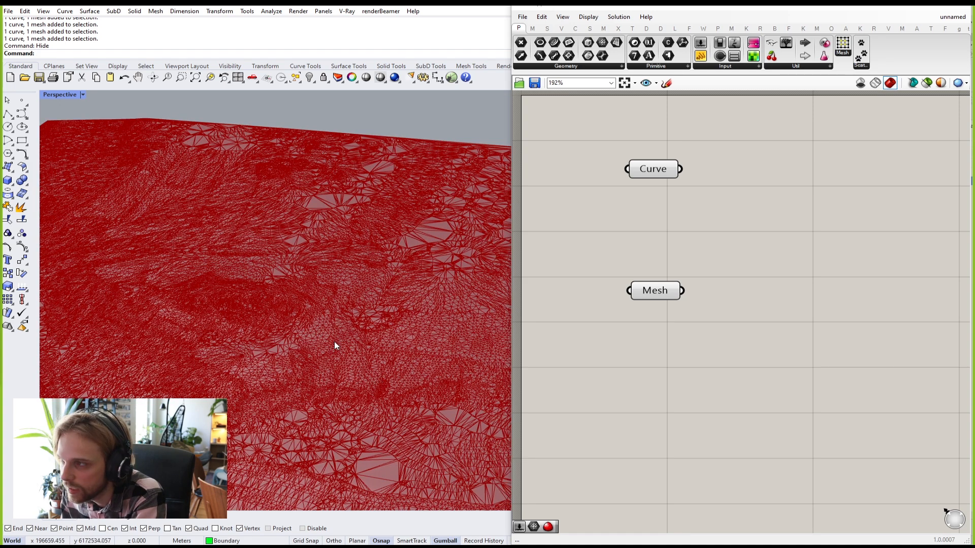
pyautogui.click(589, 18)
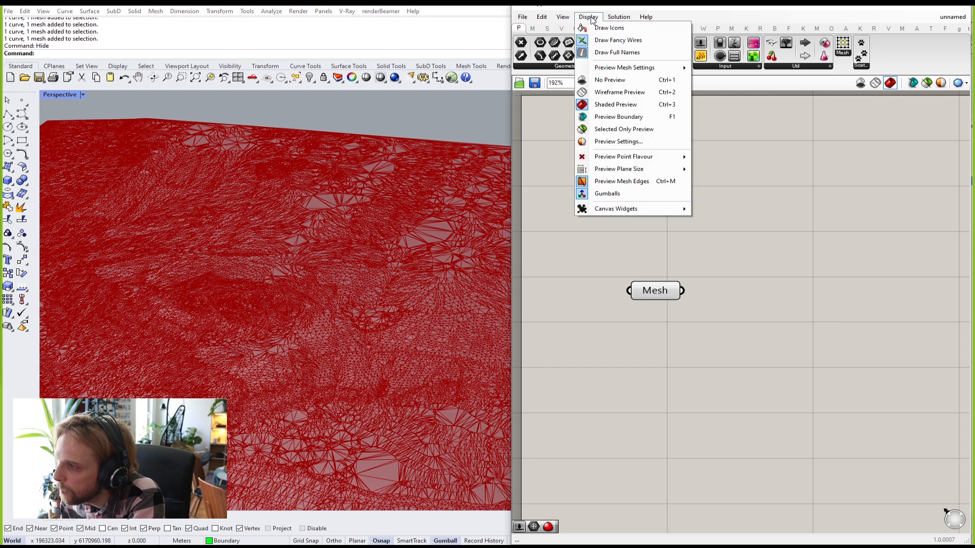
# Step: Disable Preview Mesh Edges, inspect the shaded terrain, and move the Mesh parameter slightly down
pyautogui.click(623, 182)
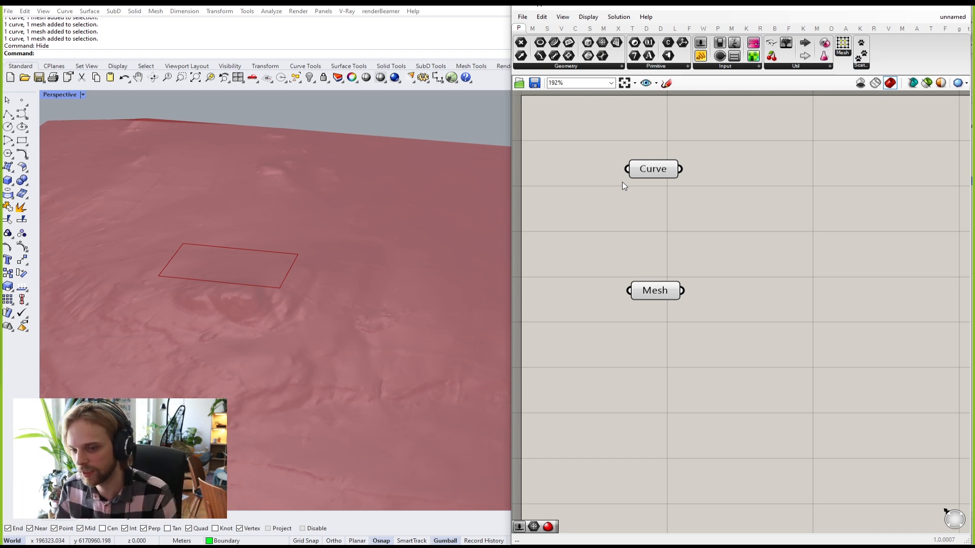
pyautogui.moveTo(311, 195); pyautogui.dragTo(297, 232, button='right')
pyautogui.scroll(-5, 364, 219)
pyautogui.keyDown('shift'); pyautogui.moveTo(257, 280); pyautogui.dragTo(365, 267, button='right'); pyautogui.keyUp('shift')
pyautogui.scroll(4, 377, 271)
pyautogui.scroll(8, 356, 256)
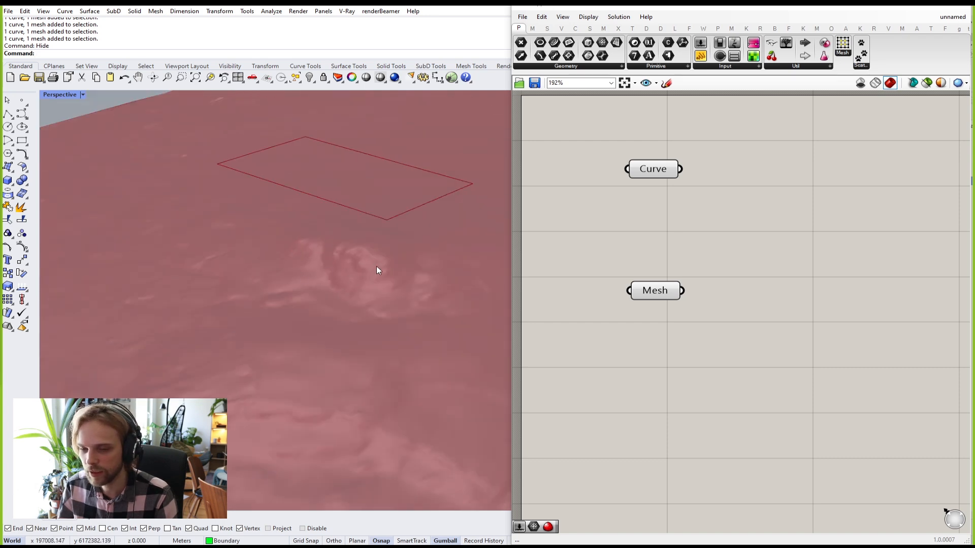
pyautogui.scroll(-5, 354, 280)
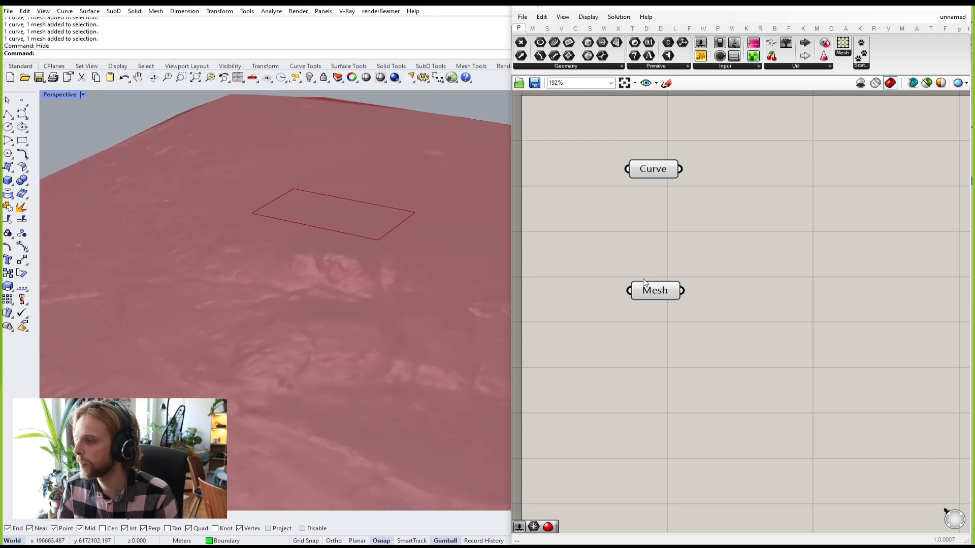
pyautogui.moveTo(660, 298); pyautogui.dragTo(665, 321)
pyautogui.click(683, 260)
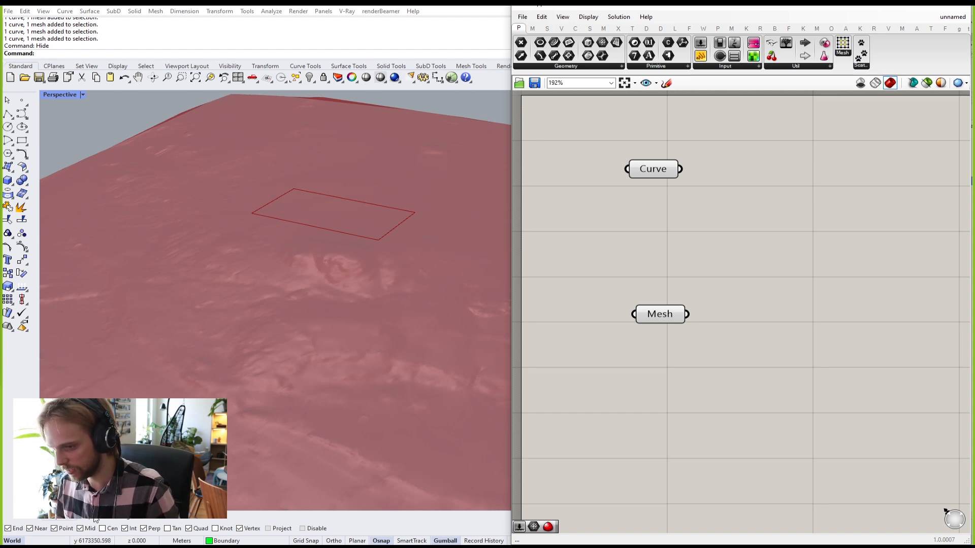
# Step: Search the Start menu for 'paint' and launch Paint
pyautogui.press('super')
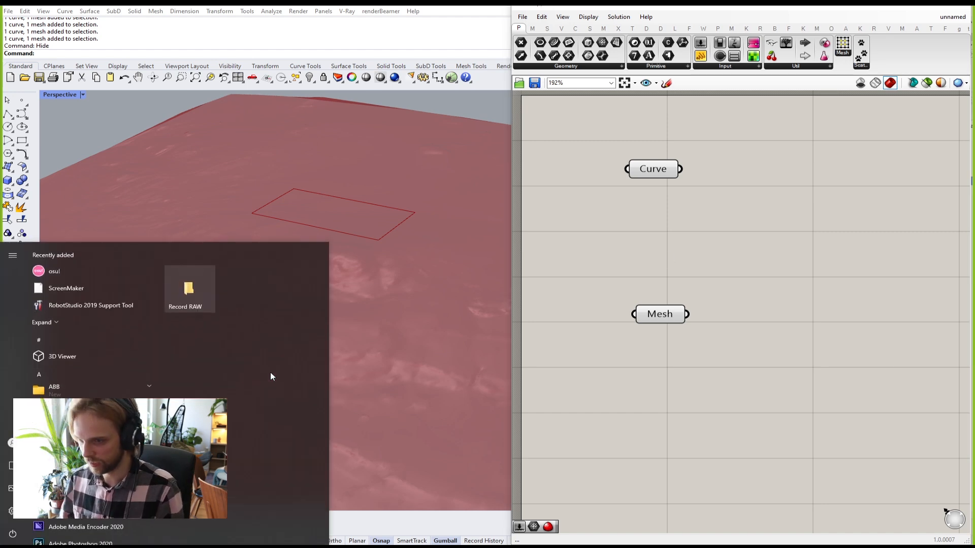
pyautogui.write('paint')
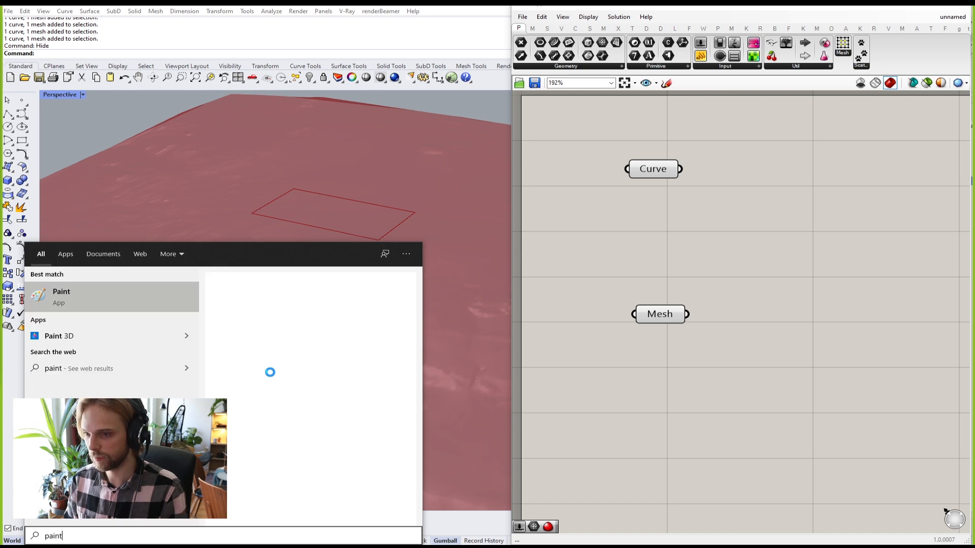
pyautogui.press('Return')
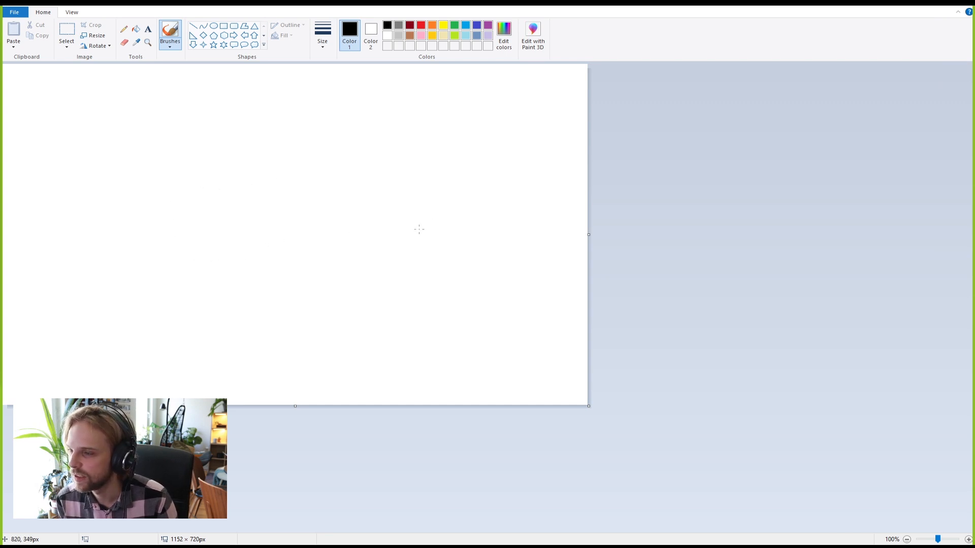
# Step: Sketch a long wavy terrain line, a short straight line above it, and a tick across the wave
pyautogui.moveTo(146, 191); pyautogui.dragTo(491, 199)
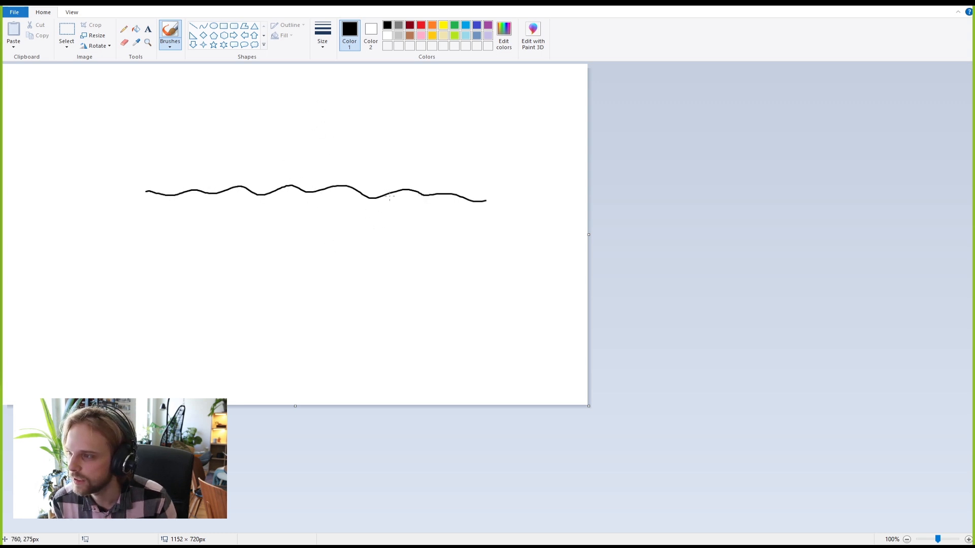
pyautogui.moveTo(392, 123); pyautogui.dragTo(311, 129)
pyautogui.hotkey('ctrl', 'z')
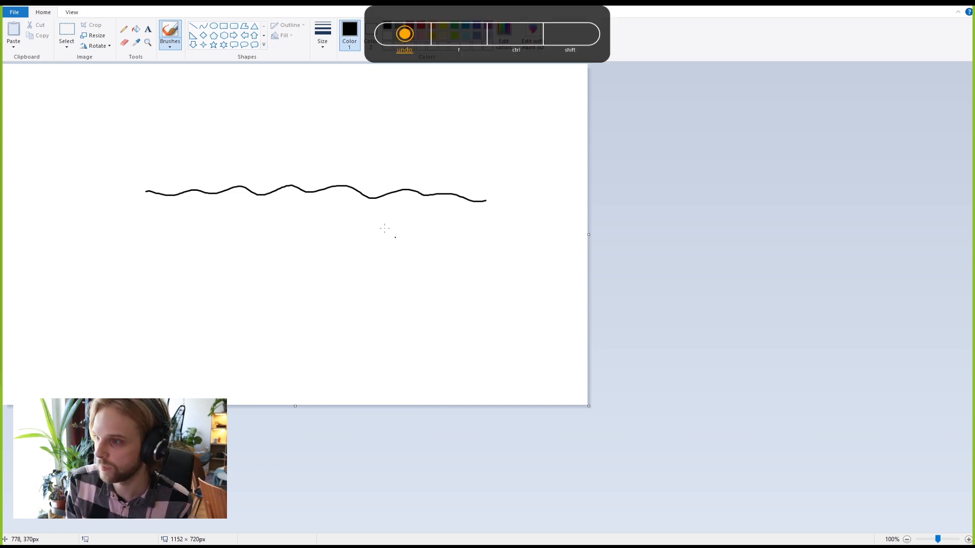
pyautogui.moveTo(404, 130); pyautogui.dragTo(281, 123)
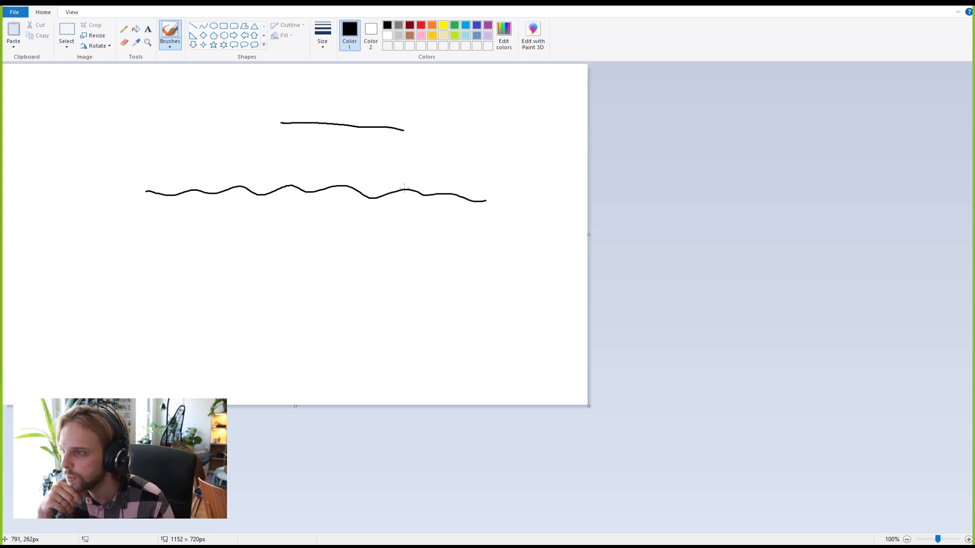
pyautogui.moveTo(407, 190); pyautogui.dragTo(406, 194)
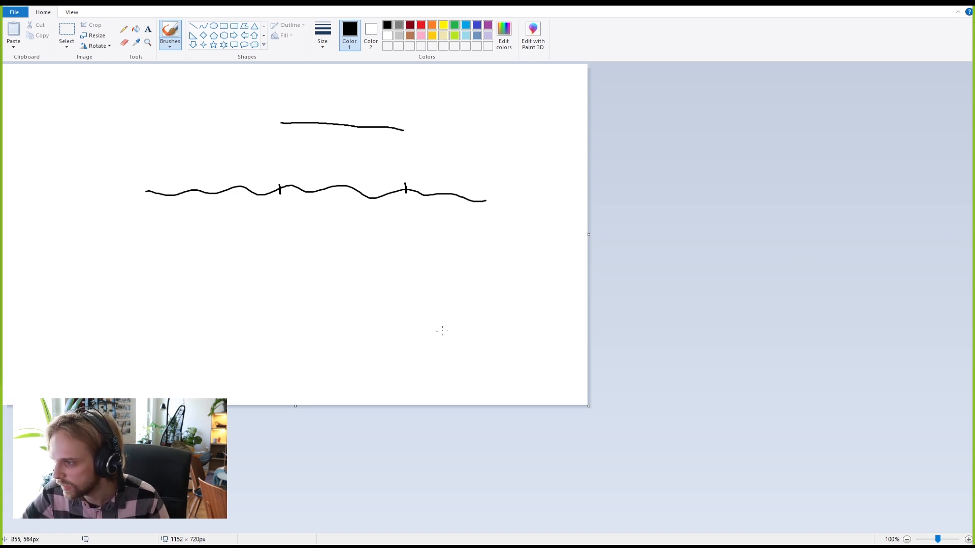
# Step: Place a tilted grid of about fifteen brush dots in the lower right
pyautogui.moveTo(419, 318); pyautogui.dragTo(422, 320)
pyautogui.click(447, 311)
pyautogui.click(460, 307)
pyautogui.click(477, 300)
pyautogui.click(431, 333)
pyautogui.click(441, 330)
pyautogui.click(468, 318)
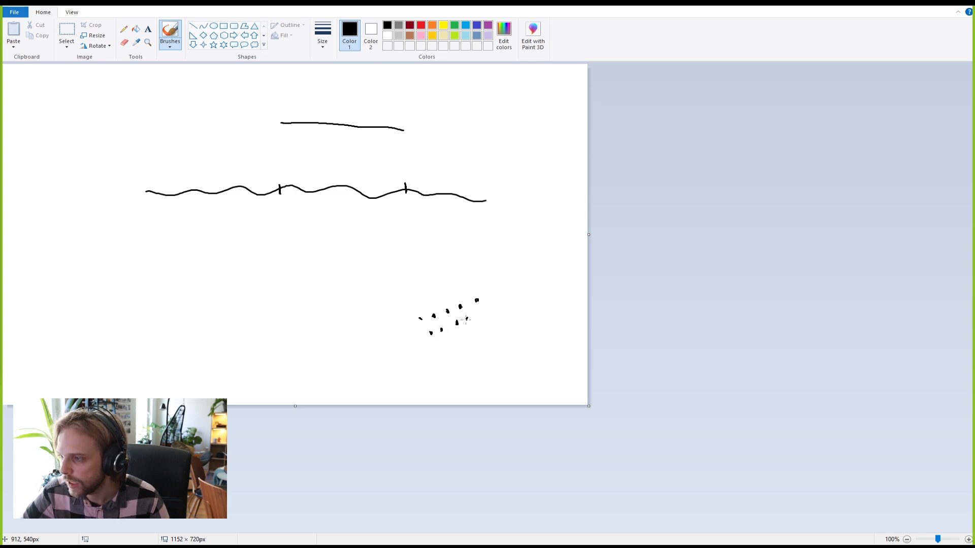
pyautogui.click(485, 310)
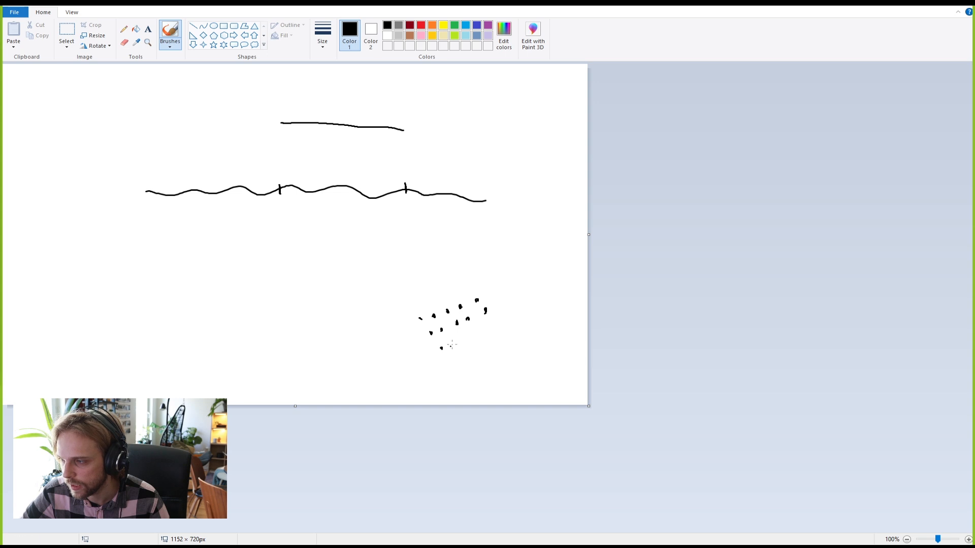
pyautogui.click(452, 344)
pyautogui.click(466, 338)
pyautogui.click(476, 331)
pyautogui.click(491, 321)
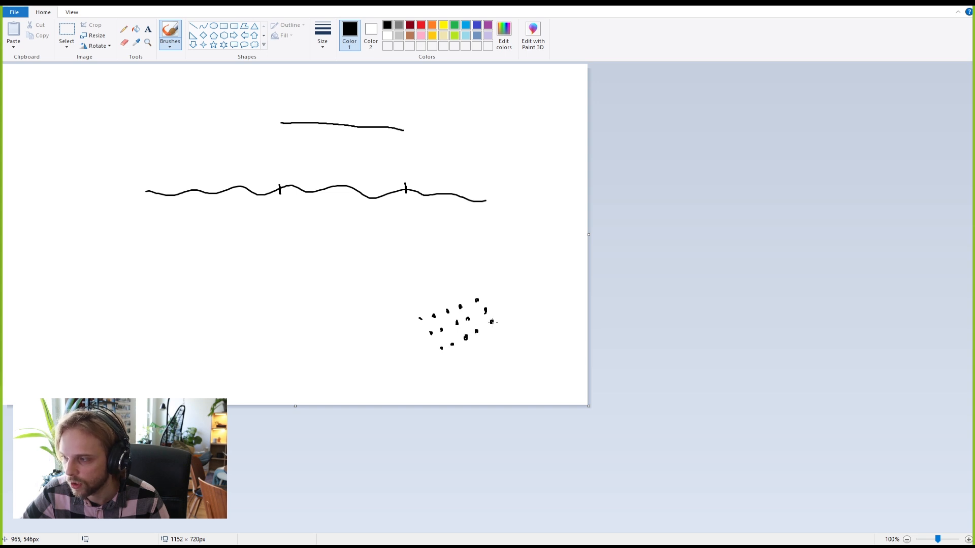
pyautogui.click(461, 358)
pyautogui.click(474, 348)
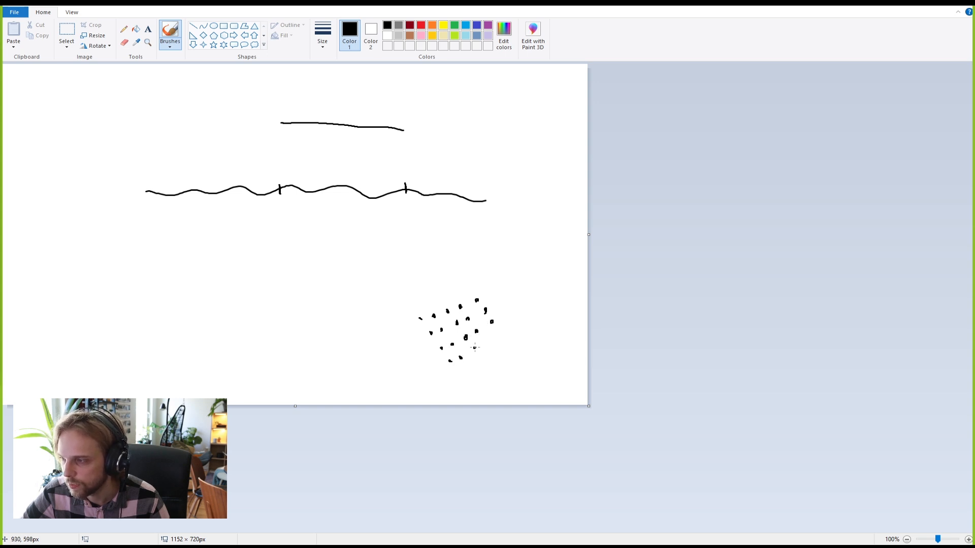
pyautogui.click(496, 334)
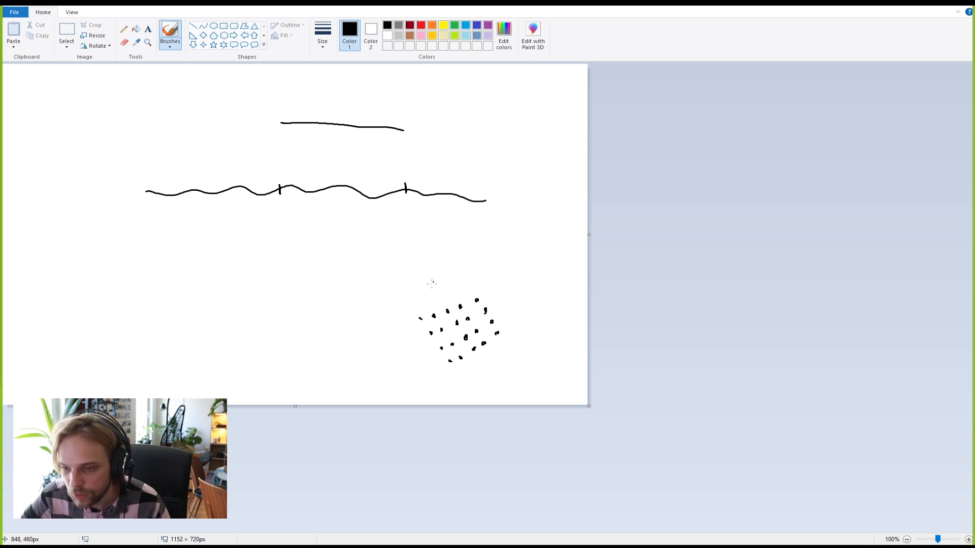
# Step: Draw lines through the dot columns and along the bottom and top edges to form a grid patch
pyautogui.moveTo(476, 300); pyautogui.dragTo(497, 333)
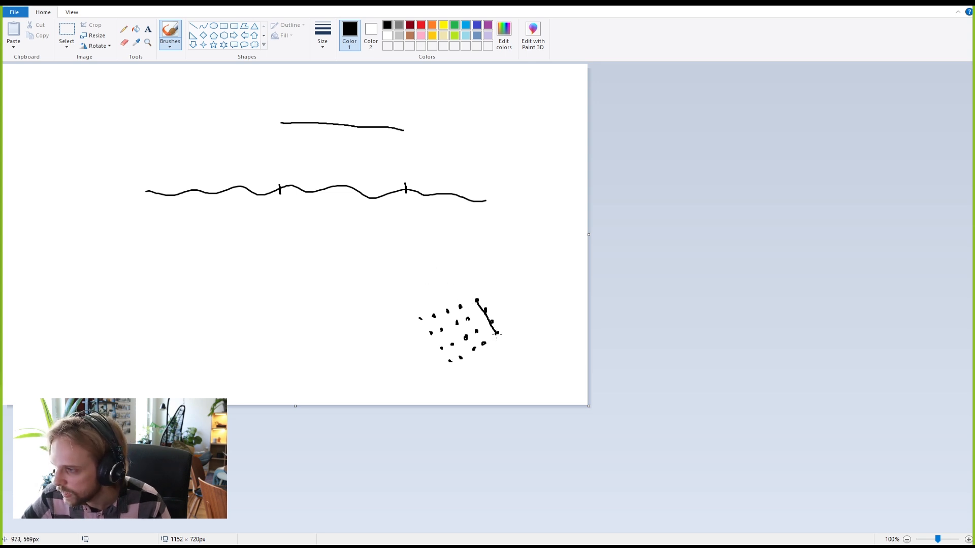
pyautogui.moveTo(460, 307)
pyautogui.mouseDown()
pyautogui.moveTo(488, 350)
pyautogui.moveTo(474, 351)
pyautogui.mouseUp()
pyautogui.moveTo(434, 314)
pyautogui.mouseDown()
pyautogui.moveTo(460, 359)
pyautogui.moveTo(426, 325)
pyautogui.moveTo(450, 361)
pyautogui.mouseUp()
pyautogui.moveTo(498, 333); pyautogui.dragTo(447, 364)
pyautogui.moveTo(477, 301); pyautogui.dragTo(418, 319)
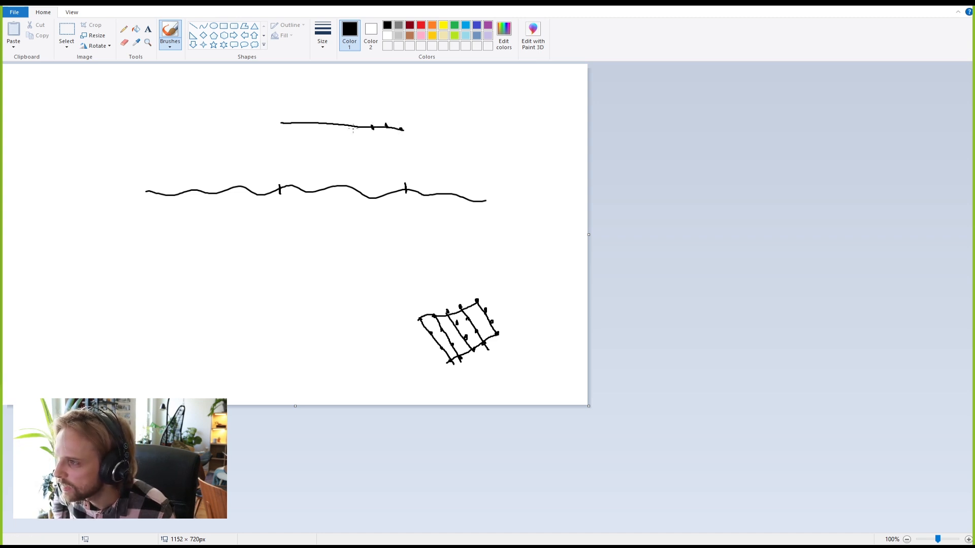
# Step: Tick a point on the top line, draw a downward arrow, and tick its projection on the wavy line
pyautogui.moveTo(348, 123); pyautogui.dragTo(284, 125)
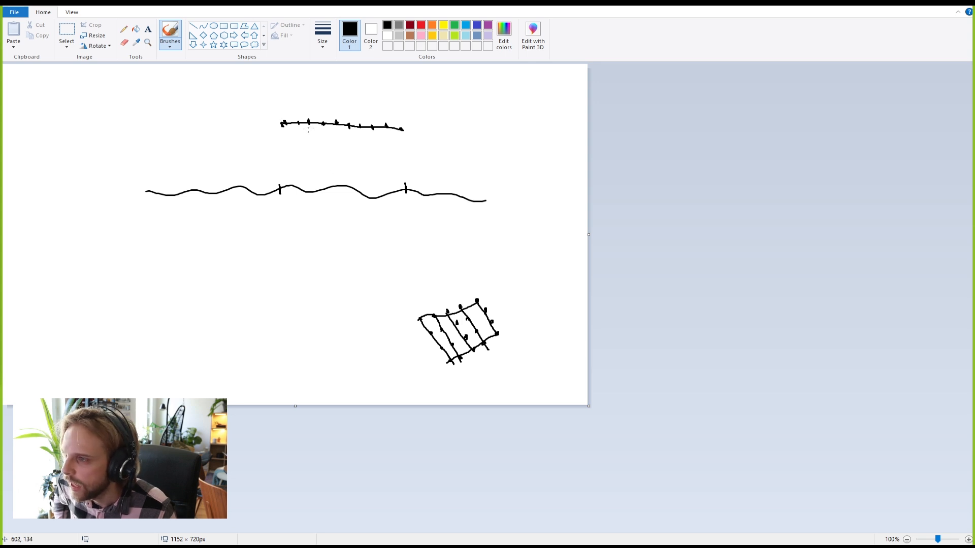
pyautogui.moveTo(310, 132)
pyautogui.mouseDown()
pyautogui.moveTo(317, 161)
pyautogui.moveTo(309, 163)
pyautogui.moveTo(389, 169)
pyautogui.mouseUp()
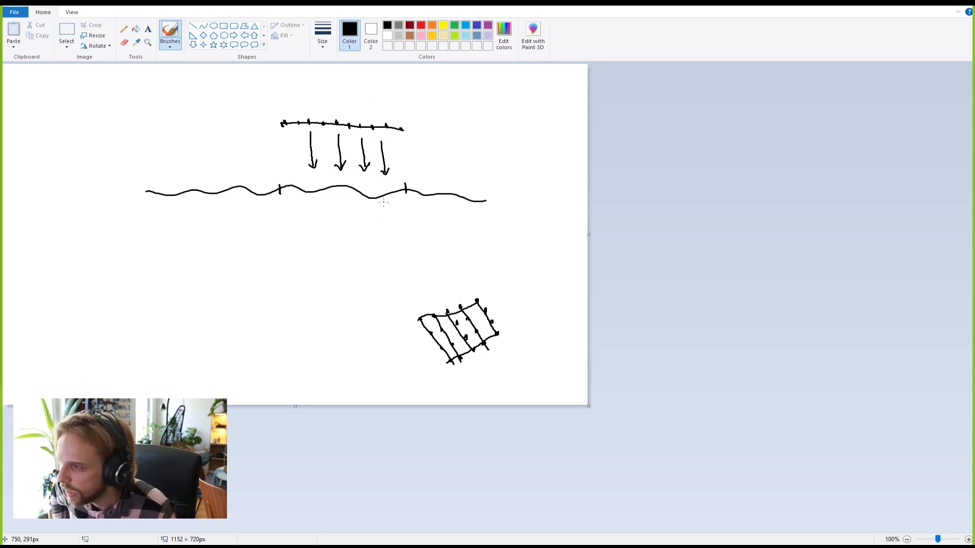
pyautogui.moveTo(372, 192)
pyautogui.mouseDown()
pyautogui.moveTo(374, 202)
pyautogui.moveTo(344, 187)
pyautogui.moveTo(289, 190)
pyautogui.mouseUp()
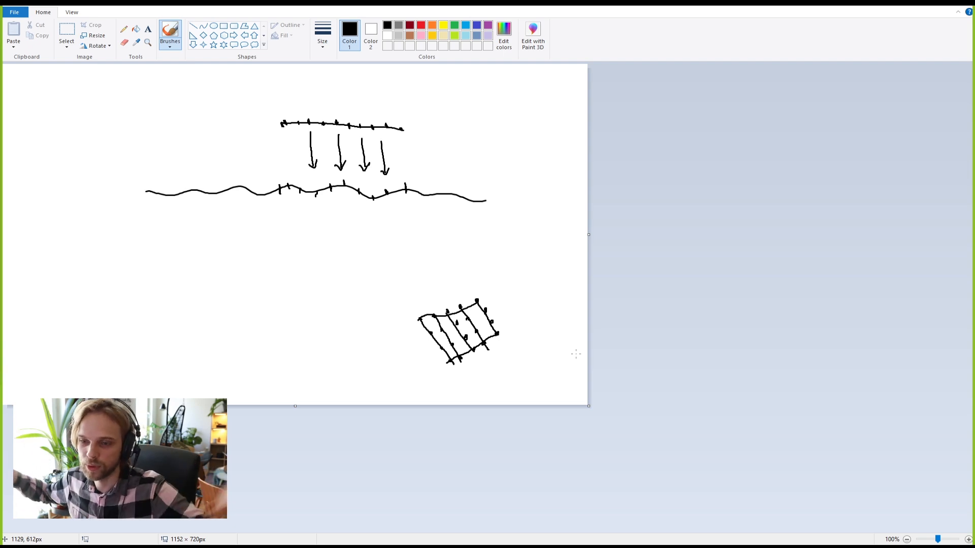
pyautogui.click(914, 3)
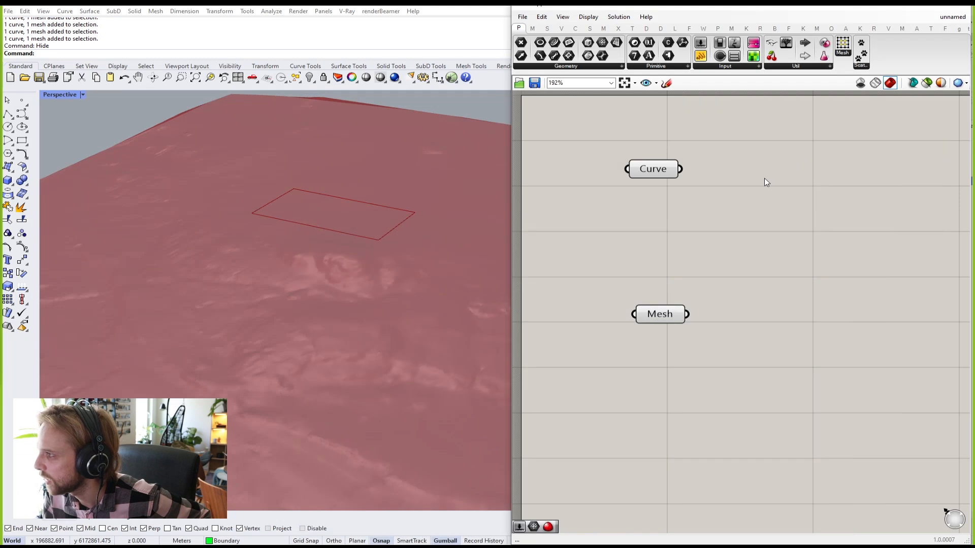
pyautogui.moveTo(394, 182)
pyautogui.mouseDown(button='right')
pyautogui.moveTo(403, 194)
pyautogui.moveTo(391, 208)
pyautogui.mouseUp(button='right')
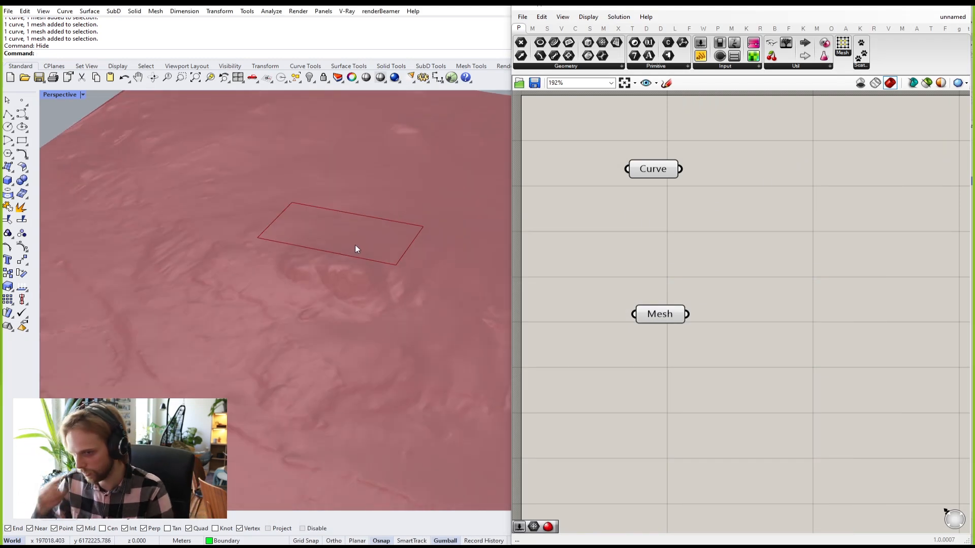
pyautogui.moveTo(655, 169)
pyautogui.mouseDown()
pyautogui.moveTo(656, 179)
pyautogui.moveTo(657, 168)
pyautogui.mouseUp()
pyautogui.moveTo(663, 313); pyautogui.dragTo(675, 345)
pyautogui.click(656, 185)
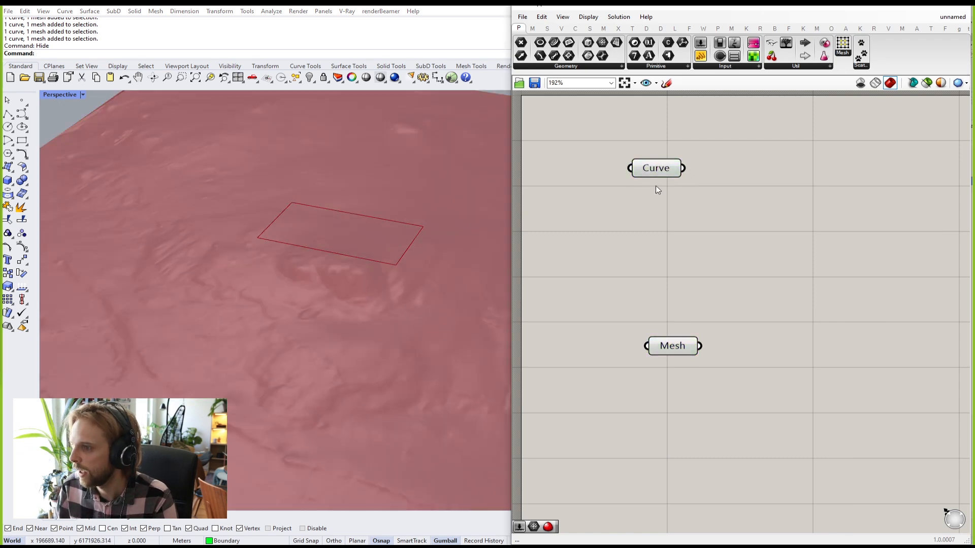
pyautogui.moveTo(656, 165); pyautogui.dragTo(661, 179)
pyautogui.click(746, 163)
pyautogui.moveTo(746, 163); pyautogui.dragTo(722, 183, button='right')
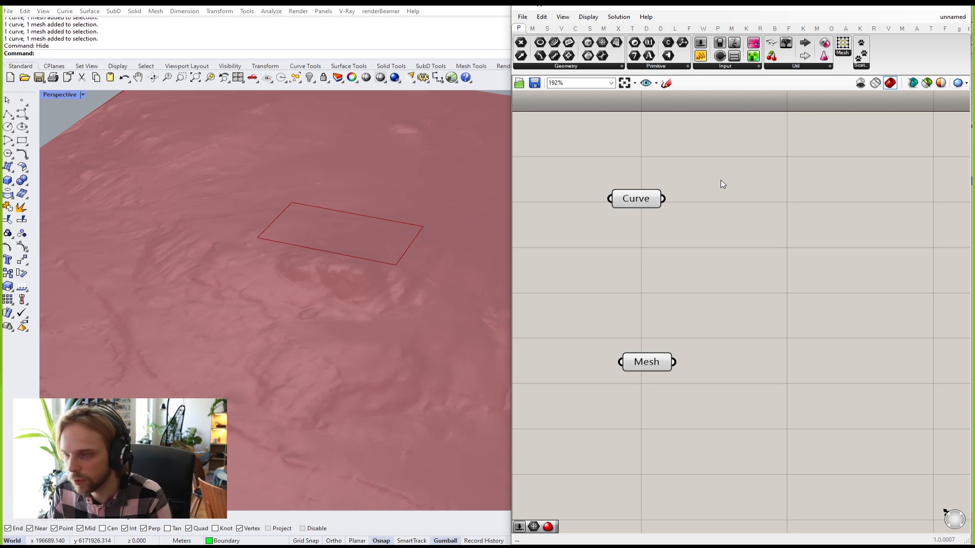
pyautogui.doubleClick(721, 180)
pyautogui.write('divi')
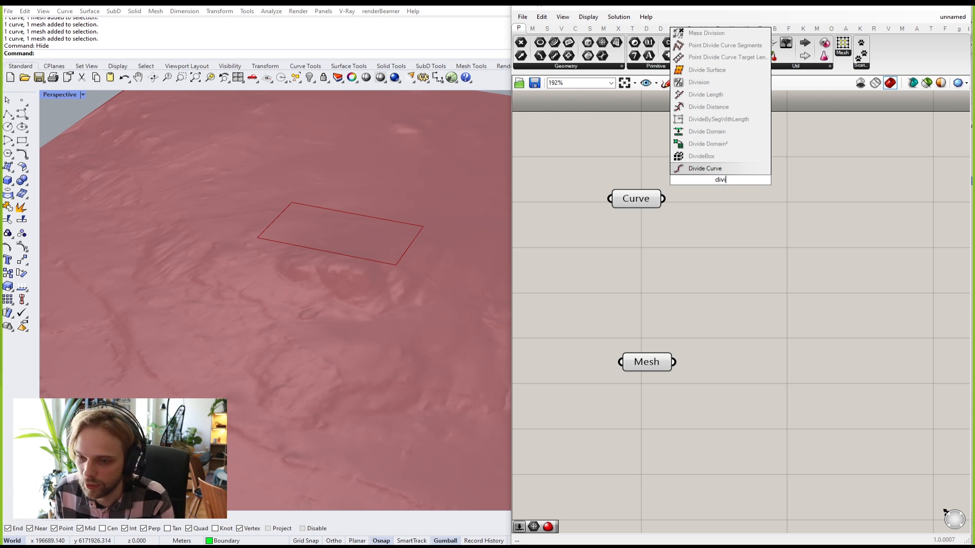
pyautogui.press('Return')
pyautogui.moveTo(724, 177); pyautogui.dragTo(782, 184)
pyautogui.moveTo(663, 198); pyautogui.dragTo(707, 155)
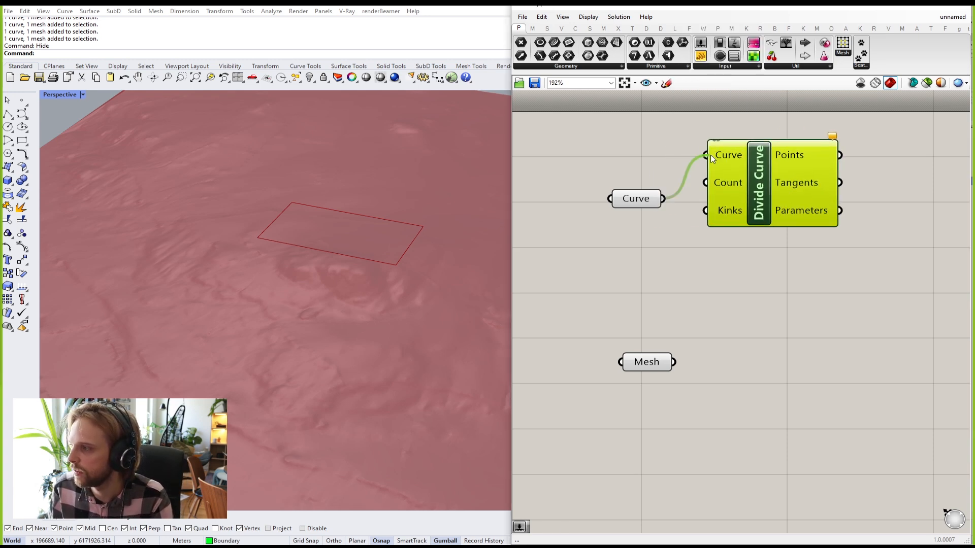
pyautogui.scroll(4, 356, 235)
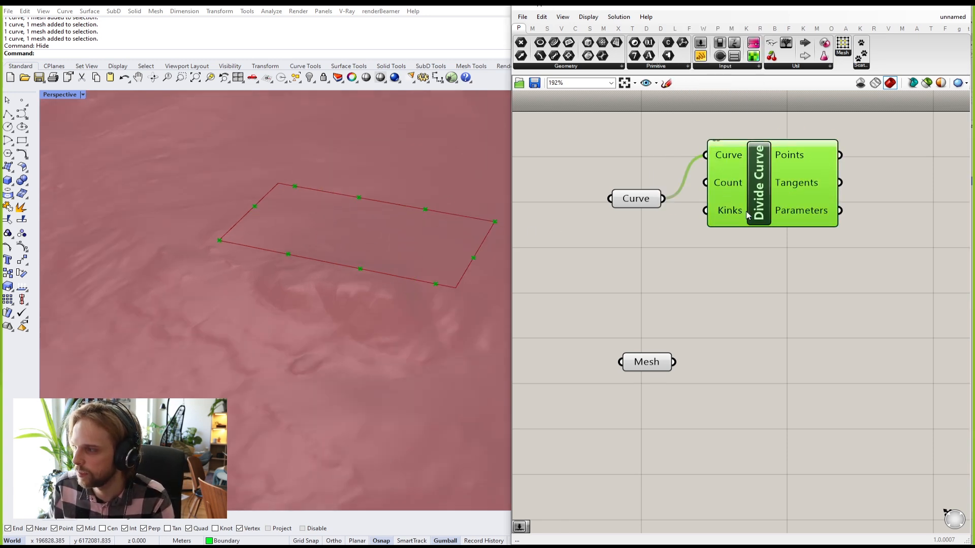
pyautogui.moveTo(739, 215); pyautogui.dragTo(813, 225)
pyautogui.doubleClick(656, 269)
pyautogui.write('50')
pyautogui.press('Return')
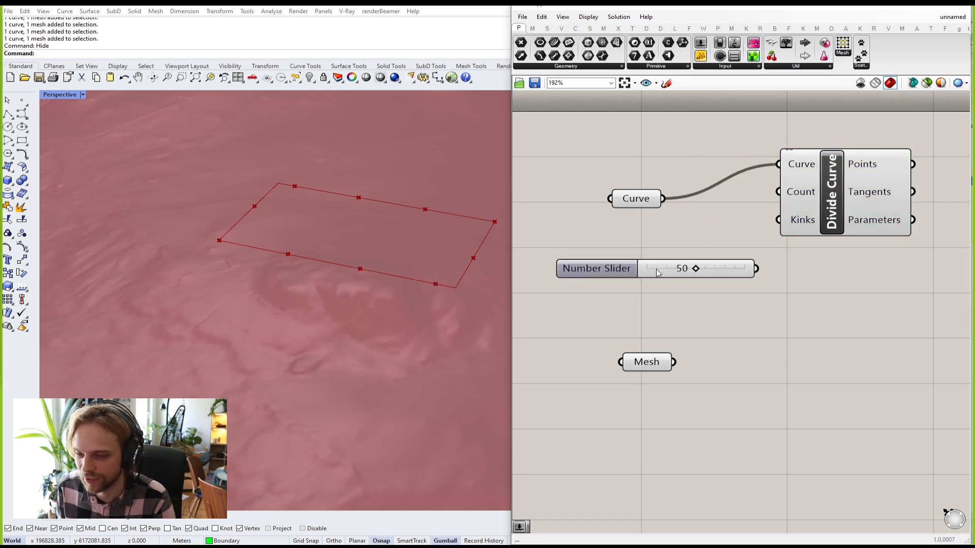
pyautogui.moveTo(757, 268); pyautogui.dragTo(781, 194)
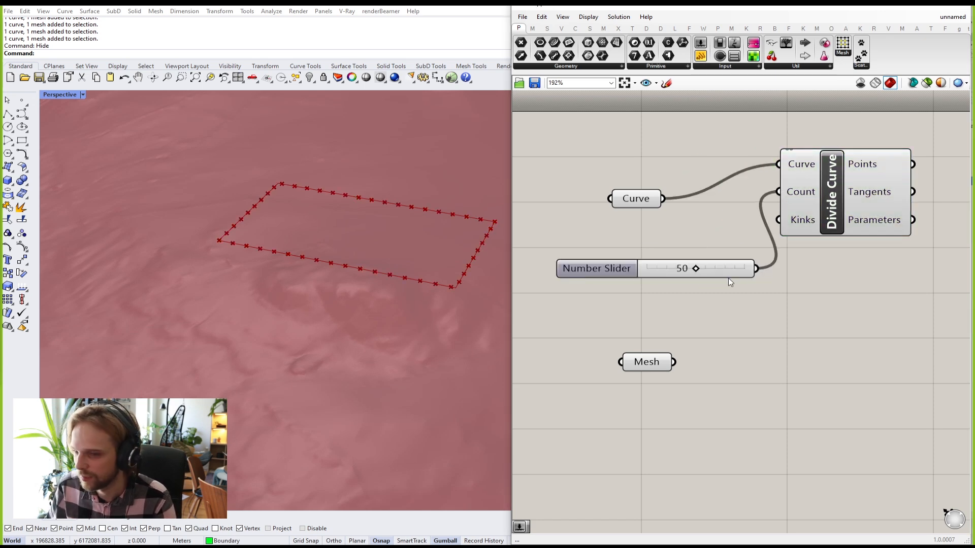
pyautogui.moveTo(694, 270); pyautogui.dragTo(667, 285)
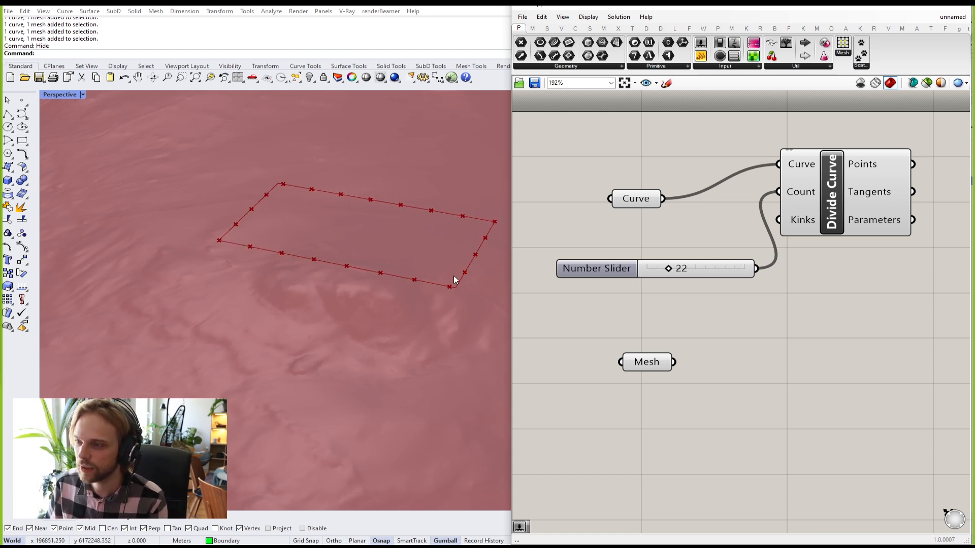
pyautogui.moveTo(808, 318); pyautogui.dragTo(693, 163)
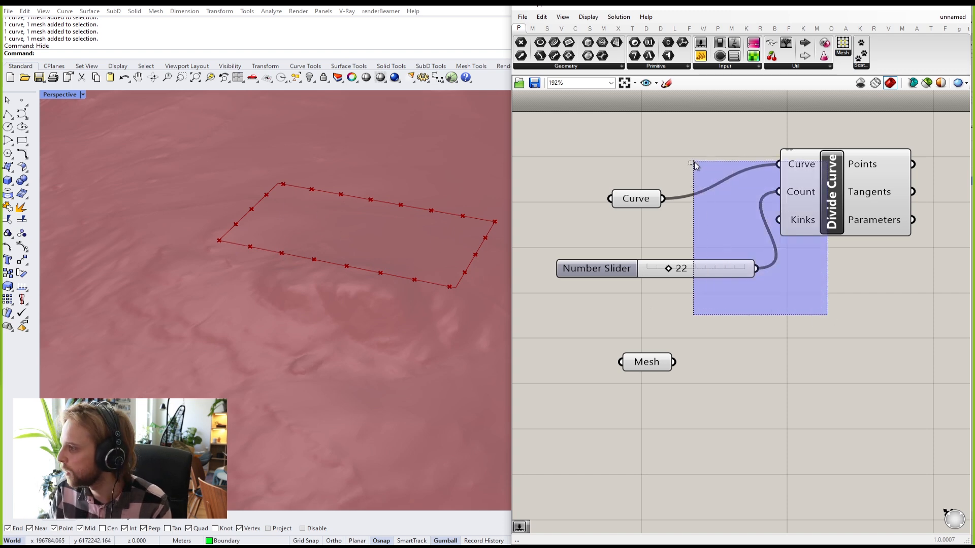
pyautogui.press('Delete')
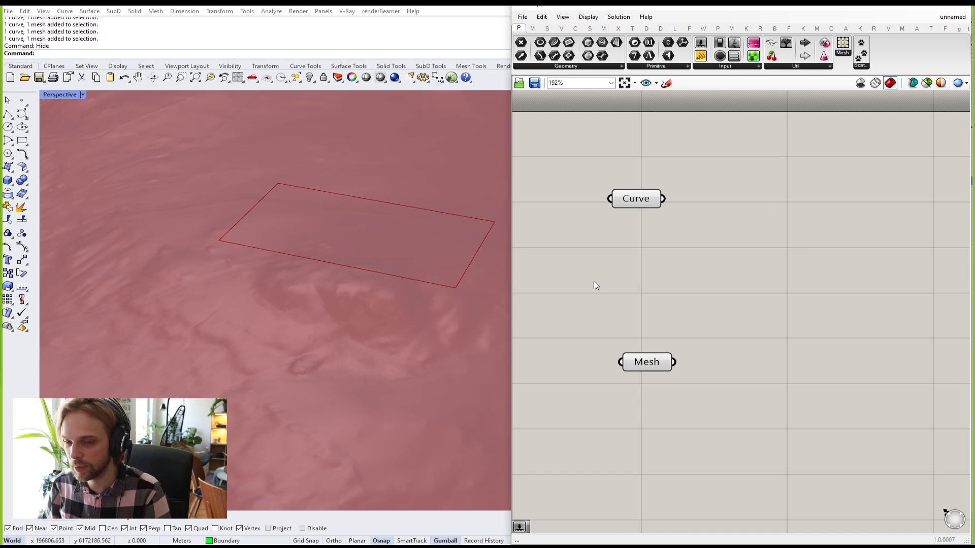
# Step: Add a Boundary Surfaces component from a 'bound' search next to the Curve parameter
pyautogui.moveTo(633, 205); pyautogui.dragTo(648, 202)
pyautogui.click(719, 232)
pyautogui.moveTo(709, 240); pyautogui.dragTo(685, 245, button='right')
pyautogui.doubleClick(705, 240)
pyautogui.write('bound')
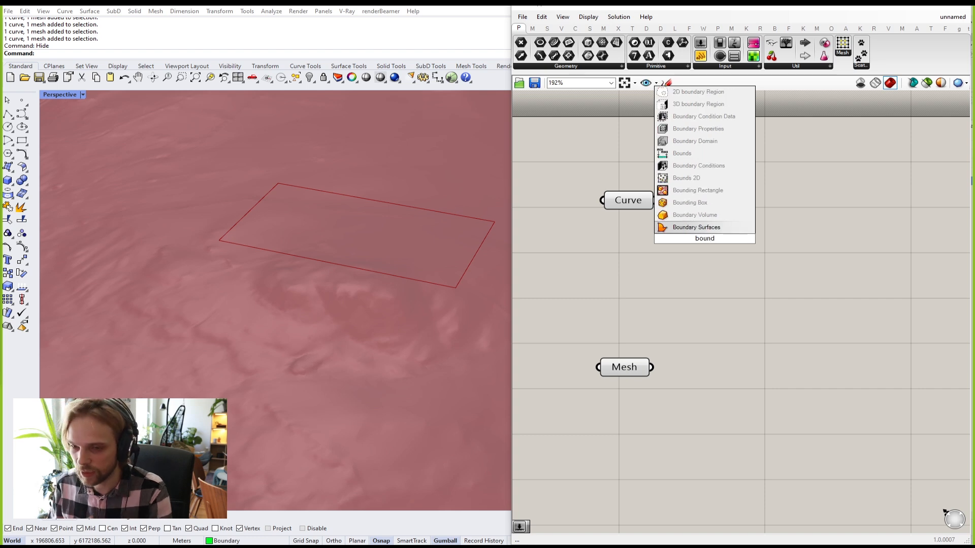
pyautogui.click(714, 227)
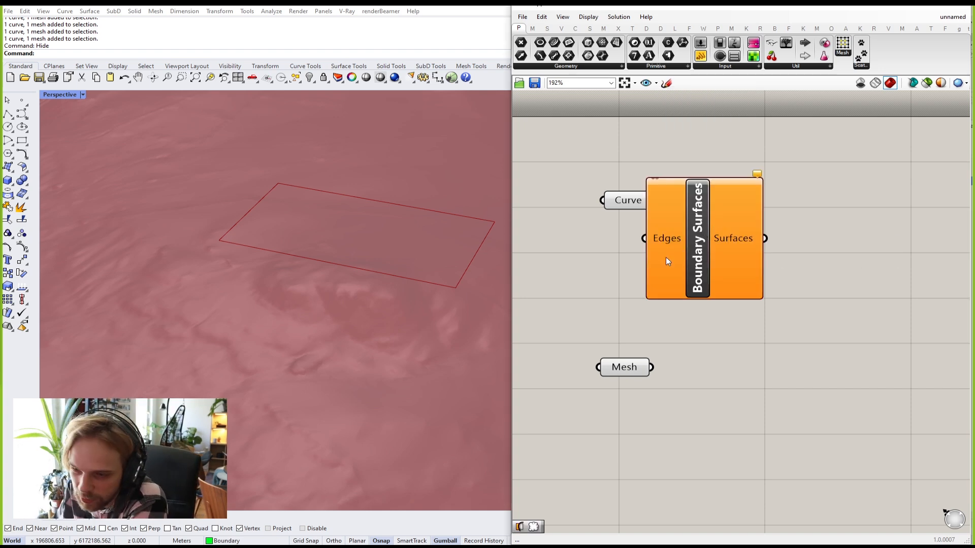
# Step: Arrange the Curve parameter and Boundary Surfaces component side by side on the canvas
pyautogui.scroll(-1, 675, 253)
pyautogui.moveTo(677, 251); pyautogui.dragTo(645, 296, button='right')
pyautogui.moveTo(680, 285); pyautogui.dragTo(724, 264)
pyautogui.scroll(2, 670, 248)
pyautogui.moveTo(579, 259); pyautogui.dragTo(571, 264)
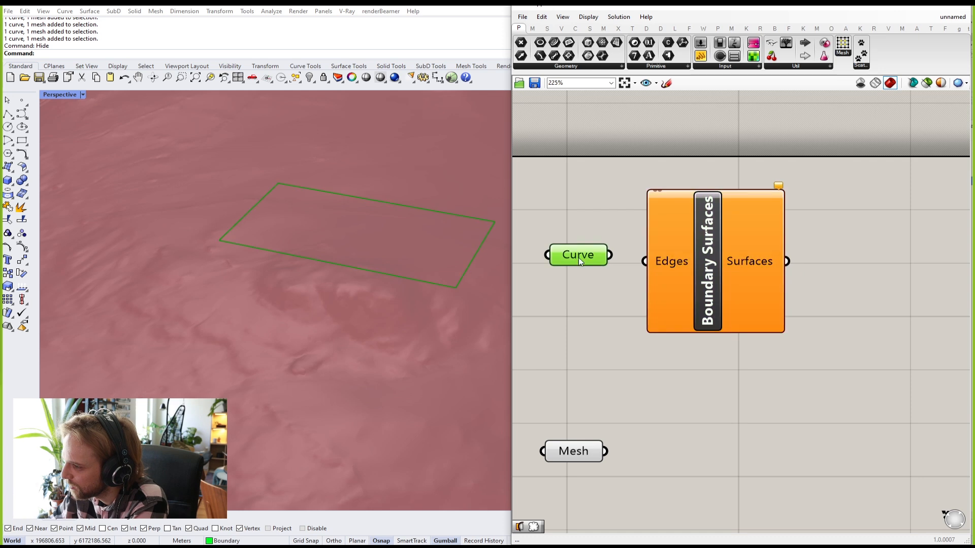
pyautogui.click(595, 240)
pyautogui.moveTo(705, 272)
pyautogui.mouseDown()
pyautogui.moveTo(721, 275)
pyautogui.moveTo(716, 281)
pyautogui.mouseUp()
pyautogui.click(614, 222)
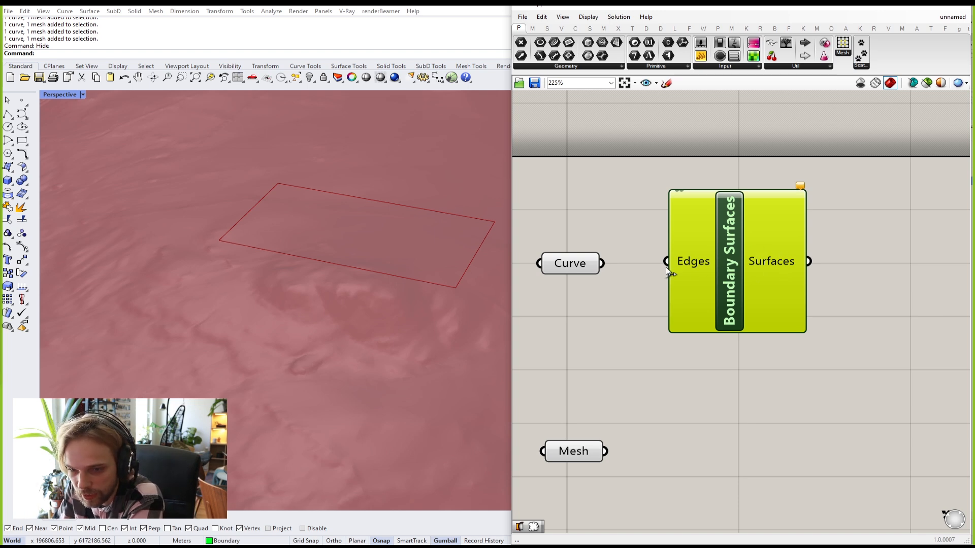
pyautogui.click(662, 304)
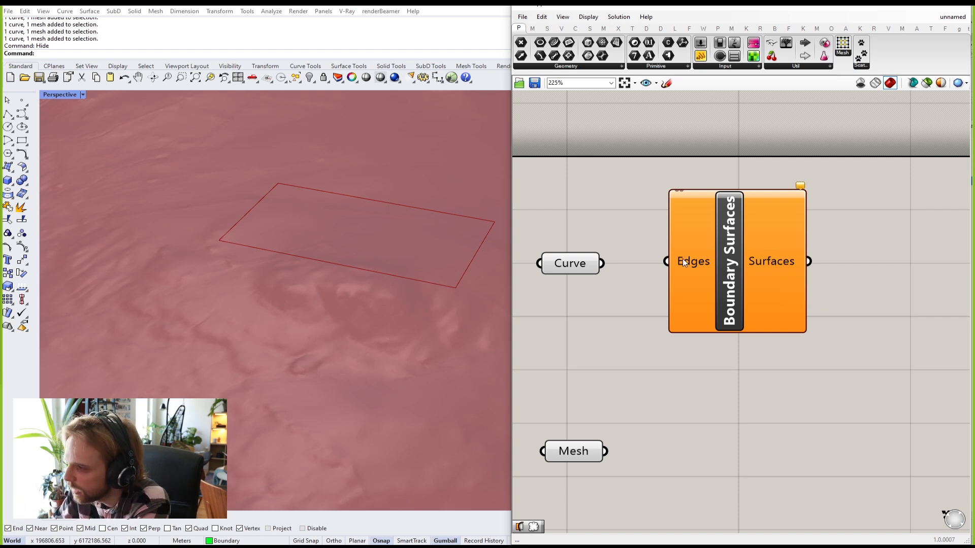
pyautogui.moveTo(573, 266); pyautogui.dragTo(567, 267)
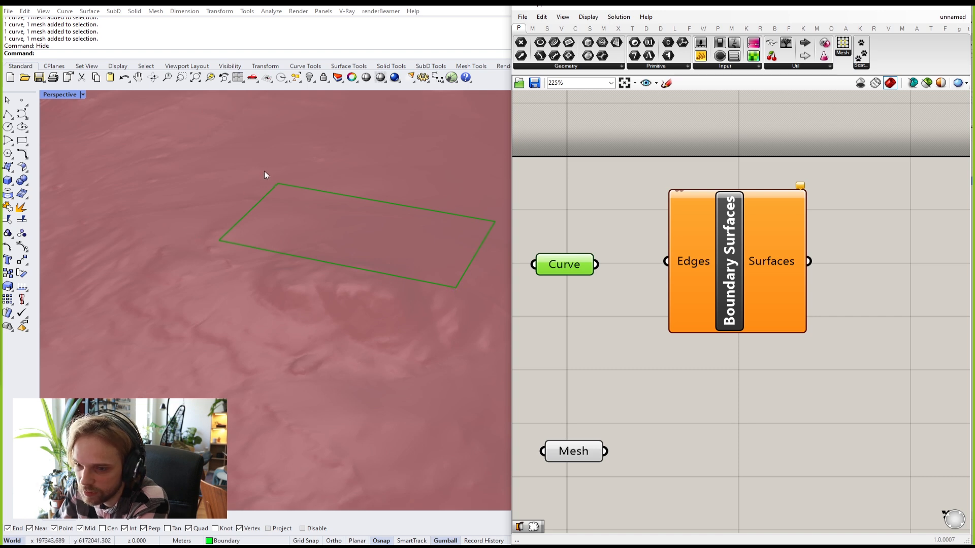
pyautogui.click(648, 351)
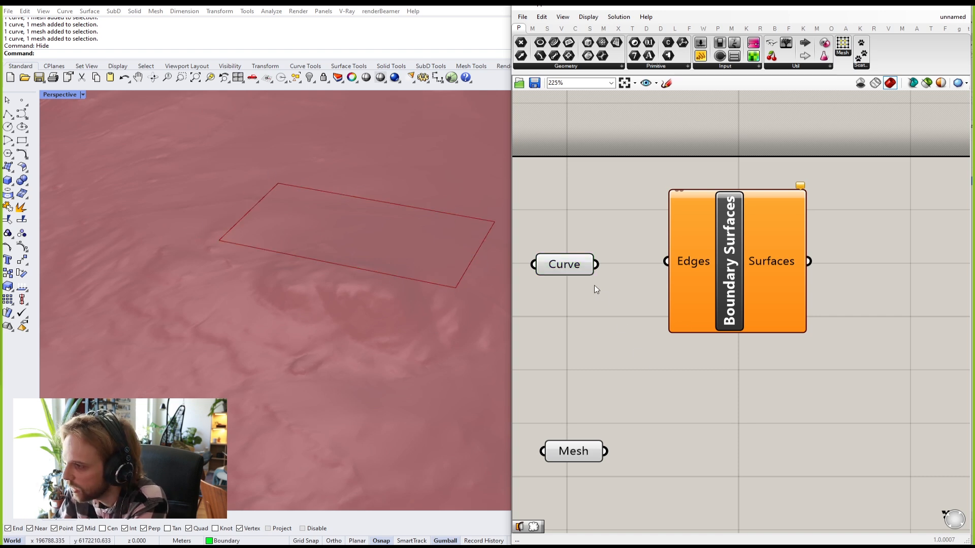
# Step: Wire the Curve into the Edges input and select Boundary Surfaces to preview the flat surface
pyautogui.moveTo(596, 264); pyautogui.dragTo(666, 262)
pyautogui.moveTo(558, 278); pyautogui.dragTo(586, 274)
pyautogui.click(609, 224)
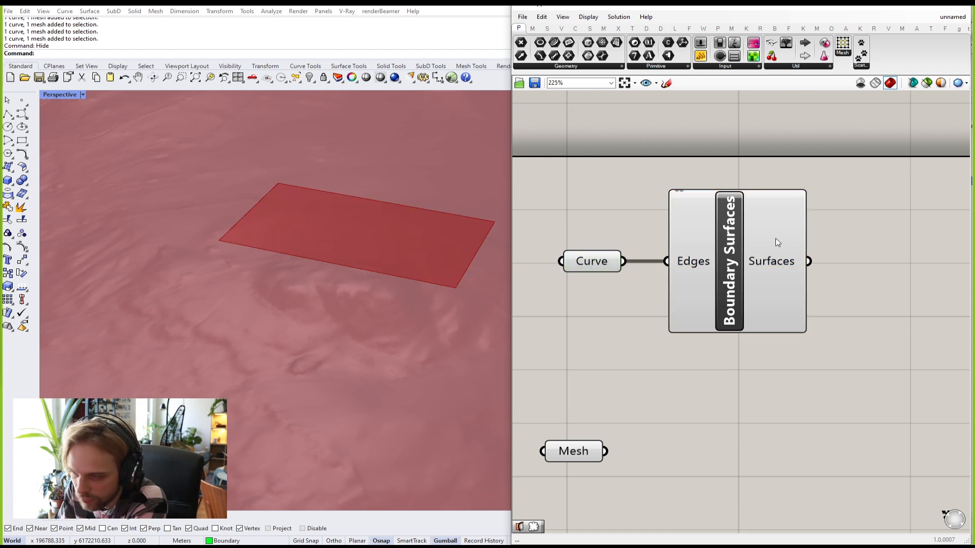
pyautogui.moveTo(833, 283); pyautogui.dragTo(793, 279, button='right')
pyautogui.click(751, 269)
# Step: Orbit the Perspective view and run Show to reveal the hidden rectangle and terrain mesh
pyautogui.click(807, 275)
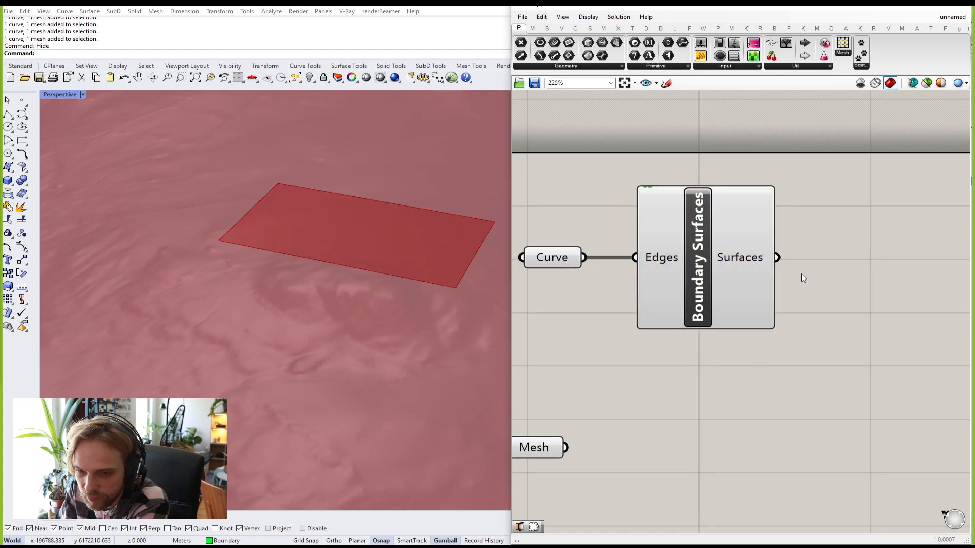
pyautogui.moveTo(331, 285); pyautogui.dragTo(313, 260, button='right')
pyautogui.scroll(-3, 703, 321)
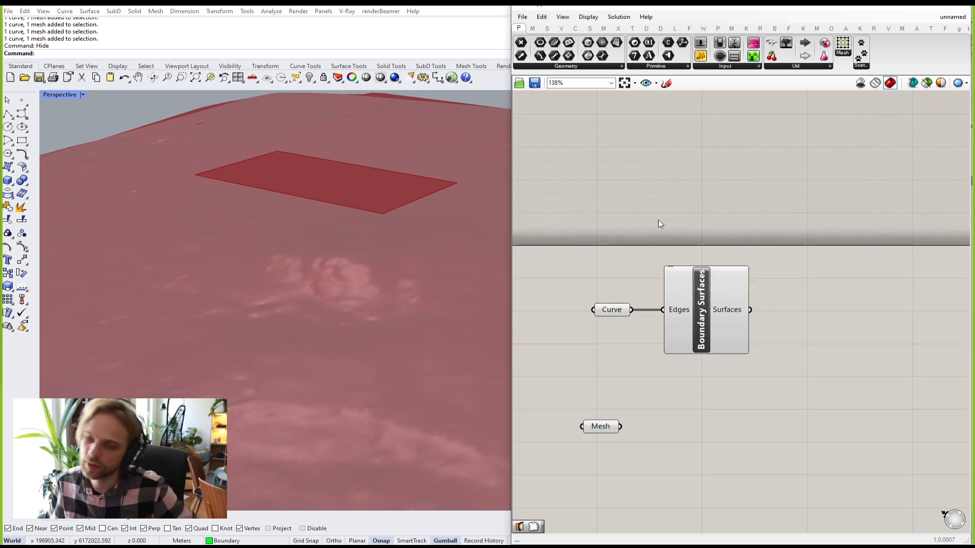
pyautogui.moveTo(389, 206); pyautogui.dragTo(401, 212, button='right')
pyautogui.write('Show')
pyautogui.press('Return')
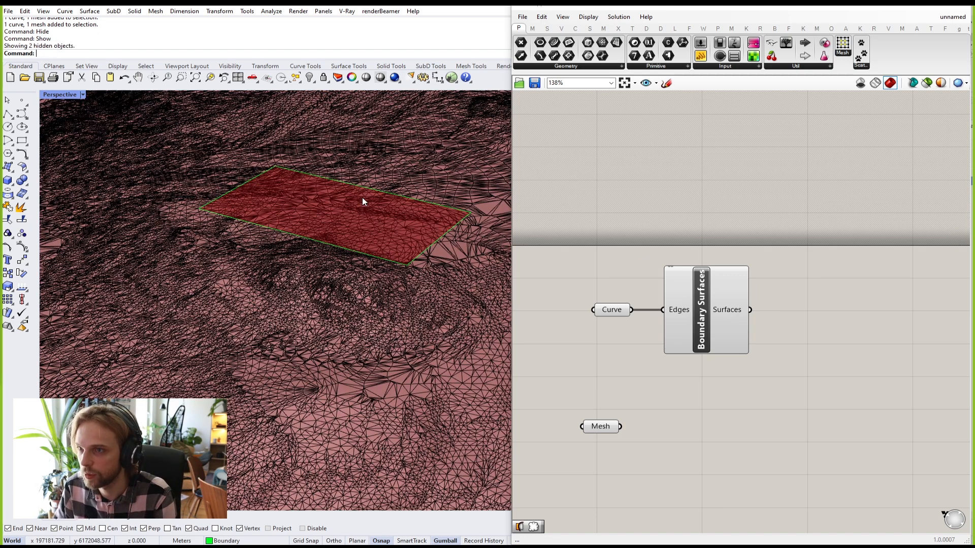
# Step: Test-move the boundary rectangle with the gumball, then hide the wireframe terrain mesh
pyautogui.click(367, 256)
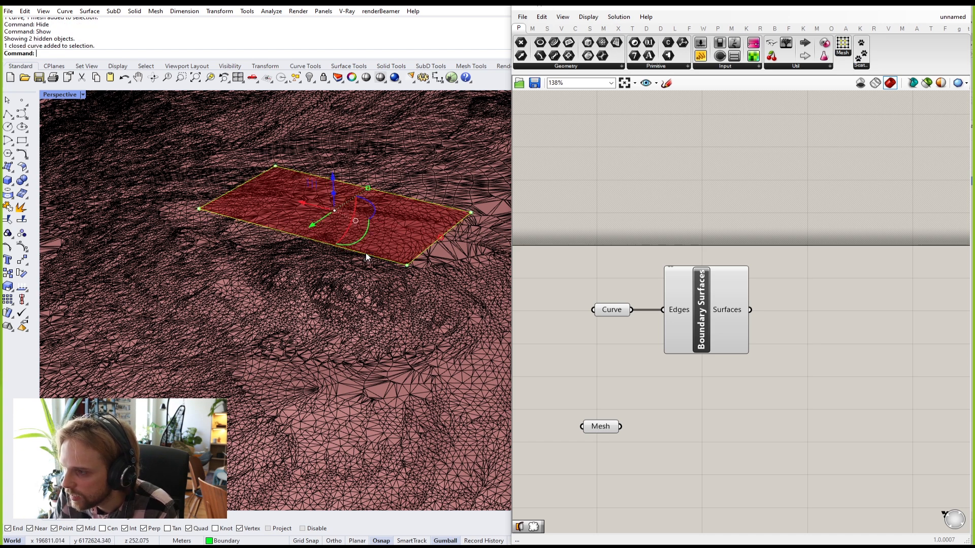
pyautogui.moveTo(301, 201); pyautogui.dragTo(324, 253)
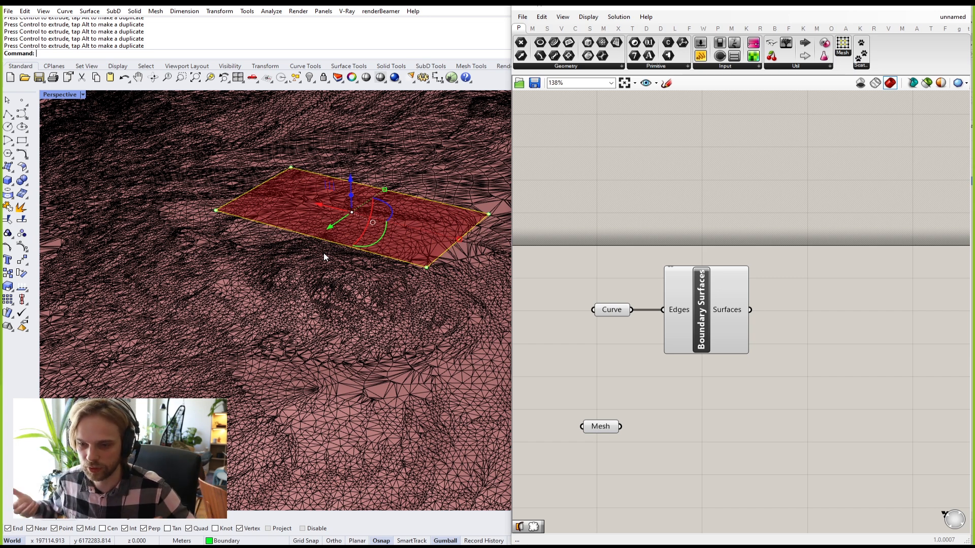
pyautogui.moveTo(324, 253); pyautogui.dragTo(248, 231, button='right')
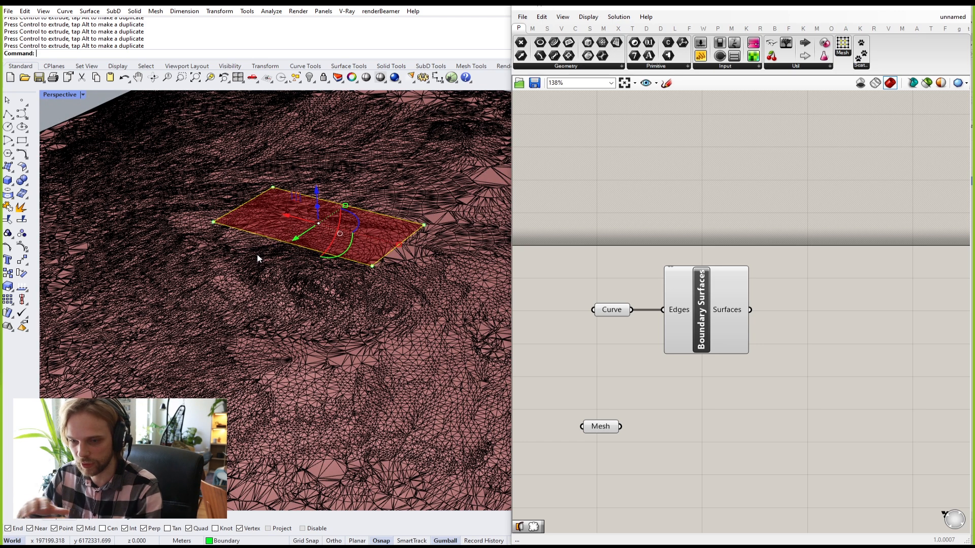
pyautogui.click(309, 352)
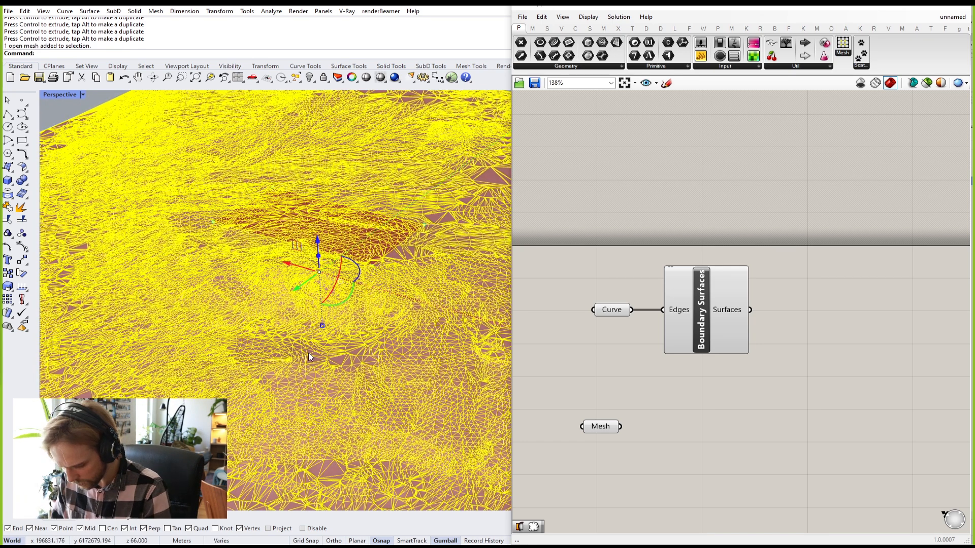
pyautogui.hotkey('ctrl', 'h')
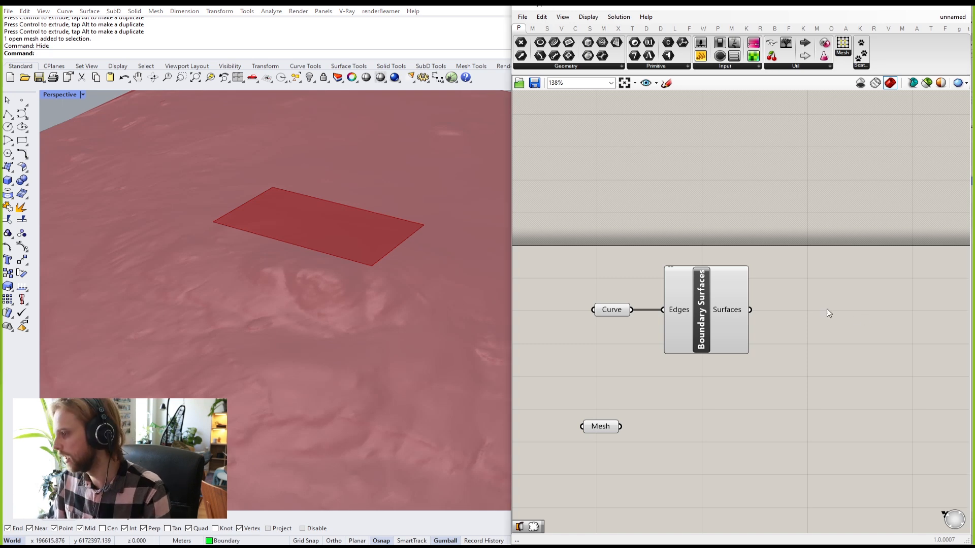
pyautogui.moveTo(731, 317); pyautogui.dragTo(687, 295, button='right')
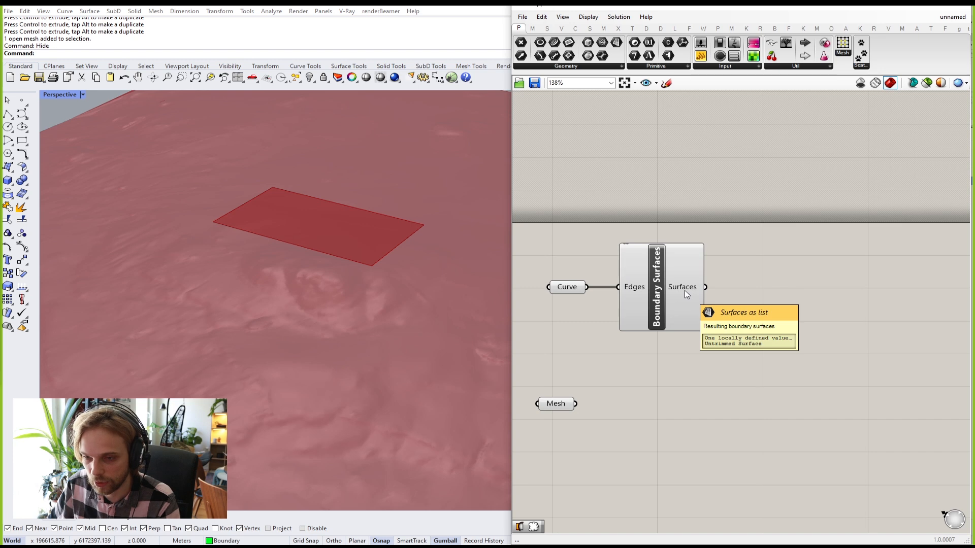
pyautogui.moveTo(723, 289); pyautogui.dragTo(675, 284, button='right')
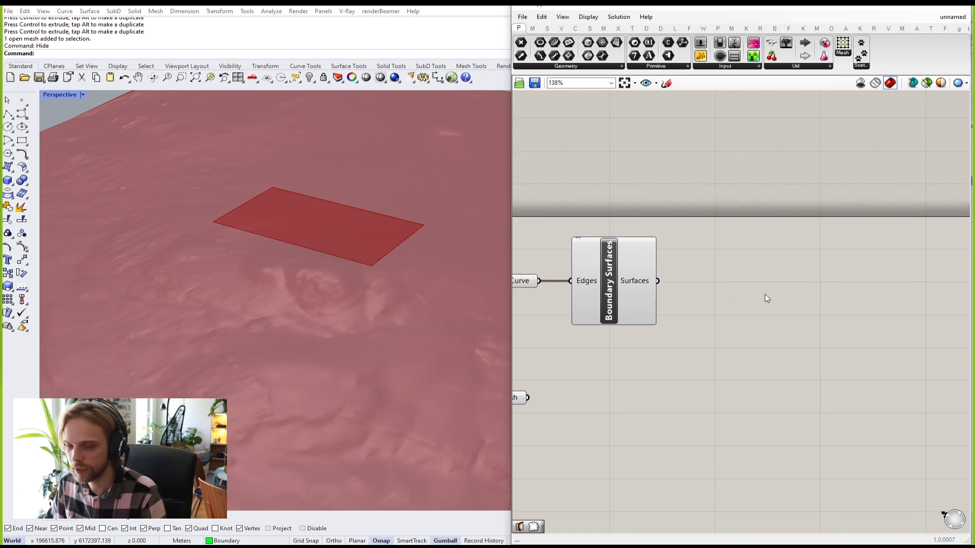
pyautogui.click(546, 29)
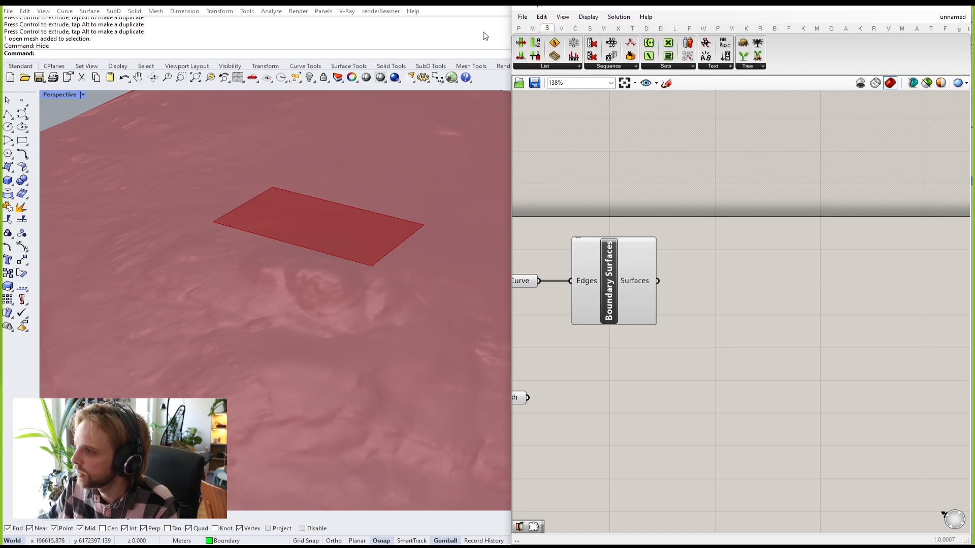
pyautogui.click(560, 28)
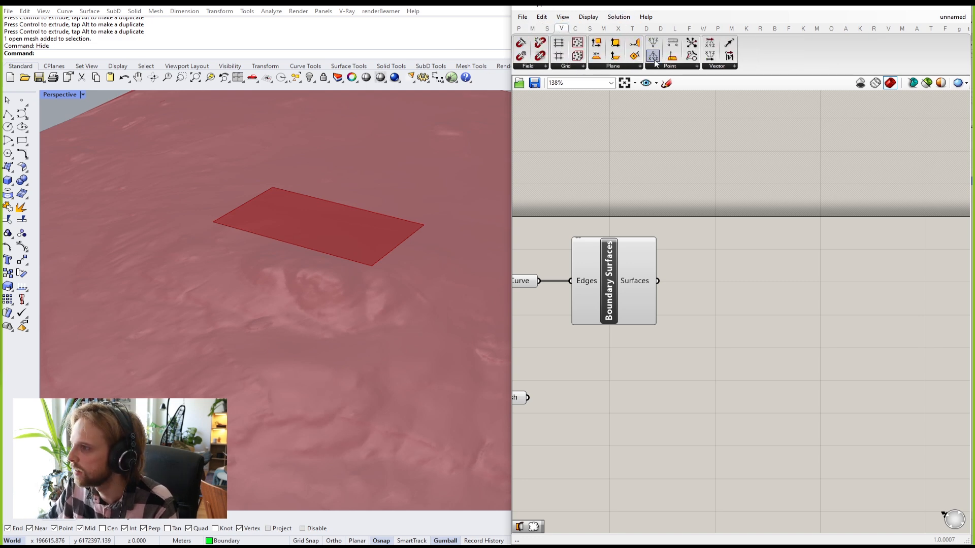
pyautogui.click(568, 70)
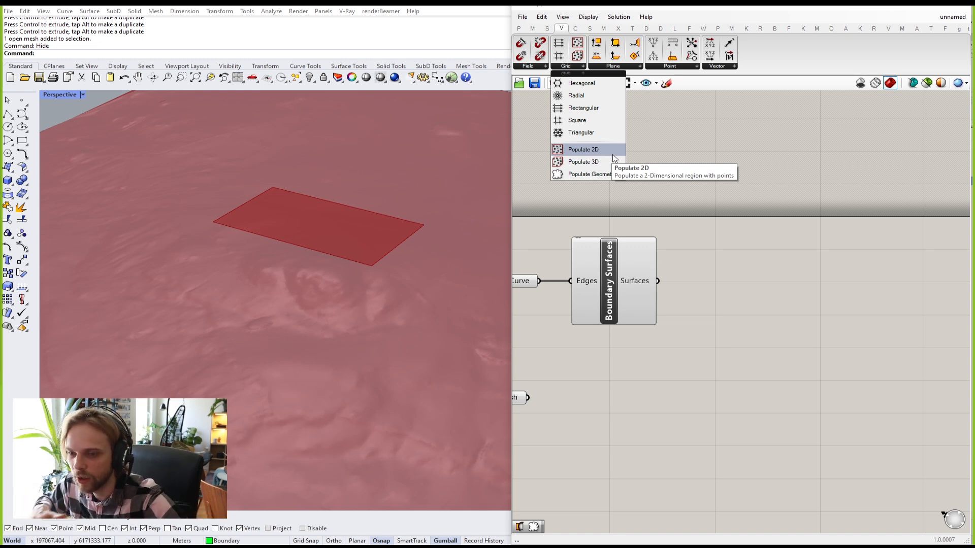
pyautogui.click(620, 199)
pyautogui.moveTo(632, 280); pyautogui.dragTo(629, 276)
pyautogui.click(723, 364)
pyautogui.moveTo(723, 365); pyautogui.dragTo(723, 339, button='right')
pyautogui.doubleClick(723, 339)
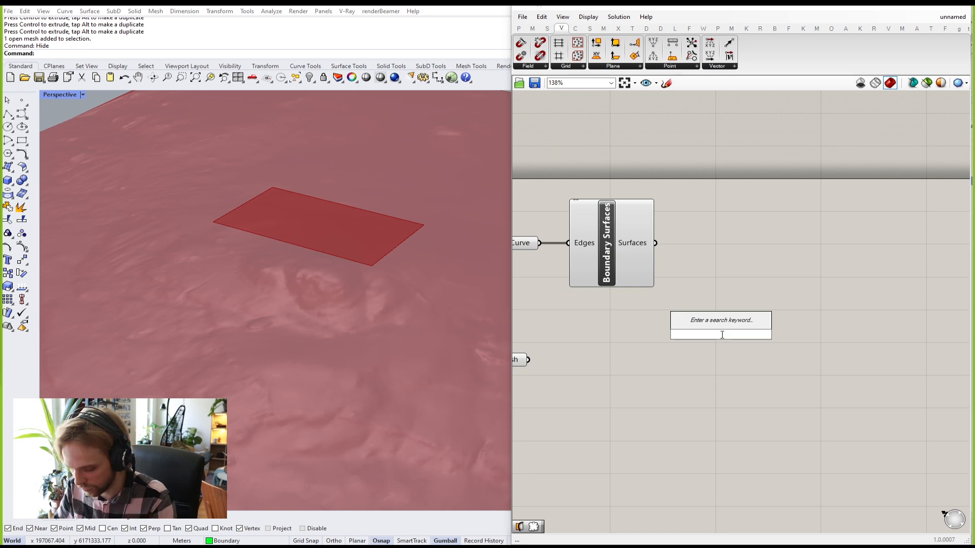
pyautogui.write('divide sur')
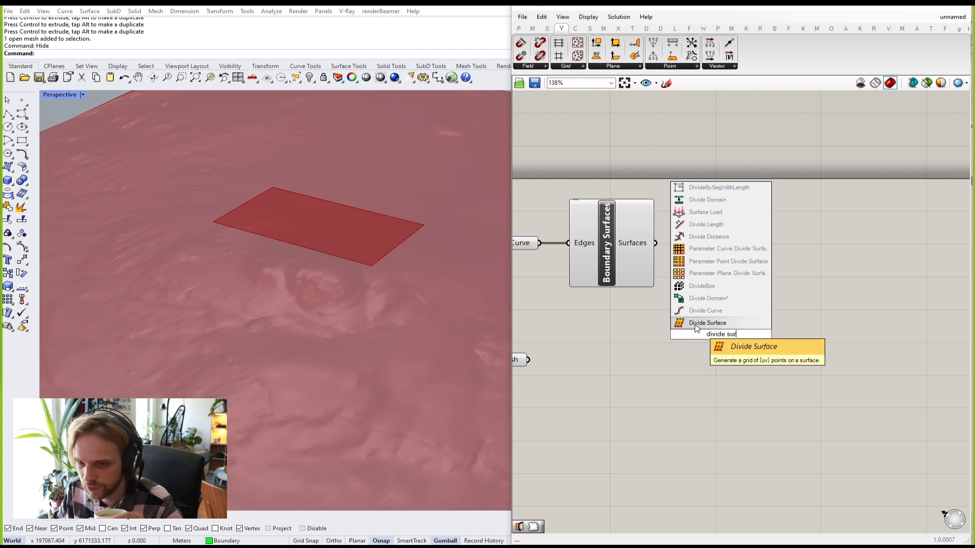
pyautogui.press('Return')
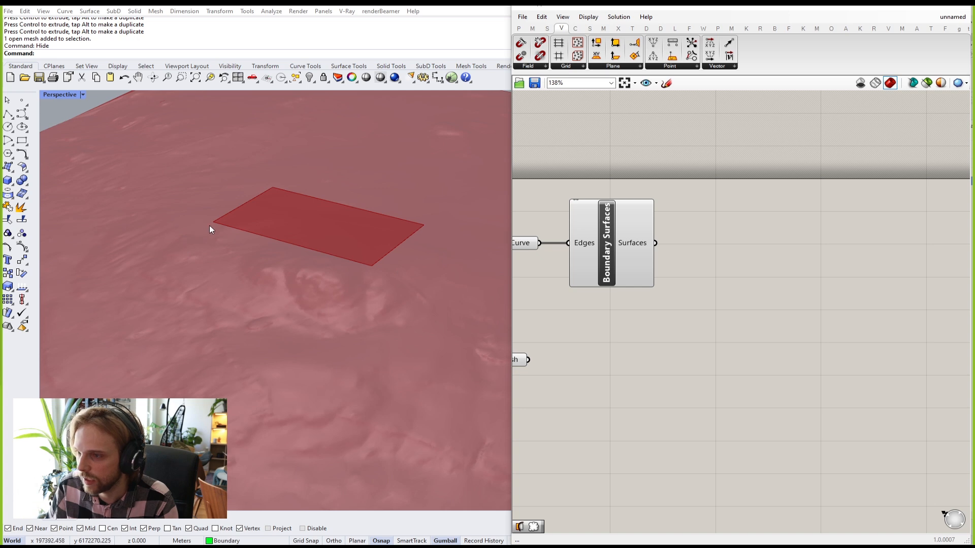
pyautogui.scroll(3, 239, 233)
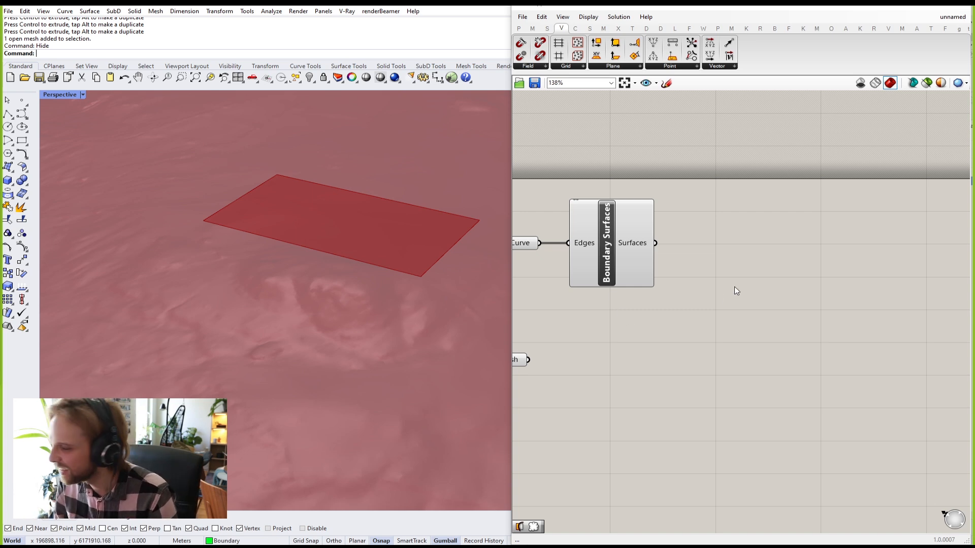
# Step: Place a Divide Surface component from a 'divide surf' search on the canvas
pyautogui.doubleClick(742, 264)
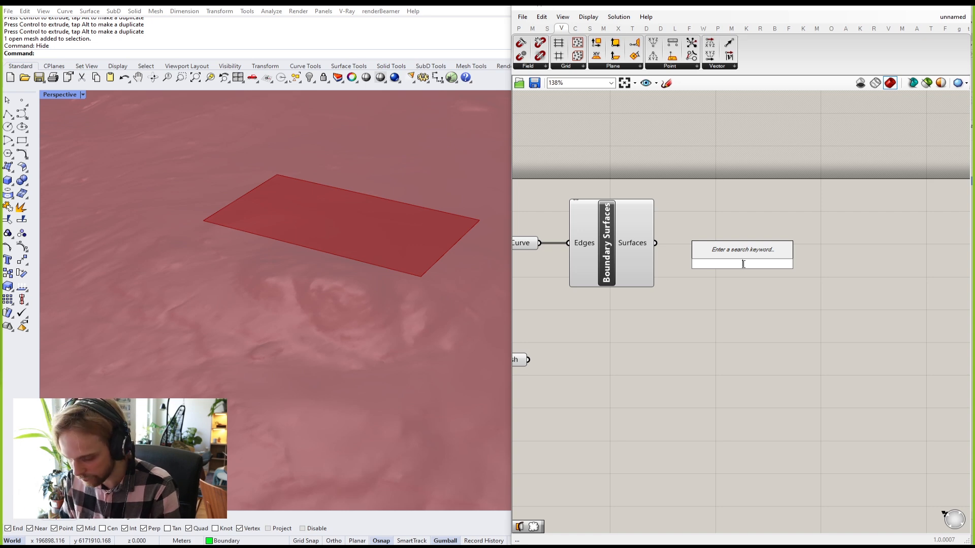
pyautogui.write('divide surf')
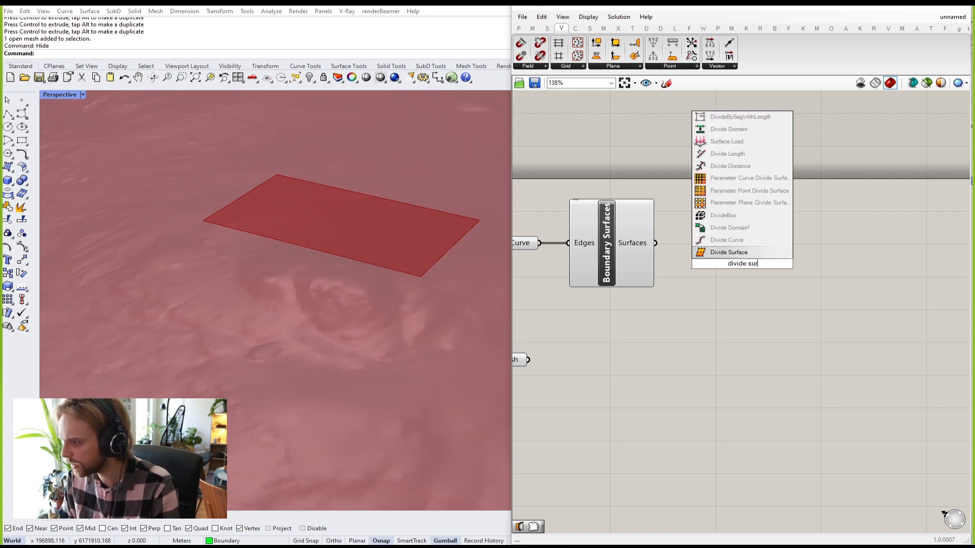
pyautogui.press('Return')
pyautogui.moveTo(745, 263); pyautogui.dragTo(762, 271)
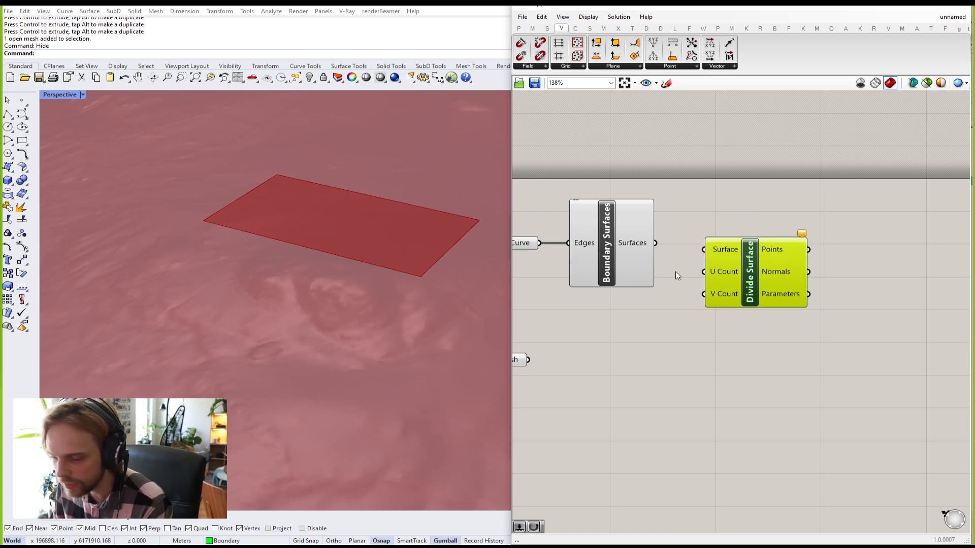
pyautogui.click(694, 211)
pyautogui.scroll(3, 692, 228)
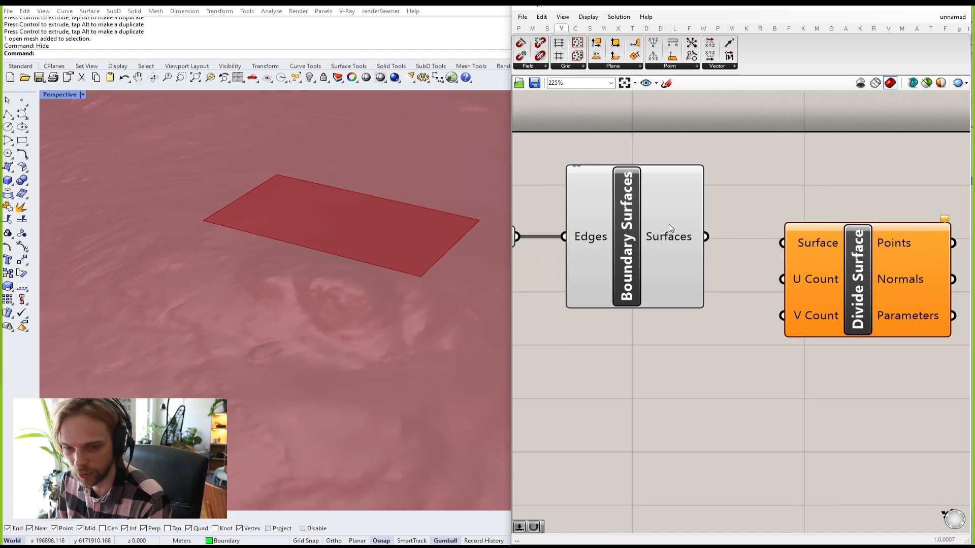
# Step: Feed Boundary Surfaces' output into Divide Surface's Surface input, aligning the two components
pyautogui.moveTo(787, 239); pyautogui.dragTo(787, 241)
pyautogui.moveTo(864, 288); pyautogui.dragTo(856, 285)
pyautogui.click(788, 123)
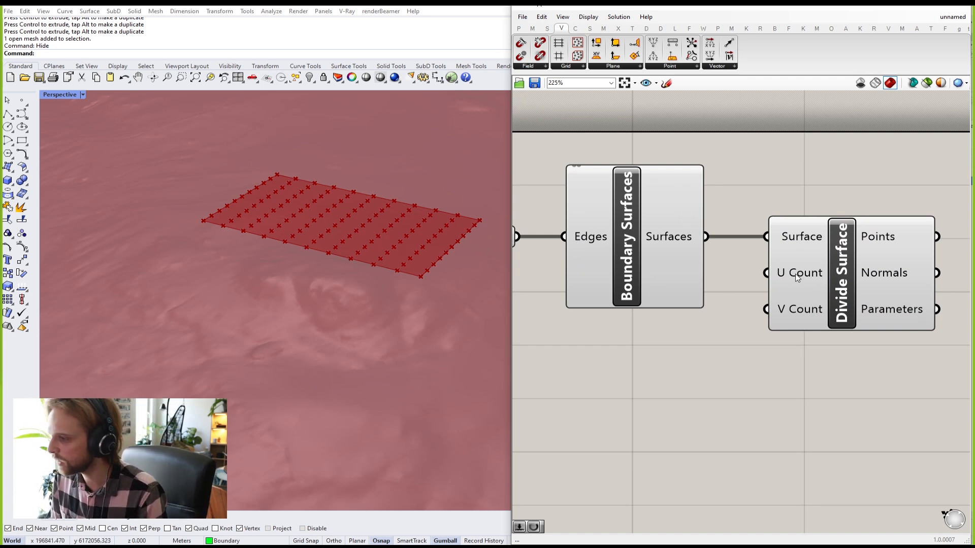
pyautogui.moveTo(796, 316)
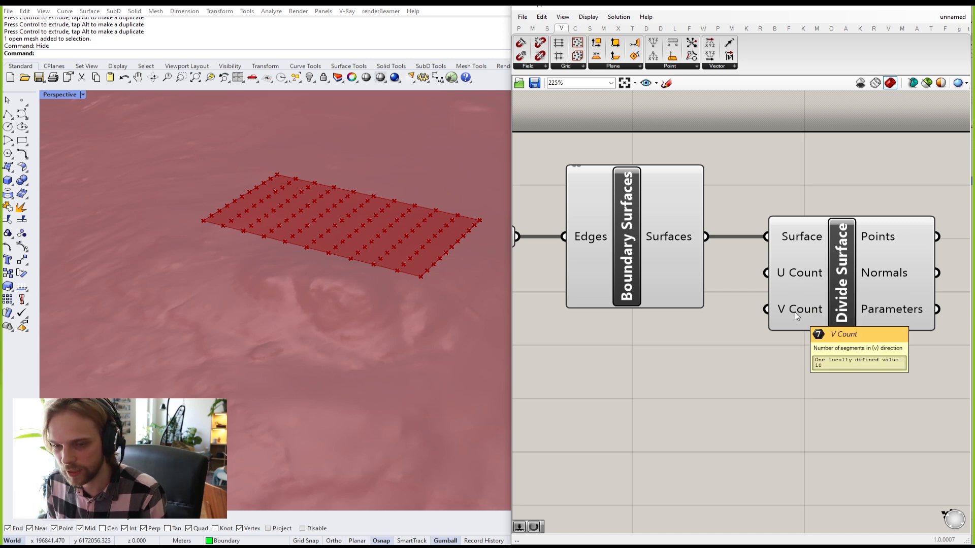
pyautogui.moveTo(783, 279)
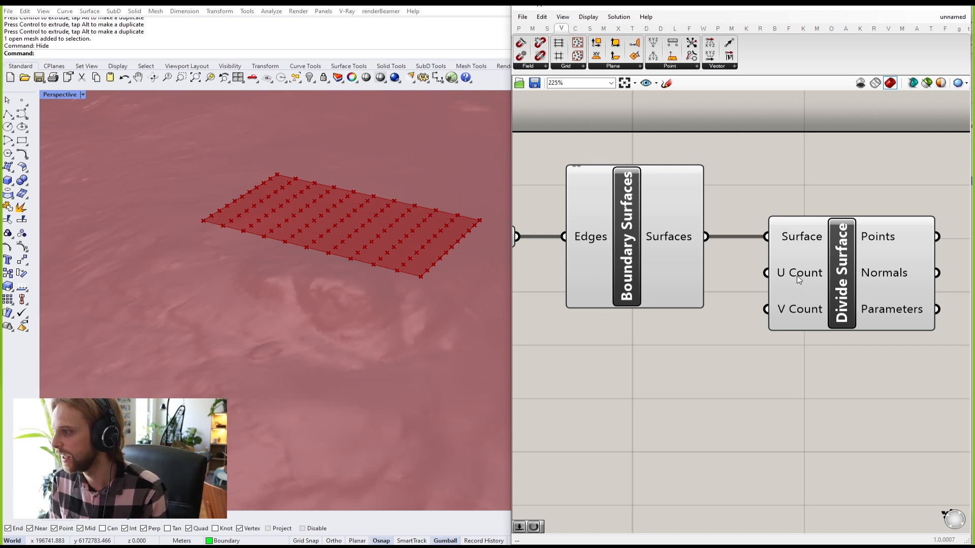
pyautogui.moveTo(791, 358); pyautogui.dragTo(765, 277, button='right')
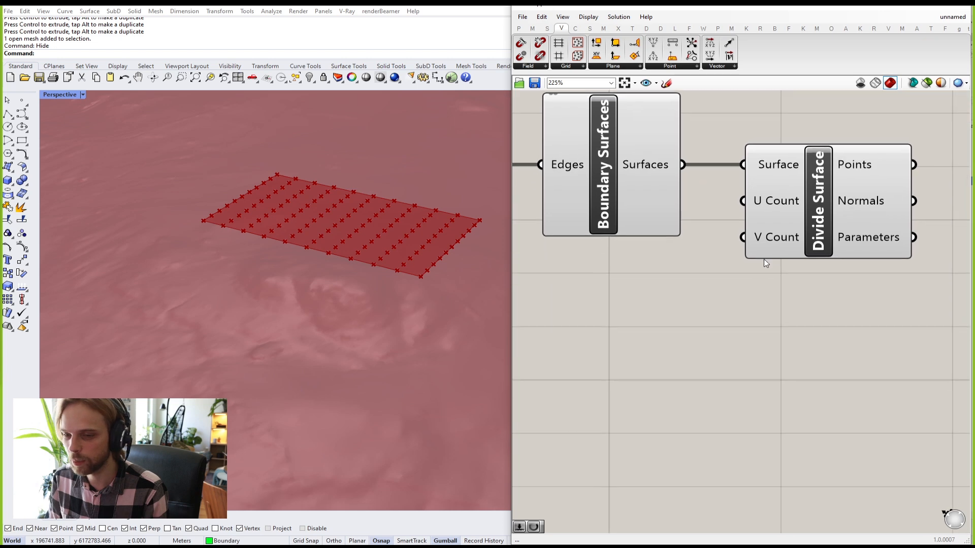
pyautogui.scroll(-1, 765, 276)
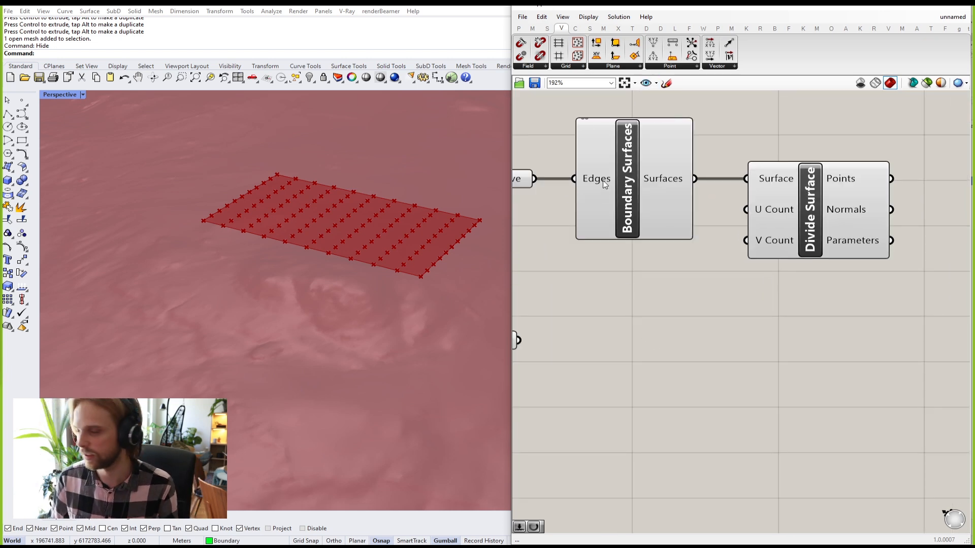
pyautogui.moveTo(603, 183)
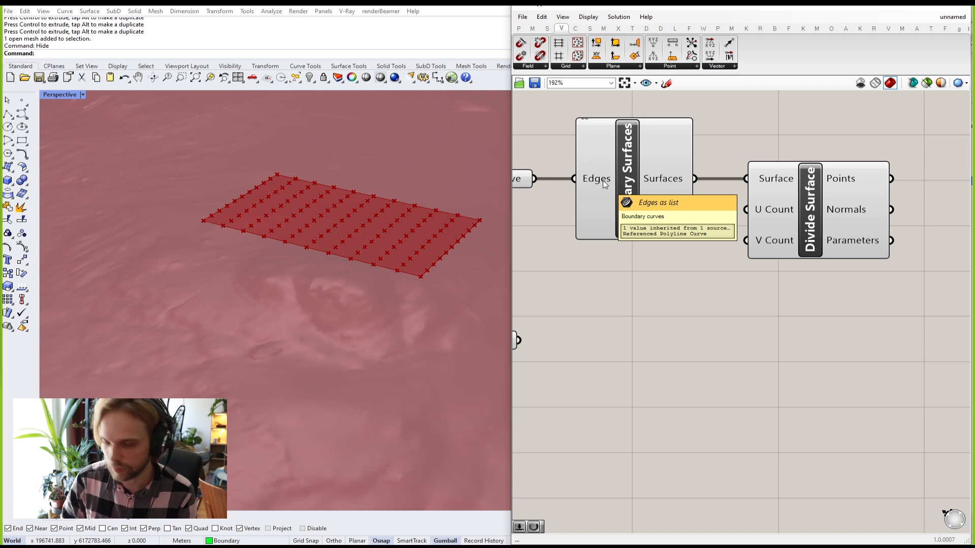
# Step: Sketch a horizontal line on the canvas with a tick at its left end
pyautogui.click(666, 83)
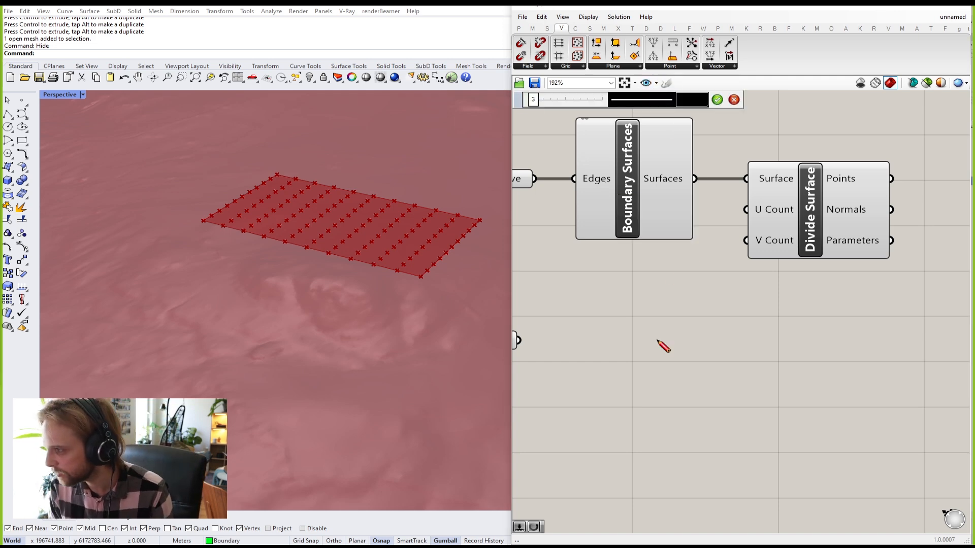
pyautogui.moveTo(613, 342); pyautogui.dragTo(873, 348)
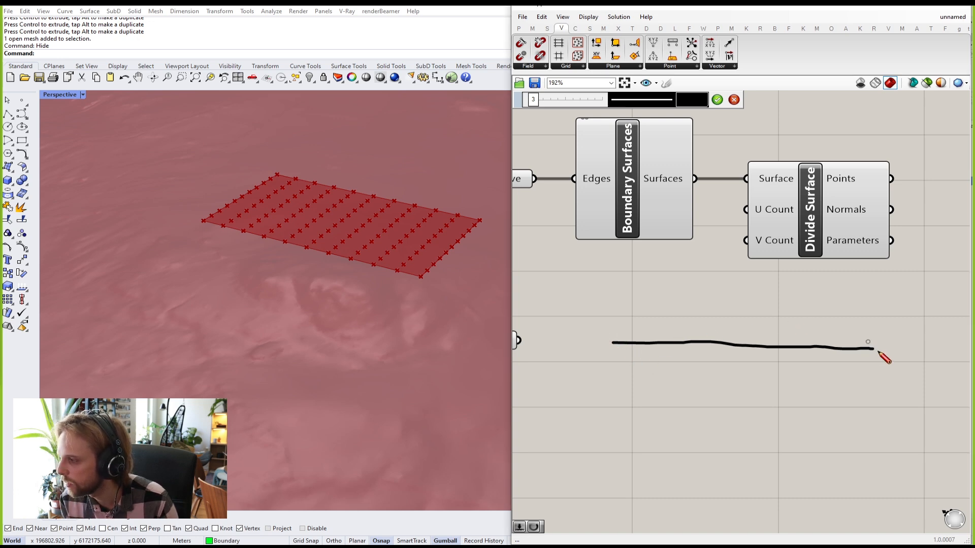
pyautogui.click(717, 100)
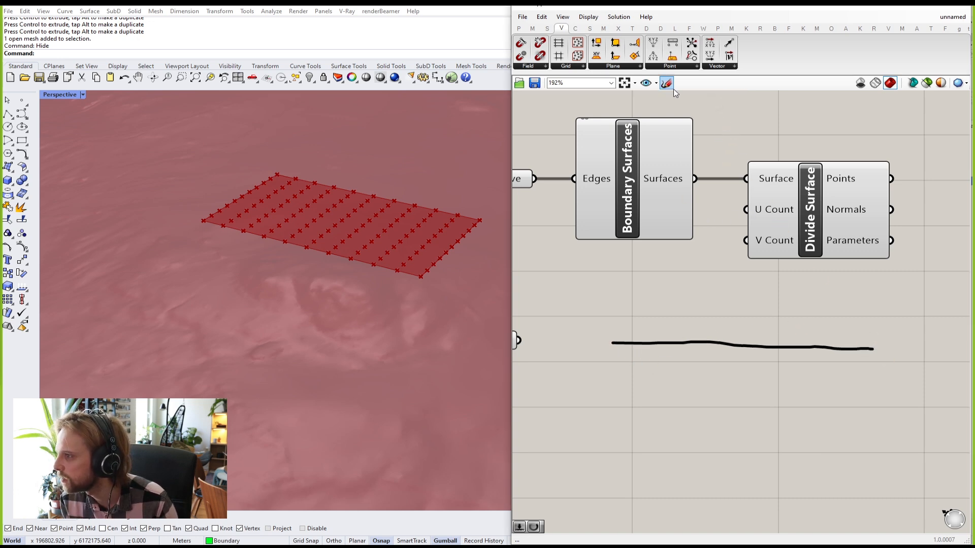
pyautogui.moveTo(612, 340); pyautogui.dragTo(617, 358)
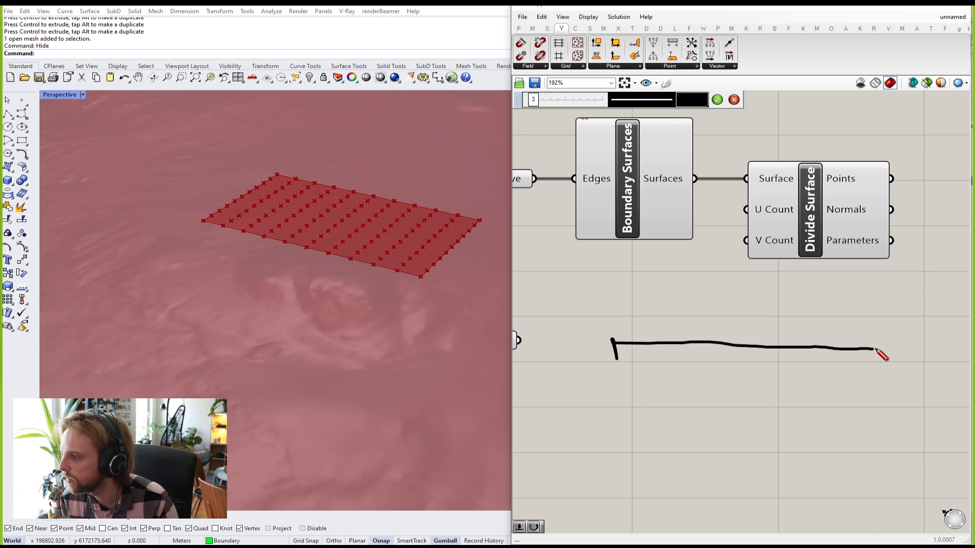
pyautogui.click(716, 99)
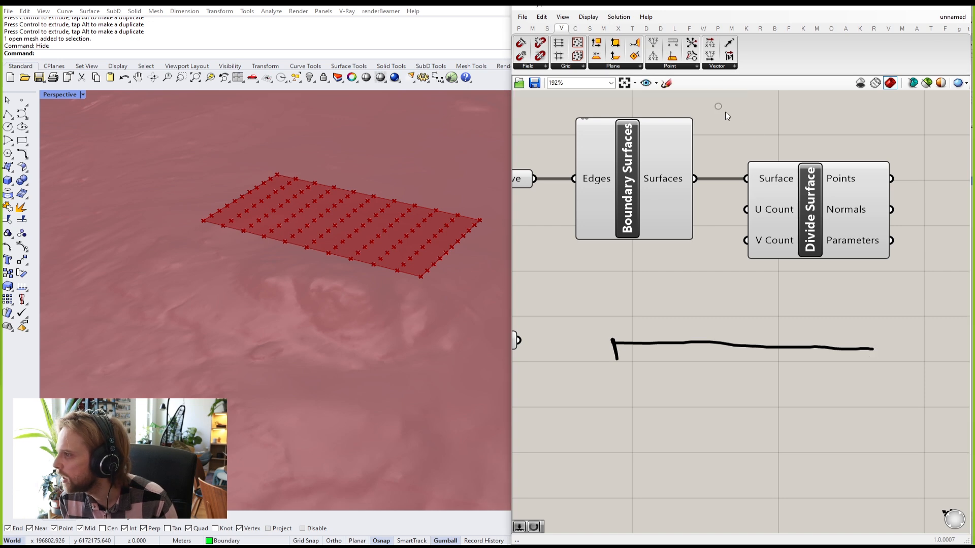
# Step: Add a right-end tick and two intermediate ticks, splitting the line into three parts
pyautogui.click(667, 83)
pyautogui.moveTo(874, 340); pyautogui.dragTo(877, 357)
pyautogui.click(716, 100)
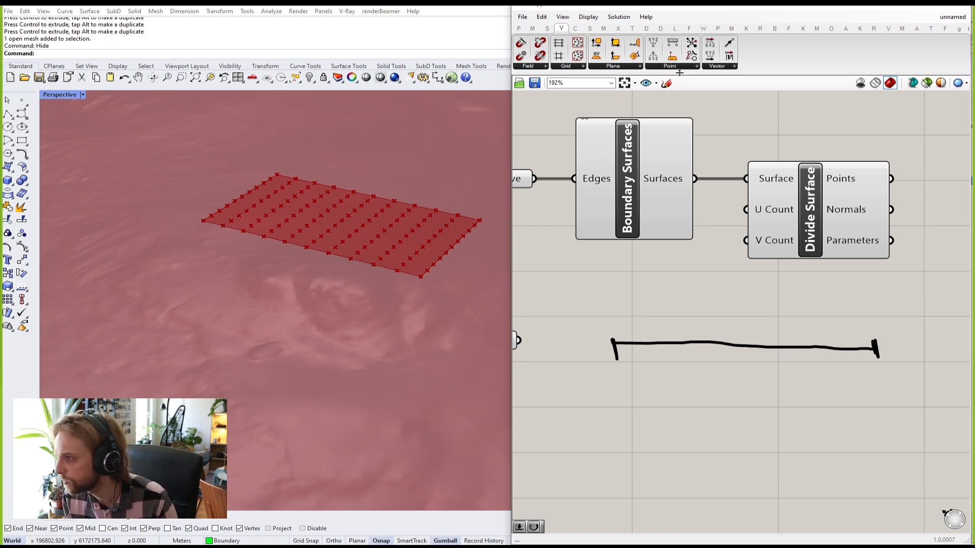
pyautogui.click(666, 83)
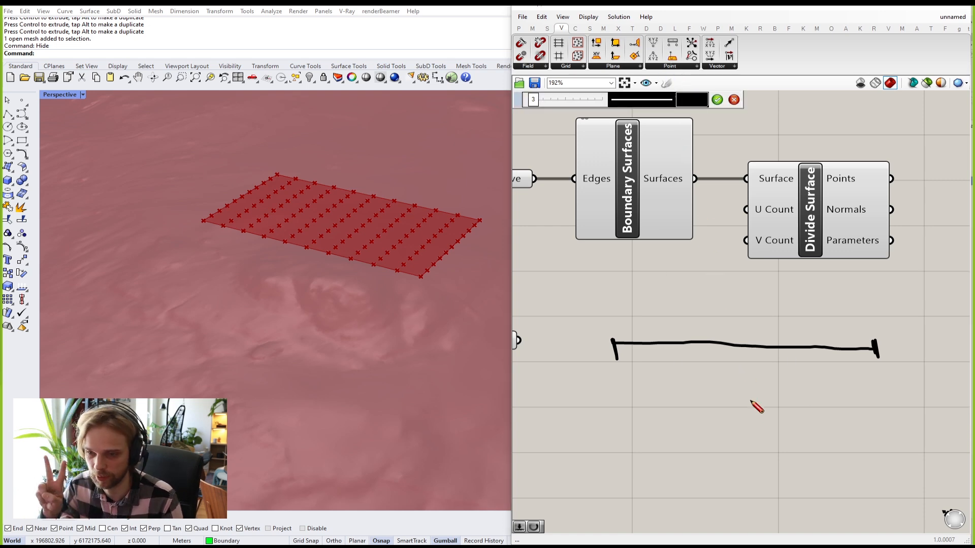
pyautogui.moveTo(744, 335); pyautogui.dragTo(744, 352)
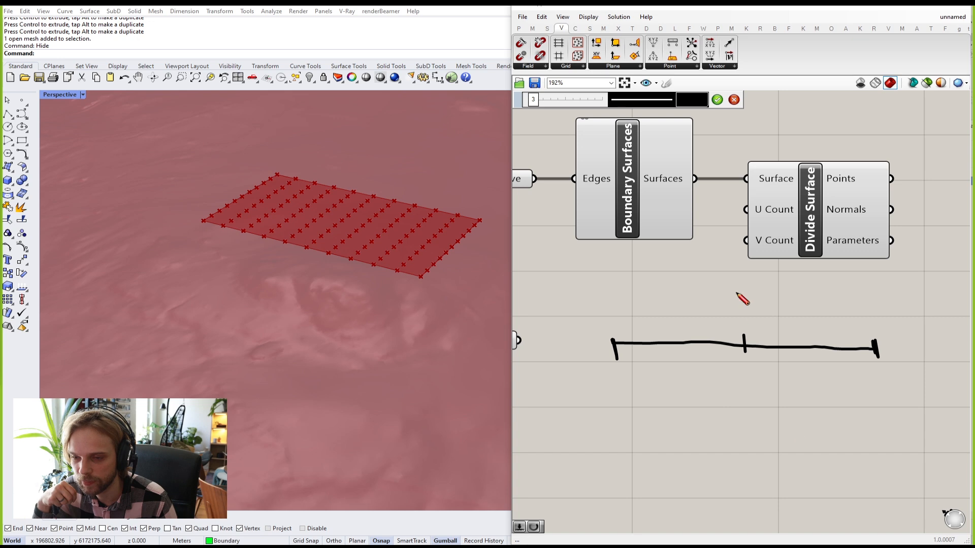
pyautogui.click(717, 100)
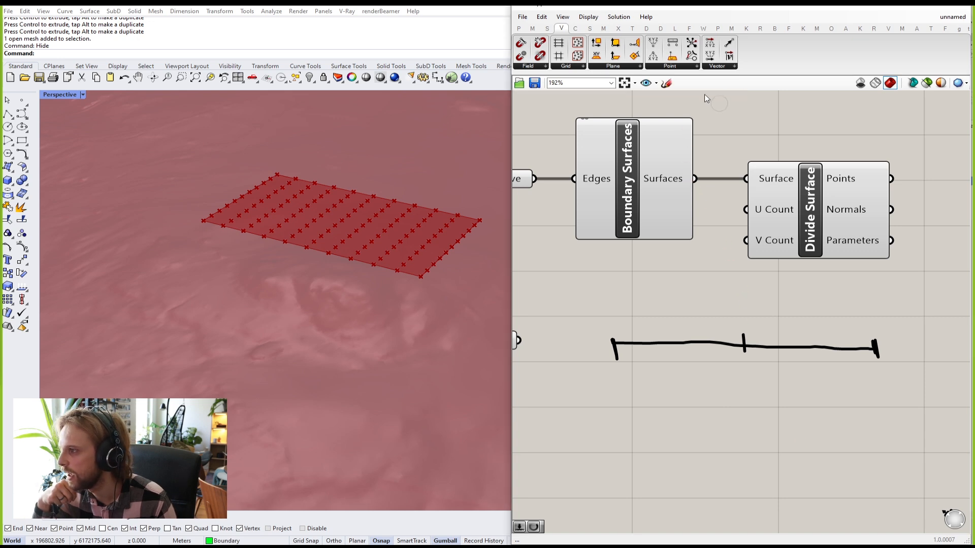
pyautogui.click(666, 83)
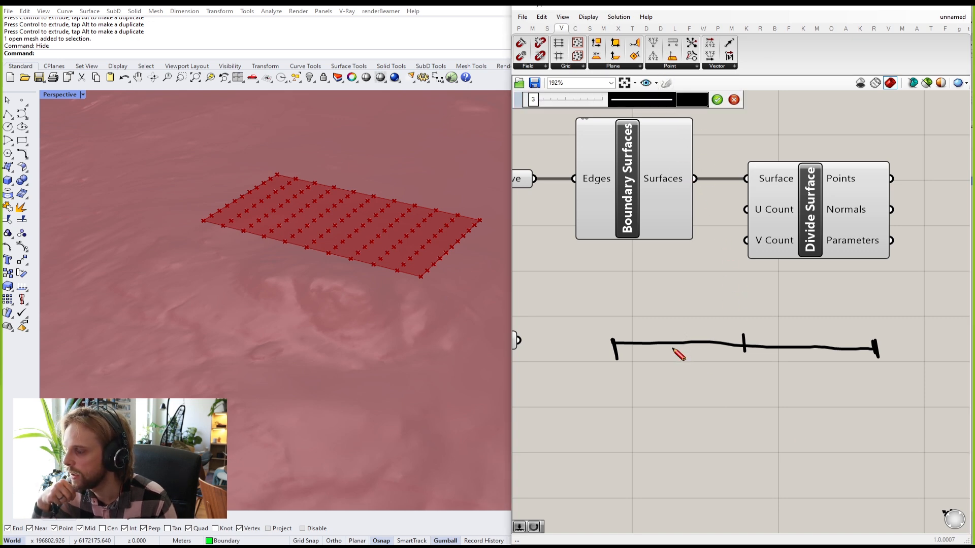
pyautogui.moveTo(672, 334); pyautogui.dragTo(676, 354)
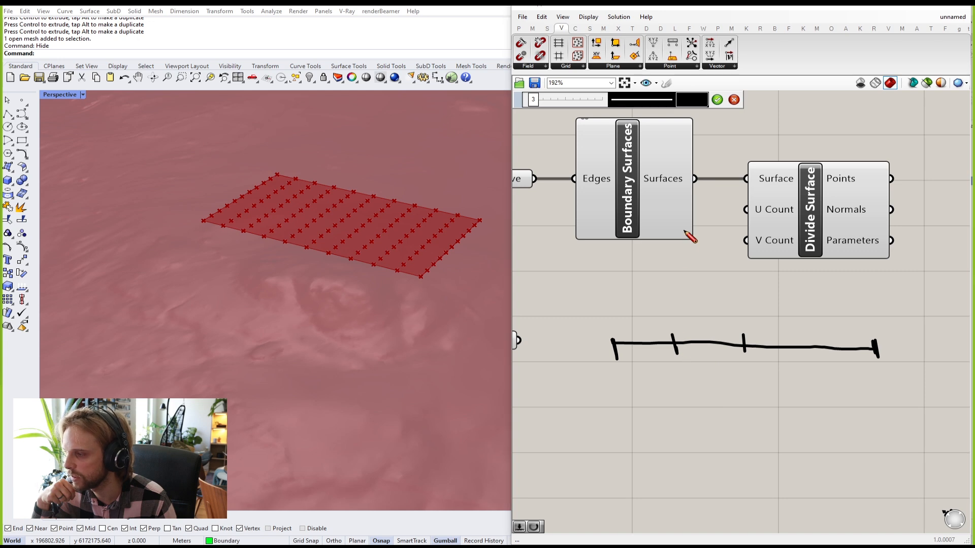
pyautogui.click(716, 99)
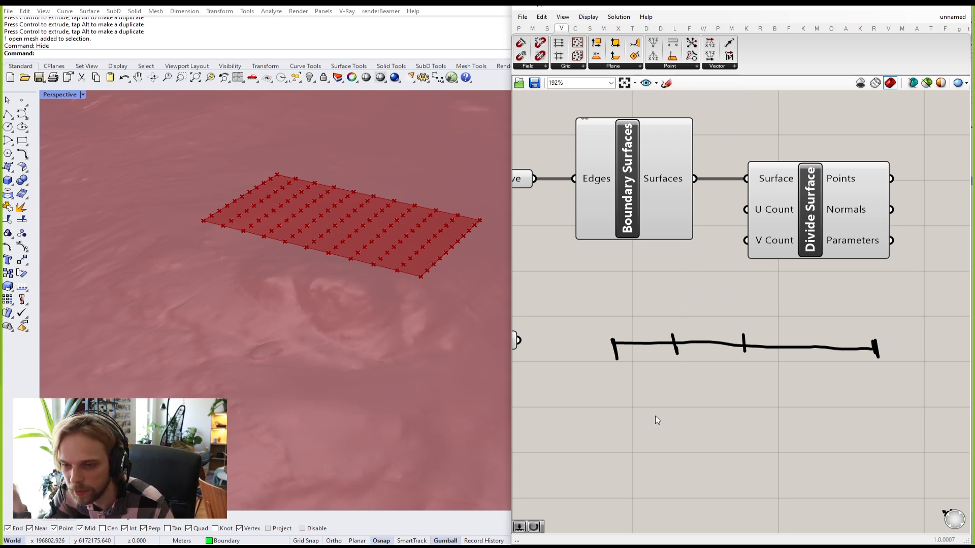
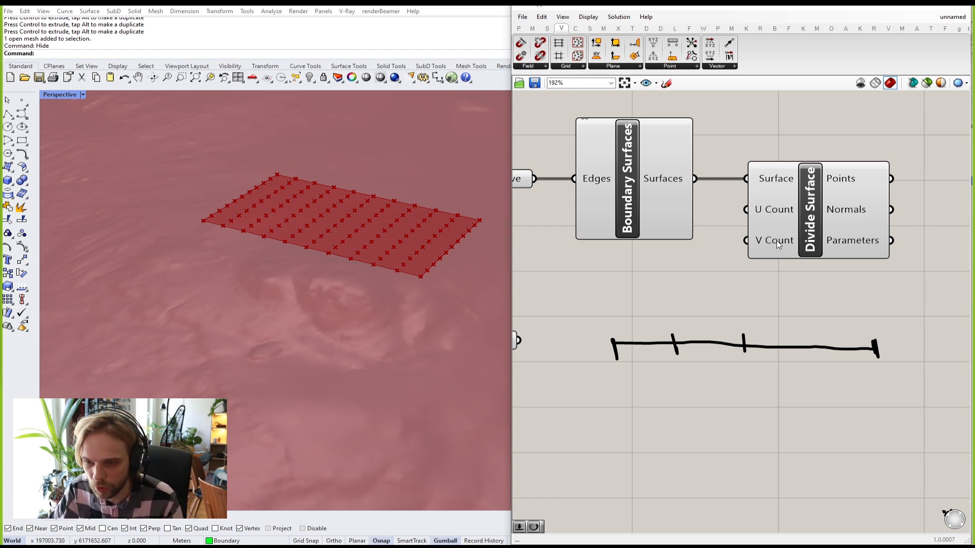
# Step: Delete the hand-drawn three-part line sketch from the Grasshopper canvas
pyautogui.moveTo(879, 385)
pyautogui.mouseDown()
pyautogui.moveTo(653, 313)
pyautogui.moveTo(567, 305)
pyautogui.mouseUp()
pyautogui.press('Delete')
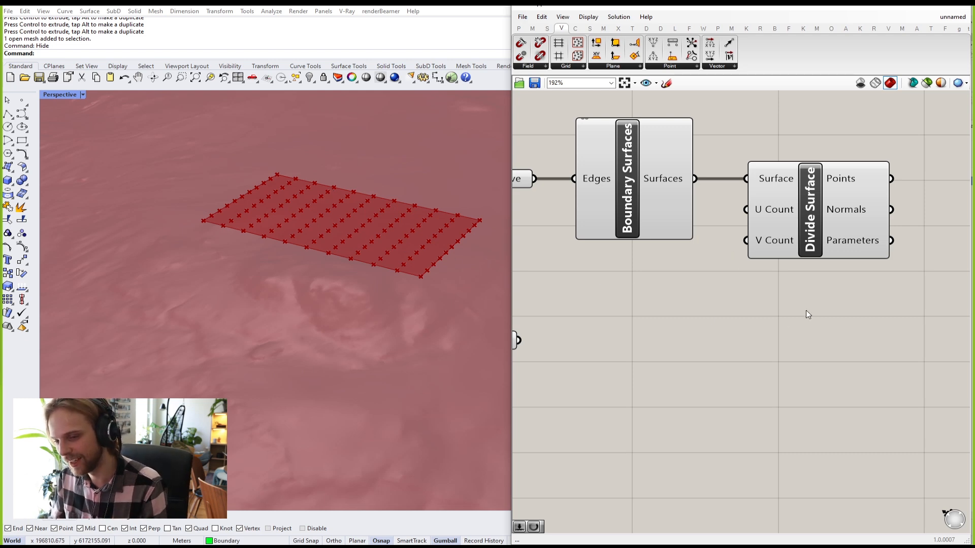
pyautogui.scroll(-3, 783, 322)
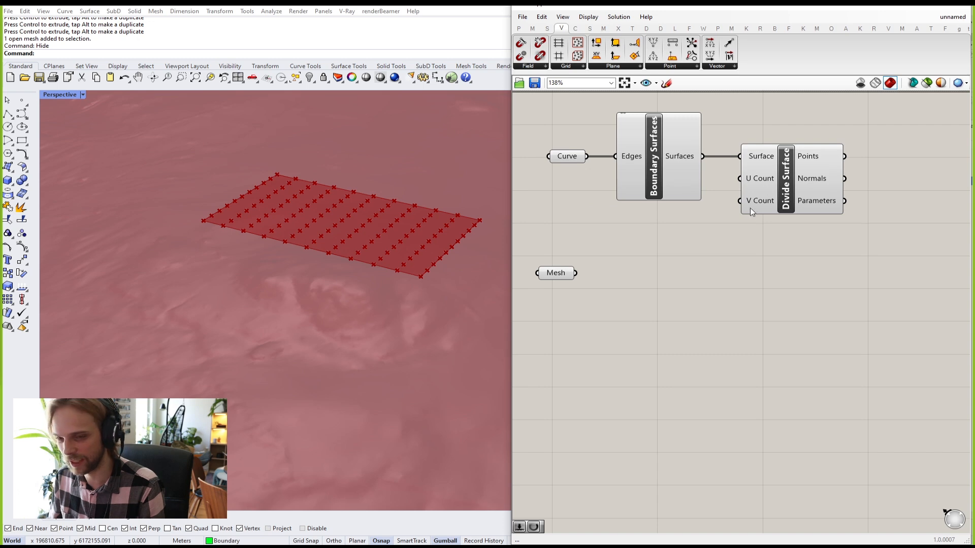
# Step: Add a Number Slider ranging 1 to 50 beside Divide Surface by entering 1..50 in canvas search
pyautogui.scroll(3, 753, 201)
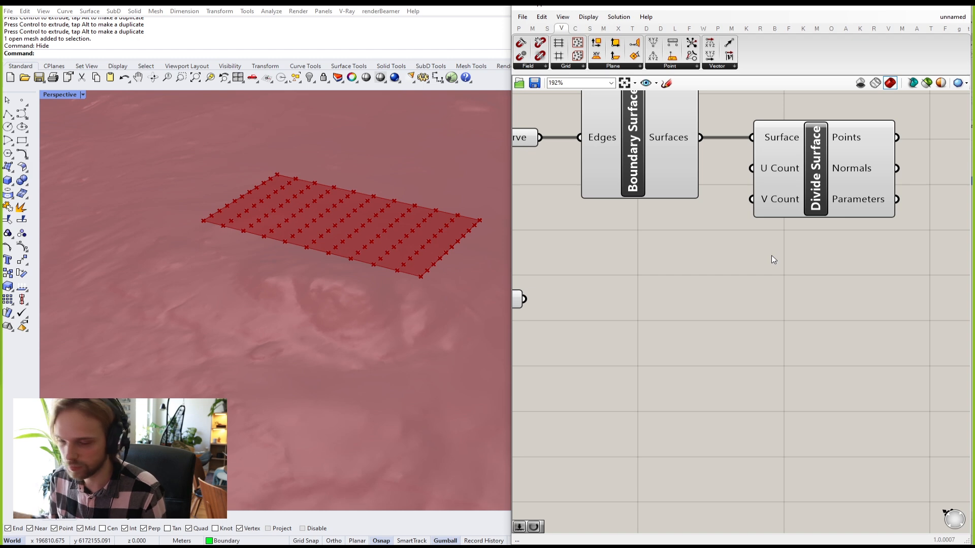
pyautogui.doubleClick(634, 260)
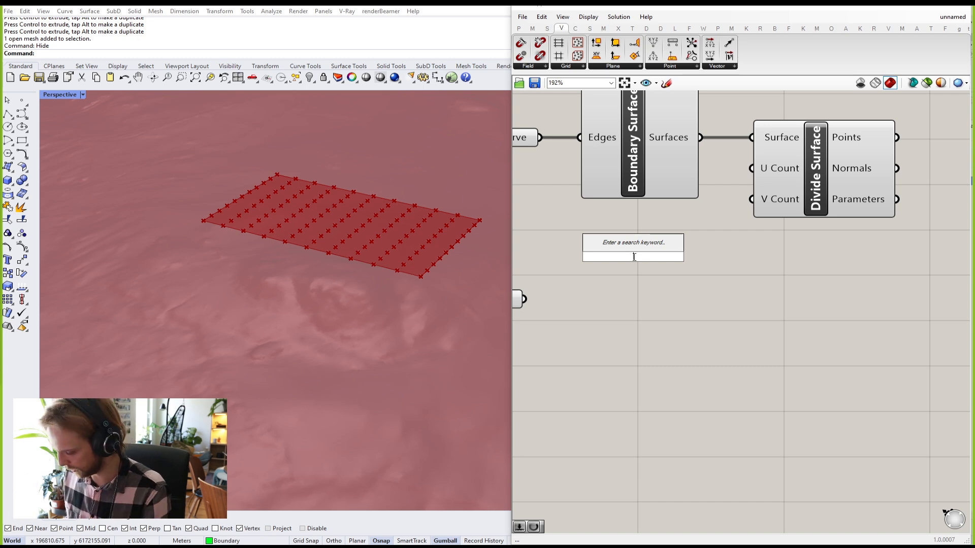
pyautogui.write('1..')
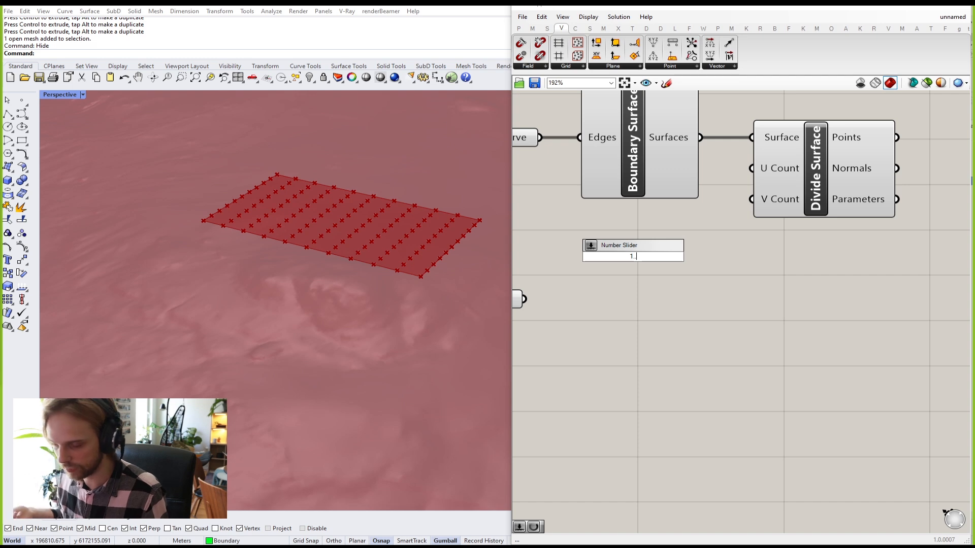
pyautogui.write('1..')
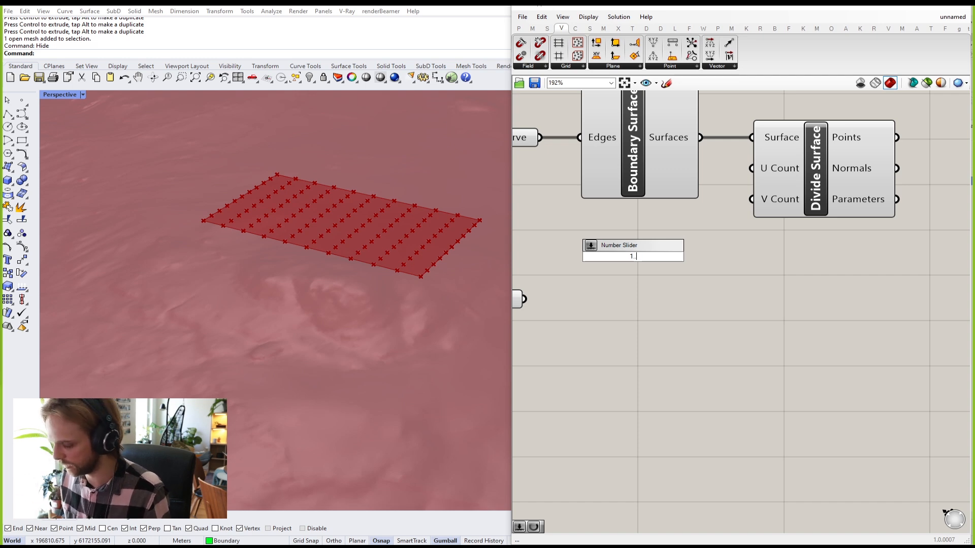
pyautogui.write('50')
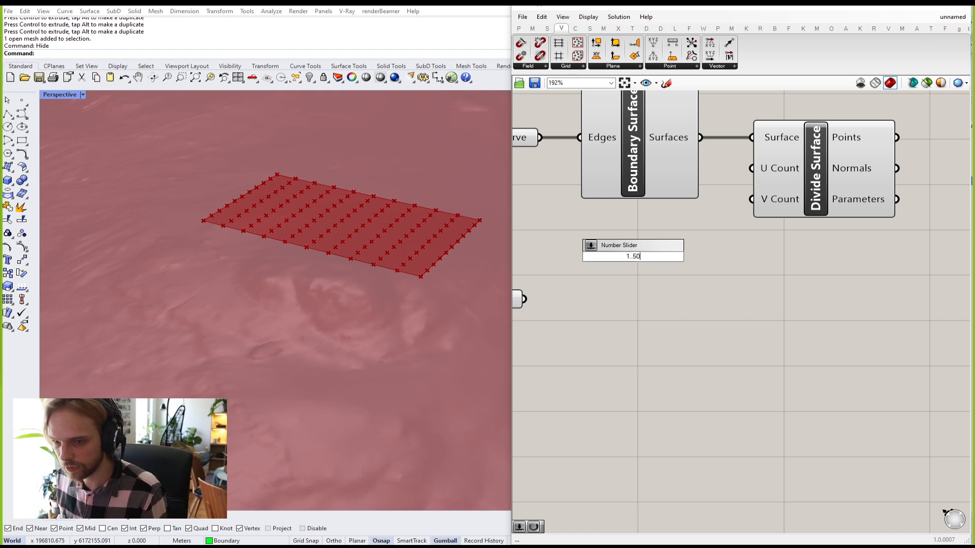
pyautogui.press('Return')
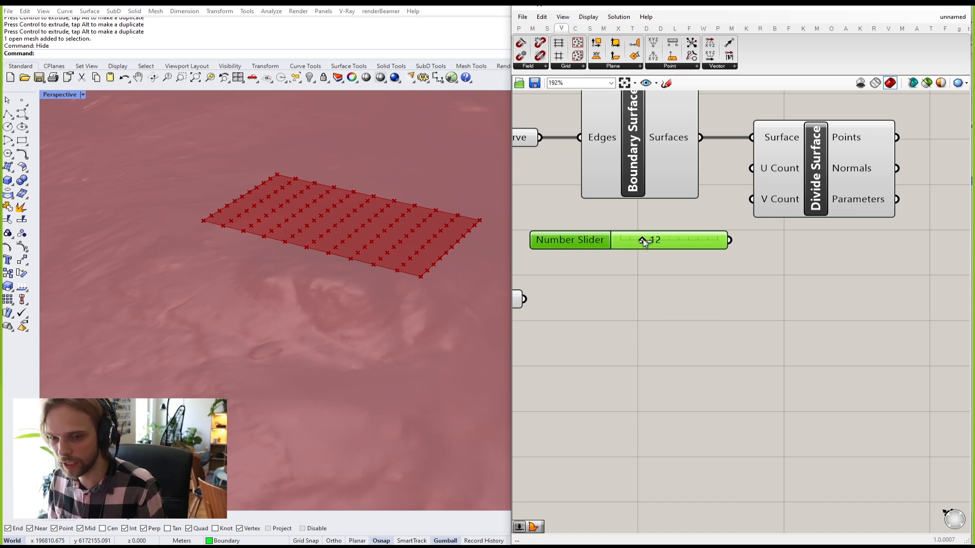
# Step: Test the slider across its range and move the Mesh param further down the canvas
pyautogui.moveTo(735, 253); pyautogui.dragTo(625, 265)
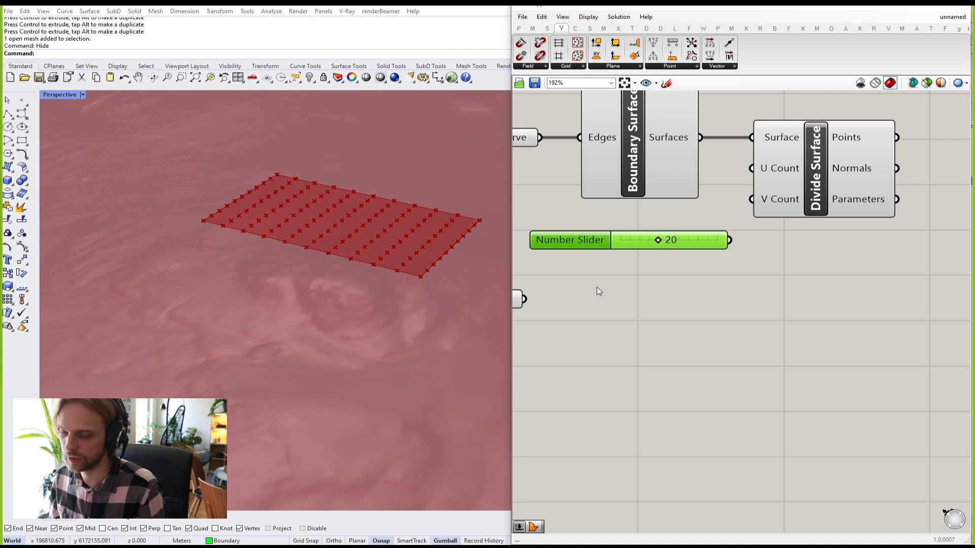
pyautogui.moveTo(634, 284); pyautogui.dragTo(697, 259, button='right')
pyautogui.moveTo(564, 276); pyautogui.dragTo(577, 320)
pyautogui.click(730, 285)
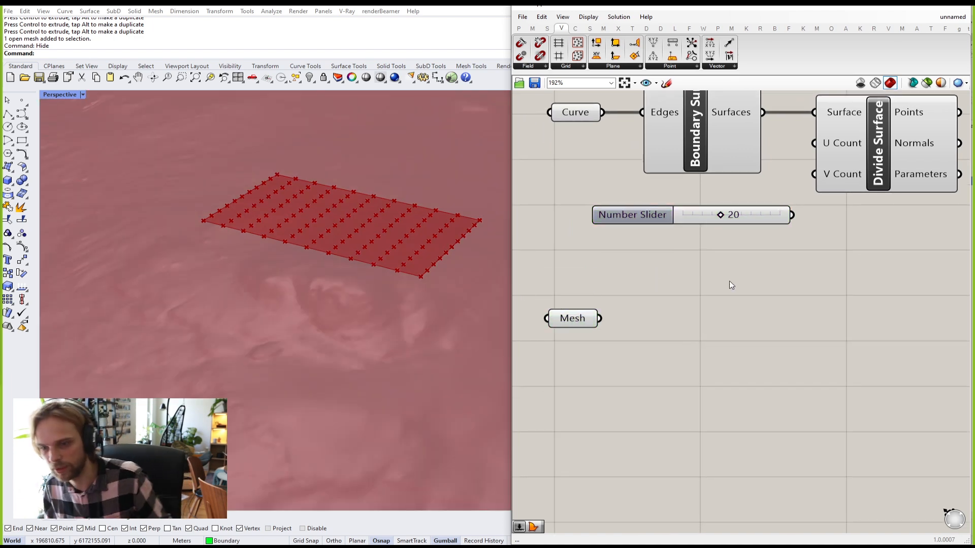
pyautogui.click(785, 218)
pyautogui.scroll(1, 796, 221)
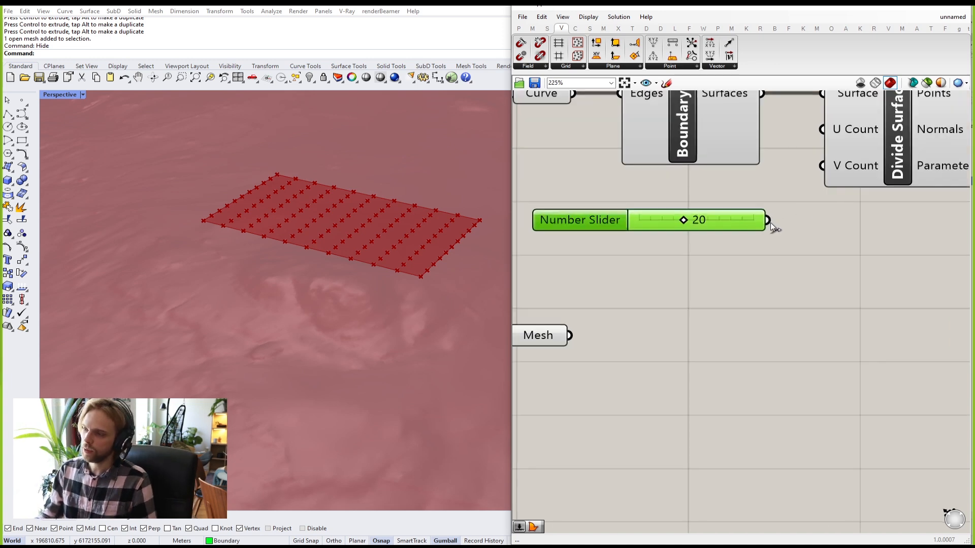
pyautogui.scroll(-1, 773, 229)
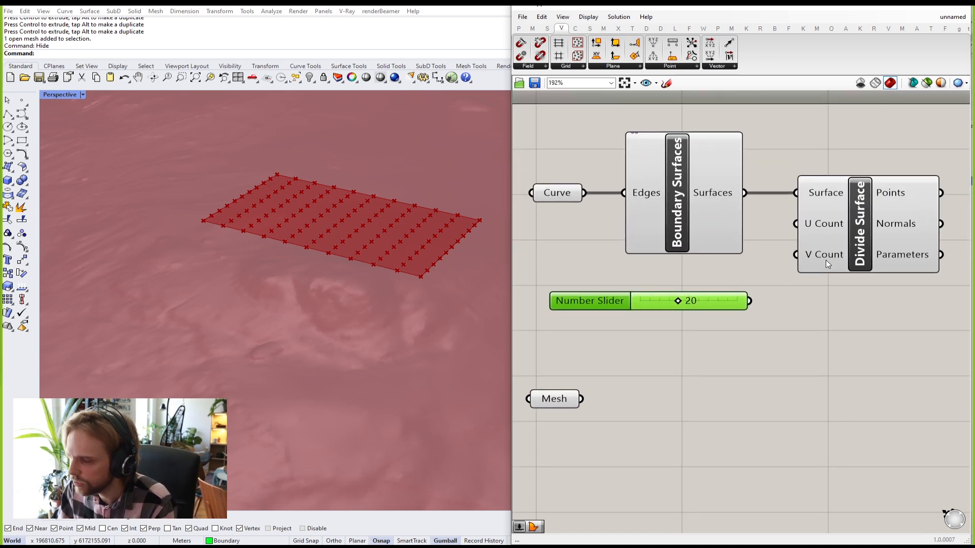
# Step: Wire the slider into both U Count and V Count of Divide Surface
pyautogui.moveTo(750, 301); pyautogui.dragTo(801, 212)
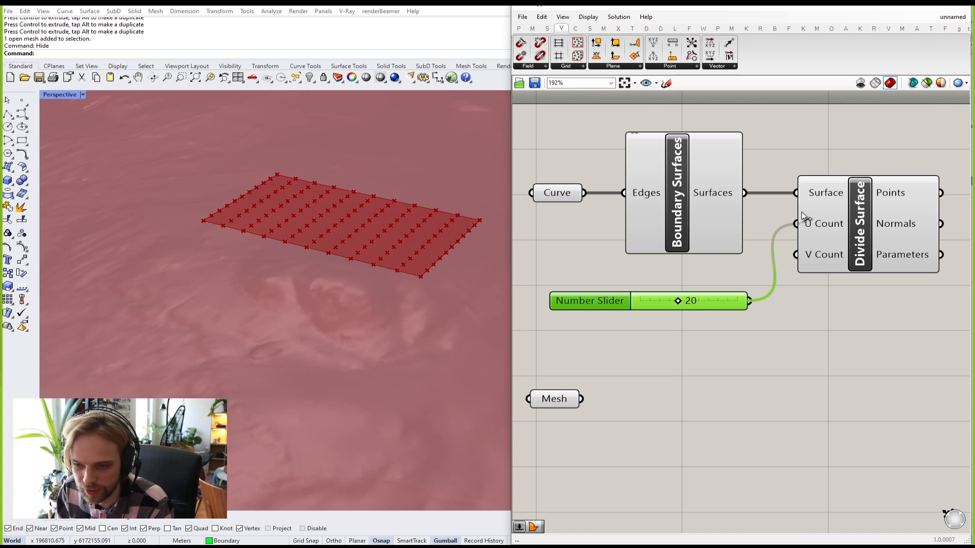
pyautogui.moveTo(801, 211); pyautogui.dragTo(801, 211)
pyautogui.moveTo(708, 301); pyautogui.dragTo(797, 255)
pyautogui.moveTo(711, 286); pyautogui.dragTo(718, 278)
pyautogui.click(738, 311)
# Step: Raise the slider to 50 for a dense 50-by-50 point grid
pyautogui.moveTo(384, 242); pyautogui.dragTo(385, 270, button='right')
pyautogui.scroll(3, 397, 267)
pyautogui.moveTo(674, 271); pyautogui.dragTo(748, 293)
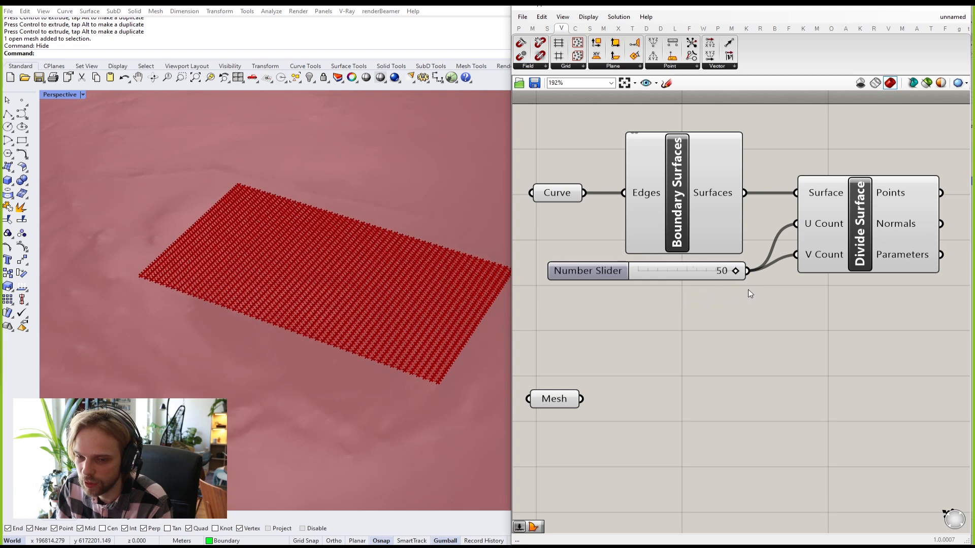
pyautogui.scroll(-4, 365, 299)
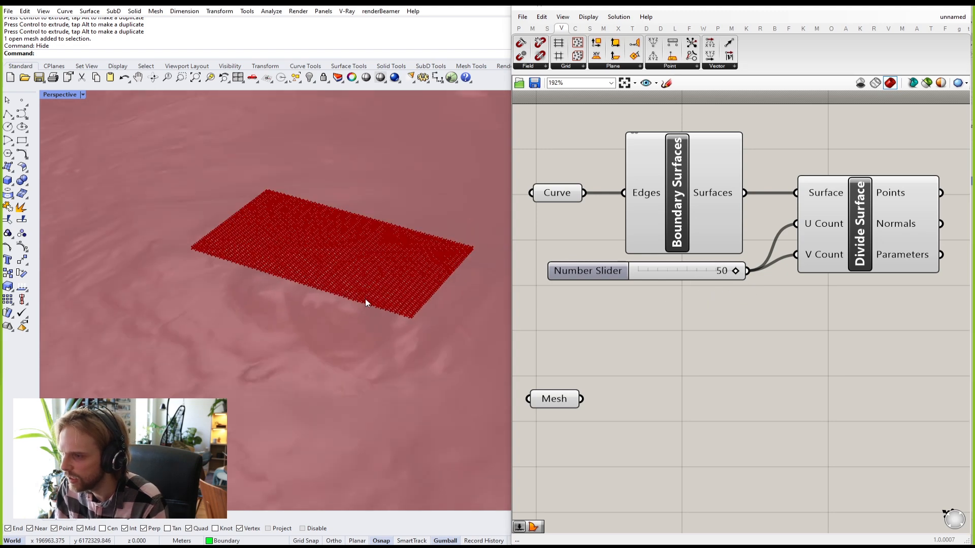
# Step: Drop the divisions to 1 to compare, then return the slider to 50
pyautogui.moveTo(366, 299); pyautogui.dragTo(364, 314, button='right')
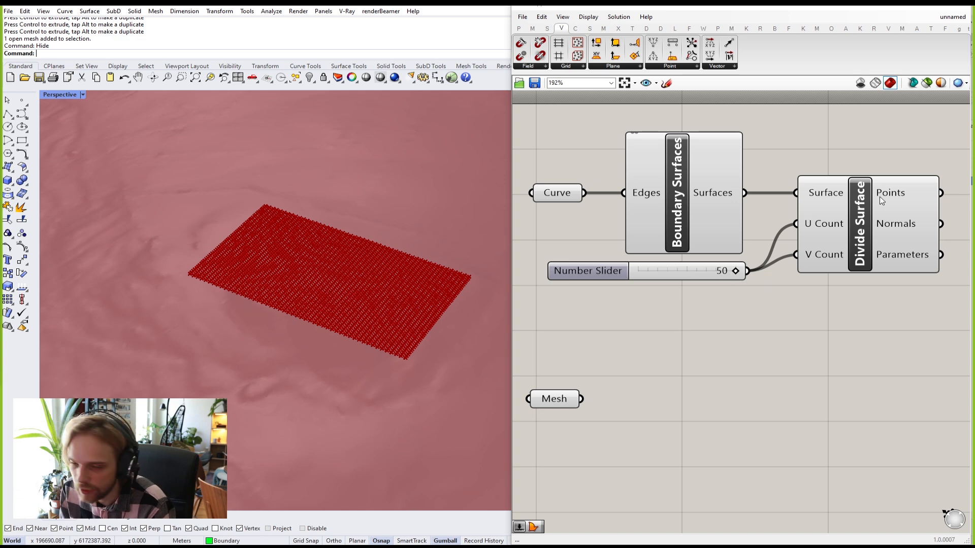
pyautogui.moveTo(736, 272); pyautogui.dragTo(684, 276)
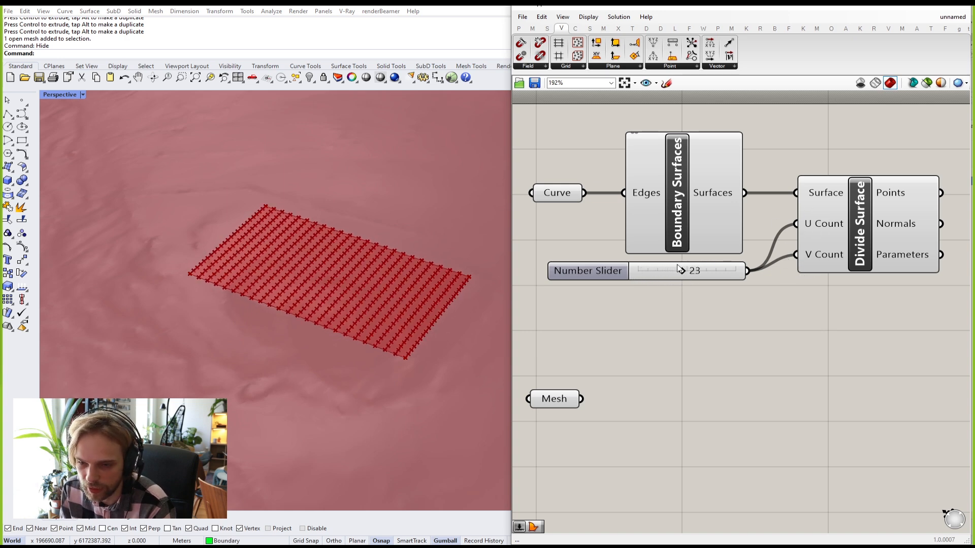
pyautogui.moveTo(681, 272); pyautogui.dragTo(747, 274)
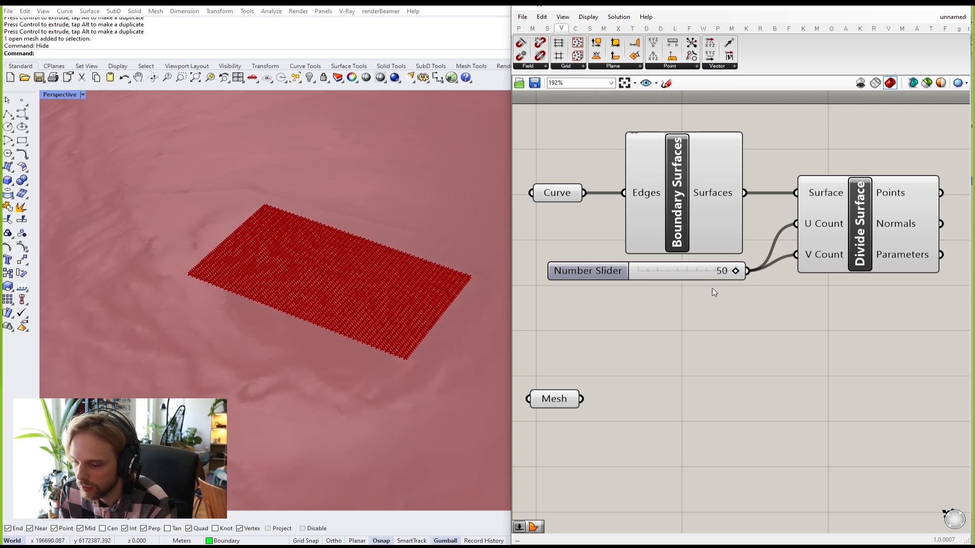
pyautogui.click(709, 271)
pyautogui.click(748, 300)
pyautogui.scroll(-2, 773, 299)
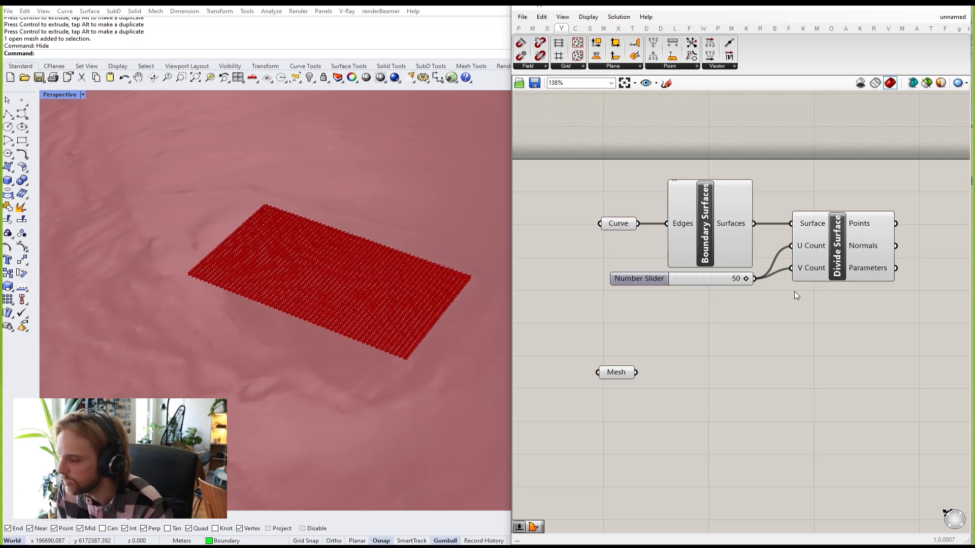
# Step: Inspect Divide Surface's Points output, showing 2601 points with 51 per branch
pyautogui.moveTo(811, 264); pyautogui.dragTo(729, 305, button='right')
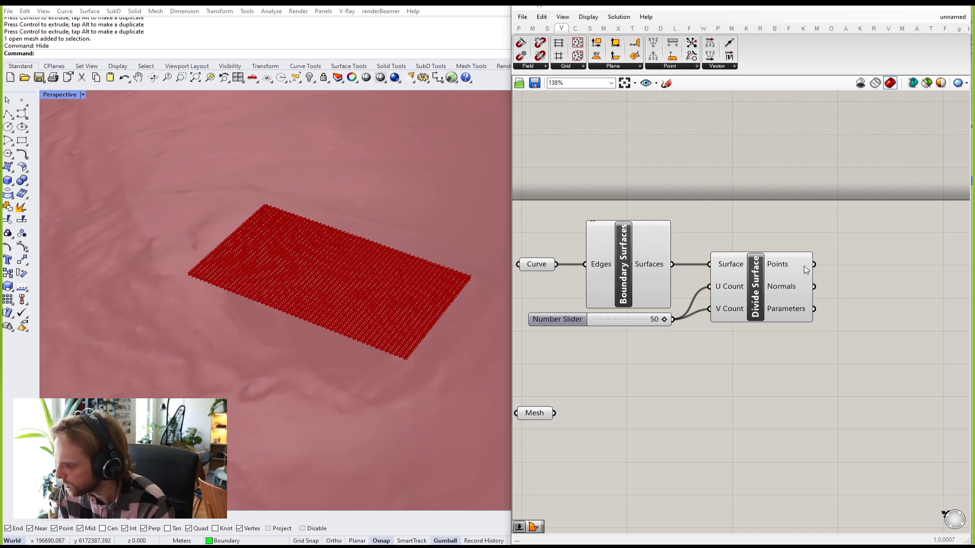
pyautogui.moveTo(784, 263)
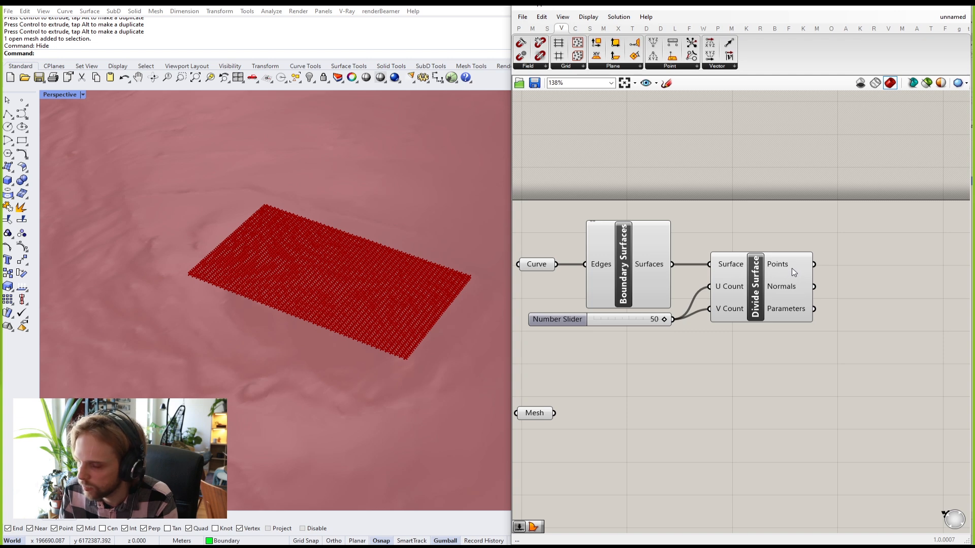
pyautogui.moveTo(233, 344); pyautogui.dragTo(295, 288, button='right')
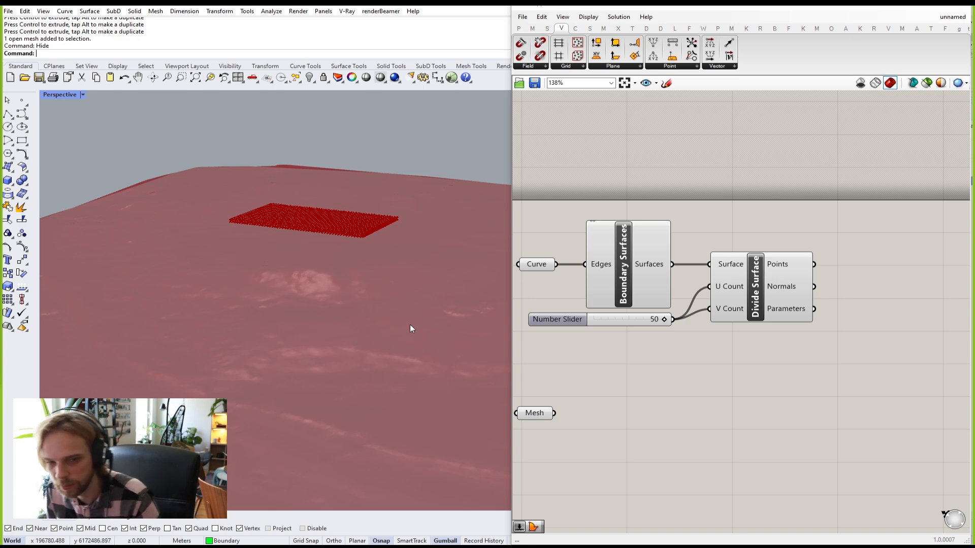
pyautogui.scroll(3, 732, 299)
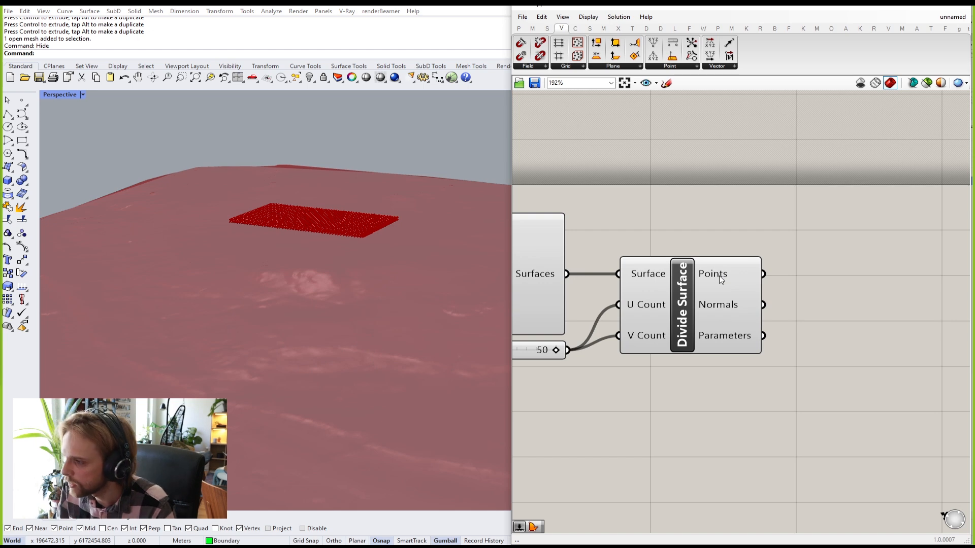
pyautogui.moveTo(721, 278)
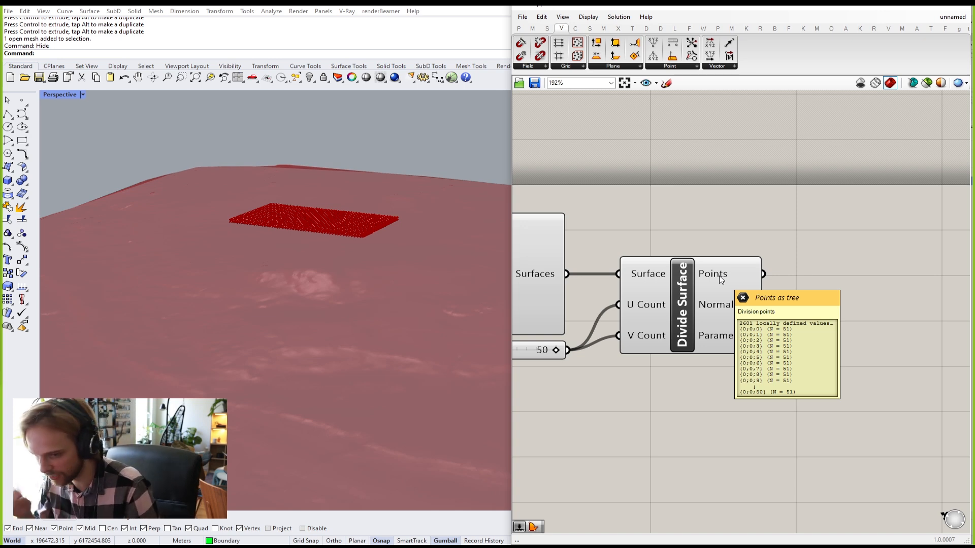
# Step: Drag the Mesh param down below the Divide Surface component
pyautogui.scroll(-4, 655, 303)
pyautogui.scroll(3, 678, 300)
pyautogui.moveTo(678, 300); pyautogui.dragTo(619, 348, button='right')
pyautogui.moveTo(611, 342); pyautogui.dragTo(817, 301)
pyautogui.moveTo(853, 298); pyautogui.dragTo(661, 326, button='right')
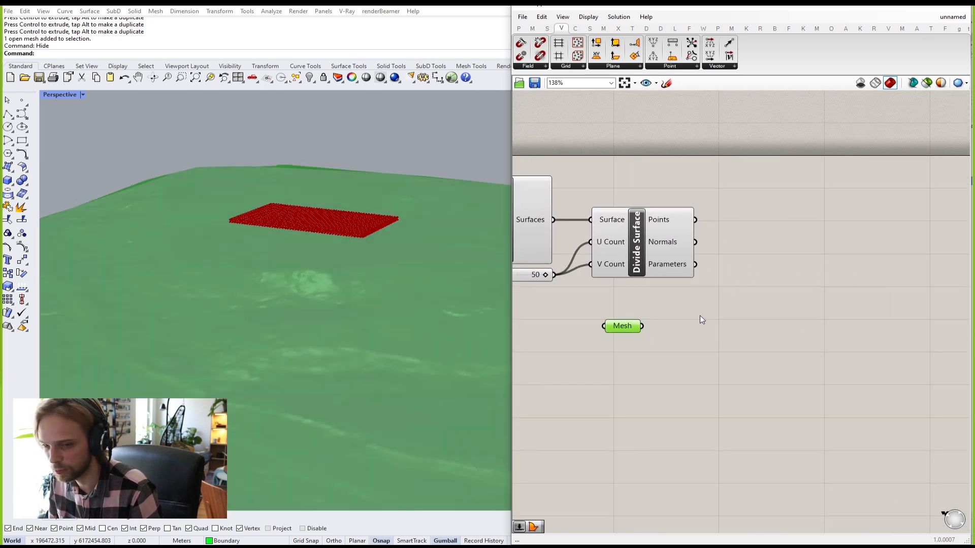
pyautogui.click(760, 284)
pyautogui.moveTo(760, 284); pyautogui.dragTo(741, 322, button='right')
pyautogui.scroll(2, 611, 363)
pyautogui.moveTo(611, 365); pyautogui.dragTo(611, 397)
pyautogui.moveTo(665, 362); pyautogui.dragTo(782, 289, button='right')
pyautogui.scroll(-2, 781, 289)
# Step: Fine-tune the Mesh param's placement beneath Divide Surface and leave it deselected
pyautogui.click(755, 324)
pyautogui.moveTo(727, 315); pyautogui.dragTo(773, 300)
pyautogui.moveTo(773, 300); pyautogui.dragTo(710, 356, button='right')
pyautogui.scroll(3, 735, 245)
pyautogui.moveTo(687, 394); pyautogui.dragTo(697, 410)
pyautogui.click(769, 352)
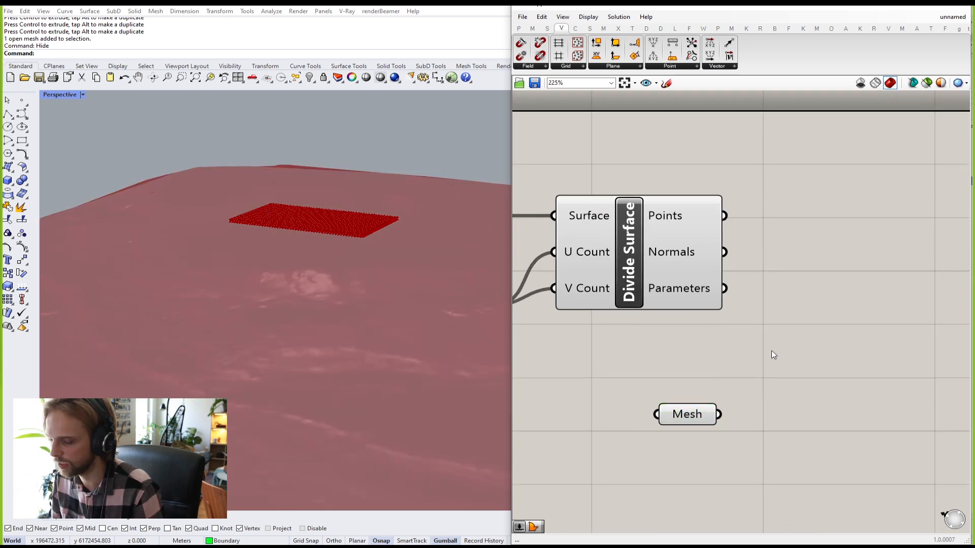
pyautogui.moveTo(712, 397); pyautogui.dragTo(660, 366)
pyautogui.moveTo(724, 416); pyautogui.dragTo(656, 356)
pyautogui.moveTo(741, 433); pyautogui.dragTo(641, 364)
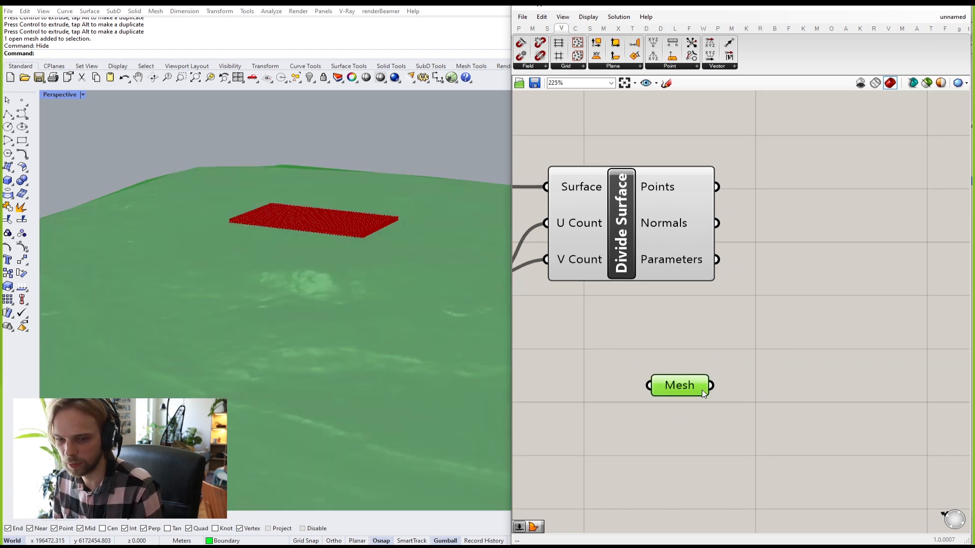
pyautogui.click(696, 430)
pyautogui.moveTo(822, 262); pyautogui.dragTo(785, 255, button='right')
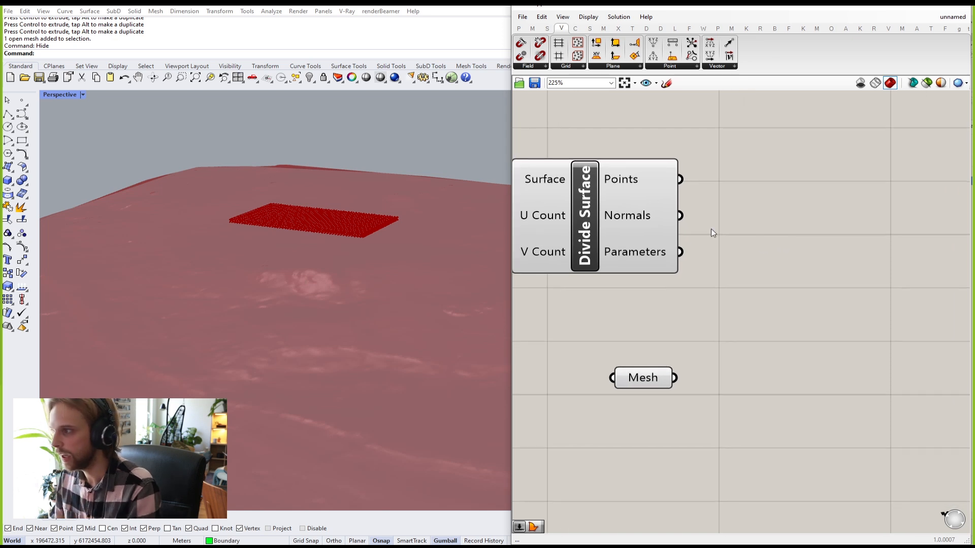
pyautogui.moveTo(634, 188)
pyautogui.click(651, 375)
pyautogui.click(787, 312)
pyautogui.moveTo(848, 271); pyautogui.dragTo(809, 266, button='right')
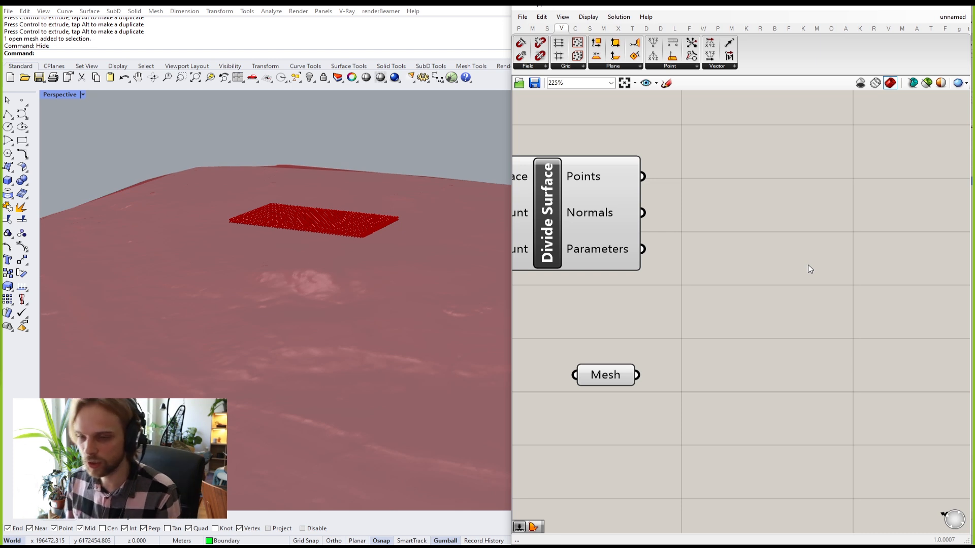
# Step: Search the component library for 'project' to find Project Point
pyautogui.doubleClick(808, 263)
pyautogui.write('project')
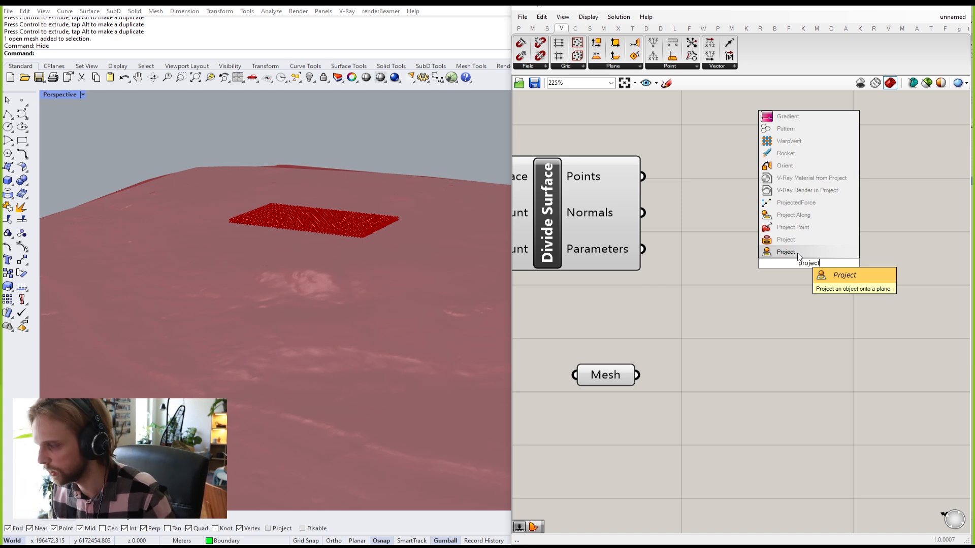
# Step: Add Project Point and wire Divide Surface's Points into its Point input
pyautogui.click(784, 229)
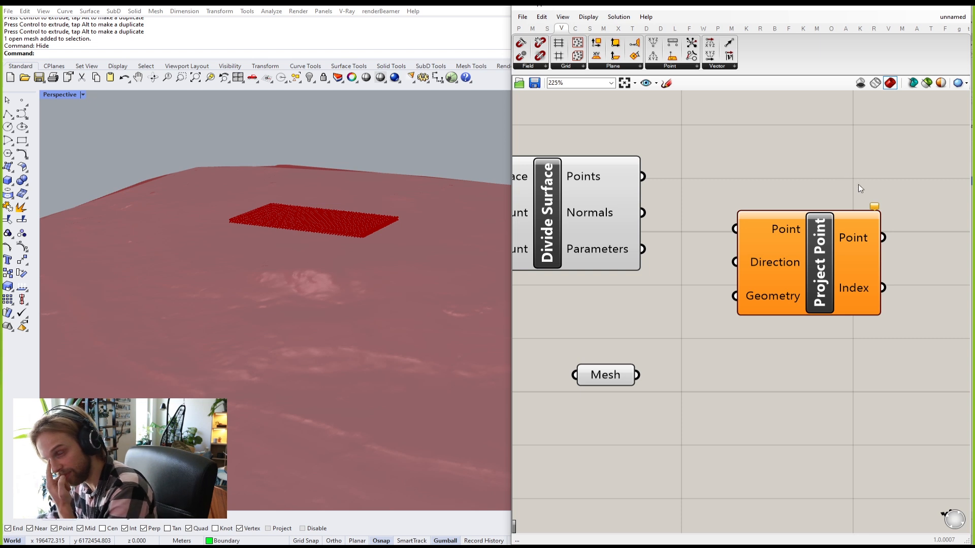
pyautogui.moveTo(814, 289); pyautogui.dragTo(822, 311)
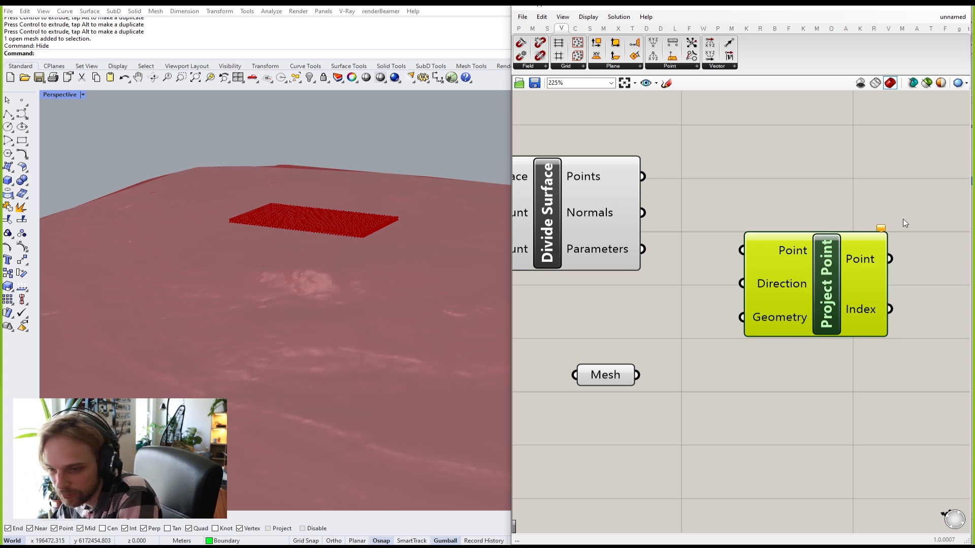
pyautogui.moveTo(687, 209); pyautogui.dragTo(753, 240, button='right')
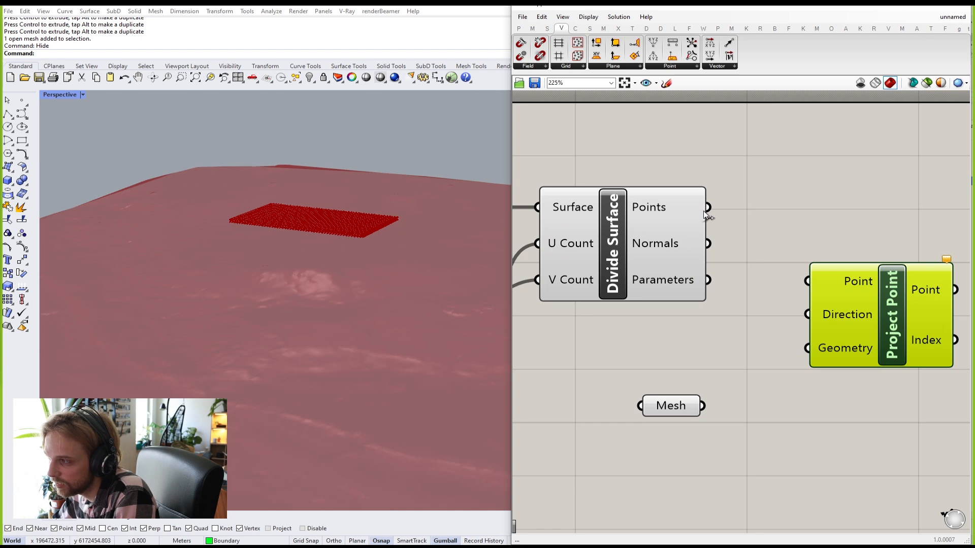
pyautogui.moveTo(708, 207); pyautogui.dragTo(808, 281)
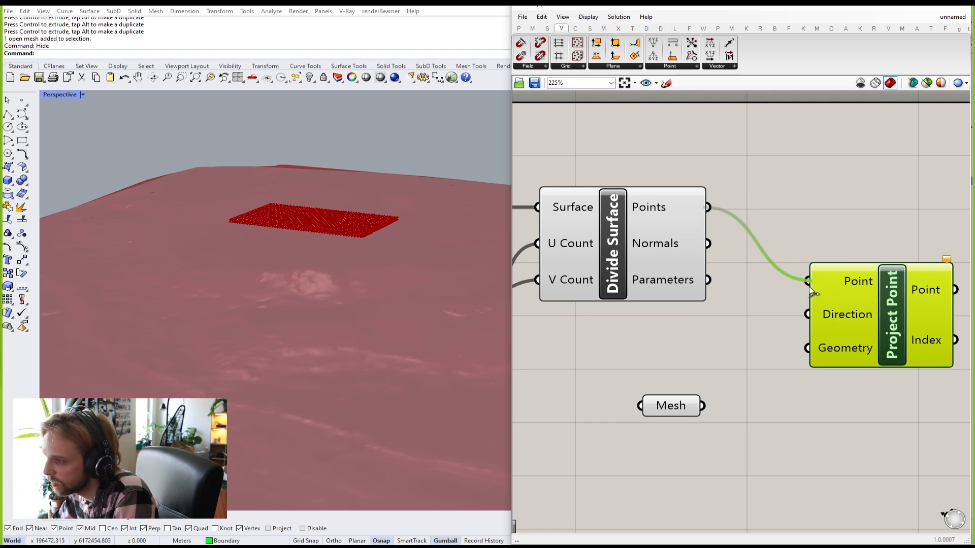
pyautogui.moveTo(900, 373); pyautogui.dragTo(831, 369, button='right')
pyautogui.moveTo(811, 342); pyautogui.dragTo(864, 275)
pyautogui.scroll(-3, 796, 279)
pyautogui.scroll(2, 760, 268)
pyautogui.click(752, 227)
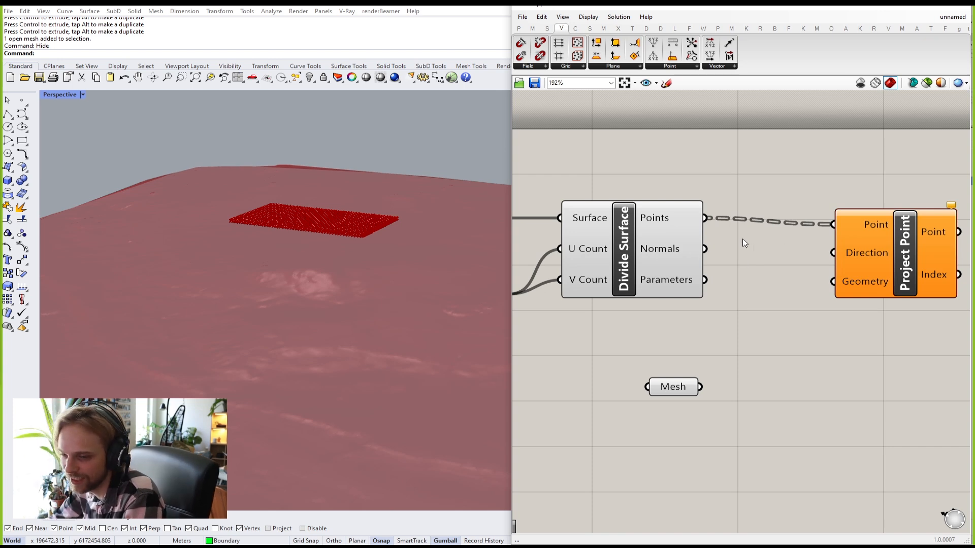
# Step: Tidy the layout, placing the Mesh parameter level with Project Point
pyautogui.moveTo(886, 243); pyautogui.dragTo(878, 306)
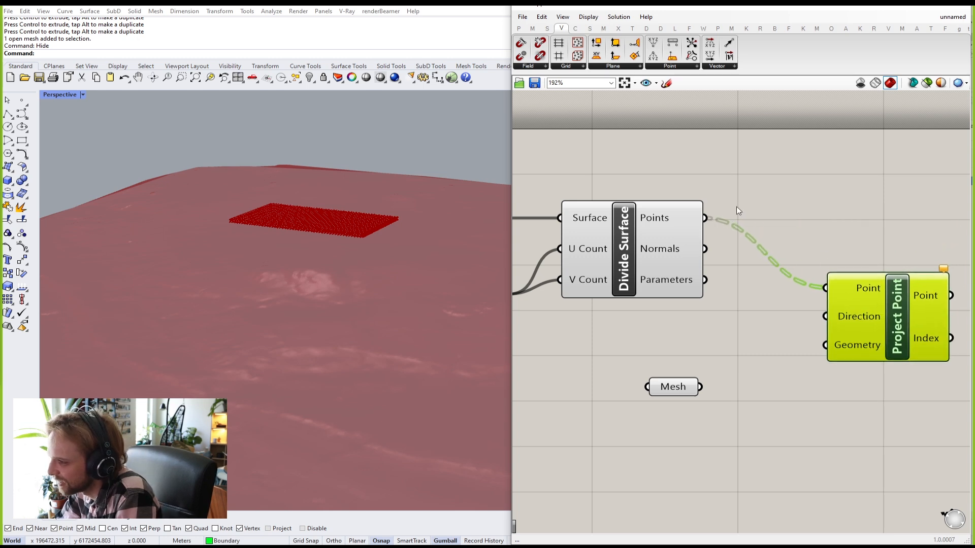
pyautogui.click(845, 247)
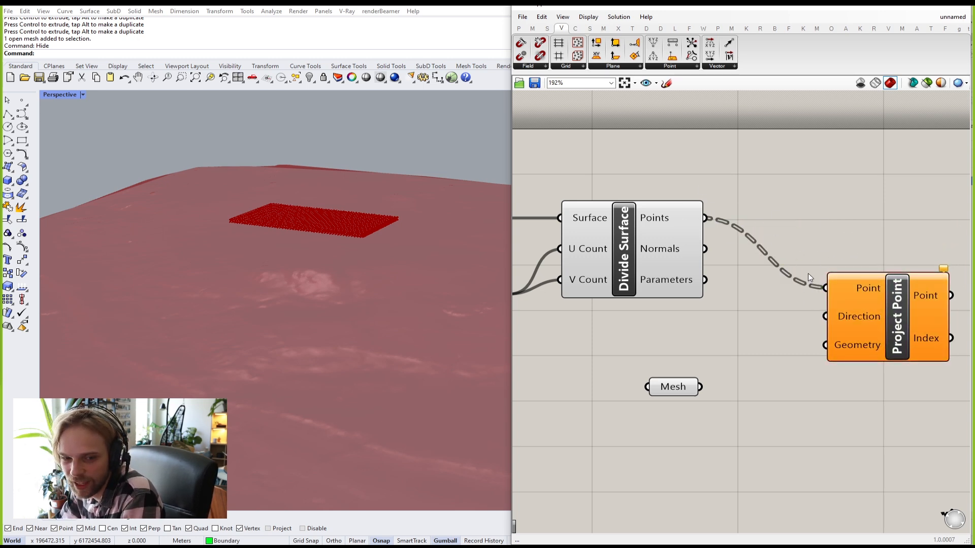
pyautogui.moveTo(879, 325); pyautogui.dragTo(871, 343)
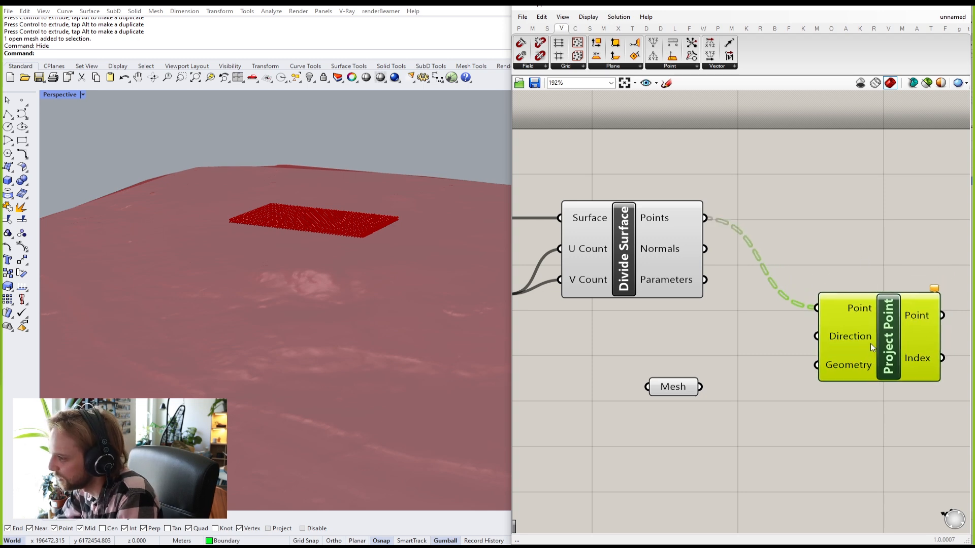
pyautogui.click(782, 366)
pyautogui.click(678, 379)
pyautogui.moveTo(678, 378); pyautogui.dragTo(683, 341)
pyautogui.click(887, 179)
pyautogui.moveTo(850, 196); pyautogui.dragTo(808, 196, button='right')
pyautogui.moveTo(829, 318); pyautogui.dragTo(799, 279)
pyautogui.click(688, 224)
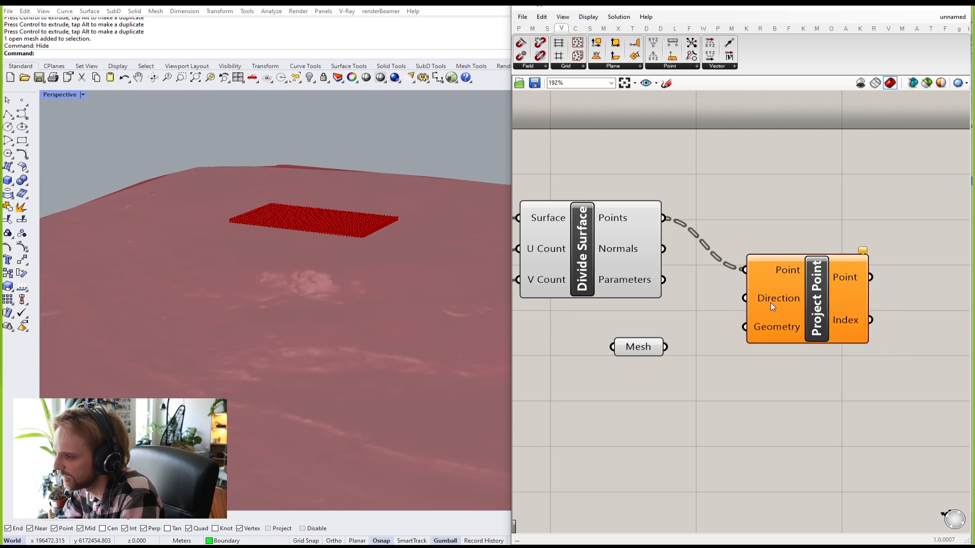
# Step: Check Project Point's default Direction {0,0,-1}, then shift it and the Mesh param right together
pyautogui.moveTo(770, 304)
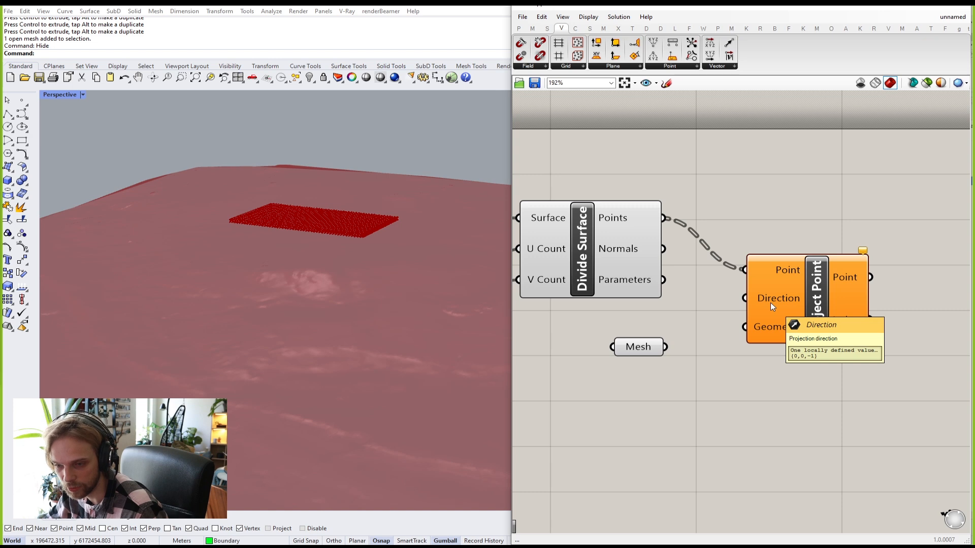
pyautogui.moveTo(801, 383); pyautogui.dragTo(593, 319)
pyautogui.moveTo(794, 332); pyautogui.dragTo(846, 352)
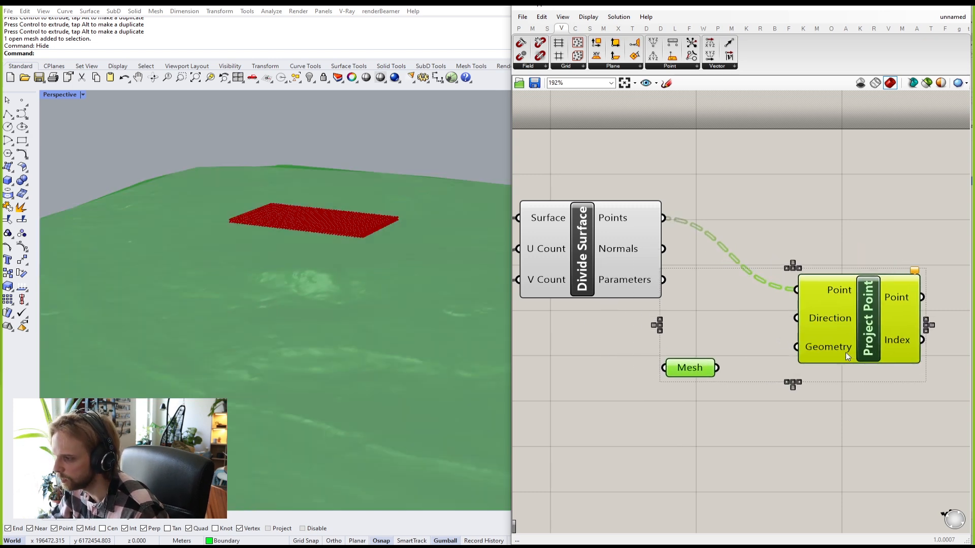
pyautogui.click(717, 339)
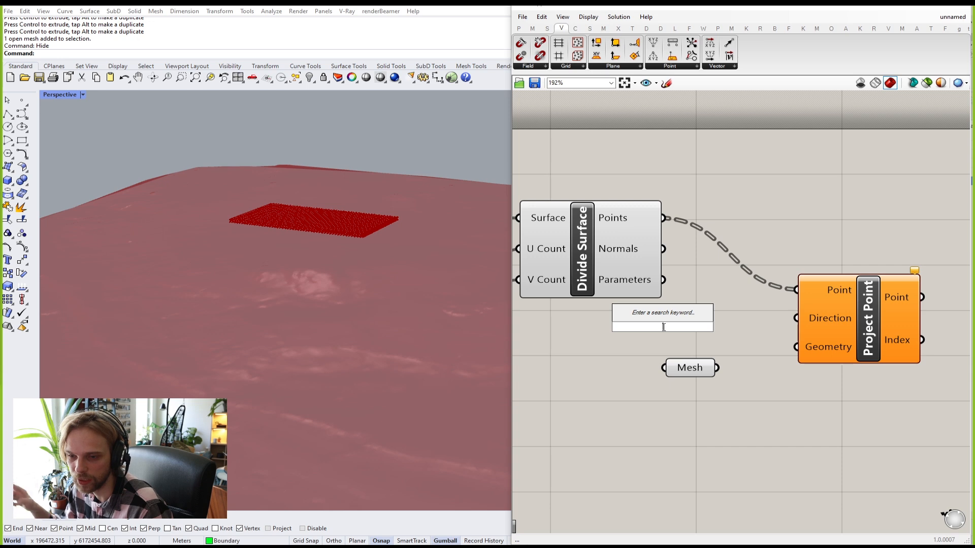
pyautogui.write('z')
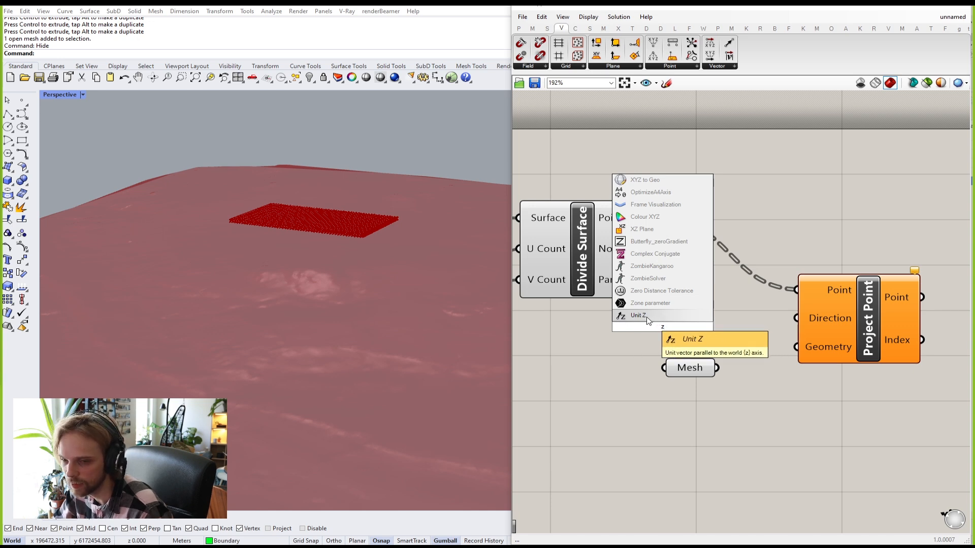
pyautogui.click(647, 318)
pyautogui.scroll(2, 618, 331)
pyautogui.moveTo(638, 328); pyautogui.dragTo(636, 333)
pyautogui.press('Delete')
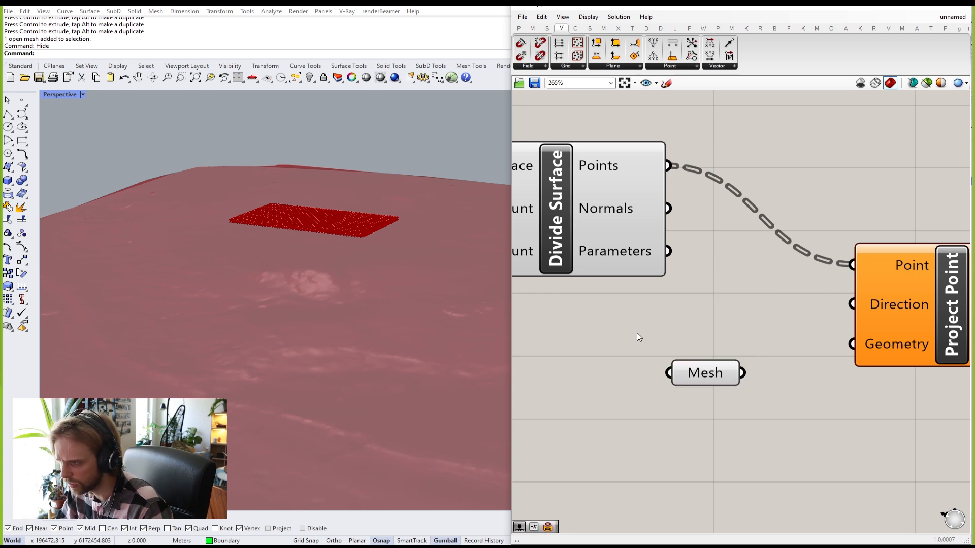
pyautogui.doubleClick(659, 329)
pyautogui.write('y')
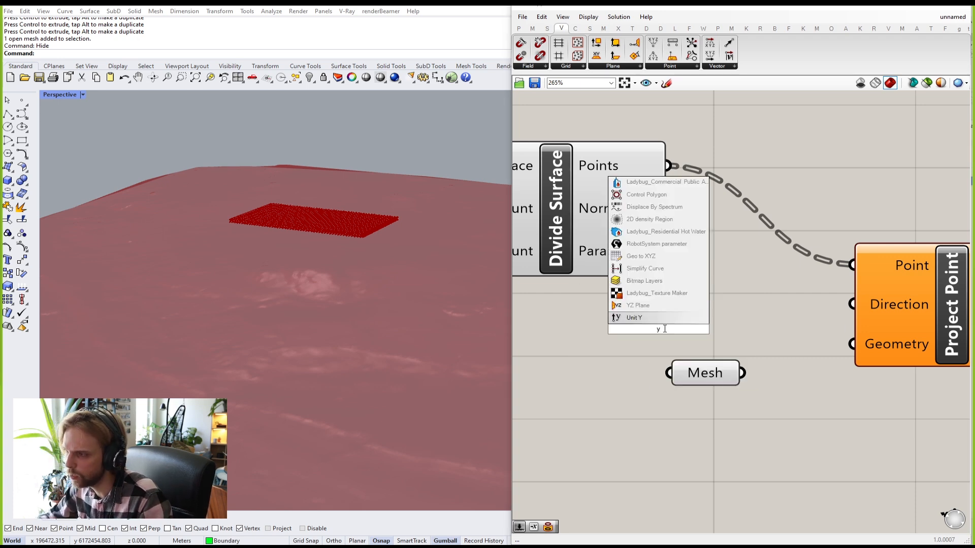
pyautogui.click(645, 318)
pyautogui.press('Delete')
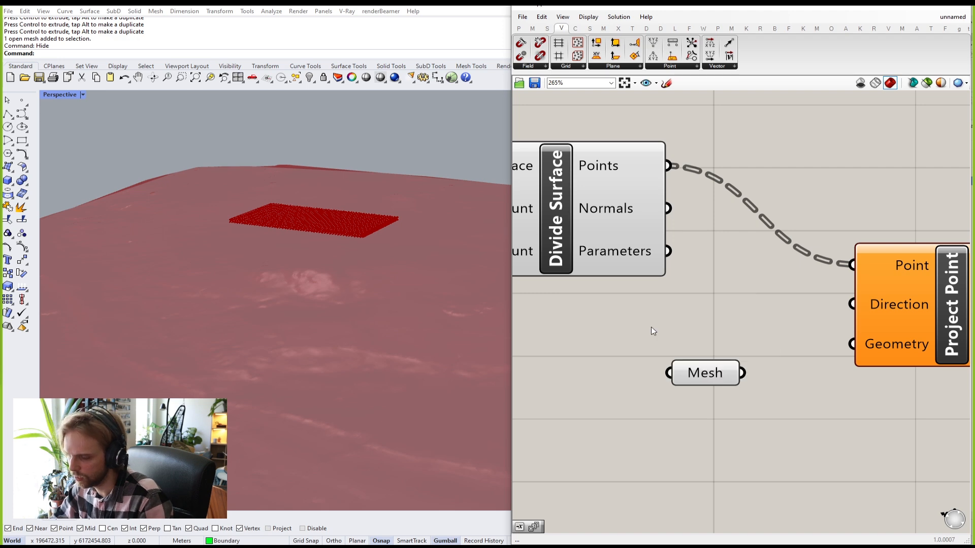
pyautogui.doubleClick(653, 331)
pyautogui.write('x')
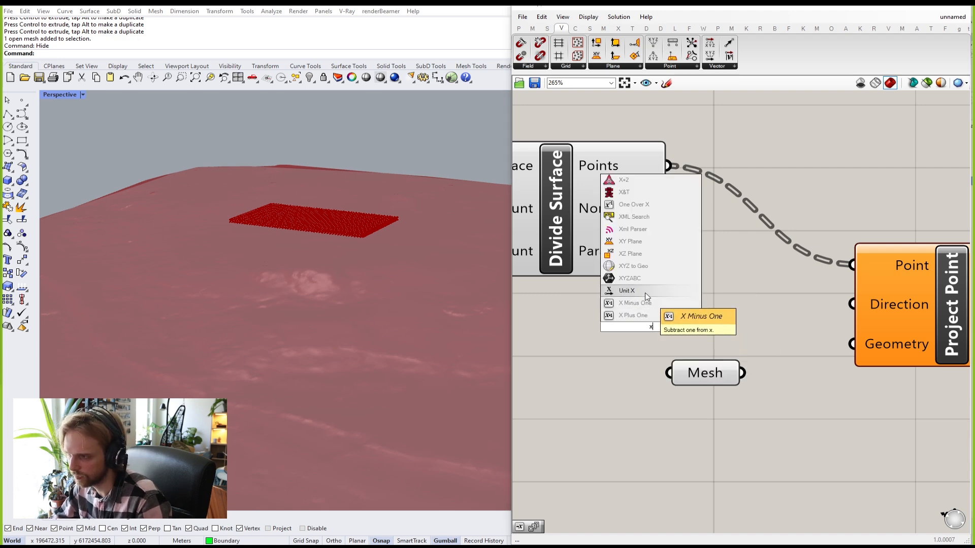
pyautogui.click(652, 318)
pyautogui.moveTo(646, 338)
pyautogui.mouseDown()
pyautogui.moveTo(645, 310)
pyautogui.moveTo(652, 325)
pyautogui.mouseUp()
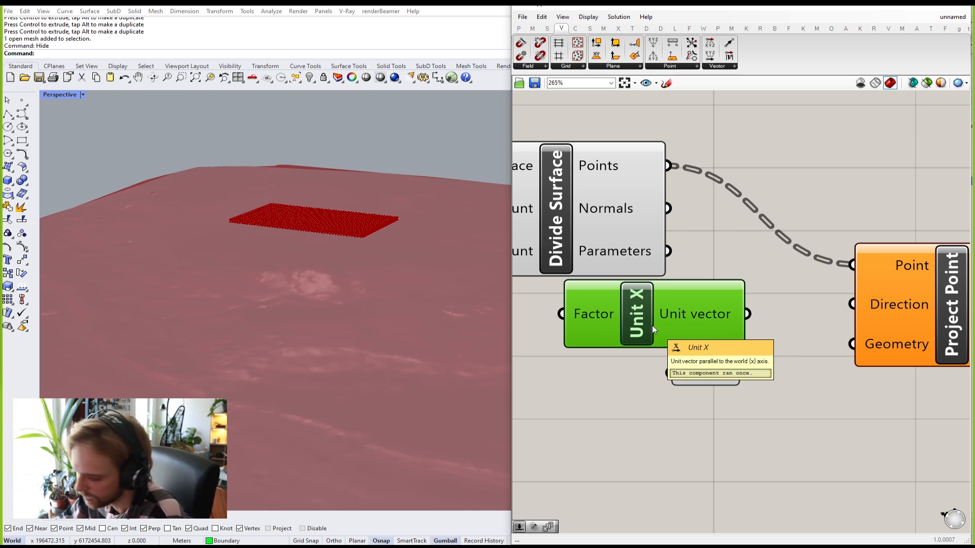
pyautogui.press('Delete')
pyautogui.moveTo(903, 304); pyautogui.dragTo(757, 328, button='right')
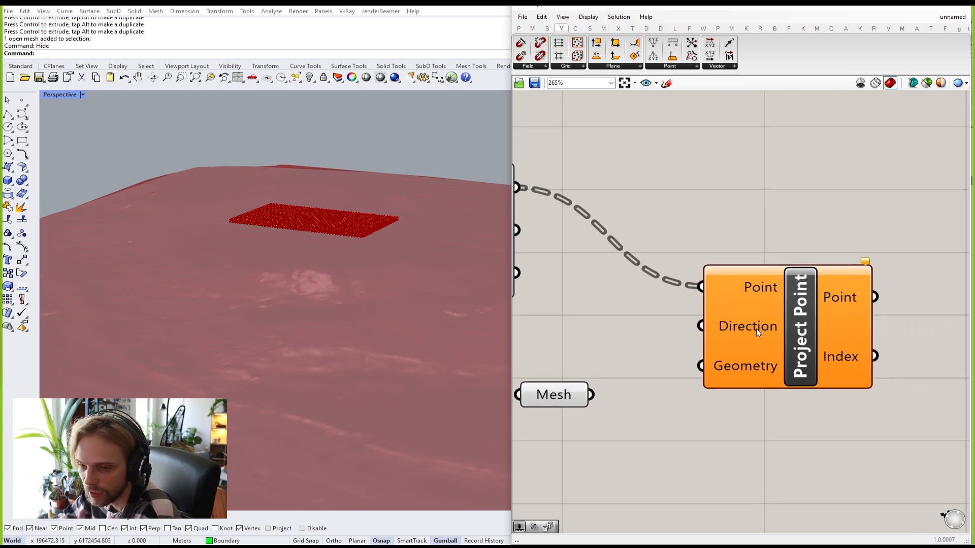
pyautogui.scroll(-2, 752, 331)
pyautogui.moveTo(752, 330); pyautogui.dragTo(734, 324)
pyautogui.click(714, 214)
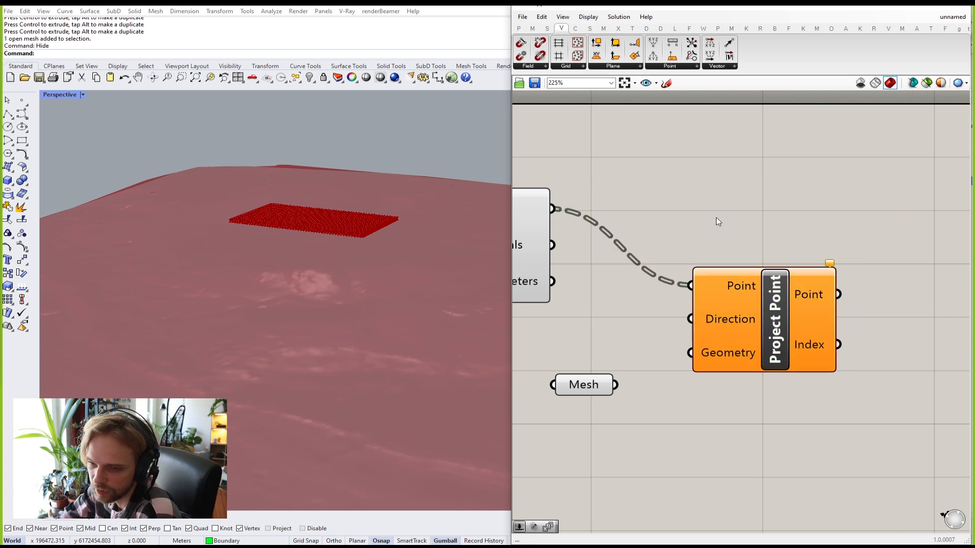
pyautogui.moveTo(687, 309); pyautogui.dragTo(725, 289, button='right')
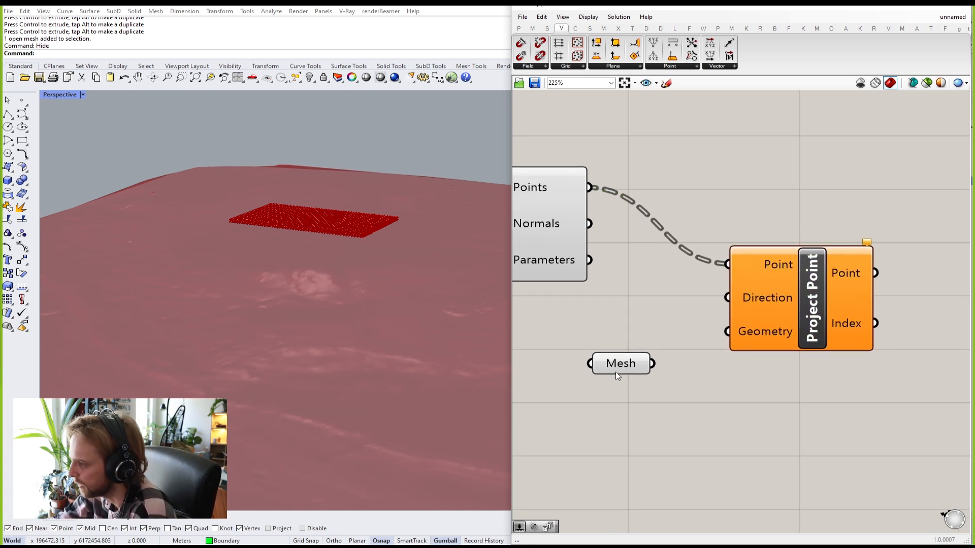
# Step: Connect the terrain Mesh parameter to Project Point's Geometry input
pyautogui.click(620, 345)
pyautogui.moveTo(620, 350); pyautogui.dragTo(619, 348)
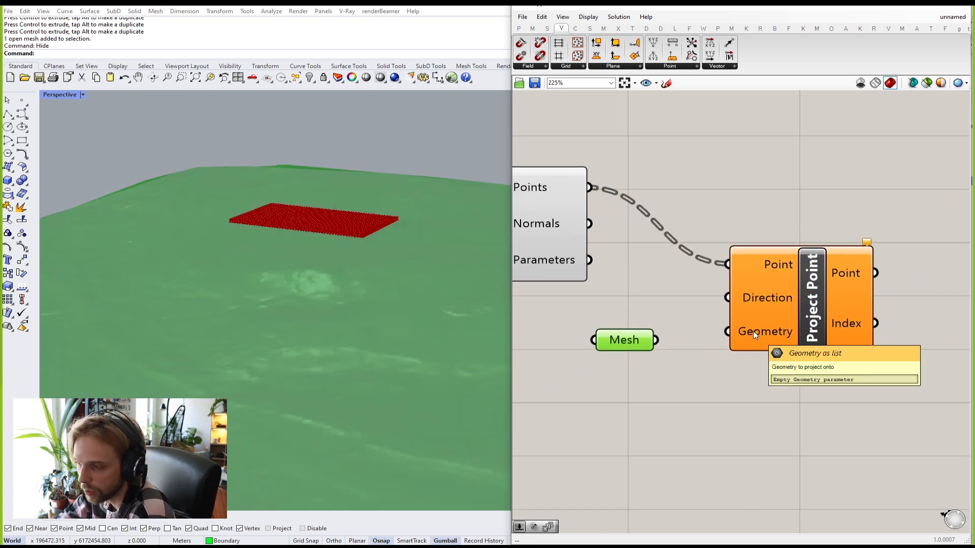
pyautogui.click(683, 330)
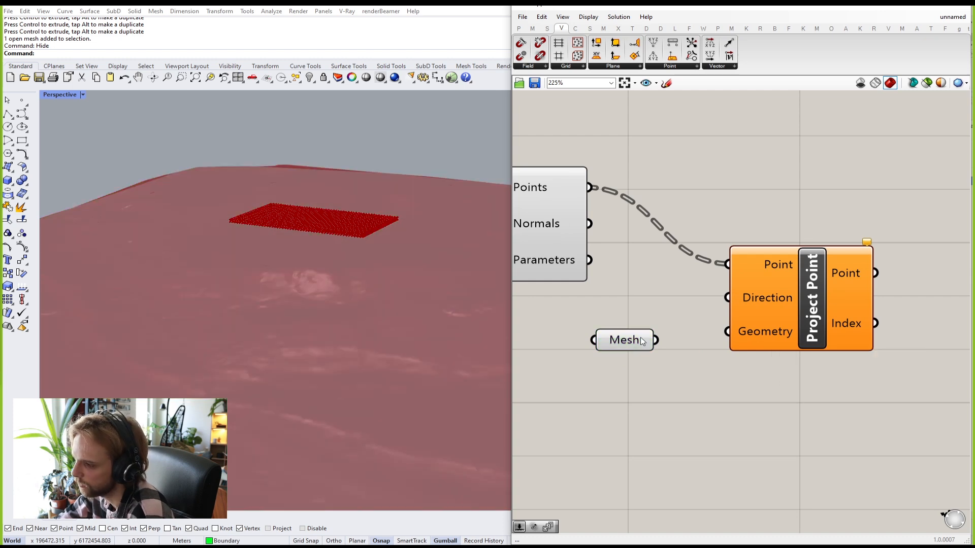
pyautogui.moveTo(648, 343); pyautogui.dragTo(726, 331)
pyautogui.moveTo(626, 346); pyautogui.dragTo(624, 336)
pyautogui.click(641, 286)
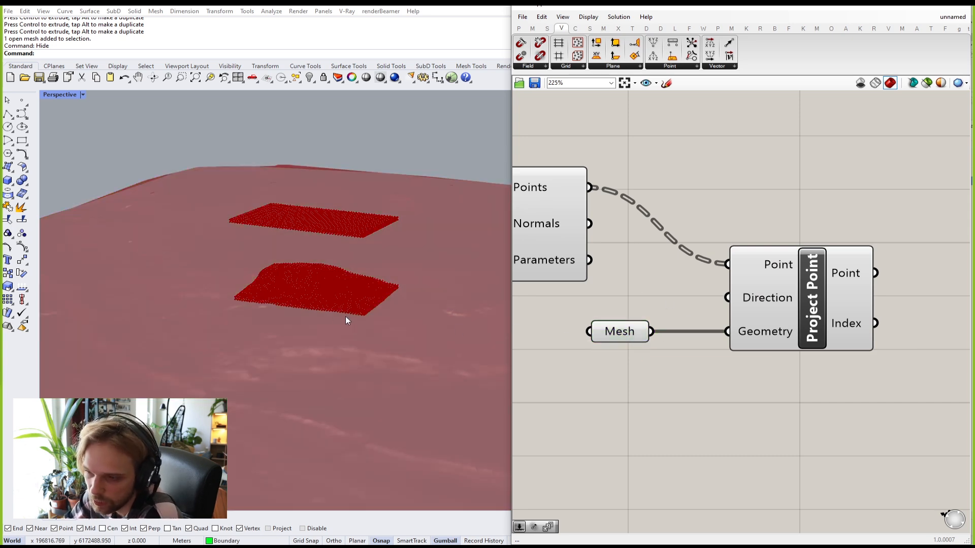
# Step: Orbit the view and preview the projected points following the terrain beneath the flat grid
pyautogui.scroll(5, 366, 305)
pyautogui.scroll(-3, 376, 285)
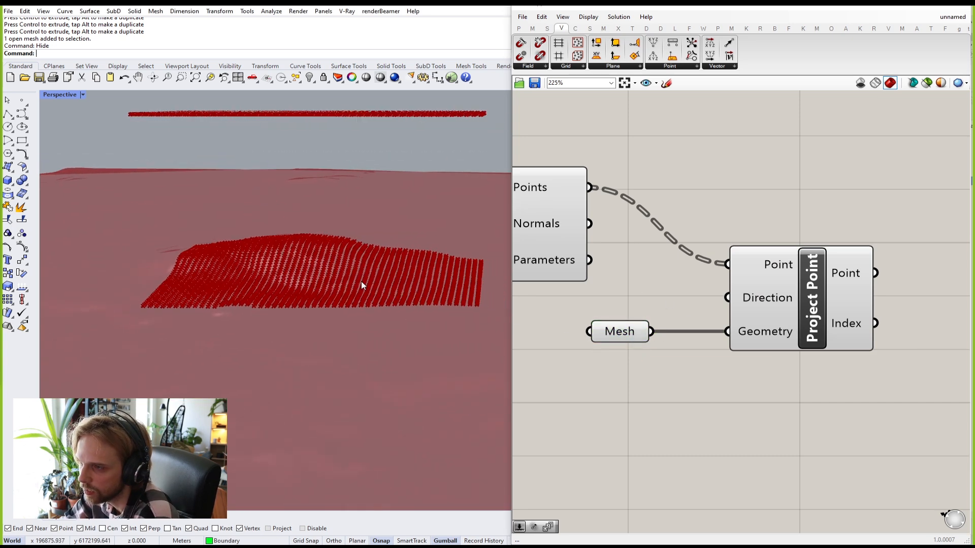
pyautogui.moveTo(337, 247); pyautogui.dragTo(312, 276, button='right')
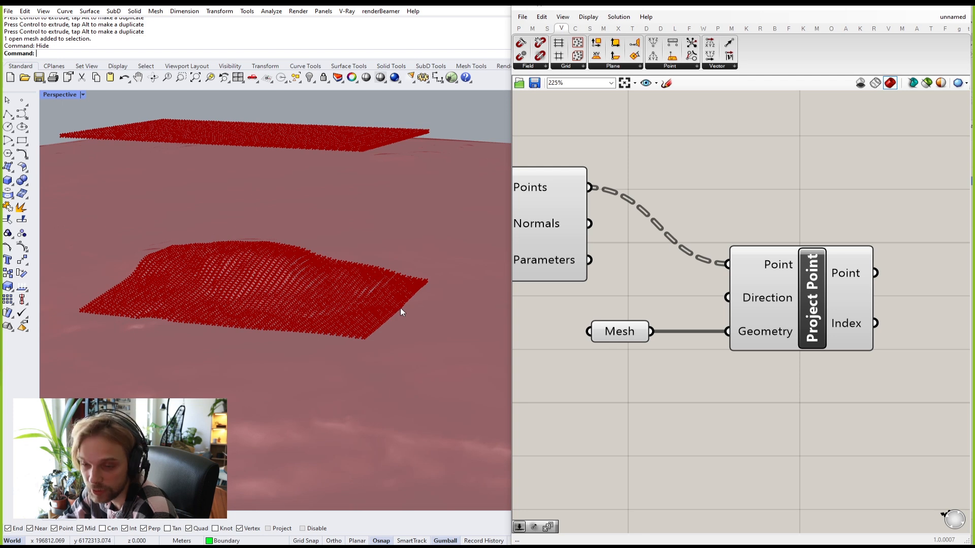
pyautogui.scroll(-1, 773, 306)
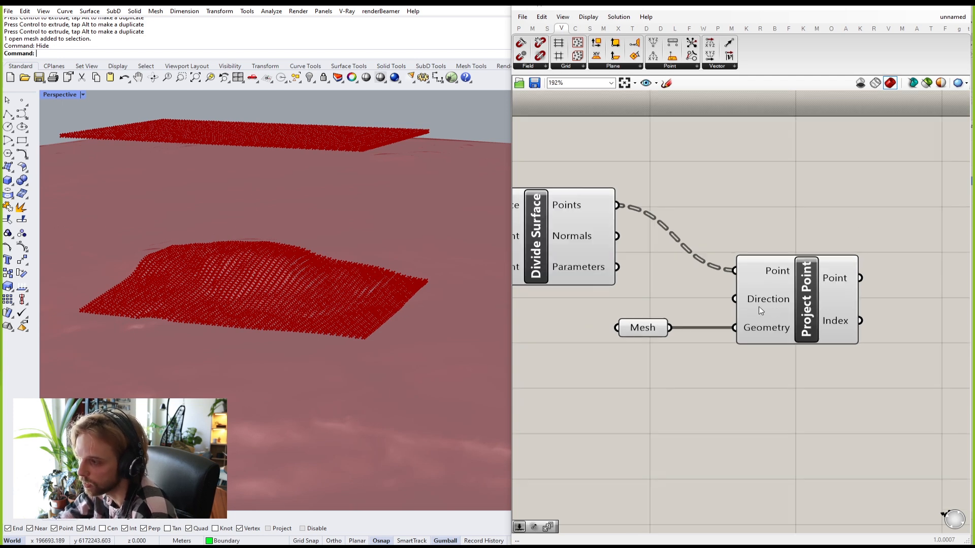
pyautogui.click(823, 319)
pyautogui.click(775, 171)
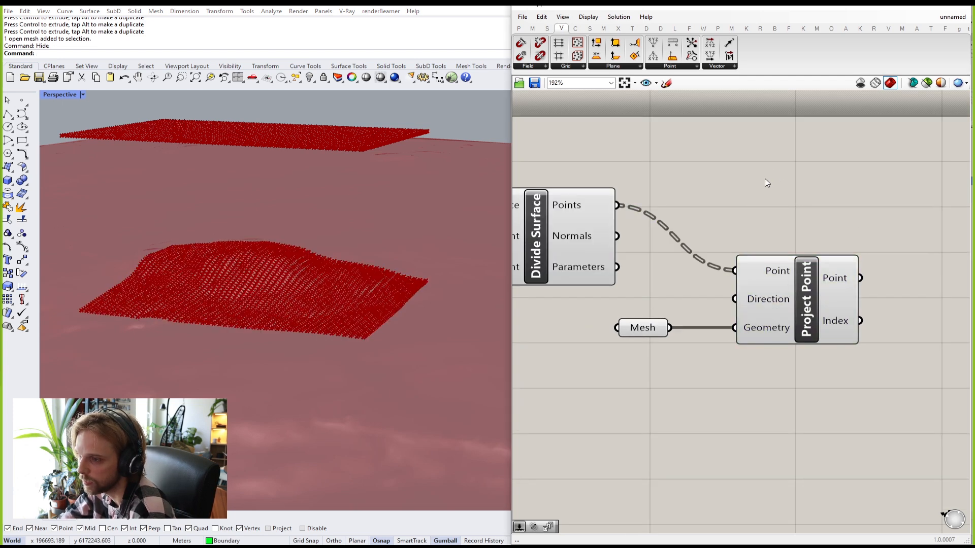
pyautogui.moveTo(717, 222); pyautogui.dragTo(729, 226, button='right')
pyautogui.scroll(-4, 729, 226)
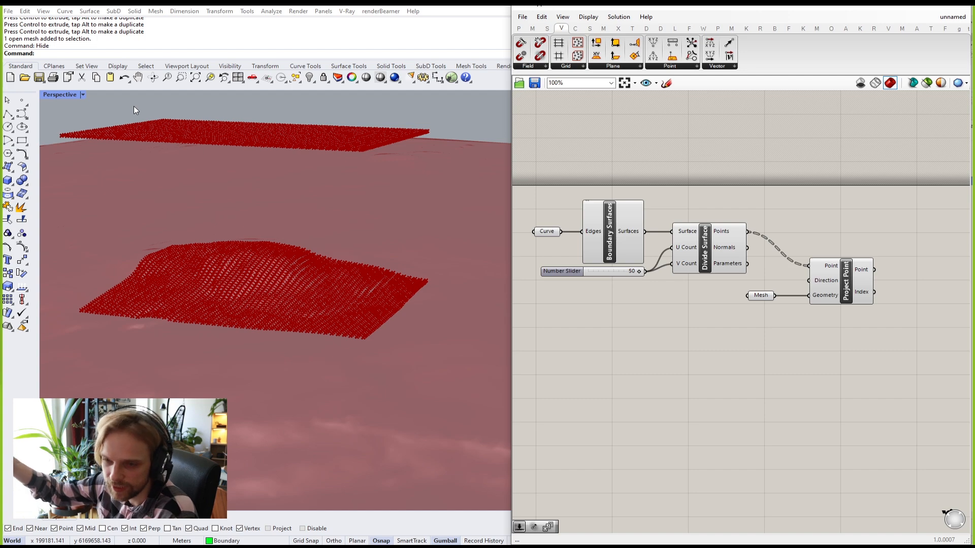
pyautogui.click(609, 235)
pyautogui.moveTo(342, 170); pyautogui.dragTo(278, 205, button='right')
pyautogui.scroll(5, 239, 205)
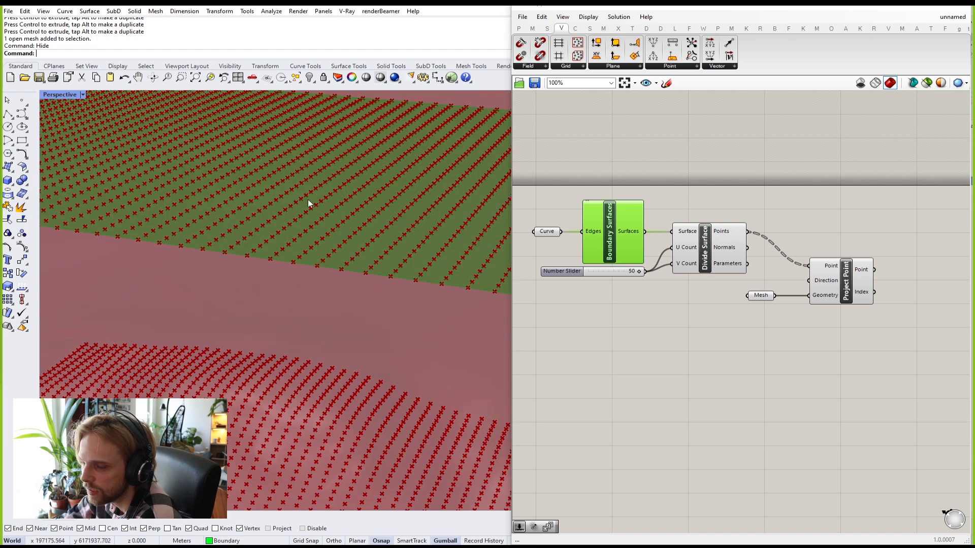
pyautogui.click(691, 307)
pyautogui.click(703, 254)
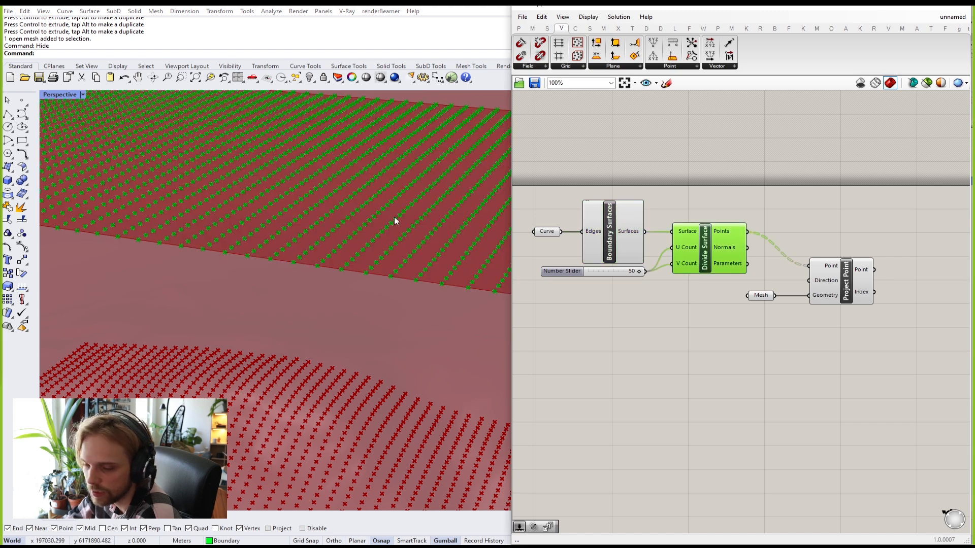
pyautogui.scroll(-5, 391, 350)
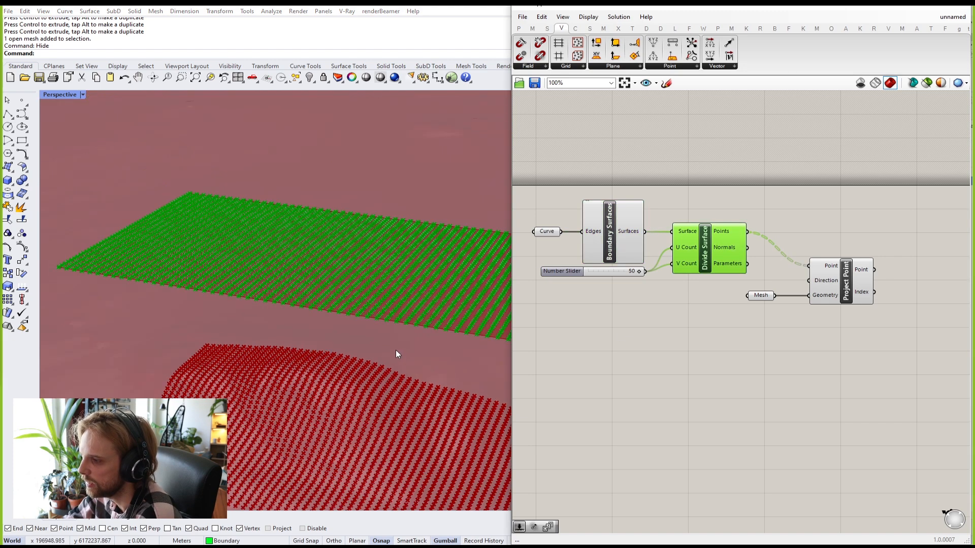
pyautogui.scroll(-4, 391, 350)
pyautogui.click(840, 294)
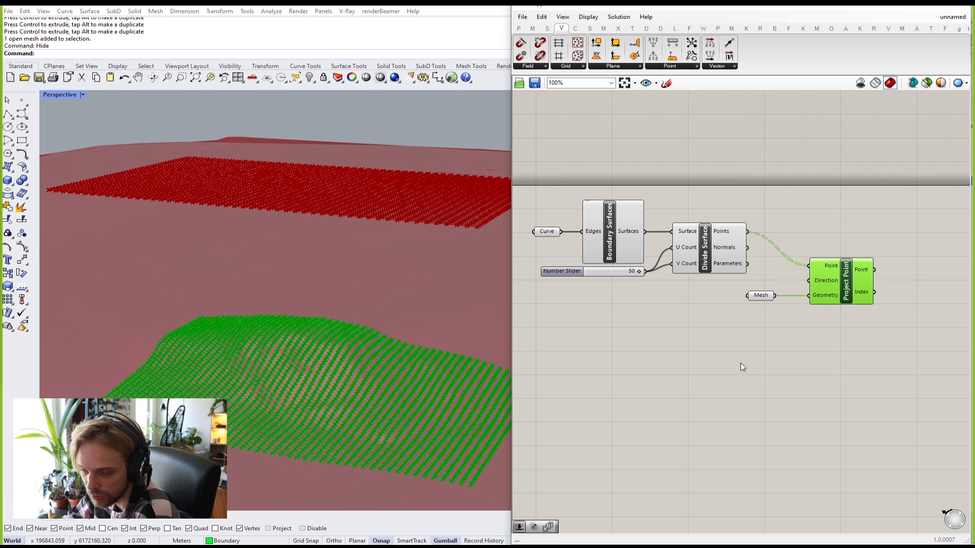
pyautogui.click(726, 363)
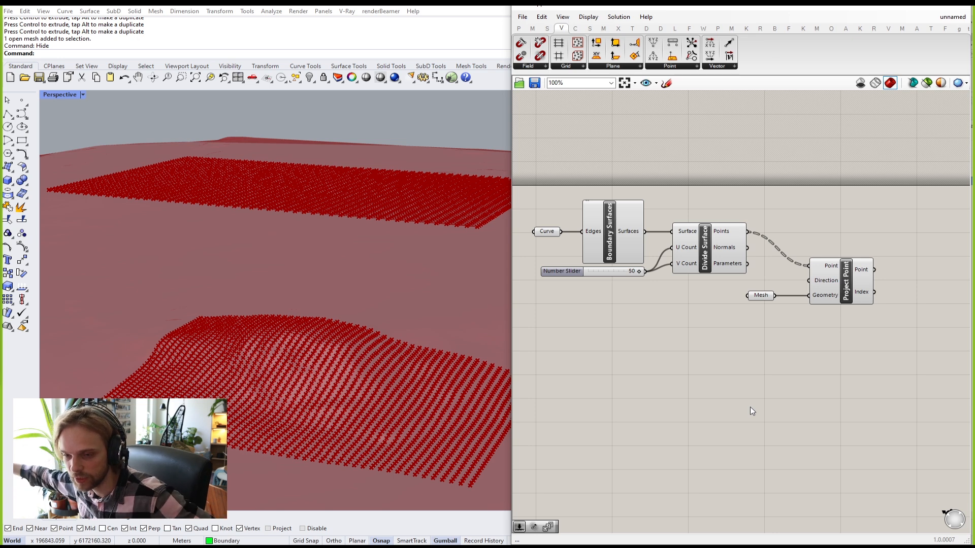
pyautogui.moveTo(701, 353); pyautogui.dragTo(575, 181)
pyautogui.moveTo(585, 146); pyautogui.dragTo(695, 353)
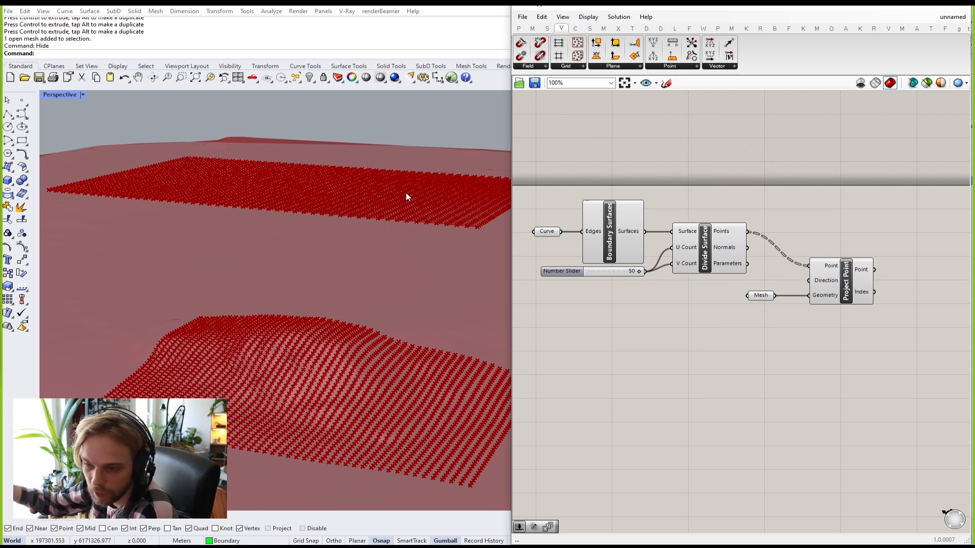
# Step: Reveal the hidden boundary curve with ShowSelected and select it
pyautogui.click(433, 226)
pyautogui.write('ShowSelected')
pyautogui.press('Return')
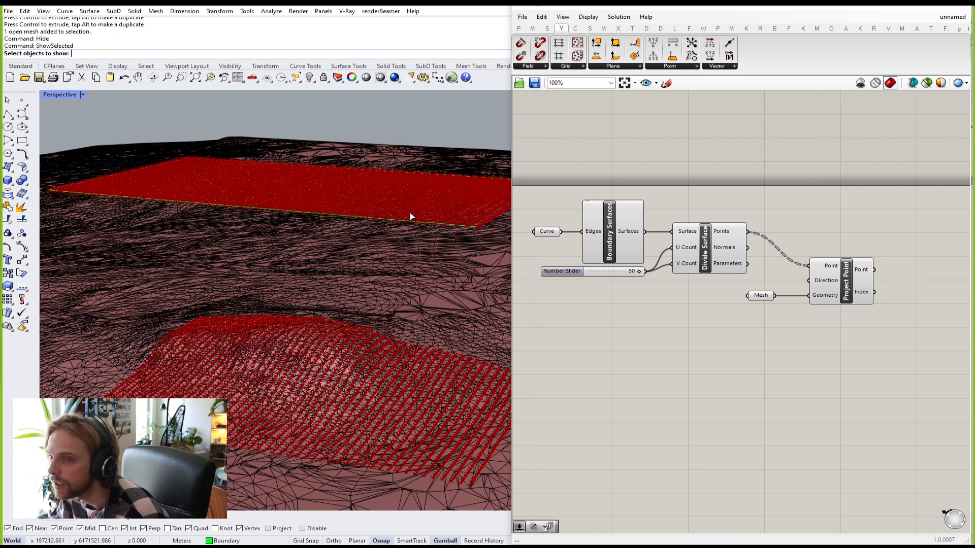
pyautogui.press('Return')
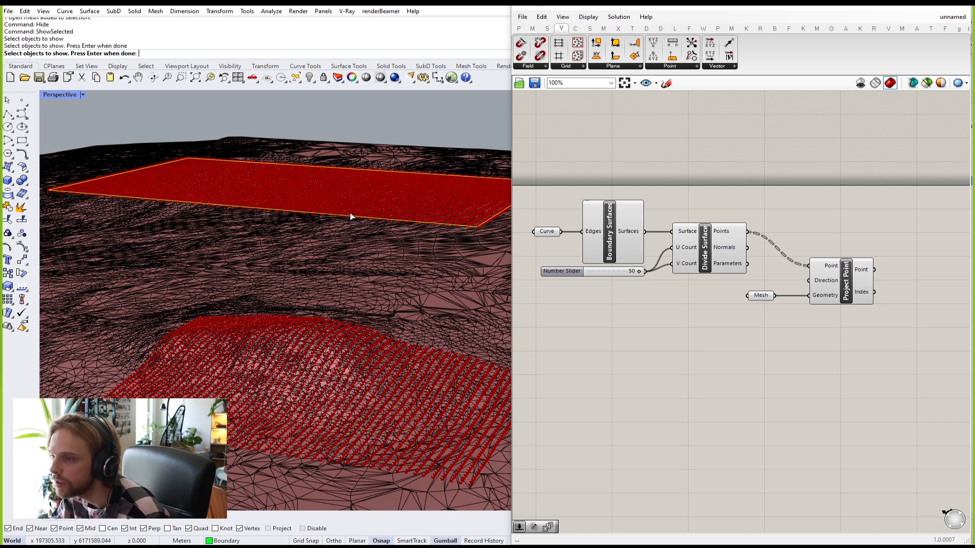
pyautogui.scroll(-5, 349, 212)
pyautogui.click(350, 217)
# Step: Move the boundary curve with the gumball and enlarge it so both grids rebuild
pyautogui.moveTo(361, 220); pyautogui.dragTo(254, 229, button='right')
pyautogui.moveTo(269, 230); pyautogui.dragTo(222, 224)
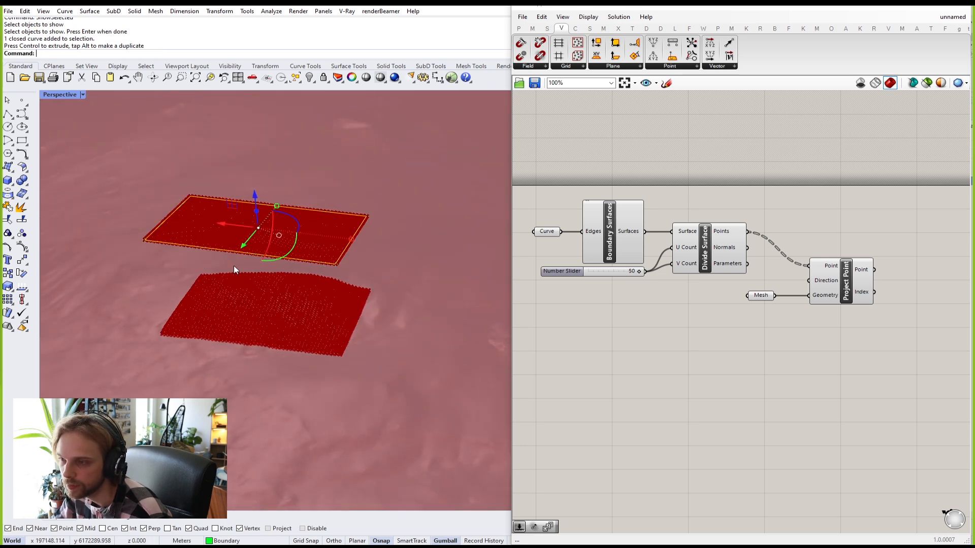
pyautogui.moveTo(244, 247); pyautogui.dragTo(223, 382)
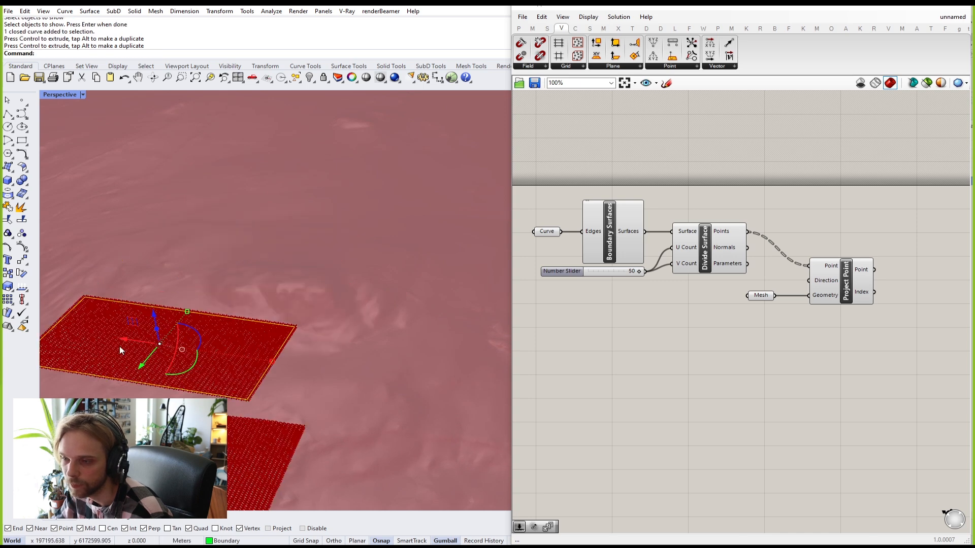
pyautogui.moveTo(133, 374); pyautogui.dragTo(246, 253)
pyautogui.moveTo(373, 353); pyautogui.dragTo(182, 186, button='right')
pyautogui.moveTo(206, 178); pyautogui.dragTo(255, 189)
pyautogui.moveTo(301, 163)
pyautogui.mouseDown()
pyautogui.moveTo(375, 146)
pyautogui.moveTo(297, 164)
pyautogui.moveTo(336, 141)
pyautogui.moveTo(308, 159)
pyautogui.mouseUp()
pyautogui.scroll(5, 294, 254)
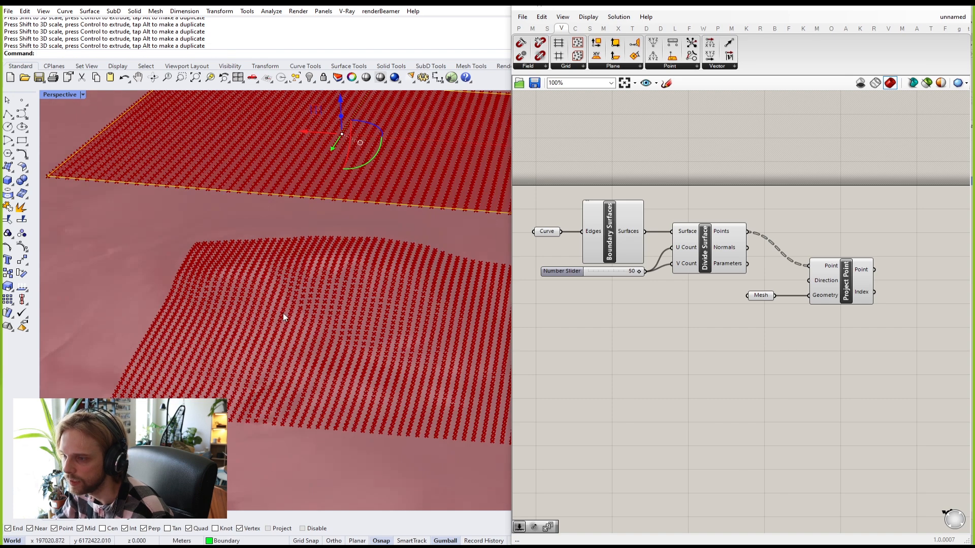
pyautogui.scroll(-5, 395, 270)
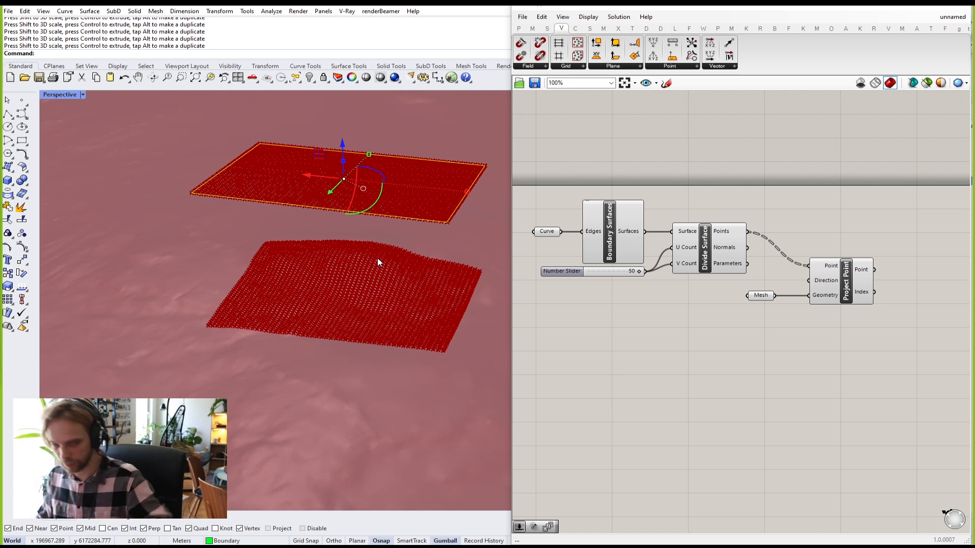
pyautogui.click(322, 331)
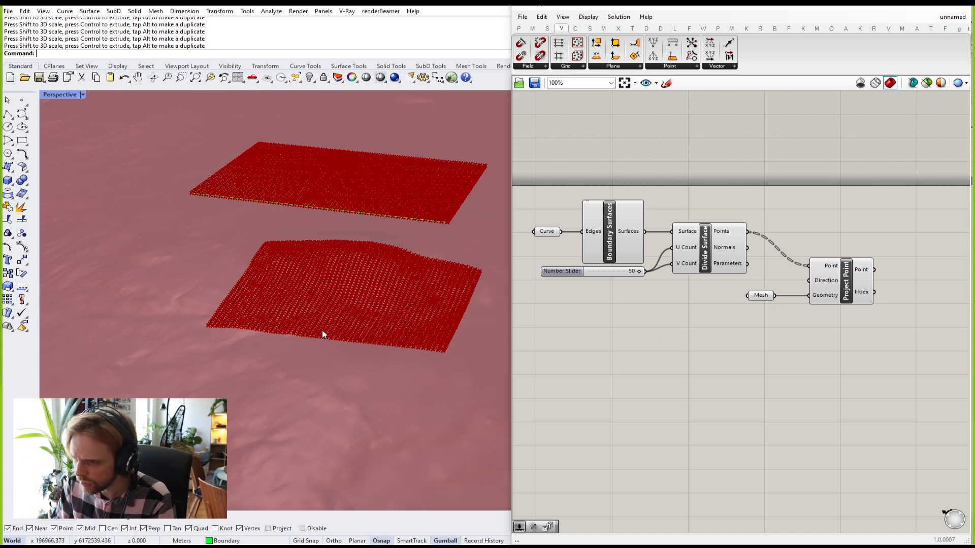
pyautogui.keyDown('shift'); pyautogui.moveTo(321, 330); pyautogui.dragTo(246, 306, button='right'); pyautogui.keyUp('shift')
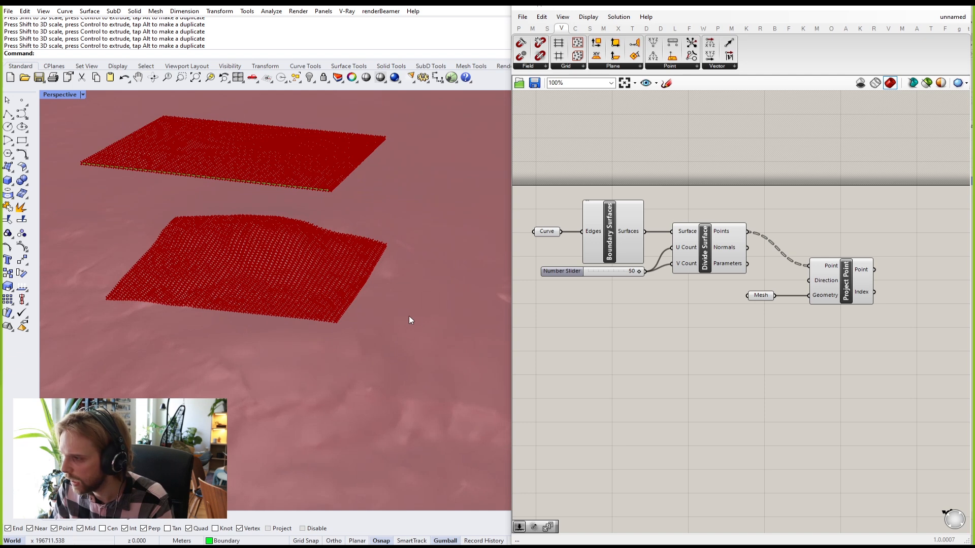
pyautogui.moveTo(370, 309); pyautogui.dragTo(355, 245, button='right')
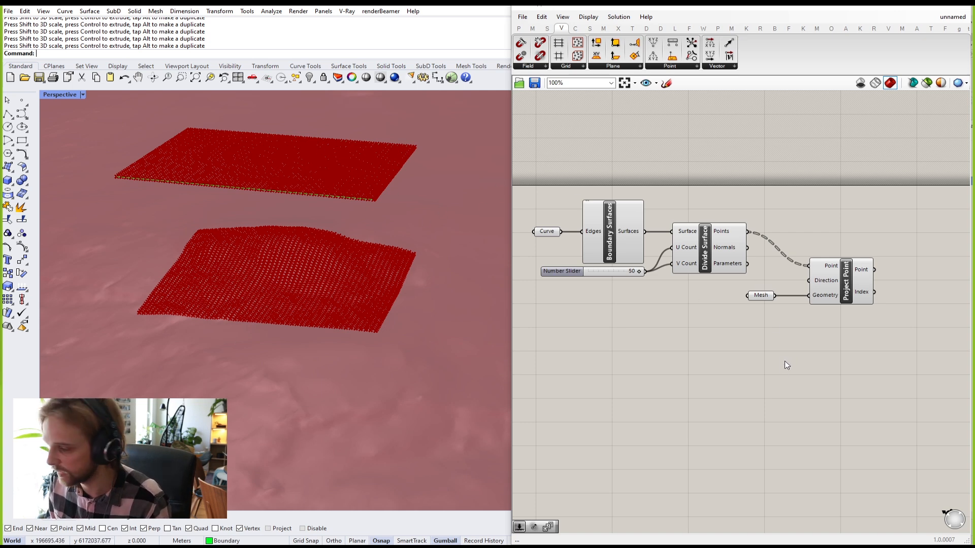
# Step: Disable preview on every component except Project Point, so only the draped point grid shows
pyautogui.moveTo(823, 470); pyautogui.dragTo(507, 178)
pyautogui.moveTo(908, 423); pyautogui.dragTo(507, 150)
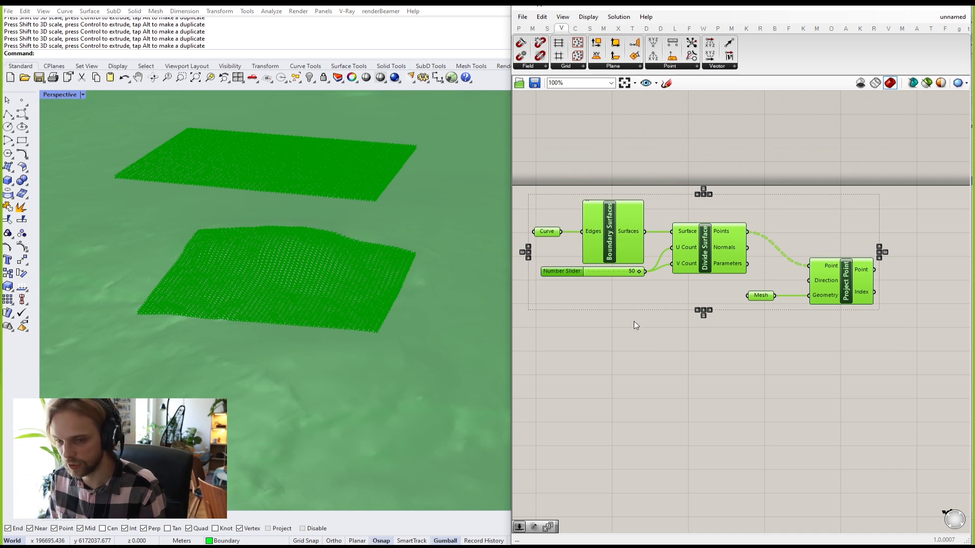
pyautogui.keyDown('ctrl'); pyautogui.click(847, 286); pyautogui.keyUp('ctrl')
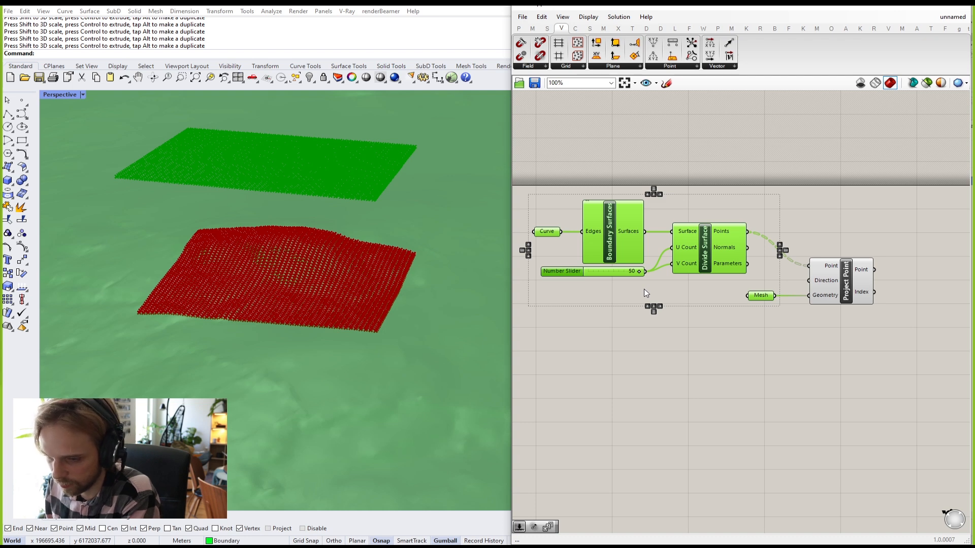
pyautogui.middleClick(646, 333)
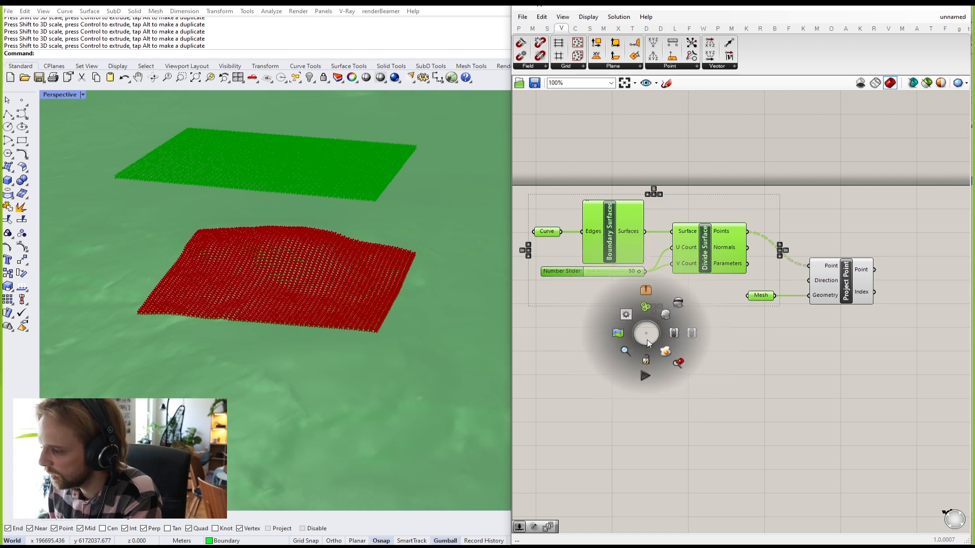
pyautogui.click(679, 305)
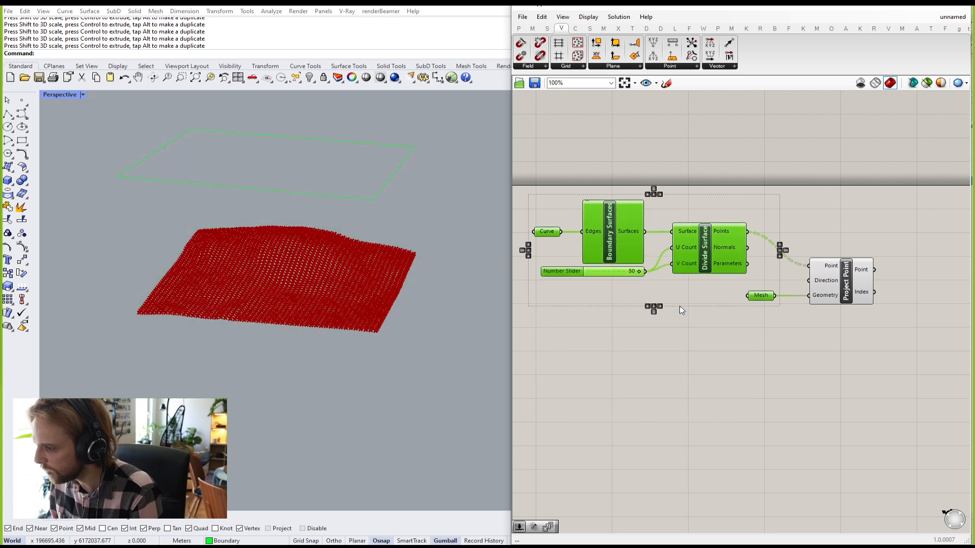
pyautogui.click(674, 328)
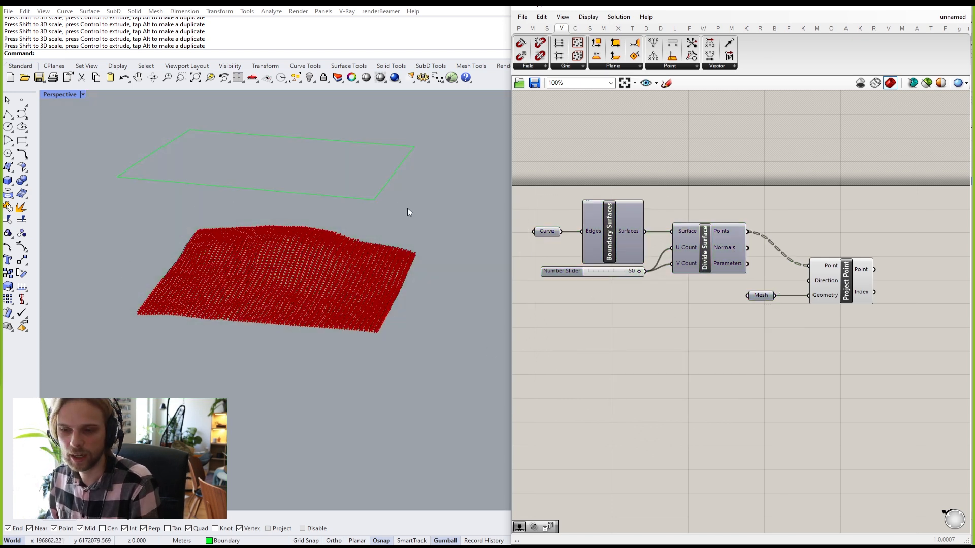
pyautogui.moveTo(853, 300); pyautogui.dragTo(846, 298)
pyautogui.click(781, 237)
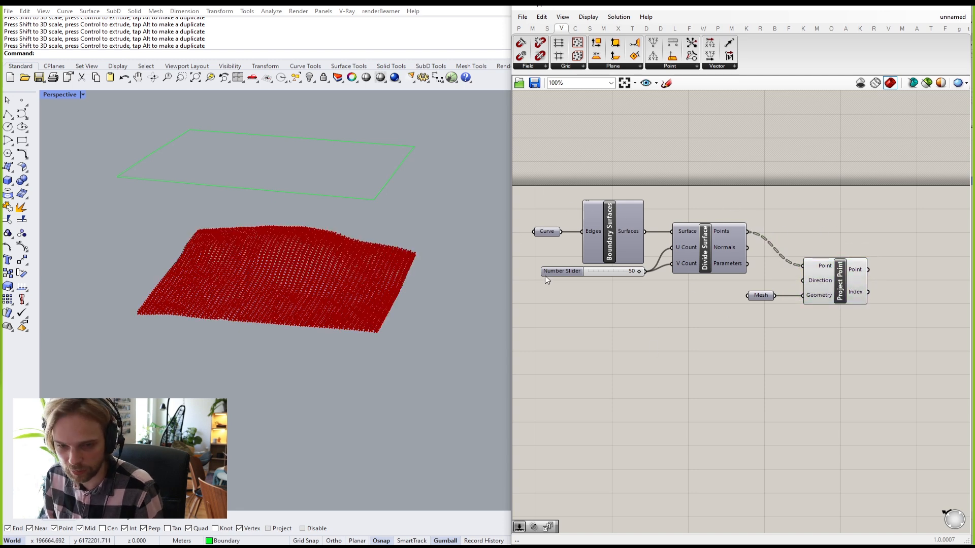
pyautogui.click(714, 255)
pyautogui.middleClick(709, 257)
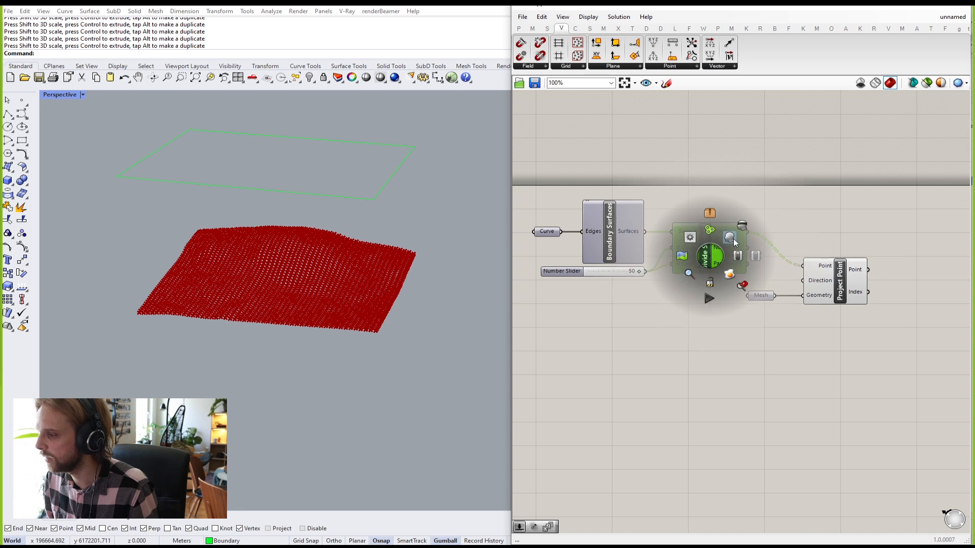
pyautogui.click(731, 240)
pyautogui.click(704, 339)
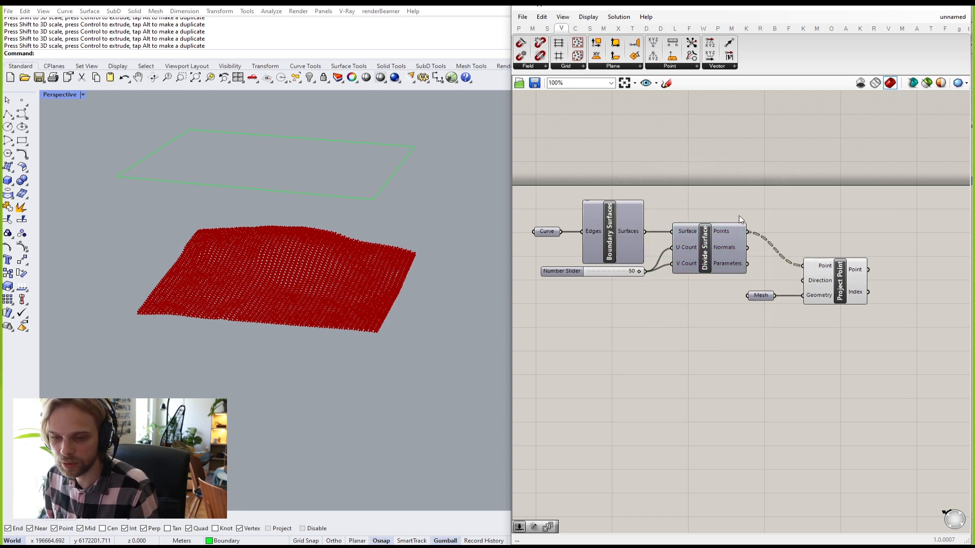
pyautogui.click(706, 253)
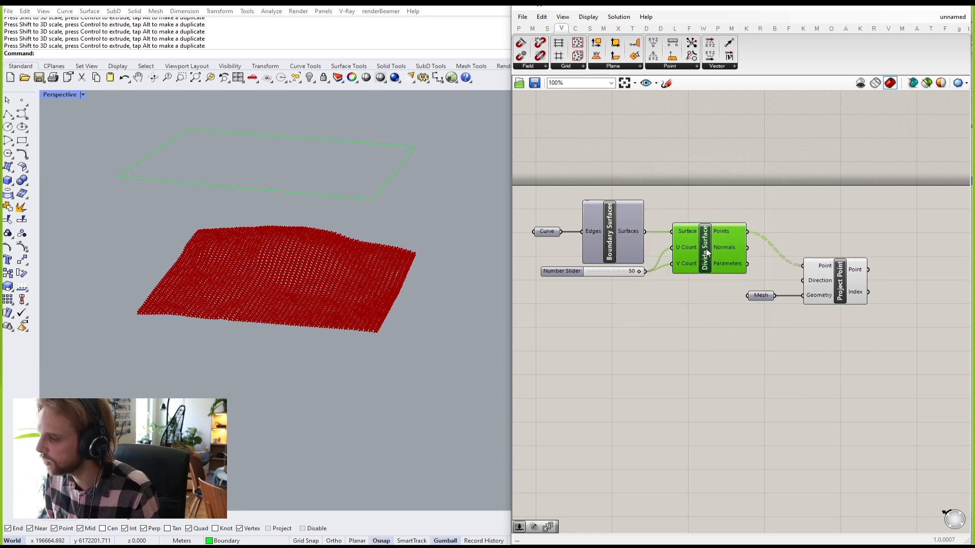
pyautogui.scroll(2, 696, 257)
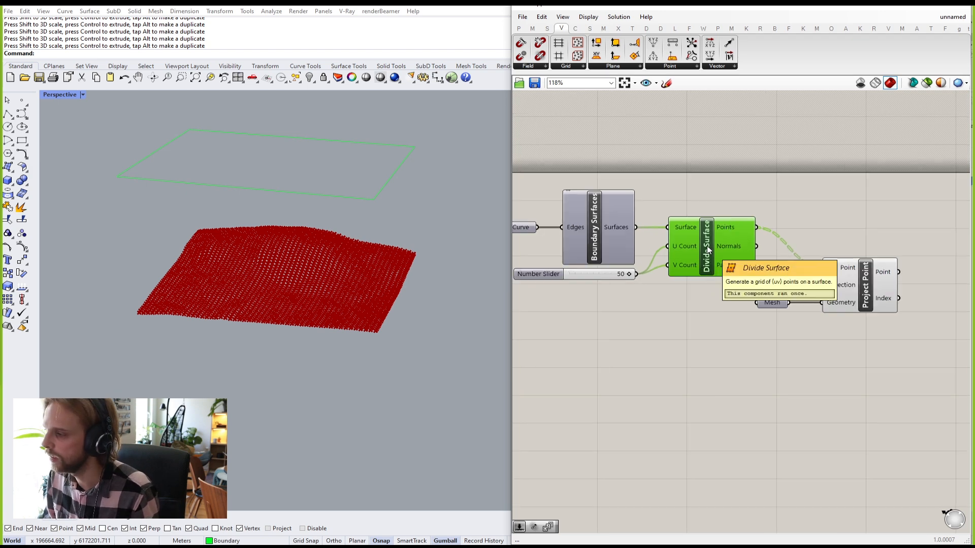
pyautogui.middleClick(698, 252)
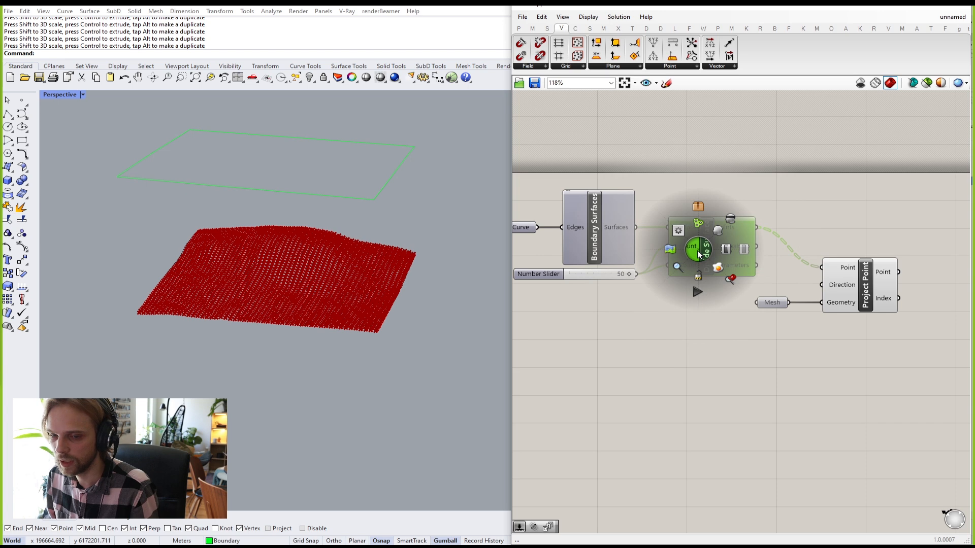
pyautogui.click(717, 233)
pyautogui.click(722, 196)
pyautogui.click(702, 248)
pyautogui.middleClick(702, 248)
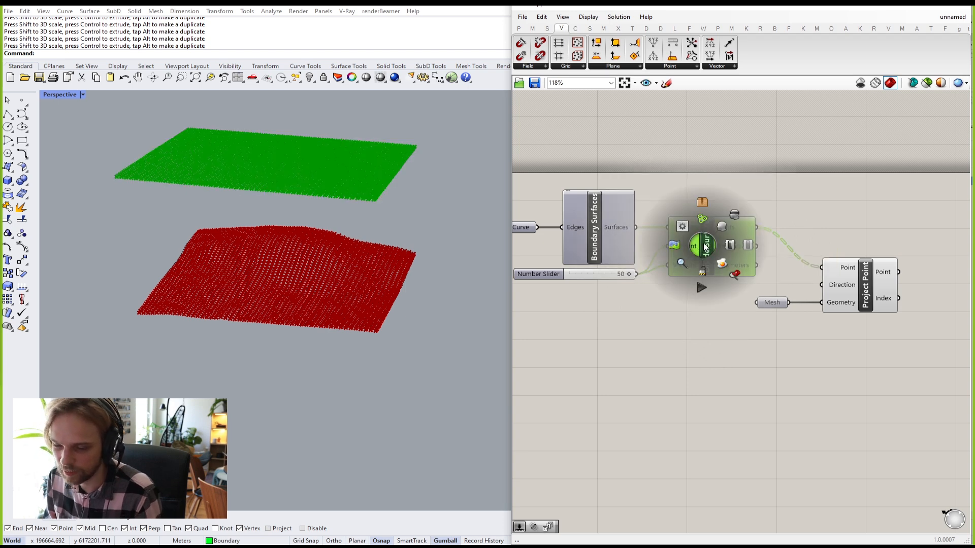
pyautogui.click(735, 228)
pyautogui.click(769, 187)
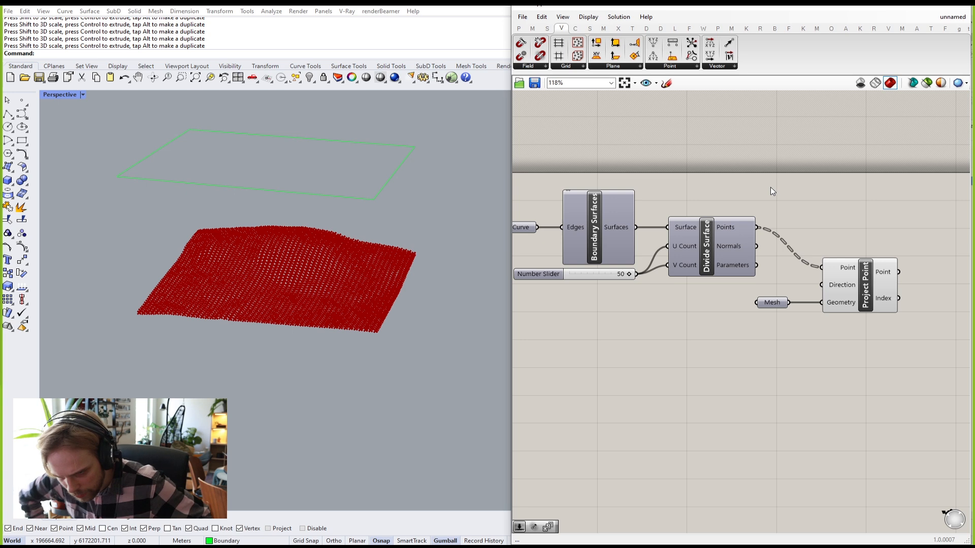
pyautogui.moveTo(793, 240); pyautogui.dragTo(677, 205, button='right')
pyautogui.moveTo(760, 289); pyautogui.dragTo(676, 257, button='right')
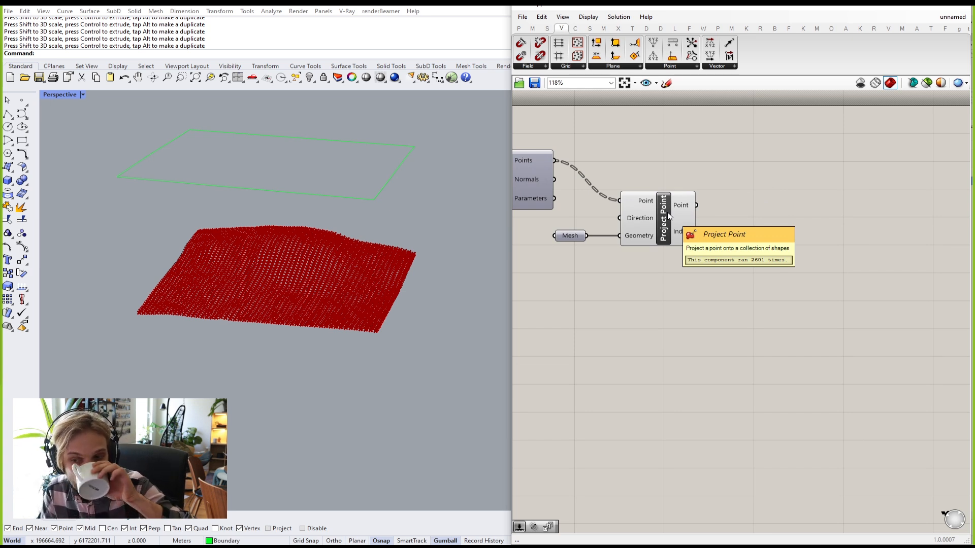
pyautogui.moveTo(659, 224); pyautogui.dragTo(795, 246, button='right')
pyautogui.moveTo(638, 263); pyautogui.dragTo(792, 279, button='right')
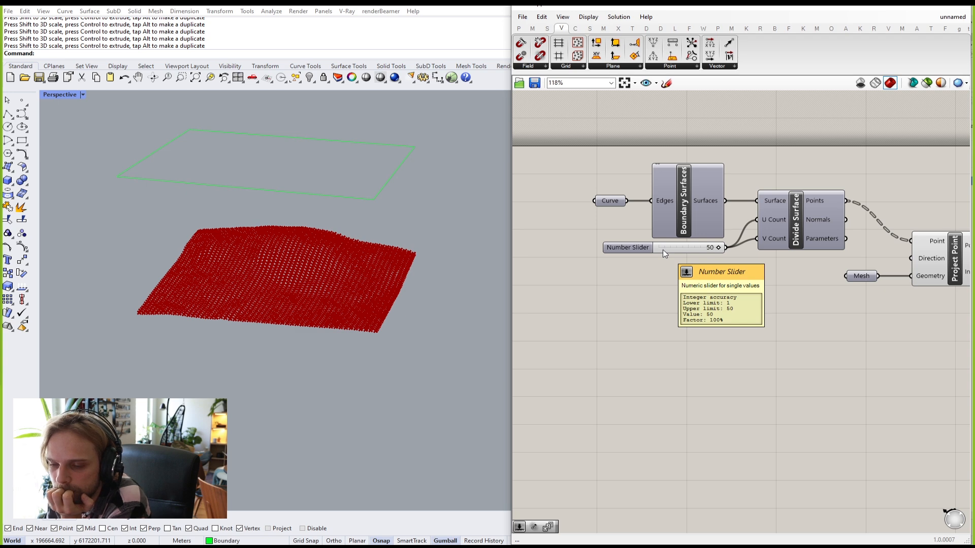
pyautogui.scroll(2, 690, 286)
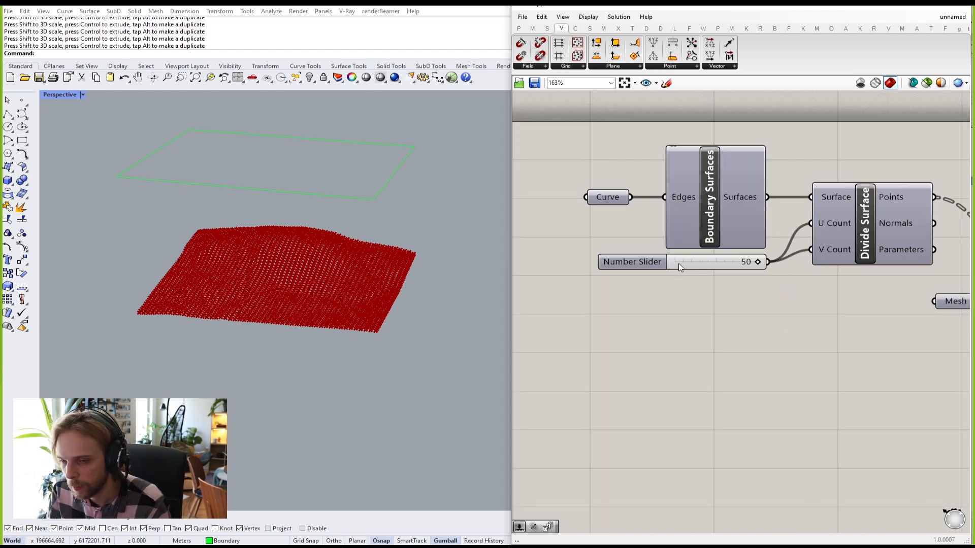
pyautogui.scroll(3, 750, 263)
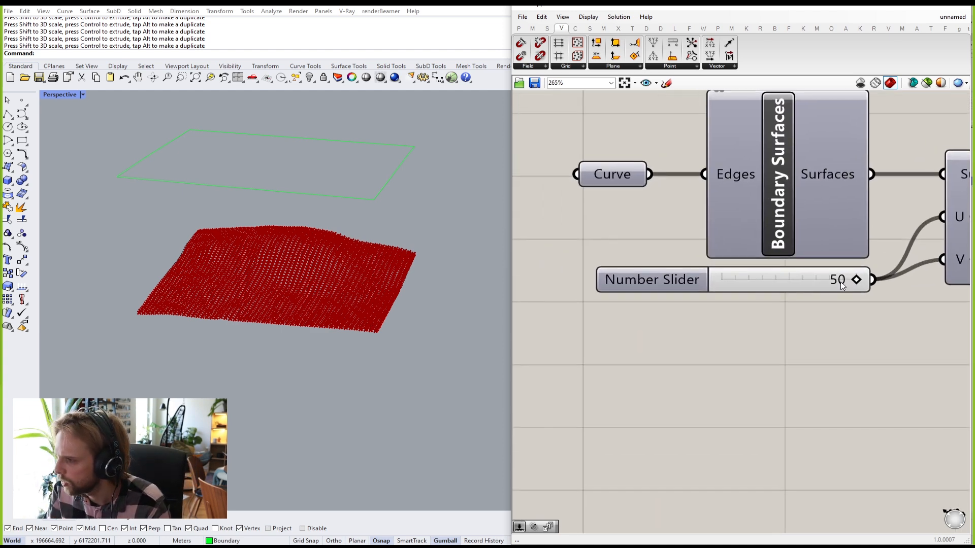
pyautogui.moveTo(856, 280)
pyautogui.mouseDown()
pyautogui.moveTo(721, 283)
pyautogui.moveTo(853, 285)
pyautogui.mouseUp()
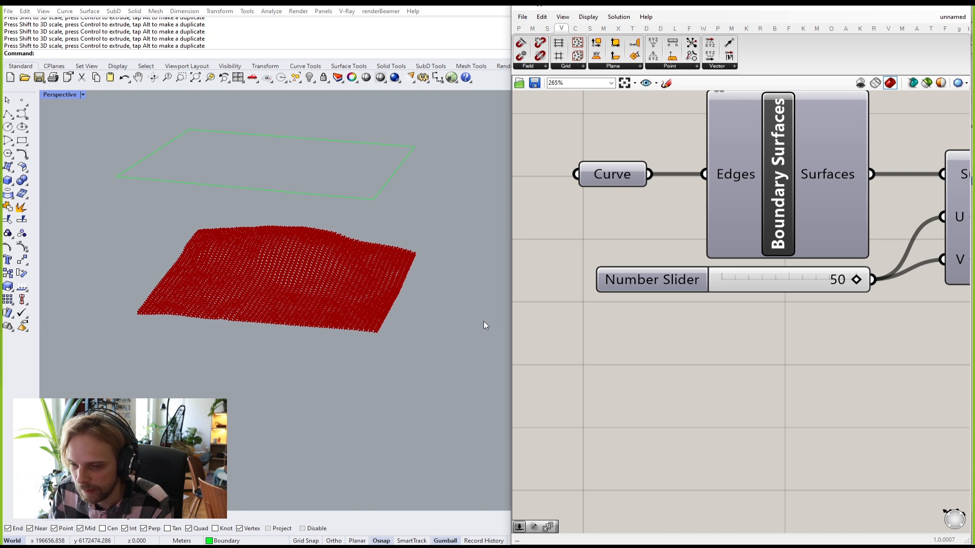
pyautogui.moveTo(724, 372); pyautogui.dragTo(675, 327, button='right')
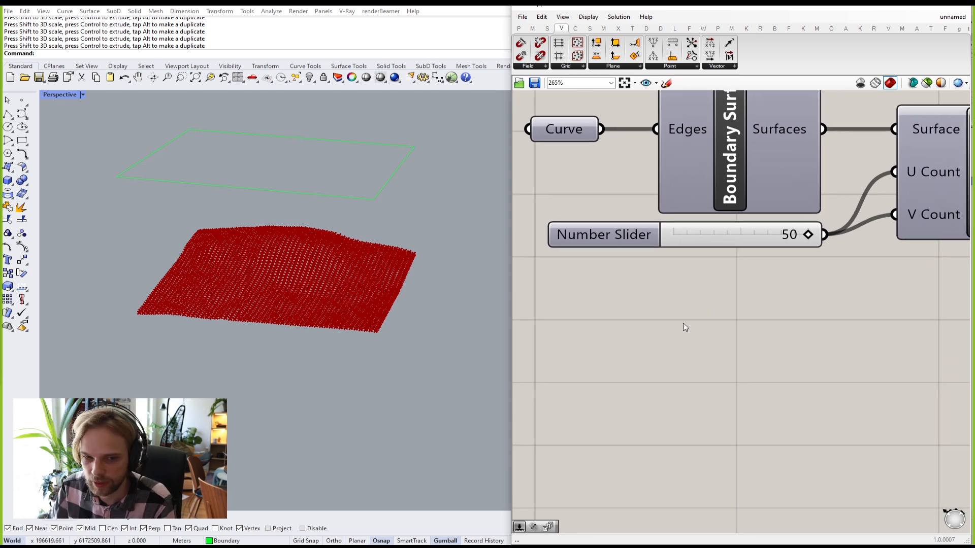
pyautogui.doubleClick(686, 323)
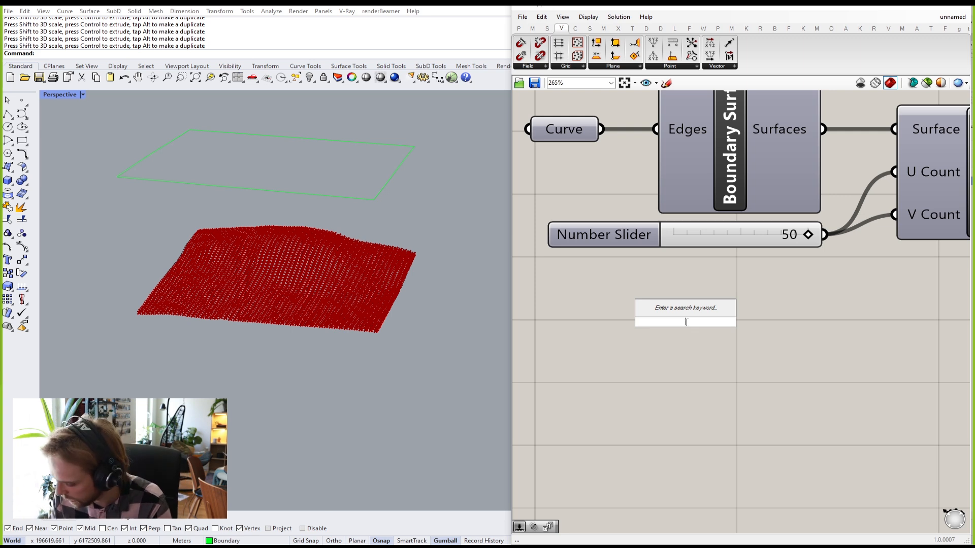
pyautogui.write('1.')
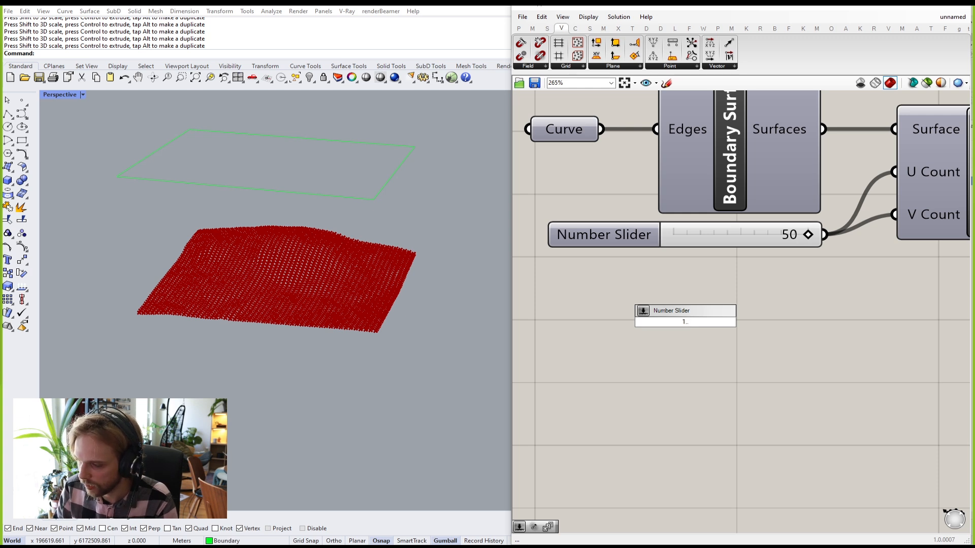
pyautogui.write('.50')
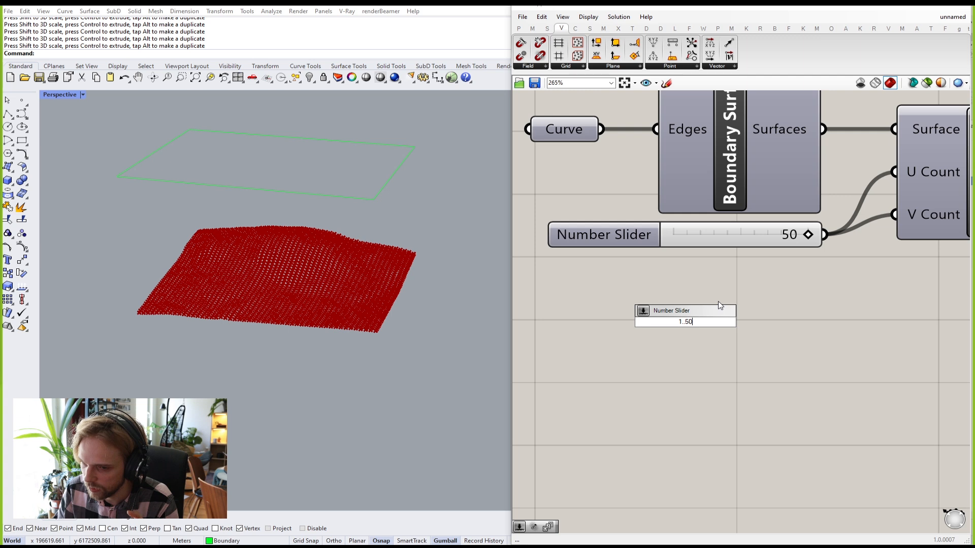
pyautogui.press('Return')
pyautogui.moveTo(670, 321); pyautogui.dragTo(845, 353)
pyautogui.moveTo(746, 332); pyautogui.dragTo(753, 298)
pyautogui.click(731, 362)
pyautogui.doubleClick(731, 363)
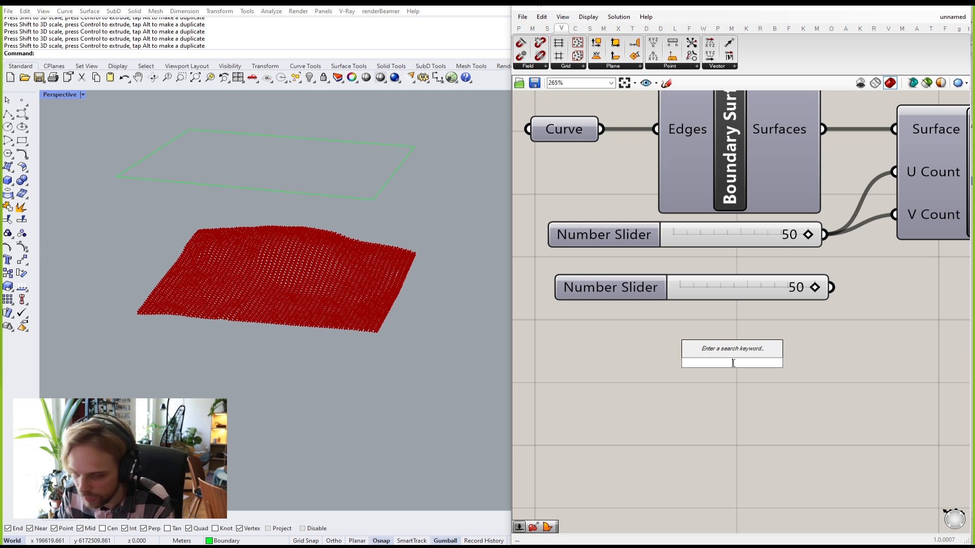
pyautogui.write('1')
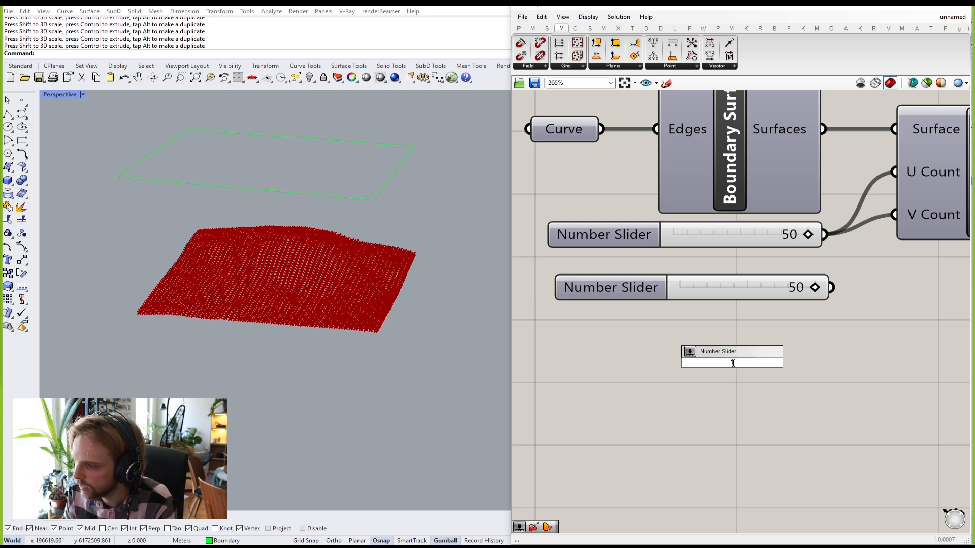
pyautogui.press('Return')
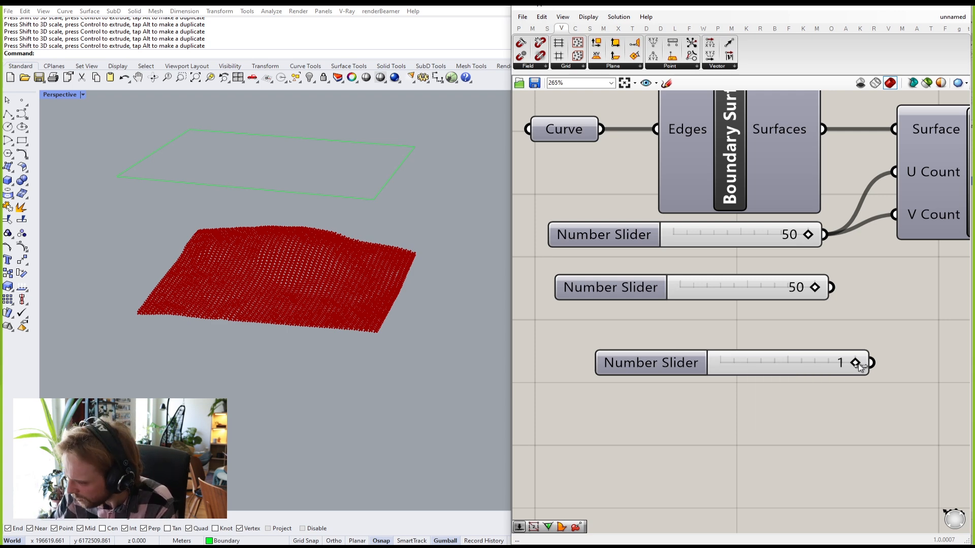
pyautogui.moveTo(727, 373); pyautogui.dragTo(864, 392)
pyautogui.click(801, 372)
pyautogui.press('Delete')
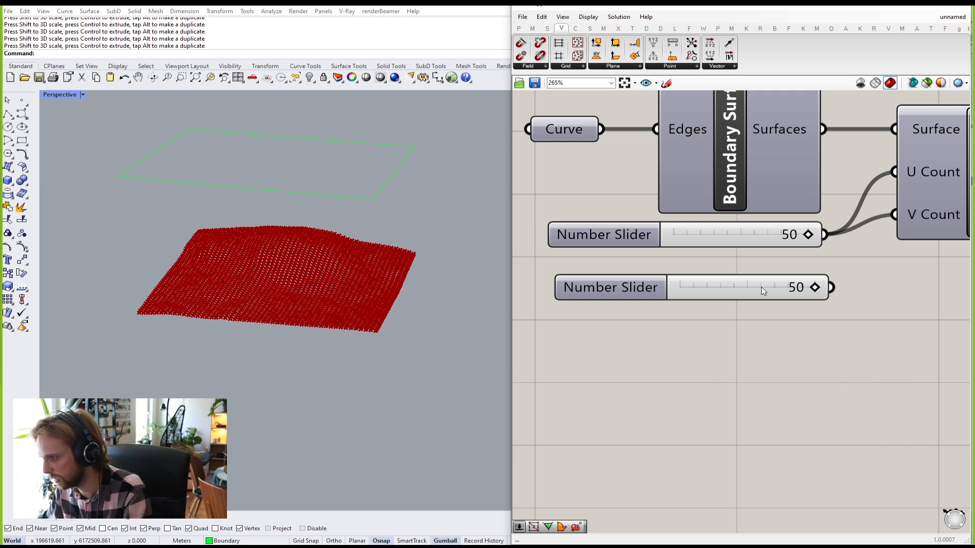
pyautogui.moveTo(752, 292); pyautogui.dragTo(741, 303)
pyautogui.moveTo(790, 295); pyautogui.dragTo(725, 384, button='right')
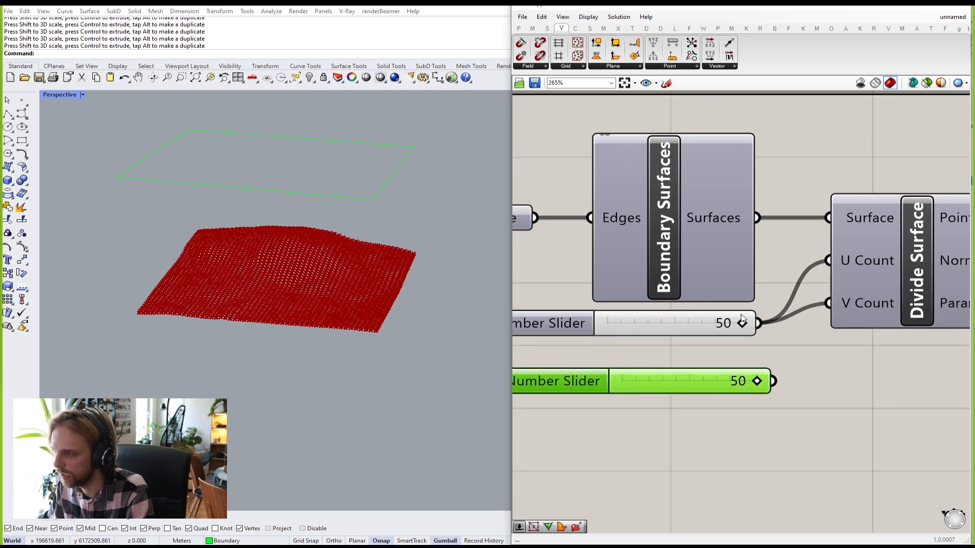
pyautogui.moveTo(715, 340); pyautogui.dragTo(832, 313, button='right')
pyautogui.click(711, 307)
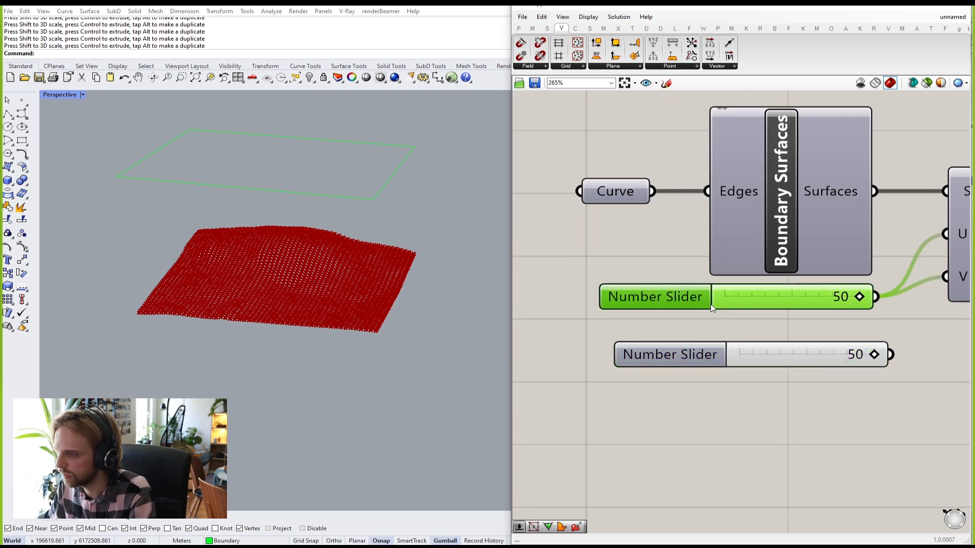
pyautogui.moveTo(757, 307); pyautogui.dragTo(685, 333, button='right')
pyautogui.click(768, 376)
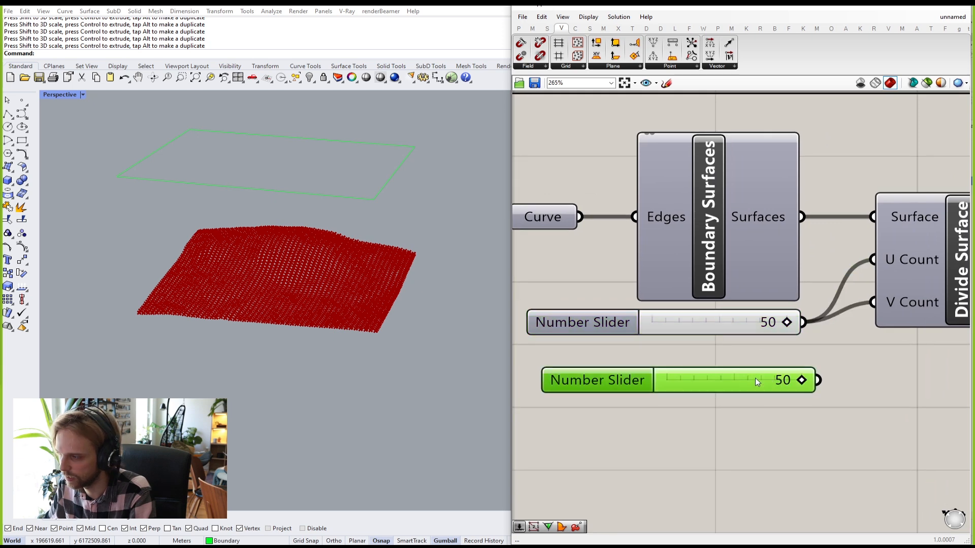
pyautogui.press('Delete')
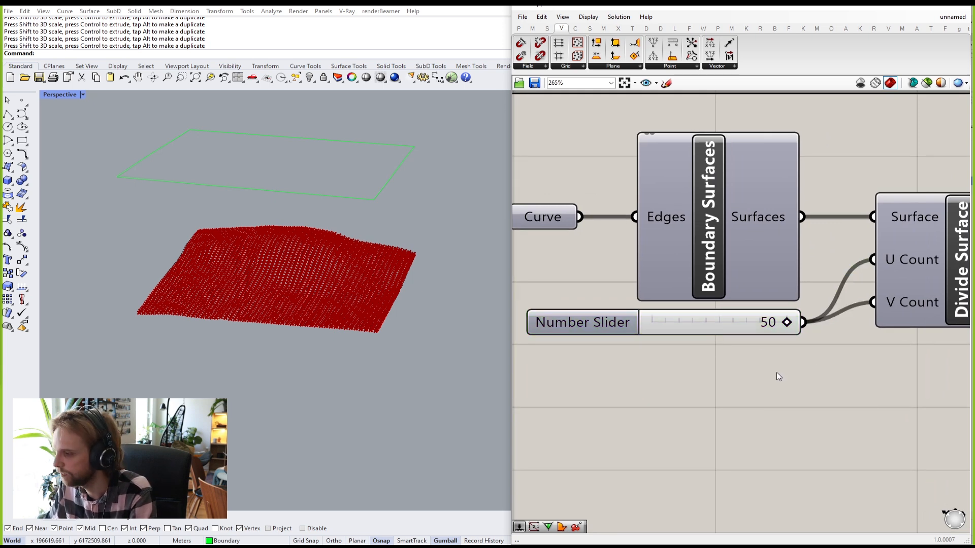
pyautogui.scroll(-5, 776, 372)
# Step: Beside Project Point, browse the Surface tab's Util, Primitive and Freeform panels for a points-to-surface component
pyautogui.scroll(-5, 772, 375)
pyautogui.moveTo(808, 383); pyautogui.dragTo(685, 384, button='right')
pyautogui.scroll(5, 792, 362)
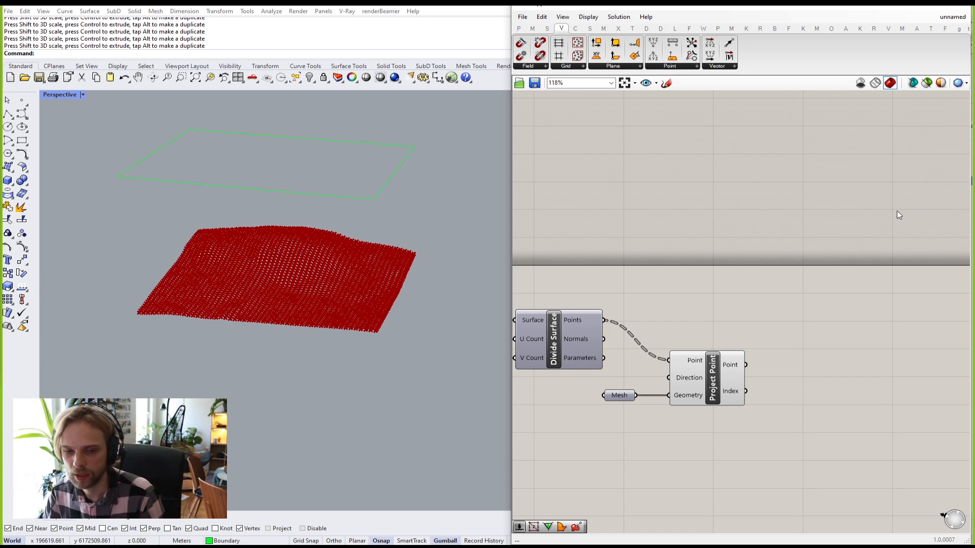
pyautogui.scroll(4, 712, 284)
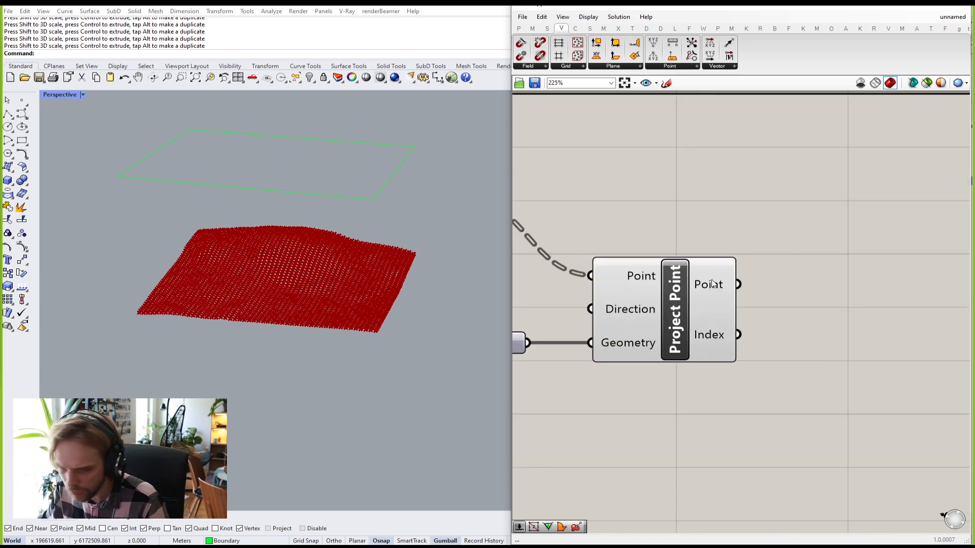
pyautogui.moveTo(847, 307); pyautogui.dragTo(723, 295, button='right')
pyautogui.doubleClick(774, 257)
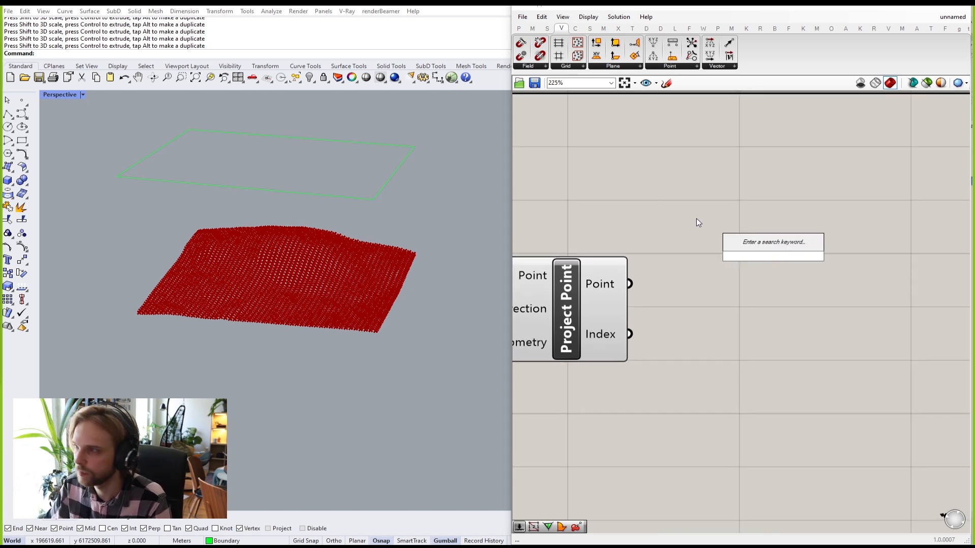
pyautogui.click(547, 29)
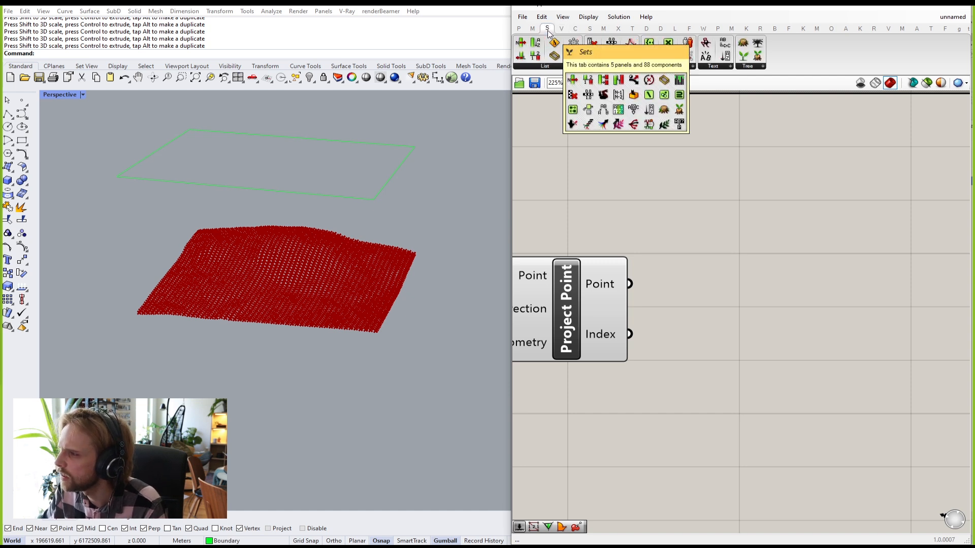
pyautogui.click(589, 29)
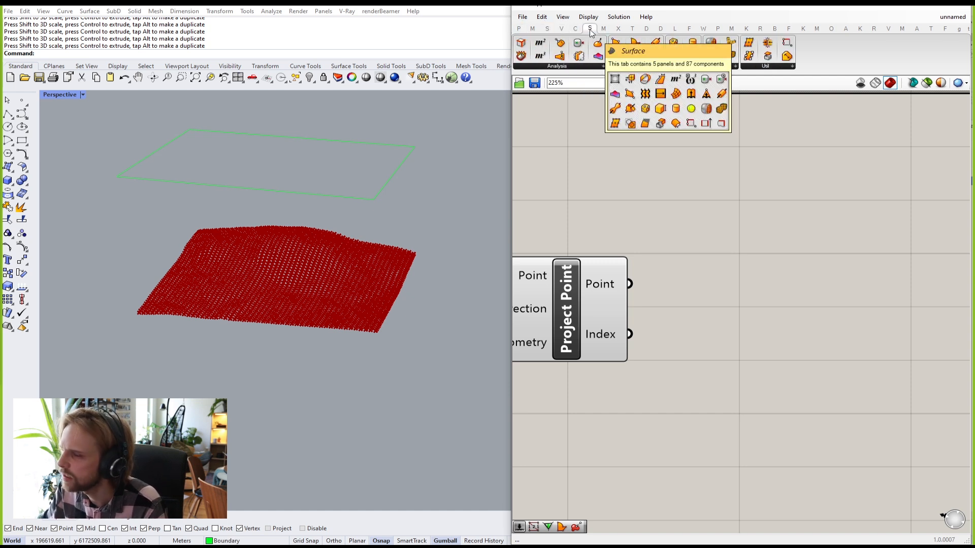
pyautogui.click(748, 65)
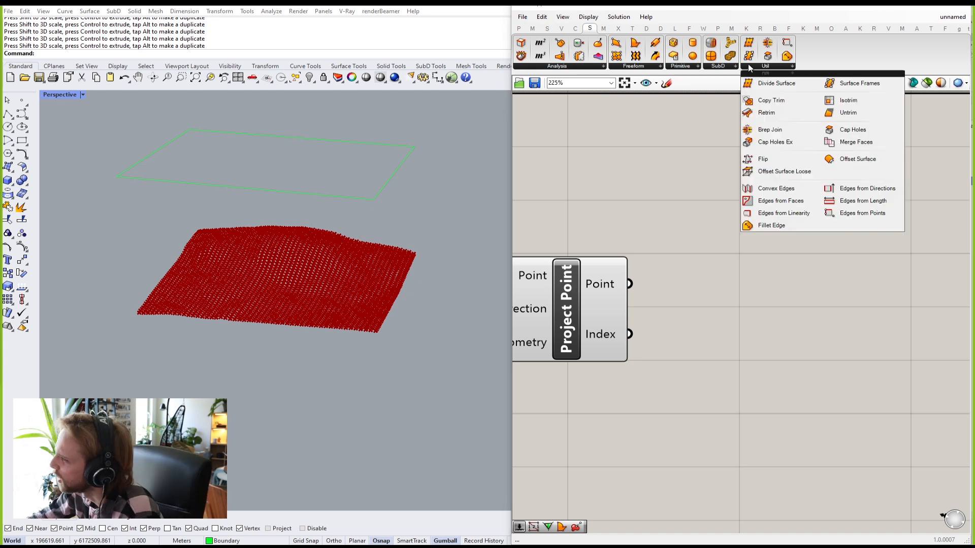
pyautogui.click(686, 67)
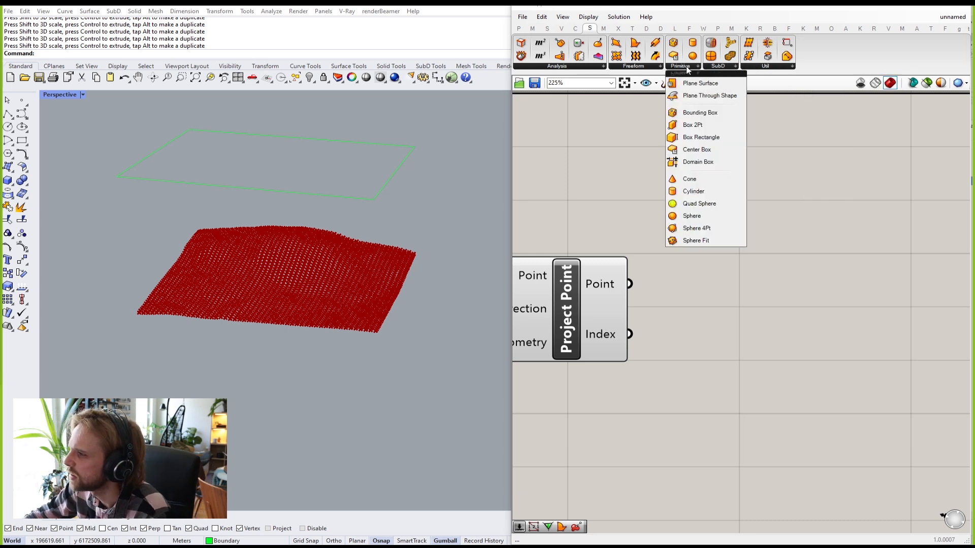
pyautogui.click(627, 67)
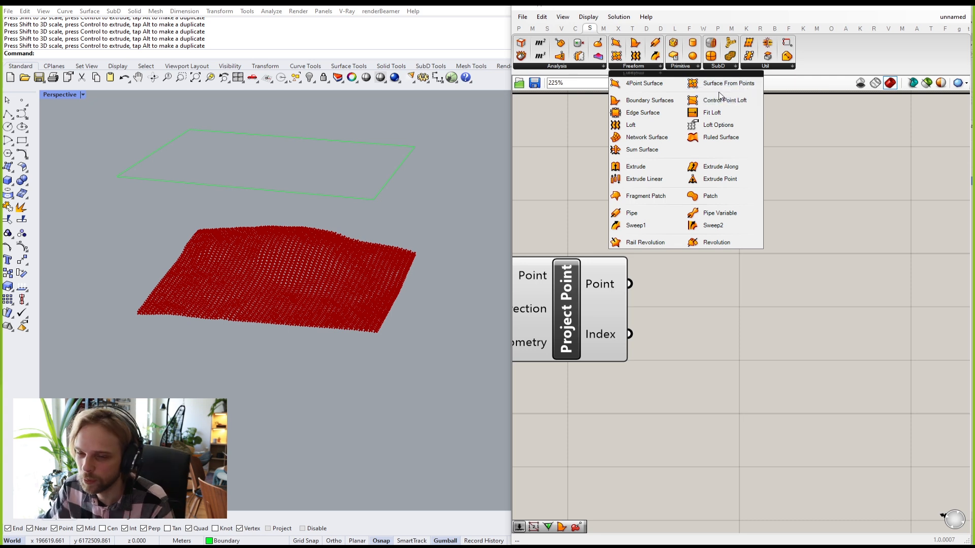
# Step: Search the canvas for 'suface from points'
pyautogui.click(740, 304)
pyautogui.doubleClick(746, 213)
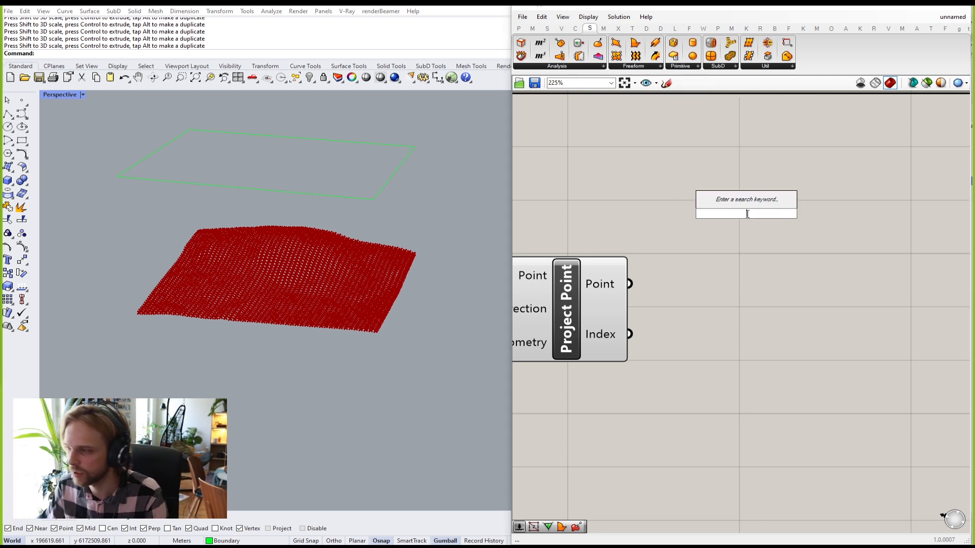
pyautogui.write('suface ')
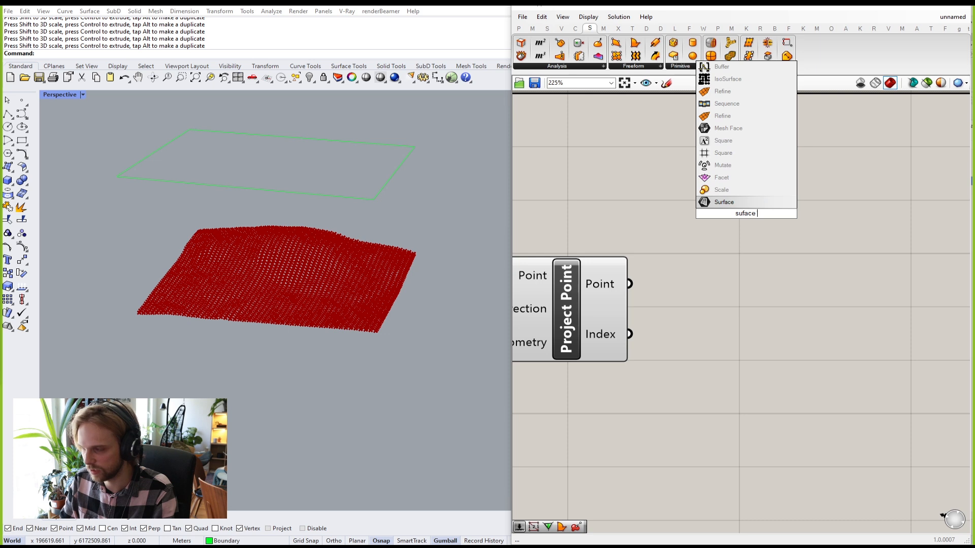
pyautogui.write('from points')
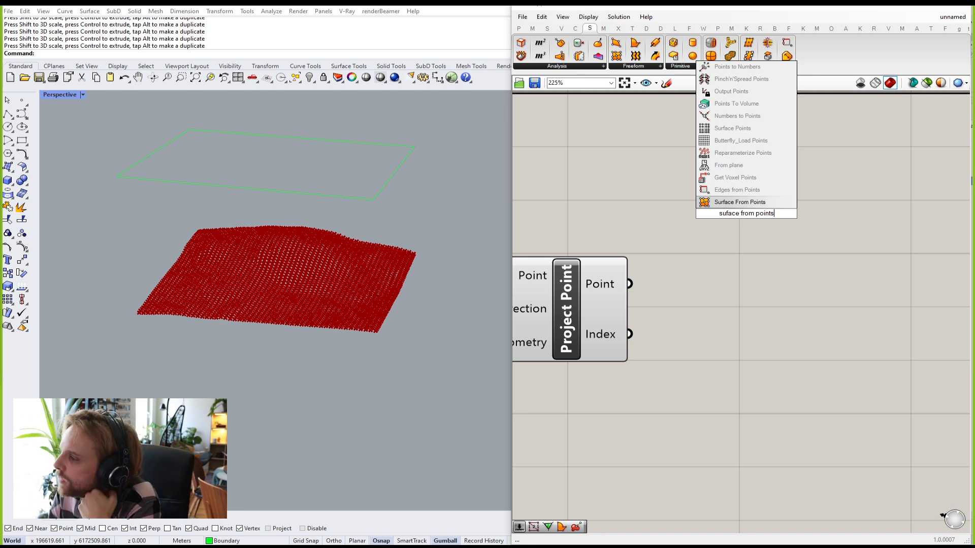
# Step: Place the Surface From Points component to the right of Project Point
pyautogui.click(737, 202)
pyautogui.moveTo(735, 227); pyautogui.dragTo(805, 329)
pyautogui.scroll(-2, 814, 344)
pyautogui.moveTo(813, 345); pyautogui.dragTo(794, 292, button='right')
pyautogui.moveTo(794, 292); pyautogui.dragTo(813, 307)
pyautogui.click(783, 197)
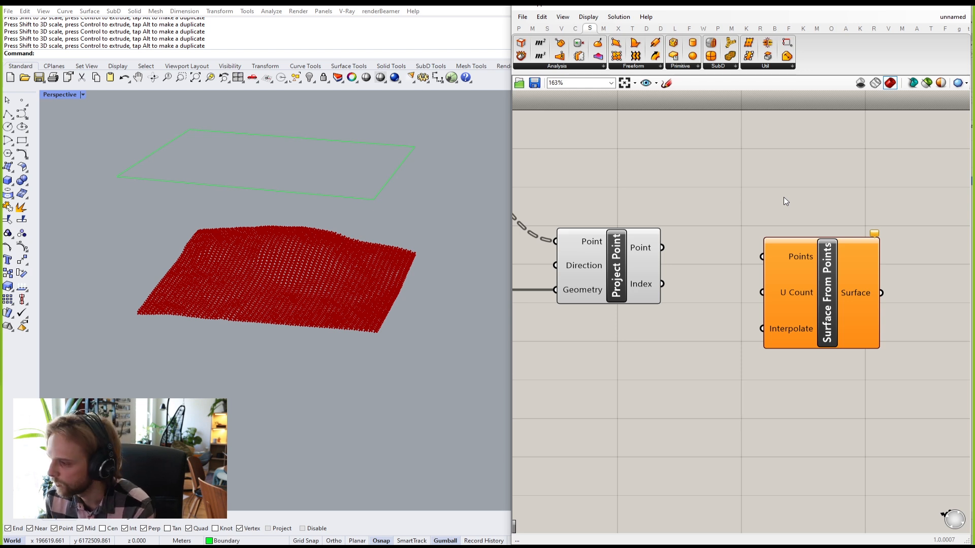
pyautogui.moveTo(806, 254); pyautogui.dragTo(802, 241)
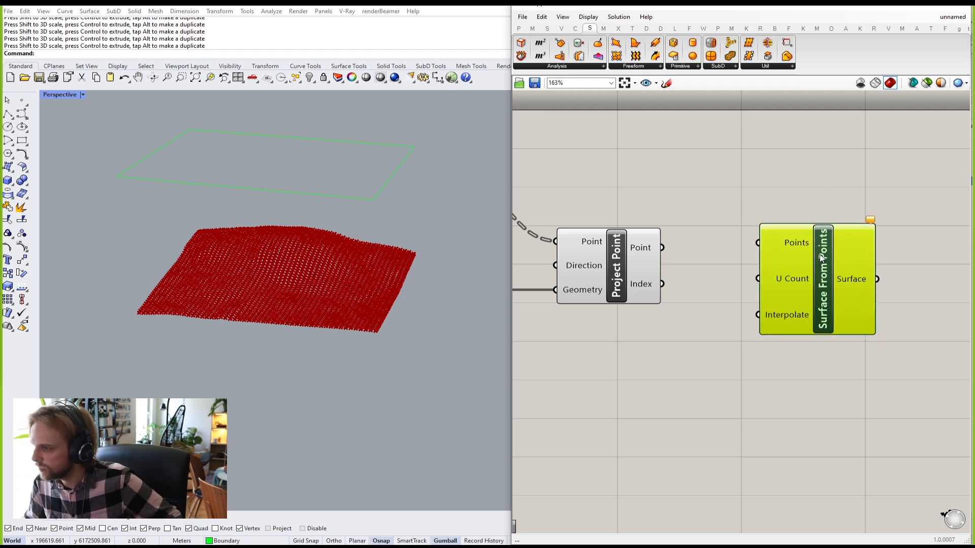
pyautogui.click(814, 135)
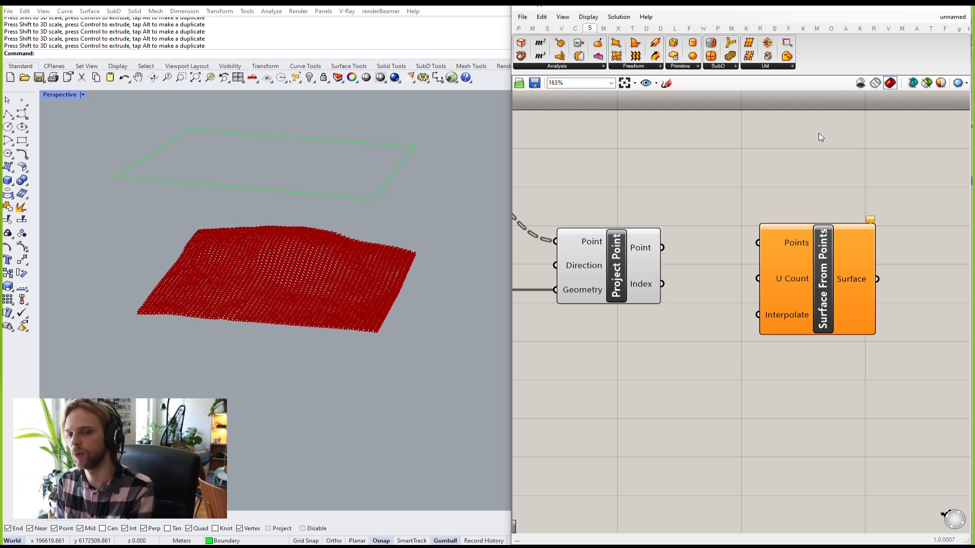
pyautogui.moveTo(837, 272); pyautogui.dragTo(836, 287)
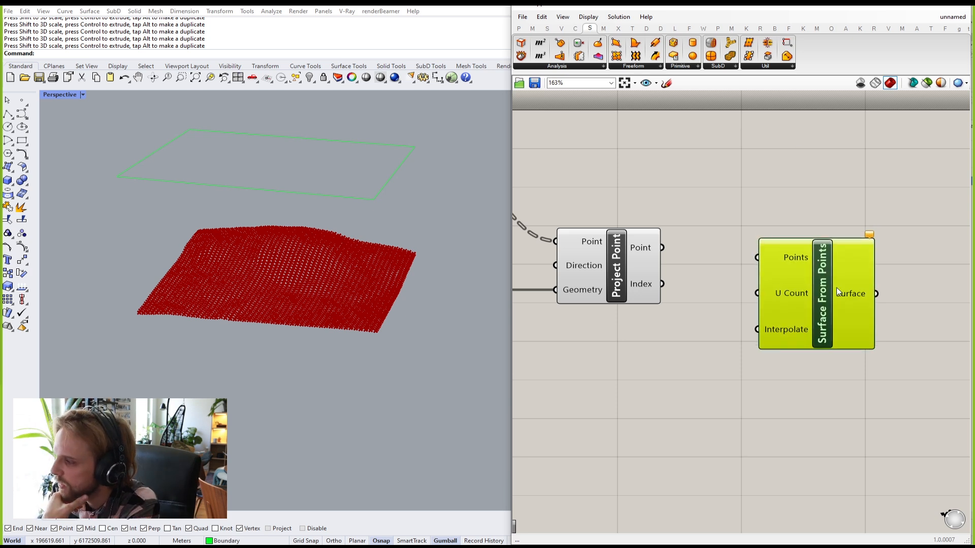
pyautogui.click(730, 216)
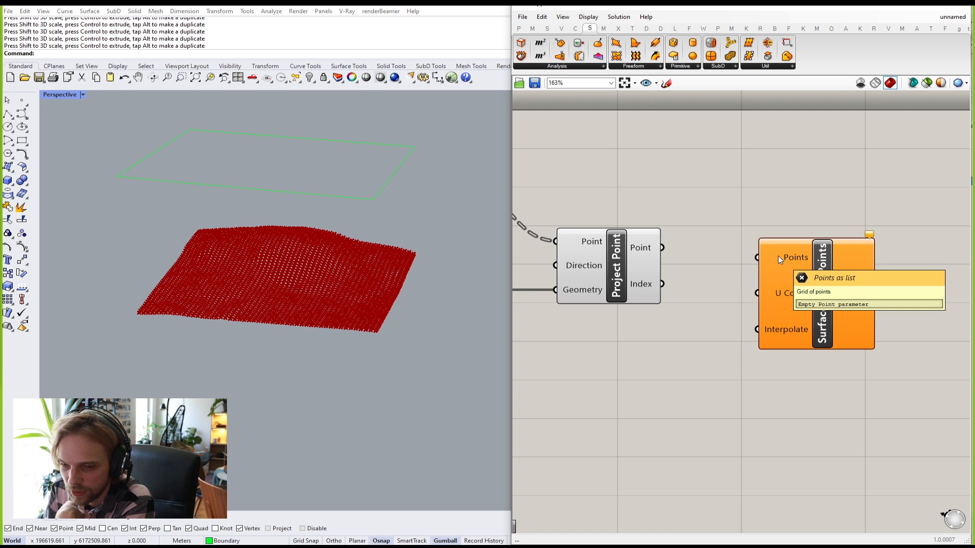
# Step: Wire Project Point's projected points into the Points input of Surface From Points
pyautogui.click(640, 252)
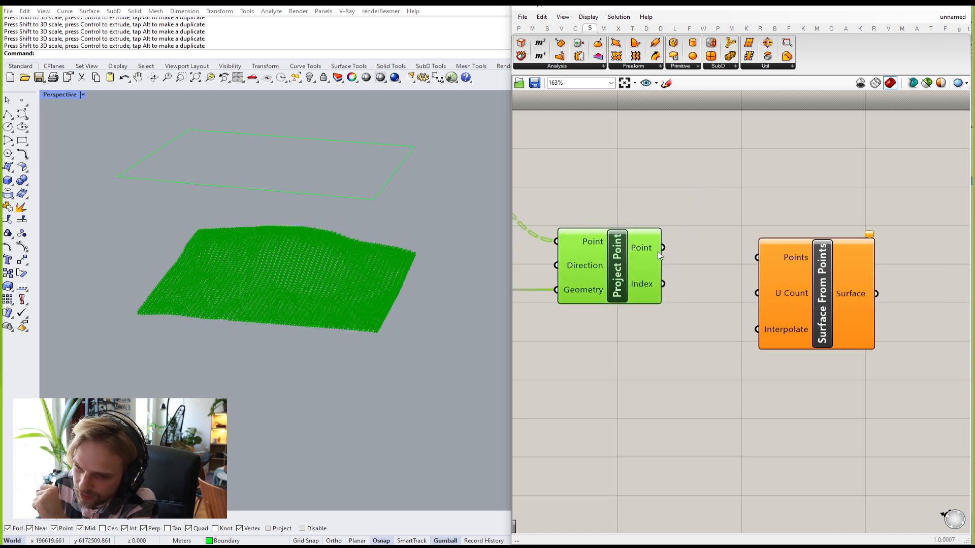
pyautogui.moveTo(661, 248); pyautogui.dragTo(795, 274)
pyautogui.click(736, 183)
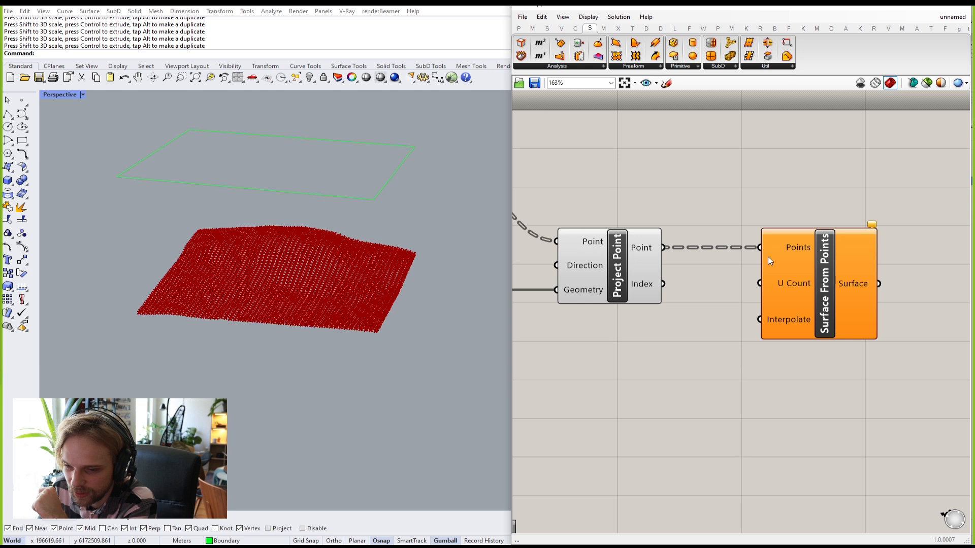
pyautogui.moveTo(795, 252)
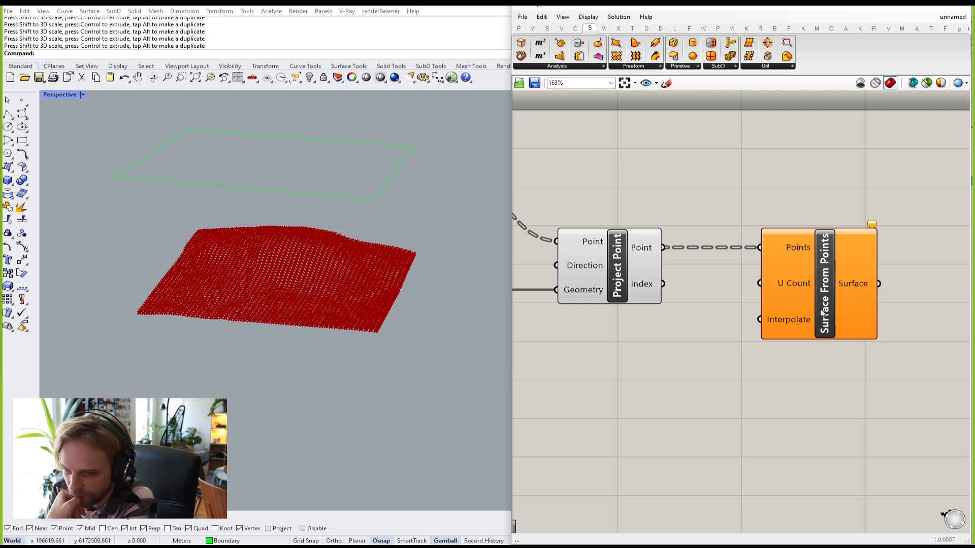
pyautogui.moveTo(819, 297)
pyautogui.mouseDown()
pyautogui.moveTo(813, 308)
pyautogui.moveTo(817, 298)
pyautogui.mouseUp()
pyautogui.click(778, 173)
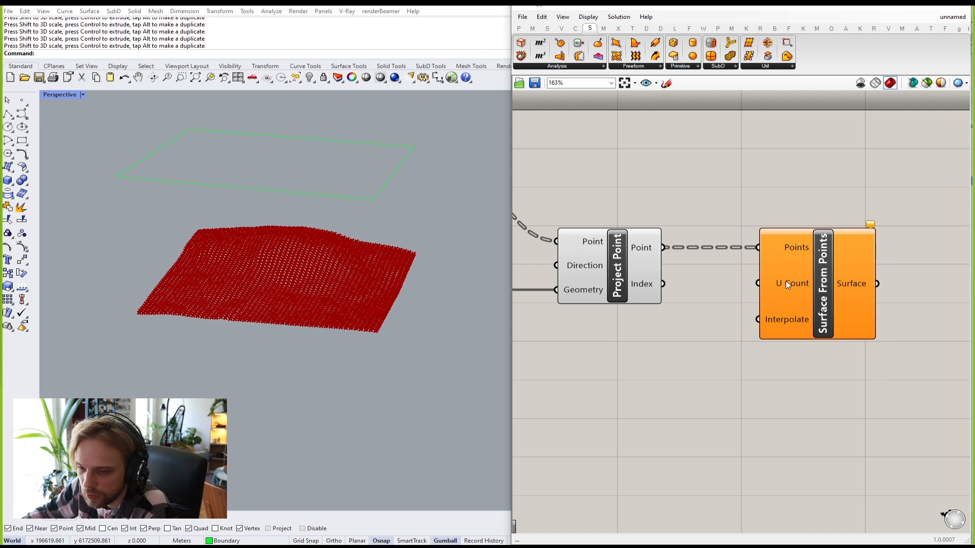
pyautogui.moveTo(802, 245)
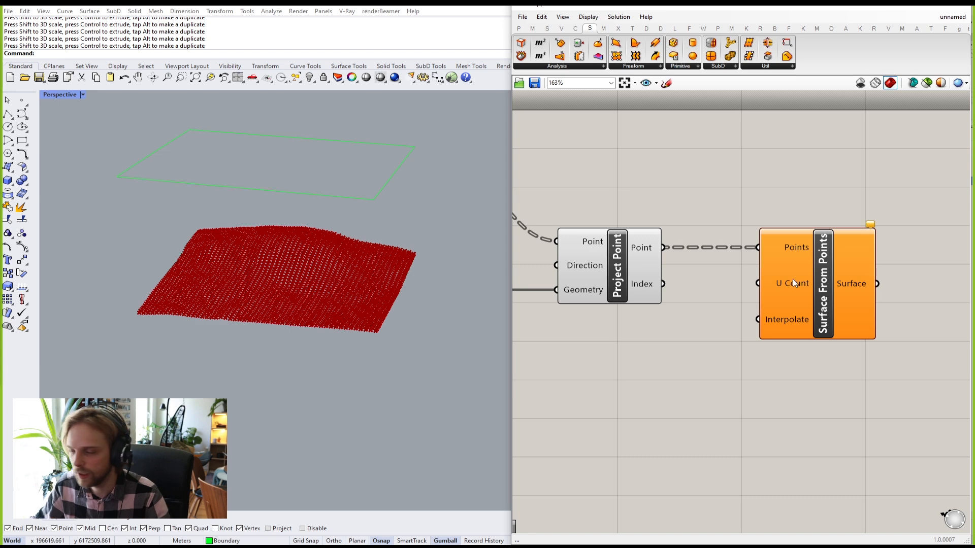
# Step: Reposition Surface From Points and the number slider while panning to Divide Surface
pyautogui.scroll(-4, 794, 278)
pyautogui.moveTo(811, 298); pyautogui.dragTo(802, 316)
pyautogui.moveTo(628, 274); pyautogui.dragTo(695, 267, button='right')
pyautogui.scroll(2, 695, 266)
pyautogui.moveTo(613, 222); pyautogui.dragTo(675, 208, button='right')
pyautogui.scroll(3, 675, 209)
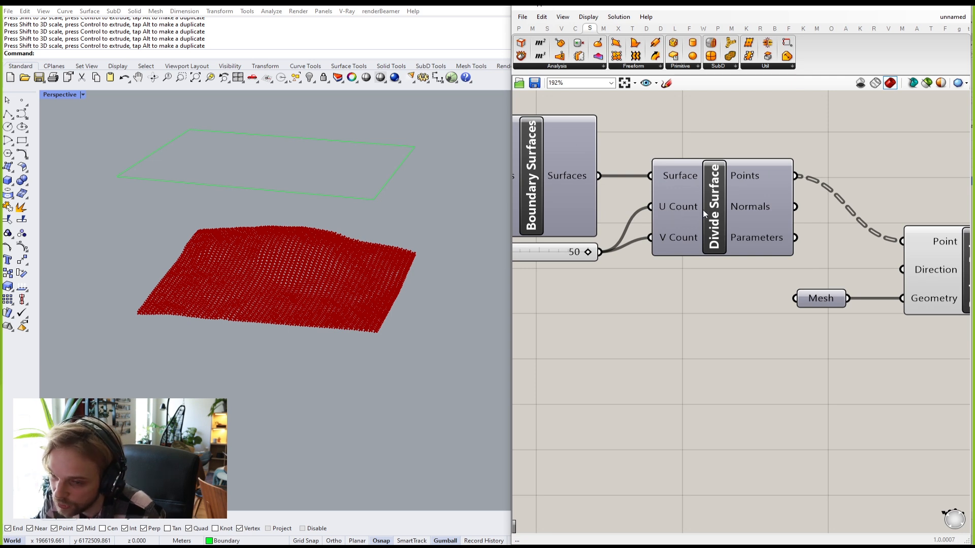
pyautogui.scroll(-2, 695, 210)
pyautogui.moveTo(615, 233); pyautogui.dragTo(655, 216, button='right')
pyautogui.moveTo(628, 222); pyautogui.dragTo(645, 268)
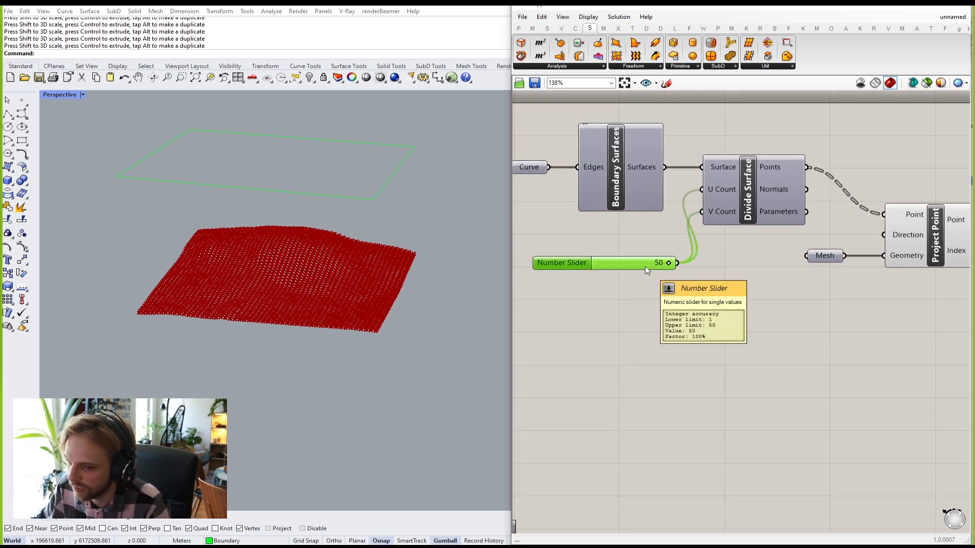
pyautogui.scroll(-3, 656, 264)
pyautogui.scroll(2, 735, 293)
# Step: Move Project Point and Mesh up, place the slider, and widen the Grasshopper pane
pyautogui.moveTo(844, 243); pyautogui.dragTo(720, 187)
pyautogui.moveTo(799, 203); pyautogui.dragTo(814, 172)
pyautogui.click(736, 203)
pyautogui.moveTo(583, 214); pyautogui.dragTo(903, 224)
pyautogui.click(912, 167)
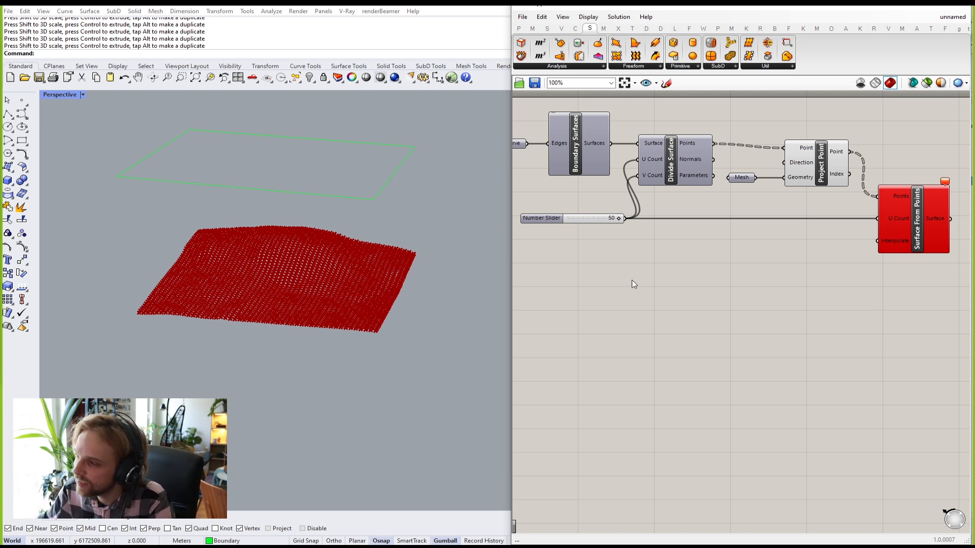
pyautogui.moveTo(580, 217); pyautogui.dragTo(563, 217)
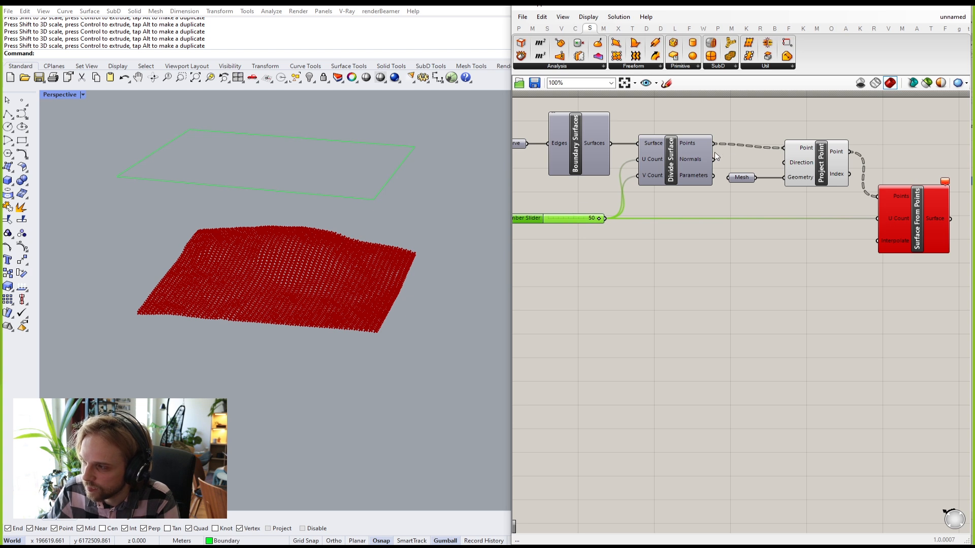
pyautogui.click(687, 310)
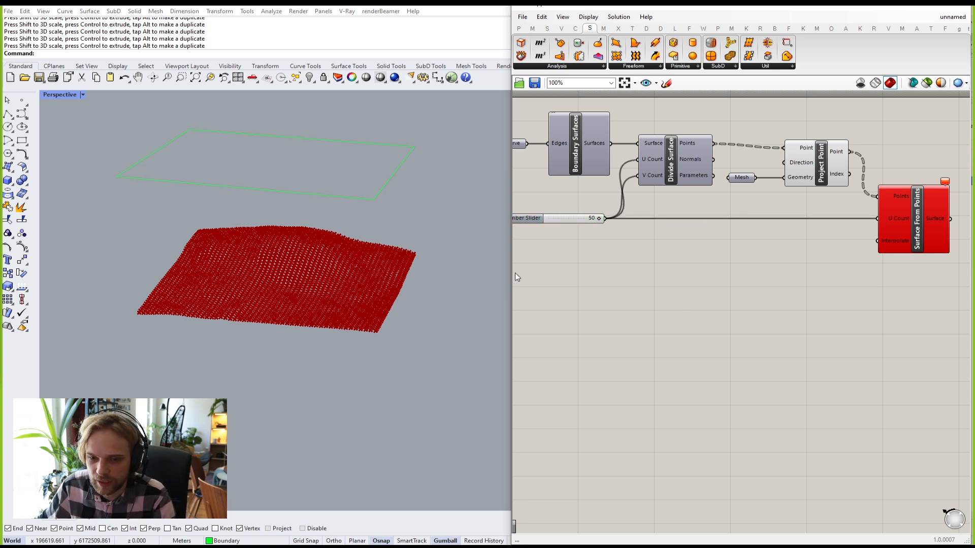
pyautogui.moveTo(509, 274); pyautogui.dragTo(446, 277)
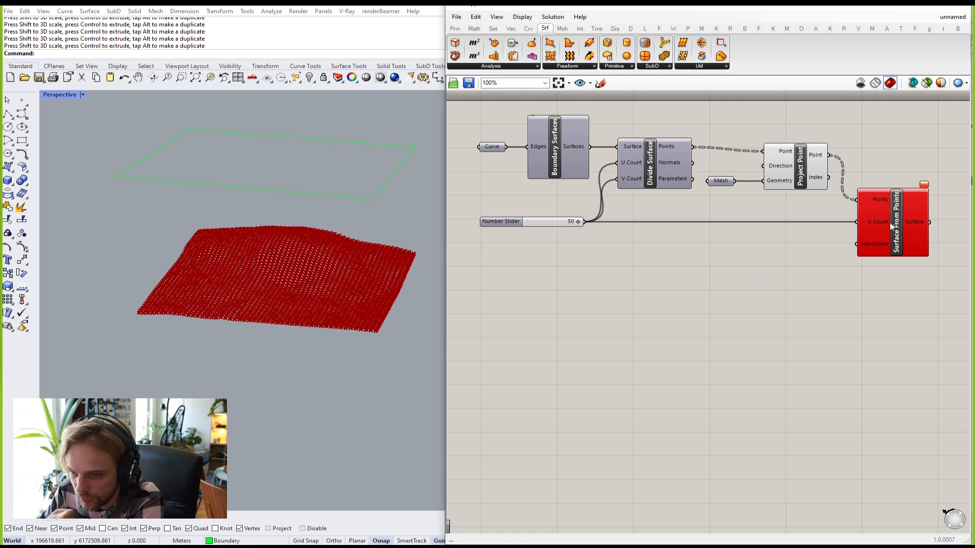
# Step: Zoom in and read Surface From Points' error: U Count not valid for this number of points
pyautogui.scroll(3, 850, 266)
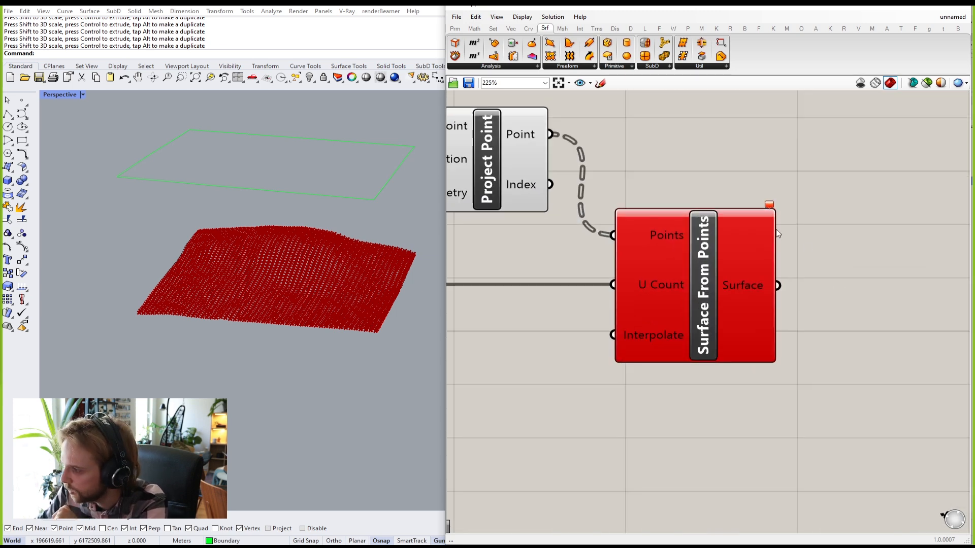
pyautogui.moveTo(770, 207)
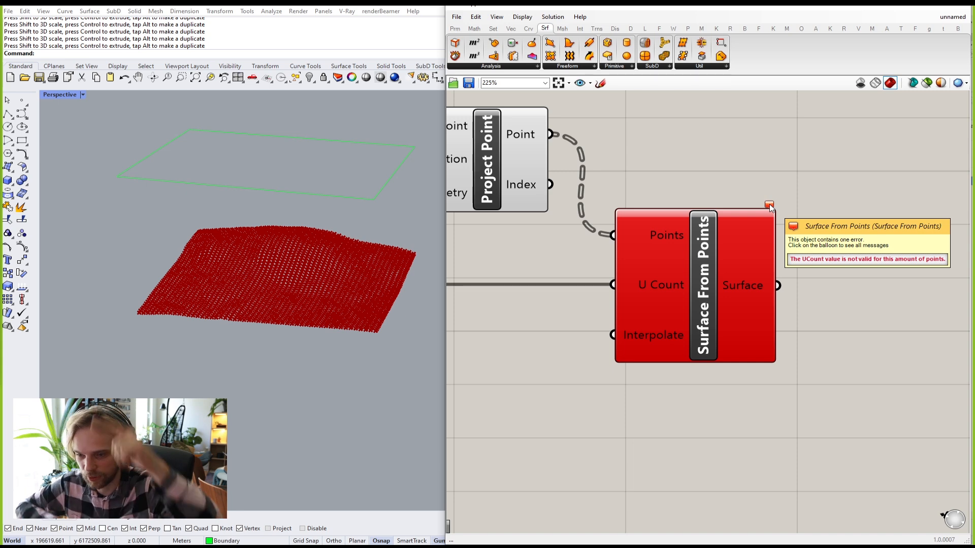
pyautogui.scroll(-6, 736, 212)
pyautogui.moveTo(609, 219); pyautogui.dragTo(861, 248, button='right')
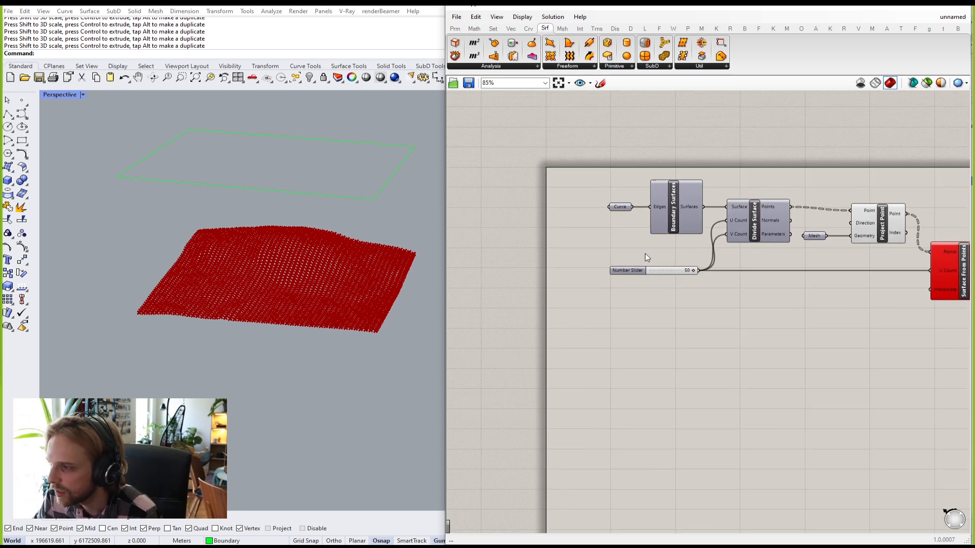
pyautogui.scroll(5, 668, 265)
pyautogui.click(681, 282)
pyautogui.moveTo(680, 281)
pyautogui.mouseDown()
pyautogui.moveTo(660, 280)
pyautogui.moveTo(674, 278)
pyautogui.mouseUp()
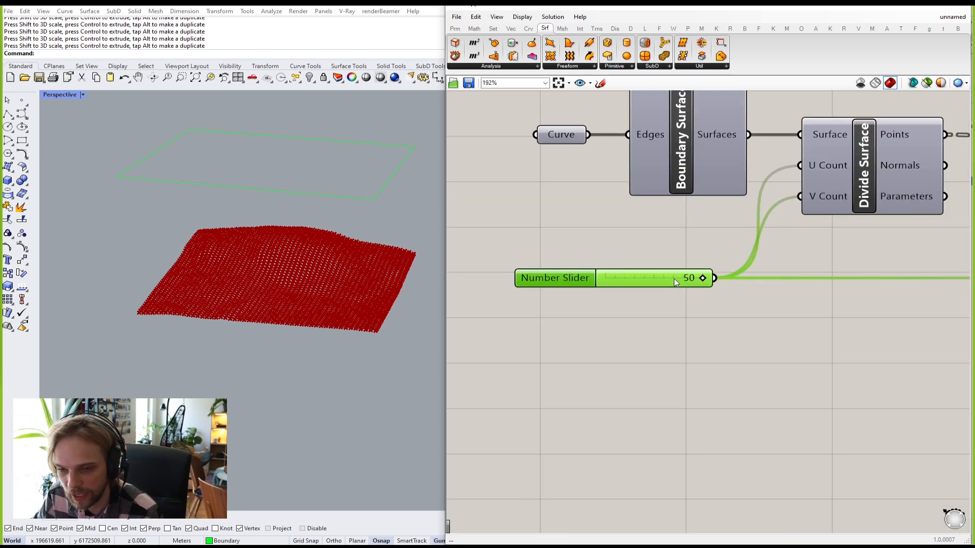
pyautogui.moveTo(719, 267); pyautogui.dragTo(593, 282, button='right')
pyautogui.scroll(1, 780, 178)
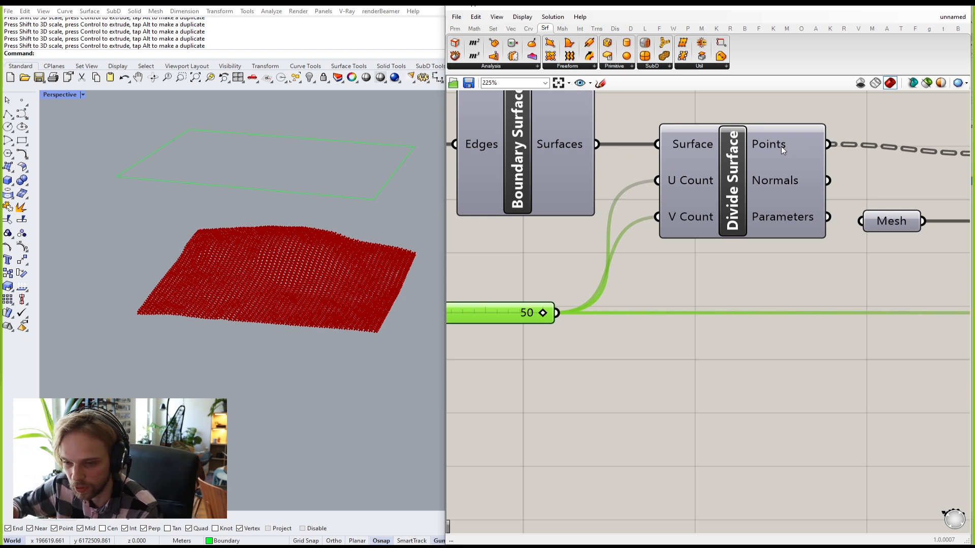
pyautogui.scroll(-4, 771, 177)
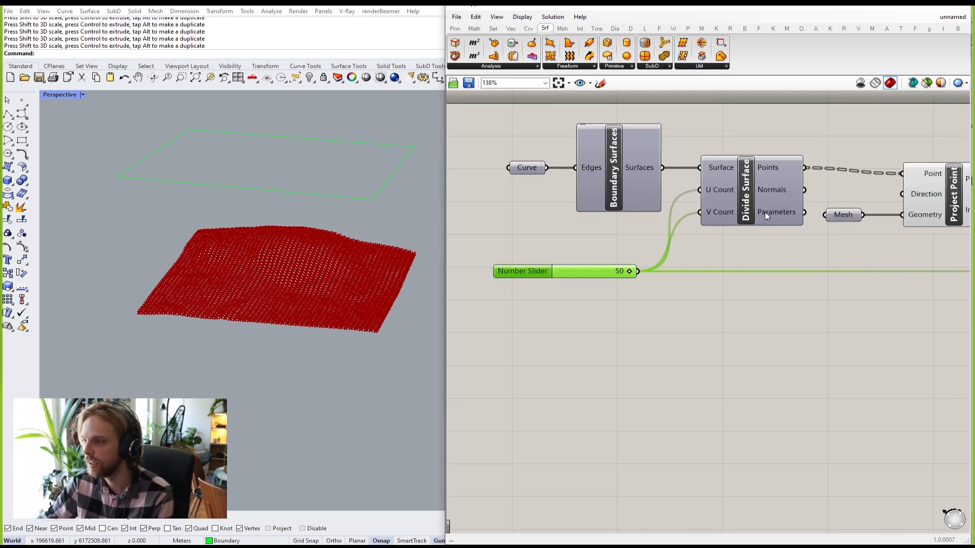
pyautogui.scroll(1, 851, 254)
pyautogui.scroll(1, 853, 253)
pyautogui.moveTo(711, 277); pyautogui.dragTo(837, 278, button='right')
pyautogui.moveTo(925, 273); pyautogui.dragTo(760, 286, button='right')
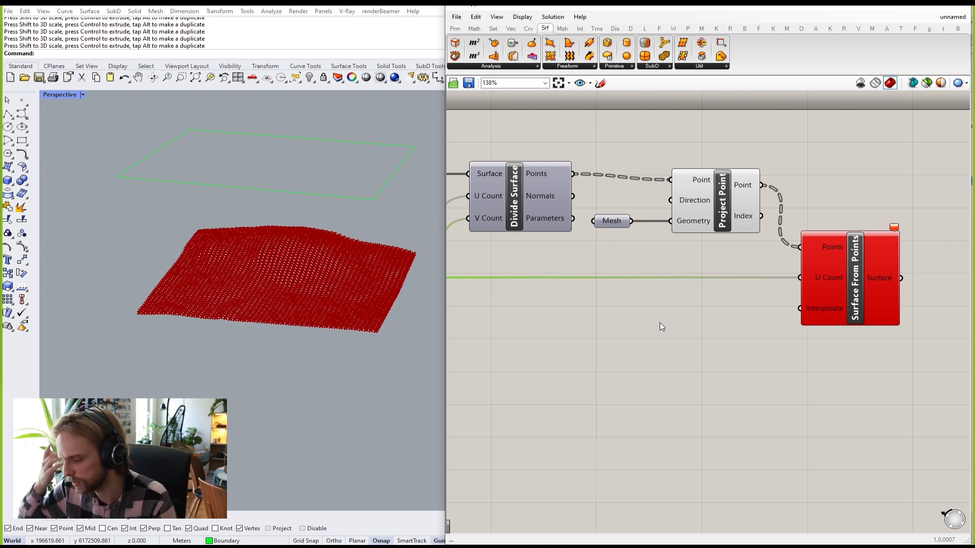
pyautogui.scroll(4, 659, 322)
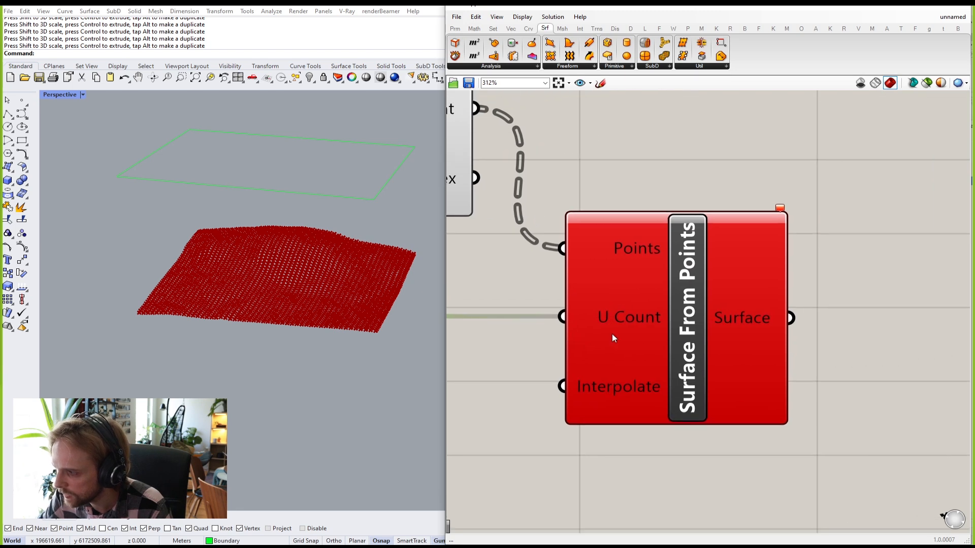
pyautogui.scroll(2, 606, 320)
pyautogui.rightClick(606, 319)
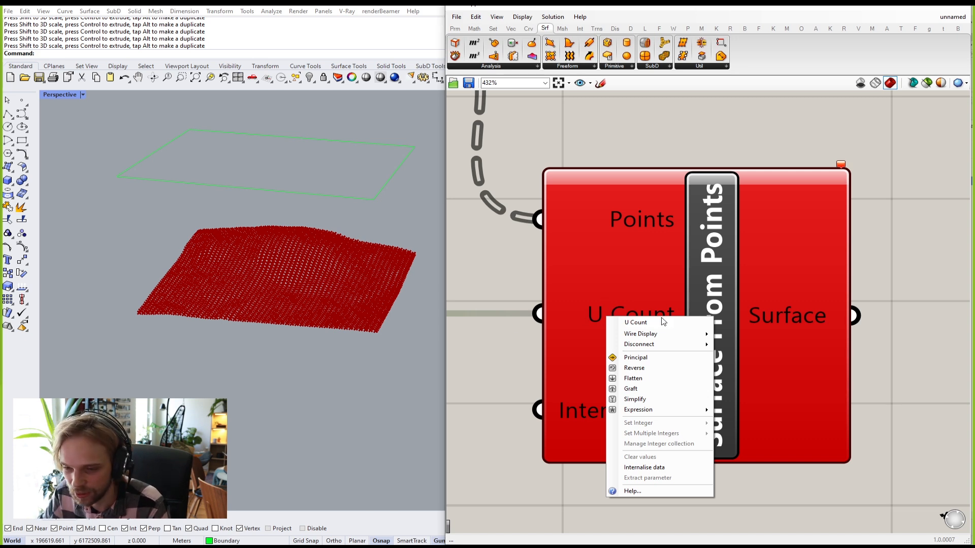
pyautogui.moveTo(632, 415)
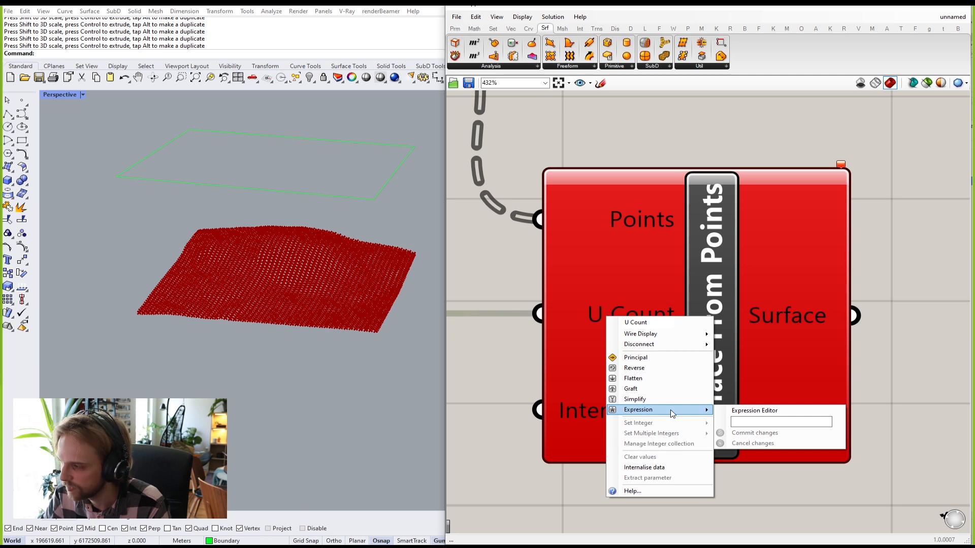
pyautogui.click(495, 374)
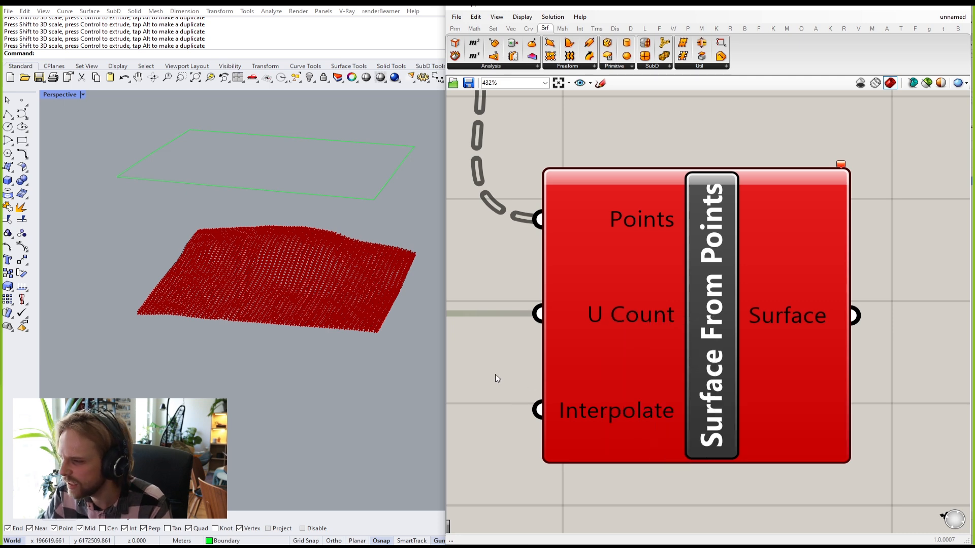
pyautogui.scroll(-3, 495, 373)
pyautogui.moveTo(495, 379); pyautogui.dragTo(728, 383, button='right')
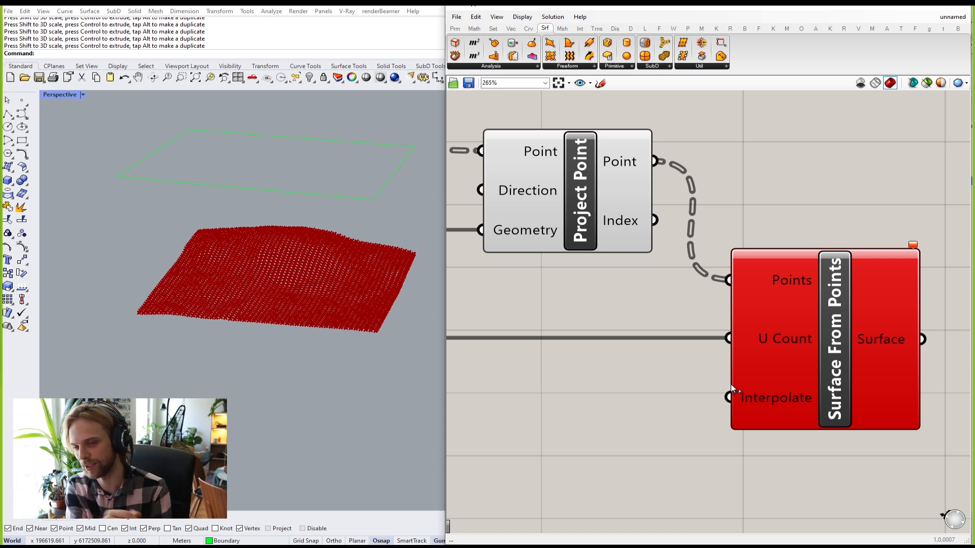
# Step: Place an Addition component below the 50 slider via a '+' search
pyautogui.scroll(-3, 736, 360)
pyautogui.moveTo(655, 368); pyautogui.dragTo(827, 324, button='right')
pyautogui.scroll(-2, 724, 335)
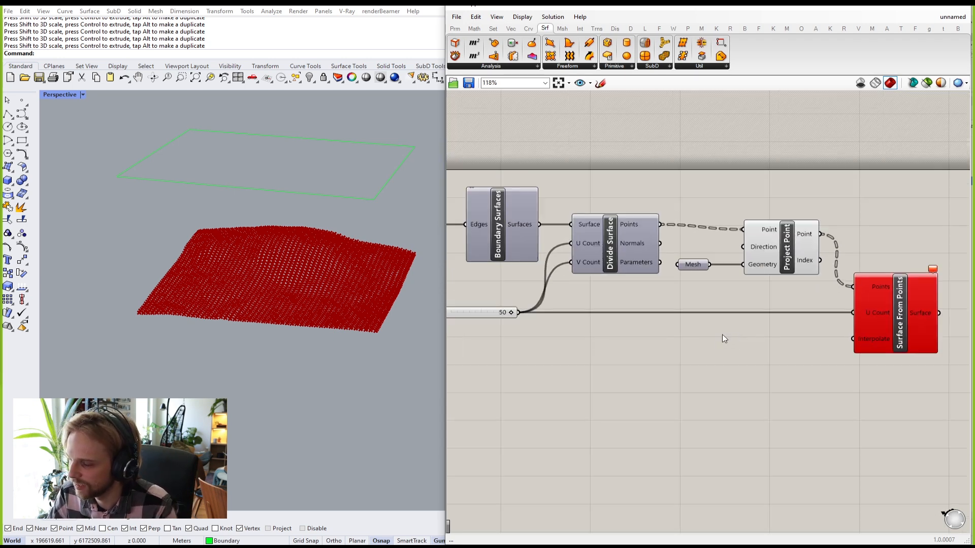
pyautogui.moveTo(758, 332); pyautogui.dragTo(773, 336, button='right')
pyautogui.scroll(2, 525, 306)
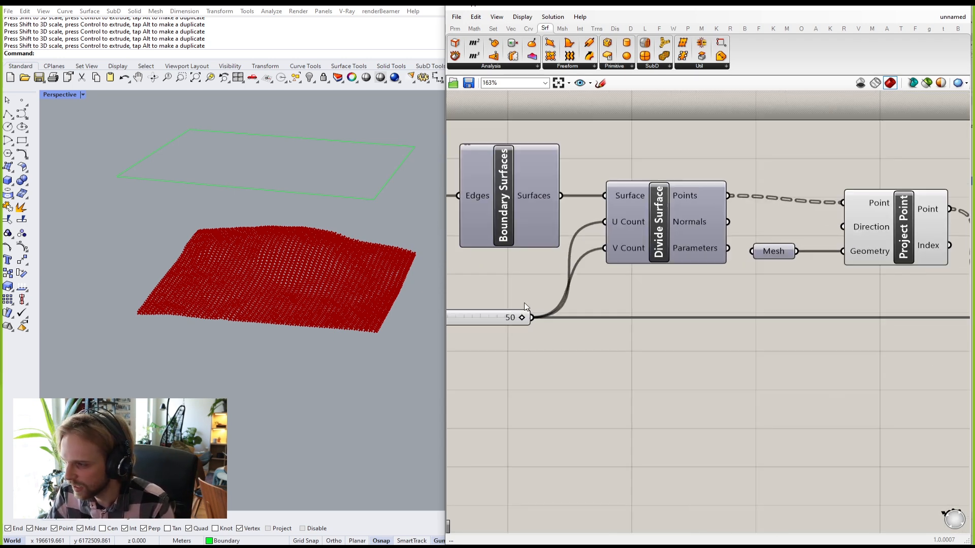
pyautogui.click(497, 320)
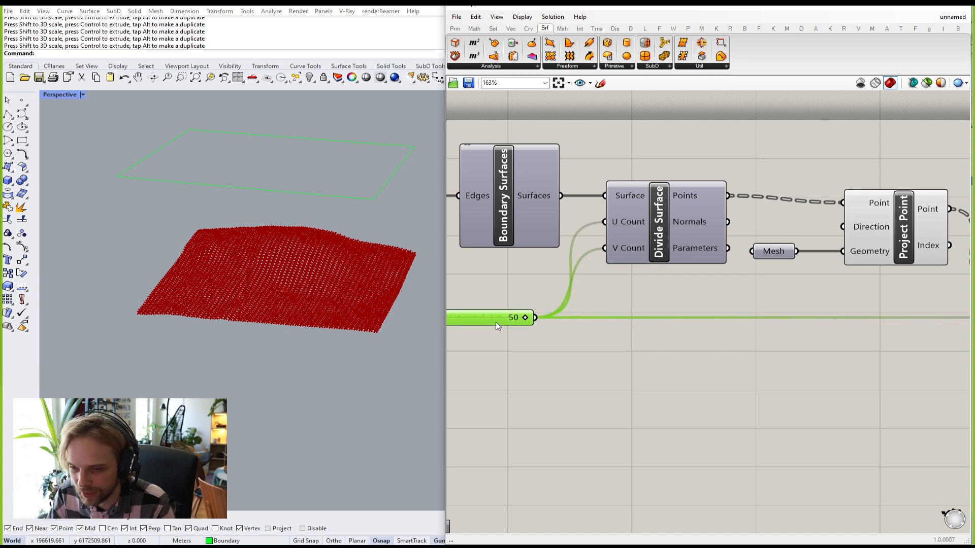
pyautogui.moveTo(578, 347); pyautogui.dragTo(565, 337, button='right')
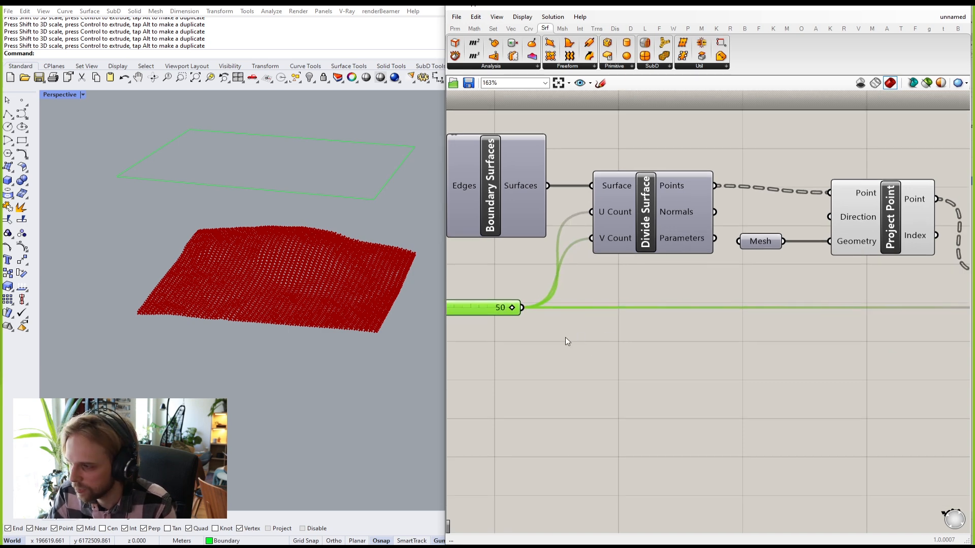
pyautogui.doubleClick(566, 337)
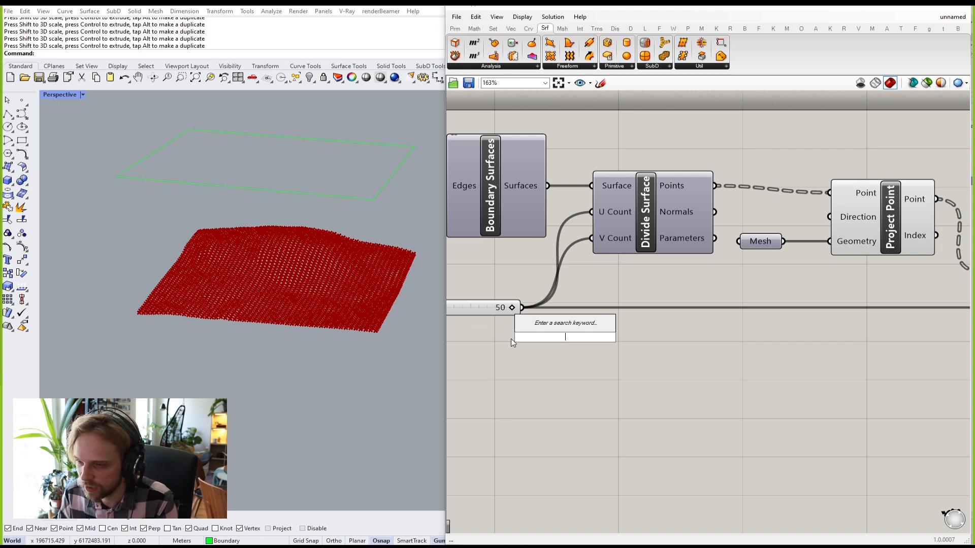
pyautogui.write('+')
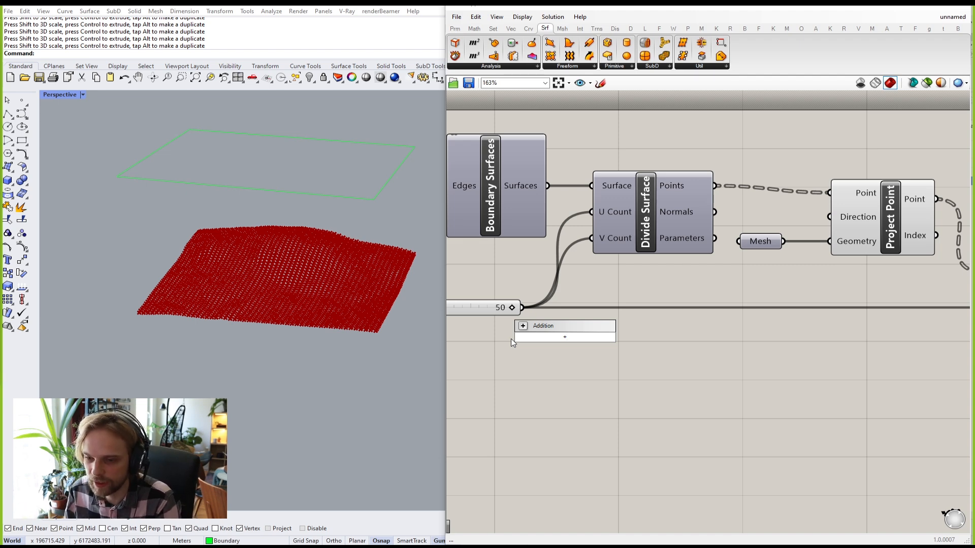
pyautogui.press('Return')
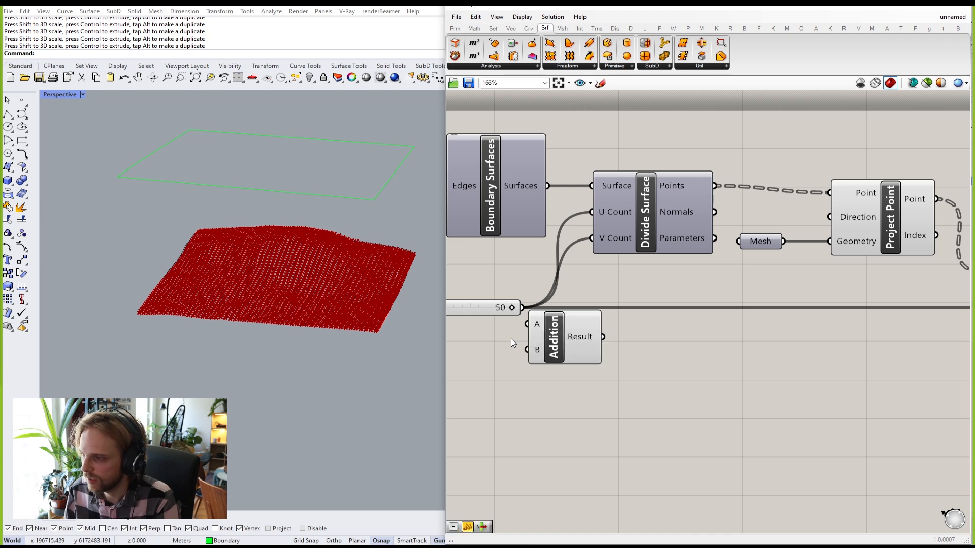
pyautogui.moveTo(587, 357); pyautogui.dragTo(631, 377)
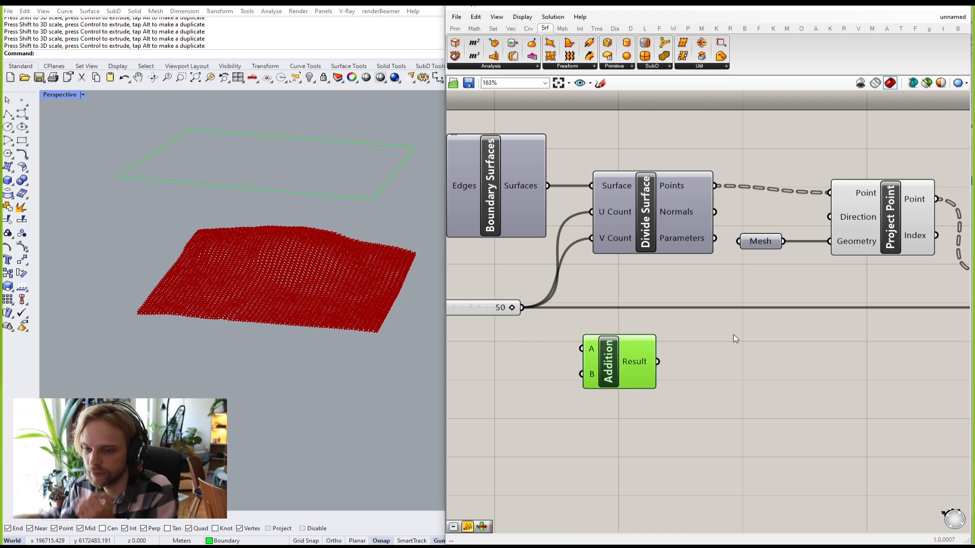
# Step: Wire the 50 slider's output into Addition's A input
pyautogui.moveTo(541, 347); pyautogui.dragTo(651, 327, button='right')
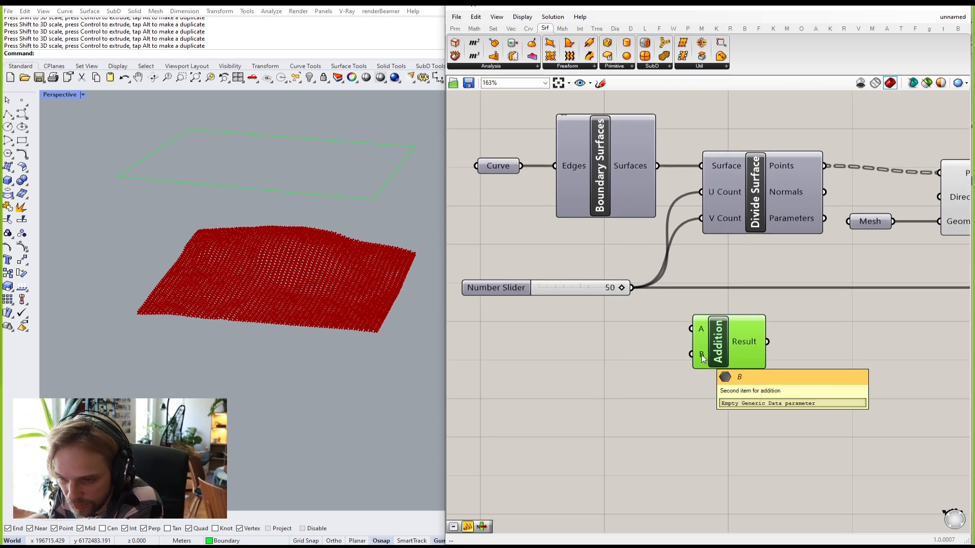
pyautogui.scroll(1, 646, 300)
pyautogui.moveTo(629, 285); pyautogui.dragTo(699, 333)
pyautogui.moveTo(664, 381); pyautogui.dragTo(720, 341, button='right')
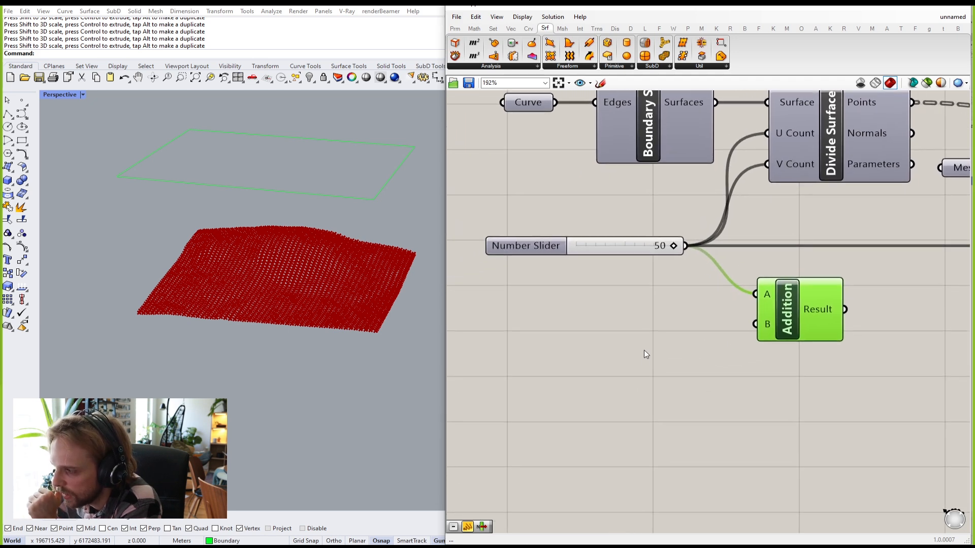
# Step: Add a number slider set to 1 and feed it into Addition's B input
pyautogui.doubleClick(646, 348)
pyautogui.write('1')
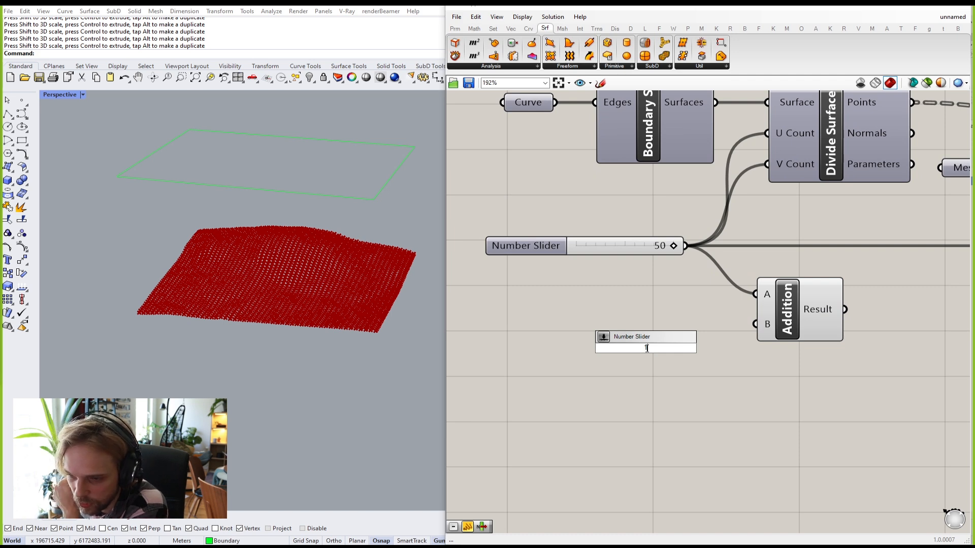
pyautogui.press('Return')
pyautogui.moveTo(645, 348); pyautogui.dragTo(623, 327)
pyautogui.moveTo(683, 327); pyautogui.dragTo(694, 327)
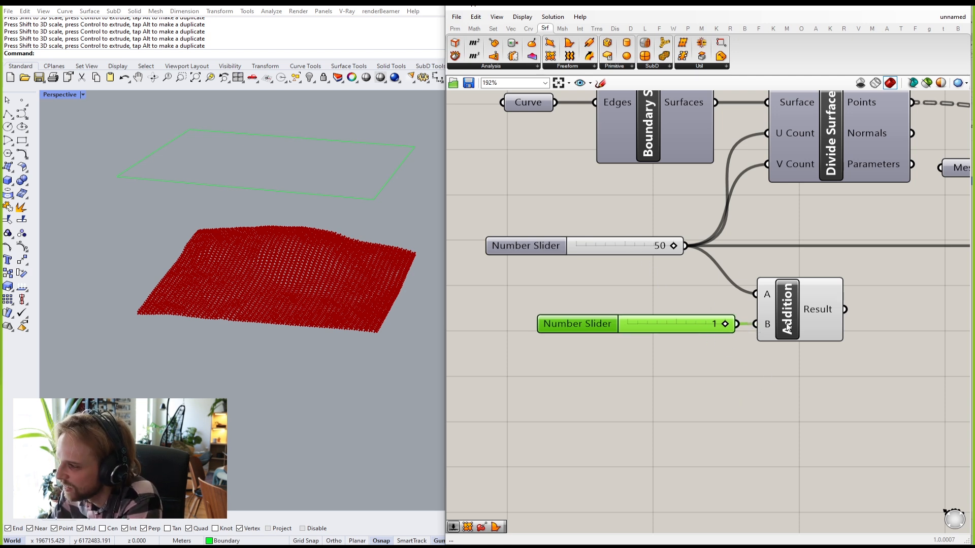
# Step: Move the 1 slider and Addition together to the right
pyautogui.moveTo(848, 366); pyautogui.dragTo(762, 359, button='right')
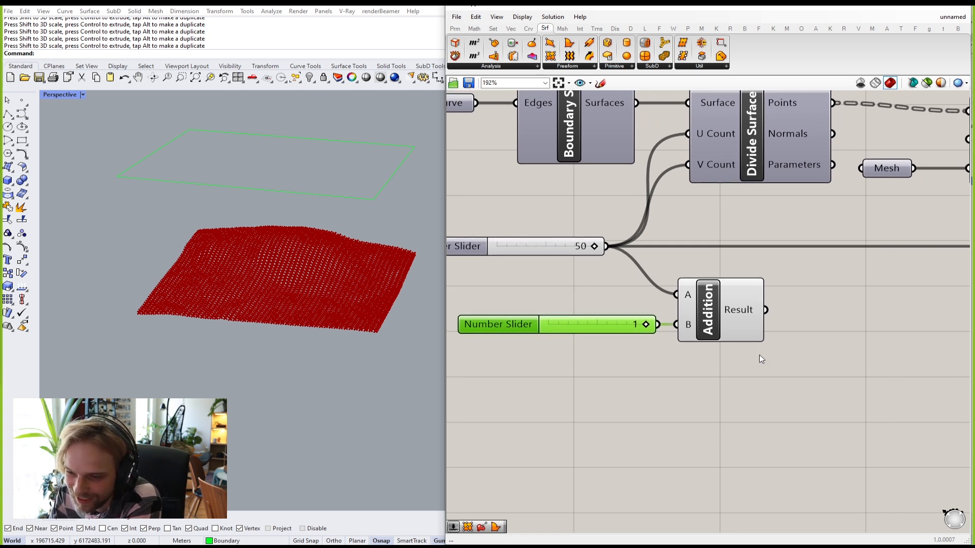
pyautogui.moveTo(803, 416); pyautogui.dragTo(619, 316)
pyautogui.scroll(-2, 619, 316)
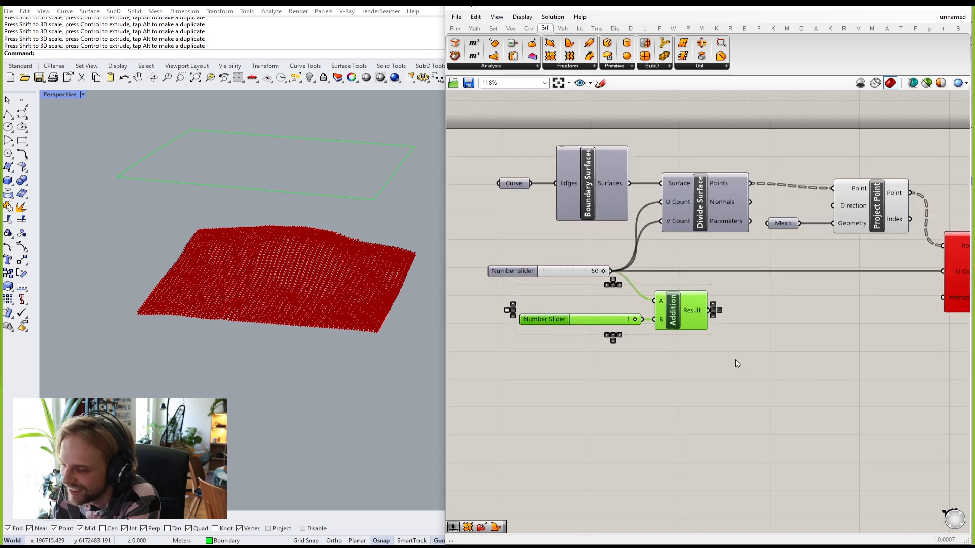
pyautogui.moveTo(658, 350); pyautogui.dragTo(803, 340)
pyautogui.click(860, 376)
# Step: Disconnect the 50 slider from Surface From Points' U Count input
pyautogui.moveTo(860, 377); pyautogui.dragTo(825, 327, button='right')
pyautogui.scroll(1, 714, 371)
pyautogui.scroll(-2, 815, 328)
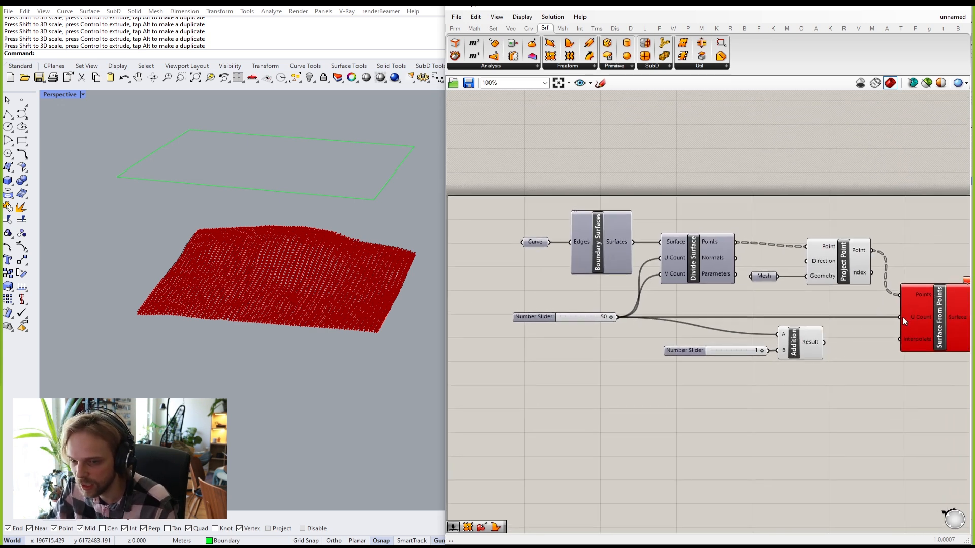
pyautogui.click(553, 67)
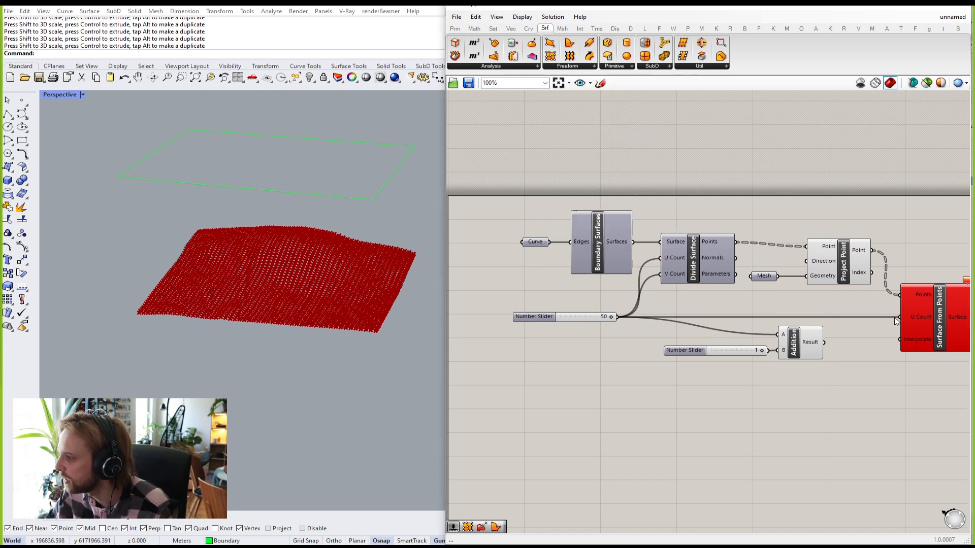
pyautogui.moveTo(897, 316); pyautogui.dragTo(616, 317)
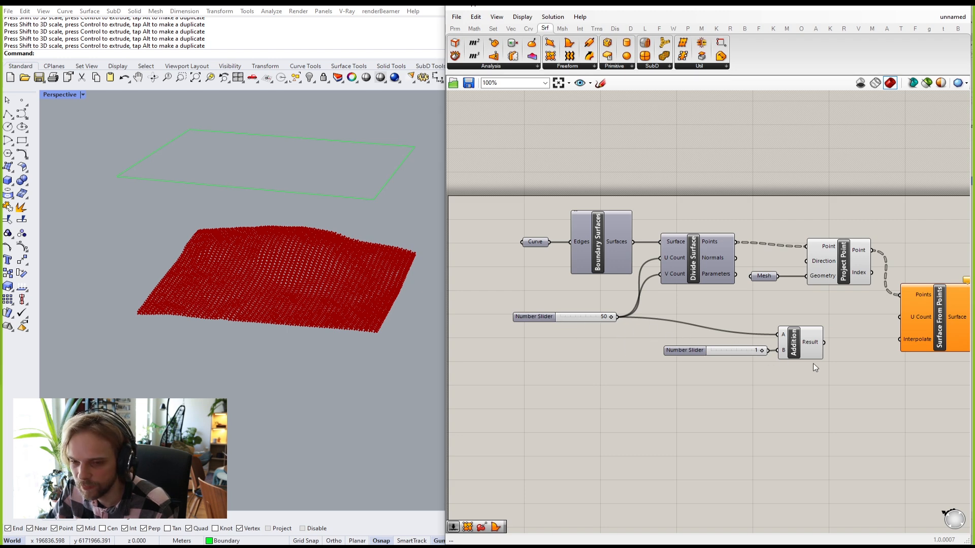
# Step: Wire Addition's Result into U Count and shift the 1 slider and Addition up-right
pyautogui.scroll(2, 807, 366)
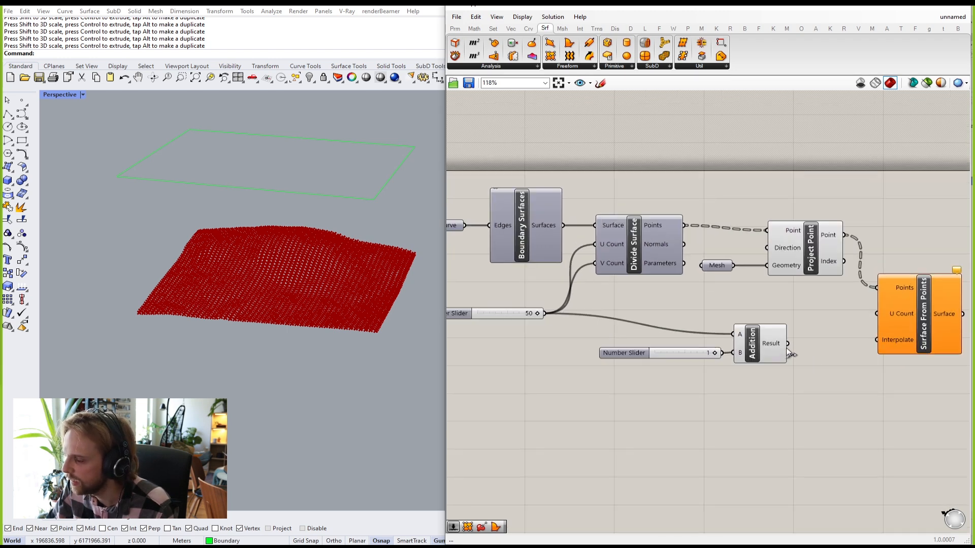
pyautogui.moveTo(787, 345); pyautogui.dragTo(875, 318)
pyautogui.moveTo(805, 396); pyautogui.dragTo(589, 310)
pyautogui.moveTo(769, 350); pyautogui.dragTo(779, 327)
pyautogui.click(800, 365)
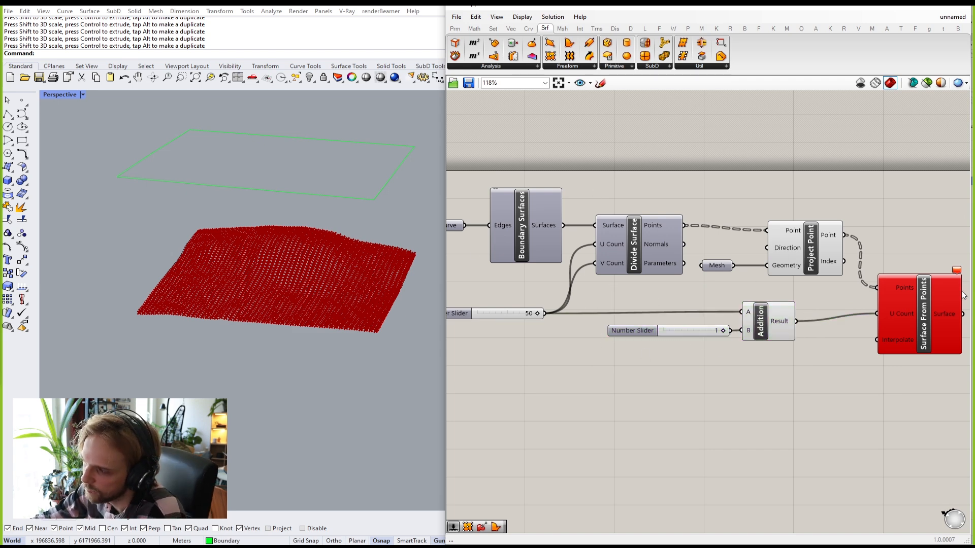
# Step: Nudge Surface From Points into place and confirm Addition's Result reads 51
pyautogui.moveTo(918, 335); pyautogui.dragTo(920, 342)
pyautogui.click(885, 265)
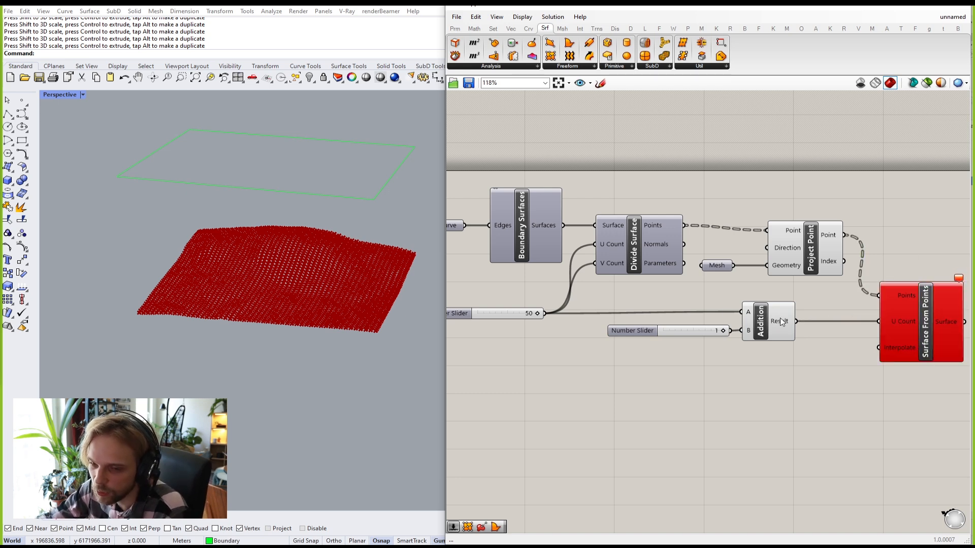
pyautogui.moveTo(781, 322)
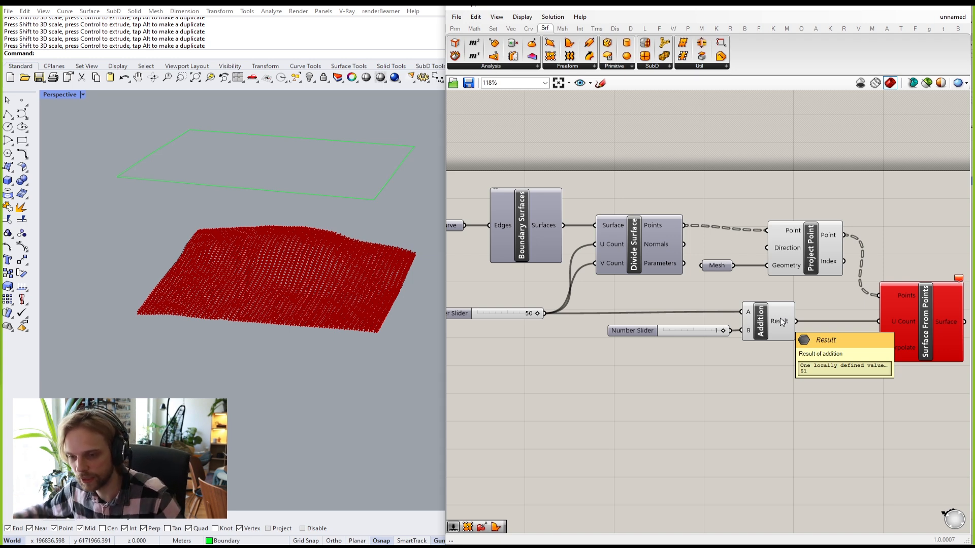
pyautogui.scroll(3, 851, 312)
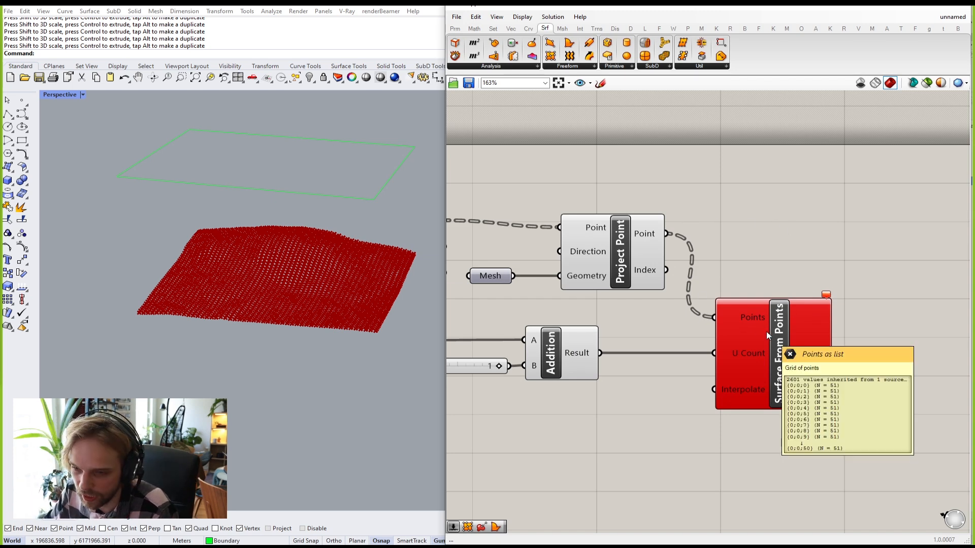
pyautogui.moveTo(766, 332); pyautogui.dragTo(808, 331)
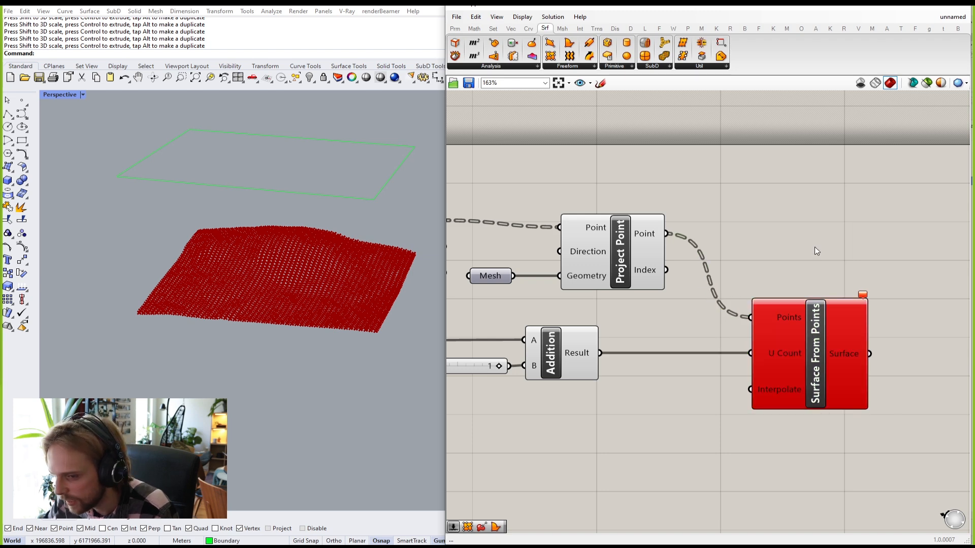
pyautogui.moveTo(643, 237)
pyautogui.scroll(-5, 699, 252)
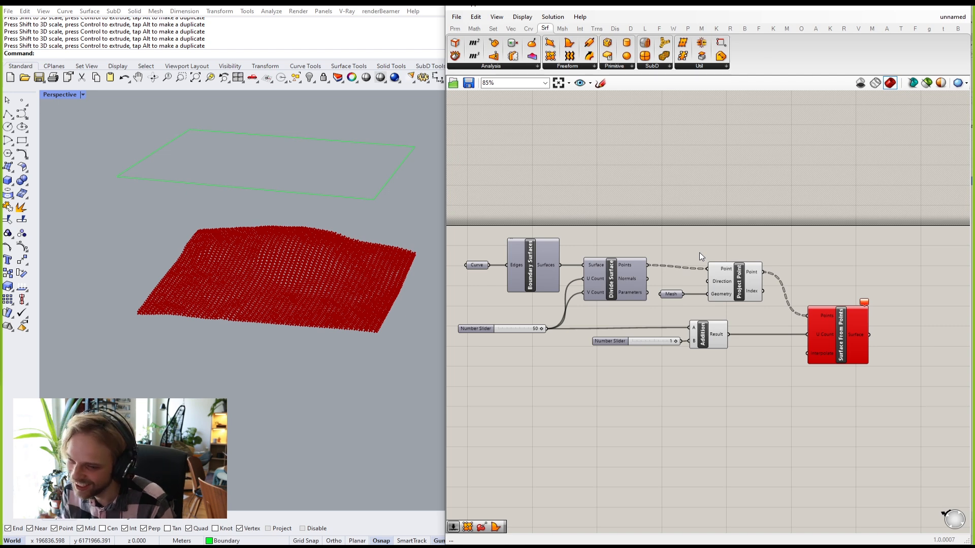
# Step: Move the Curve parameter slightly left next to Boundary Surfaces
pyautogui.scroll(2, 528, 269)
pyautogui.moveTo(528, 269); pyautogui.dragTo(717, 271, button='right')
pyautogui.scroll(5, 624, 259)
pyautogui.moveTo(605, 299); pyautogui.dragTo(512, 302)
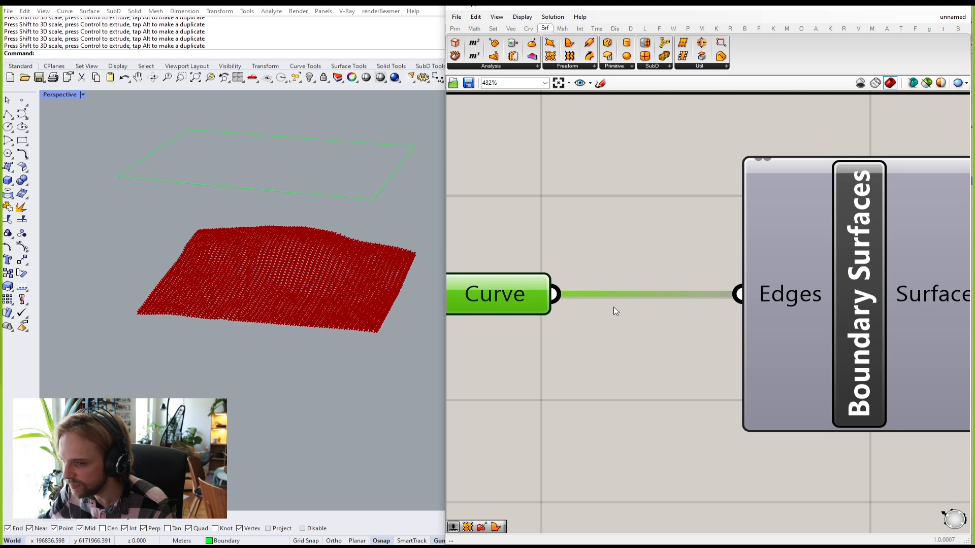
pyautogui.click(648, 307)
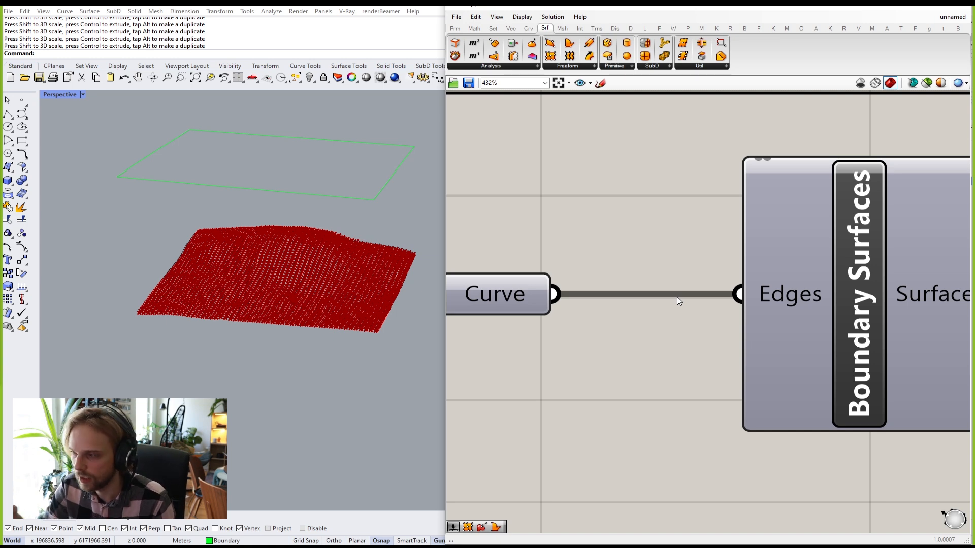
pyautogui.click(502, 288)
pyautogui.scroll(-5, 588, 311)
pyautogui.click(665, 313)
pyautogui.scroll(3, 717, 414)
# Step: Nudge the 50 slider right and pan to empty canvas below the sliders
pyautogui.moveTo(519, 372); pyautogui.dragTo(618, 345, button='right')
pyautogui.moveTo(591, 335); pyautogui.dragTo(601, 338)
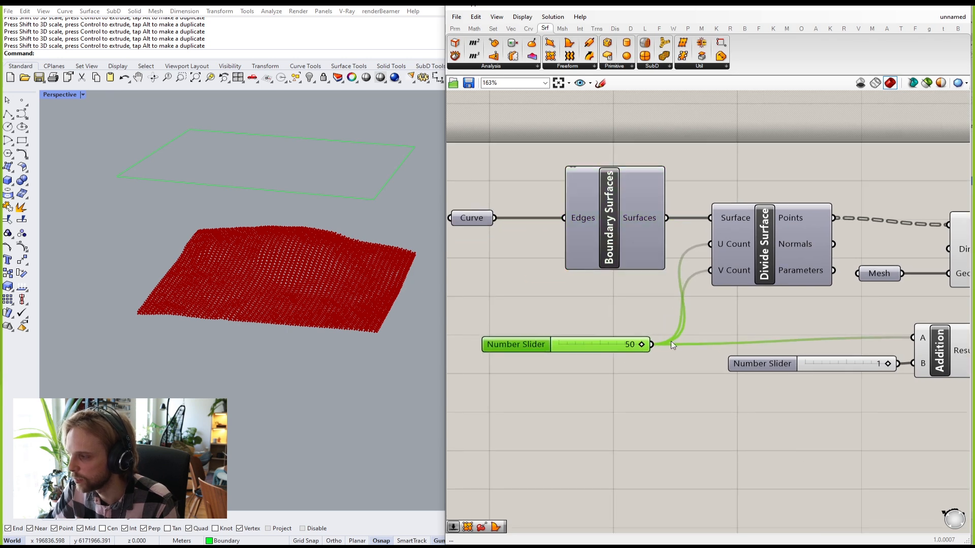
pyautogui.click(804, 345)
pyautogui.moveTo(698, 309); pyautogui.dragTo(618, 296, button='right')
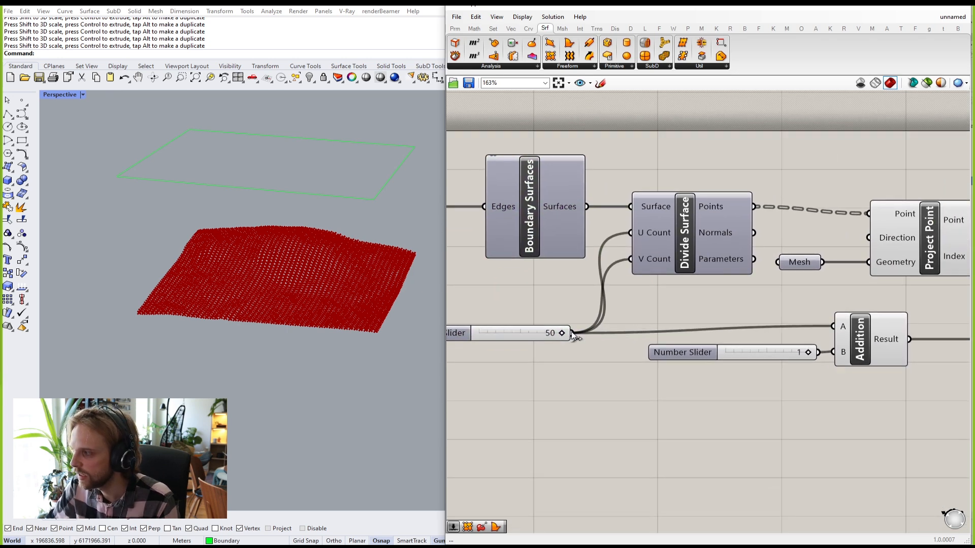
pyautogui.scroll(2, 592, 343)
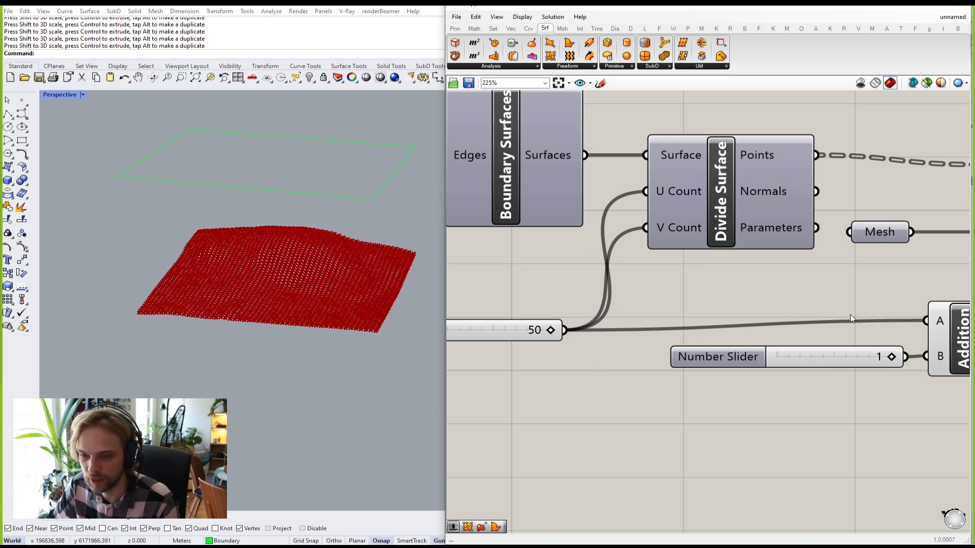
pyautogui.scroll(-3, 851, 315)
pyautogui.moveTo(690, 414); pyautogui.dragTo(676, 288, button='right')
# Step: Add a Panel listing cat, dog, mouse, with each line output as a separate item
pyautogui.doubleClick(647, 316)
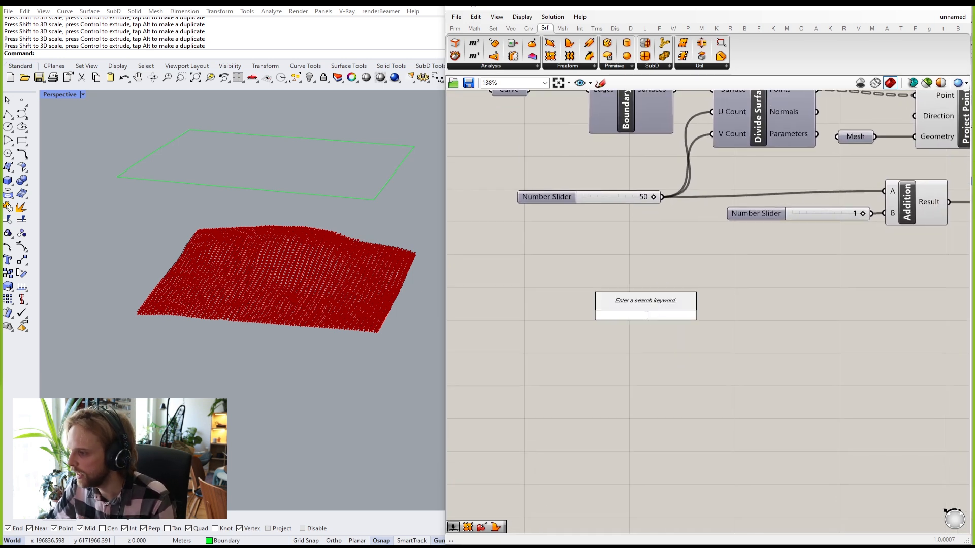
pyautogui.write('panel')
pyautogui.press('Return')
pyautogui.doubleClick(646, 315)
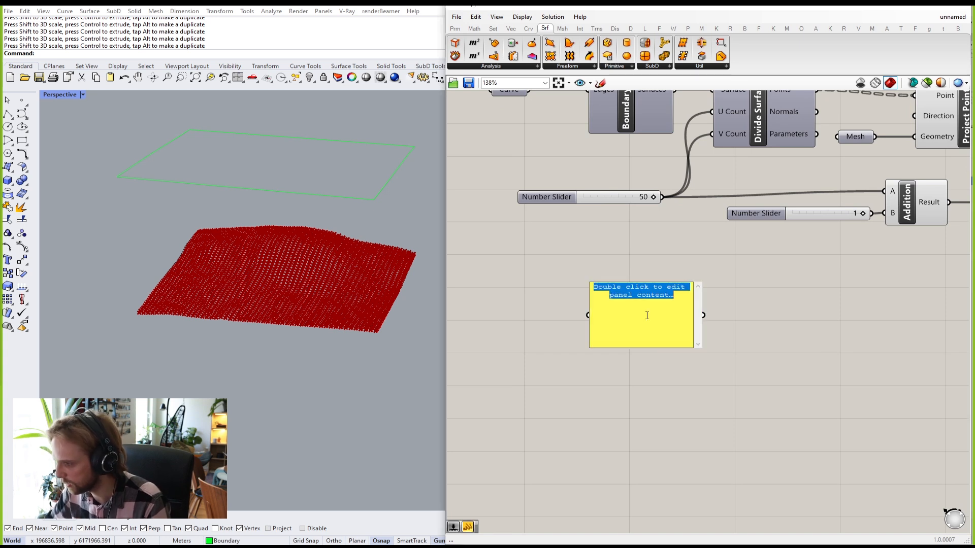
pyautogui.write('cat')
pyautogui.press('Return')
pyautogui.write('do')
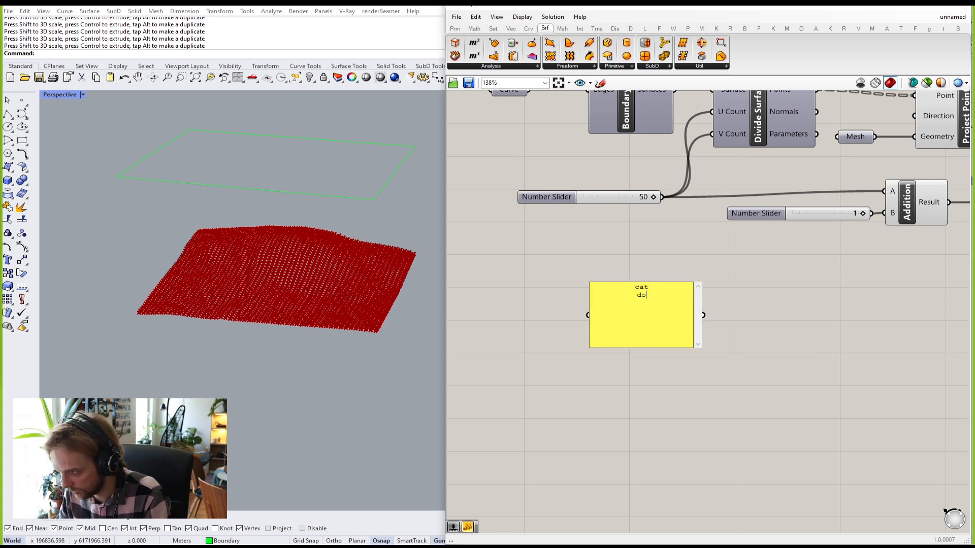
pyautogui.write('g mouse')
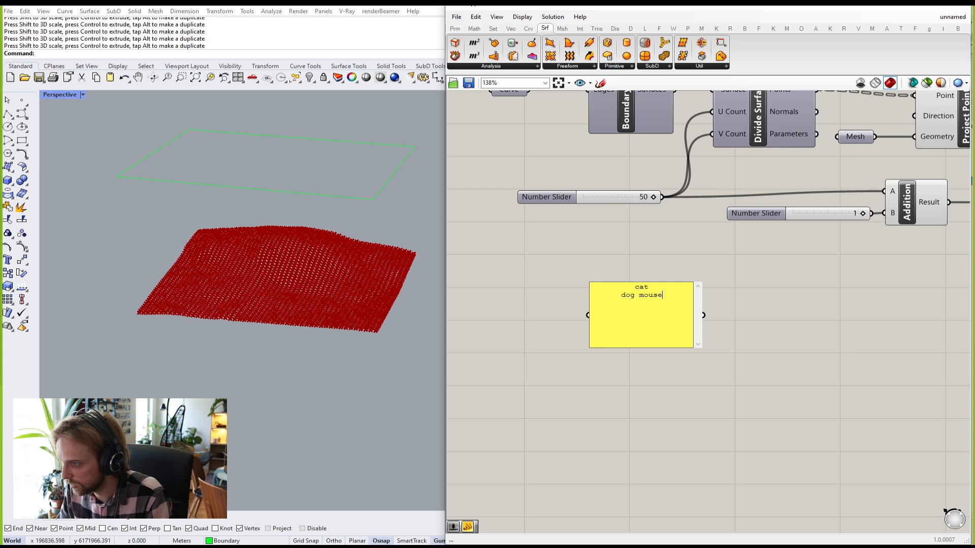
pyautogui.click(657, 258)
pyautogui.rightClick(619, 308)
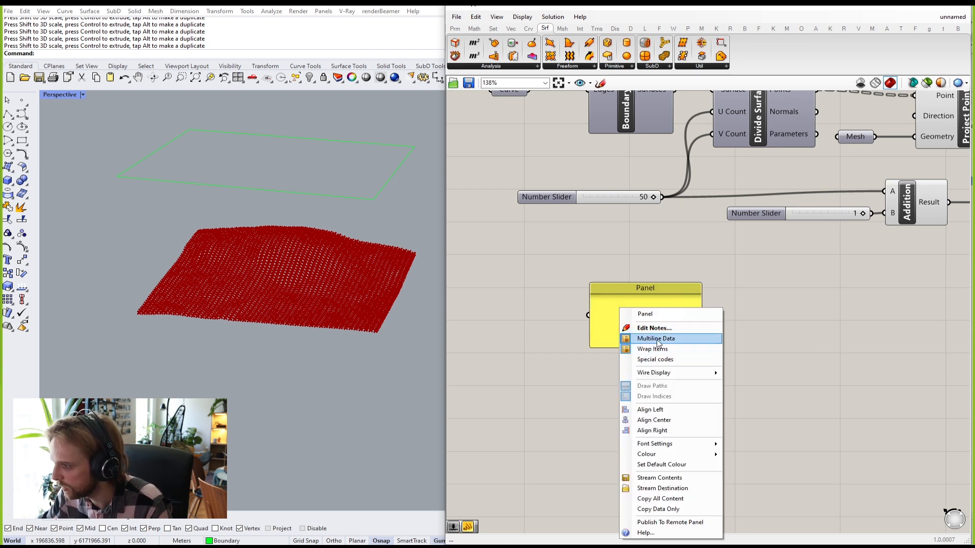
pyautogui.click(655, 338)
# Step: Add a second Panel to the right and feed the cat/dog/mouse panel into it
pyautogui.doubleClick(766, 332)
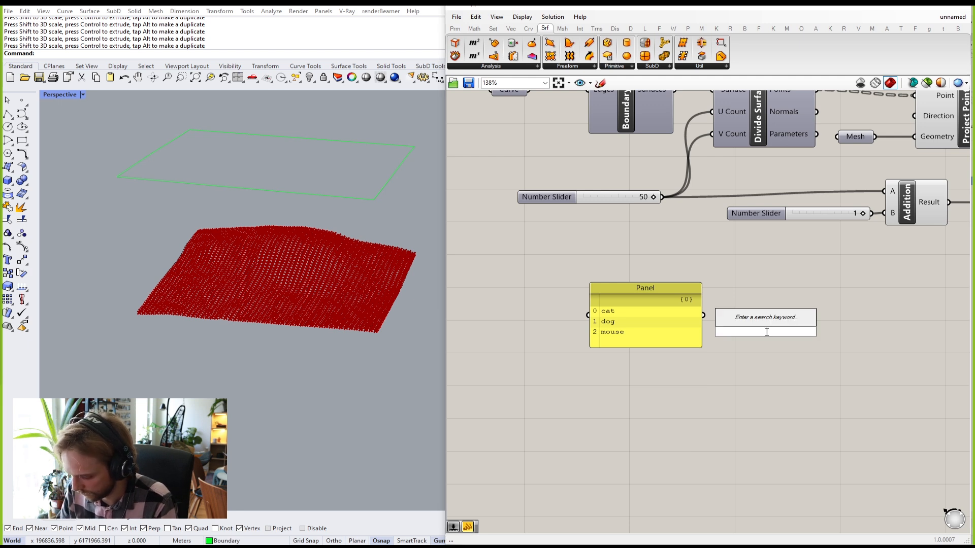
pyautogui.write('panel')
pyautogui.press('Return')
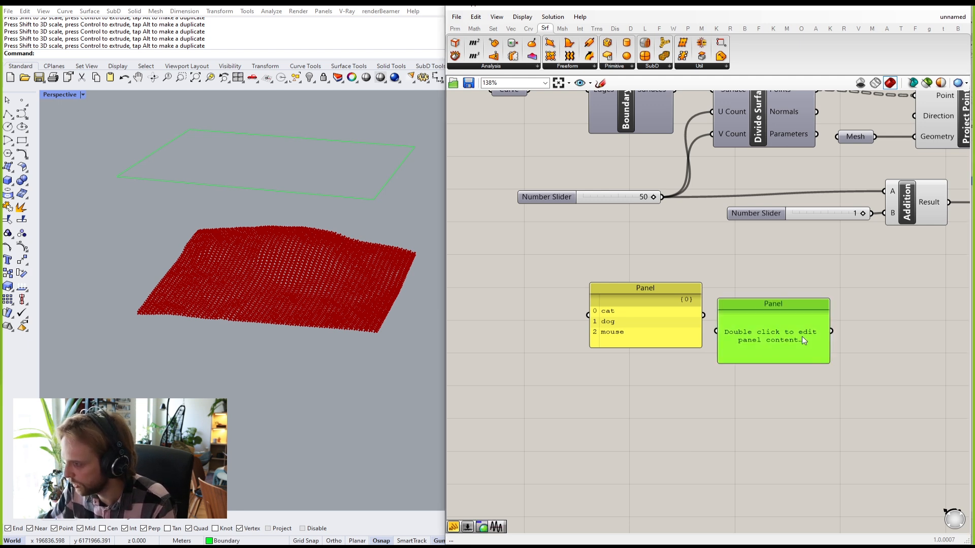
pyautogui.moveTo(766, 328); pyautogui.dragTo(895, 319)
pyautogui.moveTo(702, 315); pyautogui.dragTo(860, 334)
pyautogui.click(789, 392)
# Step: Move the cat/dog/mouse panel left and Alt-drag a copy directly beneath it
pyautogui.moveTo(815, 359); pyautogui.dragTo(740, 373, button='right')
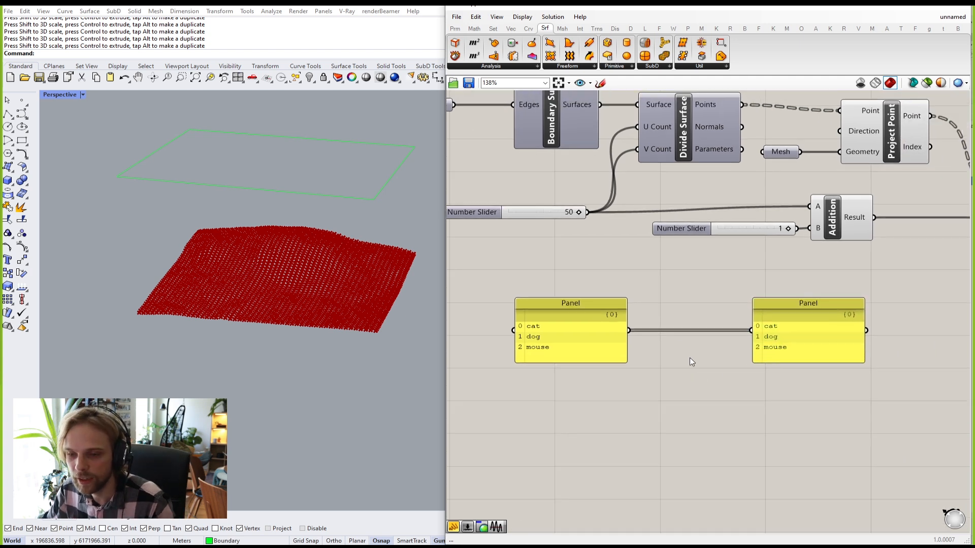
pyautogui.scroll(1, 664, 337)
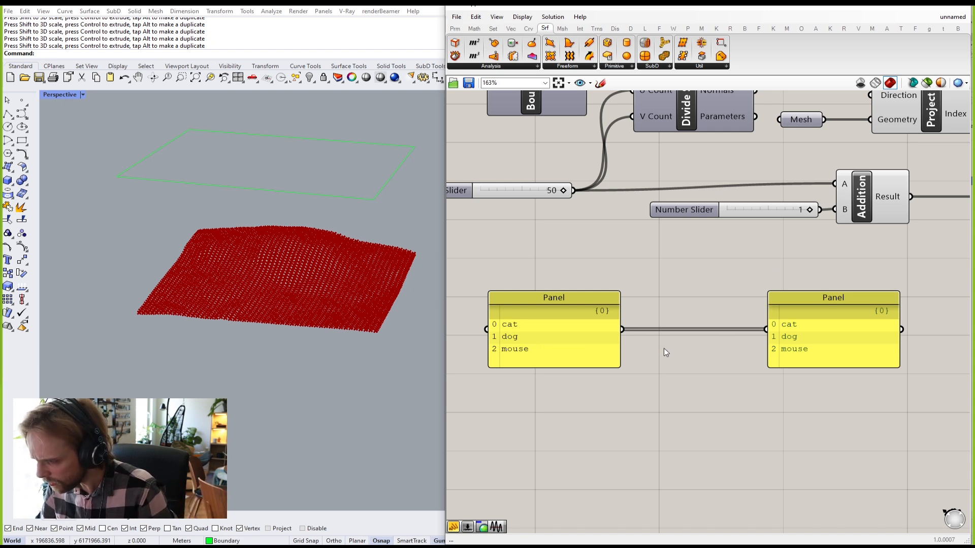
pyautogui.scroll(2, 665, 334)
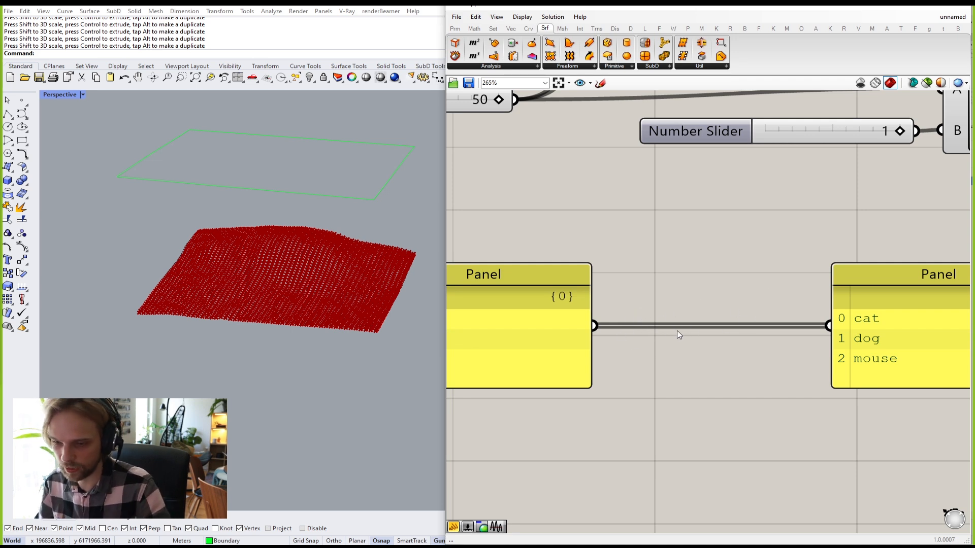
pyautogui.scroll(-2, 677, 330)
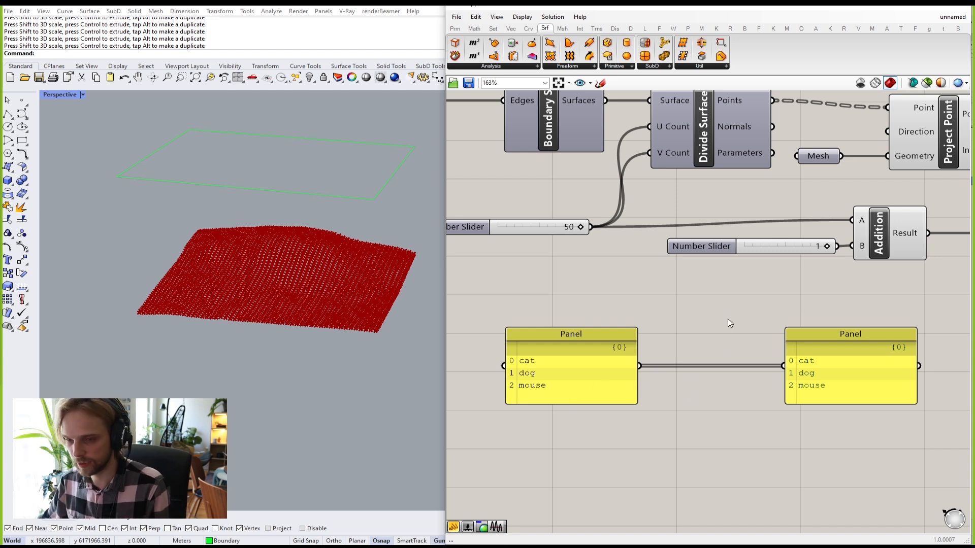
pyautogui.moveTo(718, 336); pyautogui.dragTo(679, 373, button='right')
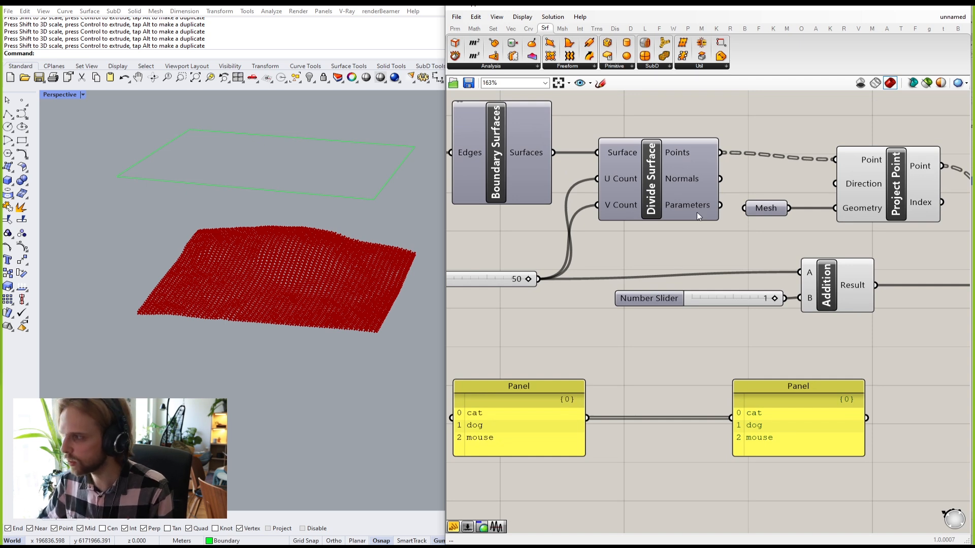
pyautogui.scroll(3, 751, 168)
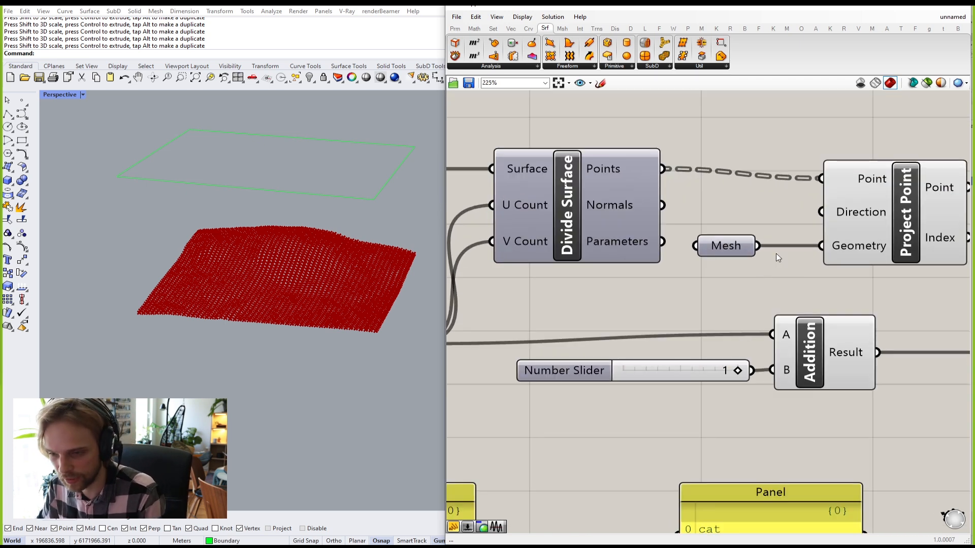
pyautogui.scroll(-2, 776, 254)
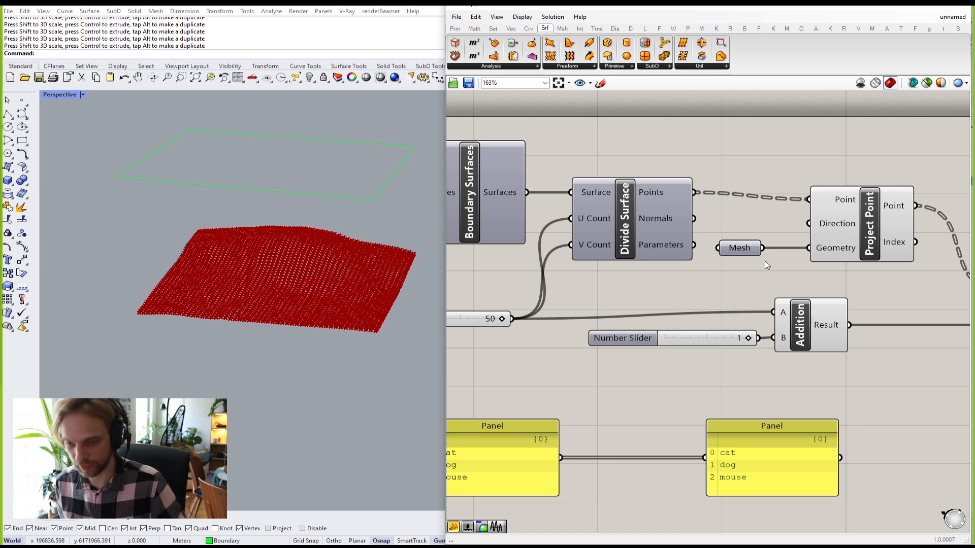
pyautogui.scroll(-2, 764, 261)
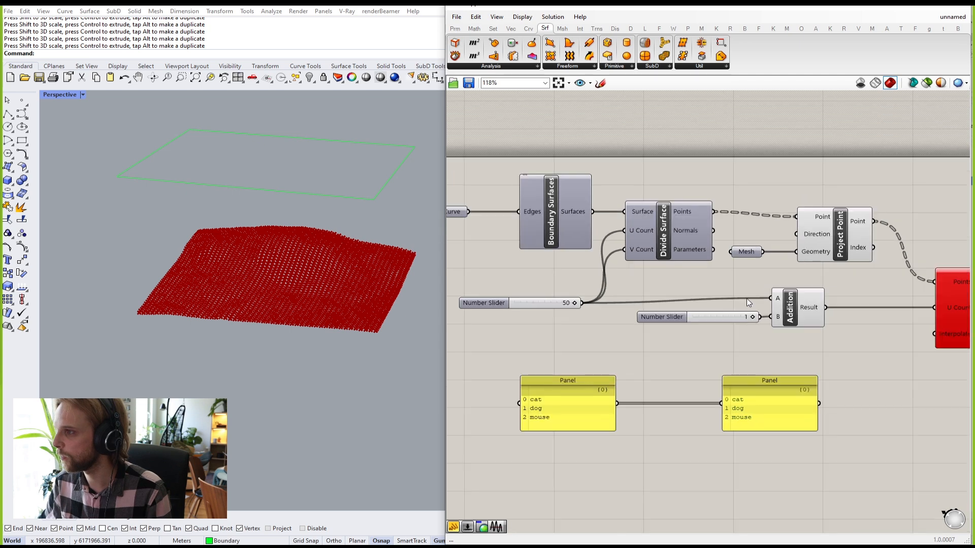
pyautogui.moveTo(755, 287); pyautogui.dragTo(746, 199, button='right')
pyautogui.scroll(4, 569, 323)
pyautogui.moveTo(527, 304); pyautogui.dragTo(578, 255, button='right')
pyautogui.moveTo(581, 258); pyautogui.dragTo(523, 258)
pyautogui.moveTo(545, 271); pyautogui.dragTo(624, 243, button='right')
pyautogui.keyDown('alt'); pyautogui.moveTo(630, 246); pyautogui.dragTo(613, 367); pyautogui.keyUp('alt')
# Step: Change the copied panel's text to list 1, 2, 3
pyautogui.doubleClick(613, 366)
pyautogui.write('1')
pyautogui.press('Return')
pyautogui.write('2')
pyautogui.press('Return')
pyautogui.write('3')
pyautogui.click(702, 321)
# Step: Duplicate the 1, 2, 3 panel below and change the copy to red, green, blue
pyautogui.click(616, 345)
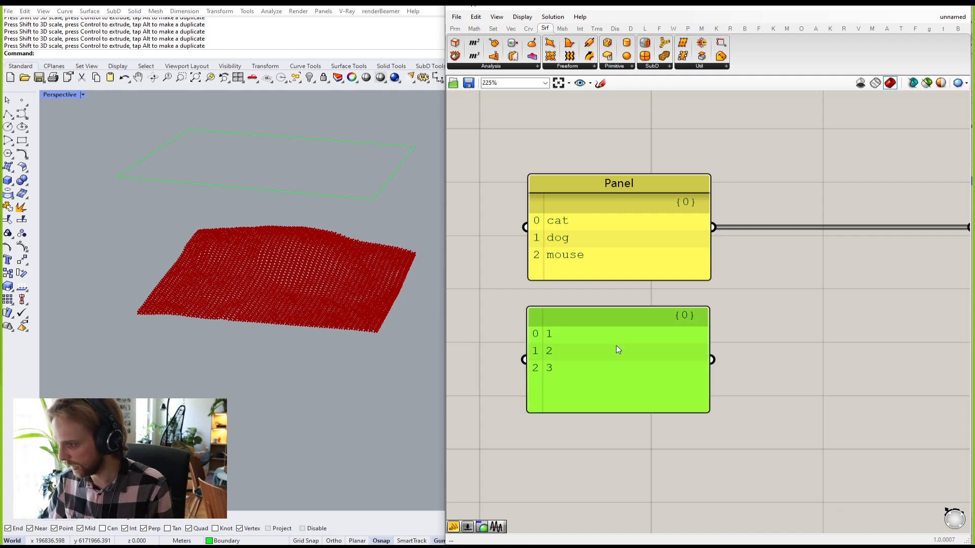
pyautogui.keyDown('alt'); pyautogui.moveTo(616, 345); pyautogui.dragTo(614, 487); pyautogui.keyUp('alt')
pyautogui.doubleClick(614, 488)
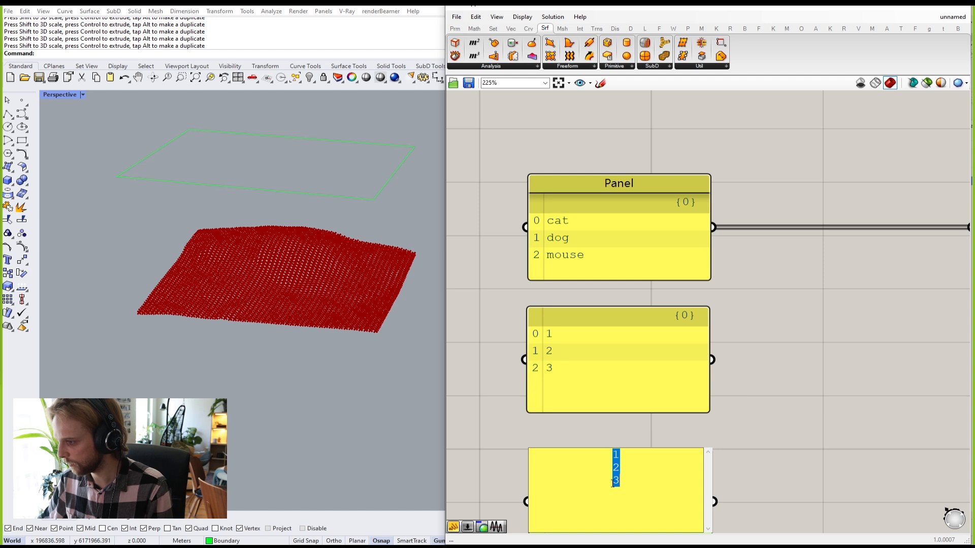
pyautogui.write('red green blue')
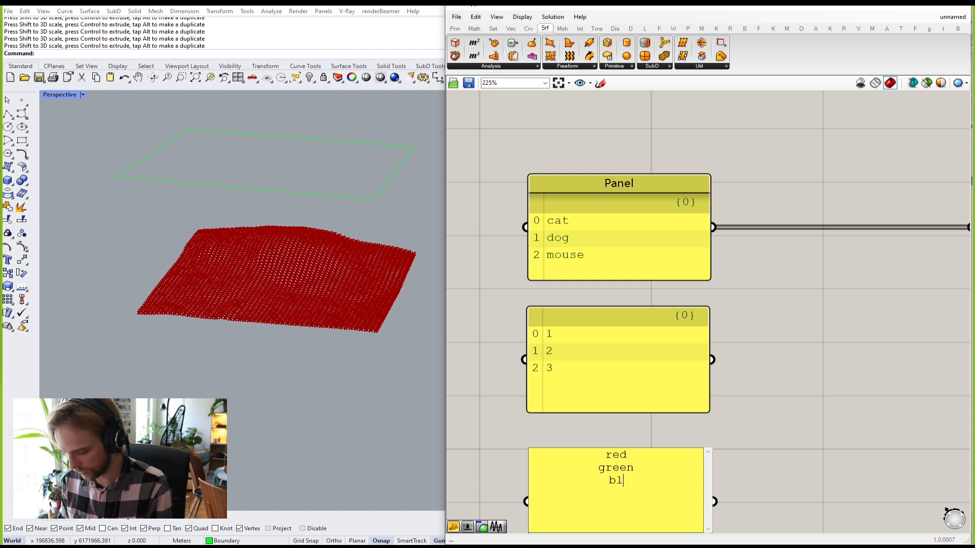
pyautogui.click(817, 343)
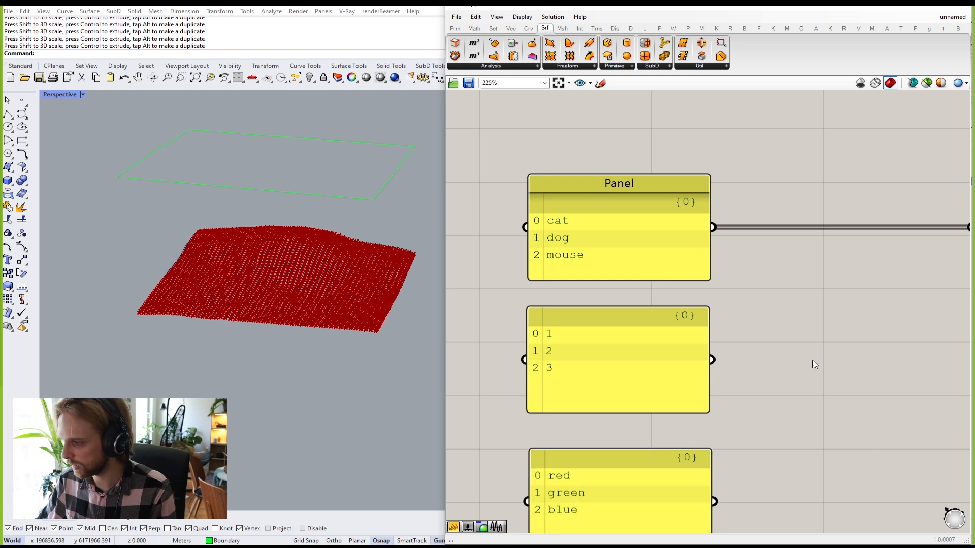
# Step: Add an Entwine component and wire the three panels into its first three Branch inputs
pyautogui.moveTo(816, 343); pyautogui.dragTo(752, 300, button='right')
pyautogui.doubleClick(756, 297)
pyautogui.write('entwine')
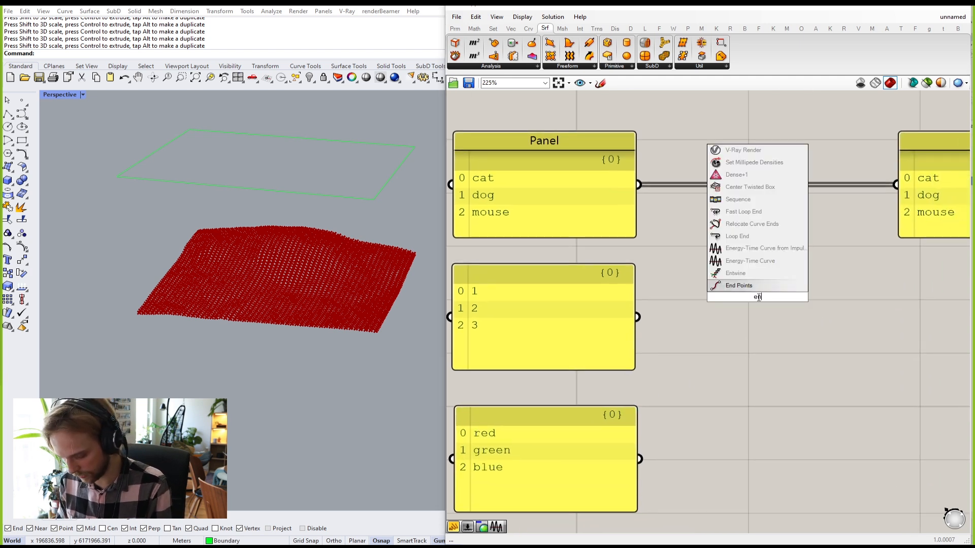
pyautogui.press('Return')
pyautogui.moveTo(638, 184); pyautogui.dragTo(674, 276)
pyautogui.moveTo(638, 316); pyautogui.dragTo(675, 296)
pyautogui.moveTo(639, 458); pyautogui.dragTo(676, 318)
# Step: Connect Entwine's Result output to the panel on the right
pyautogui.moveTo(571, 462); pyautogui.dragTo(568, 435)
pyautogui.click(594, 213)
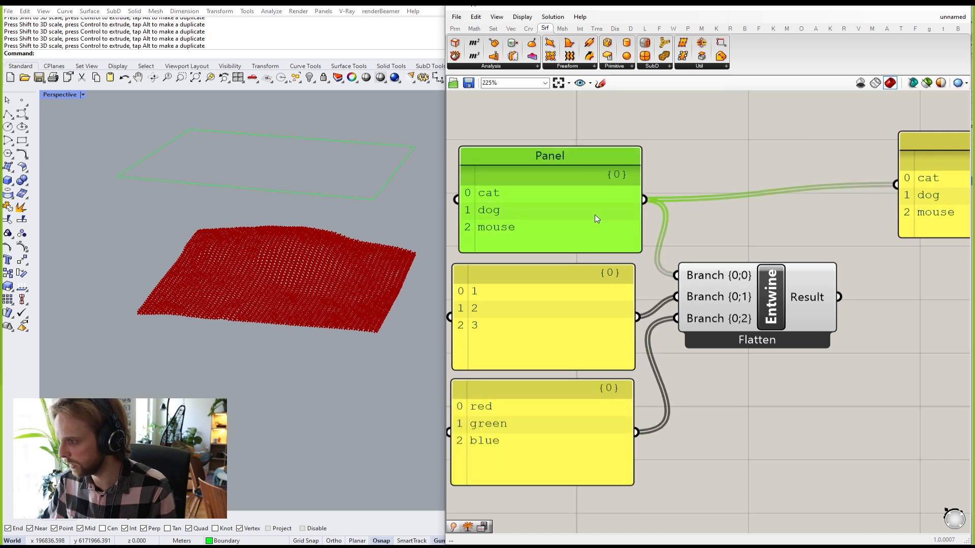
pyautogui.scroll(-1, 844, 276)
pyautogui.moveTo(844, 276); pyautogui.dragTo(773, 277, button='right')
pyautogui.moveTo(768, 288); pyautogui.dragTo(819, 194)
pyautogui.moveTo(879, 232); pyautogui.dragTo(772, 204, button='right')
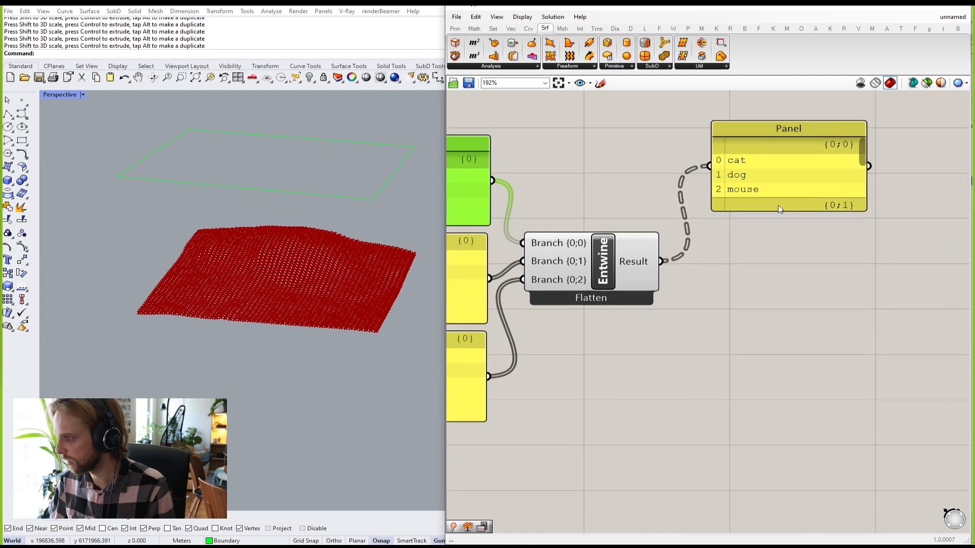
# Step: Enlarge the result panel to show all three branches and line it up beside Entwine
pyautogui.moveTo(783, 212); pyautogui.dragTo(790, 357)
pyautogui.moveTo(768, 289); pyautogui.dragTo(747, 289)
pyautogui.moveTo(726, 292); pyautogui.dragTo(804, 281, button='right')
pyautogui.scroll(-1, 804, 282)
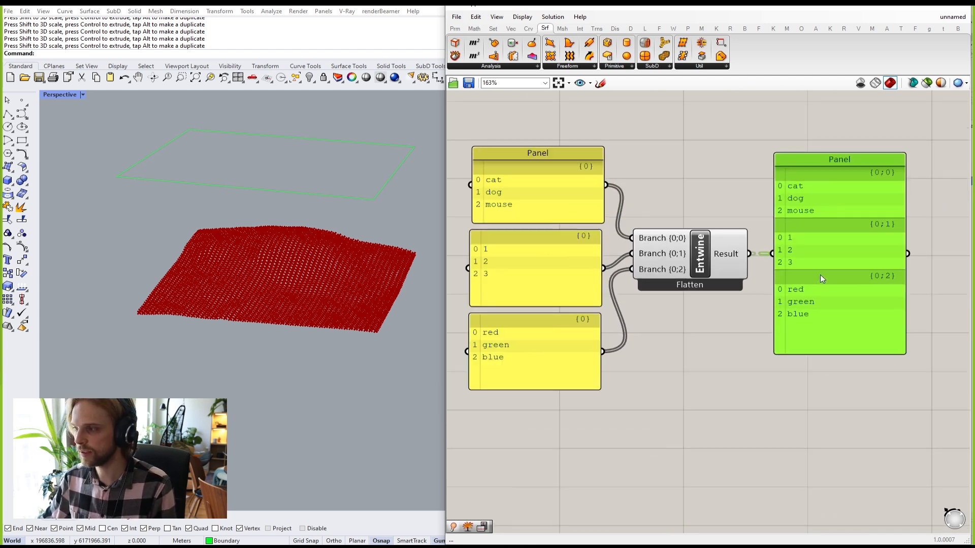
pyautogui.moveTo(815, 275); pyautogui.dragTo(855, 275)
pyautogui.click(750, 335)
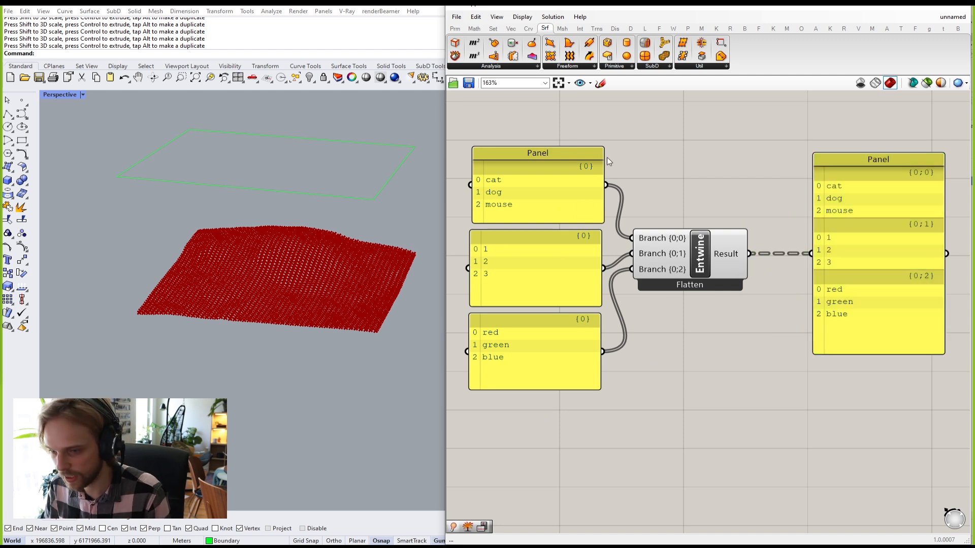
pyautogui.moveTo(446, 127); pyautogui.dragTo(367, 128)
pyautogui.moveTo(584, 259); pyautogui.dragTo(639, 237, button='right')
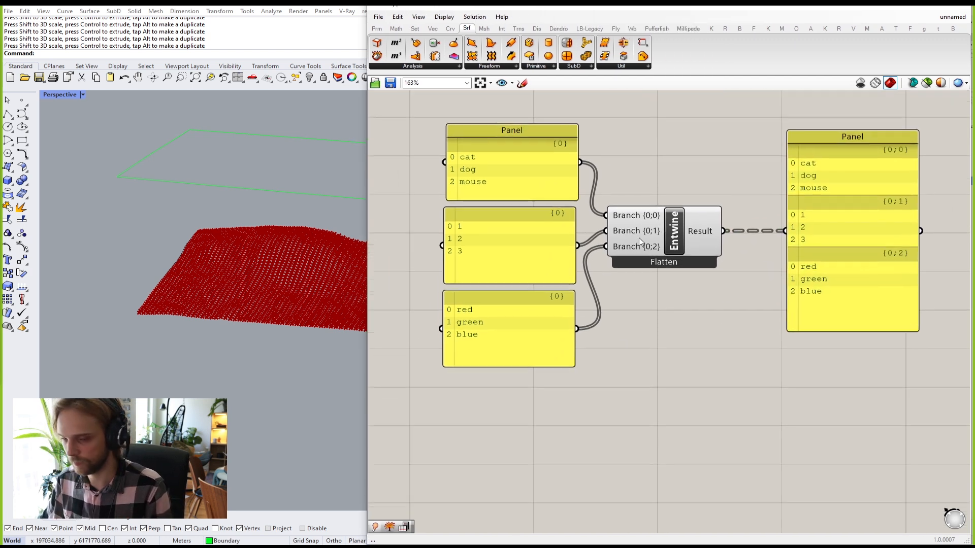
pyautogui.scroll(1, 849, 251)
pyautogui.moveTo(851, 254); pyautogui.dragTo(862, 285, button='right')
pyautogui.click(824, 275)
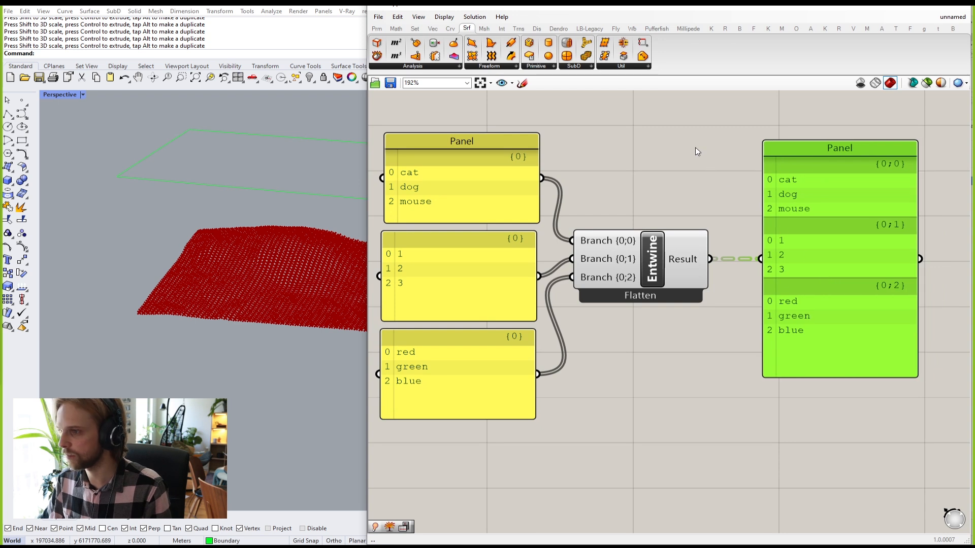
pyautogui.click(655, 147)
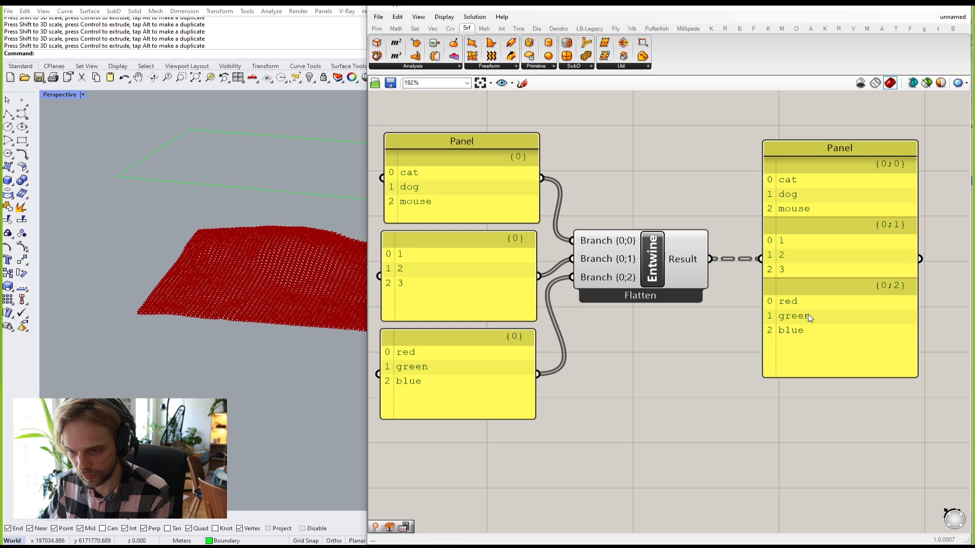
pyautogui.scroll(-3, 808, 313)
pyautogui.moveTo(725, 333); pyautogui.dragTo(832, 333)
pyautogui.click(711, 373)
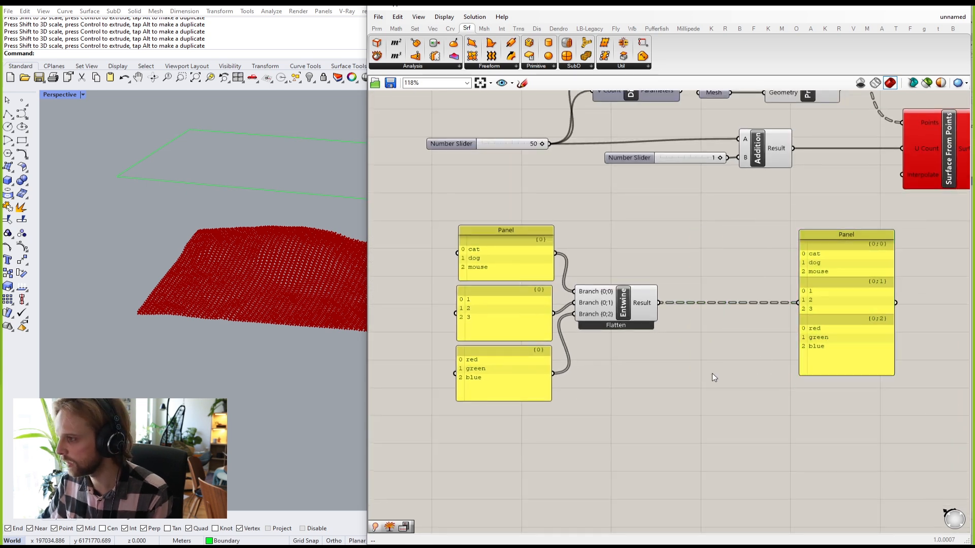
pyautogui.click(377, 28)
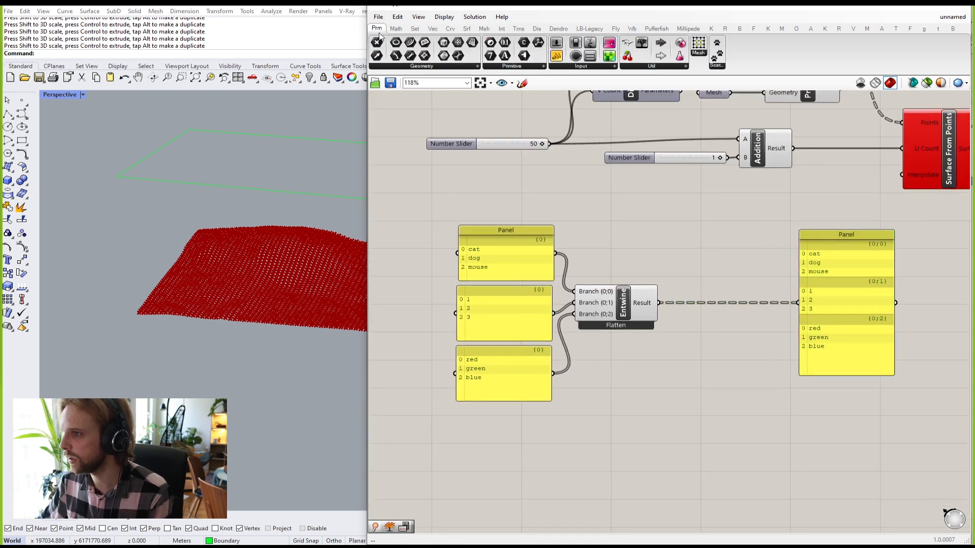
pyautogui.click(631, 68)
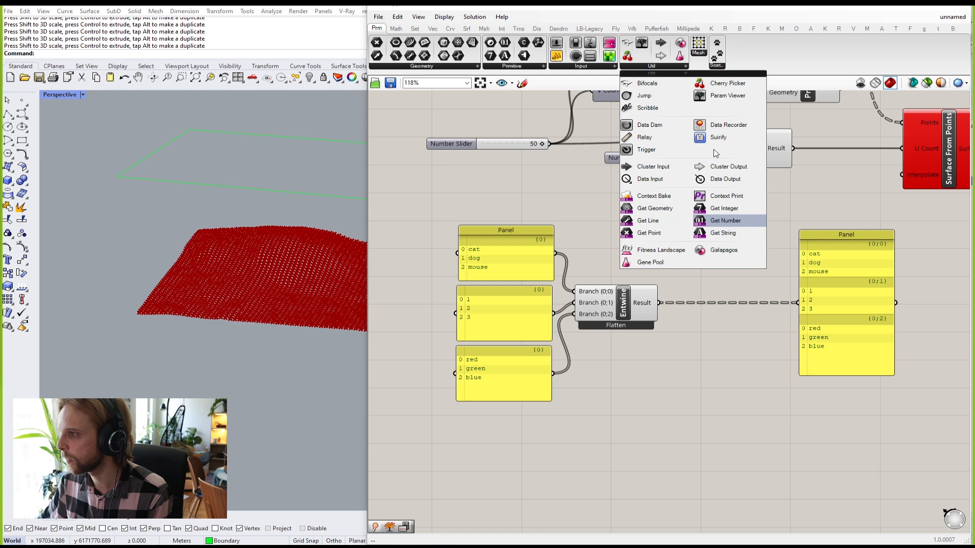
pyautogui.click(725, 95)
pyautogui.click(705, 376)
pyautogui.scroll(3, 698, 352)
pyautogui.moveTo(642, 274); pyautogui.dragTo(620, 394)
pyautogui.doubleClick(691, 395)
pyautogui.scroll(5, 678, 285)
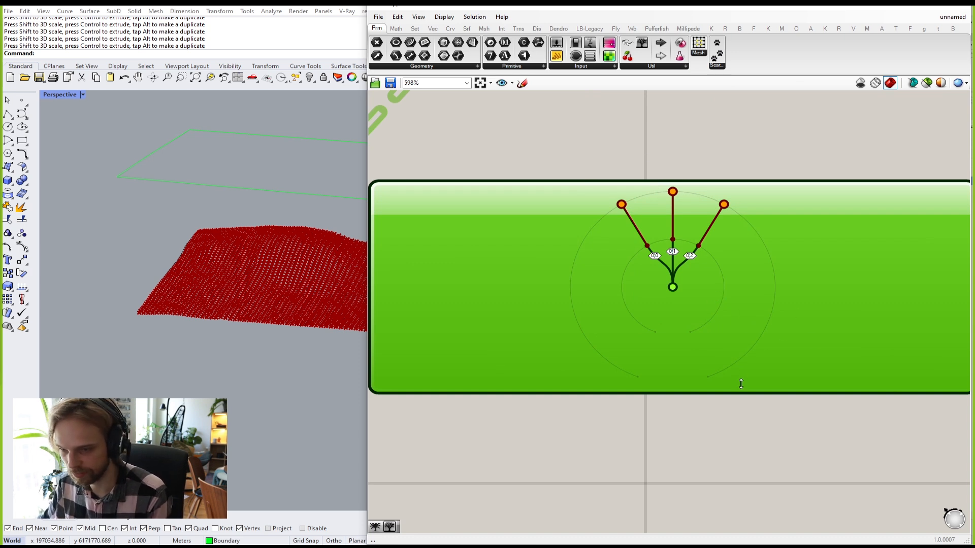
pyautogui.scroll(-4, 705, 330)
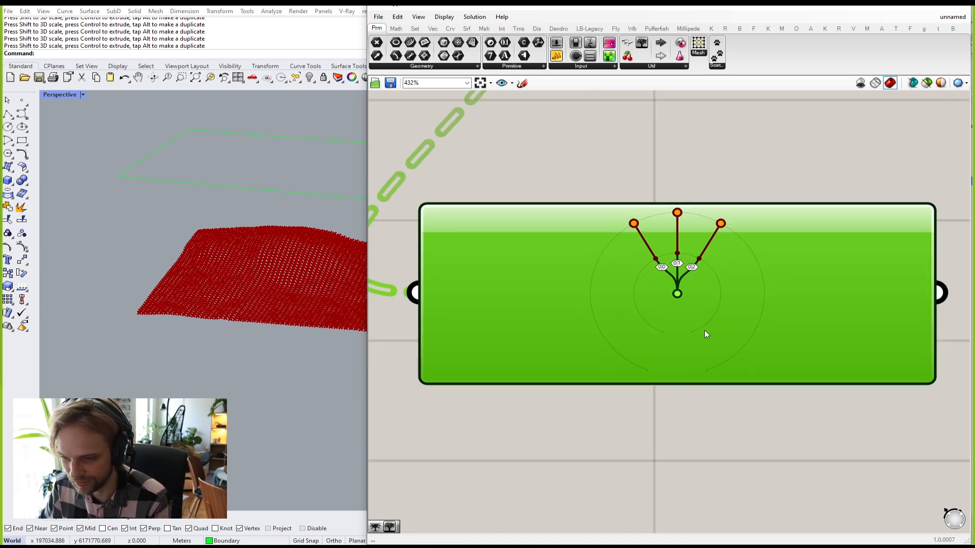
pyautogui.scroll(2, 683, 274)
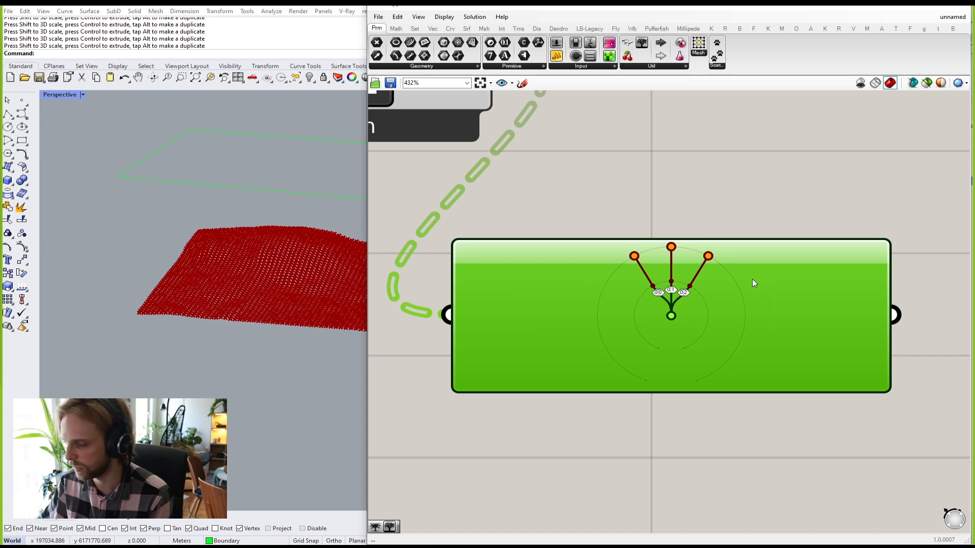
pyautogui.press('Delete')
pyautogui.scroll(-3, 666, 299)
pyautogui.scroll(-4, 667, 300)
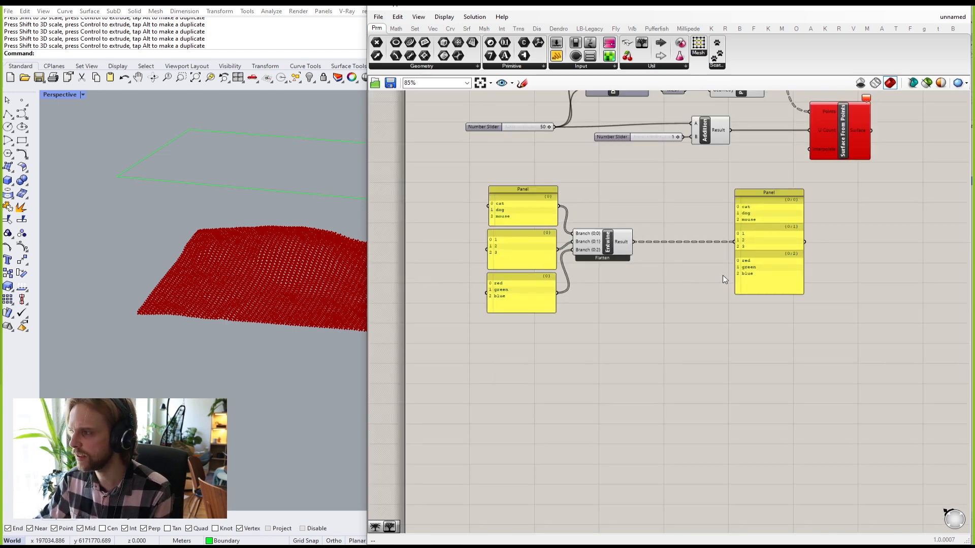
pyautogui.scroll(1, 702, 273)
pyautogui.moveTo(766, 268); pyautogui.dragTo(676, 271)
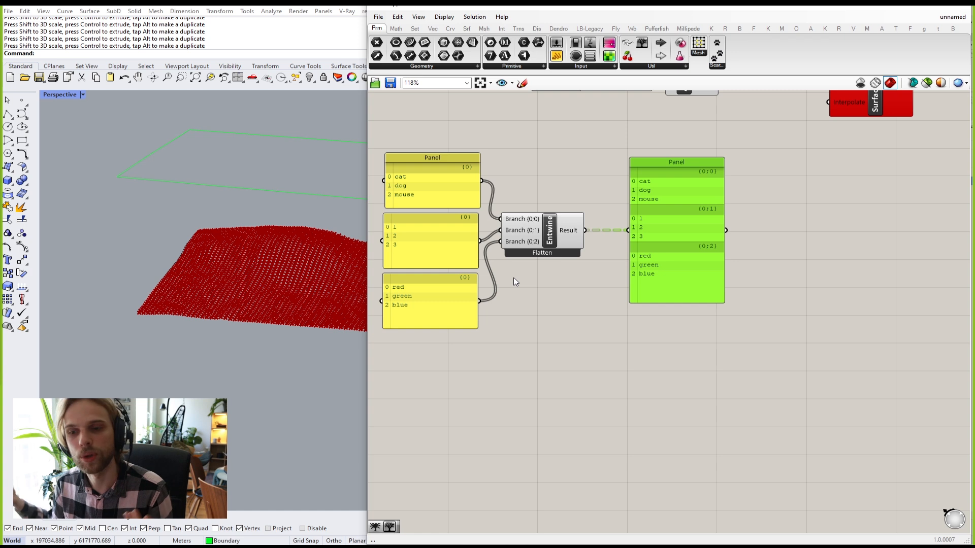
pyautogui.moveTo(615, 275); pyautogui.dragTo(687, 318, button='right')
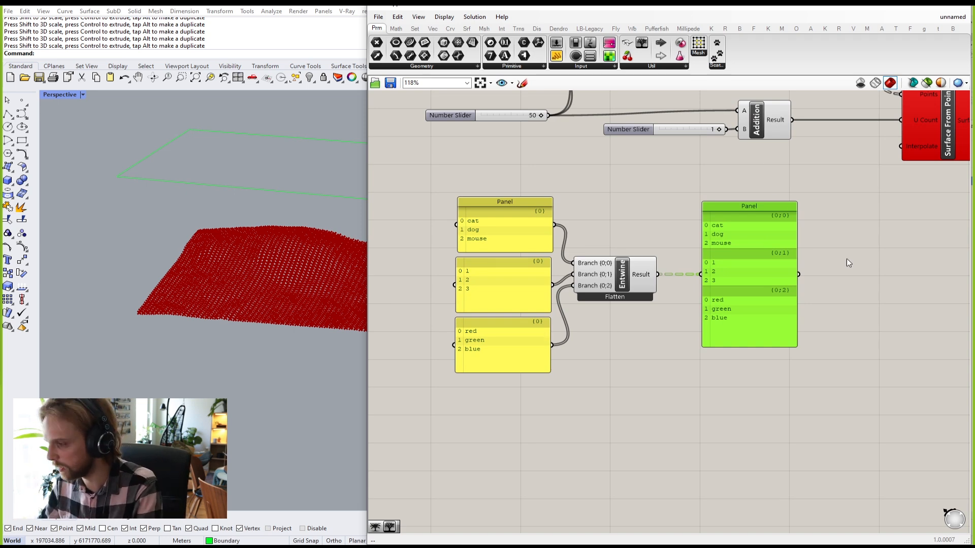
pyautogui.moveTo(840, 425); pyautogui.dragTo(436, 199)
pyautogui.moveTo(662, 191); pyautogui.dragTo(516, 382, button='right')
pyautogui.click(584, 349)
pyautogui.scroll(4, 595, 329)
pyautogui.scroll(-4, 564, 395)
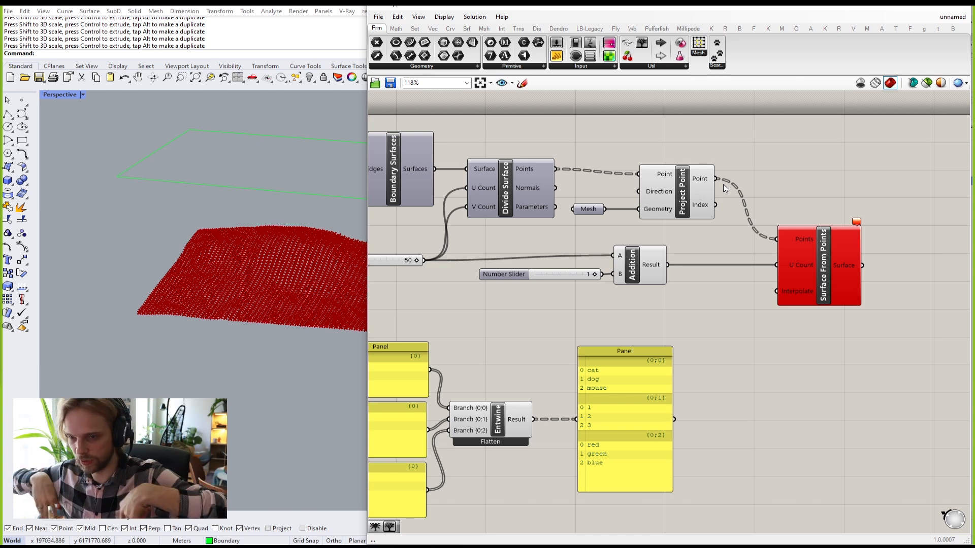
pyautogui.moveTo(645, 282); pyautogui.dragTo(701, 231, button='right')
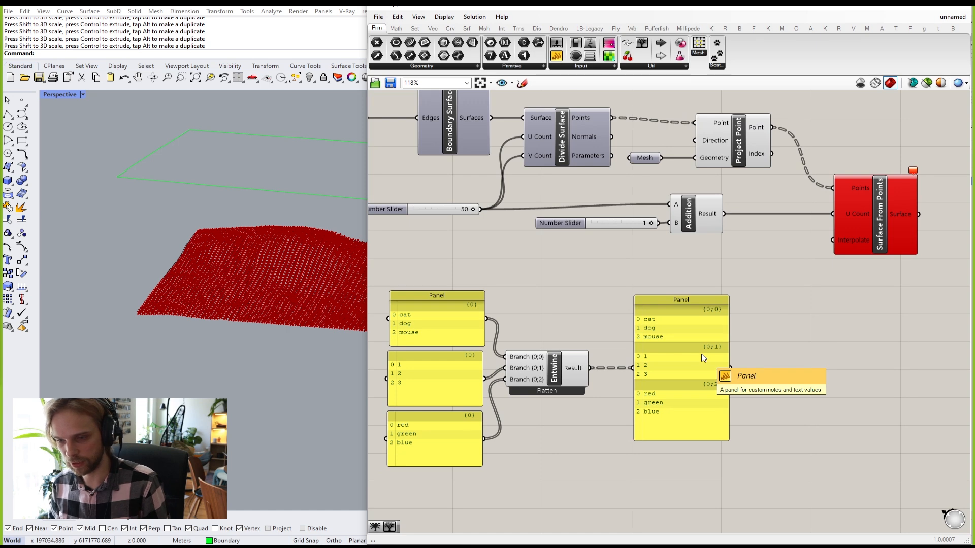
pyautogui.scroll(5, 599, 325)
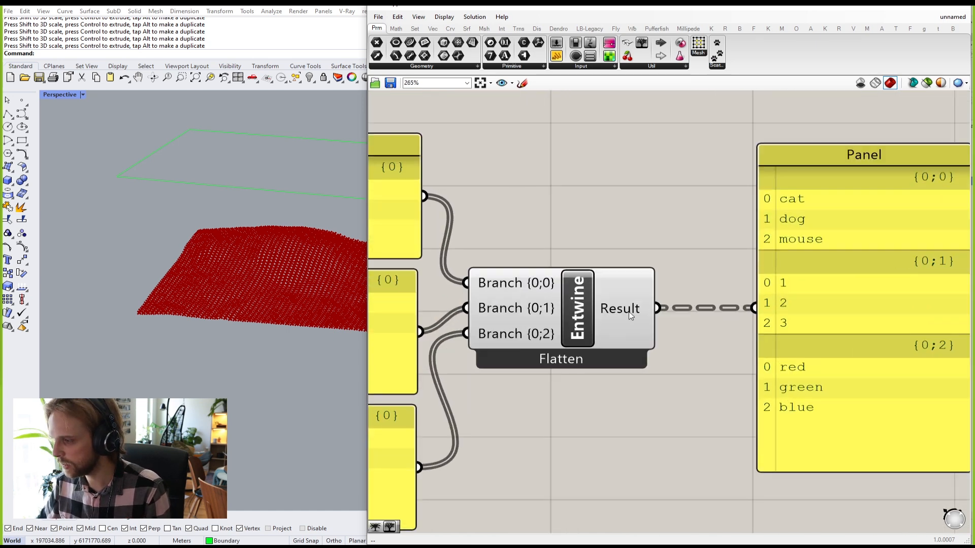
# Step: Flatten Entwine's Result output so the panel lists all nine items in branch {0}
pyautogui.rightClick(615, 311)
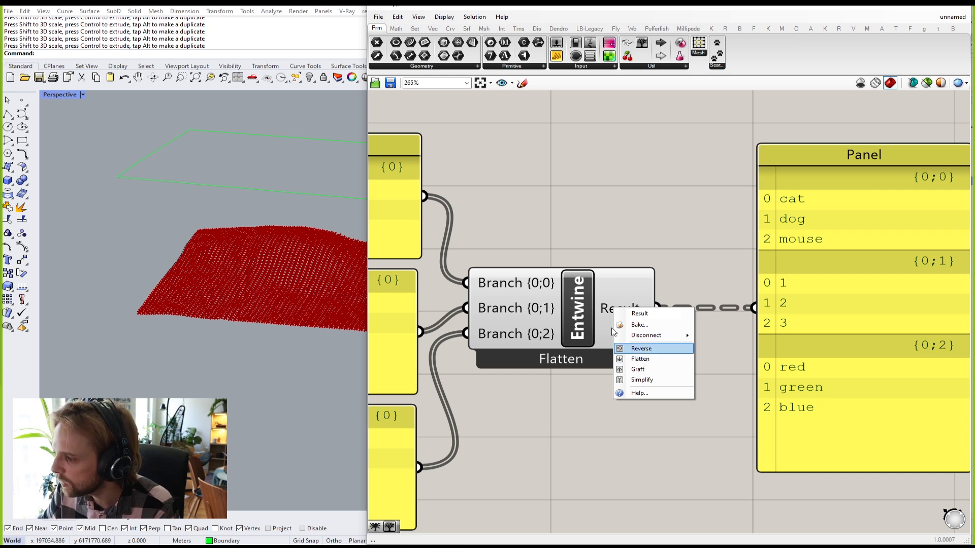
pyautogui.click(642, 360)
pyautogui.rightClick(616, 311)
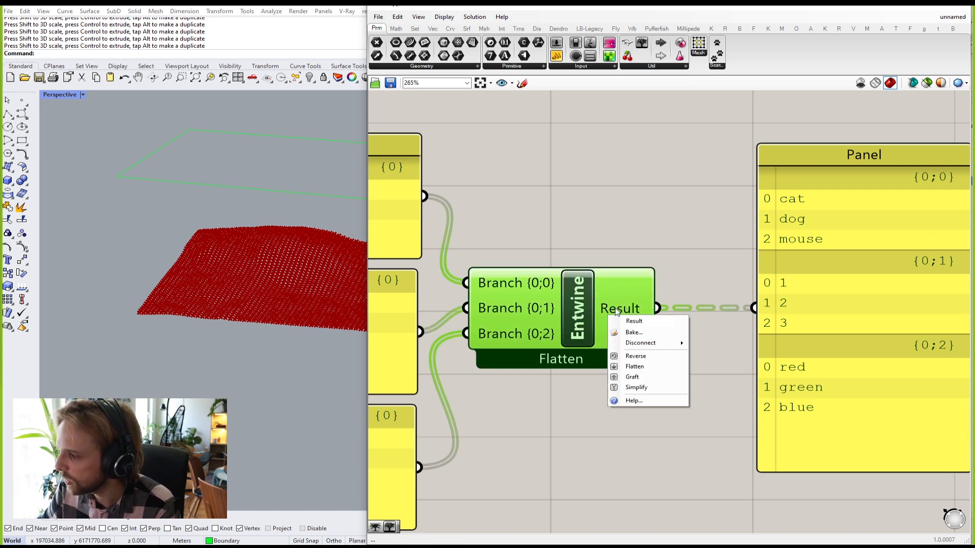
pyautogui.click(635, 366)
# Step: Window-select the demo panels and the Entwine component and delete them
pyautogui.scroll(-2, 752, 261)
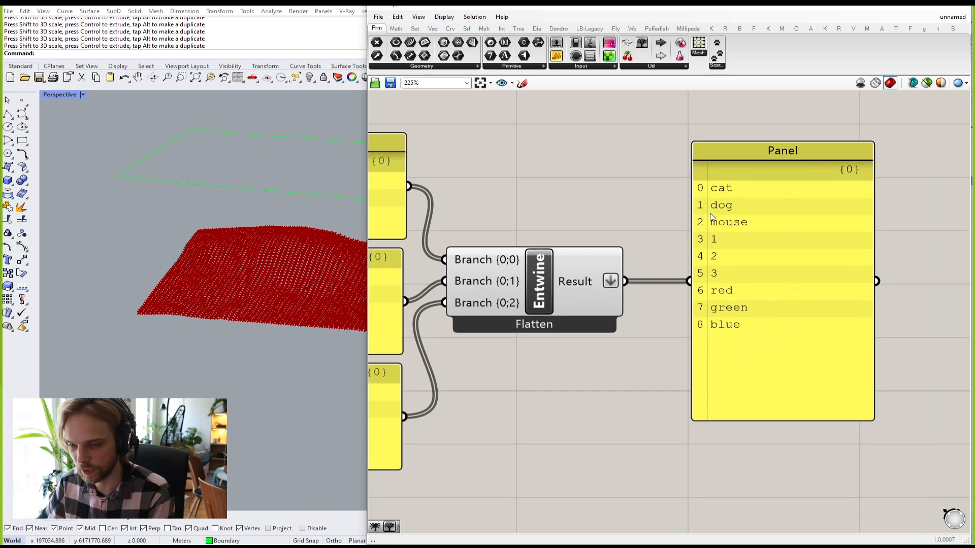
pyautogui.scroll(-4, 816, 319)
pyautogui.moveTo(848, 398); pyautogui.dragTo(505, 231)
pyautogui.press('Delete')
pyautogui.moveTo(827, 196); pyautogui.dragTo(627, 387, button='right')
pyautogui.scroll(5, 687, 267)
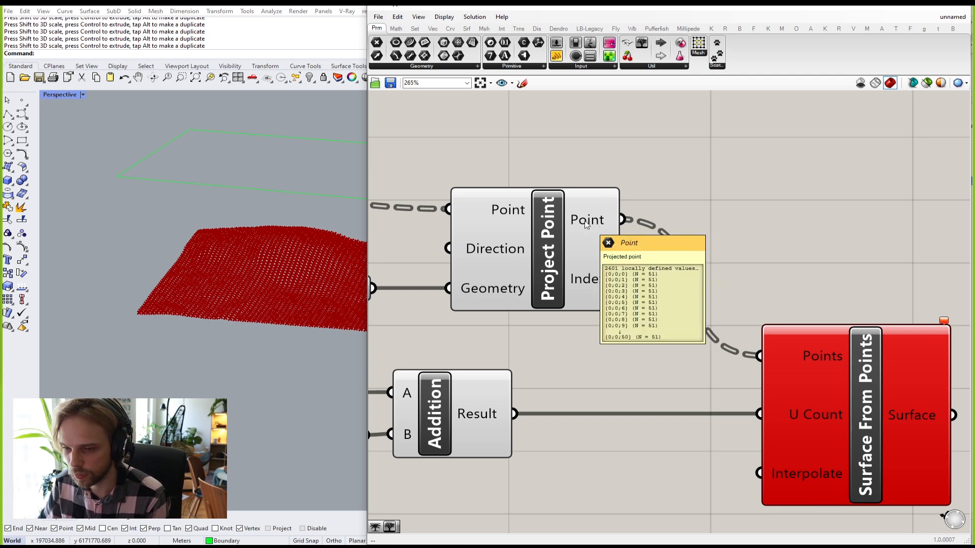
# Step: Flatten Project Point's projected points output into a single list
pyautogui.rightClick(585, 225)
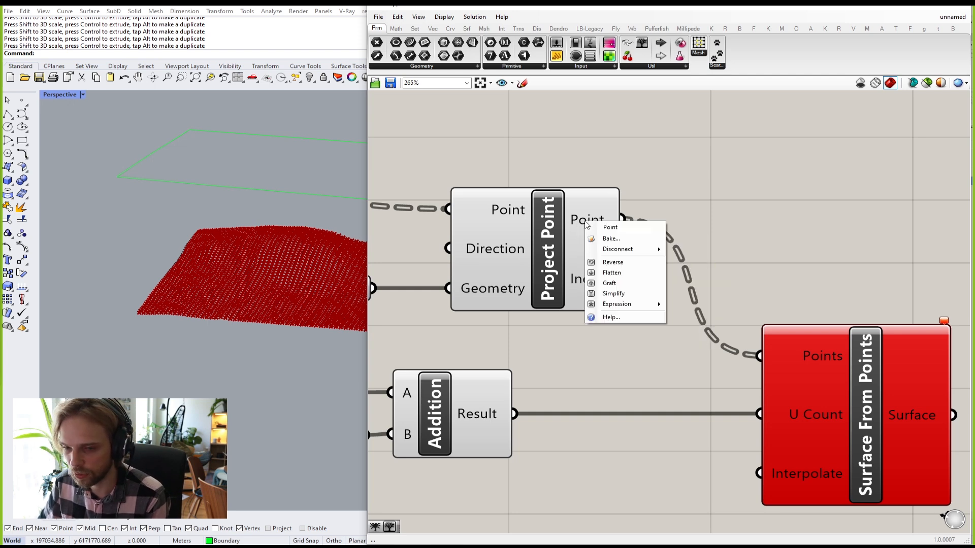
pyautogui.click(604, 274)
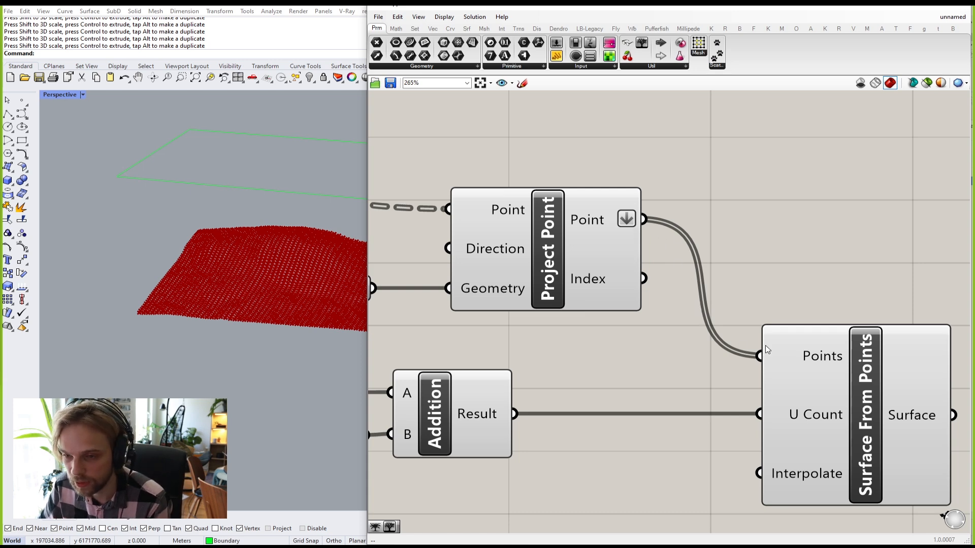
pyautogui.scroll(-2, 824, 285)
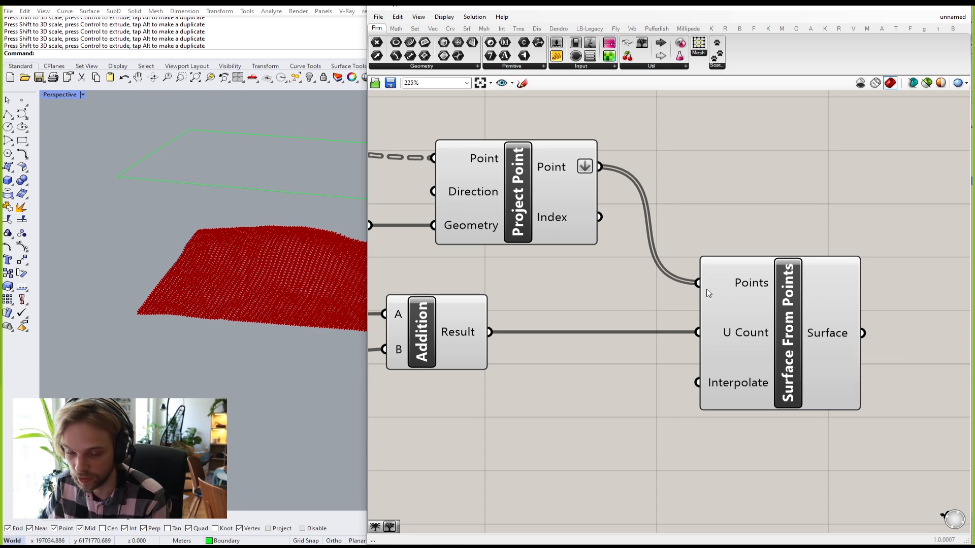
pyautogui.moveTo(727, 294)
pyautogui.scroll(-1, 727, 294)
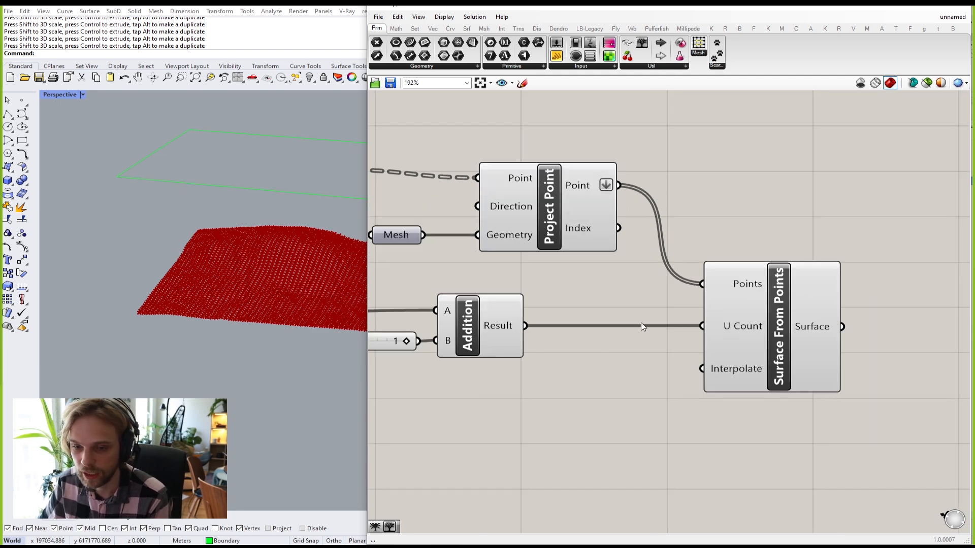
pyautogui.scroll(-2, 797, 197)
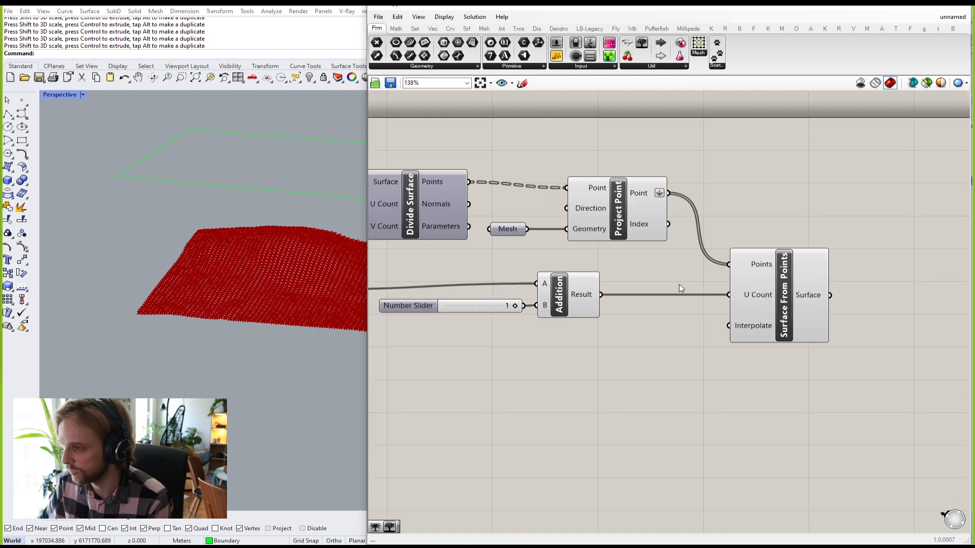
# Step: Window-select the eight components upstream of Surface From Points and bring up the radial menu
pyautogui.moveTo(690, 272); pyautogui.dragTo(794, 328, button='right')
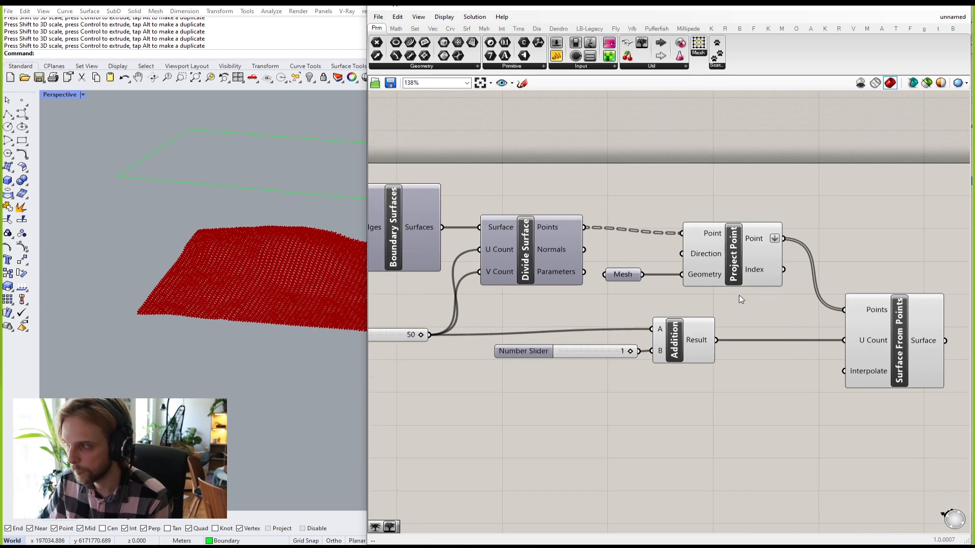
pyautogui.moveTo(735, 311); pyautogui.dragTo(722, 310, button='right')
pyautogui.scroll(-3, 722, 311)
pyautogui.moveTo(757, 392); pyautogui.dragTo(489, 208)
pyautogui.middleClick(680, 211)
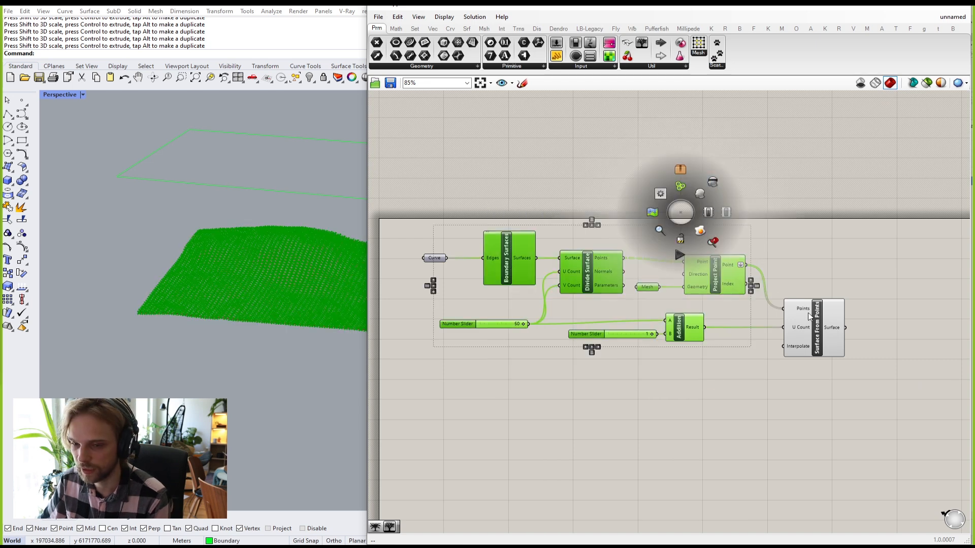
# Step: Turn off preview for the upstream components and orbit the red terrain surface in a wider viewport
pyautogui.click(713, 185)
pyautogui.click(732, 197)
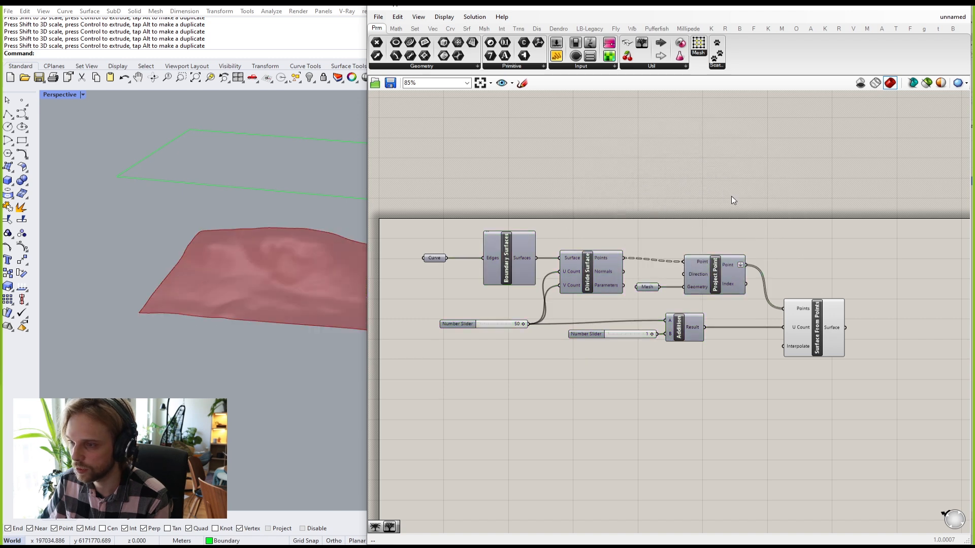
pyautogui.moveTo(190, 274); pyautogui.dragTo(165, 255, button='right')
pyautogui.scroll(5, 239, 214)
pyautogui.scroll(3, 239, 211)
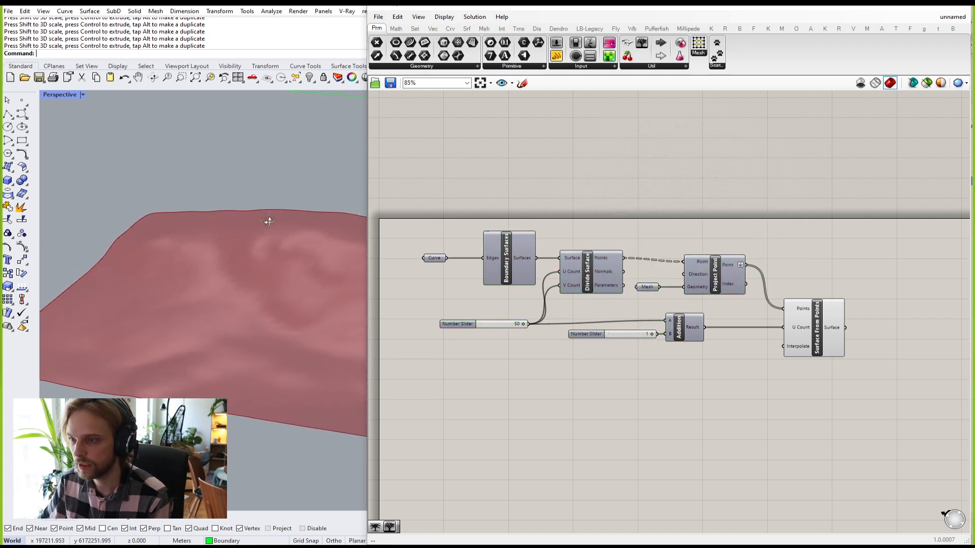
pyautogui.moveTo(388, 180); pyautogui.dragTo(611, 193)
pyautogui.moveTo(539, 221); pyautogui.dragTo(364, 286, button='right')
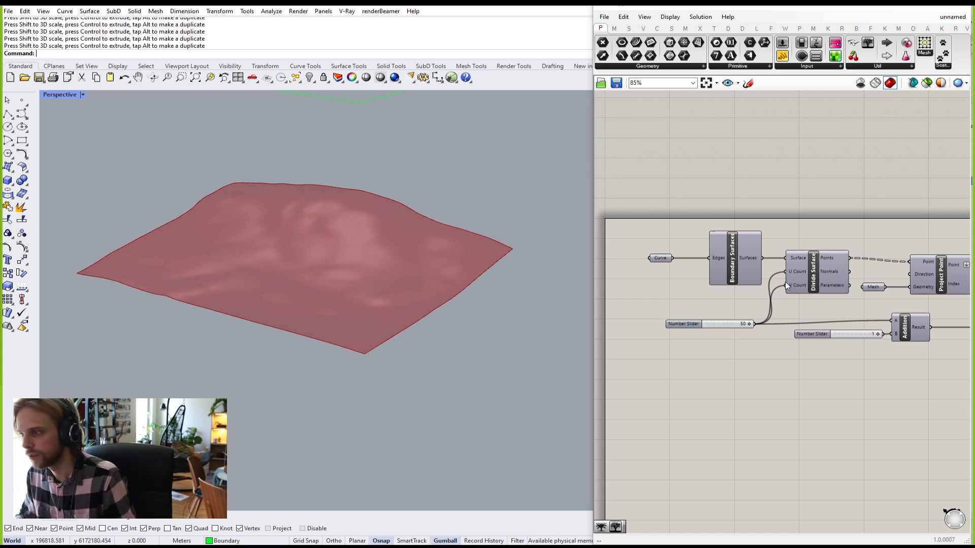
pyautogui.scroll(-3, 811, 192)
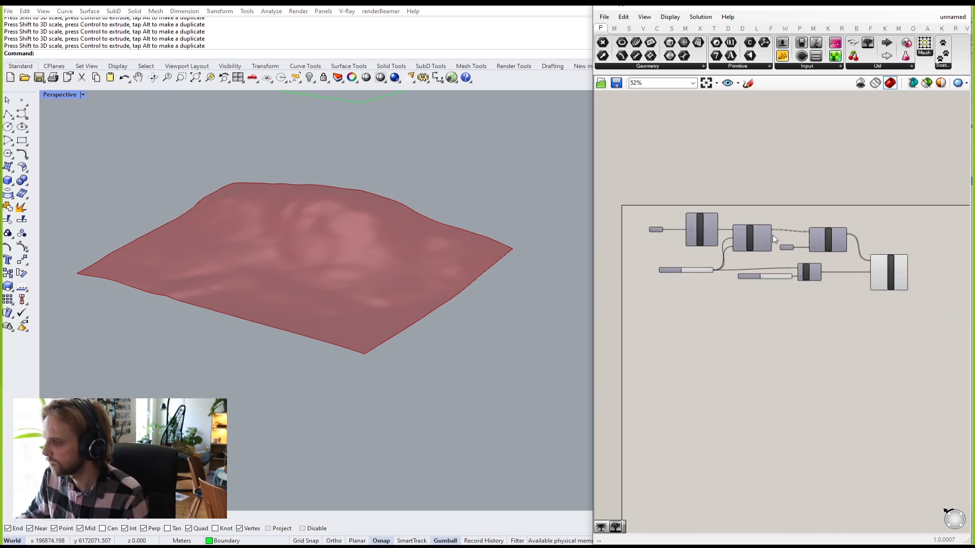
pyautogui.moveTo(593, 170); pyautogui.dragTo(524, 171)
pyautogui.scroll(3, 771, 281)
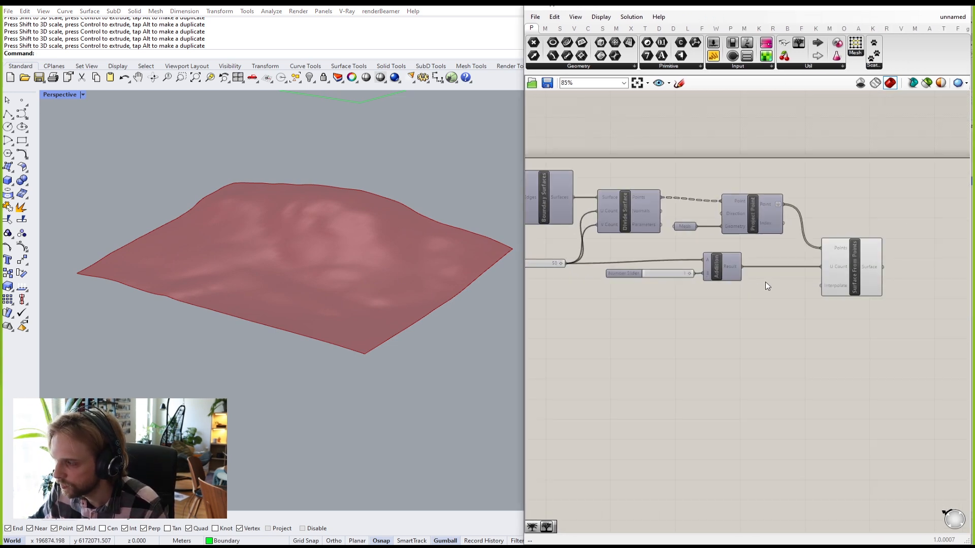
pyautogui.moveTo(325, 268); pyautogui.dragTo(313, 275, button='right')
pyautogui.scroll(3, 847, 318)
# Step: Pan through the definition to the 50 resolution slider and nudge its canvas position
pyautogui.moveTo(794, 285); pyautogui.dragTo(705, 274, button='right')
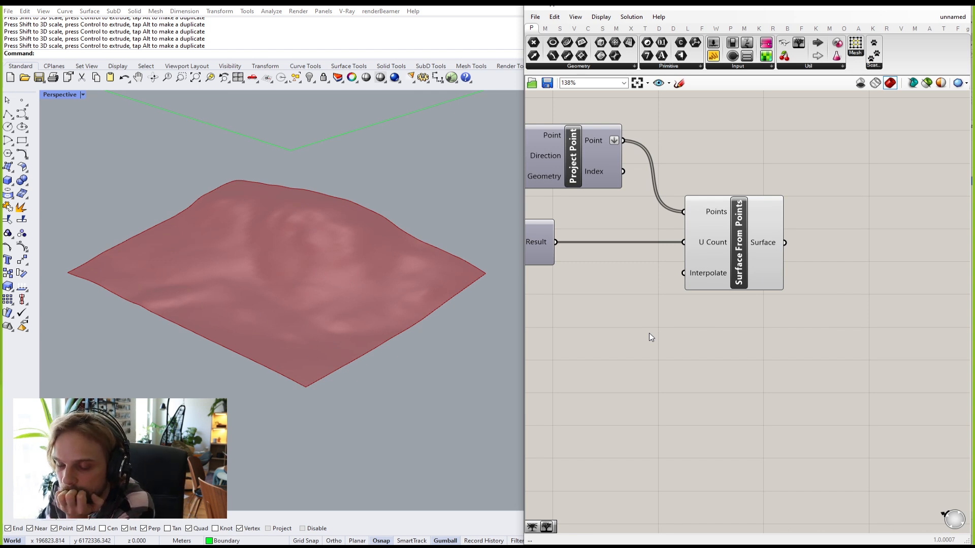
pyautogui.scroll(-2, 670, 293)
pyautogui.moveTo(585, 298); pyautogui.dragTo(769, 281, button='right')
pyautogui.scroll(2, 704, 239)
pyautogui.moveTo(704, 238); pyautogui.dragTo(764, 254, button='right')
pyautogui.moveTo(593, 262); pyautogui.dragTo(622, 263, button='right')
pyautogui.click(579, 247)
pyautogui.moveTo(580, 246); pyautogui.dragTo(571, 242)
pyautogui.click(703, 211)
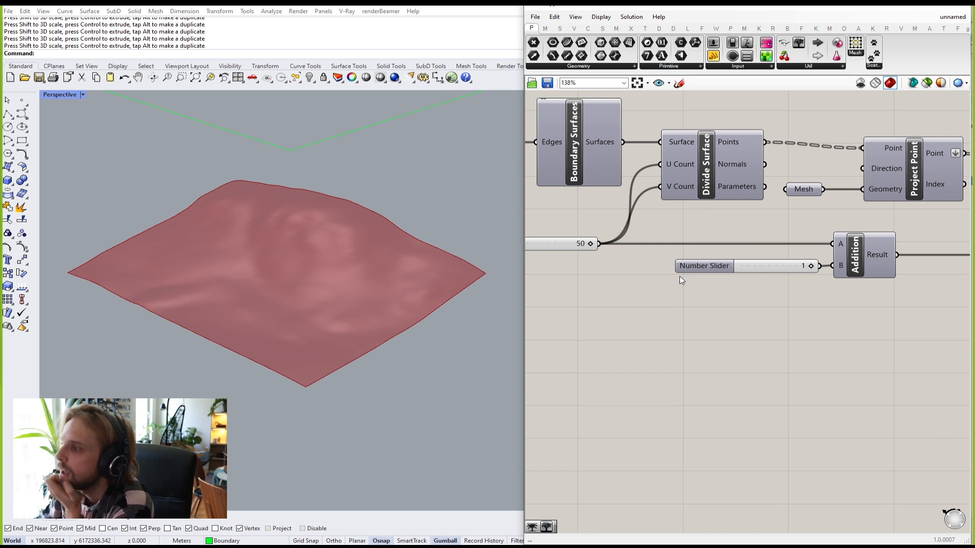
pyautogui.moveTo(839, 313); pyautogui.dragTo(772, 294, button='right')
pyautogui.moveTo(684, 290); pyautogui.dragTo(837, 312, button='right')
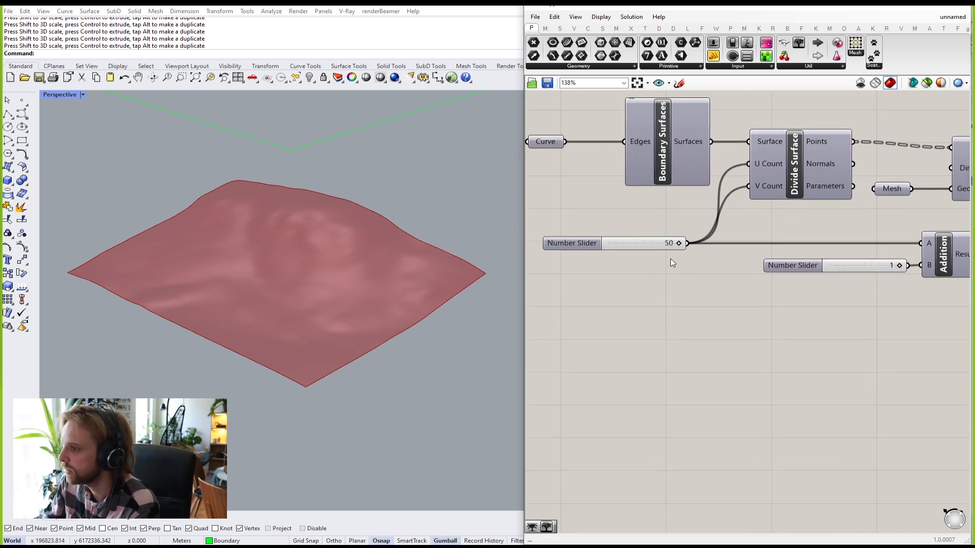
# Step: Drag the resolution Number Slider from 50 down to 17 to smooth the red terrain
pyautogui.scroll(-3, 671, 257)
pyautogui.moveTo(674, 245); pyautogui.dragTo(655, 239, button='right')
pyautogui.scroll(2, 656, 243)
pyautogui.click(656, 245)
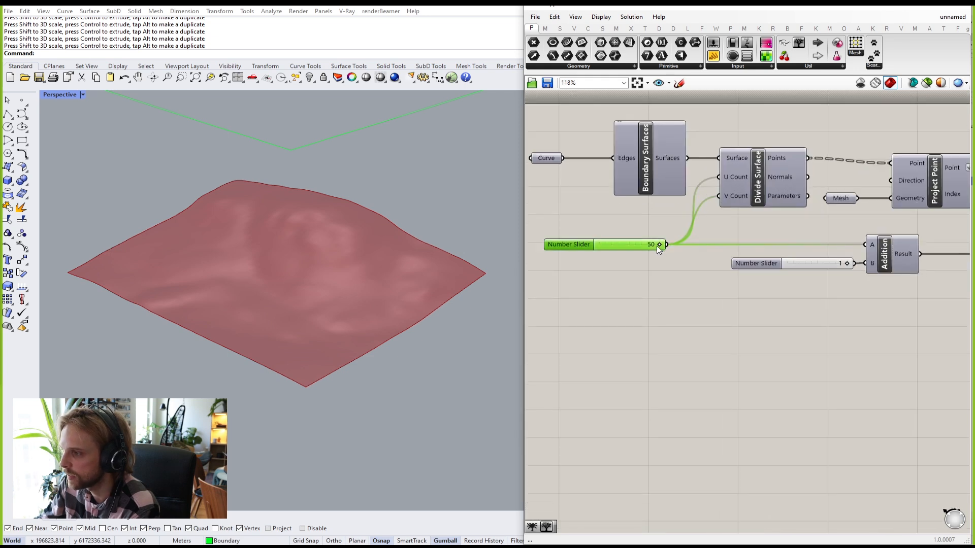
pyautogui.moveTo(628, 243); pyautogui.dragTo(618, 244)
pyautogui.moveTo(754, 282); pyautogui.dragTo(662, 270, button='right')
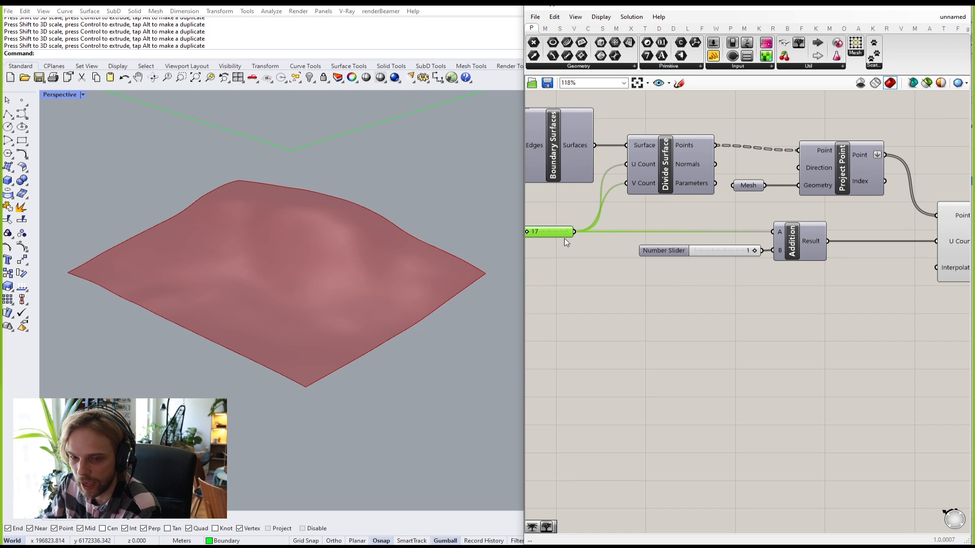
pyautogui.moveTo(570, 240); pyautogui.dragTo(615, 241, button='right')
pyautogui.moveTo(827, 257); pyautogui.dragTo(796, 273, button='right')
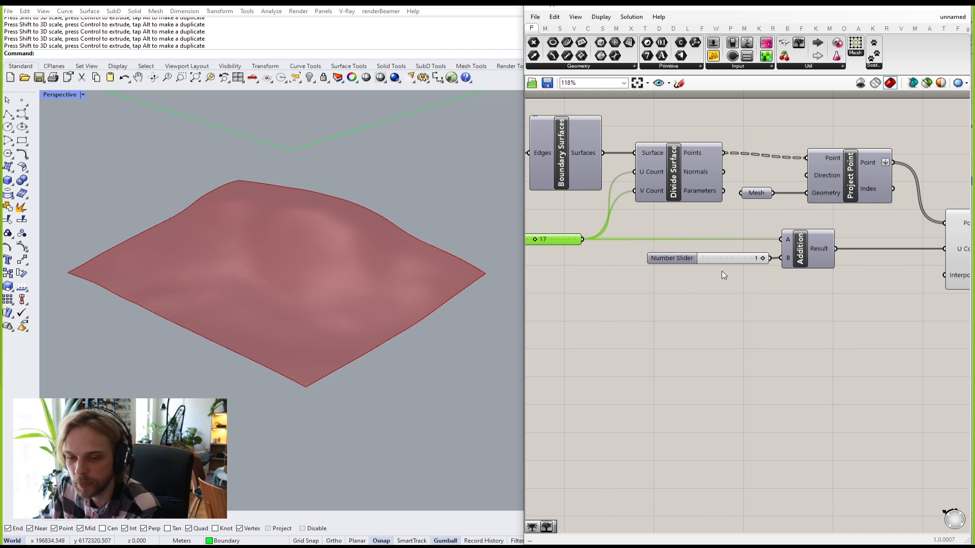
# Step: Add a temporary Number Slider set to 18 and wire it into U Count
pyautogui.doubleClick(673, 300)
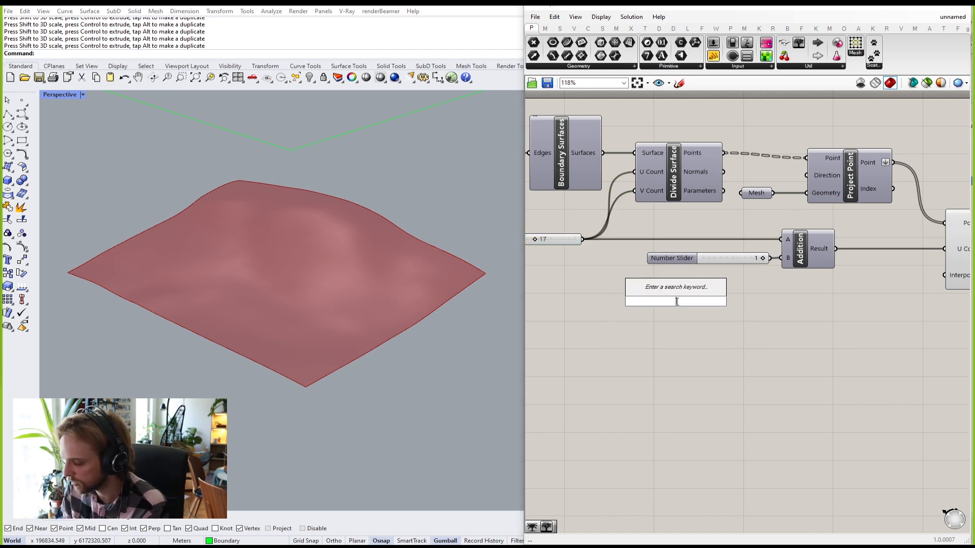
pyautogui.write('1')
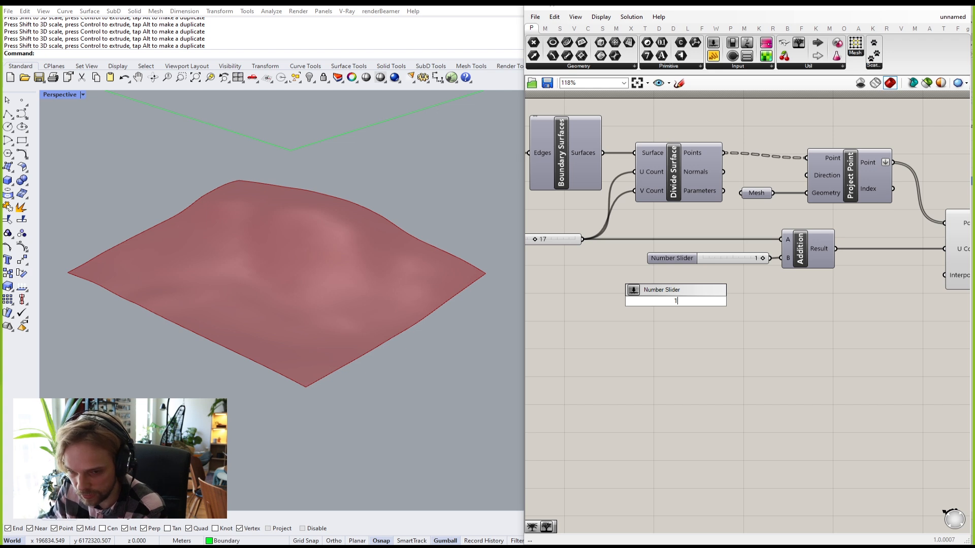
pyautogui.write('8')
pyautogui.press('Return')
pyautogui.moveTo(737, 301); pyautogui.dragTo(943, 249)
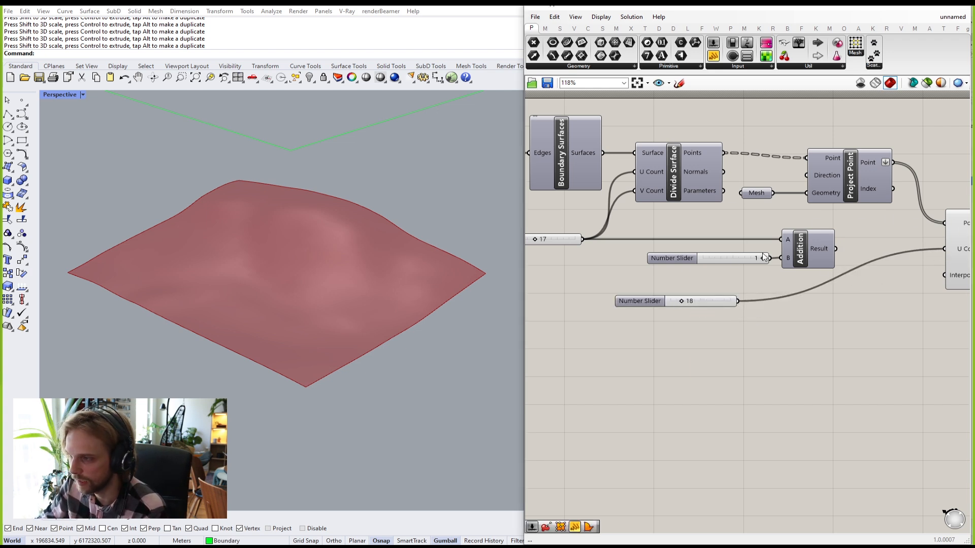
# Step: Drag the resolution slider up from 17 to 27
pyautogui.moveTo(546, 226); pyautogui.dragTo(623, 237, button='right')
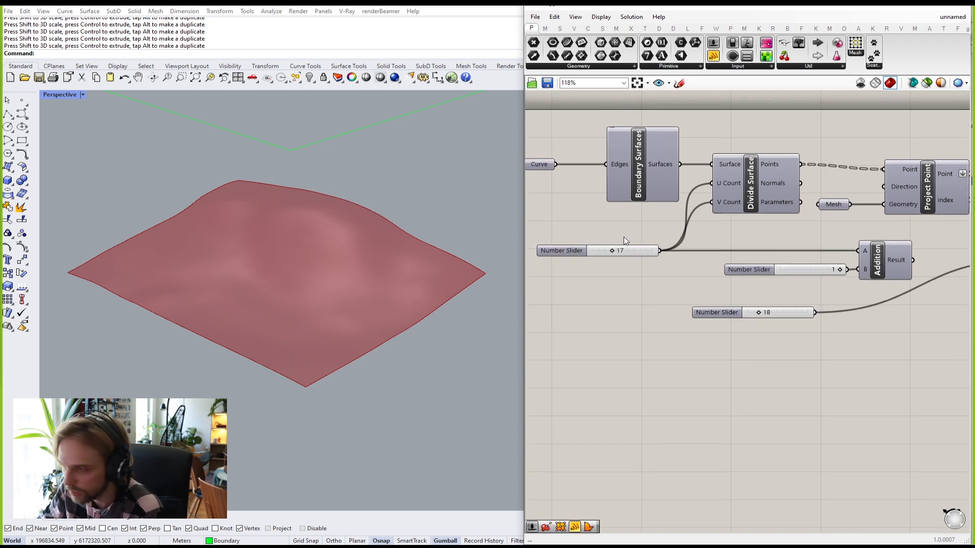
pyautogui.scroll(3, 623, 236)
pyautogui.moveTo(605, 260); pyautogui.dragTo(627, 261)
pyautogui.scroll(-3, 705, 296)
pyautogui.moveTo(734, 293); pyautogui.dragTo(654, 271, button='right')
pyautogui.scroll(-2, 654, 270)
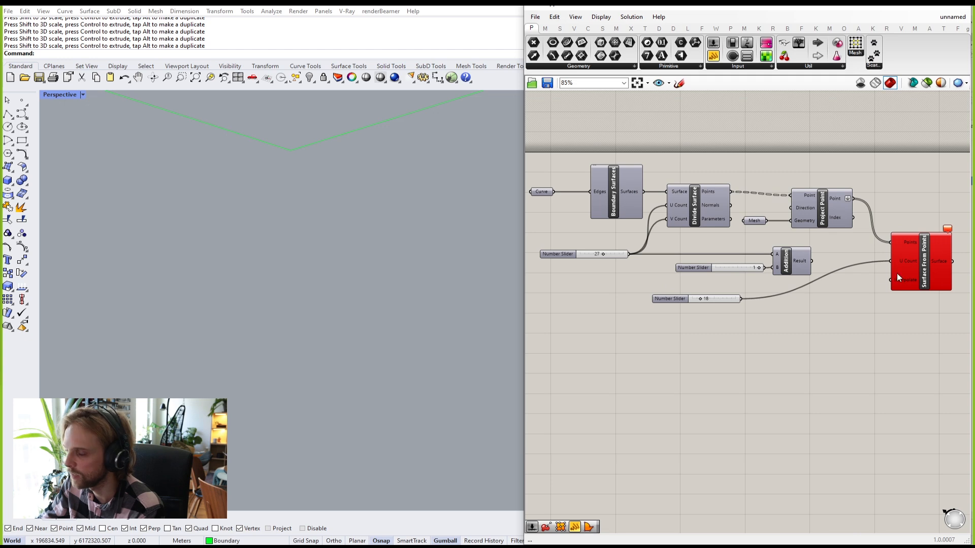
pyautogui.scroll(5, 677, 294)
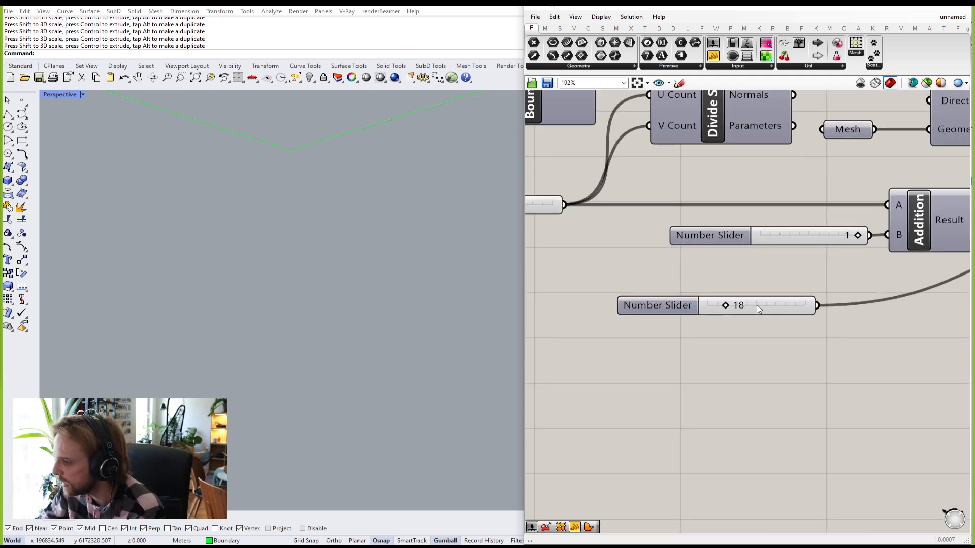
pyautogui.moveTo(645, 259); pyautogui.dragTo(763, 275, button='right')
pyautogui.moveTo(858, 324); pyautogui.dragTo(740, 292, button='right')
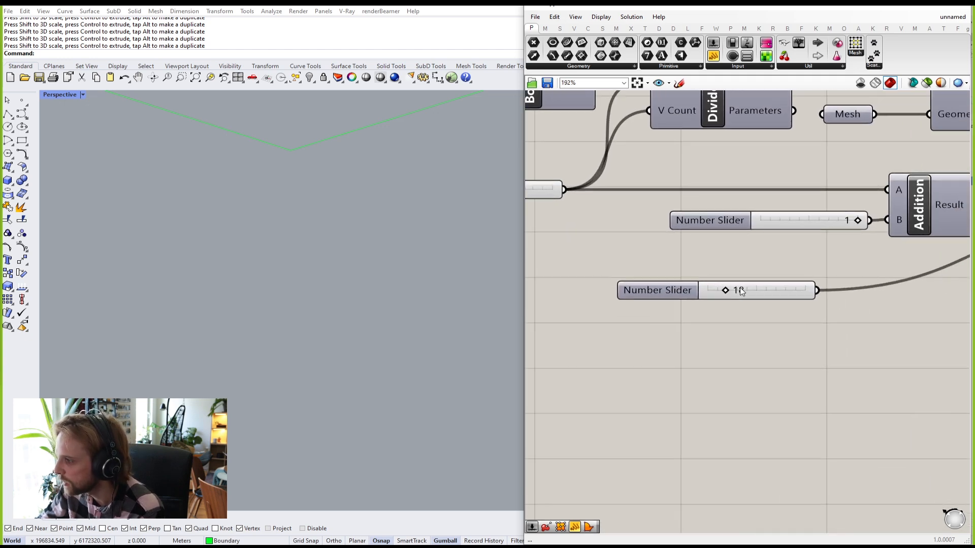
# Step: Set the test slider to 28, reconnect Addition's Result to U Count, then delete the test slider
pyautogui.doubleClick(775, 293)
pyautogui.write('28')
pyautogui.press('Return')
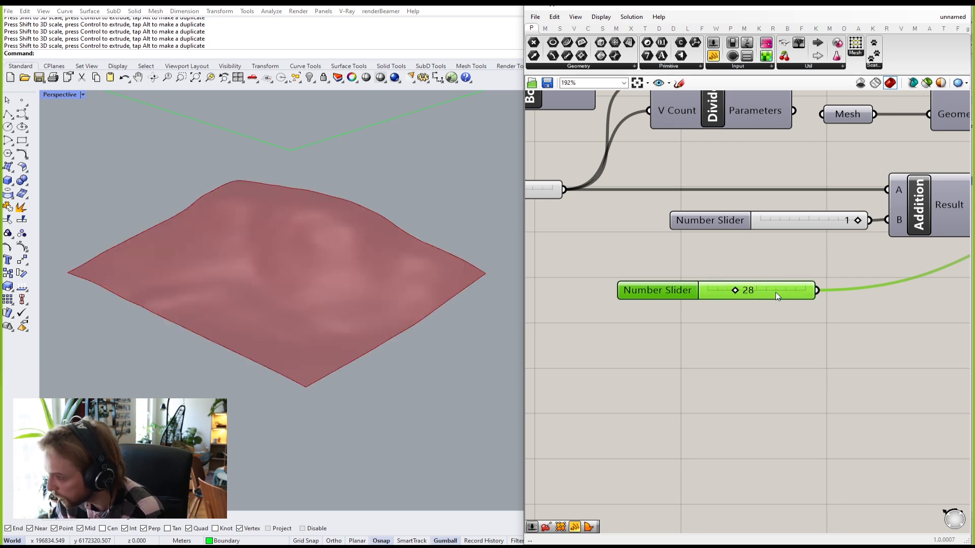
pyautogui.scroll(-5, 719, 216)
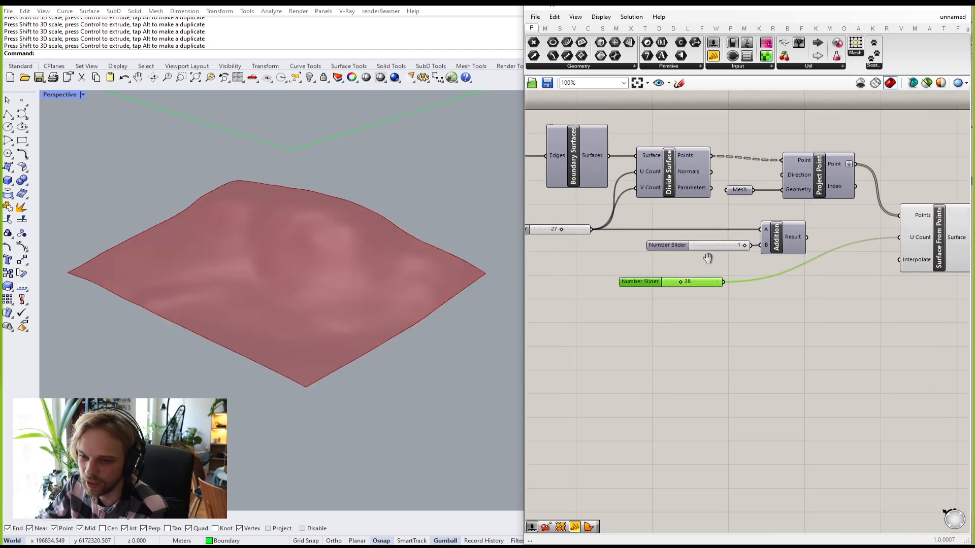
pyautogui.moveTo(772, 255); pyautogui.dragTo(864, 254)
pyautogui.moveTo(772, 340); pyautogui.dragTo(602, 286)
pyautogui.press('Delete')
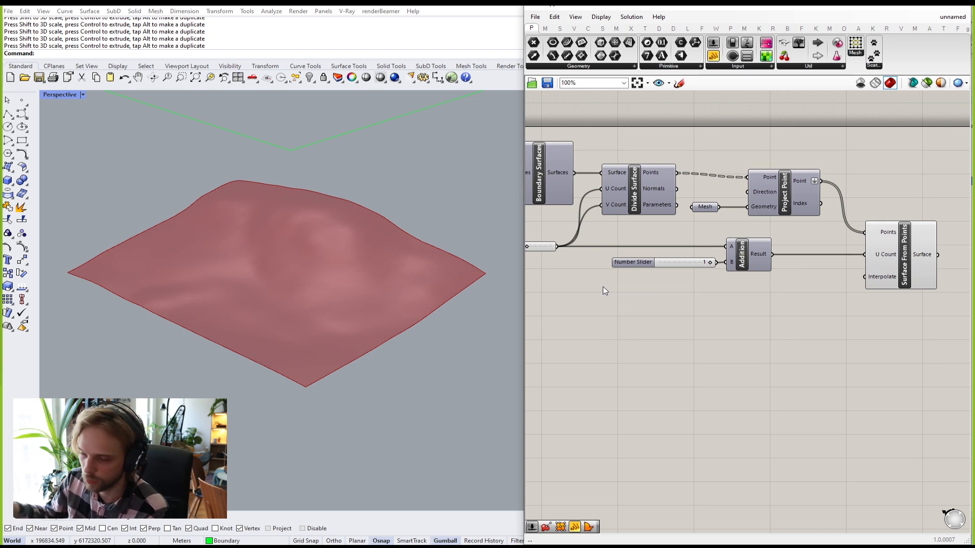
pyautogui.scroll(2, 787, 289)
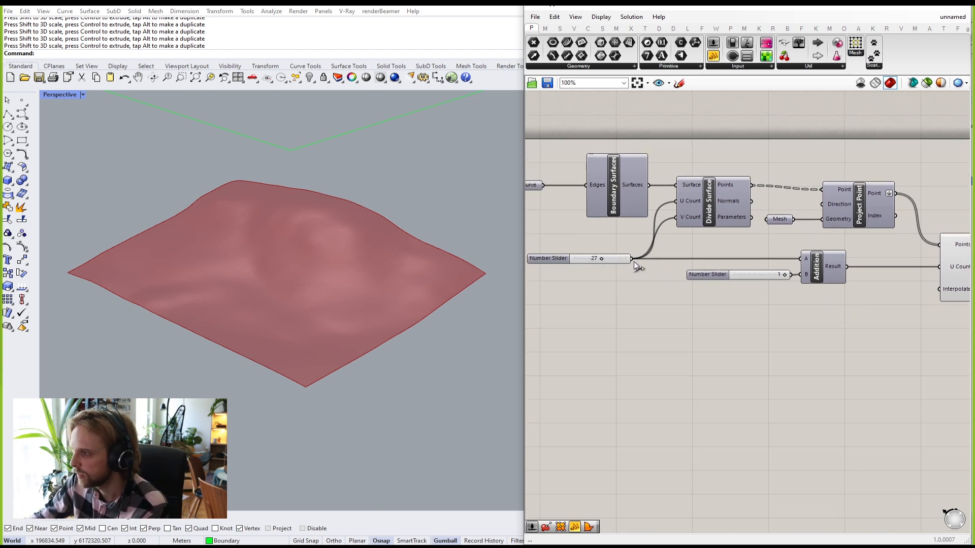
pyautogui.scroll(1, 603, 264)
# Step: Change the resolution slider's maximum from 50 to 100 in its settings, keeping the value at 44
pyautogui.moveTo(578, 262); pyautogui.dragTo(594, 283)
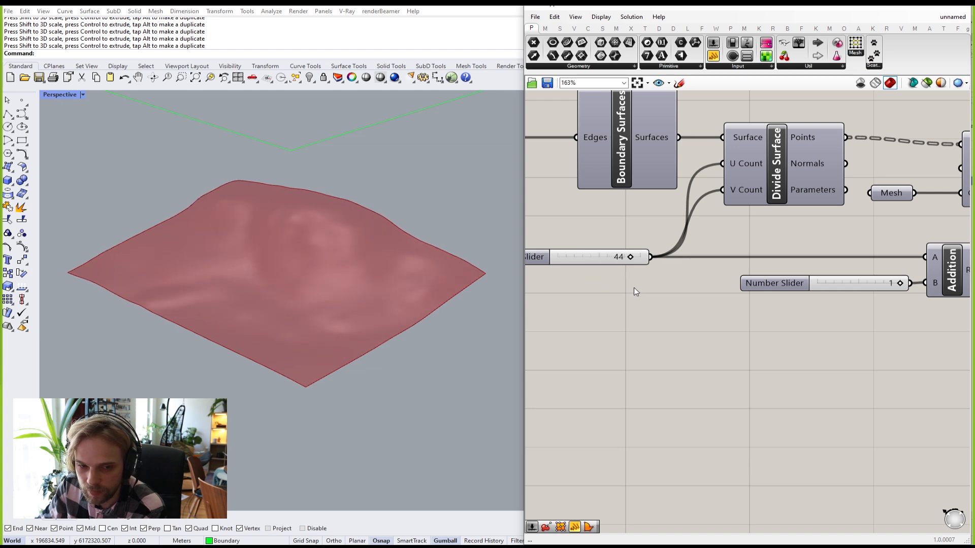
pyautogui.scroll(4, 632, 287)
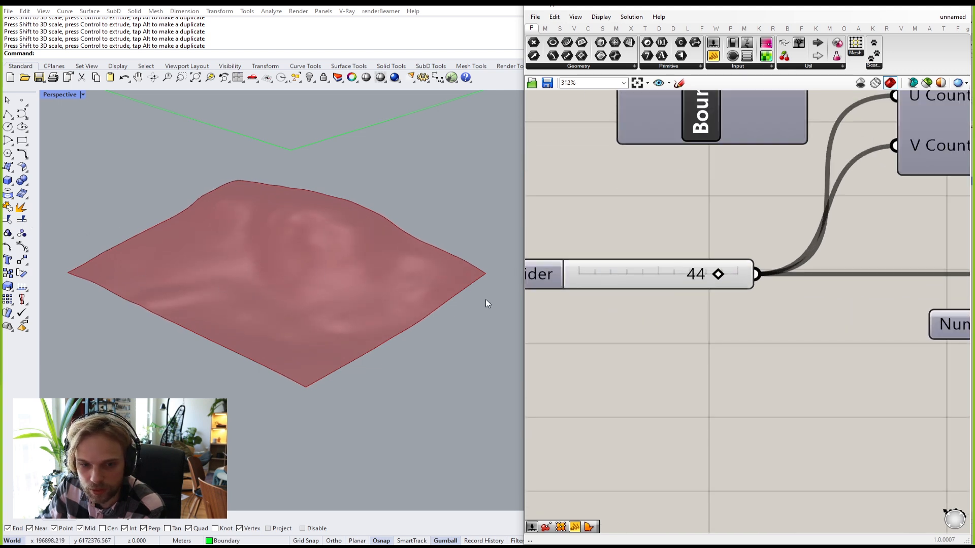
pyautogui.rightClick(642, 278)
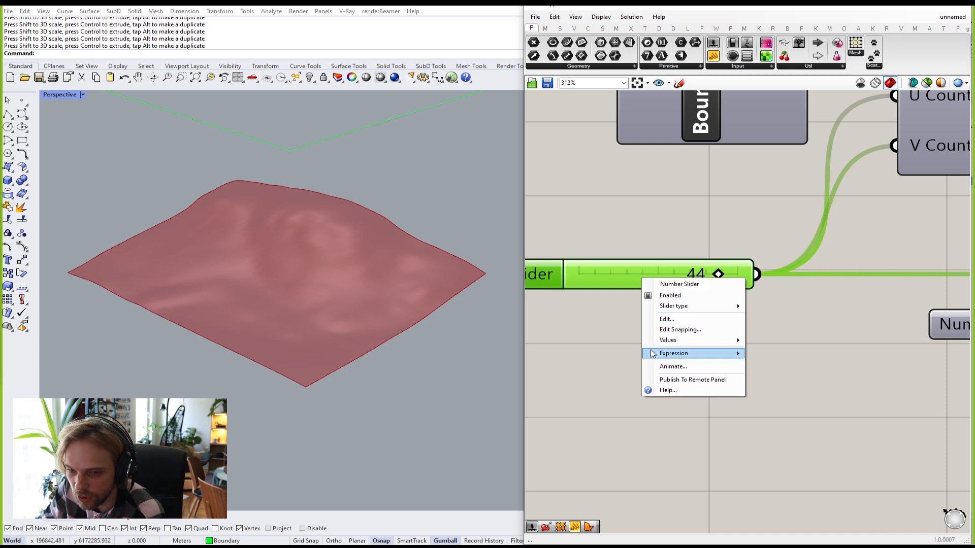
pyautogui.click(673, 320)
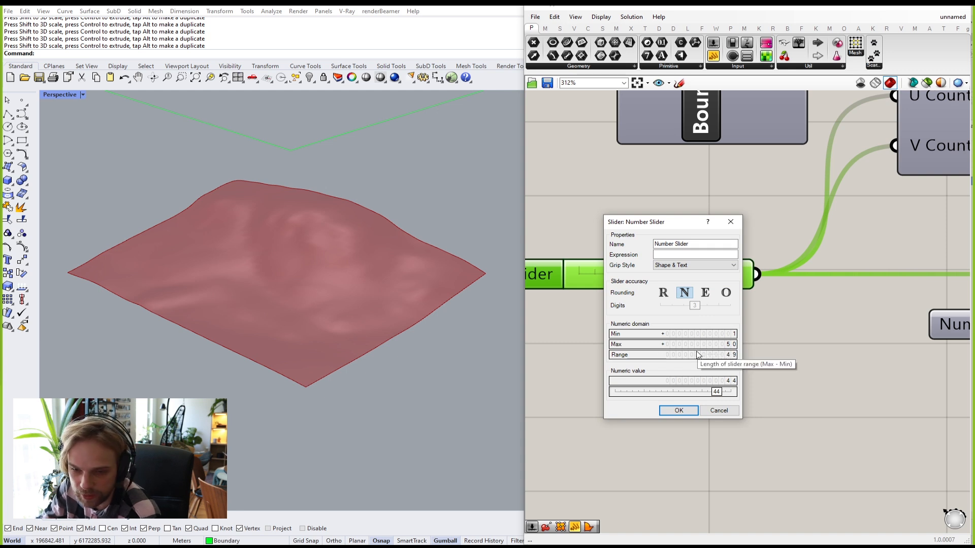
pyautogui.doubleClick(702, 344)
pyautogui.write('12')
pyautogui.press('BackSpace')
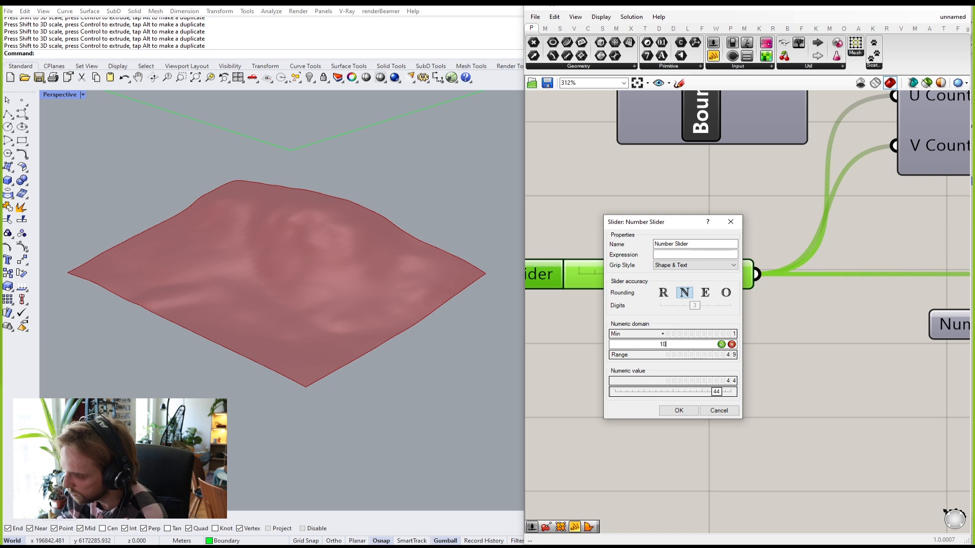
pyautogui.write('00')
pyautogui.press('Return')
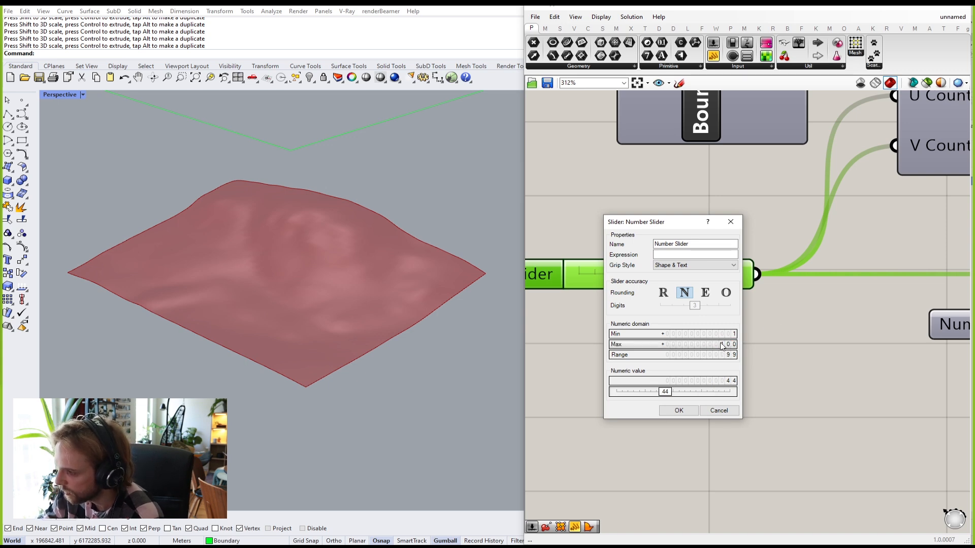
pyautogui.click(677, 411)
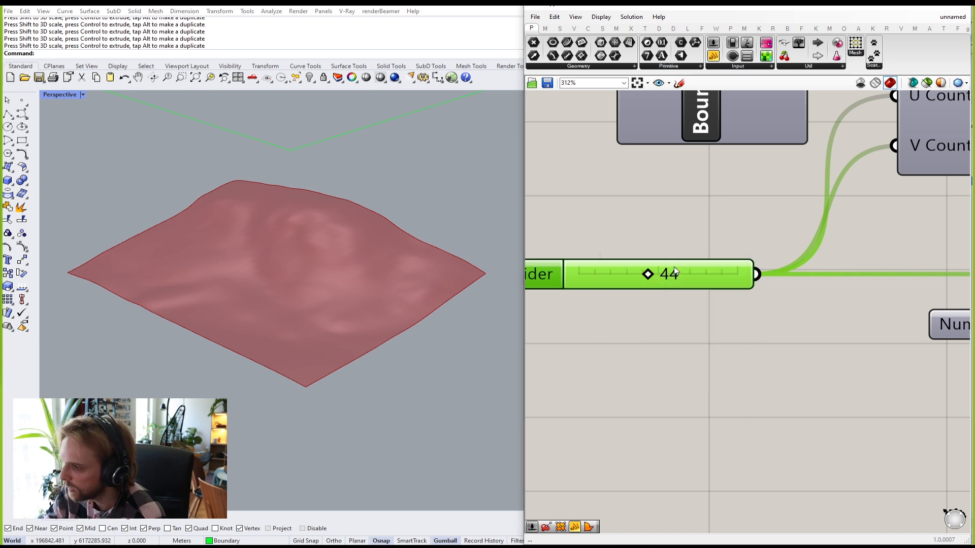
# Step: Drag the resolution slider up from 44 to 95 and reposition the slider on the canvas
pyautogui.moveTo(646, 275); pyautogui.dragTo(744, 278)
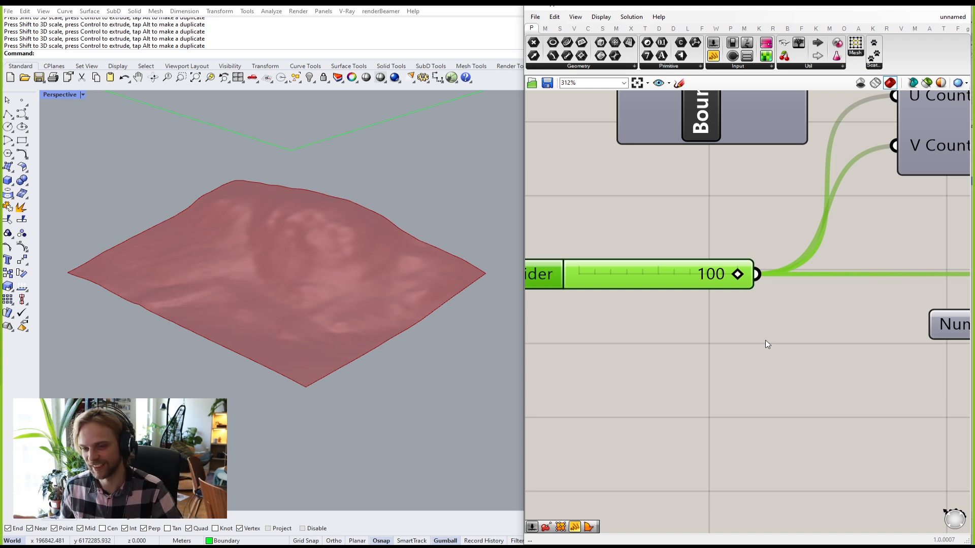
pyautogui.moveTo(507, 305); pyautogui.dragTo(568, 298, button='right')
pyautogui.moveTo(641, 278)
pyautogui.mouseDown()
pyautogui.moveTo(668, 268)
pyautogui.moveTo(635, 274)
pyautogui.moveTo(684, 275)
pyautogui.moveTo(625, 276)
pyautogui.mouseUp()
pyautogui.click(666, 227)
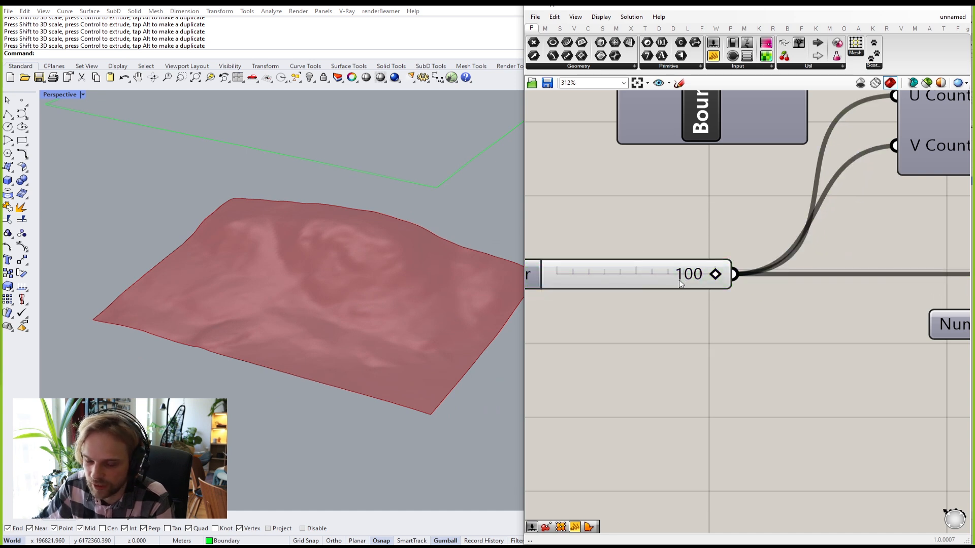
pyautogui.moveTo(632, 273); pyautogui.dragTo(784, 286, button='right')
pyautogui.scroll(5, 292, 244)
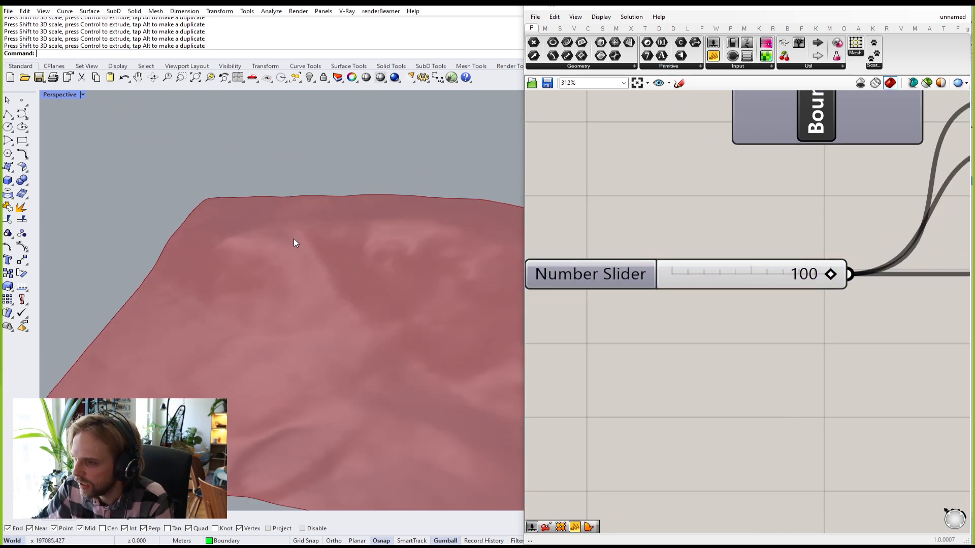
pyautogui.scroll(-2, 305, 266)
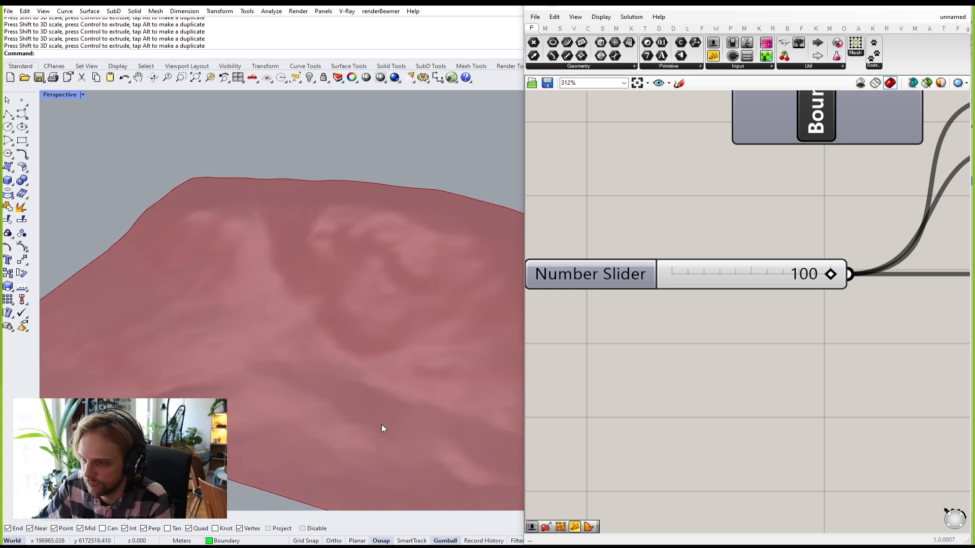
pyautogui.scroll(-3, 326, 357)
pyautogui.scroll(-2, 326, 356)
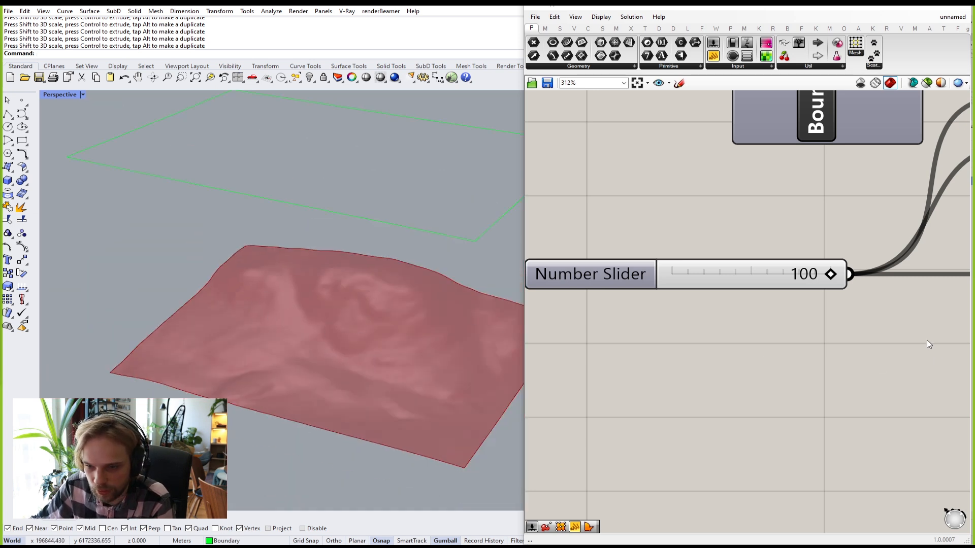
# Step: Type a resolution of 50, then 100, and orbit to inspect the finer terrain
pyautogui.doubleClick(716, 272)
pyautogui.write('50')
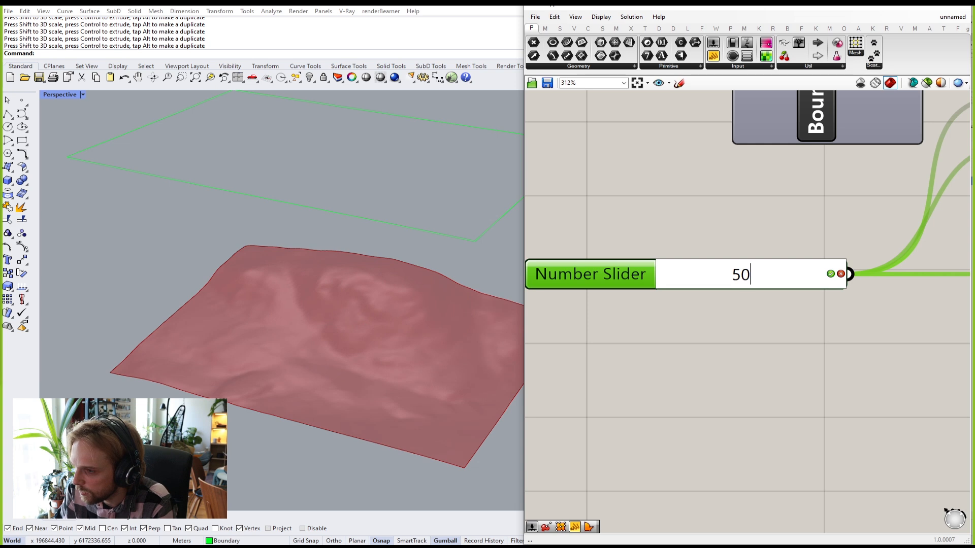
pyautogui.press('Return')
pyautogui.doubleClick(715, 270)
pyautogui.write('100')
pyautogui.press('Return')
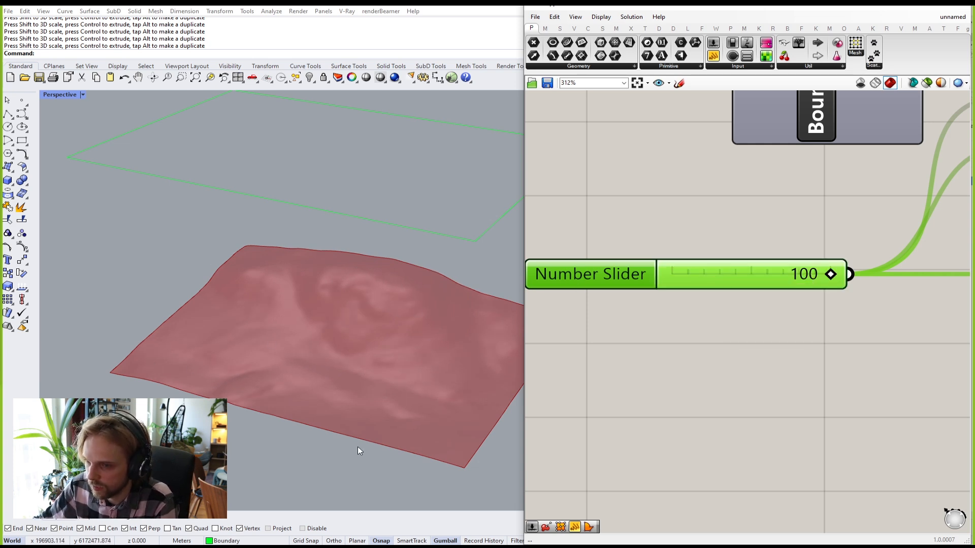
pyautogui.moveTo(370, 355); pyautogui.dragTo(288, 348, button='right')
pyautogui.click(675, 199)
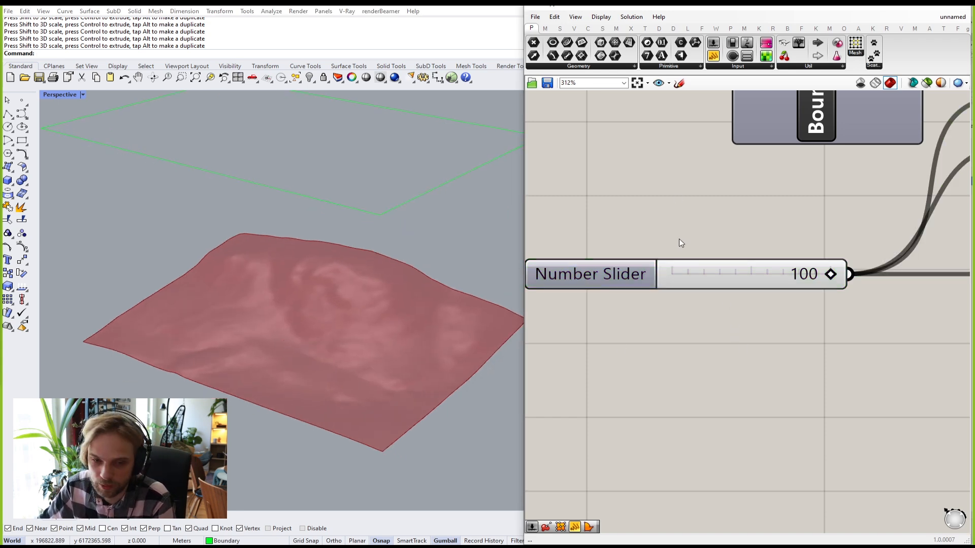
pyautogui.scroll(-5, 708, 292)
pyautogui.click(723, 280)
pyautogui.moveTo(724, 280); pyautogui.dragTo(719, 278)
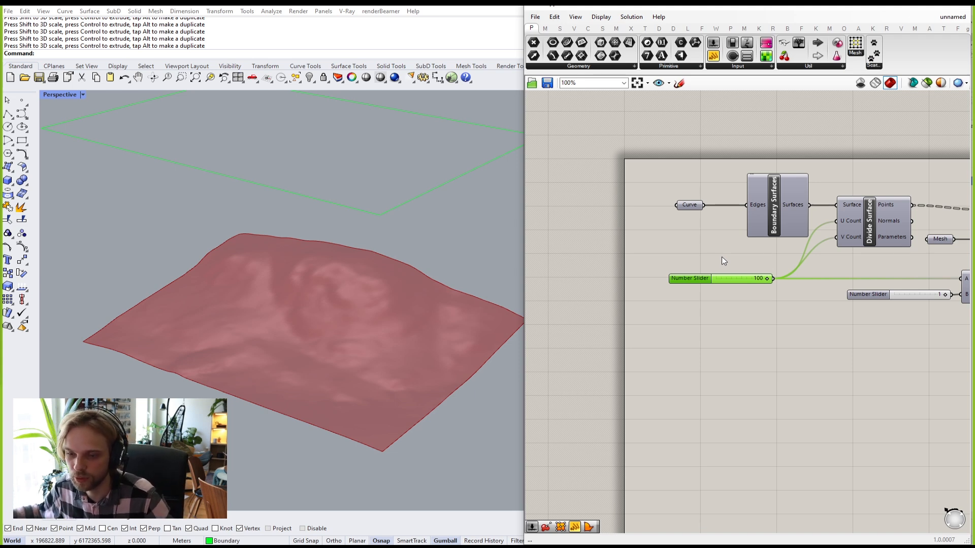
pyautogui.scroll(-4, 938, 330)
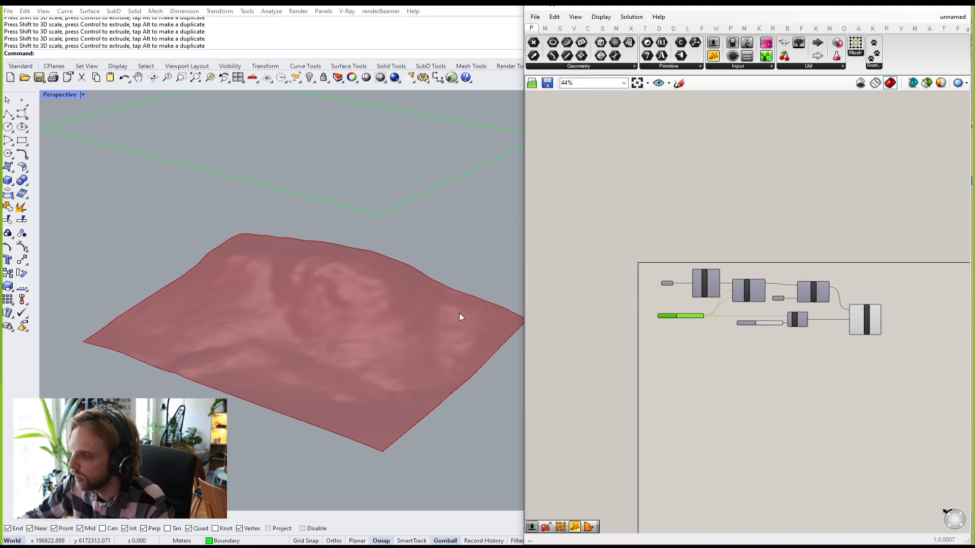
pyautogui.scroll(2, 322, 283)
pyautogui.scroll(-5, 365, 337)
pyautogui.scroll(6, 291, 276)
pyautogui.moveTo(324, 295); pyautogui.dragTo(448, 310, button='right')
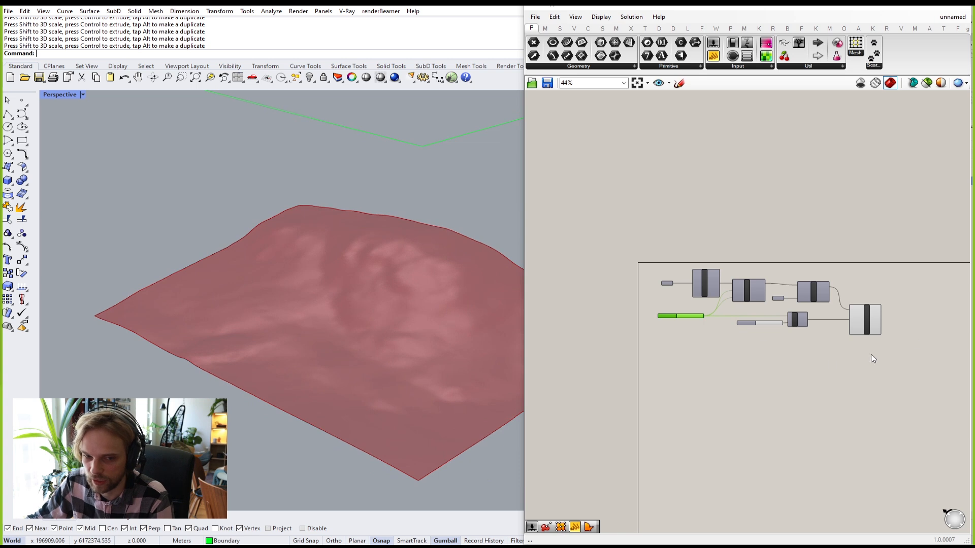
pyautogui.moveTo(743, 313); pyautogui.dragTo(683, 303, button='right')
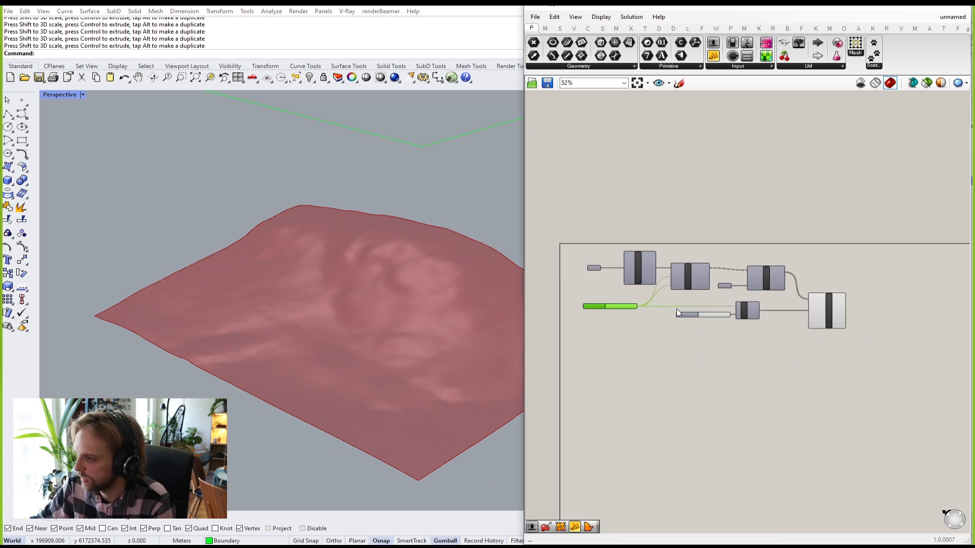
pyautogui.scroll(4, 670, 313)
pyautogui.scroll(-7, 443, 259)
pyautogui.moveTo(443, 260); pyautogui.dragTo(390, 254, button='right')
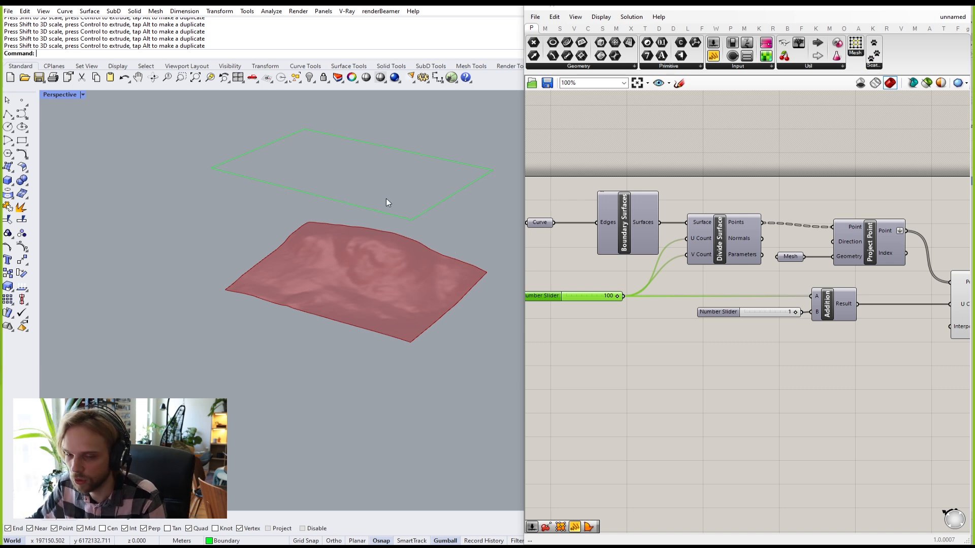
# Step: Select the boundary curve and move it toward the upper right, then back left
pyautogui.moveTo(386, 202); pyautogui.dragTo(394, 184, button='right')
pyautogui.moveTo(388, 179); pyautogui.dragTo(231, 201)
pyautogui.moveTo(292, 201)
pyautogui.mouseDown(button='right')
pyautogui.moveTo(340, 212)
pyautogui.moveTo(296, 205)
pyautogui.mouseUp(button='right')
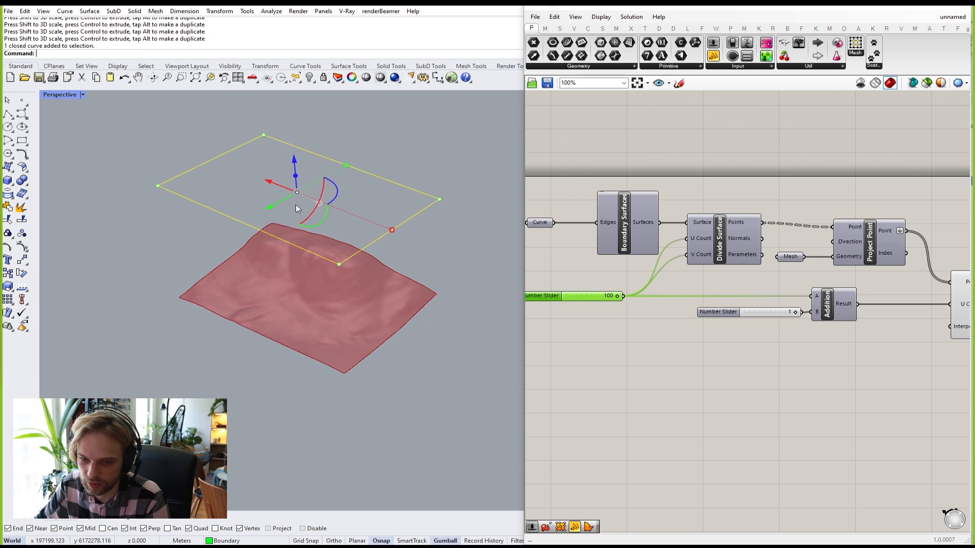
pyautogui.scroll(2, 287, 208)
pyautogui.moveTo(269, 204); pyautogui.dragTo(359, 178)
pyautogui.moveTo(341, 142); pyautogui.dragTo(141, 195)
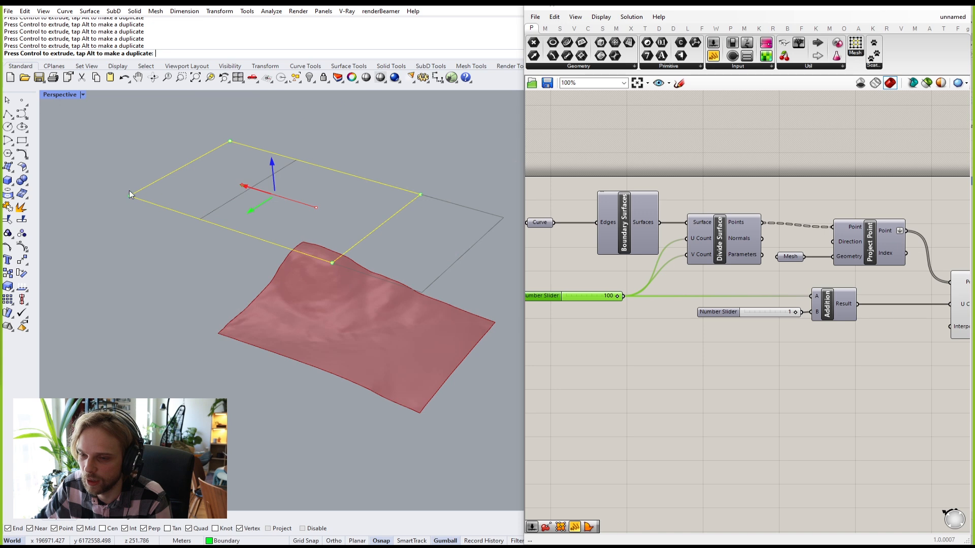
# Step: Pull the boundary's left control point outward to reshape it, then undo the change
pyautogui.moveTo(89, 152); pyautogui.dragTo(138, 202)
pyautogui.keyDown('shift'); pyautogui.moveTo(138, 202); pyautogui.dragTo(239, 250, button='right'); pyautogui.keyUp('shift')
pyautogui.moveTo(221, 242); pyautogui.dragTo(121, 251)
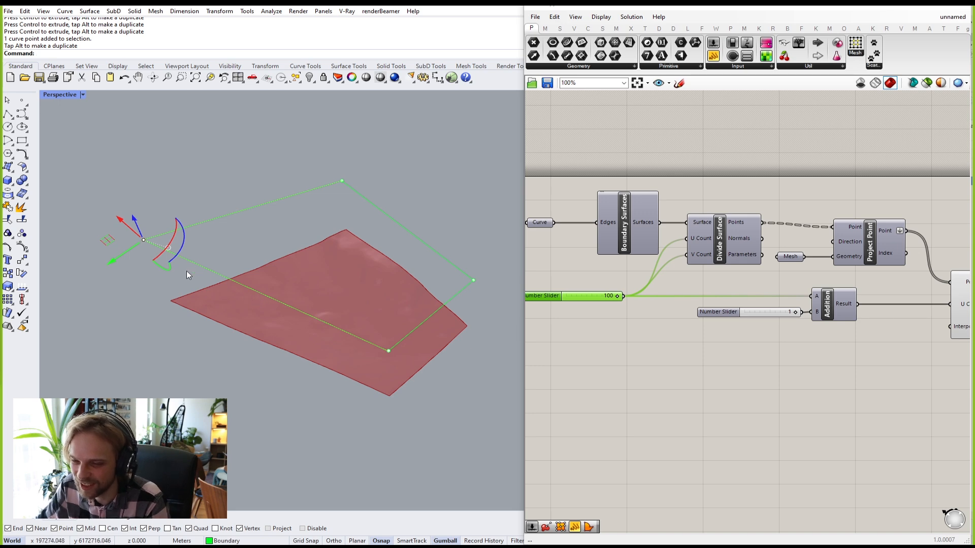
pyautogui.hotkey('ctrl', 'z')
# Step: Rotate the boundary curve, then undo the rotation and clear the selection
pyautogui.moveTo(239, 373); pyautogui.dragTo(286, 333, button='right')
pyautogui.moveTo(440, 132); pyautogui.dragTo(386, 229, button='right')
pyautogui.click(373, 229)
pyautogui.moveTo(394, 227); pyautogui.dragTo(420, 190)
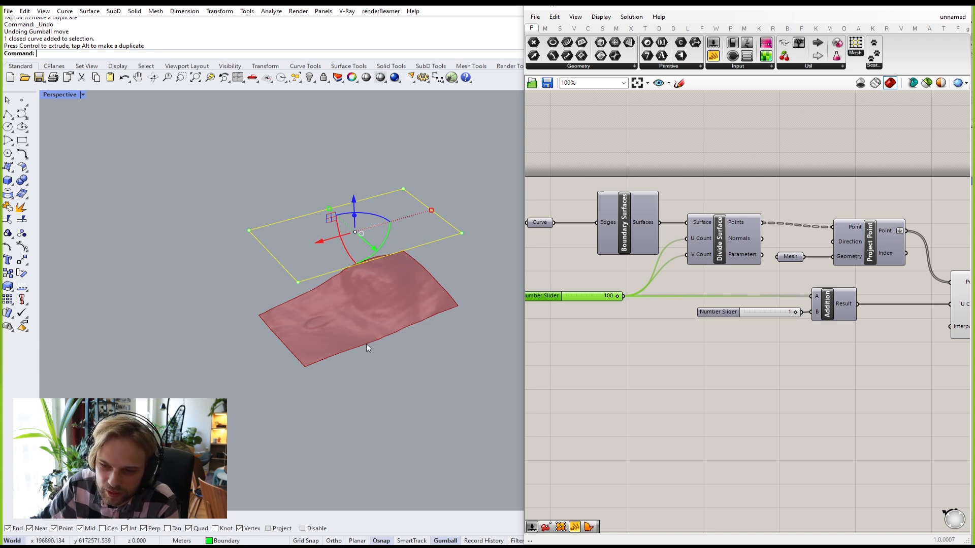
pyautogui.hotkey('ctrl', 'z')
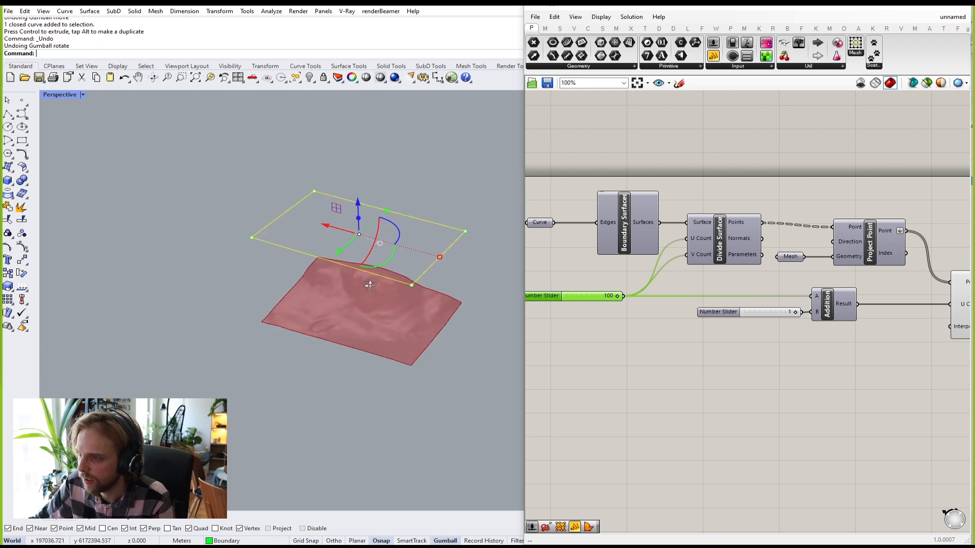
pyautogui.press('Escape')
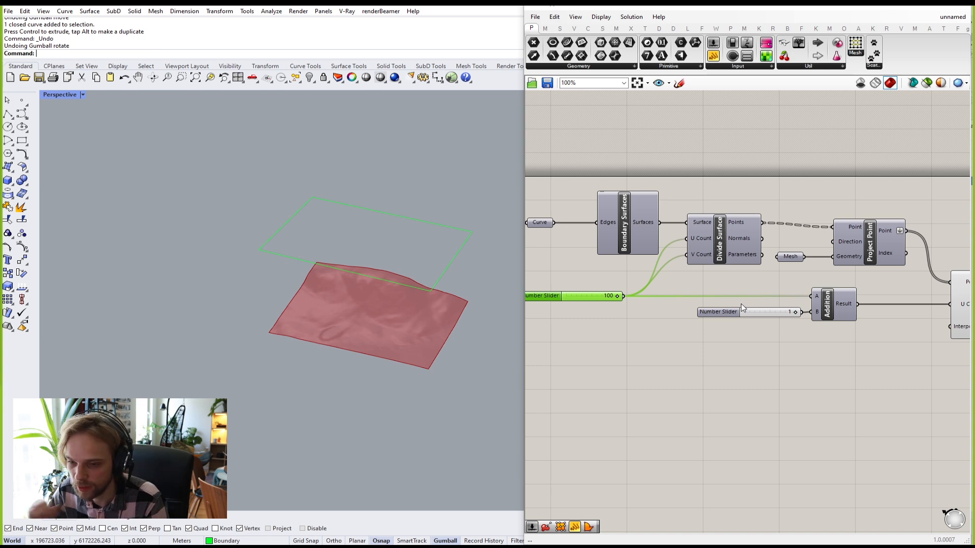
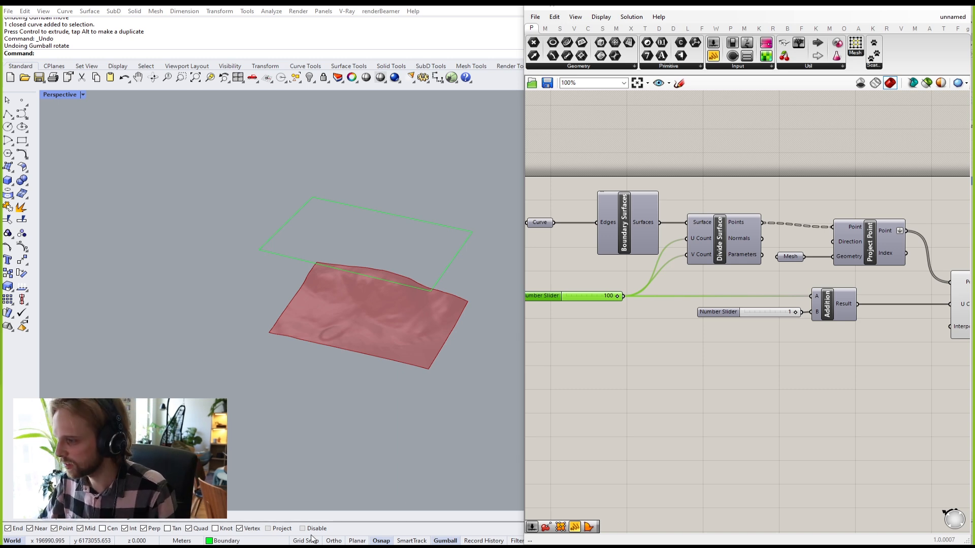
# Step: Nudge the Surface From Points component slightly left, down and then up on the canvas
pyautogui.scroll(-3, 818, 379)
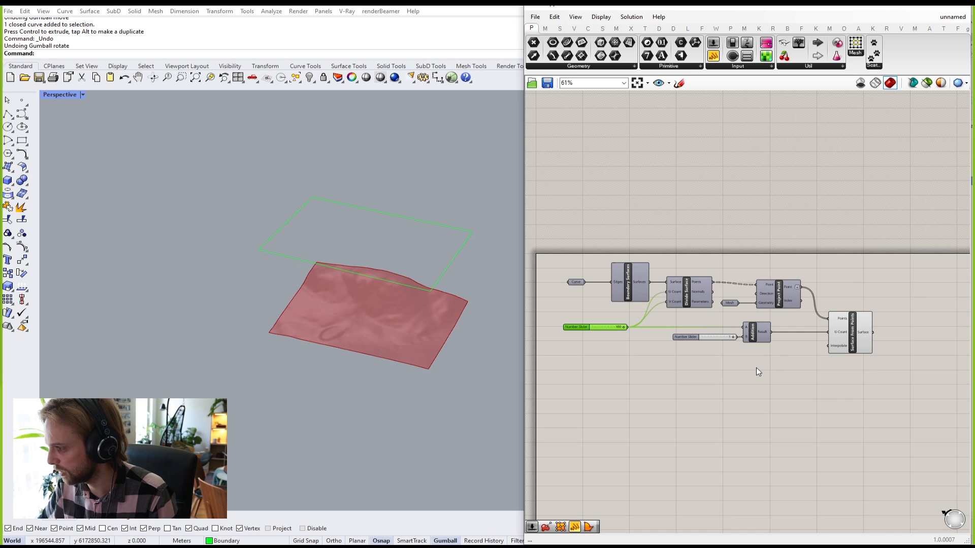
pyautogui.scroll(1, 756, 367)
pyautogui.scroll(1, 866, 272)
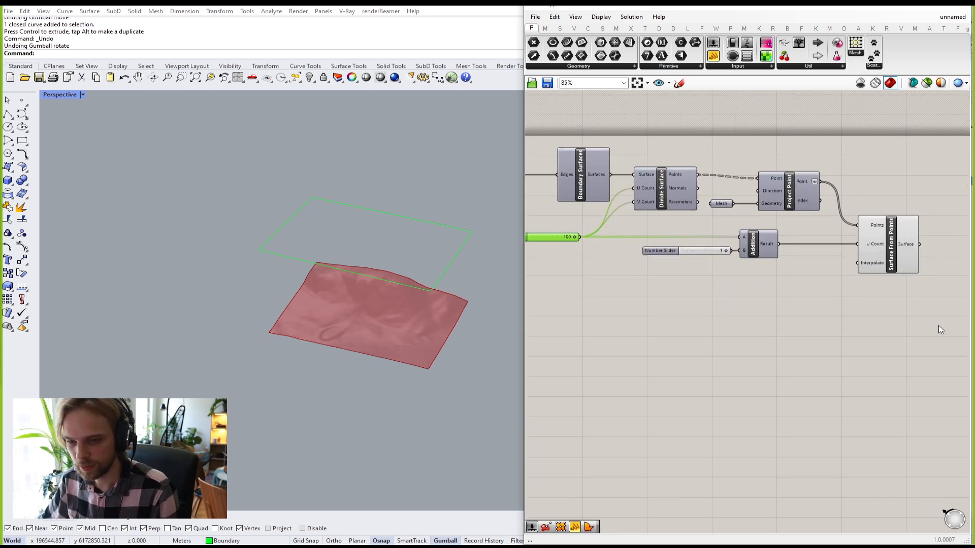
pyautogui.click(893, 247)
pyautogui.moveTo(894, 246); pyautogui.dragTo(885, 249)
pyautogui.moveTo(915, 309); pyautogui.dragTo(855, 306, button='right')
pyautogui.click(850, 308)
pyautogui.moveTo(837, 254); pyautogui.dragTo(836, 259)
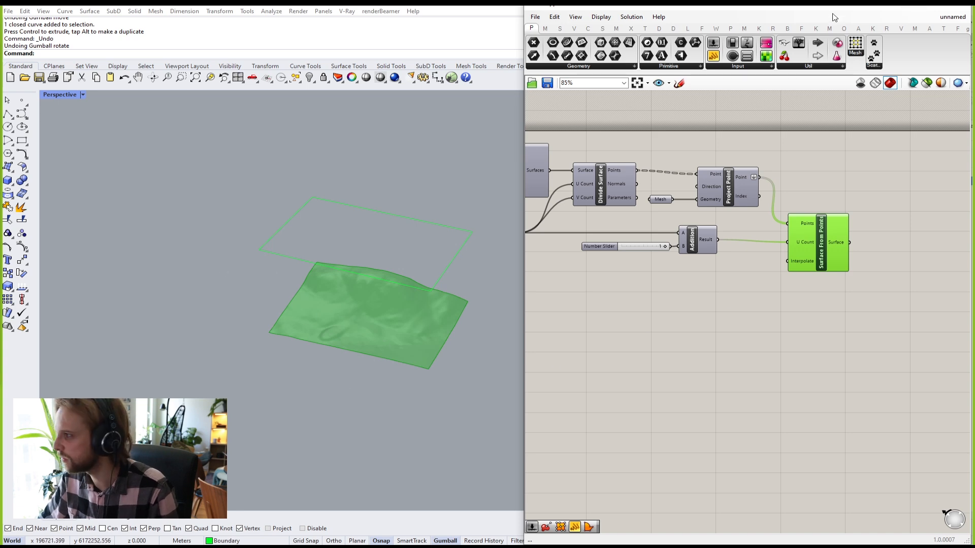
# Step: Create a new layer and name it 'Surface'
pyautogui.moveTo(825, 8); pyautogui.dragTo(722, 399)
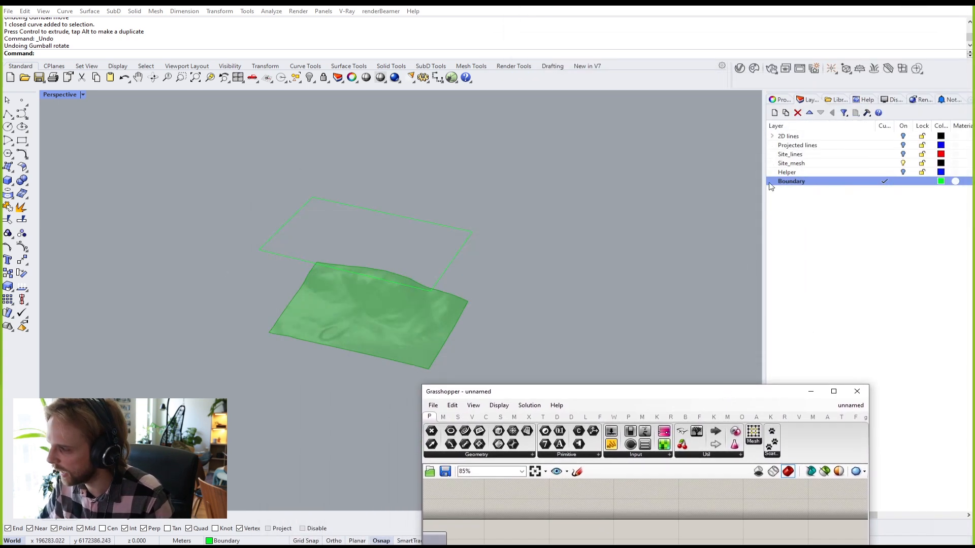
pyautogui.click(771, 115)
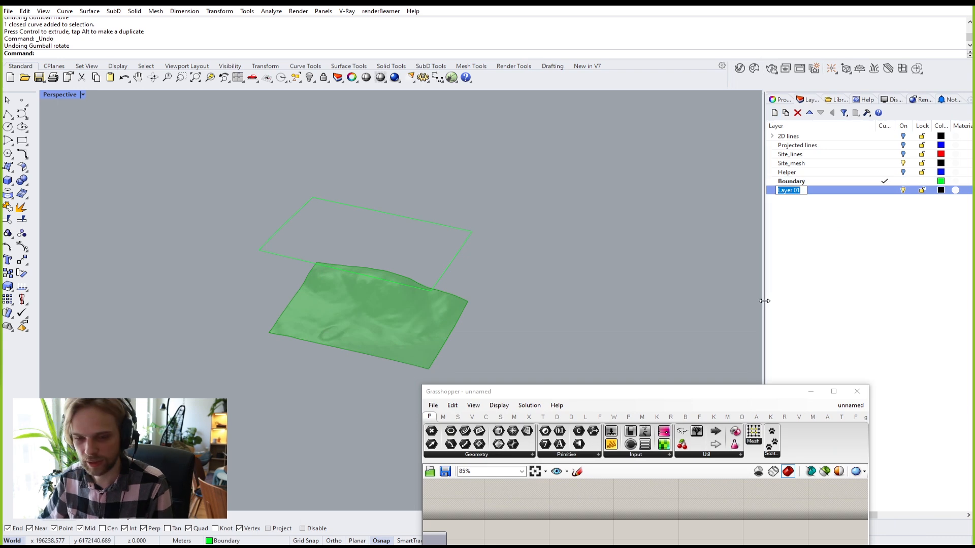
pyautogui.write('Surafc')
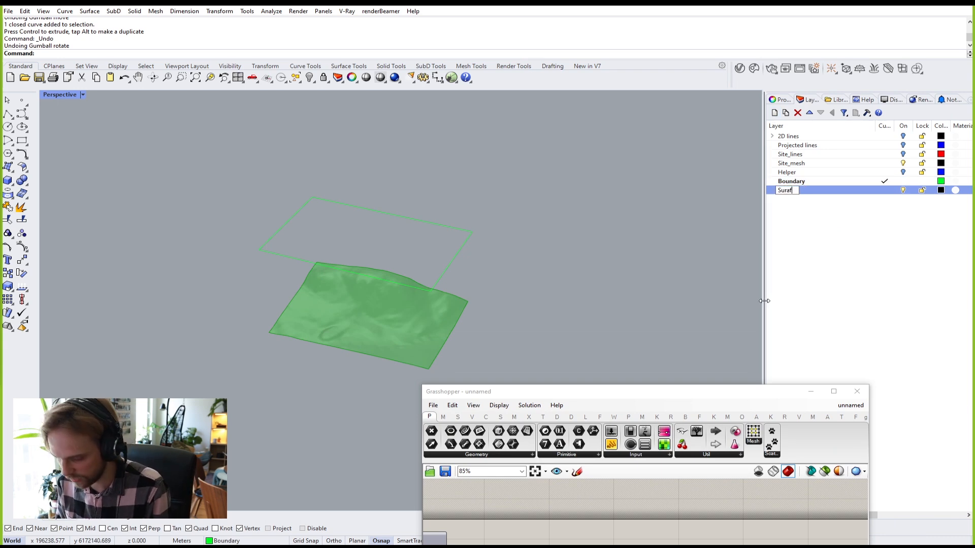
pyautogui.press('BackSpace')
pyautogui.press('BackSpace')
pyautogui.press('BackSpace')
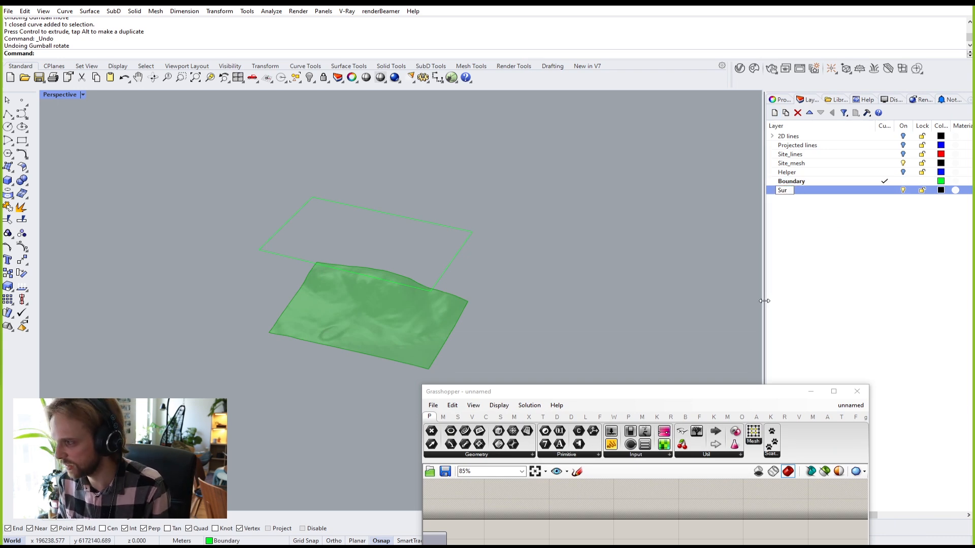
pyautogui.write('face')
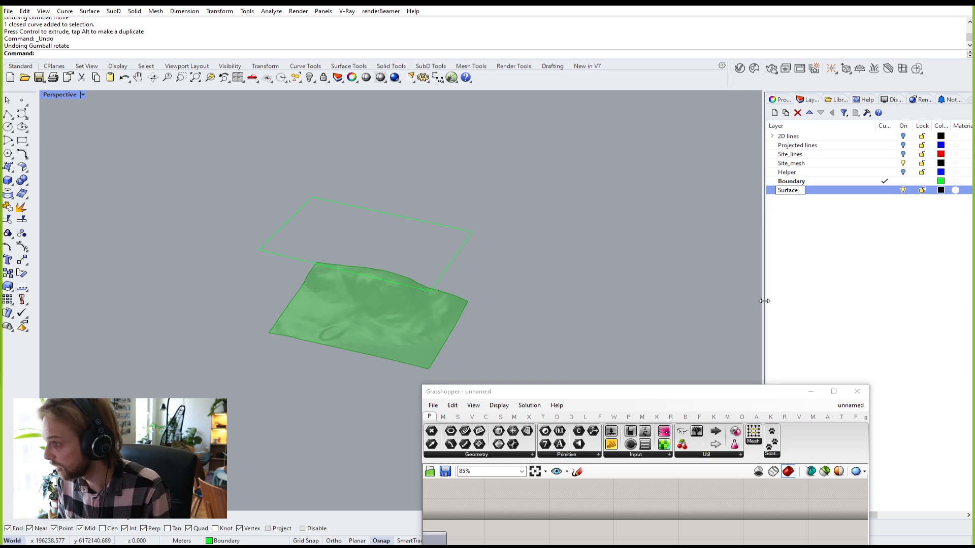
pyautogui.press('Return')
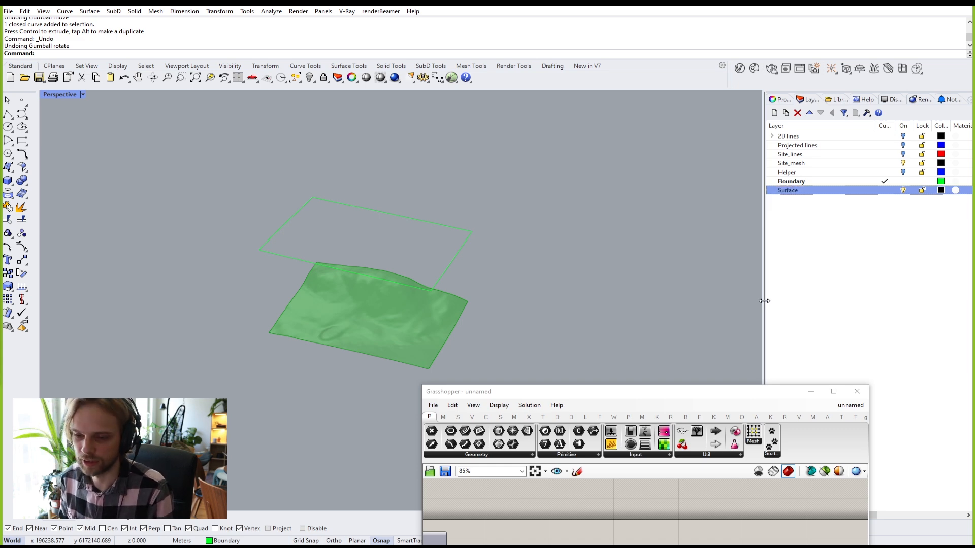
# Step: Set the Surface layer's colour to pink
pyautogui.click(941, 191)
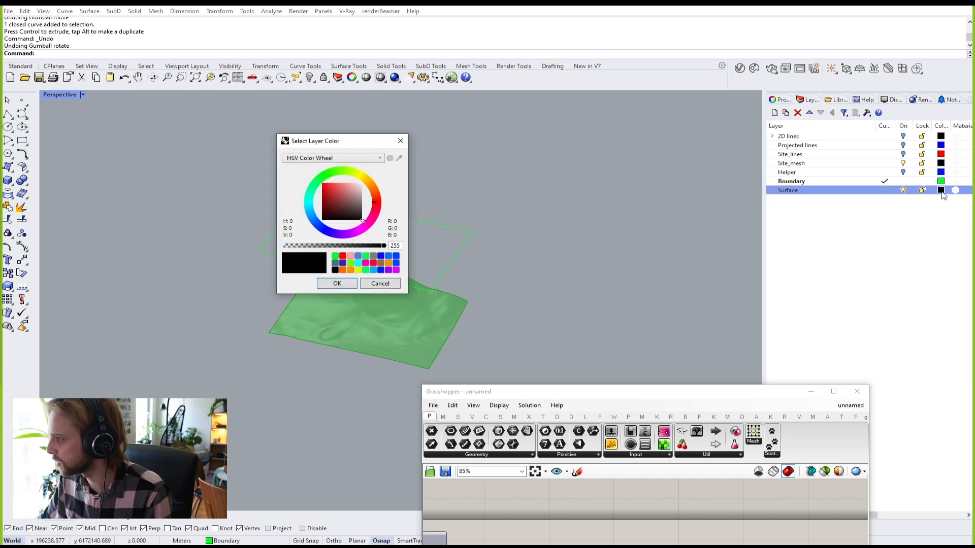
pyautogui.click(365, 264)
pyautogui.click(338, 284)
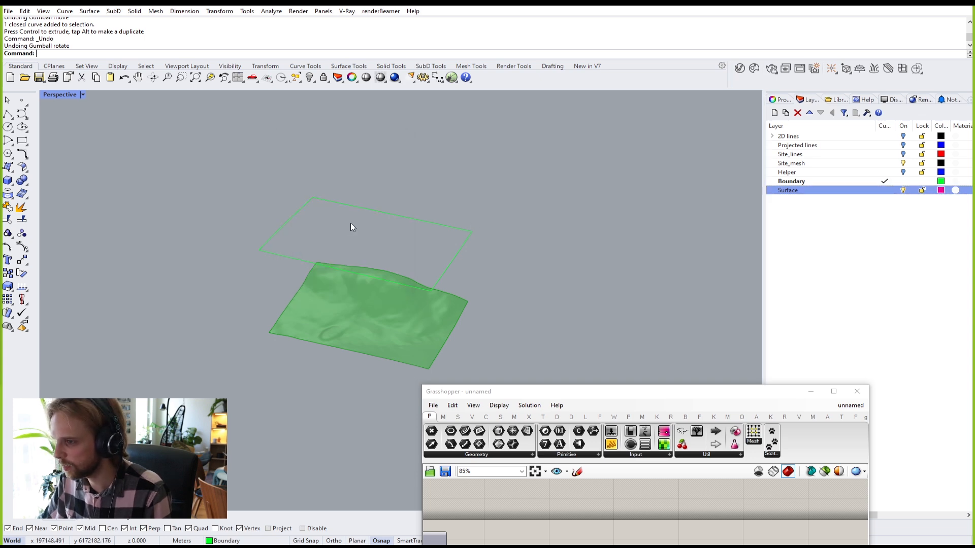
pyautogui.moveTo(675, 392); pyautogui.dragTo(535, 367)
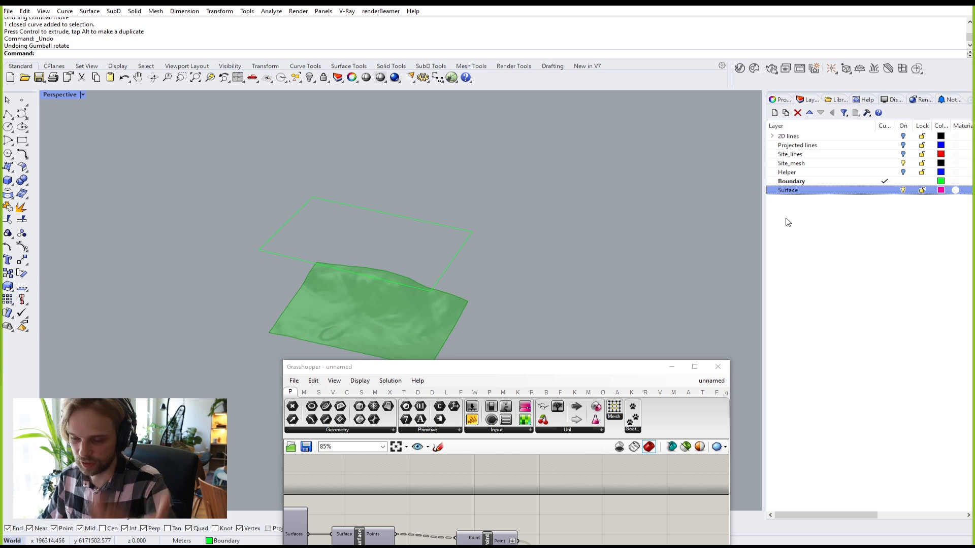
# Step: Dock Grasshopper on the right half of the screen and centre Surface From Points
pyautogui.moveTo(520, 368); pyautogui.dragTo(972, 97)
pyautogui.keyDown('shift'); pyautogui.moveTo(354, 276); pyautogui.dragTo(286, 273, button='right'); pyautogui.keyUp('shift')
pyautogui.scroll(2, 286, 273)
pyautogui.click(863, 339)
pyautogui.scroll(6, 825, 225)
pyautogui.moveTo(780, 271); pyautogui.dragTo(729, 256, button='right')
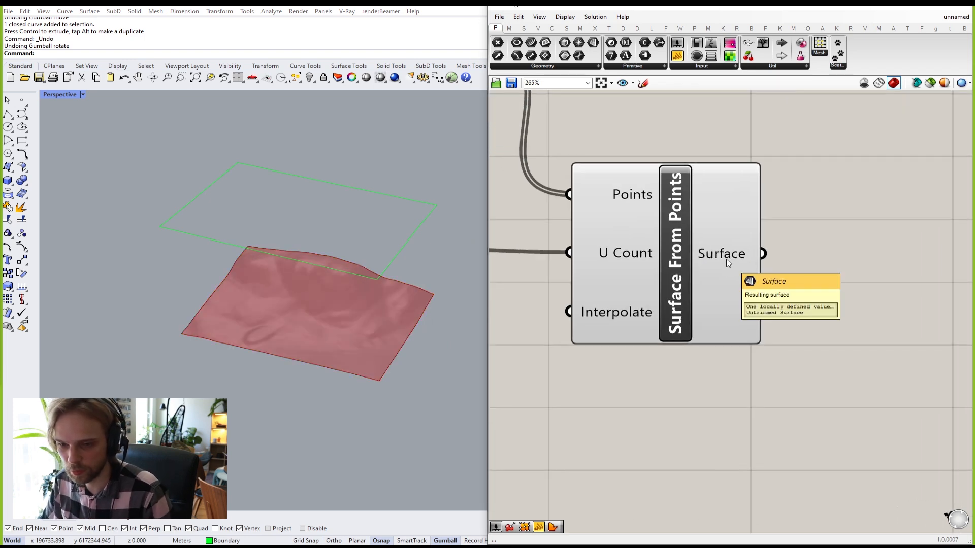
# Step: Bake the Surface output of Surface From Points onto the Surface layer
pyautogui.rightClick(726, 260)
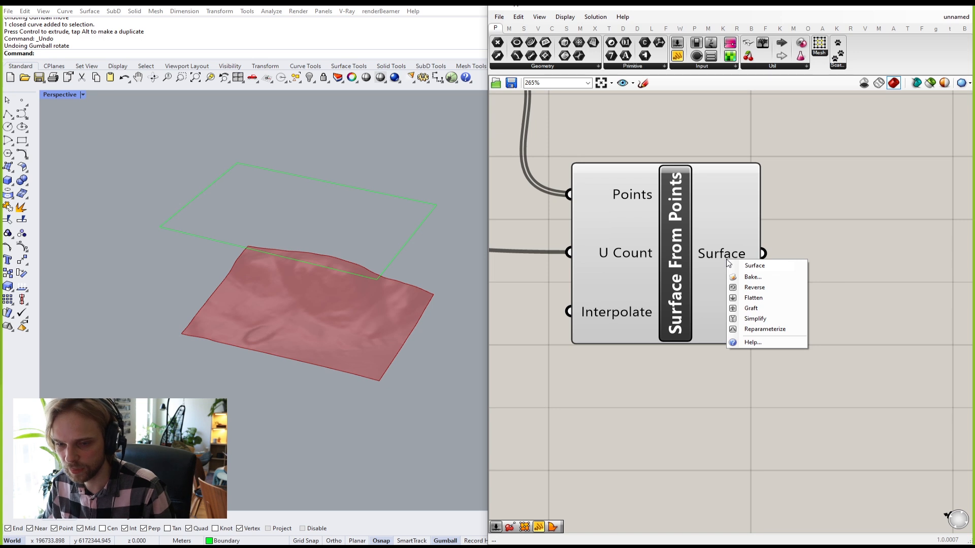
pyautogui.click(745, 278)
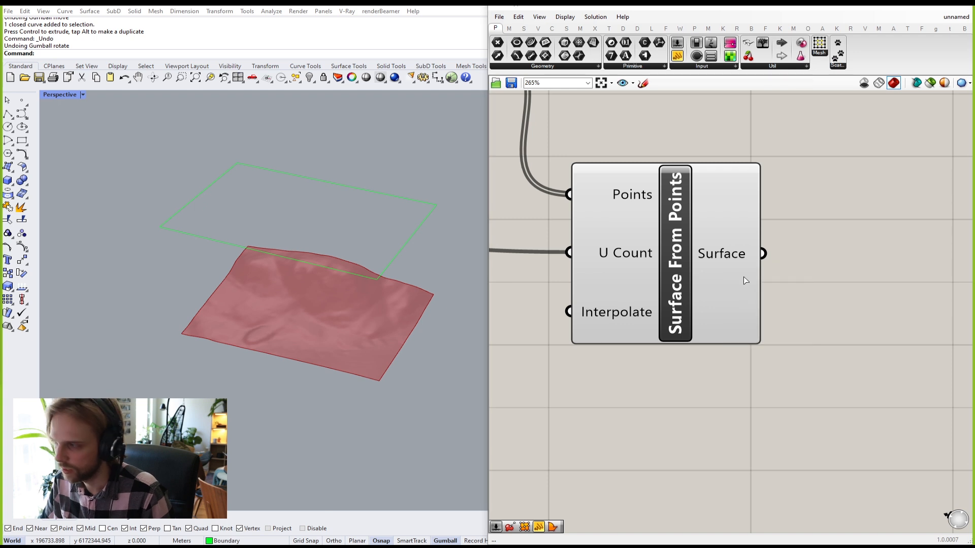
pyautogui.click(736, 252)
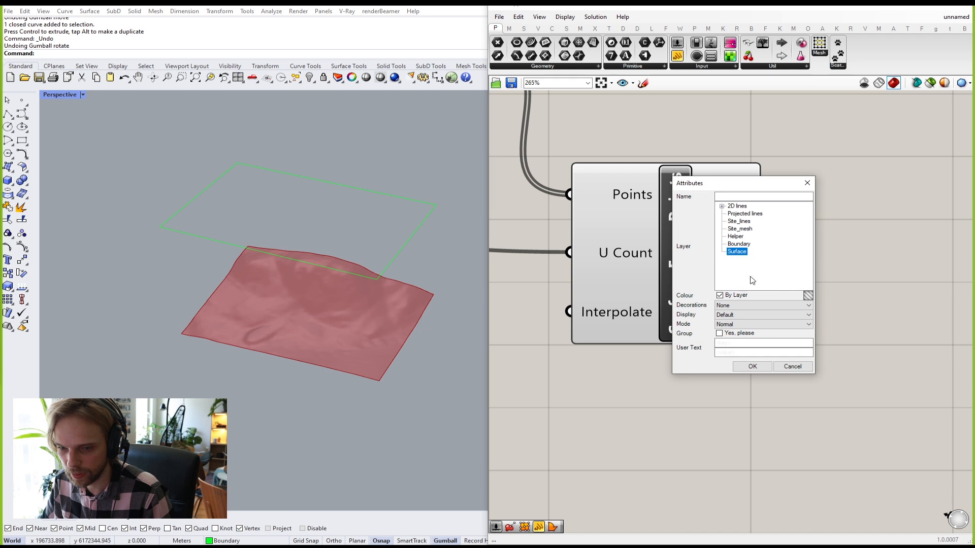
pyautogui.click(753, 368)
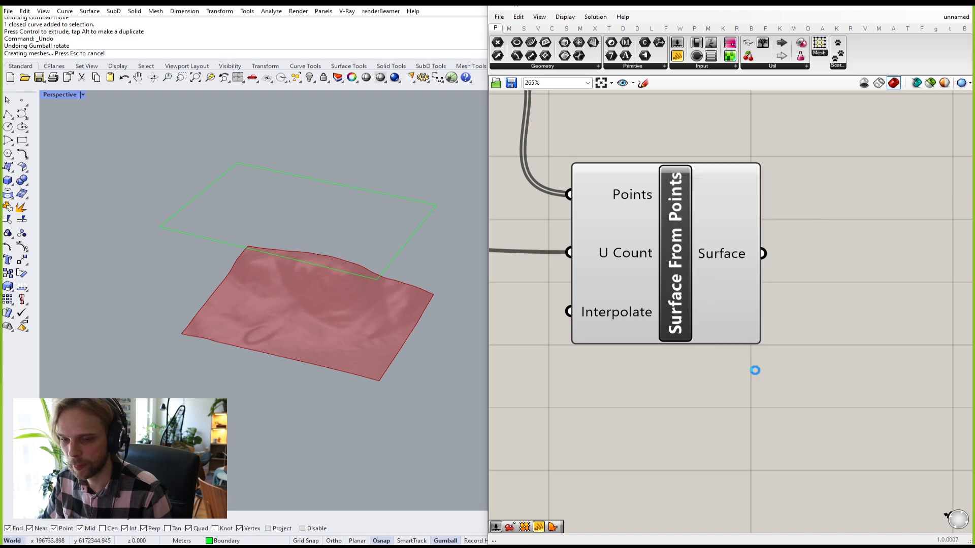
# Step: Orbit and zoom the Rhino view to inspect the baked pink terrain
pyautogui.moveTo(400, 319); pyautogui.dragTo(328, 301, button='right')
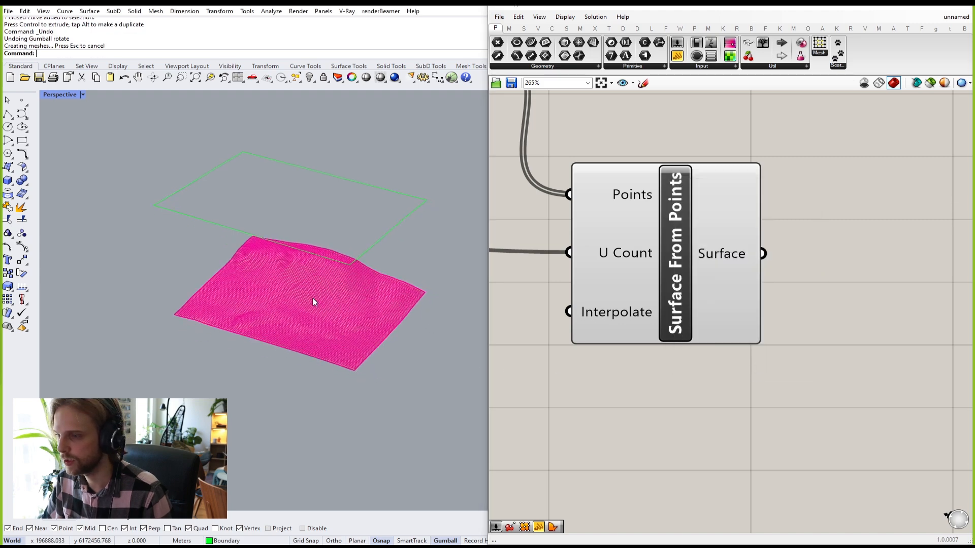
pyautogui.scroll(7, 325, 306)
pyautogui.moveTo(318, 334); pyautogui.dragTo(297, 286, button='right')
pyautogui.scroll(8, 307, 221)
pyautogui.scroll(-10, 307, 220)
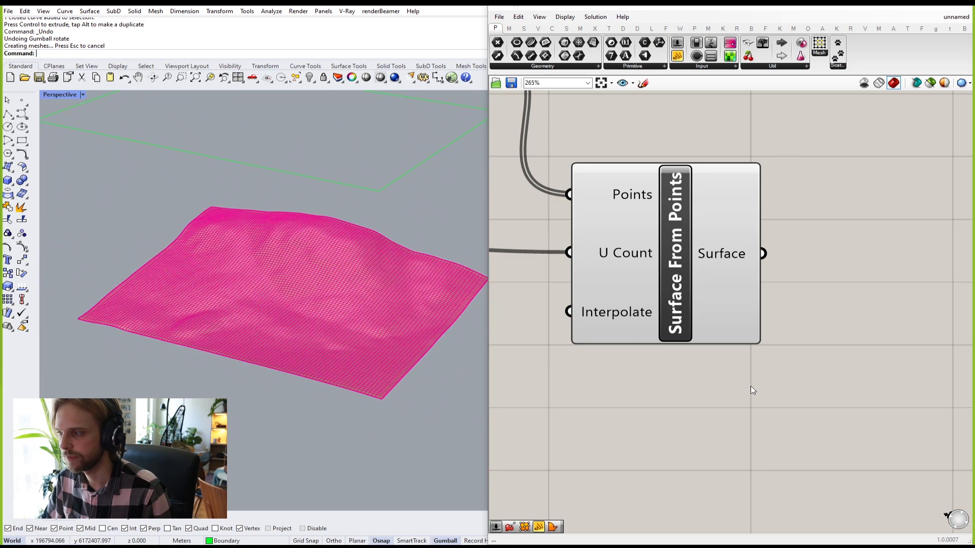
pyautogui.scroll(-6, 730, 373)
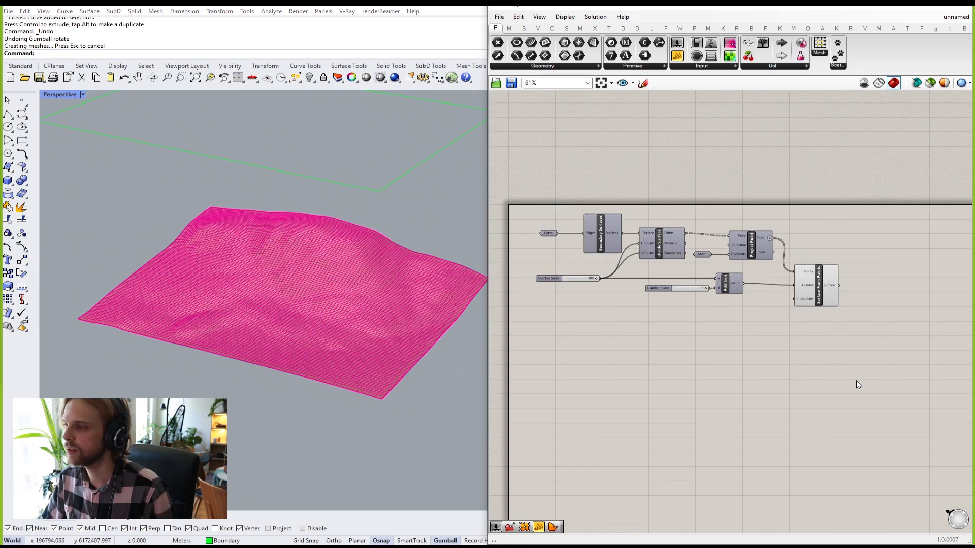
# Step: Turn Preview Off for all components of the definition, then deselect them
pyautogui.moveTo(876, 358); pyautogui.dragTo(527, 192)
pyautogui.middleClick(590, 183)
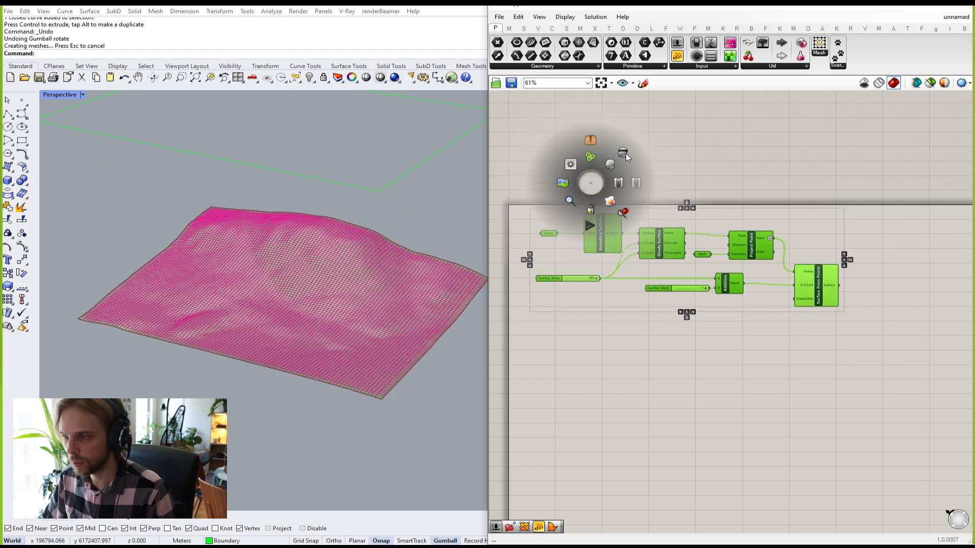
pyautogui.scroll(7, 823, 294)
pyautogui.middleClick(814, 275)
pyautogui.click(846, 246)
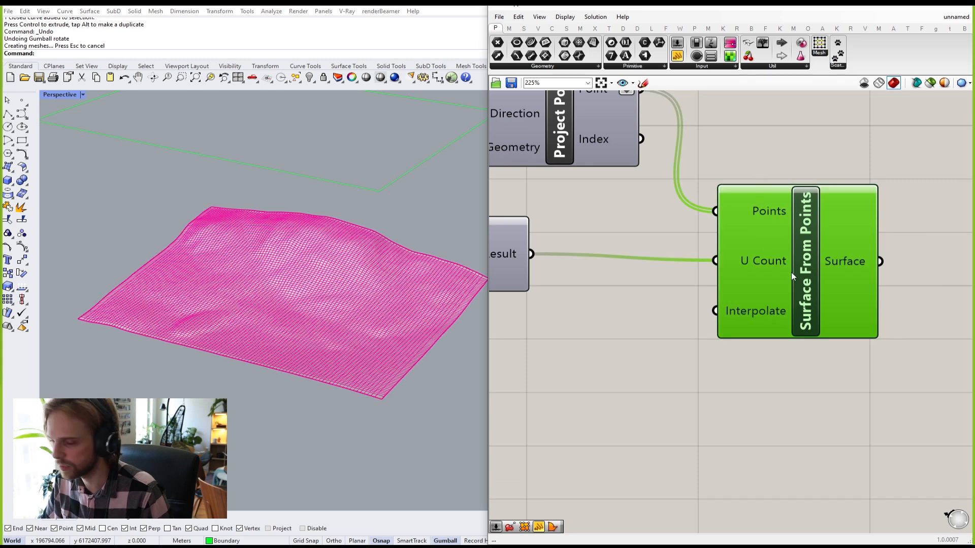
pyautogui.click(791, 182)
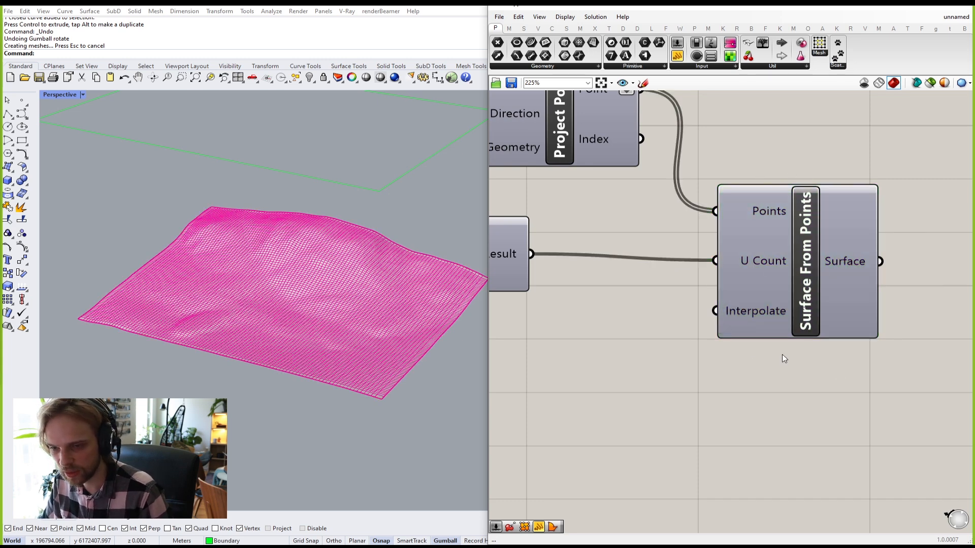
# Step: Bring the whole definition into view and clear the canvas selection
pyautogui.scroll(-5, 782, 356)
pyautogui.moveTo(873, 447); pyautogui.dragTo(554, 251)
pyautogui.scroll(-4, 552, 250)
pyautogui.moveTo(553, 250); pyautogui.dragTo(685, 264, button='right')
pyautogui.moveTo(861, 358); pyautogui.dragTo(562, 203)
pyautogui.click(581, 174)
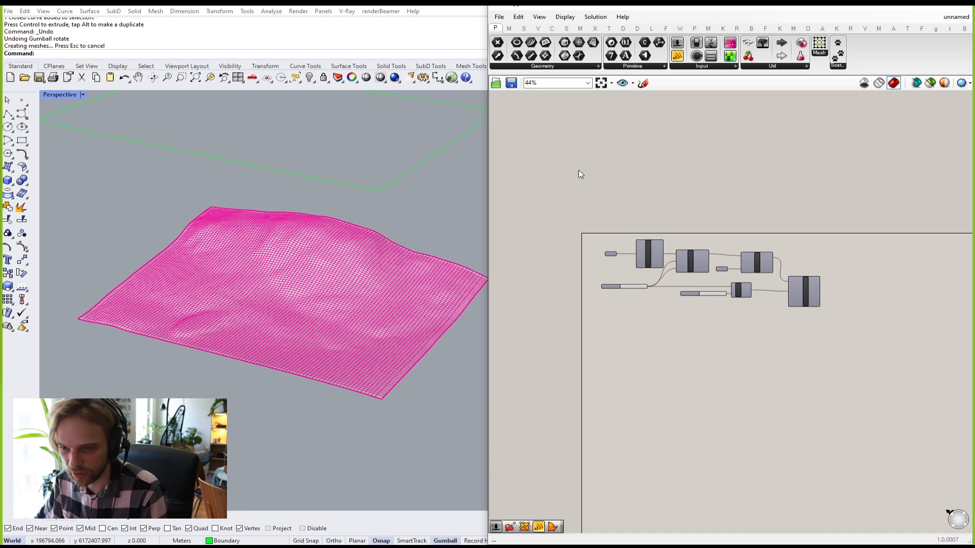
pyautogui.scroll(3, 744, 207)
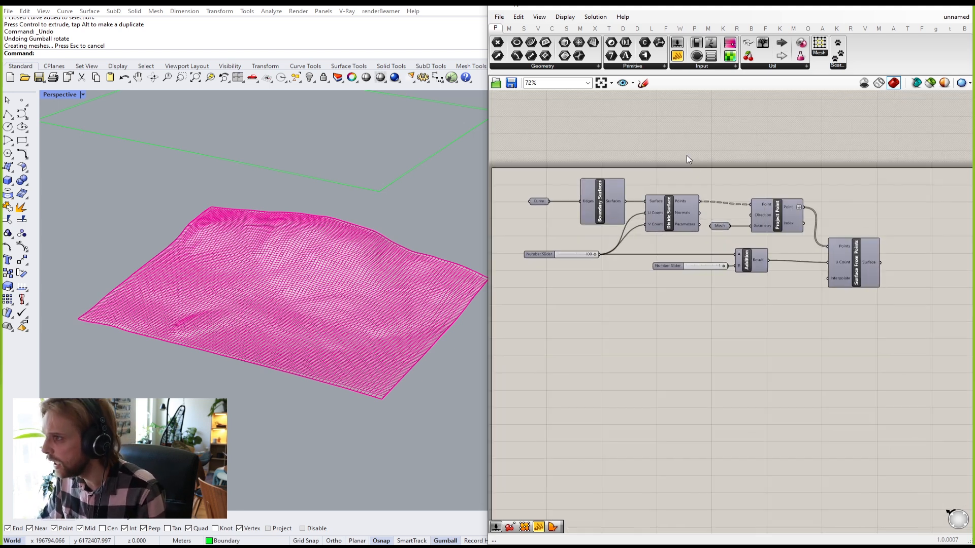
# Step: Save the definition to the Desktop as landscape.gh and close the Grasshopper editor
pyautogui.click(499, 17)
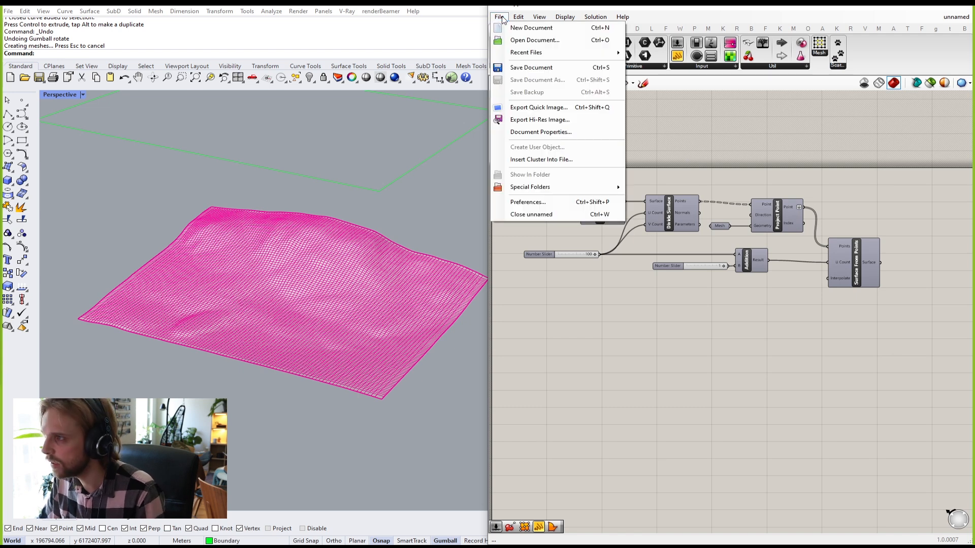
pyautogui.click(518, 70)
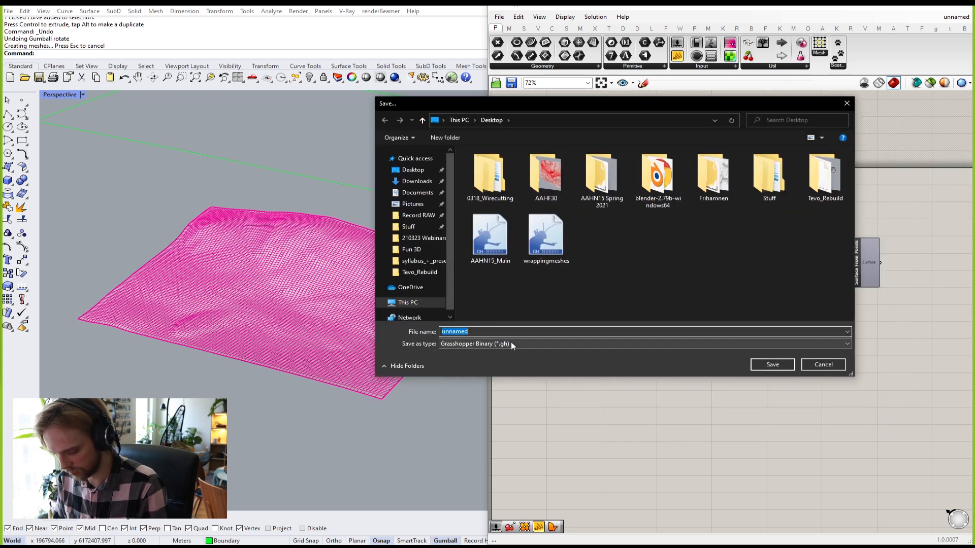
pyautogui.write('landscape')
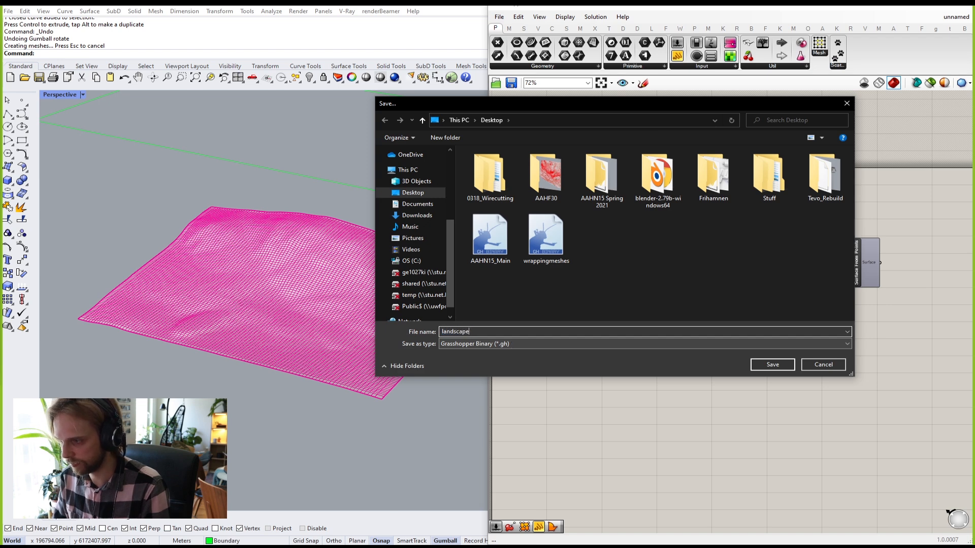
pyautogui.click(773, 365)
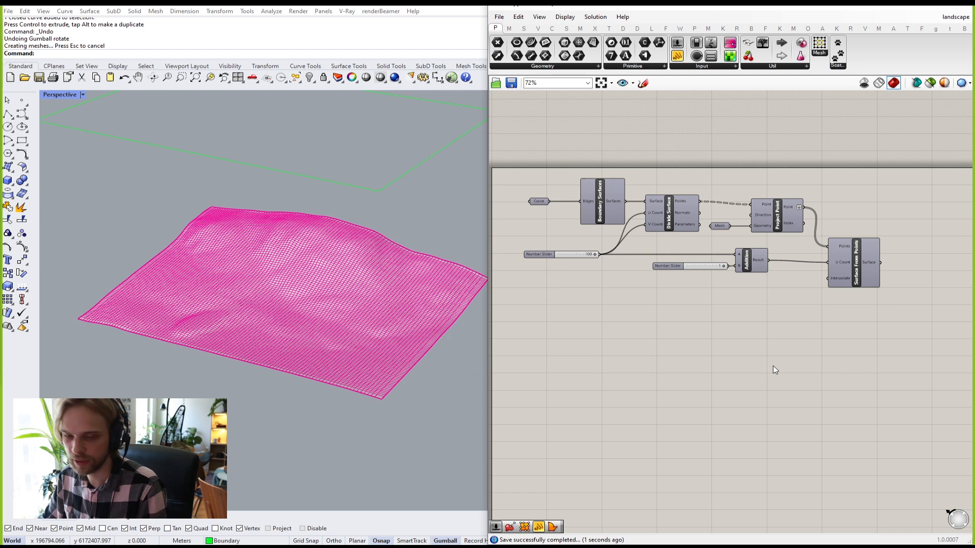
pyautogui.click(963, 11)
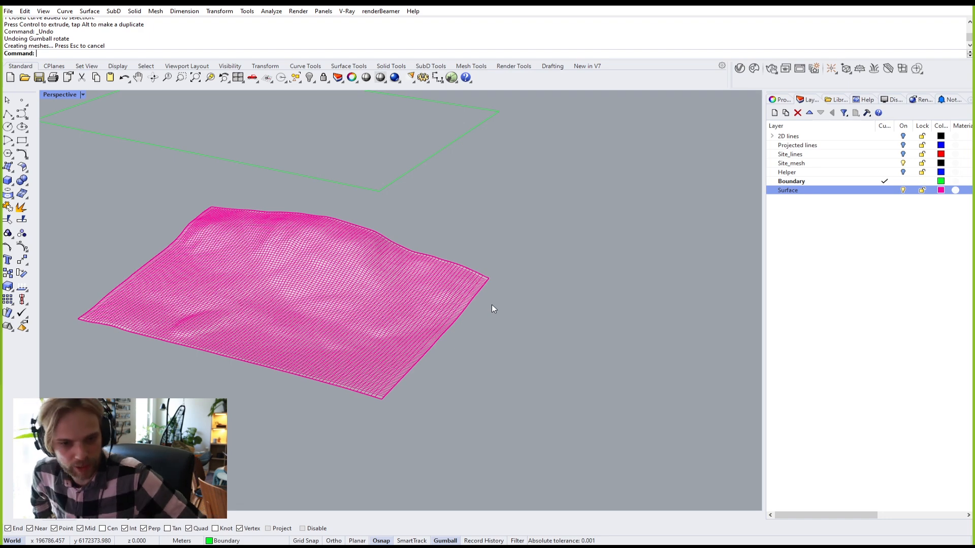
pyautogui.moveTo(495, 305); pyautogui.dragTo(537, 283, button='right')
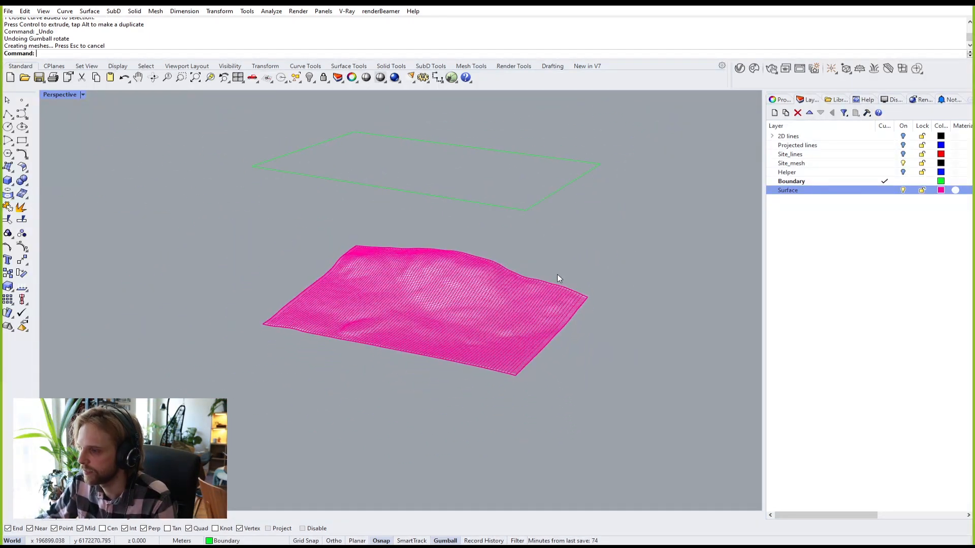
pyautogui.click(903, 154)
pyautogui.click(904, 146)
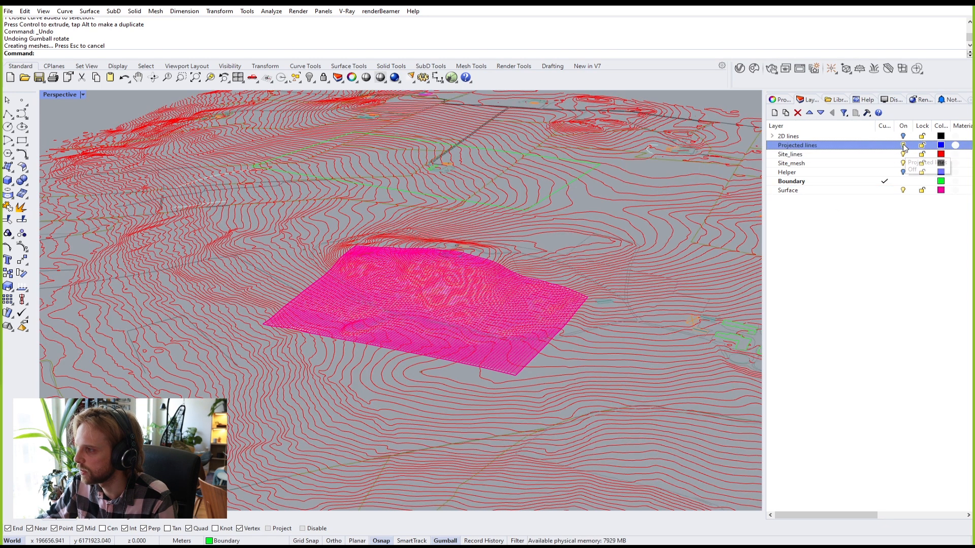
pyautogui.click(903, 136)
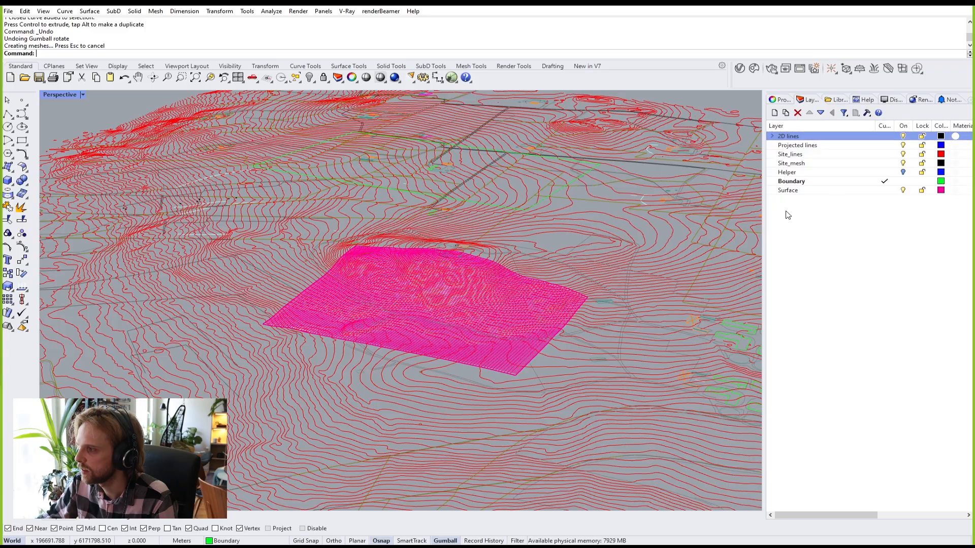
pyautogui.click(903, 172)
pyautogui.moveTo(558, 283); pyautogui.dragTo(453, 267, button='right')
pyautogui.scroll(5, 330, 263)
pyautogui.moveTo(331, 263); pyautogui.dragTo(369, 297, button='right')
pyautogui.scroll(4, 493, 259)
pyautogui.scroll(-6, 493, 259)
pyautogui.scroll(5, 435, 202)
pyautogui.scroll(-4, 372, 280)
pyautogui.moveTo(376, 263); pyautogui.dragTo(367, 286, button='right')
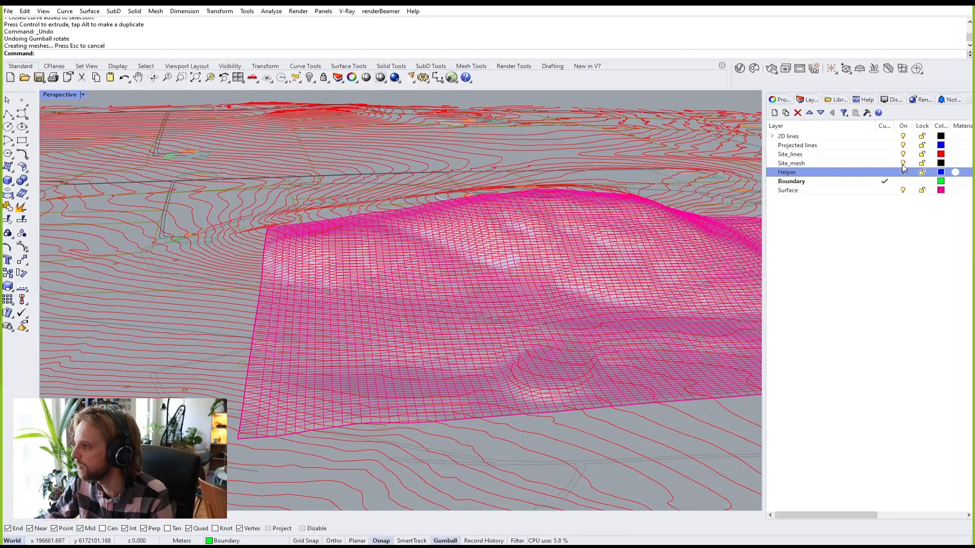
pyautogui.click(902, 172)
pyautogui.click(902, 162)
pyautogui.click(903, 154)
pyautogui.click(903, 145)
pyautogui.click(902, 136)
pyautogui.moveTo(532, 191); pyautogui.dragTo(453, 222, button='right')
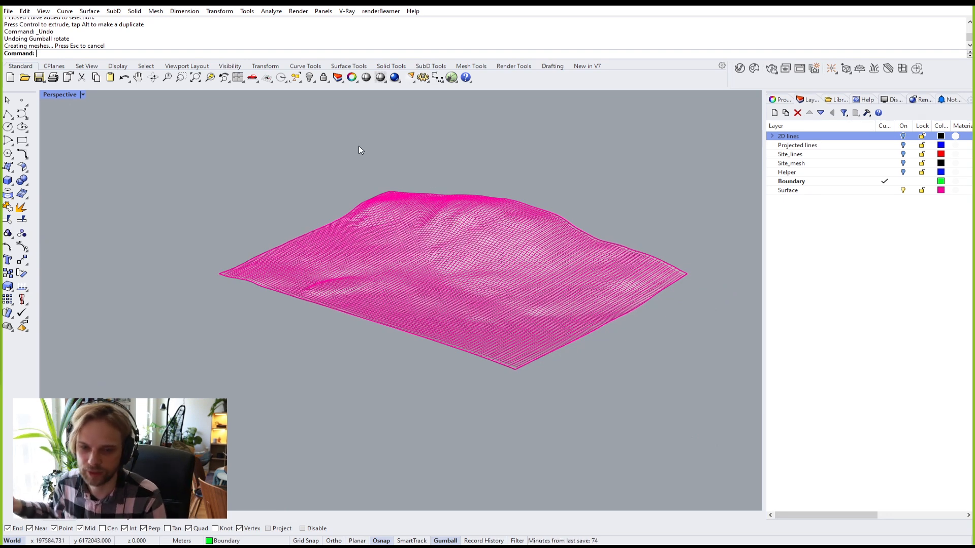
# Step: Duplicate the terrain's border and project a flat copy onto the construction plane, keeping the original
pyautogui.moveTo(305, 233); pyautogui.dragTo(377, 274, button='right')
pyautogui.click(377, 273)
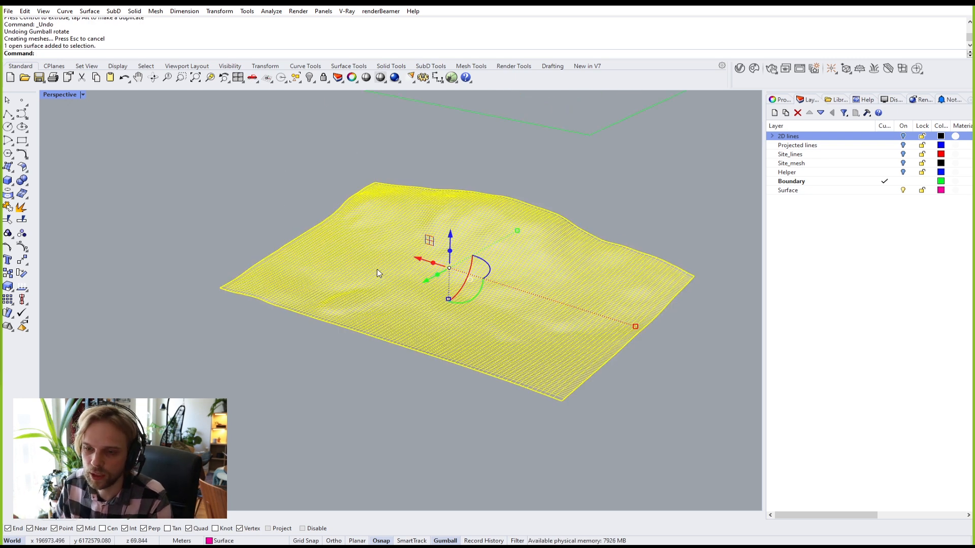
pyautogui.click(299, 188)
pyautogui.scroll(-3, 447, 292)
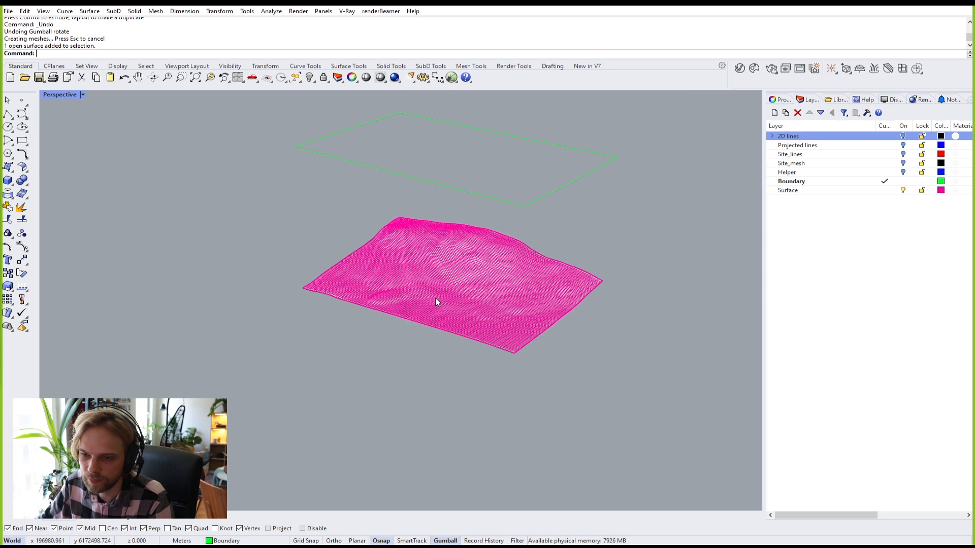
pyautogui.click(432, 294)
pyautogui.write('Dup')
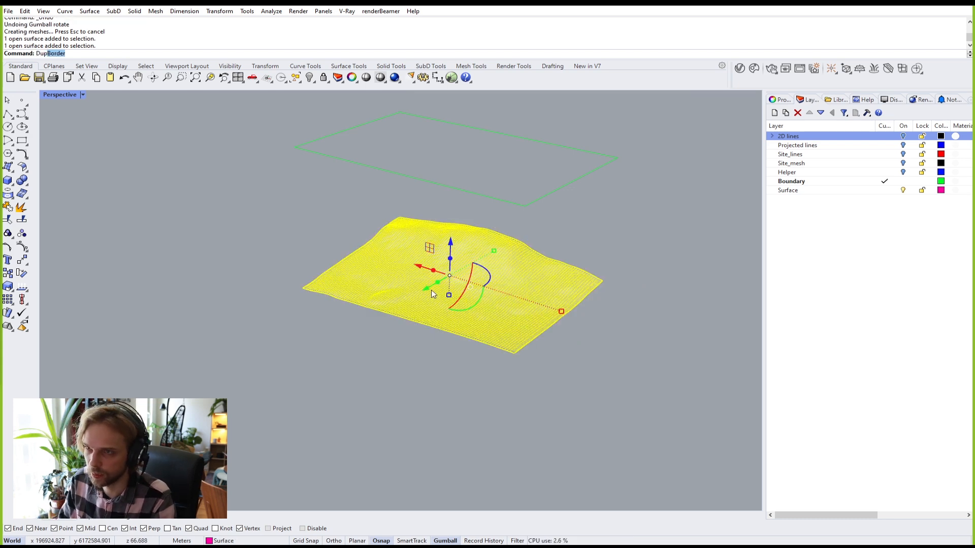
pyautogui.press('Return')
pyautogui.write('ProjectTo')
pyautogui.press('Return')
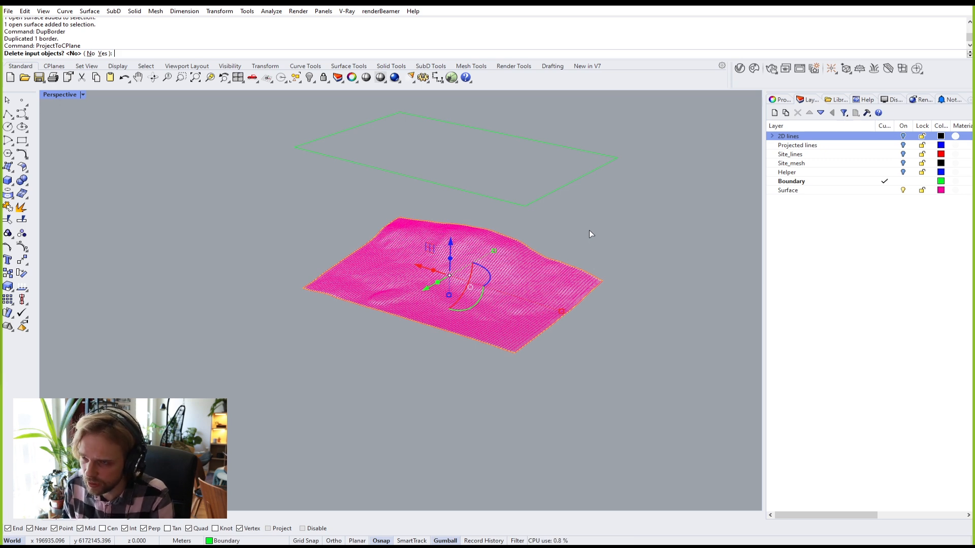
pyautogui.press('Return')
# Step: Loft between the border curve and its flat copy to create the side walls
pyautogui.scroll(5, 355, 294)
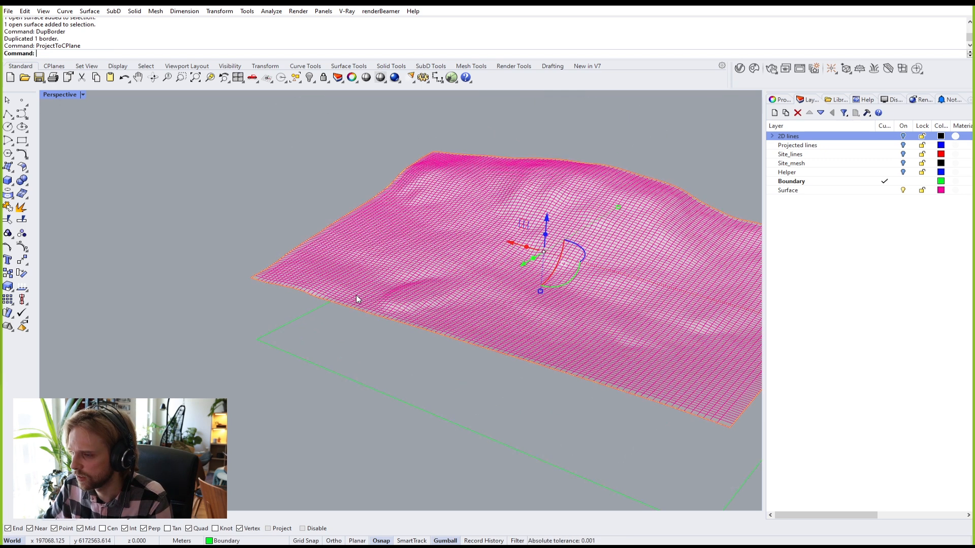
pyautogui.click(351, 382)
pyautogui.write('Lko')
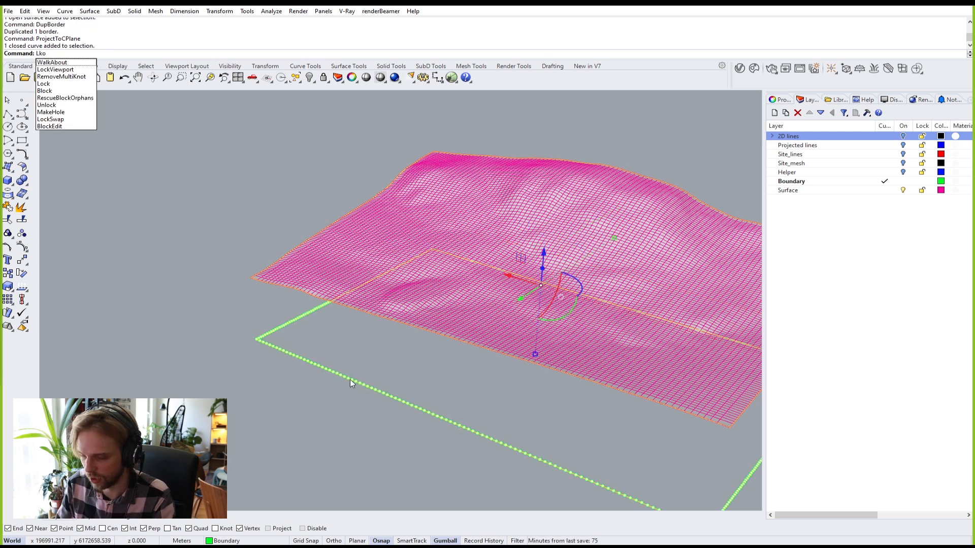
pyautogui.press('BackSpace')
pyautogui.write('o')
pyautogui.press('Return')
pyautogui.press('Return')
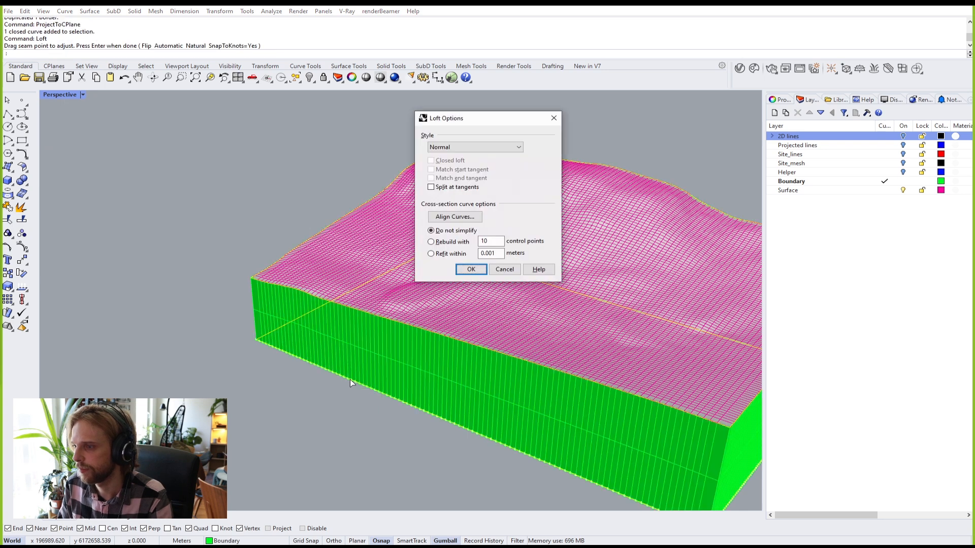
pyautogui.press('Return')
# Step: Delete the border curves, join the surface and walls, and cap the bottom
pyautogui.press('Delete')
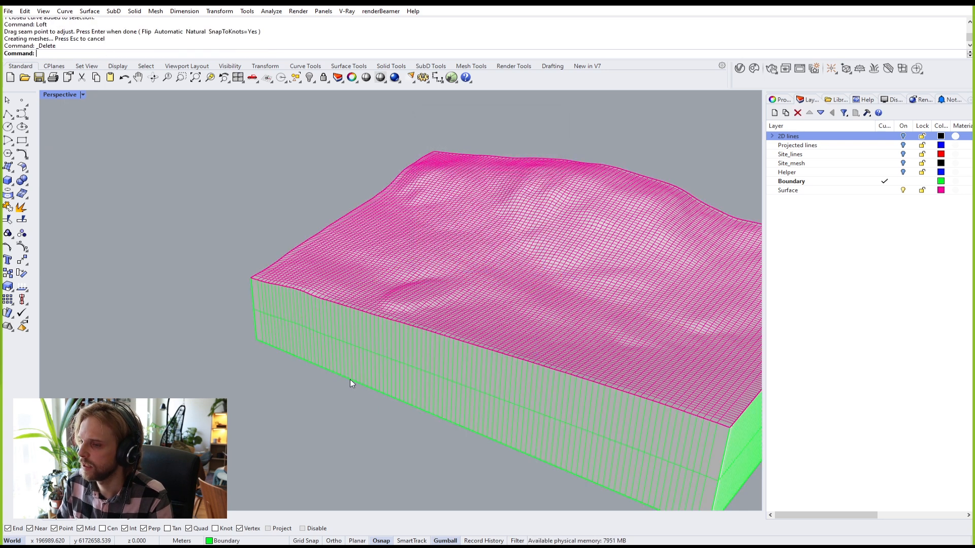
pyautogui.moveTo(409, 462); pyautogui.dragTo(325, 264)
pyautogui.press('Return')
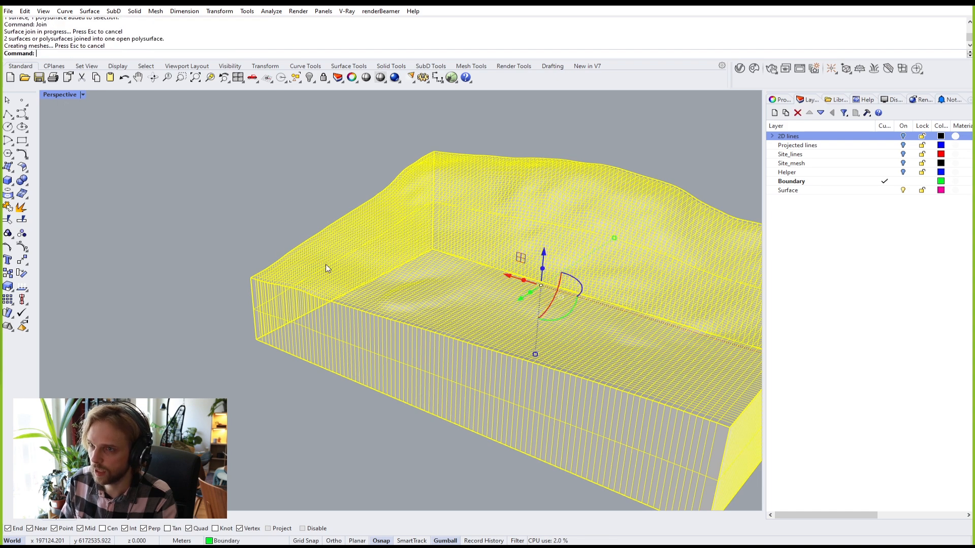
pyautogui.write('Cap')
pyautogui.press('Return')
pyautogui.moveTo(318, 364); pyautogui.dragTo(446, 281, button='right')
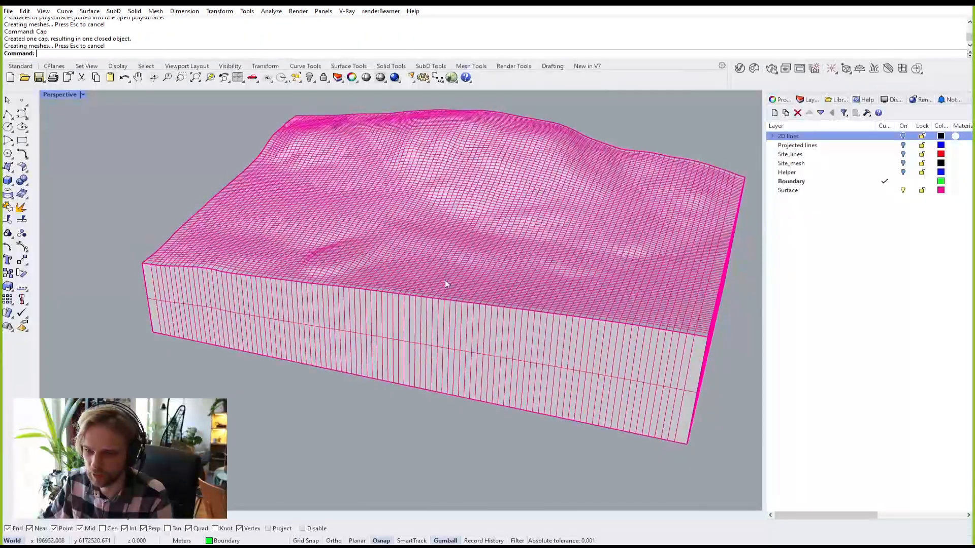
# Step: Start a box by placing its first base corner on the terrain
pyautogui.click(8, 180)
pyautogui.scroll(2, 353, 268)
pyautogui.click(357, 373)
# Step: Finish the box building block and slide it sideways into the terrain slope
pyautogui.click(437, 314)
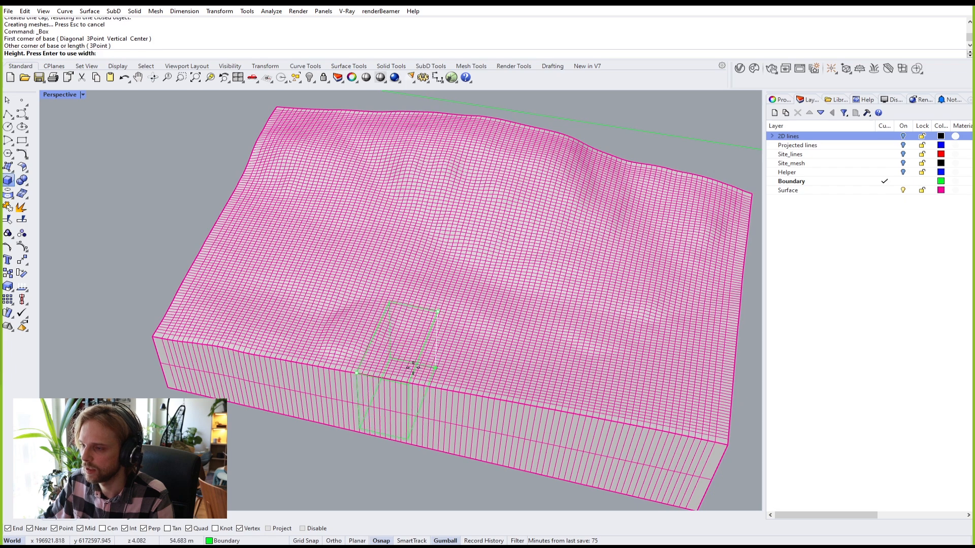
pyautogui.scroll(2, 311, 392)
pyautogui.scroll(-2, 311, 391)
pyautogui.click(389, 211)
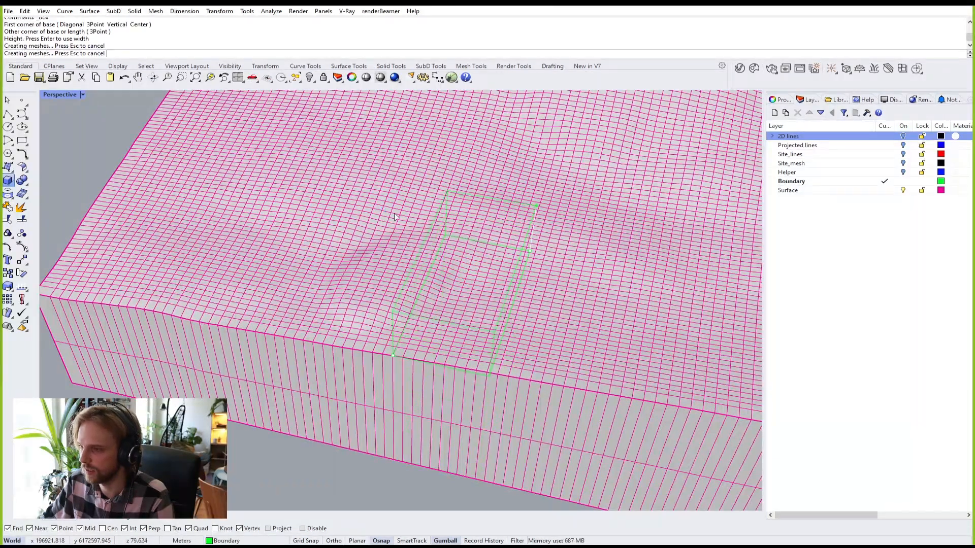
pyautogui.moveTo(412, 235); pyautogui.dragTo(301, 301, button='right')
pyautogui.click(301, 302)
pyautogui.moveTo(255, 298); pyautogui.dragTo(428, 342)
# Step: Boolean-subtract the box from the terrain block and delete the leftover box
pyautogui.click(429, 342)
pyautogui.click(142, 361)
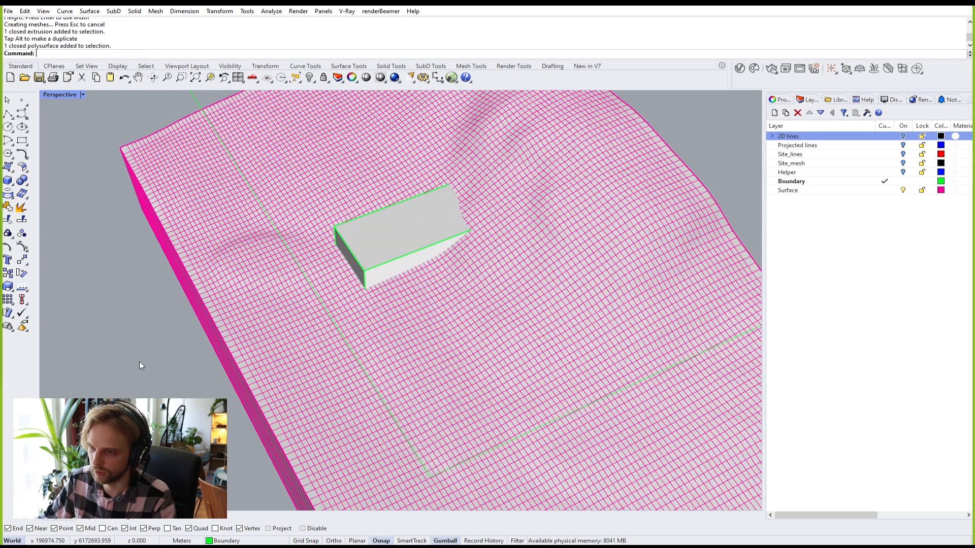
pyautogui.write('BooleanDifference')
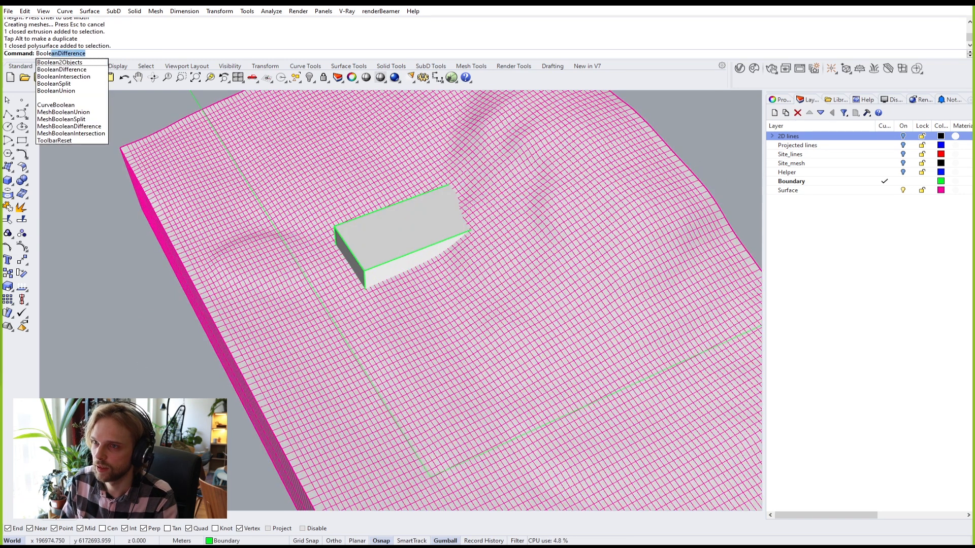
pyautogui.press('Return')
pyautogui.click(375, 337)
pyautogui.press('Return')
pyautogui.press('Return')
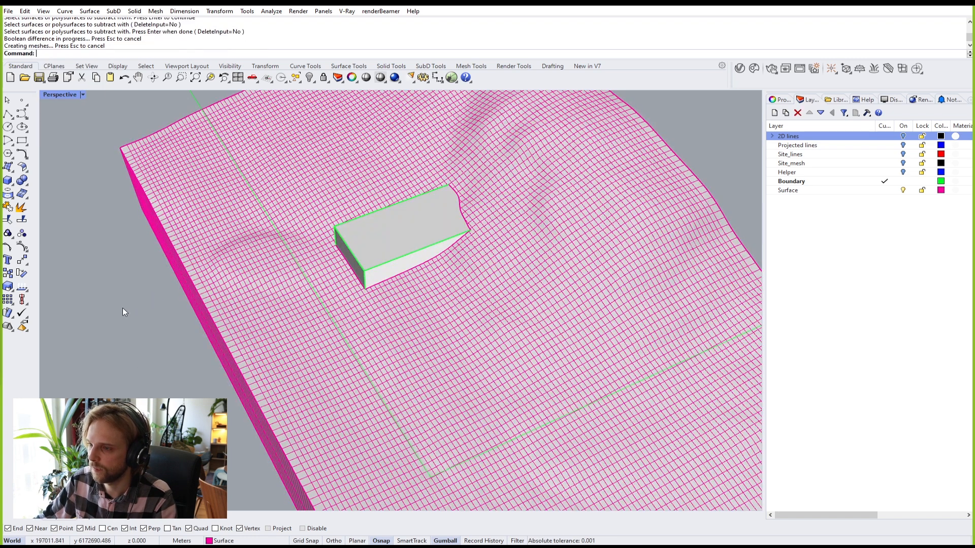
pyautogui.click(396, 233)
pyautogui.press('Delete')
# Step: Undo the box deletion, Boolean cut, box and loft steps back to the open terrain surface
pyautogui.scroll(5, 484, 192)
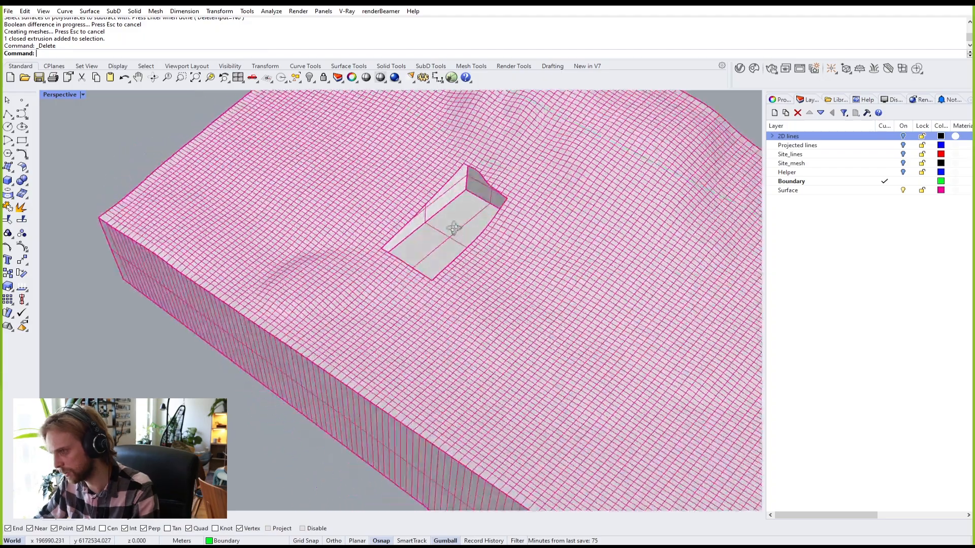
pyautogui.scroll(-3, 464, 263)
pyautogui.hotkey('ctrl', 'z')
pyautogui.scroll(-5, 464, 264)
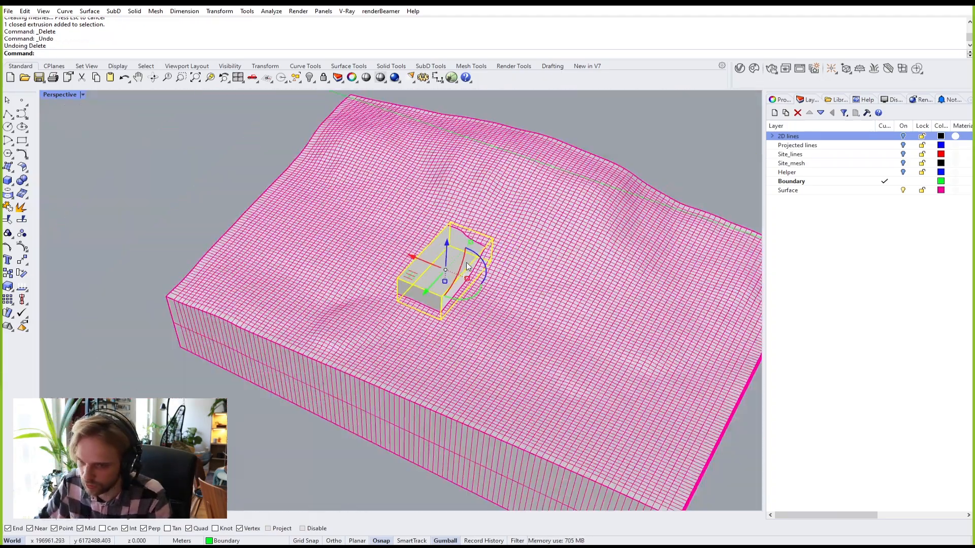
pyautogui.hotkey('ctrl', 'z')
pyautogui.scroll(5, 464, 267)
pyautogui.scroll(-3, 464, 267)
pyautogui.hotkey('ctrl', 'z')
pyautogui.hotkey('ctrl', 'z')
pyautogui.hotkey('ctrl', 'z')
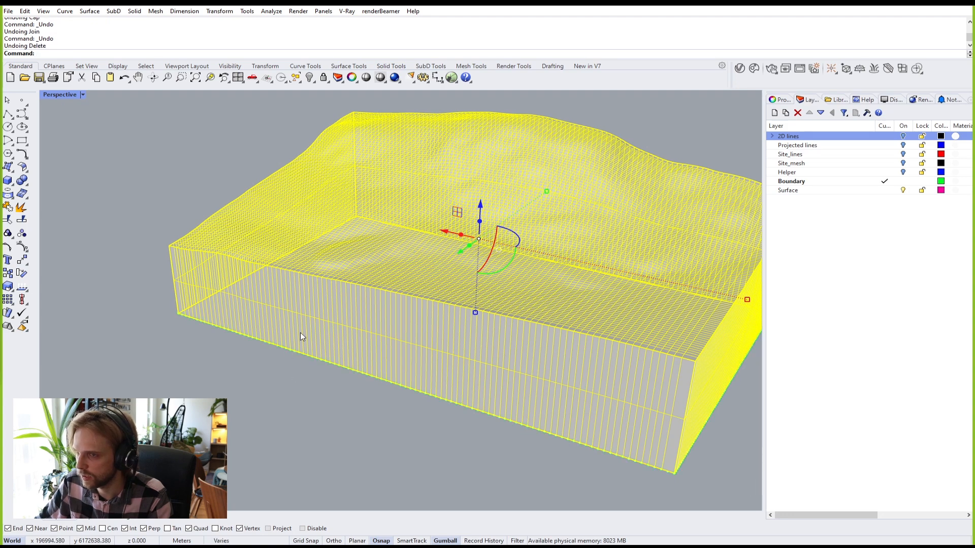
pyautogui.hotkey('ctrl', 'z')
pyautogui.hotkey('ctrl', 'z')
pyautogui.press('Escape')
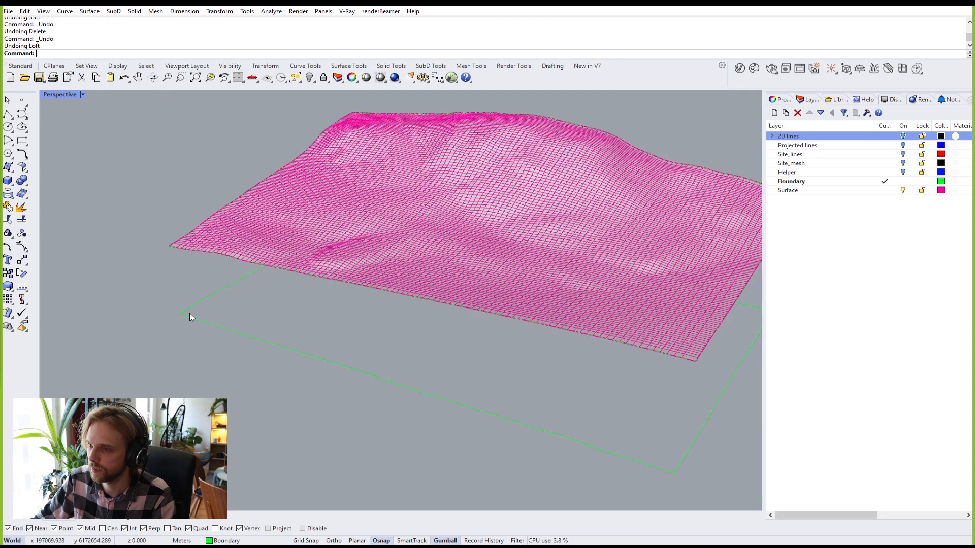
# Step: Select and delete both border curves
pyautogui.click(291, 276)
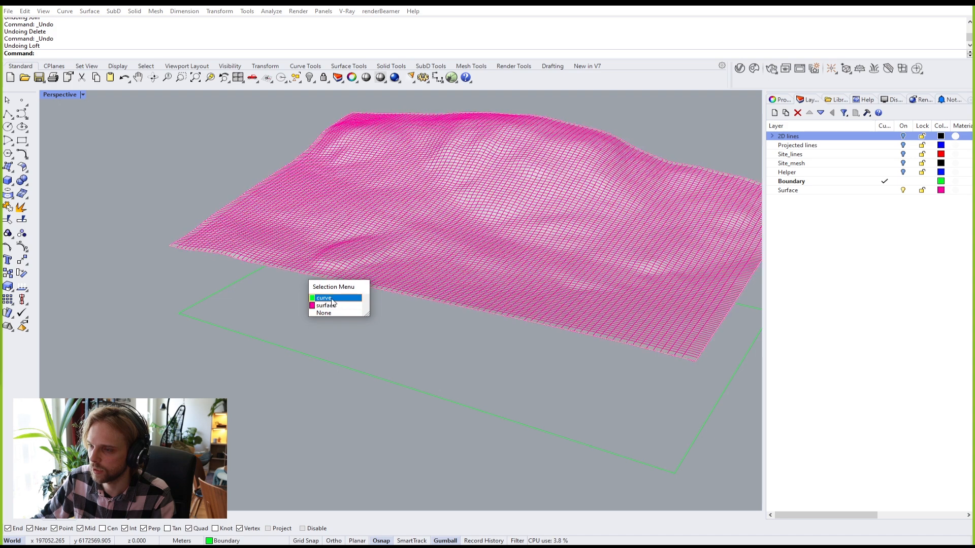
pyautogui.click(331, 305)
pyautogui.keyDown('shift'); pyautogui.click(307, 387); pyautogui.keyUp('shift')
pyautogui.press('Delete')
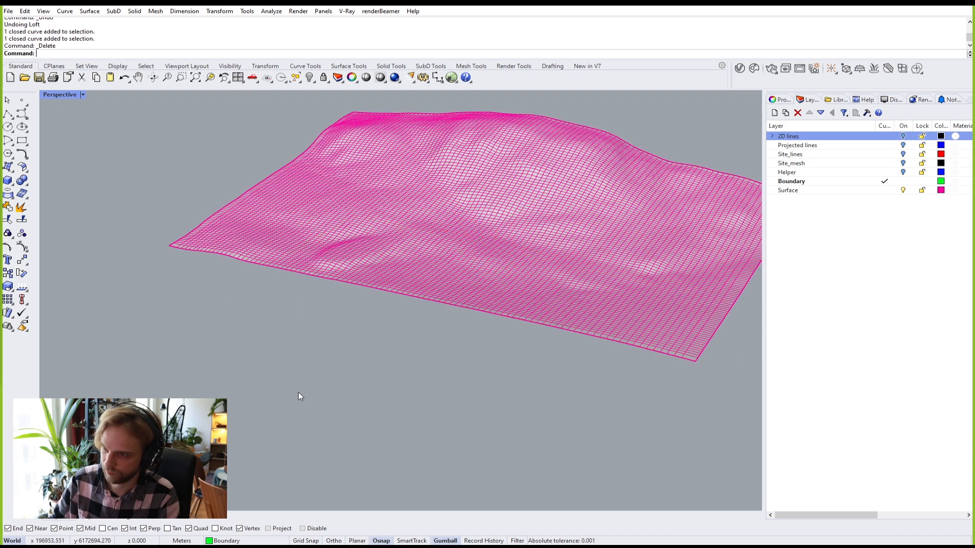
pyautogui.moveTo(302, 391); pyautogui.dragTo(365, 409, button='right')
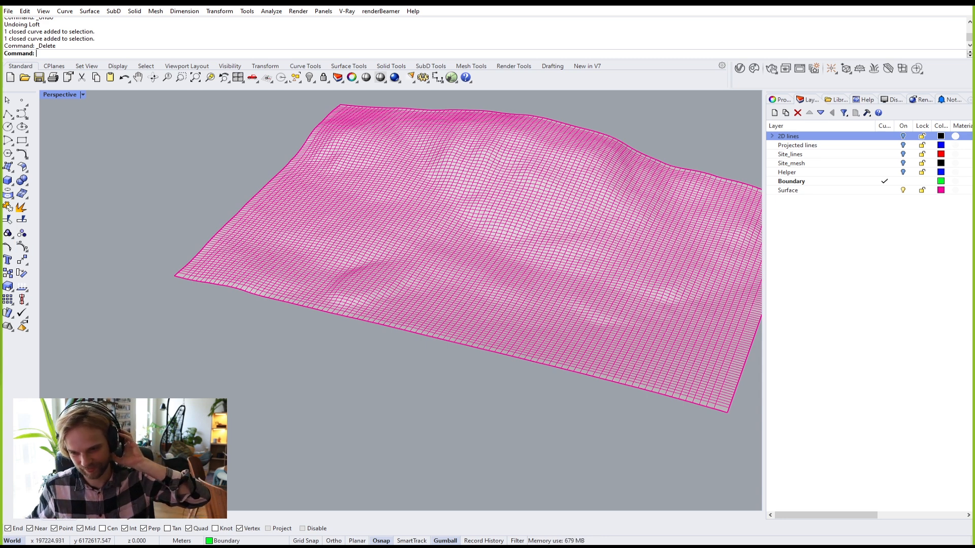
# Step: Measure the terrain edge from its left to bottom-right corner, about 319.8 m
pyautogui.scroll(-4, 238, 305)
pyautogui.moveTo(280, 263); pyautogui.dragTo(298, 277, button='right')
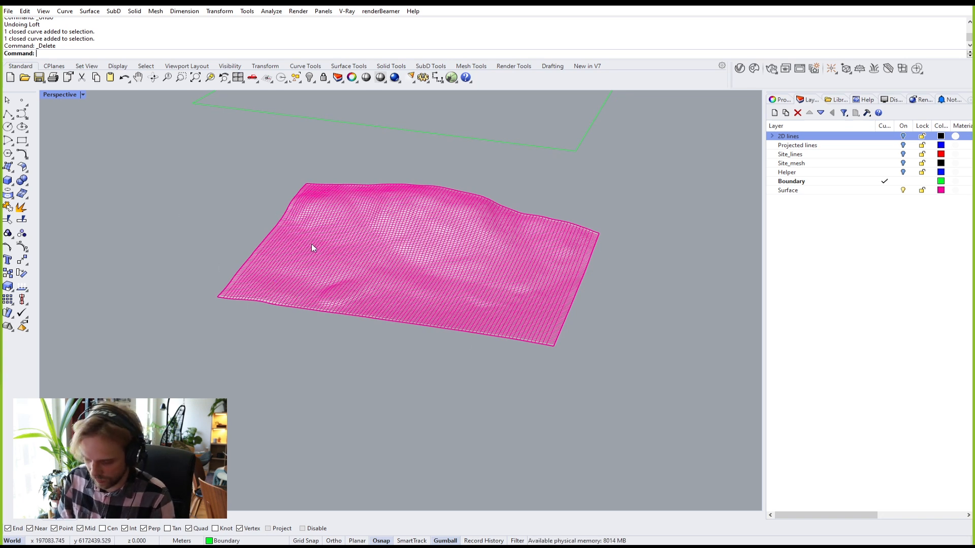
pyautogui.write('Distance')
pyautogui.press('Return')
pyautogui.click(217, 298)
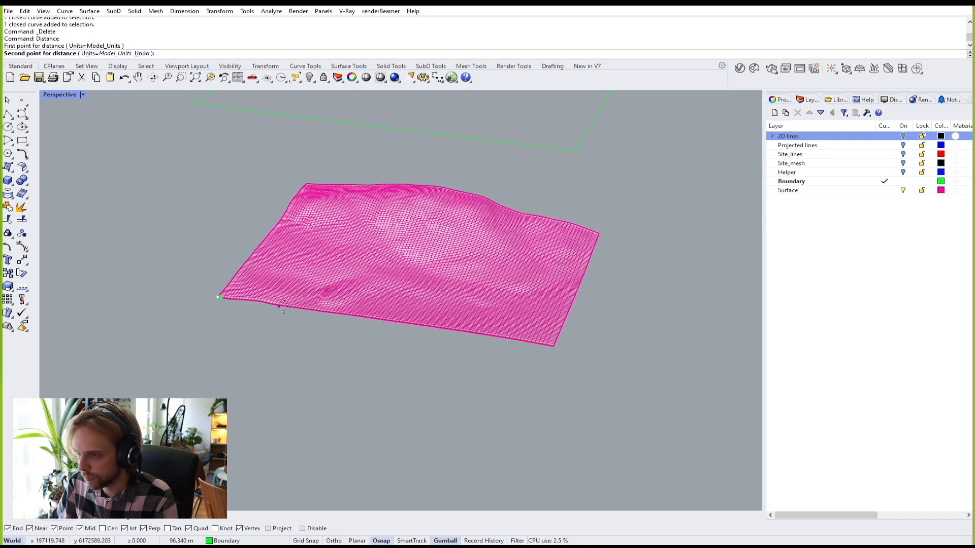
pyautogui.click(553, 349)
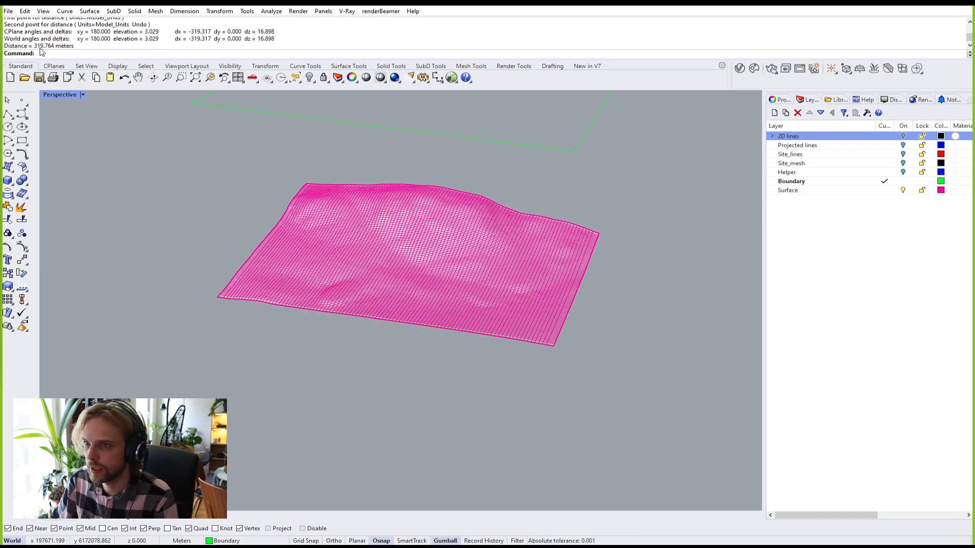
# Step: Measure the other edge from the left to the bottom corner, 204.468 m
pyautogui.moveTo(141, 198); pyautogui.dragTo(365, 281, button='right')
pyautogui.rightClick(264, 256)
pyautogui.click(286, 252)
pyautogui.click(422, 385)
pyautogui.moveTo(337, 274); pyautogui.dragTo(283, 199, button='right')
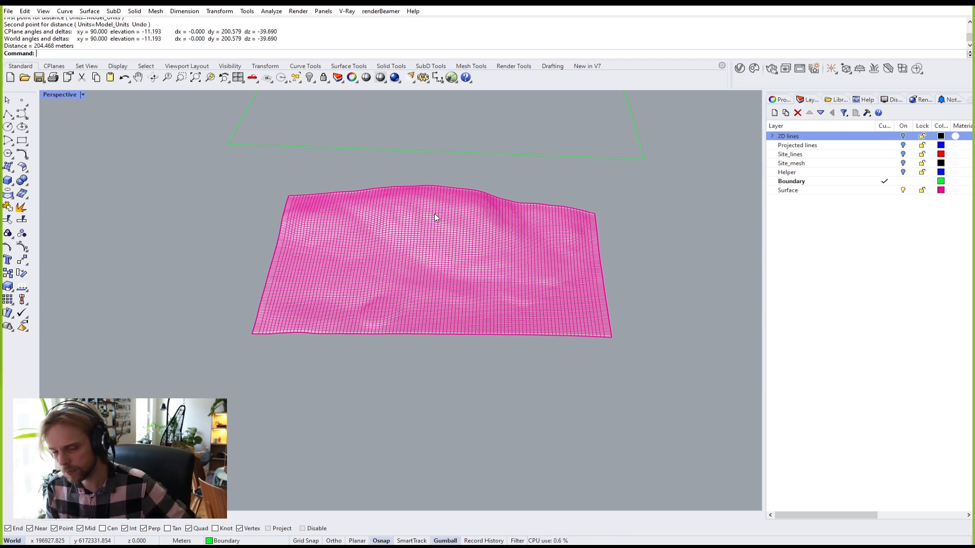
# Step: Scale1D the green boundary rectangle from its edge midpoint with a reference distance of 30
pyautogui.click(377, 149)
pyautogui.moveTo(377, 149); pyautogui.dragTo(393, 222, button='right')
pyautogui.moveTo(258, 128); pyautogui.dragTo(343, 222)
pyautogui.press('Escape')
pyautogui.click(390, 153)
pyautogui.write('Scale')
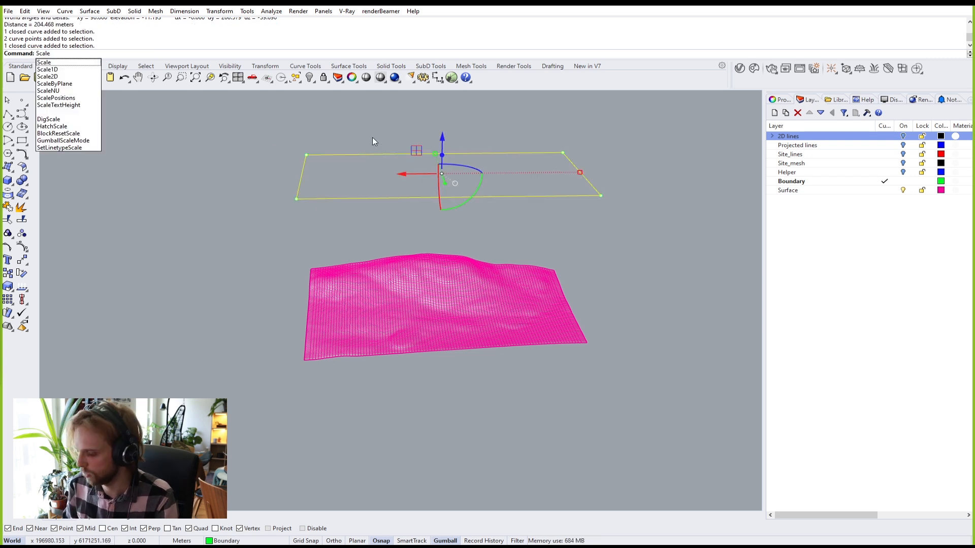
pyautogui.write('1D')
pyautogui.press('Return')
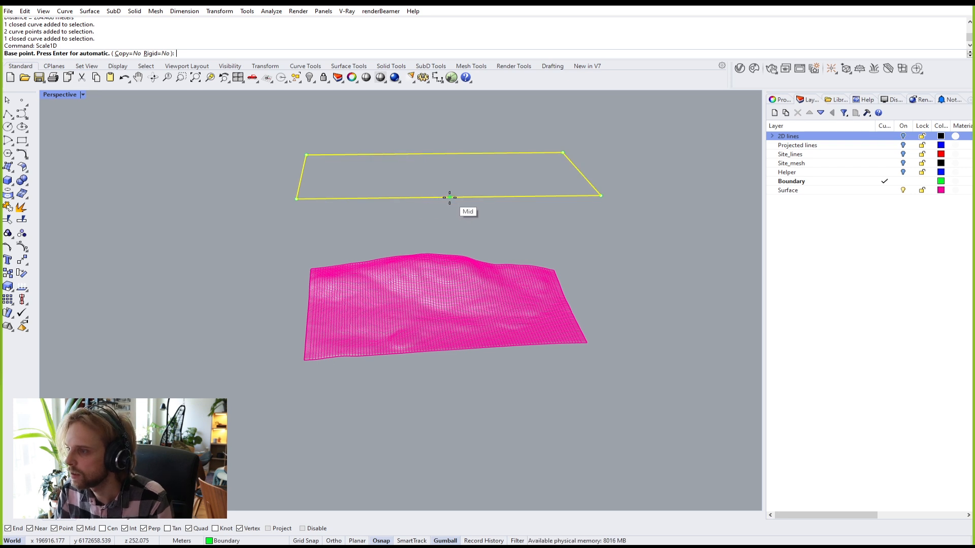
pyautogui.click(449, 198)
pyautogui.click(601, 196)
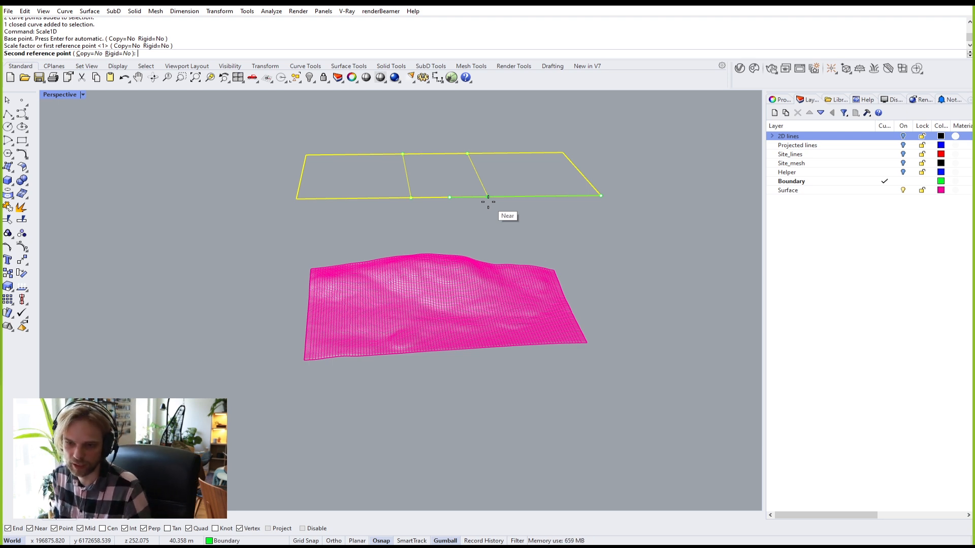
pyautogui.write('30')
pyautogui.press('Return')
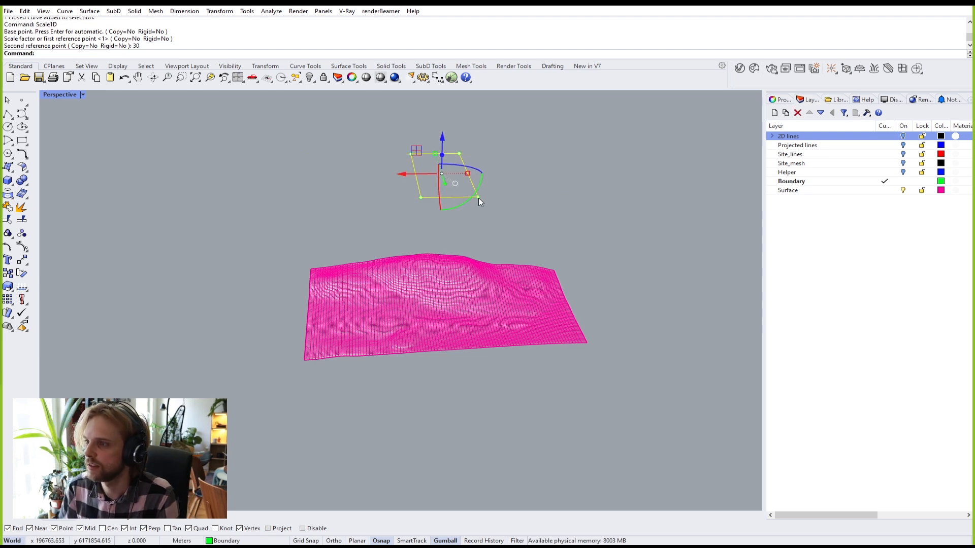
# Step: Scale1D the rectangle the other way from its top-edge midpoint with reference 40
pyautogui.scroll(4, 432, 197)
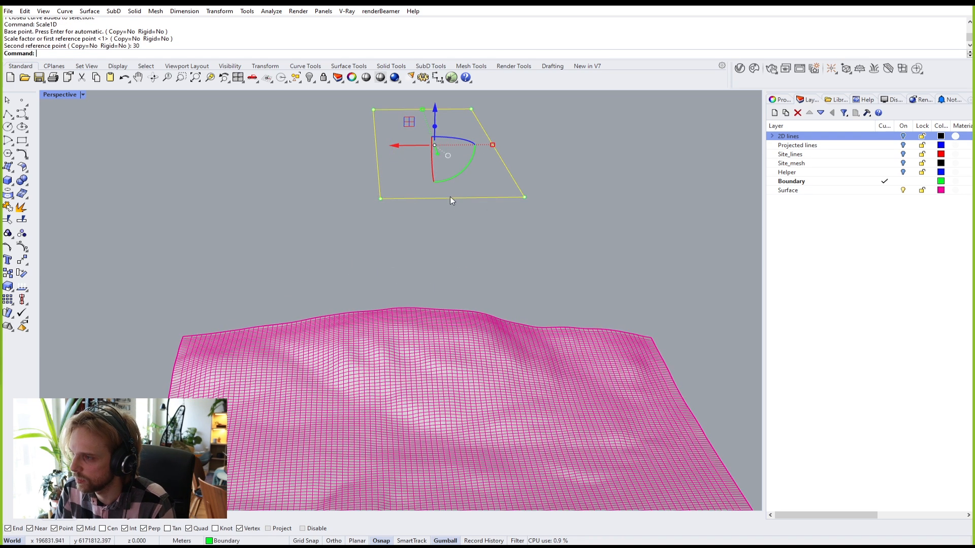
pyautogui.moveTo(460, 216); pyautogui.dragTo(472, 236, button='right')
pyautogui.write('Scale1D')
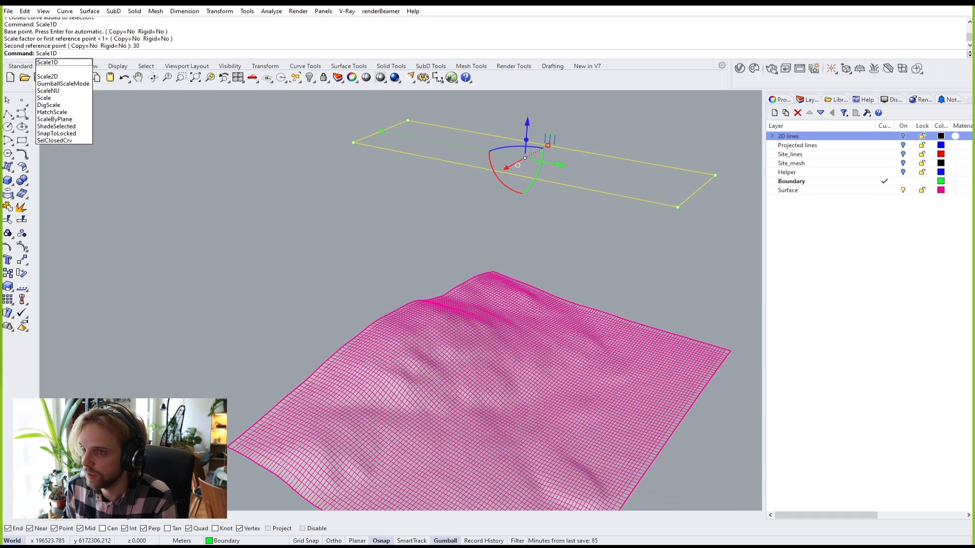
pyautogui.press('Return')
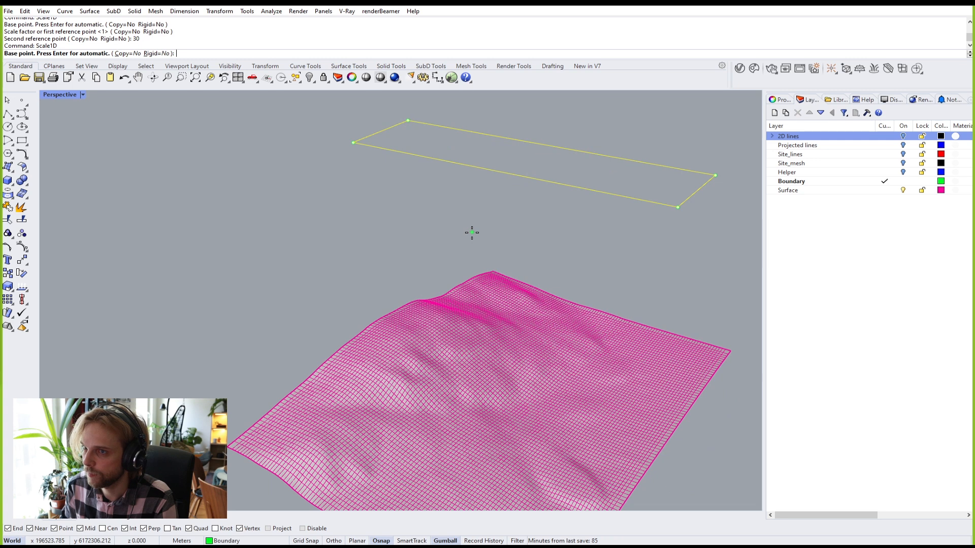
pyautogui.click(548, 145)
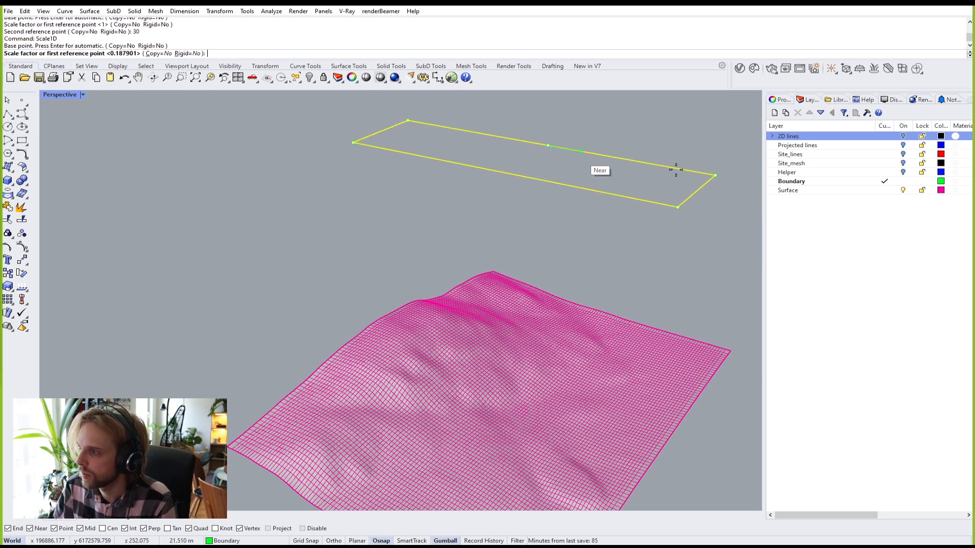
pyautogui.click(714, 173)
pyautogui.write('40')
pyautogui.press('Return')
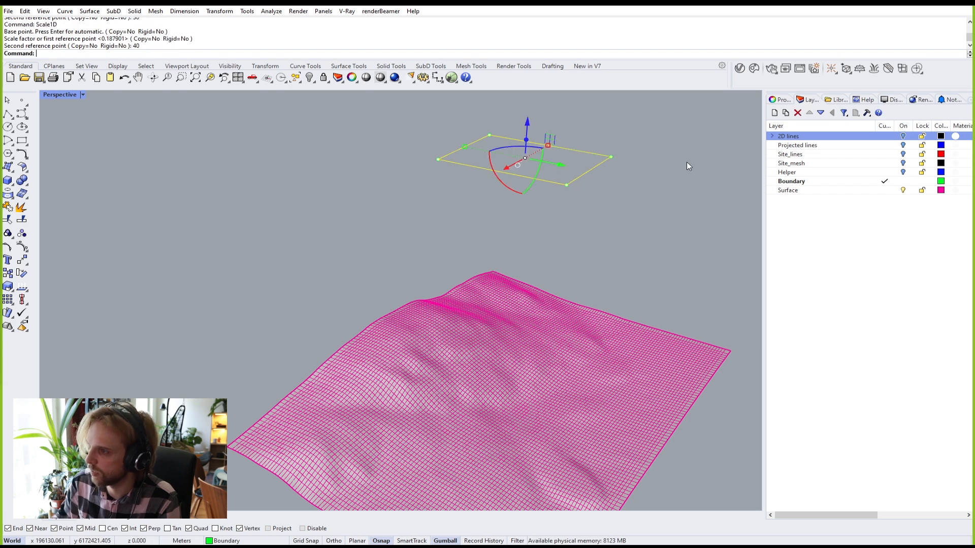
# Step: Reselect the footprint rectangle, zoom to it with ZS, and drag it down toward the terrain
pyautogui.click(632, 219)
pyautogui.moveTo(653, 219); pyautogui.dragTo(463, 136)
pyautogui.write('zs')
pyautogui.press('Return')
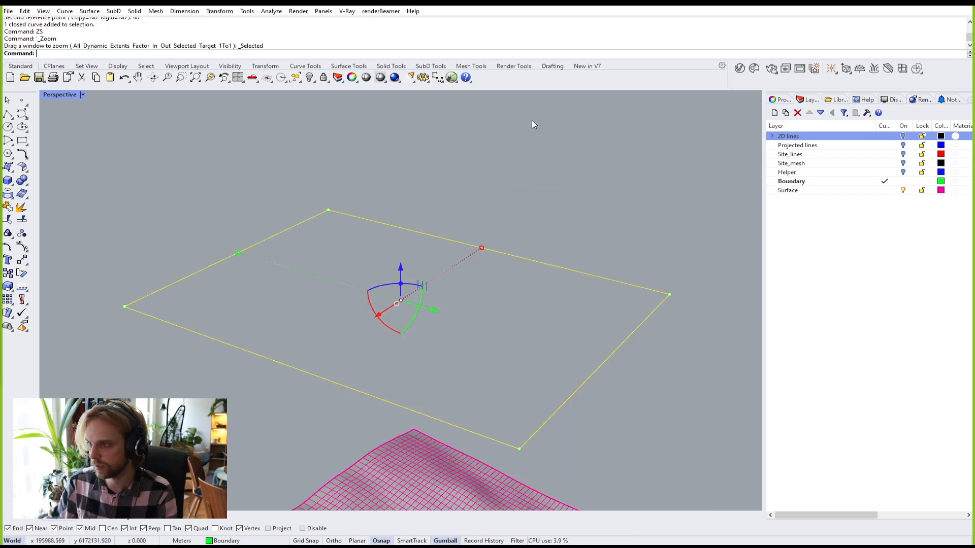
pyautogui.moveTo(510, 190); pyautogui.dragTo(352, 147, button='right')
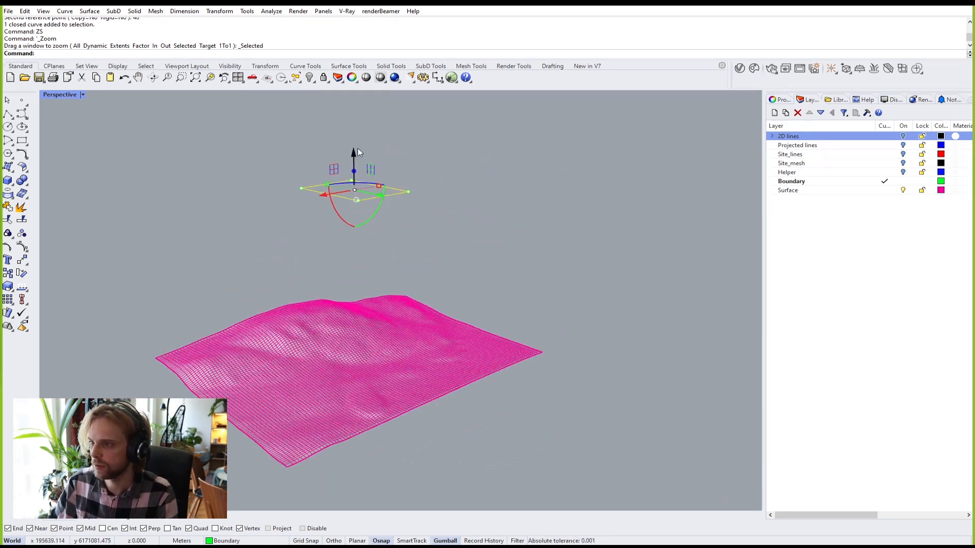
pyautogui.moveTo(358, 161); pyautogui.dragTo(360, 285)
# Step: Check the small rectangle sitting above the terrain, then launch Grasshopper with the landscape definition
pyautogui.click(337, 244)
pyautogui.moveTo(332, 246); pyautogui.dragTo(369, 293, button='right')
pyautogui.scroll(4, 291, 383)
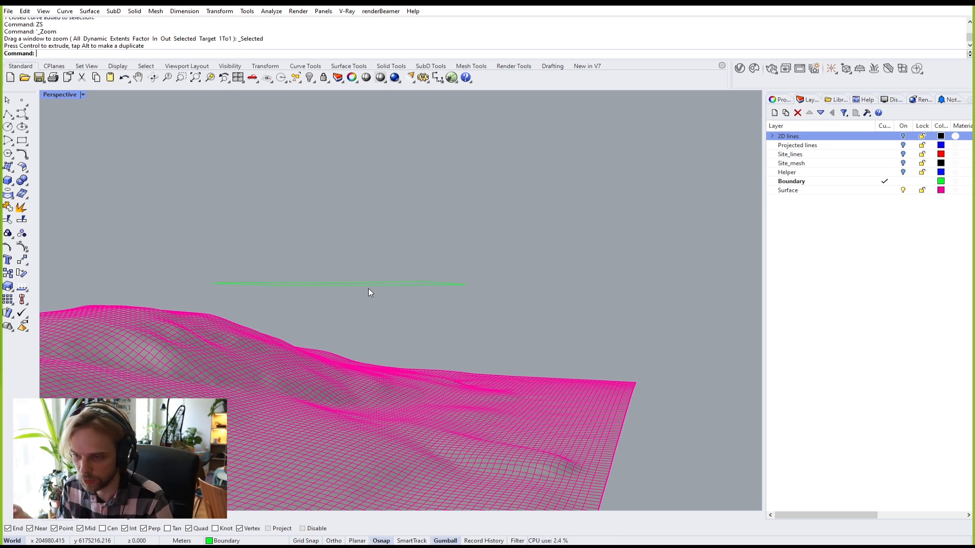
pyautogui.moveTo(366, 286); pyautogui.dragTo(428, 204, button='right')
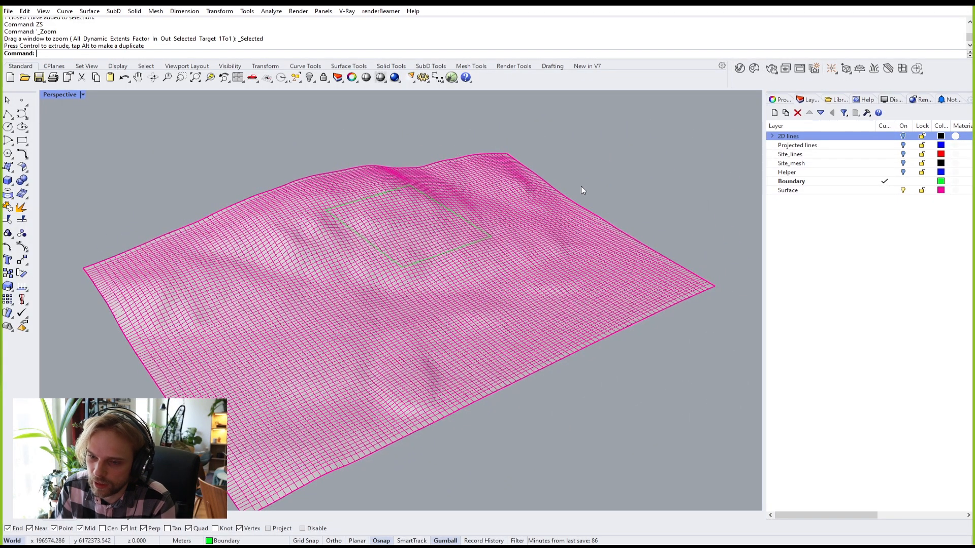
pyautogui.moveTo(408, 189); pyautogui.dragTo(326, 208, button='right')
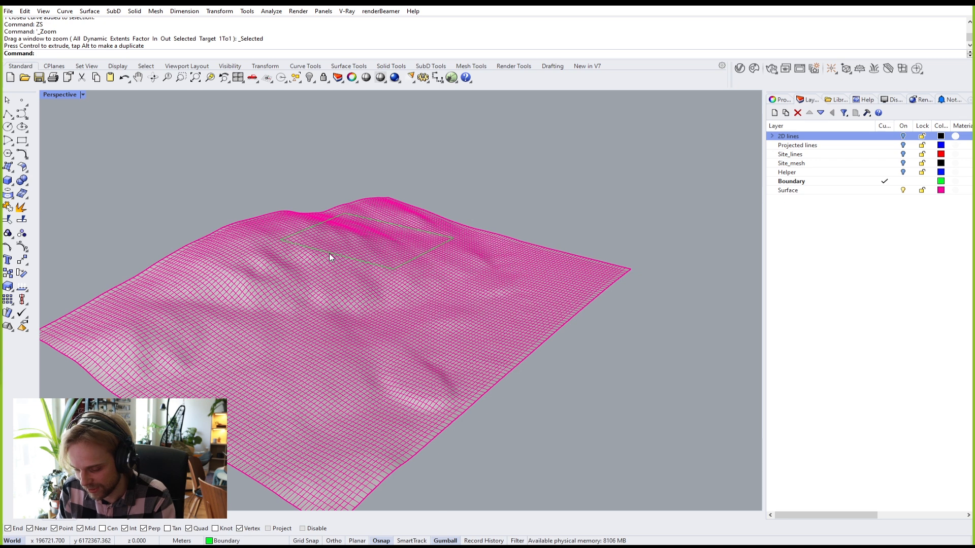
pyautogui.write('Grasshopper')
pyautogui.press('Return')
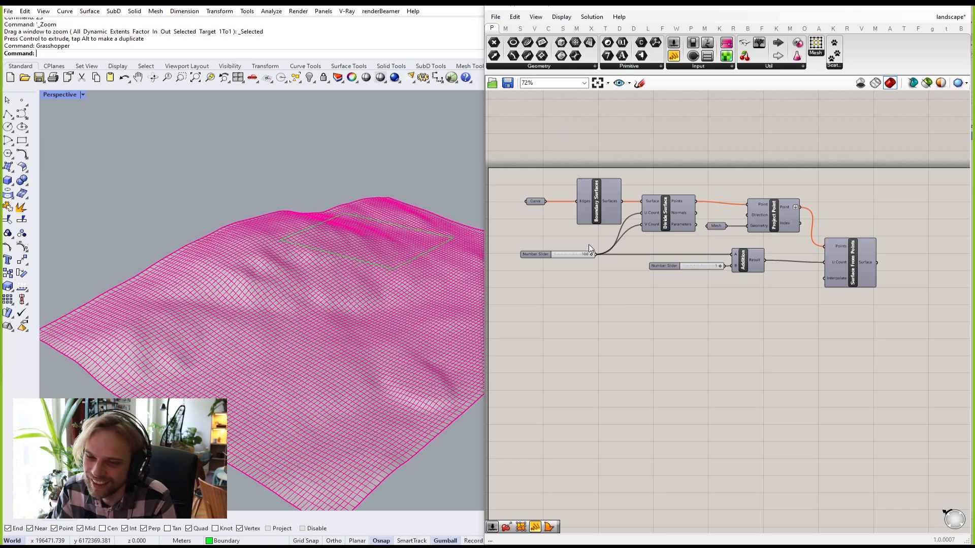
# Step: Clear the stored values of the definition's Curve parameter
pyautogui.moveTo(231, 188); pyautogui.dragTo(302, 208, button='right')
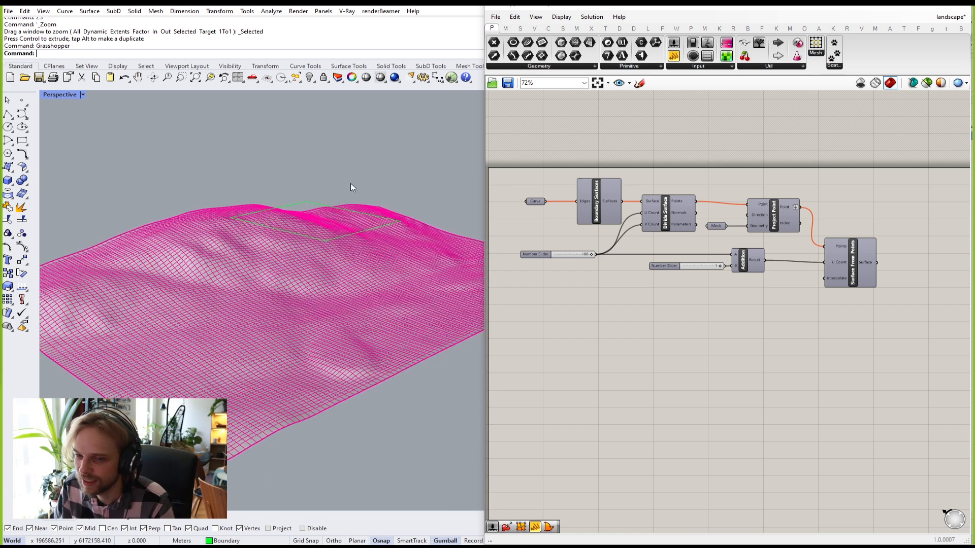
pyautogui.moveTo(532, 202); pyautogui.dragTo(549, 197)
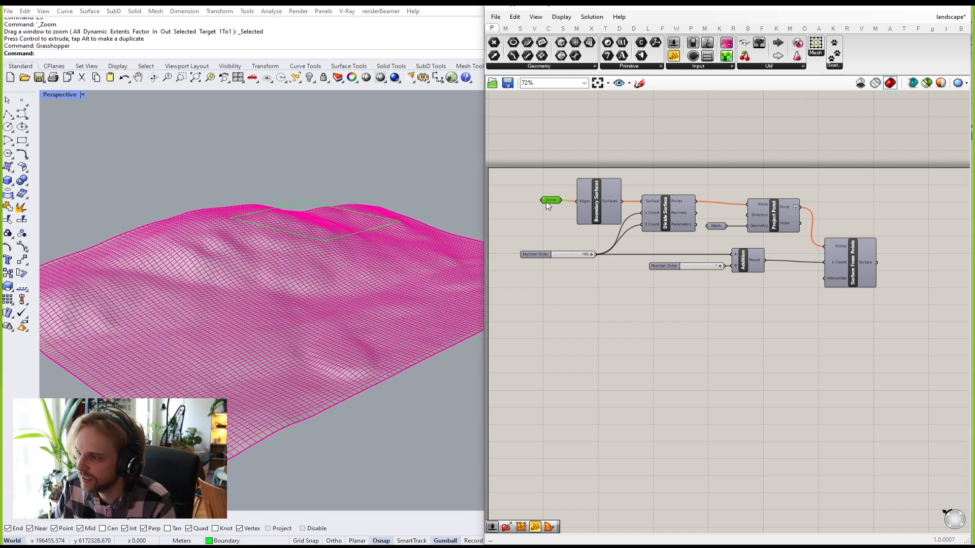
pyautogui.middleClick(849, 262)
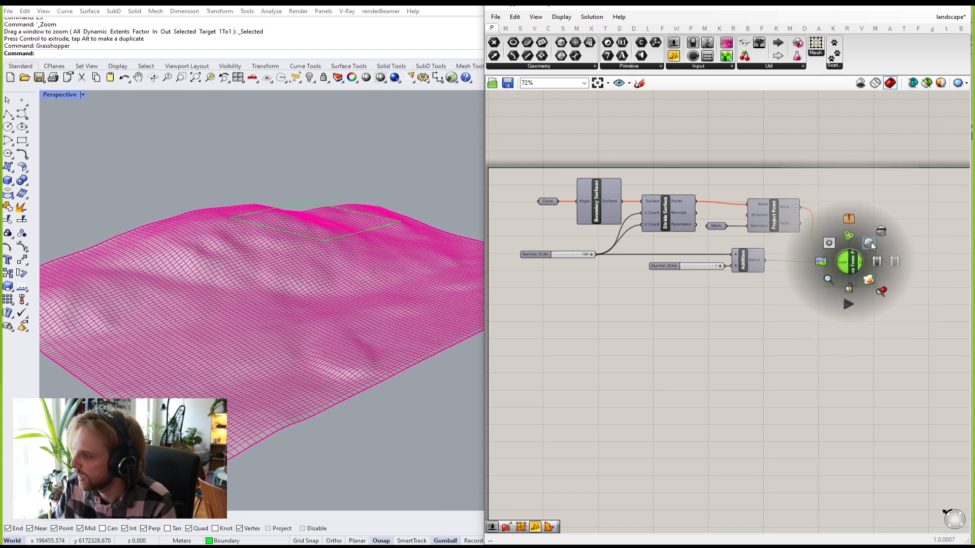
pyautogui.click(760, 245)
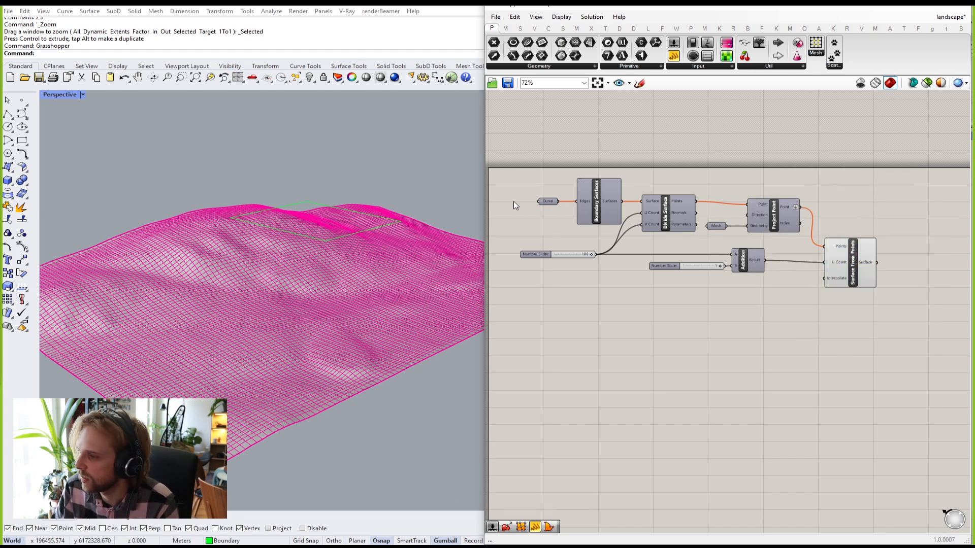
pyautogui.moveTo(325, 178); pyautogui.dragTo(318, 236, button='right')
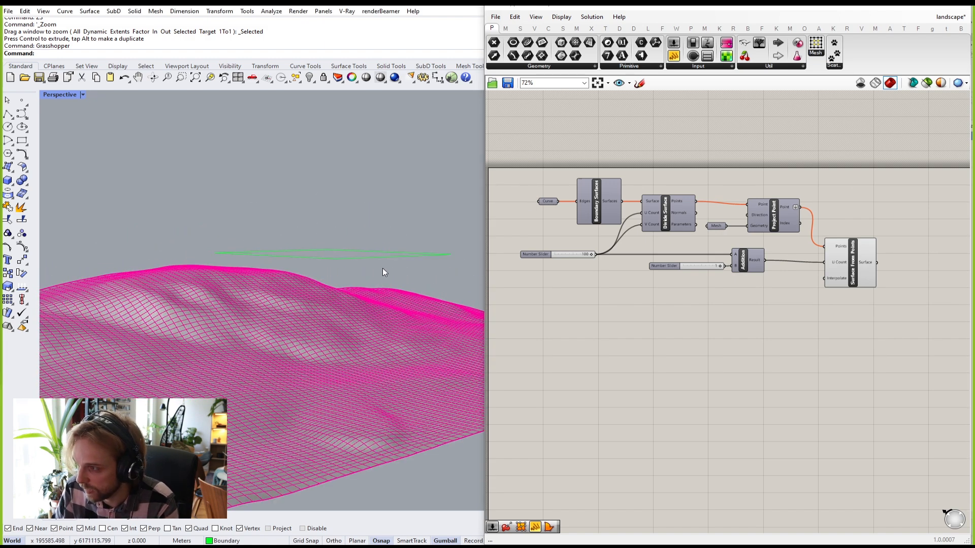
pyautogui.moveTo(382, 204); pyautogui.dragTo(344, 272)
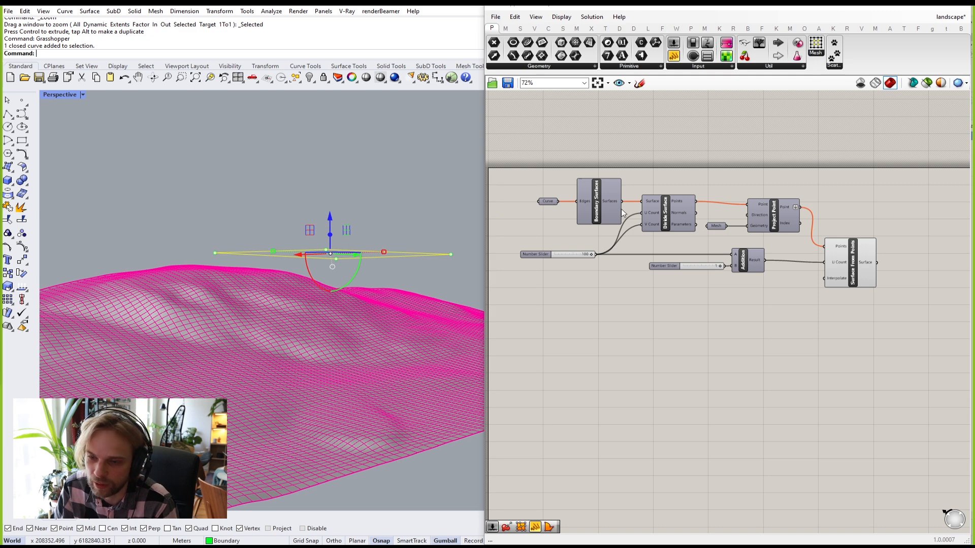
pyautogui.click(549, 202)
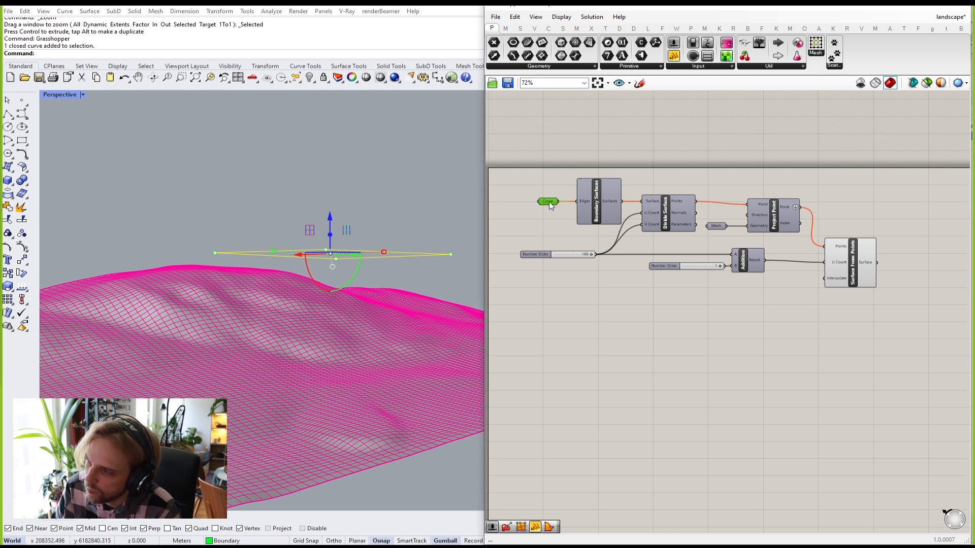
pyautogui.rightClick(545, 202)
pyautogui.click(542, 210)
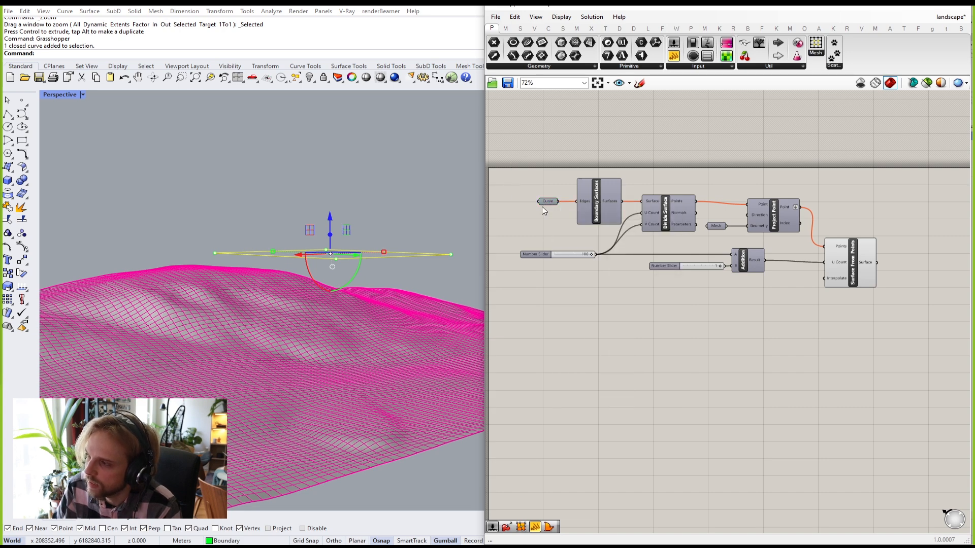
pyautogui.scroll(10, 541, 206)
pyautogui.rightClick(646, 231)
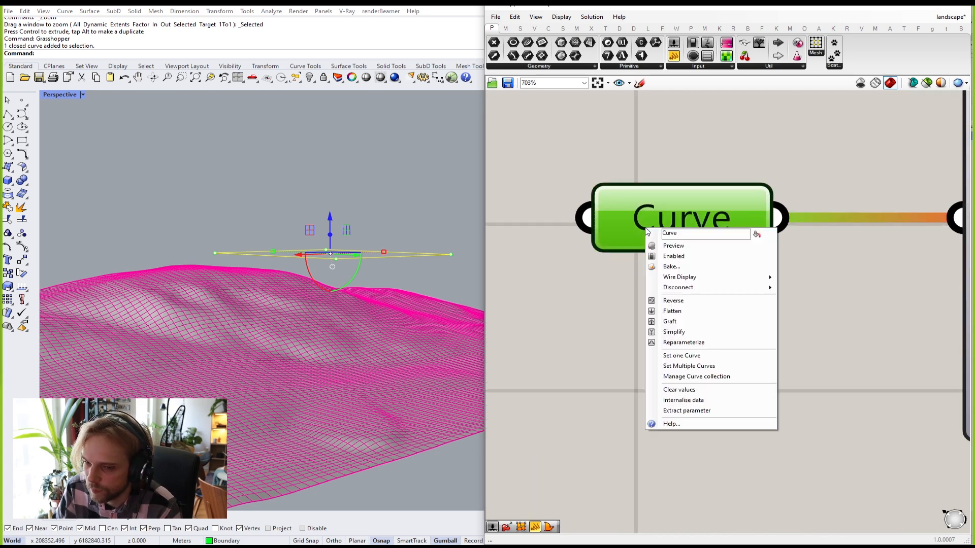
pyautogui.click(711, 391)
# Step: Set one Curve on the Curve parameter, referencing the green footprint rectangle
pyautogui.click(411, 192)
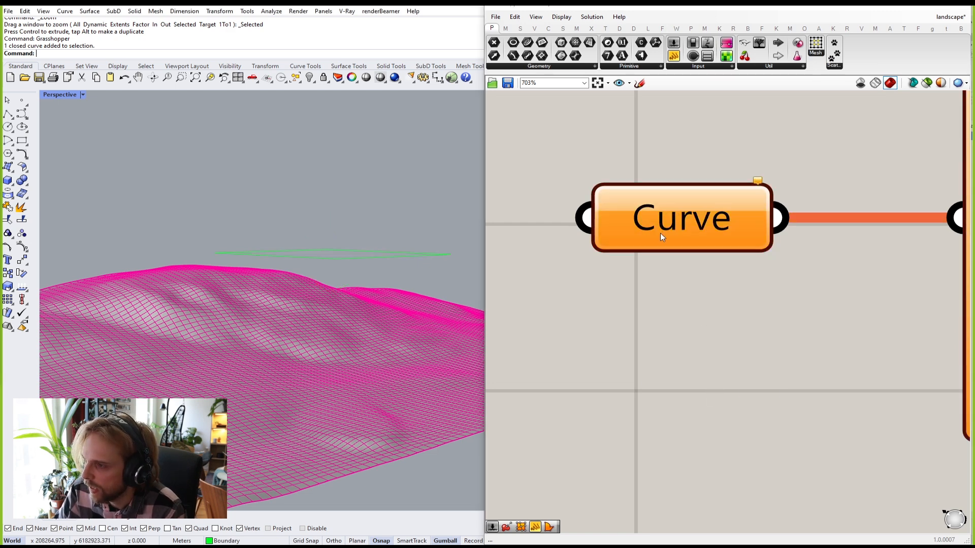
pyautogui.rightClick(675, 230)
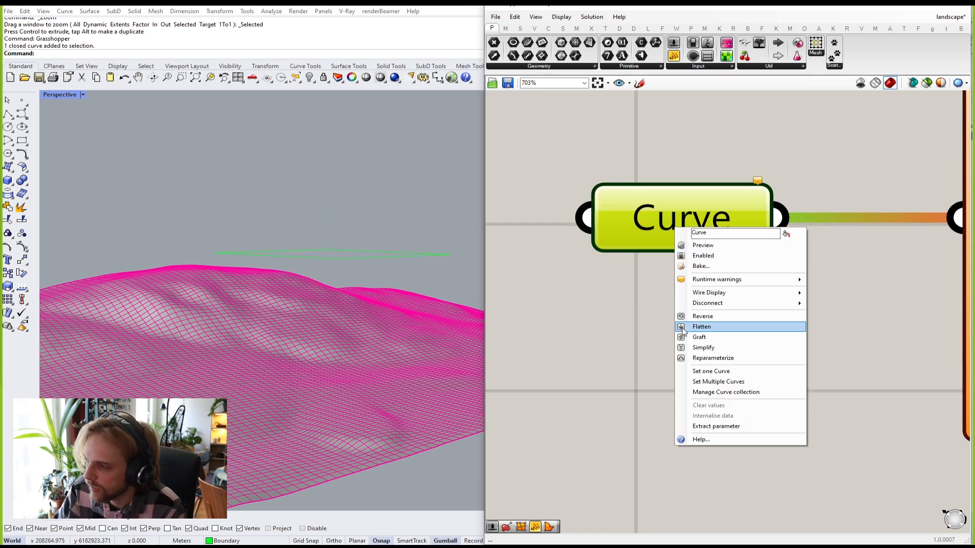
pyautogui.click(690, 370)
pyautogui.click(385, 252)
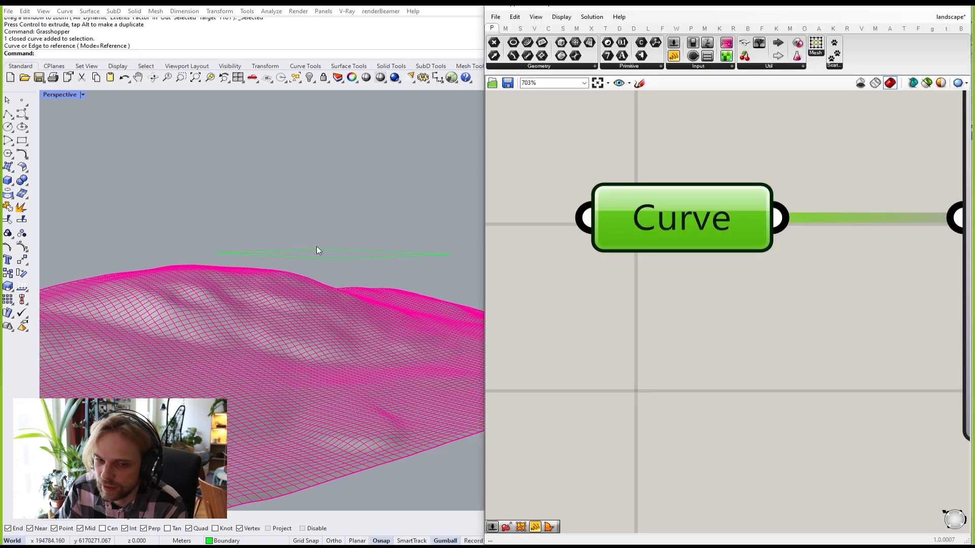
# Step: Inspect the new terrain patch and bring Surface From Points into view on the canvas
pyautogui.scroll(2, 325, 249)
pyautogui.moveTo(316, 260); pyautogui.dragTo(332, 217, button='right')
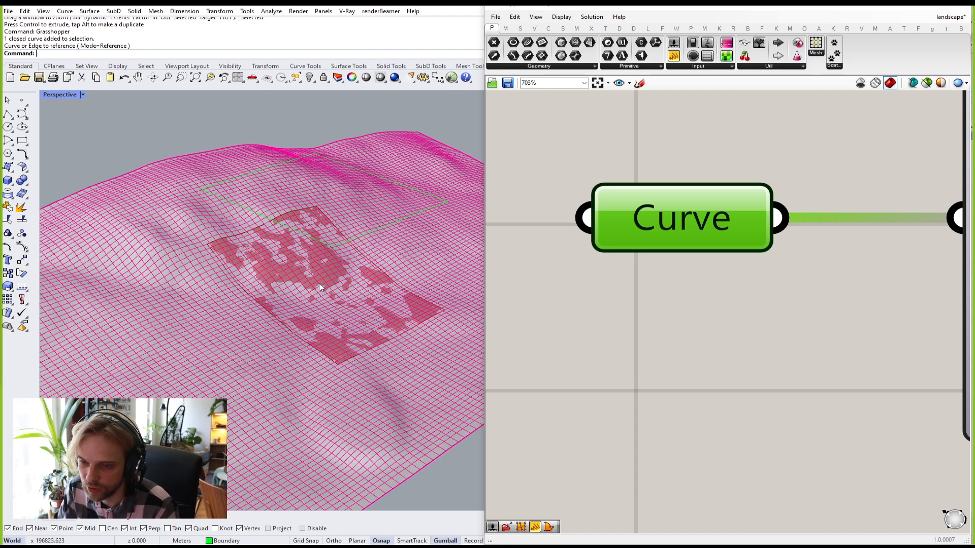
pyautogui.scroll(-7, 332, 276)
pyautogui.moveTo(381, 280); pyautogui.dragTo(244, 272, button='right')
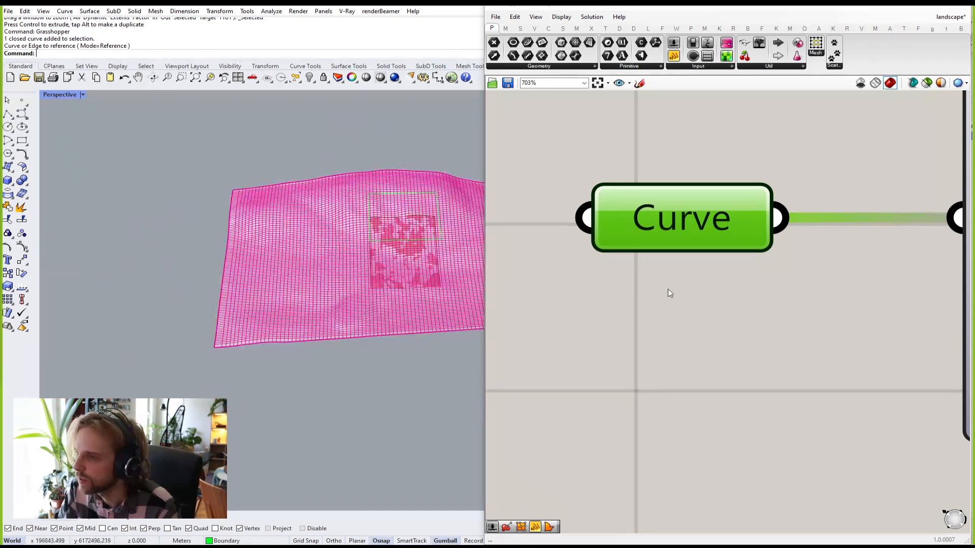
pyautogui.scroll(-8, 673, 289)
pyautogui.moveTo(776, 311); pyautogui.dragTo(622, 281, button='right')
pyautogui.moveTo(738, 297); pyautogui.dragTo(577, 284, button='right')
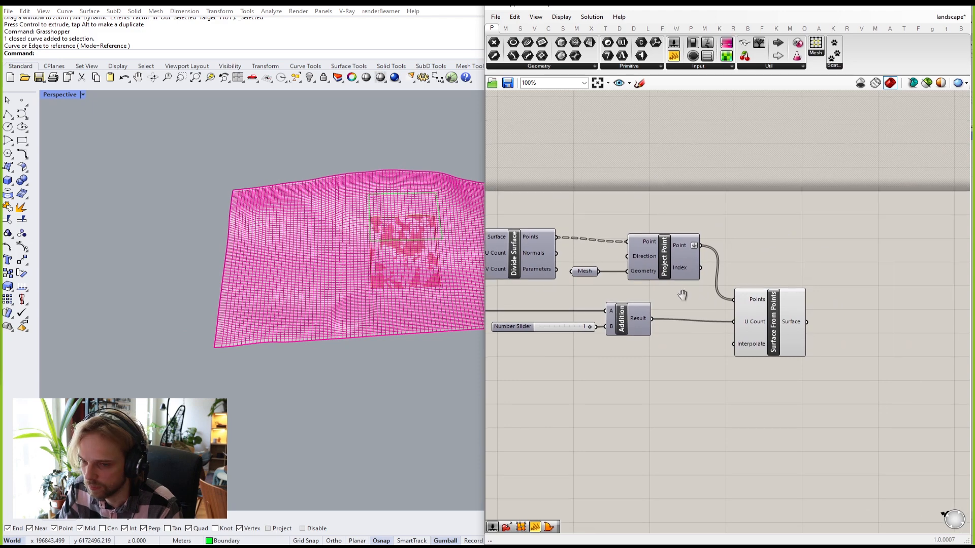
pyautogui.scroll(4, 707, 304)
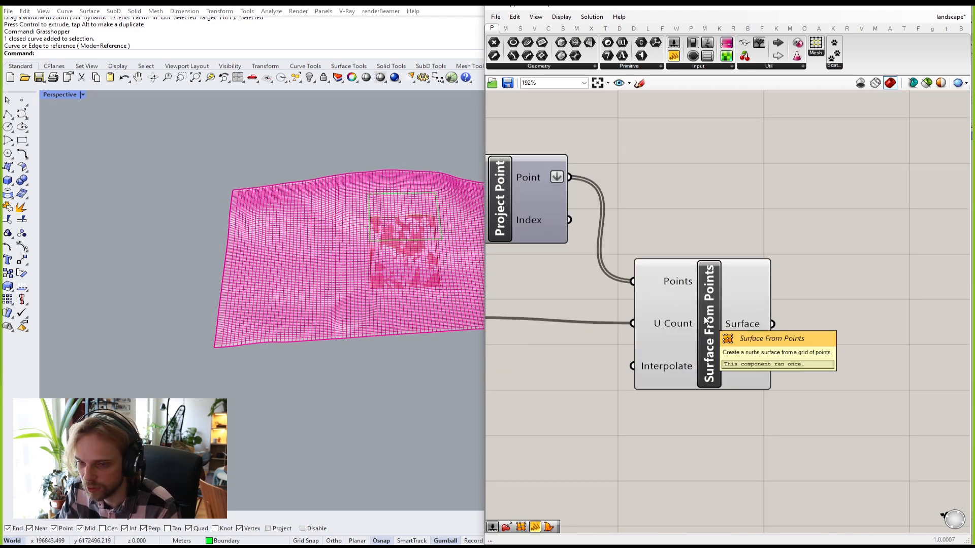
# Step: Bake the Surface From Points output onto the Surface layer and inspect the baked patch
pyautogui.moveTo(347, 259); pyautogui.dragTo(340, 242, button='right')
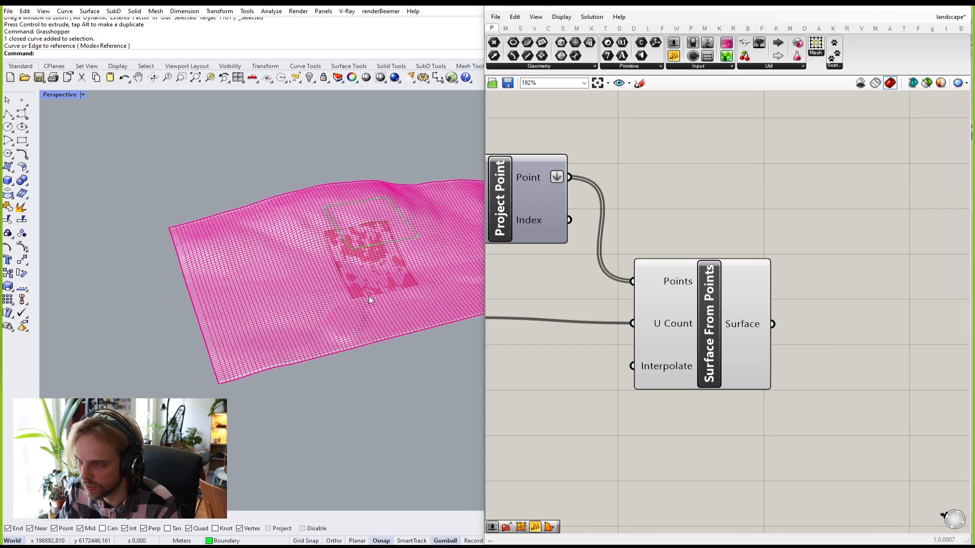
pyautogui.scroll(4, 736, 350)
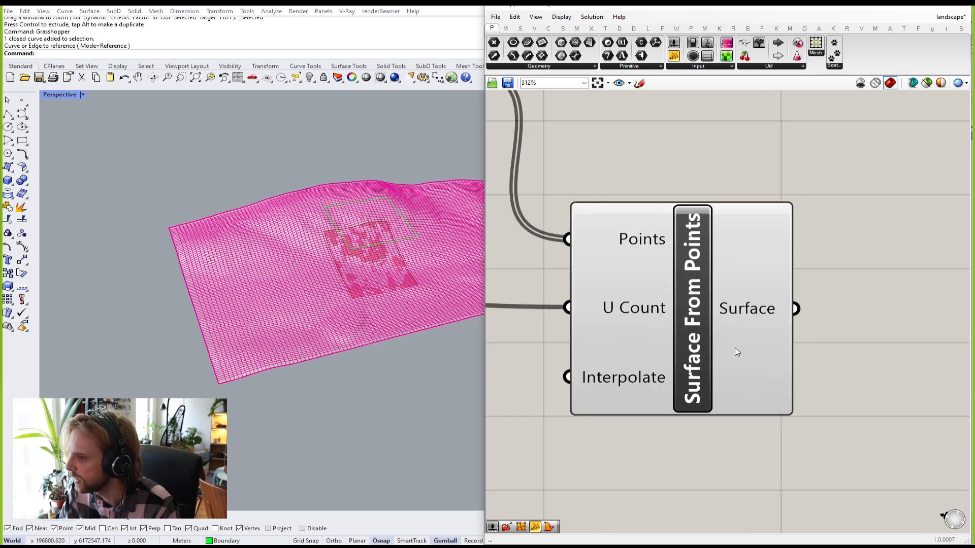
pyautogui.rightClick(745, 306)
pyautogui.click(769, 324)
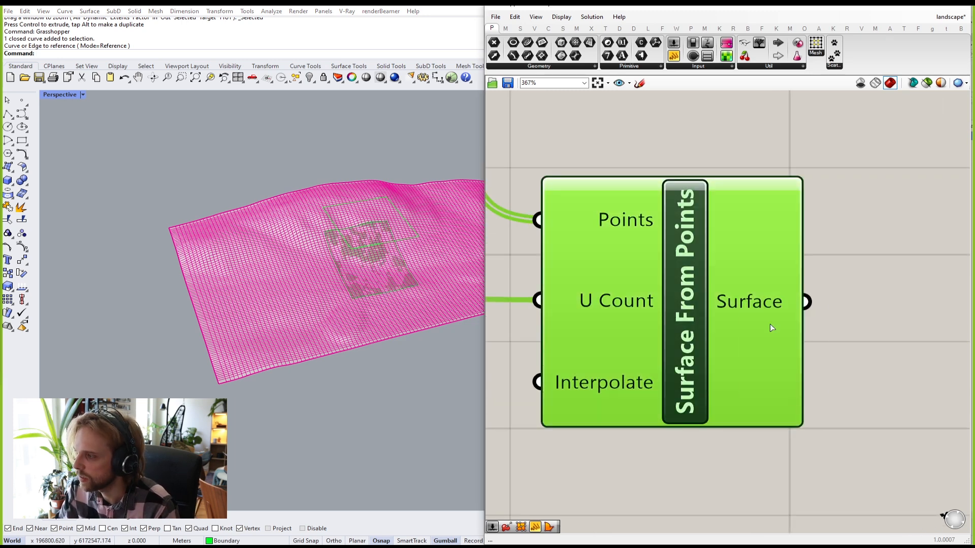
pyautogui.click(762, 299)
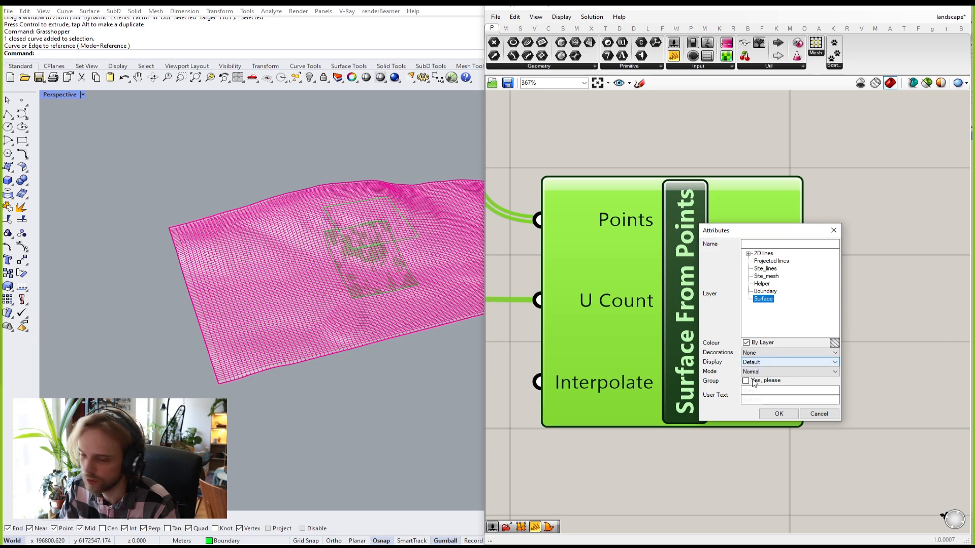
pyautogui.click(777, 414)
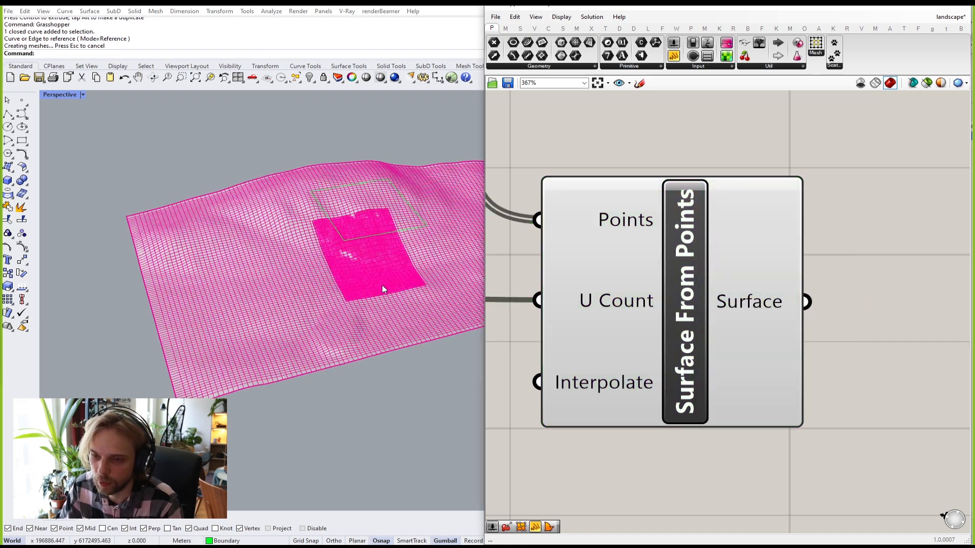
pyautogui.scroll(8, 381, 286)
pyautogui.moveTo(317, 275); pyautogui.dragTo(348, 285, button='right')
pyautogui.scroll(-8, 226, 291)
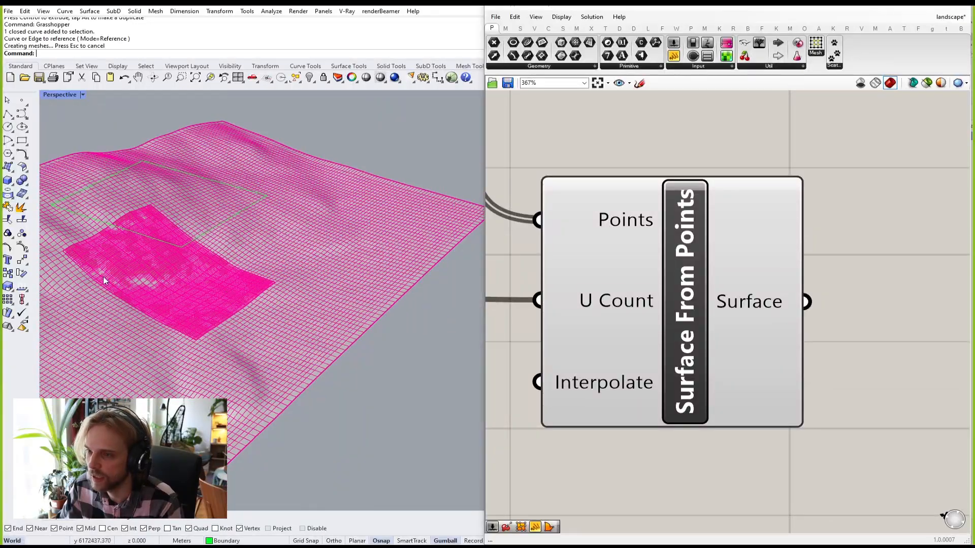
pyautogui.keyDown('shift'); pyautogui.moveTo(114, 278); pyautogui.dragTo(226, 259, button='right'); pyautogui.keyUp('shift')
pyautogui.scroll(7, 226, 259)
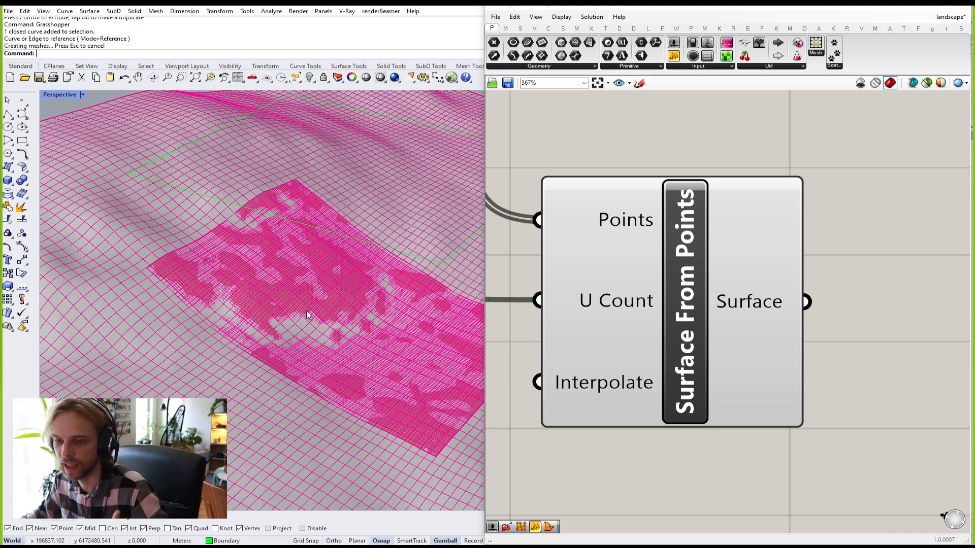
pyautogui.scroll(-10, 690, 245)
pyautogui.scroll(2, 631, 235)
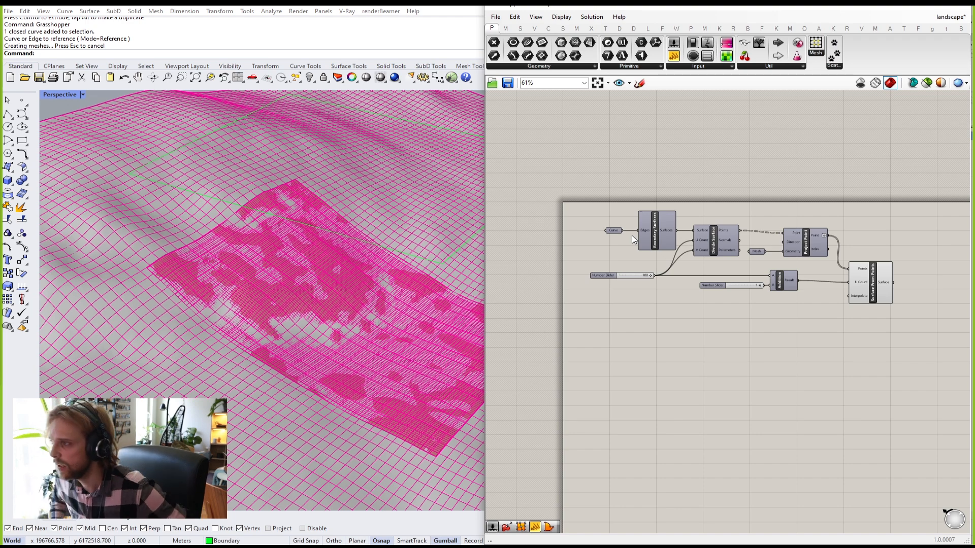
# Step: Disable preview for all Grasshopper components and close Grasshopper
pyautogui.moveTo(904, 342); pyautogui.dragTo(647, 202)
pyautogui.middleClick(648, 204)
pyautogui.click(681, 175)
pyautogui.click(731, 168)
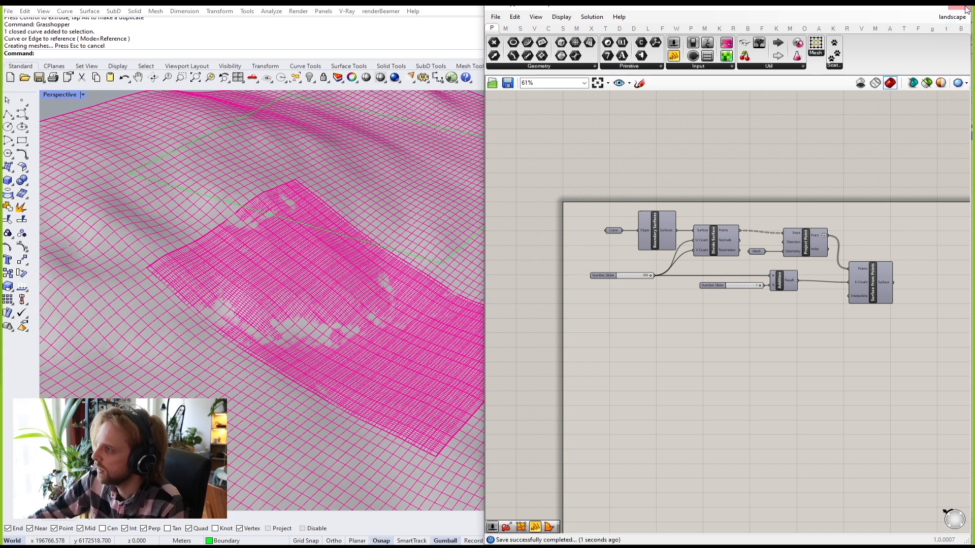
pyautogui.click(961, 13)
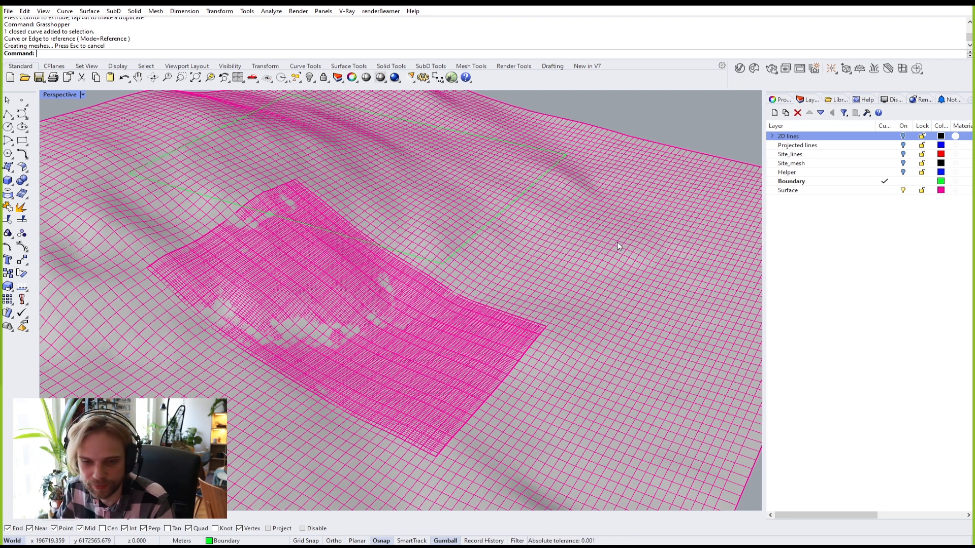
pyautogui.scroll(-10, 427, 290)
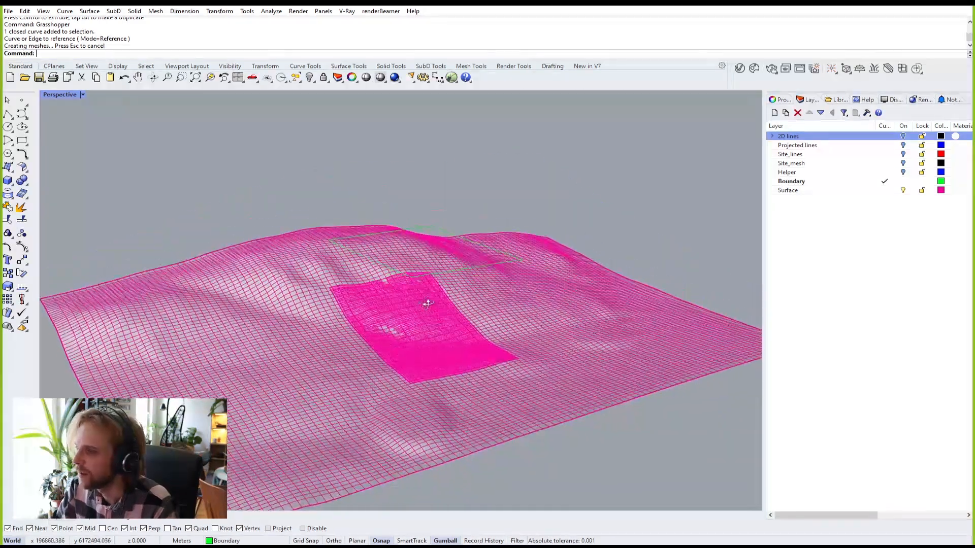
pyautogui.doubleClick(863, 190)
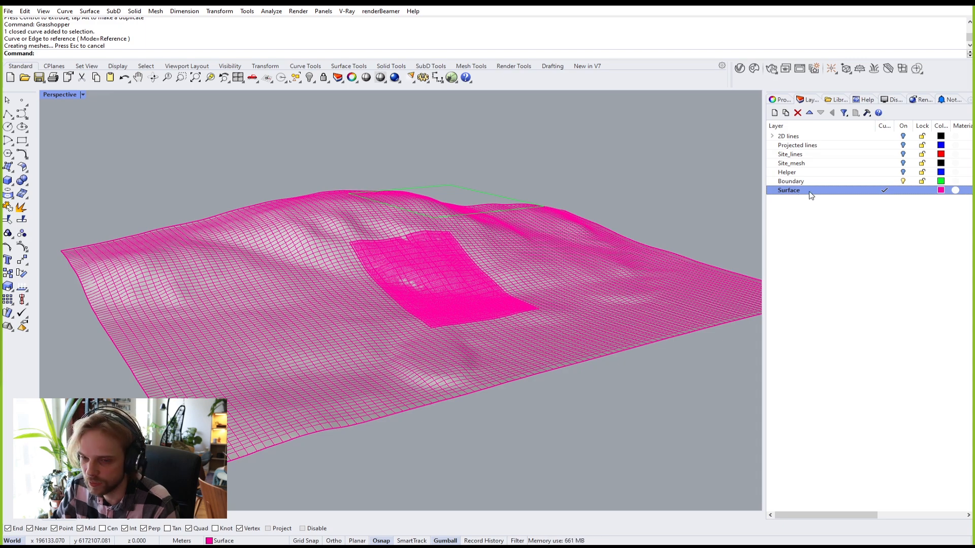
pyautogui.doubleClick(835, 182)
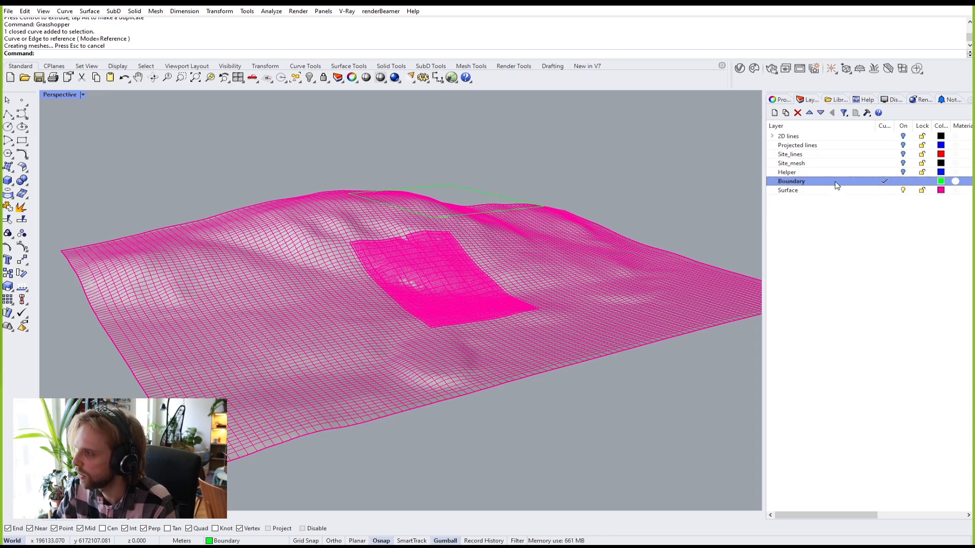
pyautogui.moveTo(476, 151); pyautogui.dragTo(476, 189, button='right')
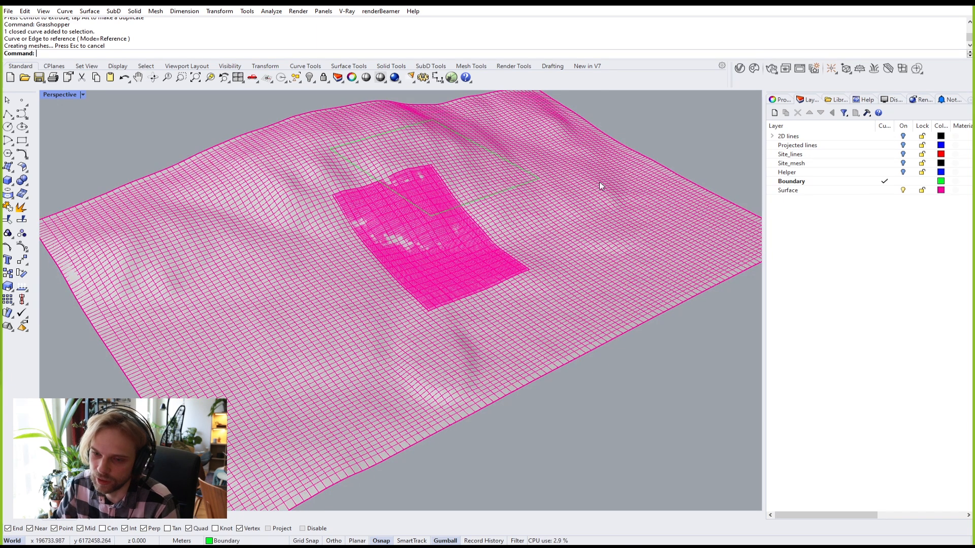
pyautogui.click(799, 182)
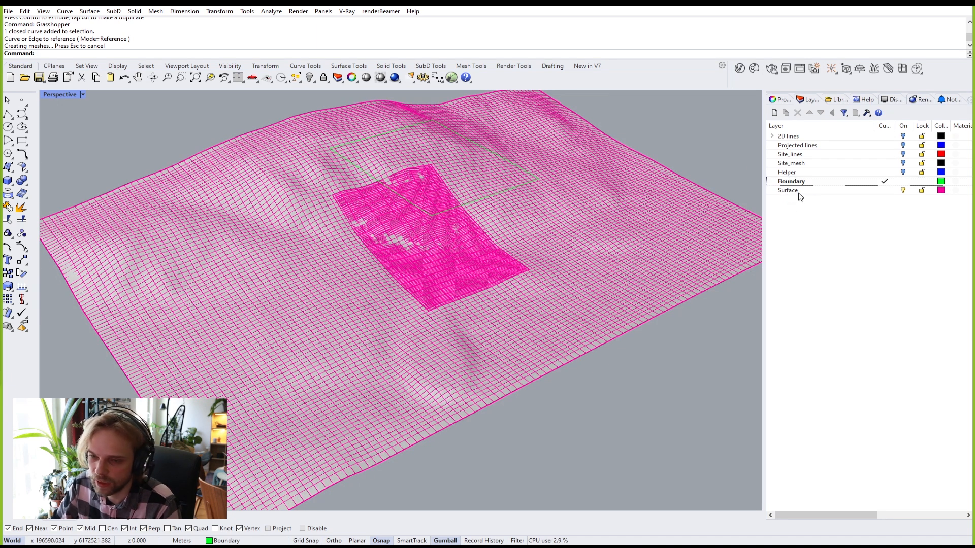
pyautogui.moveTo(431, 218); pyautogui.dragTo(374, 248, button='right')
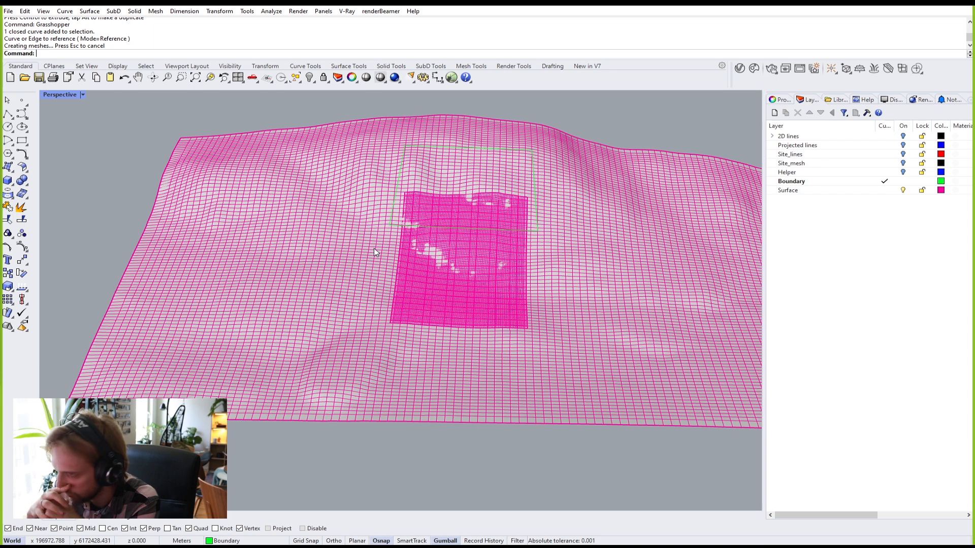
pyautogui.moveTo(341, 227); pyautogui.dragTo(322, 273, button='right')
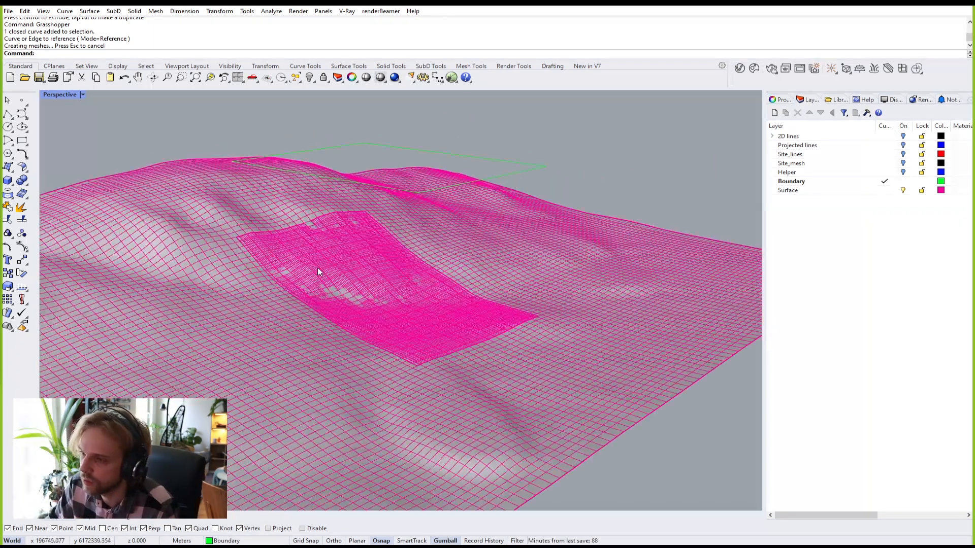
pyautogui.keyDown('shift'); pyautogui.moveTo(413, 300); pyautogui.dragTo(310, 189, button='right'); pyautogui.keyUp('shift')
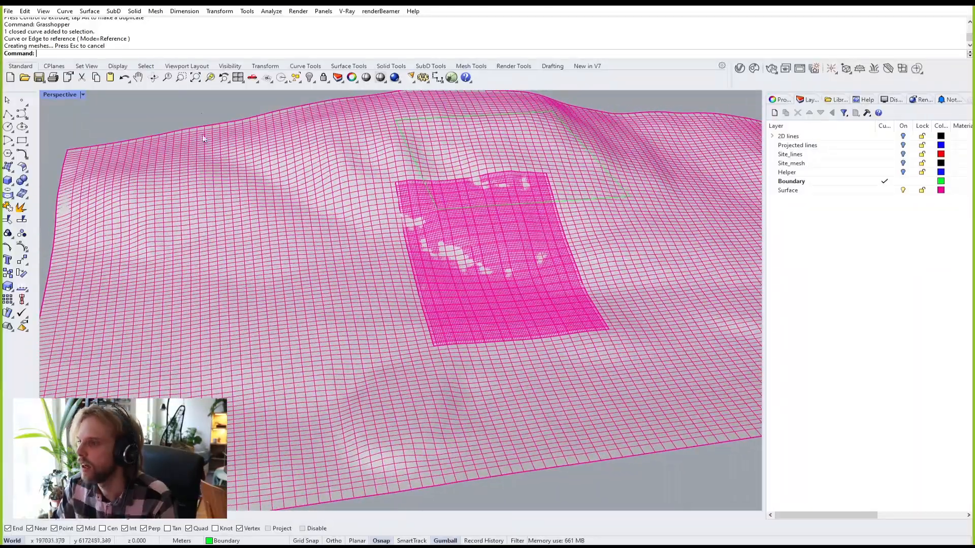
pyautogui.moveTo(368, 256); pyautogui.dragTo(409, 250, button='right')
pyautogui.scroll(5, 410, 251)
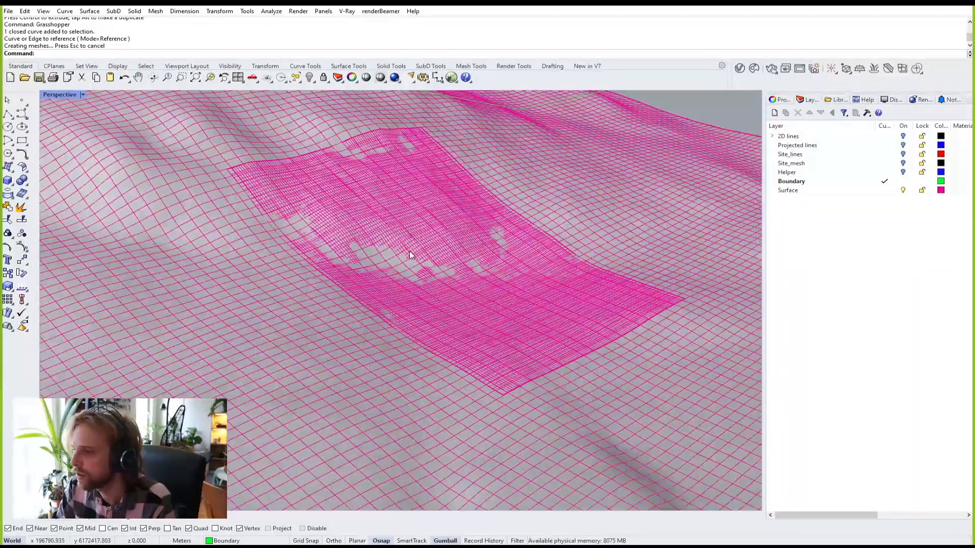
pyautogui.scroll(-6, 398, 258)
pyautogui.click(171, 219)
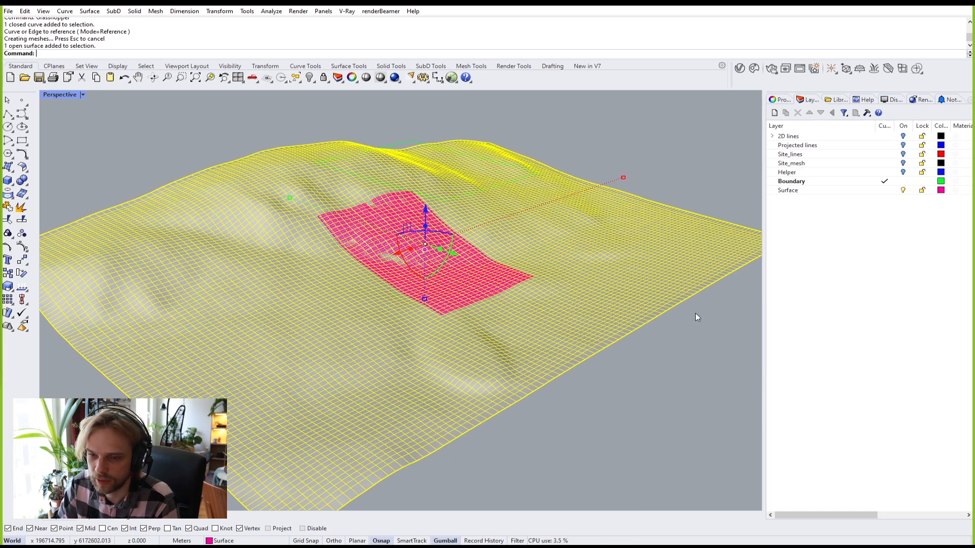
pyautogui.click(726, 373)
pyautogui.click(671, 239)
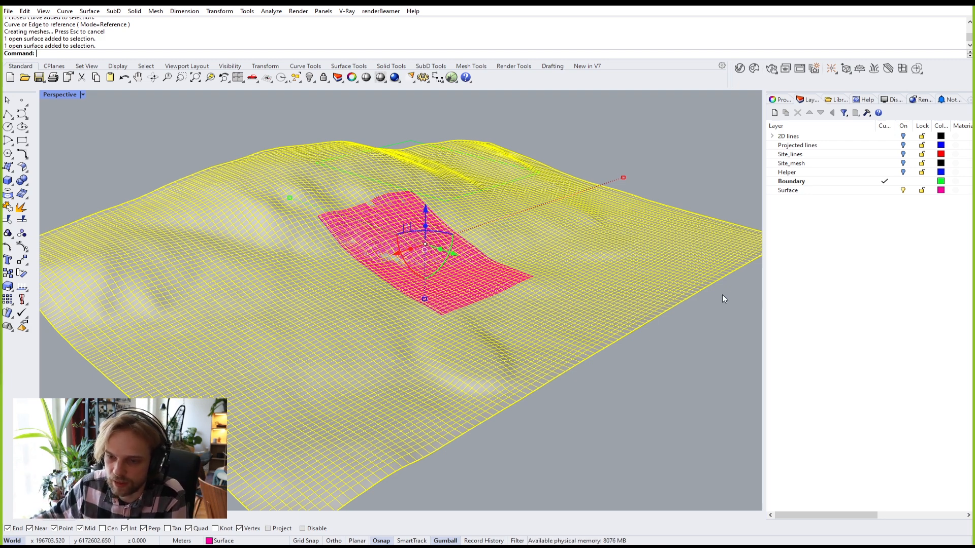
pyautogui.click(658, 349)
pyautogui.scroll(6, 409, 242)
pyautogui.click(412, 240)
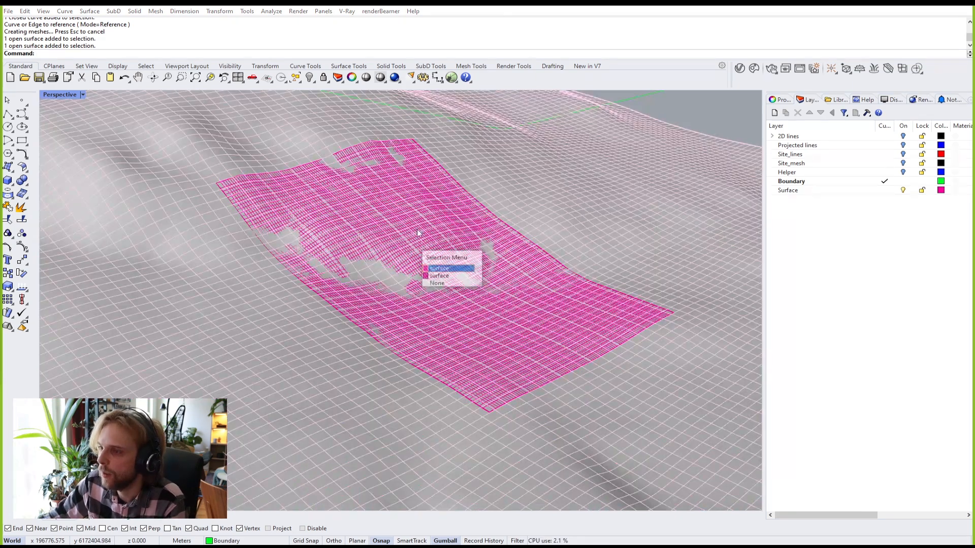
pyautogui.click(453, 278)
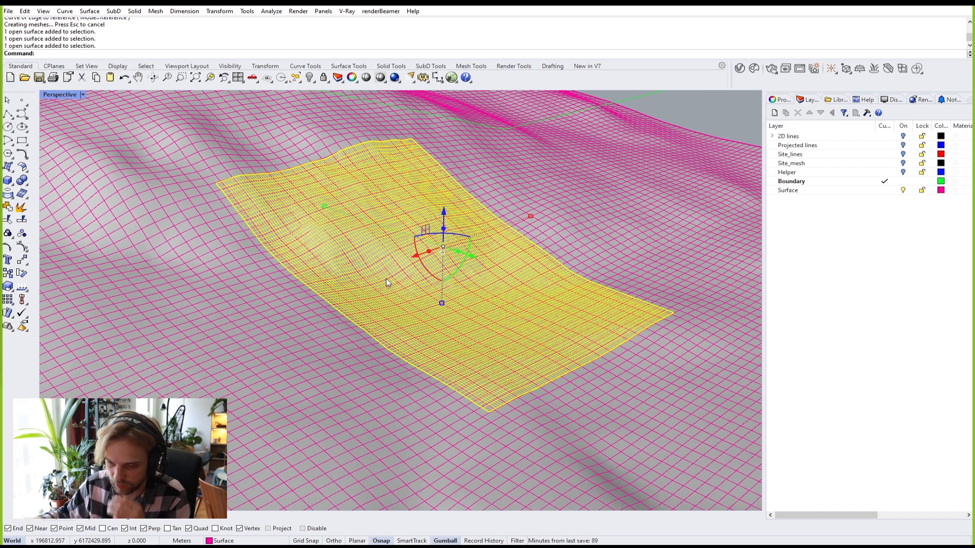
pyautogui.scroll(-7, 386, 278)
pyautogui.click(197, 164)
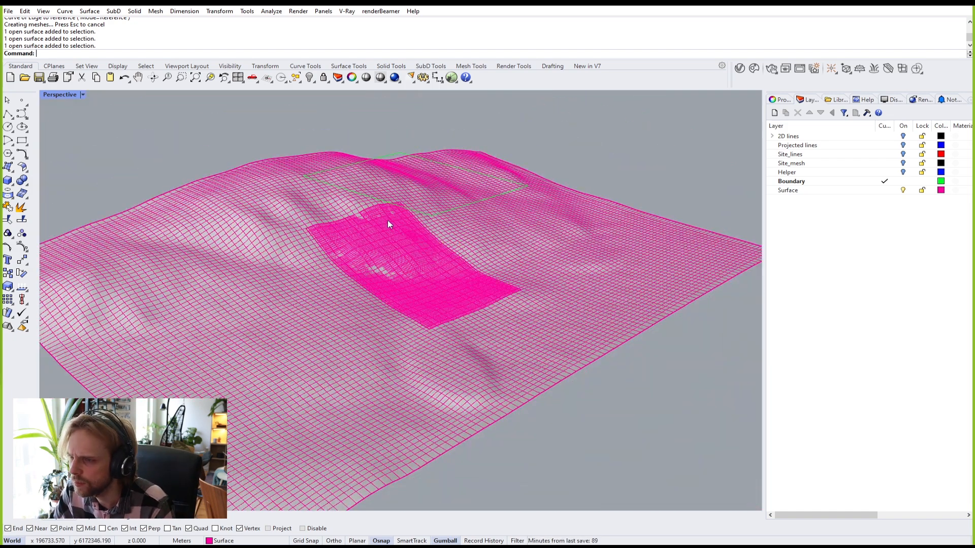
pyautogui.moveTo(387, 220); pyautogui.dragTo(352, 222, button='right')
pyautogui.scroll(4, 352, 222)
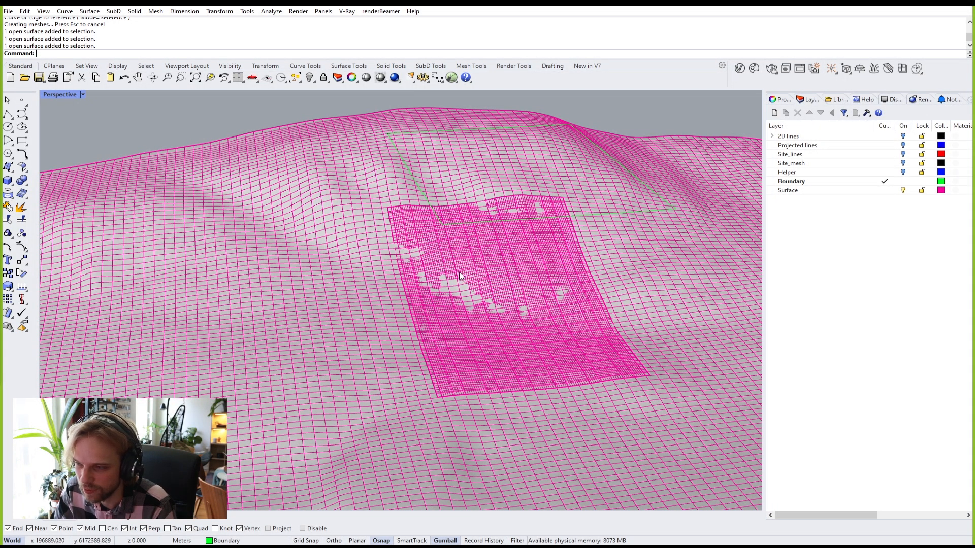
pyautogui.scroll(4, 436, 258)
pyautogui.scroll(-5, 430, 252)
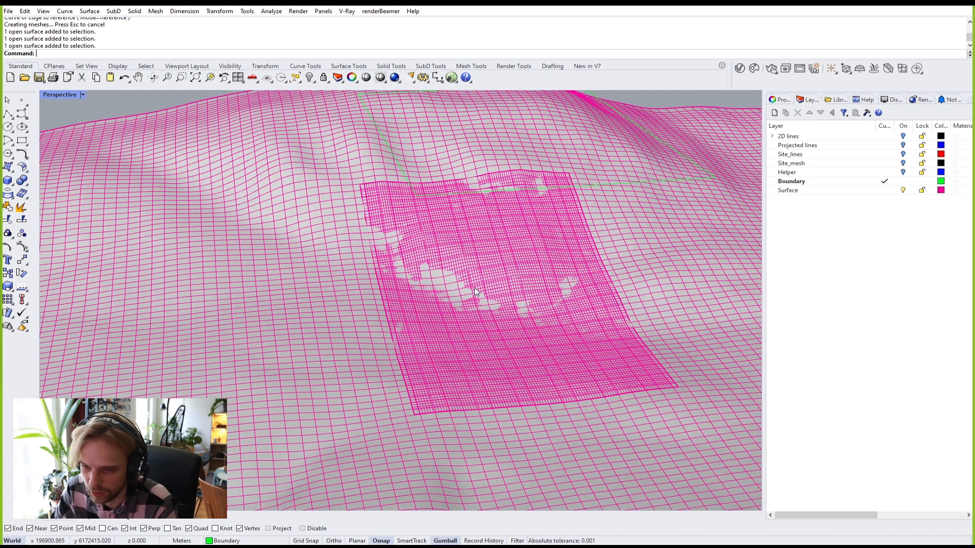
pyautogui.scroll(8, 424, 264)
pyautogui.click(477, 243)
pyautogui.click(500, 266)
pyautogui.press('Escape')
pyautogui.scroll(-10, 417, 272)
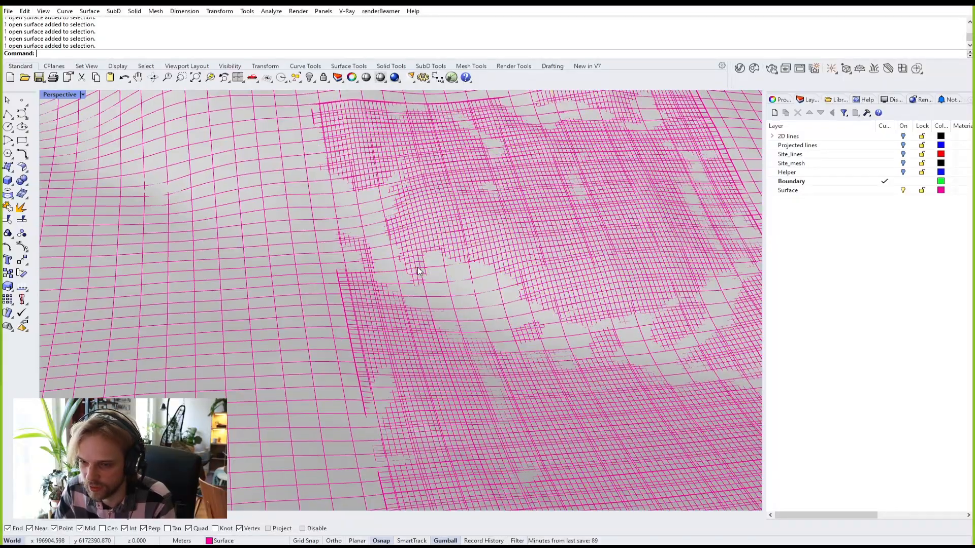
pyautogui.scroll(4, 428, 208)
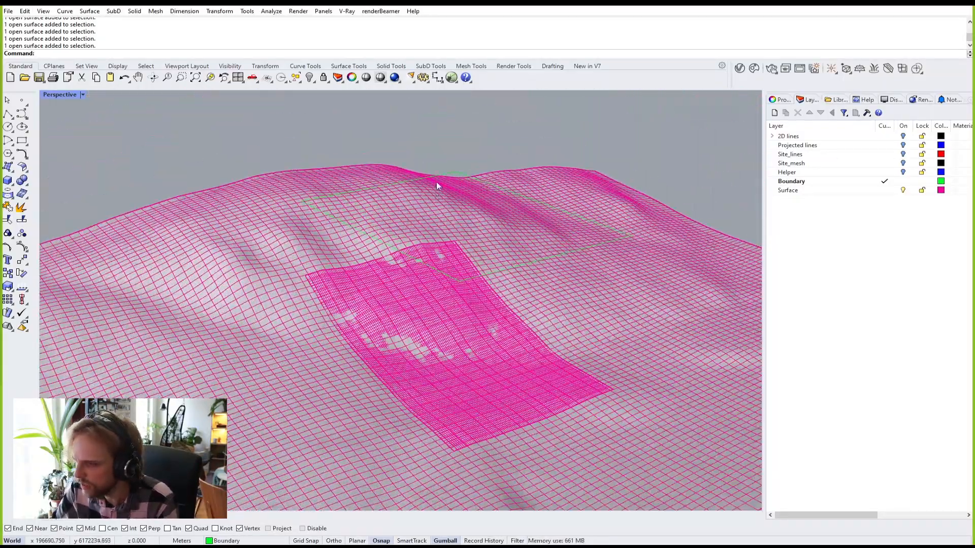
pyautogui.moveTo(437, 188); pyautogui.dragTo(449, 196, button='right')
pyautogui.scroll(4, 449, 196)
# Step: Offset the boundary curve outward by a distance of 1
pyautogui.click(471, 211)
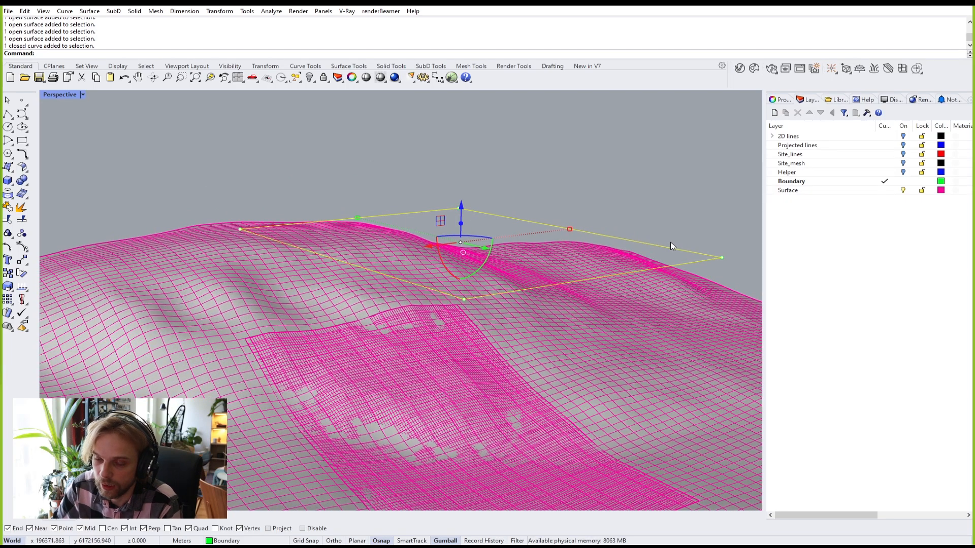
pyautogui.write('Offset')
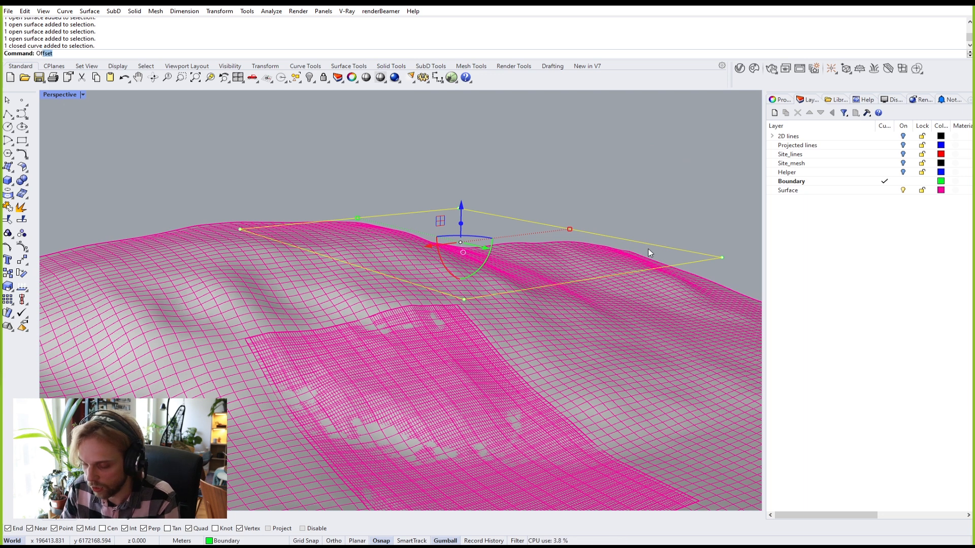
pyautogui.press('Return')
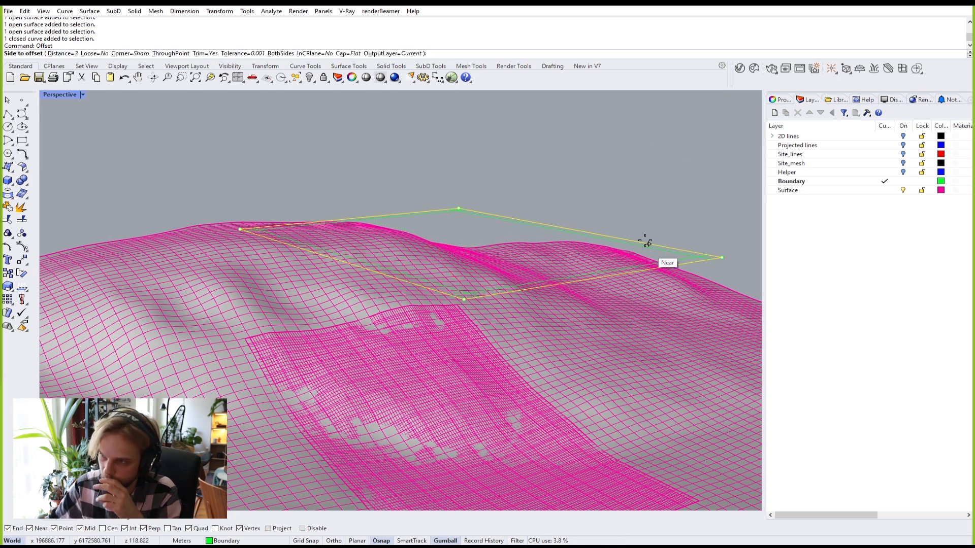
pyautogui.write('1')
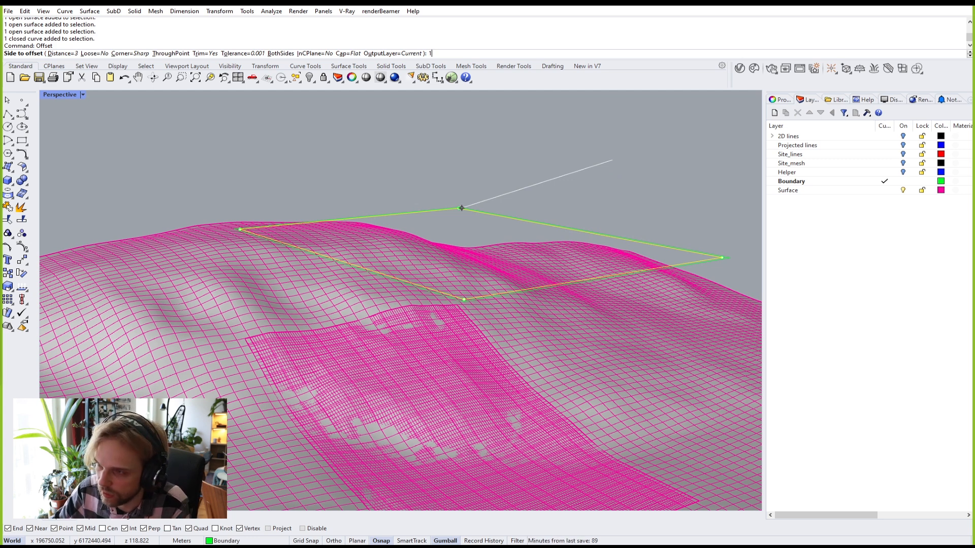
pyautogui.press('Return')
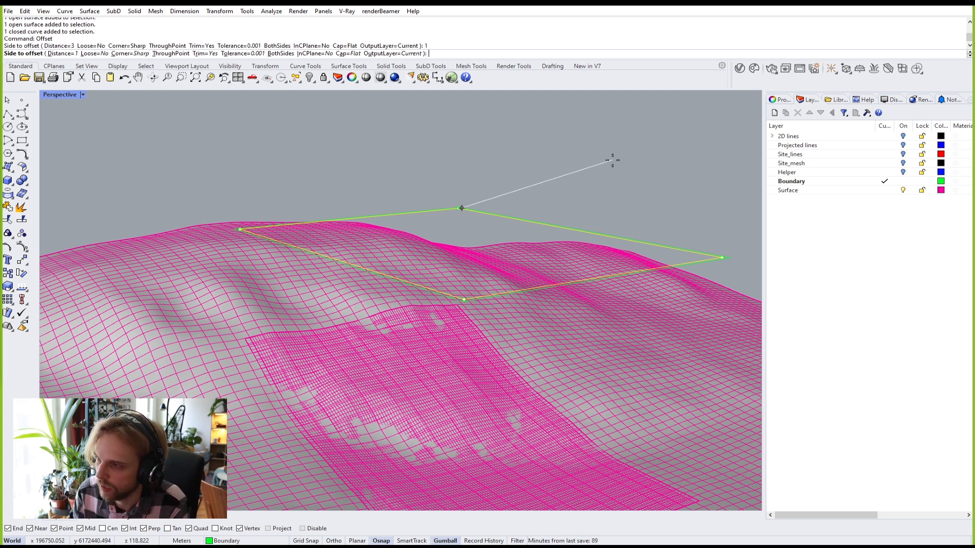
pyautogui.click(633, 163)
# Step: Pick the original boundary curve where it overlaps the surface, choosing the curve over the surface
pyautogui.click(296, 181)
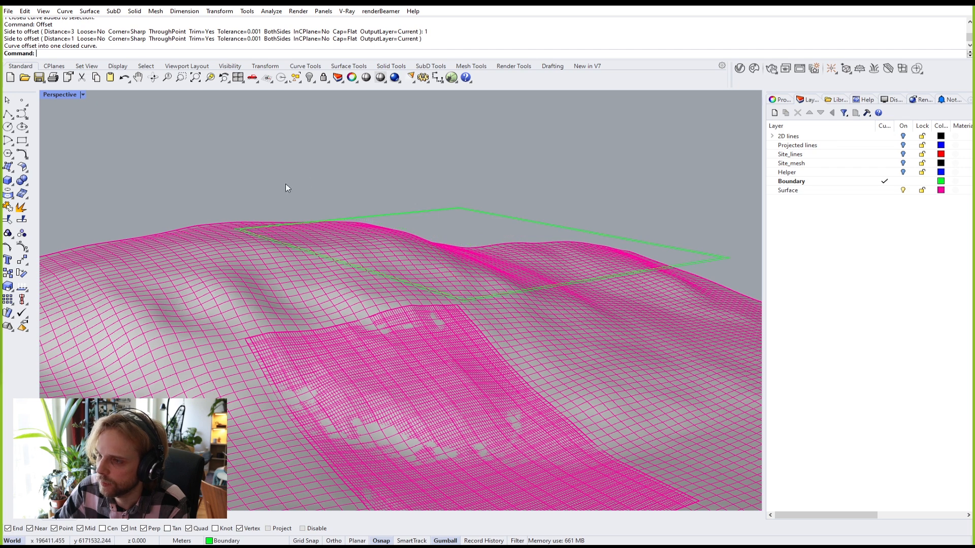
pyautogui.scroll(5, 218, 246)
pyautogui.moveTo(219, 246); pyautogui.dragTo(352, 228, button='right')
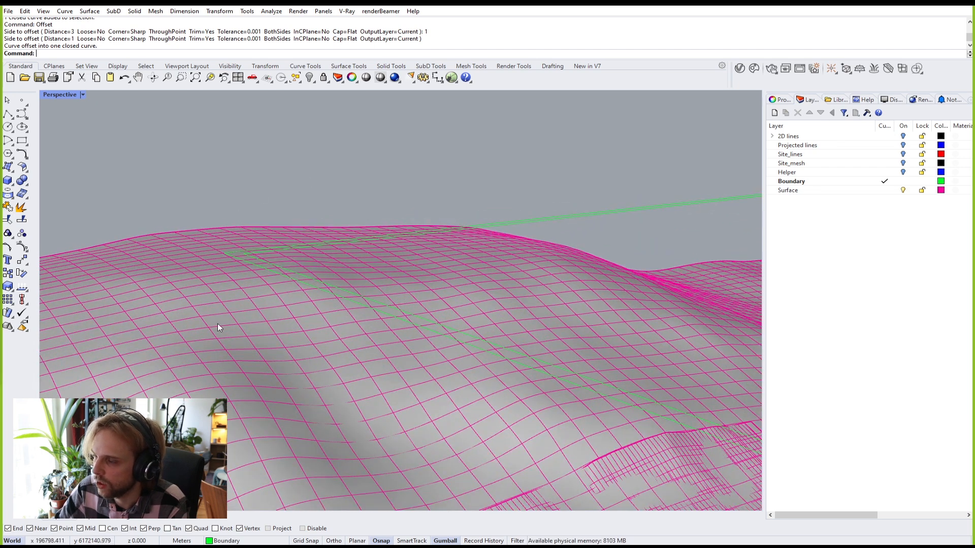
pyautogui.click(320, 290)
pyautogui.click(351, 316)
pyautogui.scroll(-10, 355, 314)
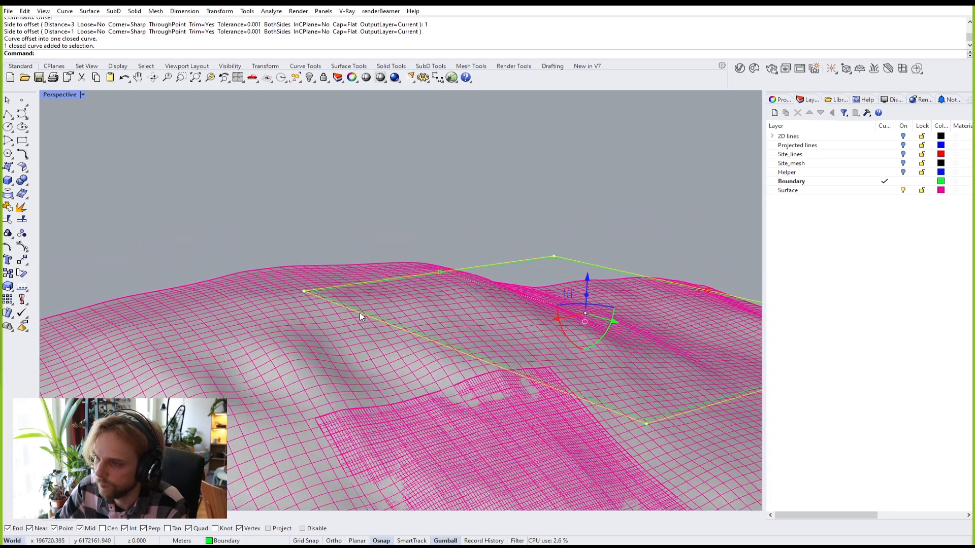
pyautogui.moveTo(395, 289); pyautogui.dragTo(366, 285, button='right')
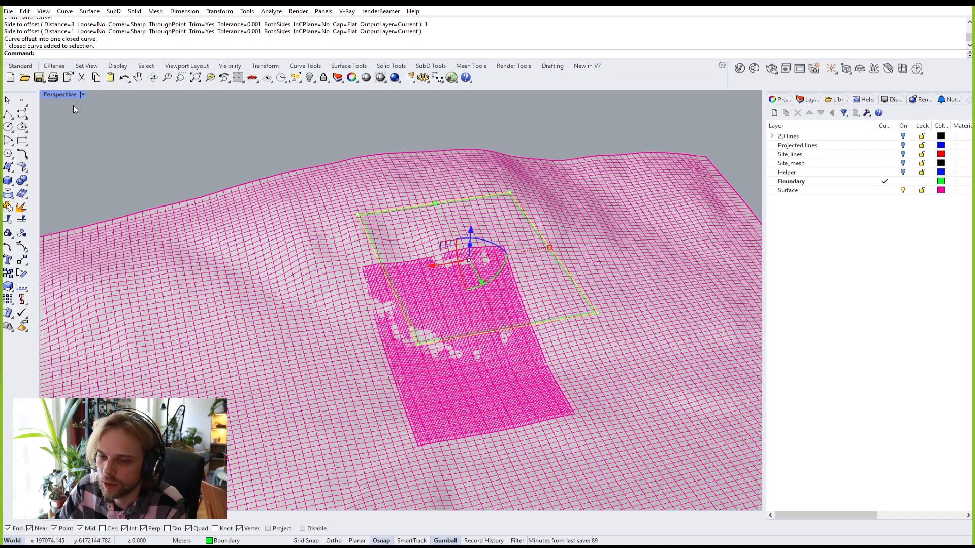
# Step: Maximize the Top view and select the offset boundary curve
pyautogui.doubleClick(57, 95)
pyautogui.doubleClick(53, 95)
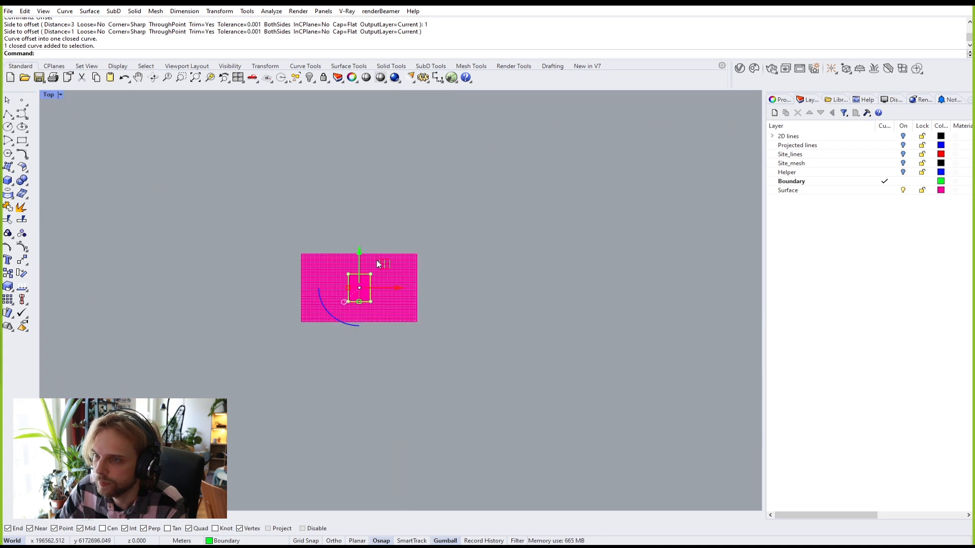
pyautogui.scroll(12, 352, 247)
pyautogui.scroll(5, 277, 261)
pyautogui.press('Escape')
pyautogui.scroll(5, 269, 284)
pyautogui.click(272, 272)
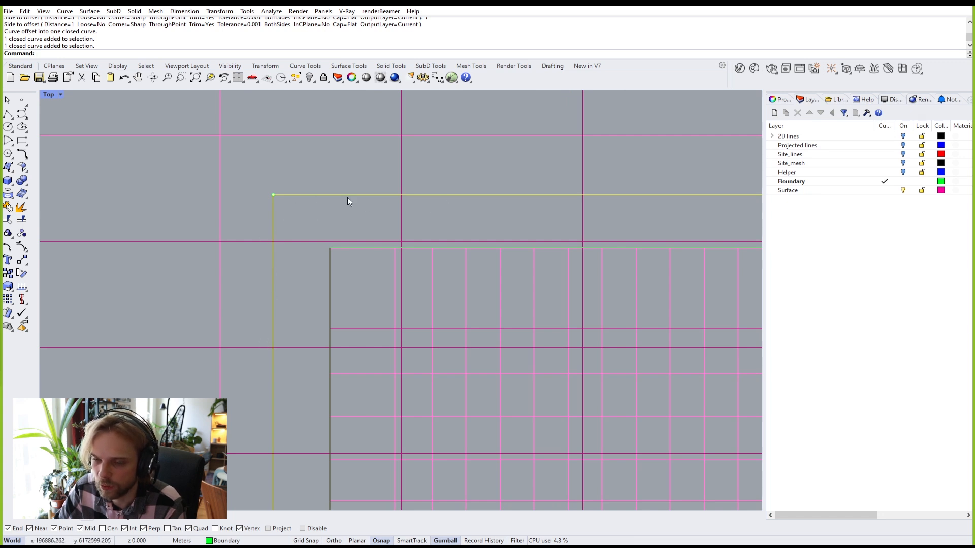
# Step: Trim away the terrain surface inside the offset curve
pyautogui.write('Trim')
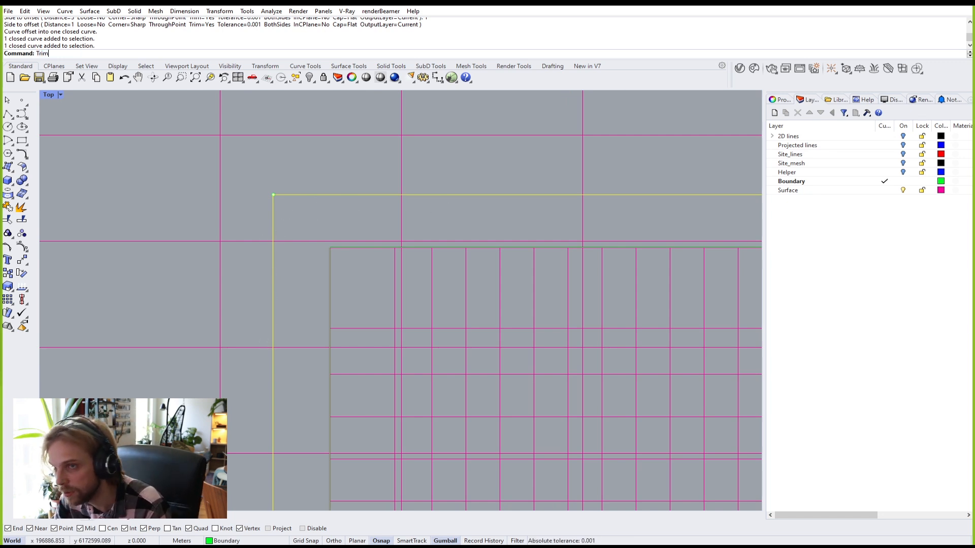
pyautogui.press('Return')
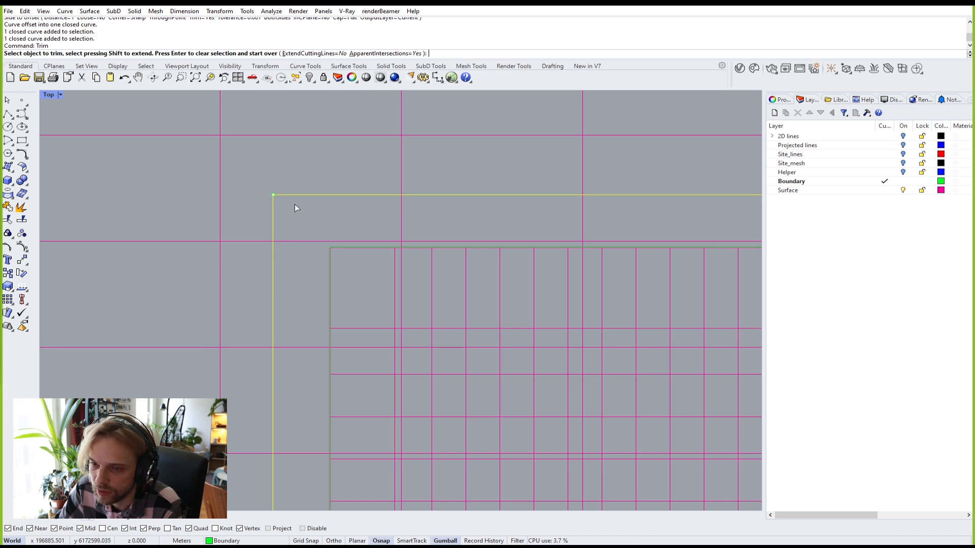
pyautogui.moveTo(301, 228); pyautogui.dragTo(293, 262)
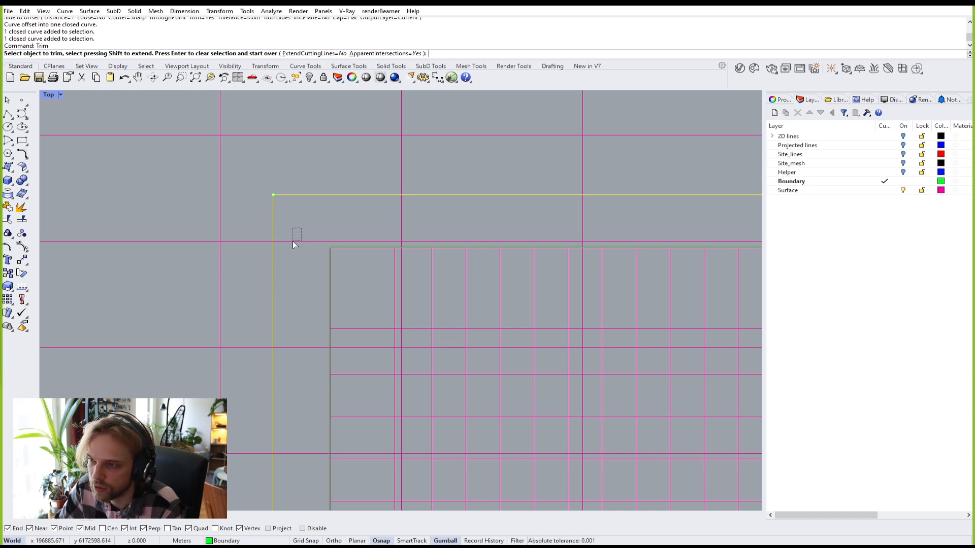
pyautogui.moveTo(288, 253); pyautogui.dragTo(288, 253)
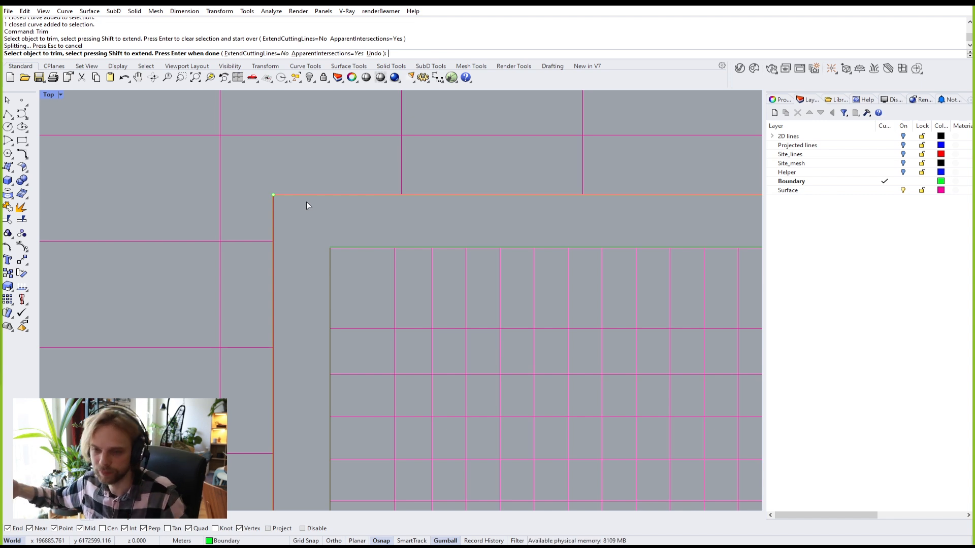
pyautogui.doubleClick(49, 95)
pyautogui.doubleClick(414, 95)
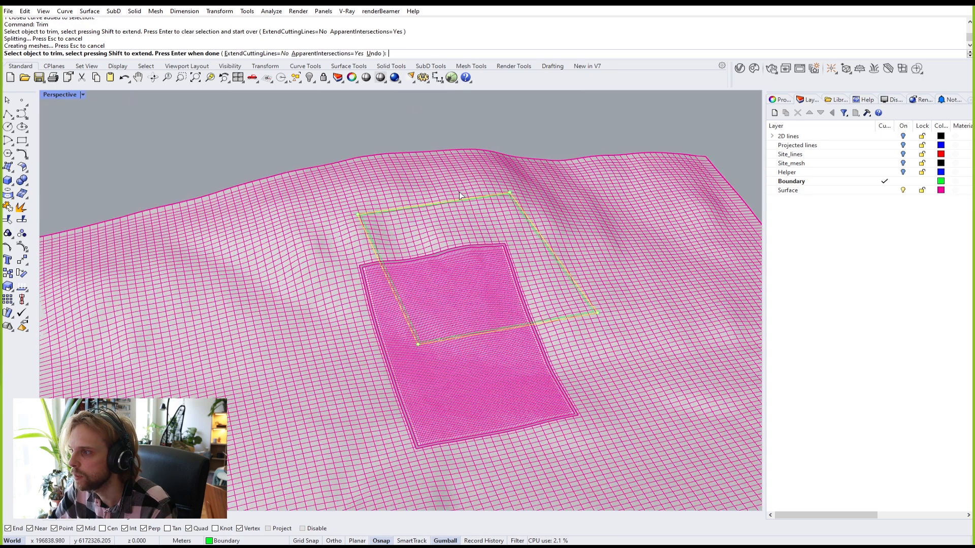
pyautogui.press('Return')
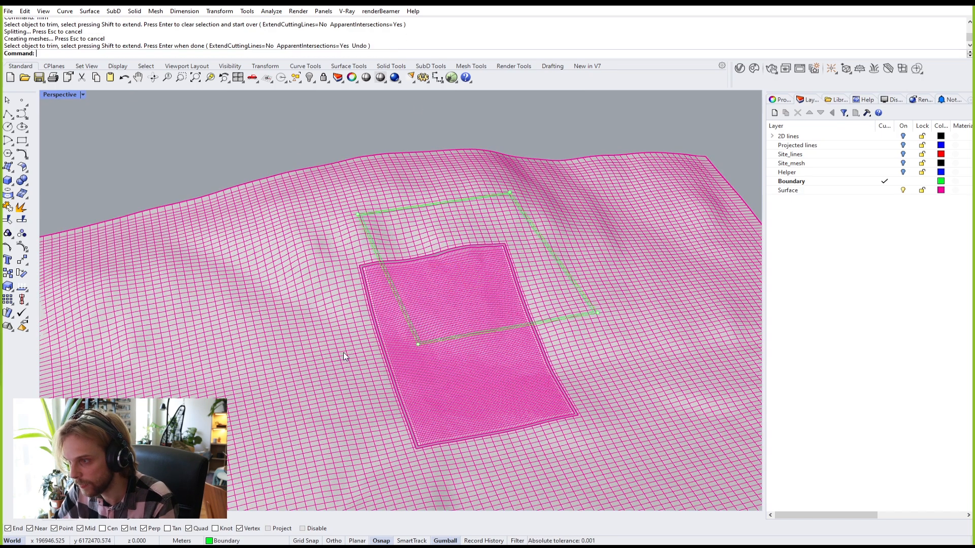
# Step: Check that the inner patch and trimmed outer terrain are now separate surfaces
pyautogui.scroll(5, 337, 364)
pyautogui.scroll(-6, 382, 395)
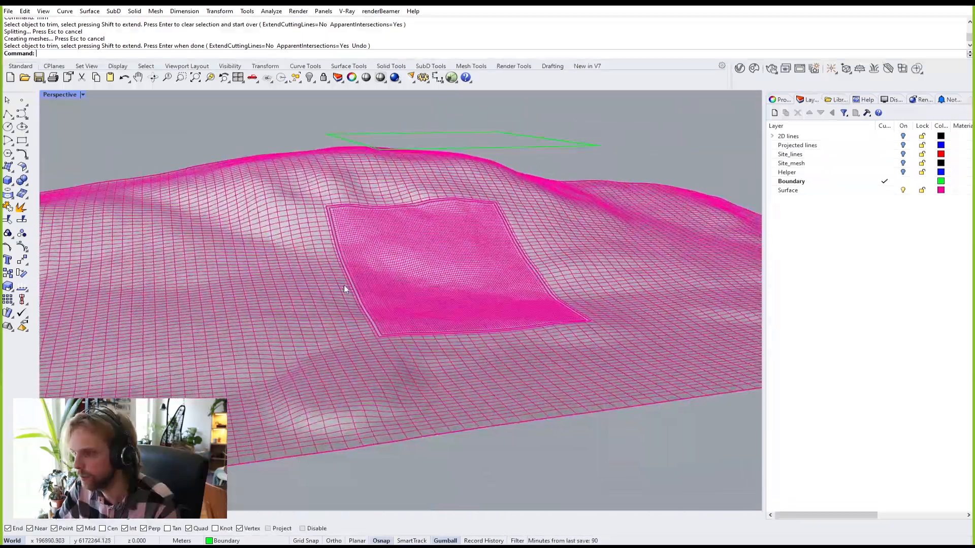
pyautogui.scroll(8, 343, 284)
pyautogui.scroll(4, 376, 360)
pyautogui.moveTo(377, 360); pyautogui.dragTo(509, 316, button='right')
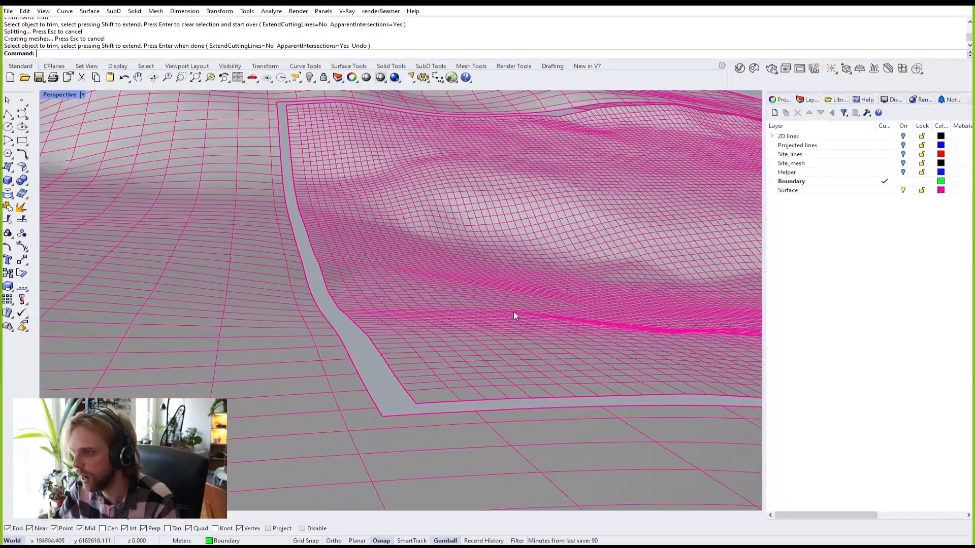
pyautogui.click(528, 261)
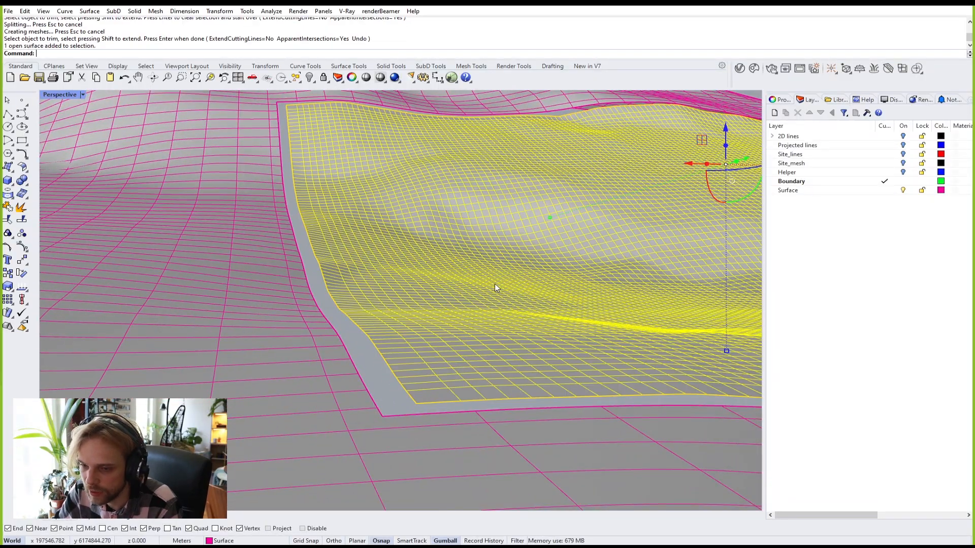
pyautogui.press('Escape')
pyautogui.click(229, 325)
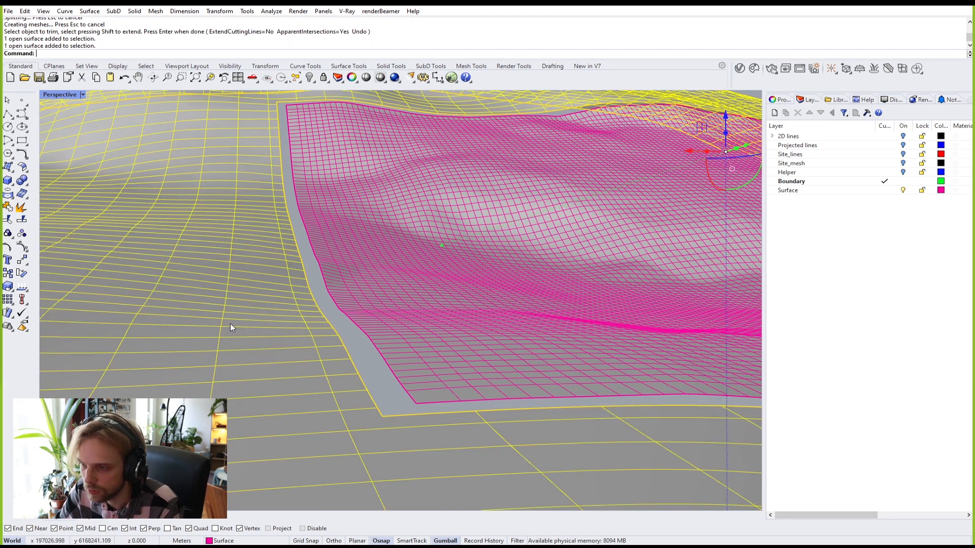
pyautogui.scroll(-2, 232, 318)
pyautogui.press('Escape')
pyautogui.moveTo(355, 350); pyautogui.dragTo(311, 333, button='right')
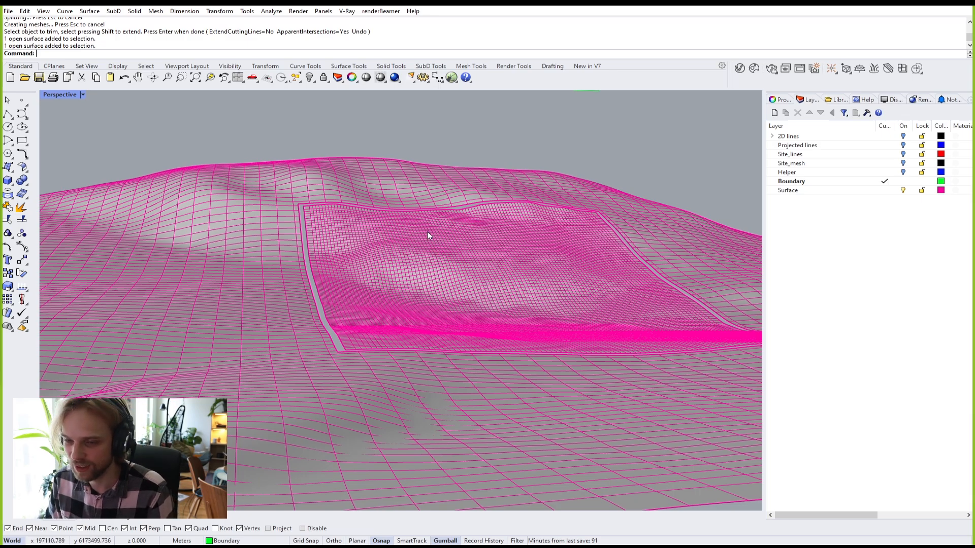
# Step: Recheck the inner patch and select both boundary curves
pyautogui.scroll(5, 431, 230)
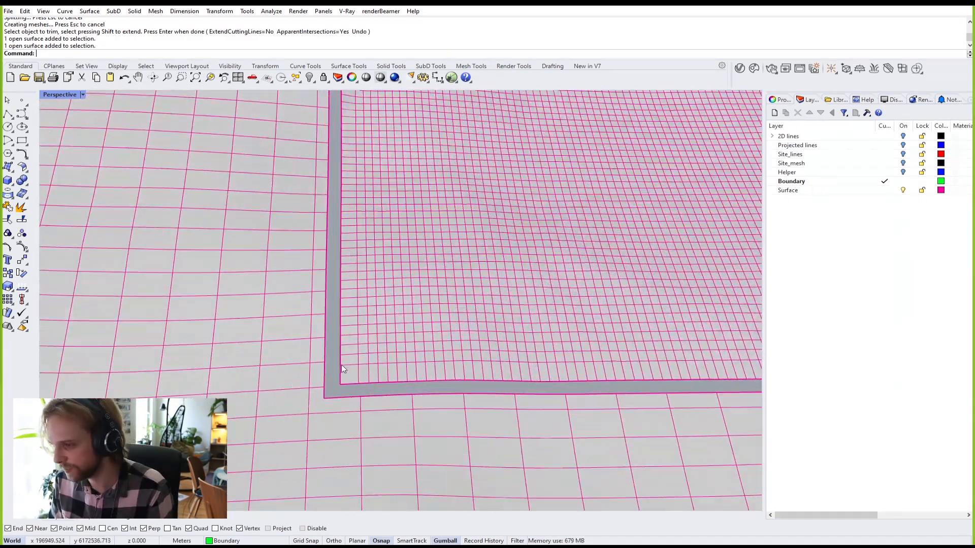
pyautogui.scroll(7, 341, 365)
pyautogui.click(338, 362)
pyautogui.click(321, 358)
pyautogui.scroll(-9, 321, 358)
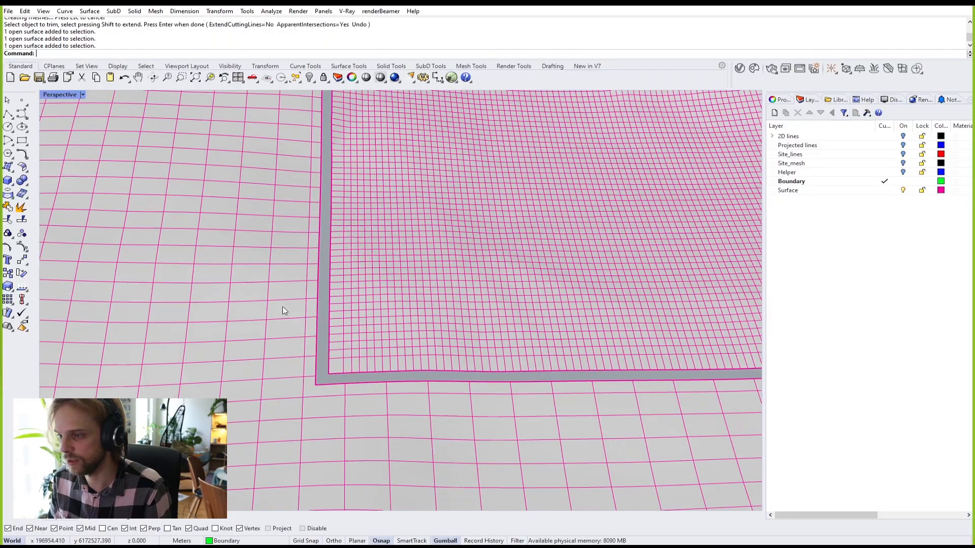
pyautogui.scroll(-10, 307, 330)
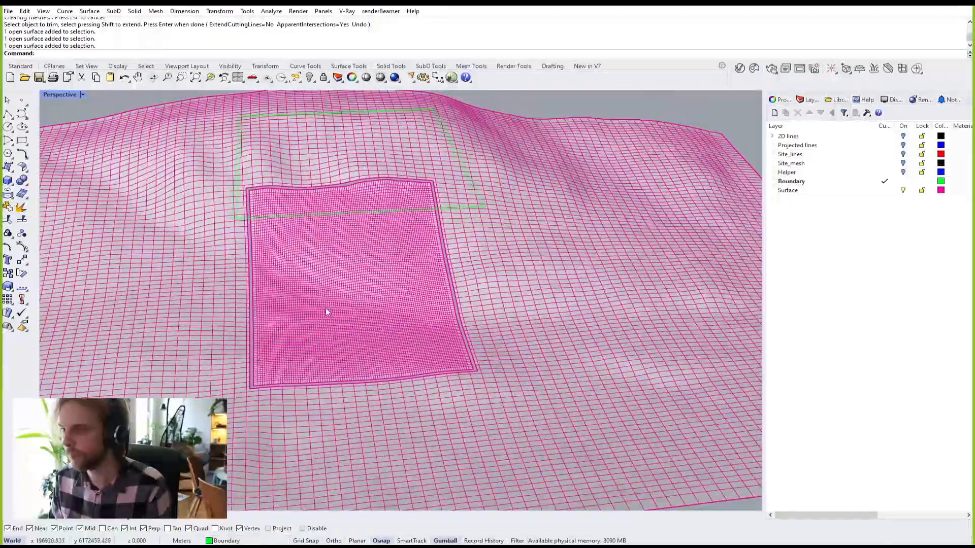
pyautogui.moveTo(325, 308); pyautogui.dragTo(270, 185, button='right')
pyautogui.moveTo(279, 185); pyautogui.dragTo(162, 131)
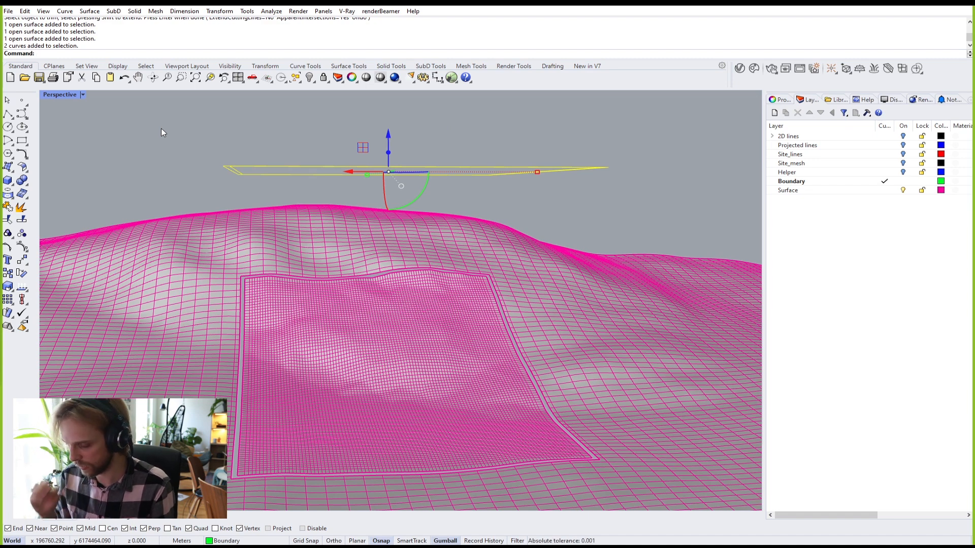
# Step: Make Surface the current layer, hide the Boundary layer, and select the site patch from above
pyautogui.press('Escape')
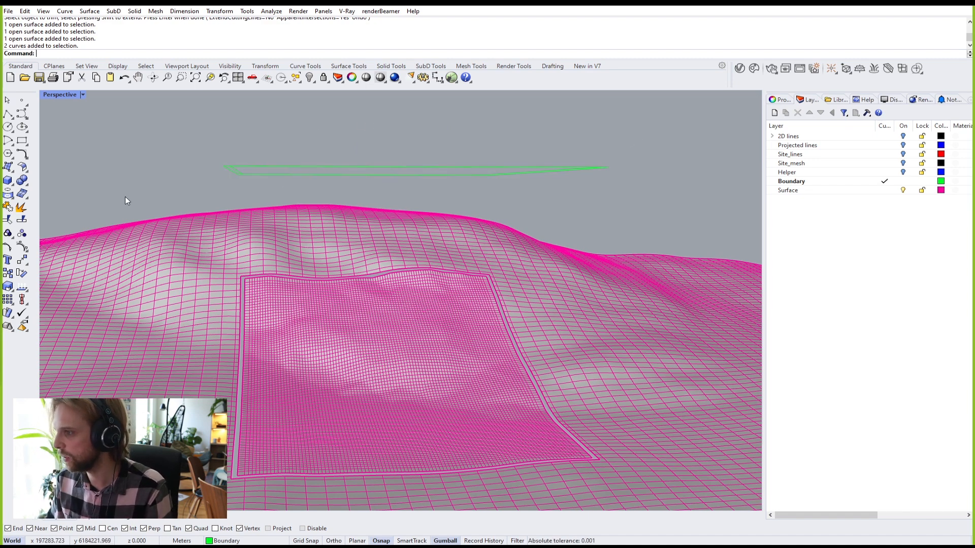
pyautogui.scroll(2, 219, 152)
pyautogui.click(883, 191)
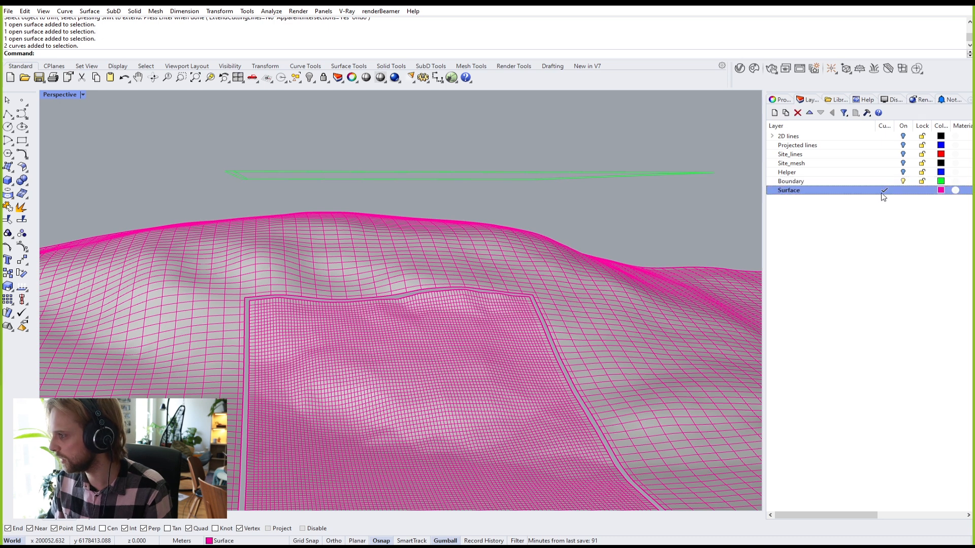
pyautogui.click(904, 181)
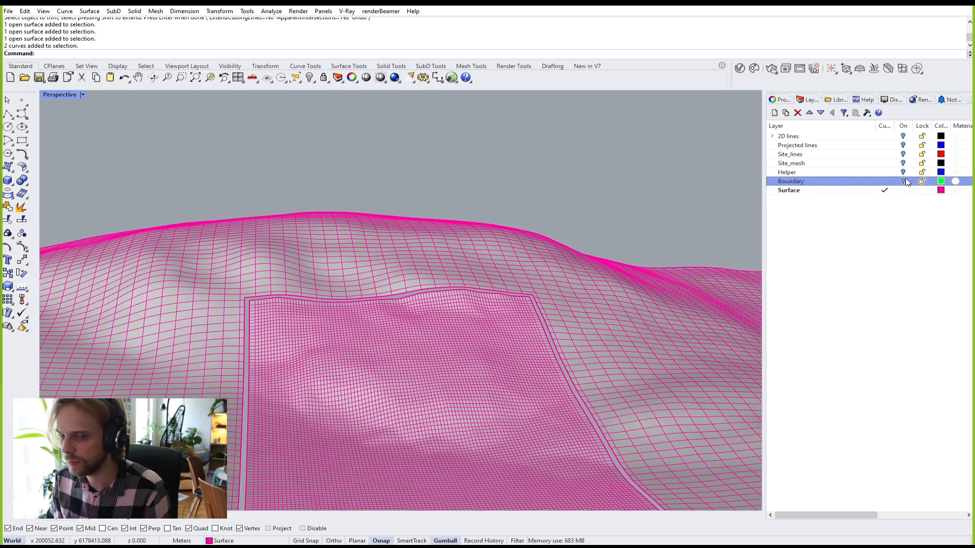
pyautogui.moveTo(660, 146); pyautogui.dragTo(337, 225, button='right')
pyautogui.scroll(4, 462, 244)
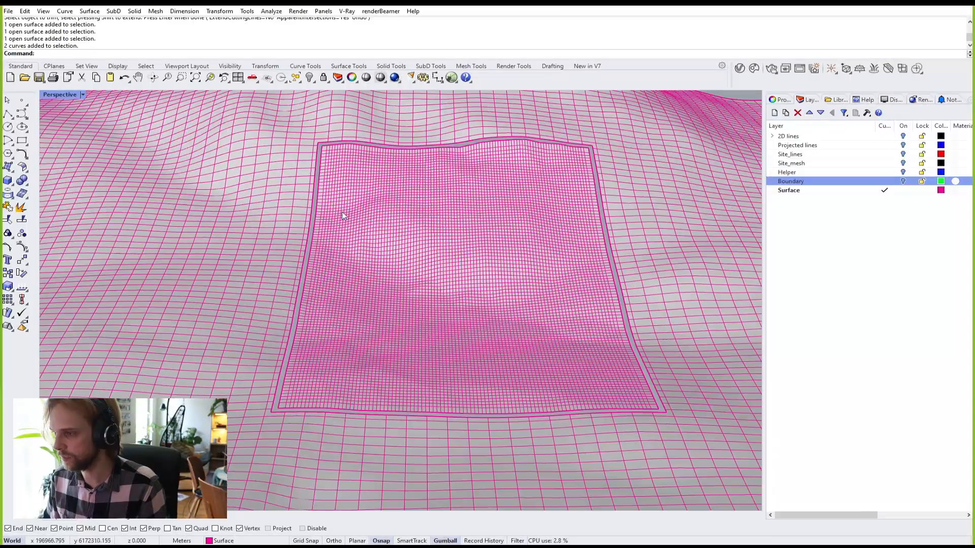
pyautogui.click(380, 190)
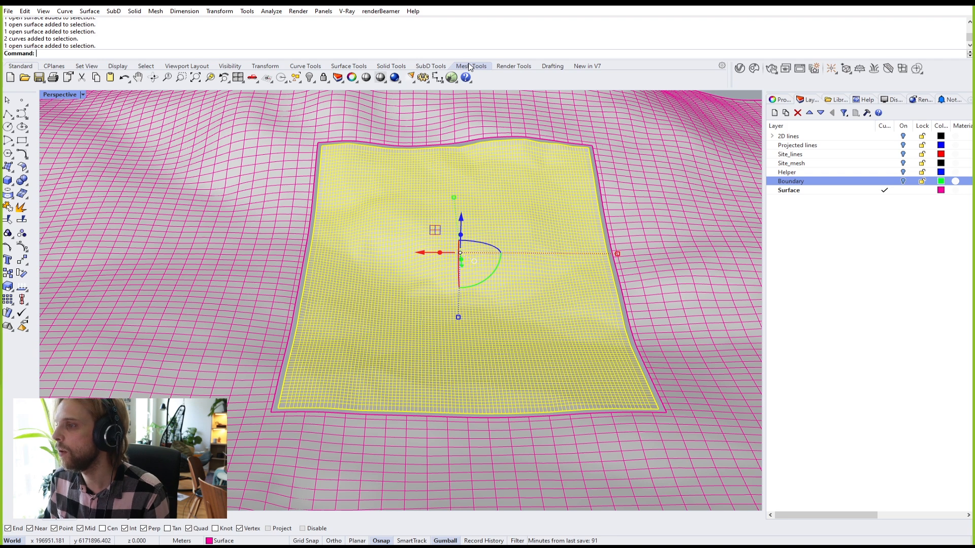
# Step: Convert the selected site patch to SubD from the SubD Tools tab as a trial
pyautogui.click(426, 67)
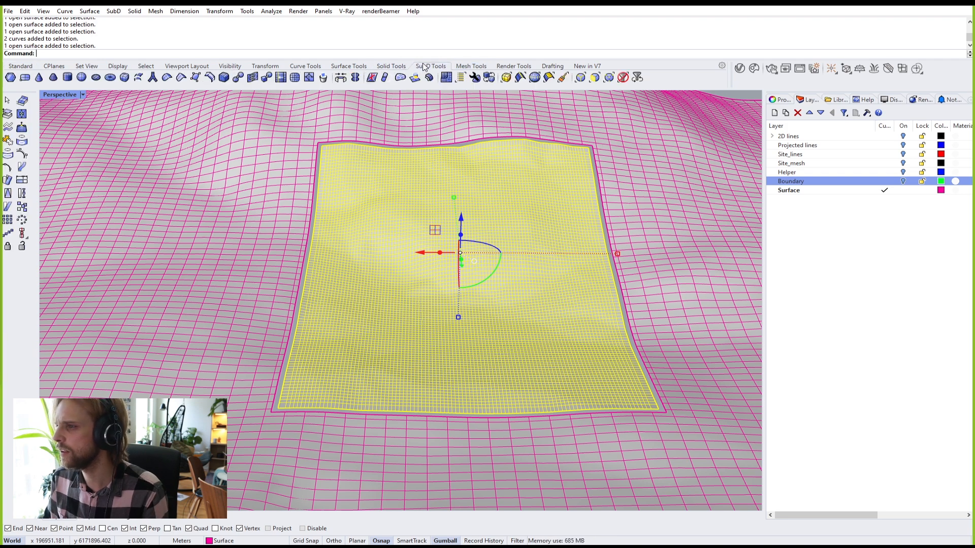
pyautogui.click(264, 78)
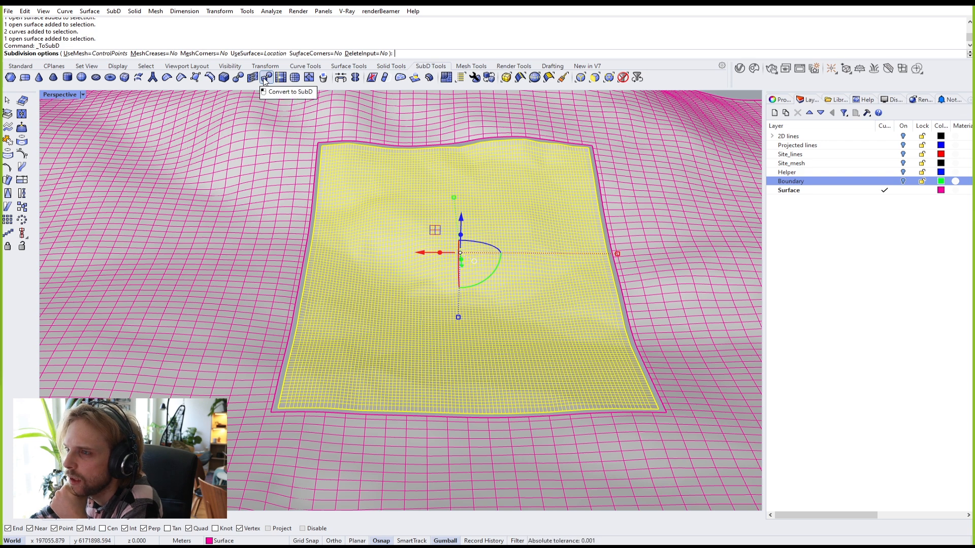
pyautogui.rightClick(338, 160)
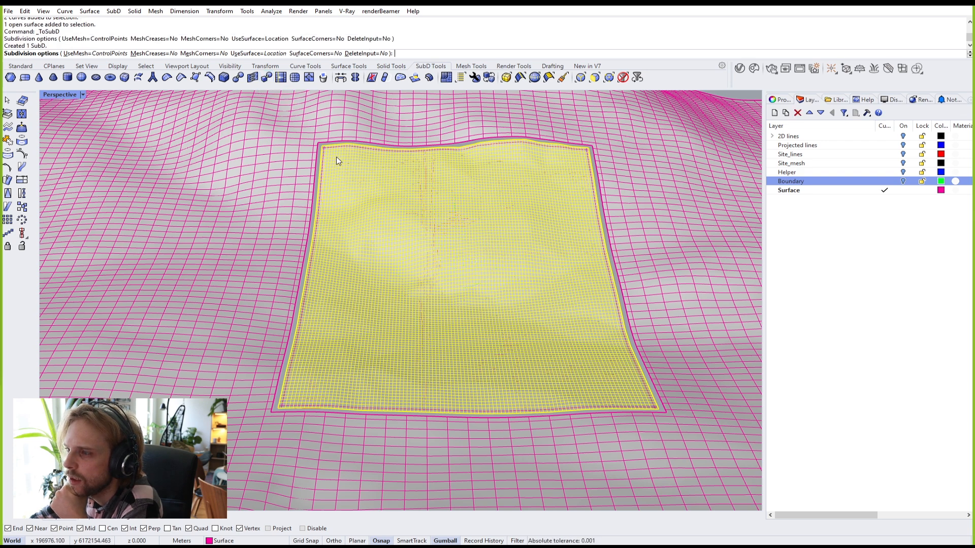
# Step: Delete and restore the trial SubD, then undo the conversion to recover the original surface
pyautogui.press('Delete')
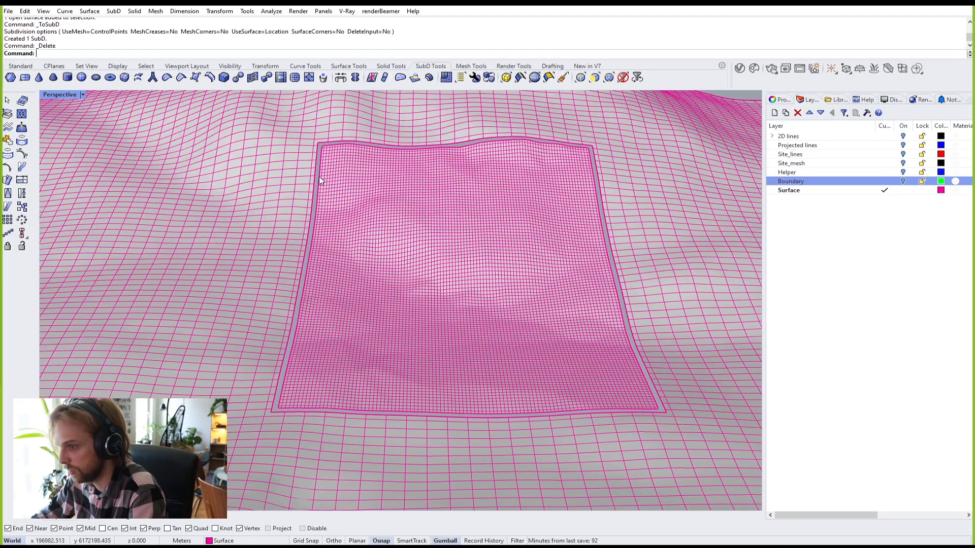
pyautogui.moveTo(319, 173); pyautogui.dragTo(371, 226, button='right')
pyautogui.scroll(5, 357, 256)
pyautogui.press('Tab')
pyautogui.press('Tab')
pyautogui.scroll(-5, 362, 257)
pyautogui.scroll(8, 395, 285)
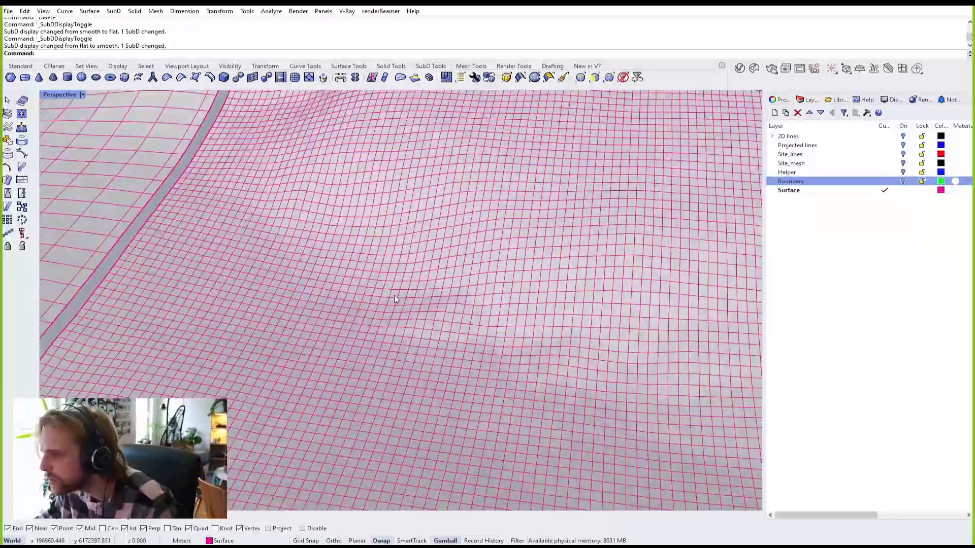
pyautogui.scroll(-5, 373, 293)
pyautogui.hotkey('ctrl', 'z')
pyautogui.scroll(-3, 371, 297)
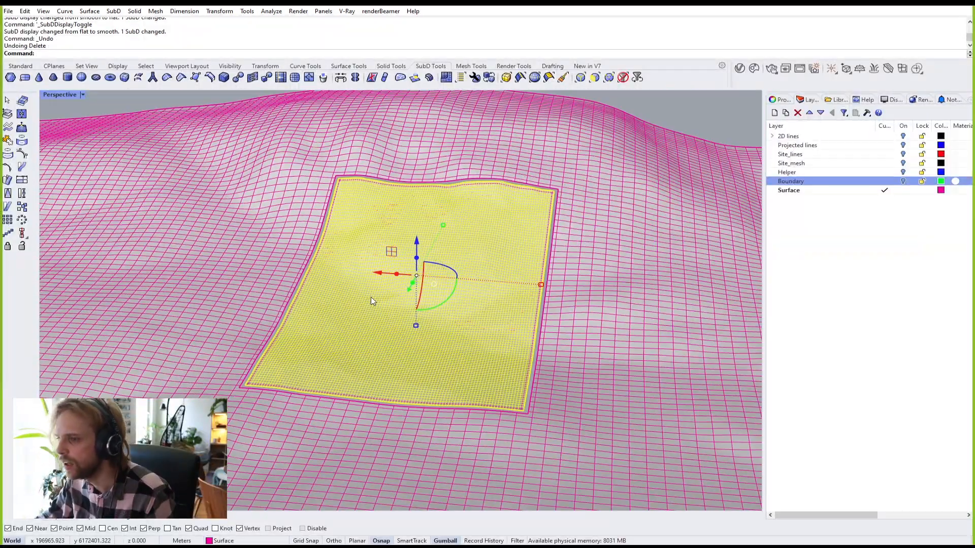
pyautogui.scroll(2, 358, 306)
pyautogui.press('Escape')
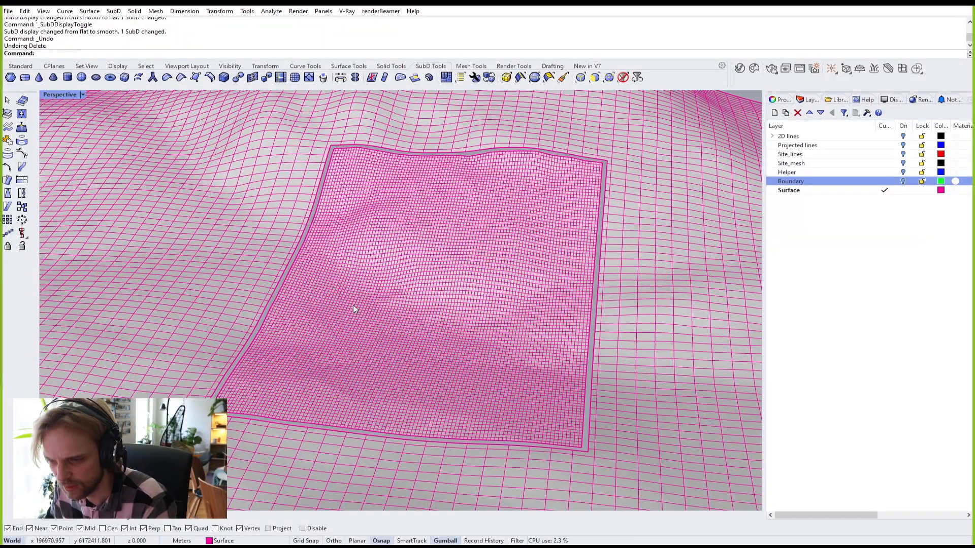
pyautogui.click(354, 309)
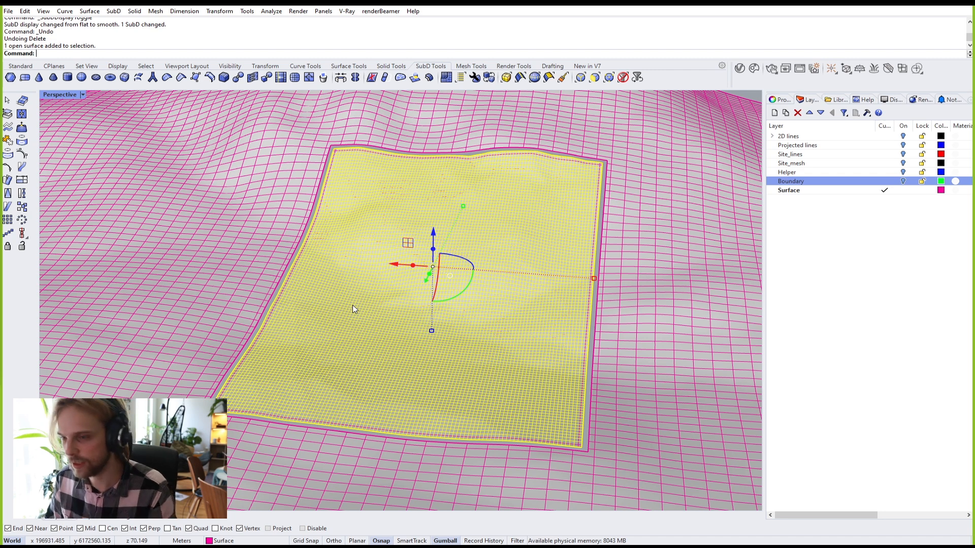
pyautogui.hotkey('ctrl', 'z')
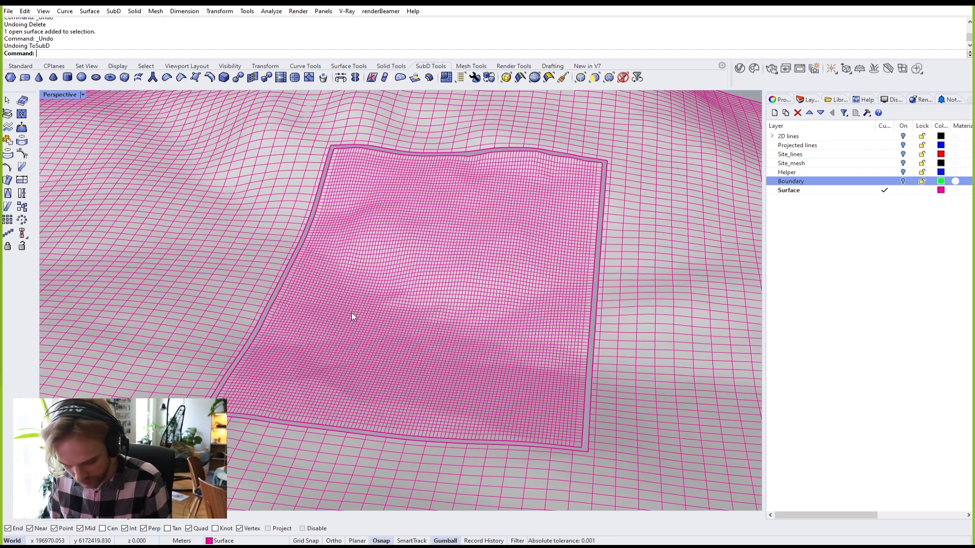
pyautogui.keyDown('shift'); pyautogui.moveTo(399, 302); pyautogui.dragTo(378, 345, button='right'); pyautogui.keyUp('shift')
pyautogui.scroll(2, 348, 279)
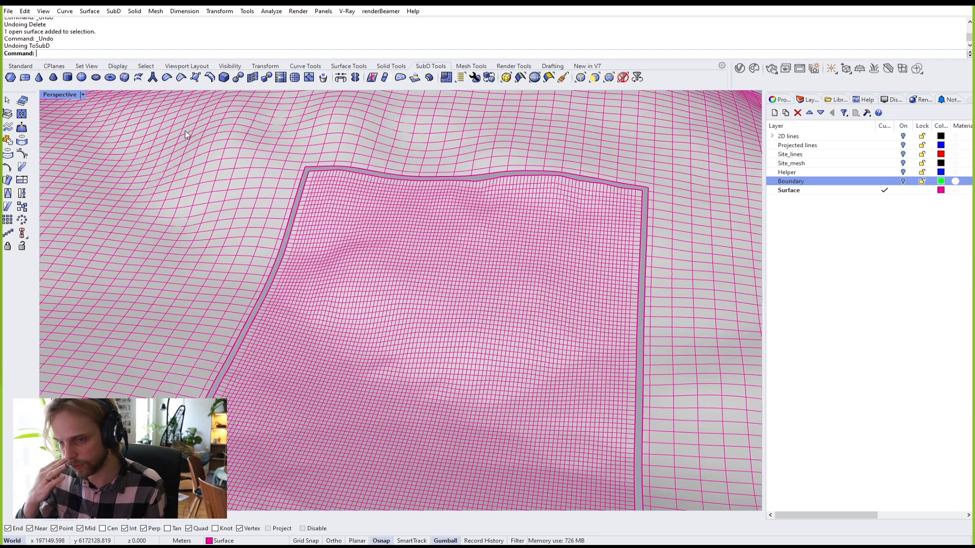
pyautogui.moveTo(230, 154); pyautogui.dragTo(341, 289, button='right')
pyautogui.scroll(5, 341, 289)
pyautogui.click(200, 297)
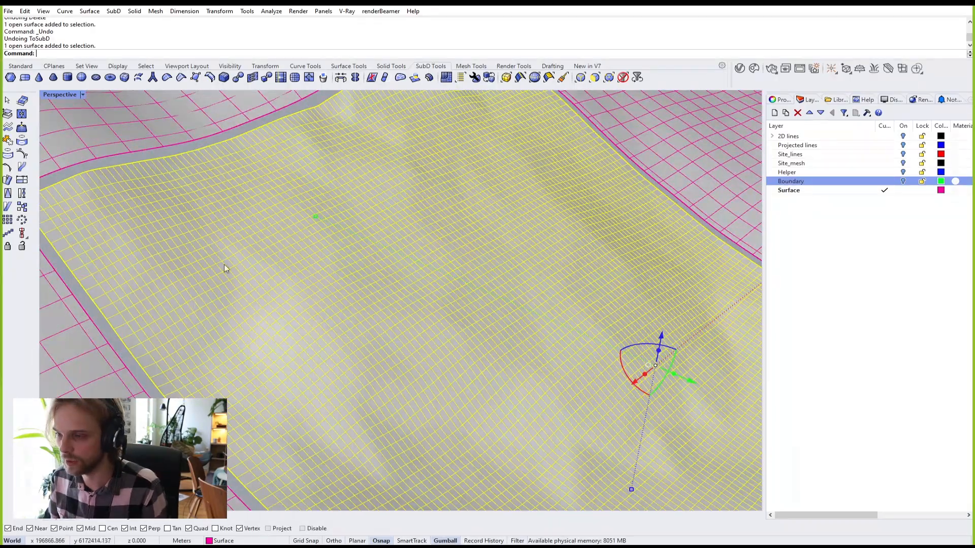
pyautogui.press('Escape')
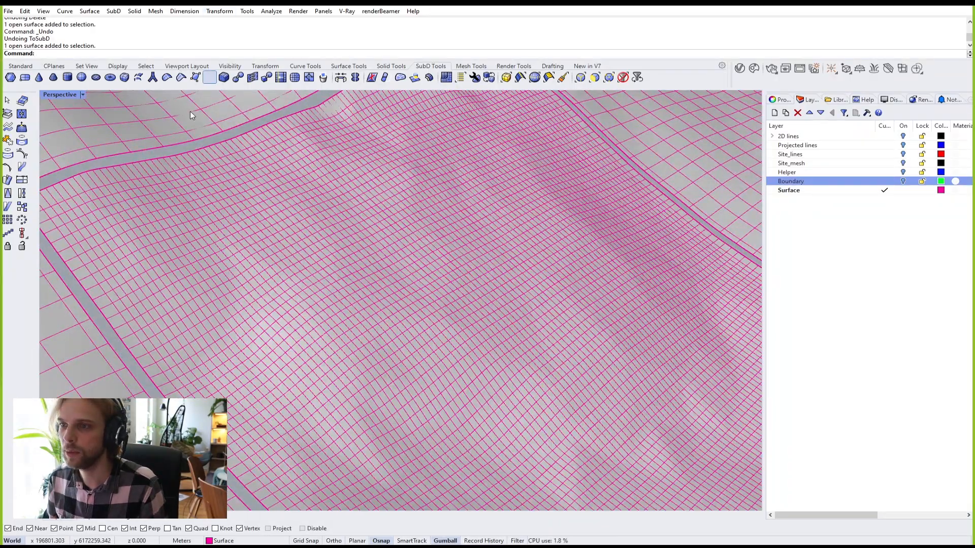
pyautogui.scroll(-3, 185, 216)
pyautogui.scroll(4, 145, 218)
pyautogui.scroll(-4, 146, 219)
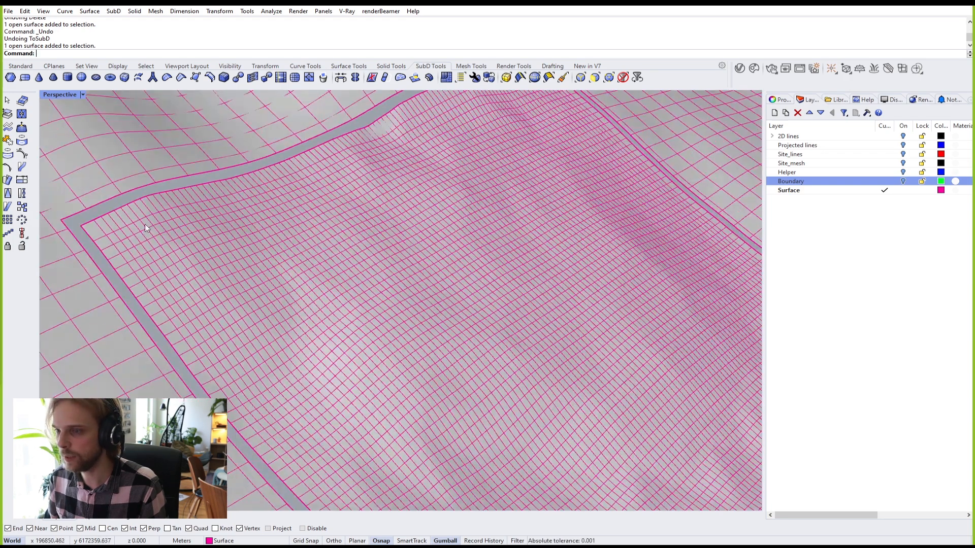
pyautogui.scroll(3, 167, 232)
pyautogui.scroll(2, 153, 238)
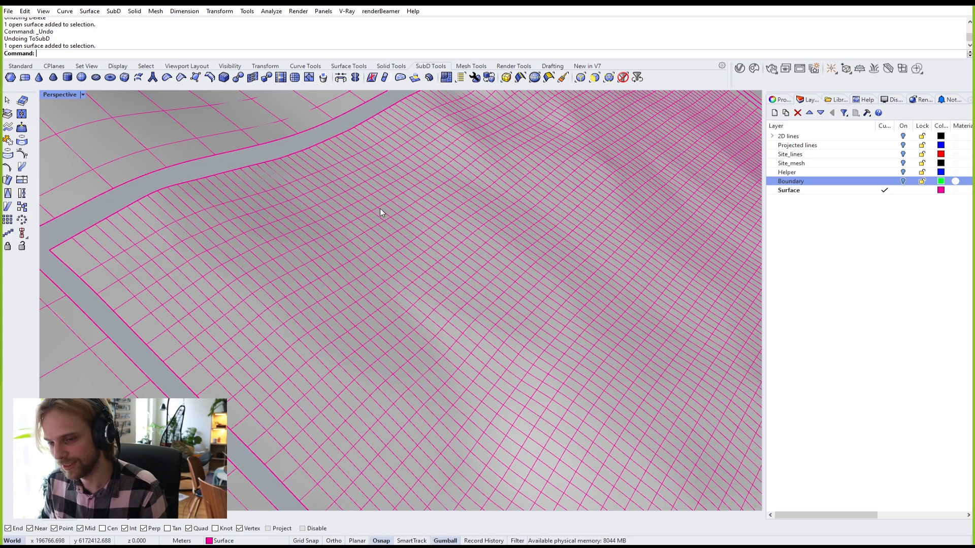
pyautogui.moveTo(380, 208); pyautogui.dragTo(380, 249, button='right')
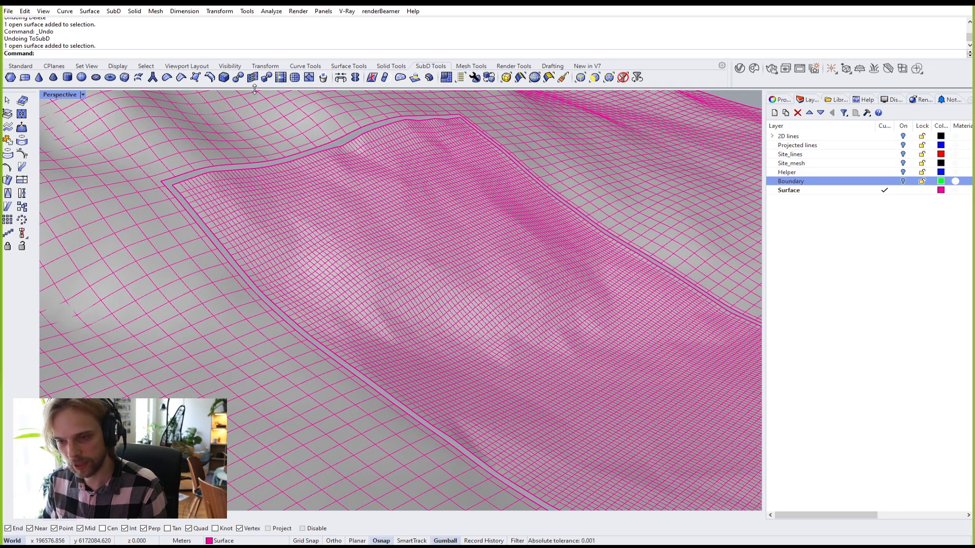
pyautogui.scroll(10, 295, 220)
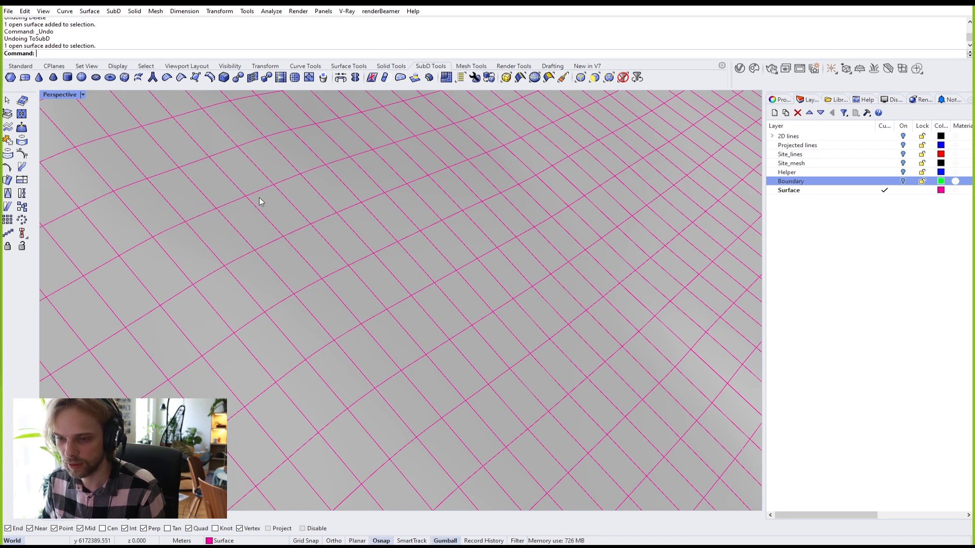
pyautogui.scroll(-4, 269, 227)
pyautogui.scroll(-5, 442, 314)
pyautogui.keyDown('shift'); pyautogui.moveTo(442, 315); pyautogui.dragTo(352, 302, button='right'); pyautogui.keyUp('shift')
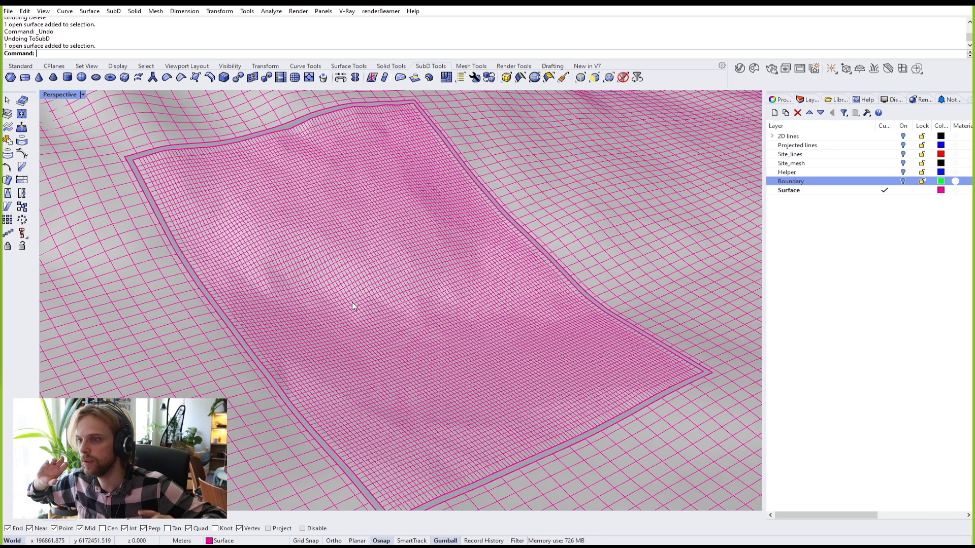
pyautogui.moveTo(354, 319); pyautogui.dragTo(333, 301, button='right')
# Step: Rebuild the site patch to 50 × 50 U/V points at degree 3
pyautogui.click(334, 302)
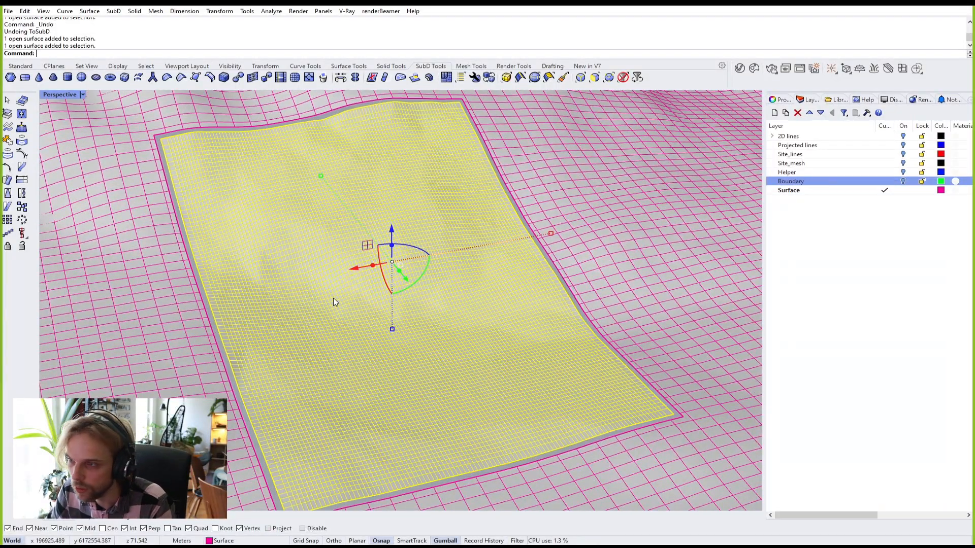
pyautogui.write('Rebuild')
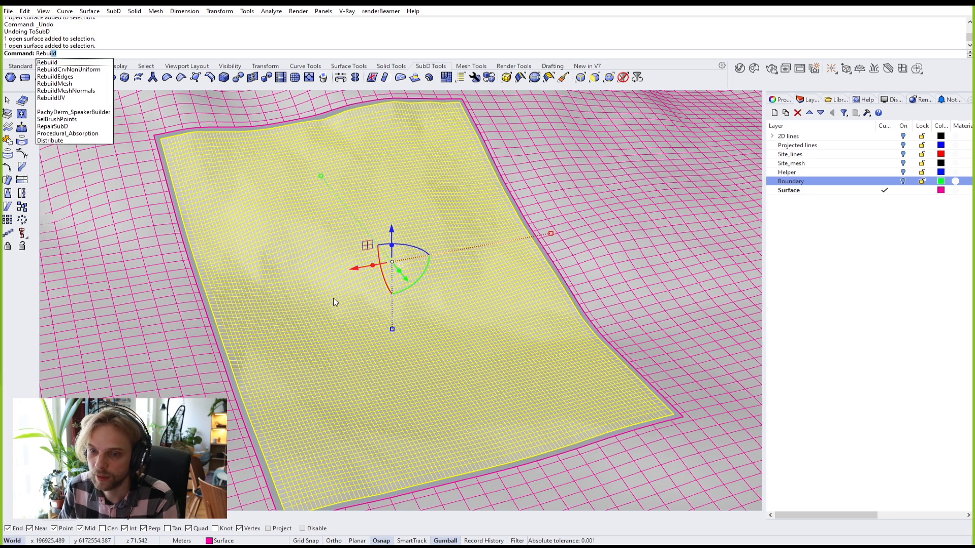
pyautogui.press('Return')
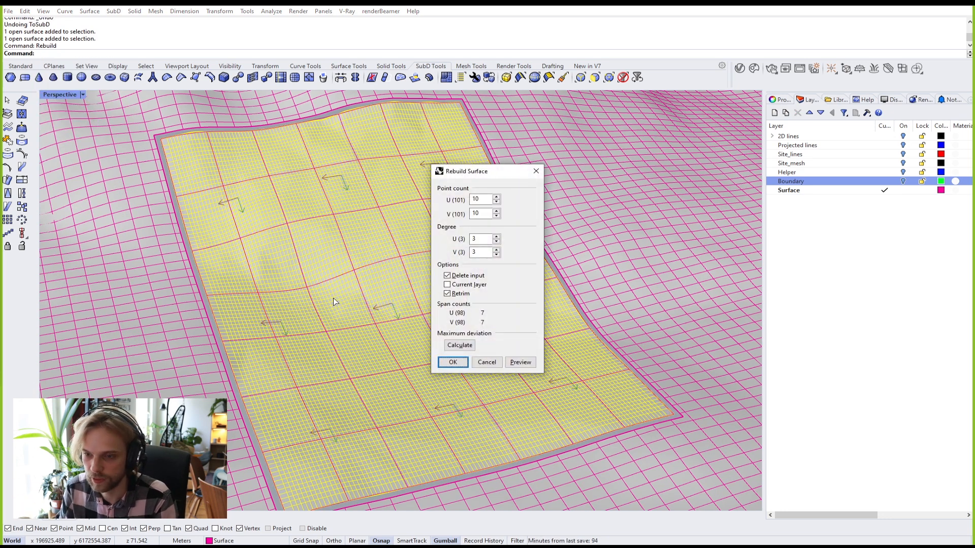
pyautogui.doubleClick(470, 201)
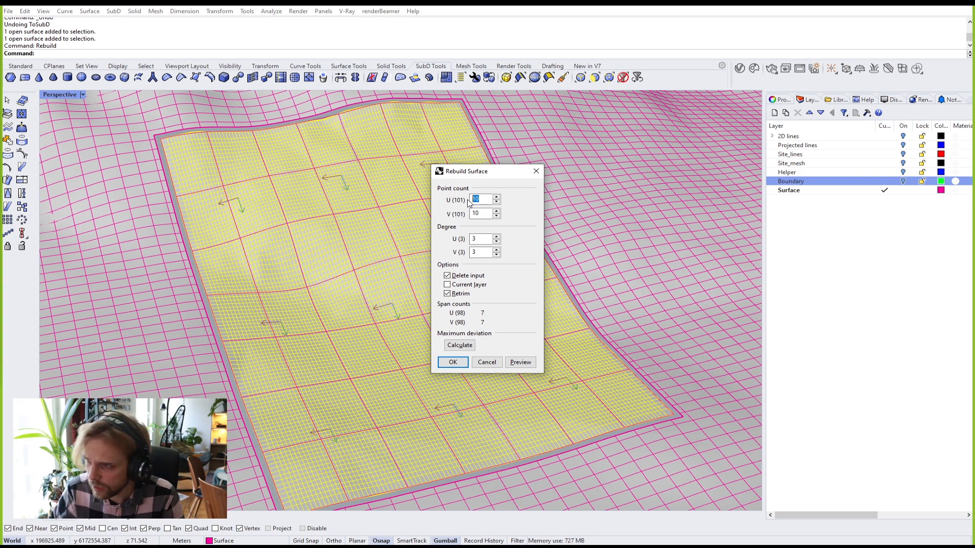
pyautogui.write('50')
pyautogui.press('Tab')
pyautogui.write('50')
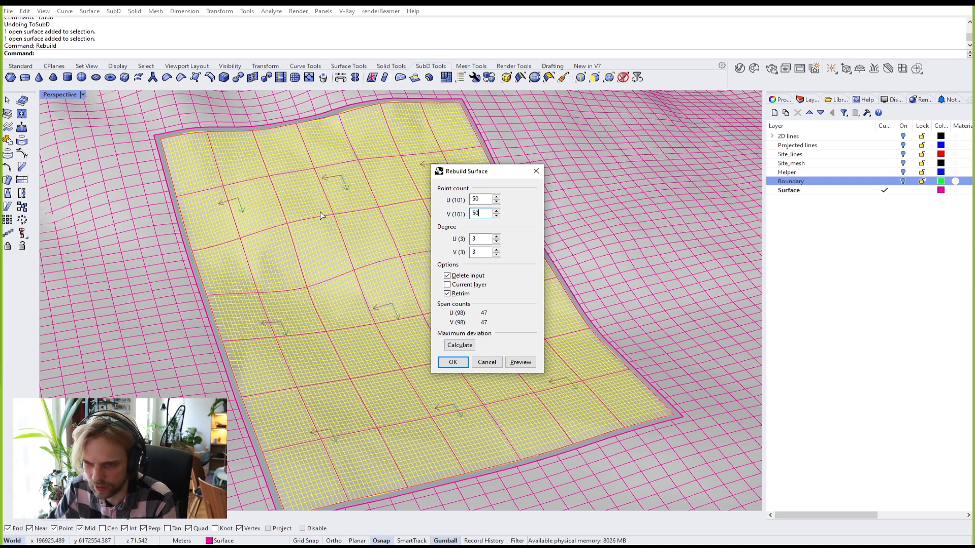
pyautogui.click(453, 362)
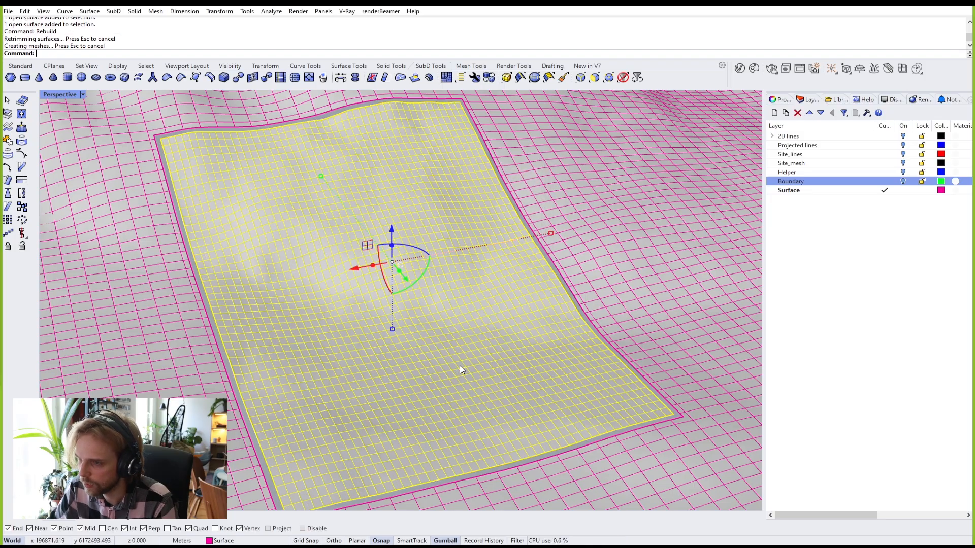
# Step: Convert the rebuilt patch with ToSubD, setting DeleteInput to Yes
pyautogui.moveTo(406, 286); pyautogui.dragTo(439, 284, button='right')
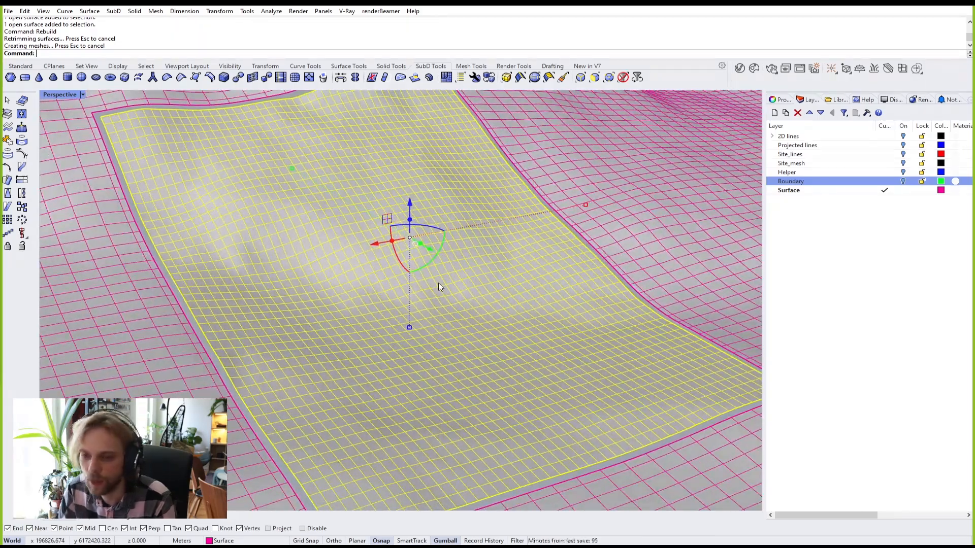
pyautogui.write('ToSubD')
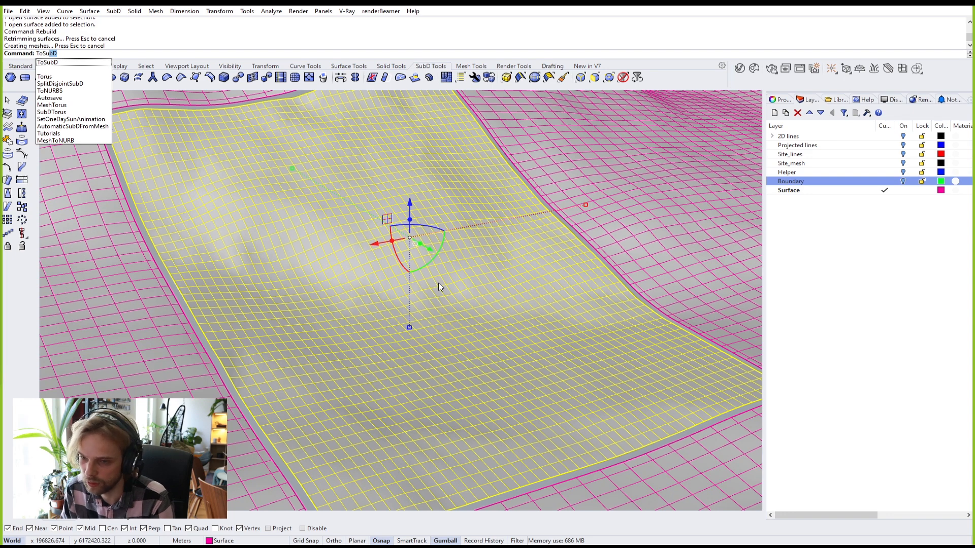
pyautogui.press('Return')
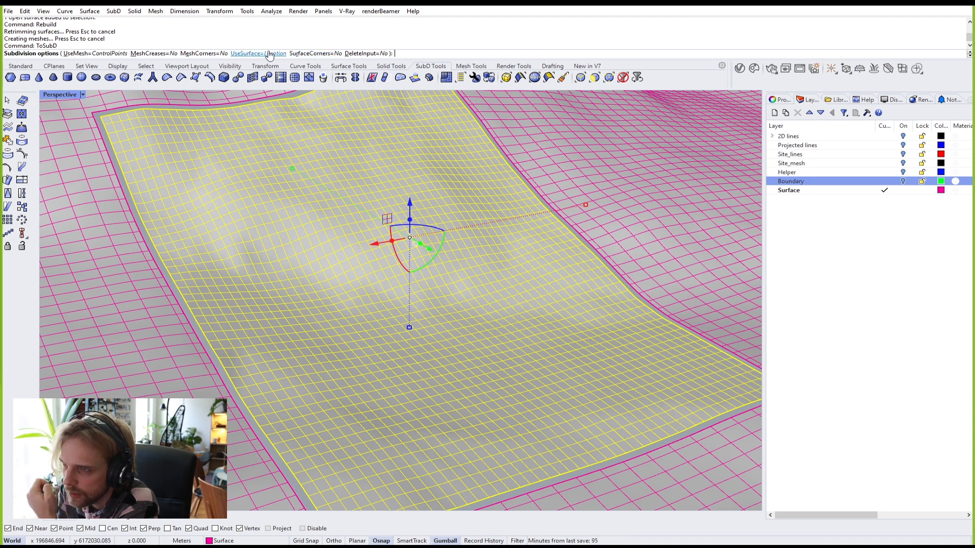
pyautogui.click(375, 54)
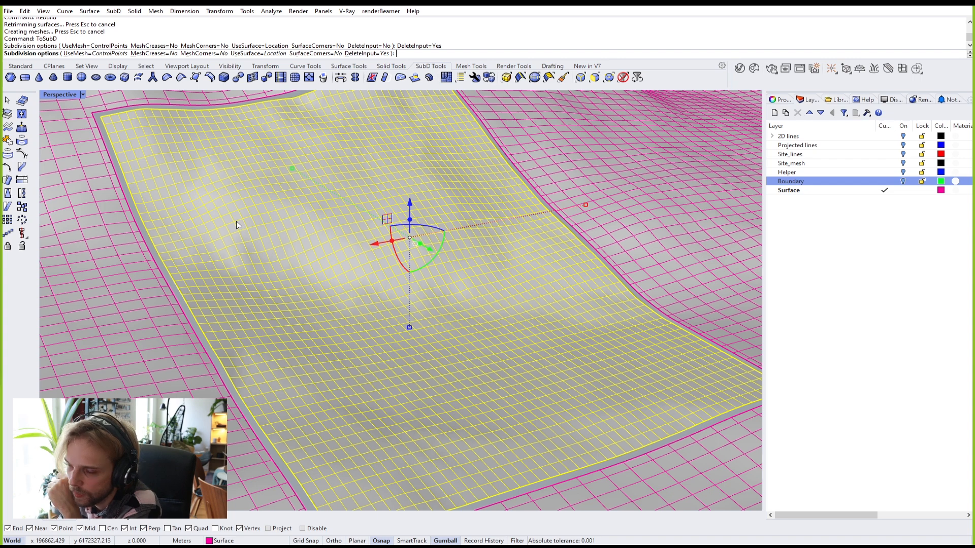
pyautogui.press('Return')
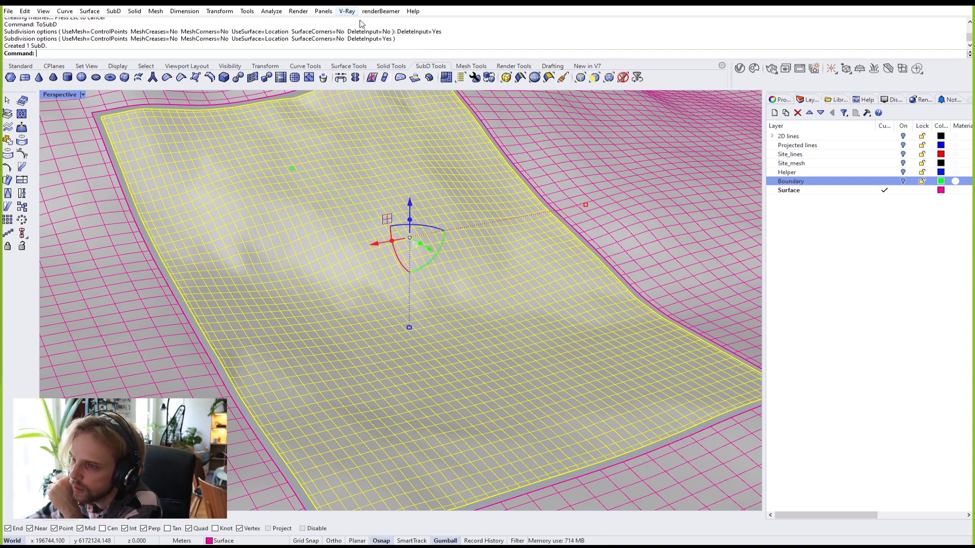
# Step: Toggle the SubD terrain between flat and smooth display to compare them
pyautogui.moveTo(183, 193); pyautogui.dragTo(270, 157, button='right')
pyautogui.press('Escape')
pyautogui.scroll(-4, 155, 202)
pyautogui.scroll(3, 276, 170)
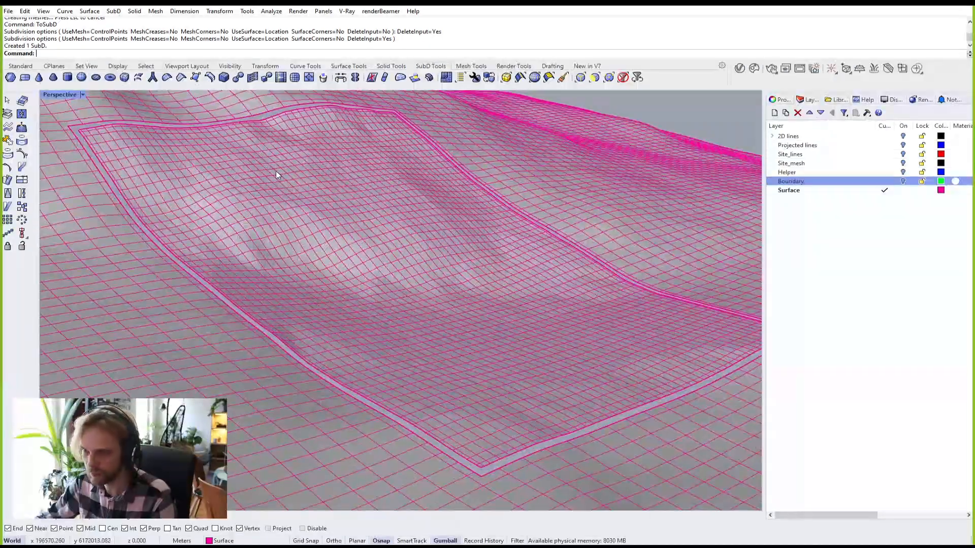
pyautogui.press('Tab')
pyautogui.press('Tab')
pyautogui.press('Tab')
pyautogui.scroll(5, 236, 217)
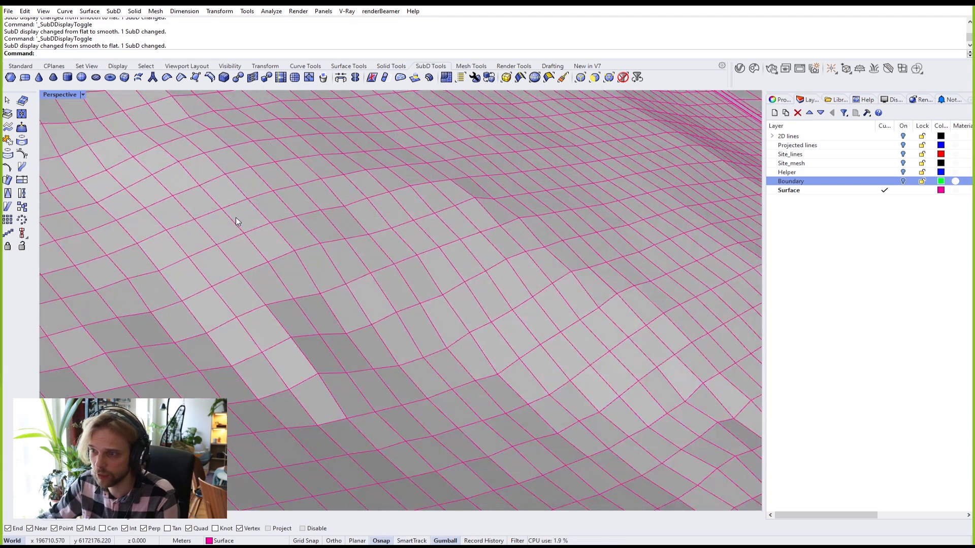
pyautogui.press('Tab')
pyautogui.scroll(-5, 237, 217)
pyautogui.moveTo(239, 214); pyautogui.dragTo(318, 205, button='right')
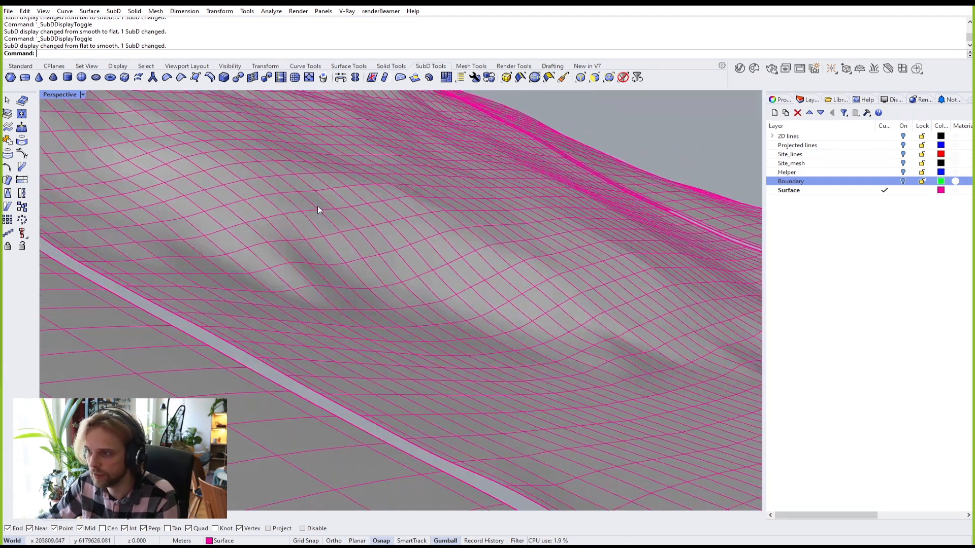
pyautogui.scroll(3, 318, 206)
pyautogui.press('Tab')
pyautogui.press('Tab')
pyautogui.press('Tab')
pyautogui.press('Tab')
pyautogui.press('Tab')
pyautogui.press('Tab')
pyautogui.press('Tab')
pyautogui.press('Tab')
# Step: Orbit to an oblique view of the terrain's right corner and start the SubD Box tool
pyautogui.scroll(-5, 318, 206)
pyautogui.moveTo(318, 205); pyautogui.dragTo(323, 235, button='right')
pyautogui.scroll(-3, 339, 254)
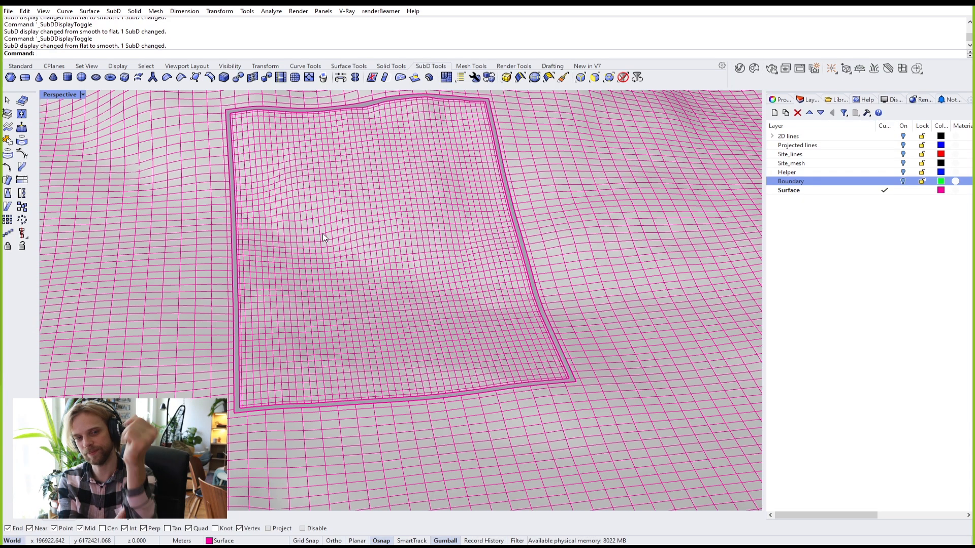
pyautogui.scroll(4, 339, 221)
pyautogui.moveTo(358, 292); pyautogui.dragTo(411, 285, button='right')
pyautogui.scroll(5, 473, 286)
pyautogui.moveTo(411, 285); pyautogui.dragTo(435, 305, button='right')
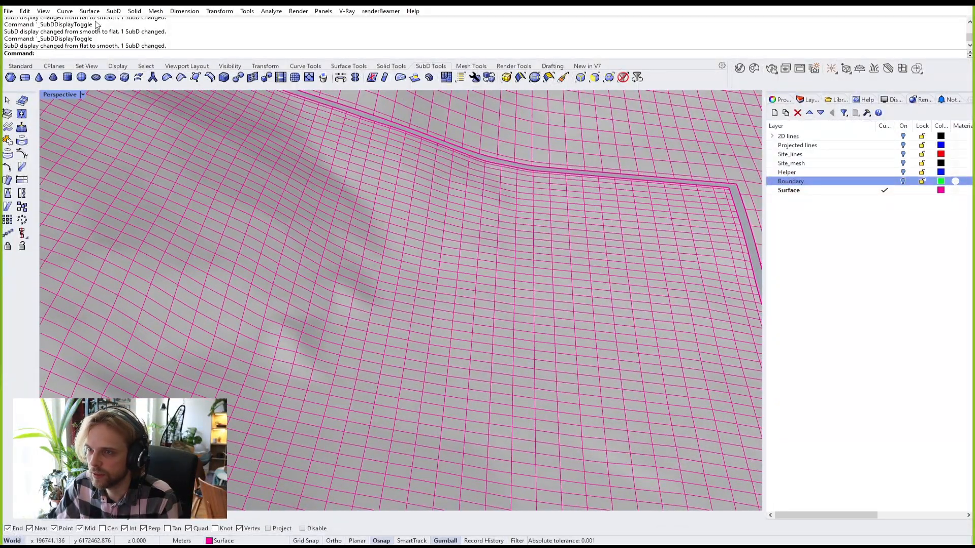
pyautogui.click(124, 77)
pyautogui.scroll(3, 467, 361)
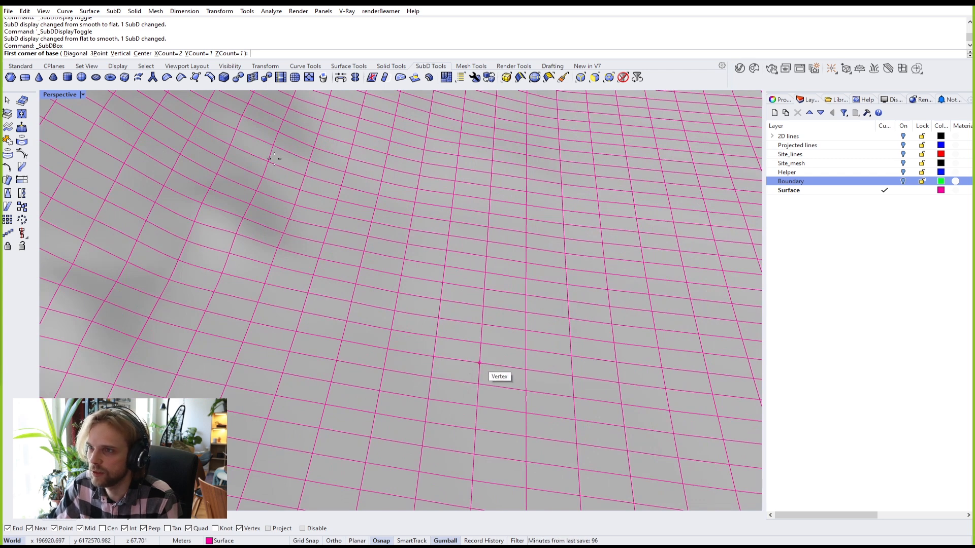
# Step: Set the SubD box to 2 faces along Y and 2 along Z
pyautogui.click(201, 53)
pyautogui.write('2')
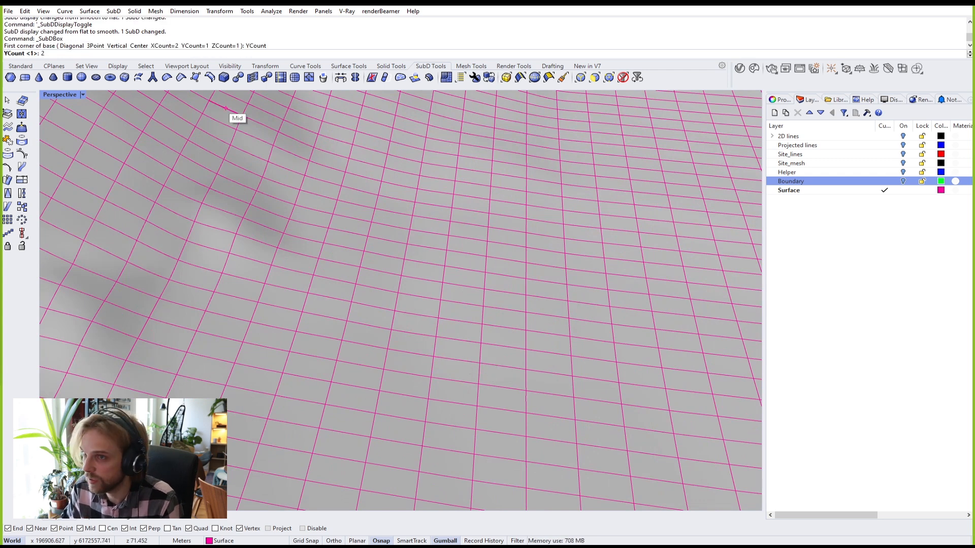
pyautogui.press('Return')
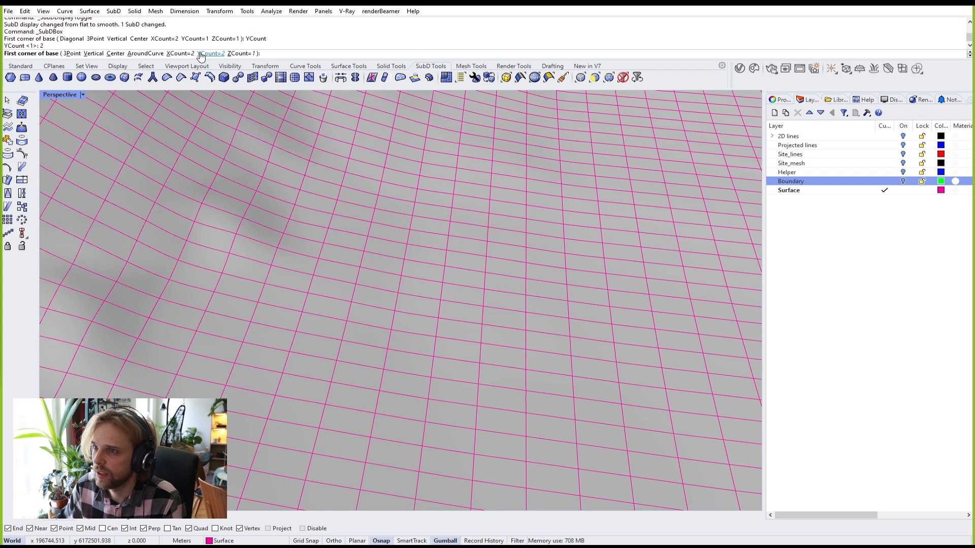
pyautogui.click(233, 54)
pyautogui.write('2')
pyautogui.press('Return')
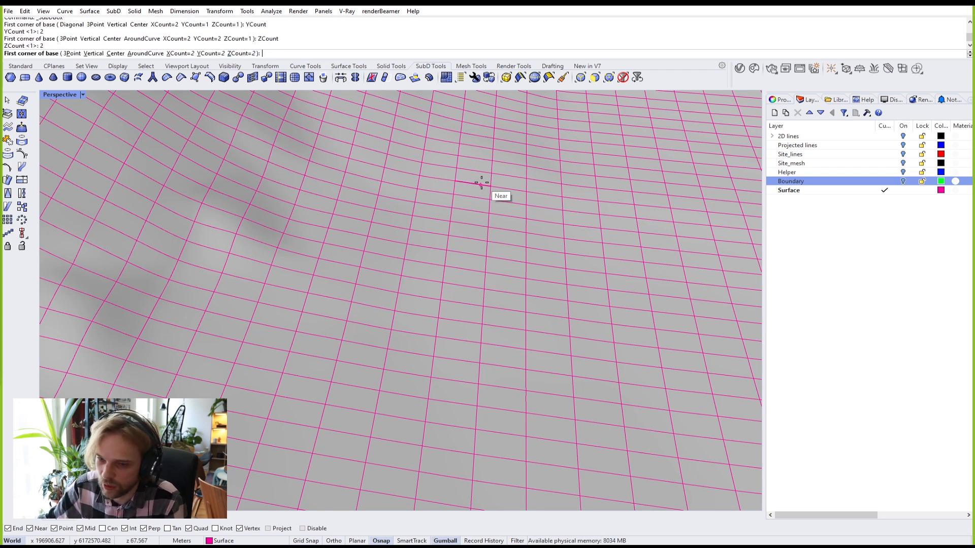
# Step: Place the box base between two terrain vertices and give it a height of 3
pyautogui.scroll(-4, 461, 217)
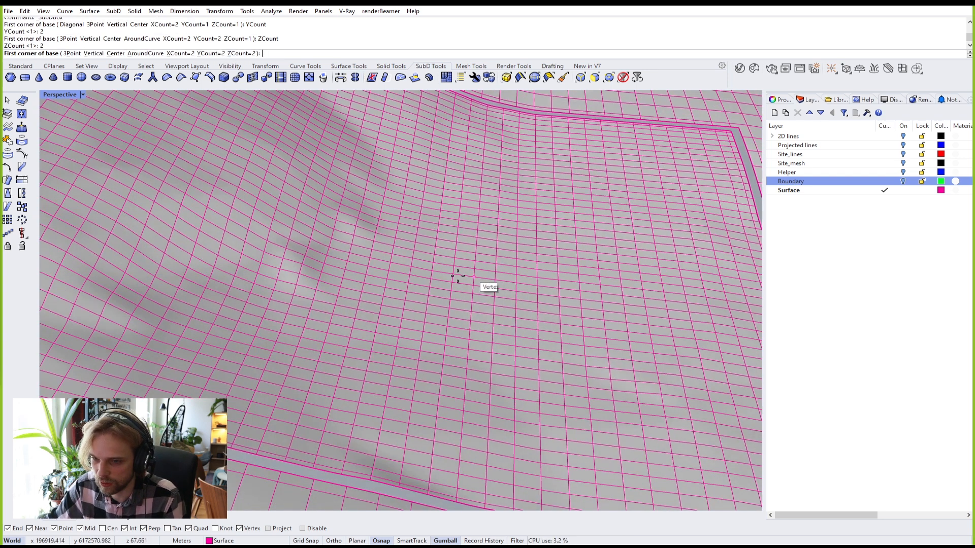
pyautogui.scroll(2, 441, 304)
pyautogui.scroll(2, 447, 317)
pyautogui.scroll(-3, 447, 318)
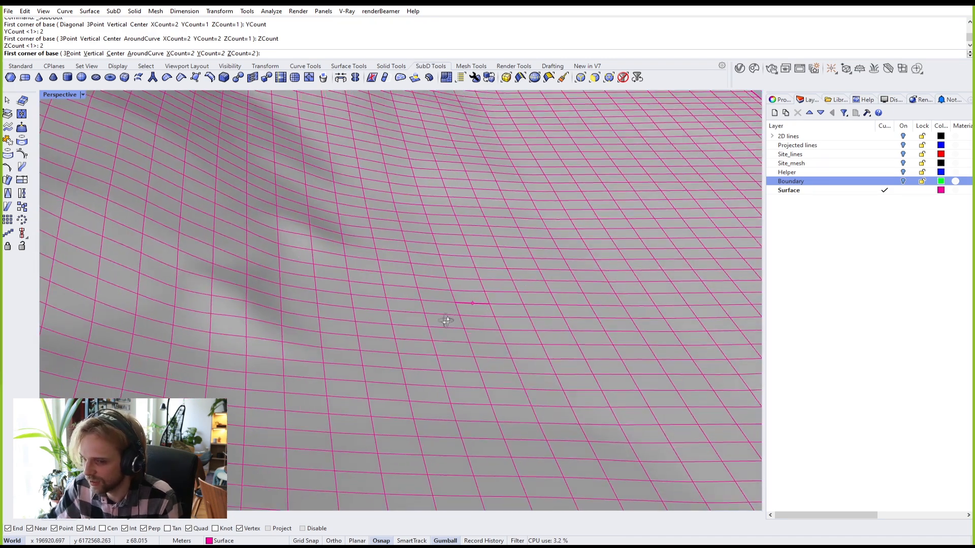
pyautogui.click(435, 341)
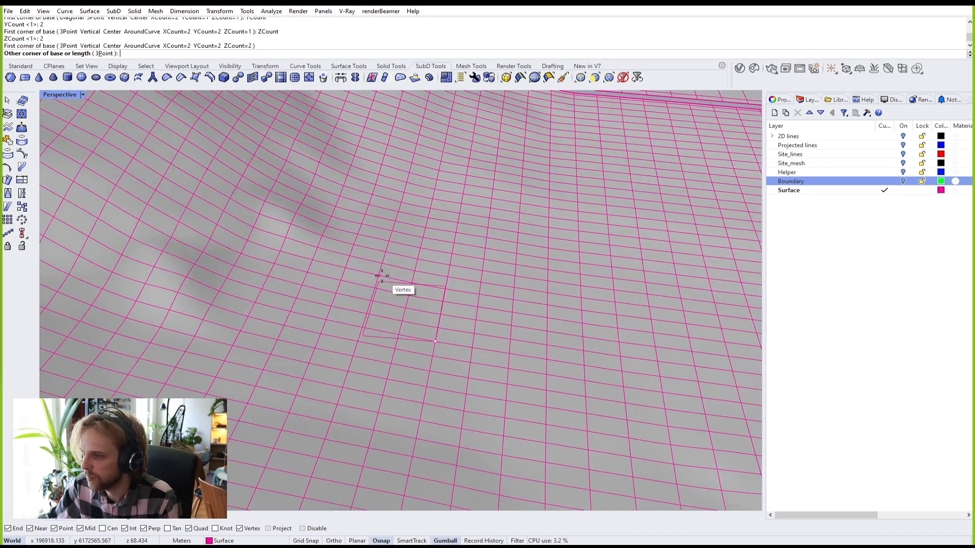
pyautogui.click(379, 279)
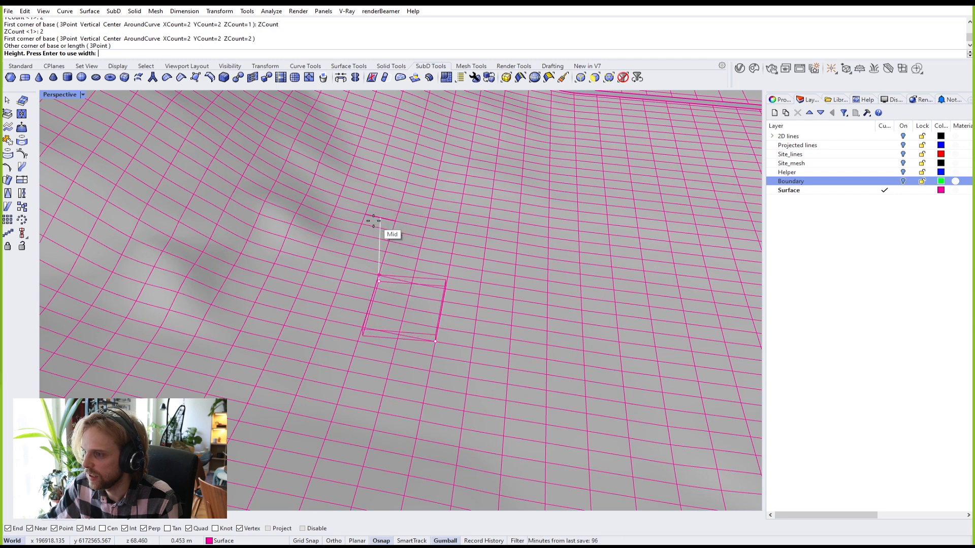
pyautogui.scroll(-3, 375, 229)
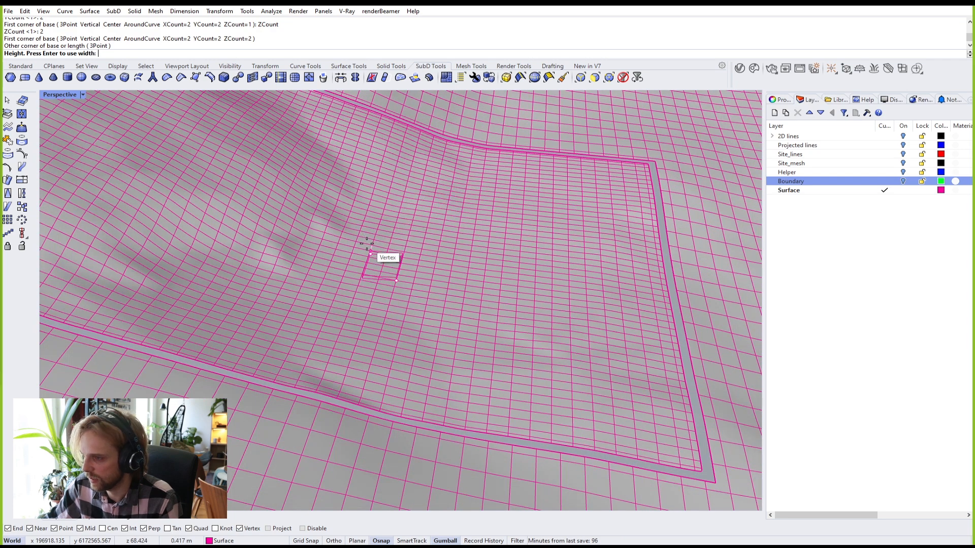
pyautogui.write('3')
pyautogui.press('Return')
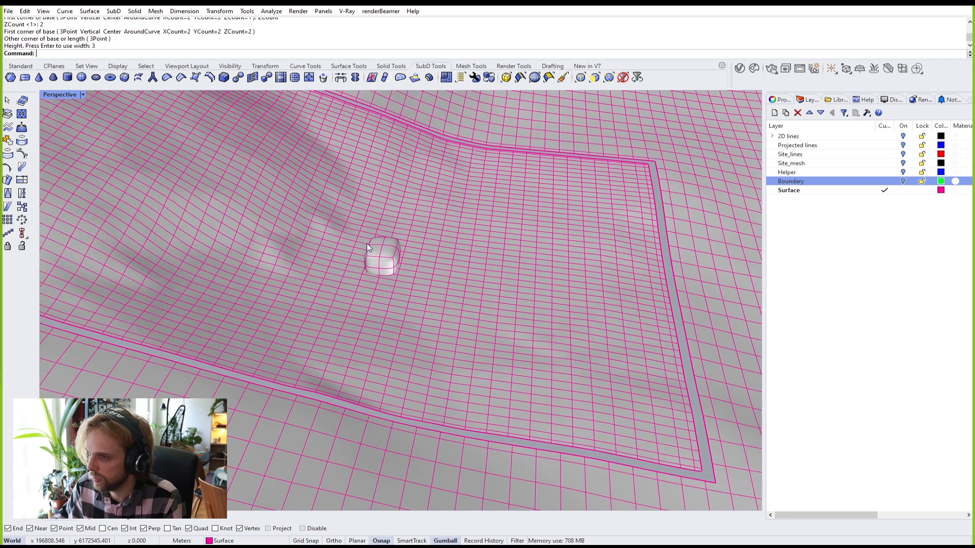
# Step: Raise the SubD box with the gumball's Z arrow, then lower it back toward the terrain
pyautogui.scroll(5, 391, 246)
pyautogui.moveTo(363, 264); pyautogui.dragTo(378, 250, button='right')
pyautogui.click(379, 226)
pyautogui.moveTo(381, 219); pyautogui.dragTo(382, 170)
pyautogui.moveTo(401, 198); pyautogui.dragTo(328, 131, button='right')
pyautogui.scroll(6, 284, 218)
pyautogui.moveTo(339, 124); pyautogui.dragTo(326, 173)
pyautogui.moveTo(320, 206); pyautogui.dragTo(330, 258, button='right')
pyautogui.press('Escape')
# Step: Switch both SubDs to flat display and inspect the box's sides and top
pyautogui.scroll(5, 331, 185)
pyautogui.keyDown('shift'); pyautogui.moveTo(317, 387); pyautogui.dragTo(337, 299, button='right'); pyautogui.keyUp('shift')
pyautogui.moveTo(343, 339); pyautogui.dragTo(375, 303, button='right')
pyautogui.press('Tab')
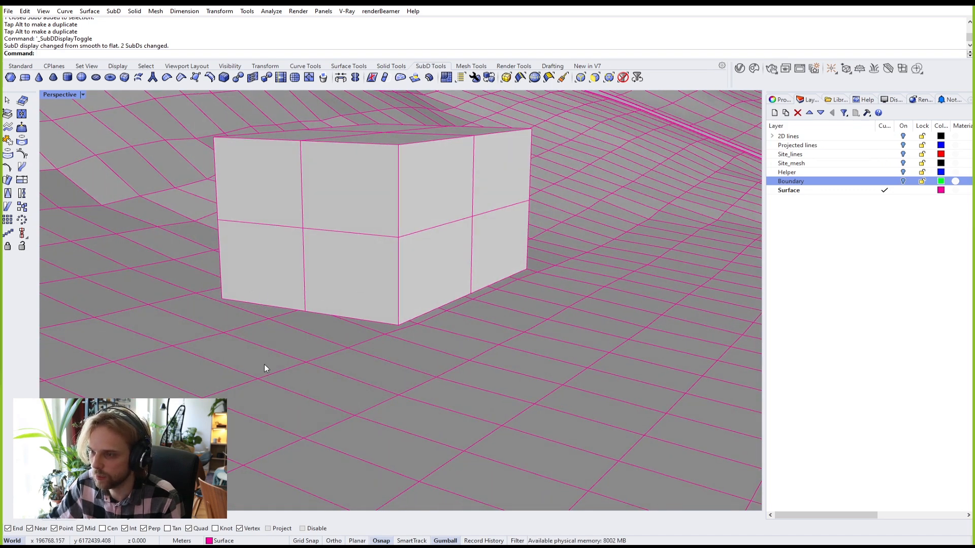
pyautogui.moveTo(348, 360); pyautogui.dragTo(321, 309, button='right')
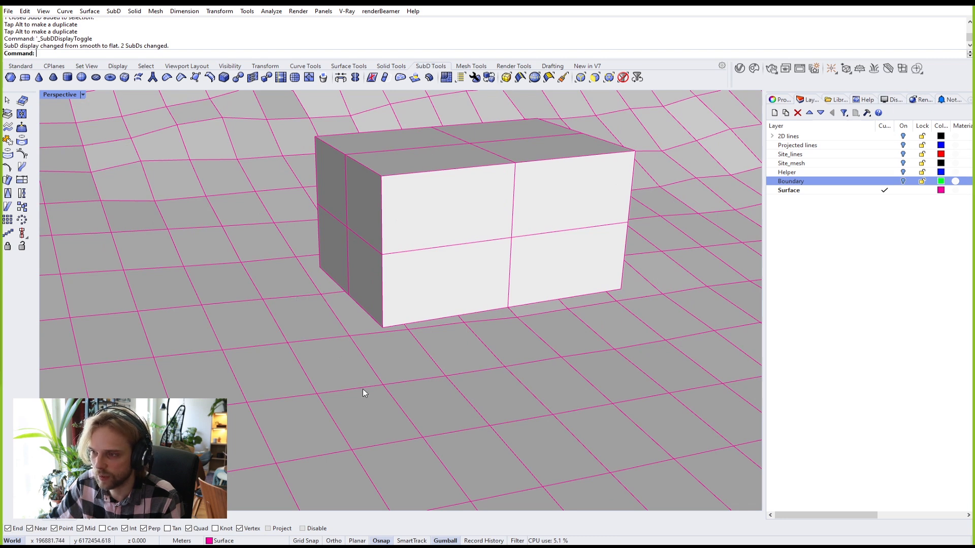
pyautogui.moveTo(363, 363); pyautogui.dragTo(271, 341, button='right')
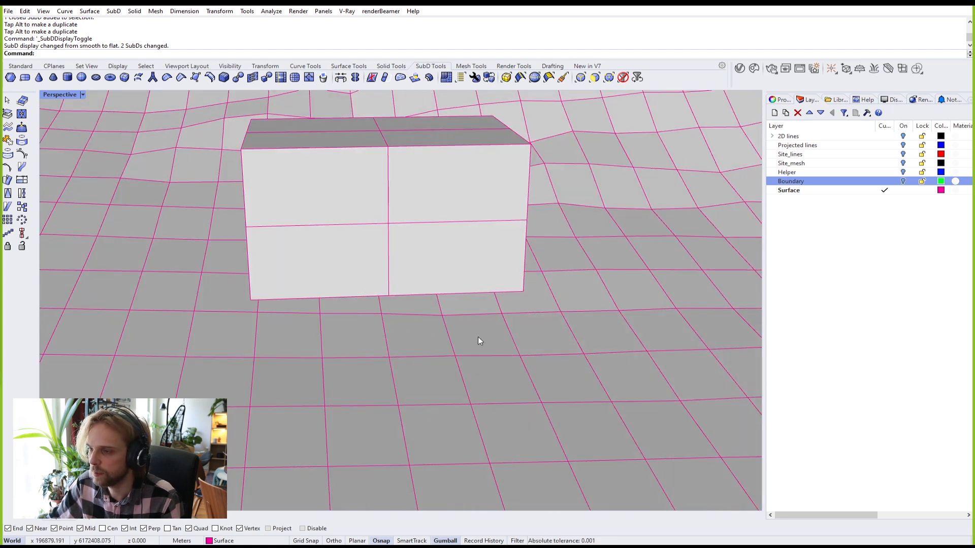
pyautogui.moveTo(324, 303); pyautogui.dragTo(444, 259, button='right')
# Step: Try inserting an edge loop at offset 1 on the box front, then undo it
pyautogui.doubleClick(500, 229)
pyautogui.write('InsertEdge')
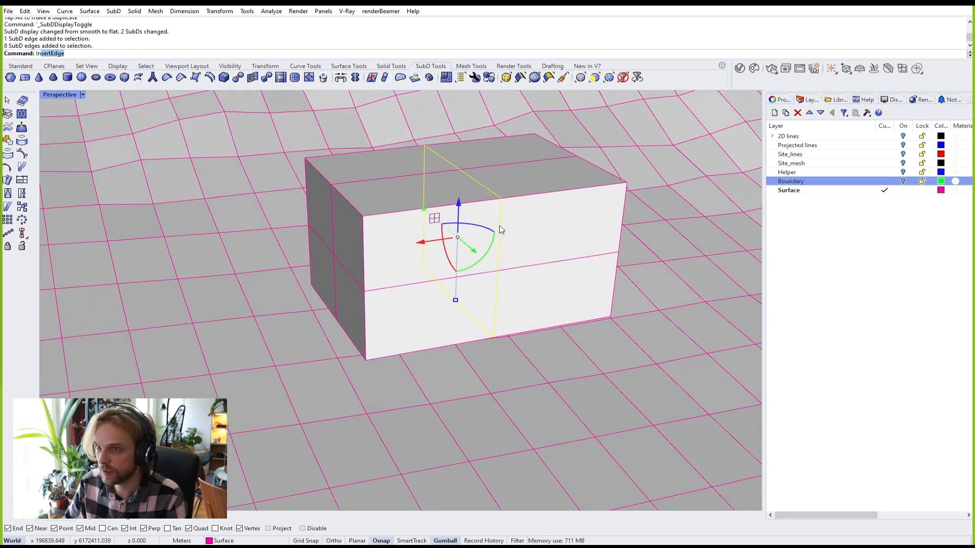
pyautogui.press('Return')
pyautogui.write('1')
pyautogui.press('Return')
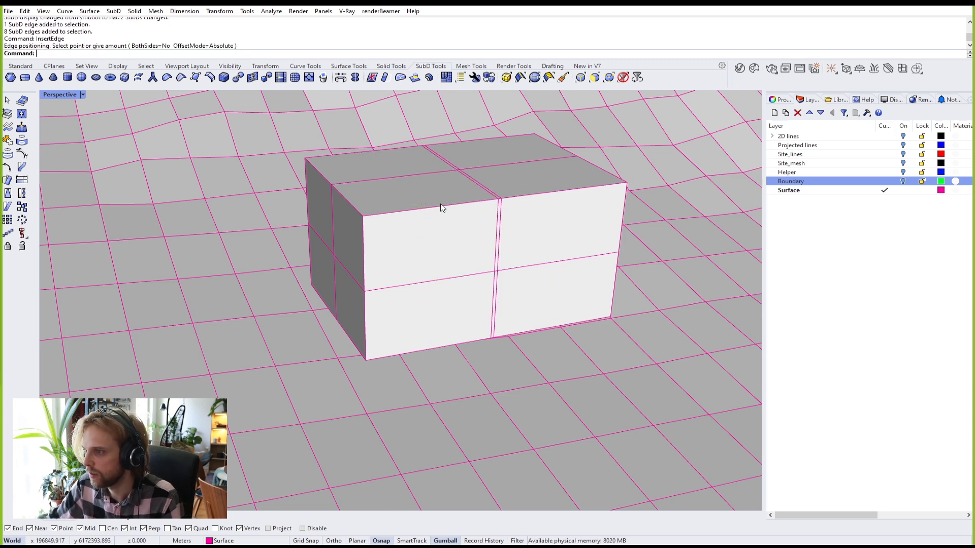
pyautogui.hotkey('ctrl', 'z')
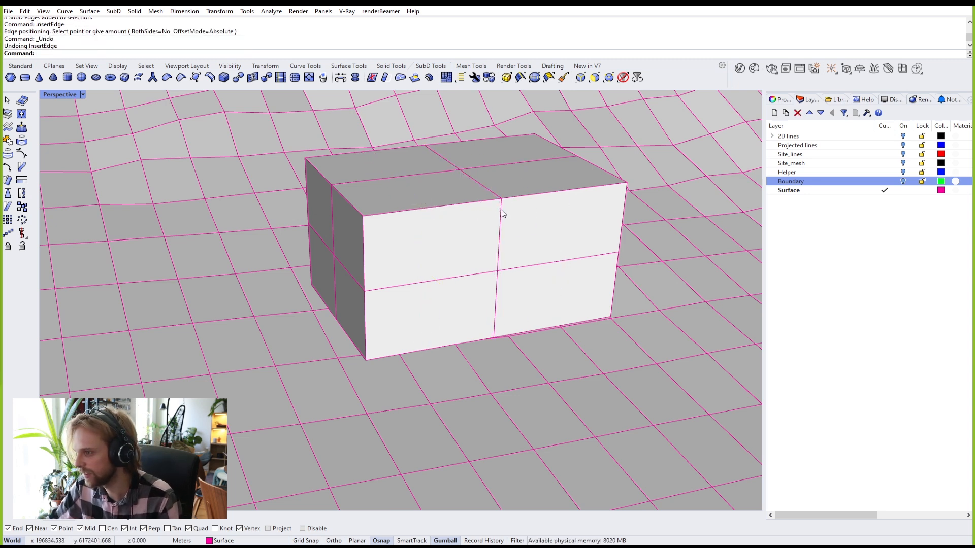
# Step: Insert two vertical edge loops across the box's front, dividing it into four columns
pyautogui.doubleClick(500, 213)
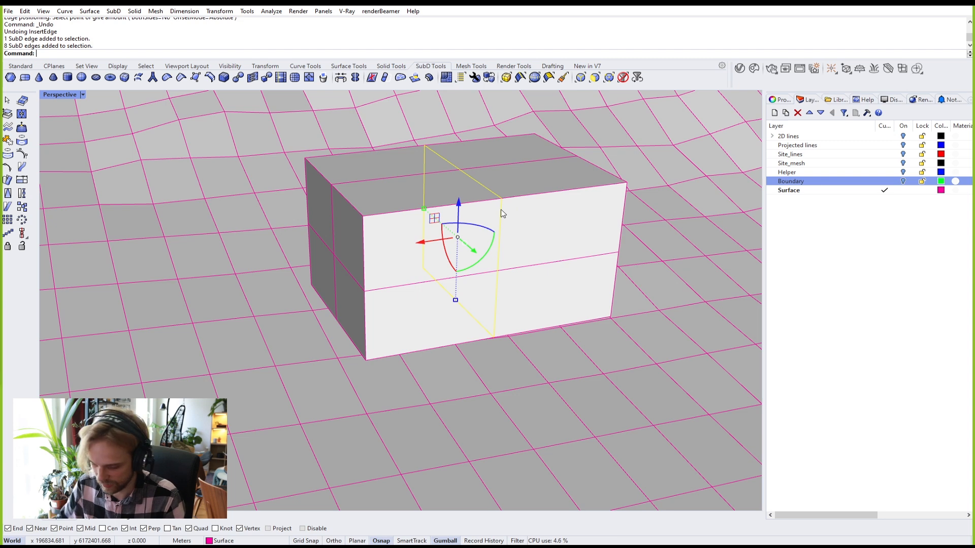
pyautogui.press('Return')
pyautogui.moveTo(431, 212); pyautogui.dragTo(392, 222, button='right')
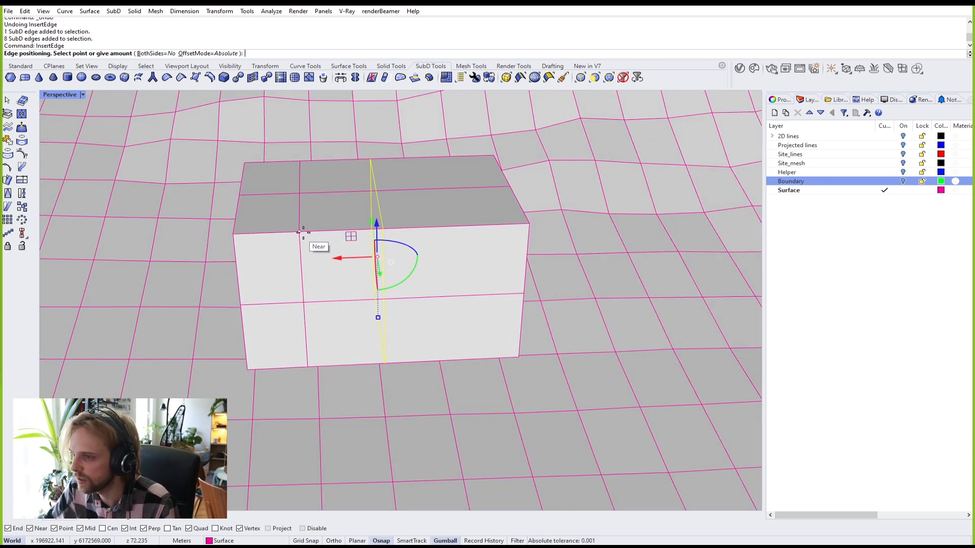
pyautogui.click(309, 232)
pyautogui.doubleClick(383, 241)
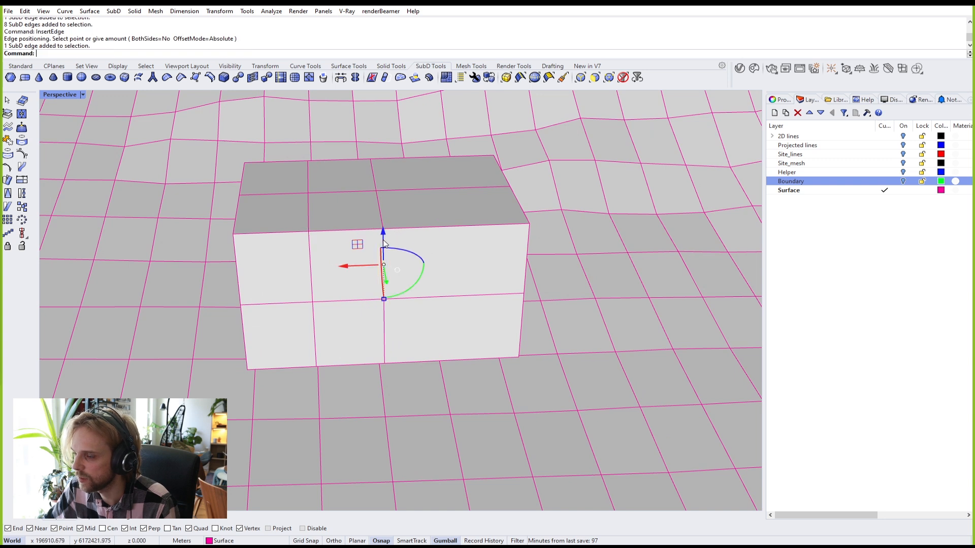
pyautogui.press('Return')
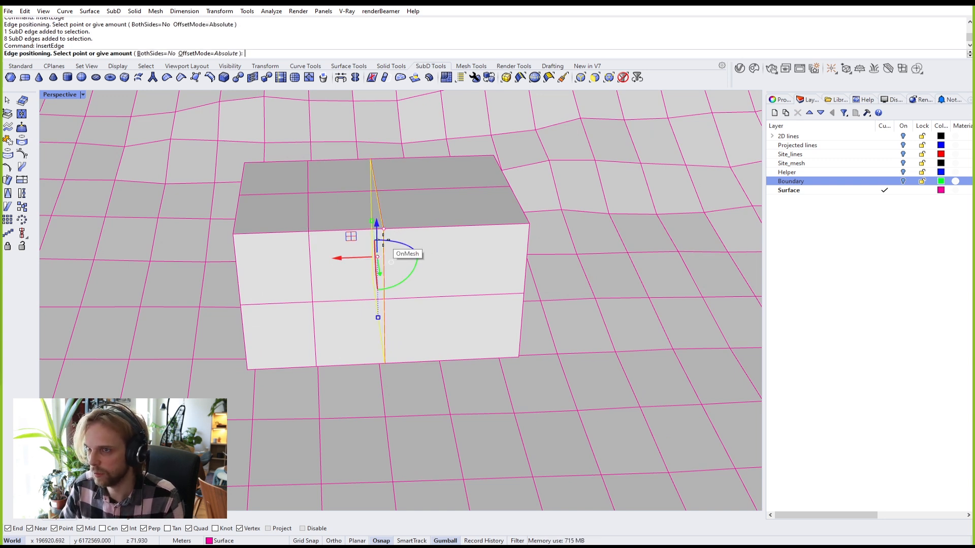
pyautogui.click(452, 228)
pyautogui.moveTo(388, 255); pyautogui.dragTo(446, 195, button='right')
# Step: Delete the box's five bottom faces
pyautogui.scroll(5, 464, 239)
pyautogui.keyDown('ctrl'); pyautogui.keyDown('shift'); pyautogui.click(407, 156); pyautogui.keyUp('shift'); pyautogui.keyUp('ctrl')
pyautogui.keyDown('ctrl'); pyautogui.keyDown('shift'); pyautogui.click(319, 179); pyautogui.keyUp('shift'); pyautogui.keyUp('ctrl')
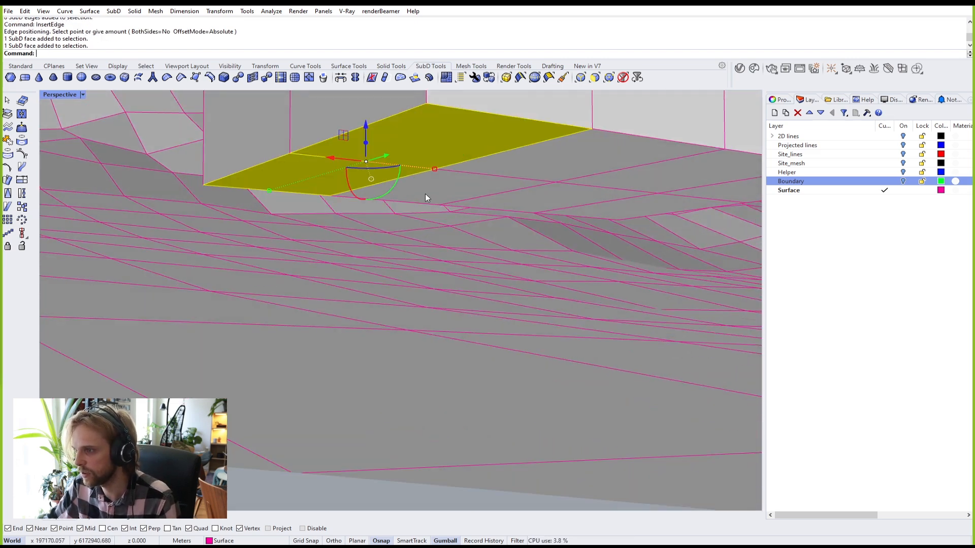
pyautogui.keyDown('ctrl'); pyautogui.keyDown('shift'); pyautogui.click(426, 193); pyautogui.keyUp('shift'); pyautogui.keyUp('ctrl')
pyautogui.keyDown('ctrl'); pyautogui.keyDown('shift'); pyautogui.click(538, 156); pyautogui.keyUp('shift'); pyautogui.keyUp('ctrl')
pyautogui.keyDown('ctrl'); pyautogui.keyDown('shift'); pyautogui.click(647, 176); pyautogui.keyUp('shift'); pyautogui.keyUp('ctrl')
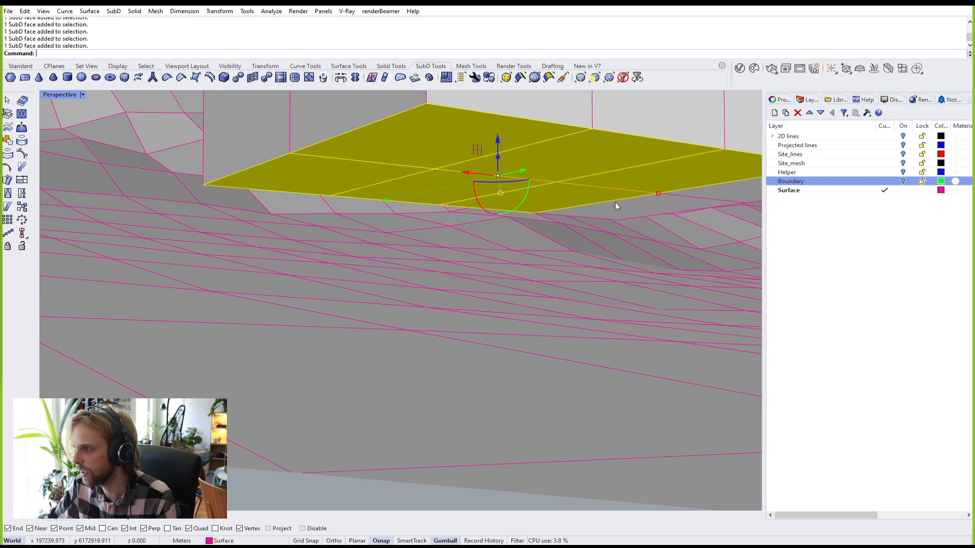
pyautogui.moveTo(628, 205); pyautogui.dragTo(628, 204, button='right')
pyautogui.press('Delete')
# Step: Delete the six terrain faces beneath the box to open a matching hole
pyautogui.moveTo(681, 179); pyautogui.dragTo(535, 219, button='right')
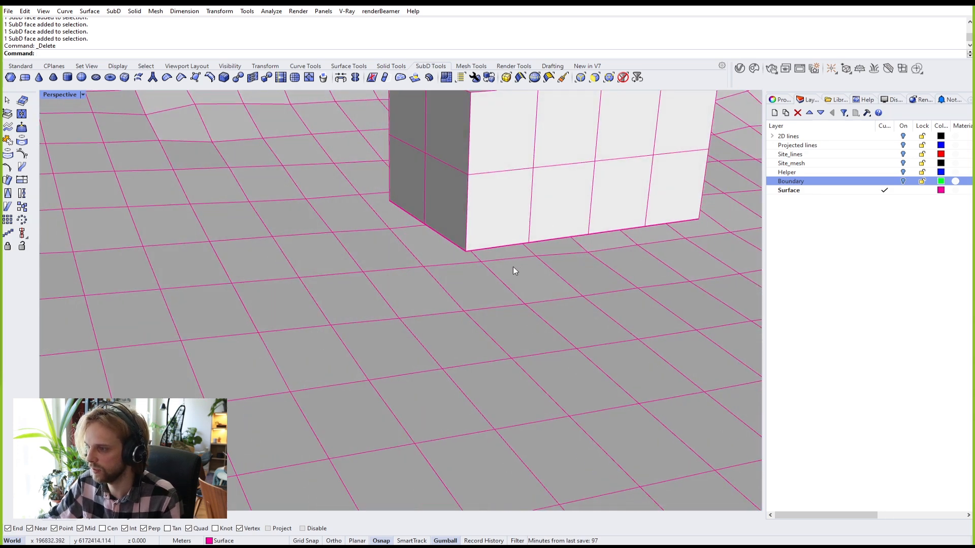
pyautogui.keyDown('ctrl'); pyautogui.keyDown('shift'); pyautogui.click(476, 275); pyautogui.keyUp('shift'); pyautogui.keyUp('ctrl')
pyautogui.keyDown('ctrl'); pyautogui.keyDown('shift'); pyautogui.click(436, 256); pyautogui.keyUp('shift'); pyautogui.keyUp('ctrl')
pyautogui.moveTo(525, 264); pyautogui.dragTo(482, 248, button='right')
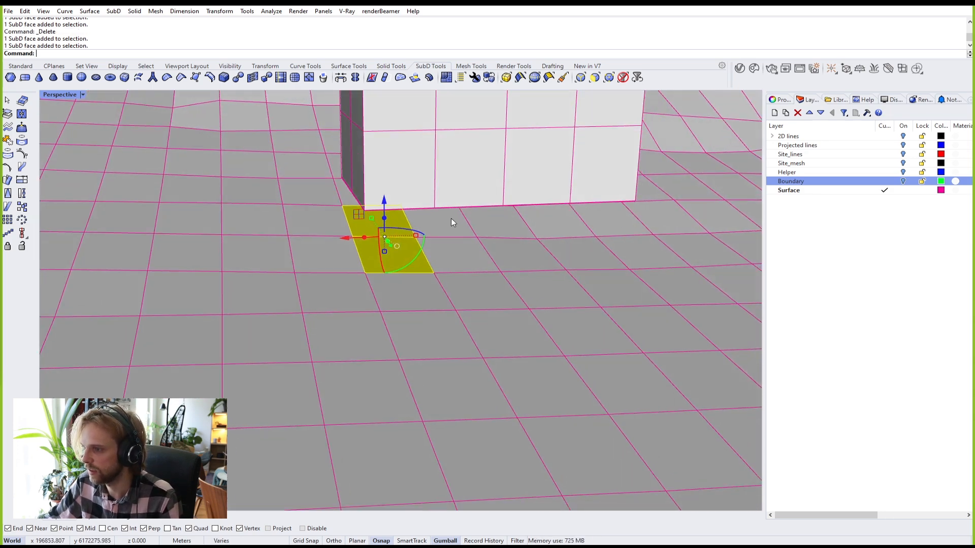
pyautogui.keyDown('ctrl'); pyautogui.keyDown('shift'); pyautogui.click(450, 218); pyautogui.keyUp('shift'); pyautogui.keyUp('ctrl')
pyautogui.keyDown('ctrl'); pyautogui.keyDown('shift'); pyautogui.click(482, 253); pyautogui.keyUp('shift'); pyautogui.keyUp('ctrl')
pyautogui.keyDown('ctrl'); pyautogui.keyDown('shift'); pyautogui.click(557, 221); pyautogui.keyUp('shift'); pyautogui.keyUp('ctrl')
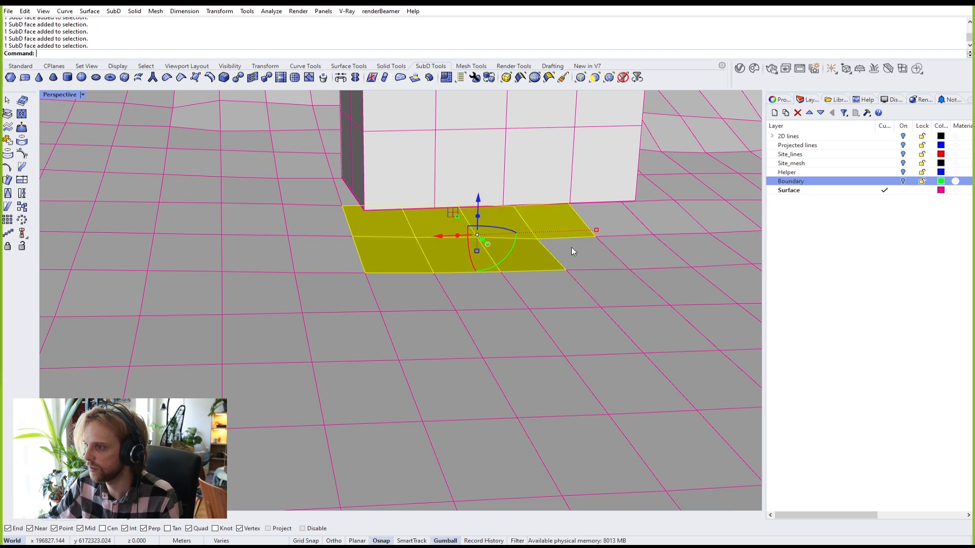
pyautogui.keyDown('ctrl'); pyautogui.keyDown('shift'); pyautogui.click(572, 249); pyautogui.keyUp('shift'); pyautogui.keyUp('ctrl')
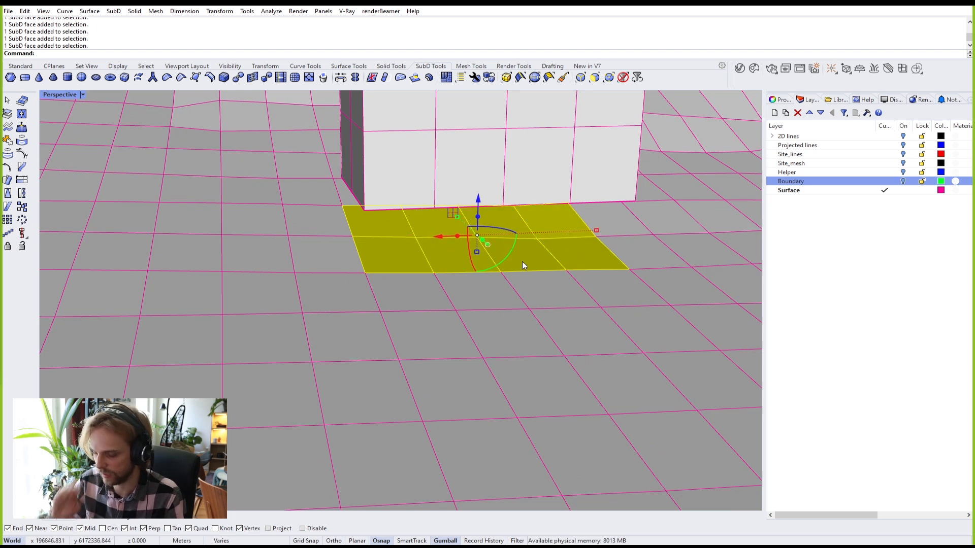
pyautogui.press('Delete')
# Step: Lower the whole box slightly toward the terrain hole with the gumball
pyautogui.moveTo(495, 263); pyautogui.dragTo(455, 224, button='right')
pyautogui.click(463, 187)
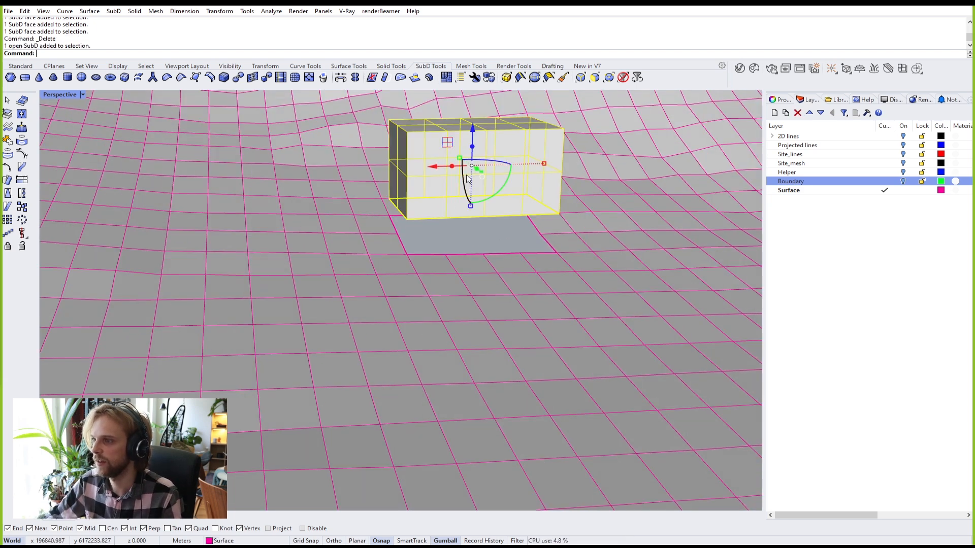
pyautogui.moveTo(472, 133)
pyautogui.mouseDown()
pyautogui.moveTo(472, 156)
pyautogui.moveTo(470, 145)
pyautogui.mouseUp()
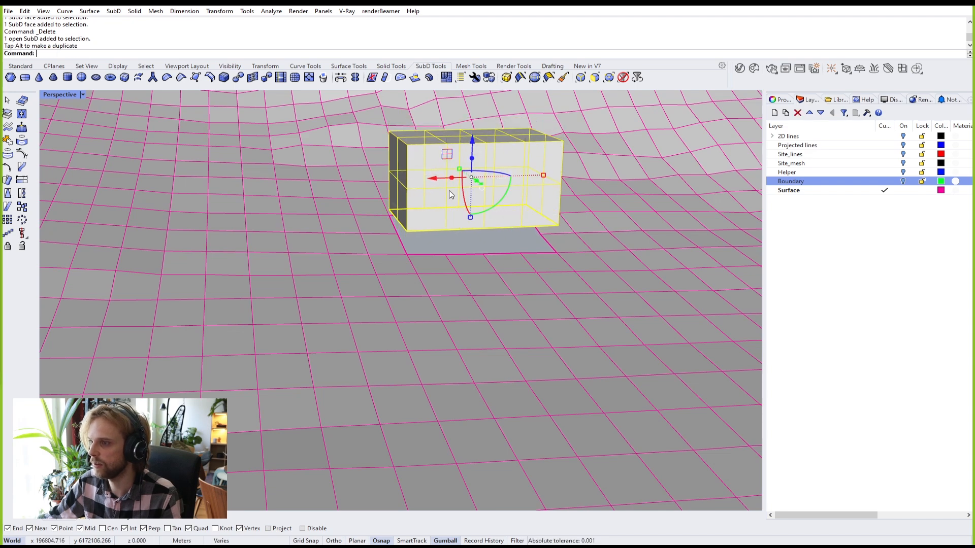
pyautogui.click(453, 240)
pyautogui.scroll(5, 452, 239)
pyautogui.keyDown('shift'); pyautogui.moveTo(425, 241); pyautogui.dragTo(498, 222, button='right'); pyautogui.keyUp('shift')
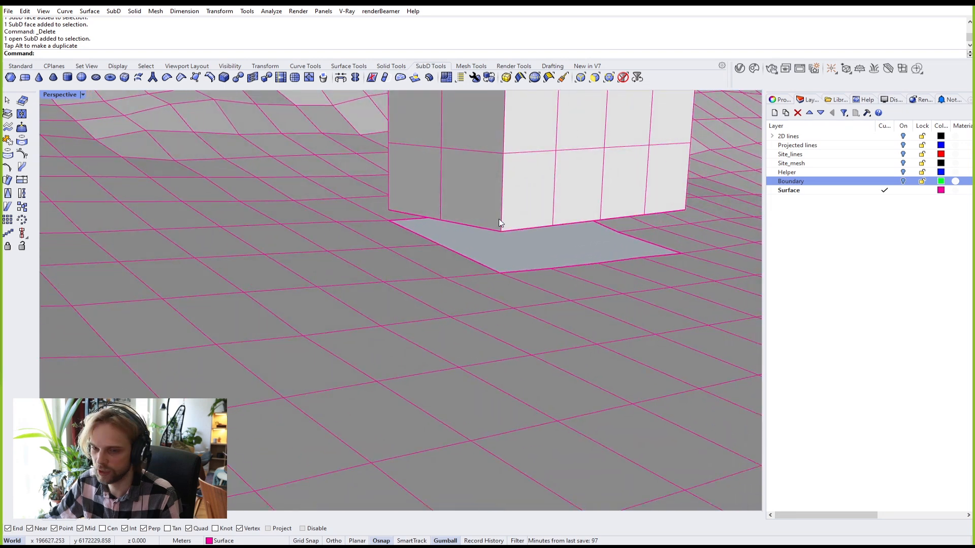
pyautogui.scroll(5, 388, 213)
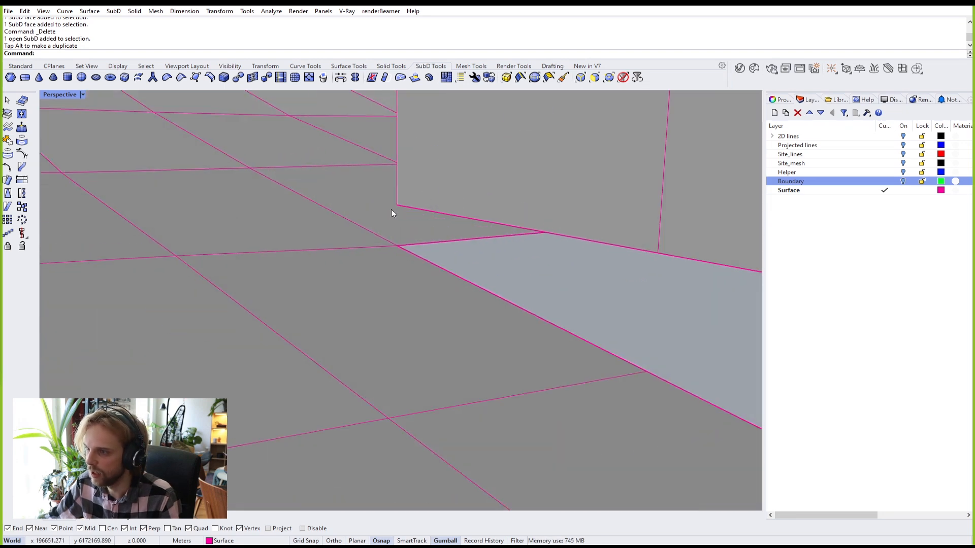
# Step: Try moving the box's bottom corner vertex onto the terrain corner, then undo it
pyautogui.keyDown('ctrl'); pyautogui.keyDown('shift'); pyautogui.click(397, 206); pyautogui.keyUp('shift'); pyautogui.keyUp('ctrl')
pyautogui.write('m')
pyautogui.press('Return')
pyautogui.click(397, 205)
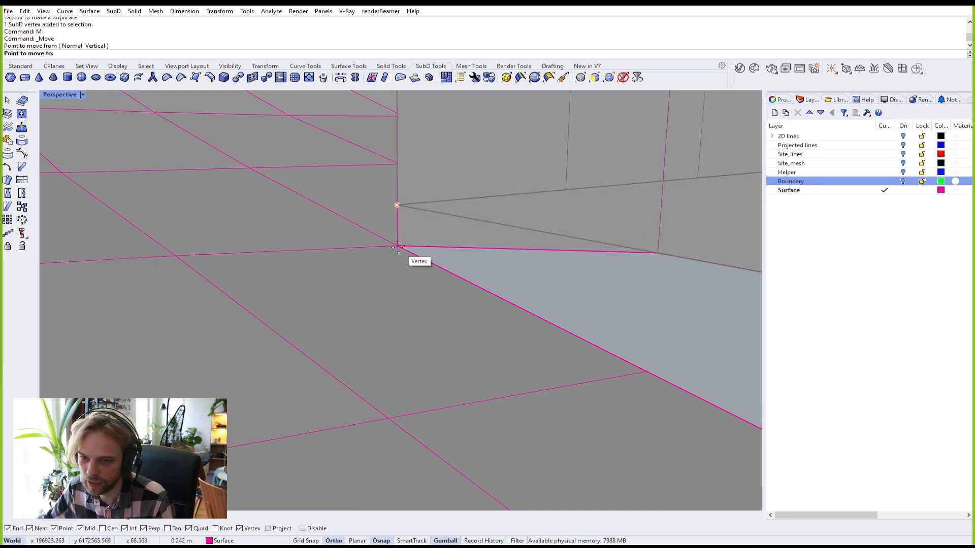
pyautogui.click(398, 247)
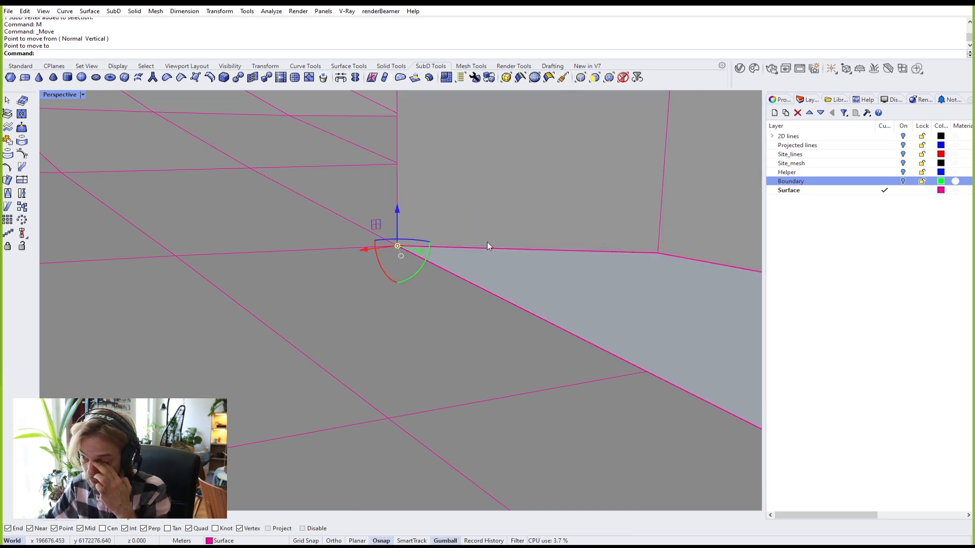
pyautogui.hotkey('ctrl', 'z')
pyautogui.scroll(-5, 486, 242)
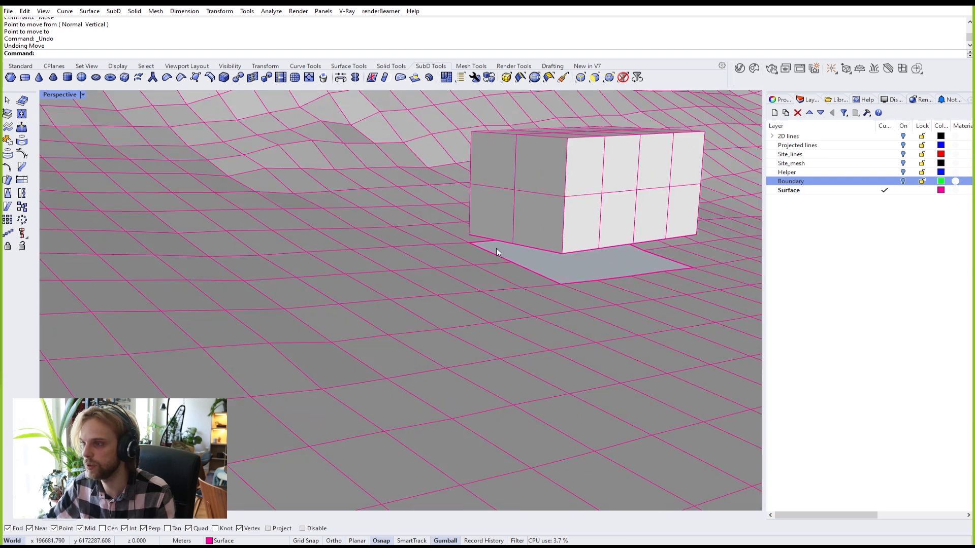
pyautogui.scroll(5, 485, 246)
pyautogui.keyDown('ctrl'); pyautogui.keyDown('shift'); pyautogui.click(490, 251); pyautogui.keyUp('shift'); pyautogui.keyUp('ctrl')
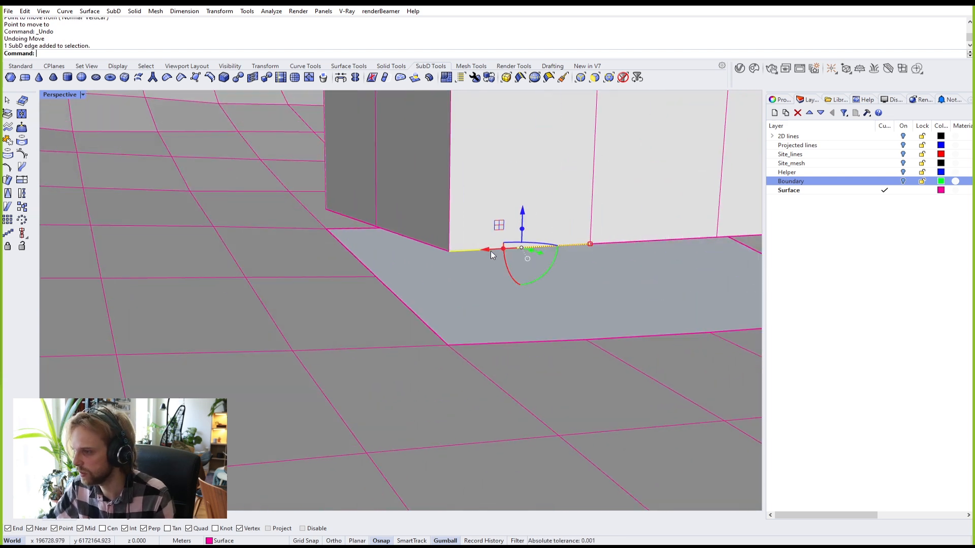
# Step: Bridge the box's bottom edge loop to the terrain hole rim with 1 segment, shown smooth
pyautogui.keyDown('ctrl'); pyautogui.keyDown('shift'); pyautogui.doubleClick(433, 248); pyautogui.keyUp('shift'); pyautogui.keyUp('ctrl')
pyautogui.scroll(-5, 477, 245)
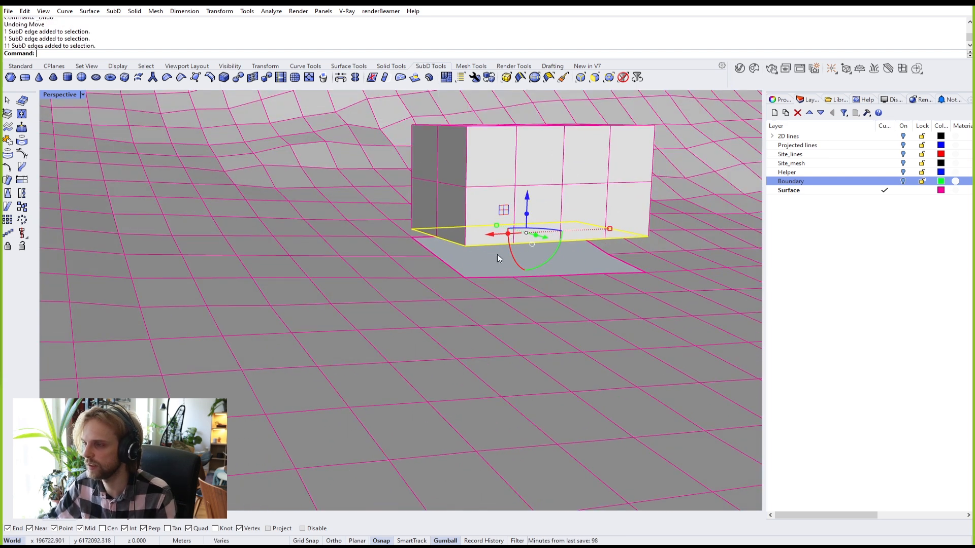
pyautogui.scroll(3, 501, 257)
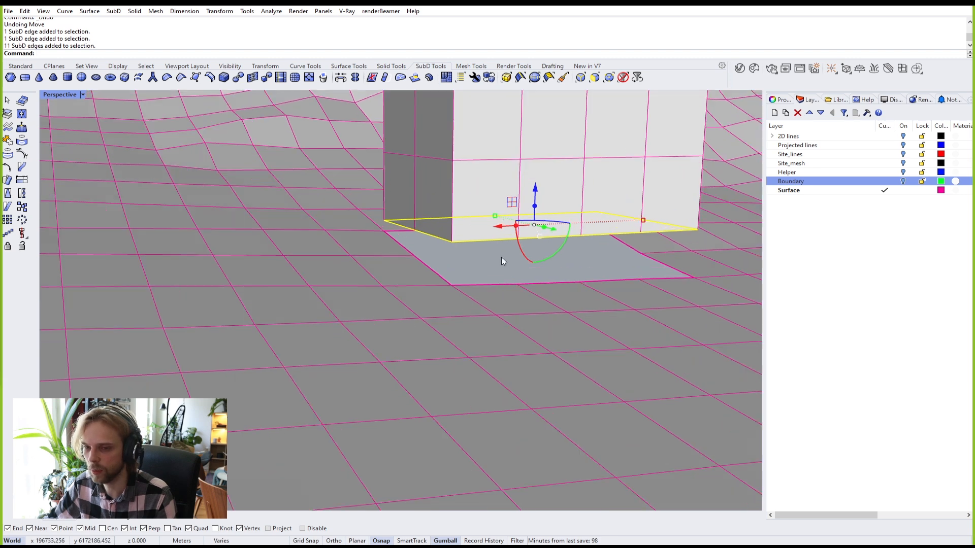
pyautogui.keyDown('ctrl'); pyautogui.keyDown('shift'); pyautogui.doubleClick(493, 285); pyautogui.keyUp('shift'); pyautogui.keyUp('ctrl')
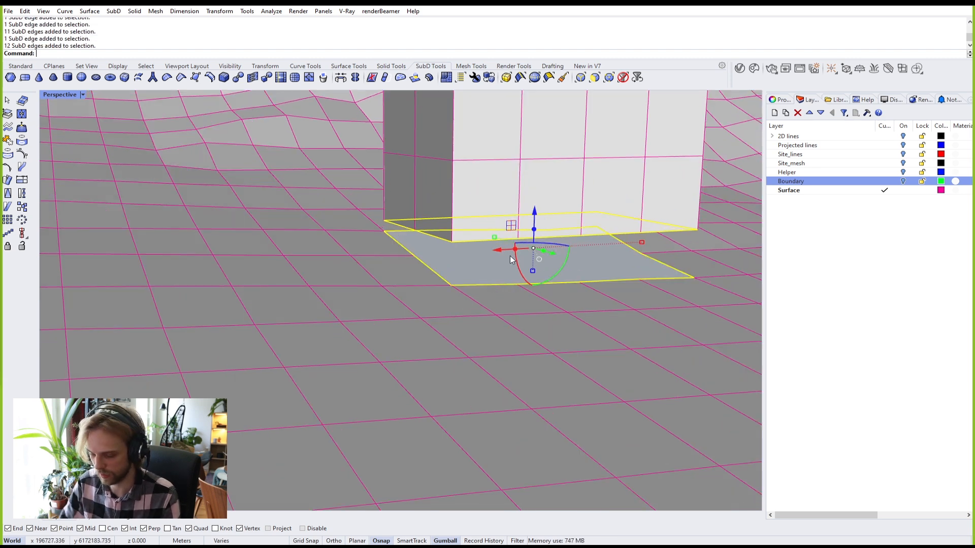
pyautogui.write('bridge')
pyautogui.press('Return')
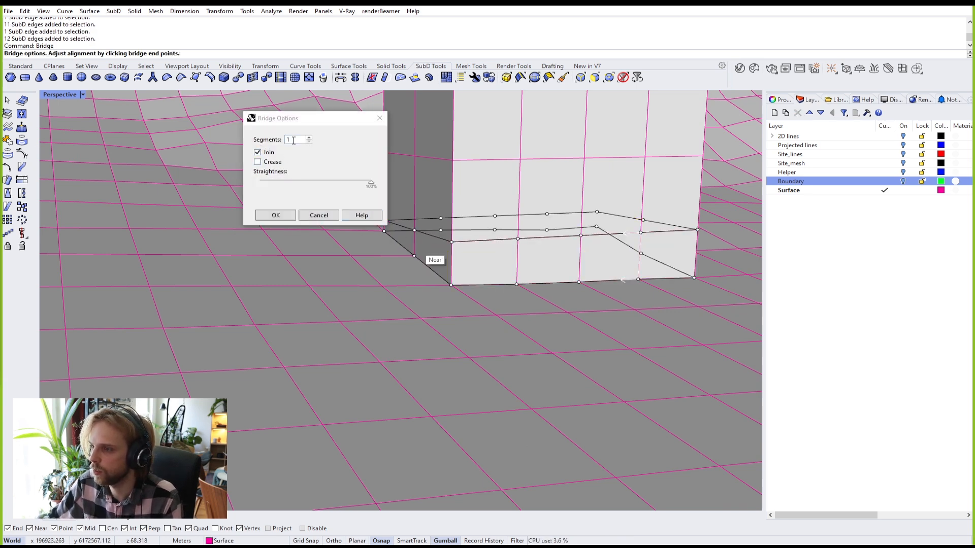
pyautogui.click(276, 216)
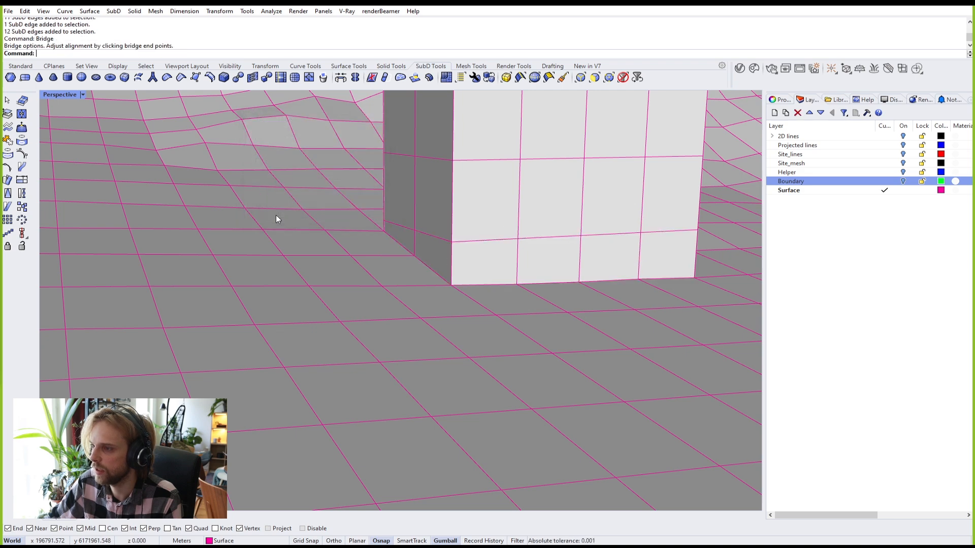
pyautogui.press('Tab')
pyautogui.moveTo(458, 245); pyautogui.dragTo(481, 259, button='right')
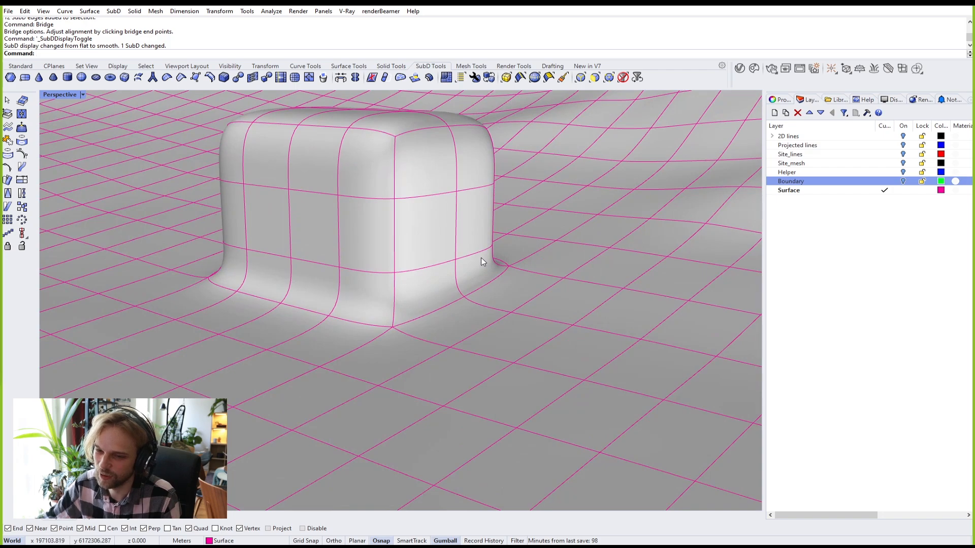
# Step: Select the terrain faces along the base of the box's left side
pyautogui.scroll(-5, 481, 259)
pyautogui.moveTo(453, 268); pyautogui.dragTo(495, 325, button='right')
pyautogui.scroll(5, 515, 301)
pyautogui.scroll(3, 501, 293)
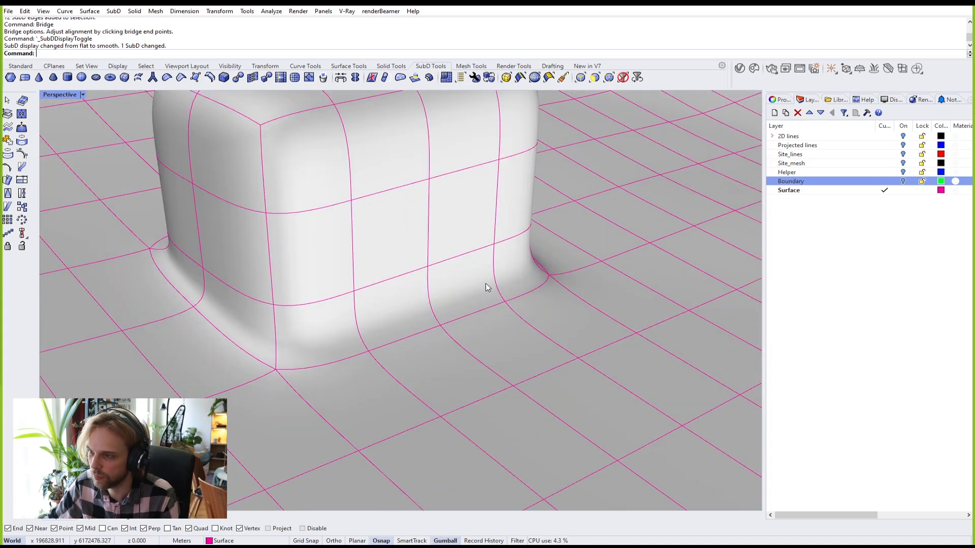
pyautogui.keyDown('ctrl'); pyautogui.keyDown('shift'); pyautogui.click(487, 284); pyautogui.keyUp('shift'); pyautogui.keyUp('ctrl')
pyautogui.keyDown('ctrl'); pyautogui.keyDown('shift'); pyautogui.click(495, 330); pyautogui.keyUp('shift'); pyautogui.keyUp('ctrl')
pyautogui.scroll(3, 612, 366)
pyautogui.keyDown('shift'); pyautogui.moveTo(610, 367); pyautogui.dragTo(554, 340, button='right'); pyautogui.keyUp('shift')
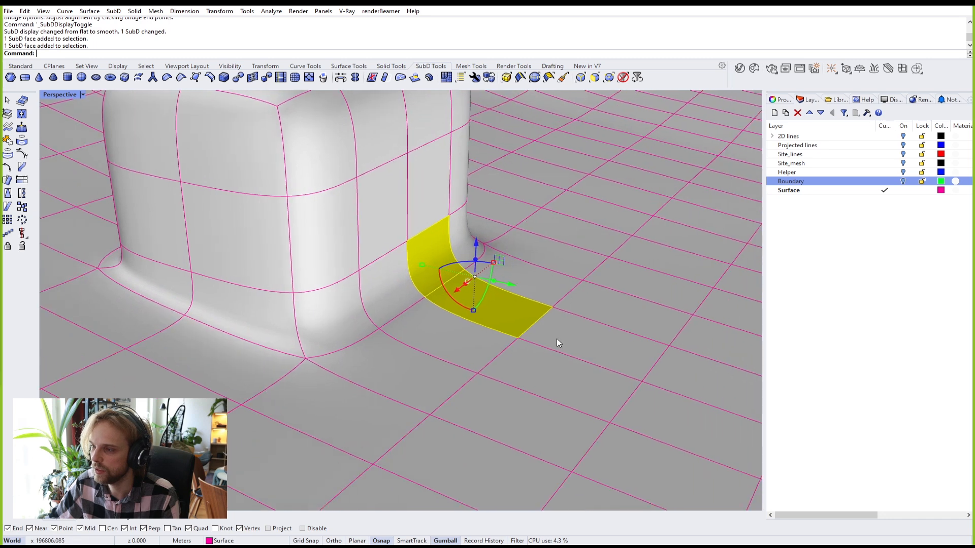
pyautogui.keyDown('ctrl'); pyautogui.keyDown('shift'); pyautogui.click(556, 337); pyautogui.keyUp('shift'); pyautogui.keyUp('ctrl')
# Step: Extend the face strip up the box wall and over its roof, then start Inset
pyautogui.keyDown('ctrl'); pyautogui.keyDown('shift'); pyautogui.click(427, 188); pyautogui.keyUp('shift'); pyautogui.keyUp('ctrl')
pyautogui.moveTo(428, 188); pyautogui.dragTo(423, 219, button='right')
pyautogui.keyDown('ctrl'); pyautogui.keyDown('shift'); pyautogui.click(403, 174); pyautogui.keyUp('shift'); pyautogui.keyUp('ctrl')
pyautogui.keyDown('ctrl'); pyautogui.keyDown('shift'); pyautogui.click(378, 145); pyautogui.keyUp('shift'); pyautogui.keyUp('ctrl')
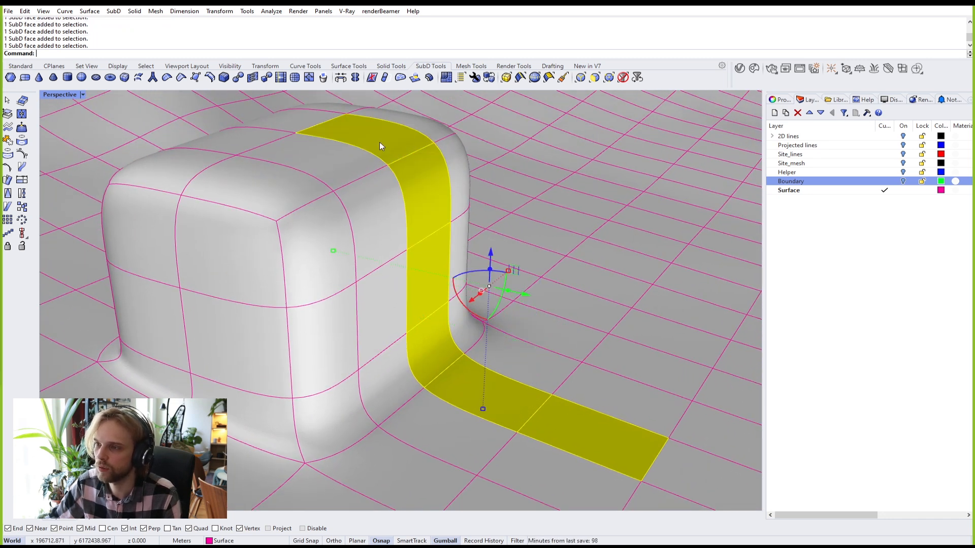
pyautogui.write('i')
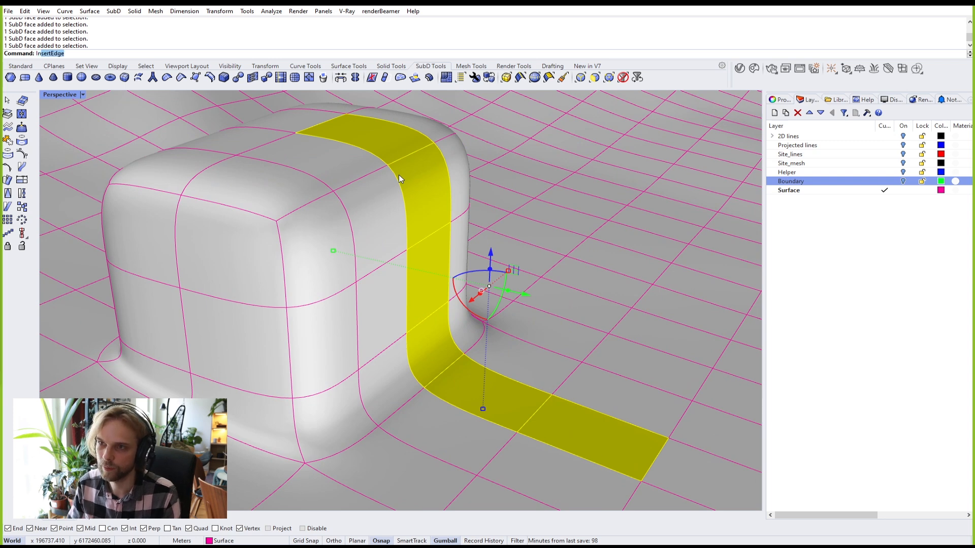
pyautogui.write('nset')
pyautogui.press('Return')
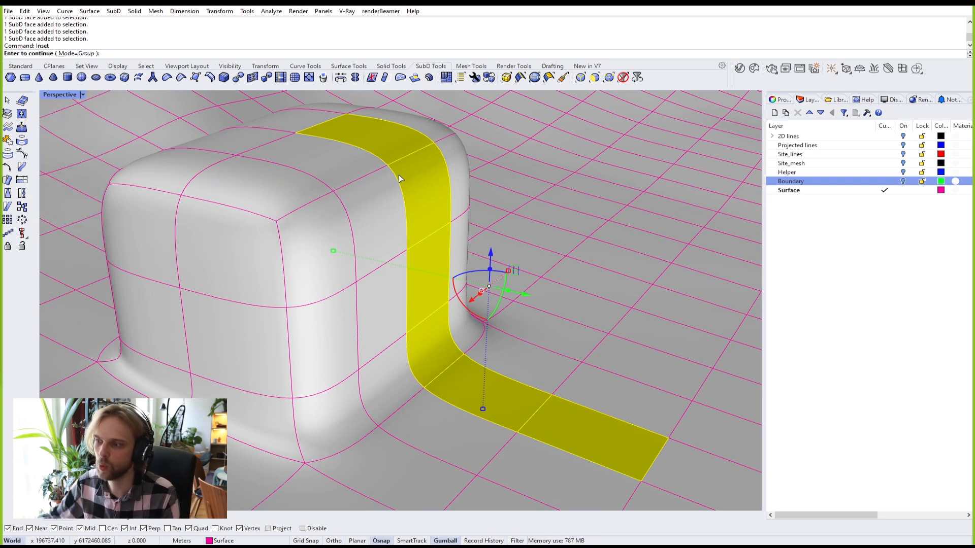
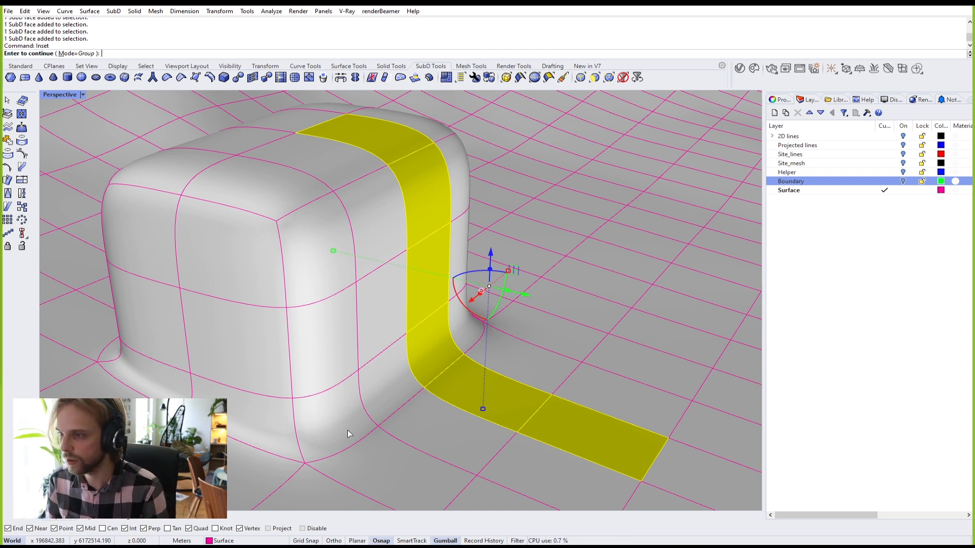
# Step: End the inset, then drag the edge loop around the box's lower walls down toward the ground
pyautogui.press('Return')
pyautogui.keyDown('ctrl'); pyautogui.keyDown('shift'); pyautogui.doubleClick(351, 447); pyautogui.keyUp('shift'); pyautogui.keyUp('ctrl')
pyautogui.click(263, 397)
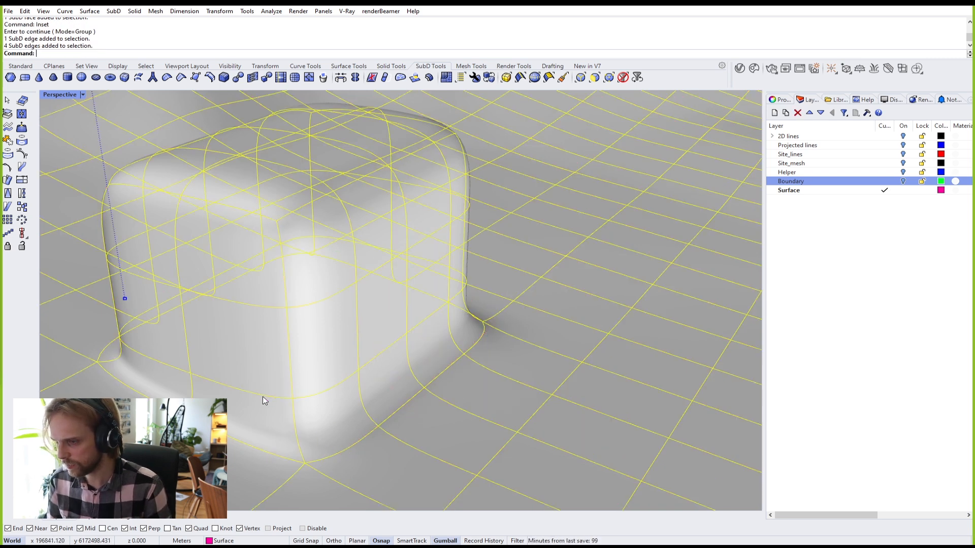
pyautogui.press('Escape')
pyautogui.keyDown('ctrl'); pyautogui.keyDown('shift'); pyautogui.doubleClick(265, 396); pyautogui.keyUp('shift'); pyautogui.keyUp('ctrl')
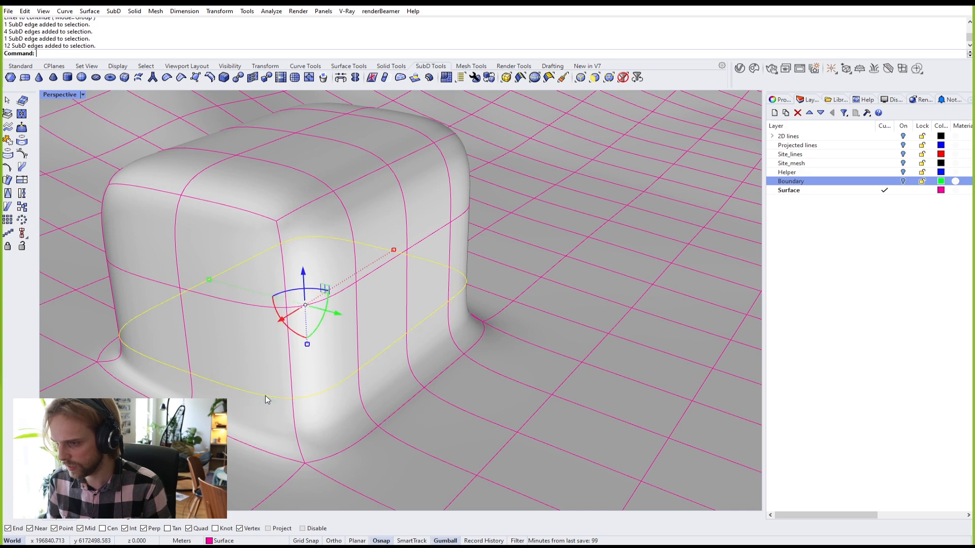
pyautogui.moveTo(303, 290); pyautogui.dragTo(296, 319)
pyautogui.moveTo(297, 320); pyautogui.dragTo(348, 305, button='right')
pyautogui.scroll(5, 358, 284)
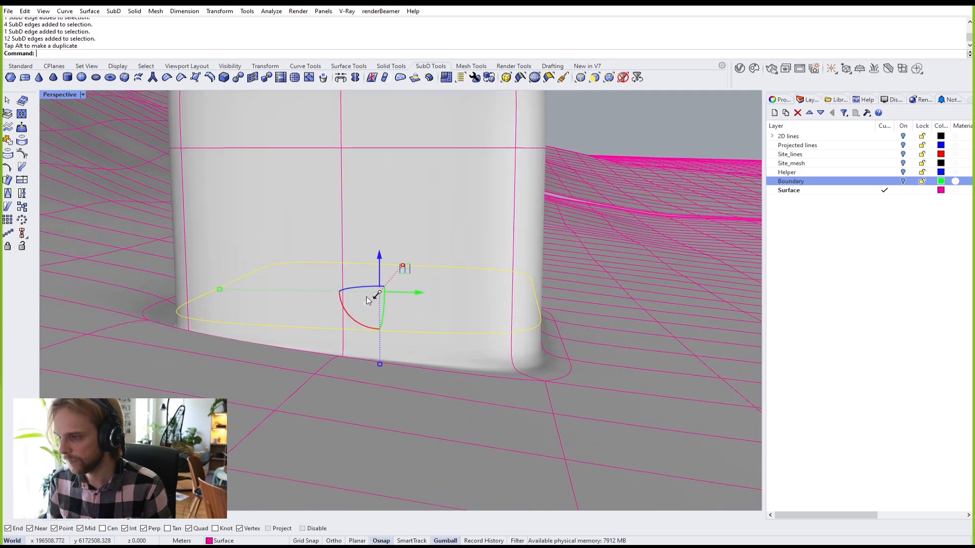
pyautogui.moveTo(382, 257); pyautogui.dragTo(382, 272)
pyautogui.scroll(-3, 503, 329)
pyautogui.moveTo(504, 333); pyautogui.dragTo(366, 408, button='right')
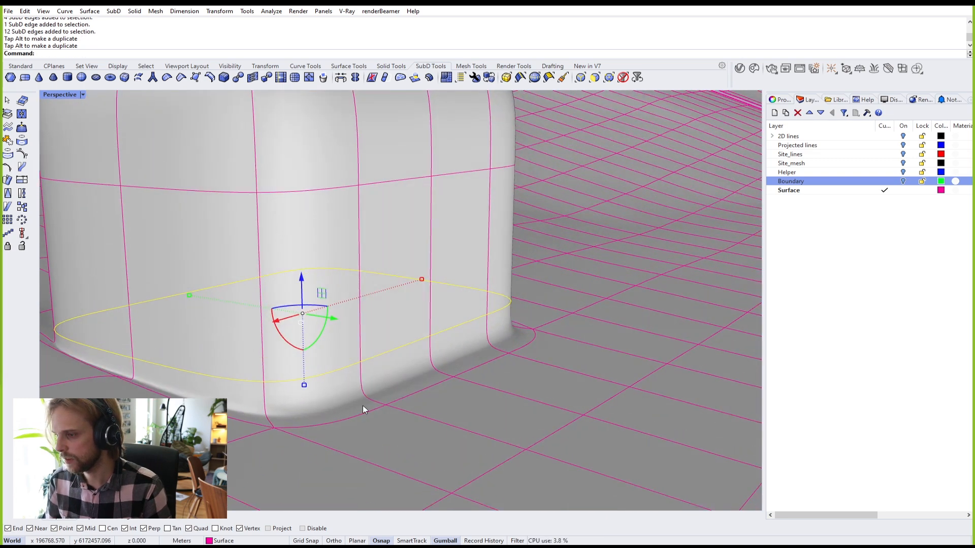
# Step: Insert a new edge loop near the box base with InsertEdge and inspect the rounded base
pyautogui.write('InsertEdge')
pyautogui.press('Return')
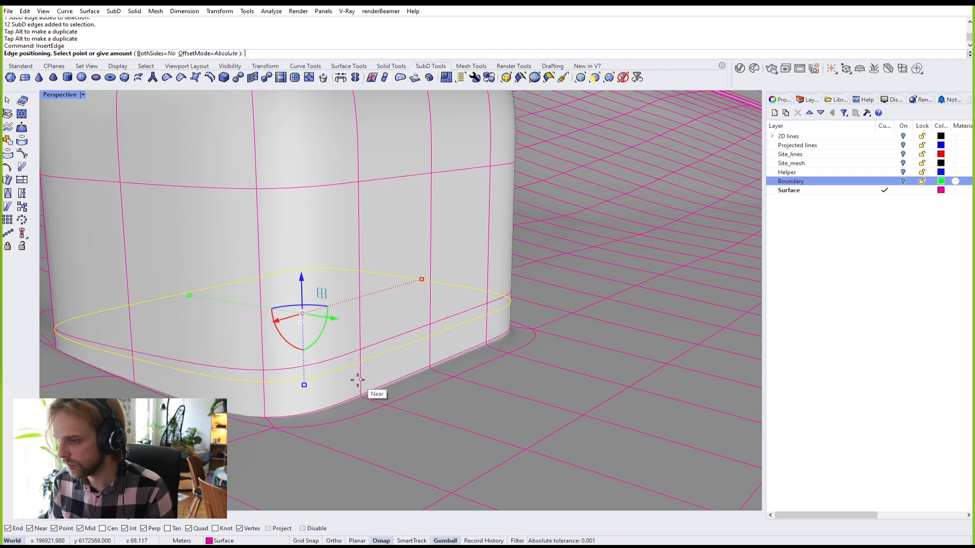
pyautogui.scroll(3, 358, 382)
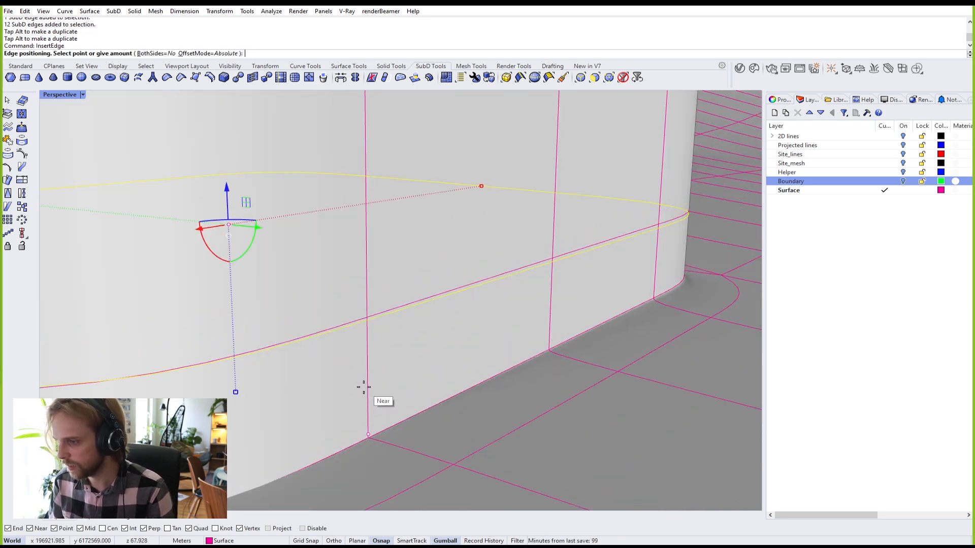
pyautogui.click(368, 389)
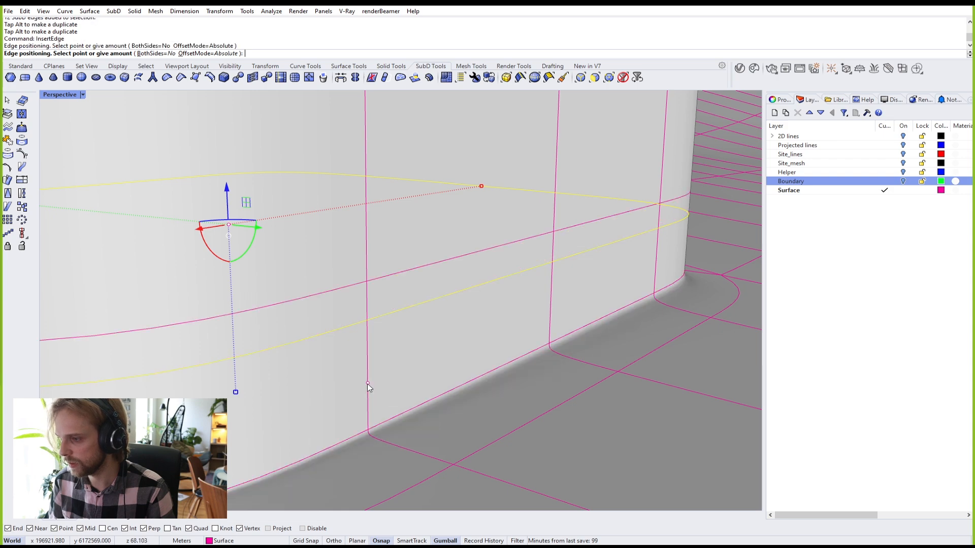
pyautogui.scroll(-5, 365, 388)
pyautogui.moveTo(365, 394); pyautogui.dragTo(307, 406, button='right')
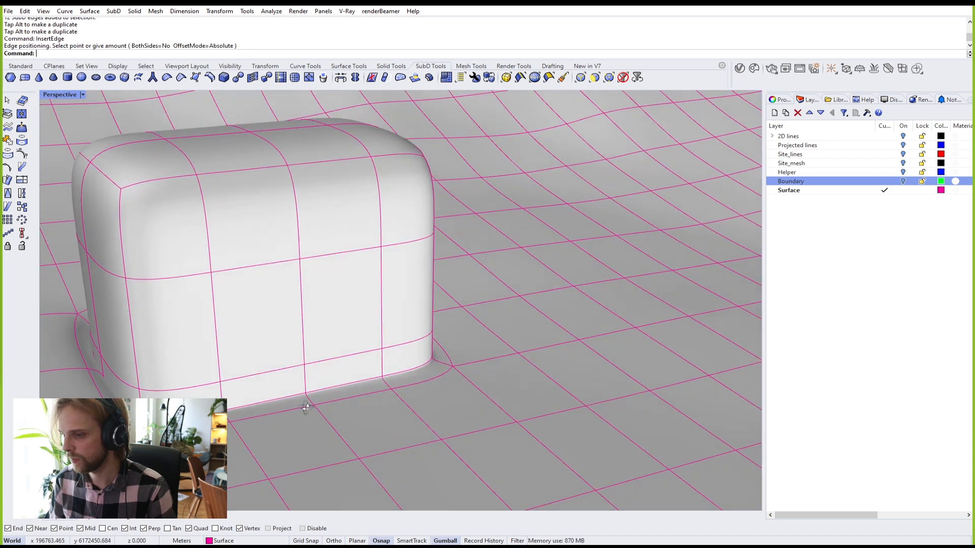
pyautogui.scroll(5, 359, 385)
pyautogui.moveTo(358, 385); pyautogui.dragTo(358, 339, button='right')
pyautogui.scroll(3, 305, 300)
pyautogui.scroll(6, 517, 201)
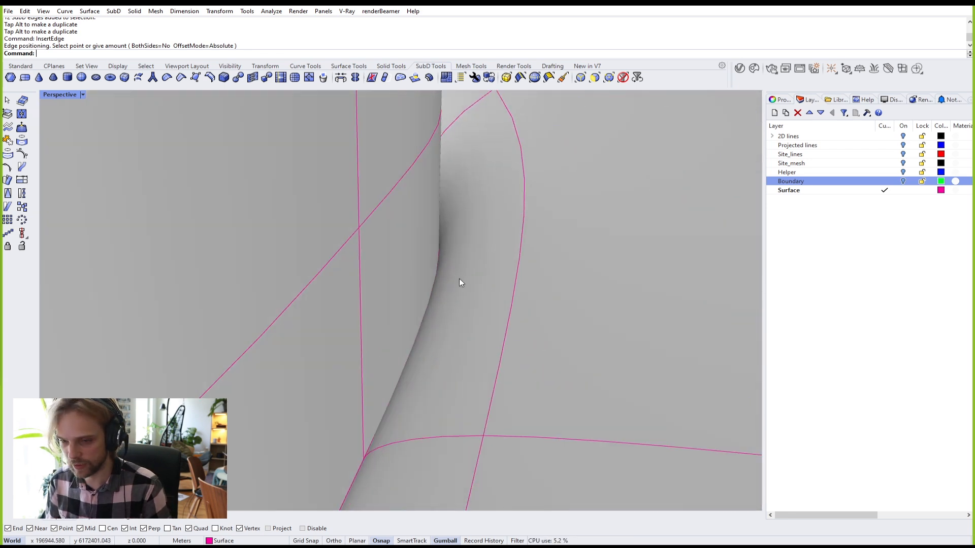
pyautogui.scroll(-2, 519, 166)
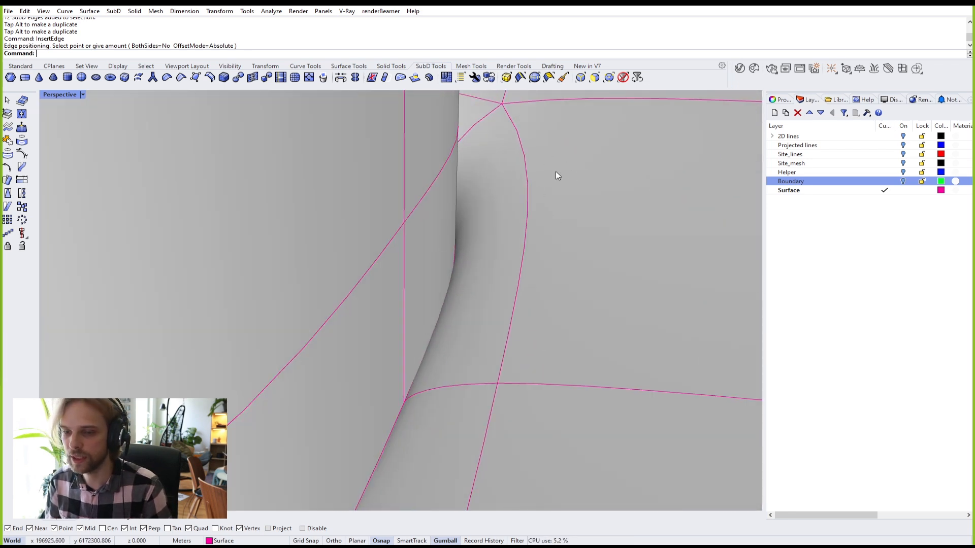
pyautogui.scroll(-5, 482, 244)
pyautogui.moveTo(492, 230); pyautogui.dragTo(450, 375, button='right')
pyautogui.scroll(-3, 473, 285)
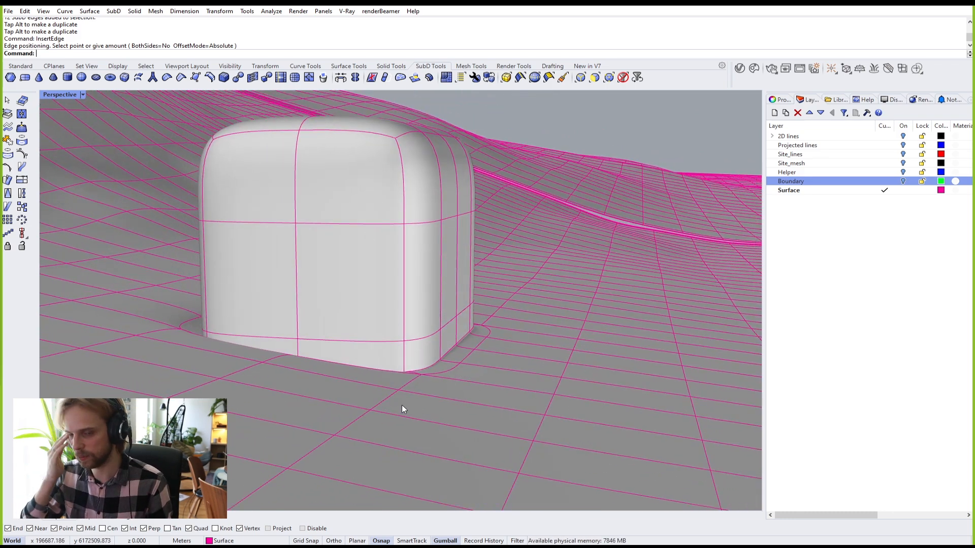
# Step: Undo the inserted edge loop and both edge-loop moves, with the SubD shown flat
pyautogui.hotkey('ctrl', 'z')
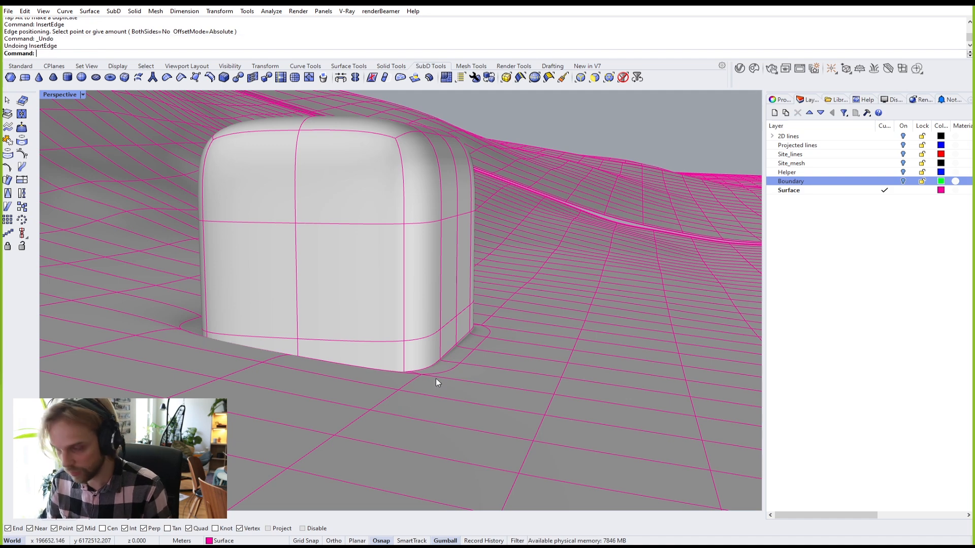
pyautogui.scroll(5, 391, 399)
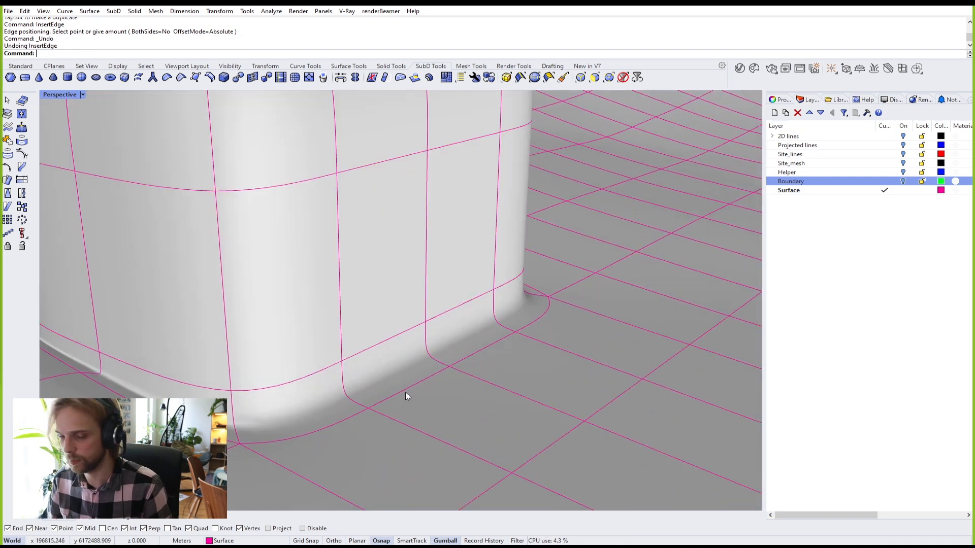
pyautogui.press('Tab')
pyautogui.moveTo(405, 391); pyautogui.dragTo(359, 389, button='right')
pyautogui.hotkey('ctrl', 'z')
pyautogui.scroll(-5, 368, 367)
pyautogui.hotkey('ctrl', 'z')
pyautogui.scroll(8, 370, 363)
# Step: Crease the chain of bottom edges around the box's base
pyautogui.keyDown('ctrl'); pyautogui.keyDown('shift'); pyautogui.click(324, 367); pyautogui.keyUp('shift'); pyautogui.keyUp('ctrl')
pyautogui.keyDown('ctrl'); pyautogui.keyDown('shift'); pyautogui.doubleClick(324, 367); pyautogui.keyUp('shift'); pyautogui.keyUp('ctrl')
pyautogui.keyDown('ctrl'); pyautogui.keyDown('shift'); pyautogui.click(324, 368); pyautogui.keyUp('shift'); pyautogui.keyUp('ctrl')
pyautogui.moveTo(292, 375); pyautogui.dragTo(315, 374, button='right')
pyautogui.keyDown('ctrl'); pyautogui.keyDown('shift'); pyautogui.click(326, 380); pyautogui.keyUp('shift'); pyautogui.keyUp('ctrl')
pyautogui.keyDown('ctrl'); pyautogui.keyDown('shift'); pyautogui.doubleClick(328, 382); pyautogui.keyUp('shift'); pyautogui.keyUp('ctrl')
pyautogui.write('Crease')
pyautogui.press('Return')
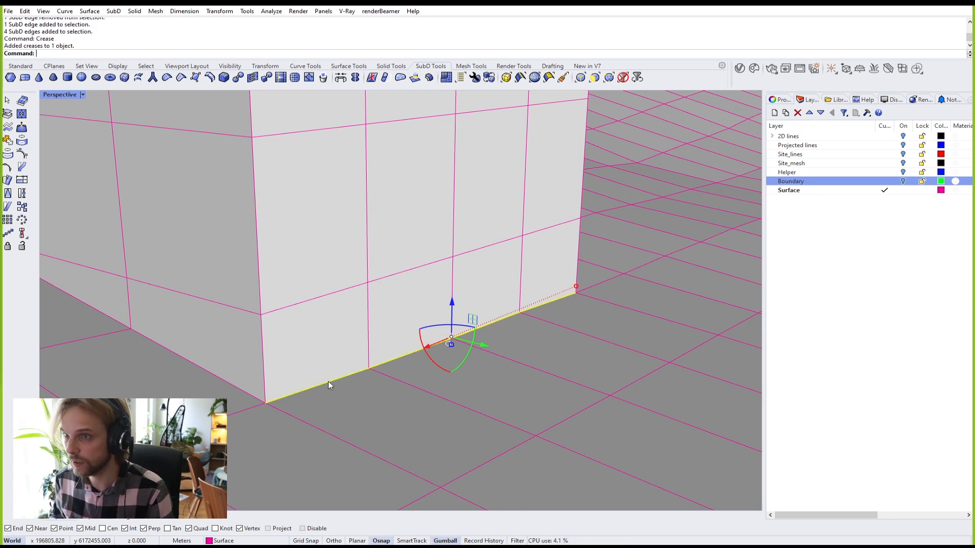
# Step: Check the creased base in smooth display, then undo the crease
pyautogui.press('Tab')
pyautogui.moveTo(342, 372); pyautogui.dragTo(467, 318, button='right')
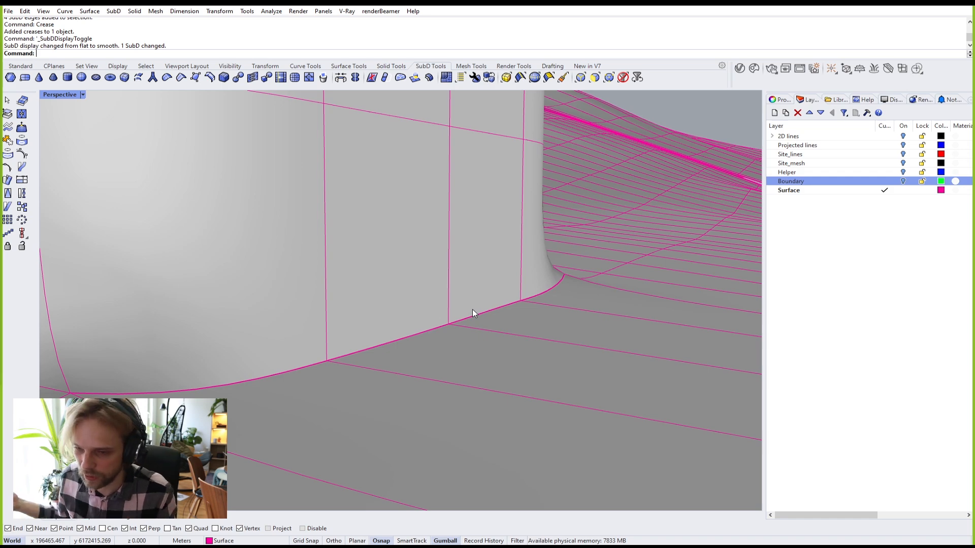
pyautogui.hotkey('ctrl', 'z')
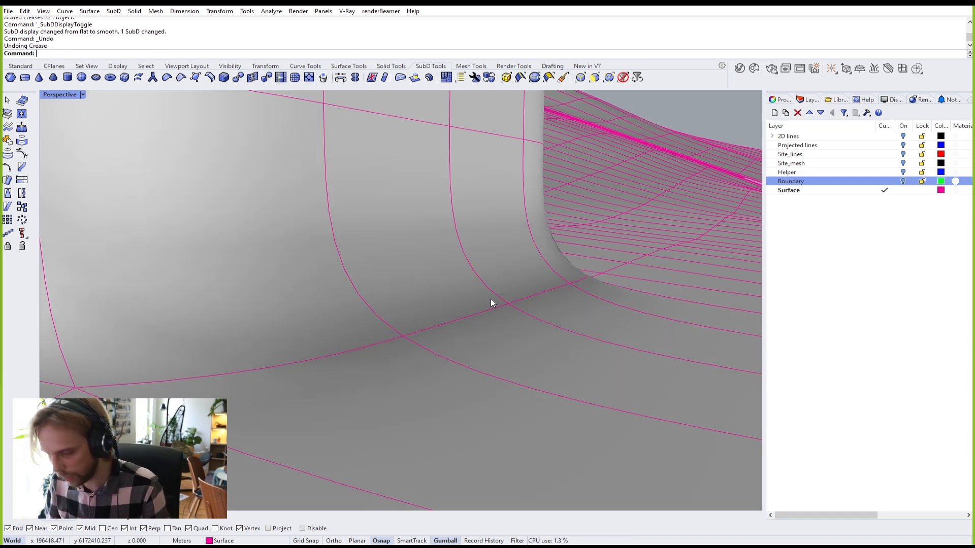
pyautogui.scroll(-7, 491, 299)
pyautogui.moveTo(466, 296); pyautogui.dragTo(444, 322, button='right')
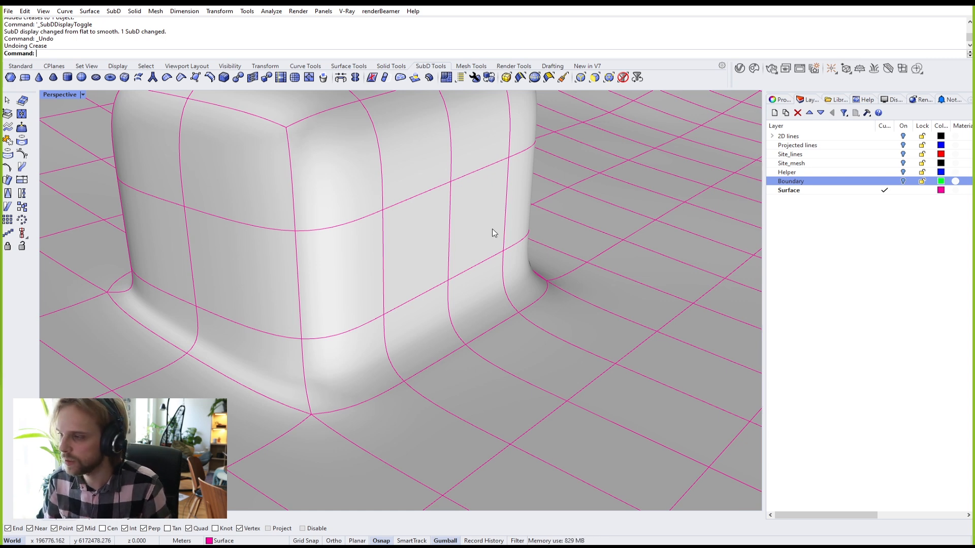
pyautogui.scroll(-2, 388, 299)
pyautogui.keyDown('shift'); pyautogui.moveTo(383, 301); pyautogui.dragTo(415, 365, button='right'); pyautogui.keyUp('shift')
pyautogui.keyDown('ctrl'); pyautogui.keyDown('shift'); pyautogui.click(543, 460); pyautogui.keyUp('shift'); pyautogui.keyUp('ctrl')
pyautogui.keyDown('ctrl'); pyautogui.keyDown('shift'); pyautogui.click(478, 391); pyautogui.keyUp('shift'); pyautogui.keyUp('ctrl')
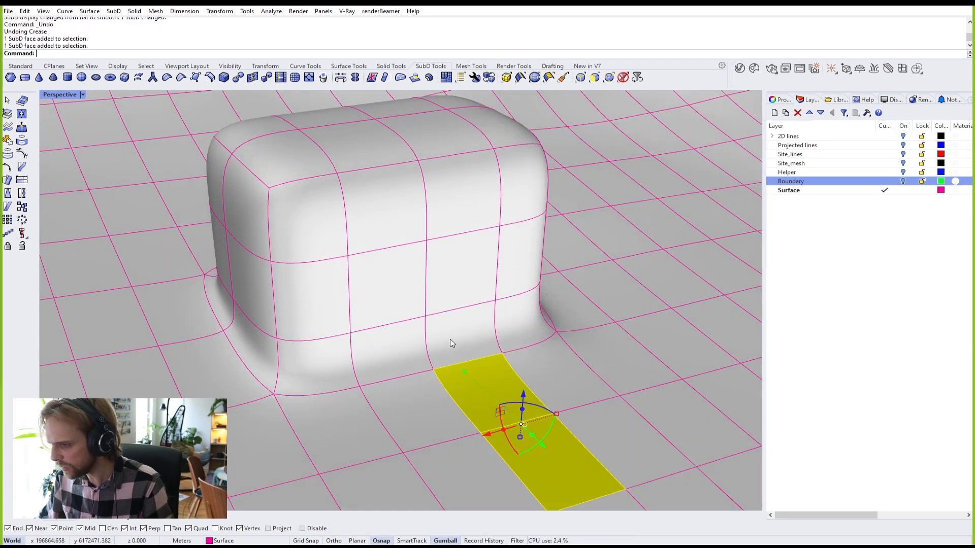
pyautogui.keyDown('ctrl'); pyautogui.keyDown('shift'); pyautogui.click(459, 335); pyautogui.keyUp('shift'); pyautogui.keyUp('ctrl')
pyautogui.keyDown('ctrl'); pyautogui.keyDown('shift'); pyautogui.click(457, 269); pyautogui.keyUp('shift'); pyautogui.keyUp('ctrl')
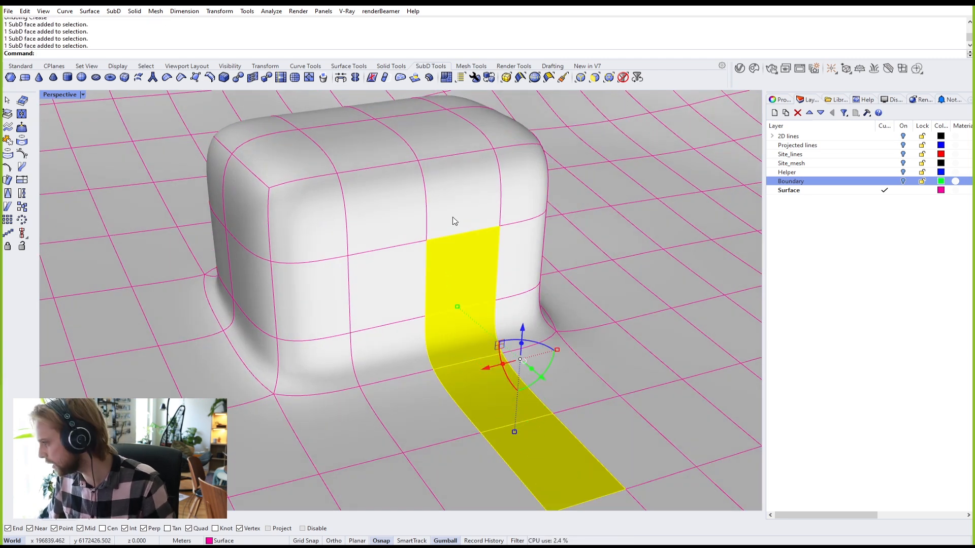
pyautogui.keyDown('ctrl'); pyautogui.keyDown('shift'); pyautogui.click(453, 191); pyautogui.keyUp('shift'); pyautogui.keyUp('ctrl')
pyautogui.keyDown('ctrl'); pyautogui.keyDown('shift'); pyautogui.click(447, 121); pyautogui.keyUp('shift'); pyautogui.keyUp('ctrl')
pyautogui.moveTo(447, 121); pyautogui.dragTo(599, 165, button='right')
pyautogui.keyDown('ctrl'); pyautogui.keyDown('shift'); pyautogui.click(381, 167); pyautogui.keyUp('shift'); pyautogui.keyUp('ctrl')
pyautogui.keyDown('ctrl'); pyautogui.keyDown('shift'); pyautogui.click(341, 214); pyautogui.keyUp('shift'); pyautogui.keyUp('ctrl')
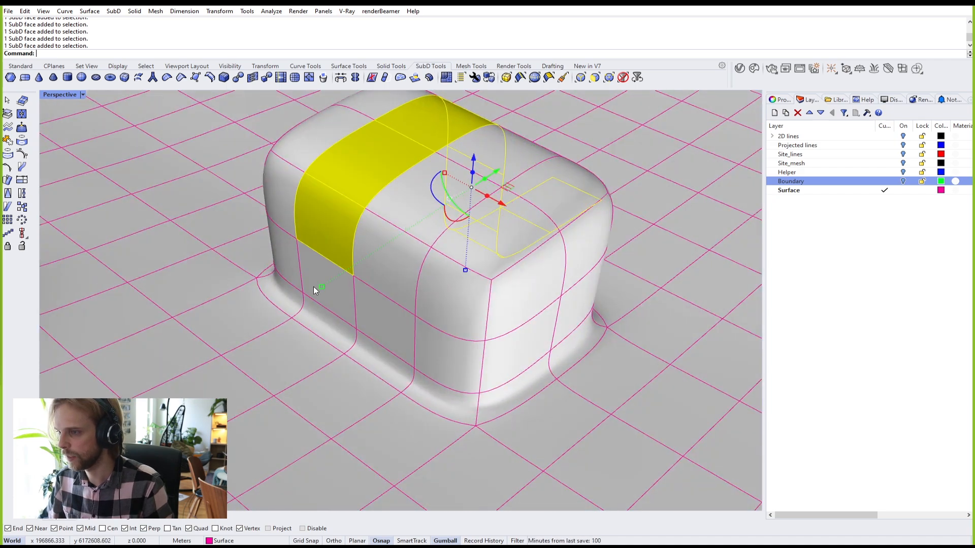
pyautogui.keyDown('ctrl'); pyautogui.keyDown('shift'); pyautogui.click(326, 311); pyautogui.keyUp('shift'); pyautogui.keyUp('ctrl')
pyautogui.keyDown('ctrl'); pyautogui.keyDown('shift'); pyautogui.click(327, 333); pyautogui.keyUp('shift'); pyautogui.keyUp('ctrl')
pyautogui.keyDown('ctrl'); pyautogui.keyDown('shift'); pyautogui.click(302, 354); pyautogui.keyUp('shift'); pyautogui.keyUp('ctrl')
pyautogui.moveTo(443, 342); pyautogui.dragTo(60, 316, button='right')
pyautogui.keyDown('ctrl'); pyautogui.keyDown('shift'); pyautogui.click(668, 295); pyautogui.keyUp('shift'); pyautogui.keyUp('ctrl')
pyautogui.scroll(-6, 573, 303)
pyautogui.moveTo(398, 325); pyautogui.dragTo(527, 321, button='right')
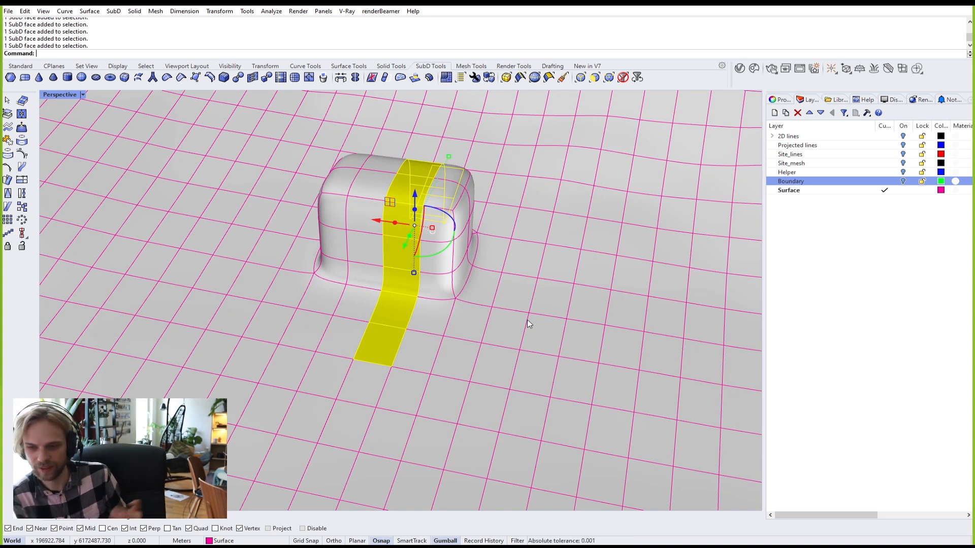
pyautogui.write('Inset')
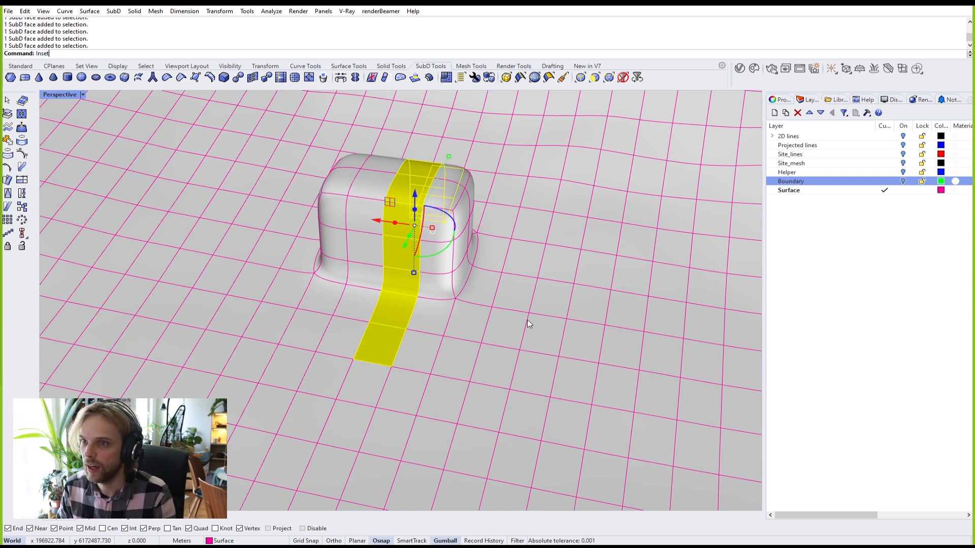
pyautogui.press('Return')
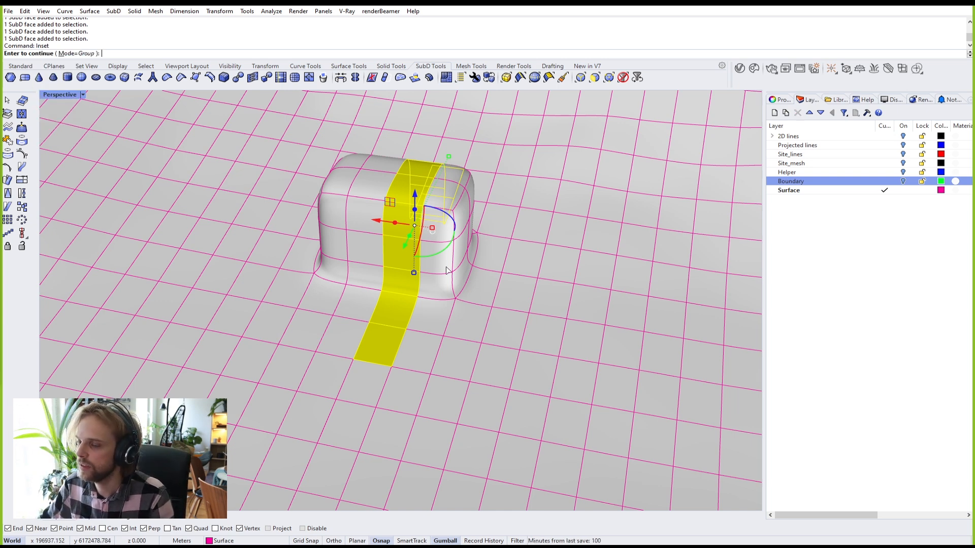
pyautogui.moveTo(370, 319); pyautogui.dragTo(414, 215, button='right')
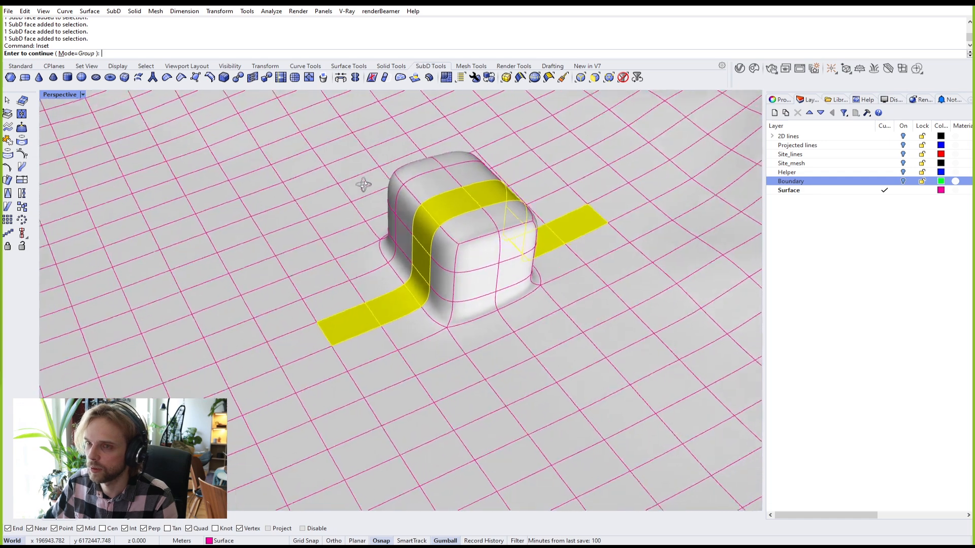
pyautogui.scroll(4, 413, 214)
pyautogui.keyDown('shift'); pyautogui.moveTo(298, 317); pyautogui.dragTo(244, 316, button='right'); pyautogui.keyUp('shift')
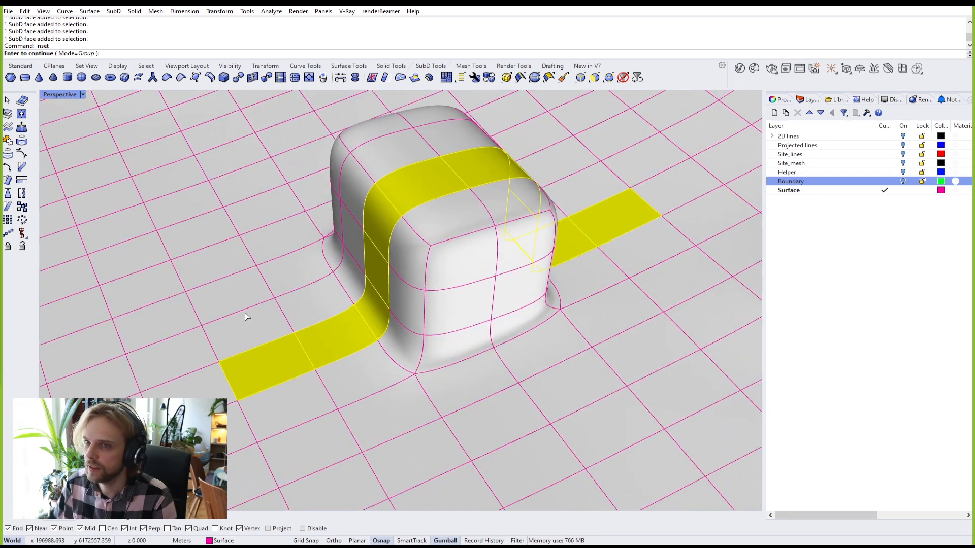
pyautogui.press('Return')
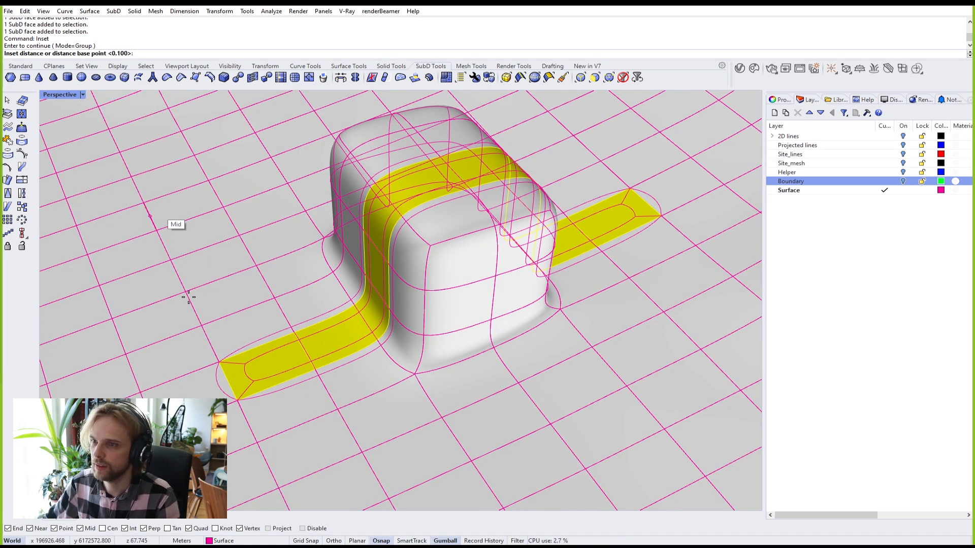
pyautogui.click(195, 364)
pyautogui.moveTo(198, 365); pyautogui.dragTo(274, 333, button='right')
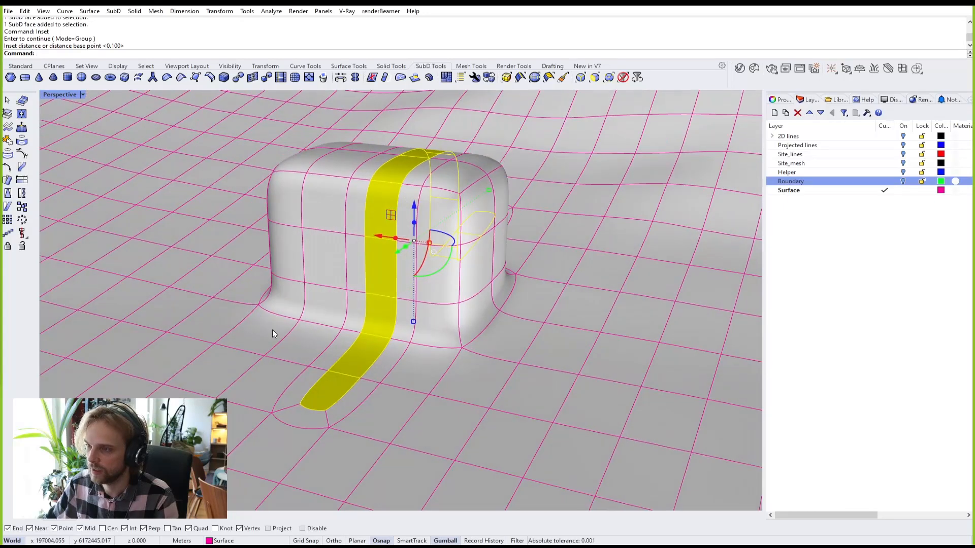
pyautogui.scroll(3, 318, 388)
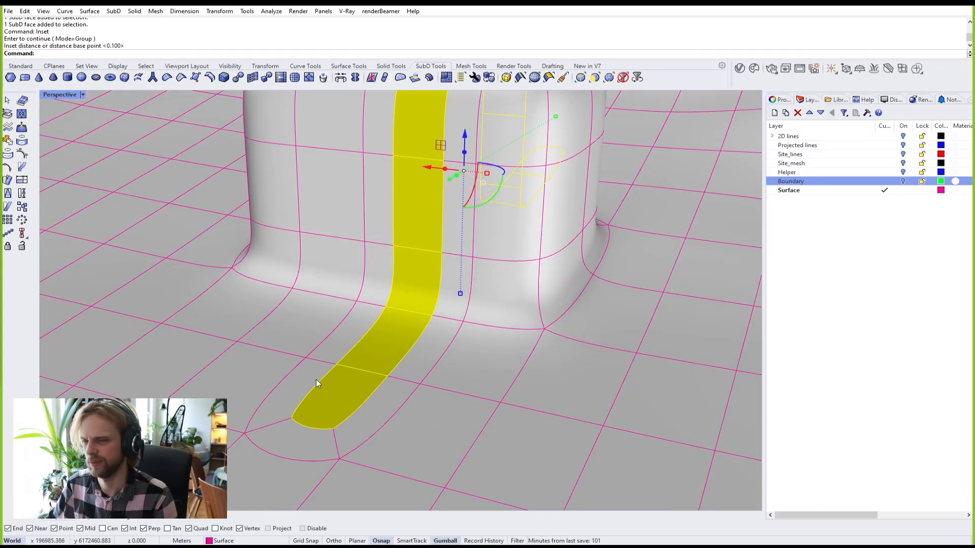
pyautogui.hotkey('ctrl', 'z')
# Step: Try selecting ground faces and the face loop across the building, then clear the selection
pyautogui.keyDown('ctrl'); pyautogui.keyDown('shift'); pyautogui.click(327, 406); pyautogui.keyUp('shift'); pyautogui.keyUp('ctrl')
pyautogui.keyDown('ctrl'); pyautogui.keyDown('shift'); pyautogui.click(355, 390); pyautogui.keyUp('shift'); pyautogui.keyUp('ctrl')
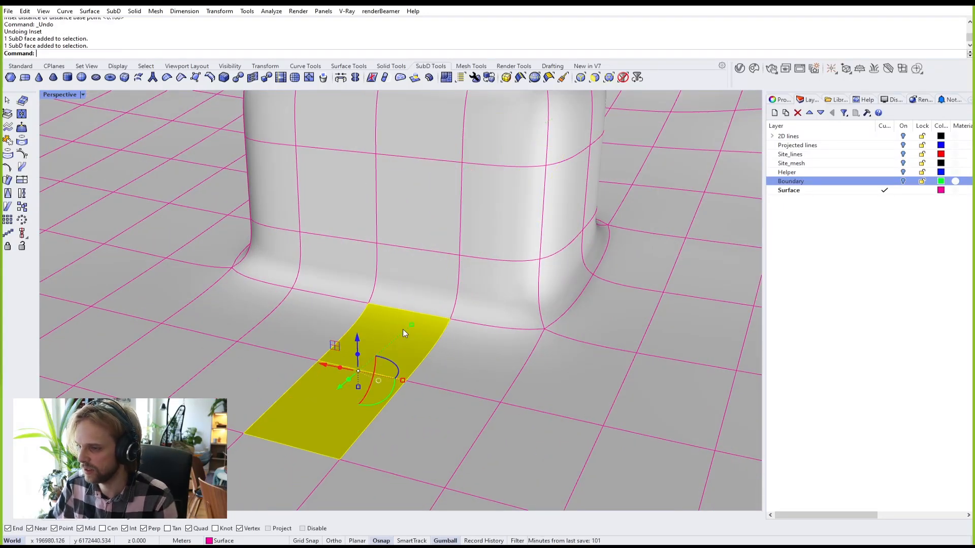
pyautogui.moveTo(438, 284); pyautogui.dragTo(611, 345, button='right')
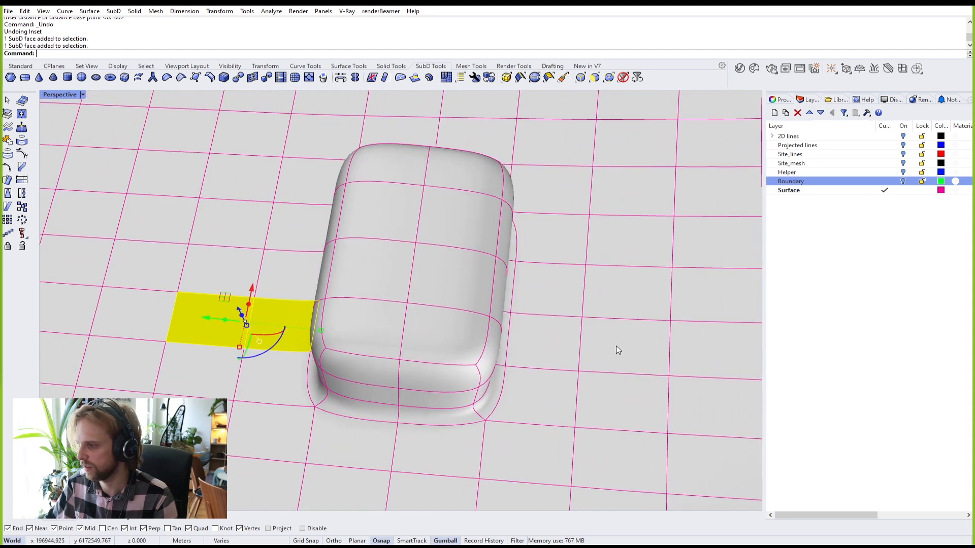
pyautogui.keyDown('ctrl'); pyautogui.keyDown('shift'); pyautogui.click(611, 344); pyautogui.keyUp('shift'); pyautogui.keyUp('ctrl')
pyautogui.keyDown('ctrl'); pyautogui.keyDown('shift'); pyautogui.doubleClick(556, 339); pyautogui.keyUp('shift'); pyautogui.keyUp('ctrl')
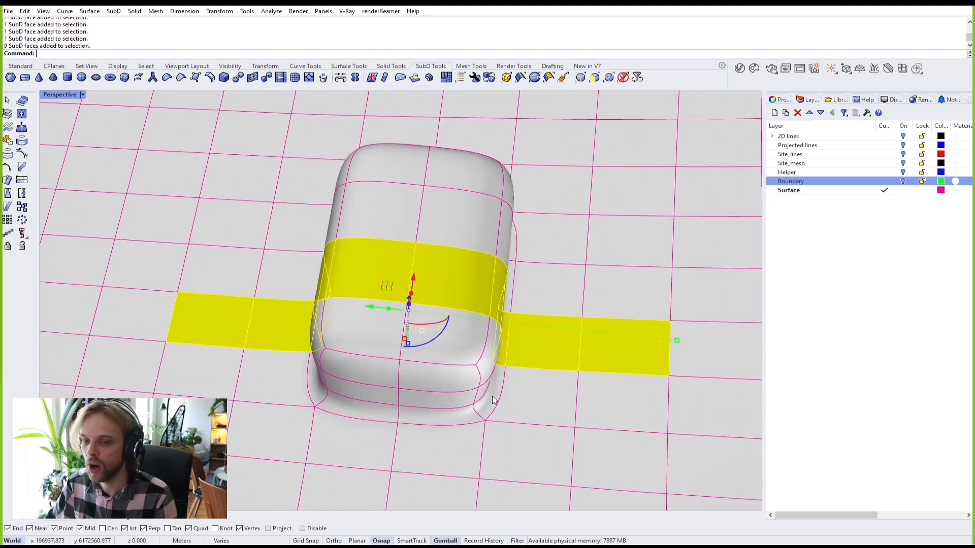
pyautogui.press('Escape')
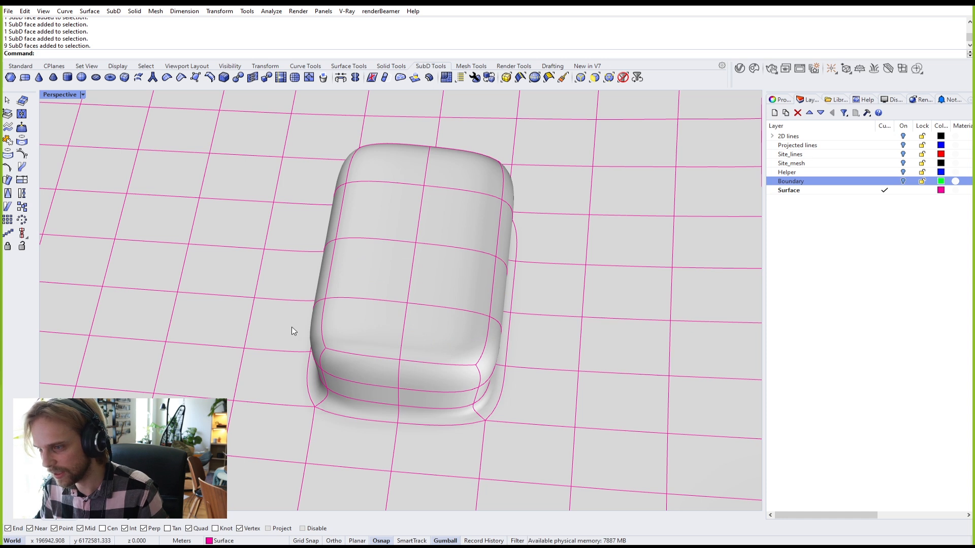
# Step: Select the terrain face loop running through the building
pyautogui.keyDown('ctrl'); pyautogui.keyDown('shift'); pyautogui.click(130, 316); pyautogui.keyUp('shift'); pyautogui.keyUp('ctrl')
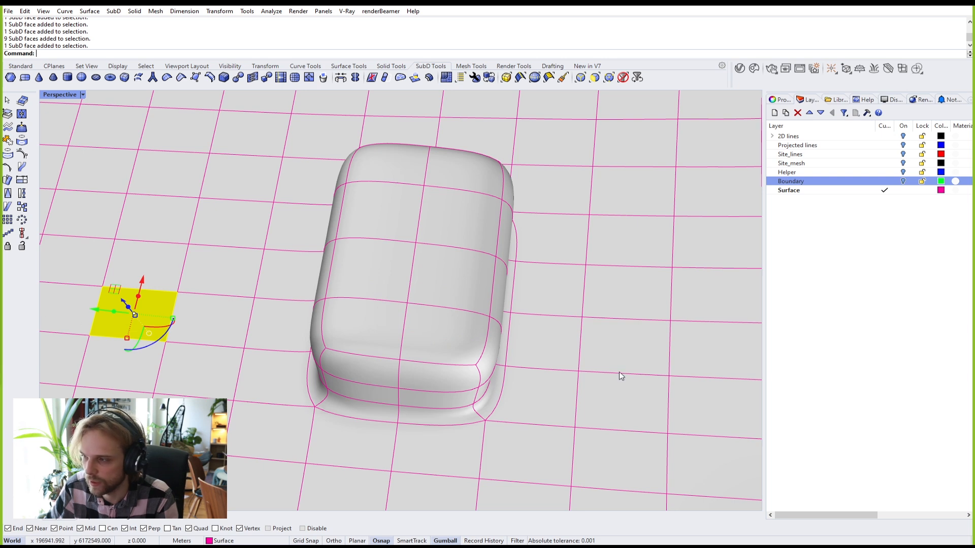
pyautogui.moveTo(617, 349); pyautogui.dragTo(633, 335, button='right')
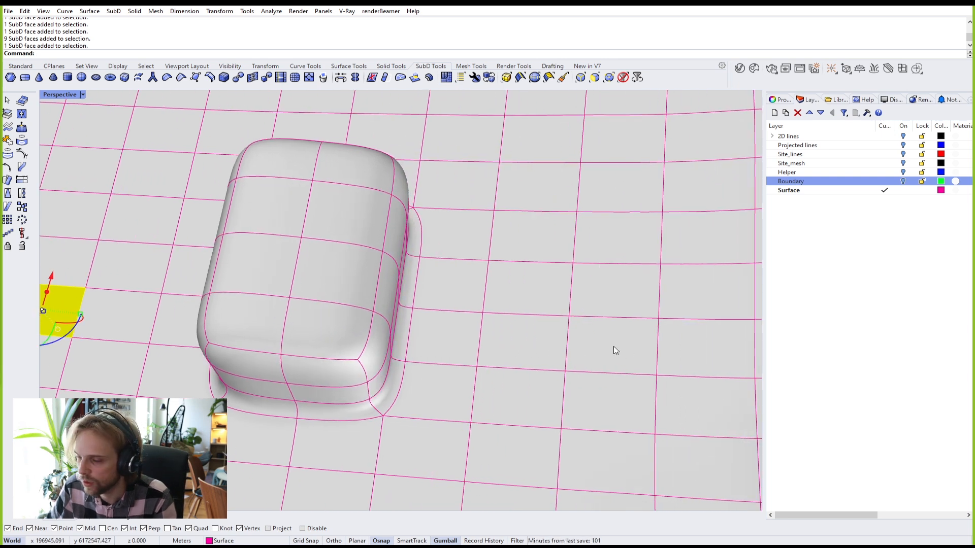
pyautogui.keyDown('ctrl'); pyautogui.keyDown('shift'); pyautogui.click(542, 344); pyautogui.keyUp('shift'); pyautogui.keyUp('ctrl')
pyautogui.moveTo(541, 344); pyautogui.dragTo(126, 307, button='right')
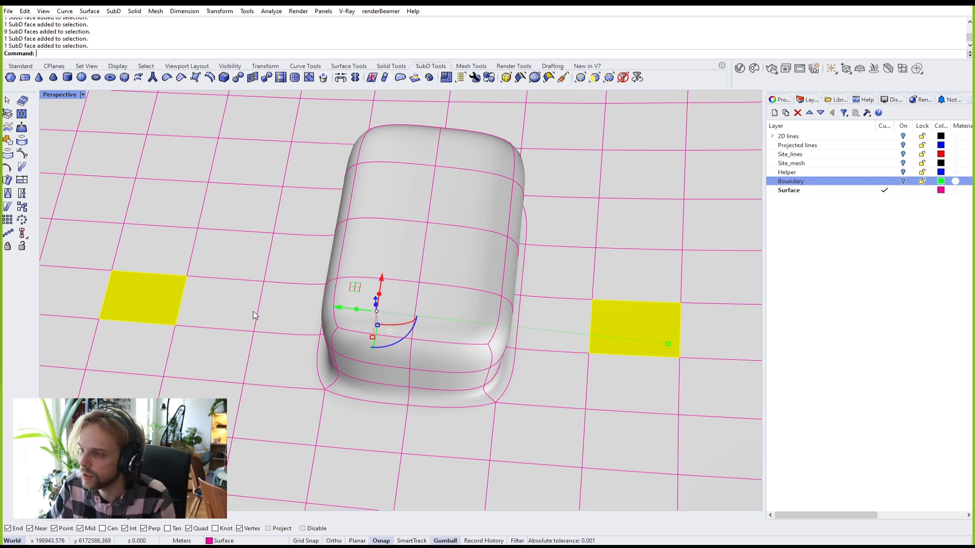
pyautogui.keyDown('ctrl'); pyautogui.keyDown('shift'); pyautogui.click(269, 309); pyautogui.keyUp('shift'); pyautogui.keyUp('ctrl')
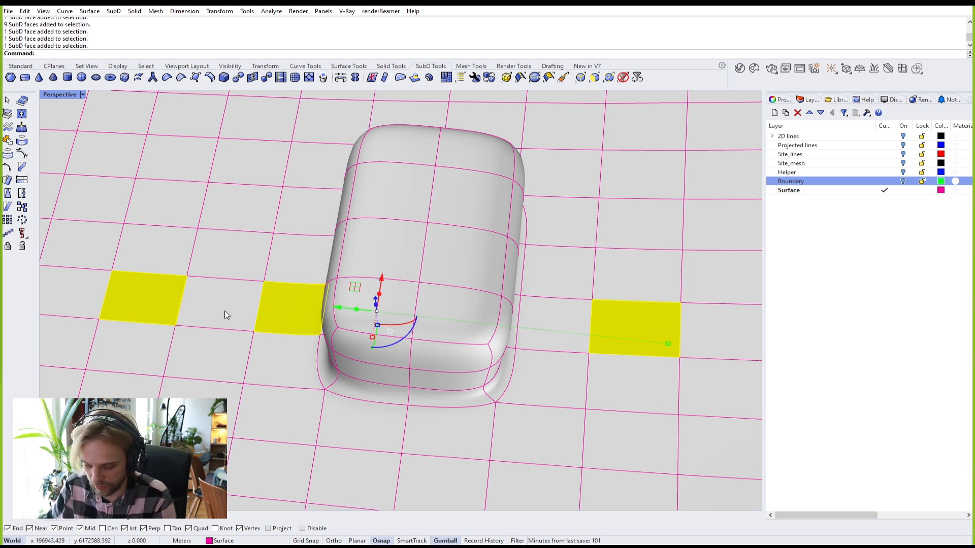
pyautogui.keyDown('ctrl'); pyautogui.keyDown('shift'); pyautogui.click(287, 318); pyautogui.keyUp('shift'); pyautogui.keyUp('ctrl')
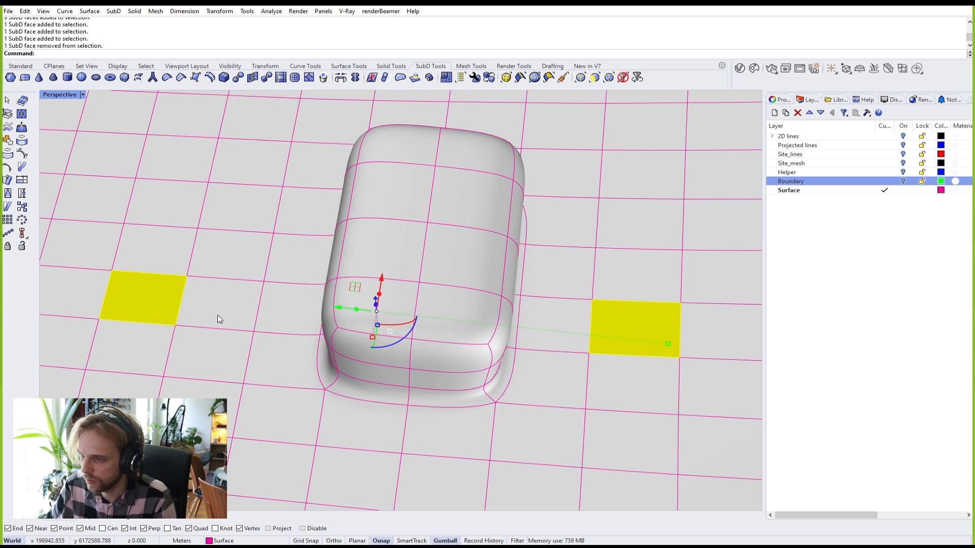
pyautogui.keyDown('ctrl'); pyautogui.keyDown('shift'); pyautogui.doubleClick(212, 309); pyautogui.keyUp('shift'); pyautogui.keyUp('ctrl')
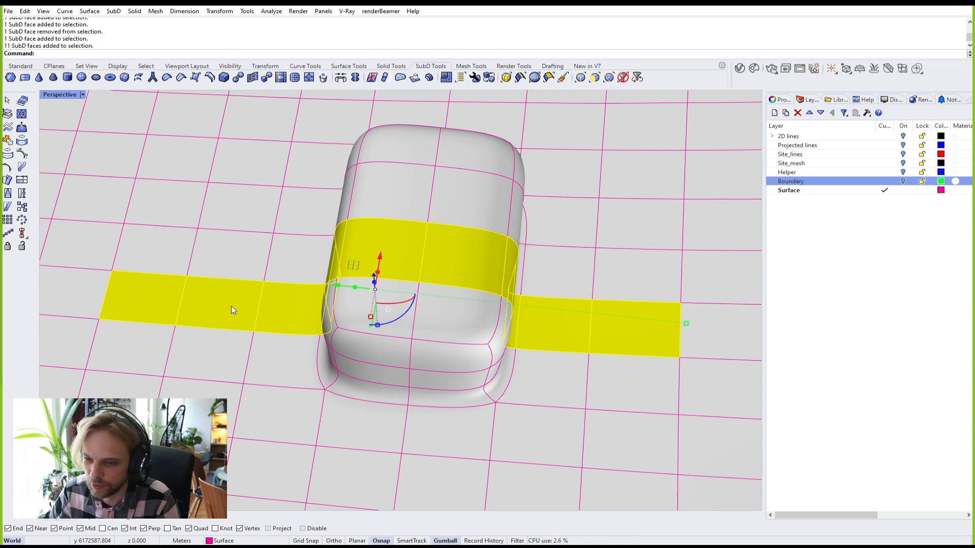
pyautogui.moveTo(165, 310); pyautogui.dragTo(379, 294, button='right')
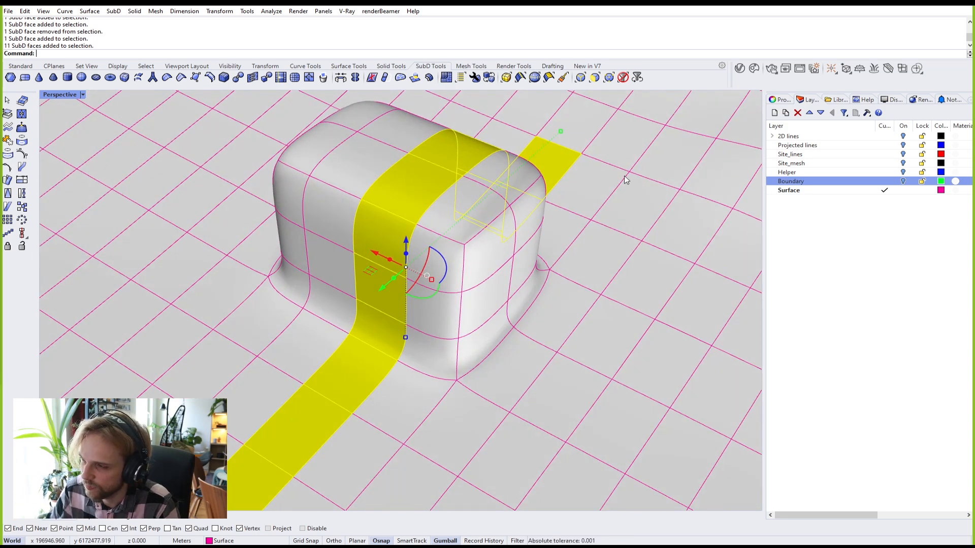
pyautogui.scroll(-5, 339, 287)
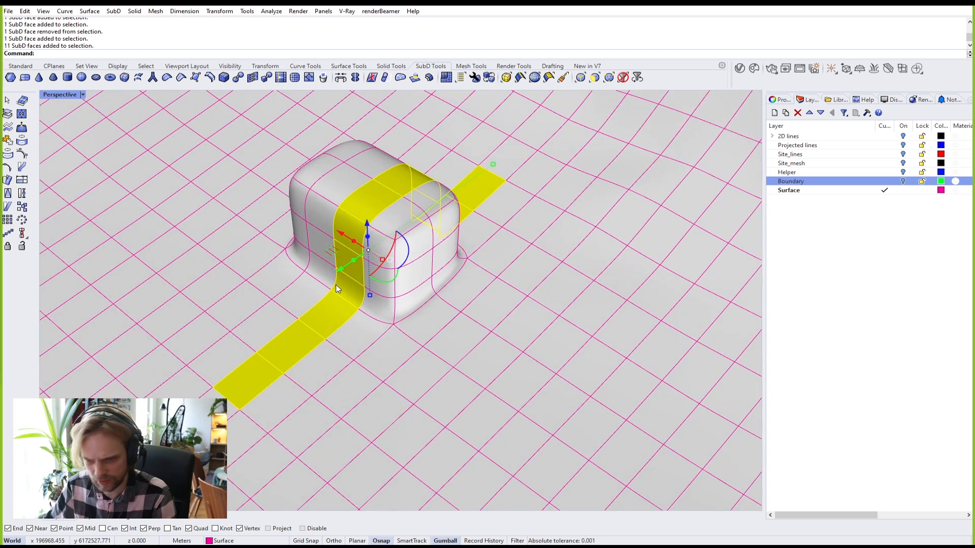
# Step: Inset the face loop at 0.01, then 0.1, and cancel without applying
pyautogui.write('Inset')
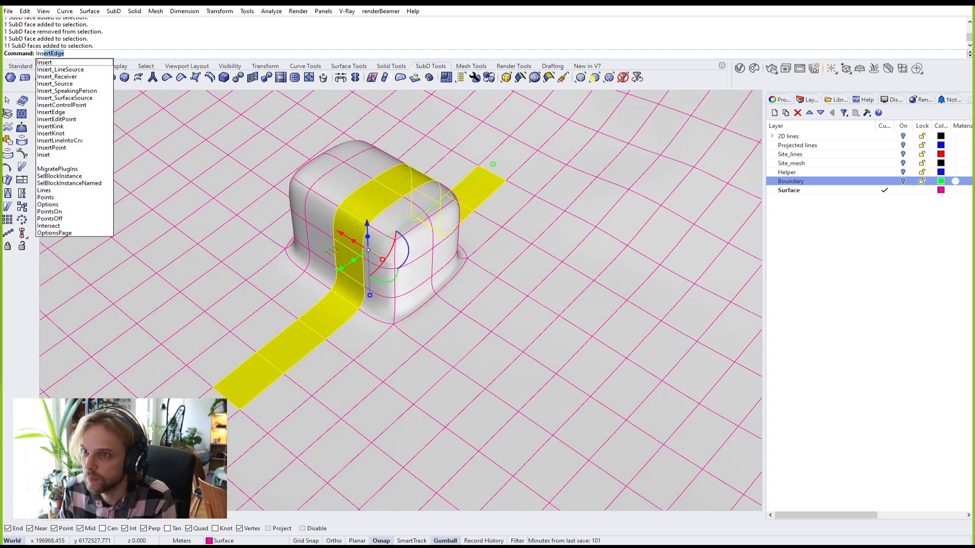
pyautogui.press('Return')
pyautogui.press('Return')
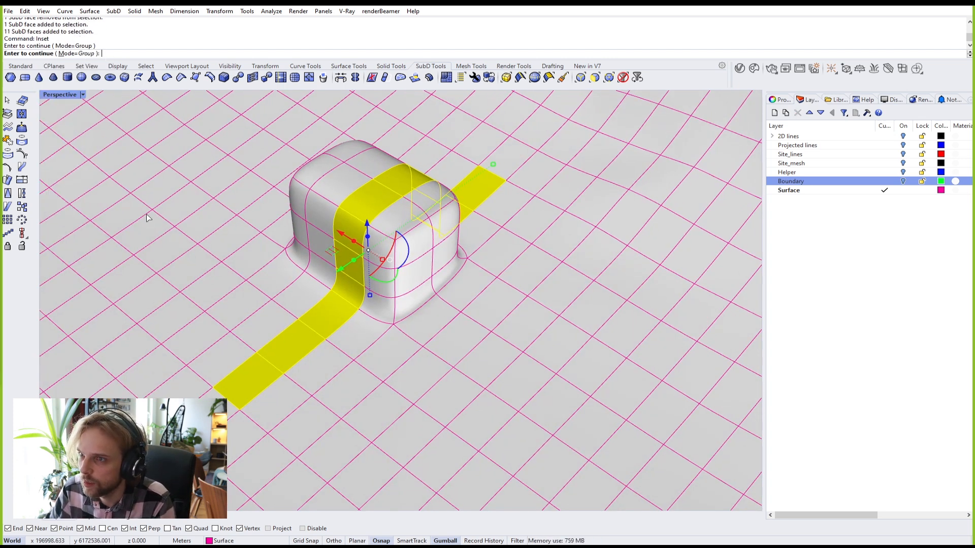
pyautogui.scroll(10, 187, 389)
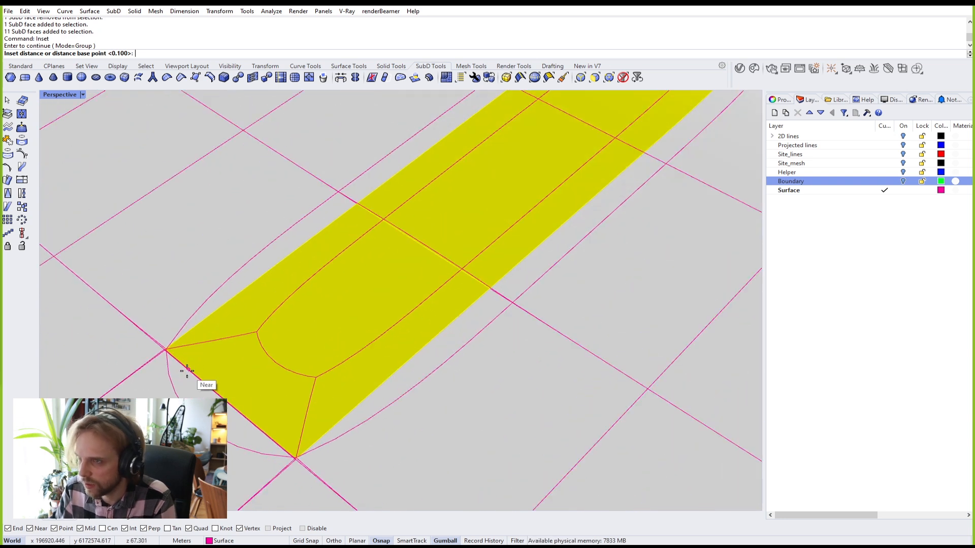
pyautogui.write('.01')
pyautogui.press('Return')
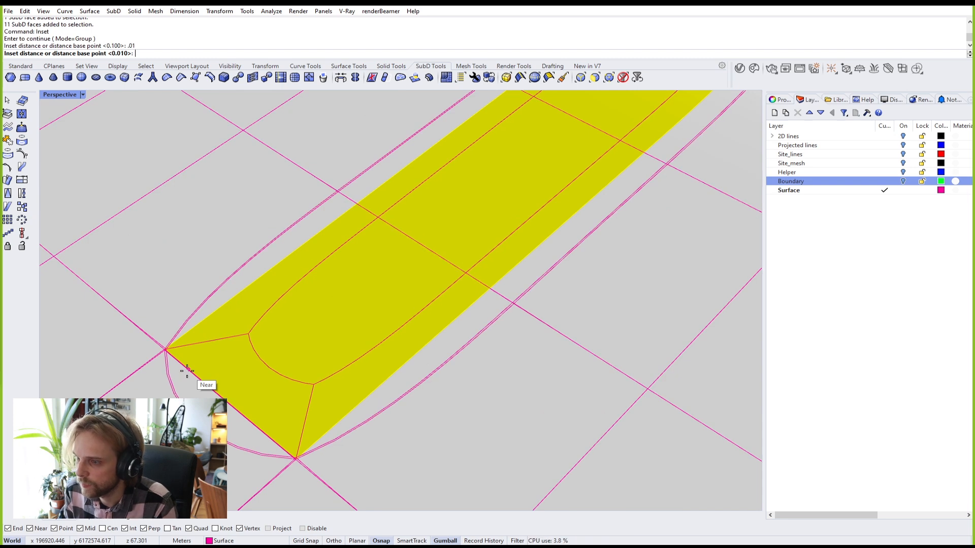
pyautogui.press('Tab')
pyautogui.moveTo(186, 372); pyautogui.dragTo(315, 347, button='right')
pyautogui.scroll(4, 314, 347)
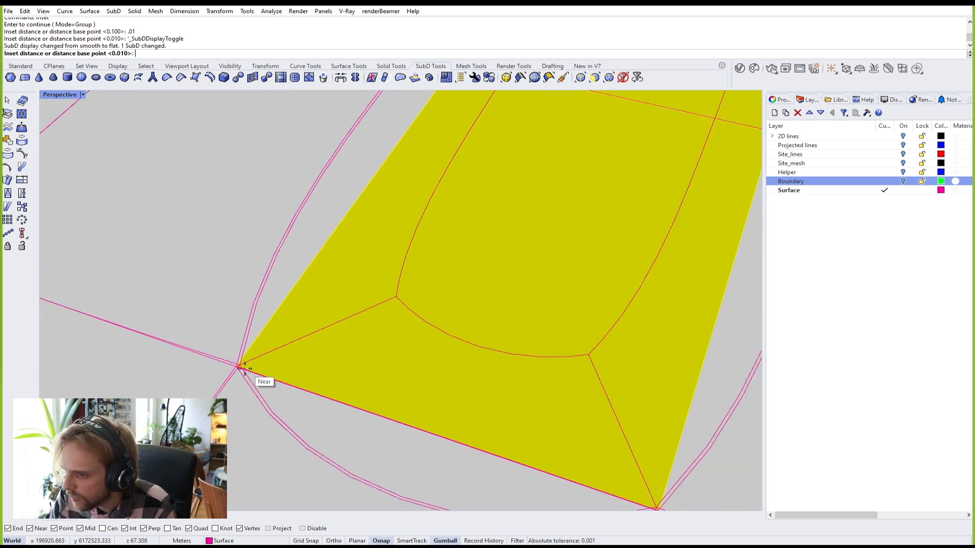
pyautogui.scroll(-3, 244, 366)
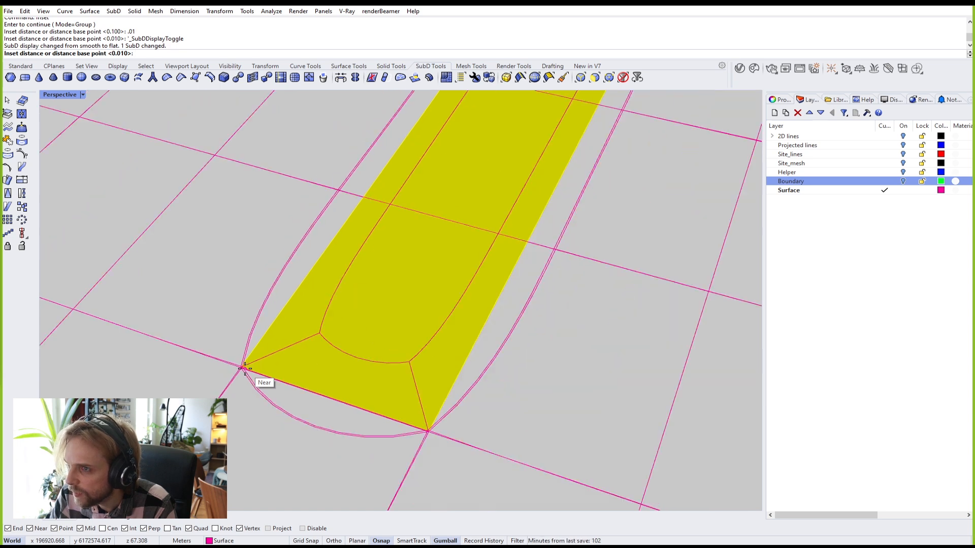
pyautogui.press('Tab')
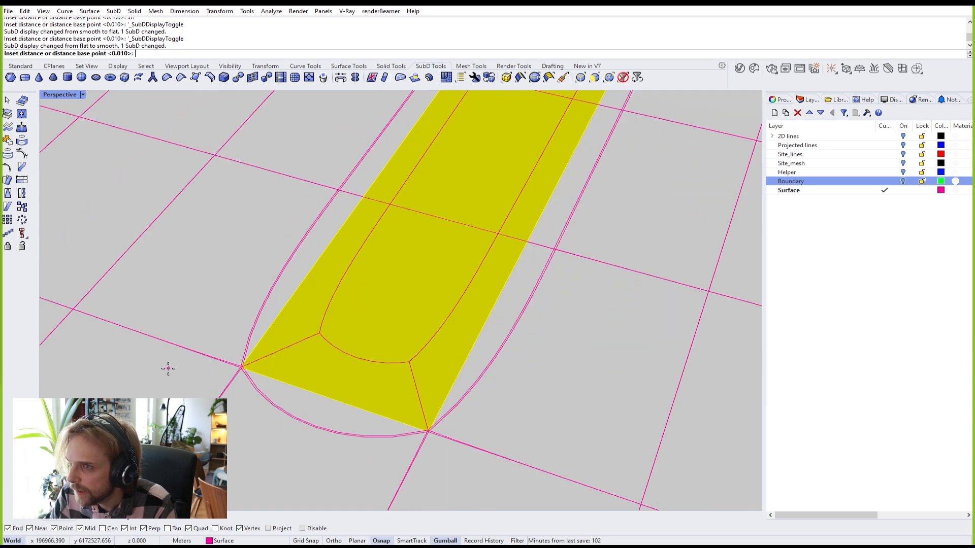
pyautogui.write('.1')
pyautogui.press('Return')
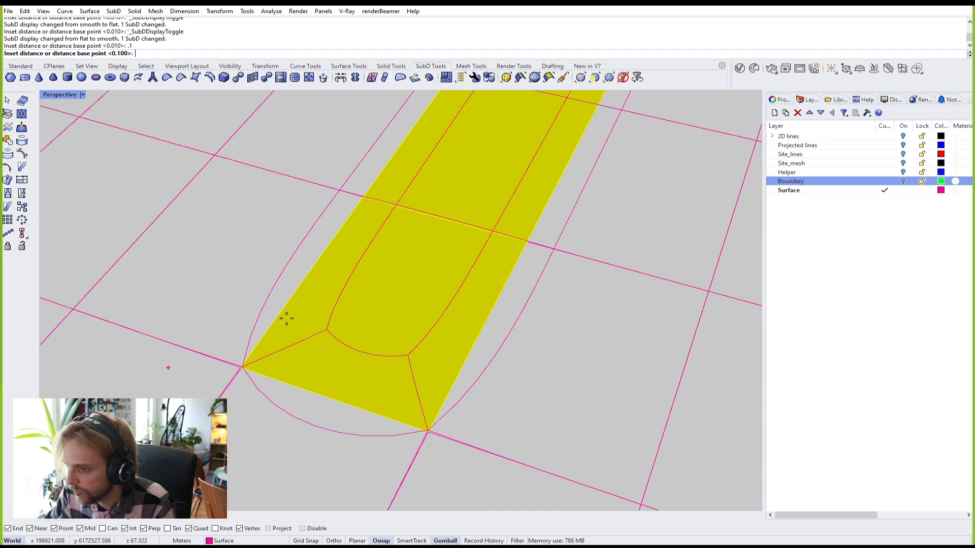
pyautogui.press('Escape')
# Step: Switch the SubD to flat display, then start and cancel ExtrudeCrv
pyautogui.press('Tab')
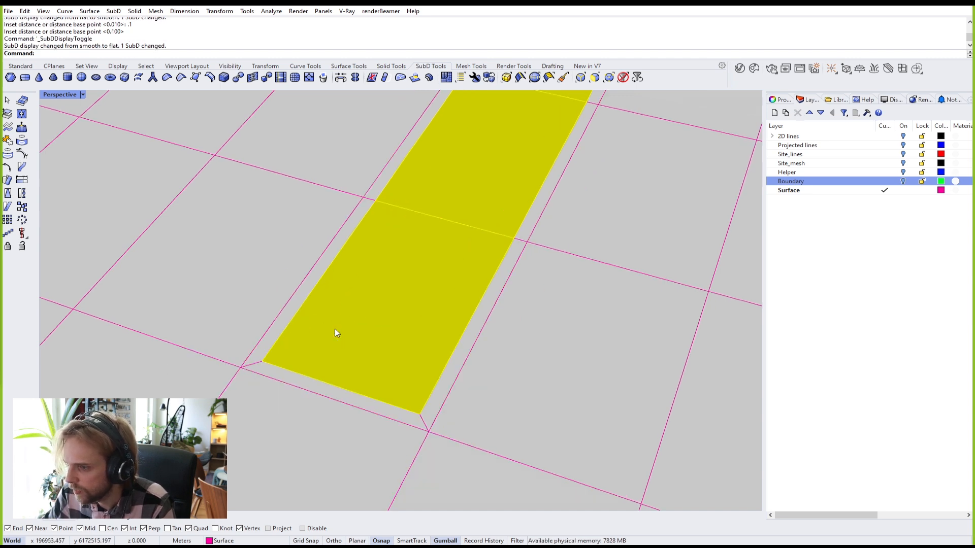
pyautogui.scroll(-5, 335, 331)
pyautogui.moveTo(335, 336); pyautogui.dragTo(389, 326, button='right')
pyautogui.scroll(-2, 305, 370)
pyautogui.press('Tab')
pyautogui.press('Tab')
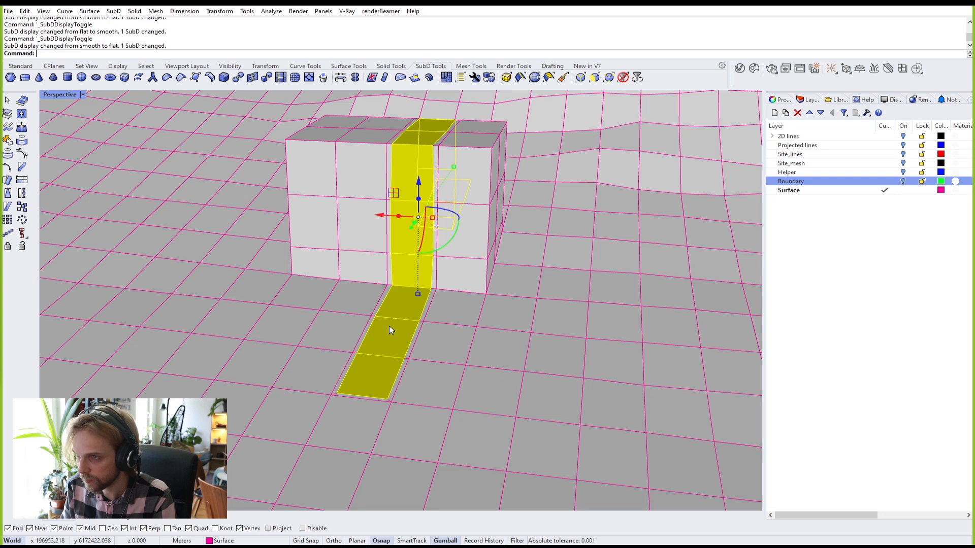
pyautogui.write('O')
pyautogui.press('BackSpace')
pyautogui.write('ExtrudeCrv')
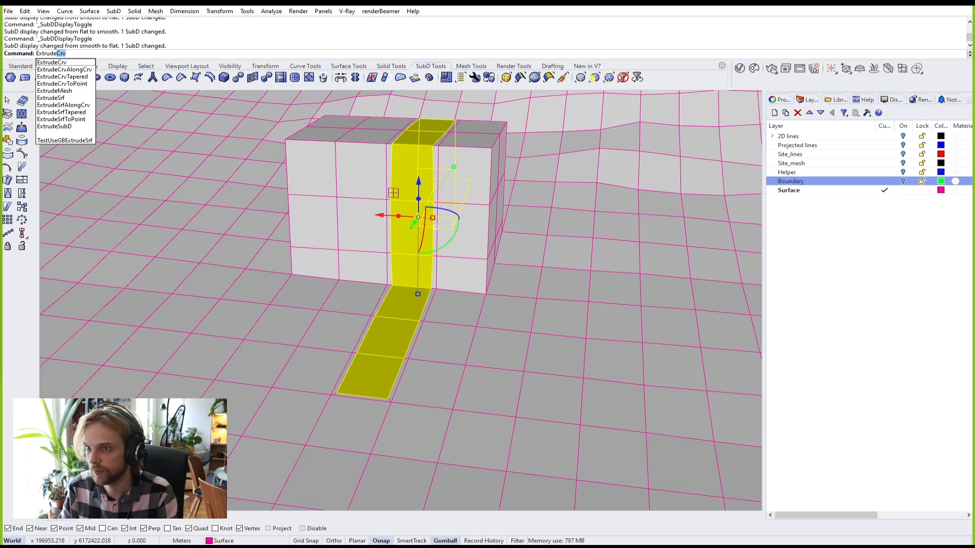
pyautogui.press('Return')
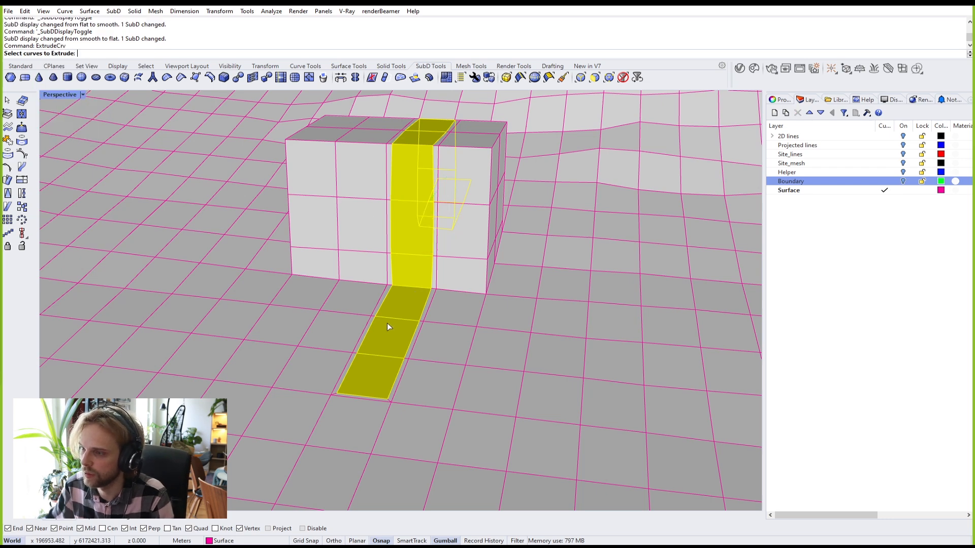
pyautogui.press('Escape')
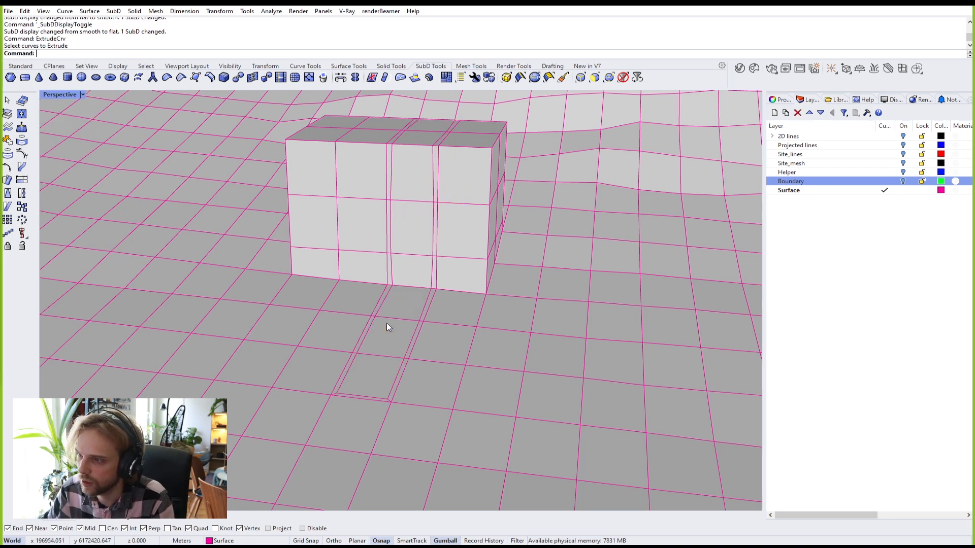
# Step: Select the face loop running through the building
pyautogui.keyDown('ctrl'); pyautogui.keyDown('shift'); pyautogui.click(372, 375); pyautogui.keyUp('shift'); pyautogui.keyUp('ctrl')
pyautogui.moveTo(372, 375); pyautogui.dragTo(279, 391, button='right')
pyautogui.keyDown('ctrl'); pyautogui.keyDown('shift'); pyautogui.click(597, 299); pyautogui.keyUp('shift'); pyautogui.keyUp('ctrl')
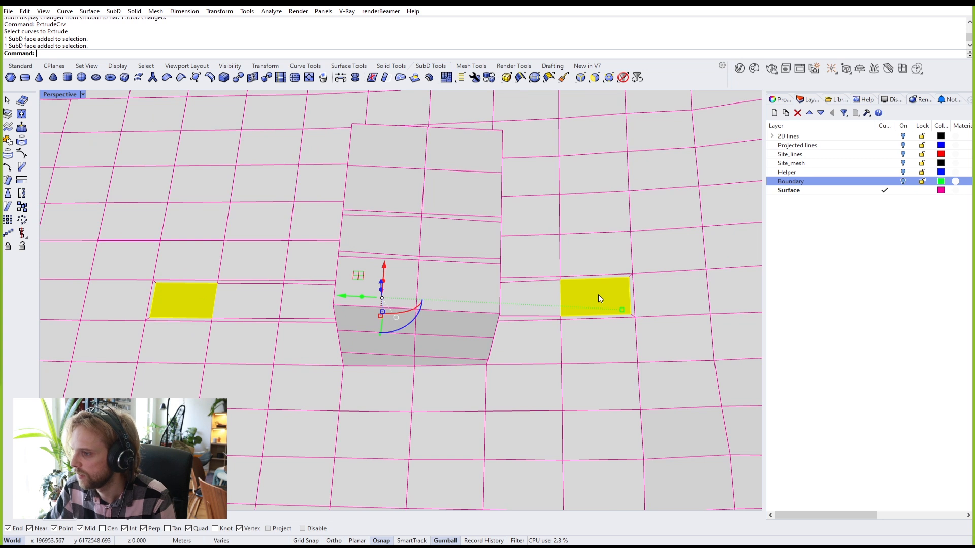
pyautogui.keyDown('ctrl'); pyautogui.keyDown('shift'); pyautogui.doubleClick(549, 297); pyautogui.keyUp('shift'); pyautogui.keyUp('ctrl')
# Step: Extrude the selected faces 1 unit straight up along Z with ExtrudeSubD
pyautogui.write('Extrude')
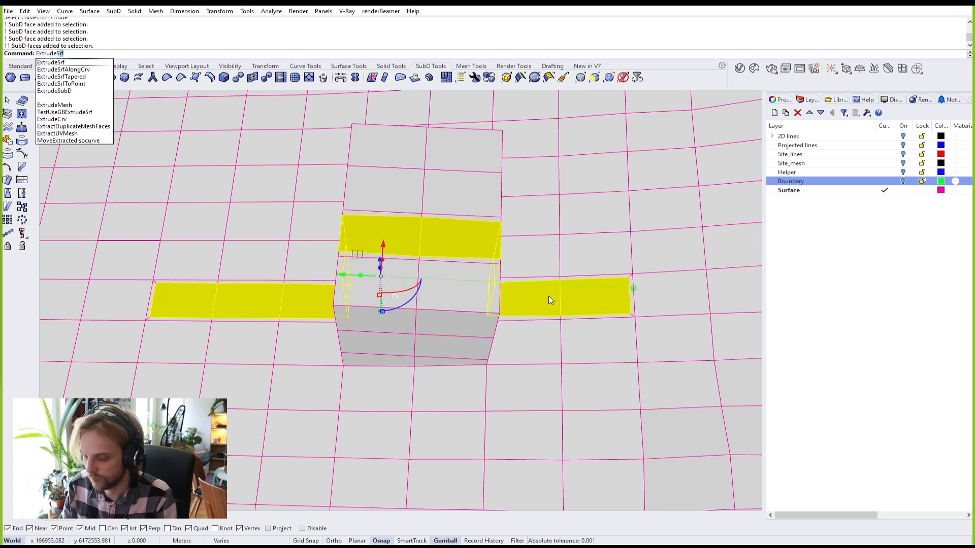
pyautogui.write('SubD')
pyautogui.press('Return')
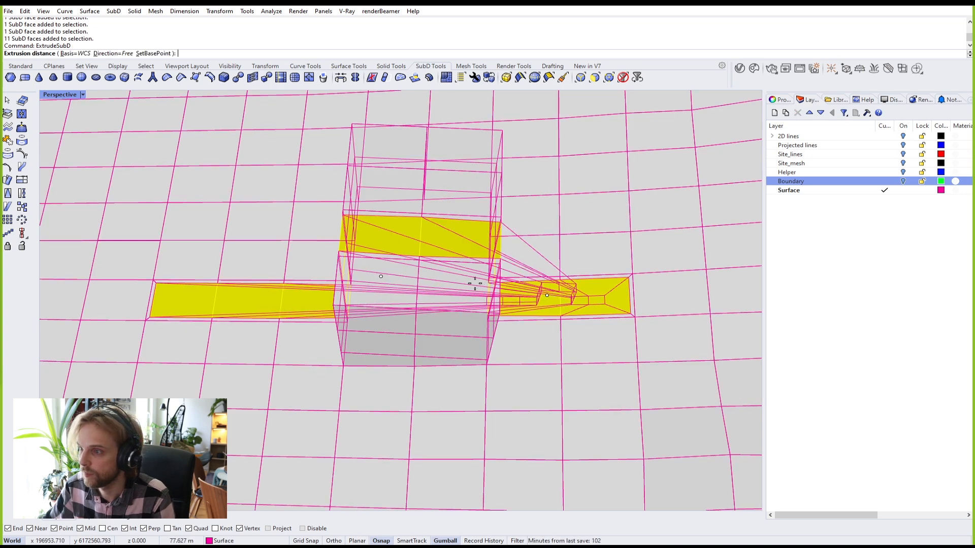
pyautogui.click(113, 53)
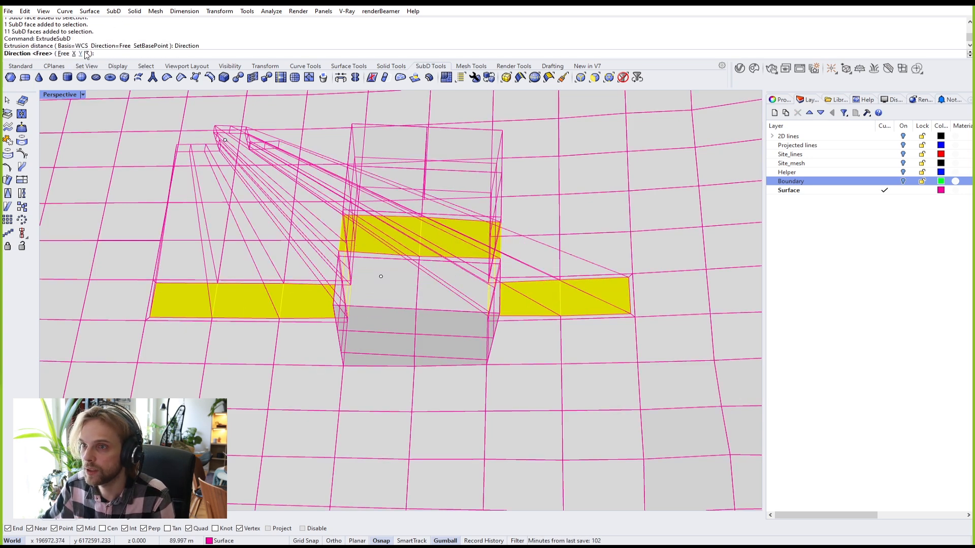
pyautogui.click(85, 53)
pyautogui.moveTo(276, 200); pyautogui.dragTo(295, 172, button='right')
pyautogui.scroll(-6, 264, 152)
pyautogui.keyDown('shift'); pyautogui.moveTo(215, 158); pyautogui.dragTo(331, 279, button='right'); pyautogui.keyUp('shift')
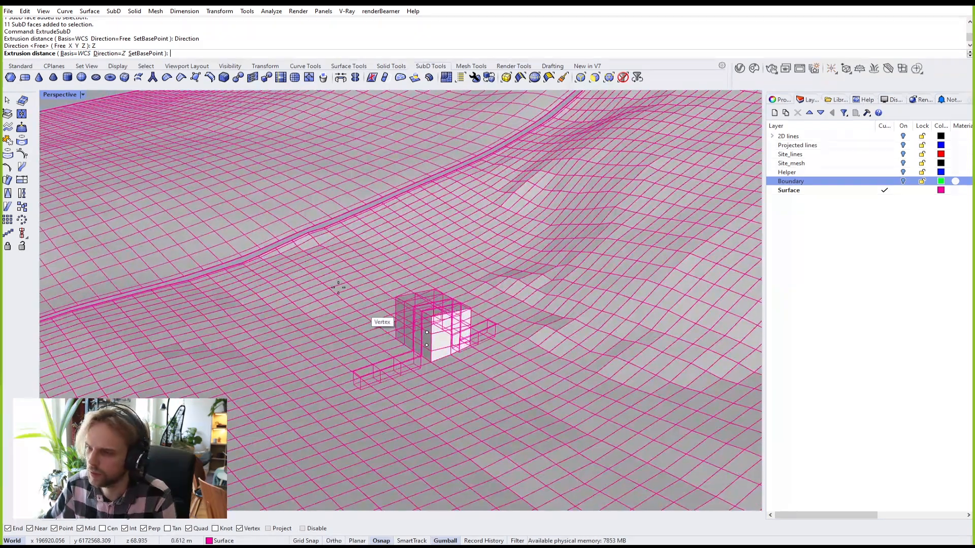
pyautogui.moveTo(393, 343); pyautogui.dragTo(383, 317, button='right')
pyautogui.scroll(2, 391, 314)
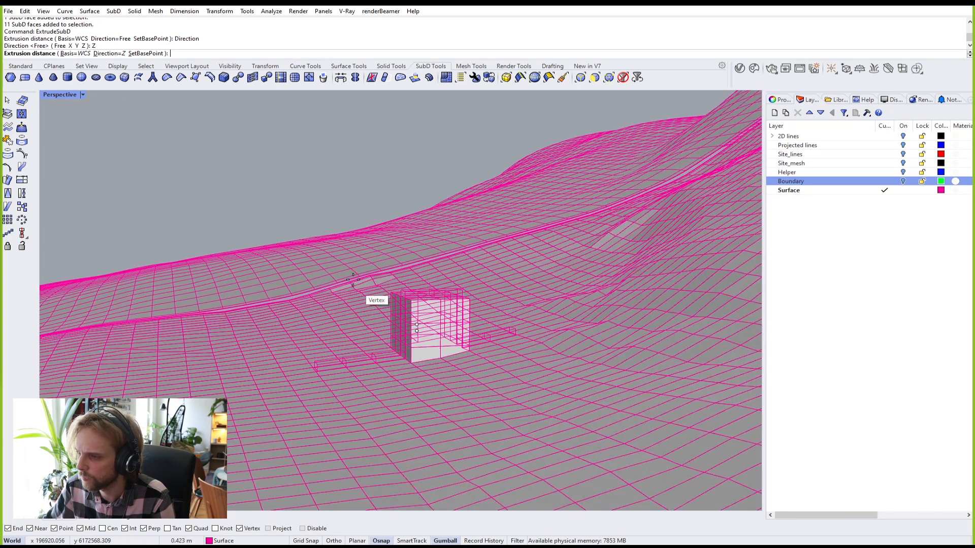
pyautogui.scroll(2, 357, 286)
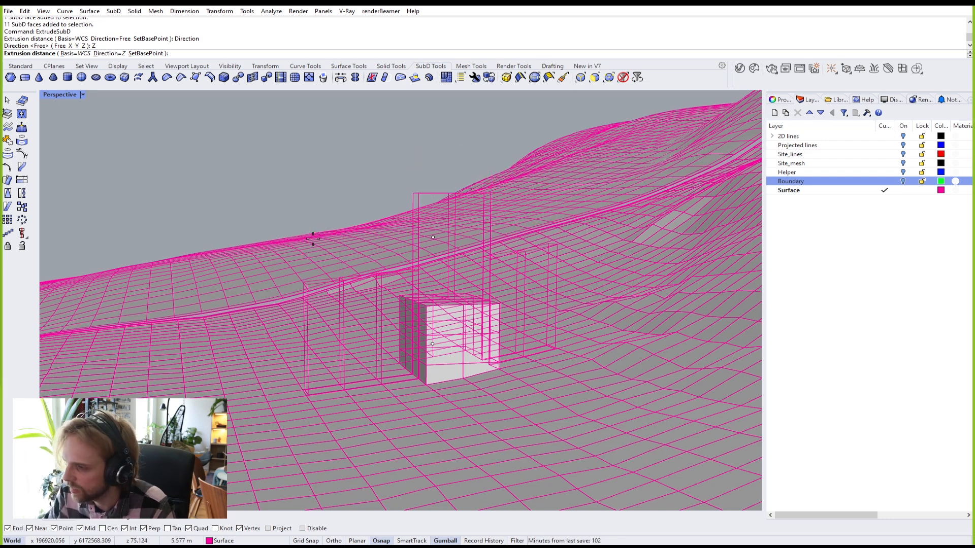
pyautogui.press('Return')
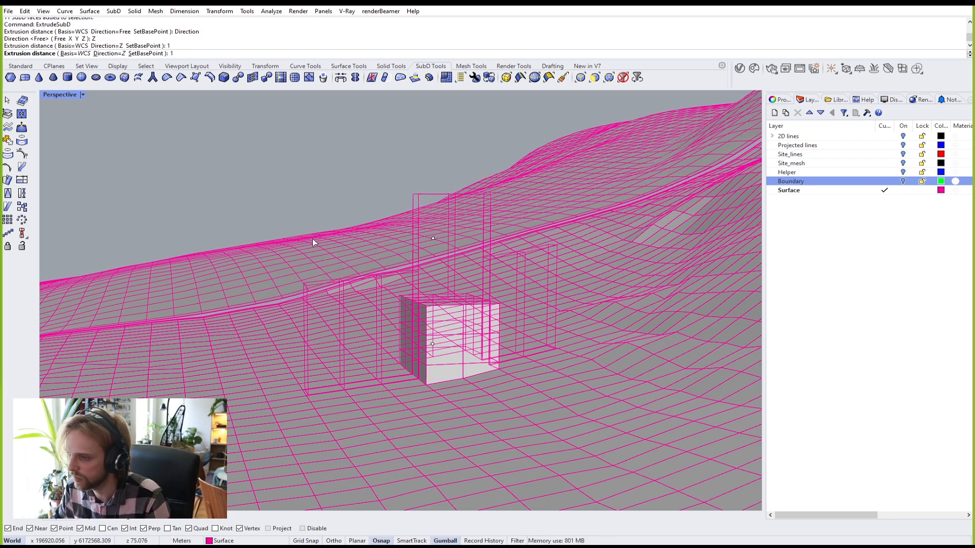
pyautogui.scroll(5, 453, 367)
# Step: Shift the three faces of the narrow wall sideways
pyautogui.scroll(5, 526, 351)
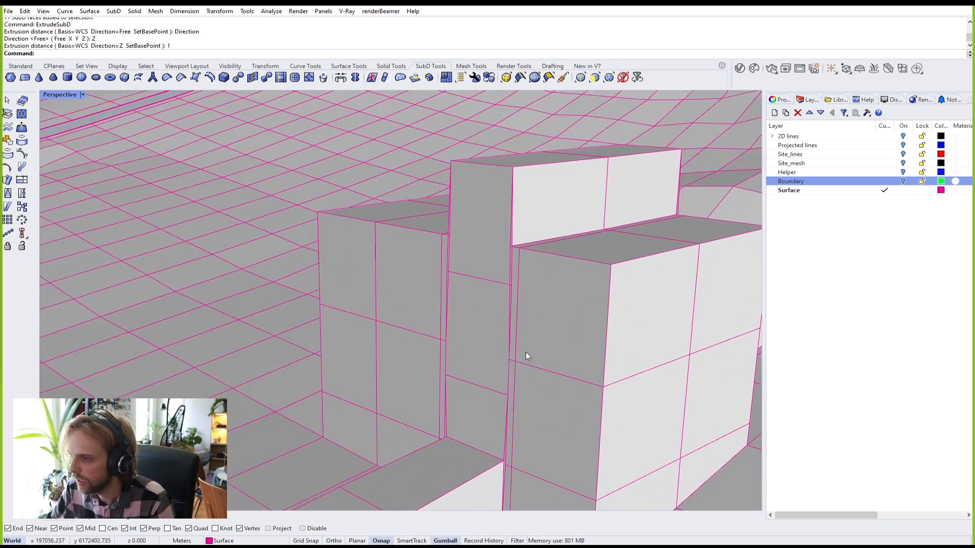
pyautogui.moveTo(419, 358)
pyautogui.mouseDown(button='right')
pyautogui.moveTo(398, 346)
pyautogui.moveTo(411, 352)
pyautogui.mouseUp(button='right')
pyautogui.keyDown('ctrl'); pyautogui.keyDown('shift'); pyautogui.click(411, 352); pyautogui.keyUp('shift'); pyautogui.keyUp('ctrl')
pyautogui.keyDown('ctrl'); pyautogui.keyDown('shift'); pyautogui.click(416, 274); pyautogui.keyUp('shift'); pyautogui.keyUp('ctrl')
pyautogui.keyDown('ctrl'); pyautogui.keyDown('shift'); pyautogui.click(417, 158); pyautogui.keyUp('shift'); pyautogui.keyUp('ctrl')
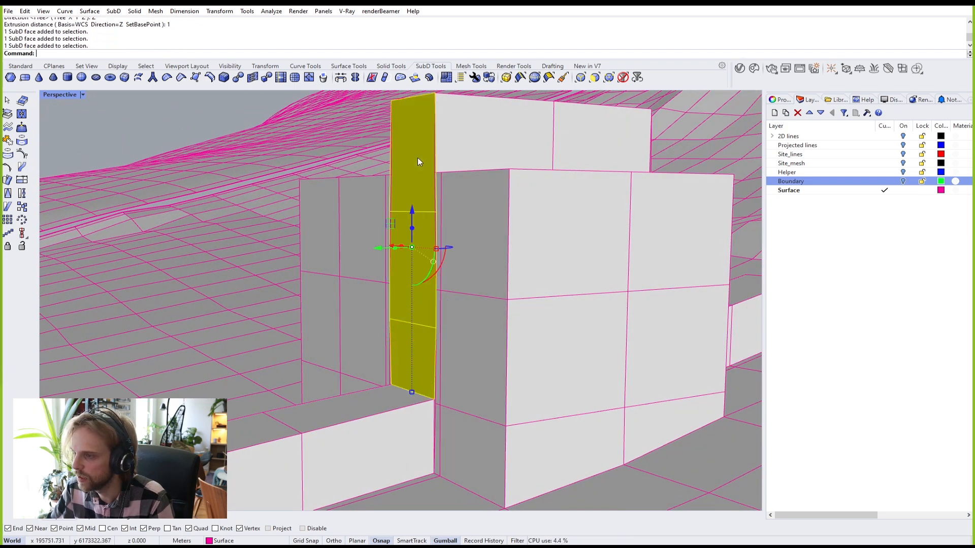
pyautogui.moveTo(382, 249); pyautogui.dragTo(317, 272)
pyautogui.moveTo(318, 272); pyautogui.dragTo(388, 285, button='right')
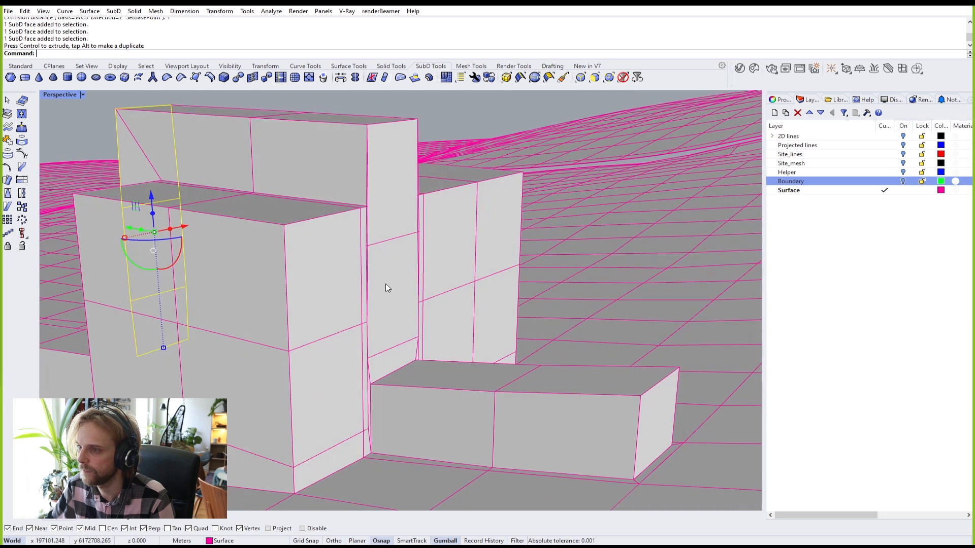
# Step: Push the upper and lower wall faces sideways
pyautogui.keyDown('ctrl'); pyautogui.keyDown('shift'); pyautogui.click(394, 188); pyautogui.keyUp('shift'); pyautogui.keyUp('ctrl')
pyautogui.press('Escape')
pyautogui.keyDown('ctrl'); pyautogui.keyDown('shift'); pyautogui.click(397, 230); pyautogui.keyUp('shift'); pyautogui.keyUp('ctrl')
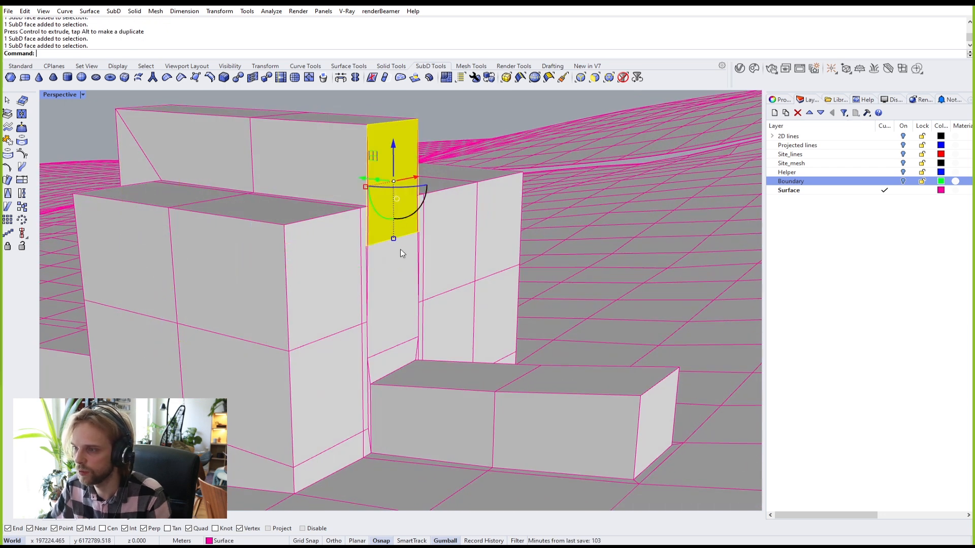
pyautogui.keyDown('ctrl'); pyautogui.keyDown('shift'); pyautogui.click(403, 327); pyautogui.keyUp('shift'); pyautogui.keyUp('ctrl')
pyautogui.moveTo(374, 252); pyautogui.dragTo(415, 266)
pyautogui.moveTo(415, 266); pyautogui.dragTo(483, 266, button='right')
pyautogui.press('Escape')
# Step: Raise the wall's bottom edge and preview the building in smooth display
pyautogui.scroll(6, 505, 319)
pyautogui.moveTo(504, 320); pyautogui.dragTo(486, 420, button='right')
pyautogui.keyDown('ctrl'); pyautogui.keyDown('shift'); pyautogui.click(472, 421); pyautogui.keyUp('shift'); pyautogui.keyUp('ctrl')
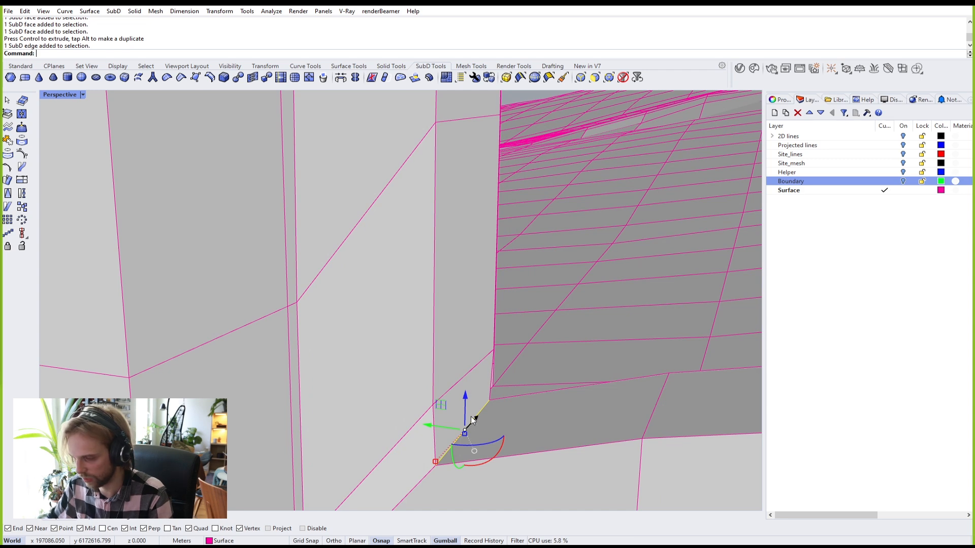
pyautogui.moveTo(465, 406); pyautogui.dragTo(467, 373)
pyautogui.scroll(6, 437, 427)
pyautogui.press('Escape')
pyautogui.moveTo(437, 424); pyautogui.dragTo(592, 381, button='right')
pyautogui.scroll(-5, 459, 399)
pyautogui.press('Tab')
pyautogui.press('Tab')
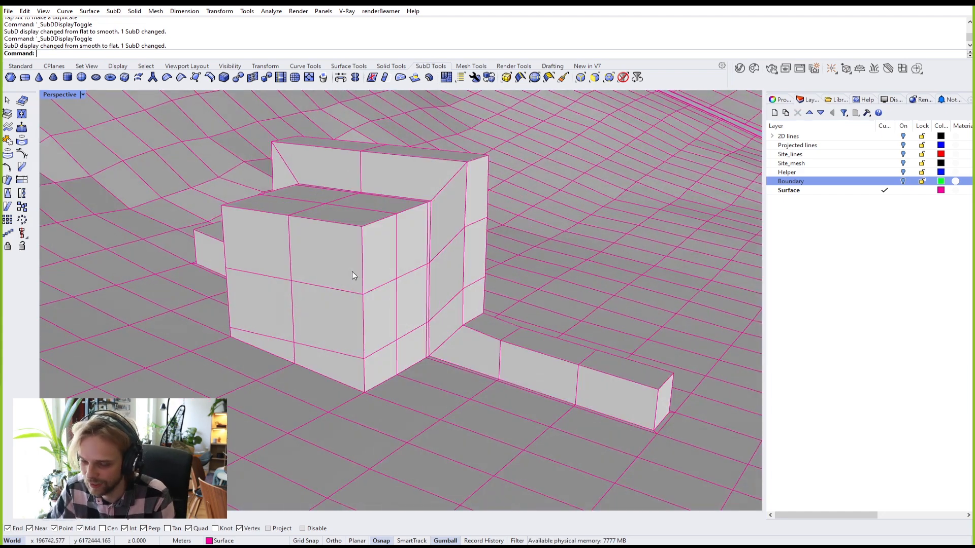
pyautogui.scroll(5, 352, 271)
# Step: Lower the top edges on both sides of the front block to slope its roof
pyautogui.keyDown('ctrl'); pyautogui.keyDown('shift'); pyautogui.click(261, 201); pyautogui.keyUp('shift'); pyautogui.keyUp('ctrl')
pyautogui.keyDown('ctrl'); pyautogui.keyDown('shift'); pyautogui.click(343, 214); pyautogui.keyUp('shift'); pyautogui.keyUp('ctrl')
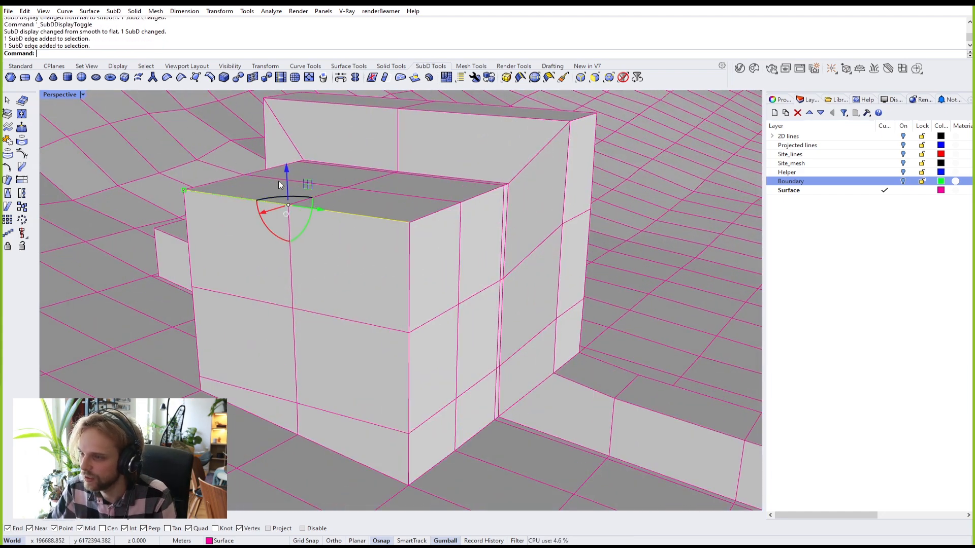
pyautogui.moveTo(287, 173); pyautogui.dragTo(295, 254)
pyautogui.moveTo(454, 354); pyautogui.dragTo(296, 333, button='right')
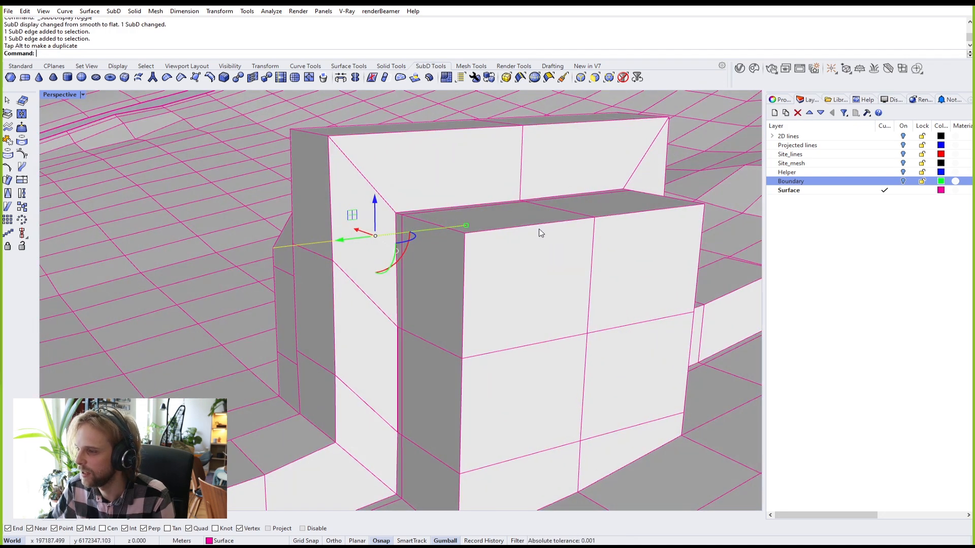
pyautogui.keyDown('ctrl'); pyautogui.keyDown('shift'); pyautogui.click(553, 226); pyautogui.keyUp('shift'); pyautogui.keyUp('ctrl')
pyautogui.press('Escape')
pyautogui.keyDown('ctrl'); pyautogui.keyDown('shift'); pyautogui.click(559, 223); pyautogui.keyUp('shift'); pyautogui.keyUp('ctrl')
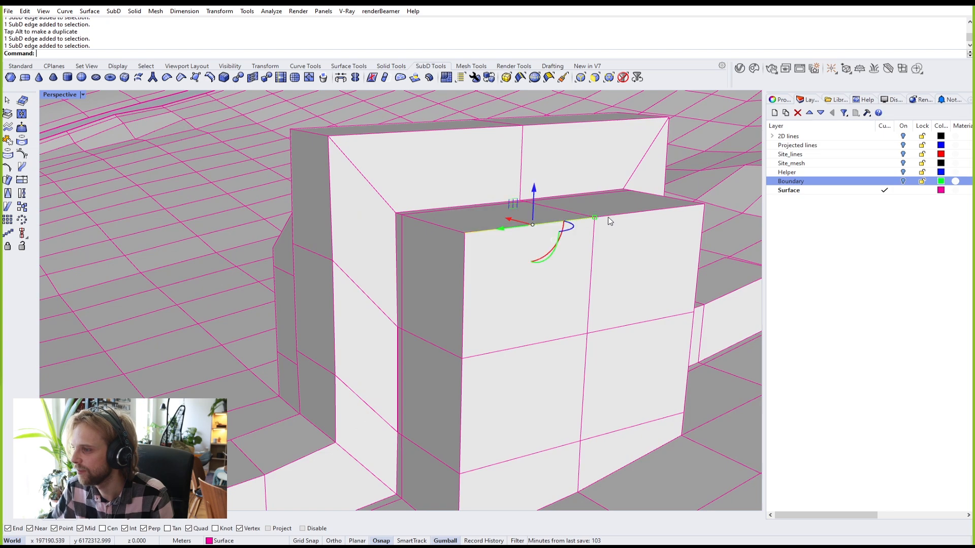
pyautogui.keyDown('ctrl'); pyautogui.keyDown('shift'); pyautogui.click(603, 216); pyautogui.keyUp('shift'); pyautogui.keyUp('ctrl')
pyautogui.moveTo(596, 231); pyautogui.dragTo(579, 294)
# Step: Select four faces on the block's front wall
pyautogui.moveTo(405, 350); pyautogui.dragTo(604, 368, button='right')
pyautogui.keyDown('ctrl'); pyautogui.keyDown('shift'); pyautogui.click(317, 373); pyautogui.keyUp('shift'); pyautogui.keyUp('ctrl')
pyautogui.keyDown('ctrl'); pyautogui.keyDown('shift'); pyautogui.click(439, 346); pyautogui.keyUp('shift'); pyautogui.keyUp('ctrl')
pyautogui.moveTo(546, 341); pyautogui.dragTo(307, 342, button='right')
pyautogui.keyDown('ctrl'); pyautogui.keyDown('shift'); pyautogui.click(500, 446); pyautogui.keyUp('shift'); pyautogui.keyUp('ctrl')
pyautogui.keyDown('ctrl'); pyautogui.keyDown('shift'); pyautogui.click(629, 398); pyautogui.keyUp('shift'); pyautogui.keyUp('ctrl')
pyautogui.moveTo(526, 402); pyautogui.dragTo(701, 398, button='right')
# Step: Inset the lower front wall faces by 0.2 and delete them to open a hole
pyautogui.write('inset')
pyautogui.press('Return')
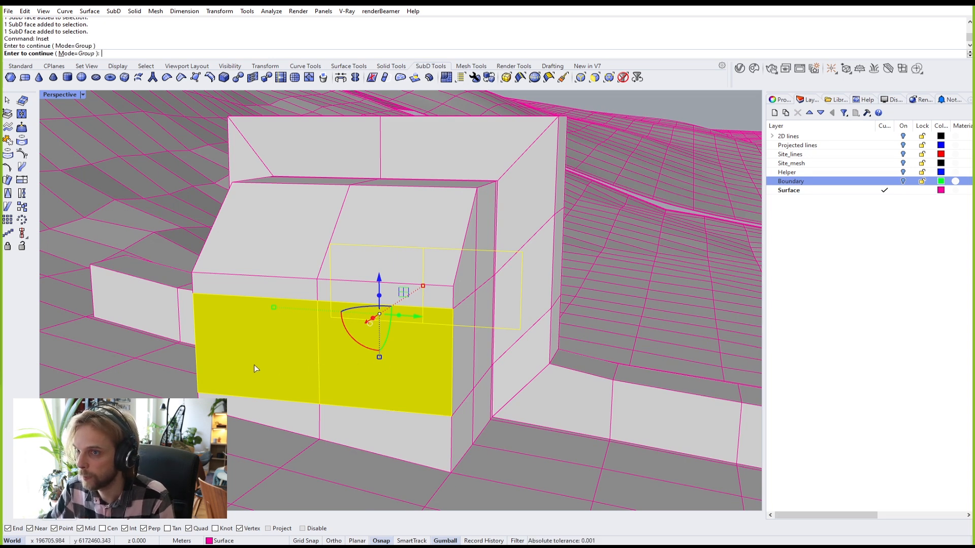
pyautogui.press('Return')
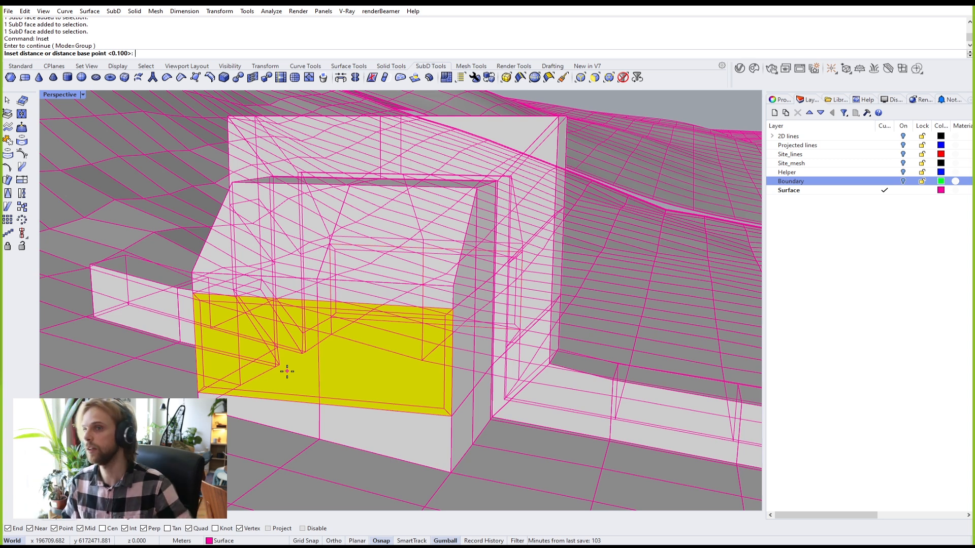
pyautogui.press('Return')
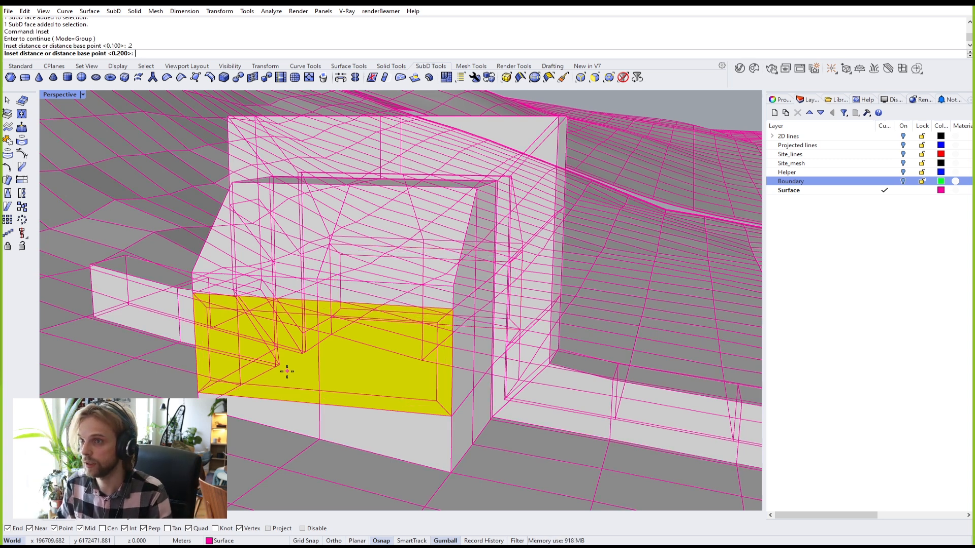
pyautogui.press('Return')
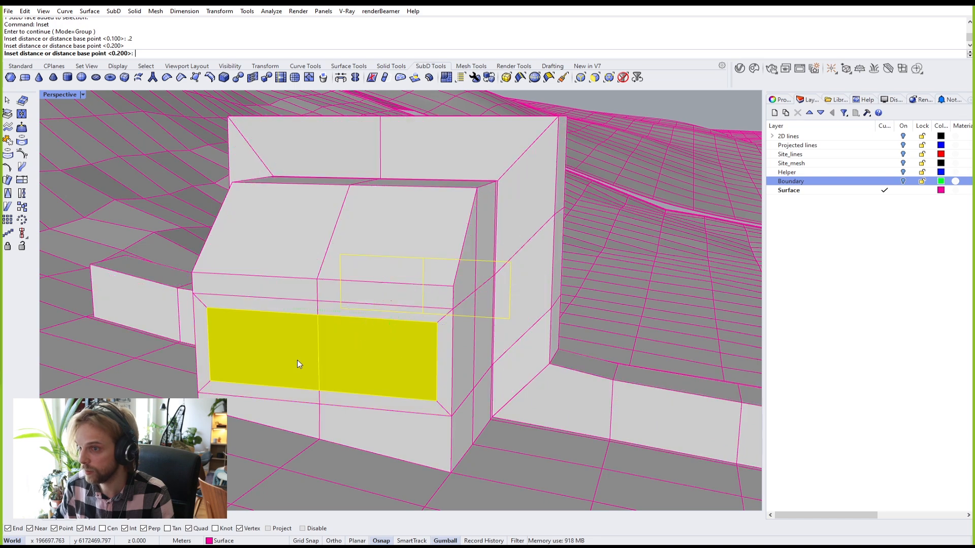
pyautogui.moveTo(297, 360); pyautogui.dragTo(339, 348, button='right')
pyautogui.press('Delete')
# Step: Bridge the opening's two edge loops into a tunnel and view it smoothed
pyautogui.scroll(4, 296, 348)
pyautogui.moveTo(301, 416)
pyautogui.mouseDown(button='right')
pyautogui.moveTo(254, 364)
pyautogui.moveTo(285, 415)
pyautogui.mouseUp(button='right')
pyautogui.doubleClick(299, 426)
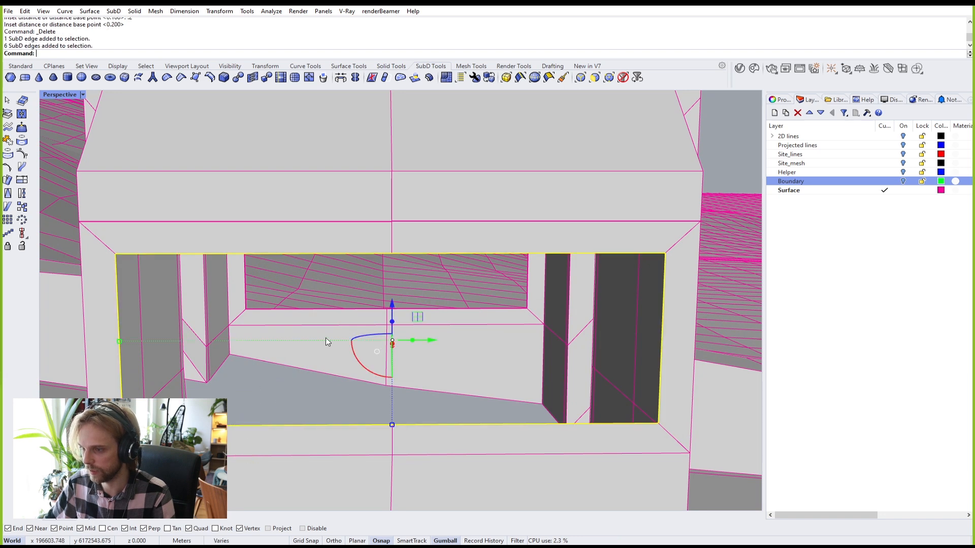
pyautogui.keyDown('shift'); pyautogui.doubleClick(332, 310); pyautogui.keyUp('shift')
pyautogui.write('B')
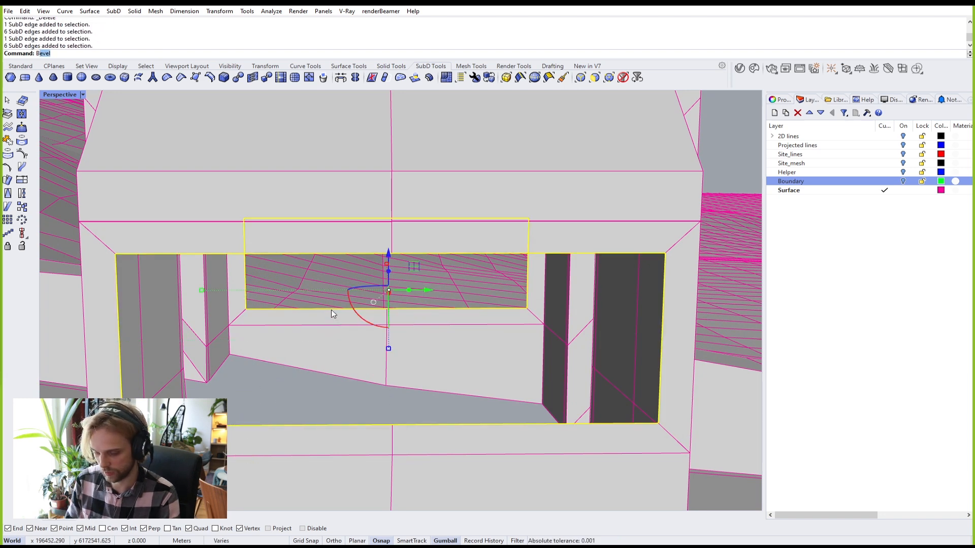
pyautogui.write('rid')
pyautogui.press('Return')
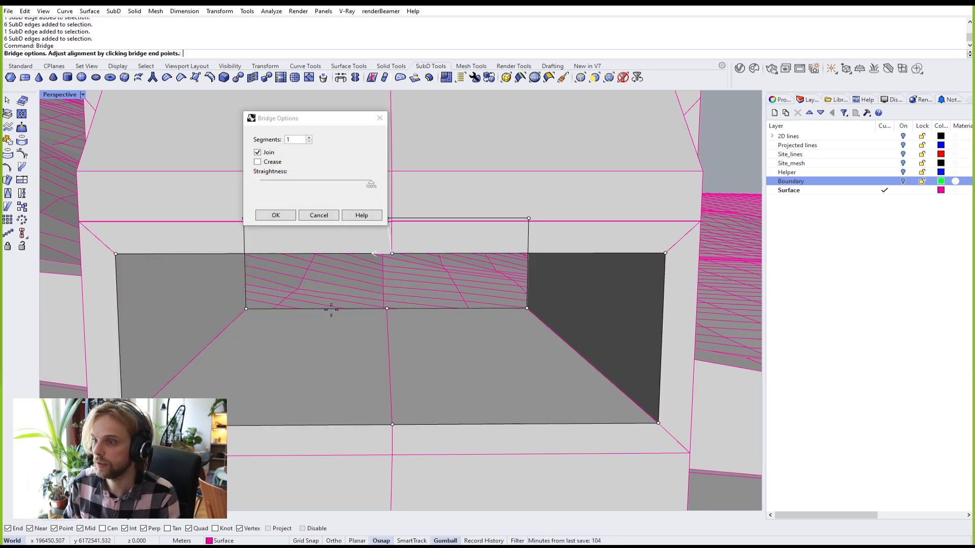
pyautogui.press('Return')
pyautogui.press('Tab')
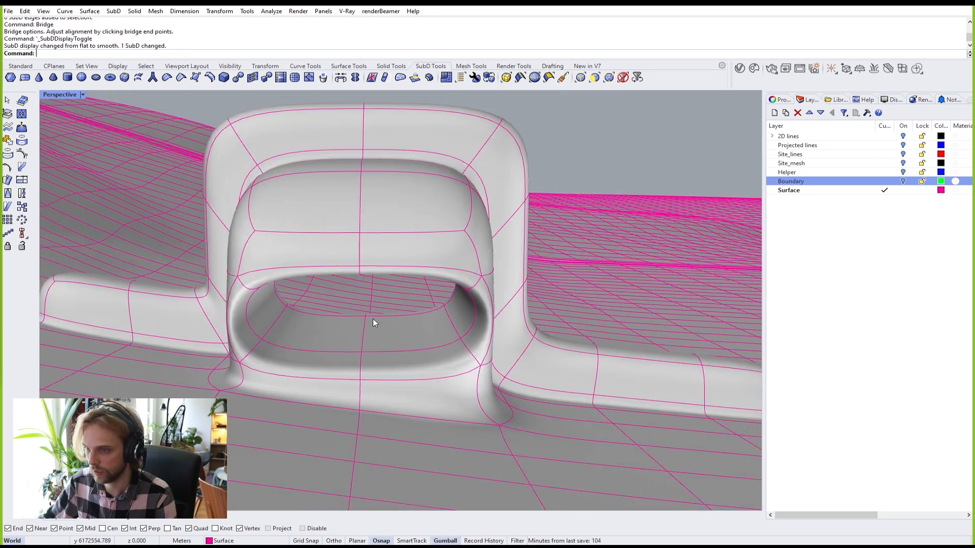
# Step: Switch the SubD to flat display and select the edge loop around the arch opening
pyautogui.moveTo(461, 317); pyautogui.dragTo(325, 324, button='right')
pyautogui.press('Tab')
pyautogui.press('Tab')
pyautogui.scroll(2, 293, 348)
pyautogui.moveTo(221, 318); pyautogui.dragTo(309, 269, button='right')
pyautogui.moveTo(438, 215); pyautogui.dragTo(409, 263, button='right')
pyautogui.press('Tab')
pyautogui.scroll(10, 355, 273)
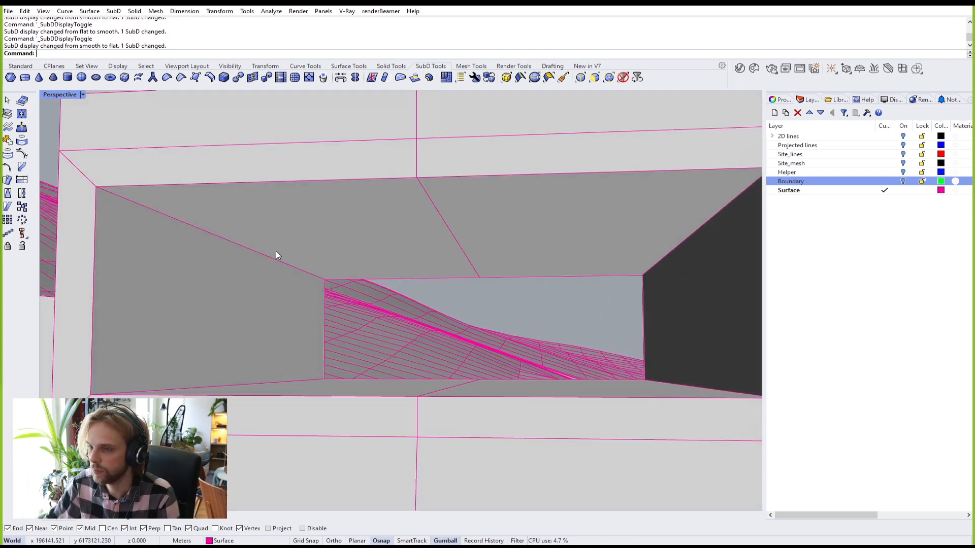
pyautogui.keyDown('ctrl'); pyautogui.keyDown('shift'); pyautogui.doubleClick(93, 222); pyautogui.keyUp('shift'); pyautogui.keyUp('ctrl')
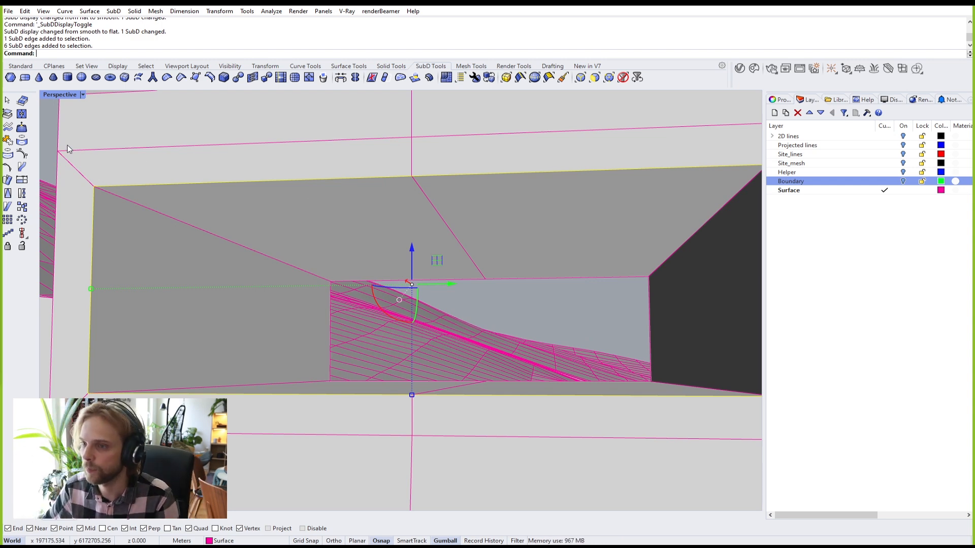
pyautogui.moveTo(66, 146); pyautogui.dragTo(212, 214, button='right')
pyautogui.scroll(5, 193, 282)
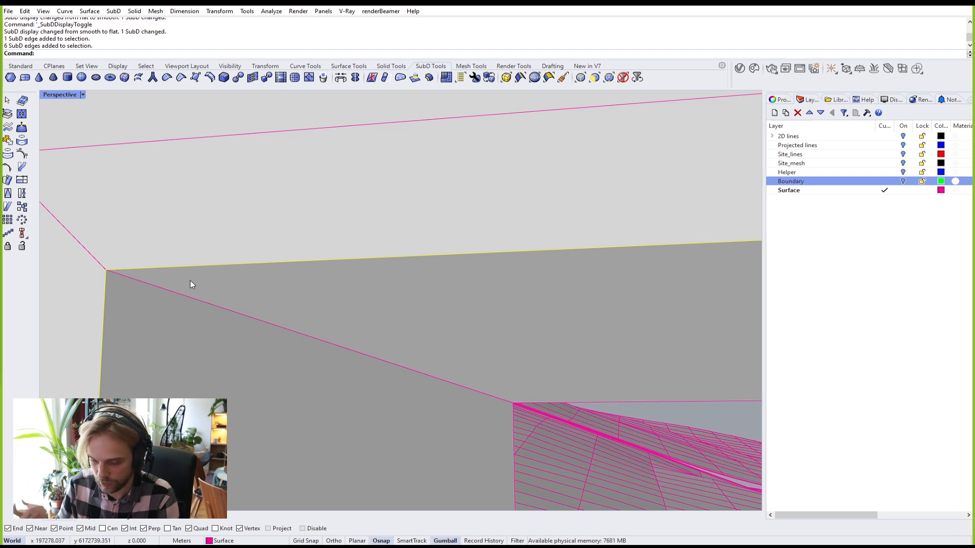
# Step: Bevel the rim edge loop at a picked size, with object snapping turned off
pyautogui.write('Bevel')
pyautogui.press('Return')
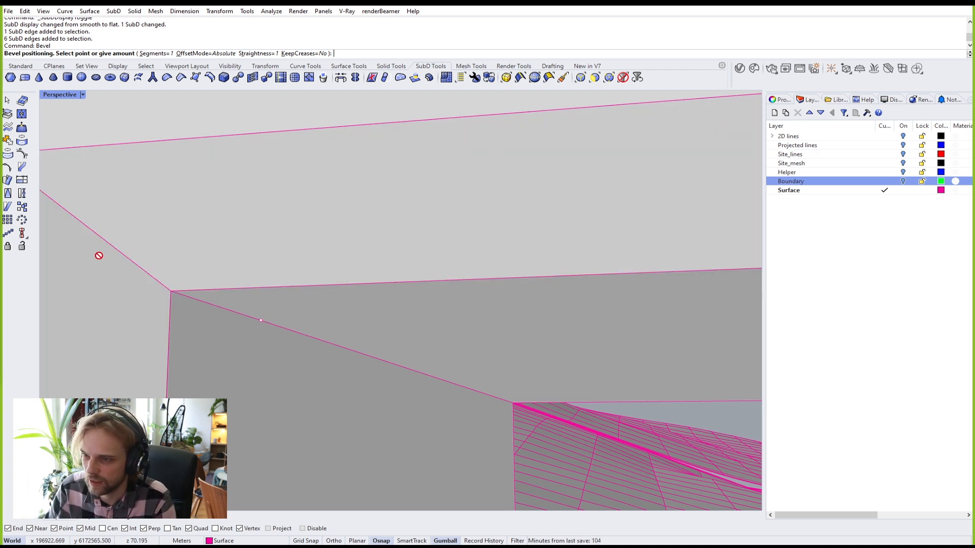
pyautogui.scroll(-2, 141, 356)
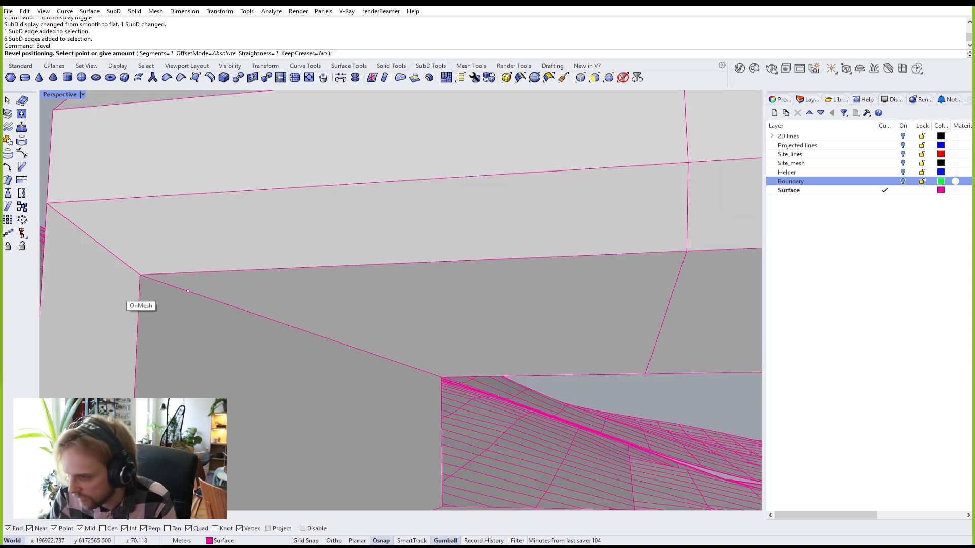
pyautogui.click(380, 541)
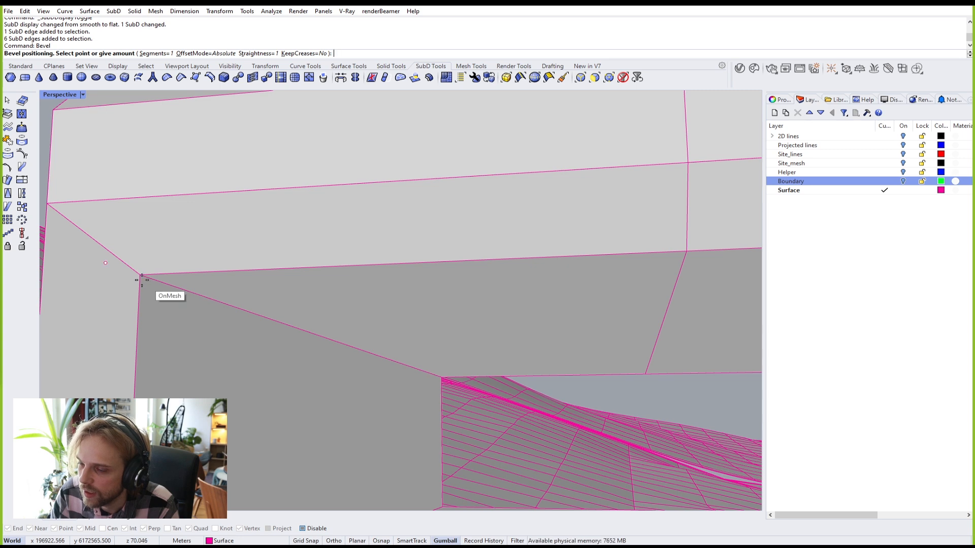
pyautogui.click(122, 278)
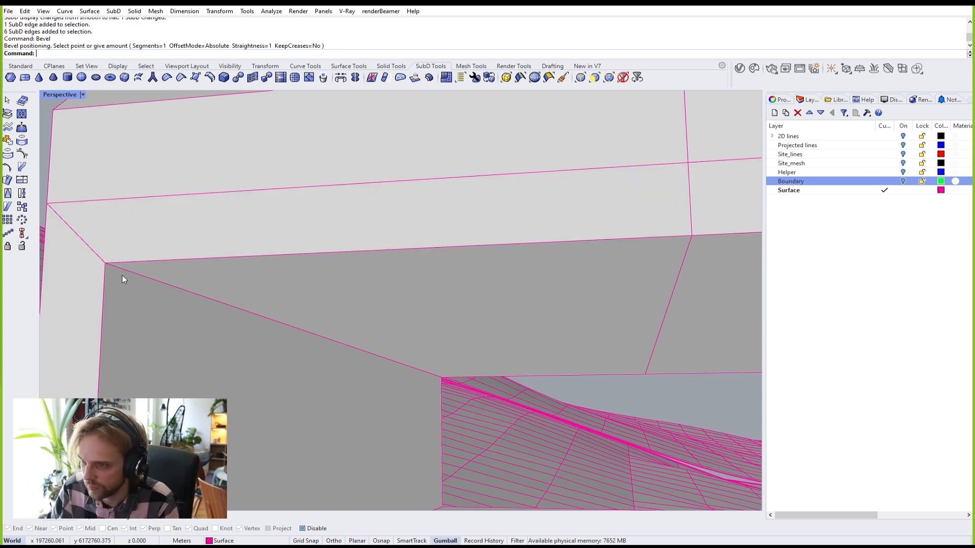
# Step: Bevel the opening's edge loop by 0.01 and return to smooth SubD display
pyautogui.doubleClick(141, 260)
pyautogui.write('Bevel')
pyautogui.press('Return')
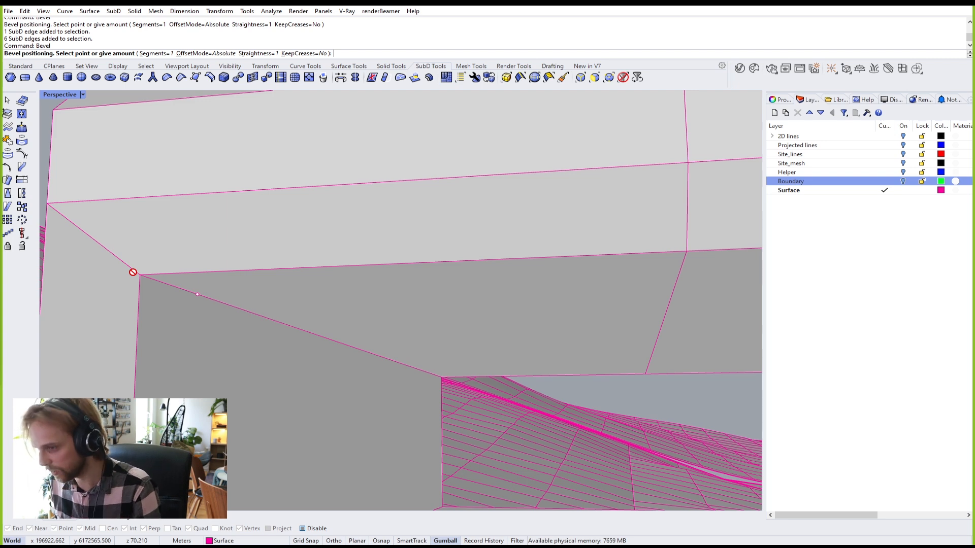
pyautogui.write('01')
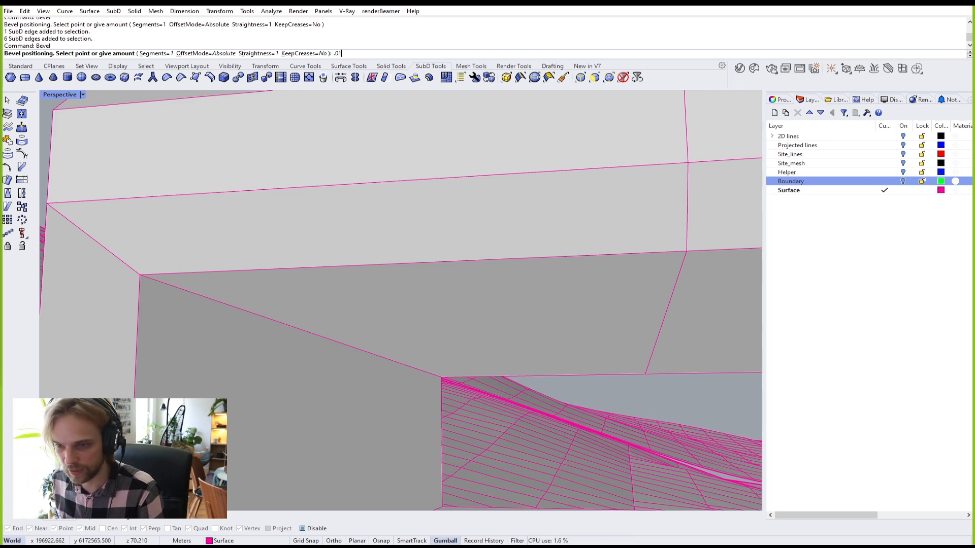
pyautogui.press('Return')
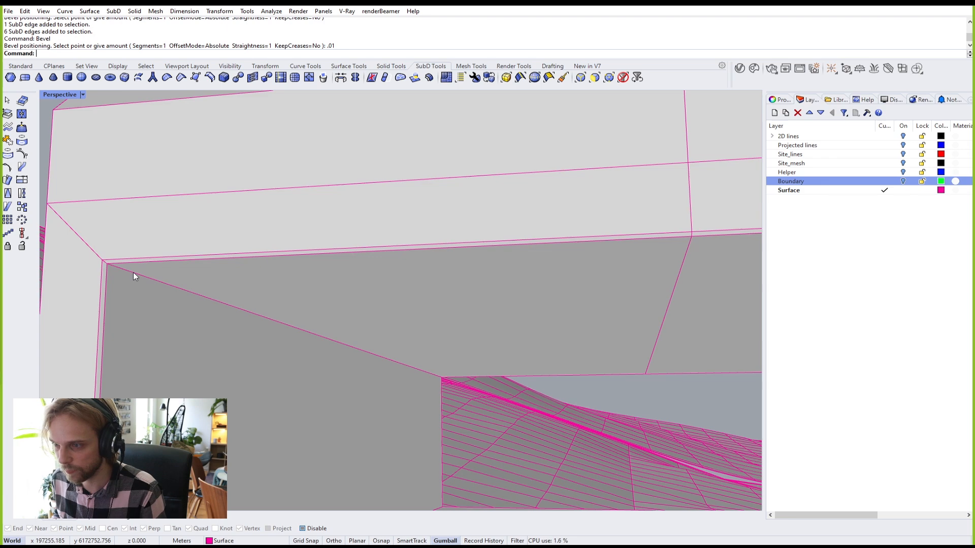
pyautogui.moveTo(148, 257); pyautogui.dragTo(327, 260, button='right')
pyautogui.press('Tab')
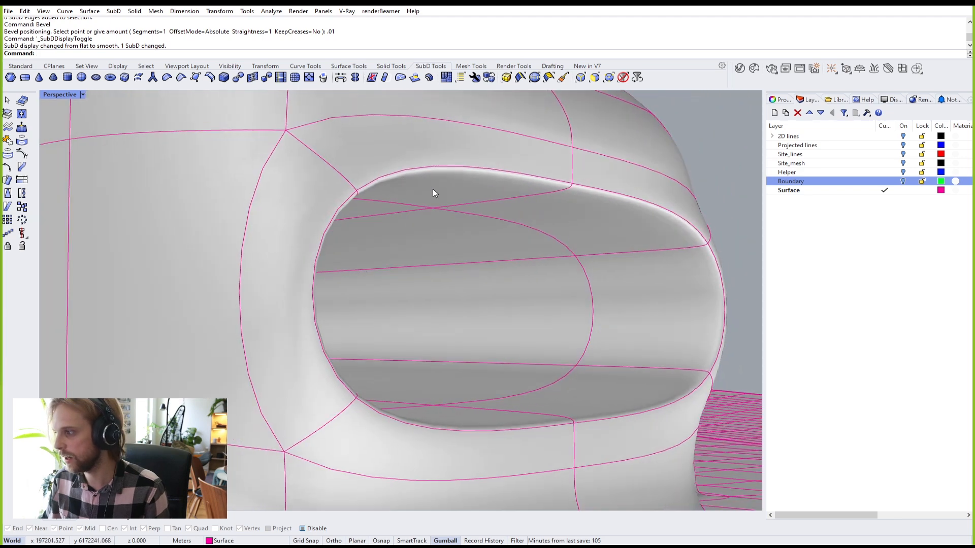
# Step: Look into the tube opening from several angles and select the SubD building
pyautogui.moveTo(455, 430); pyautogui.dragTo(122, 197, button='right')
pyautogui.moveTo(224, 318); pyautogui.dragTo(307, 315, button='right')
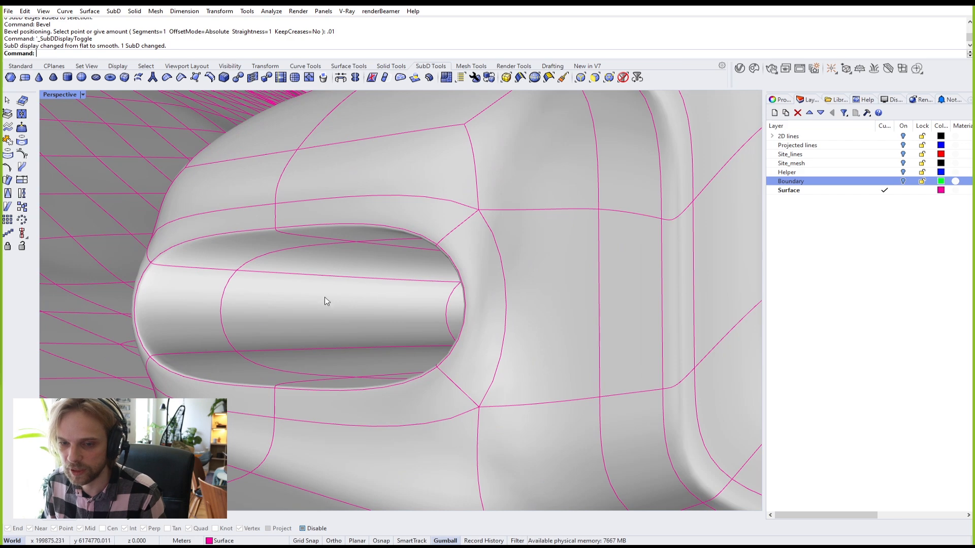
pyautogui.moveTo(430, 309); pyautogui.dragTo(459, 322, button='right')
pyautogui.scroll(6, 566, 361)
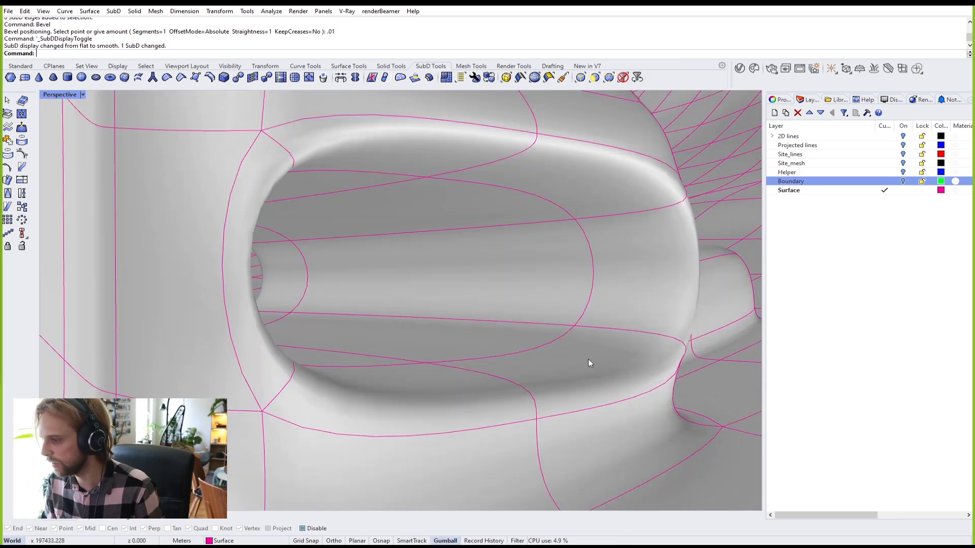
pyautogui.scroll(3, 615, 405)
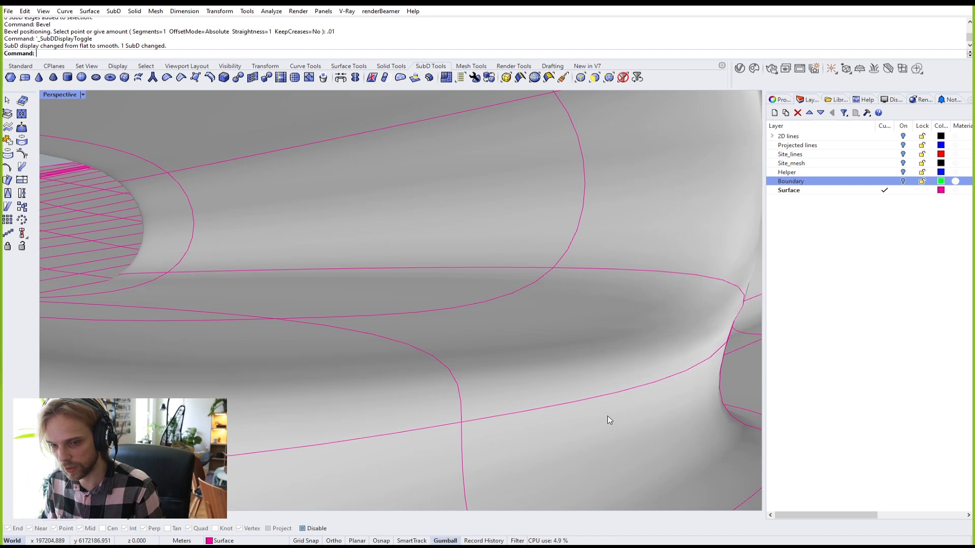
pyautogui.click(568, 349)
# Step: Preview the building with EMap using the truesphere.jpg environment map
pyautogui.write('EMap')
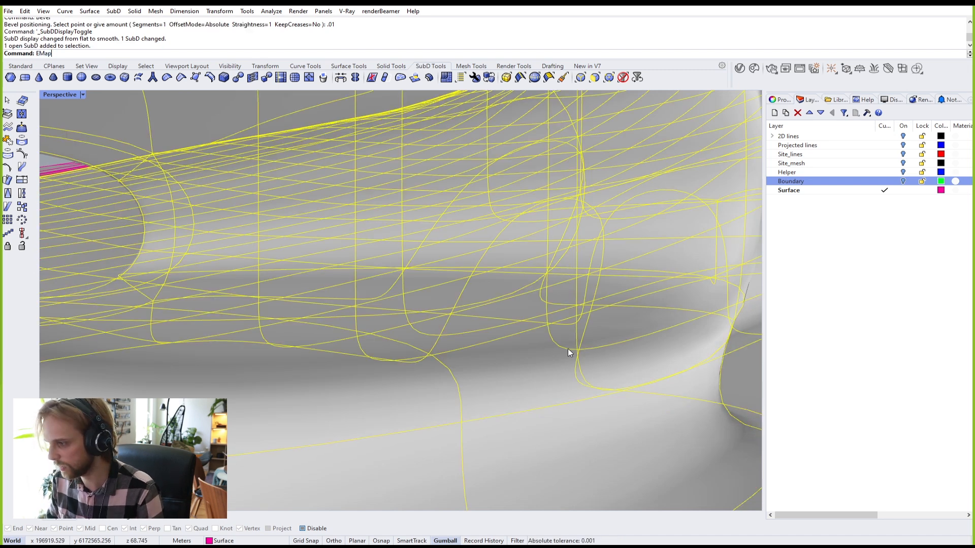
pyautogui.press('Return')
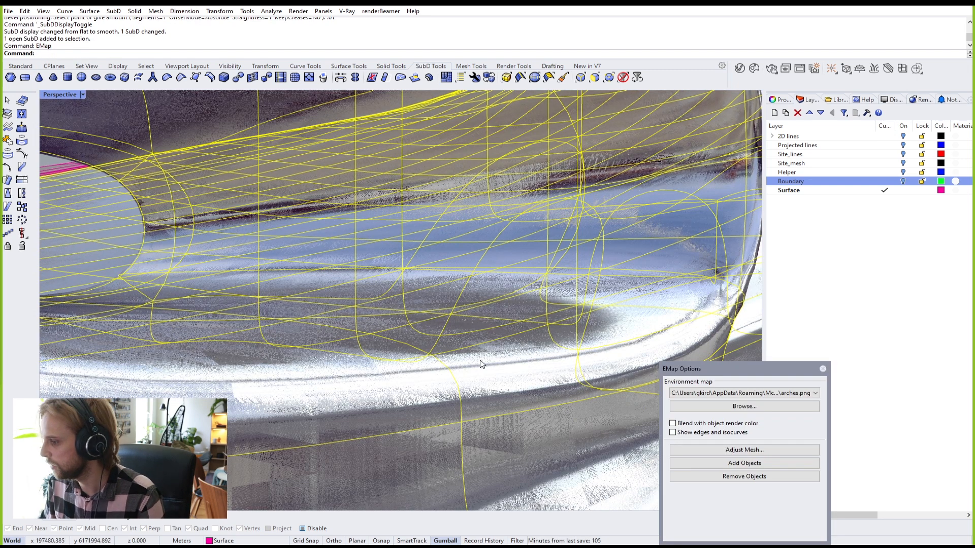
pyautogui.scroll(-7, 480, 363)
pyautogui.press('Escape')
pyautogui.moveTo(482, 354); pyautogui.dragTo(509, 350, button='right')
pyautogui.scroll(-10, 503, 347)
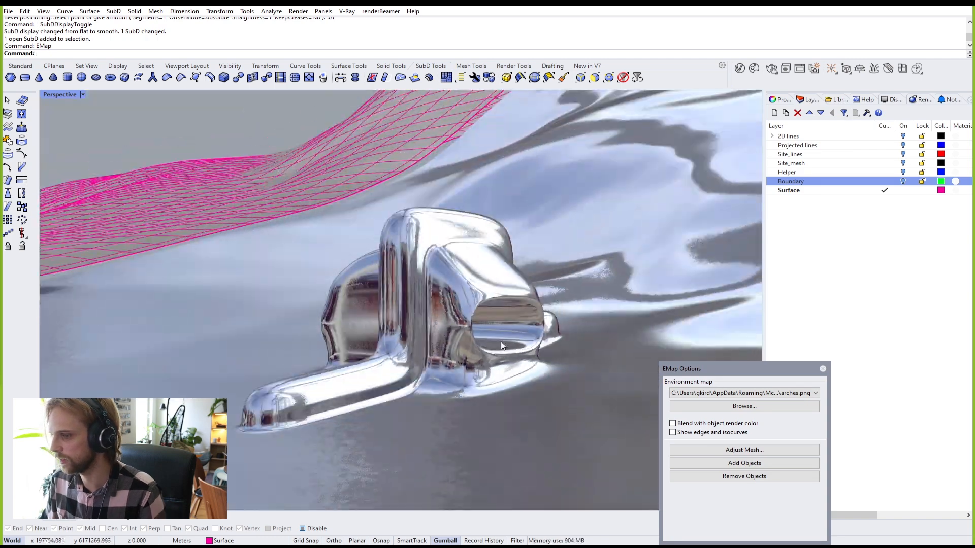
pyautogui.scroll(10, 504, 351)
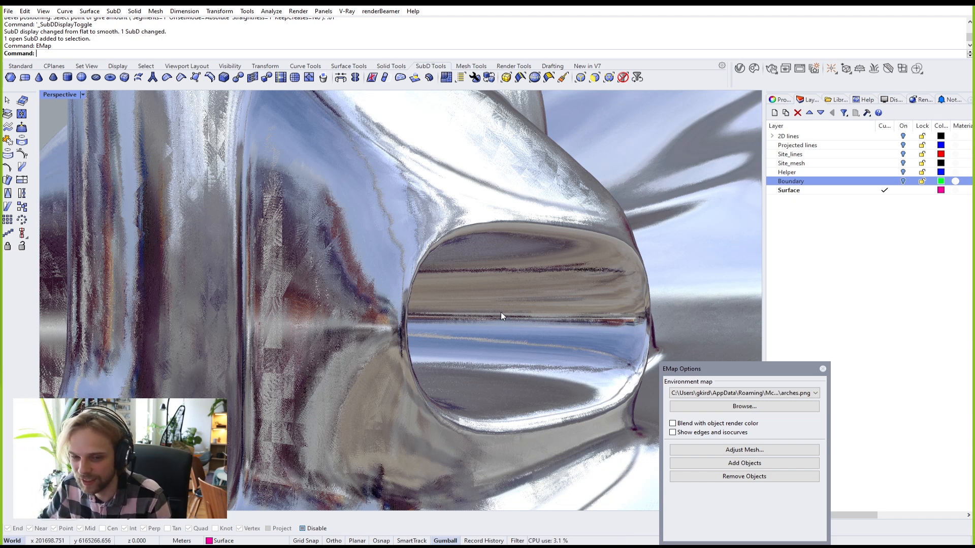
pyautogui.click(721, 394)
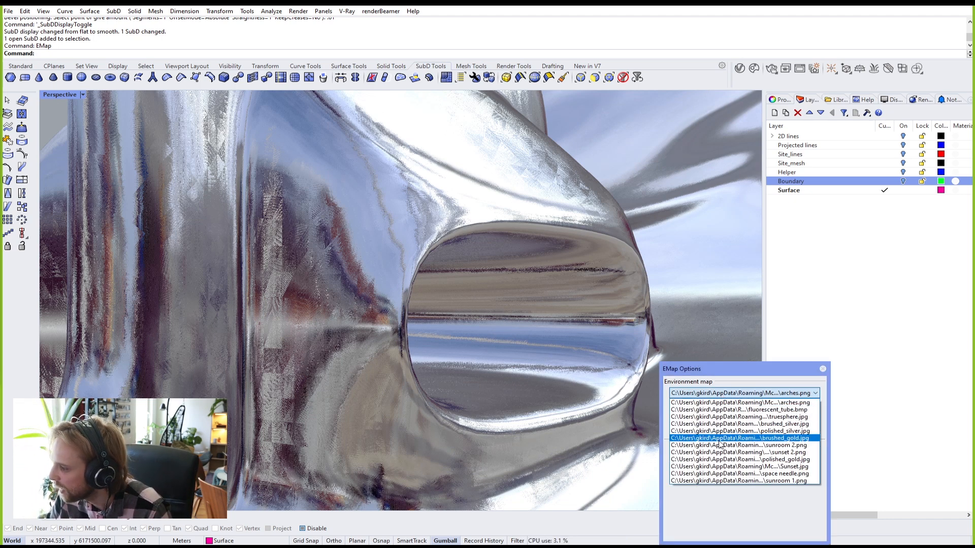
pyautogui.click(730, 417)
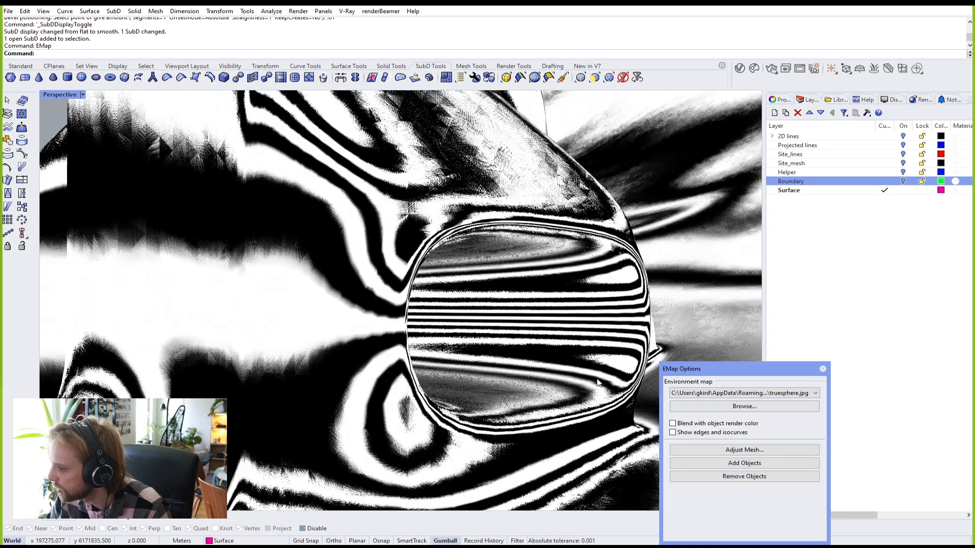
# Step: Inspect the striped reflections around the building and opening, then close the preview
pyautogui.moveTo(571, 396); pyautogui.dragTo(579, 285, button='right')
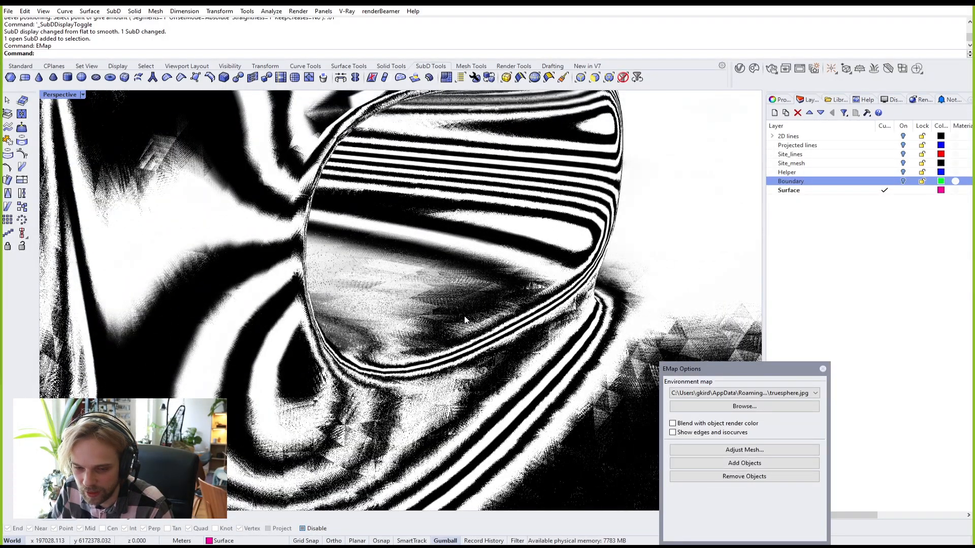
pyautogui.moveTo(497, 335); pyautogui.dragTo(322, 307, button='right')
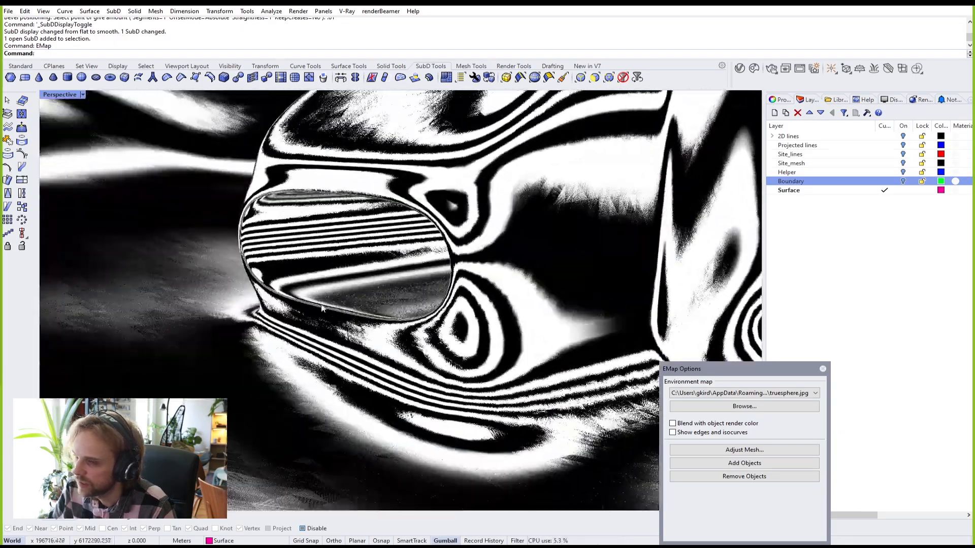
pyautogui.scroll(8, 321, 306)
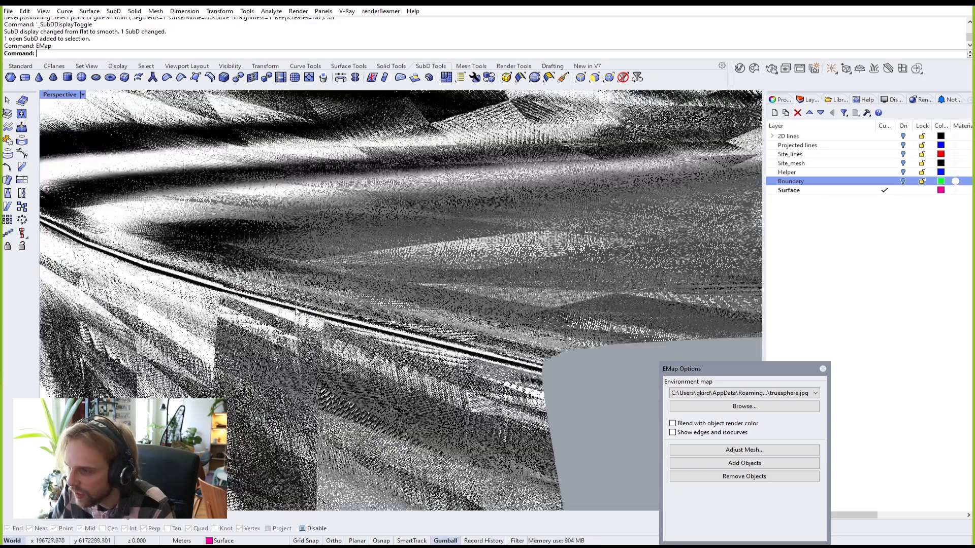
pyautogui.moveTo(309, 315); pyautogui.dragTo(302, 315, button='right')
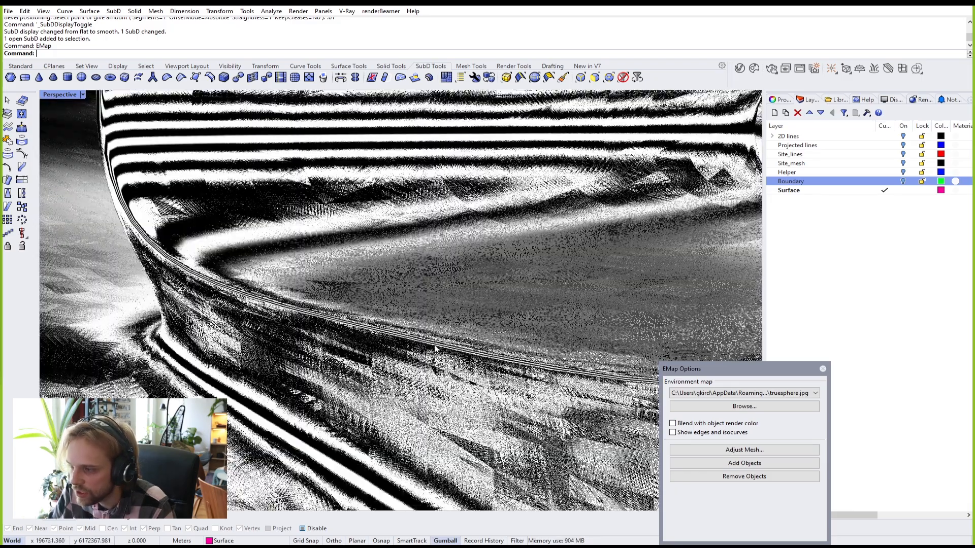
pyautogui.scroll(-10, 434, 348)
pyautogui.moveTo(434, 349); pyautogui.dragTo(370, 334, button='right')
pyautogui.scroll(5, 574, 376)
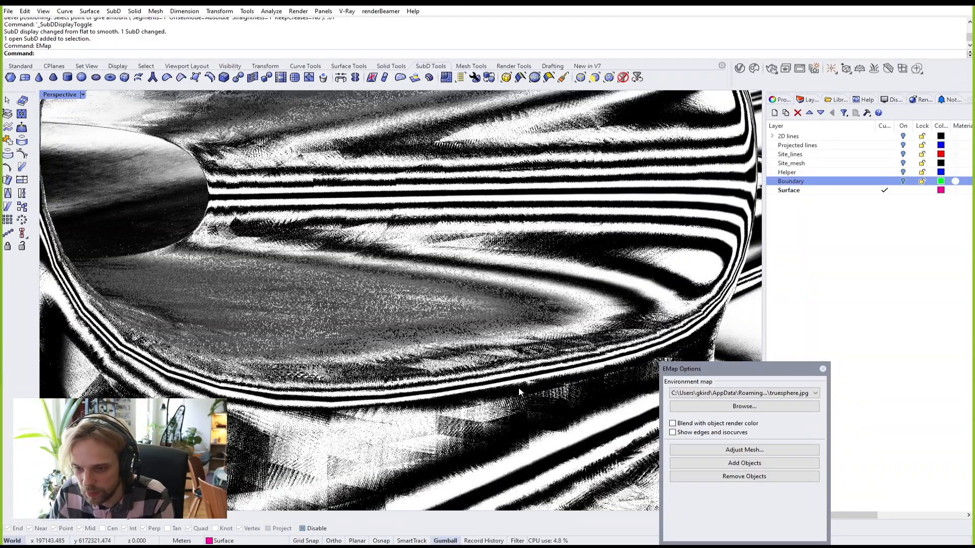
pyautogui.click(732, 395)
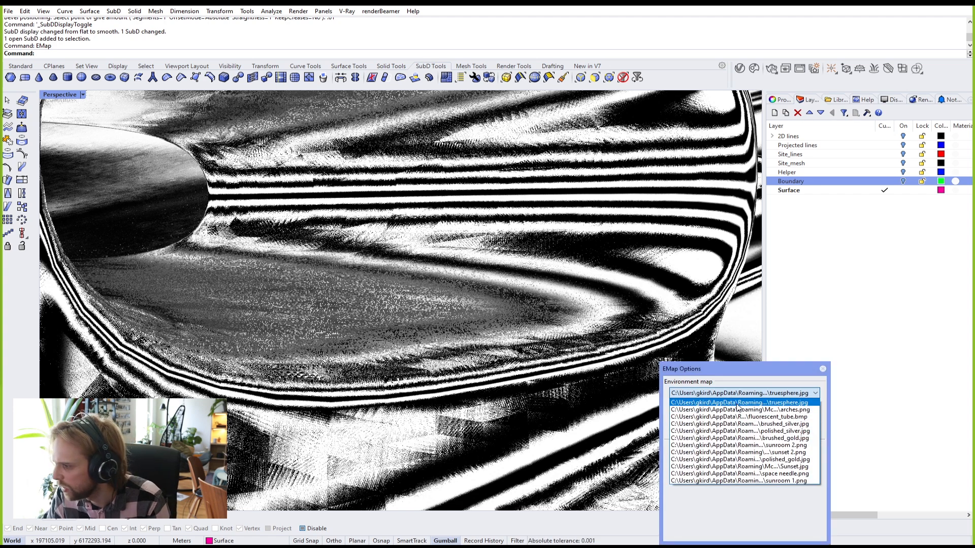
pyautogui.click(822, 369)
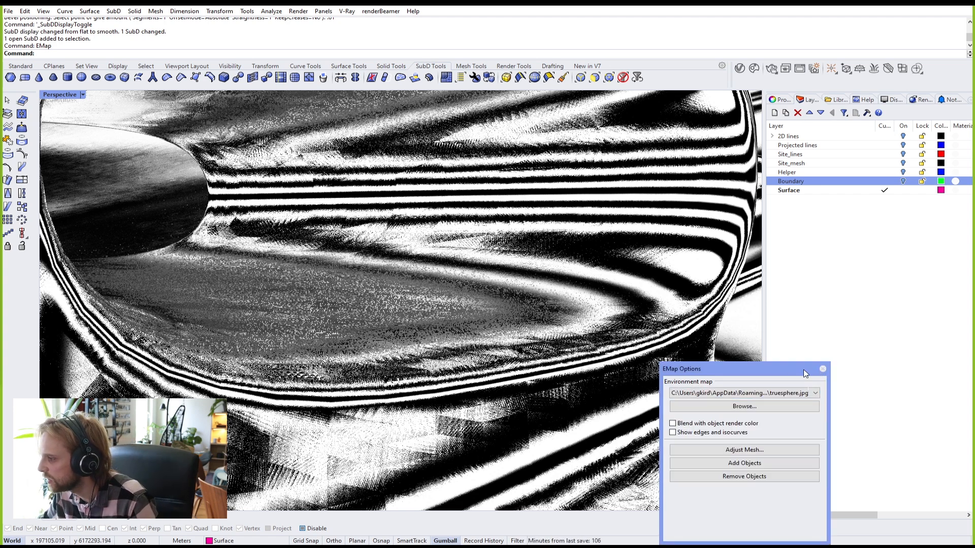
pyautogui.click(820, 369)
pyautogui.scroll(-8, 503, 313)
pyautogui.scroll(-10, 502, 314)
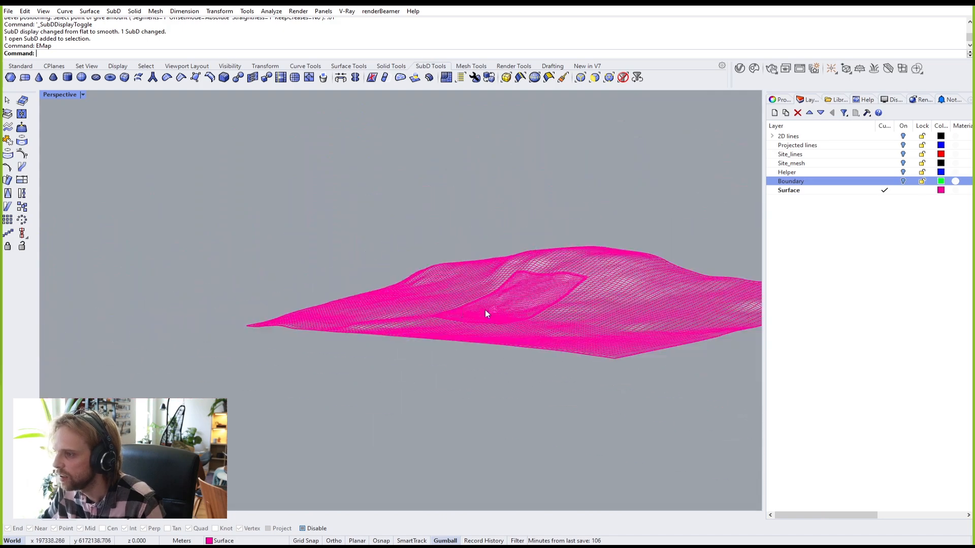
# Step: Hide the surrounding terrain surface
pyautogui.scroll(12, 425, 263)
pyautogui.click(455, 295)
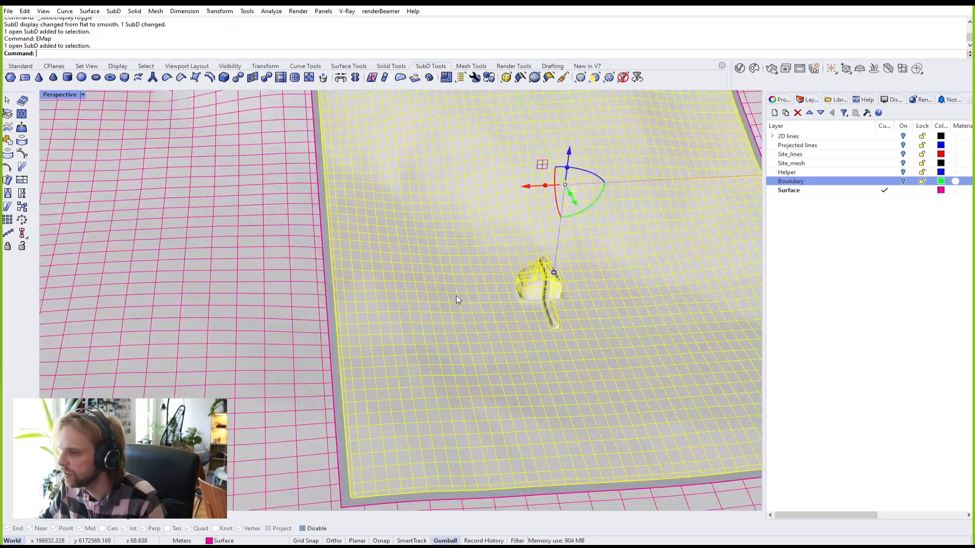
pyautogui.scroll(-7, 456, 296)
pyautogui.click(309, 283)
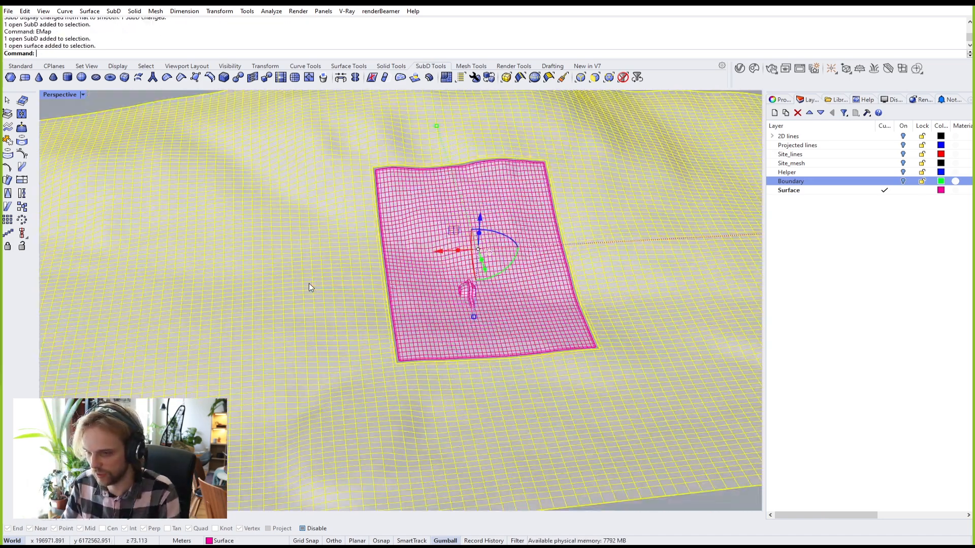
pyautogui.press('Return')
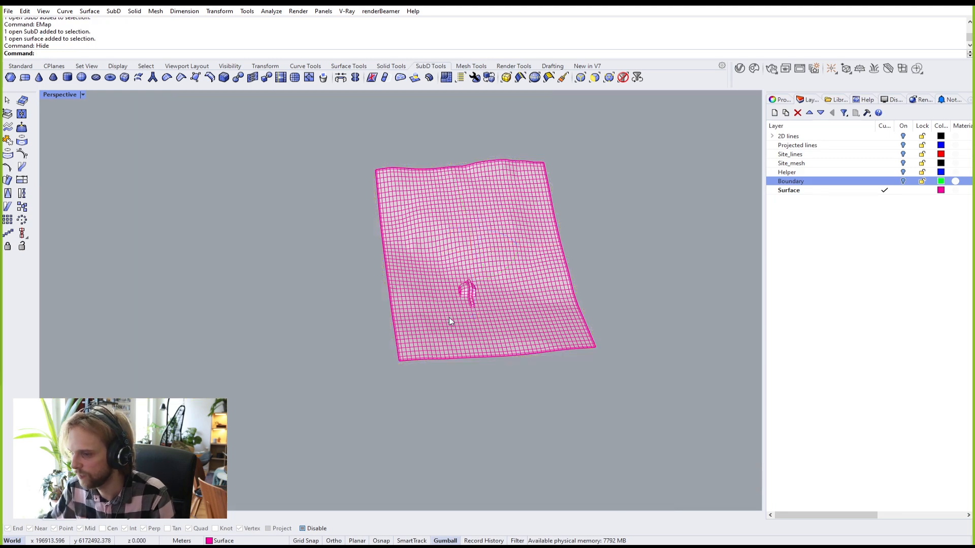
# Step: Zoom to fit the SubD terrain and building with ZS, then reselect it
pyautogui.click(449, 321)
pyautogui.write('zs')
pyautogui.press('Return')
pyautogui.click(618, 392)
pyautogui.moveTo(618, 392); pyautogui.dragTo(445, 351, button='right')
pyautogui.click(444, 351)
# Step: Check the SubD building under the EMap striped preview, then close it
pyautogui.write('emap')
pyautogui.press('Return')
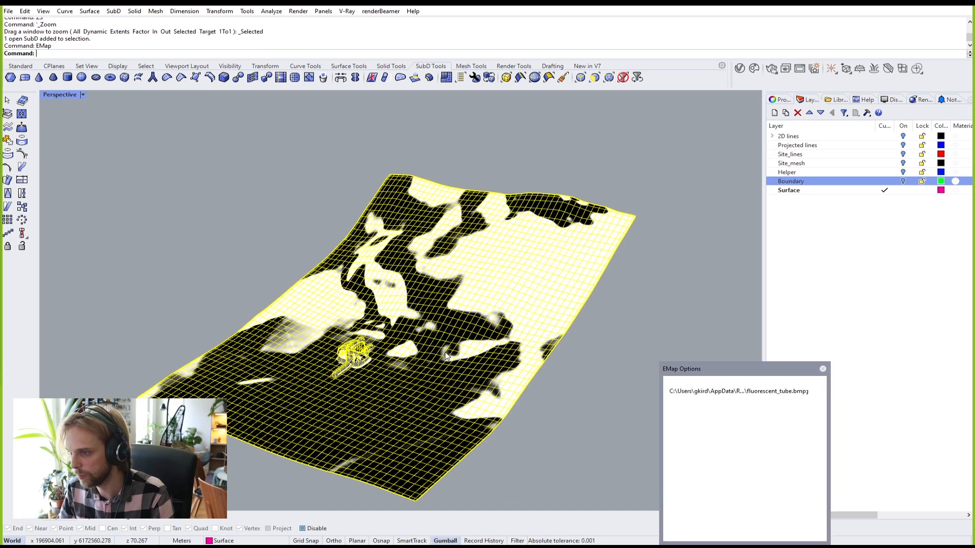
pyautogui.click(537, 421)
pyautogui.scroll(5, 344, 372)
pyautogui.moveTo(374, 381); pyautogui.dragTo(340, 345, button='right')
pyautogui.scroll(10, 339, 345)
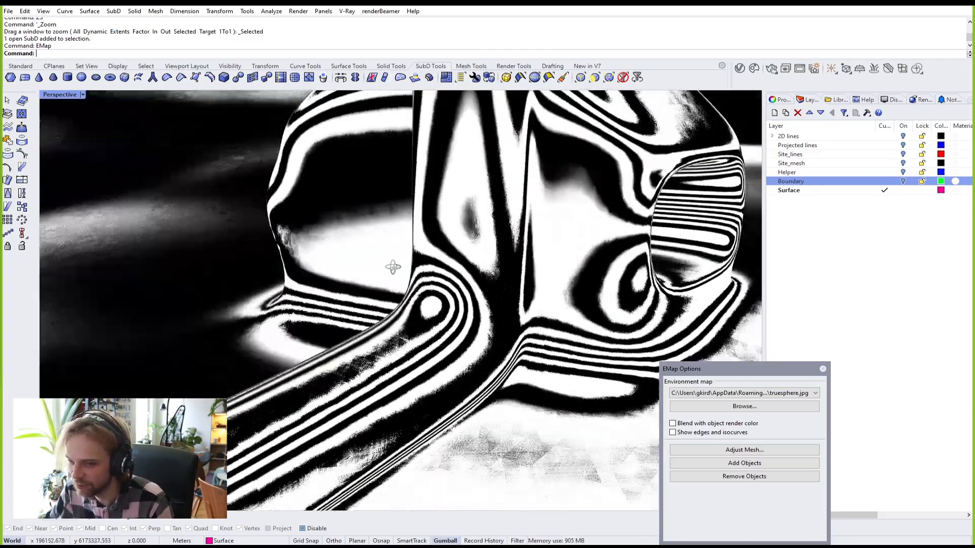
pyautogui.moveTo(392, 267); pyautogui.dragTo(368, 289, button='right')
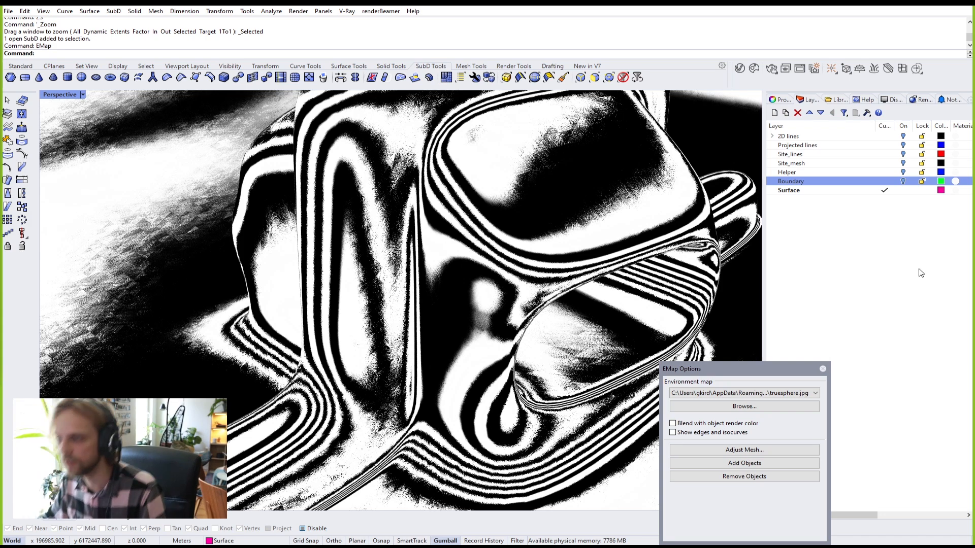
pyautogui.click(822, 369)
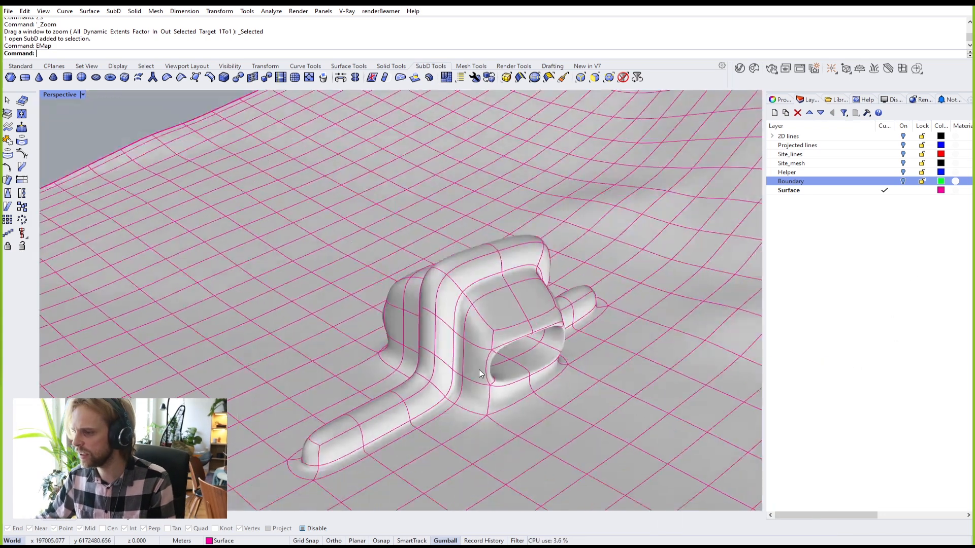
pyautogui.scroll(-5, 479, 369)
pyautogui.scroll(-2, 479, 370)
pyautogui.keyDown('shift'); pyautogui.moveTo(383, 337); pyautogui.dragTo(373, 280, button='right'); pyautogui.keyUp('shift')
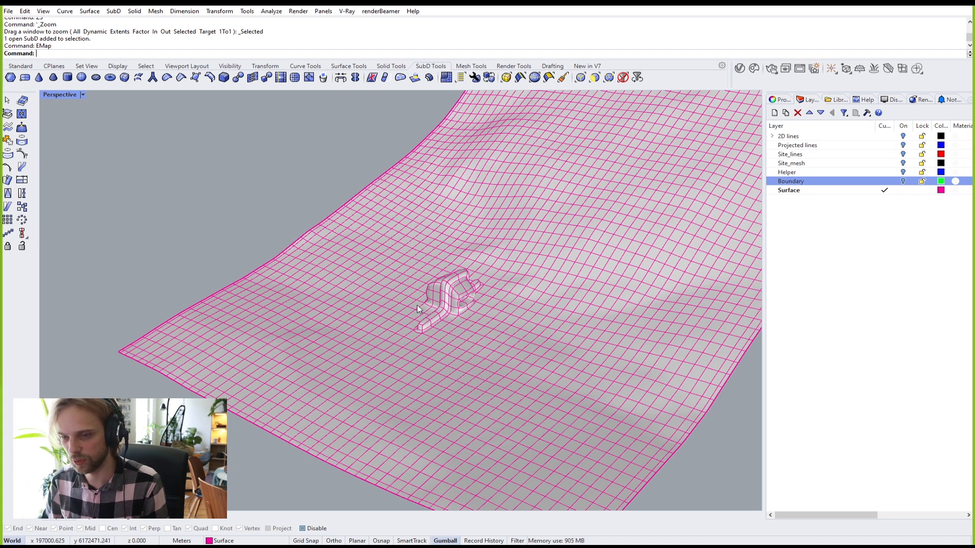
pyautogui.click(390, 329)
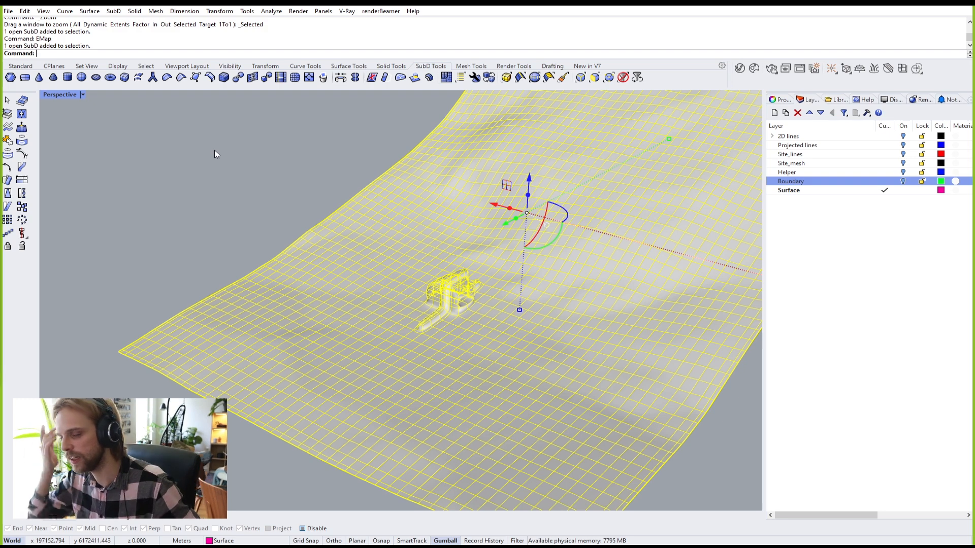
pyautogui.press('Escape')
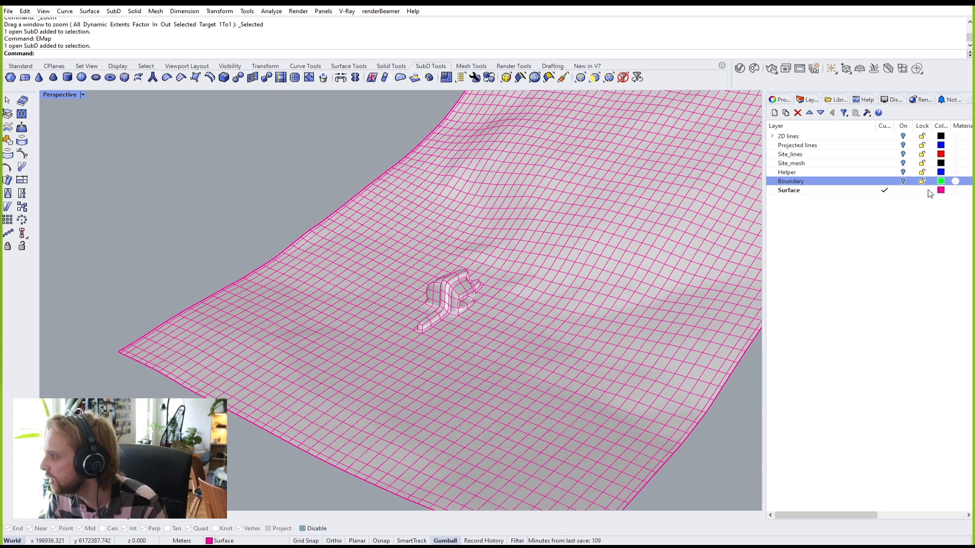
# Step: Turn on the Boundary, Helper, Site_lines, Site_mesh, Projected lines and 2D lines layers
pyautogui.click(903, 181)
pyautogui.click(903, 172)
pyautogui.click(903, 153)
pyautogui.click(903, 163)
pyautogui.click(904, 145)
pyautogui.click(903, 136)
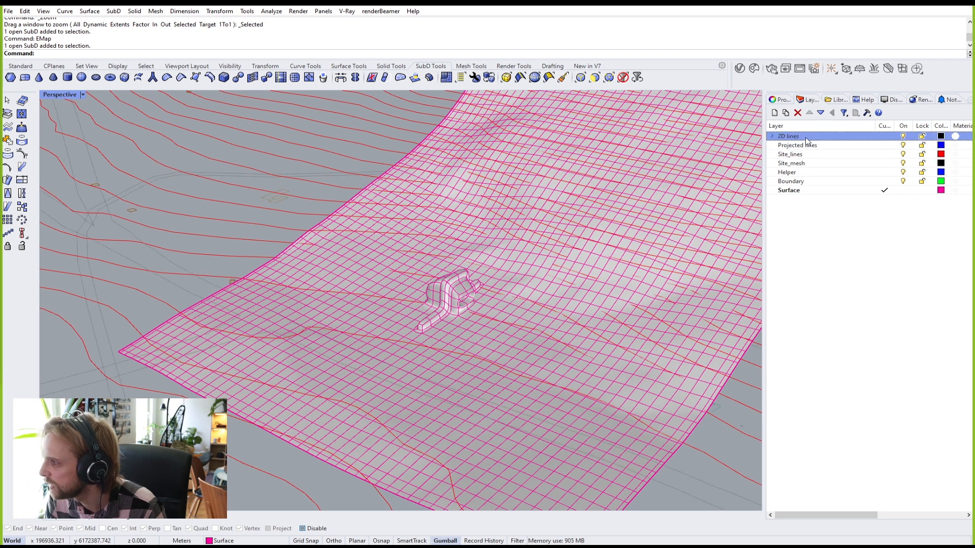
pyautogui.click(772, 136)
pyautogui.scroll(-10, 820, 305)
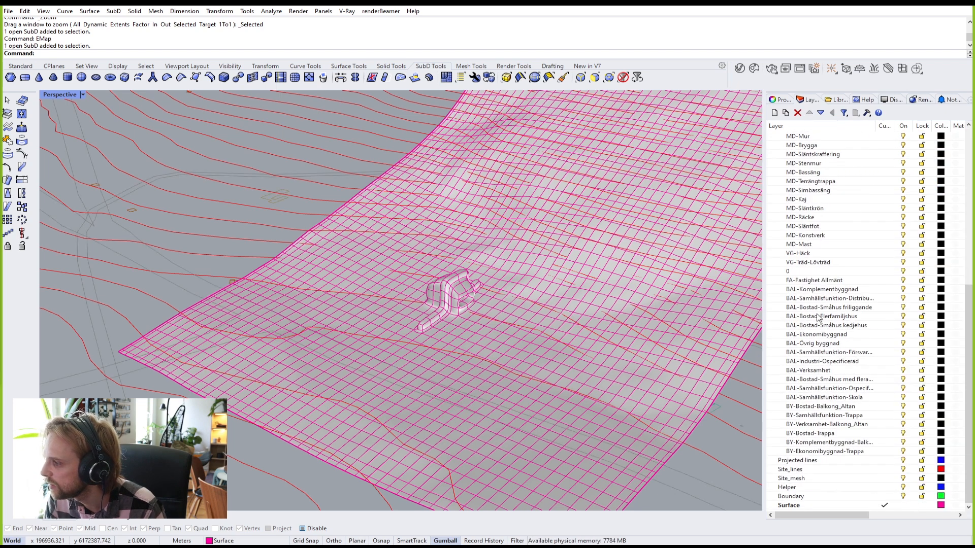
pyautogui.scroll(10, 808, 333)
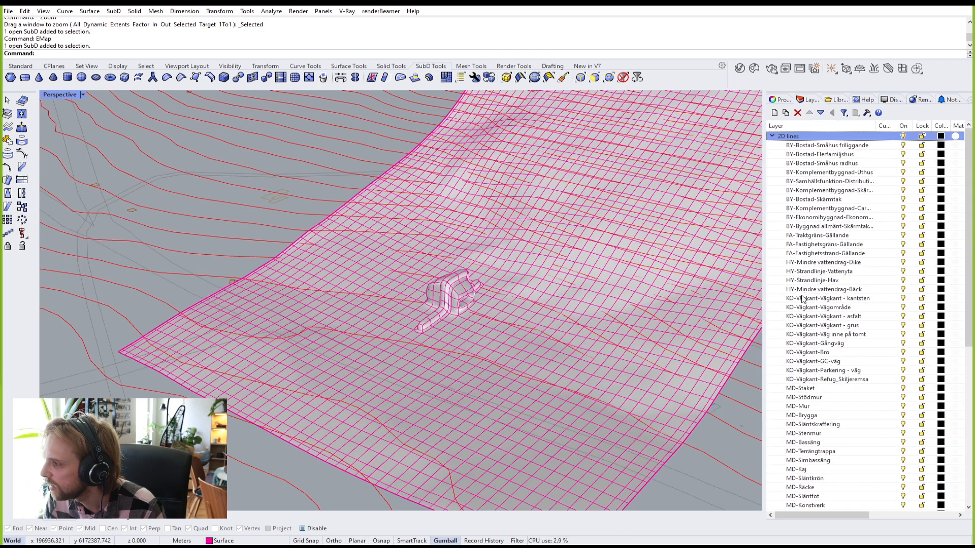
pyautogui.click(771, 136)
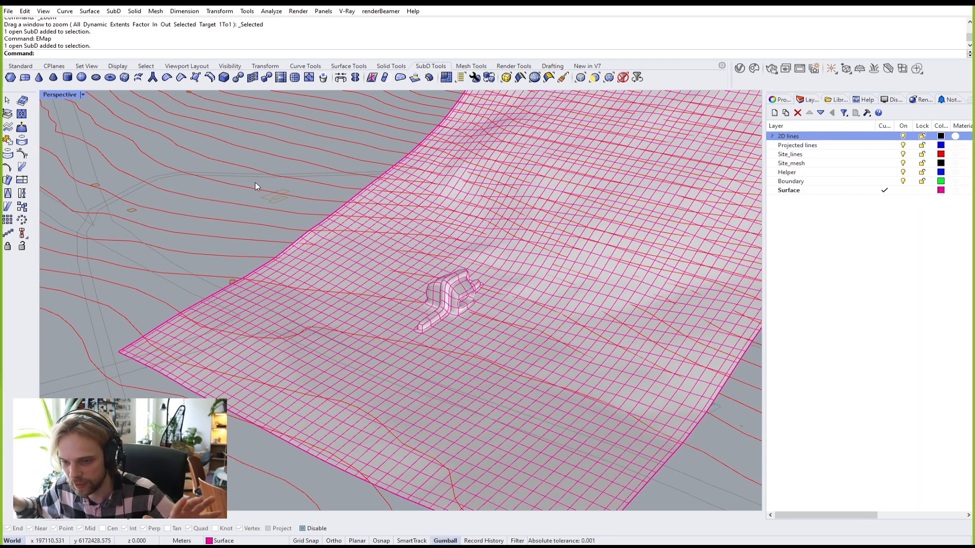
# Step: Show and unlock all hidden objects, then select everything in the model
pyautogui.write('Show')
pyautogui.press('Return')
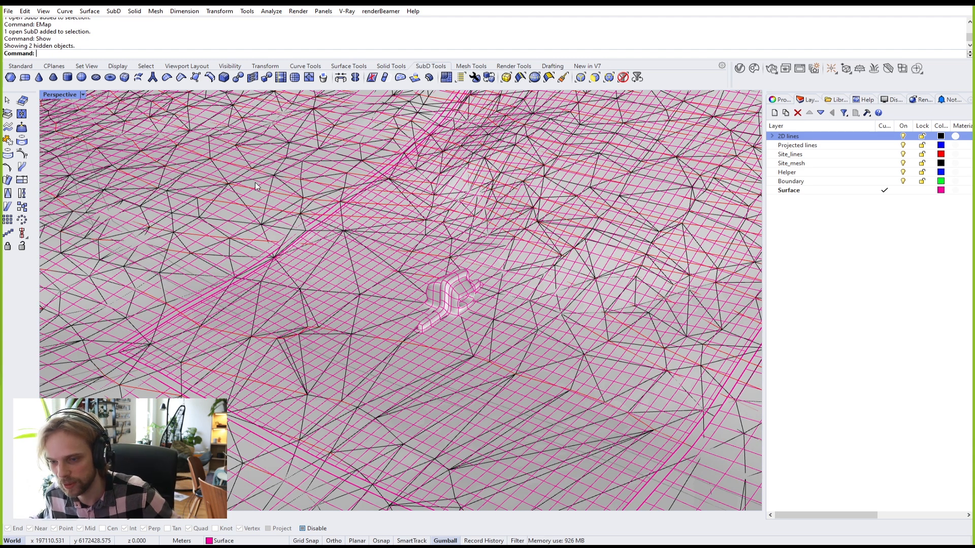
pyautogui.write('Unlock')
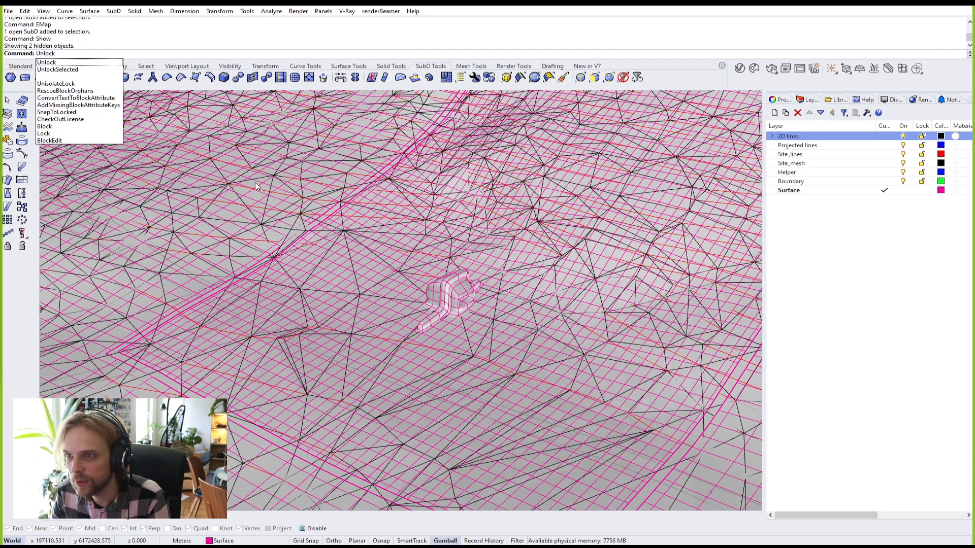
pyautogui.press('Return')
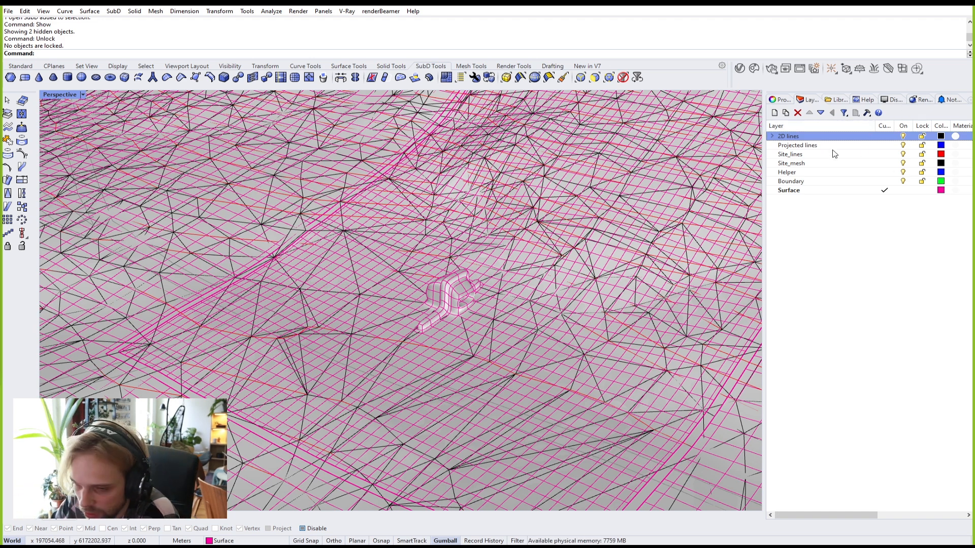
pyautogui.click(772, 136)
pyautogui.click(772, 136)
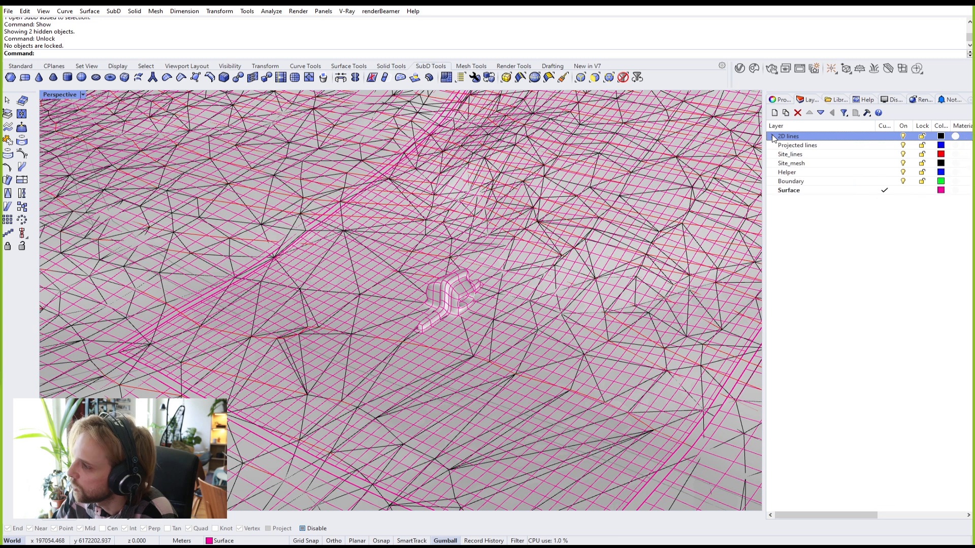
pyautogui.hotkey('ctrl', 'a')
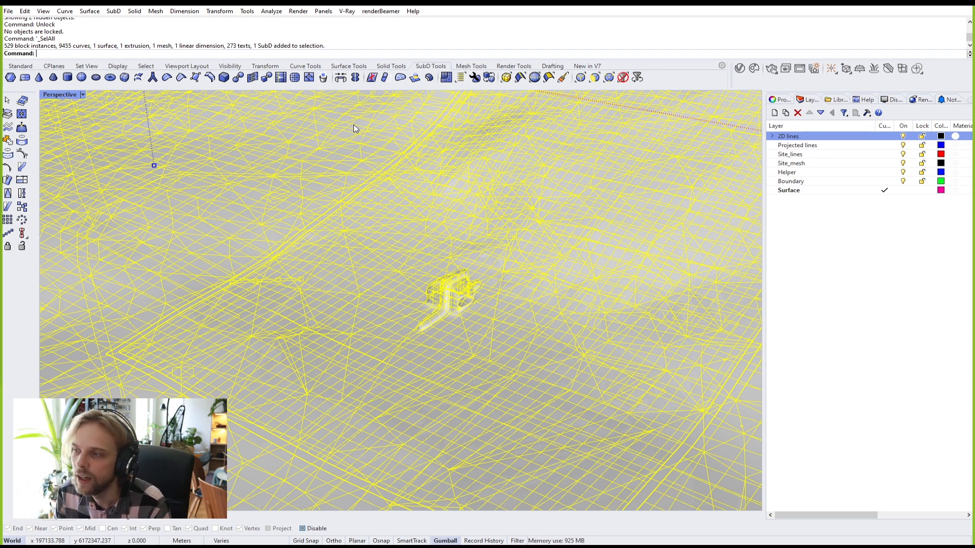
# Step: Start moving the whole site, with snapping on and the line endpoint as base point
pyautogui.scroll(6, 422, 318)
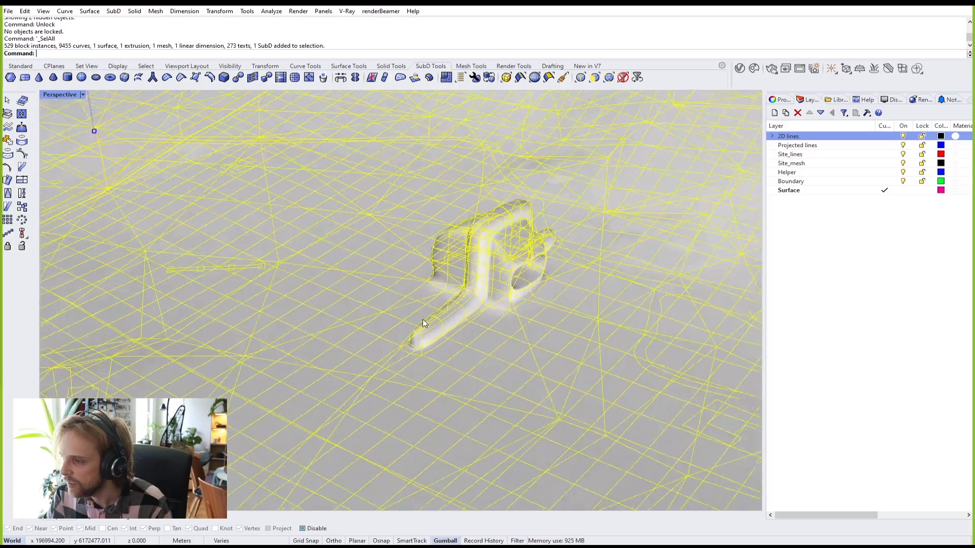
pyautogui.scroll(-12, 419, 320)
pyautogui.moveTo(328, 343); pyautogui.dragTo(358, 349, button='right')
pyautogui.scroll(6, 348, 349)
pyautogui.scroll(8, 348, 353)
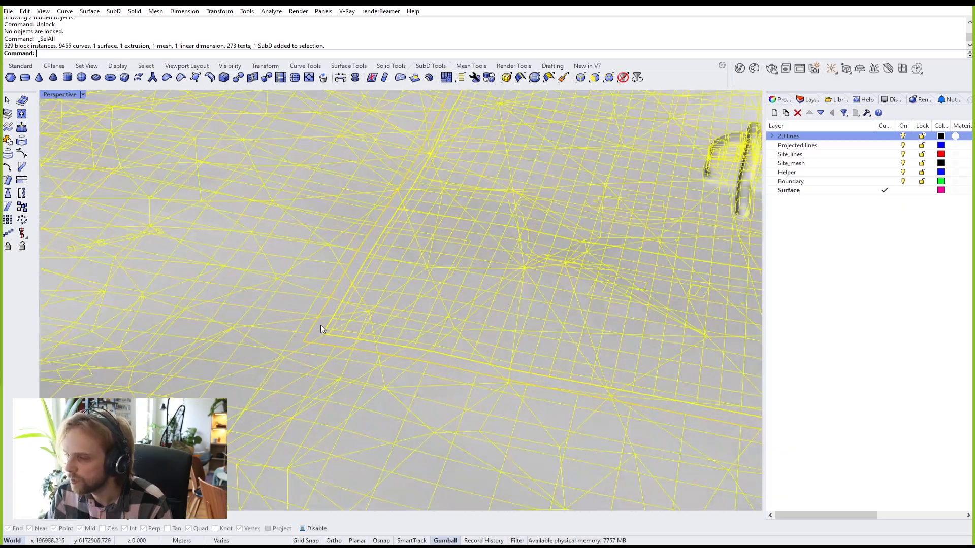
pyautogui.scroll(3, 230, 387)
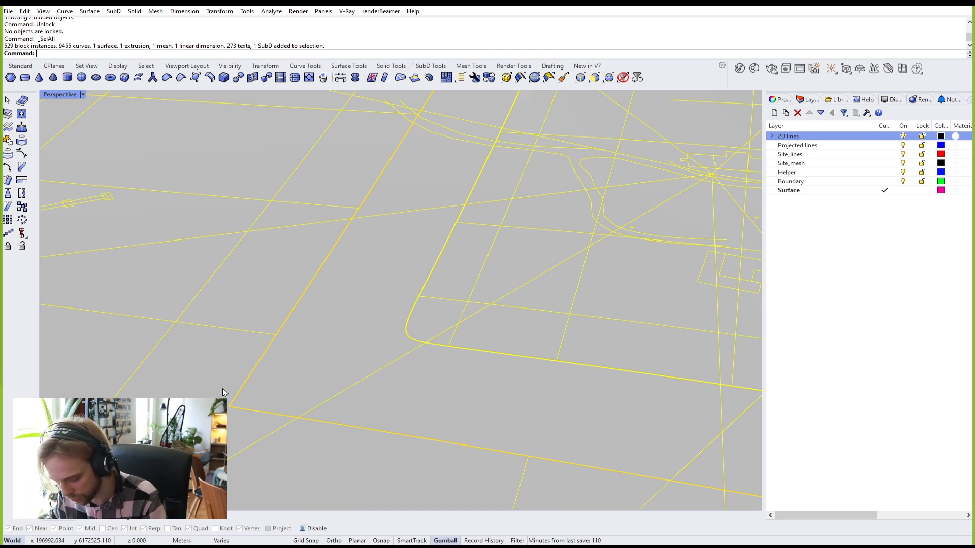
pyautogui.write('M')
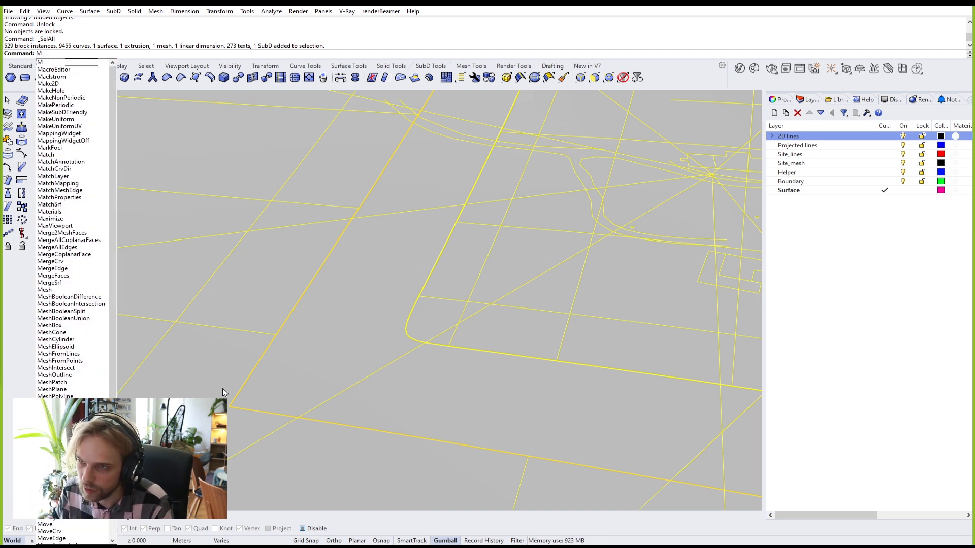
pyautogui.press('Return')
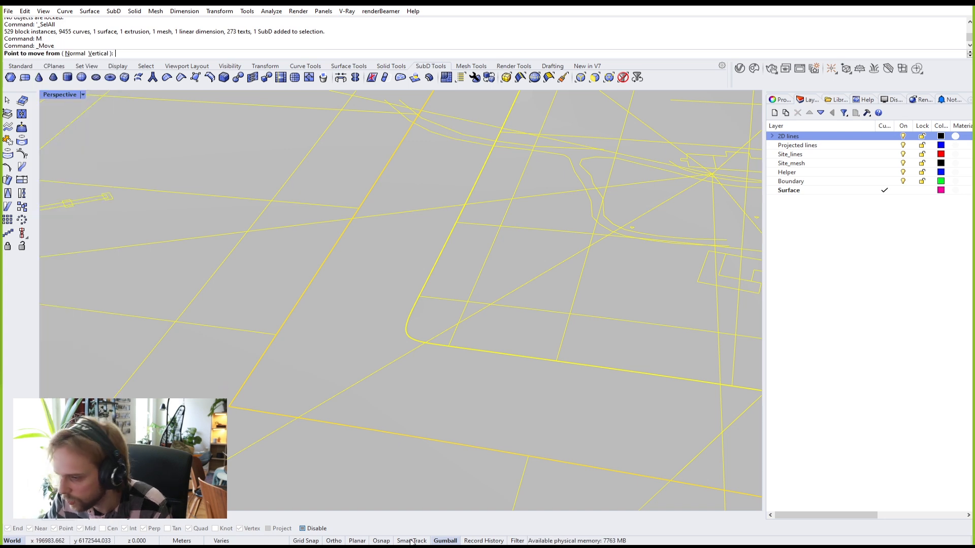
pyautogui.click(381, 541)
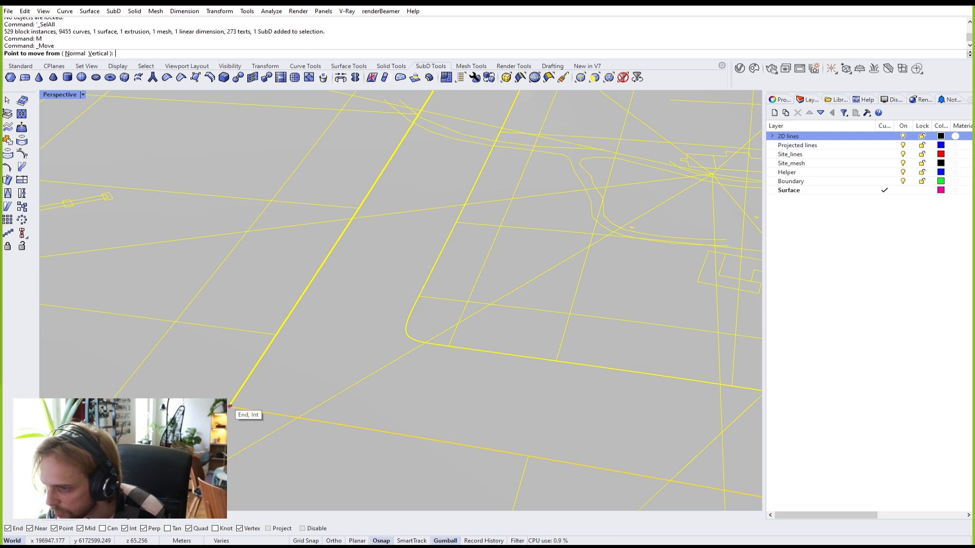
pyautogui.click(229, 406)
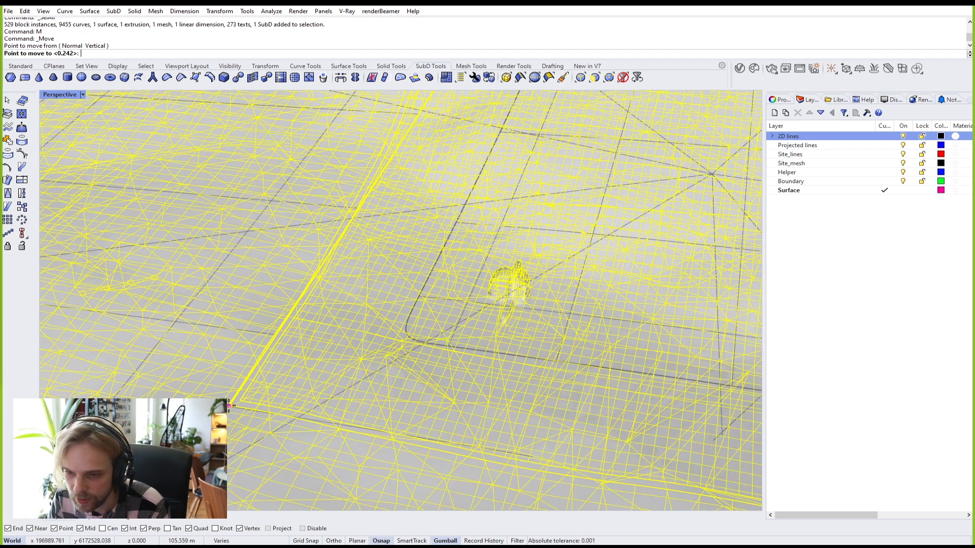
# Step: Place the site at the origin (0) and zoom to fit all selected objects
pyautogui.write('0')
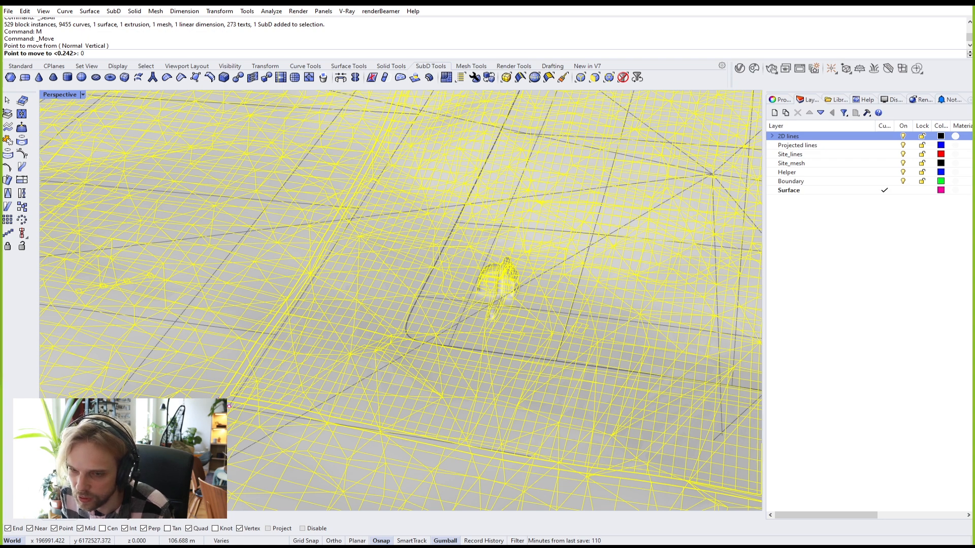
pyautogui.press('Return')
pyautogui.write('0')
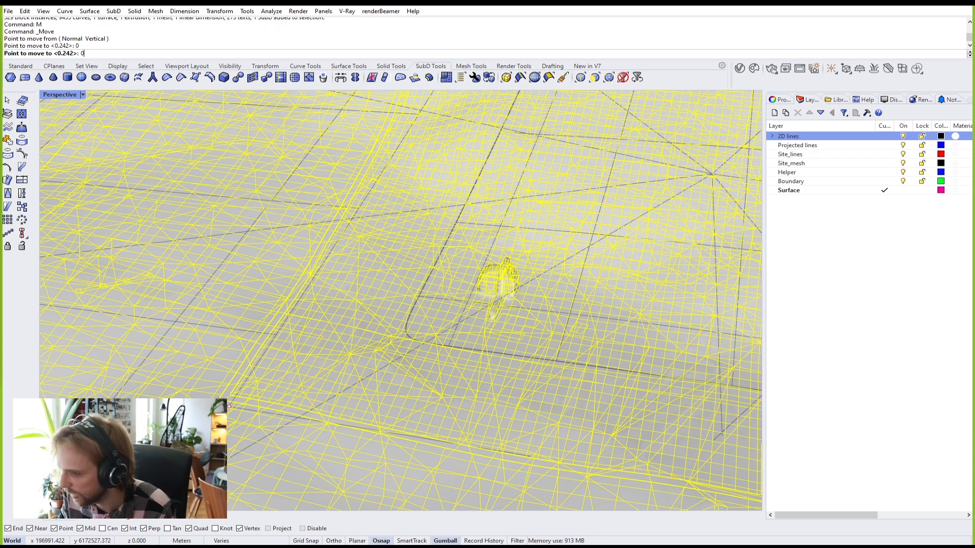
pyautogui.press('Return')
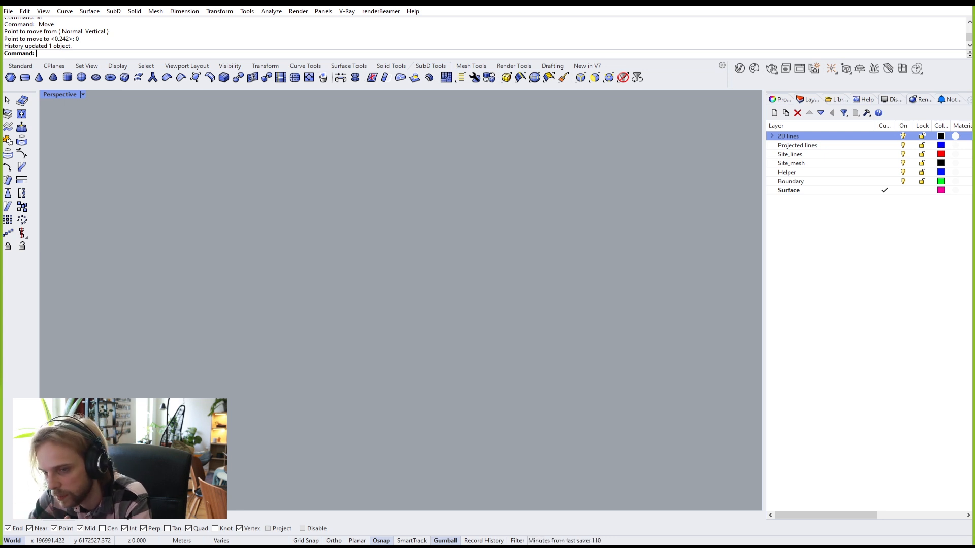
pyautogui.write('ZSA')
pyautogui.press('Return')
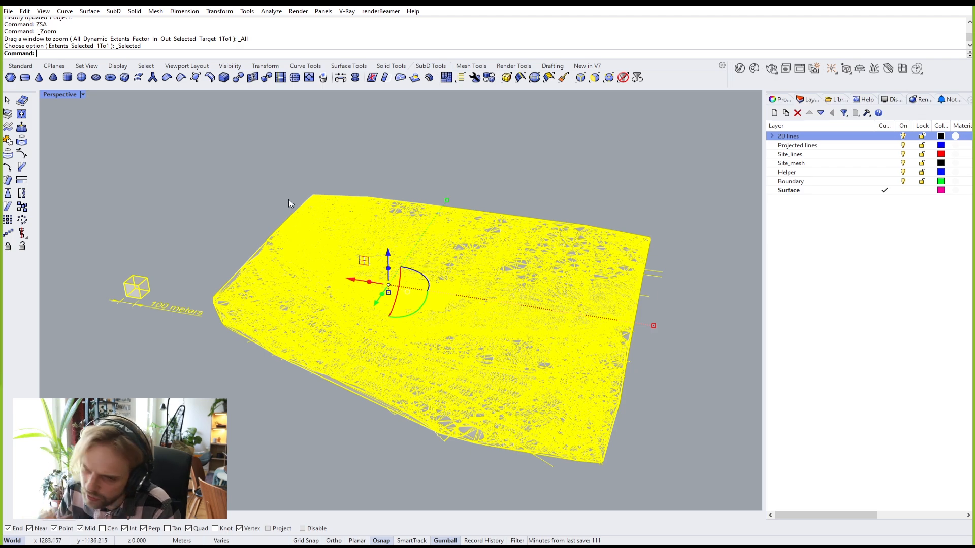
# Step: Turn off the 2D lines, Projected lines, Site_lines, Site_mesh, Helper and Boundary layers
pyautogui.click(199, 212)
pyautogui.scroll(9, 432, 288)
pyautogui.scroll(-6, 391, 291)
pyautogui.moveTo(492, 283); pyautogui.dragTo(517, 272, button='right')
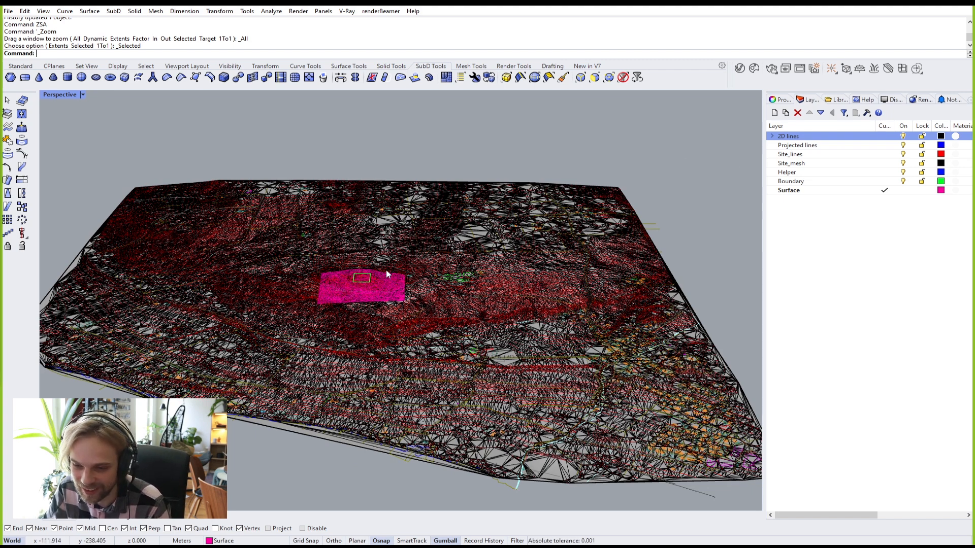
pyautogui.scroll(3, 391, 302)
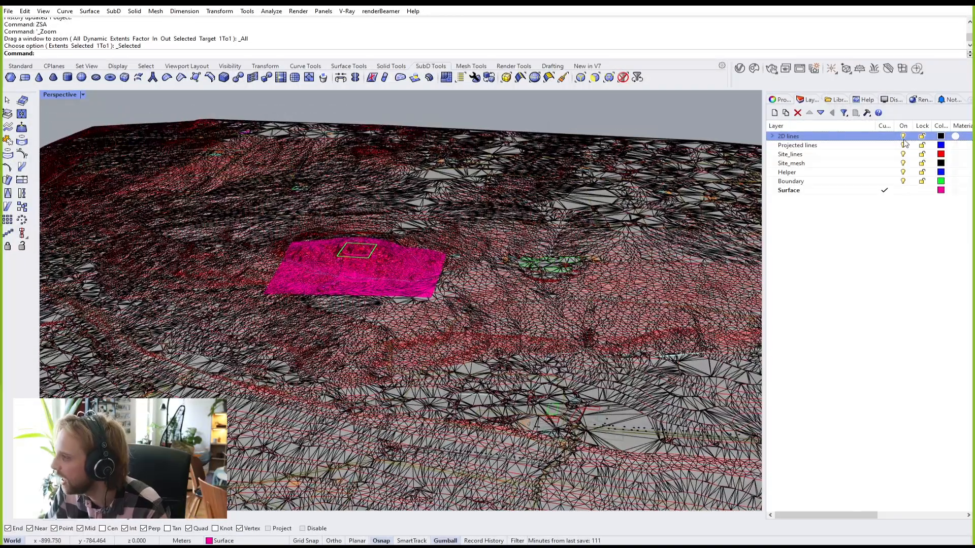
pyautogui.click(903, 137)
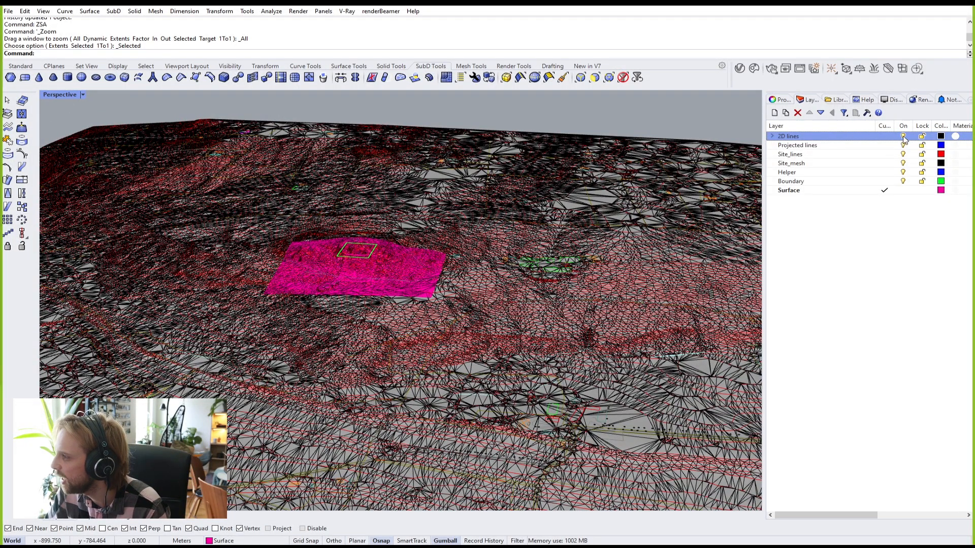
pyautogui.click(903, 145)
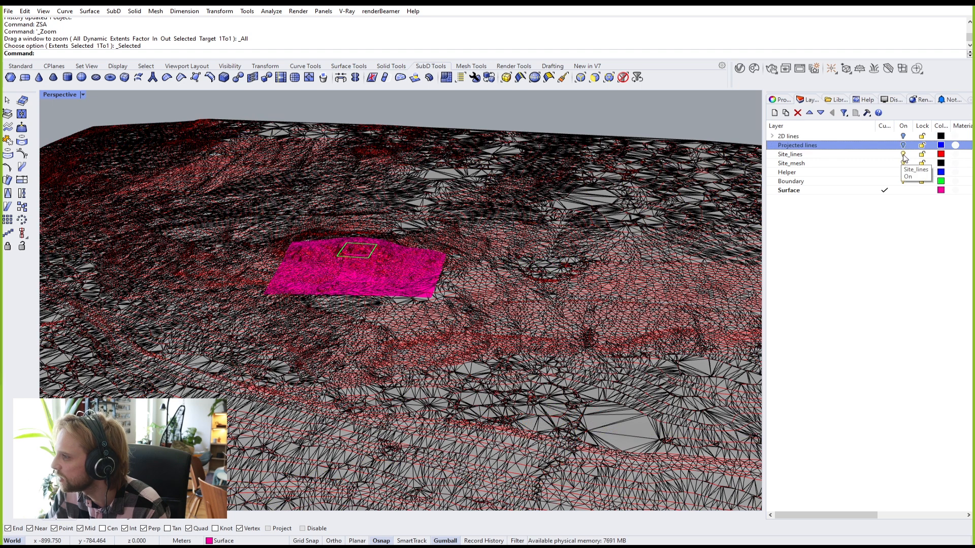
pyautogui.click(903, 154)
pyautogui.click(903, 164)
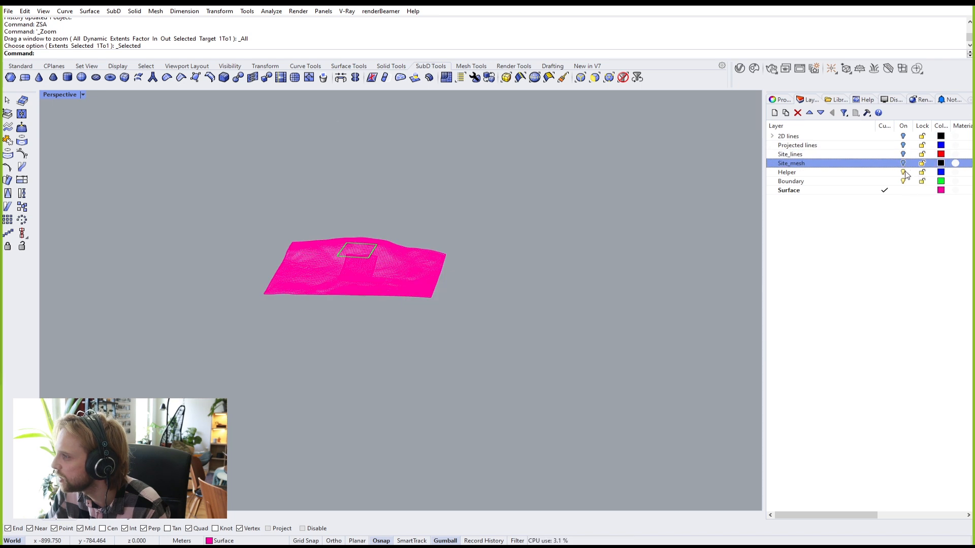
pyautogui.click(903, 172)
pyautogui.click(903, 181)
# Step: Select the SubD building patch instead of the magenta terrain surface
pyautogui.click(325, 264)
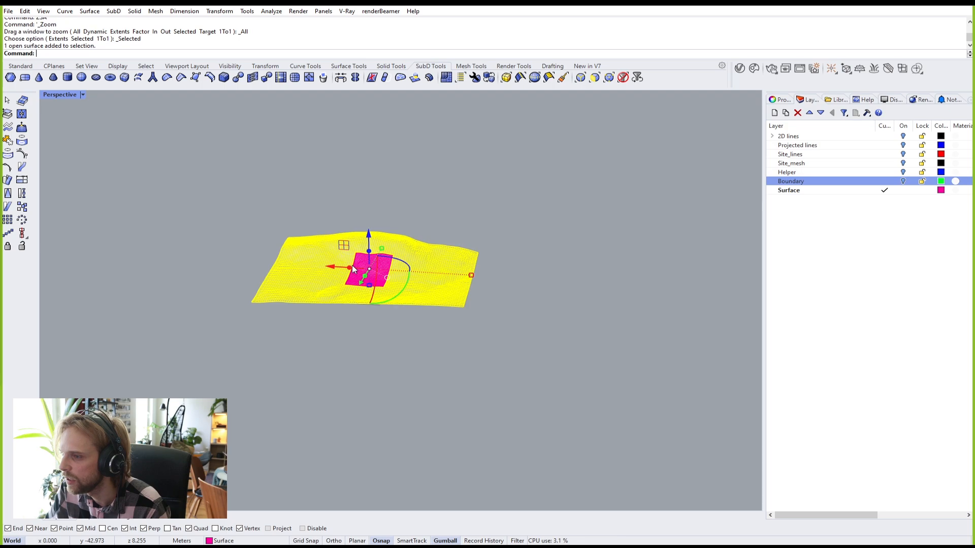
pyautogui.press('Escape')
pyautogui.scroll(15, 377, 256)
pyautogui.click(337, 350)
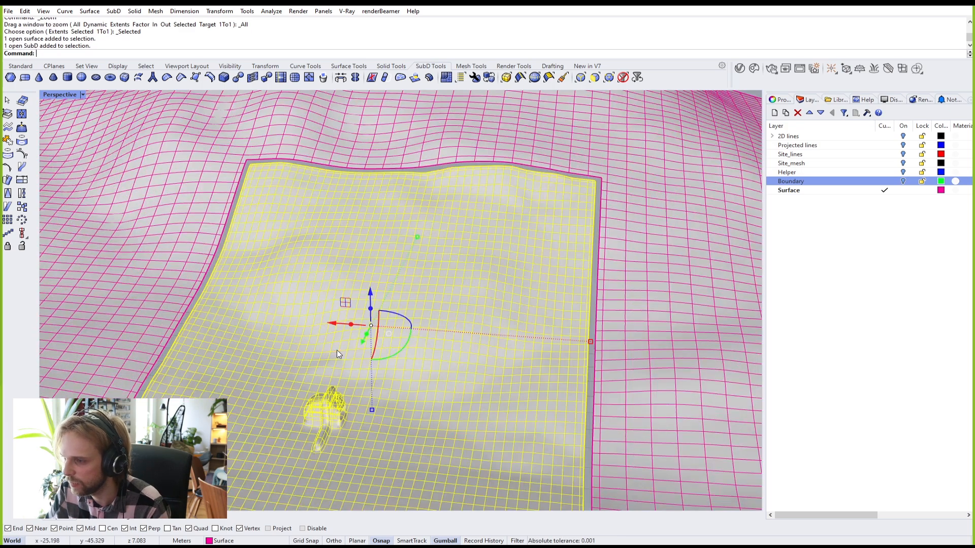
# Step: Zoom to the selected SubD building and orbit to a low side view of it
pyautogui.write('zs')
pyautogui.press('Return')
pyautogui.press('Escape')
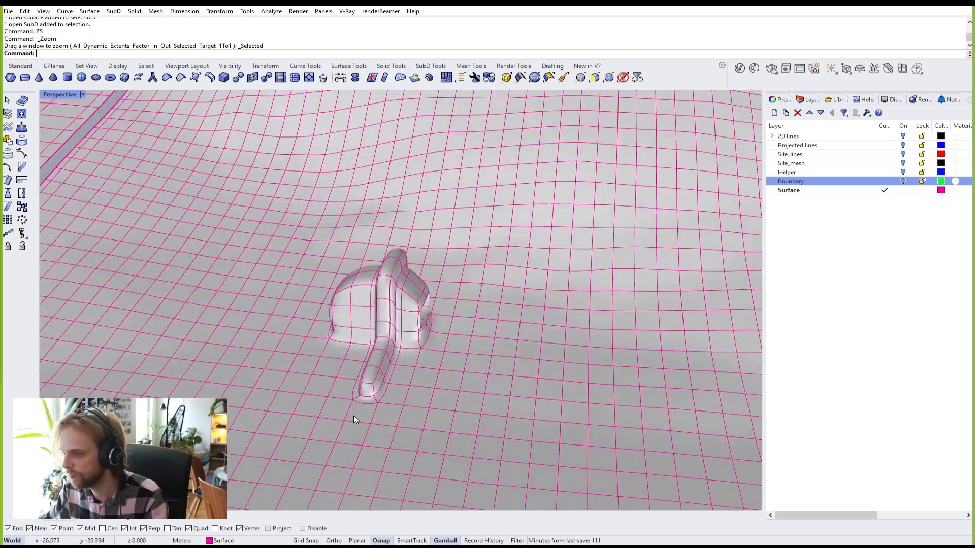
pyautogui.moveTo(397, 357); pyautogui.dragTo(431, 348, button='right')
pyautogui.scroll(4, 402, 287)
pyautogui.scroll(-3, 430, 348)
# Step: Preview the SubD building with EMap reflections, switching the environment map to arches.png
pyautogui.click(432, 346)
pyautogui.write('EMap')
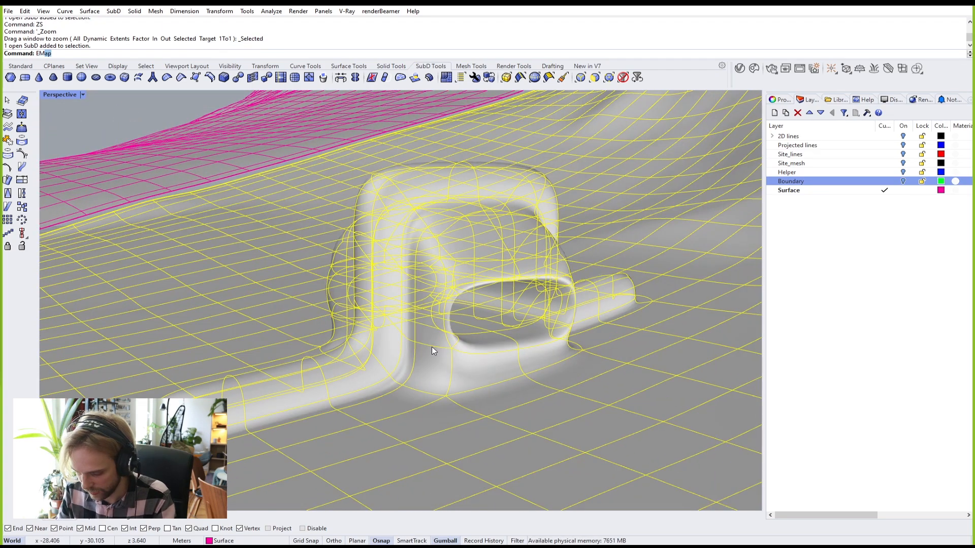
pyautogui.press('Return')
pyautogui.moveTo(432, 346); pyautogui.dragTo(507, 316, button='right')
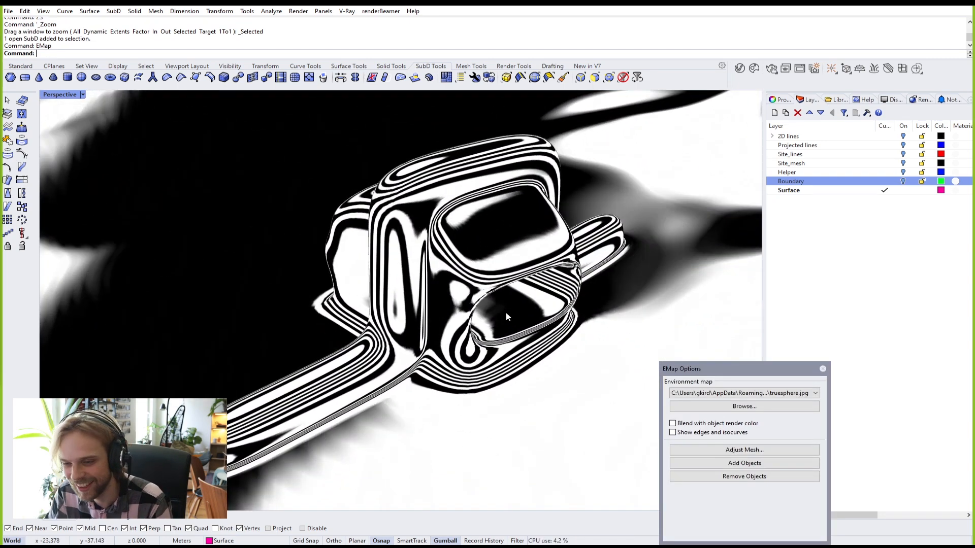
pyautogui.moveTo(454, 289); pyautogui.dragTo(654, 279, button='right')
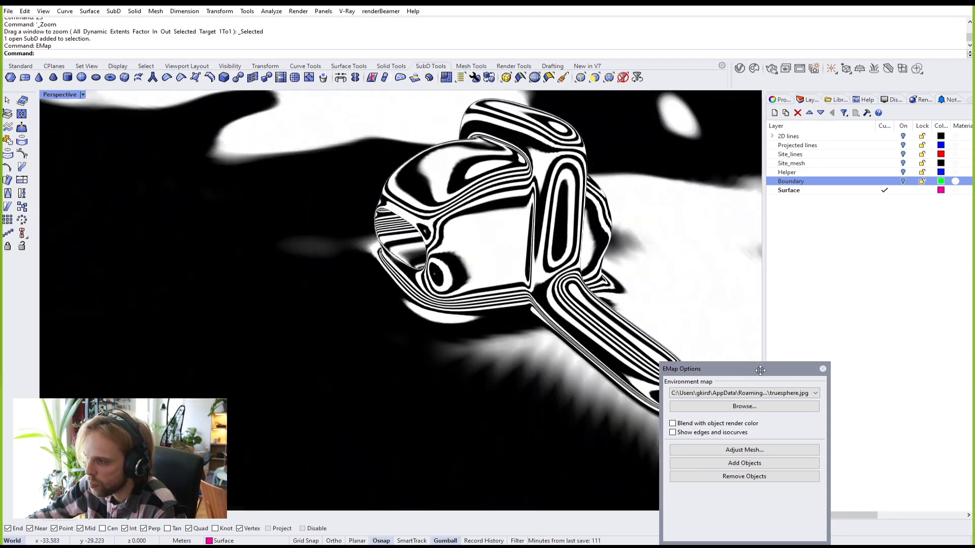
pyautogui.click(760, 393)
pyautogui.click(760, 410)
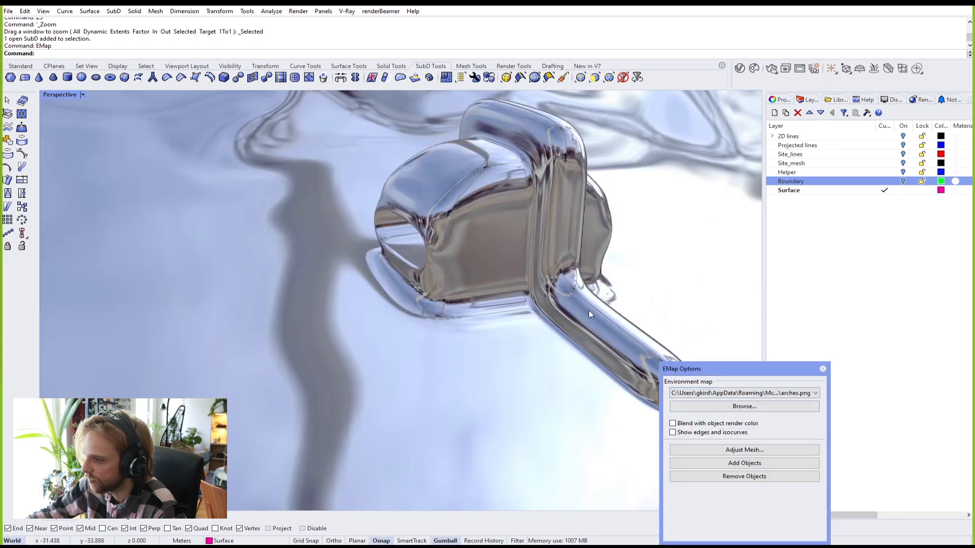
# Step: Inspect the reflections around the oval opening, then close the EMap preview settings
pyautogui.moveTo(510, 289); pyautogui.dragTo(558, 272, button='right')
pyautogui.scroll(5, 561, 271)
pyautogui.moveTo(389, 325); pyautogui.dragTo(510, 341, button='right')
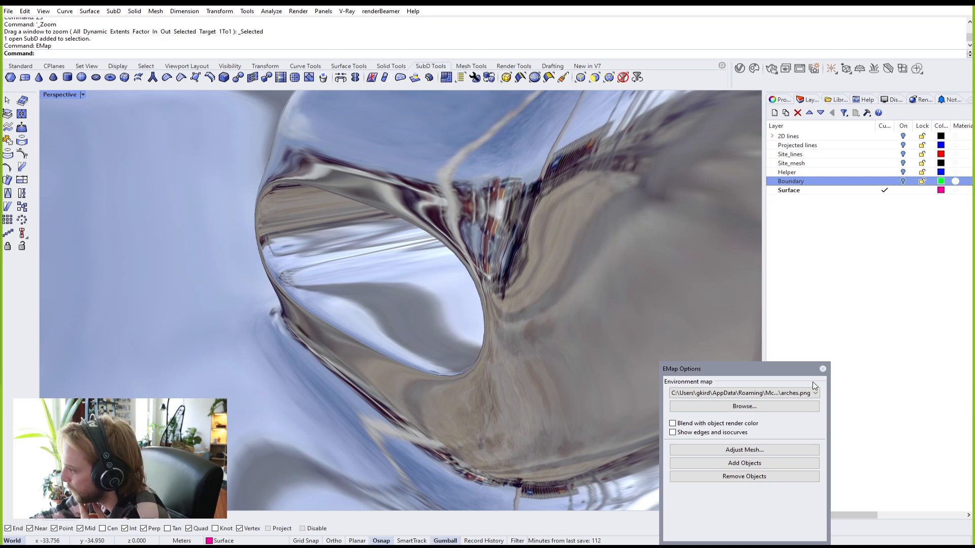
pyautogui.click(823, 370)
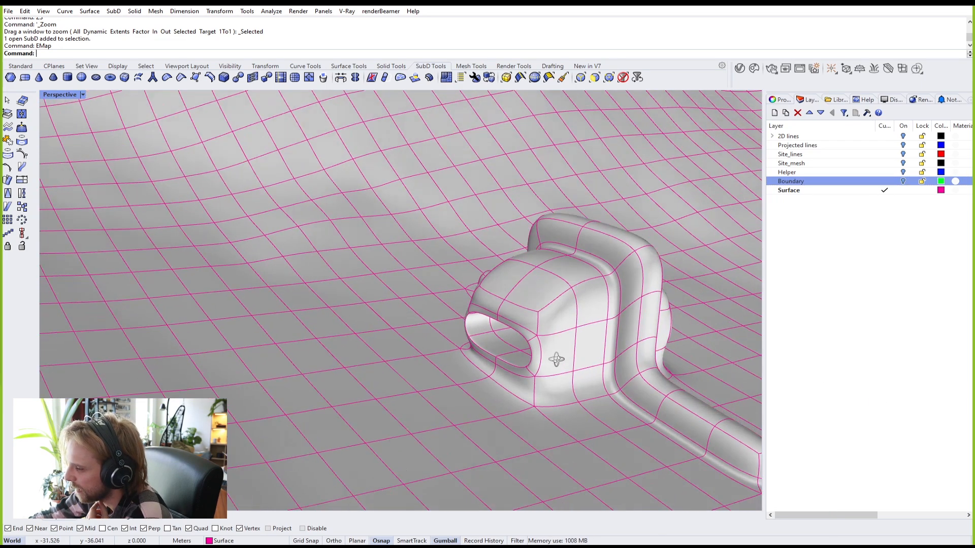
pyautogui.moveTo(556, 360); pyautogui.dragTo(446, 349, button='right')
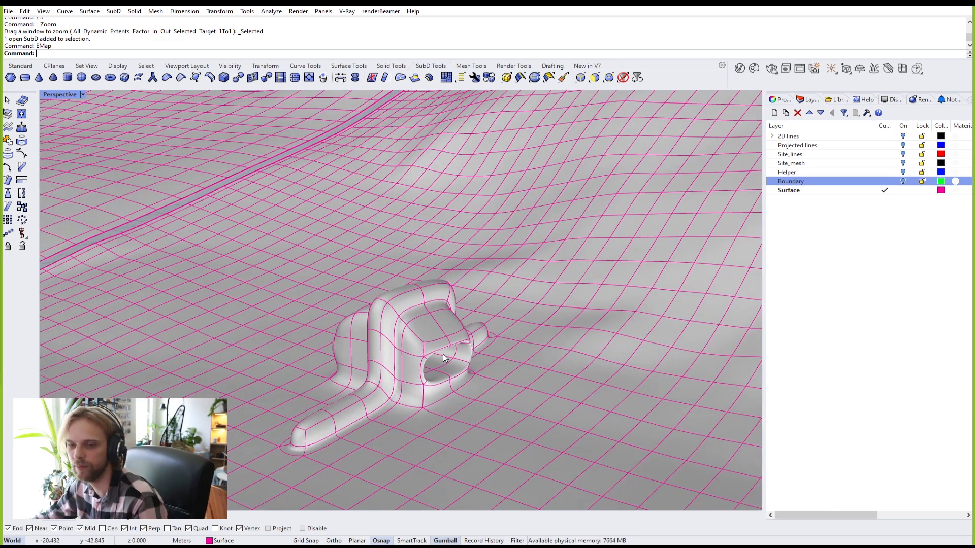
# Step: Orbit over the patch corner and switch the SubD terrain patch to flat display
pyautogui.scroll(3, 518, 278)
pyautogui.moveTo(518, 279); pyautogui.dragTo(491, 274, button='right')
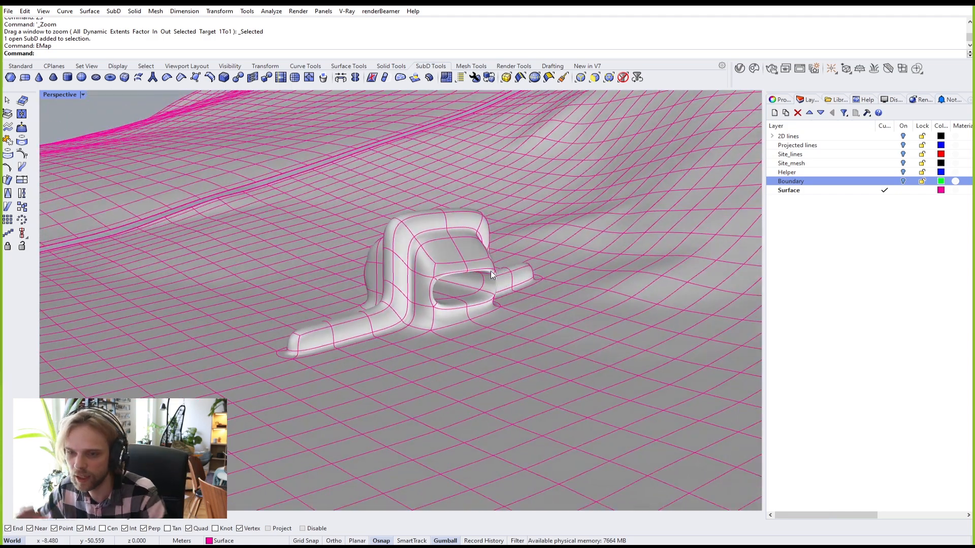
pyautogui.moveTo(182, 97); pyautogui.dragTo(337, 237, button='right')
pyautogui.scroll(8, 193, 313)
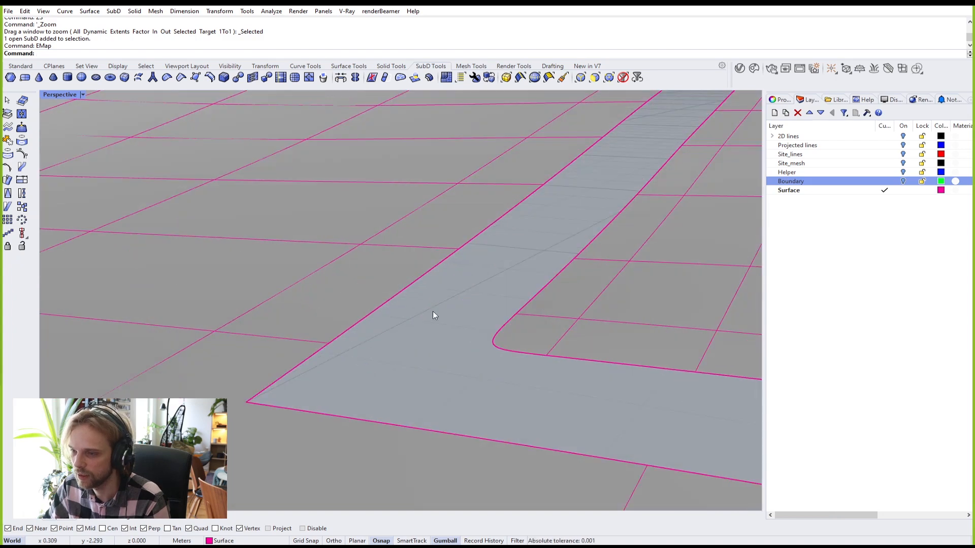
pyautogui.press('Tab')
pyautogui.moveTo(462, 319); pyautogui.dragTo(226, 325, button='right')
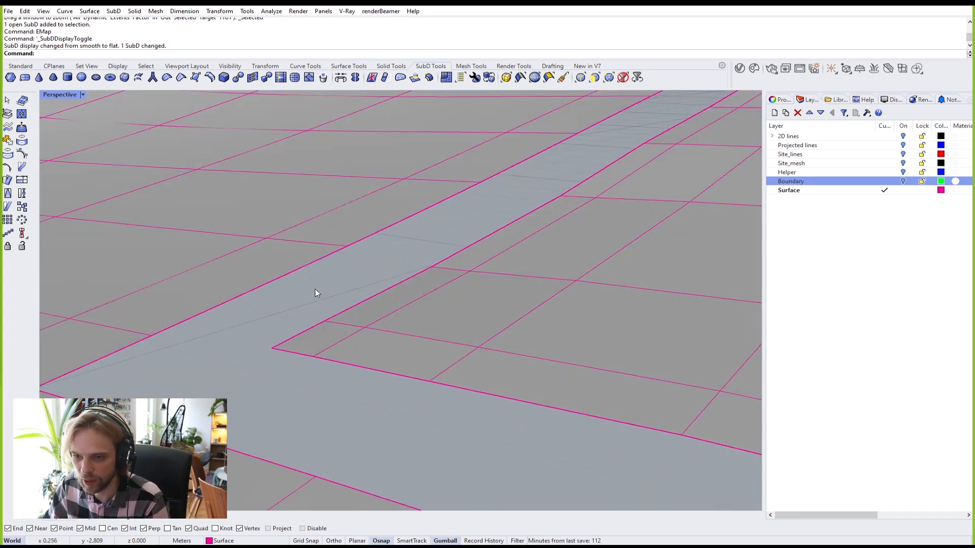
# Step: Inspect the patch's corner edges, restore smooth display and select the SubD patch
pyautogui.keyDown('ctrl'); pyautogui.keyDown('shift'); pyautogui.click(249, 293); pyautogui.keyUp('shift'); pyautogui.keyUp('ctrl')
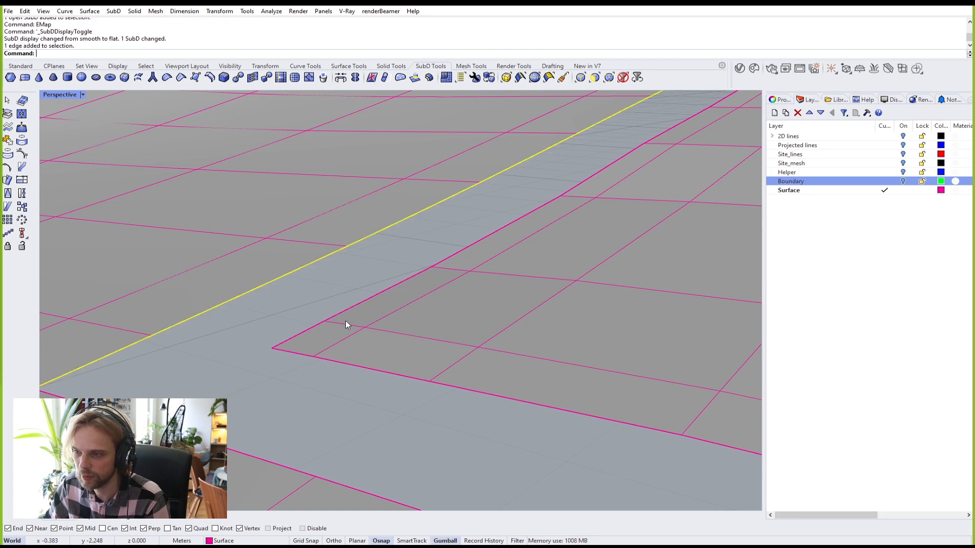
pyautogui.keyDown('ctrl'); pyautogui.keyDown('shift'); pyautogui.click(334, 316); pyautogui.keyUp('shift'); pyautogui.keyUp('ctrl')
pyautogui.press('Escape')
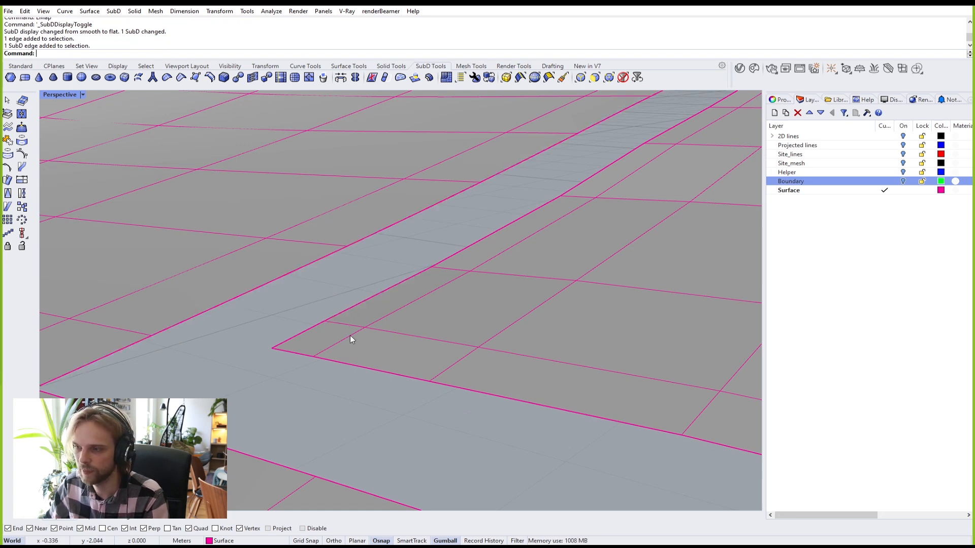
pyautogui.press('Tab')
pyautogui.click(442, 334)
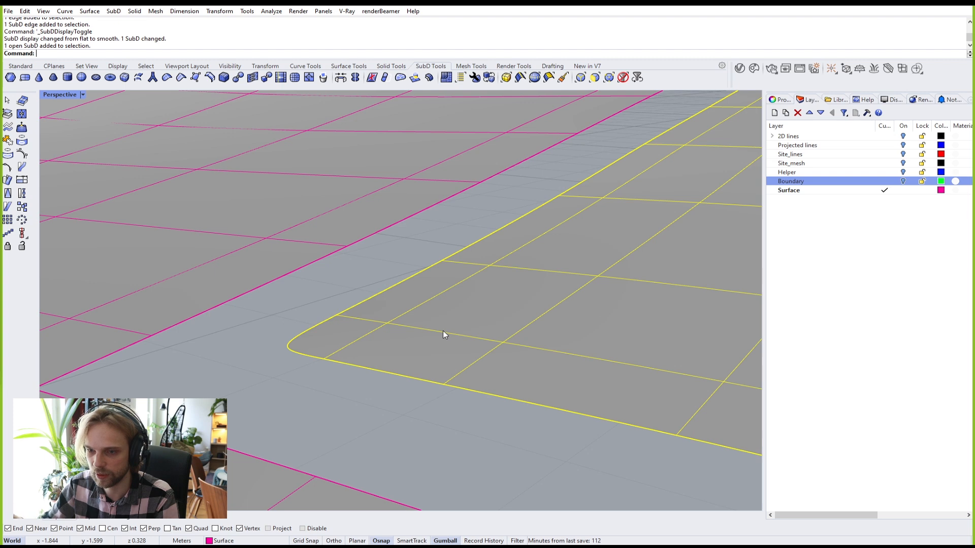
# Step: Duplicate the borders of the SubD patch and the surrounding surface as curves with DupBorder
pyautogui.write('DupBorder')
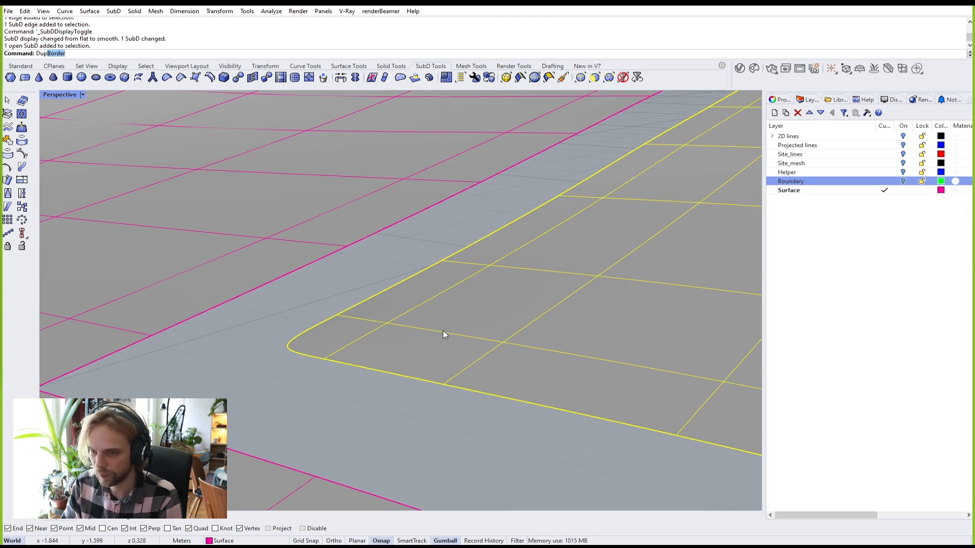
pyautogui.press('Return')
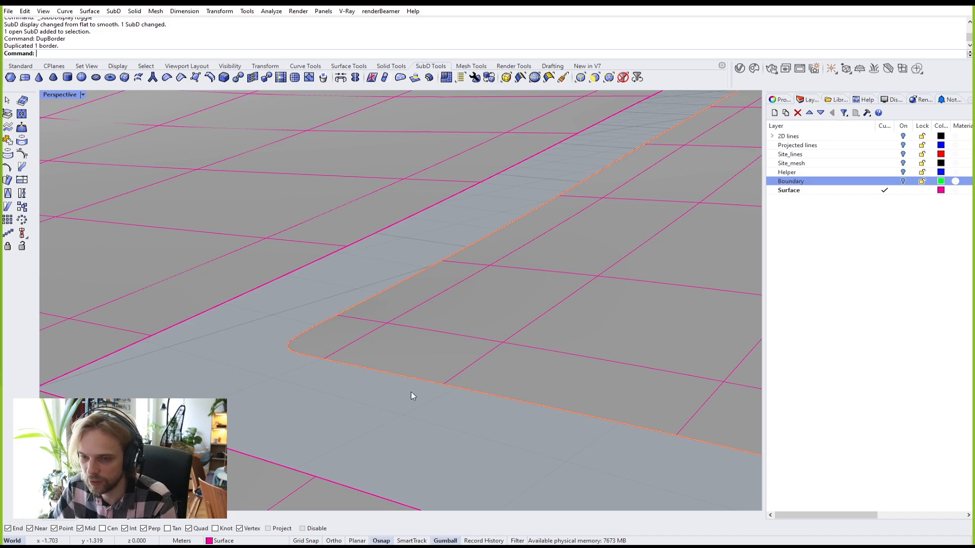
pyautogui.scroll(-20, 401, 354)
pyautogui.scroll(10, 489, 351)
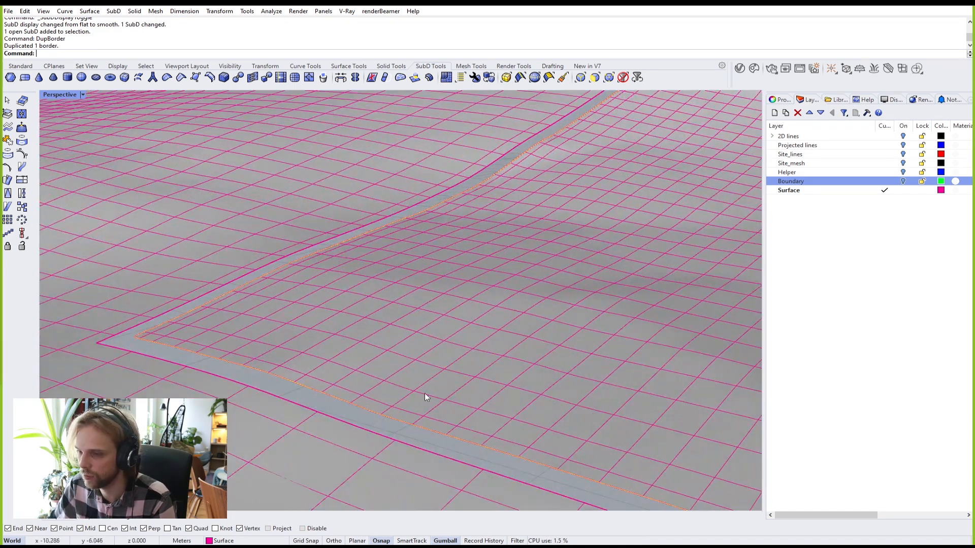
pyautogui.scroll(5, 244, 339)
pyautogui.click(219, 318)
pyautogui.press('Return')
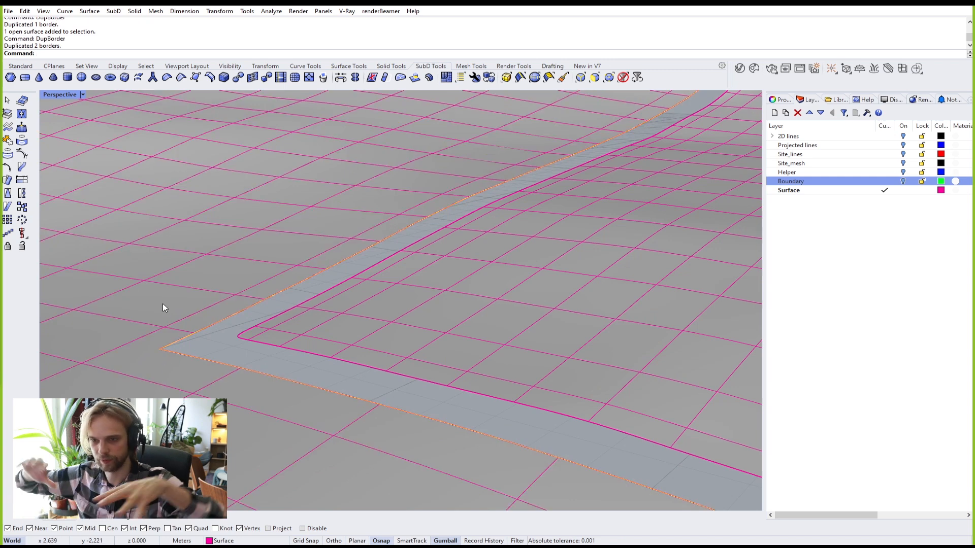
pyautogui.press('Escape')
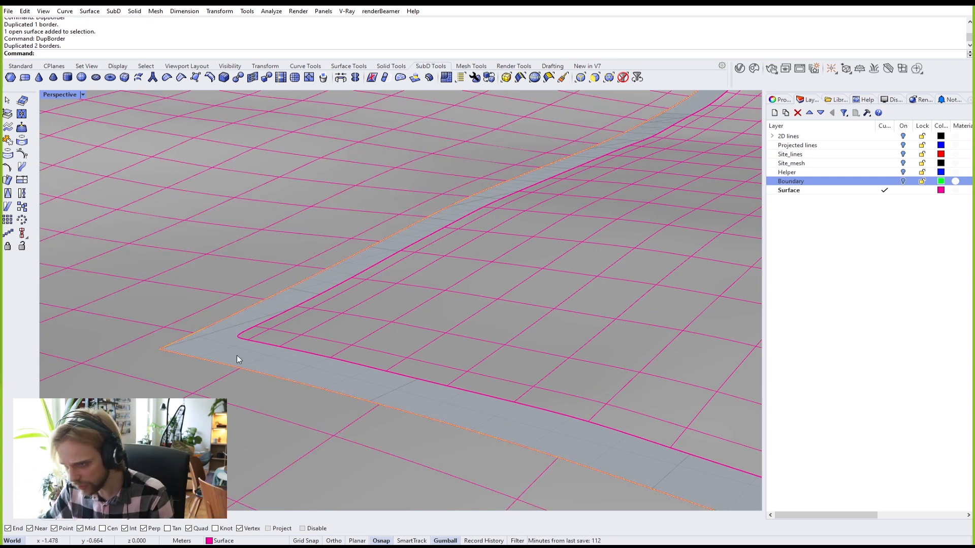
# Step: Pick the closed border curve from the overlapping objects to check it, then deselect it
pyautogui.scroll(4, 238, 355)
pyautogui.click(203, 331)
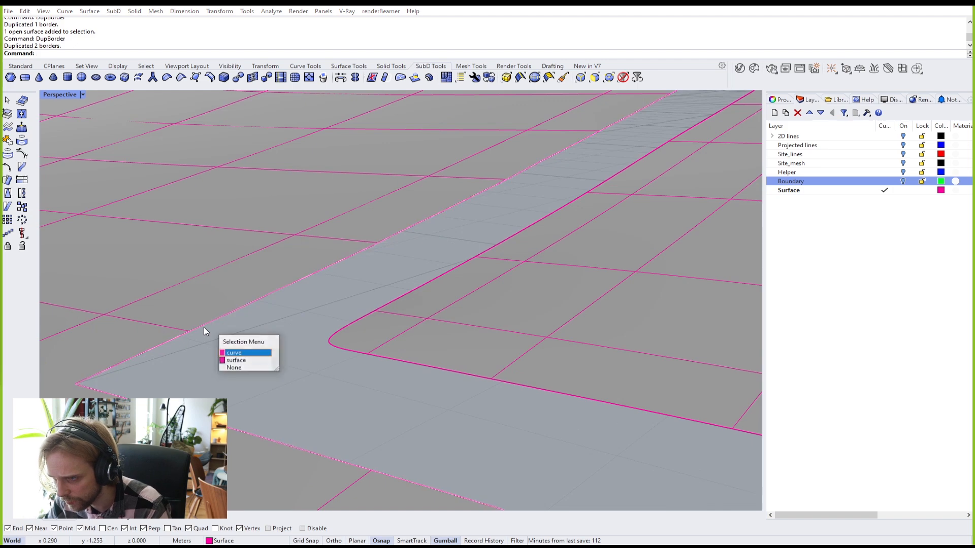
pyautogui.click(244, 352)
pyautogui.scroll(-12, 230, 319)
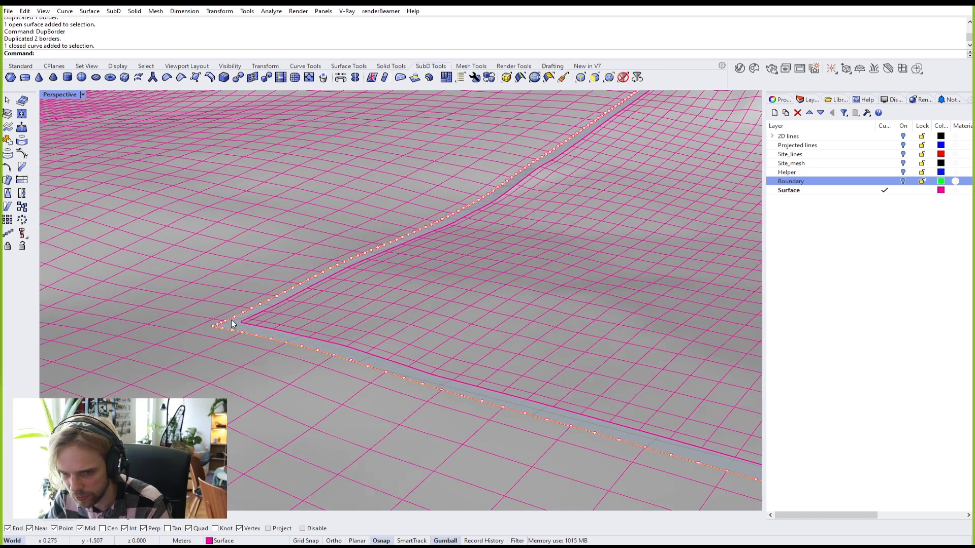
pyautogui.scroll(7, 236, 328)
pyautogui.press('Escape')
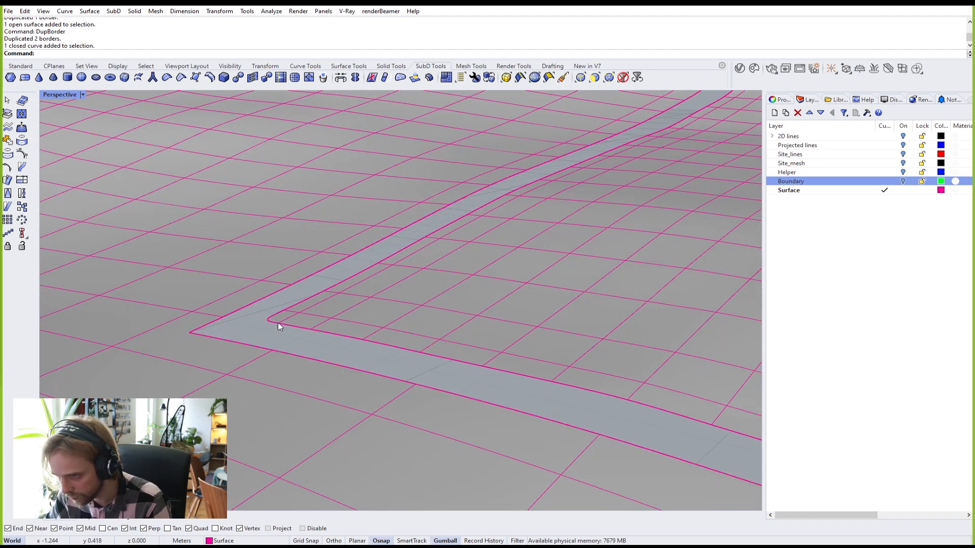
# Step: Select the outer and inner border curves that frame the gap
pyautogui.scroll(3, 190, 327)
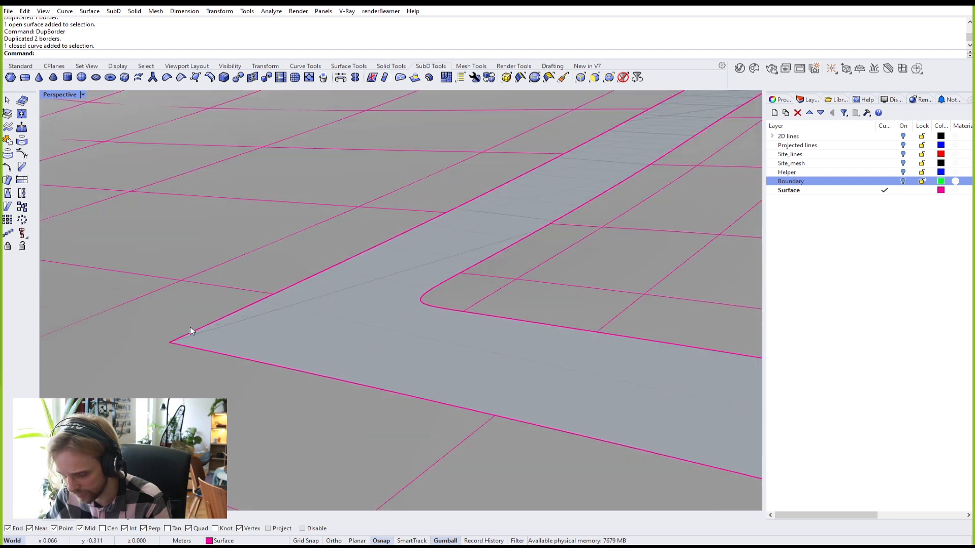
pyautogui.click(219, 318)
pyautogui.click(254, 344)
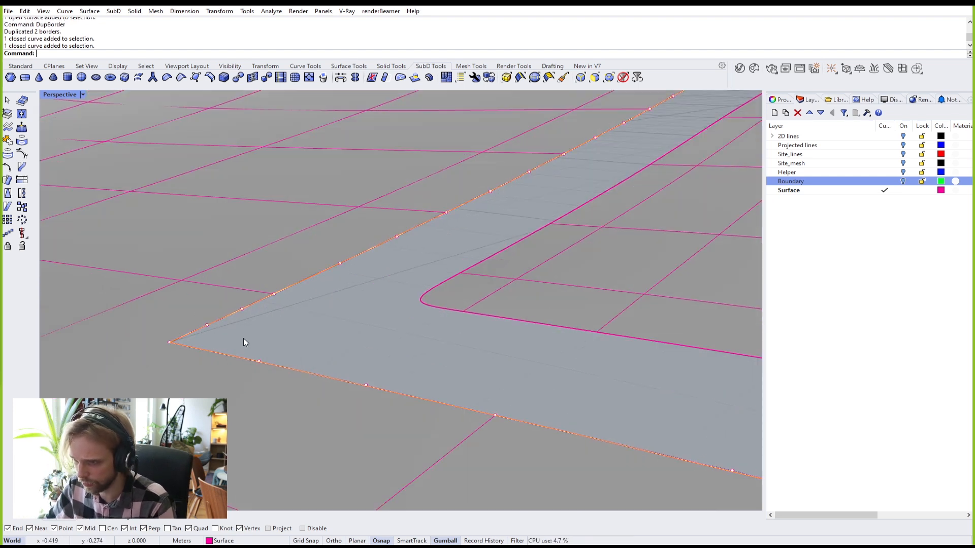
pyautogui.keyDown('shift'); pyautogui.click(426, 290); pyautogui.keyUp('shift')
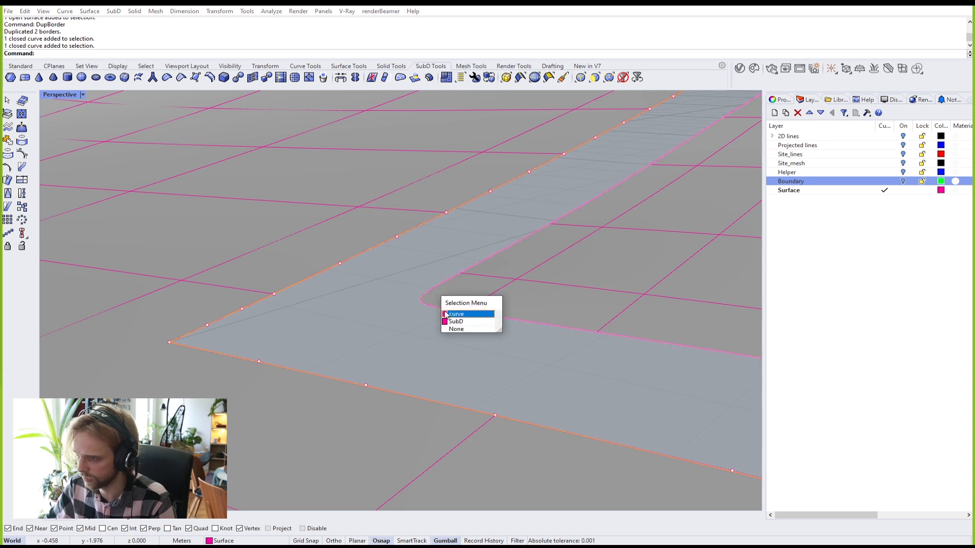
pyautogui.click(450, 316)
pyautogui.scroll(1, 371, 300)
pyautogui.scroll(1, 397, 279)
# Step: Loft a strip between the two border curves and delete the leftover curves
pyautogui.write('loft')
pyautogui.press('Return')
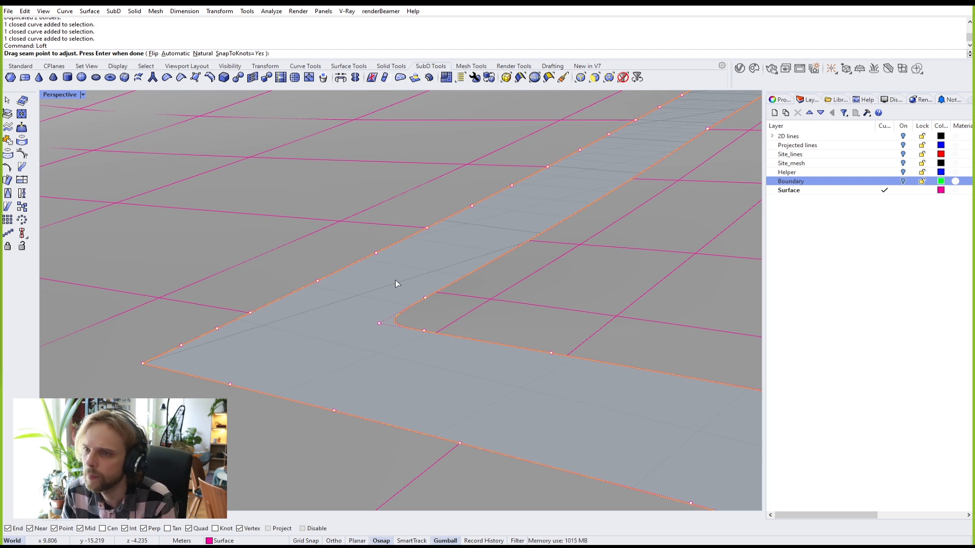
pyautogui.press('Return')
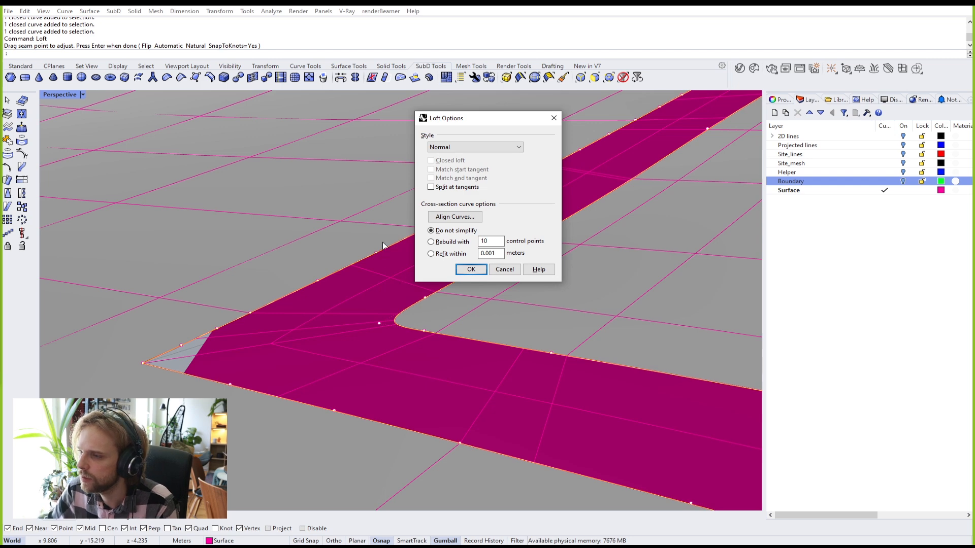
pyautogui.click(470, 270)
pyautogui.scroll(-8, 466, 270)
pyautogui.scroll(8, 446, 270)
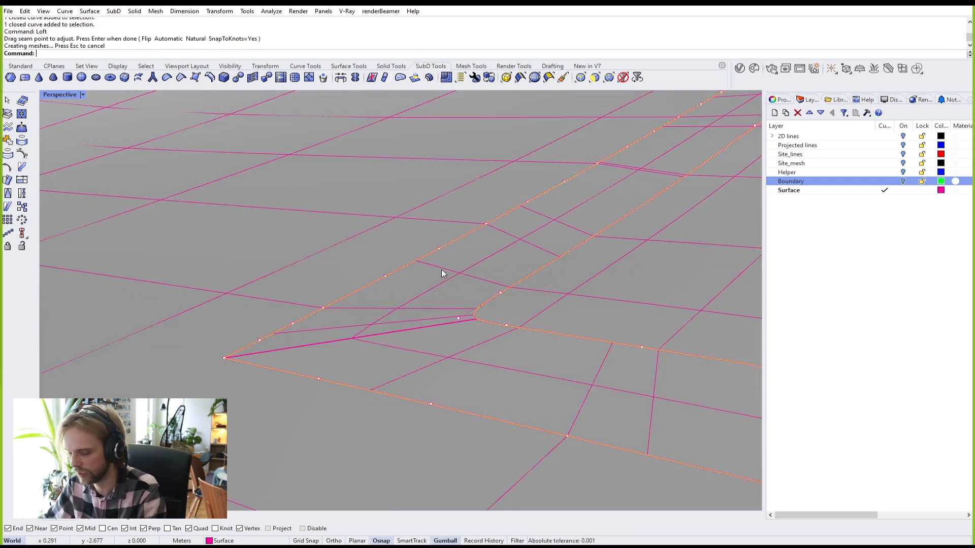
pyautogui.press('Delete')
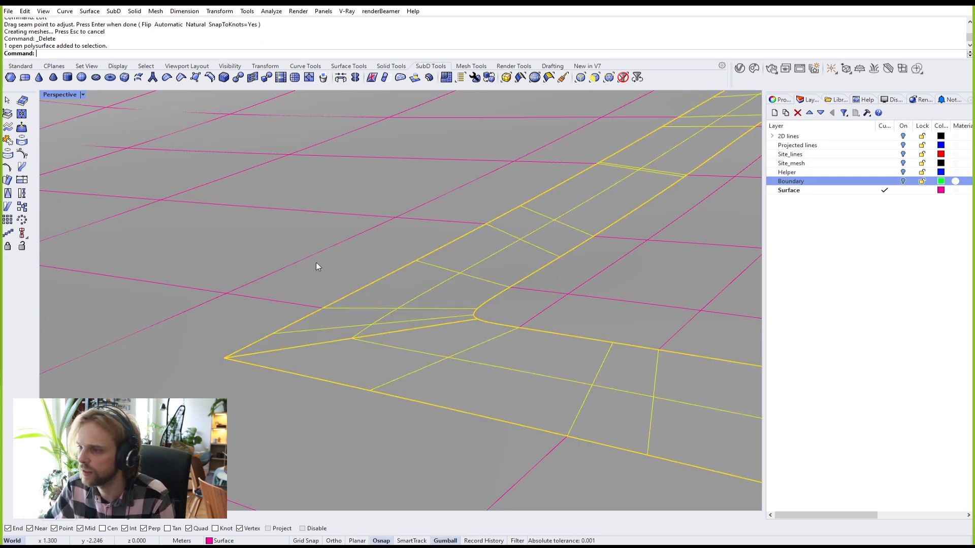
# Step: Join the lofted strip to the surrounding surface and inspect the joined polysurface
pyautogui.keyDown('shift'); pyautogui.click(315, 263); pyautogui.keyUp('shift')
pyautogui.write('join')
pyautogui.press('Return')
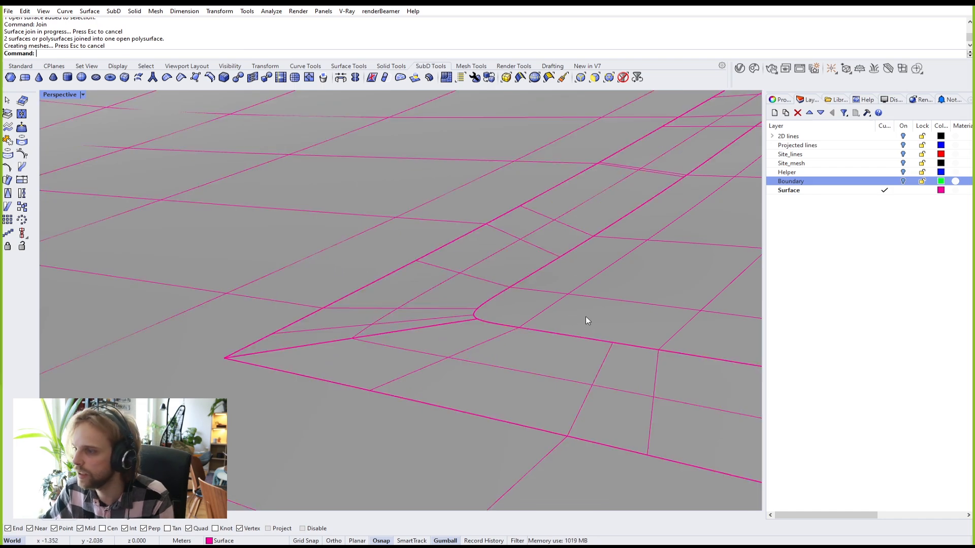
pyautogui.click(587, 292)
pyautogui.scroll(-15, 558, 279)
pyautogui.keyDown('shift'); pyautogui.moveTo(602, 273); pyautogui.dragTo(582, 235, button='right'); pyautogui.keyUp('shift')
pyautogui.scroll(10, 495, 284)
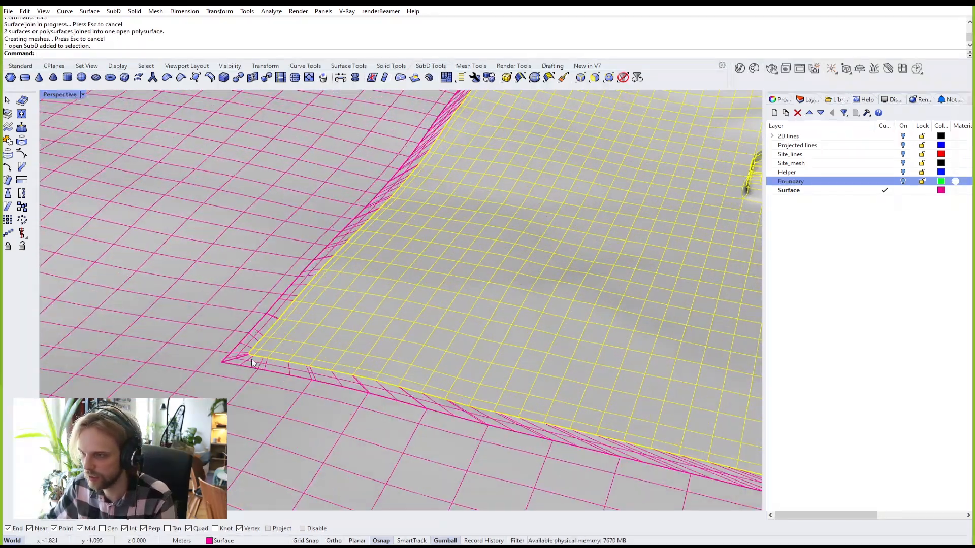
pyautogui.click(288, 364)
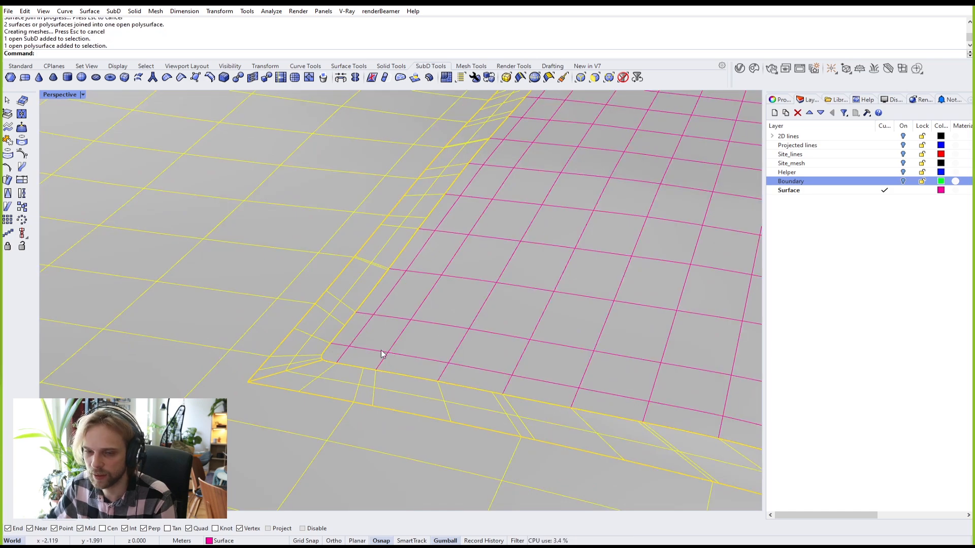
# Step: Undo the join of the strip and surrounding surface
pyautogui.scroll(-20, 332, 350)
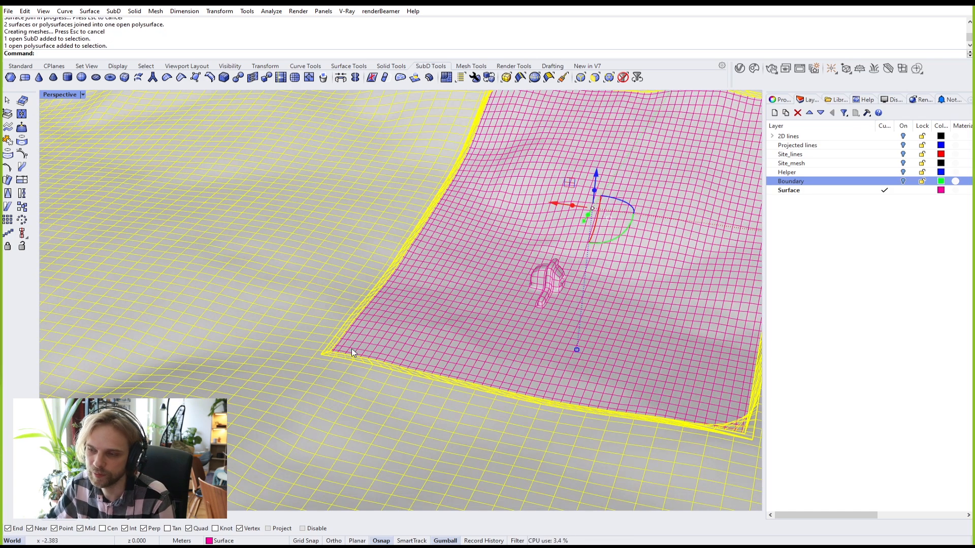
pyautogui.scroll(9, 505, 386)
pyautogui.scroll(12, 337, 363)
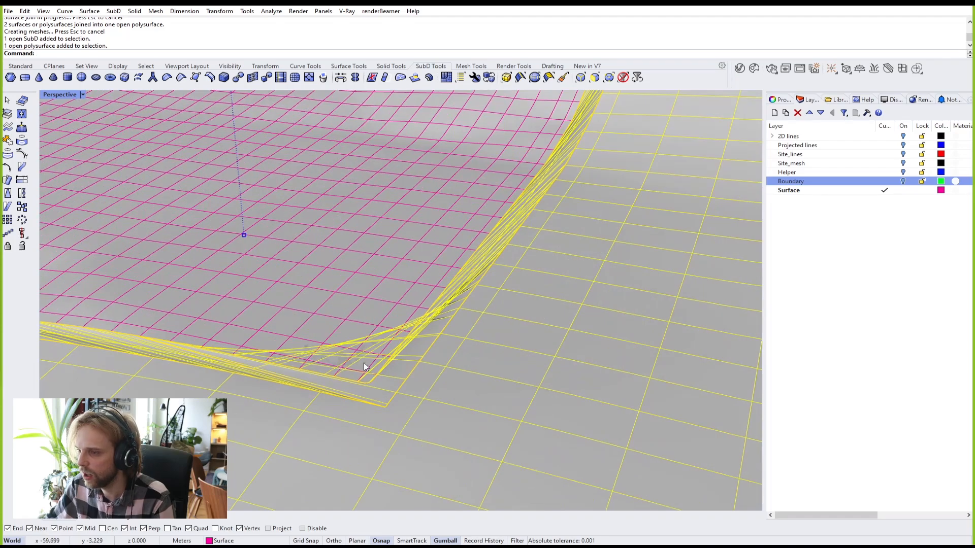
pyautogui.scroll(-10, 522, 387)
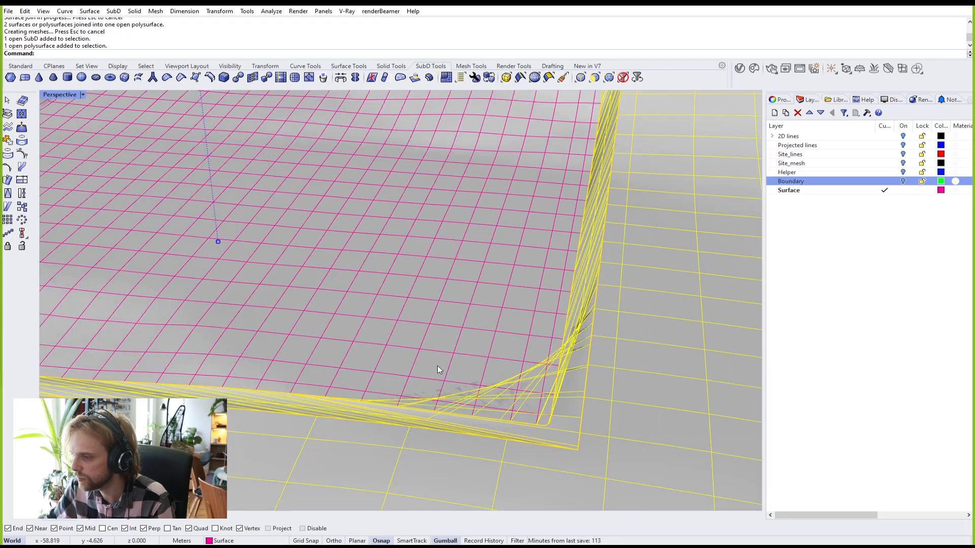
pyautogui.scroll(5, 320, 339)
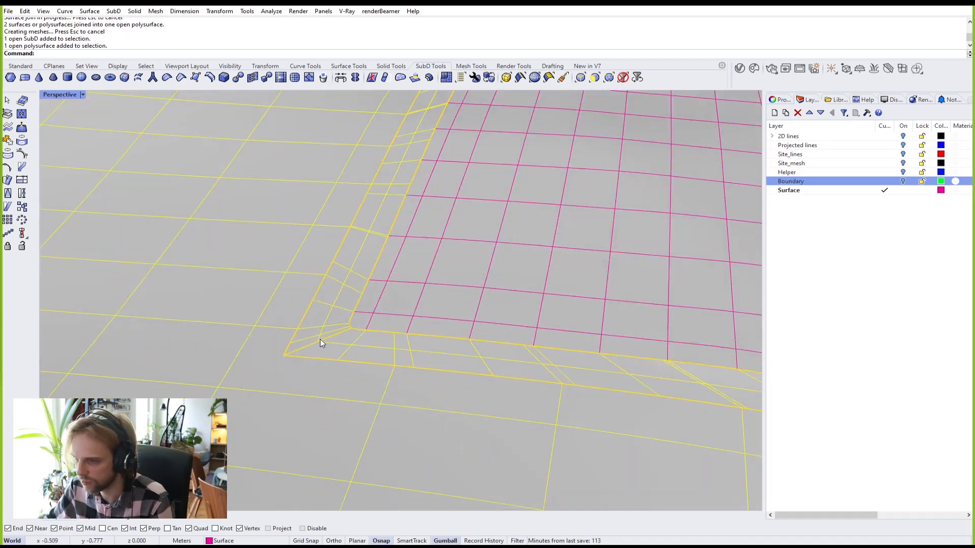
pyautogui.hotkey('ctrl', 'z')
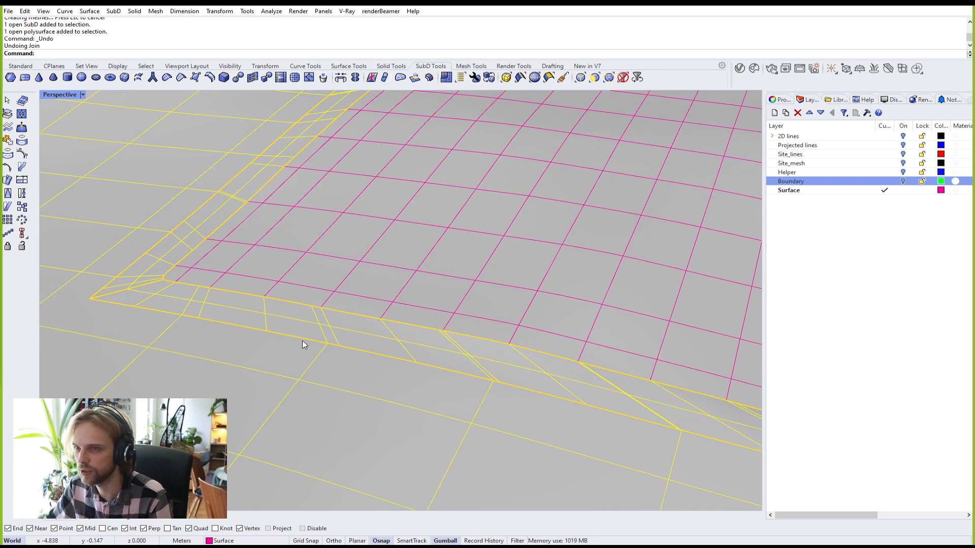
# Step: Undo the delete and loft as well, then zoom toward the strip's corner
pyautogui.hotkey('ctrl', 'z')
pyautogui.hotkey('ctrl', 'z')
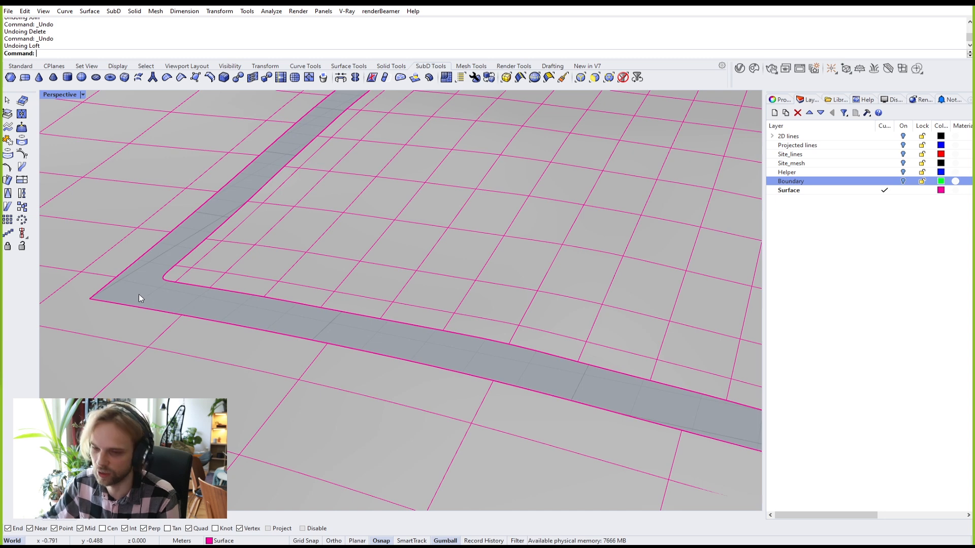
pyautogui.keyDown('shift'); pyautogui.moveTo(97, 261); pyautogui.dragTo(212, 267, button='right'); pyautogui.keyUp('shift')
pyautogui.scroll(12, 240, 283)
pyautogui.keyDown('shift'); pyautogui.moveTo(616, 415); pyautogui.dragTo(369, 310, button='right'); pyautogui.keyUp('shift')
# Step: Select the restored inner and outer boundary curves to check them, then clear the selection
pyautogui.click(243, 188)
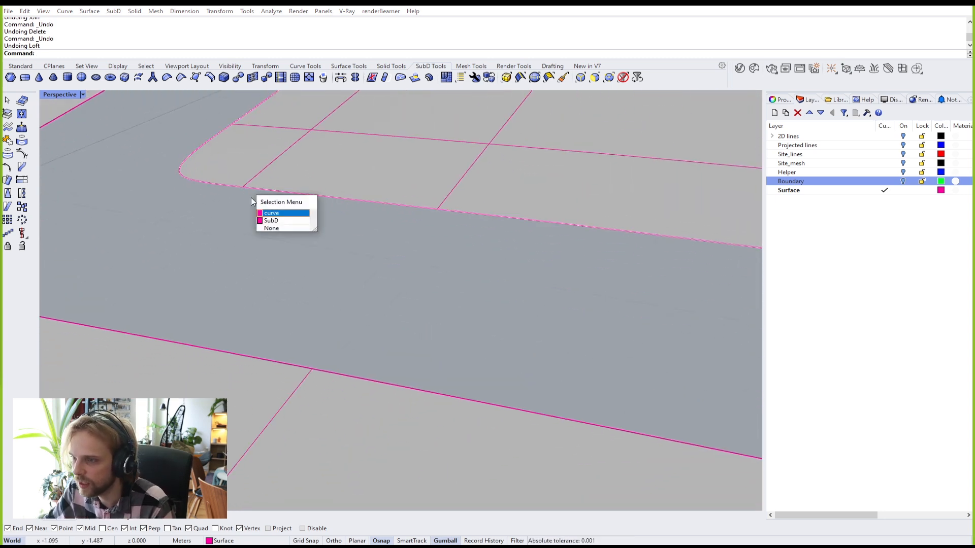
pyautogui.click(272, 213)
pyautogui.click(280, 363)
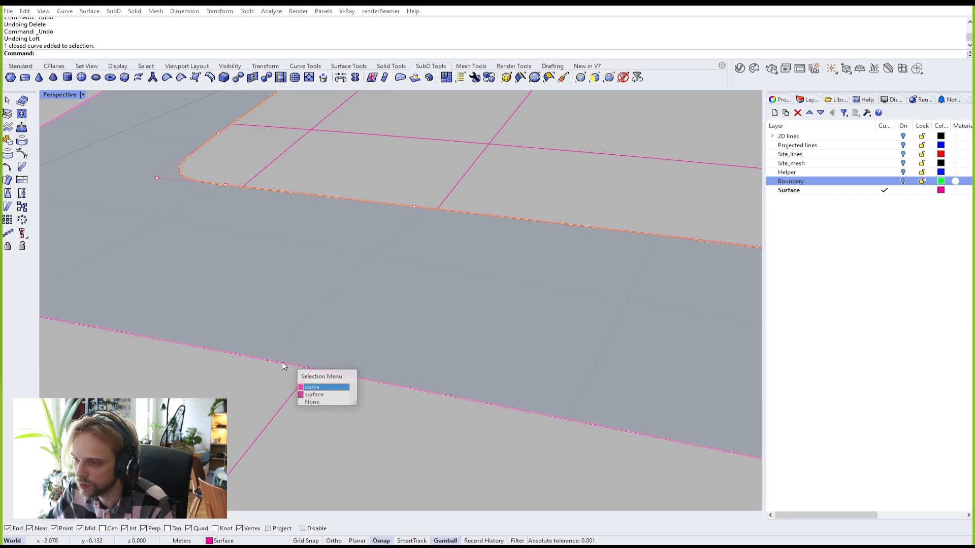
pyautogui.click(319, 387)
pyautogui.scroll(-5, 325, 378)
pyautogui.scroll(-4, 439, 402)
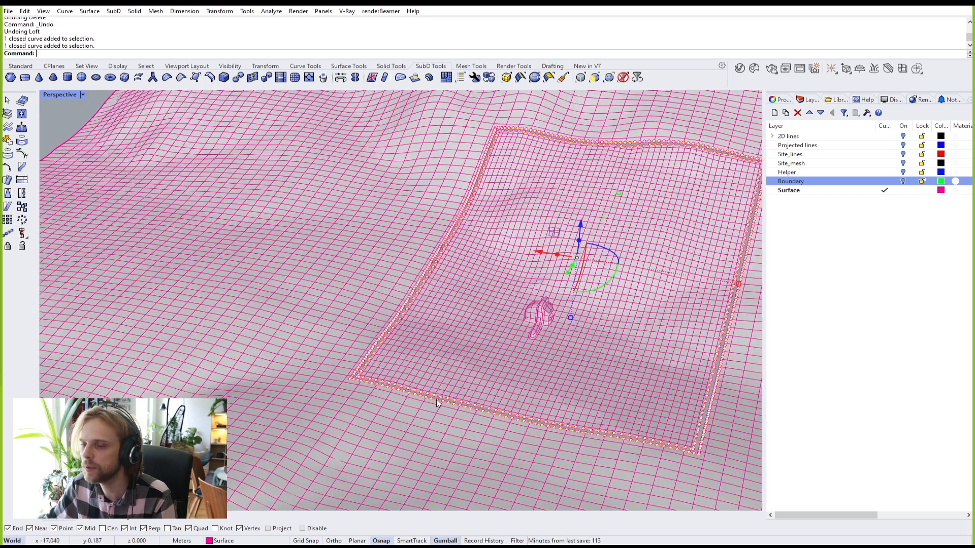
pyautogui.keyDown('shift'); pyautogui.moveTo(436, 399); pyautogui.dragTo(340, 364, button='right'); pyautogui.keyUp('shift')
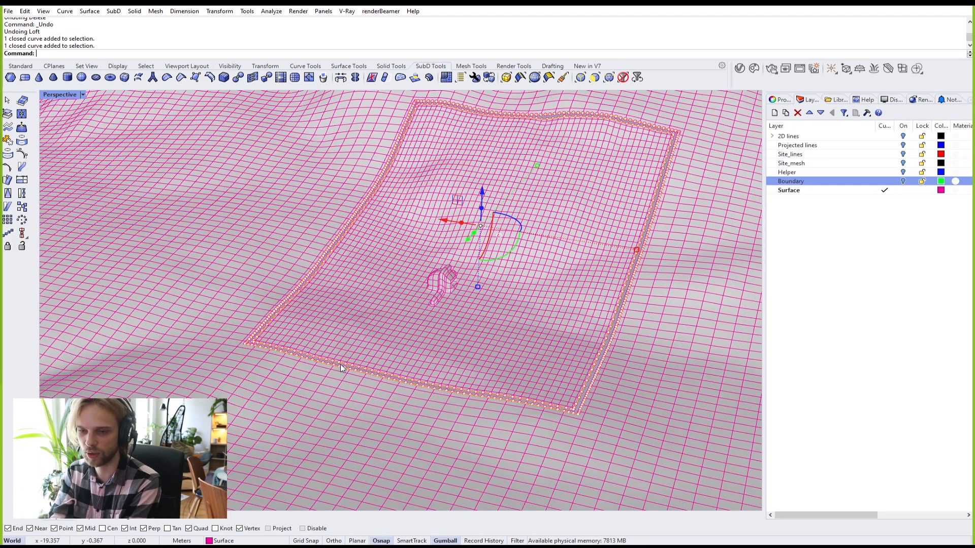
pyautogui.scroll(-2, 272, 391)
pyautogui.scroll(8, 287, 370)
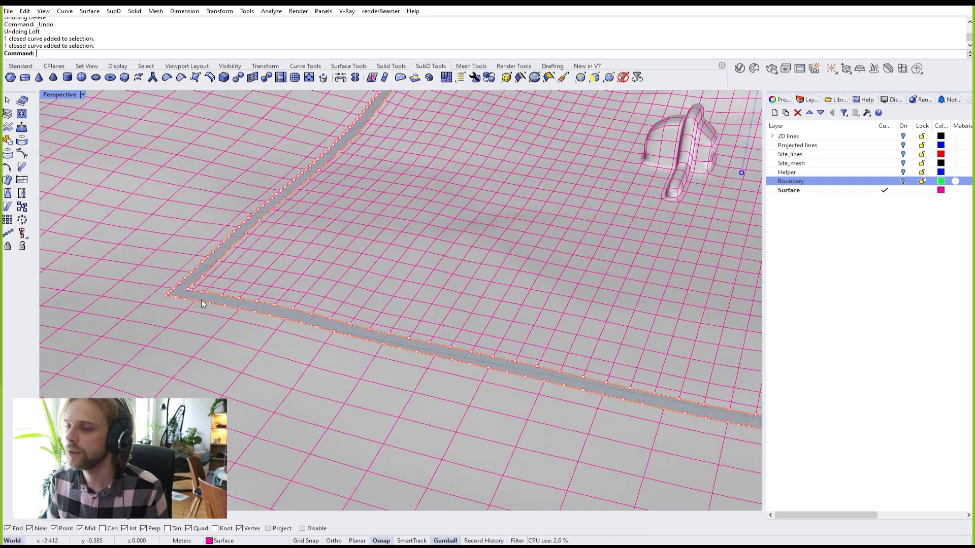
pyautogui.scroll(3, 201, 304)
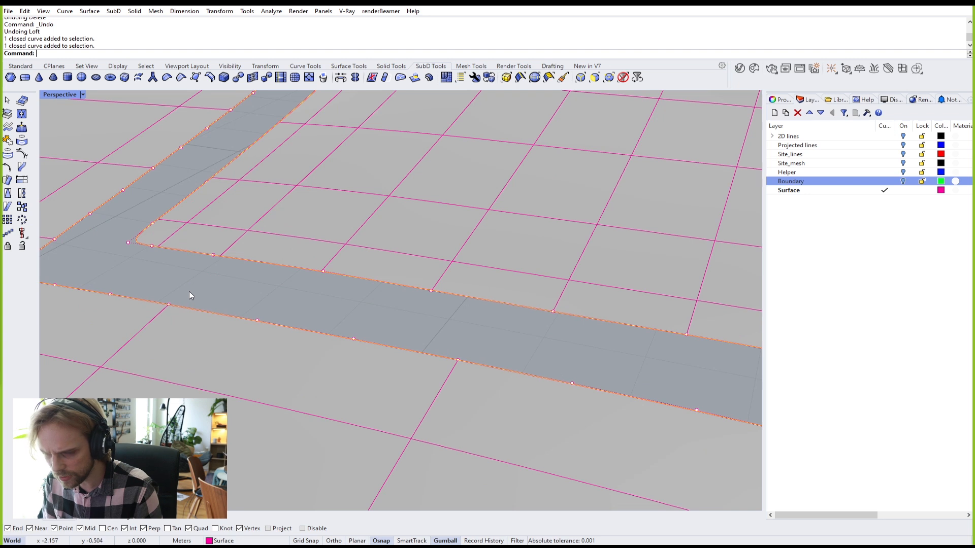
pyautogui.press('Escape')
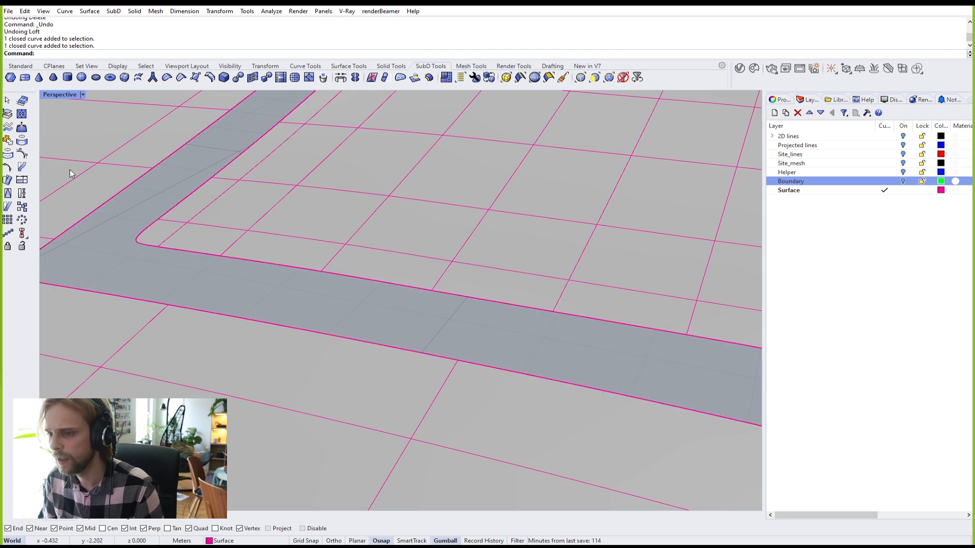
pyautogui.click(19, 67)
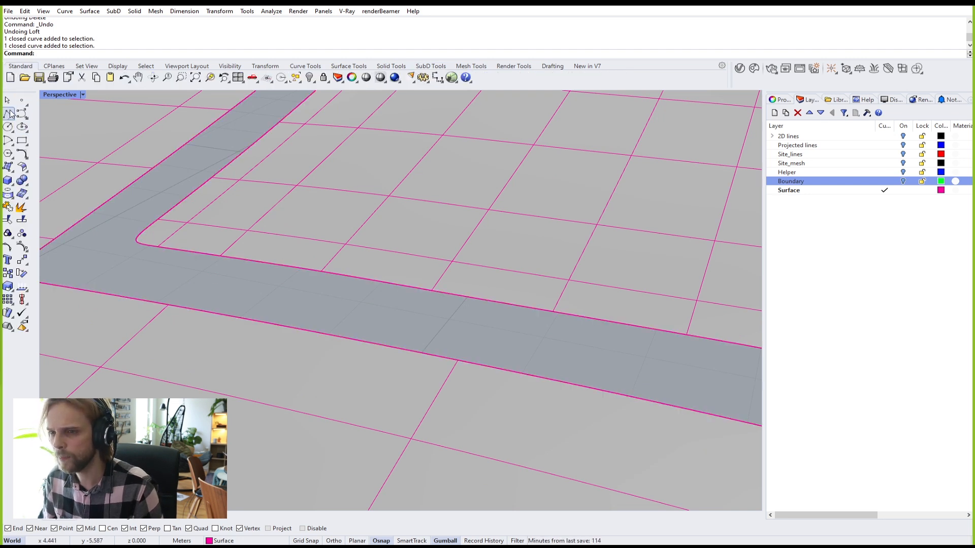
# Step: Draw a polyline from the inner boundary curve to the outer one as a cross-section
pyautogui.click(8, 113)
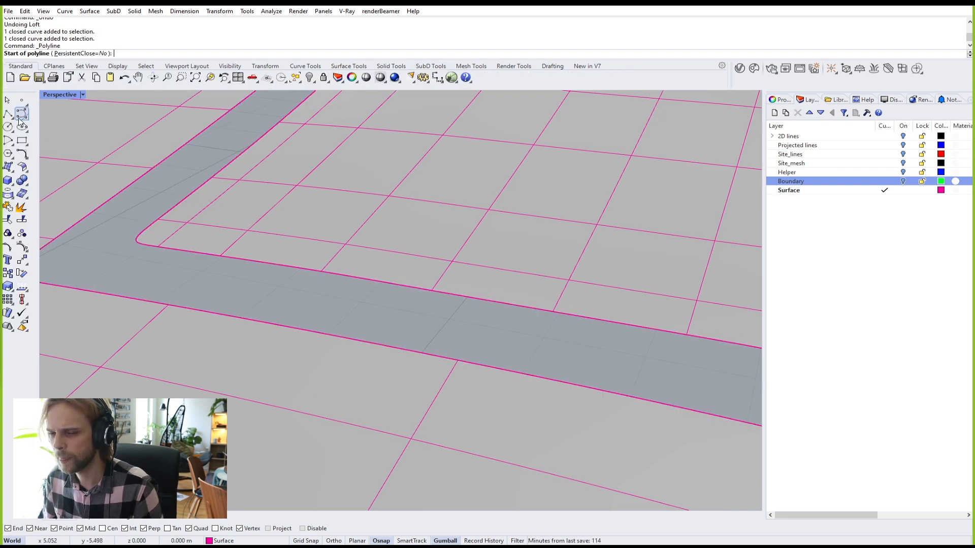
pyautogui.click(230, 260)
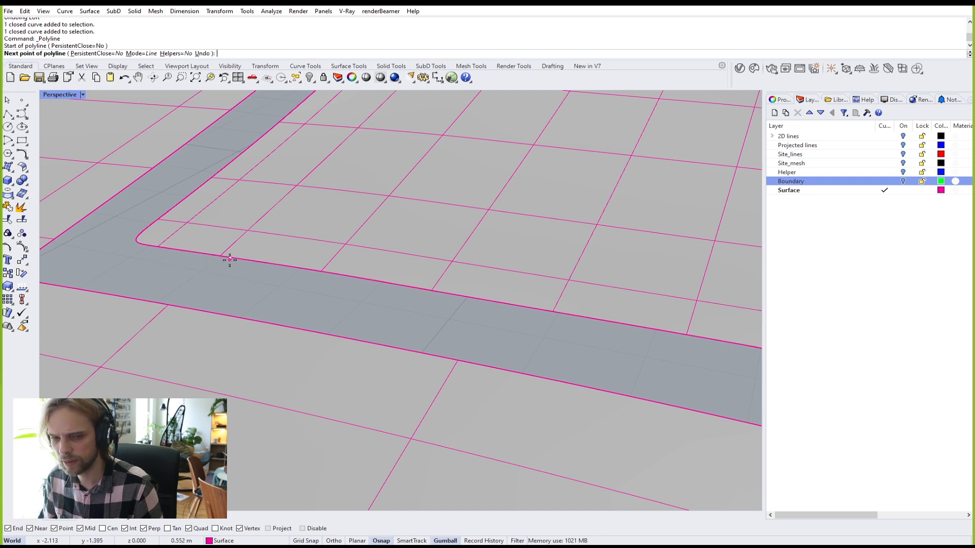
pyautogui.click(182, 310)
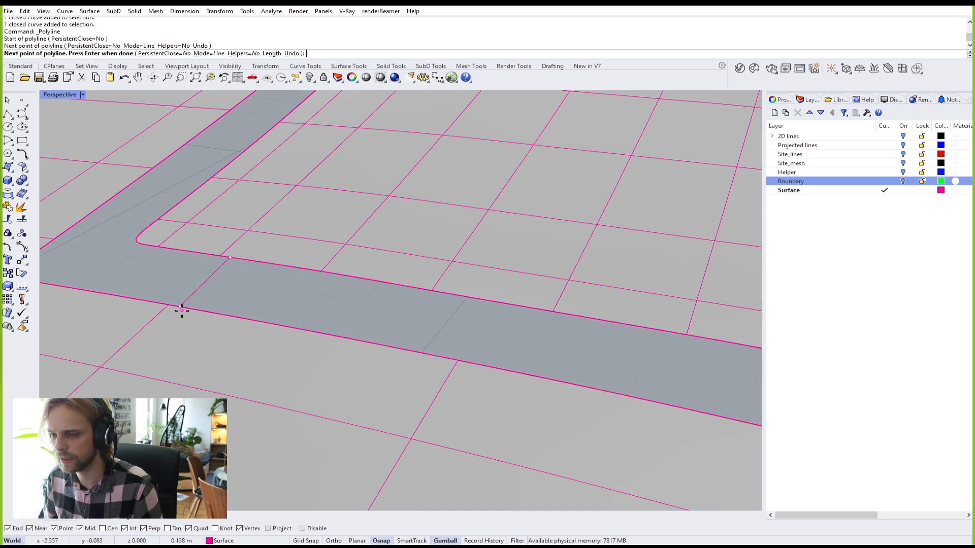
pyautogui.press('Return')
# Step: Check the boundary curves and strip surface at the rounded corner, then clear the selection
pyautogui.scroll(3, 206, 275)
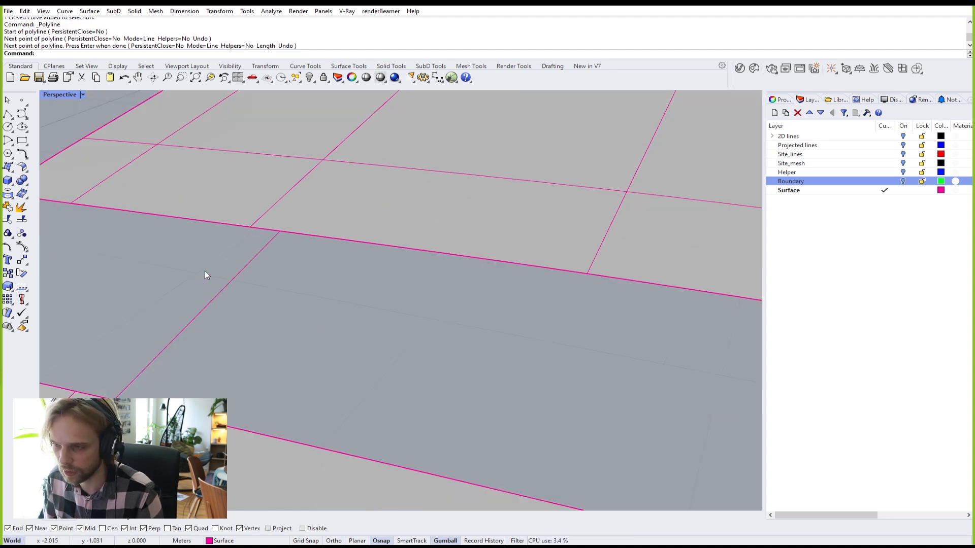
pyautogui.keyDown('shift'); pyautogui.moveTo(202, 277); pyautogui.dragTo(254, 278, button='right'); pyautogui.keyUp('shift')
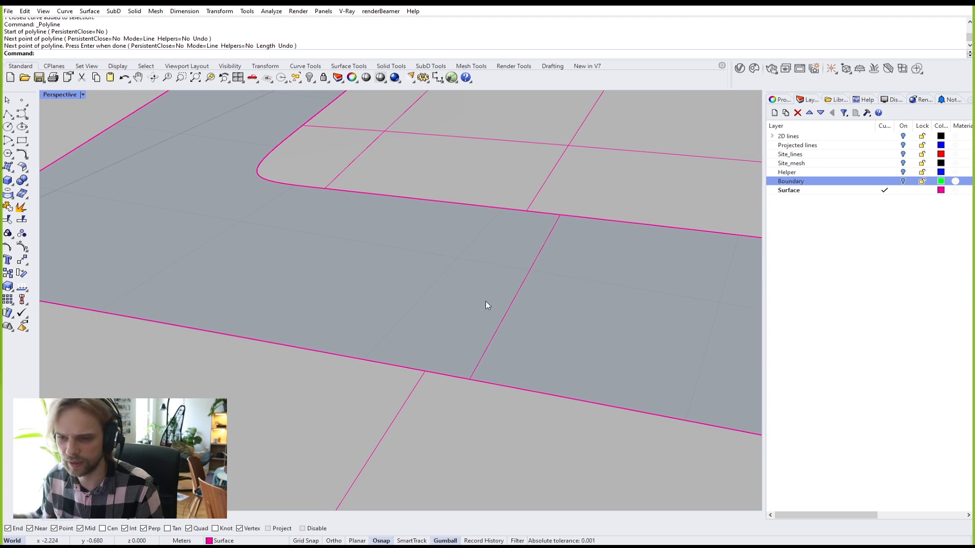
pyautogui.click(499, 383)
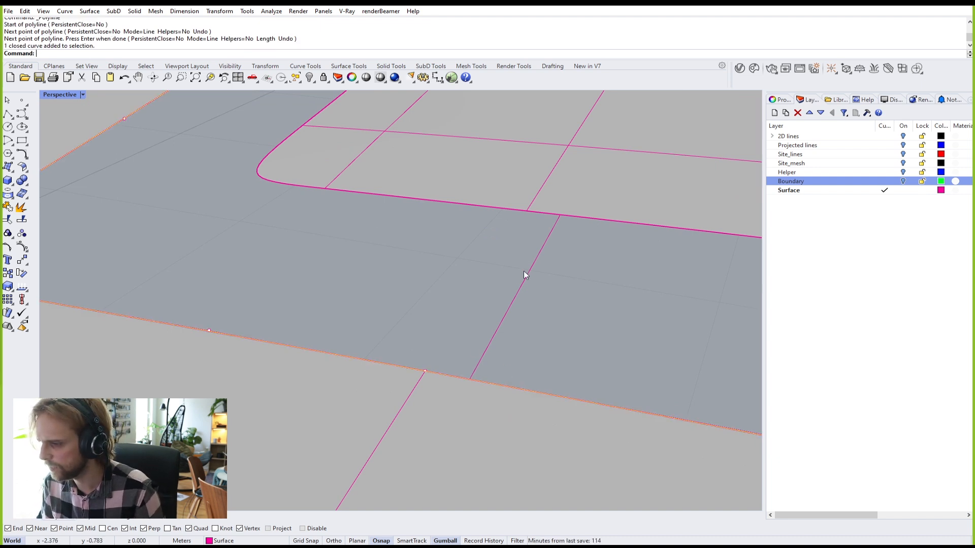
pyautogui.click(579, 217)
pyautogui.click(506, 385)
pyautogui.click(538, 419)
pyautogui.click(579, 216)
pyautogui.click(622, 244)
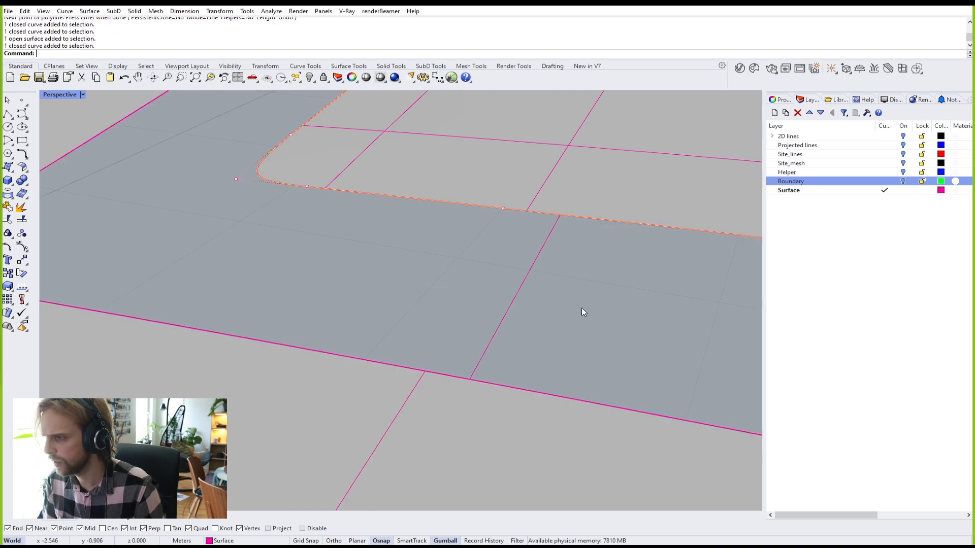
pyautogui.press('Escape')
pyautogui.scroll(-5, 574, 337)
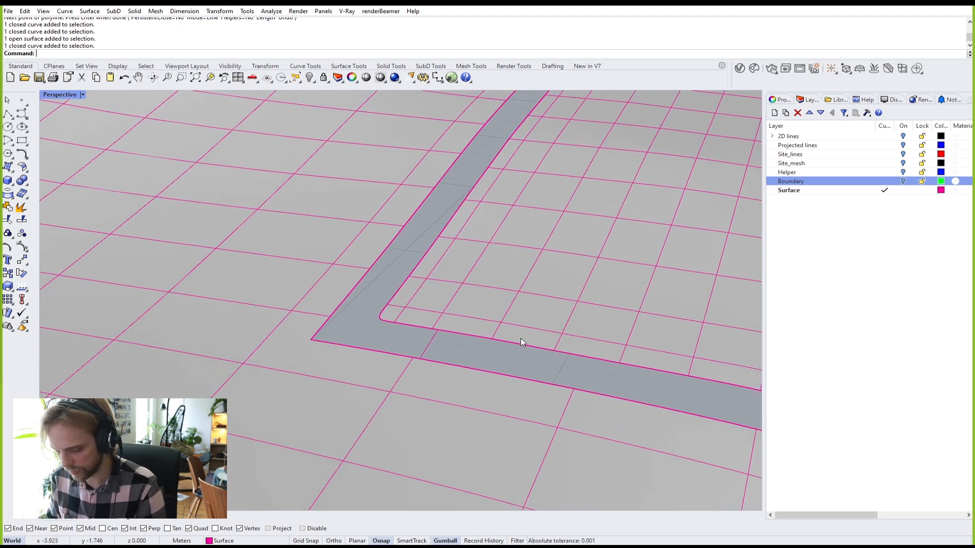
# Step: Start Sweep2 with the inner and outer boundary curves as the two rails
pyautogui.write('Sweep2')
pyautogui.press('Return')
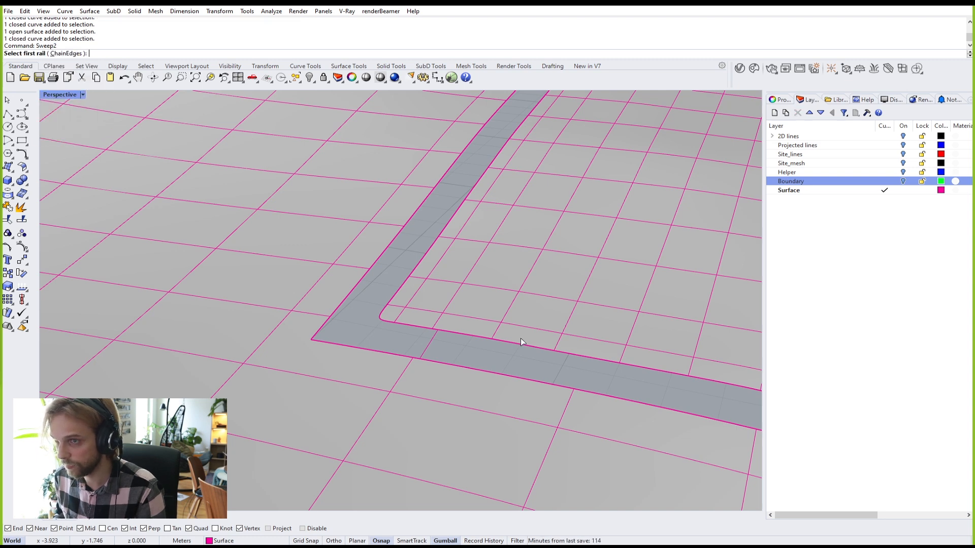
pyautogui.scroll(5, 456, 334)
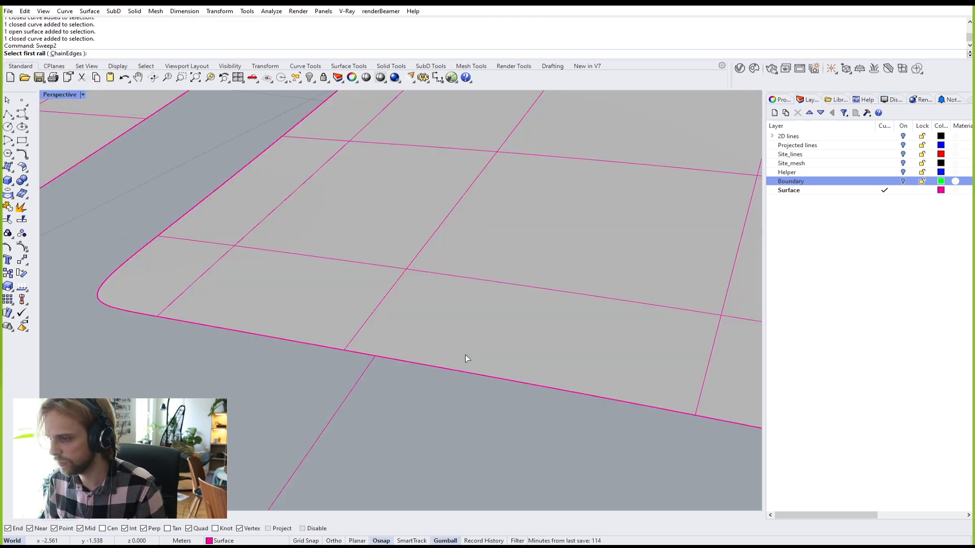
pyautogui.click(435, 367)
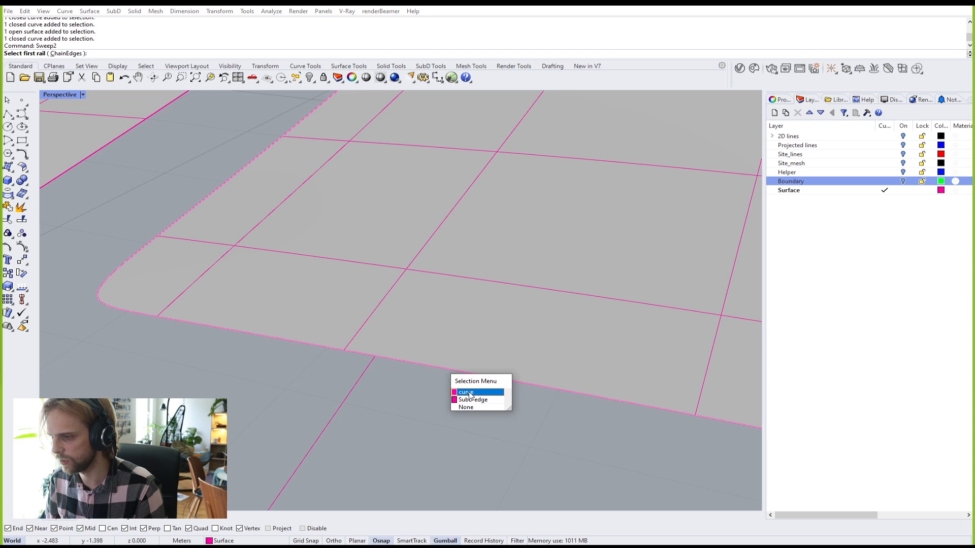
pyautogui.click(467, 386)
pyautogui.scroll(-4, 467, 387)
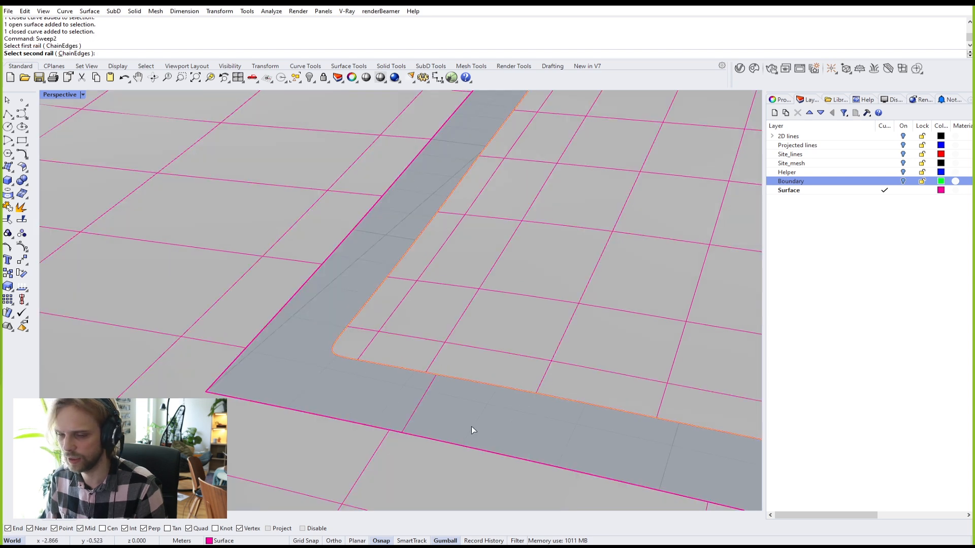
pyautogui.keyDown('shift'); pyautogui.moveTo(366, 348); pyautogui.dragTo(349, 319, button='right'); pyautogui.keyUp('shift')
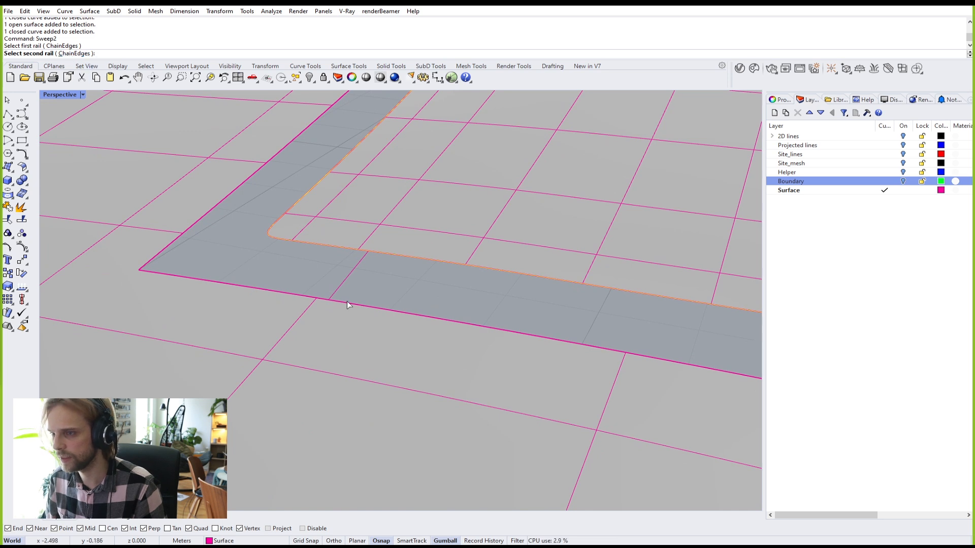
pyautogui.click(358, 302)
pyautogui.click(387, 329)
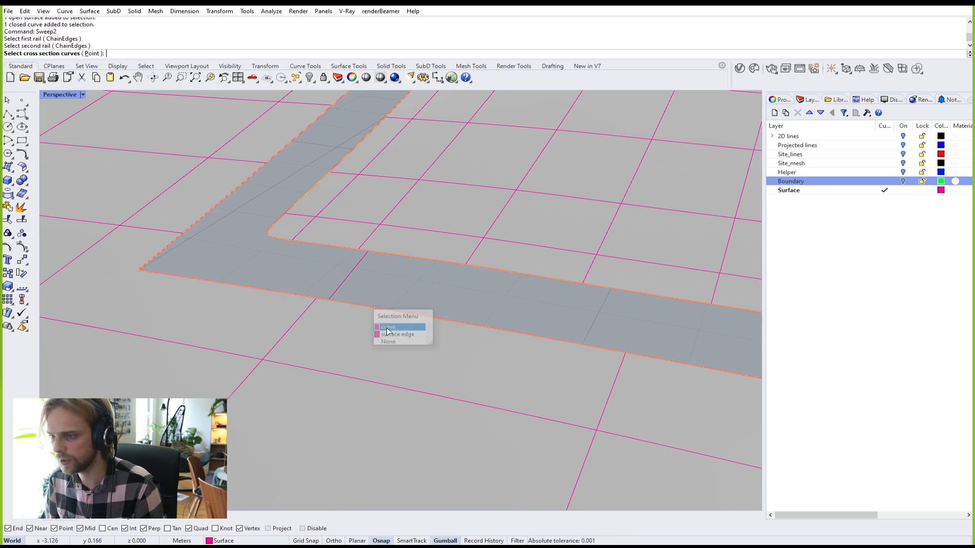
# Step: Use the new line as cross-section, preview the two-rail sweep, then cancel it
pyautogui.click(340, 284)
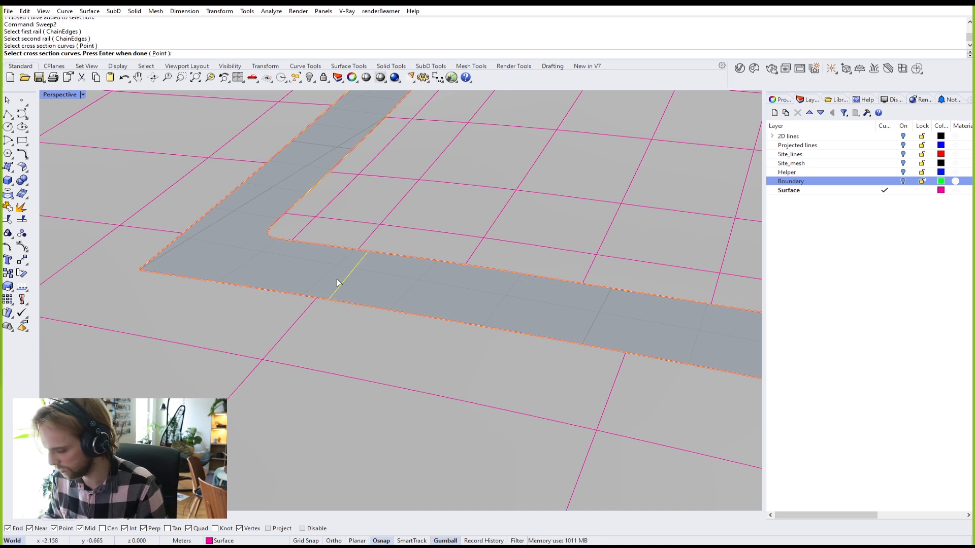
pyautogui.press('Return')
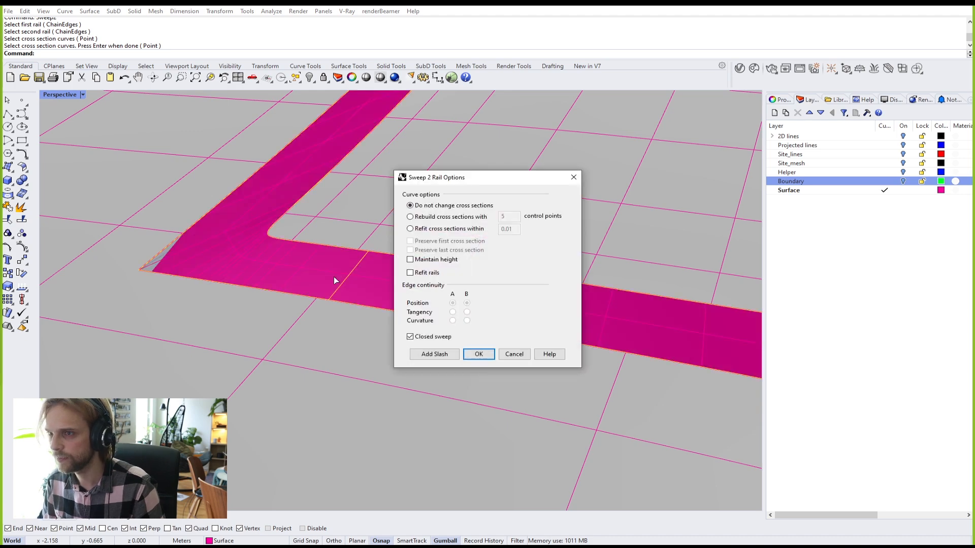
pyautogui.scroll(-15, 247, 215)
pyautogui.moveTo(262, 218); pyautogui.dragTo(251, 279, button='right')
pyautogui.scroll(-3, 251, 279)
pyautogui.scroll(10, 236, 212)
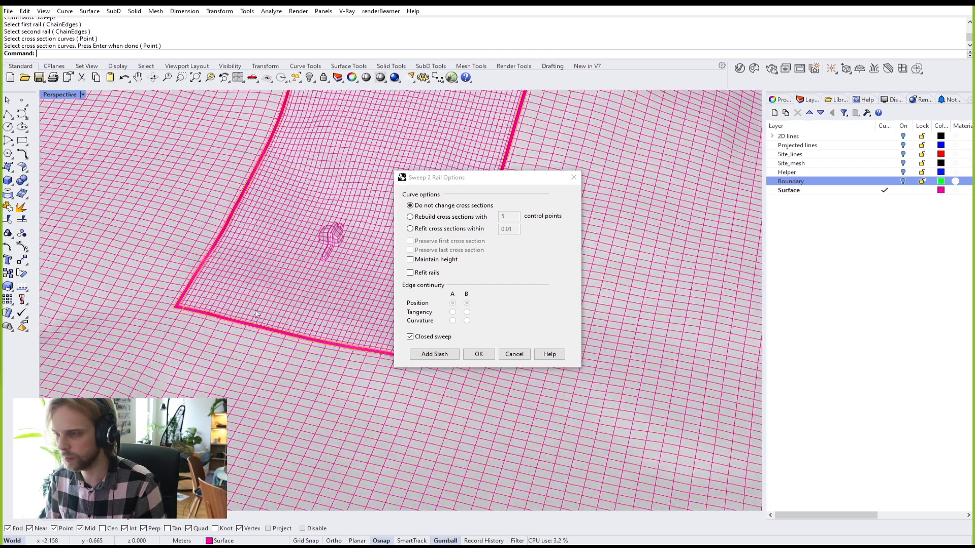
pyautogui.scroll(2, 153, 292)
pyautogui.scroll(3, 75, 274)
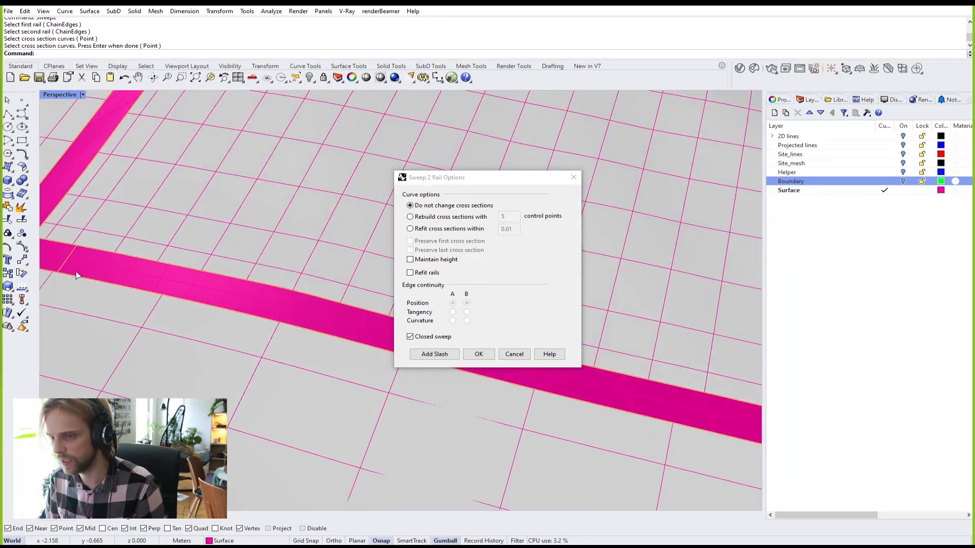
pyautogui.scroll(4, 75, 251)
pyautogui.scroll(-3, 124, 259)
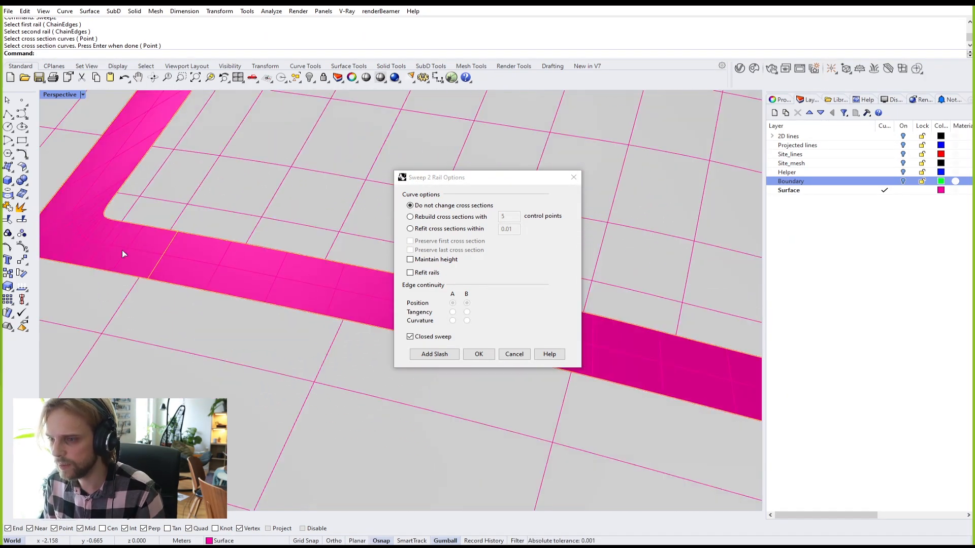
pyautogui.click(576, 178)
# Step: Change the Surface layer colour from magenta to black
pyautogui.keyDown('shift'); pyautogui.moveTo(201, 263); pyautogui.dragTo(269, 291, button='right'); pyautogui.keyUp('shift')
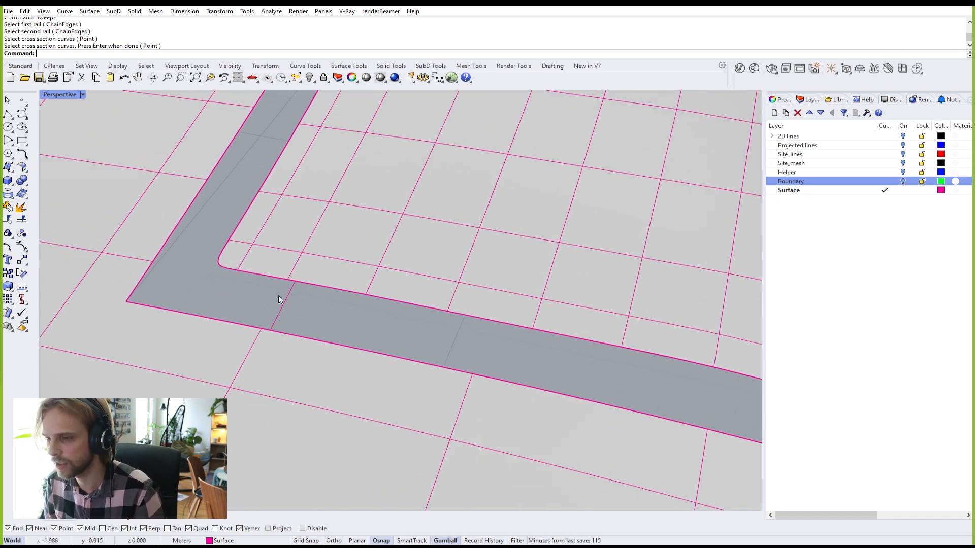
pyautogui.click(941, 191)
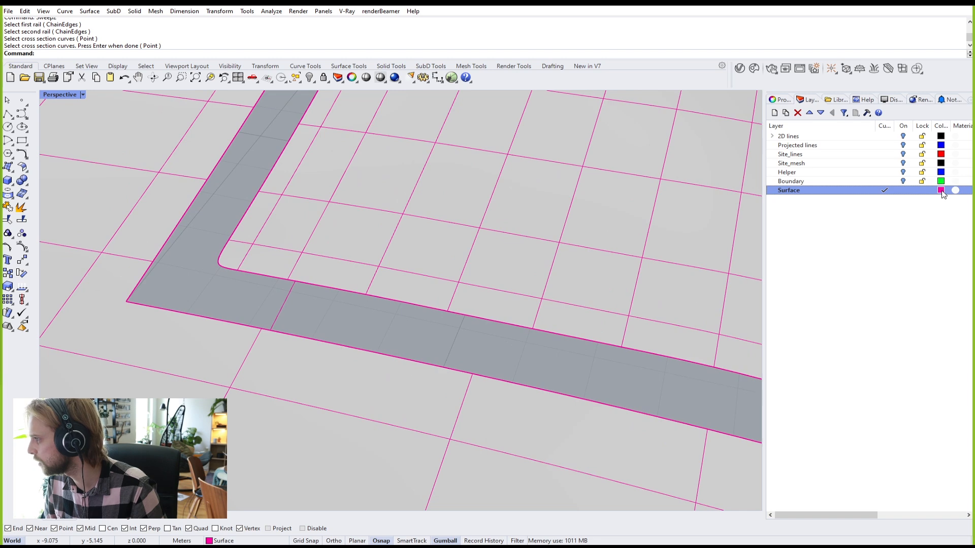
pyautogui.moveTo(319, 211); pyautogui.dragTo(315, 297)
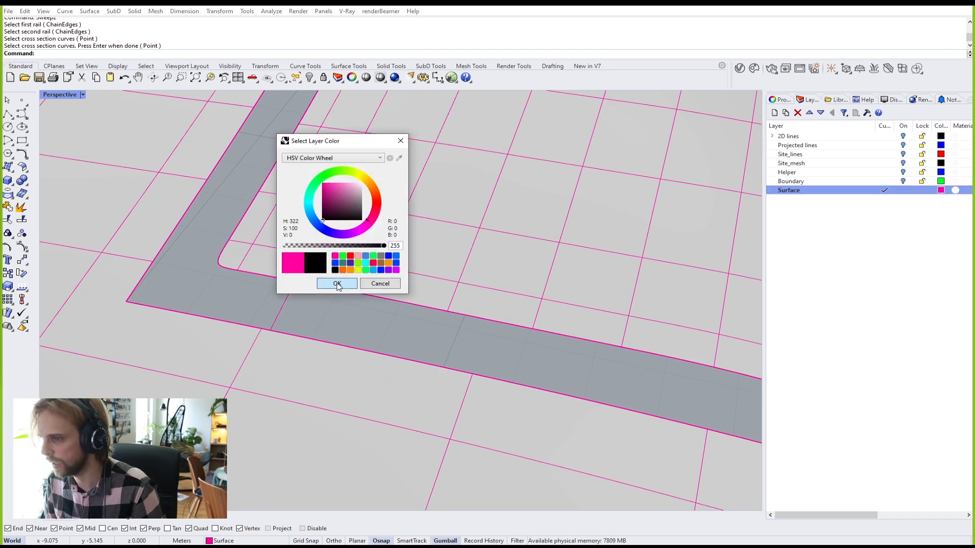
pyautogui.click(335, 283)
pyautogui.keyDown('shift'); pyautogui.moveTo(276, 319); pyautogui.dragTo(331, 309, button='right'); pyautogui.keyUp('shift')
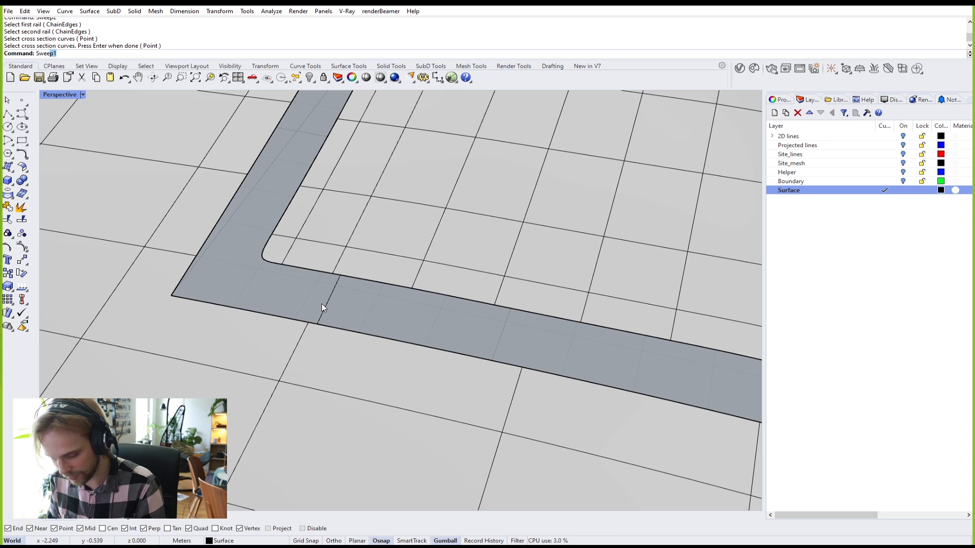
# Step: Start Sweep2 with the gap's inner and outer edges as rails and one cross-section edge
pyautogui.write('Sweep2')
pyautogui.press('Return')
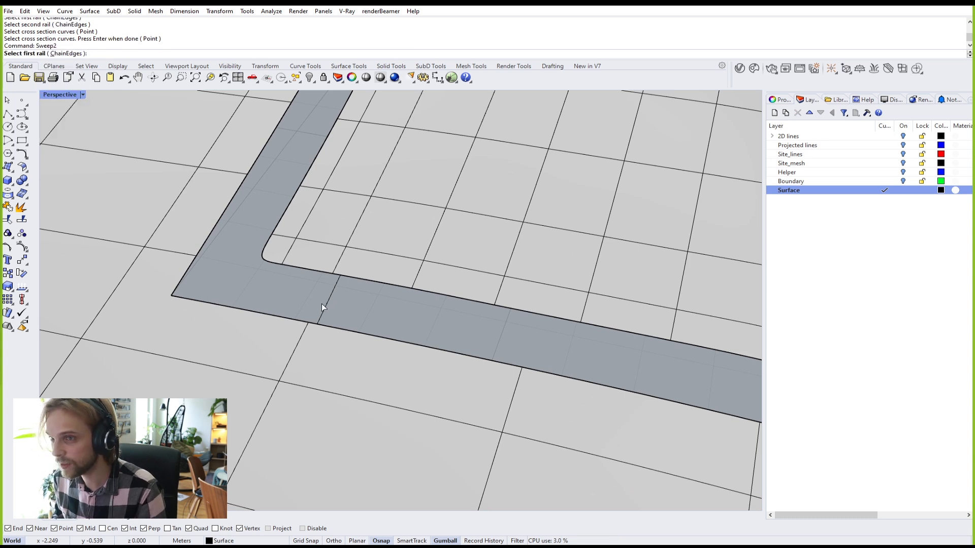
pyautogui.click(367, 280)
pyautogui.click(416, 309)
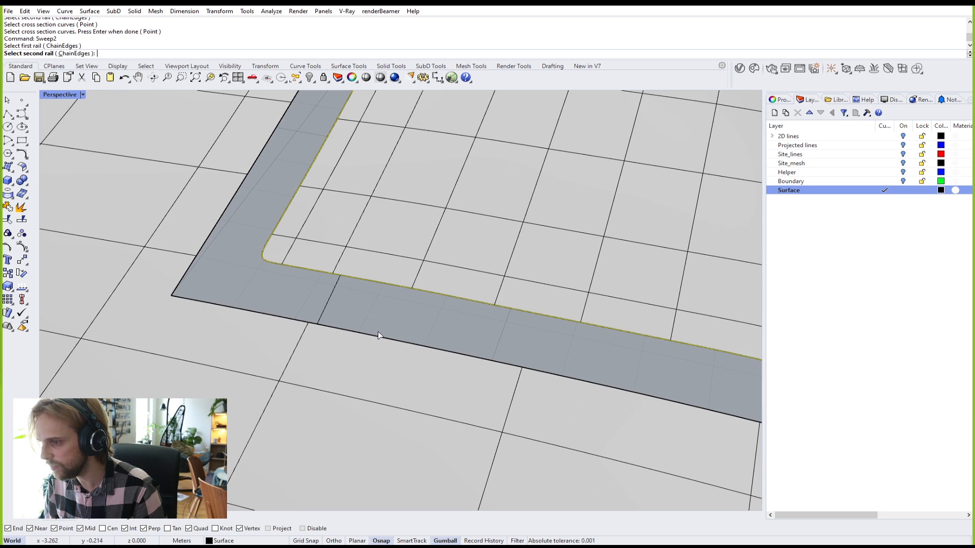
pyautogui.click(378, 336)
pyautogui.click(407, 362)
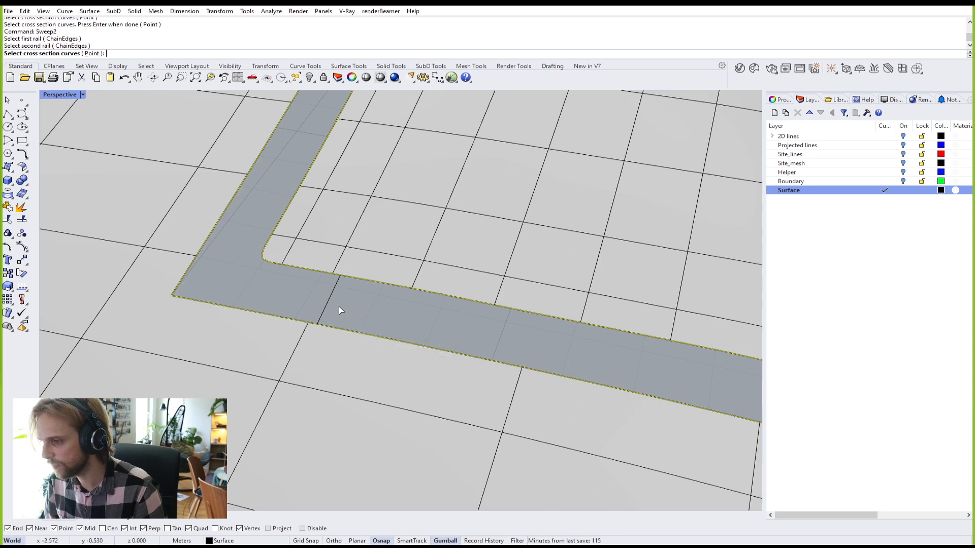
pyautogui.click(327, 301)
pyautogui.scroll(-3, 376, 336)
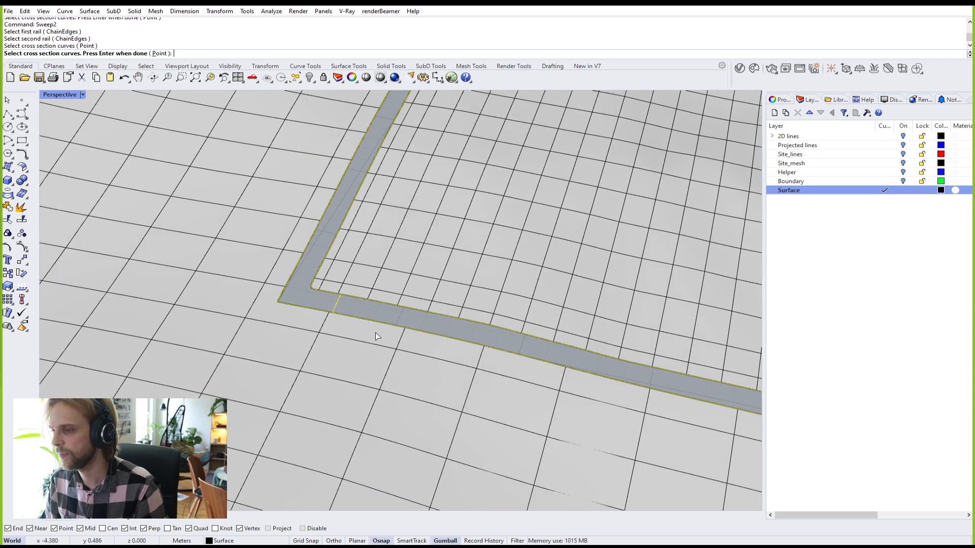
pyautogui.press('Escape')
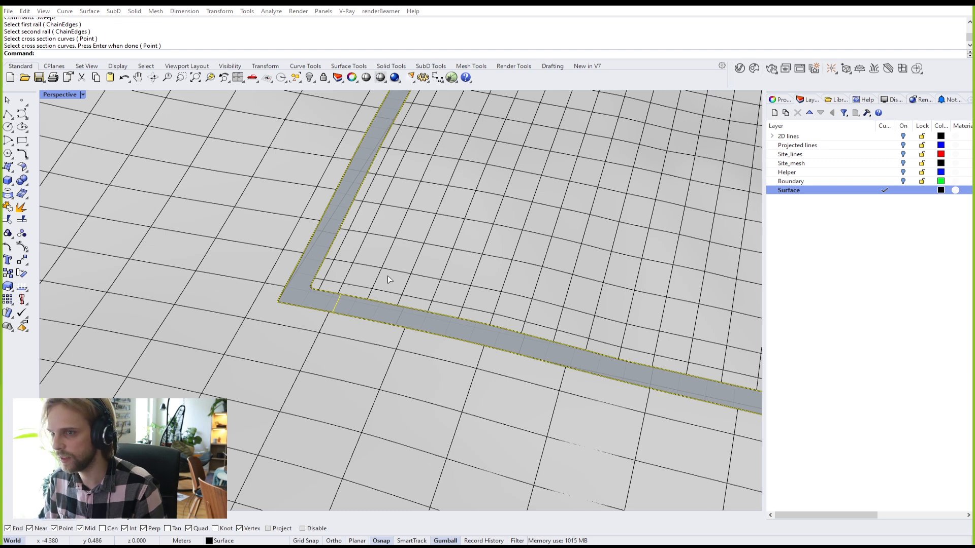
# Step: Move the sweep options window aside and bring the previewed strip's corner into view
pyautogui.moveTo(458, 181); pyautogui.dragTo(187, 161)
pyautogui.scroll(5, 413, 313)
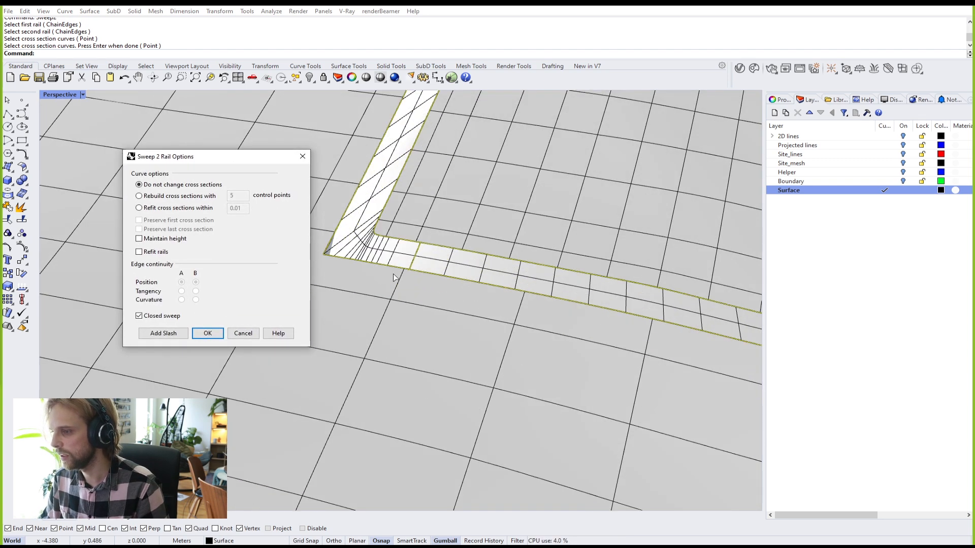
pyautogui.scroll(-4, 481, 262)
pyautogui.moveTo(574, 307); pyautogui.dragTo(349, 274, button='right')
pyautogui.scroll(4, 388, 254)
pyautogui.scroll(-3, 464, 273)
pyautogui.keyDown('shift'); pyautogui.moveTo(601, 332); pyautogui.dragTo(426, 291, button='right'); pyautogui.keyUp('shift')
pyautogui.keyDown('shift'); pyautogui.moveTo(552, 319); pyautogui.dragTo(461, 299, button='right'); pyautogui.keyUp('shift')
pyautogui.keyDown('shift'); pyautogui.moveTo(620, 331); pyautogui.dragTo(502, 300, button='right'); pyautogui.keyUp('shift')
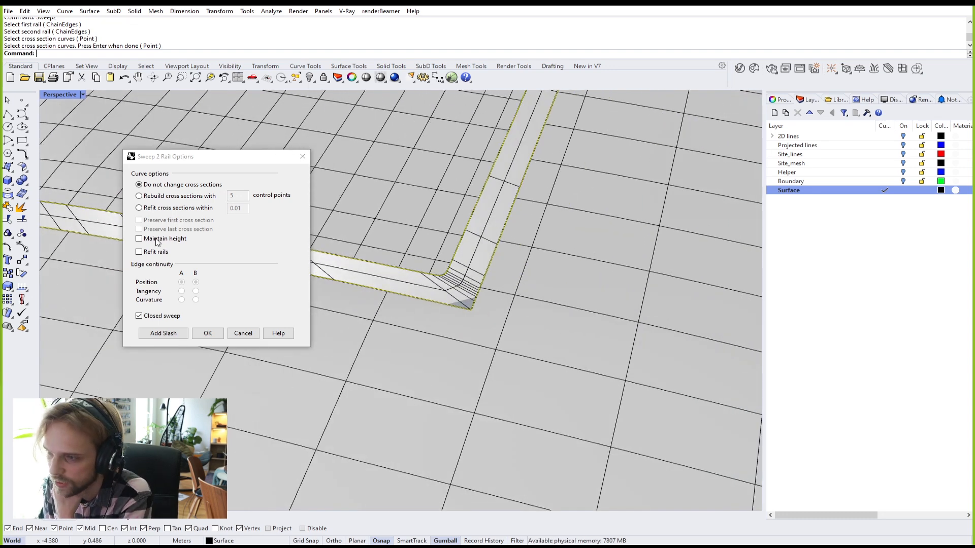
# Step: Start Add Slash and place two slashes across the first corner of the rails
pyautogui.click(162, 333)
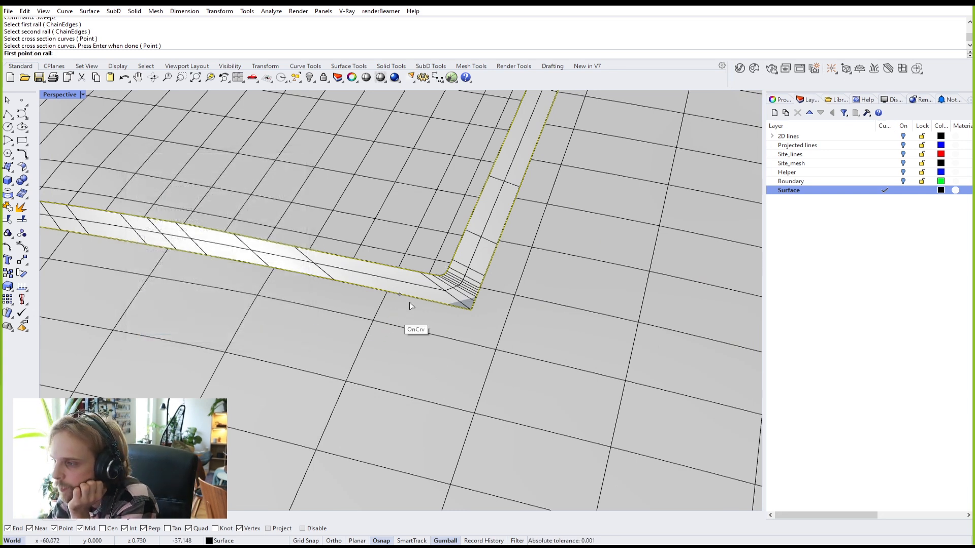
pyautogui.scroll(2, 431, 277)
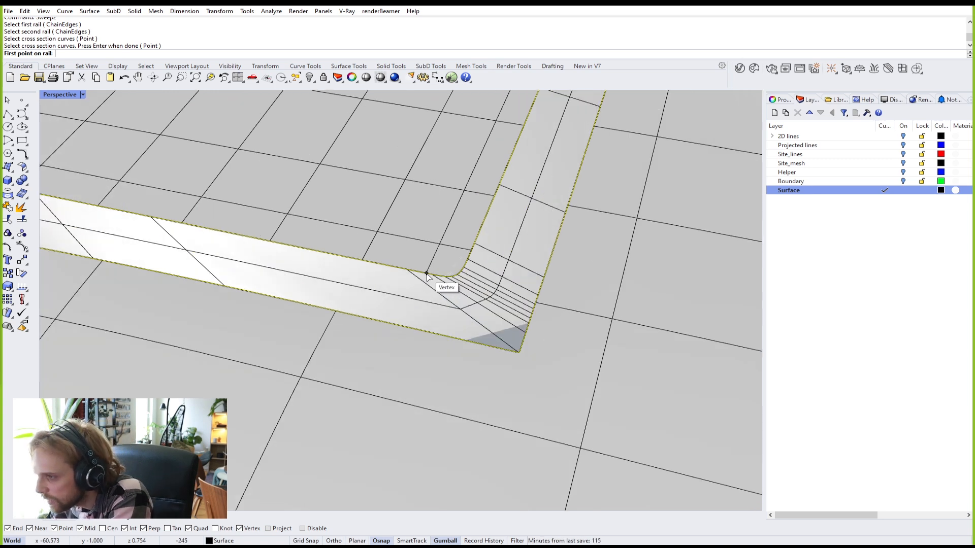
pyautogui.click(426, 273)
pyautogui.click(401, 325)
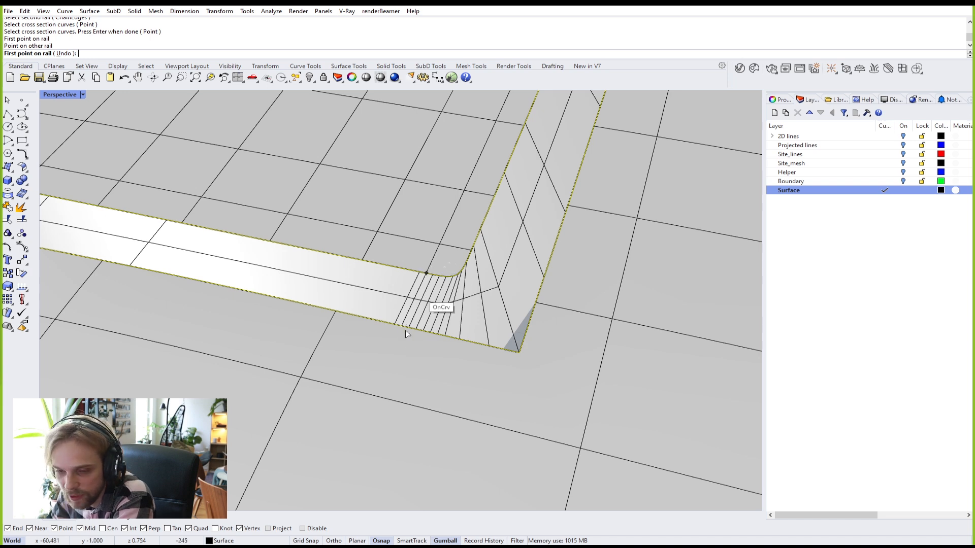
pyautogui.click(471, 250)
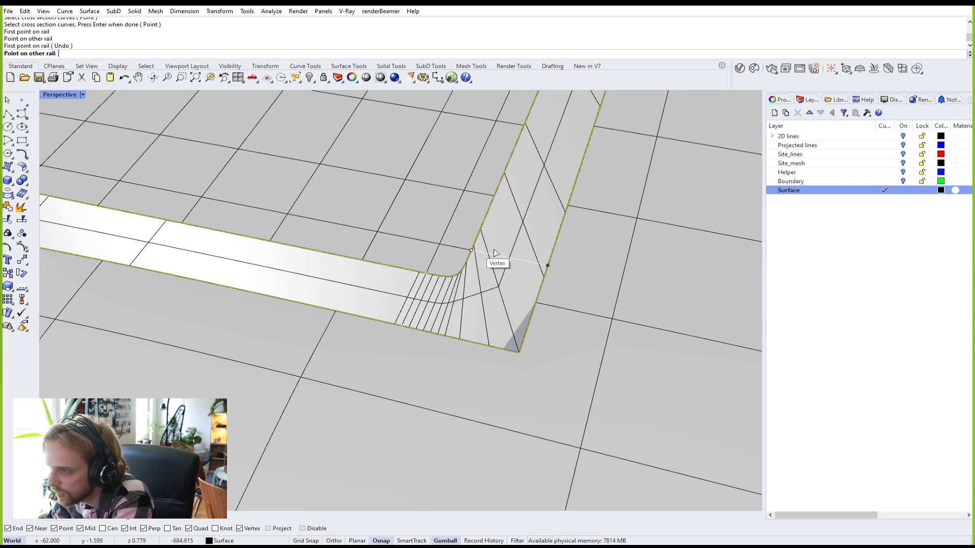
pyautogui.click(547, 266)
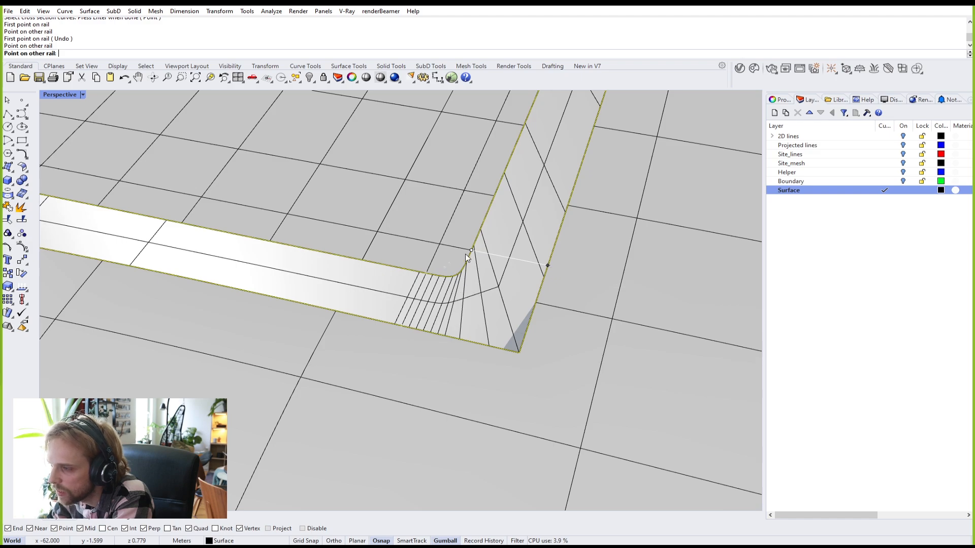
# Step: Add two more slashes between the rails at the fillet corner
pyautogui.scroll(-3, 466, 259)
pyautogui.scroll(-10, 458, 309)
pyautogui.moveTo(513, 246); pyautogui.dragTo(359, 280, button='right')
pyautogui.scroll(-5, 359, 282)
pyautogui.scroll(8, 498, 361)
pyautogui.scroll(1, 404, 307)
pyautogui.click(459, 334)
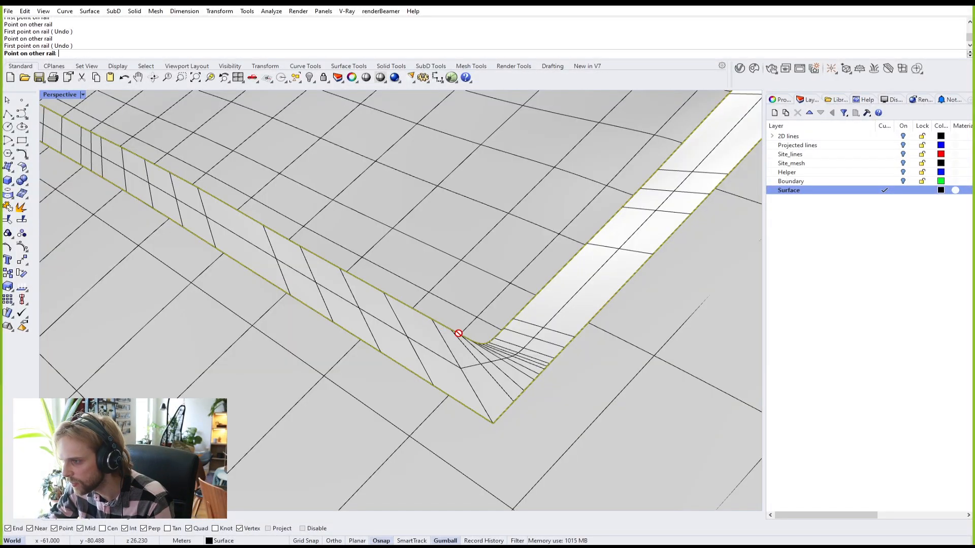
pyautogui.click(423, 378)
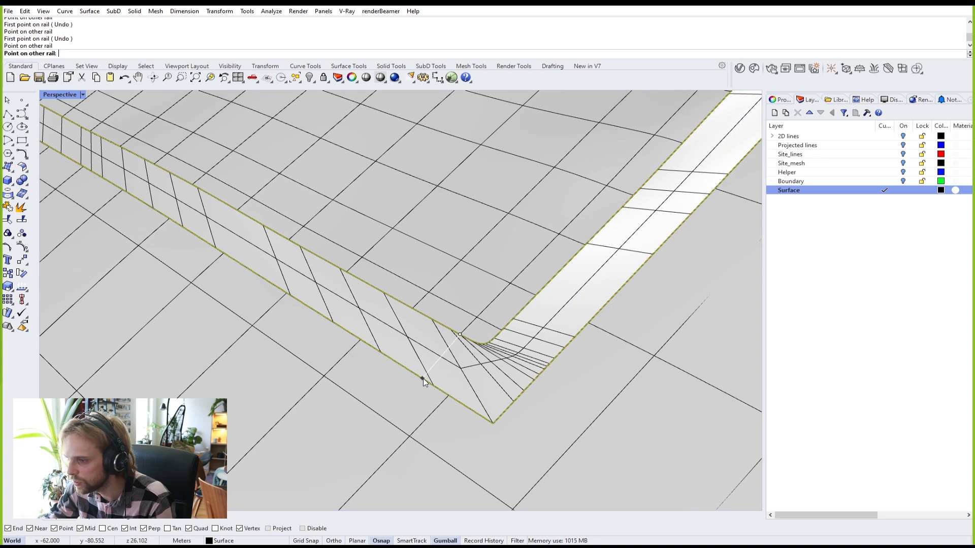
pyautogui.click(502, 332)
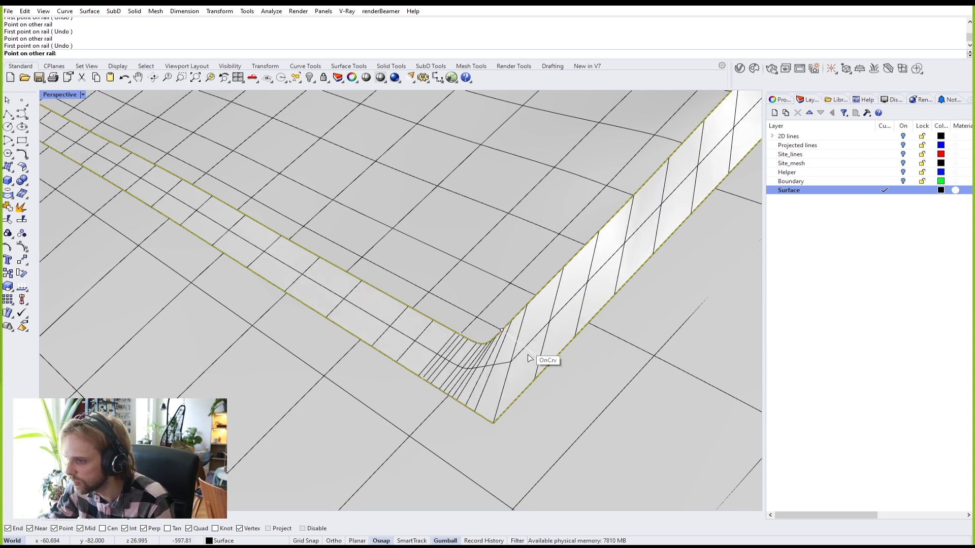
pyautogui.click(549, 363)
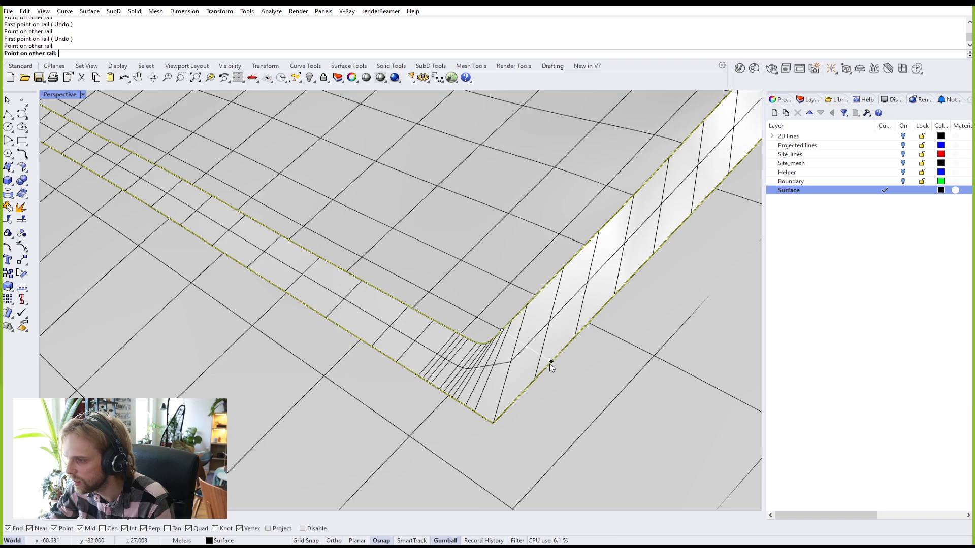
# Step: From a view above, add two slashes at the corner vertex
pyautogui.scroll(-2, 548, 366)
pyautogui.scroll(-10, 548, 367)
pyautogui.moveTo(561, 351); pyautogui.dragTo(505, 356, button='right')
pyautogui.scroll(6, 648, 439)
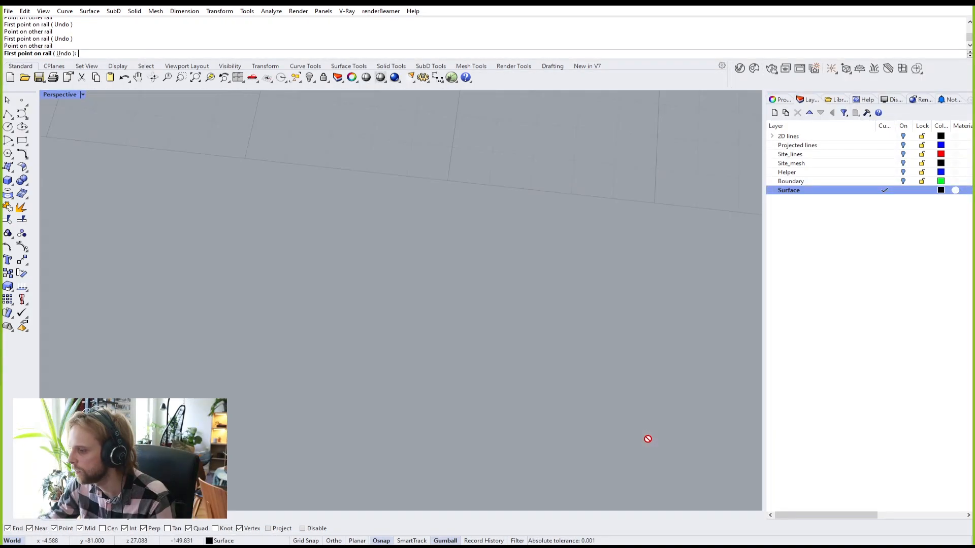
pyautogui.scroll(-5, 629, 429)
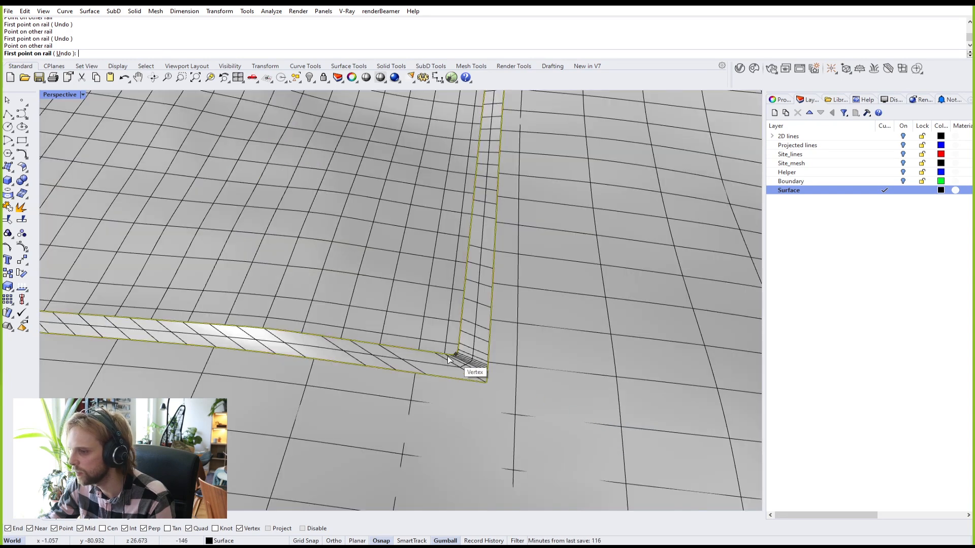
pyautogui.click(444, 355)
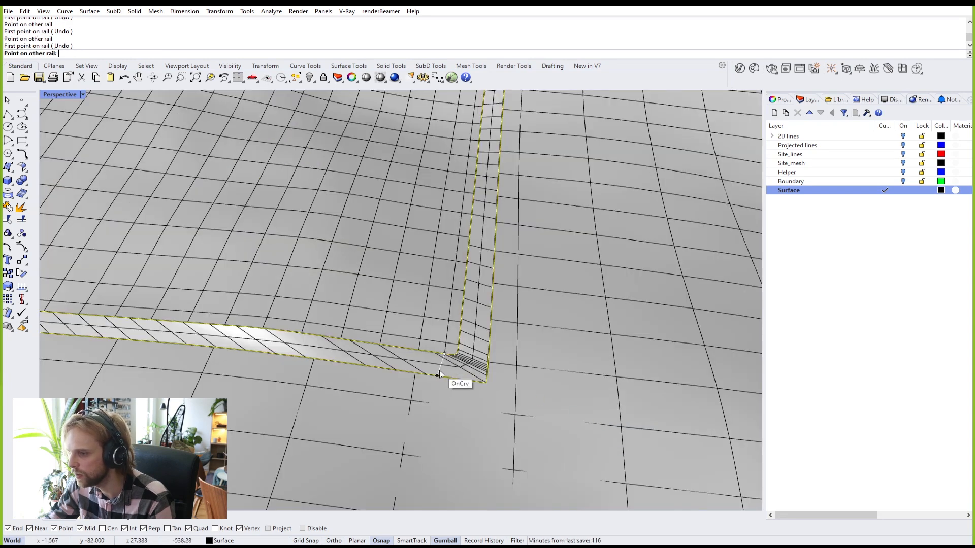
pyautogui.click(459, 344)
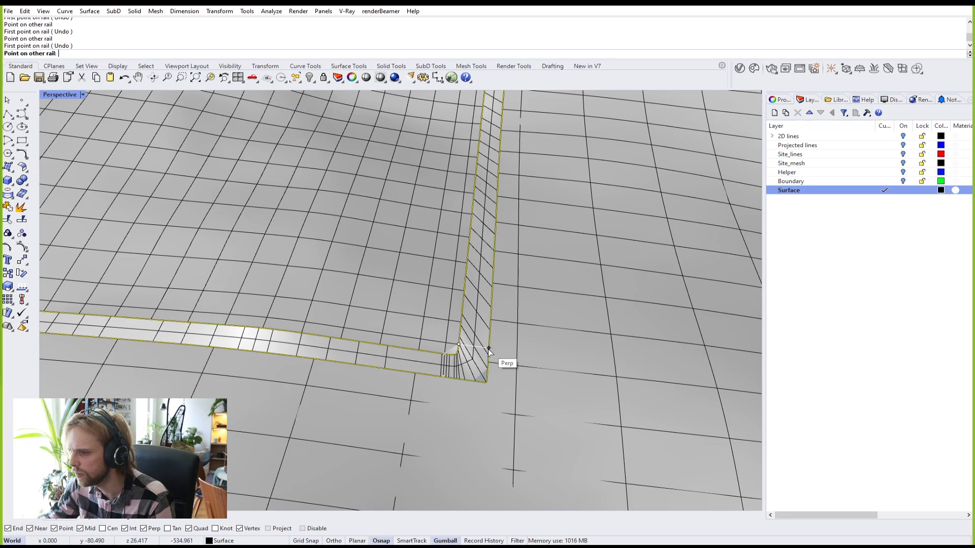
pyautogui.click(488, 348)
pyautogui.click(488, 349)
# Step: Add two slashes across the next corner, then orbit out to view the whole strip
pyautogui.moveTo(488, 349); pyautogui.dragTo(323, 337, button='right')
pyautogui.keyDown('shift'); pyautogui.moveTo(731, 445); pyautogui.dragTo(624, 415, button='right'); pyautogui.keyUp('shift')
pyautogui.scroll(3, 731, 445)
pyautogui.scroll(5, 637, 410)
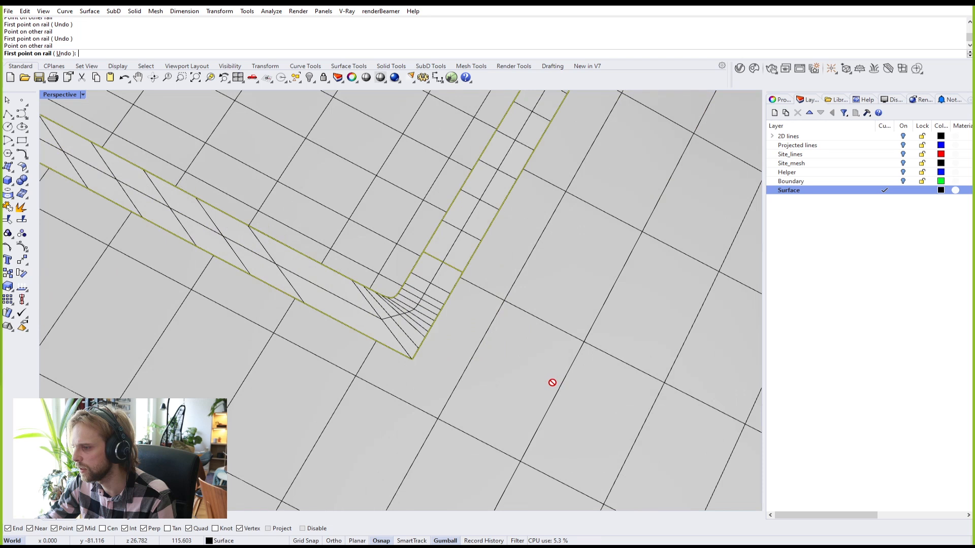
pyautogui.click(361, 293)
pyautogui.click(347, 326)
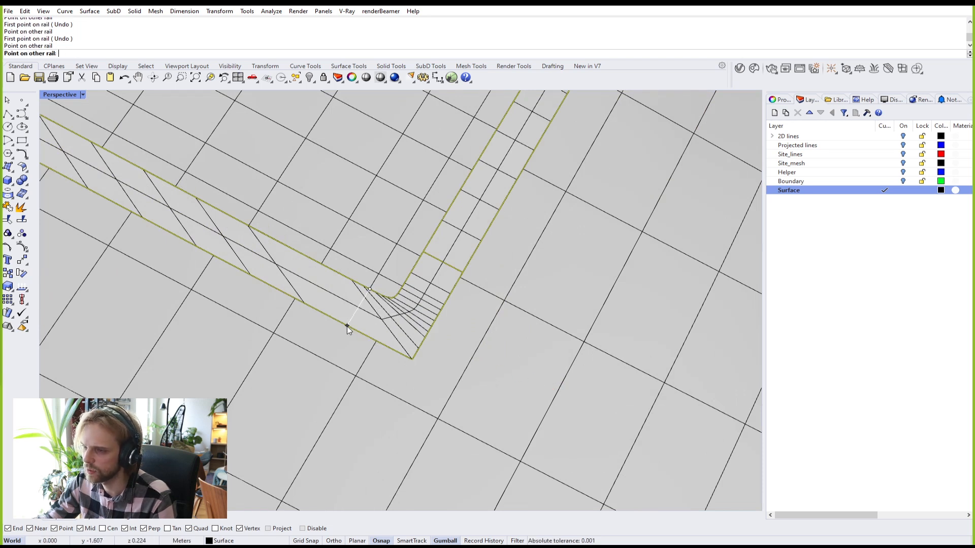
pyautogui.click(412, 290)
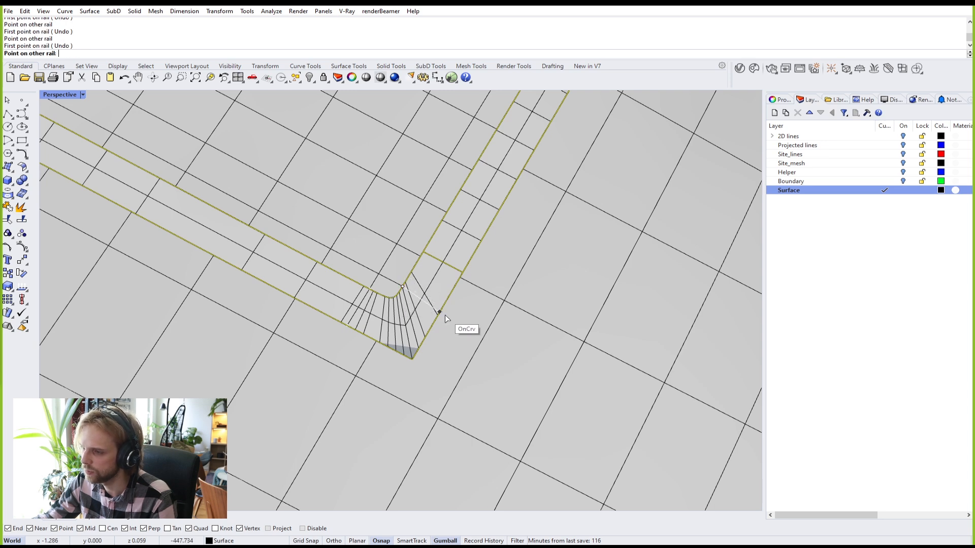
pyautogui.click(441, 317)
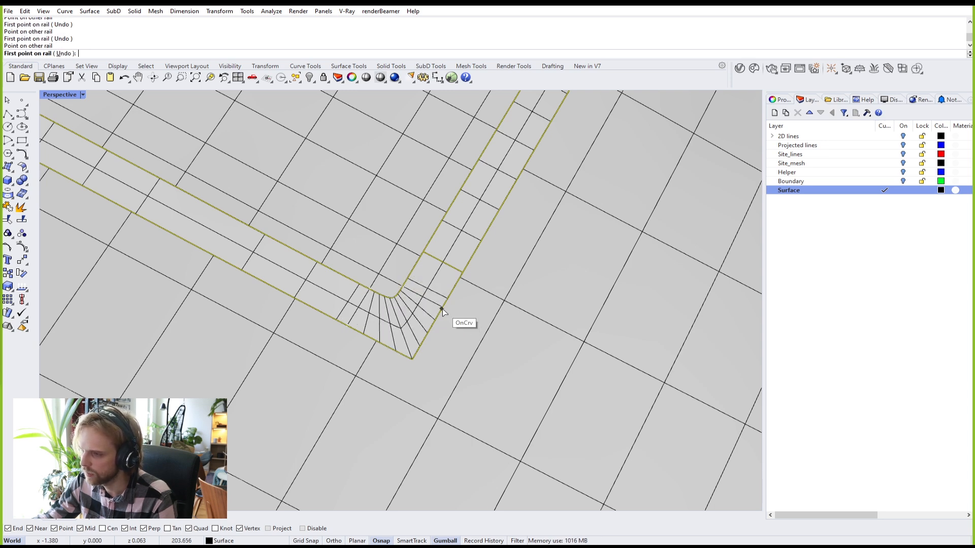
pyautogui.scroll(-3, 437, 310)
pyautogui.scroll(-4, 434, 308)
pyautogui.keyDown('shift'); pyautogui.moveTo(408, 292); pyautogui.dragTo(376, 355, button='right'); pyautogui.keyUp('shift')
# Step: Finish the slashes and confirm the closed two-rail sweep strip
pyautogui.press('Return')
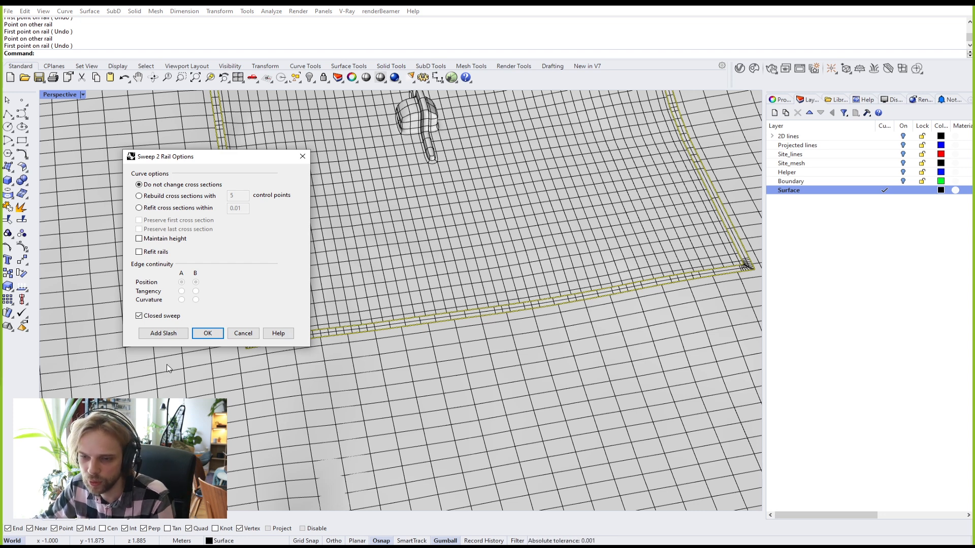
pyautogui.click(209, 332)
pyautogui.scroll(8, 305, 355)
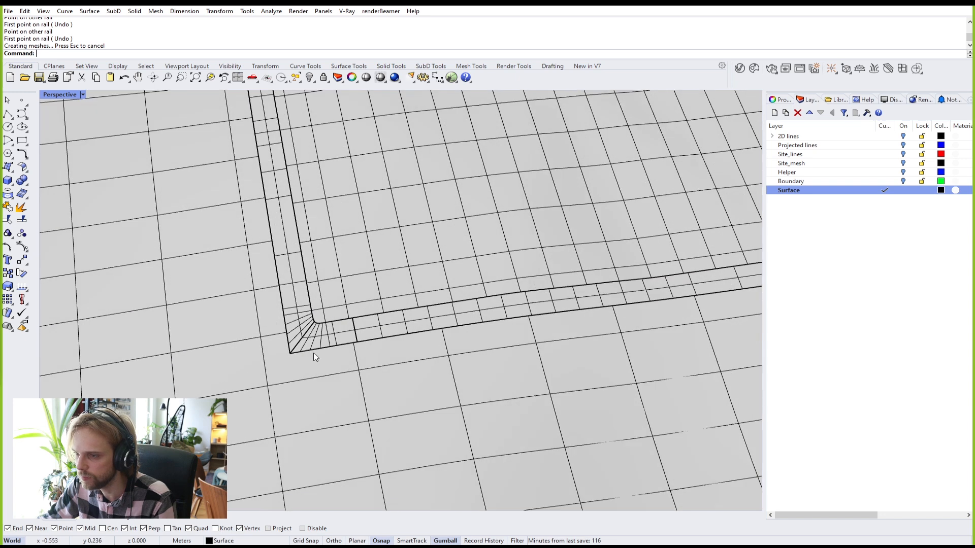
# Step: Join the strip with the surrounding grid surface, then select the inner SubD terrain patch
pyautogui.click(268, 378)
pyautogui.write('j')
pyautogui.press('Return')
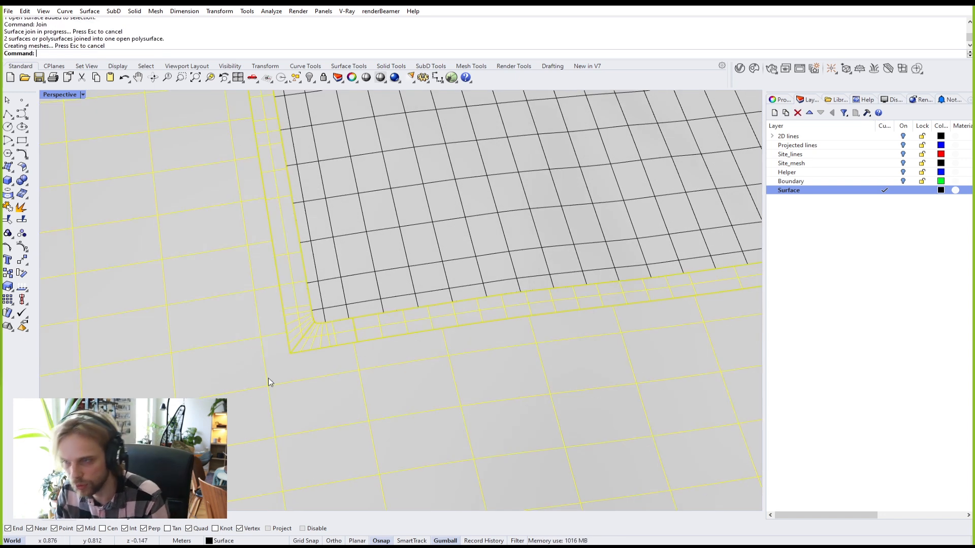
pyautogui.click(405, 163)
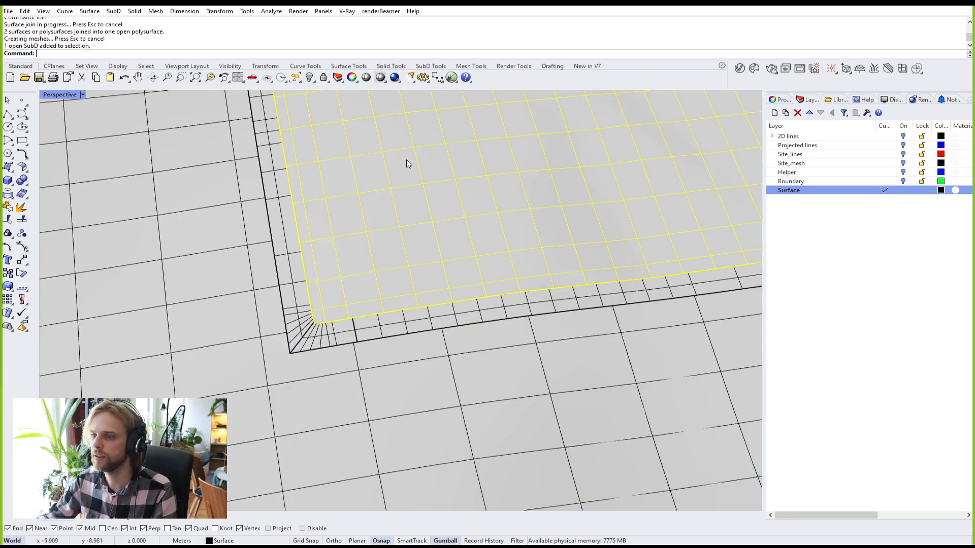
pyautogui.scroll(-10, 330, 291)
# Step: Orbit around the terrain patch and check the selected site surface
pyautogui.keyDown('shift'); pyautogui.moveTo(426, 183); pyautogui.dragTo(412, 382, button='right'); pyautogui.keyUp('shift')
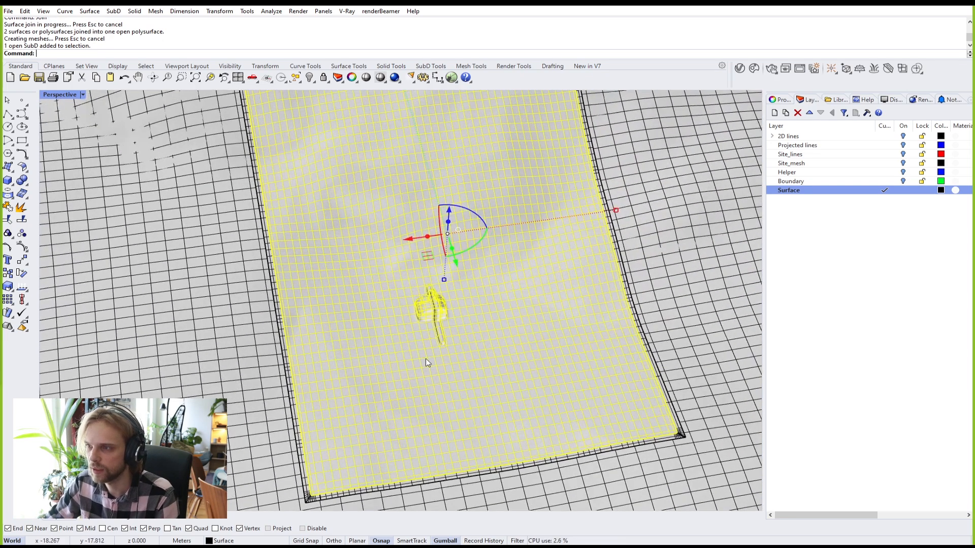
pyautogui.moveTo(434, 343); pyautogui.dragTo(407, 310, button='right')
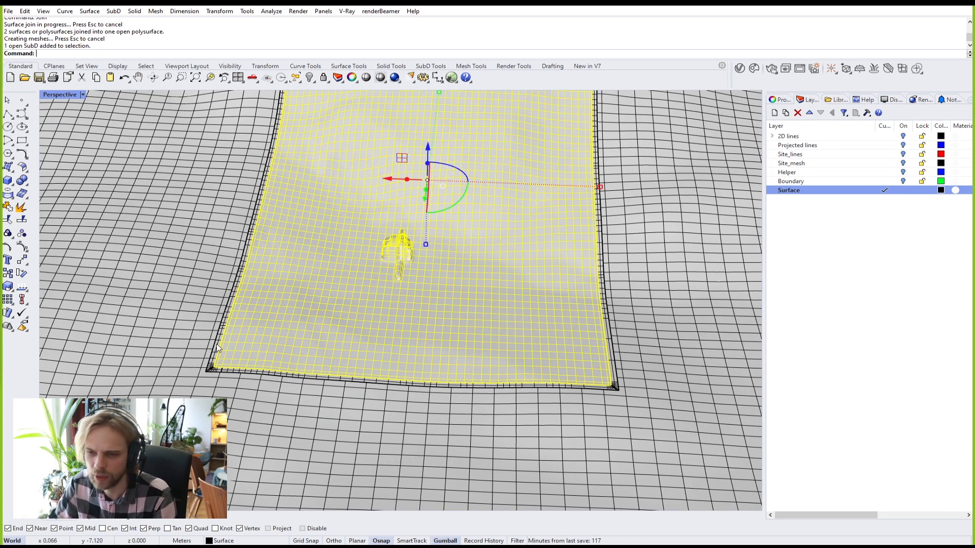
pyautogui.moveTo(324, 347); pyautogui.dragTo(440, 302, button='right')
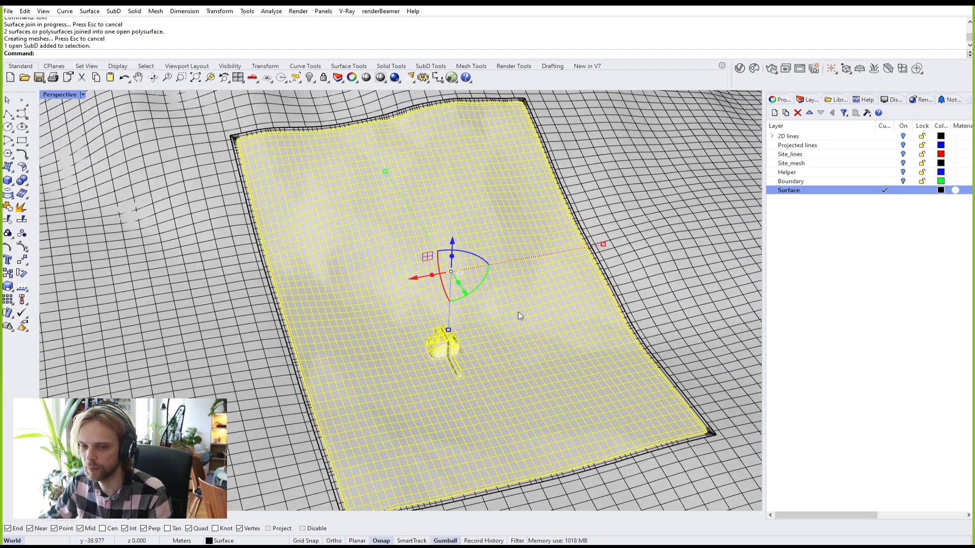
pyautogui.moveTo(525, 317); pyautogui.dragTo(553, 308, button='right')
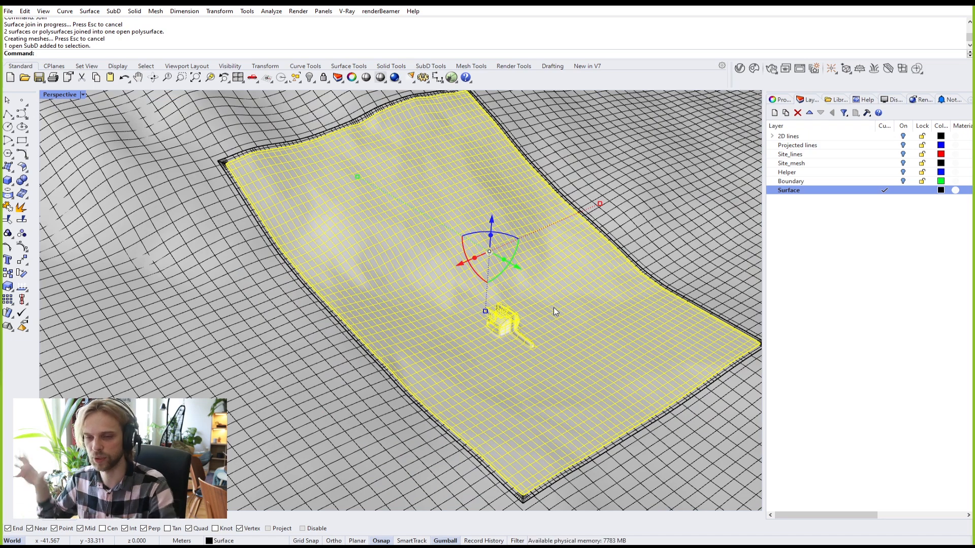
pyautogui.click(275, 305)
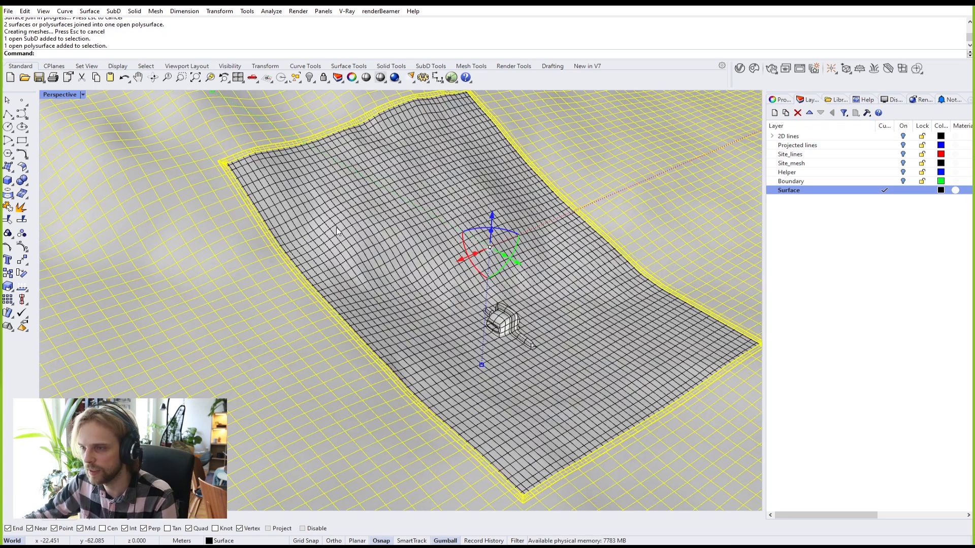
pyautogui.scroll(-6, 226, 272)
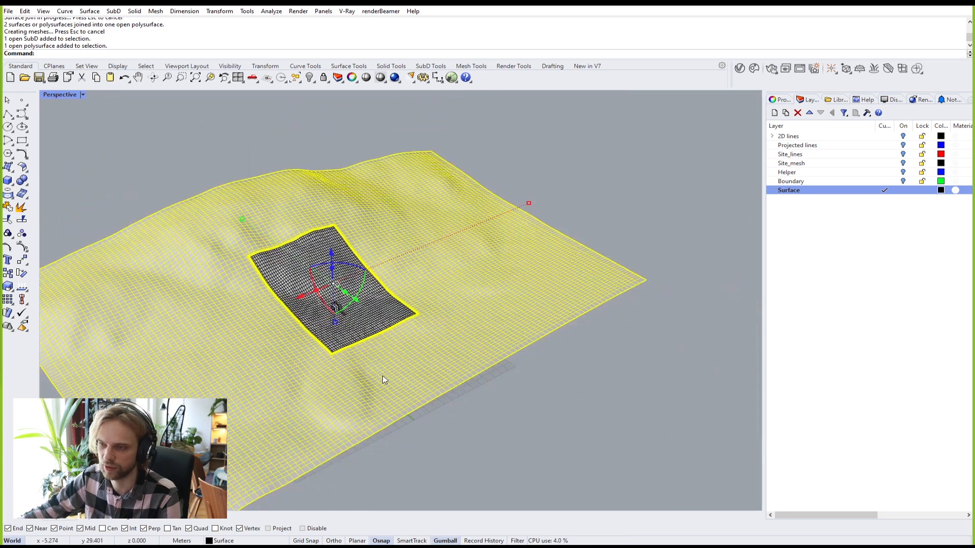
pyautogui.press('Escape')
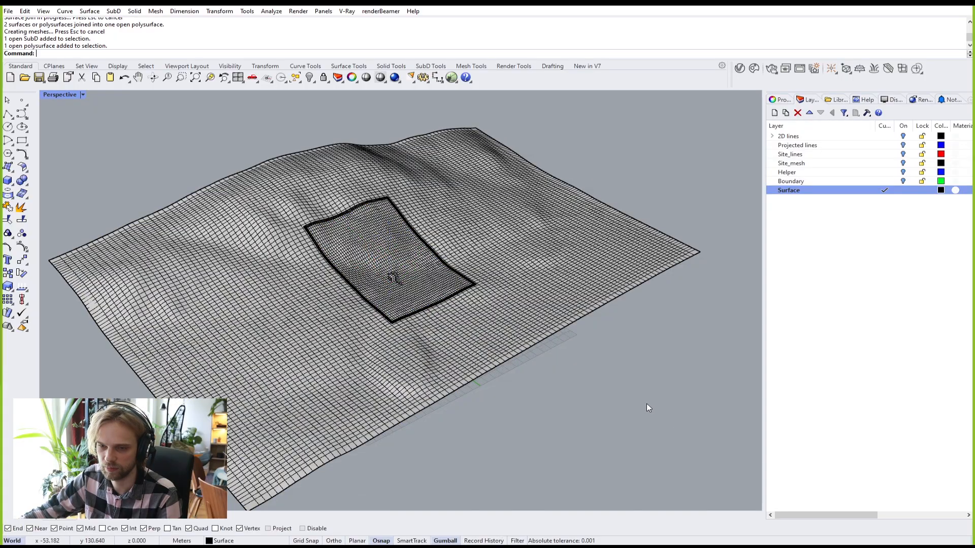
# Step: Select all curves with SelCrv and delete the four leftover curves, keeping the surfaces
pyautogui.moveTo(647, 407); pyautogui.dragTo(339, 443, button='right')
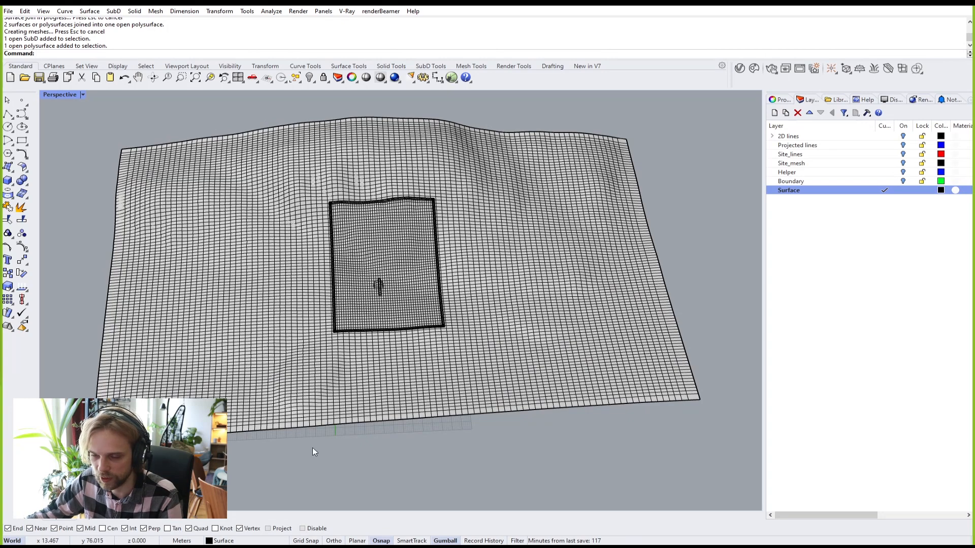
pyautogui.moveTo(349, 479); pyautogui.dragTo(277, 286)
pyautogui.keyDown('ctrl'); pyautogui.click(361, 238); pyautogui.keyUp('ctrl')
pyautogui.keyDown('ctrl'); pyautogui.click(379, 286); pyautogui.keyUp('ctrl')
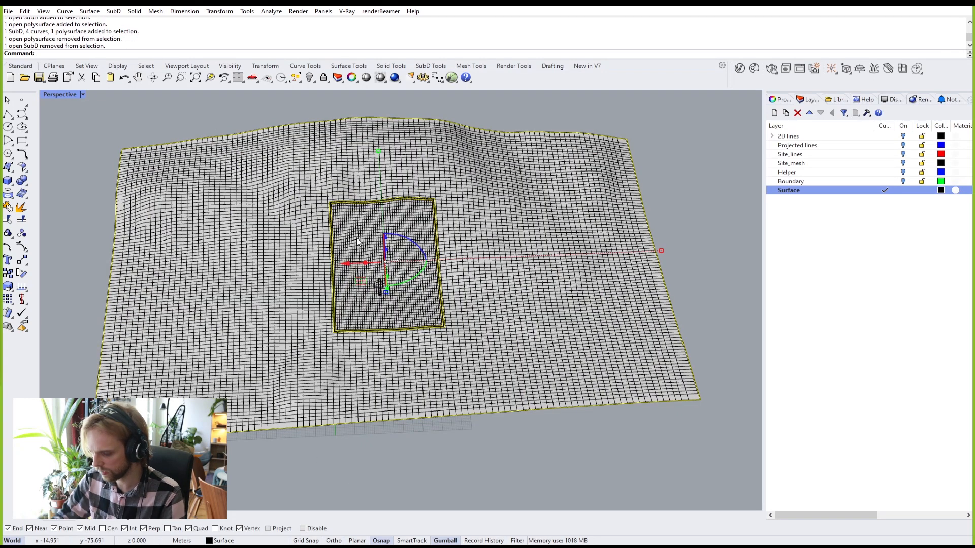
pyautogui.press('Escape')
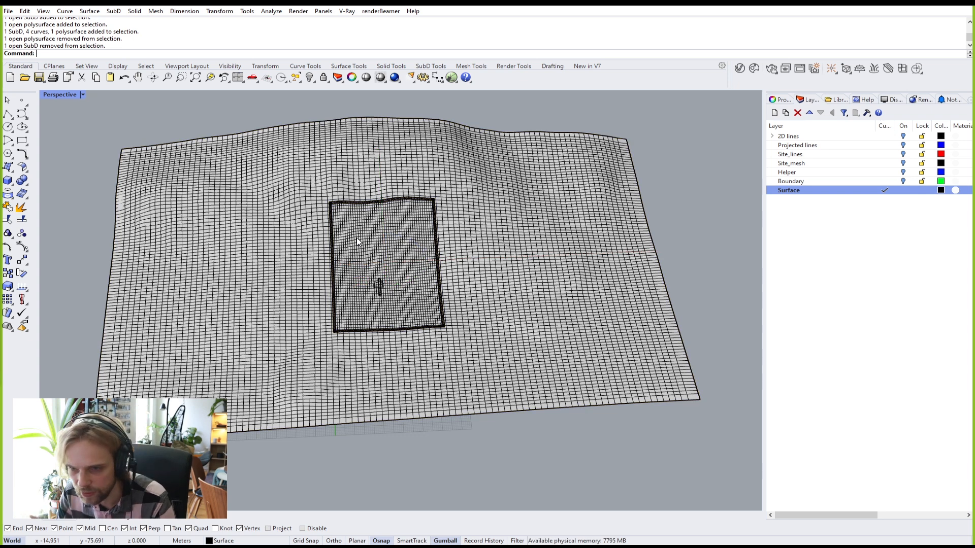
pyautogui.write('SelCrv')
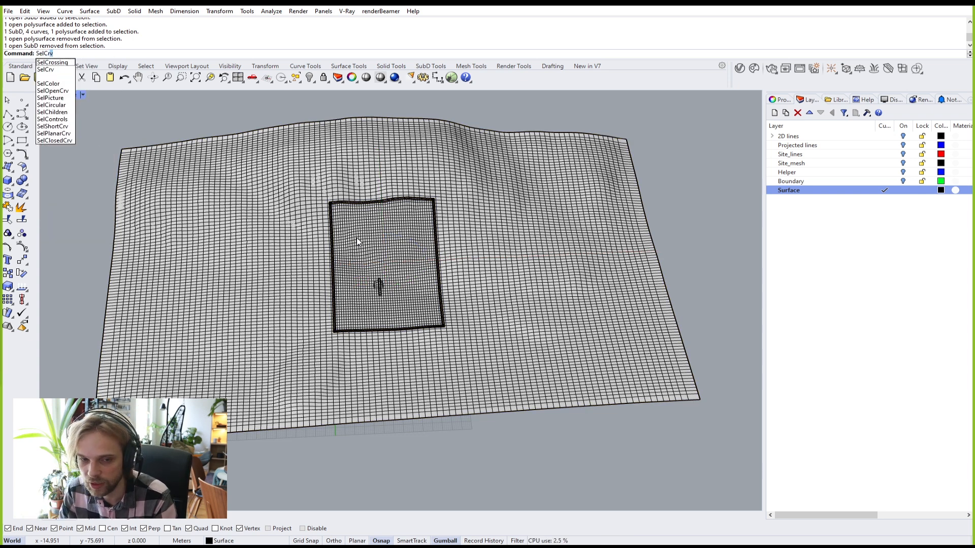
pyautogui.press('Return')
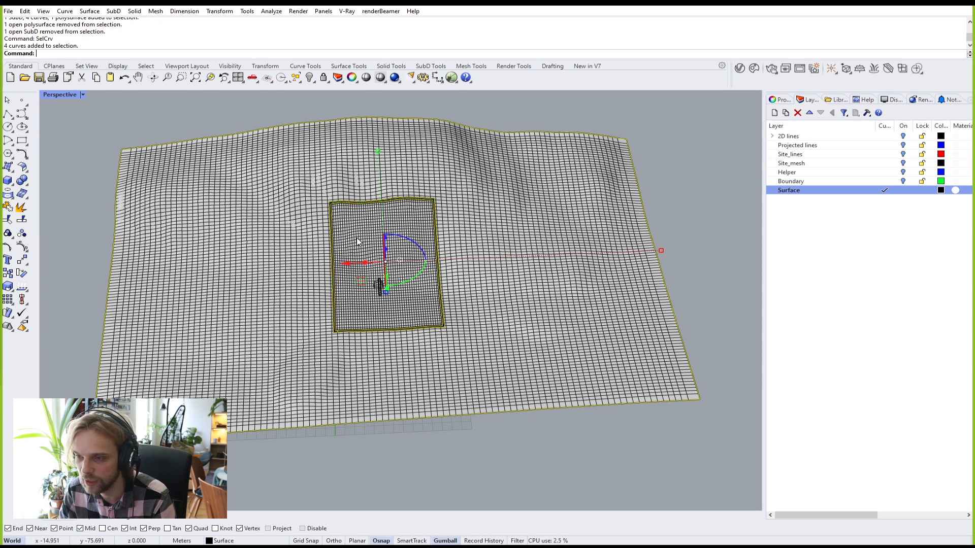
pyautogui.press('Delete')
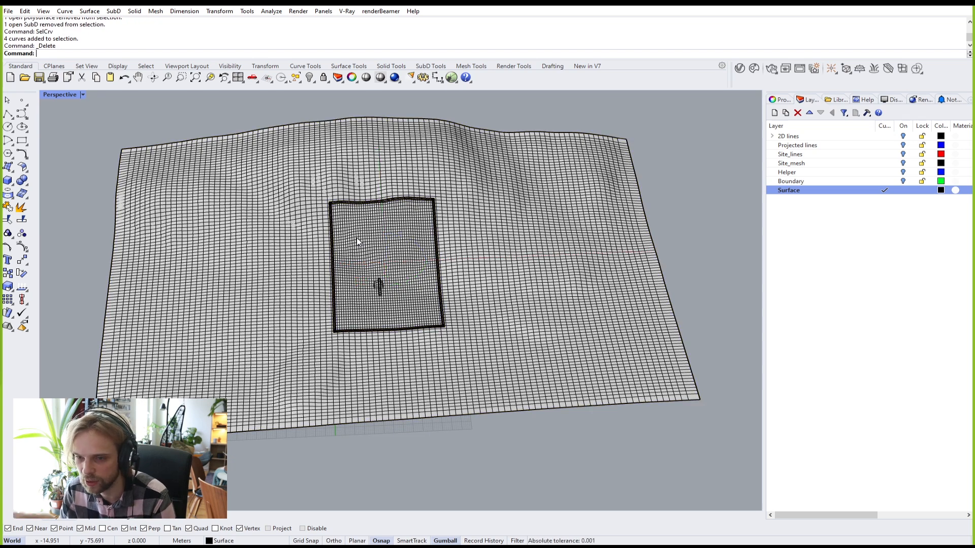
pyautogui.moveTo(359, 280); pyautogui.dragTo(346, 325, button='right')
# Step: Orbit in to look down on the SubD building's roof
pyautogui.click(346, 325)
pyautogui.click(306, 194)
pyautogui.click(692, 372)
pyautogui.moveTo(692, 373); pyautogui.dragTo(605, 361, button='right')
pyautogui.scroll(8, 396, 263)
pyautogui.scroll(10, 396, 263)
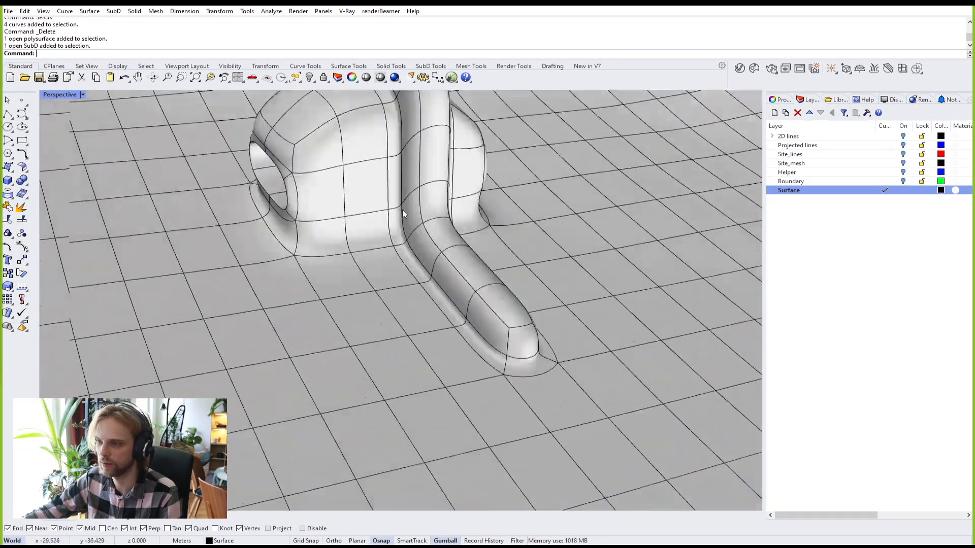
pyautogui.scroll(-4, 398, 263)
pyautogui.scroll(4, 406, 261)
pyautogui.scroll(5, 602, 257)
pyautogui.moveTo(603, 257); pyautogui.dragTo(461, 191, button='right')
# Step: Select the two top roof faces and raise them with the gumball
pyautogui.keyDown('ctrl'); pyautogui.keyDown('shift'); pyautogui.click(495, 203); pyautogui.keyUp('shift'); pyautogui.keyUp('ctrl')
pyautogui.keyDown('ctrl'); pyautogui.keyDown('shift'); pyautogui.click(434, 164); pyautogui.keyUp('shift'); pyautogui.keyUp('ctrl')
pyautogui.scroll(-7, 473, 194)
pyautogui.scroll(6, 461, 191)
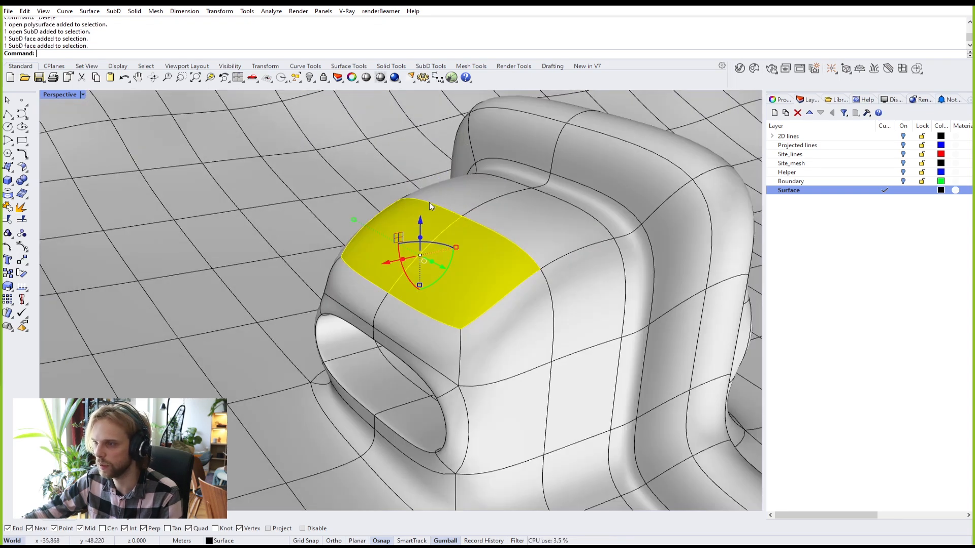
pyautogui.moveTo(424, 225); pyautogui.dragTo(421, 168)
pyautogui.moveTo(415, 210); pyautogui.dragTo(422, 245, button='right')
pyautogui.hotkey('ctrl', 'z')
pyautogui.moveTo(310, 216)
pyautogui.mouseDown()
pyautogui.moveTo(306, 160)
pyautogui.moveTo(304, 213)
pyautogui.mouseUp()
# Step: Zoom to the selected roof faces and stretch them sideways to widen the roof
pyautogui.moveTo(305, 212); pyautogui.dragTo(463, 265, button='right')
pyautogui.press('Return')
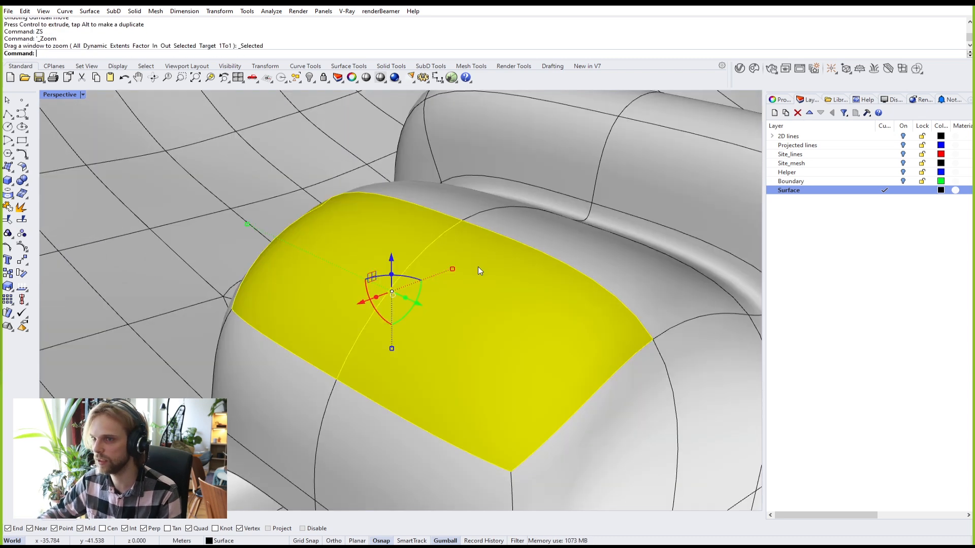
pyautogui.moveTo(247, 224); pyautogui.dragTo(343, 252)
pyautogui.scroll(-4, 344, 251)
pyautogui.moveTo(344, 251); pyautogui.dragTo(296, 215, button='right')
pyautogui.scroll(-8, 321, 226)
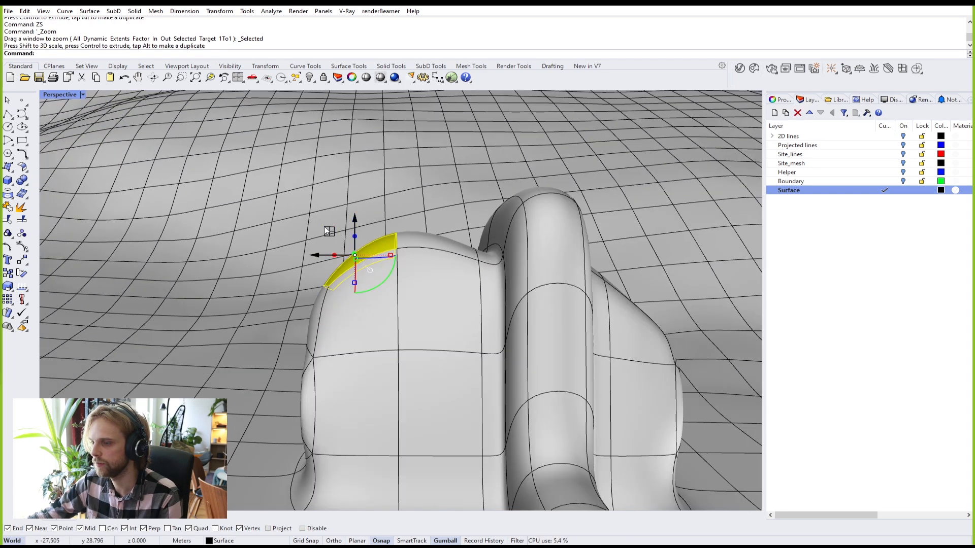
pyautogui.scroll(6, 317, 231)
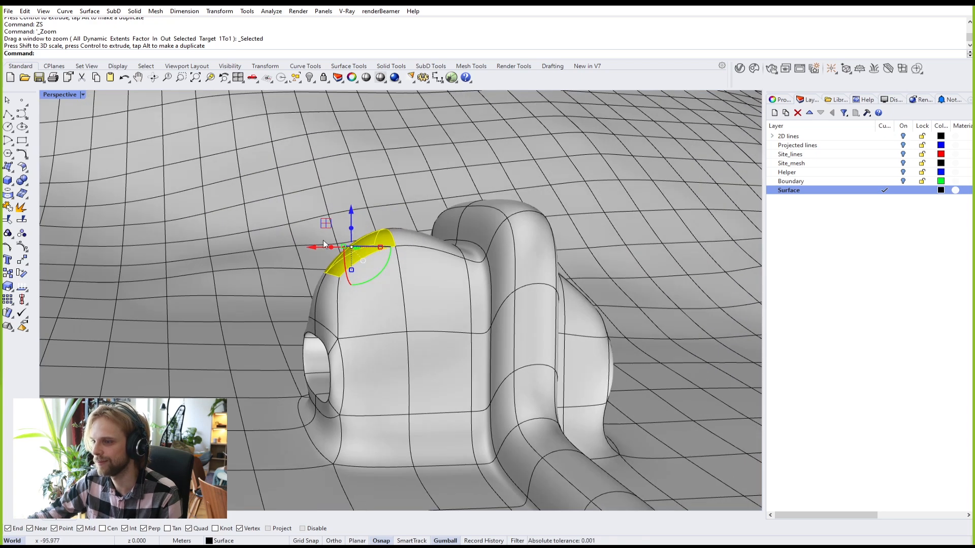
pyautogui.keyDown('shift'); pyautogui.moveTo(323, 241); pyautogui.dragTo(383, 268, button='right'); pyautogui.keyUp('shift')
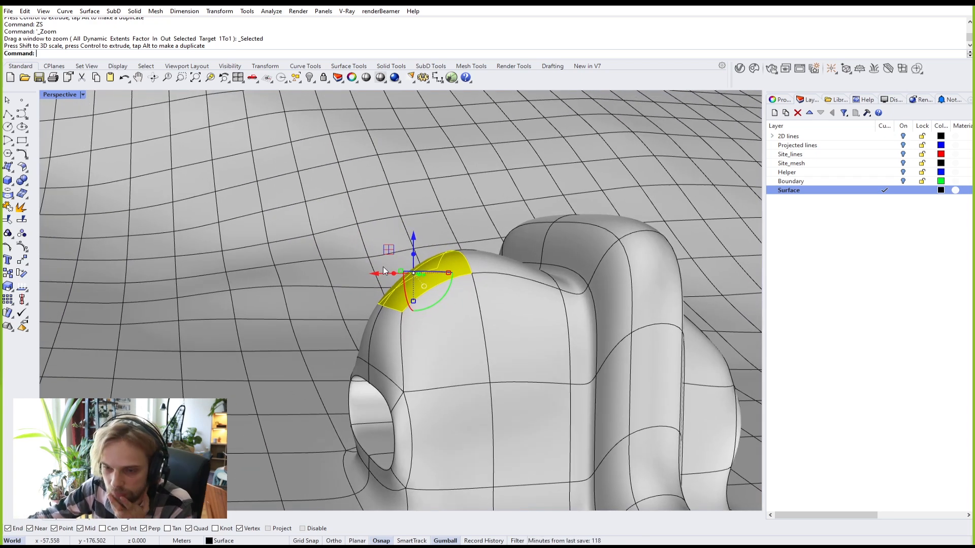
pyautogui.scroll(-8, 383, 266)
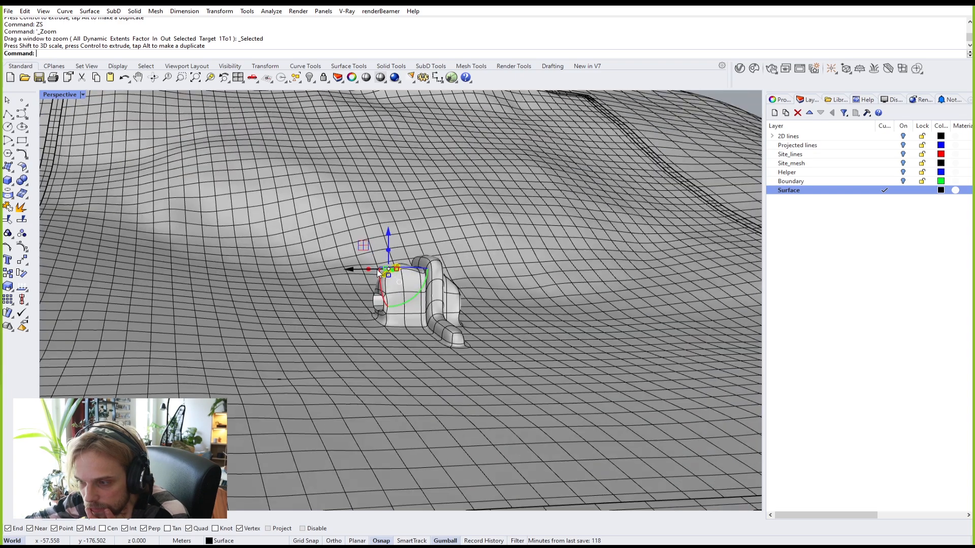
pyautogui.scroll(10, 293, 357)
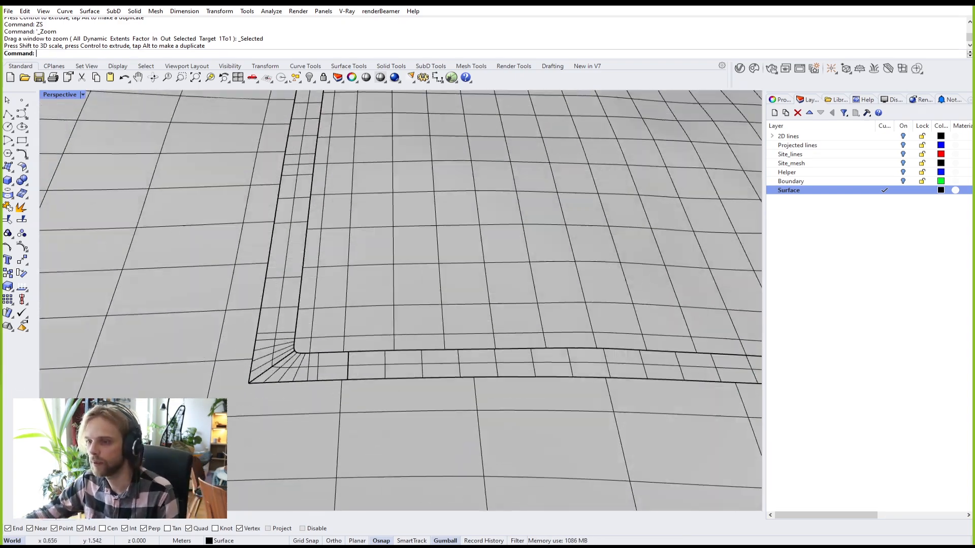
pyautogui.scroll(3, 293, 355)
pyautogui.scroll(-2, 277, 370)
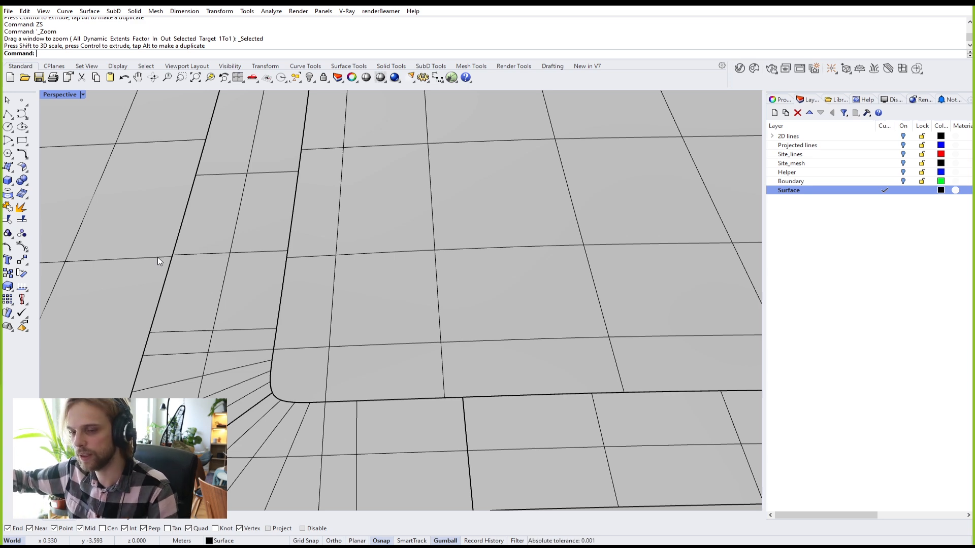
pyautogui.scroll(-3, 172, 296)
pyautogui.scroll(4, 177, 320)
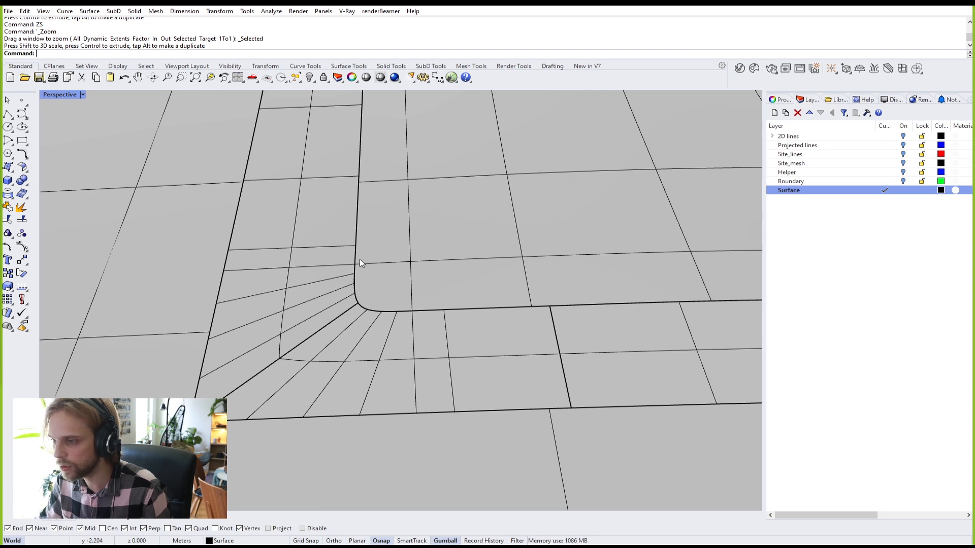
pyautogui.scroll(-3, 349, 267)
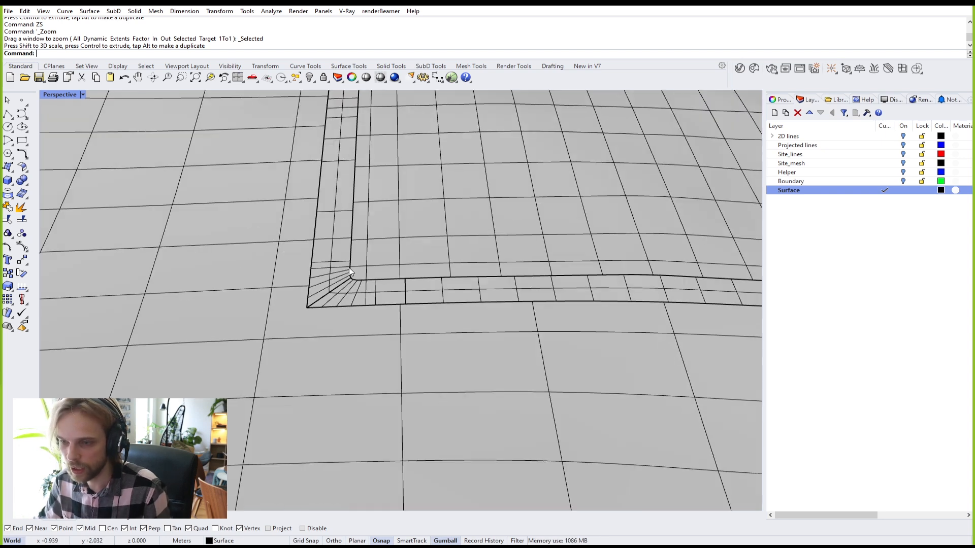
pyautogui.scroll(-2, 441, 239)
pyautogui.keyDown('shift'); pyautogui.moveTo(441, 239); pyautogui.dragTo(376, 316, button='right'); pyautogui.keyUp('shift')
pyautogui.scroll(-2, 375, 315)
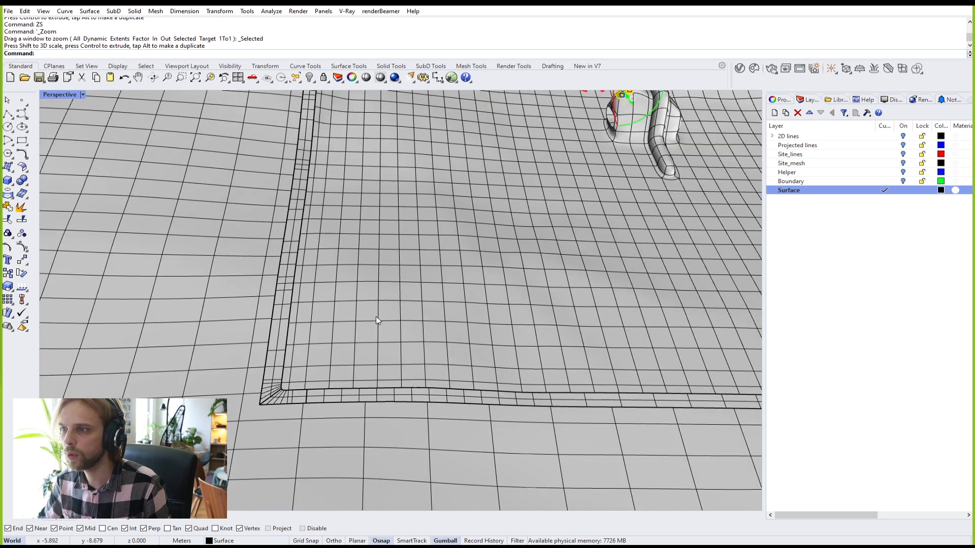
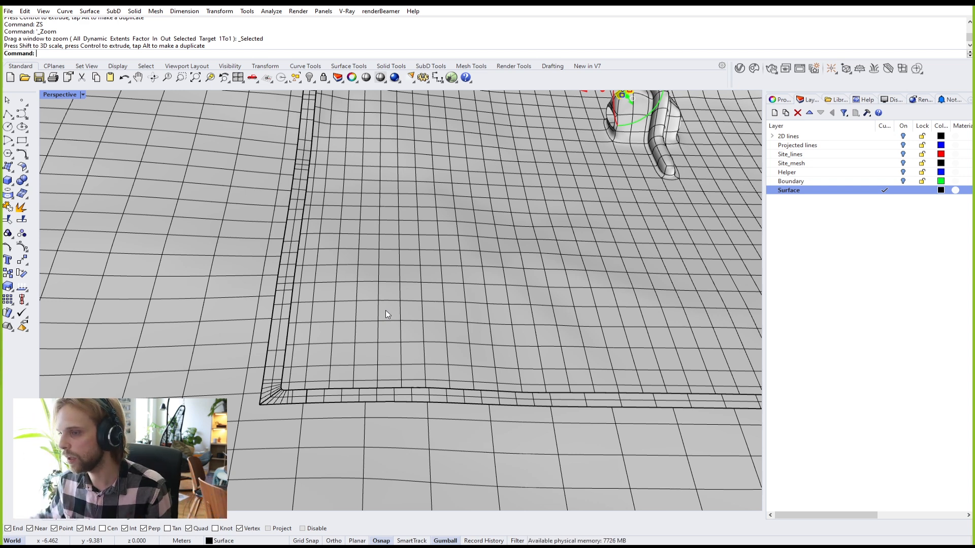
# Step: Frame the selected roof face and extrude it upward with ExtrudeSubD to a picked distance
pyautogui.scroll(2, 264, 393)
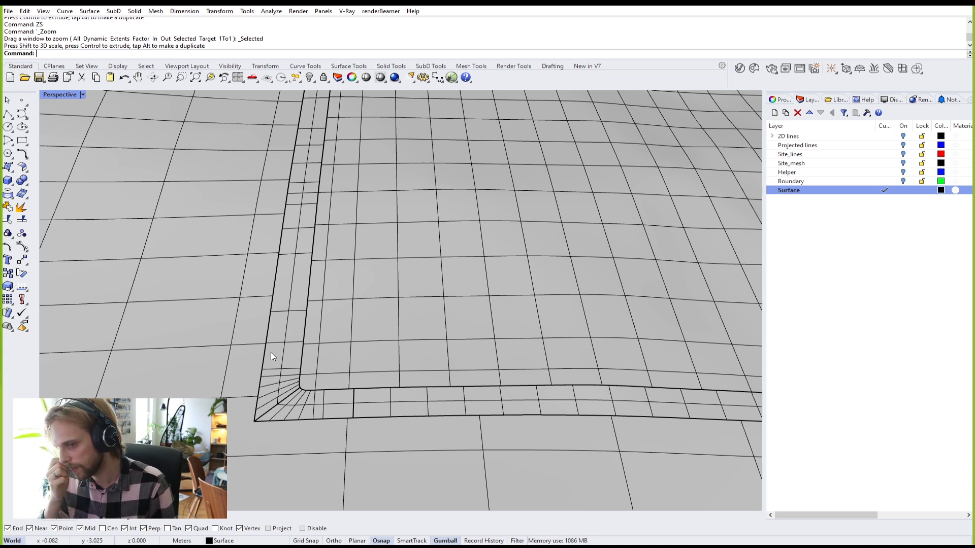
pyautogui.scroll(-9, 428, 337)
pyautogui.keyDown('shift'); pyautogui.moveTo(500, 259); pyautogui.dragTo(450, 288, button='right'); pyautogui.keyUp('shift')
pyautogui.scroll(3, 497, 237)
pyautogui.write('zs')
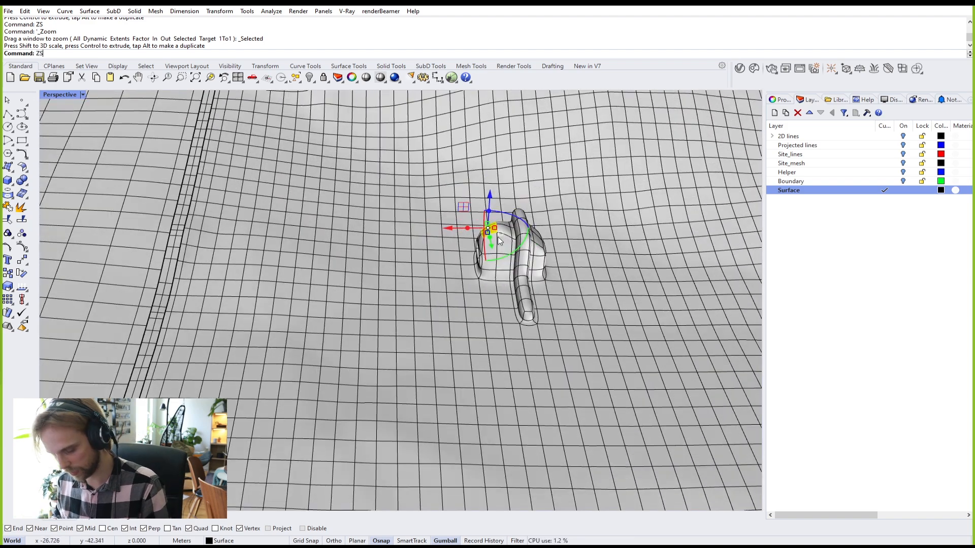
pyautogui.press('Return')
pyautogui.moveTo(498, 236); pyautogui.dragTo(450, 237, button='right')
pyautogui.write('ExtrudeSubD')
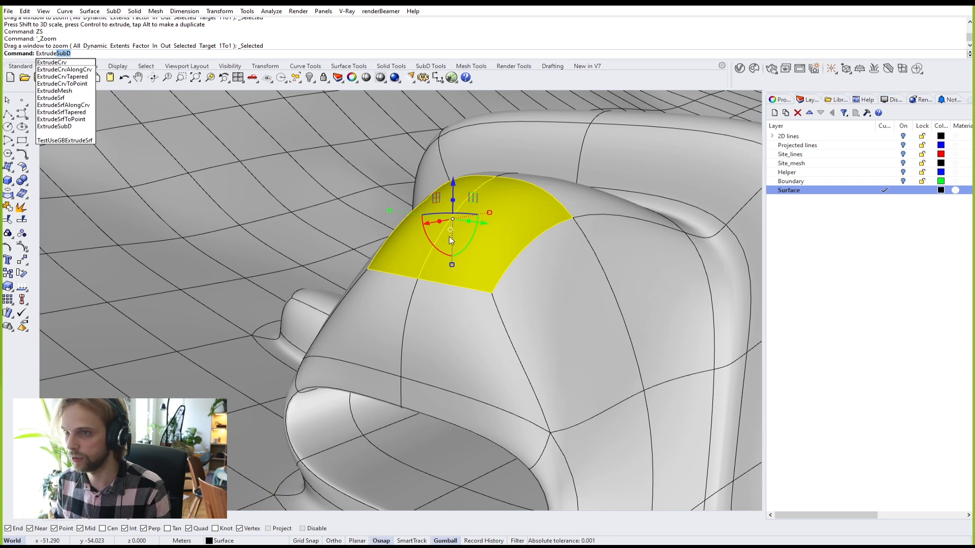
pyautogui.press('Return')
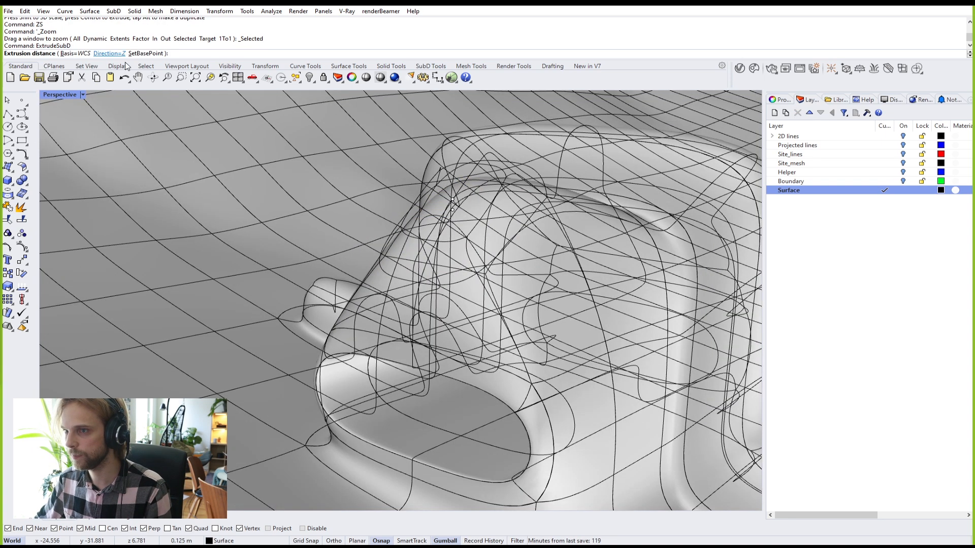
pyautogui.scroll(-3, 360, 134)
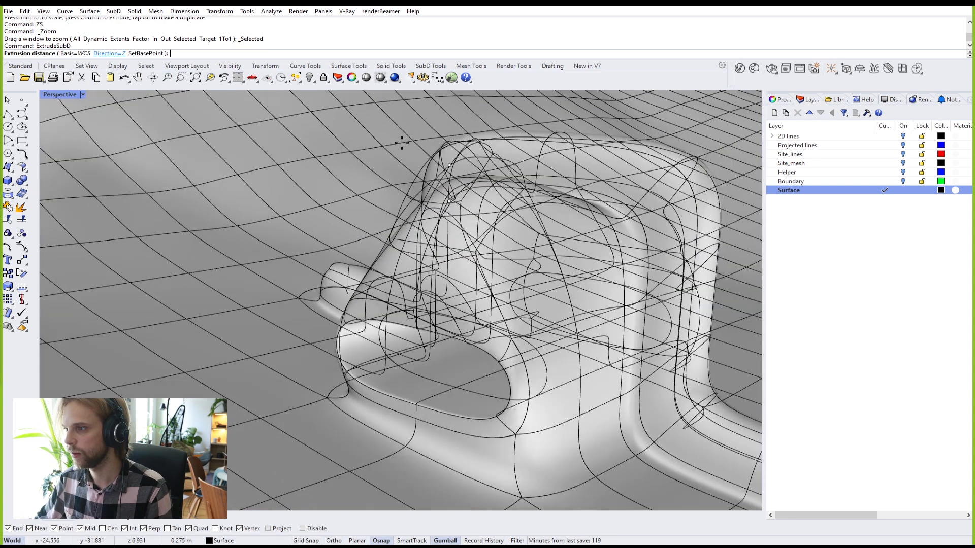
pyautogui.click(360, 134)
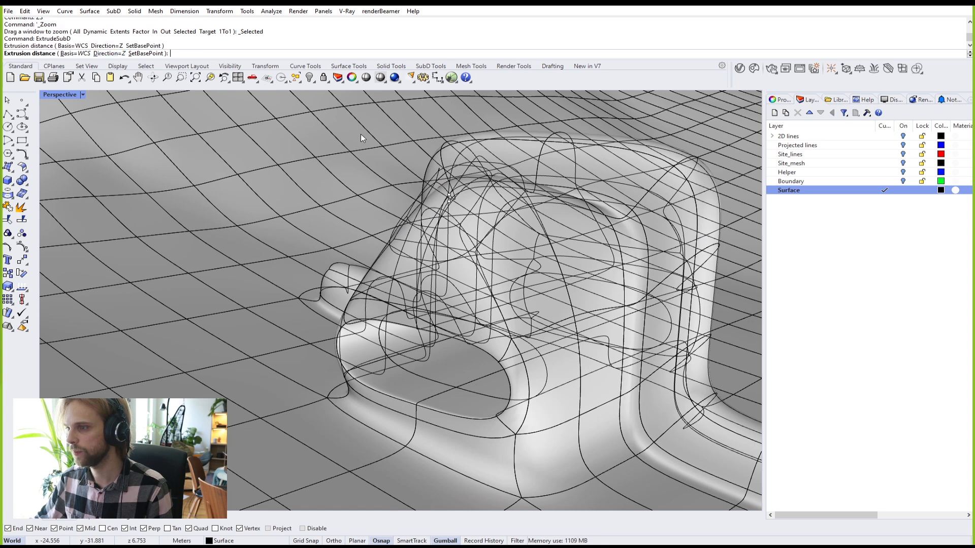
# Step: Select the two top faces and pull them upward into a tall tower
pyautogui.scroll(5, 400, 154)
pyautogui.keyDown('ctrl'); pyautogui.keyDown('shift'); pyautogui.click(425, 171); pyautogui.keyUp('shift'); pyautogui.keyUp('ctrl')
pyautogui.keyDown('ctrl'); pyautogui.keyDown('shift'); pyautogui.click(397, 171); pyautogui.keyUp('shift'); pyautogui.keyUp('ctrl')
pyautogui.scroll(-5, 397, 171)
pyautogui.moveTo(456, 303); pyautogui.dragTo(449, 249, button='right')
pyautogui.moveTo(449, 249); pyautogui.dragTo(444, 132)
pyautogui.moveTo(443, 133); pyautogui.dragTo(538, 223, button='right')
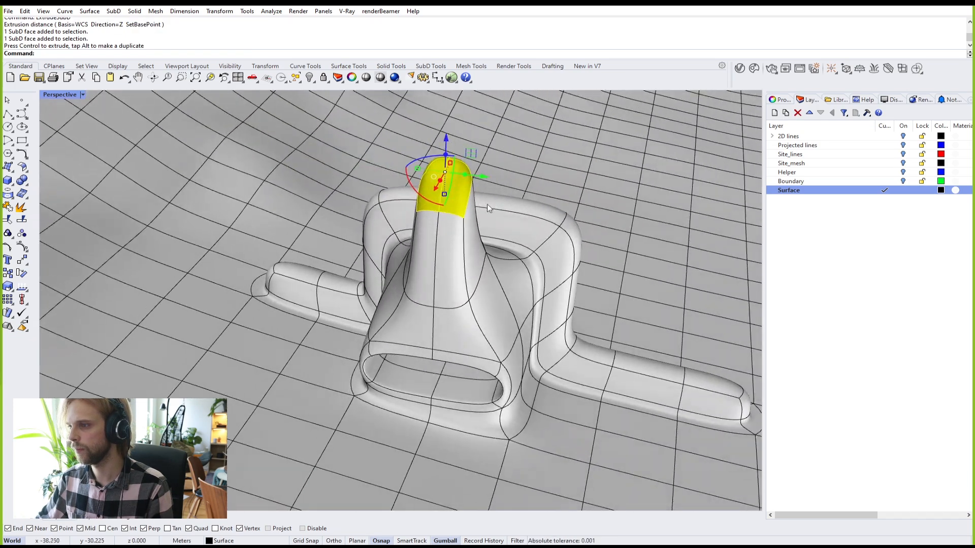
# Step: Narrow the tower's top faces in two stages and show the SubD as flat faces
pyautogui.scroll(4, 401, 163)
pyautogui.moveTo(411, 155); pyautogui.dragTo(481, 183)
pyautogui.scroll(3, 467, 168)
pyautogui.moveTo(467, 168); pyautogui.dragTo(430, 133, button='right')
pyautogui.moveTo(429, 133); pyautogui.dragTo(409, 139)
pyautogui.press('Tab')
pyautogui.moveTo(404, 136); pyautogui.dragTo(461, 206, button='right')
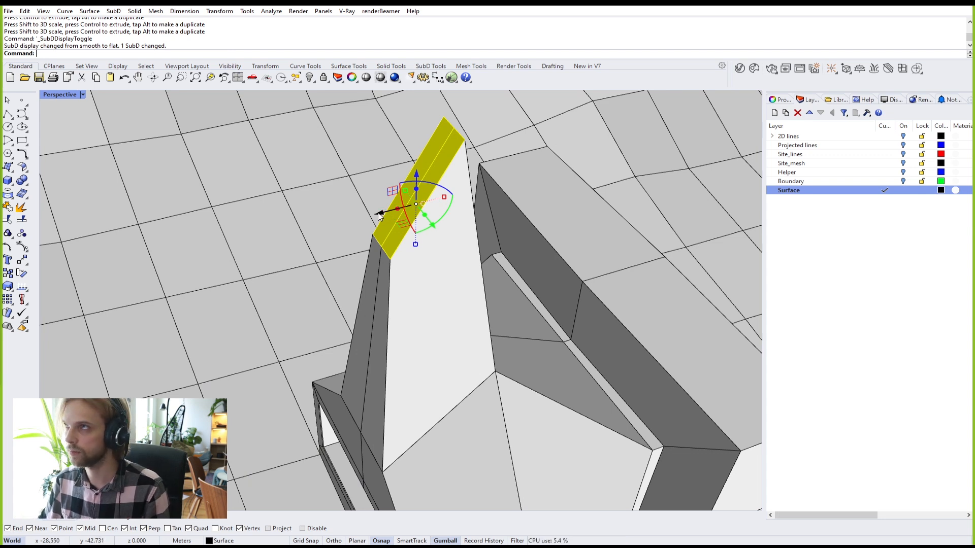
# Step: Twist the tower's top face about 90° and scale it to 0 height
pyautogui.moveTo(383, 279); pyautogui.dragTo(421, 196, button='right')
pyautogui.moveTo(421, 195); pyautogui.dragTo(401, 196)
pyautogui.moveTo(419, 150); pyautogui.dragTo(421, 172, button='right')
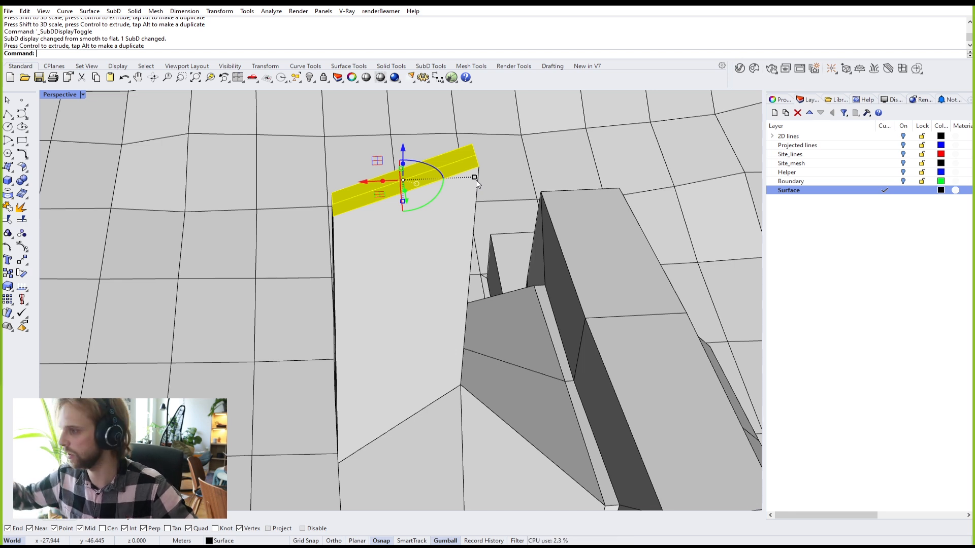
pyautogui.moveTo(457, 182); pyautogui.dragTo(415, 195)
pyautogui.click(402, 202)
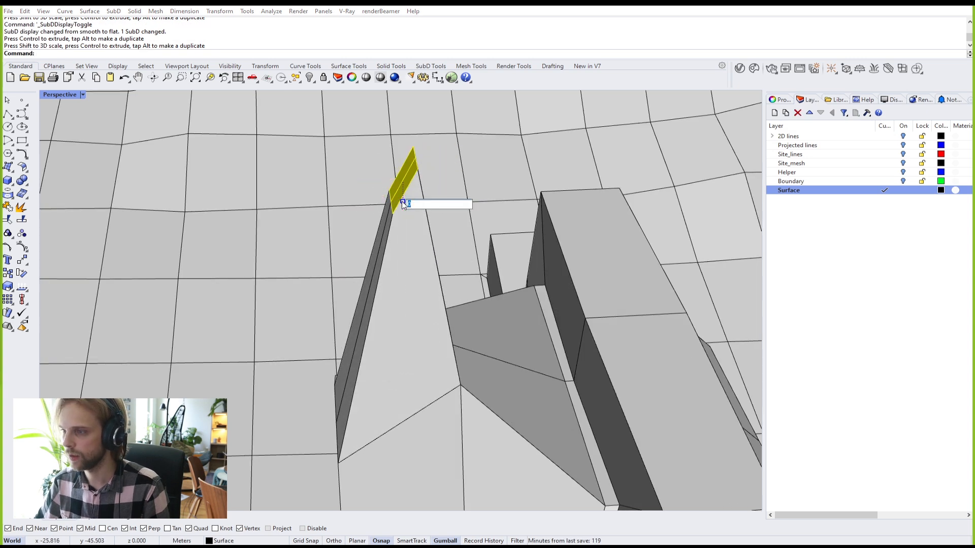
pyautogui.write('0')
pyautogui.press('Return')
# Step: Select edge loops around the tower and its top front edge, then show the SubD smooth
pyautogui.moveTo(403, 172); pyautogui.dragTo(319, 235, button='right')
pyautogui.scroll(4, 438, 228)
pyautogui.press('Escape')
pyautogui.scroll(-2, 392, 209)
pyautogui.keyDown('ctrl'); pyautogui.keyDown('shift'); pyautogui.doubleClick(376, 389); pyautogui.keyUp('shift'); pyautogui.keyUp('ctrl')
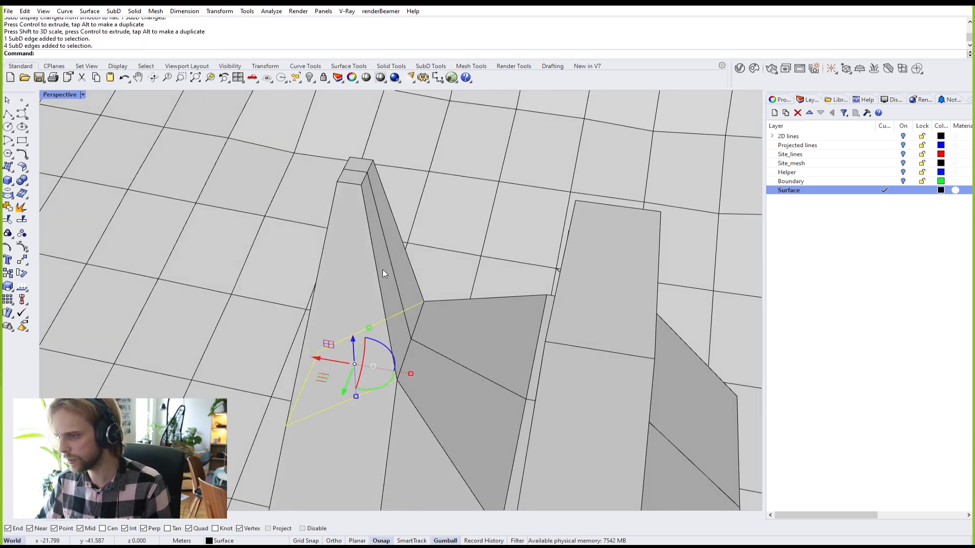
pyautogui.keyDown('ctrl'); pyautogui.keyDown('shift'); pyautogui.doubleClick(417, 321); pyautogui.keyUp('shift'); pyautogui.keyUp('ctrl')
pyautogui.keyDown('ctrl'); pyautogui.keyDown('shift'); pyautogui.click(347, 184); pyautogui.keyUp('shift'); pyautogui.keyUp('ctrl')
pyautogui.scroll(3, 362, 177)
pyautogui.scroll(-3, 362, 178)
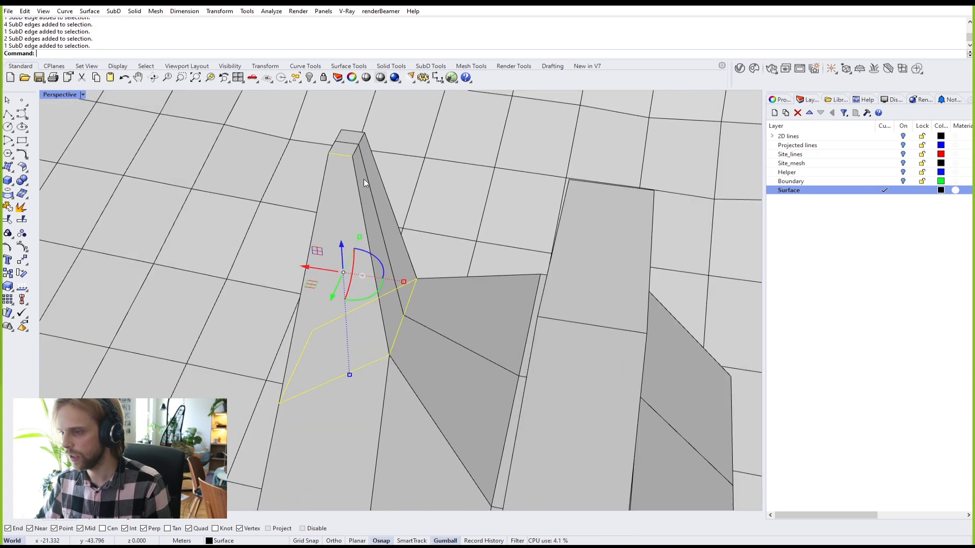
pyautogui.press('Tab')
pyautogui.scroll(-3, 359, 191)
pyautogui.moveTo(359, 194); pyautogui.dragTo(453, 156, button='right')
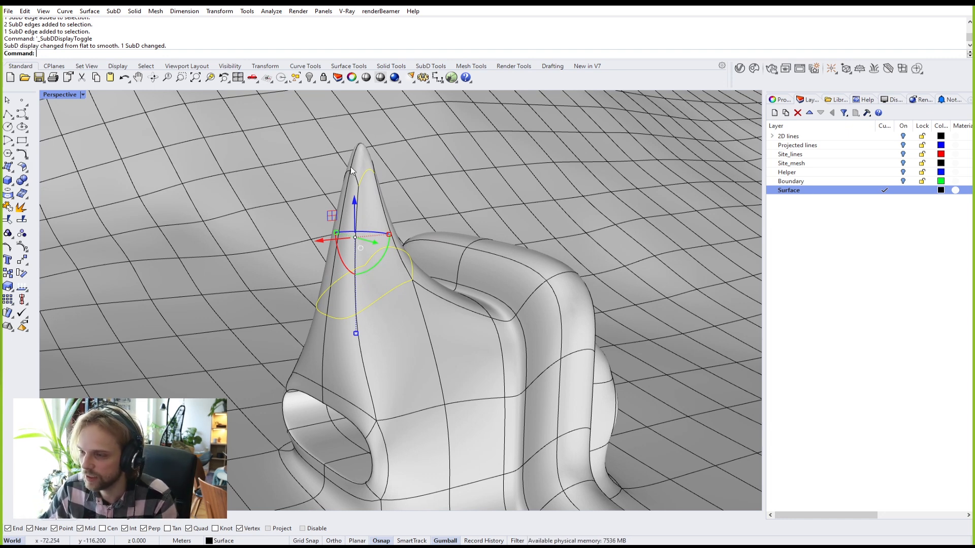
# Step: Select the terrain and turn on the EMap reflective preview to inspect the peak
pyautogui.press('Escape')
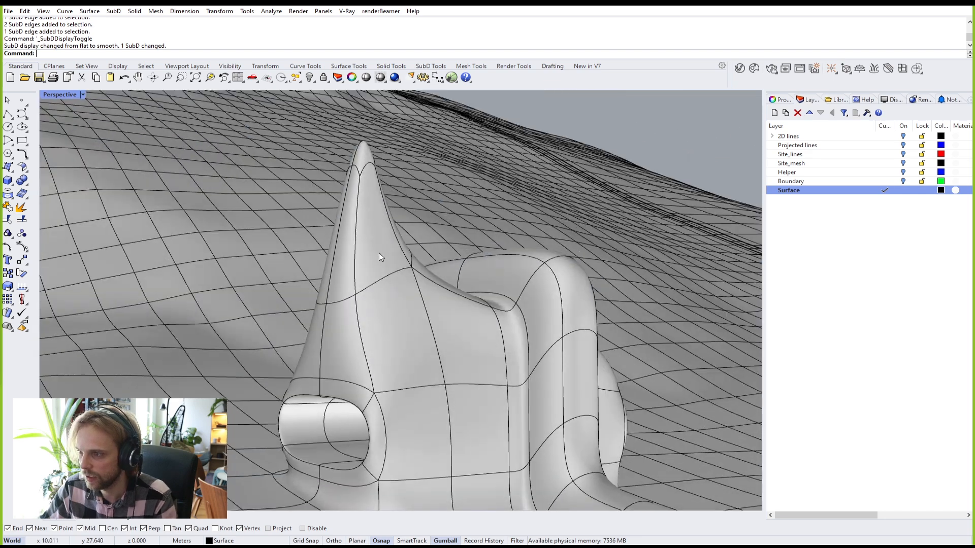
pyautogui.click(379, 253)
pyautogui.write('eamp')
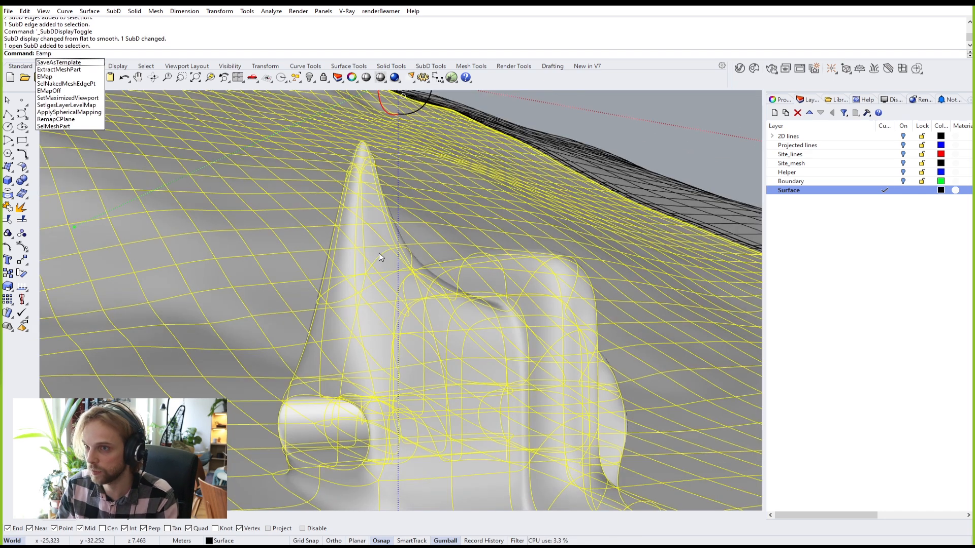
pyautogui.press('BackSpace')
pyautogui.write('Map')
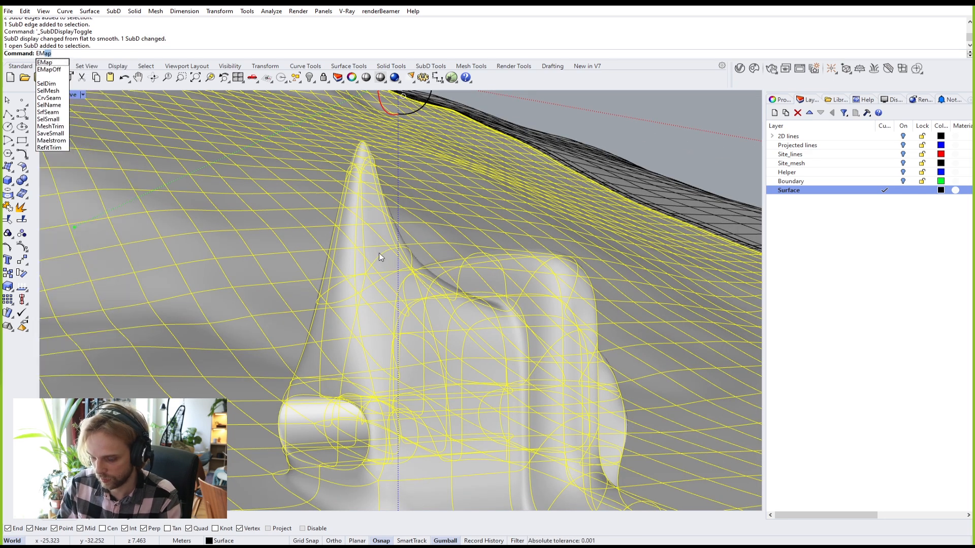
pyautogui.press('Return')
pyautogui.moveTo(414, 265)
pyautogui.mouseDown(button='right')
pyautogui.moveTo(500, 264)
pyautogui.moveTo(427, 266)
pyautogui.mouseUp(button='right')
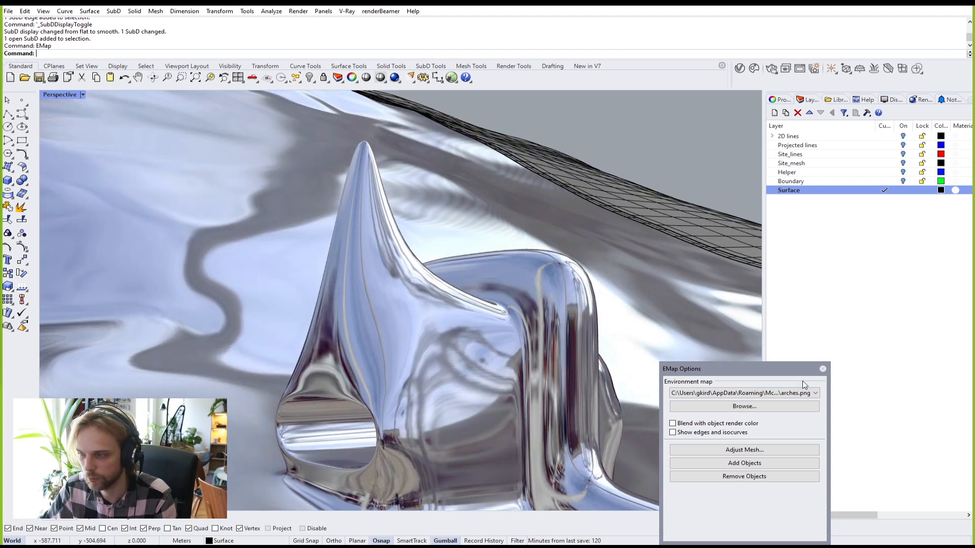
# Step: Close the environment-map preview and return the SubD to flat display
pyautogui.click(822, 369)
pyautogui.scroll(3, 331, 152)
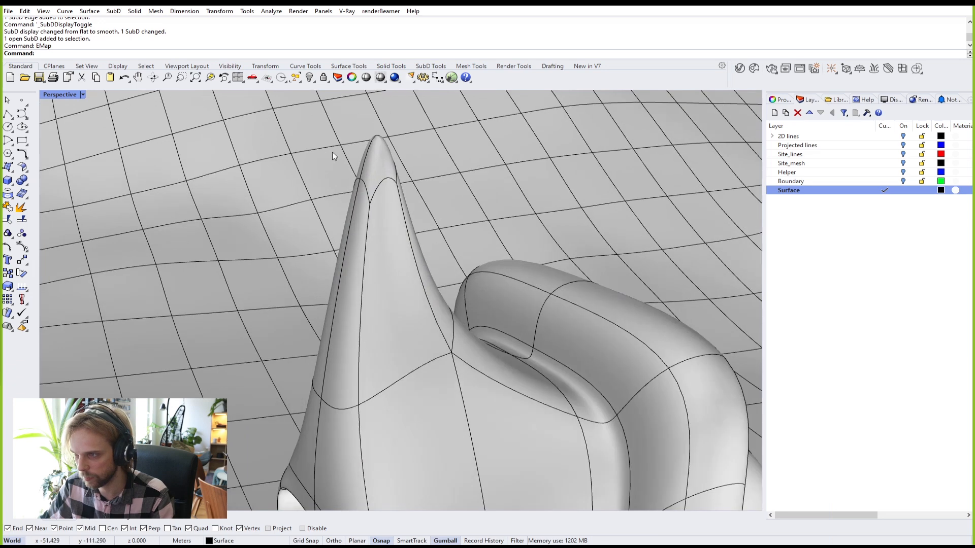
pyautogui.press('Tab')
pyautogui.scroll(5, 370, 152)
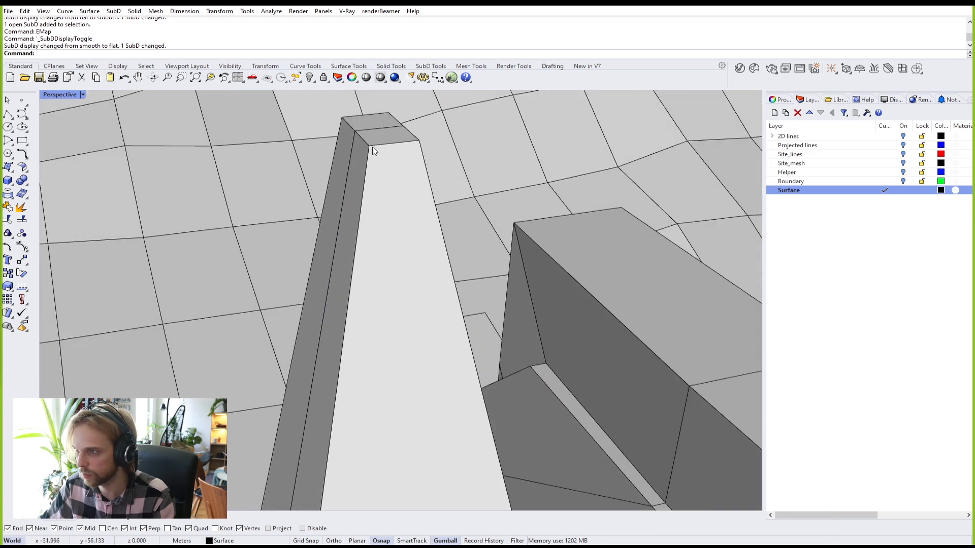
# Step: Select the four edges of the peak's top face and bevel them by 0.005
pyautogui.keyDown('ctrl'); pyautogui.keyDown('shift'); pyautogui.click(383, 145); pyautogui.keyUp('shift'); pyautogui.keyUp('ctrl')
pyautogui.moveTo(361, 138); pyautogui.dragTo(355, 243, button='right')
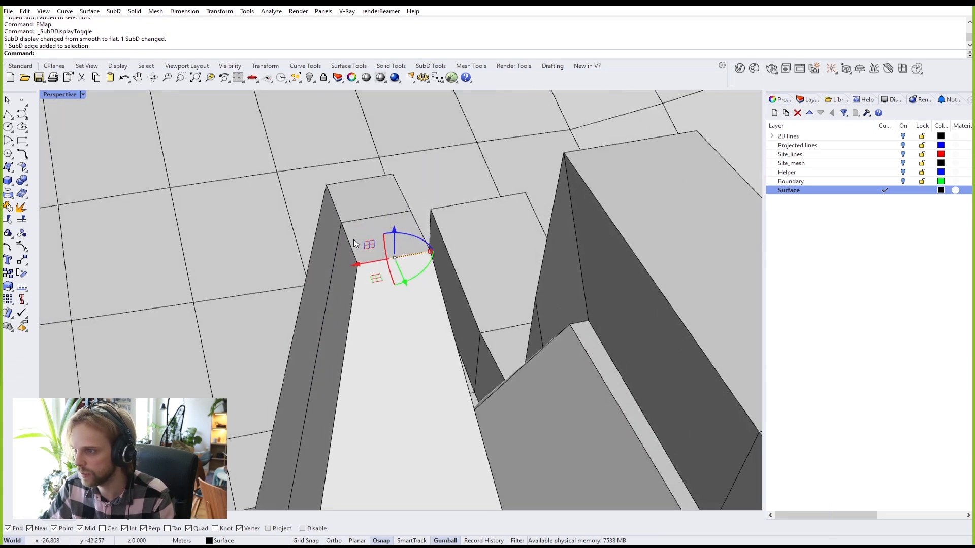
pyautogui.keyDown('ctrl'); pyautogui.keyDown('shift'); pyautogui.click(333, 205); pyautogui.keyUp('shift'); pyautogui.keyUp('ctrl')
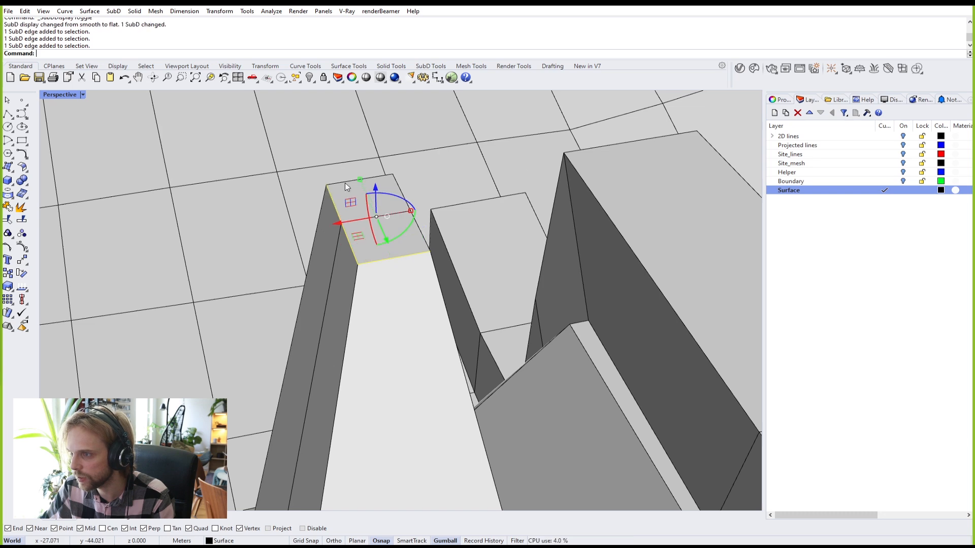
pyautogui.keyDown('ctrl'); pyautogui.keyDown('shift'); pyautogui.click(345, 183); pyautogui.keyUp('shift'); pyautogui.keyUp('ctrl')
pyautogui.keyDown('ctrl'); pyautogui.keyDown('shift'); pyautogui.click(397, 187); pyautogui.keyUp('shift'); pyautogui.keyUp('ctrl')
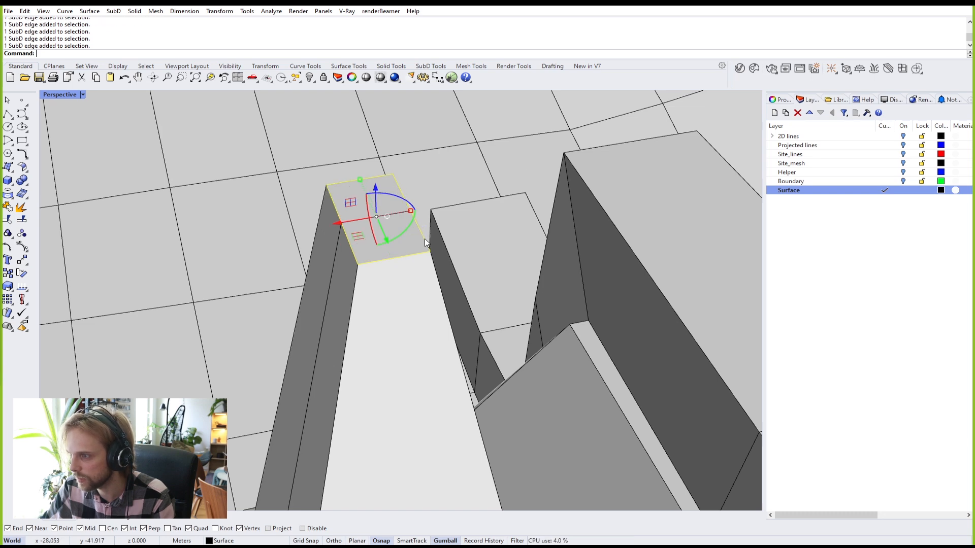
pyautogui.moveTo(425, 239); pyautogui.dragTo(359, 217, button='right')
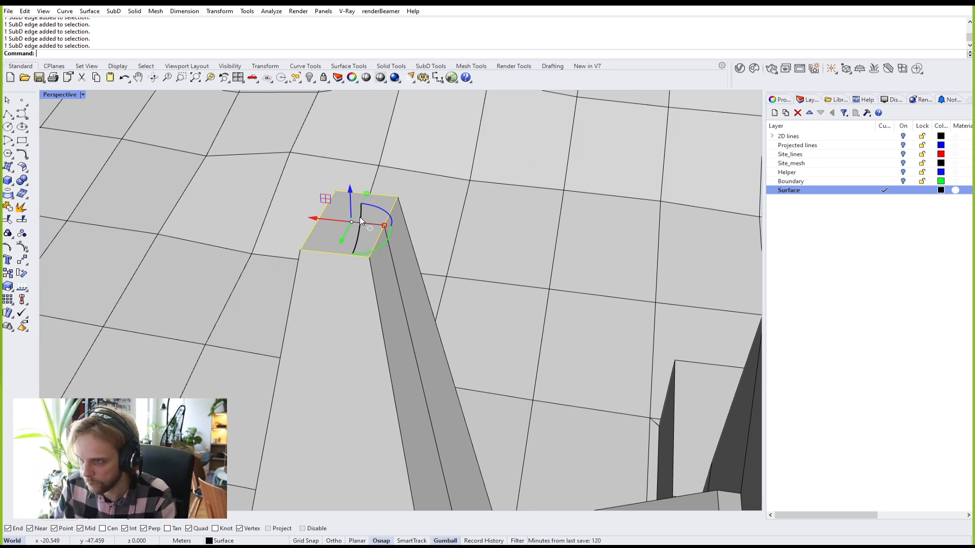
pyautogui.write('Bevel')
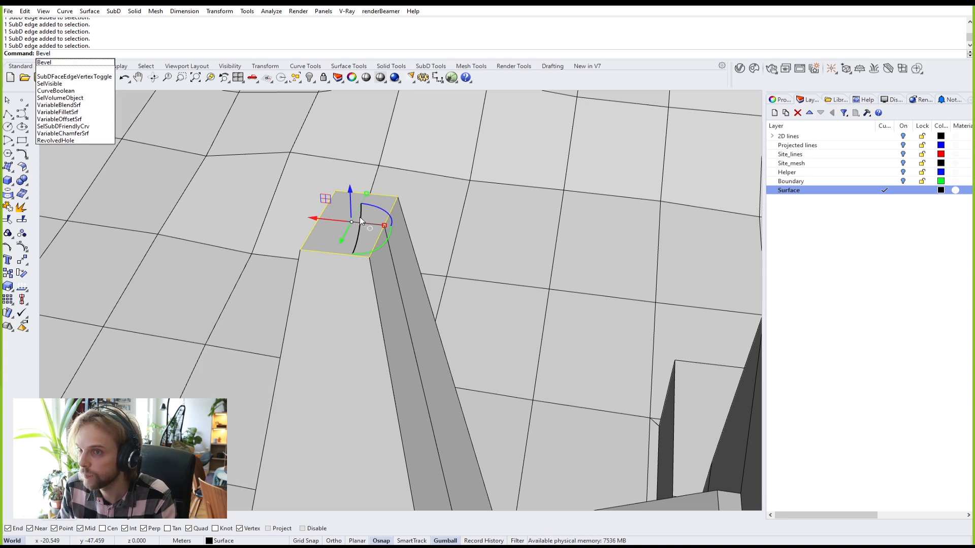
pyautogui.press('Return')
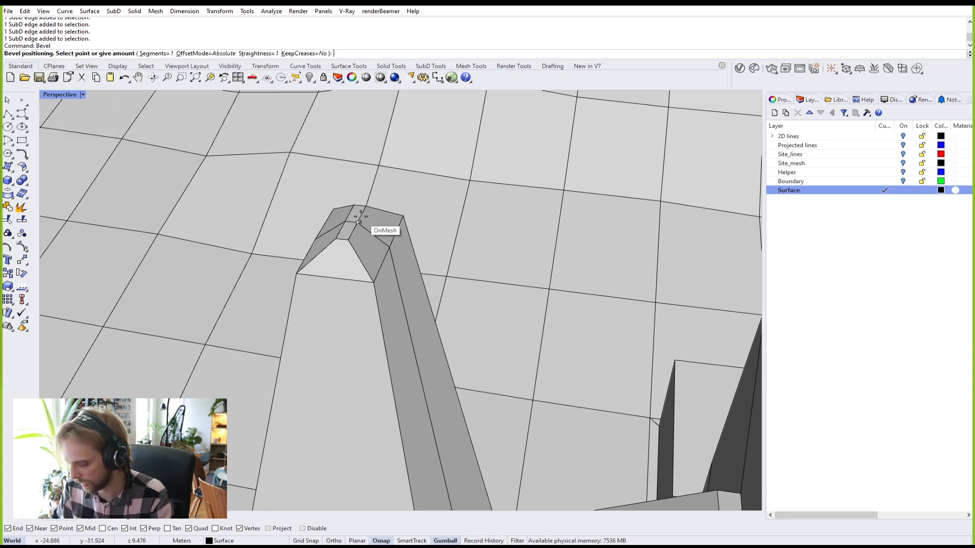
pyautogui.write('0.005')
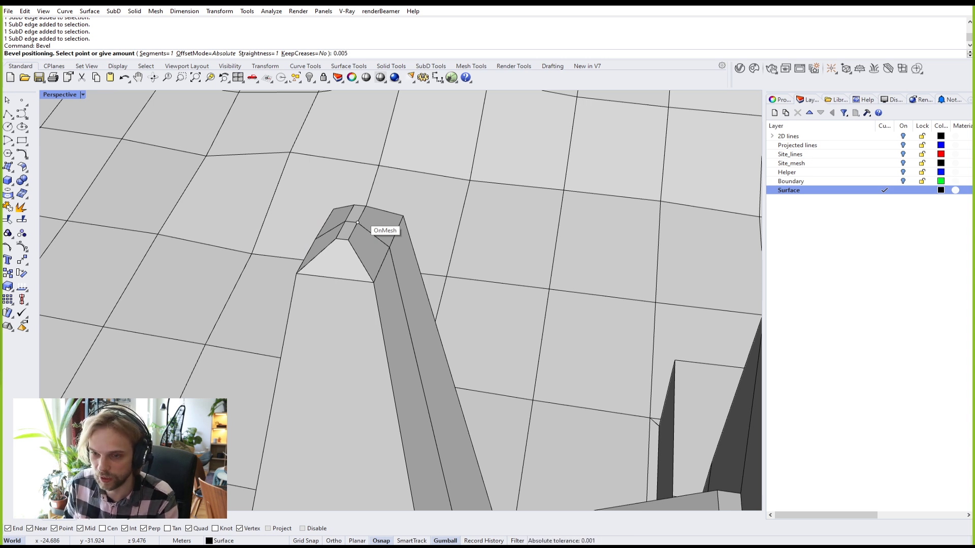
pyautogui.press('Return')
# Step: Select an edge loop and two more edges at the column base
pyautogui.scroll(3, 323, 242)
pyautogui.scroll(-9, 321, 244)
pyautogui.keyDown('shift'); pyautogui.moveTo(305, 391); pyautogui.dragTo(354, 257, button='right'); pyautogui.keyUp('shift')
pyautogui.scroll(4, 376, 350)
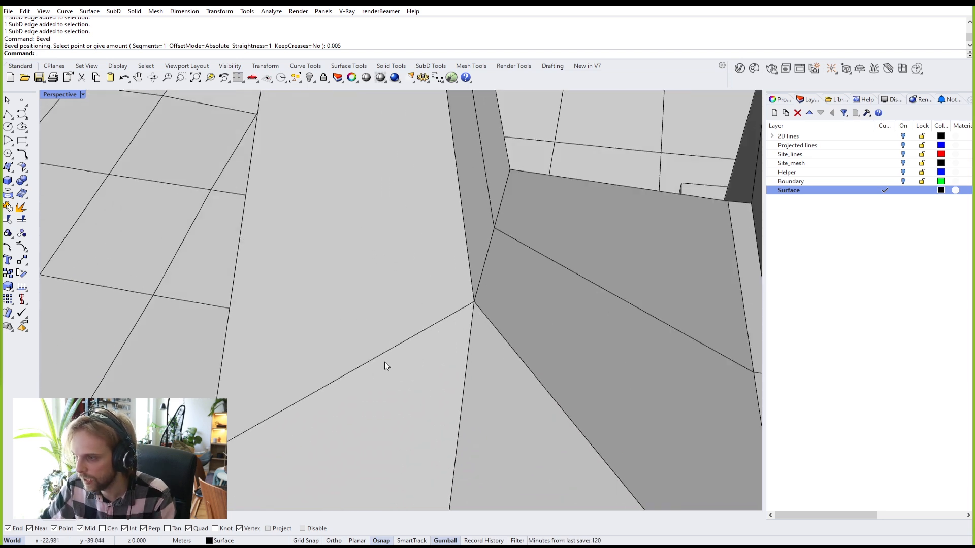
pyautogui.doubleClick(397, 346)
pyautogui.moveTo(493, 274); pyautogui.dragTo(461, 292, button='right')
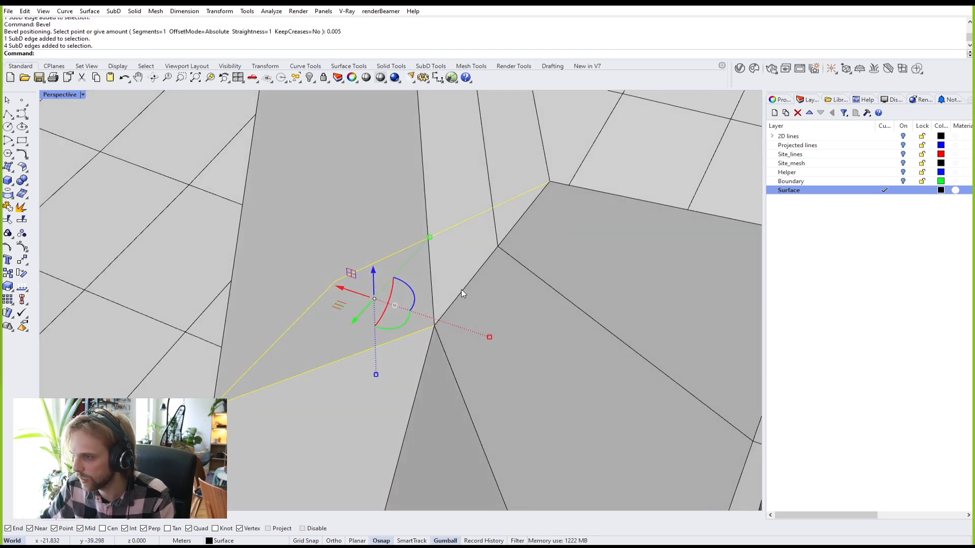
pyautogui.keyDown('ctrl'); pyautogui.keyDown('shift'); pyautogui.click(463, 288); pyautogui.keyUp('shift'); pyautogui.keyUp('ctrl')
pyautogui.keyDown('ctrl'); pyautogui.keyDown('shift'); pyautogui.click(518, 223); pyautogui.keyUp('shift'); pyautogui.keyUp('ctrl')
# Step: Bevel the base edges by 0.01 and show the SubD smooth
pyautogui.write('bevel')
pyautogui.press('Return')
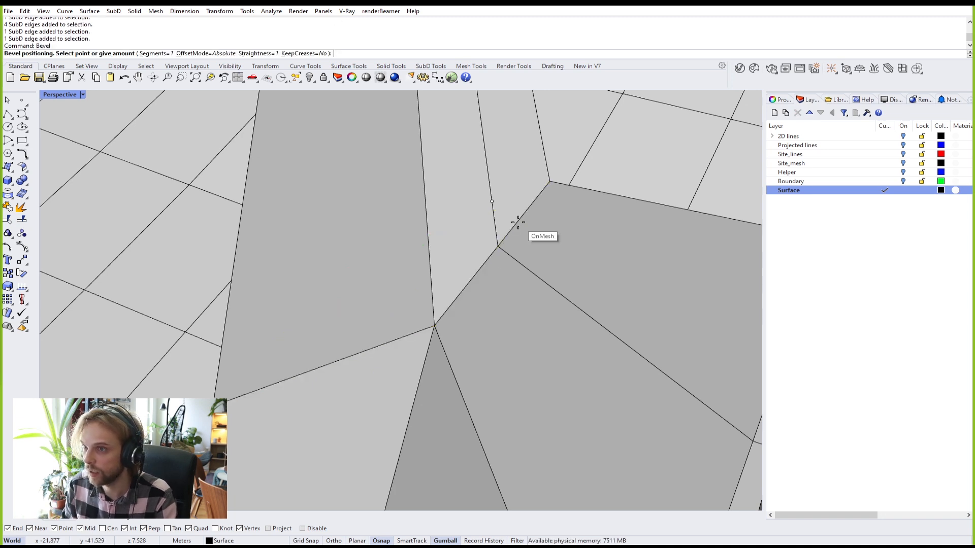
pyautogui.write('0.0')
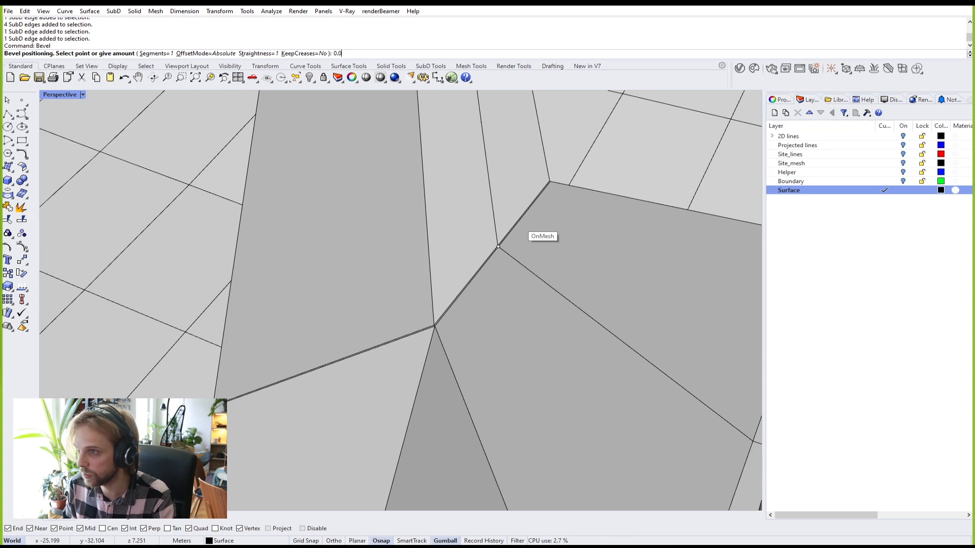
pyautogui.write('1')
pyautogui.press('Return')
pyautogui.moveTo(483, 267); pyautogui.dragTo(486, 260, button='right')
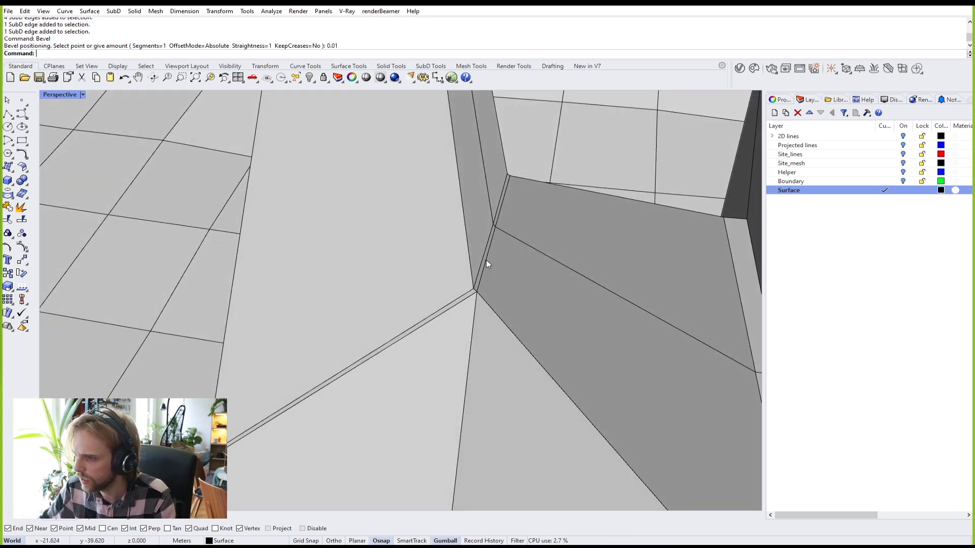
pyautogui.press('Tab')
pyautogui.scroll(-12, 486, 259)
# Step: Select the SubD spire and inspect its chrome reflections with EMap
pyautogui.moveTo(439, 335); pyautogui.dragTo(508, 297, button='right')
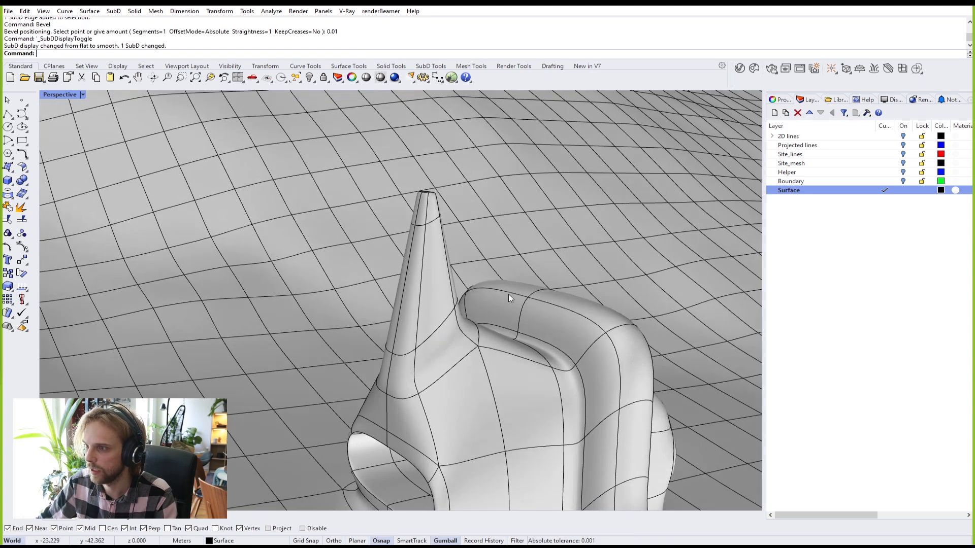
pyautogui.scroll(5, 422, 339)
pyautogui.moveTo(422, 339); pyautogui.dragTo(461, 304, button='right')
pyautogui.scroll(-4, 461, 304)
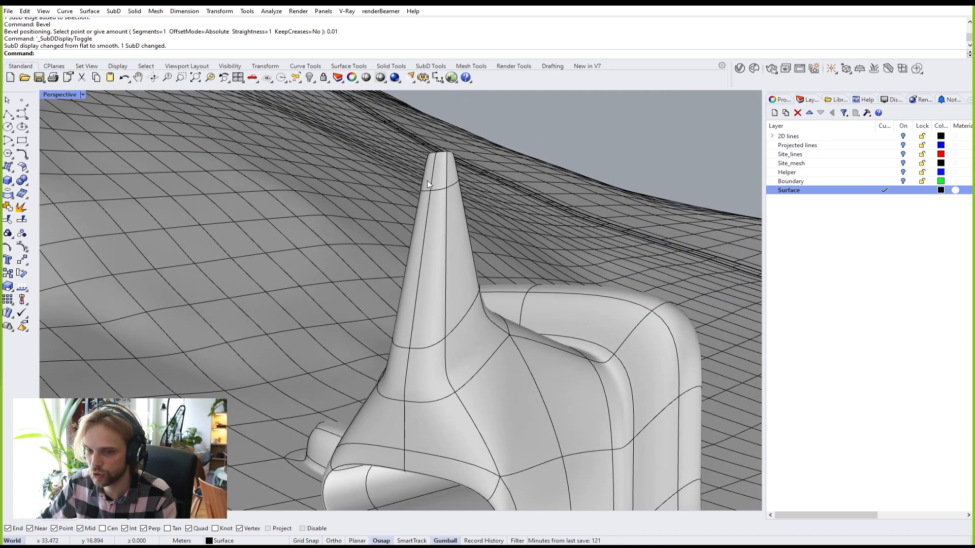
pyautogui.click(440, 315)
pyautogui.write('EMap')
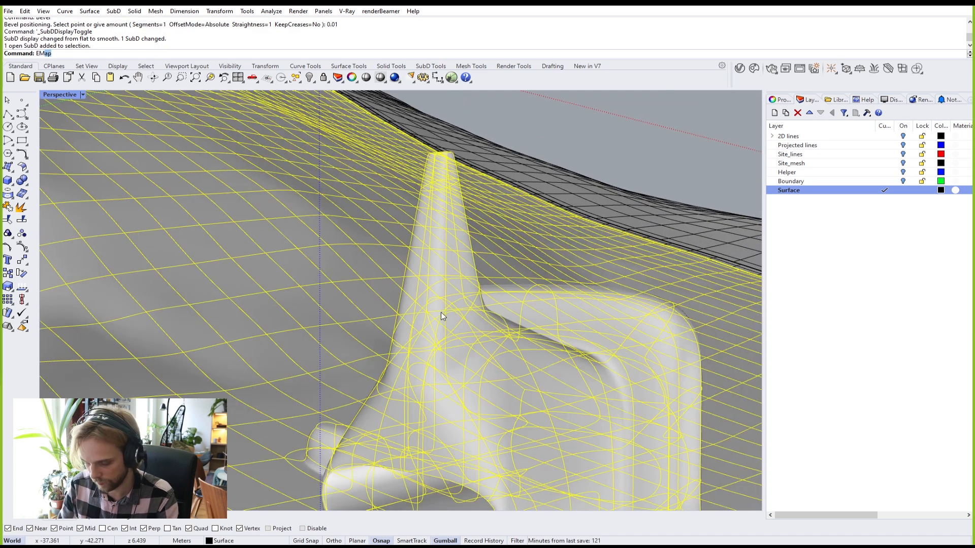
pyautogui.press('Return')
pyautogui.moveTo(440, 313); pyautogui.dragTo(499, 291, button='right')
pyautogui.scroll(4, 498, 291)
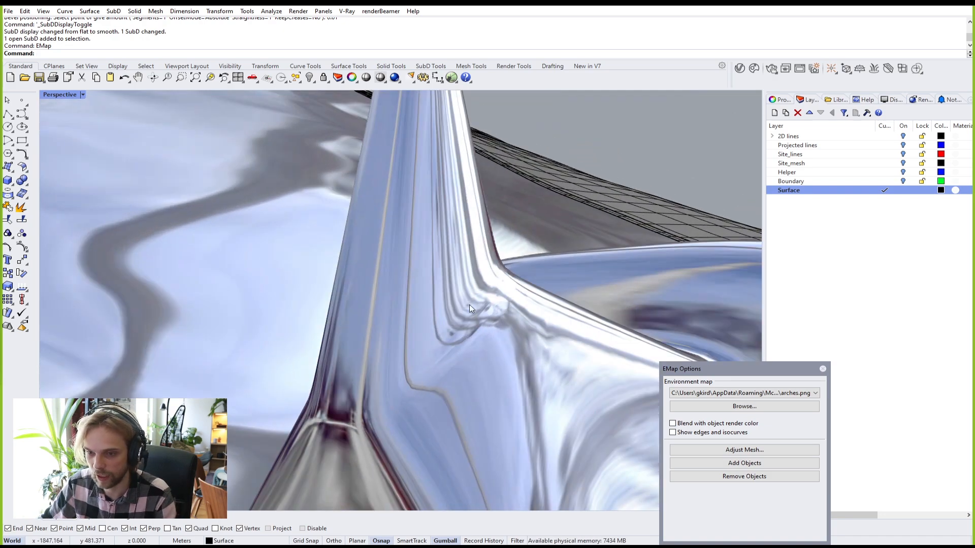
pyautogui.scroll(-7, 488, 301)
pyautogui.moveTo(489, 301); pyautogui.dragTo(772, 368, button='right')
# Step: Close the EMap Options dialog and return the SubD to flat display
pyautogui.click(822, 368)
pyautogui.scroll(3, 469, 254)
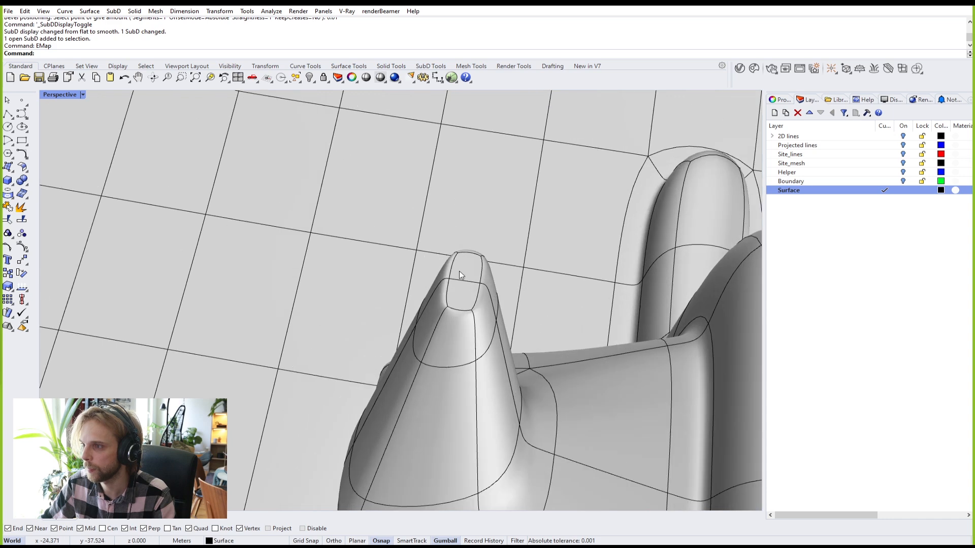
pyautogui.press('Tab')
pyautogui.scroll(3, 464, 285)
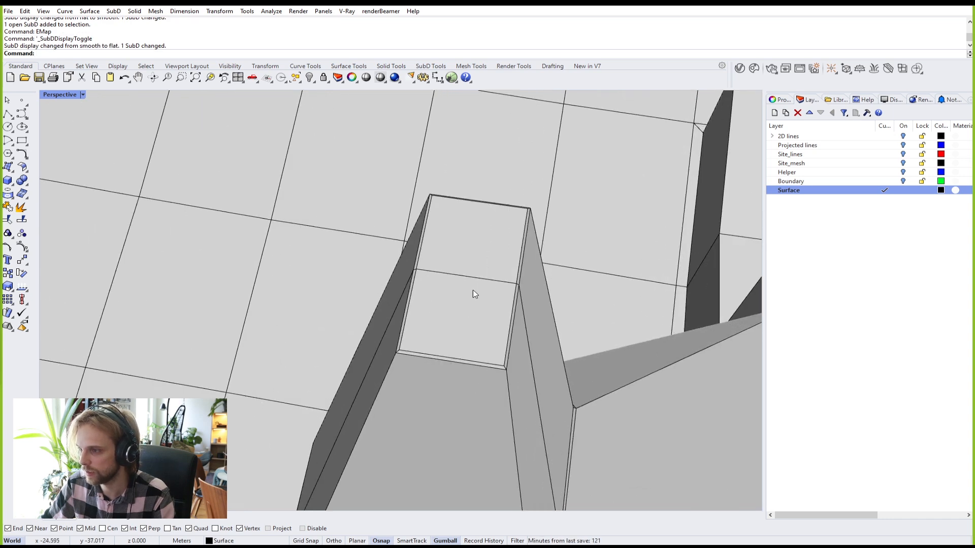
# Step: Select the face loop at the spire's tip and pull it sideways along X
pyautogui.keyDown('ctrl'); pyautogui.keyDown('shift'); pyautogui.click(488, 245); pyautogui.keyUp('shift'); pyautogui.keyUp('ctrl')
pyautogui.keyDown('ctrl'); pyautogui.keyDown('shift'); pyautogui.doubleClick(467, 315); pyautogui.keyUp('shift'); pyautogui.keyUp('ctrl')
pyautogui.press('Escape')
pyautogui.scroll(5, 412, 281)
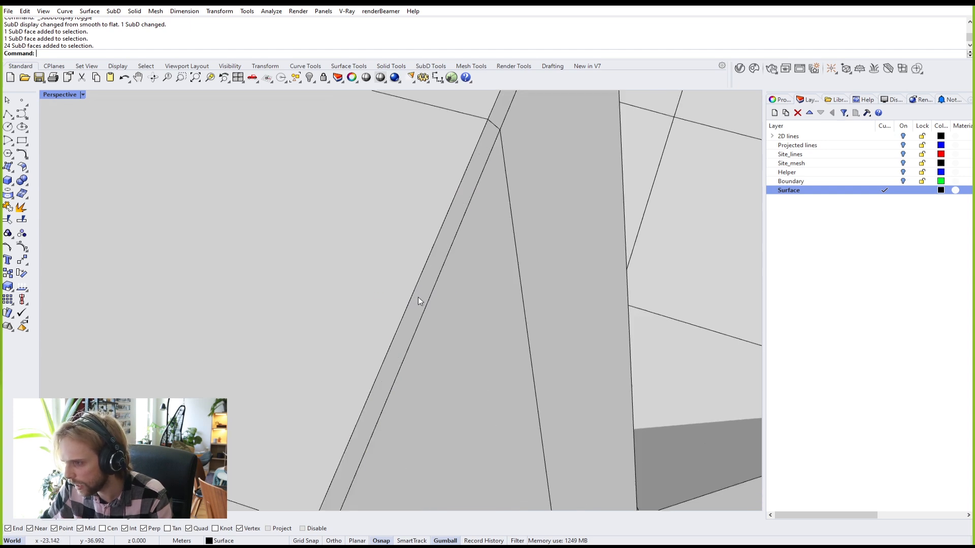
pyautogui.keyDown('ctrl'); pyautogui.keyDown('shift'); pyautogui.click(419, 297); pyautogui.keyUp('shift'); pyautogui.keyUp('ctrl')
pyautogui.scroll(-5, 505, 145)
pyautogui.scroll(5, 406, 265)
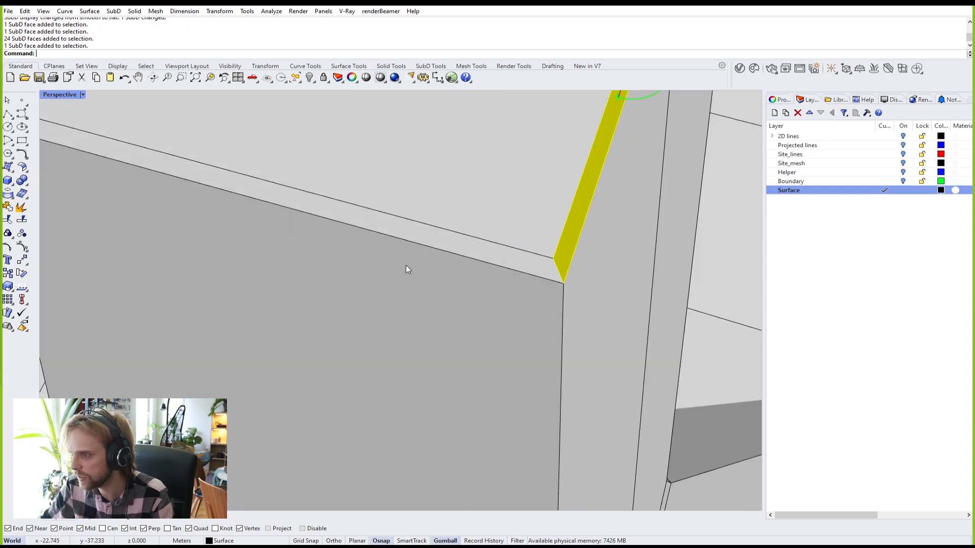
pyautogui.keyDown('ctrl'); pyautogui.keyDown('shift'); pyautogui.doubleClick(445, 249); pyautogui.keyUp('shift'); pyautogui.keyUp('ctrl')
pyautogui.scroll(-6, 447, 244)
pyautogui.moveTo(455, 258); pyautogui.dragTo(420, 198, button='right')
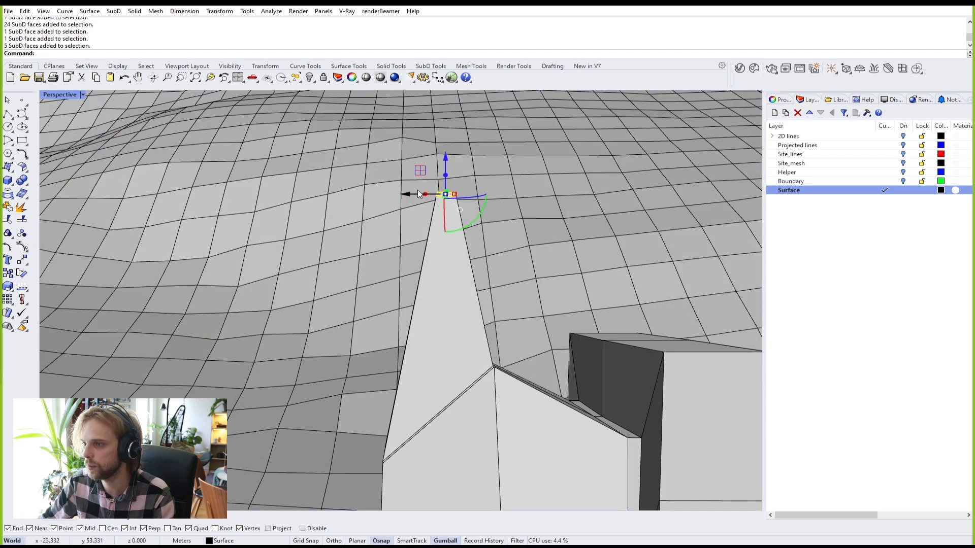
pyautogui.moveTo(410, 196); pyautogui.dragTo(589, 216)
# Step: Shift two faces of the narrow edge band along X and lower them
pyautogui.scroll(10, 424, 387)
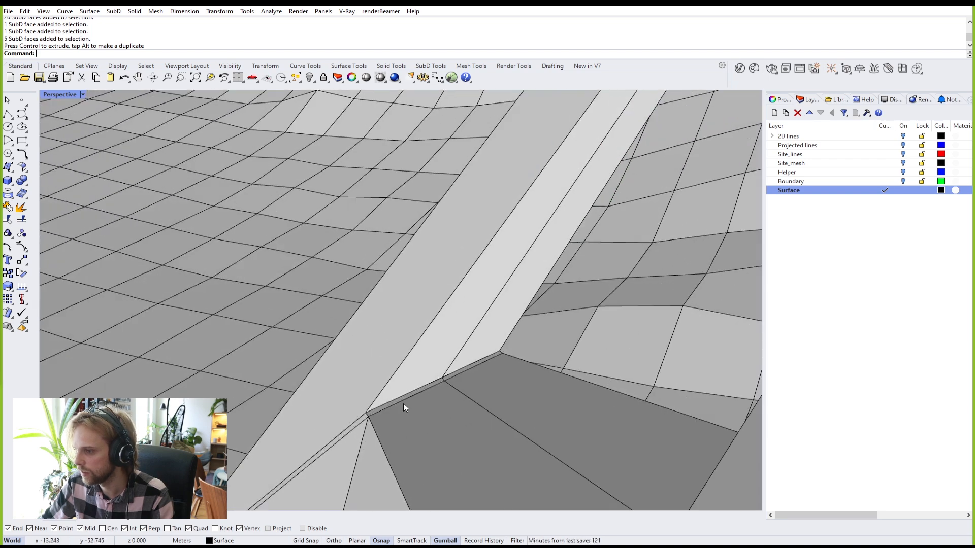
pyautogui.click(406, 392)
pyautogui.scroll(3, 413, 383)
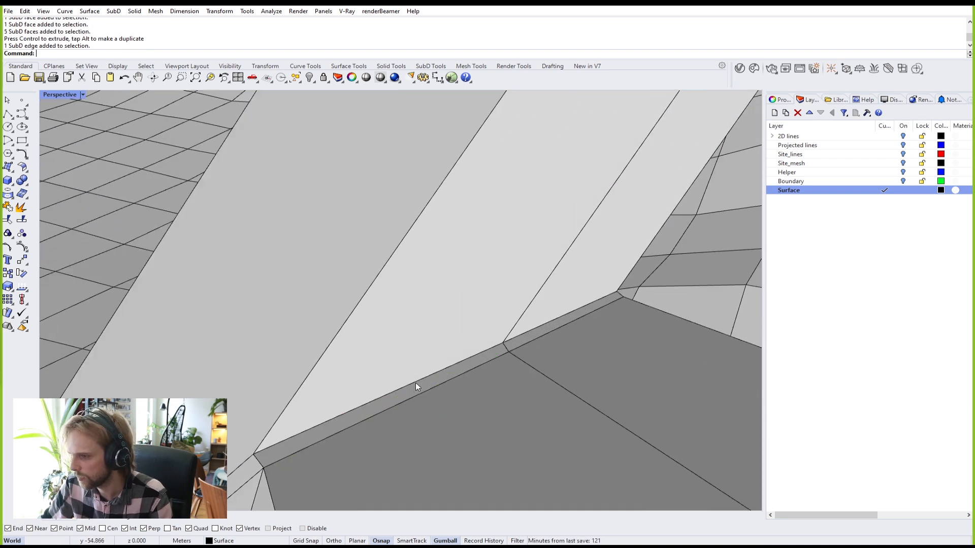
pyautogui.click(437, 384)
pyautogui.scroll(3, 508, 345)
pyautogui.keyDown('shift'); pyautogui.click(522, 343); pyautogui.keyUp('shift')
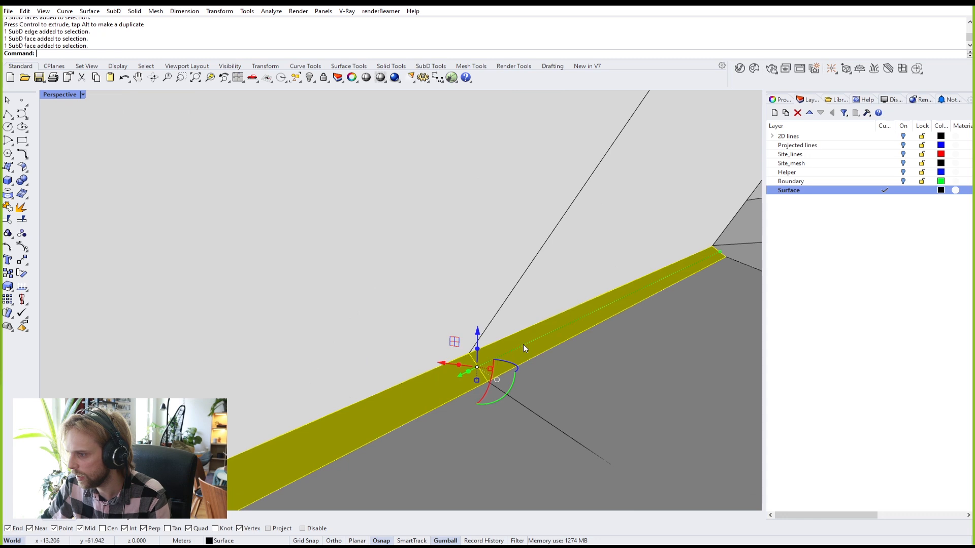
pyautogui.scroll(-5, 523, 345)
pyautogui.moveTo(498, 354); pyautogui.dragTo(458, 300, button='right')
pyautogui.moveTo(440, 280); pyautogui.dragTo(588, 296)
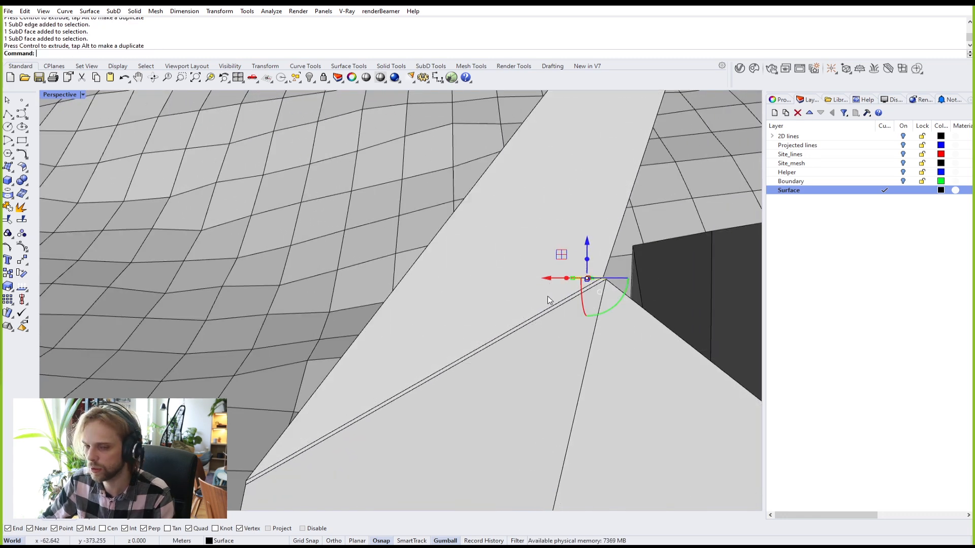
pyautogui.moveTo(588, 246); pyautogui.dragTo(588, 267)
pyautogui.scroll(-3, 605, 280)
pyautogui.scroll(-5, 605, 282)
pyautogui.press('Escape')
pyautogui.moveTo(600, 280); pyautogui.dragTo(565, 301, button='right')
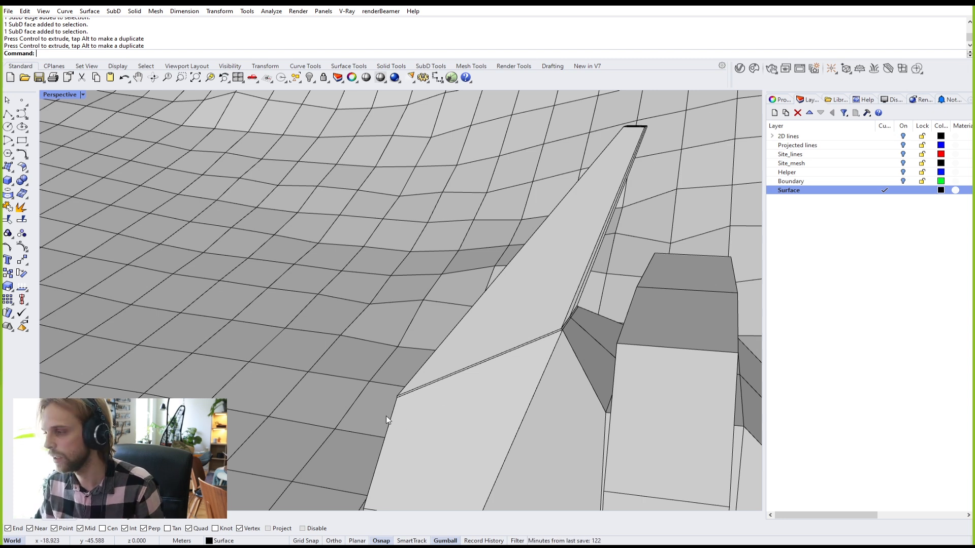
pyautogui.press('Tab')
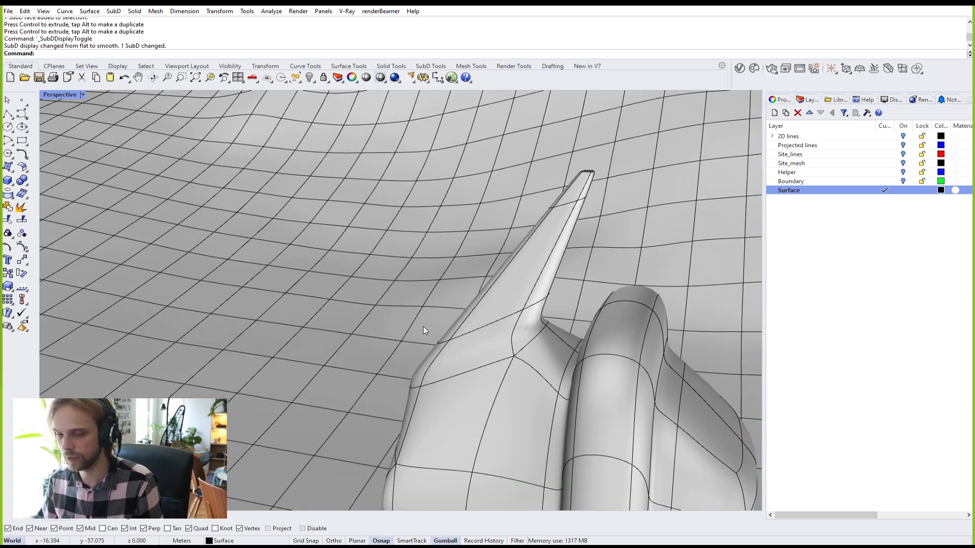
pyautogui.scroll(-5, 499, 307)
pyautogui.moveTo(499, 307); pyautogui.dragTo(552, 292, button='right')
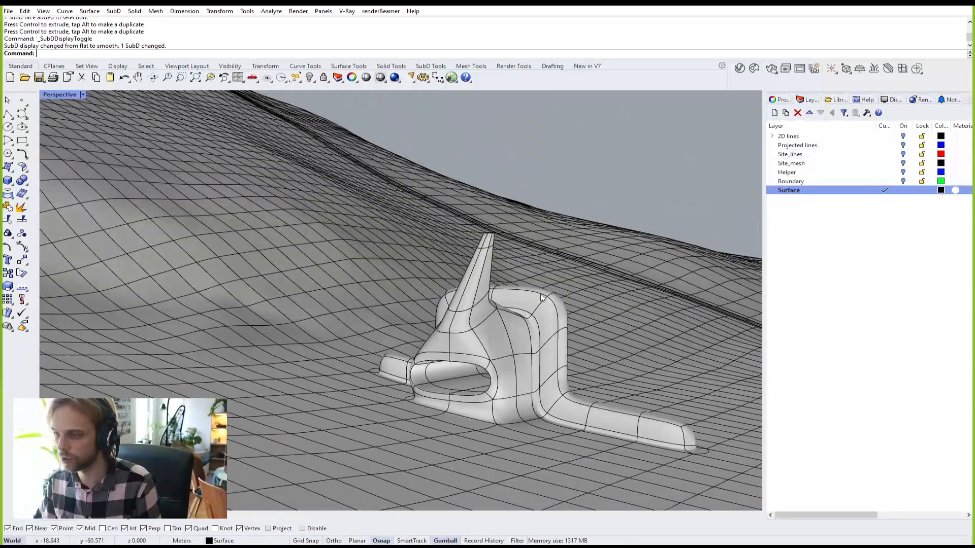
pyautogui.scroll(3, 543, 297)
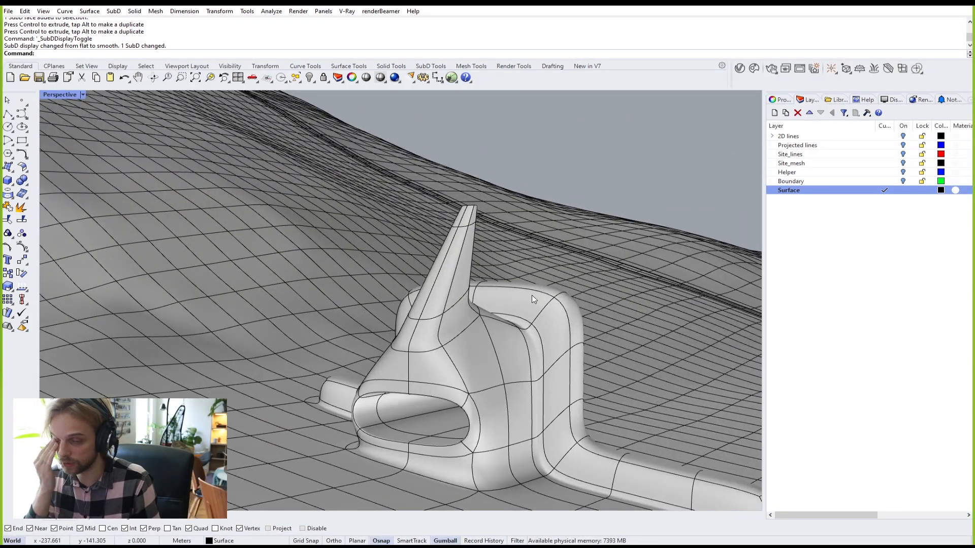
pyautogui.moveTo(532, 296); pyautogui.dragTo(398, 288, button='right')
pyautogui.scroll(2, 427, 304)
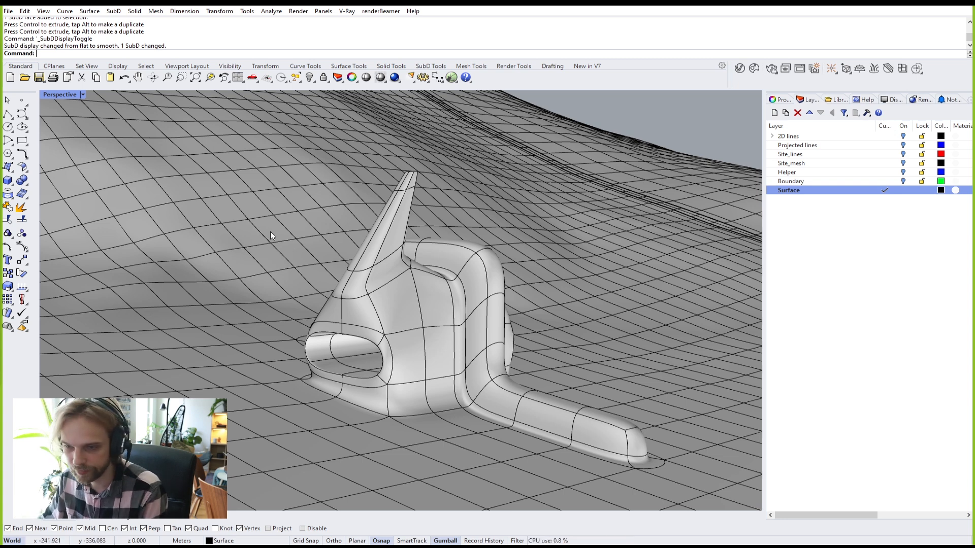
pyautogui.moveTo(270, 232); pyautogui.dragTo(280, 263, button='right')
pyautogui.moveTo(503, 297); pyautogui.dragTo(452, 288, button='right')
pyautogui.scroll(6, 593, 363)
# Step: Select the face ring around the opening and extrude it along X into a short sleeve
pyautogui.press('Tab')
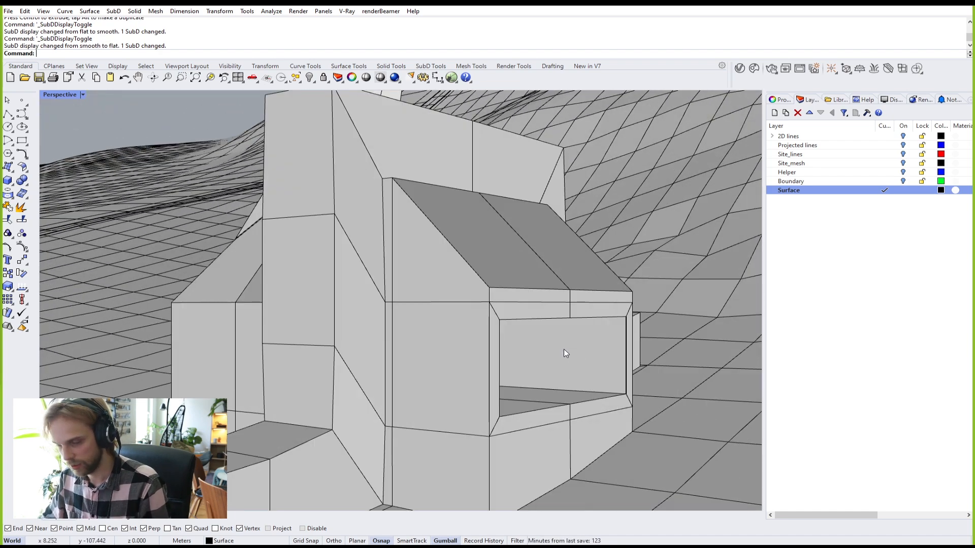
pyautogui.moveTo(464, 323); pyautogui.dragTo(419, 333, button='right')
pyautogui.keyDown('ctrl'); pyautogui.keyDown('shift'); pyautogui.click(376, 337); pyautogui.keyUp('shift'); pyautogui.keyUp('ctrl')
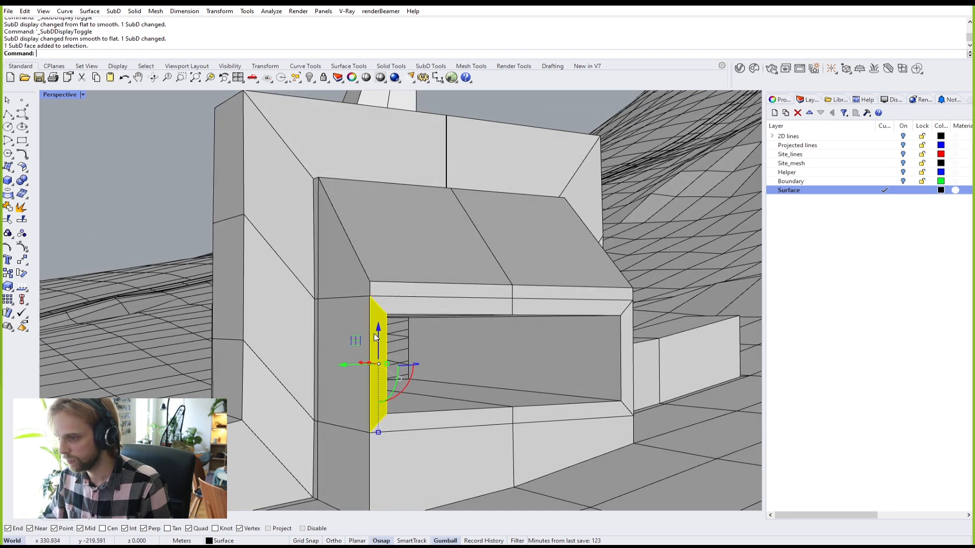
pyautogui.keyDown('ctrl'); pyautogui.keyDown('shift'); pyautogui.doubleClick(425, 306); pyautogui.keyUp('shift'); pyautogui.keyUp('ctrl')
pyautogui.moveTo(427, 306); pyautogui.dragTo(504, 382, button='right')
pyautogui.write('ExtrudeSubD')
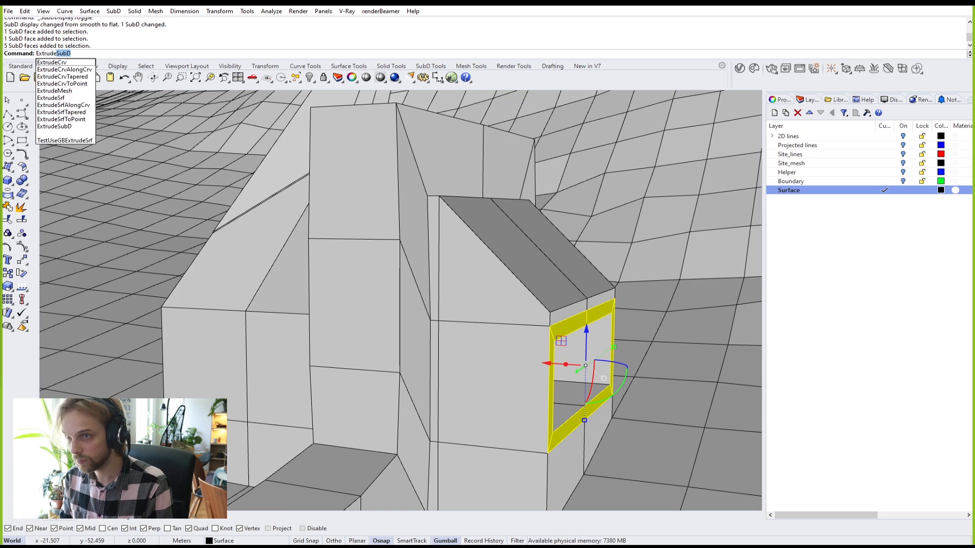
pyautogui.press('Return')
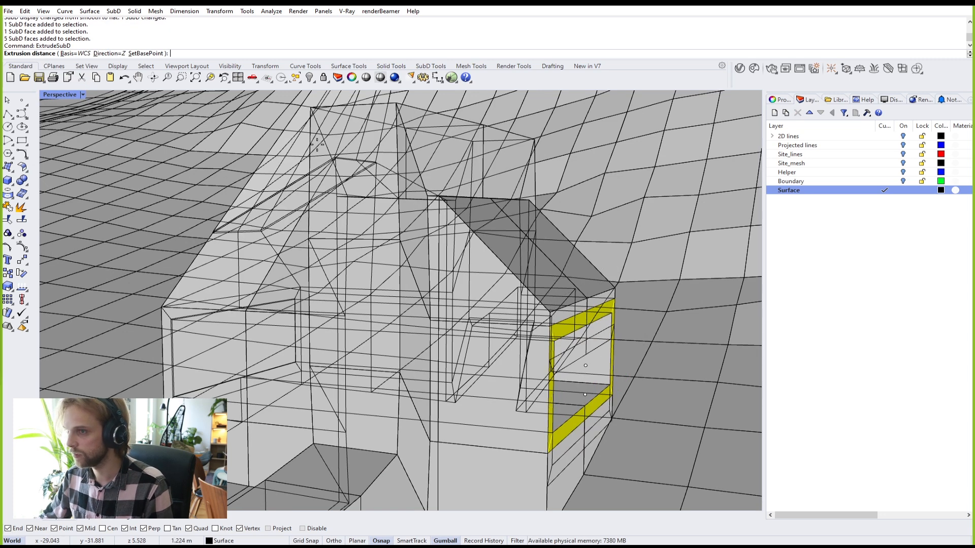
pyautogui.click(116, 53)
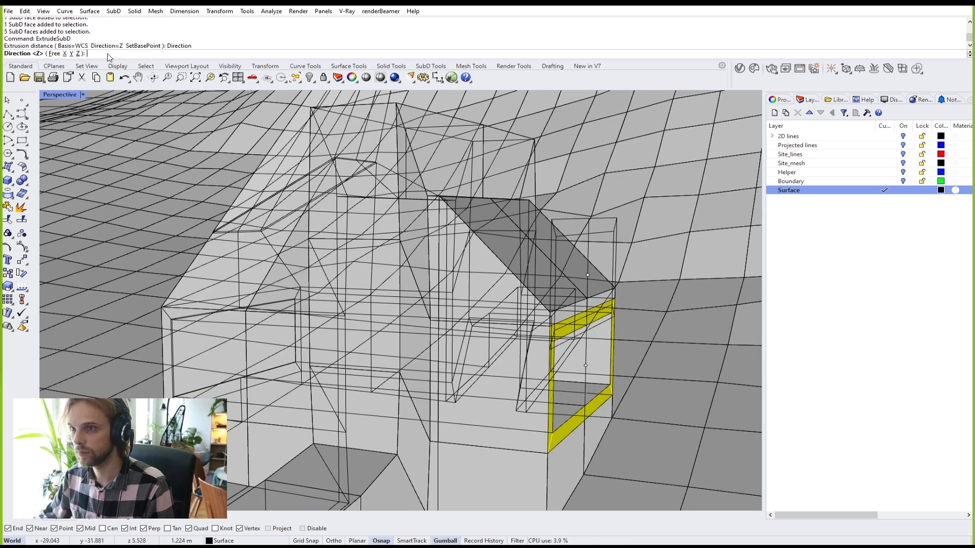
pyautogui.click(67, 53)
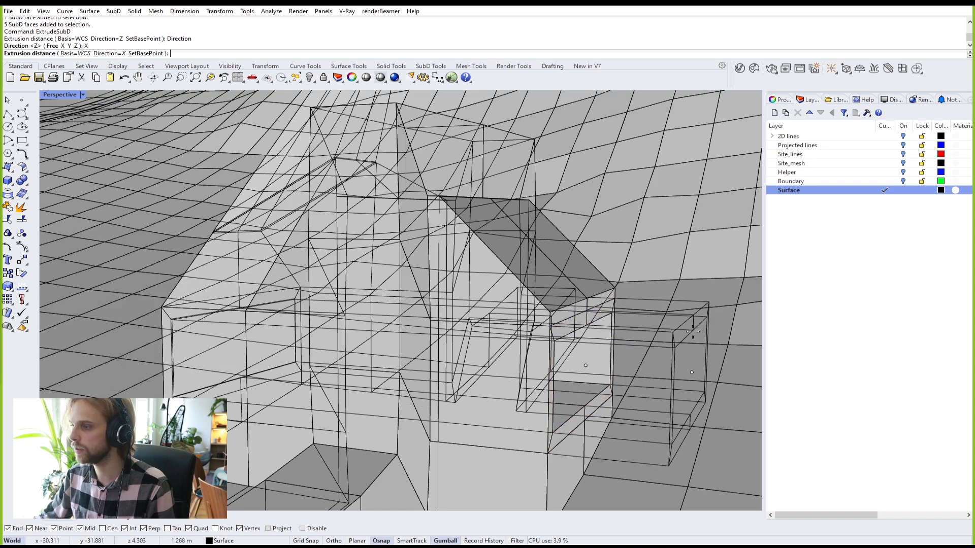
pyautogui.click(692, 331)
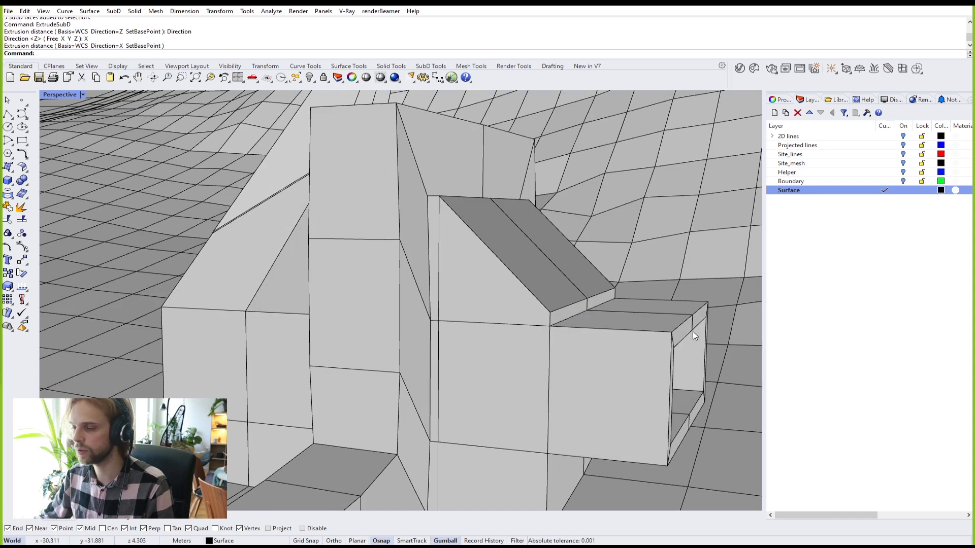
pyautogui.press('Tab')
# Step: Orbit around the smoothed model to review the rounded spout at the opening
pyautogui.moveTo(693, 331); pyautogui.dragTo(680, 339, button='right')
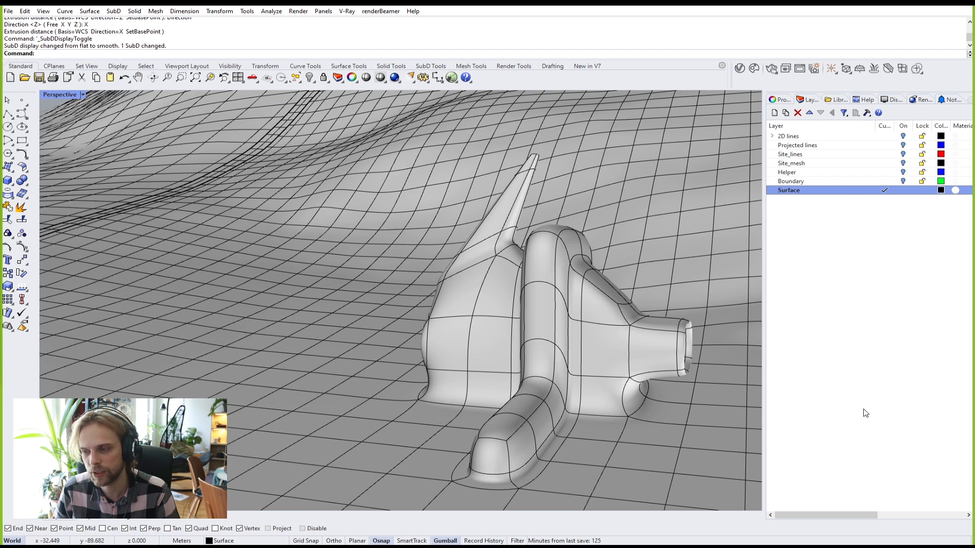
# Step: Switch the SubD to flat display and select the first two long edges of the tower strip
pyautogui.moveTo(508, 264); pyautogui.dragTo(611, 327, button='right')
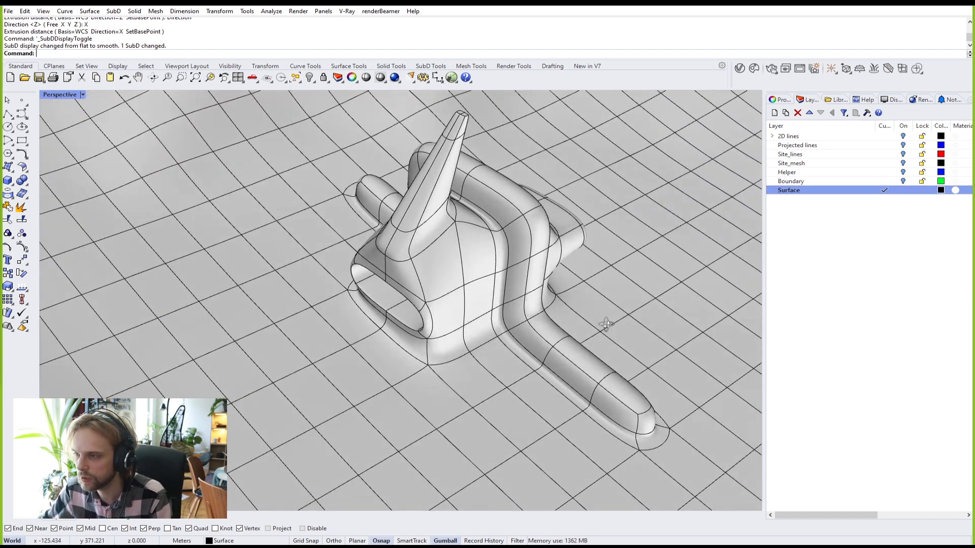
pyautogui.press('Tab')
pyautogui.scroll(10, 454, 214)
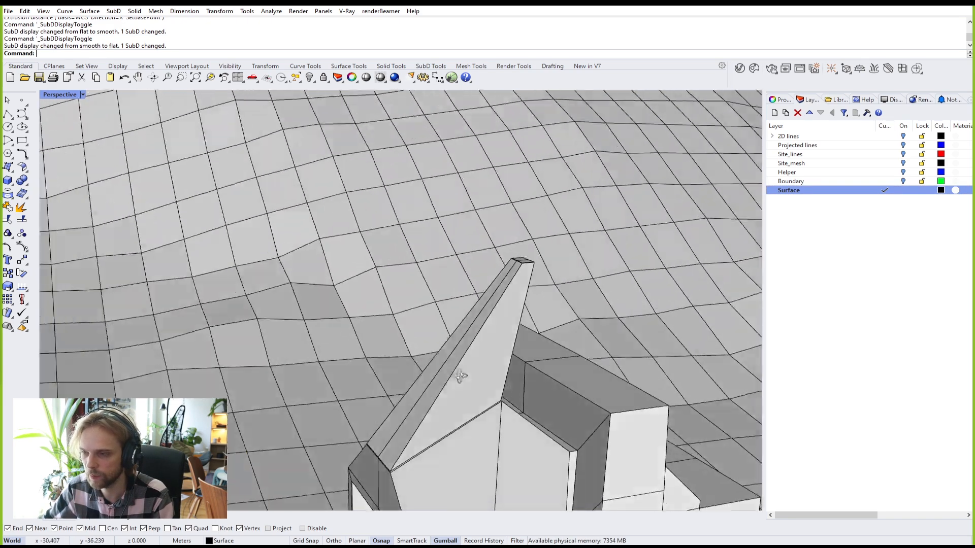
pyautogui.scroll(4, 433, 334)
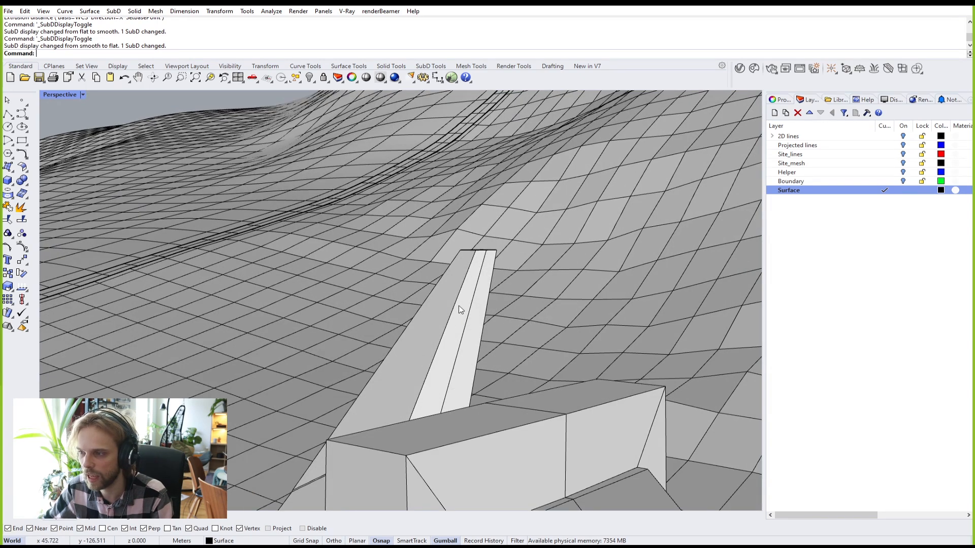
pyautogui.click(454, 307)
pyautogui.moveTo(476, 300); pyautogui.dragTo(435, 307, button='right')
pyautogui.scroll(4, 437, 298)
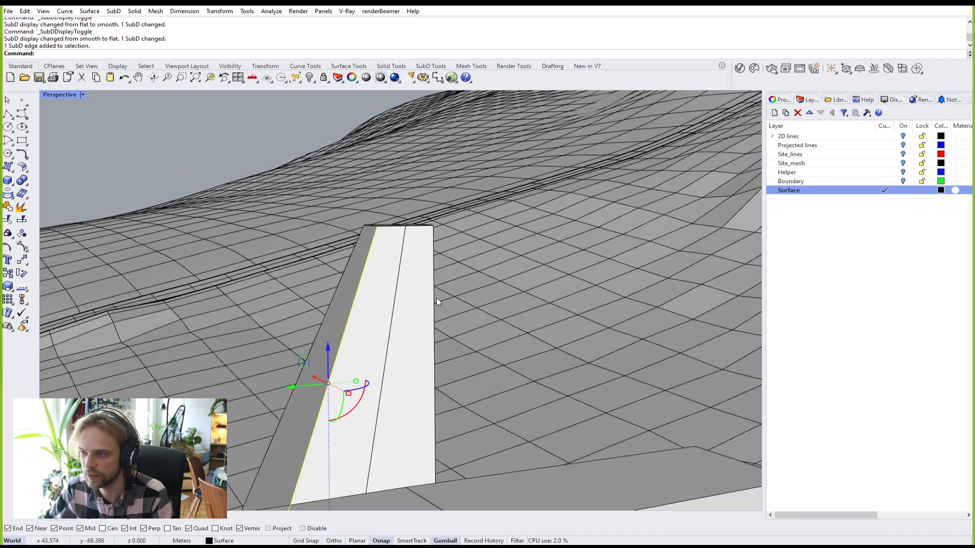
pyautogui.keyDown('ctrl'); pyautogui.keyDown('shift'); pyautogui.click(433, 297); pyautogui.keyUp('shift'); pyautogui.keyUp('ctrl')
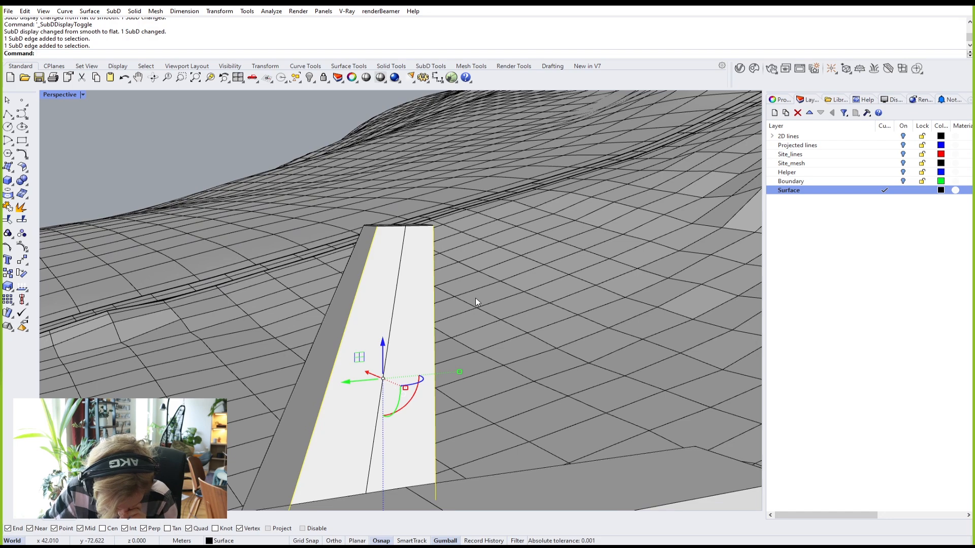
# Step: Add the remaining lower and left tower edges to the selection, dropping the top edge
pyautogui.moveTo(475, 297); pyautogui.dragTo(242, 306, button='right')
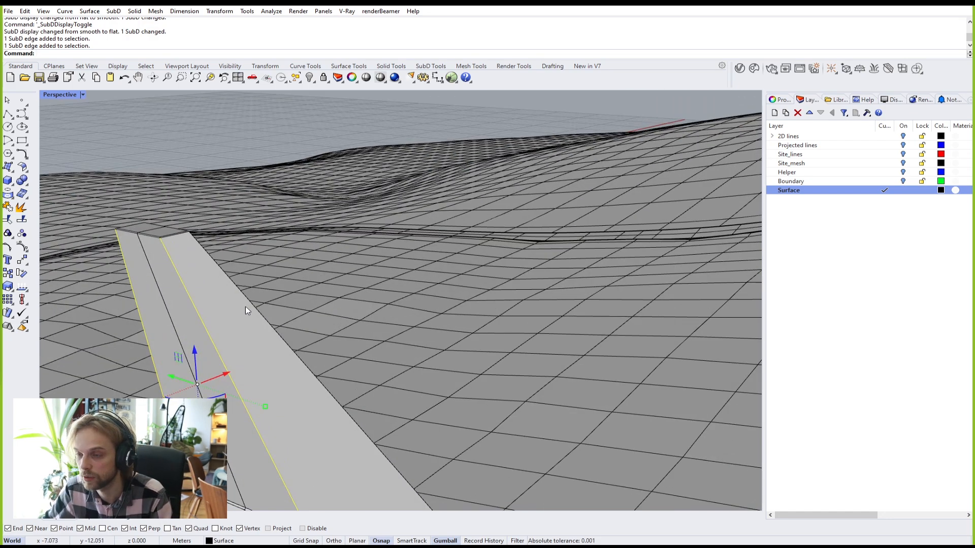
pyautogui.keyDown('ctrl'); pyautogui.keyDown('shift'); pyautogui.click(255, 309); pyautogui.keyUp('shift'); pyautogui.keyUp('ctrl')
pyautogui.scroll(5, 236, 302)
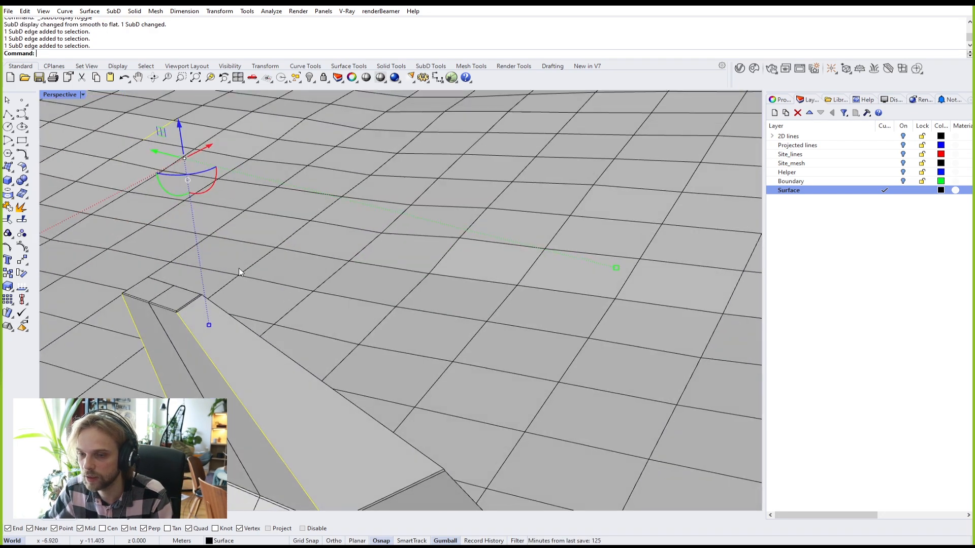
pyautogui.keyDown('ctrl'); pyautogui.keyDown('shift'); pyautogui.click(169, 123); pyautogui.keyUp('shift'); pyautogui.keyUp('ctrl')
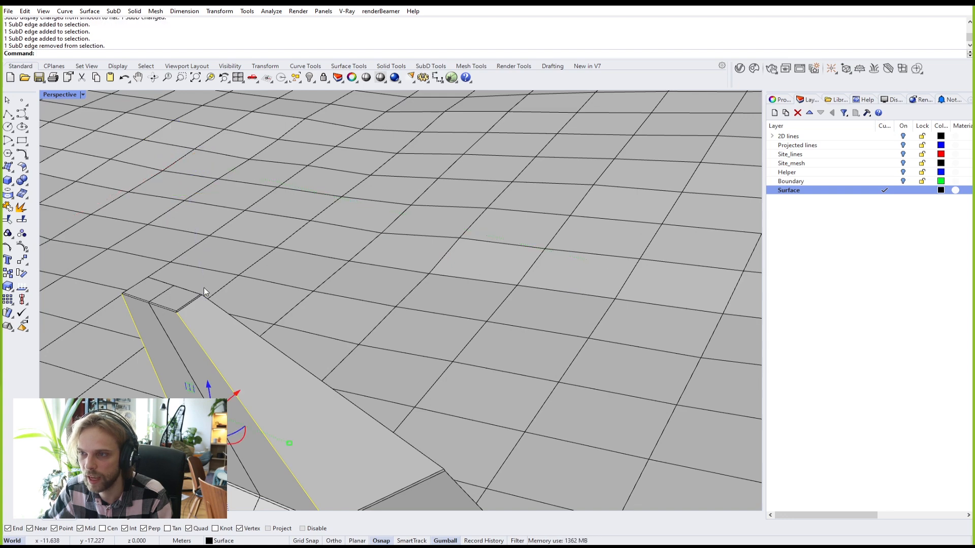
pyautogui.keyDown('ctrl'); pyautogui.keyDown('shift'); pyautogui.click(247, 326); pyautogui.keyUp('shift'); pyautogui.keyUp('ctrl')
pyautogui.moveTo(247, 326); pyautogui.dragTo(401, 293, button='right')
pyautogui.keyDown('ctrl'); pyautogui.keyDown('shift'); pyautogui.click(453, 287); pyautogui.keyUp('shift'); pyautogui.keyUp('ctrl')
# Step: Crease the selected tower edges with Crease and return the SubD to smooth display
pyautogui.write('Crease')
pyautogui.press('Return')
pyautogui.moveTo(401, 294); pyautogui.dragTo(424, 361, button='right')
pyautogui.press('Tab')
# Step: Preview the SubD tower with a chrome EMap environment map, then undo the edge creases
pyautogui.click(457, 351)
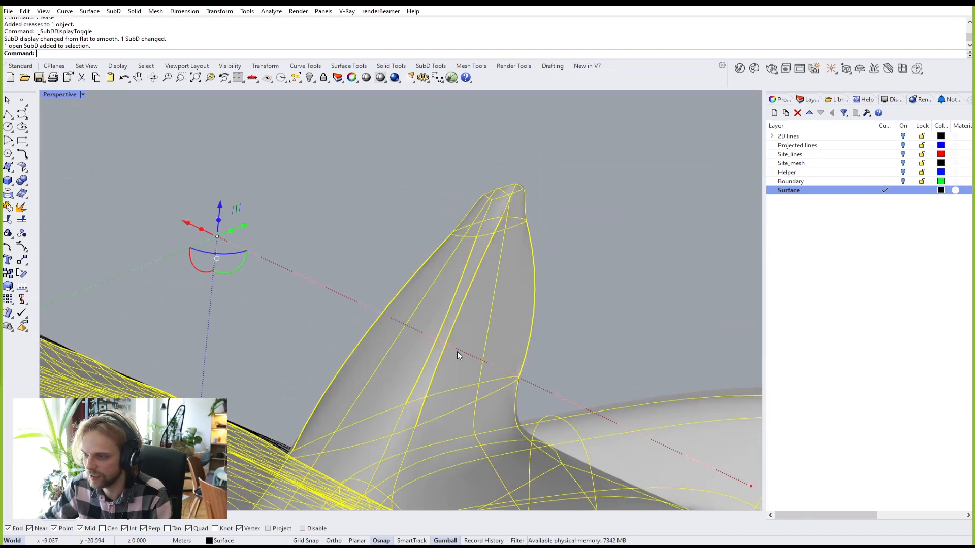
pyautogui.write('EMap')
pyautogui.press('Return')
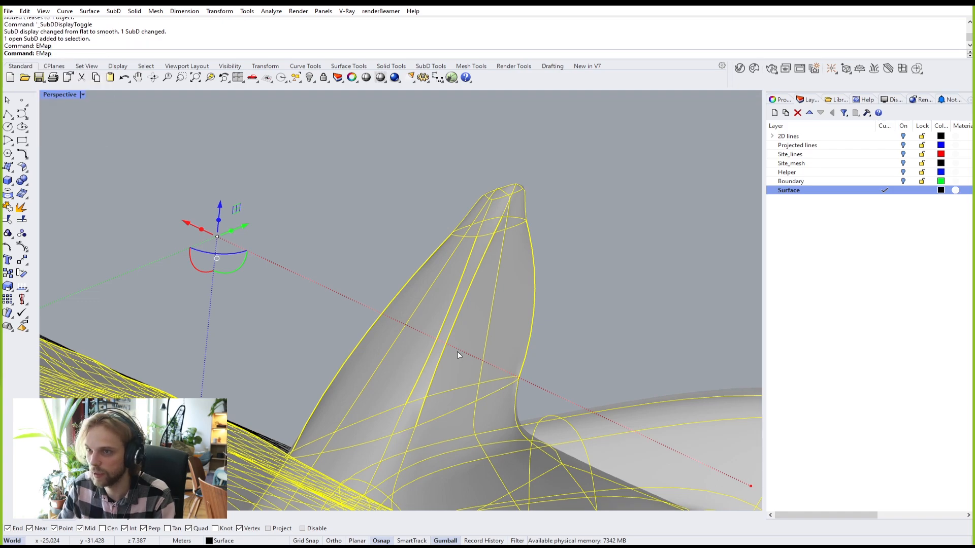
pyautogui.moveTo(553, 320); pyautogui.dragTo(457, 368, button='right')
pyautogui.scroll(-5, 394, 290)
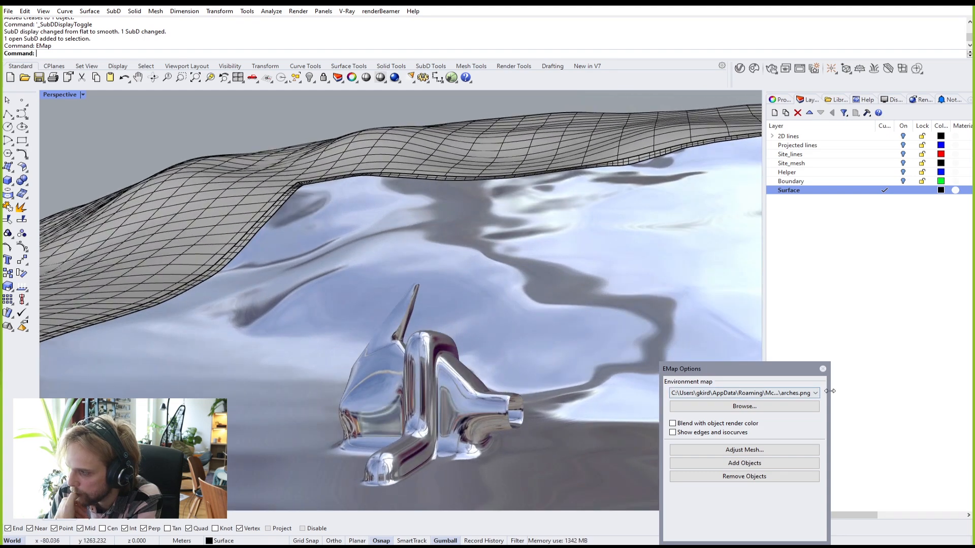
pyautogui.click(822, 369)
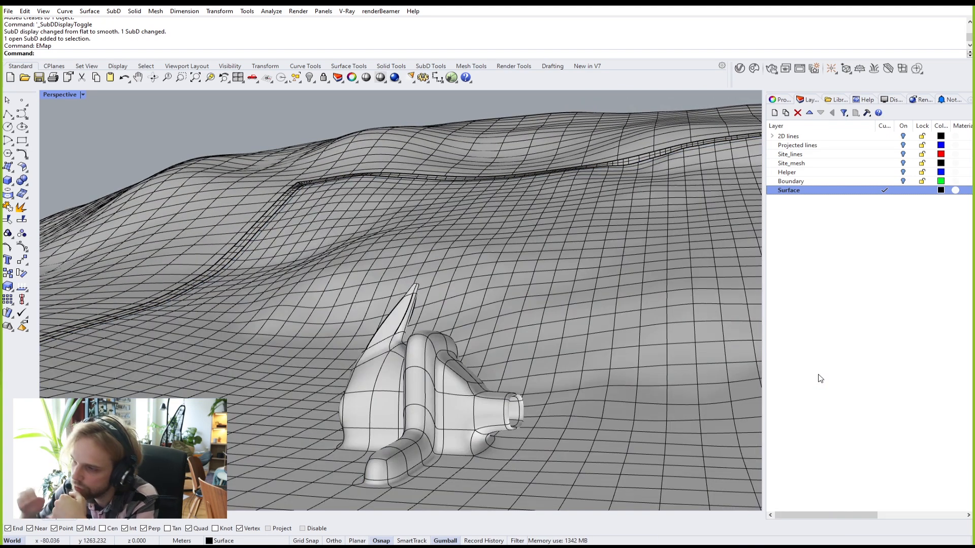
pyautogui.hotkey('ctrl', 'z')
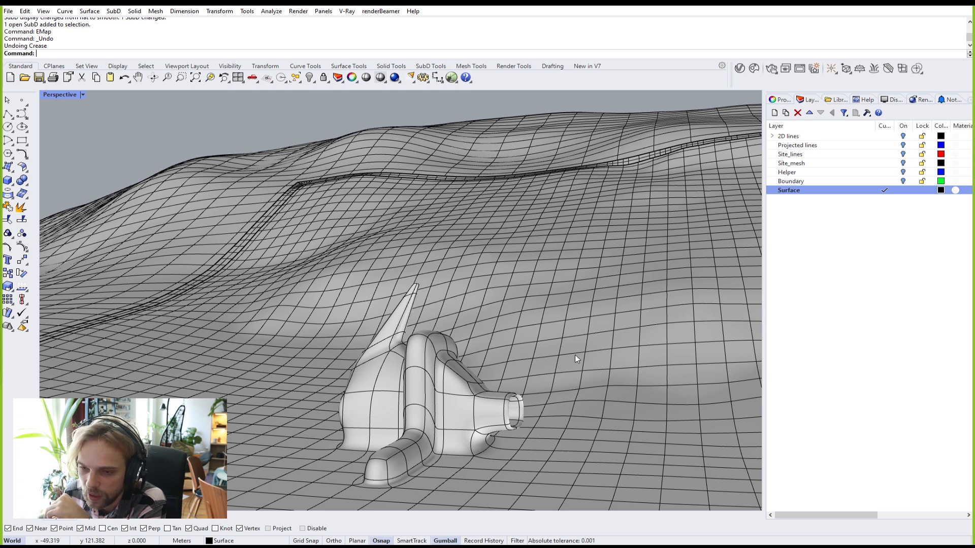
# Step: Begin opening another file without saving changes, then cancel the Open dialog
pyautogui.click(9, 12)
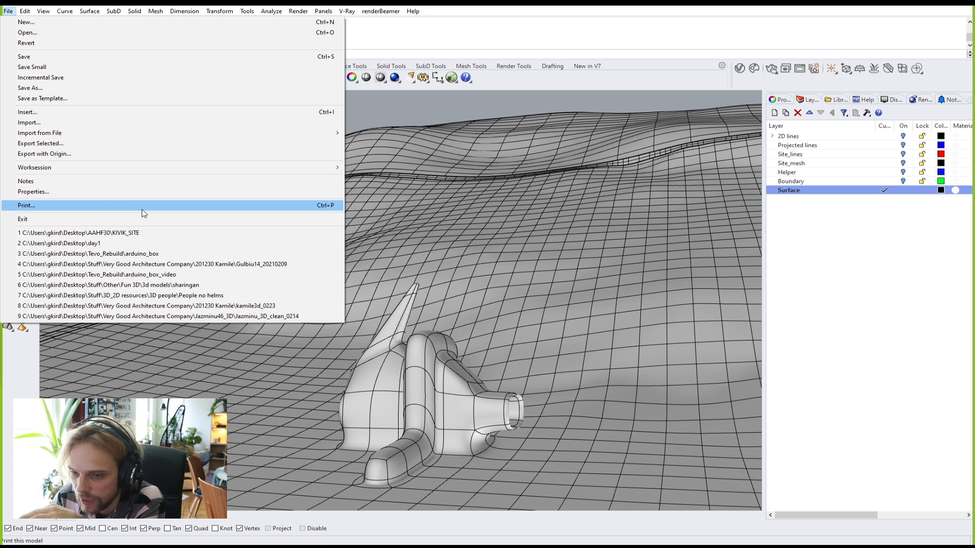
pyautogui.click(65, 33)
pyautogui.click(492, 292)
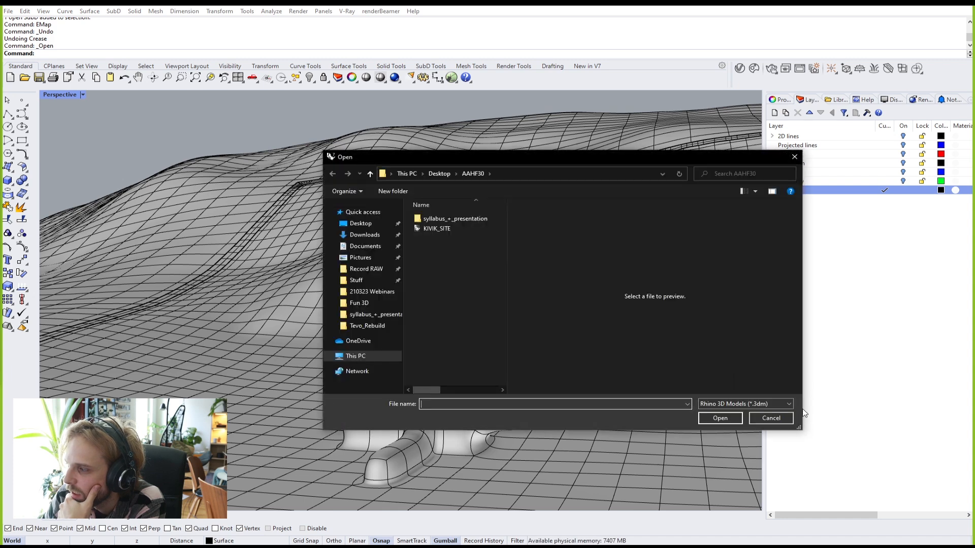
pyautogui.click(773, 416)
# Step: Save the model over the existing KIVIK_SITE.3dm as a Rhino 7 file
pyautogui.click(8, 10)
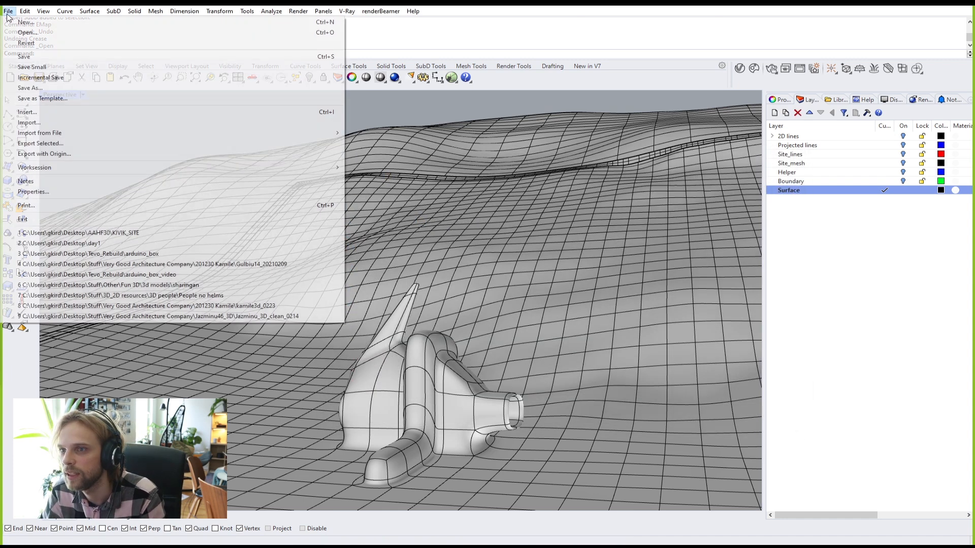
pyautogui.click(23, 57)
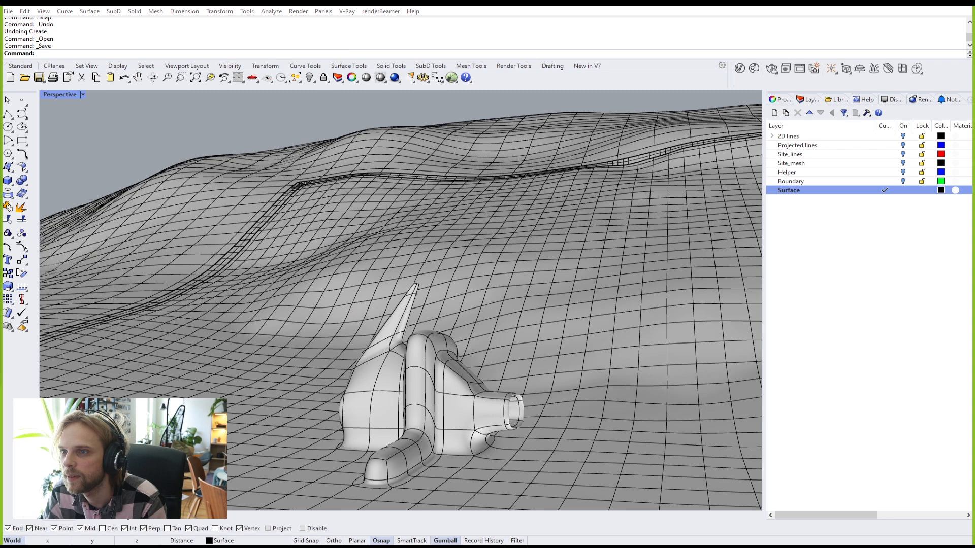
pyautogui.click(722, 463)
pyautogui.click(549, 338)
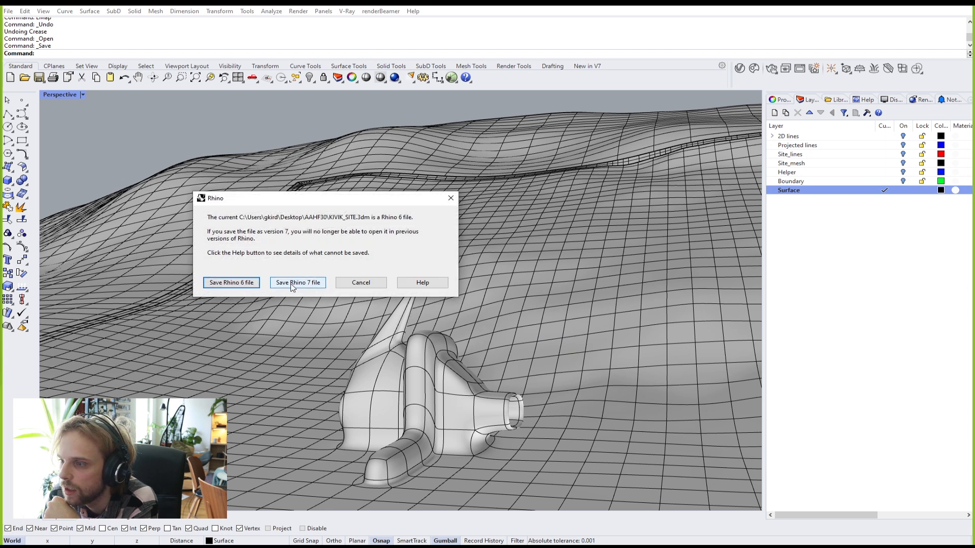
pyautogui.click(308, 282)
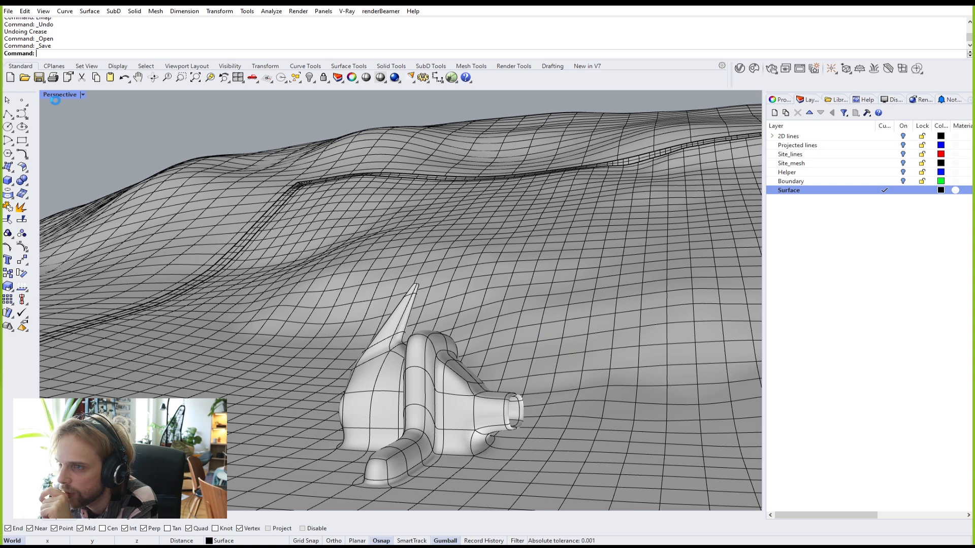
pyautogui.click(8, 11)
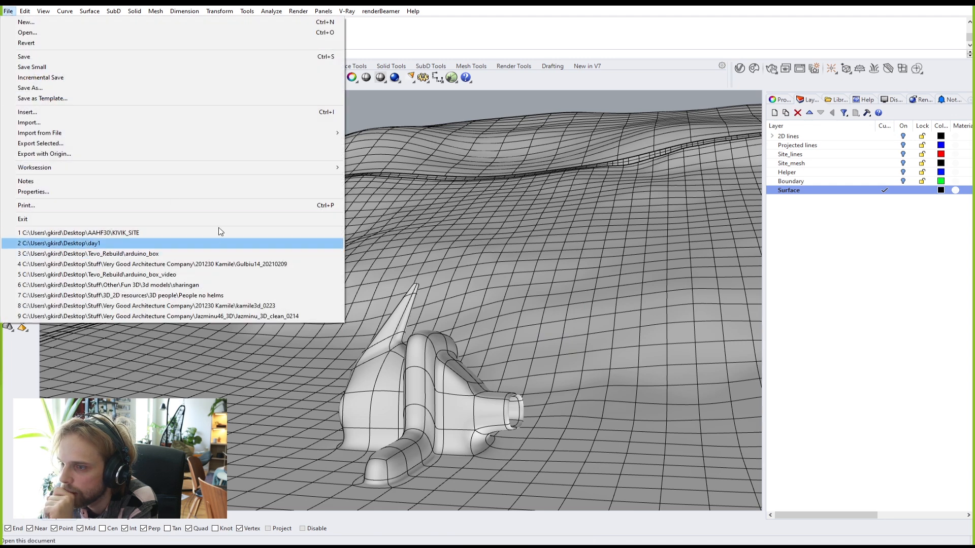
# Step: Browse to Stuff > Other > Fun 3D > Car project and open CAR_0107
pyautogui.click(87, 32)
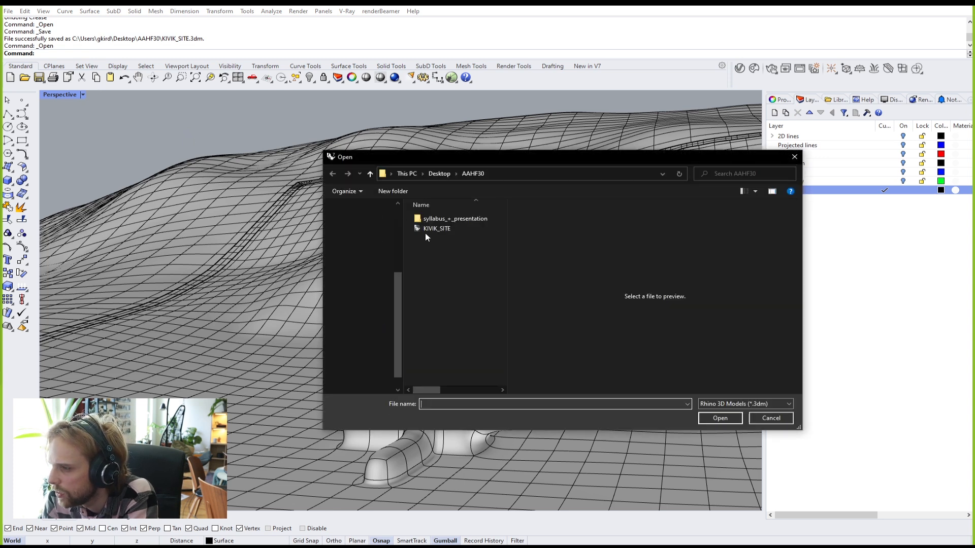
pyautogui.scroll(3, 373, 266)
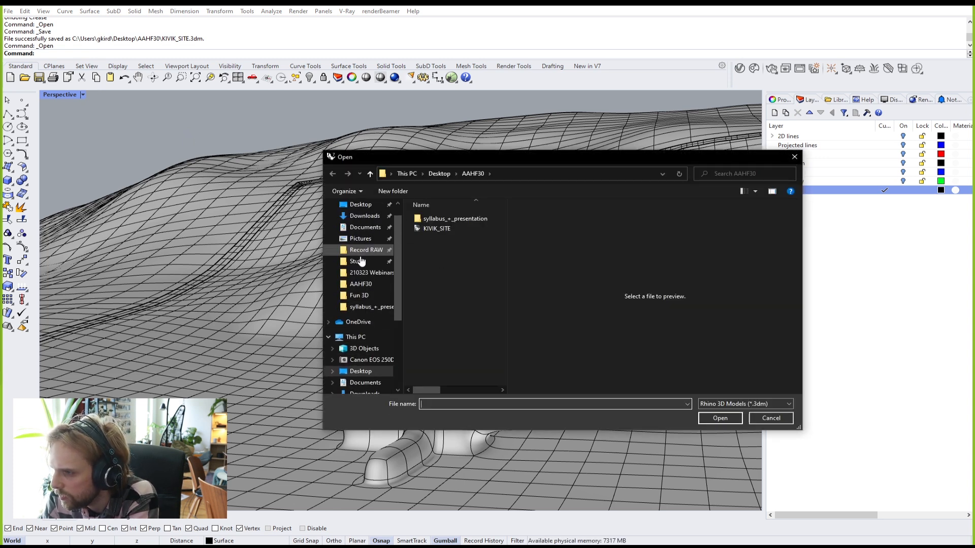
pyautogui.click(355, 261)
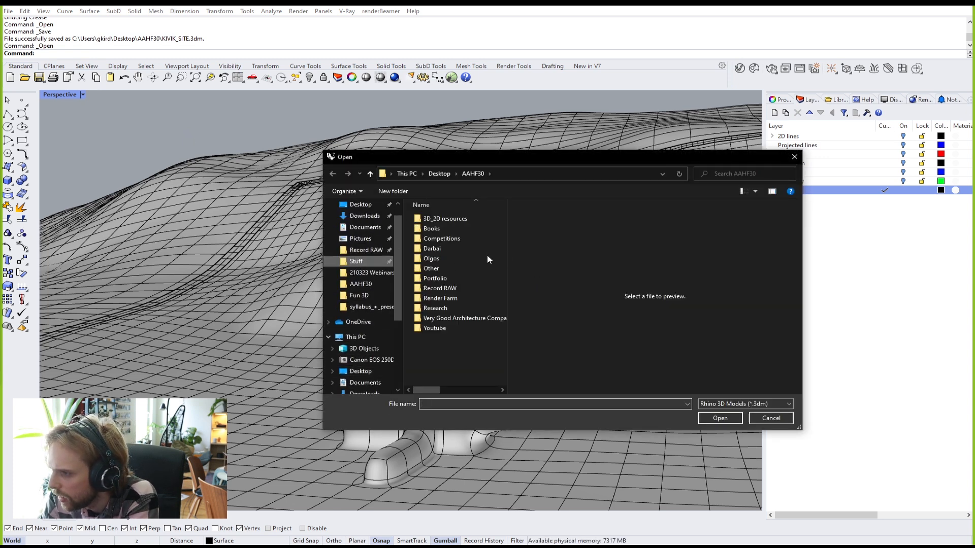
pyautogui.doubleClick(434, 268)
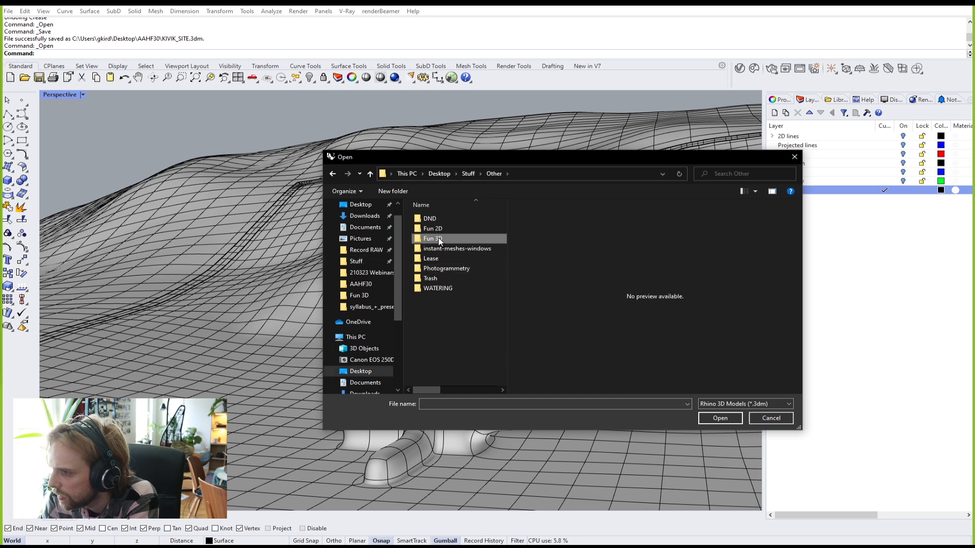
pyautogui.doubleClick(438, 238)
pyautogui.doubleClick(438, 284)
pyautogui.scroll(-3, 512, 312)
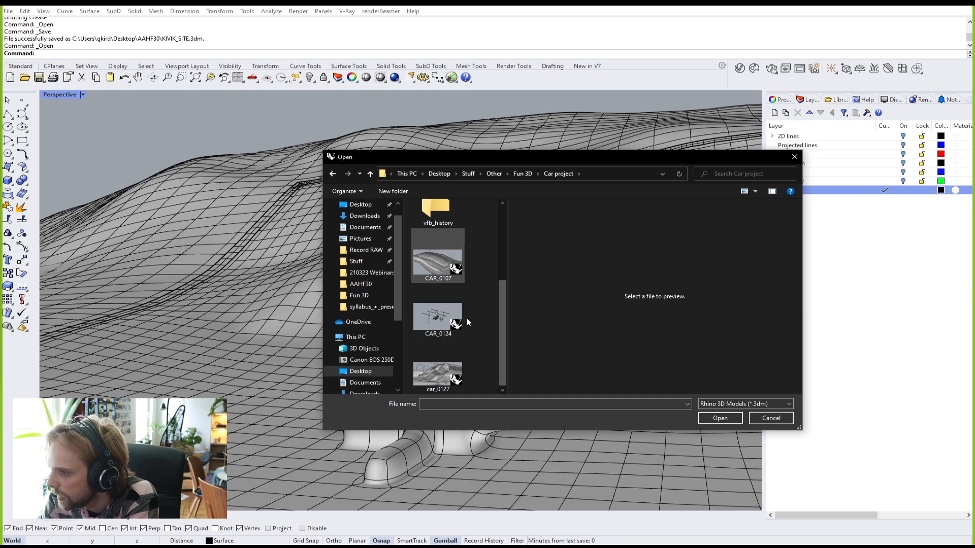
pyautogui.click(438, 280)
pyautogui.click(440, 285)
pyautogui.click(434, 269)
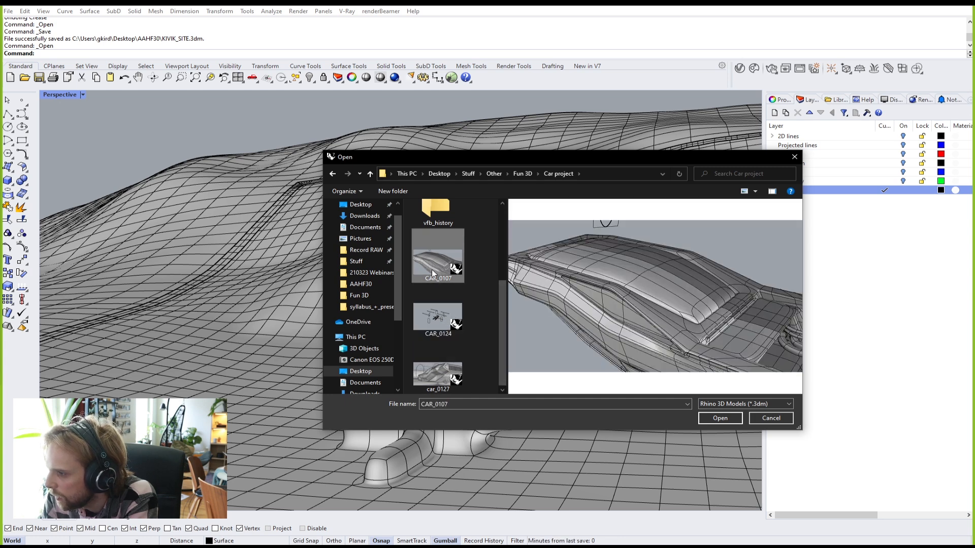
pyautogui.click(718, 419)
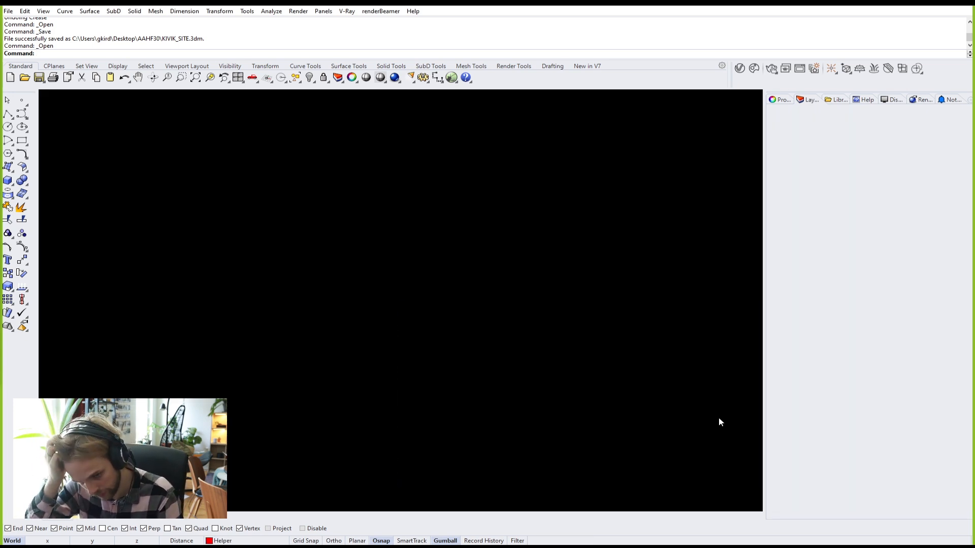
# Step: Dismiss the V-Ray message and orbit above the car, toggling SubD flat/smooth display
pyautogui.click(568, 298)
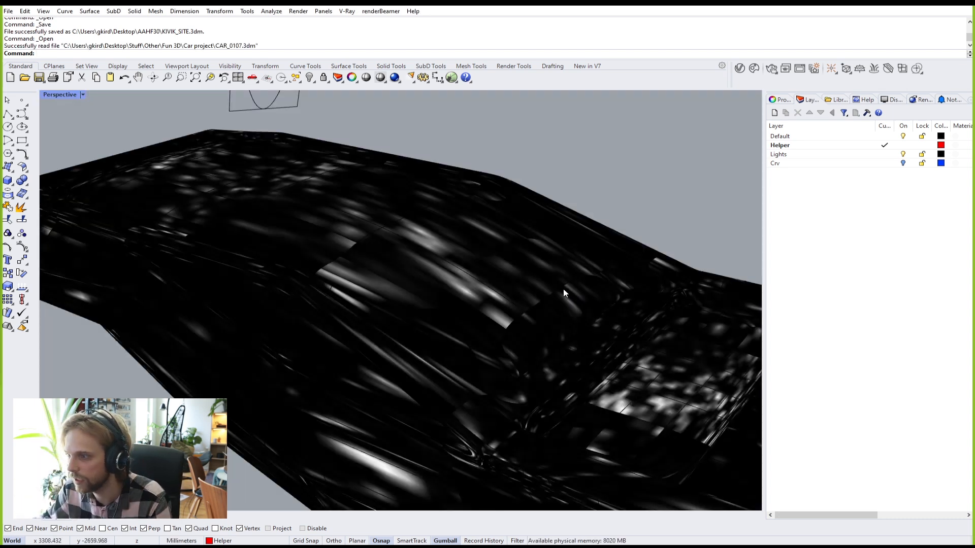
pyautogui.scroll(-10, 448, 292)
pyautogui.moveTo(363, 323); pyautogui.dragTo(274, 331, button='right')
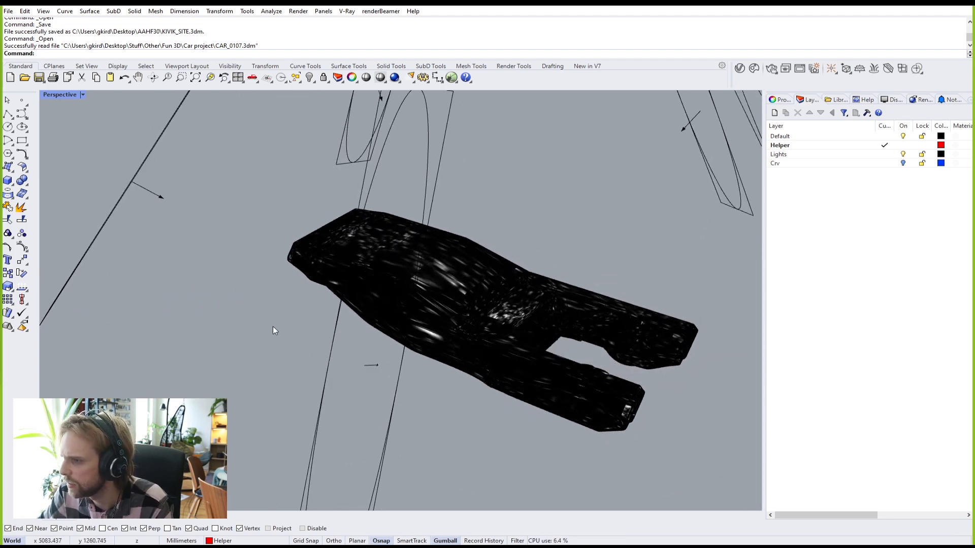
pyautogui.scroll(3, 269, 330)
pyautogui.press('Tab')
pyautogui.press('Tab')
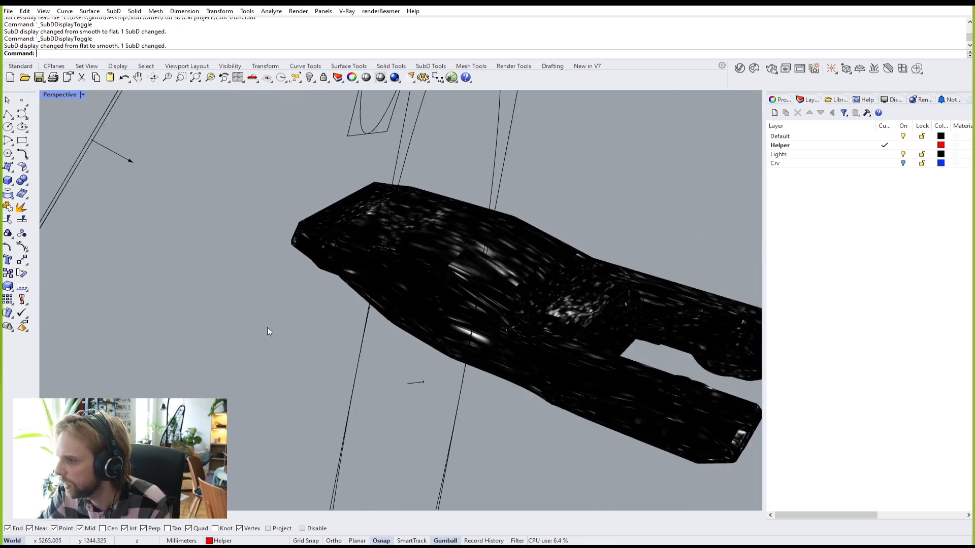
pyautogui.click(51, 95)
pyautogui.click(277, 131)
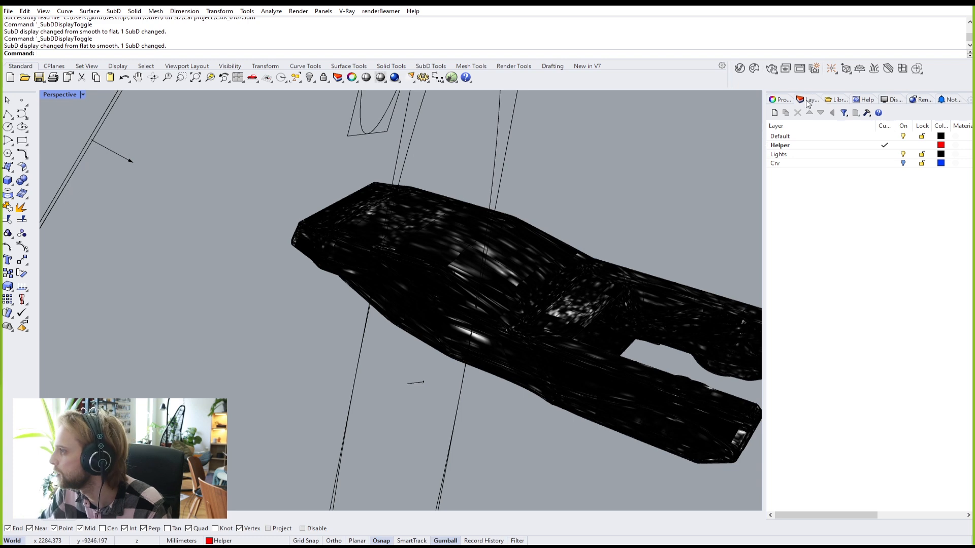
# Step: Set Shaded mode's Color & material usage to Object's color and confirm with OK
pyautogui.click(892, 100)
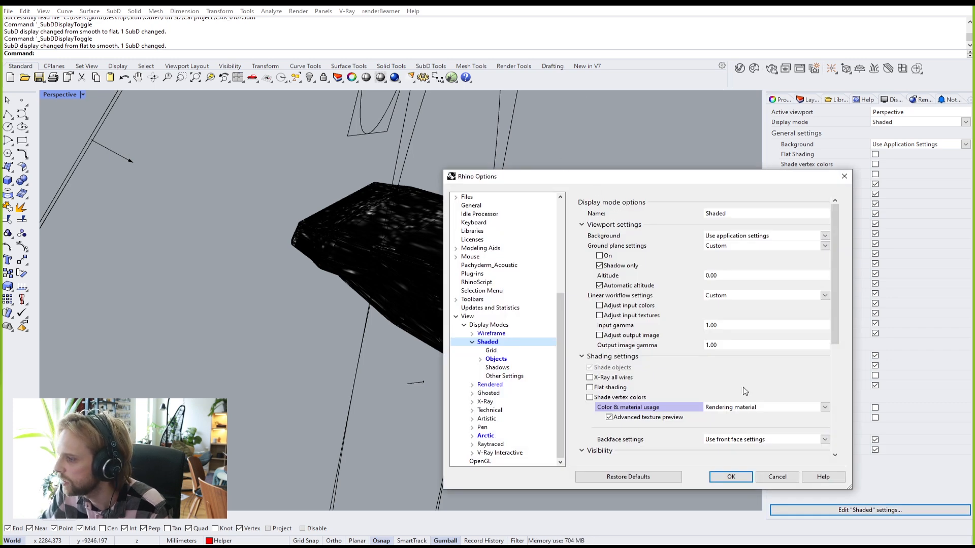
pyautogui.click(804, 408)
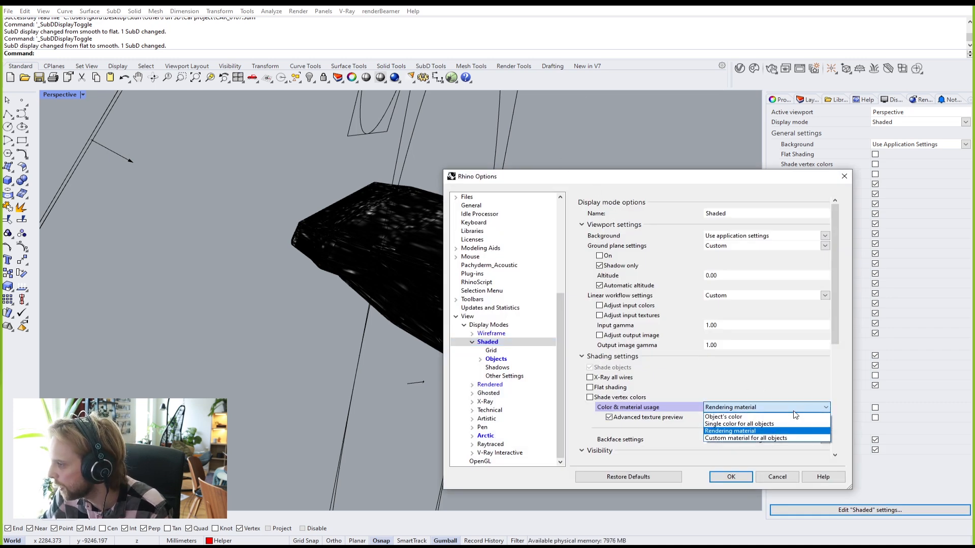
pyautogui.click(764, 417)
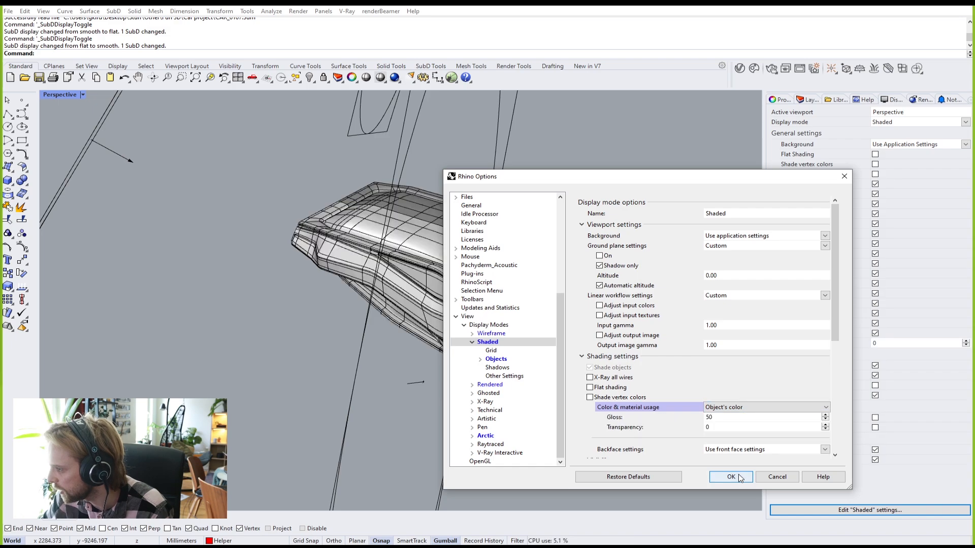
pyautogui.click(738, 477)
# Step: Crossing-select the five rectangular lights around the car and delete them
pyautogui.moveTo(645, 337); pyautogui.dragTo(530, 285, button='right')
pyautogui.scroll(-11, 560, 287)
pyautogui.moveTo(624, 237); pyautogui.dragTo(246, 190)
pyautogui.press('Delete')
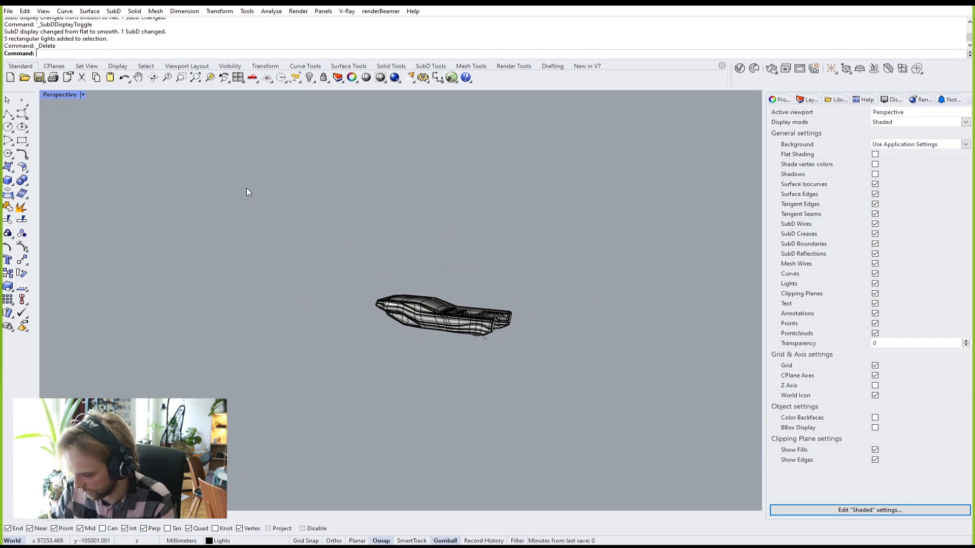
# Step: Orbit to the rear vent strip and leave the SubD body in flat display
pyautogui.scroll(6, 403, 350)
pyautogui.scroll(6, 402, 354)
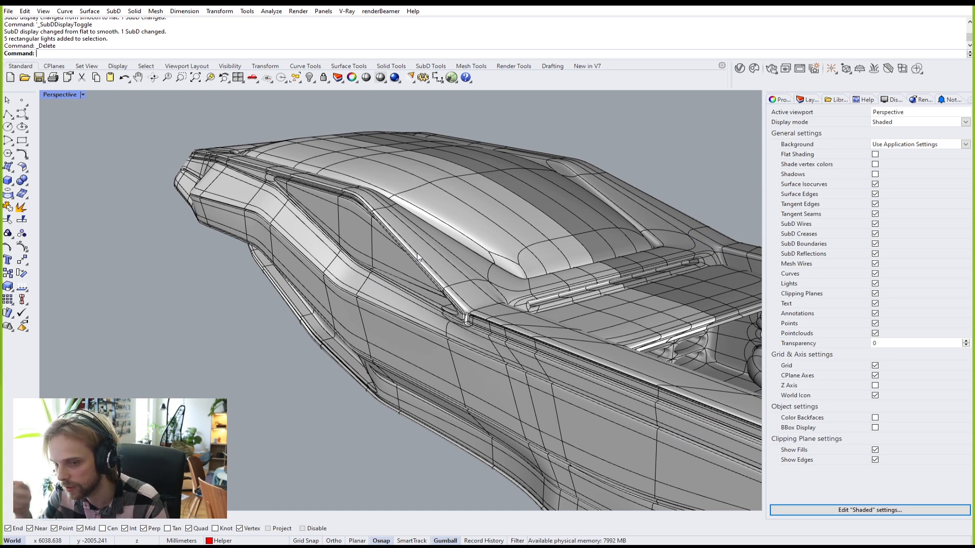
pyautogui.press('Tab')
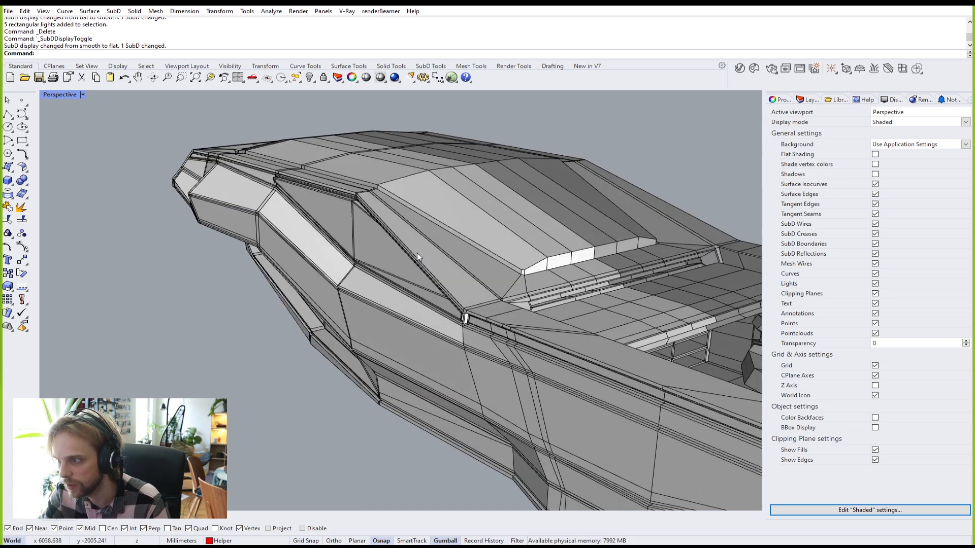
pyautogui.press('Tab')
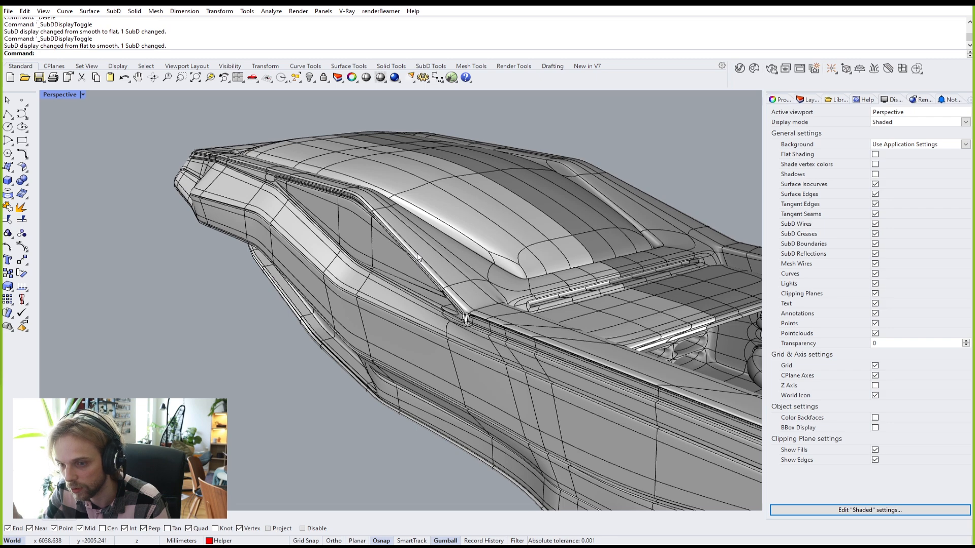
pyautogui.moveTo(573, 259); pyautogui.dragTo(386, 269, button='right')
pyautogui.scroll(9, 310, 293)
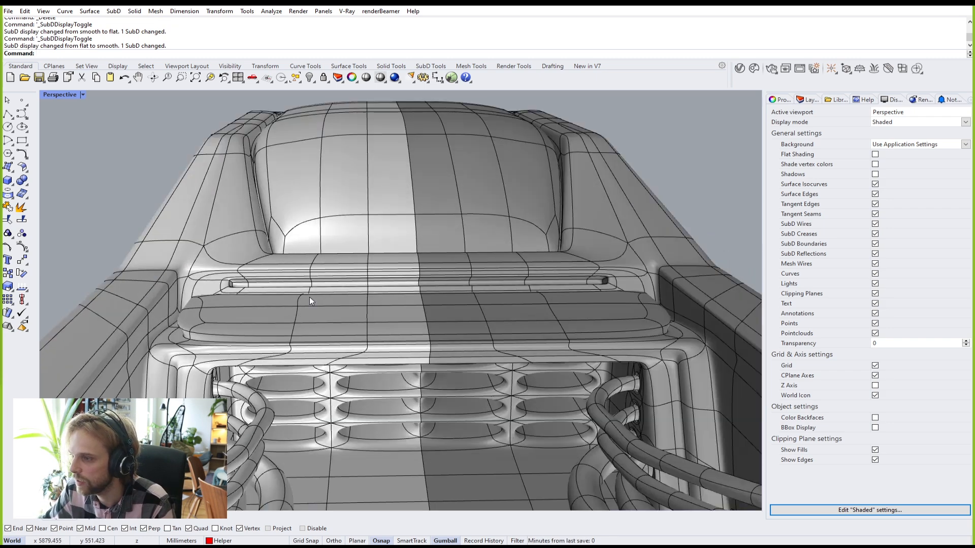
pyautogui.moveTo(491, 266); pyautogui.dragTo(595, 288, button='right')
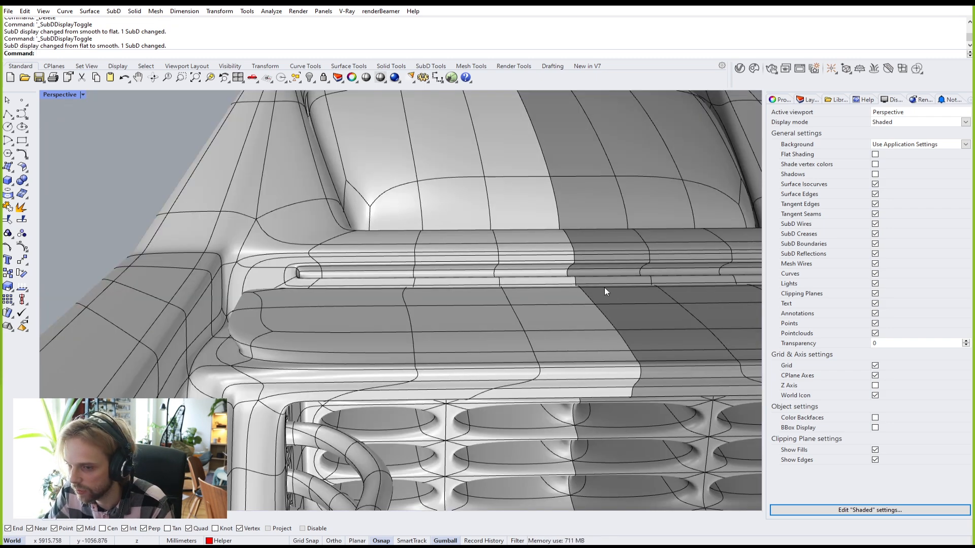
pyautogui.moveTo(371, 261); pyautogui.dragTo(130, 235, button='right')
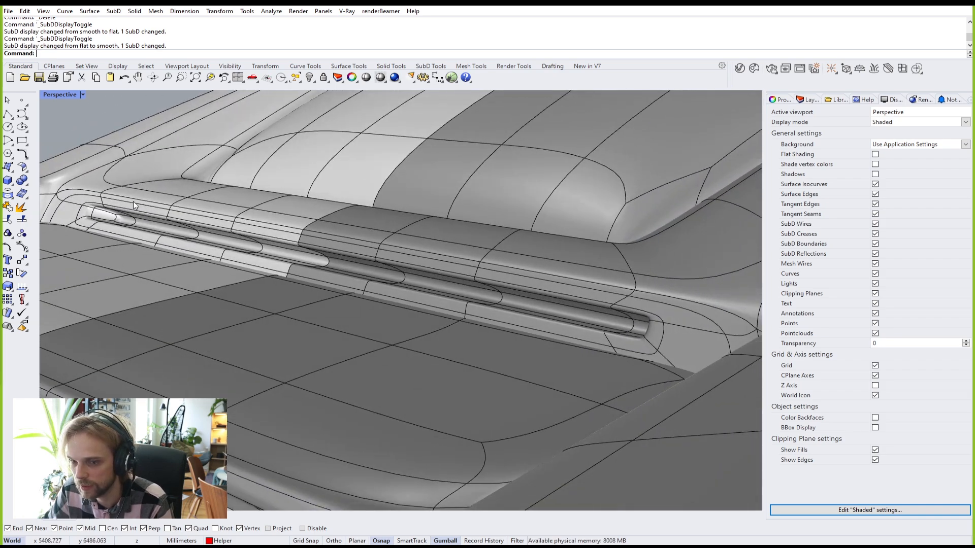
pyautogui.press('Tab')
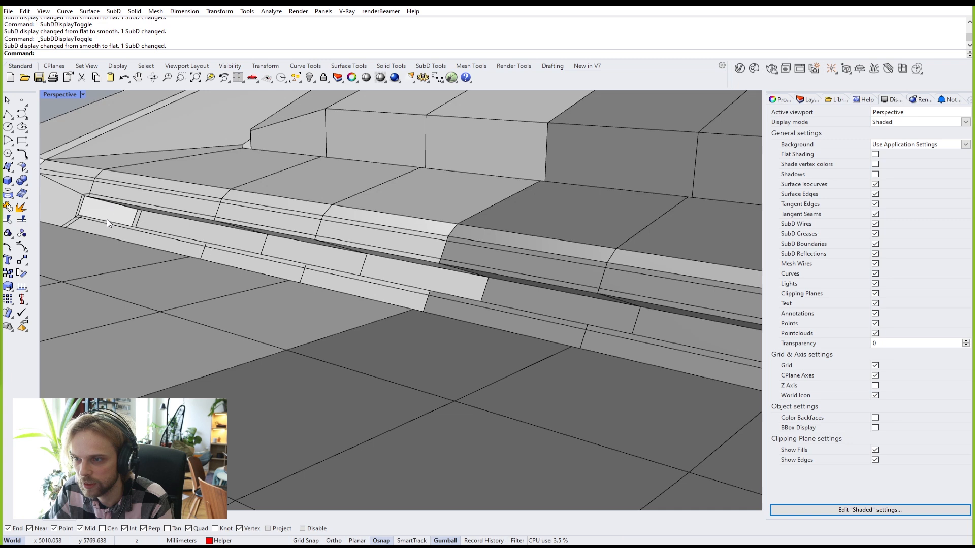
pyautogui.scroll(3, 130, 225)
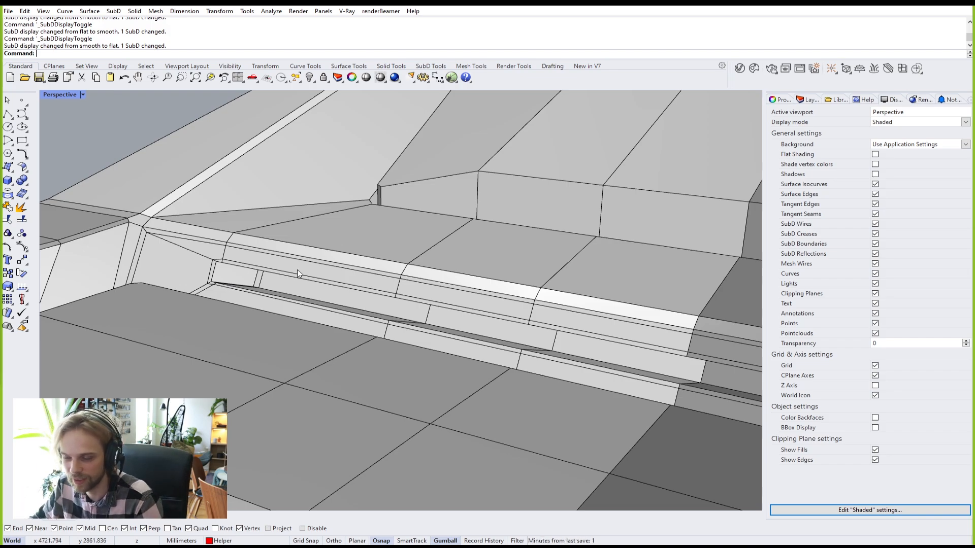
# Step: Orbit to a low side view of the hull's slot and switch the SubD back to smooth
pyautogui.scroll(-5, 314, 272)
pyautogui.moveTo(331, 272); pyautogui.dragTo(298, 258, button='right')
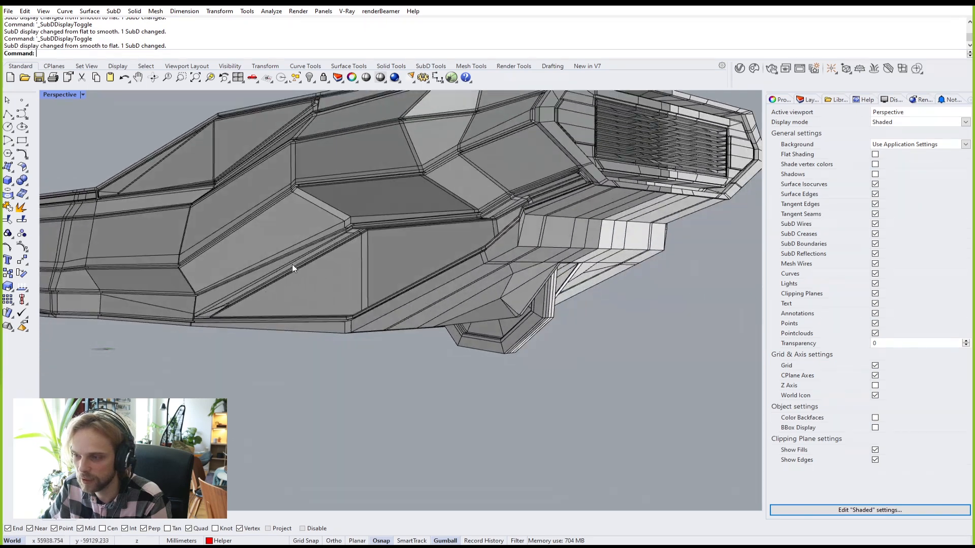
pyautogui.scroll(8, 214, 317)
pyautogui.scroll(-6, 248, 310)
pyautogui.moveTo(249, 309); pyautogui.dragTo(179, 282, button='right')
pyautogui.scroll(3, 238, 346)
pyautogui.press('Tab')
# Step: Orbit to inspect the hull's underside, then look at the car from above
pyautogui.scroll(3, 163, 239)
pyautogui.scroll(-4, 279, 192)
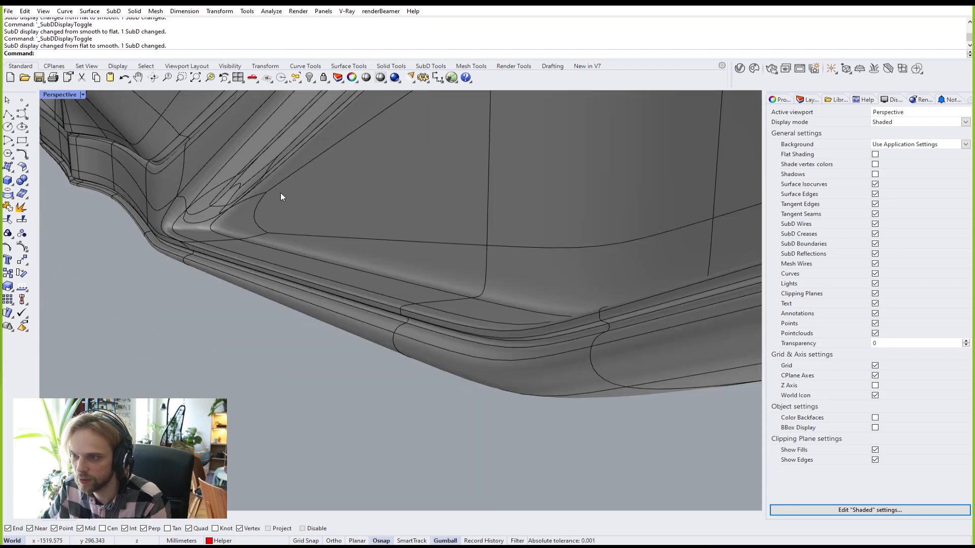
pyautogui.scroll(6, 215, 197)
pyautogui.moveTo(239, 237); pyautogui.dragTo(431, 352, button='right')
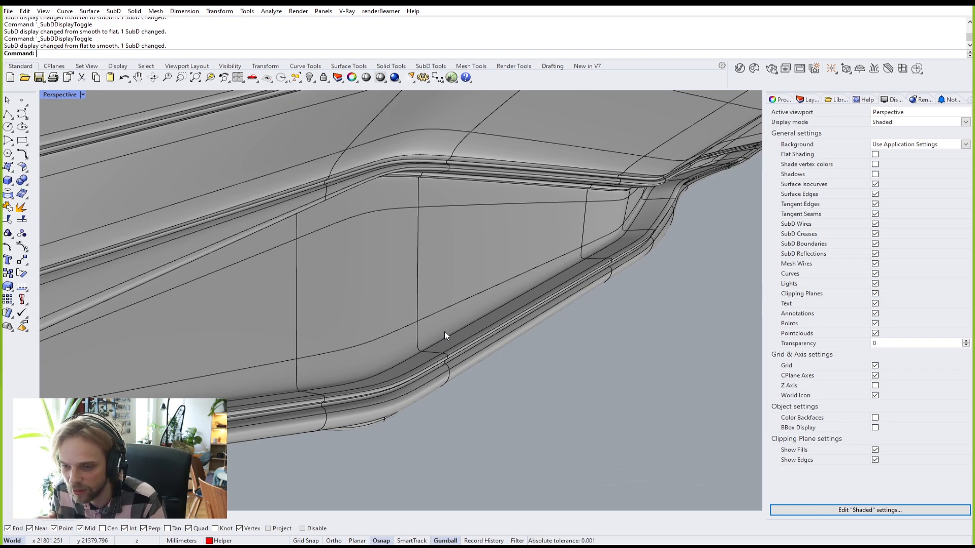
pyautogui.scroll(-15, 445, 306)
pyautogui.moveTo(387, 279); pyautogui.dragTo(295, 335, button='right')
pyautogui.scroll(2, 235, 367)
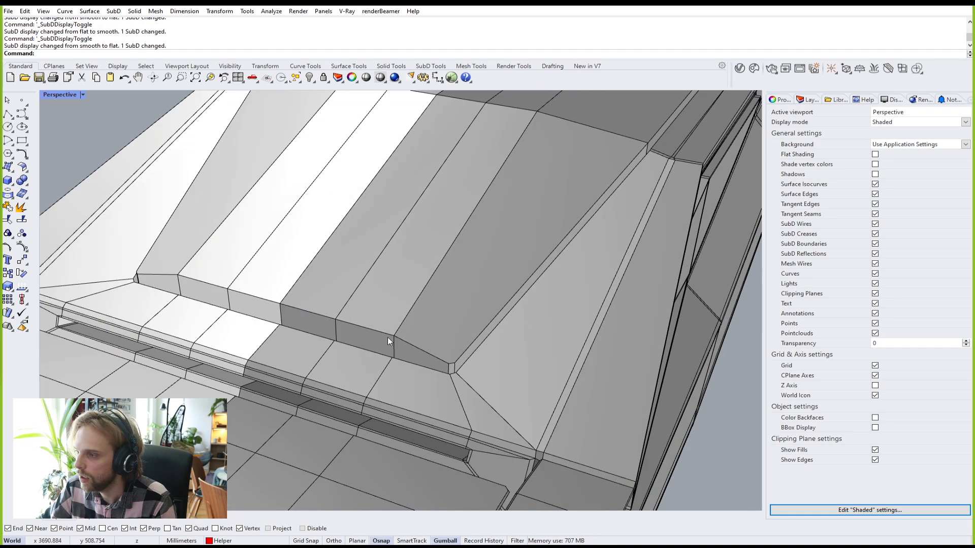
# Step: Select a face on the roof, then clear the selection
pyautogui.scroll(-5, 378, 338)
pyautogui.scroll(5, 368, 338)
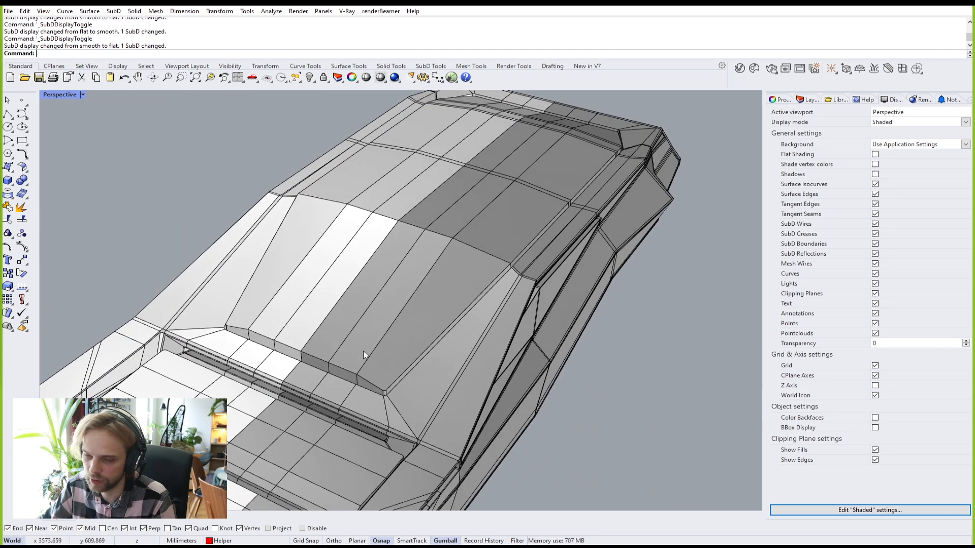
pyautogui.keyDown('ctrl'); pyautogui.keyDown('shift'); pyautogui.click(334, 337); pyautogui.keyUp('shift'); pyautogui.keyUp('ctrl')
pyautogui.scroll(-3, 379, 356)
pyautogui.press('Escape')
pyautogui.scroll(-8, 598, 145)
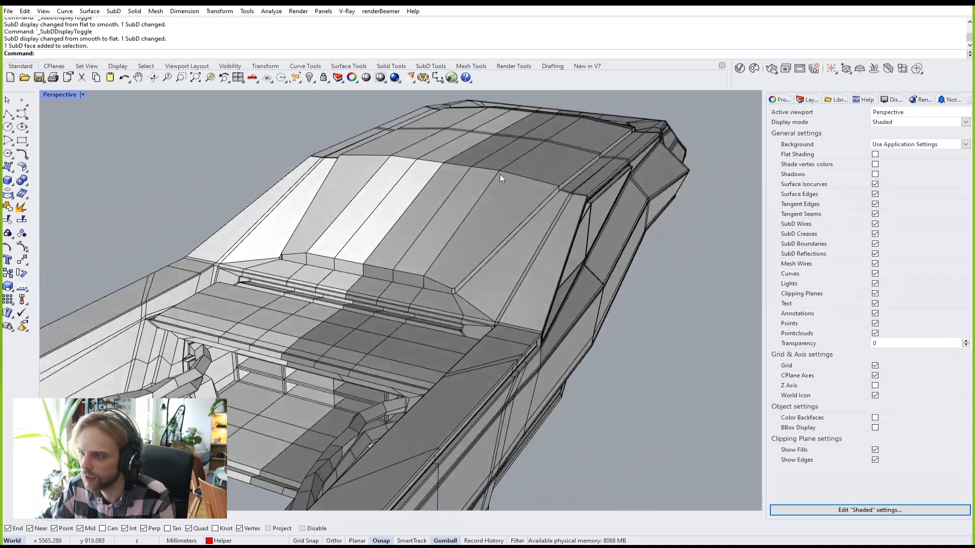
# Step: Draw a ClippingPlane beneath the car and slide it up to reveal a section
pyautogui.write('ClippingPlane')
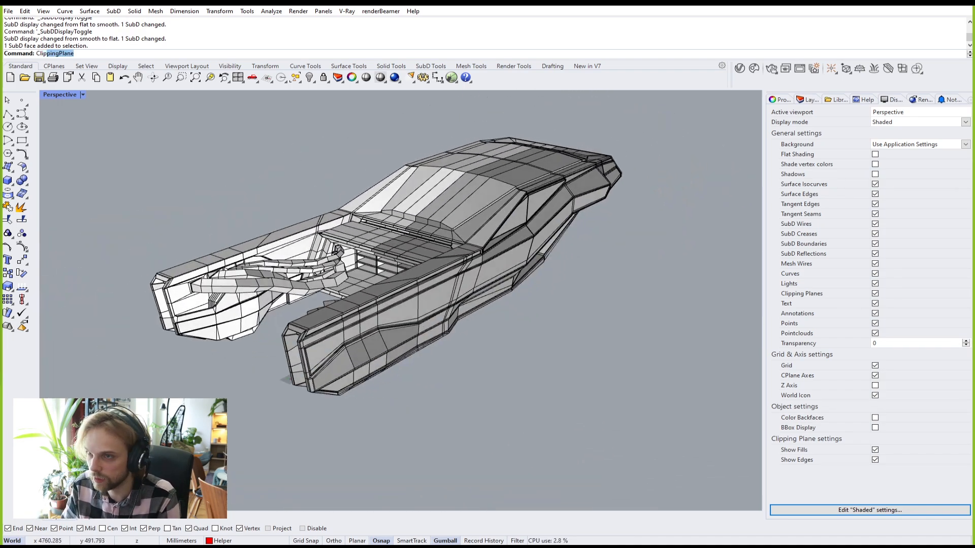
pyautogui.press('Return')
pyautogui.click(531, 391)
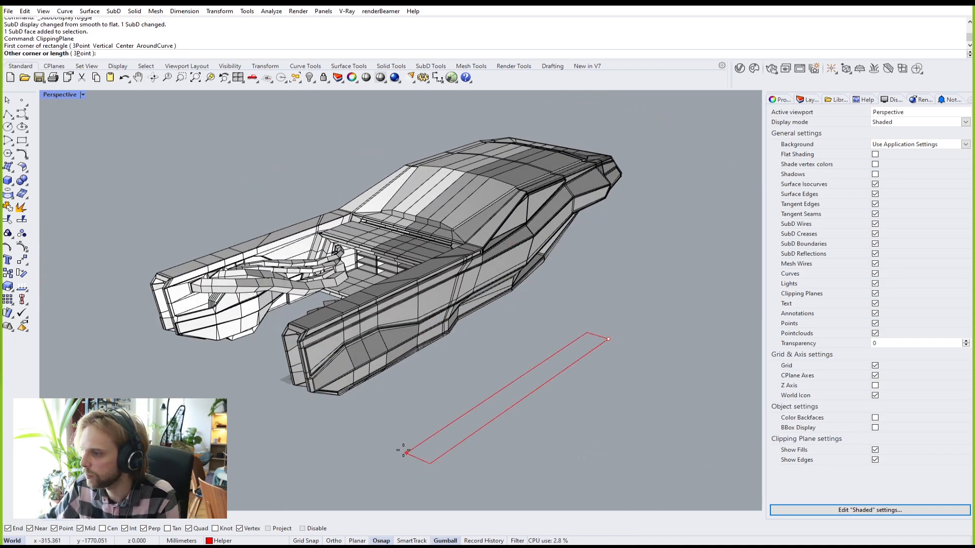
pyautogui.click(366, 422)
pyautogui.click(404, 350)
pyautogui.moveTo(414, 321); pyautogui.dragTo(414, 236)
pyautogui.moveTo(424, 241); pyautogui.dragTo(454, 304, button='right')
# Step: Delete the clipping plane and orbit to a top-down view of the car
pyautogui.click(629, 400)
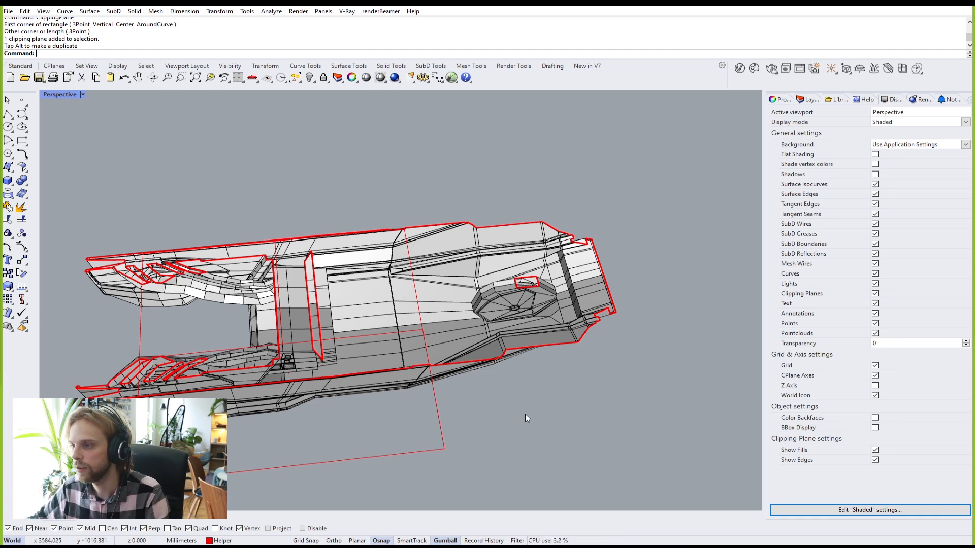
pyautogui.click(441, 435)
pyautogui.press('Delete')
pyautogui.moveTo(231, 418); pyautogui.dragTo(361, 363, button='right')
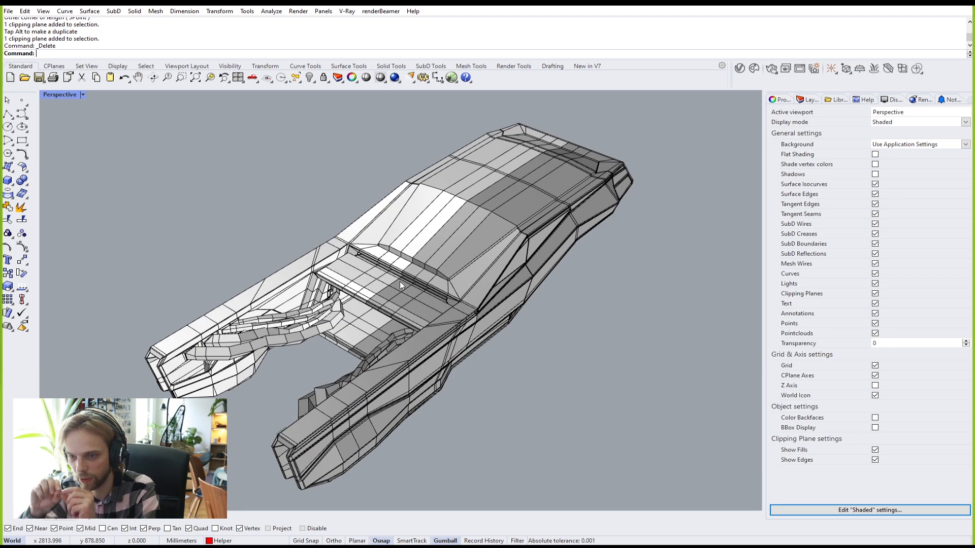
# Step: Select the dashboard strip faces below the windshield, from end face to end face
pyautogui.scroll(6, 400, 281)
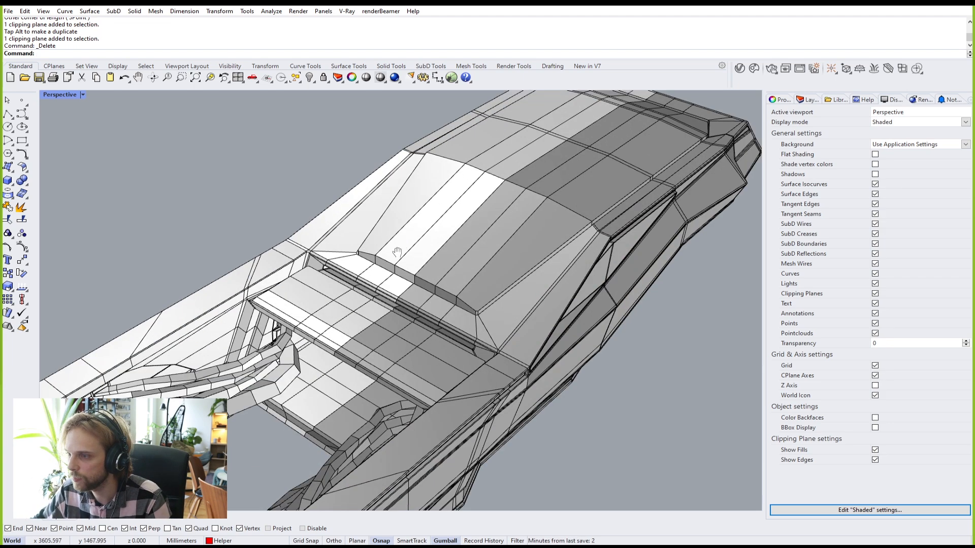
pyautogui.scroll(5, 386, 288)
pyautogui.keyDown('ctrl'); pyautogui.keyDown('shift'); pyautogui.click(364, 332); pyautogui.keyUp('shift'); pyautogui.keyUp('ctrl')
pyautogui.scroll(-3, 406, 315)
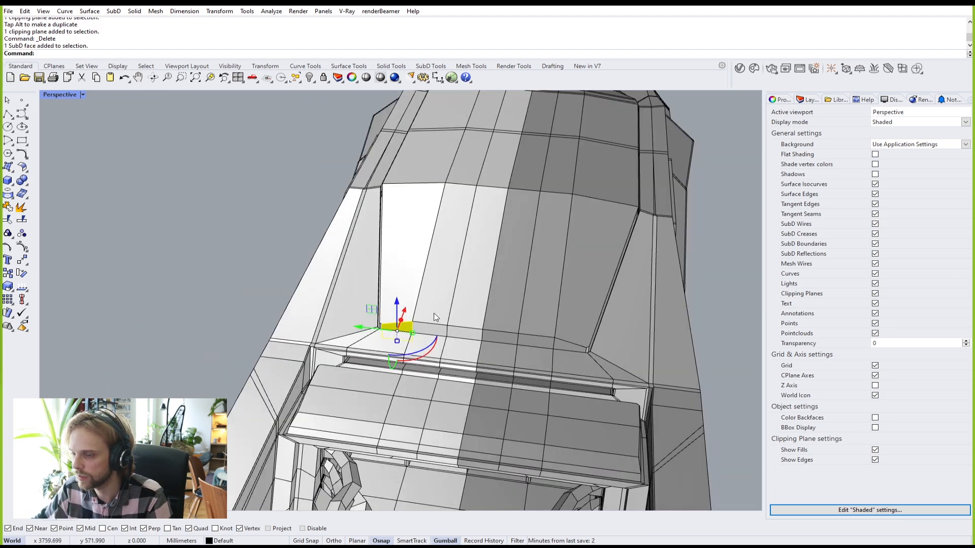
pyautogui.scroll(2, 558, 350)
pyautogui.keyDown('ctrl'); pyautogui.keyDown('shift'); pyautogui.click(570, 344); pyautogui.keyUp('shift'); pyautogui.keyUp('ctrl')
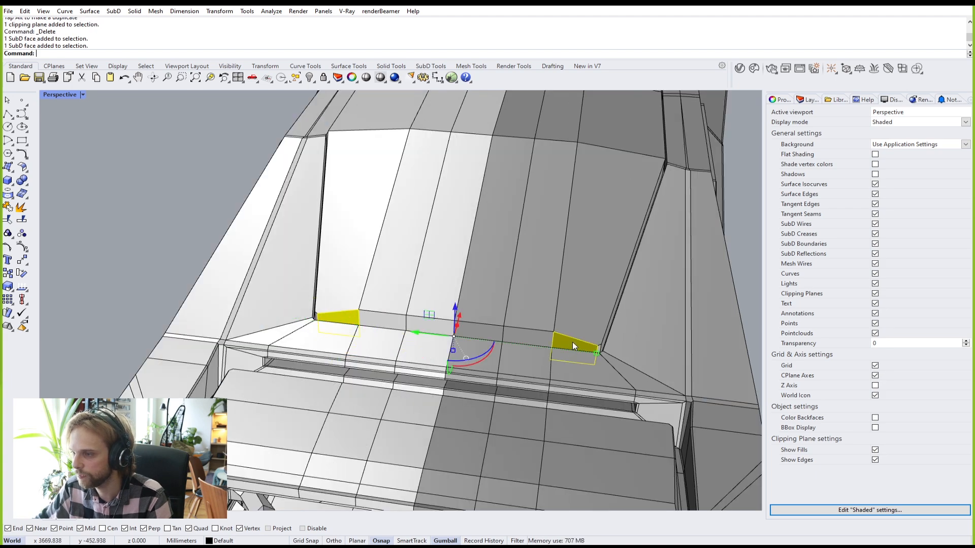
pyautogui.scroll(3, 559, 340)
pyautogui.keyDown('ctrl'); pyautogui.keyDown('shift'); pyautogui.click(520, 336); pyautogui.keyUp('shift'); pyautogui.keyUp('ctrl')
pyautogui.keyDown('ctrl'); pyautogui.keyDown('shift'); pyautogui.click(490, 328); pyautogui.keyUp('shift'); pyautogui.keyUp('ctrl')
pyautogui.keyDown('ctrl'); pyautogui.keyDown('shift'); pyautogui.click(400, 320); pyautogui.keyUp('shift'); pyautogui.keyUp('ctrl')
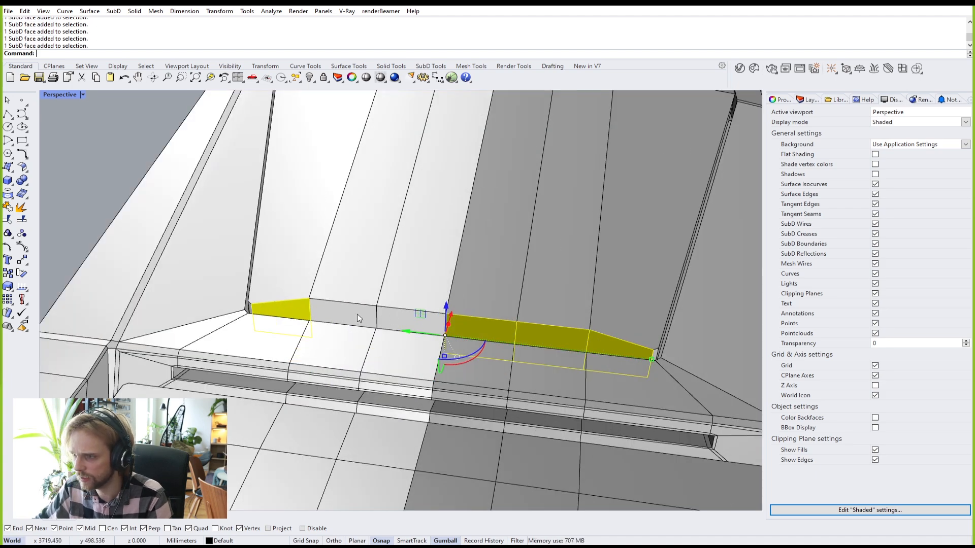
pyautogui.keyDown('ctrl'); pyautogui.keyDown('shift'); pyautogui.click(341, 312); pyautogui.keyUp('shift'); pyautogui.keyUp('ctrl')
# Step: Add the remaining roof strip faces, diagonal face and small corner face to the selection
pyautogui.moveTo(304, 310); pyautogui.dragTo(401, 325, button='right')
pyautogui.scroll(3, 586, 310)
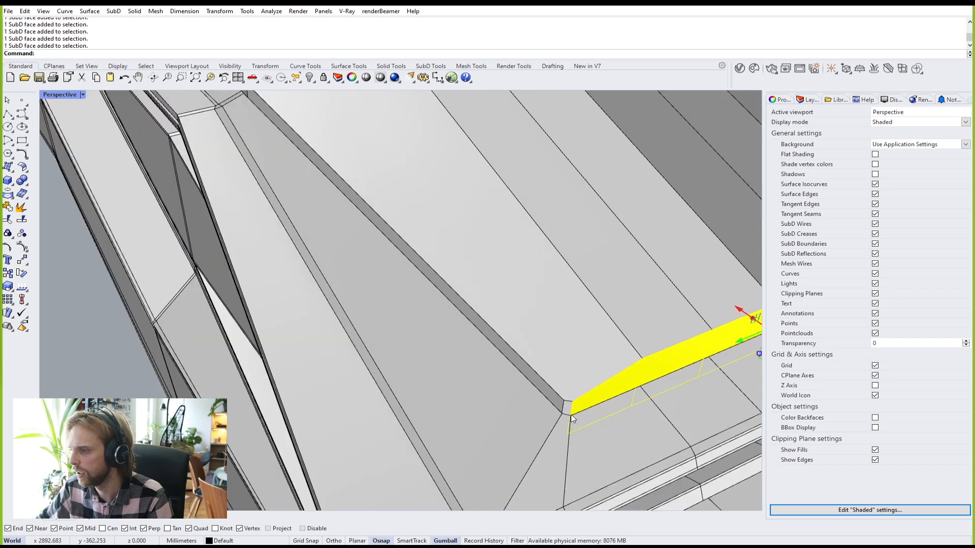
pyautogui.scroll(-10, 553, 398)
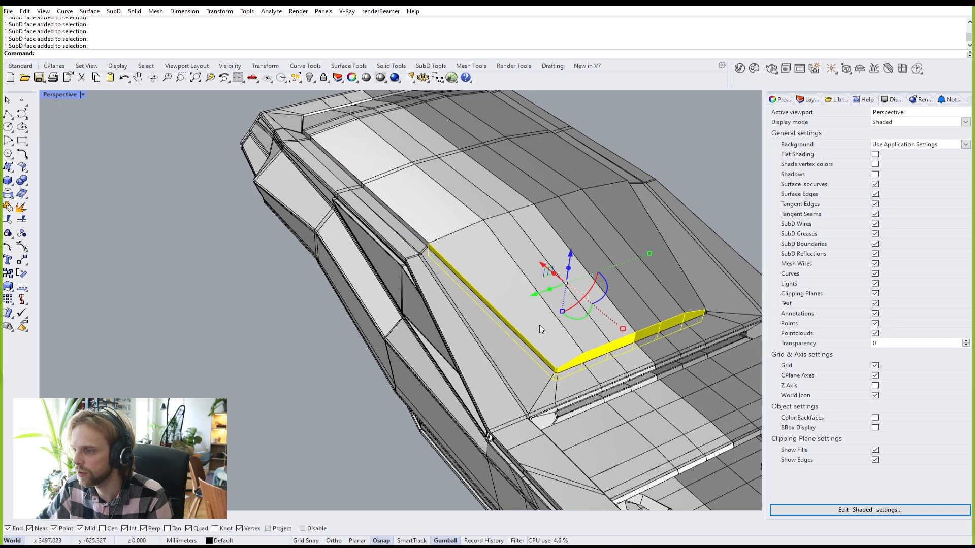
pyautogui.scroll(7, 420, 248)
pyautogui.keyDown('ctrl'); pyautogui.keyDown('shift'); pyautogui.click(422, 234); pyautogui.keyUp('shift'); pyautogui.keyUp('ctrl')
pyautogui.scroll(10, 380, 257)
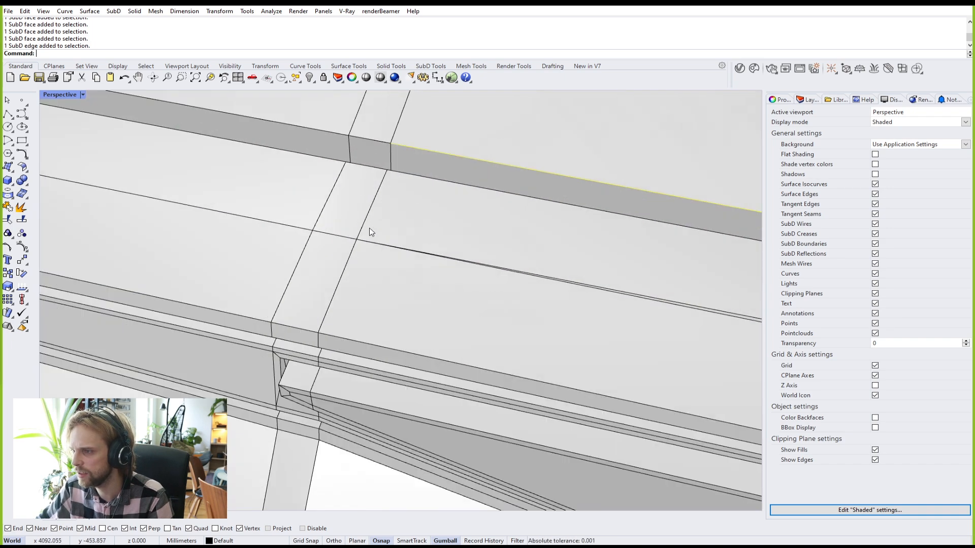
pyautogui.keyDown('ctrl'); pyautogui.keyDown('shift'); pyautogui.click(416, 171); pyautogui.keyUp('shift'); pyautogui.keyUp('ctrl')
pyautogui.keyDown('ctrl'); pyautogui.keyDown('shift'); pyautogui.click(381, 154); pyautogui.keyUp('shift'); pyautogui.keyUp('ctrl')
pyautogui.keyDown('ctrl'); pyautogui.keyDown('shift'); pyautogui.click(327, 144); pyautogui.keyUp('shift'); pyautogui.keyUp('ctrl')
pyautogui.scroll(-6, 328, 143)
pyautogui.scroll(8, 278, 282)
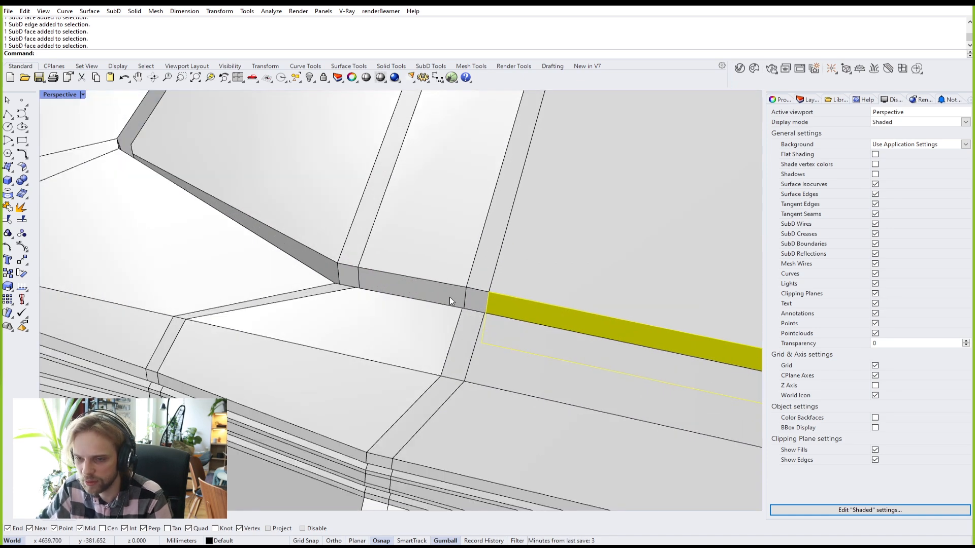
pyautogui.keyDown('ctrl'); pyautogui.keyDown('shift'); pyautogui.click(406, 289); pyautogui.keyUp('shift'); pyautogui.keyUp('ctrl')
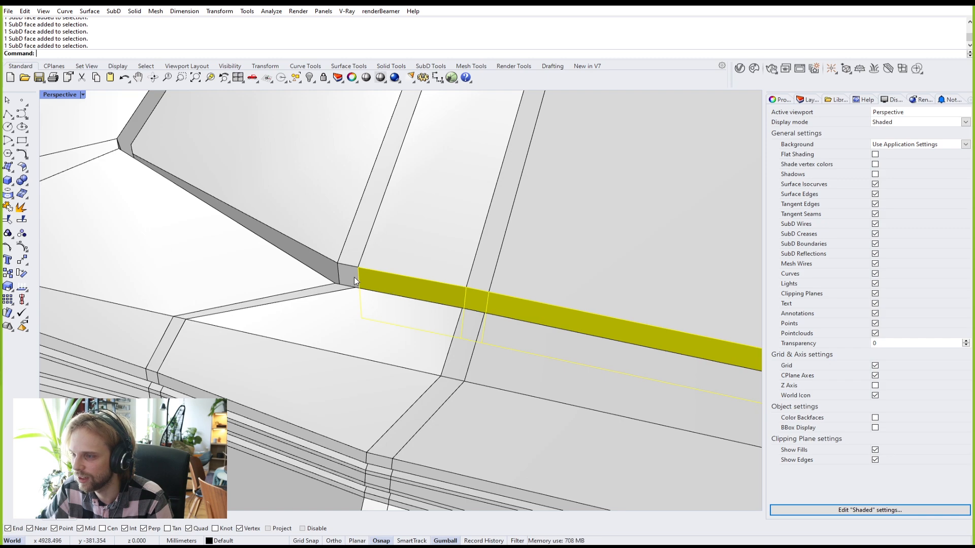
pyautogui.keyDown('ctrl'); pyautogui.keyDown('shift'); pyautogui.click(321, 263); pyautogui.keyUp('shift'); pyautogui.keyUp('ctrl')
pyautogui.scroll(-3, 327, 238)
pyautogui.moveTo(328, 236); pyautogui.dragTo(467, 235, button='right')
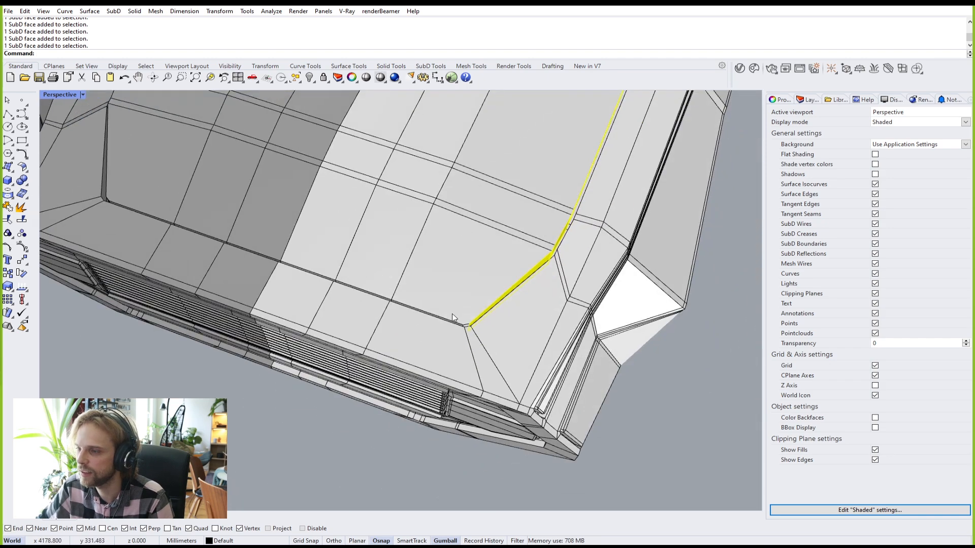
pyautogui.scroll(10, 456, 316)
pyautogui.keyDown('ctrl'); pyautogui.keyDown('shift'); pyautogui.click(487, 358); pyautogui.keyUp('shift'); pyautogui.keyUp('ctrl')
pyautogui.keyDown('ctrl'); pyautogui.keyDown('shift'); pyautogui.click(443, 348); pyautogui.keyUp('shift'); pyautogui.keyUp('ctrl')
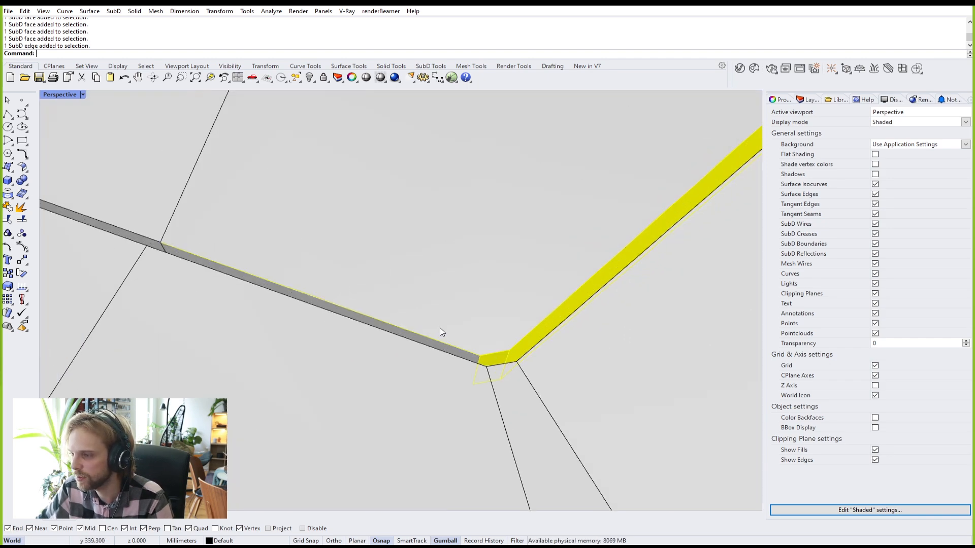
pyautogui.scroll(-8, 487, 243)
pyautogui.scroll(4, 321, 235)
pyautogui.moveTo(474, 226); pyautogui.dragTo(304, 245, button='right')
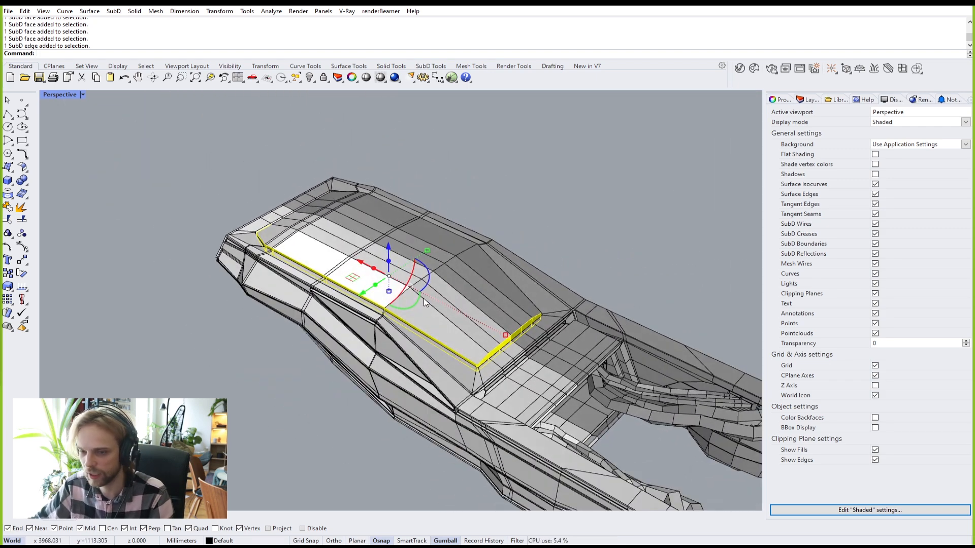
# Step: Extract the selected roof strip faces as a separate piece with ExtractSrf
pyautogui.write('Extra')
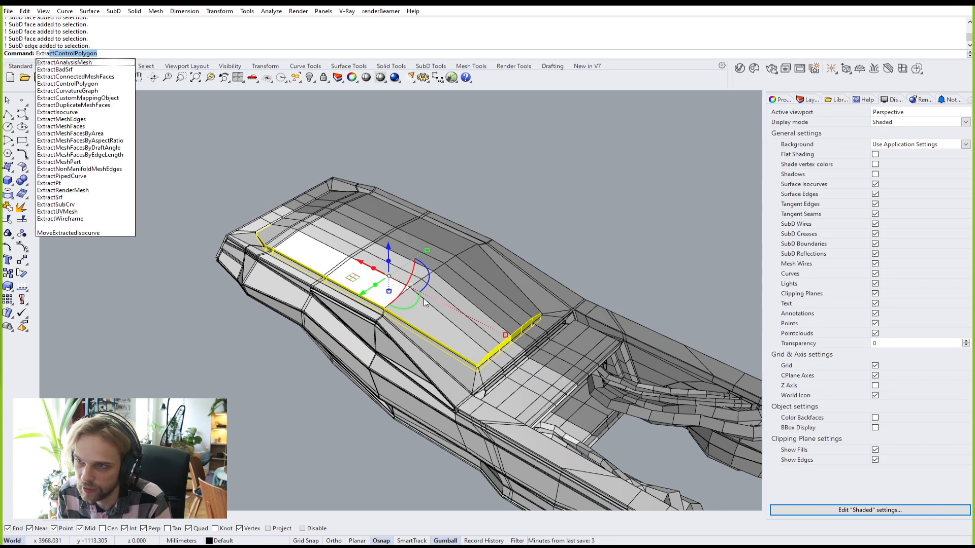
pyautogui.write('ctSr')
pyautogui.press('Return')
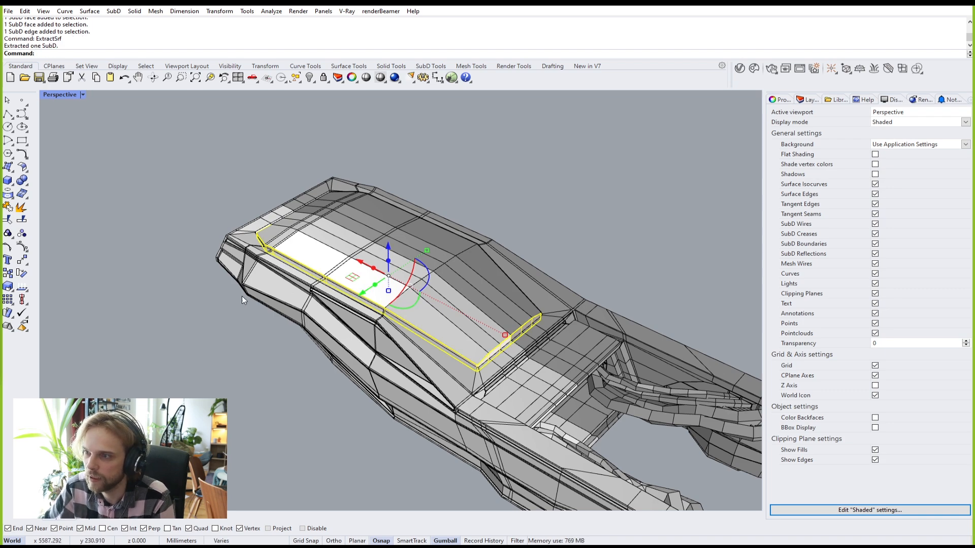
pyautogui.press('Escape')
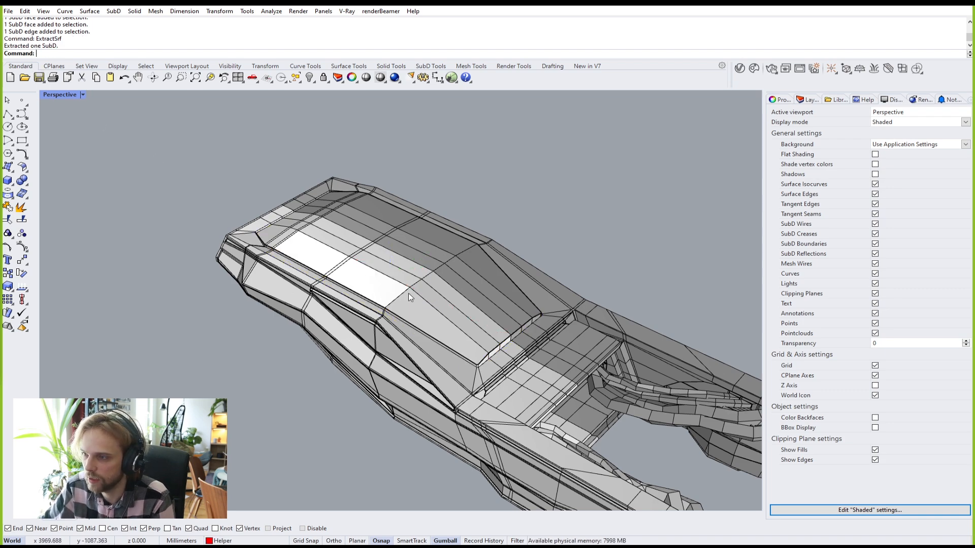
# Step: Test-lift the extracted roof piece with the gumball and toggle smooth SubD display
pyautogui.moveTo(418, 297); pyautogui.dragTo(459, 345, button='right')
pyautogui.scroll(3, 458, 345)
pyautogui.click(459, 323)
pyautogui.scroll(-5, 414, 312)
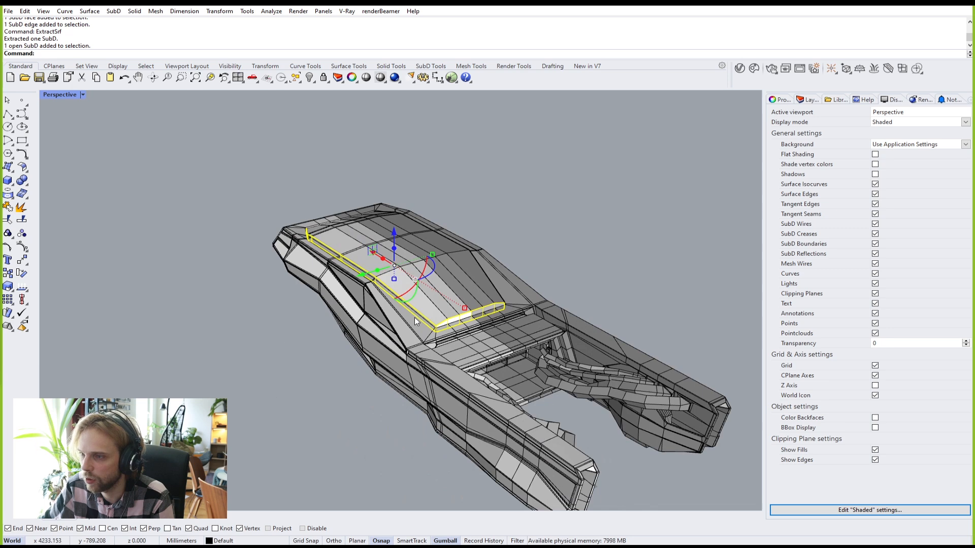
pyautogui.moveTo(393, 266); pyautogui.dragTo(392, 148)
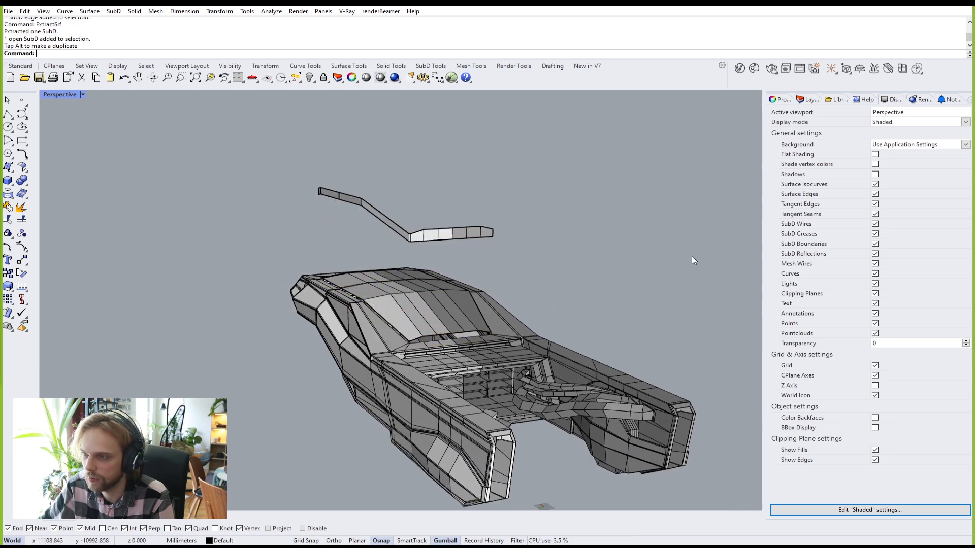
pyautogui.press('Tab')
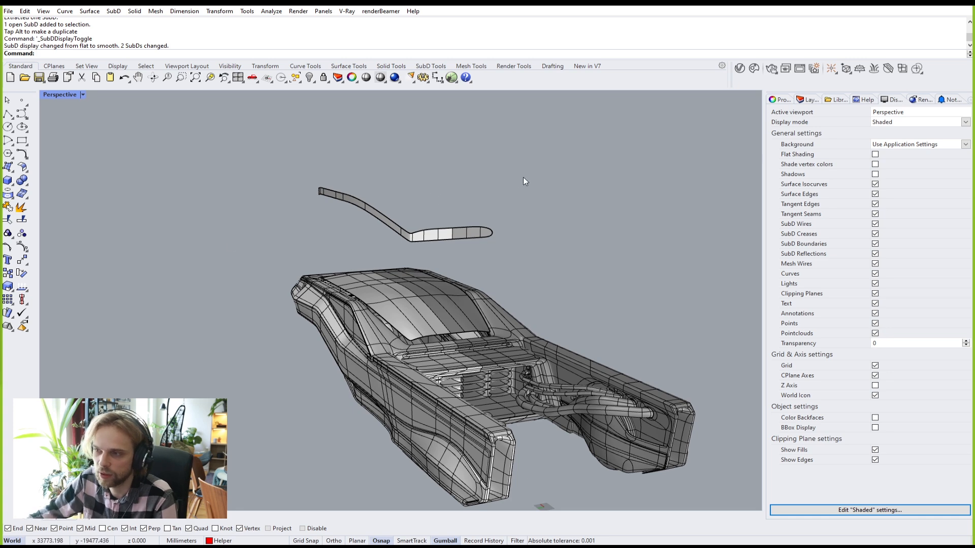
pyautogui.press('Tab')
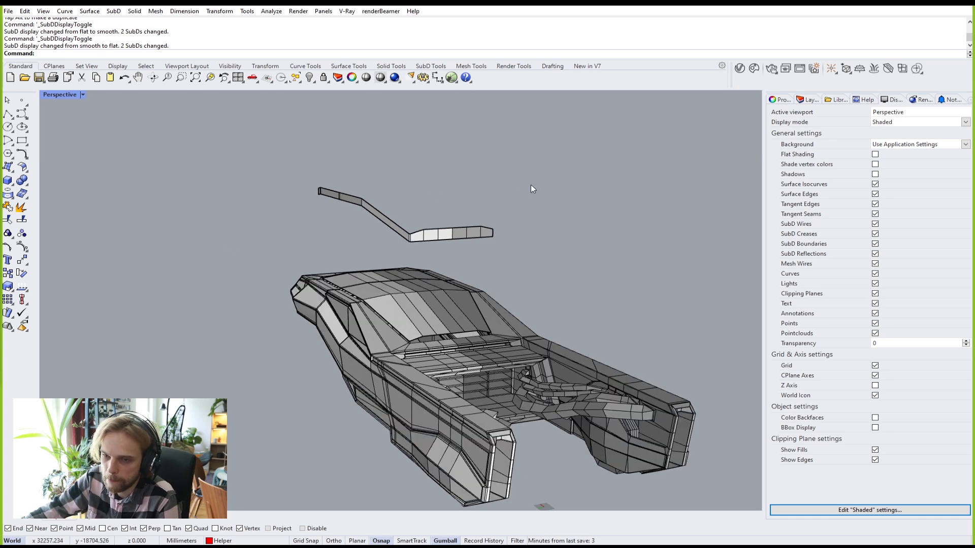
pyautogui.moveTo(526, 181); pyautogui.dragTo(543, 199, button='right')
# Step: Undo the lift so the roof piece sits back in place on the car
pyautogui.hotkey('ctrl', 'z')
pyautogui.press('Escape')
pyautogui.scroll(5, 422, 335)
pyautogui.scroll(-3, 452, 348)
pyautogui.moveTo(452, 348); pyautogui.dragTo(444, 324, button='right')
pyautogui.scroll(4, 503, 332)
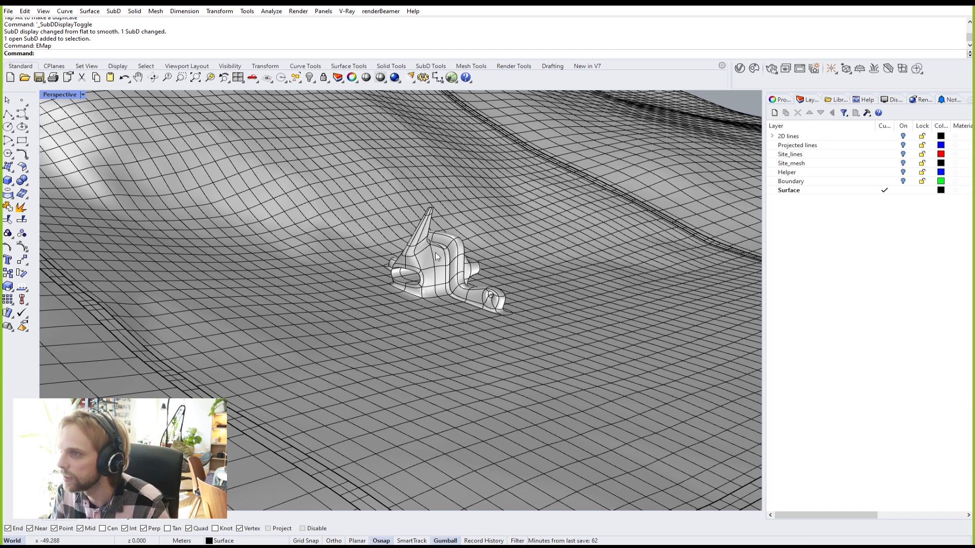
# Step: Orbit the Perspective view around the smooth SubD sculpture on the KIVIK_SITE terrain
pyautogui.scroll(6, 373, 280)
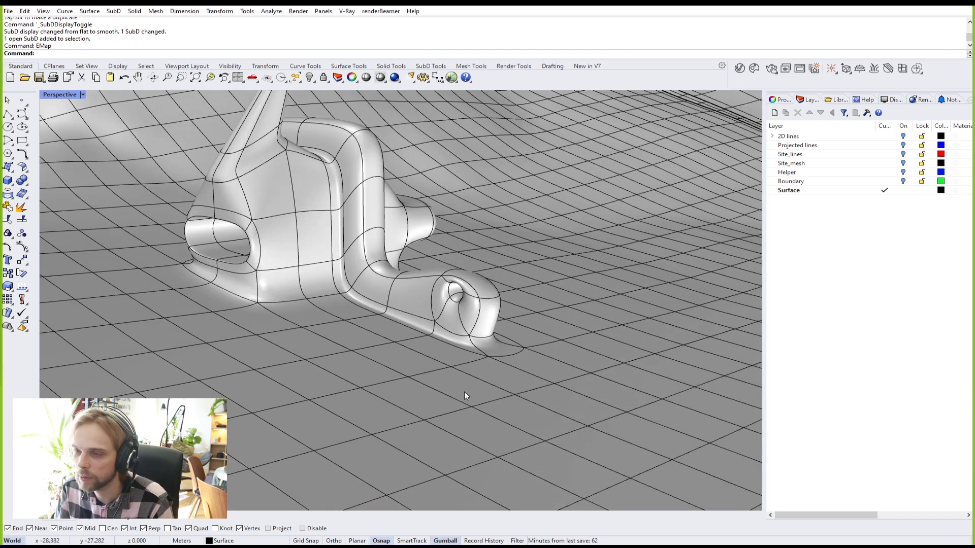
pyautogui.scroll(-3, 434, 334)
pyautogui.scroll(4, 395, 306)
pyautogui.moveTo(395, 306); pyautogui.dragTo(468, 364, button='right')
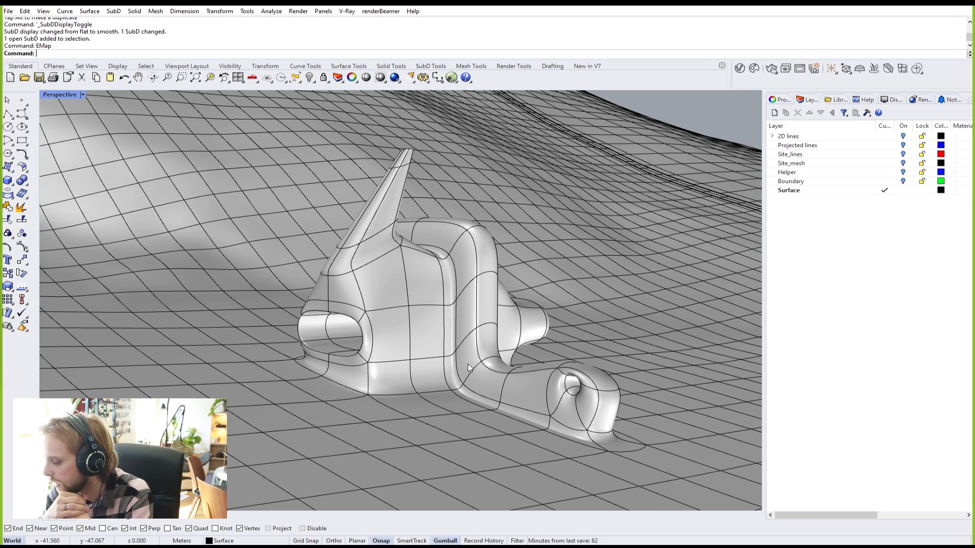
pyautogui.moveTo(467, 364); pyautogui.dragTo(513, 361, button='right')
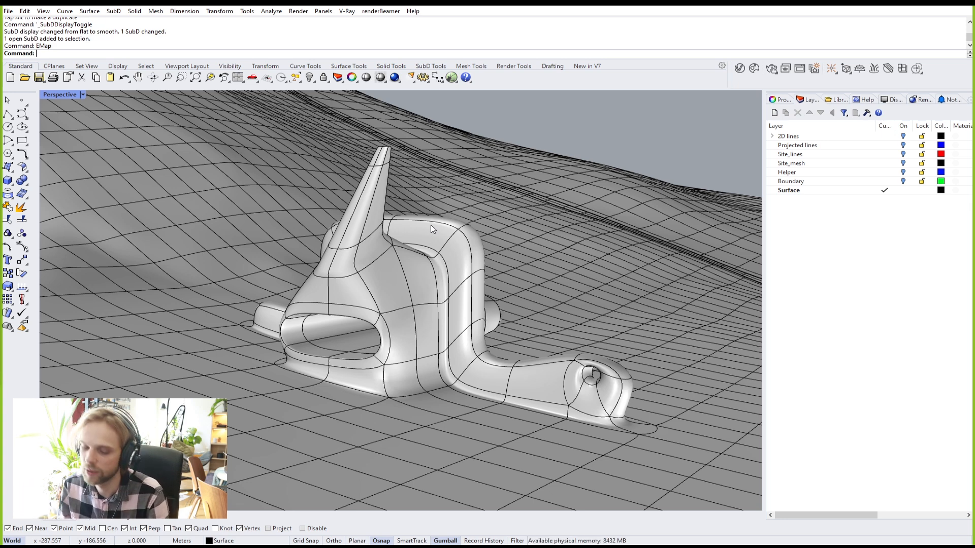
pyautogui.click(434, 276)
pyautogui.write('EMp')
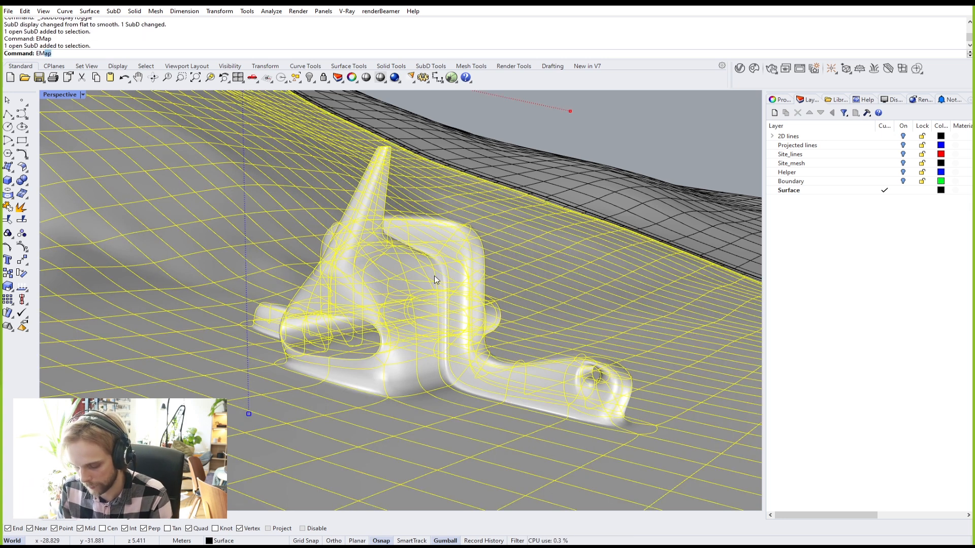
pyautogui.press('Return')
pyautogui.press('Escape')
pyautogui.moveTo(434, 275)
pyautogui.mouseDown(button='right')
pyautogui.moveTo(450, 320)
pyautogui.moveTo(407, 289)
pyautogui.moveTo(442, 259)
pyautogui.mouseUp(button='right')
pyautogui.scroll(5, 653, 377)
pyautogui.keyDown('shift'); pyautogui.moveTo(543, 388); pyautogui.dragTo(508, 284, button='right'); pyautogui.keyUp('shift')
pyautogui.moveTo(448, 259); pyautogui.dragTo(526, 259, button='right')
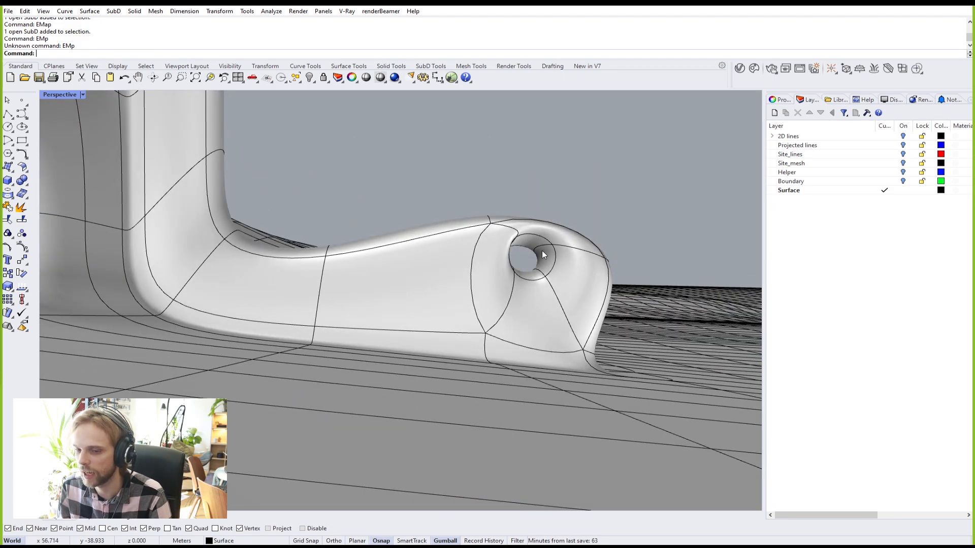
pyautogui.scroll(-5, 541, 251)
pyautogui.keyDown('shift'); pyautogui.moveTo(541, 251); pyautogui.dragTo(583, 403, button='right'); pyautogui.keyUp('shift')
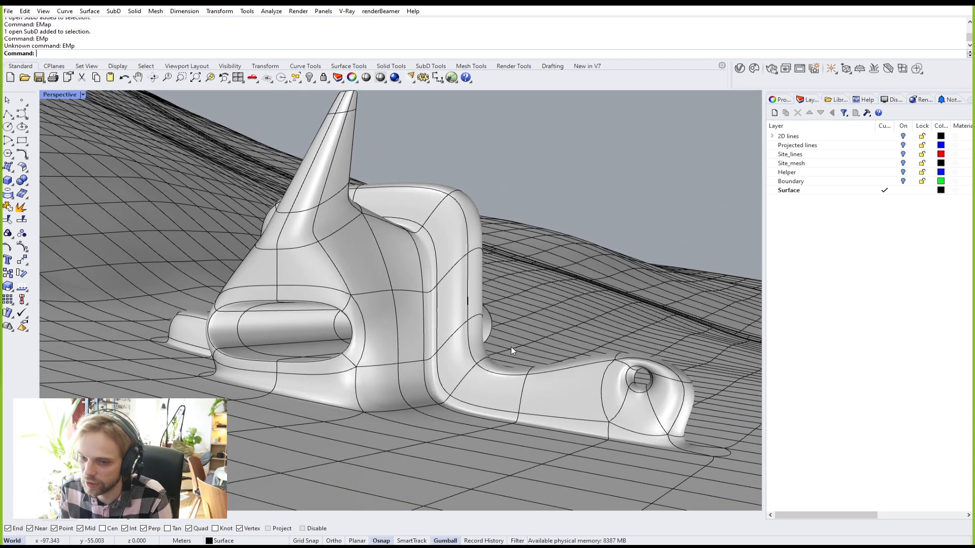
pyautogui.moveTo(443, 326); pyautogui.dragTo(467, 398, button='right')
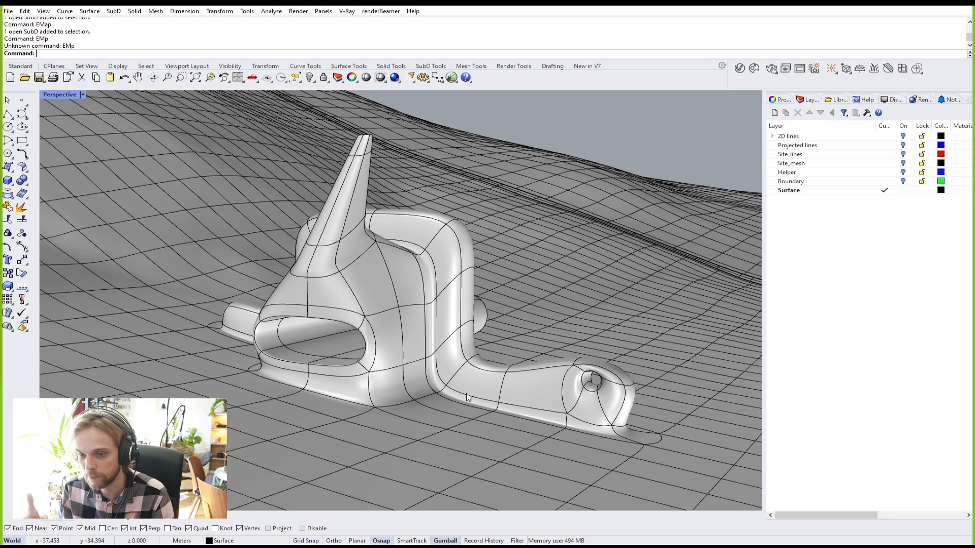
pyautogui.moveTo(466, 393); pyautogui.dragTo(456, 425, button='right')
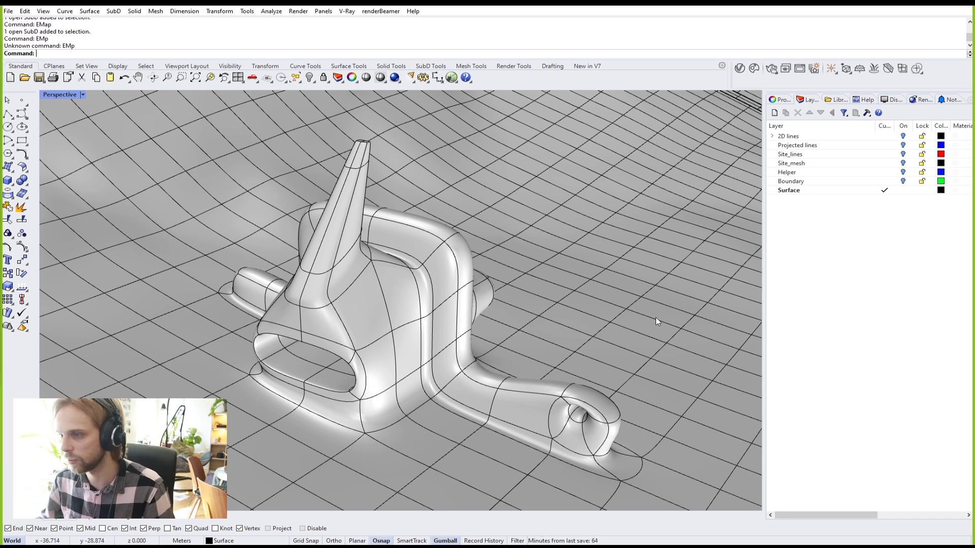
# Step: Start a new untitled document with No Template, discarding the site model's unsaved changes
pyautogui.scroll(-5, 482, 267)
pyautogui.scroll(3, 480, 251)
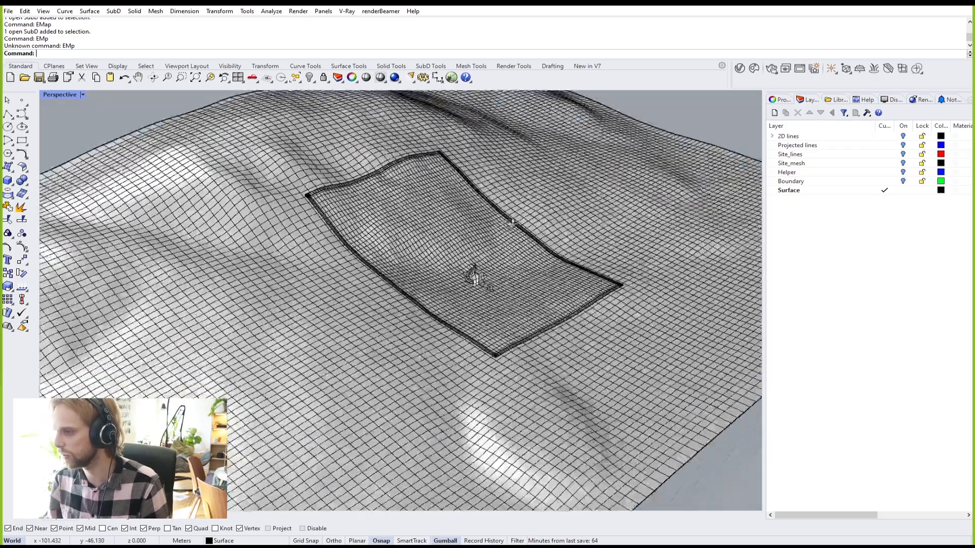
pyautogui.scroll(2, 480, 250)
pyautogui.click(10, 12)
pyautogui.click(21, 21)
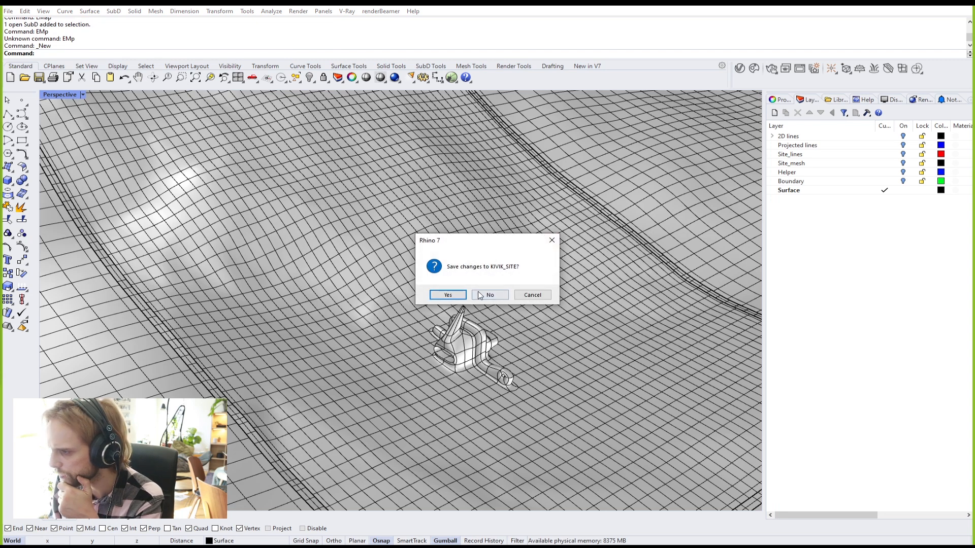
pyautogui.click(490, 293)
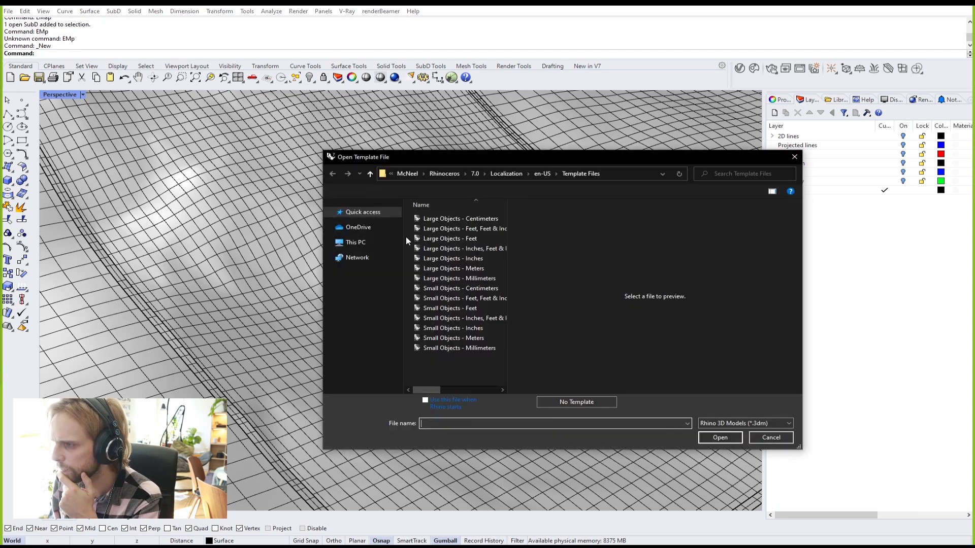
pyautogui.click(570, 402)
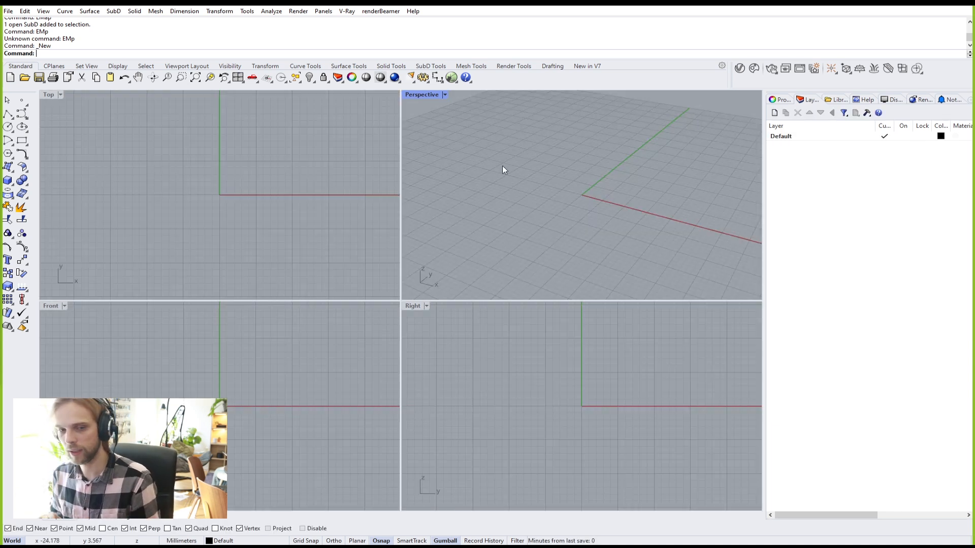
# Step: Maximize the Perspective viewport and tilt the view of the grid
pyautogui.doubleClick(433, 96)
pyautogui.moveTo(419, 100); pyautogui.dragTo(406, 277, button='right')
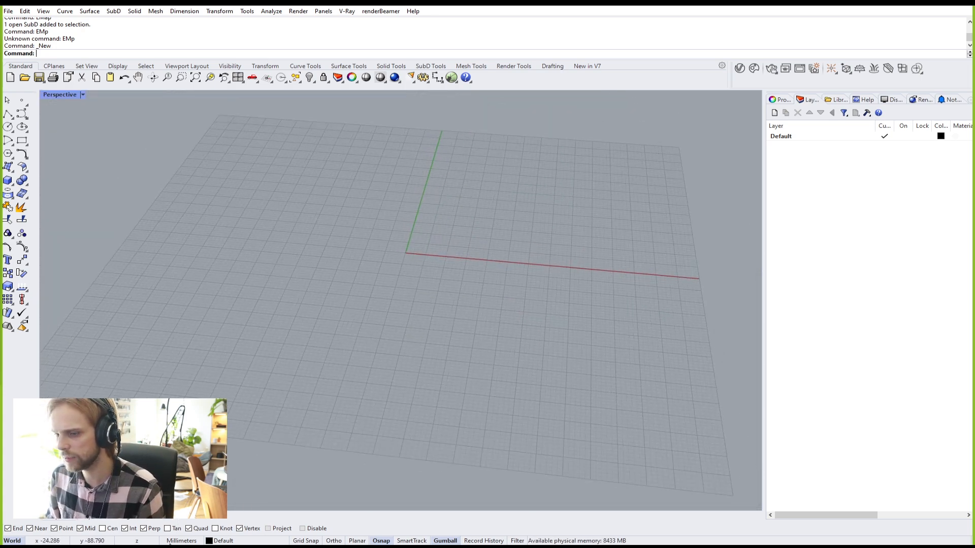
pyautogui.moveTo(398, 342); pyautogui.dragTo(369, 334, button='right')
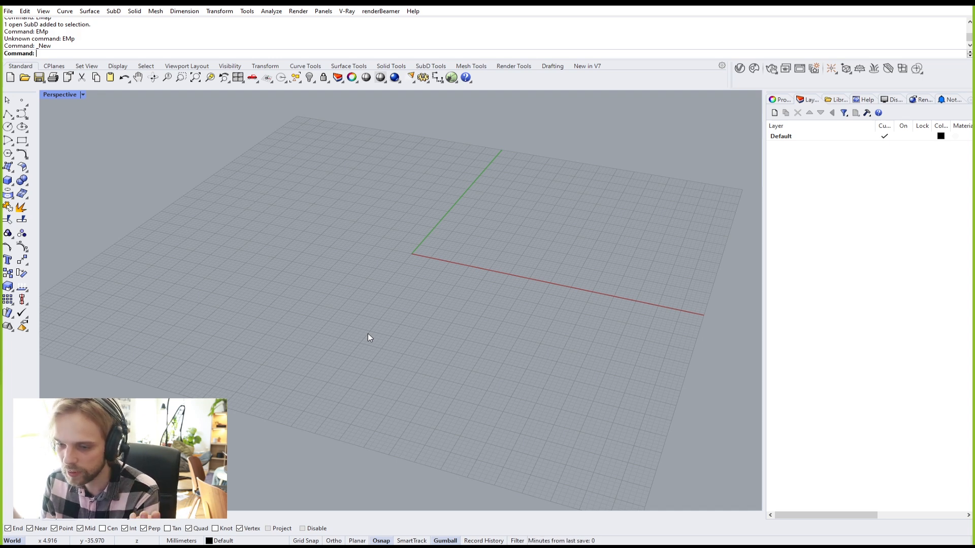
# Step: Confirm the model units are Millimeters in Document Properties, then cancel without changes
pyautogui.write('Units')
pyautogui.press('Return')
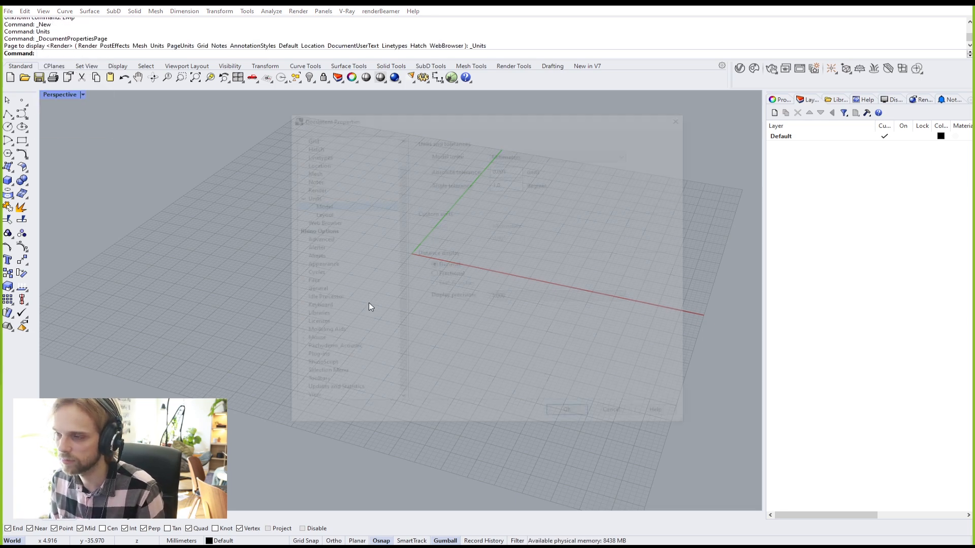
pyautogui.click(509, 154)
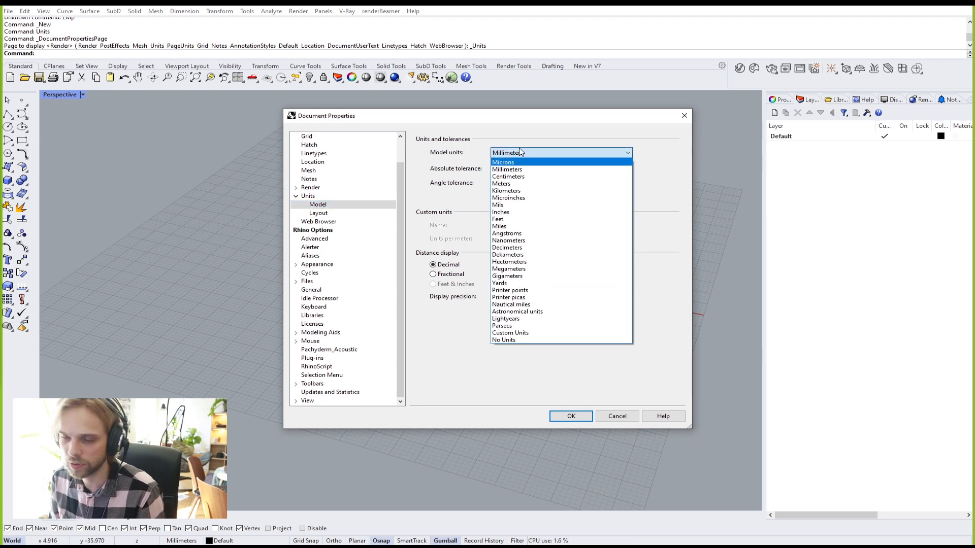
pyautogui.click(523, 153)
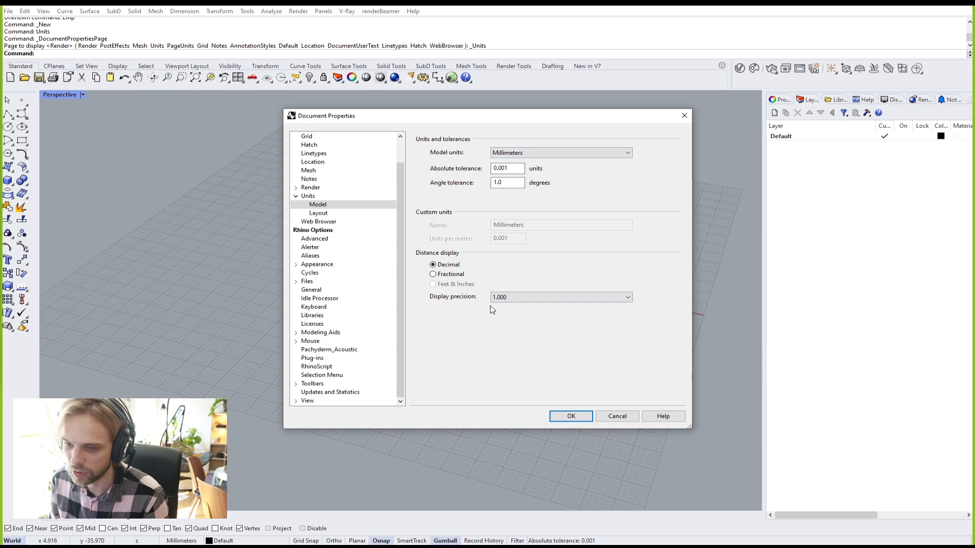
pyautogui.click(621, 417)
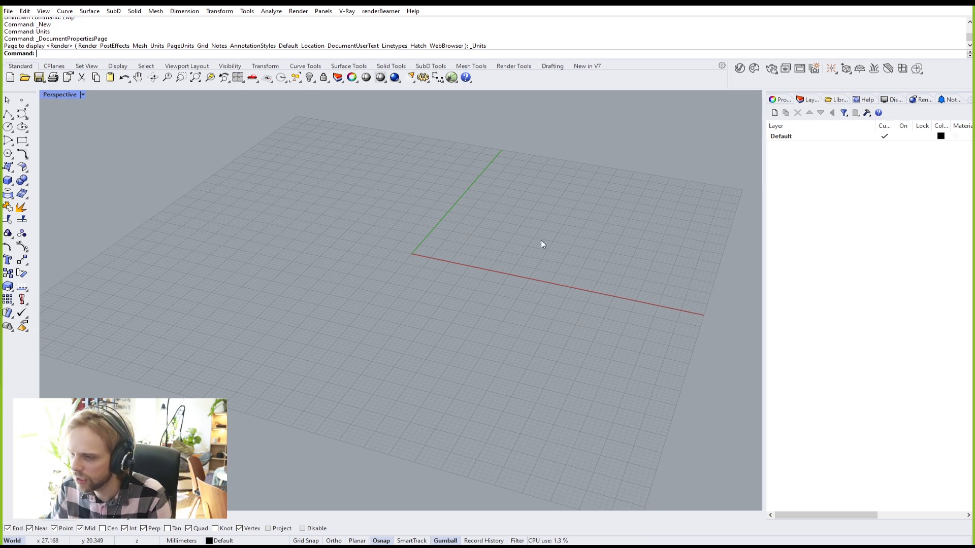
pyautogui.moveTo(466, 223); pyautogui.dragTo(369, 226, button='right')
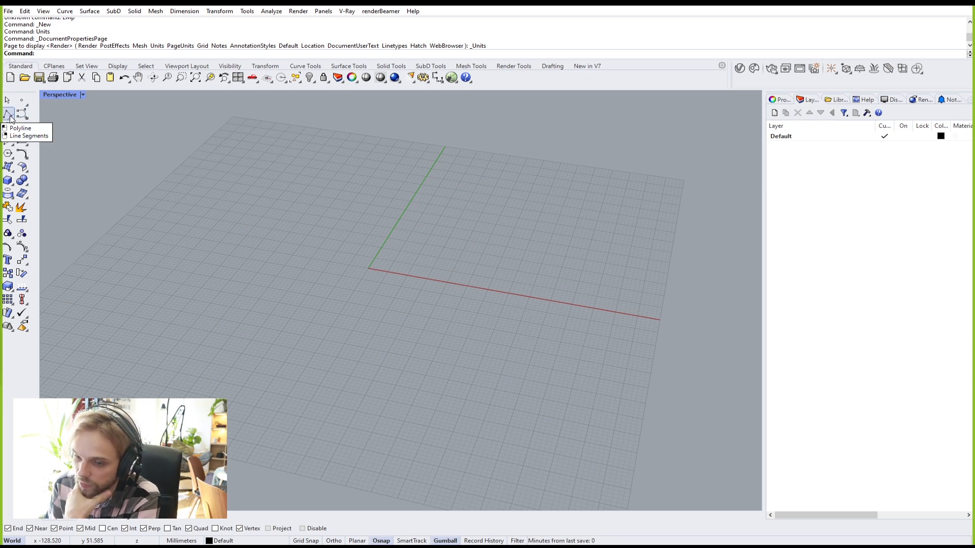
# Step: Show the Standard toolbar, tilt the Perspective view of the empty grid, and start Curve
pyautogui.click(431, 66)
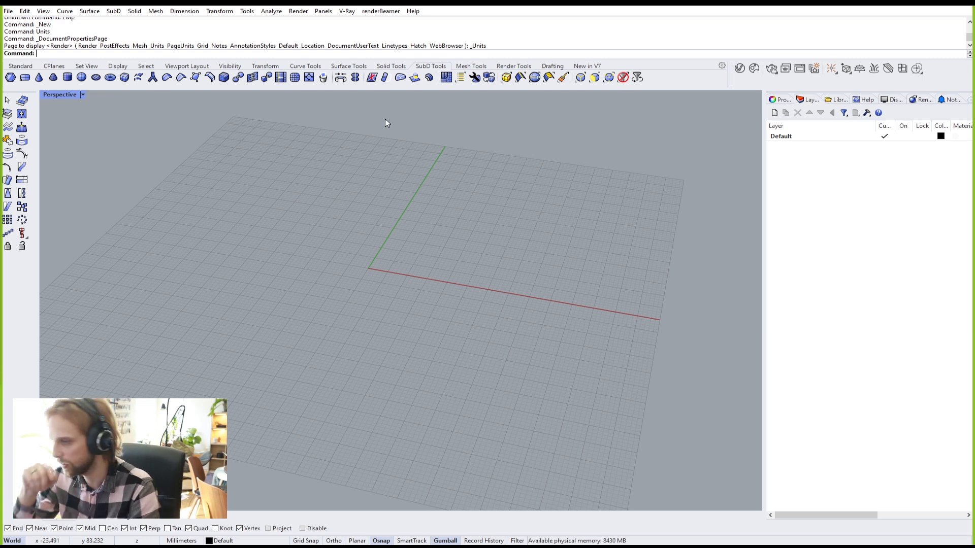
pyautogui.moveTo(473, 205); pyautogui.dragTo(278, 297, button='right')
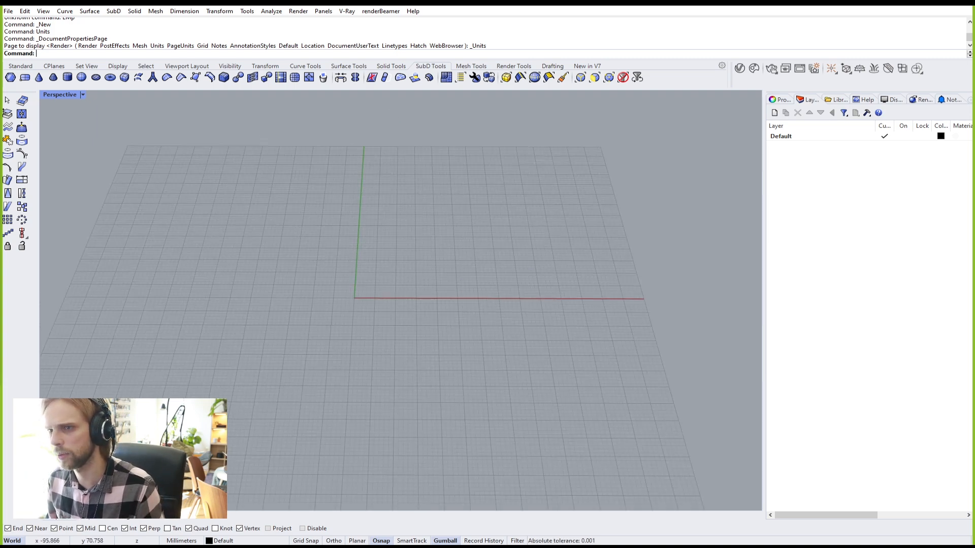
pyautogui.click(13, 67)
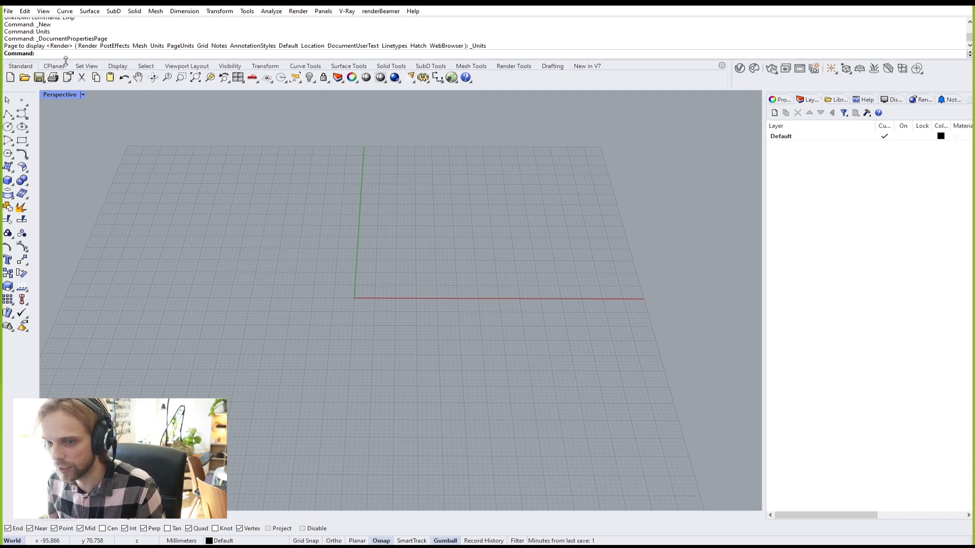
pyautogui.moveTo(497, 271); pyautogui.dragTo(187, 327, button='right')
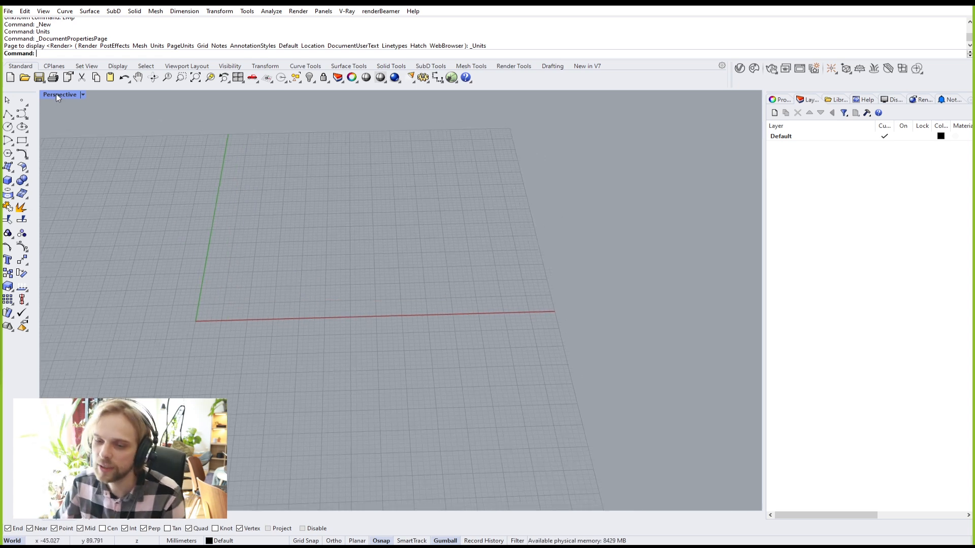
pyautogui.click(22, 113)
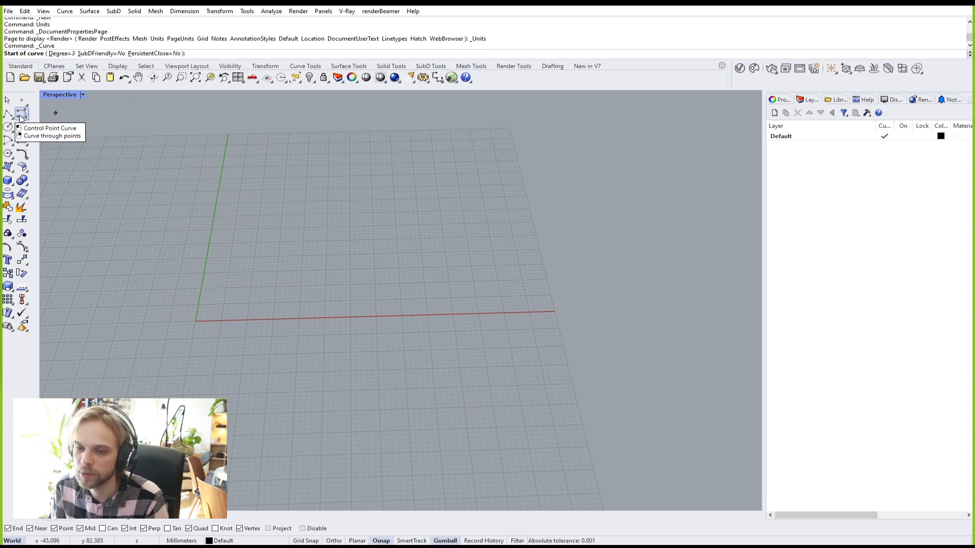
# Step: Draw a 5000 mm Ortho polyline from the origin 0 along the red axis
pyautogui.click(8, 113)
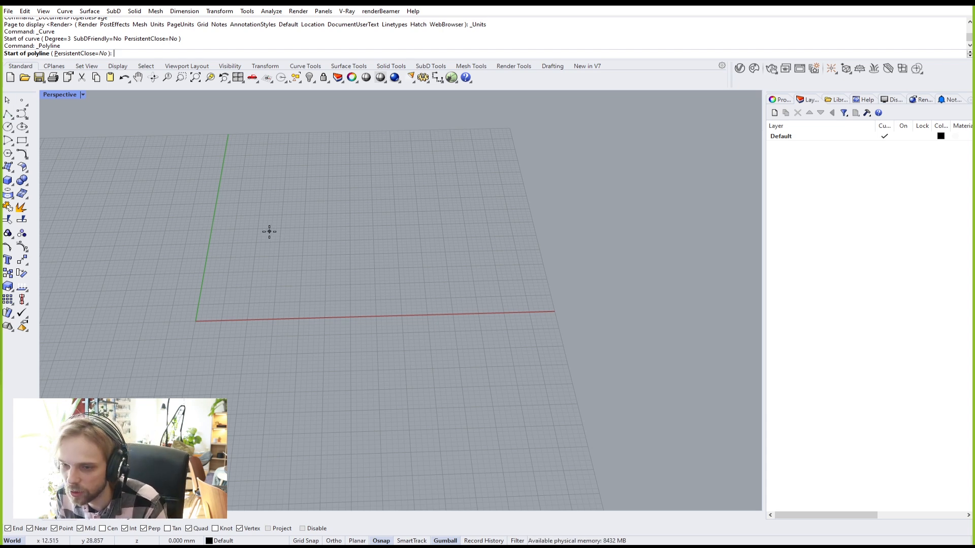
pyautogui.write('0')
pyautogui.press('Return')
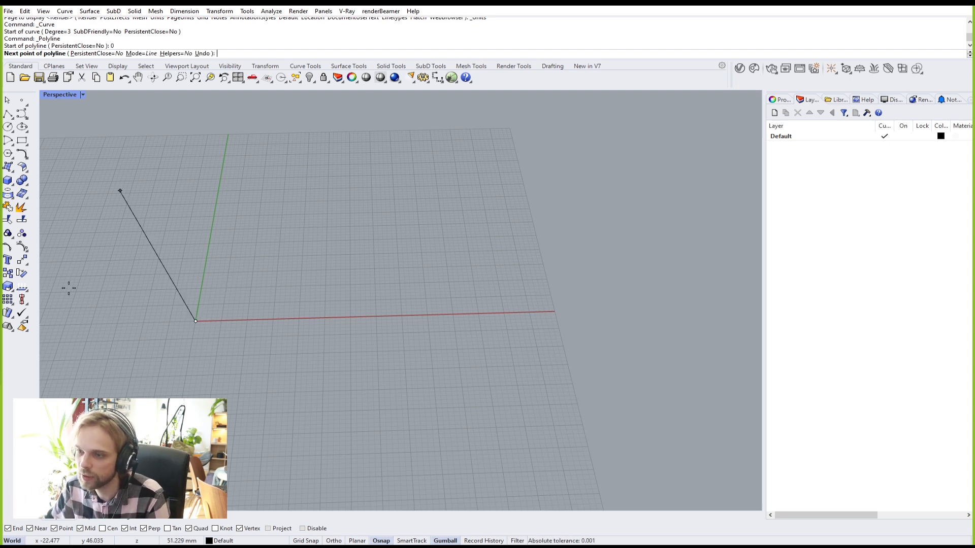
pyautogui.scroll(-10, 304, 292)
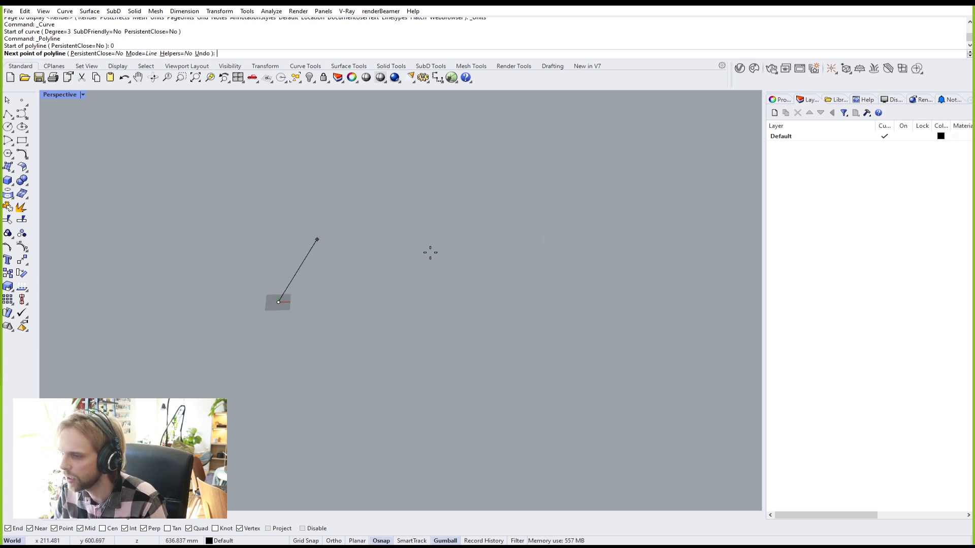
pyautogui.press('F8')
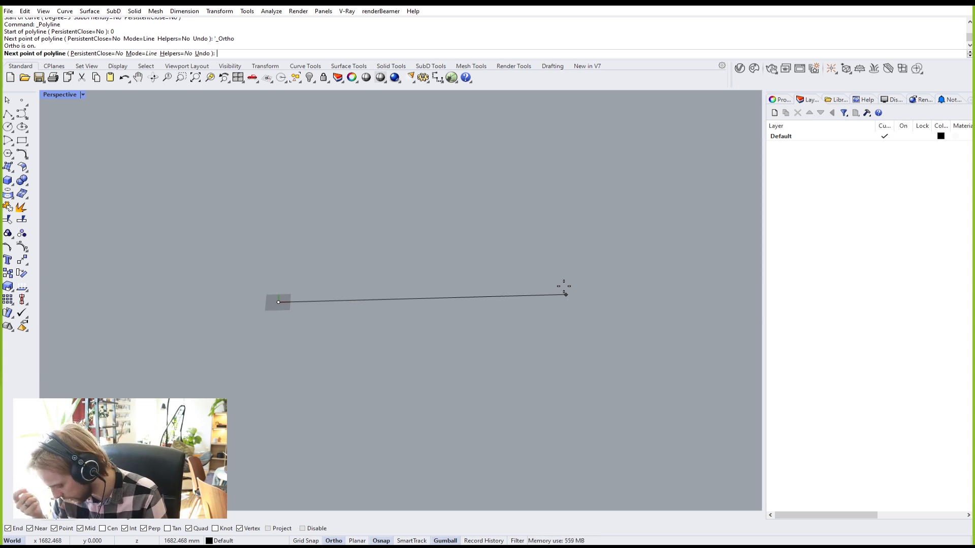
pyautogui.write('5000')
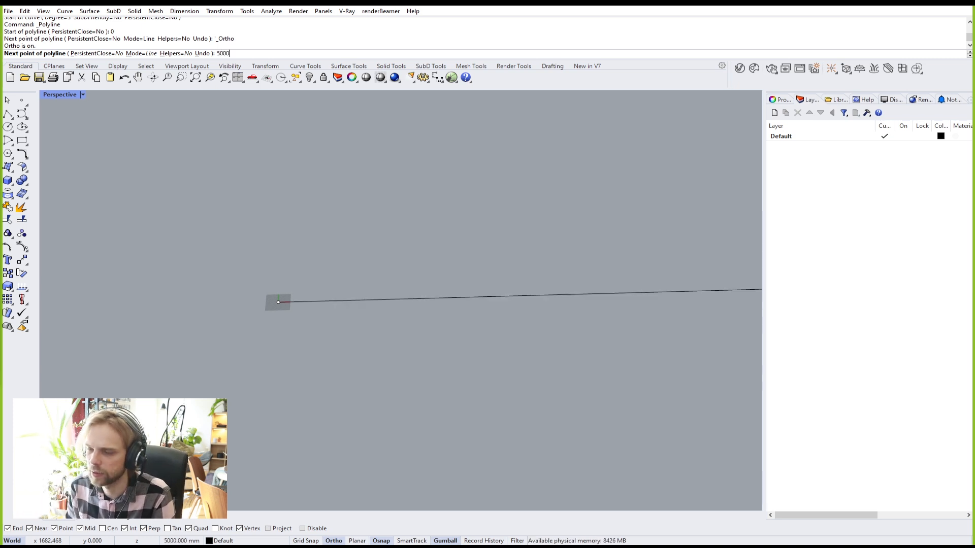
pyautogui.press('Return')
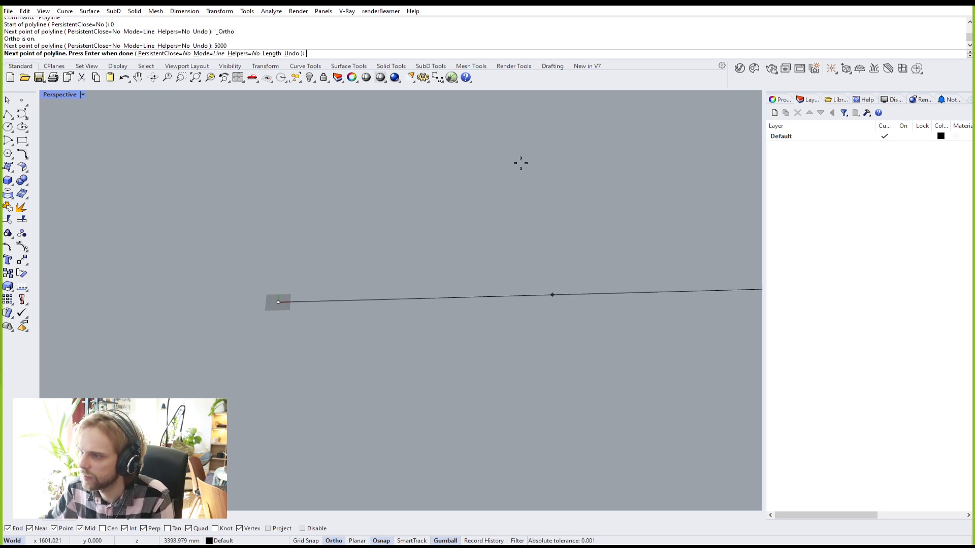
pyautogui.press('Return')
# Step: Window-select the new 5000 mm line
pyautogui.scroll(-4, 617, 233)
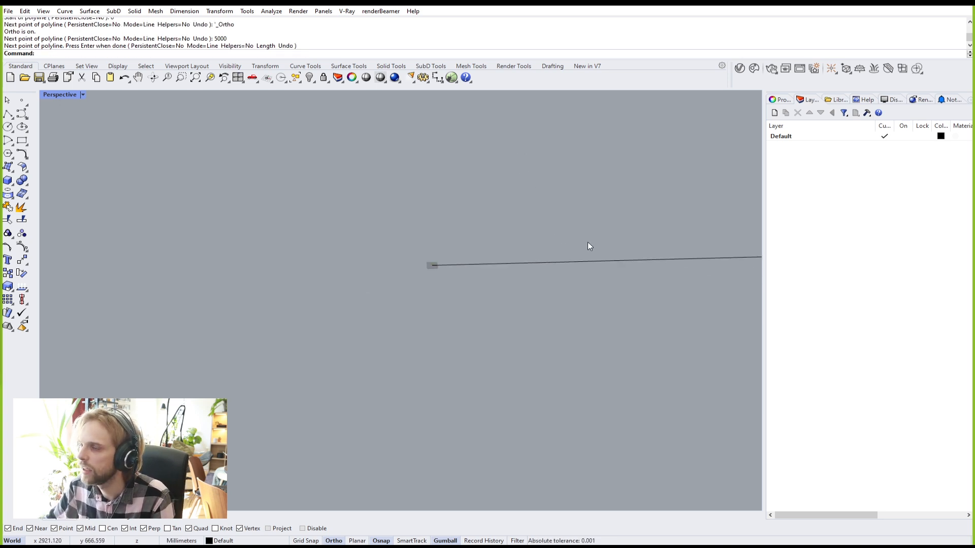
pyautogui.moveTo(435, 364); pyautogui.dragTo(309, 254)
pyautogui.scroll(4, 349, 317)
pyautogui.press('Escape')
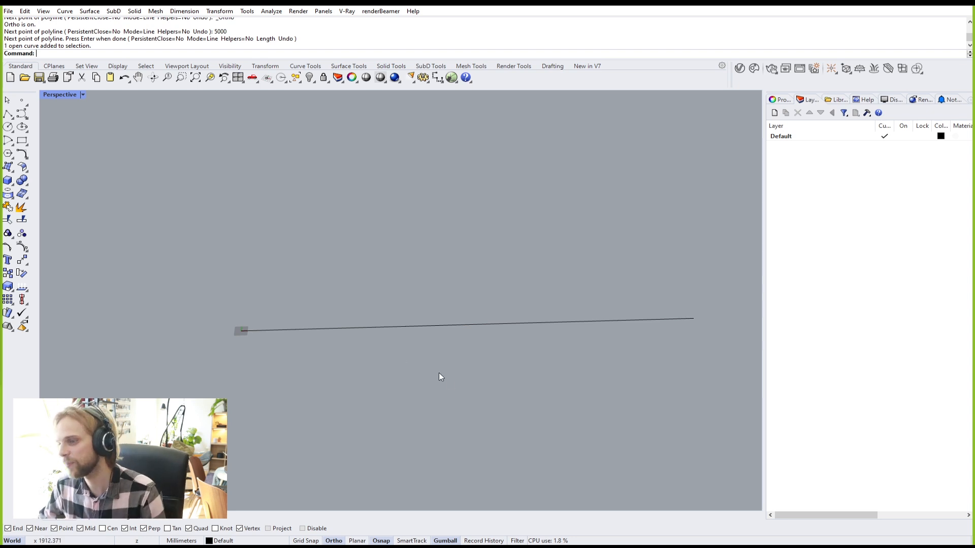
pyautogui.moveTo(465, 387); pyautogui.dragTo(300, 250)
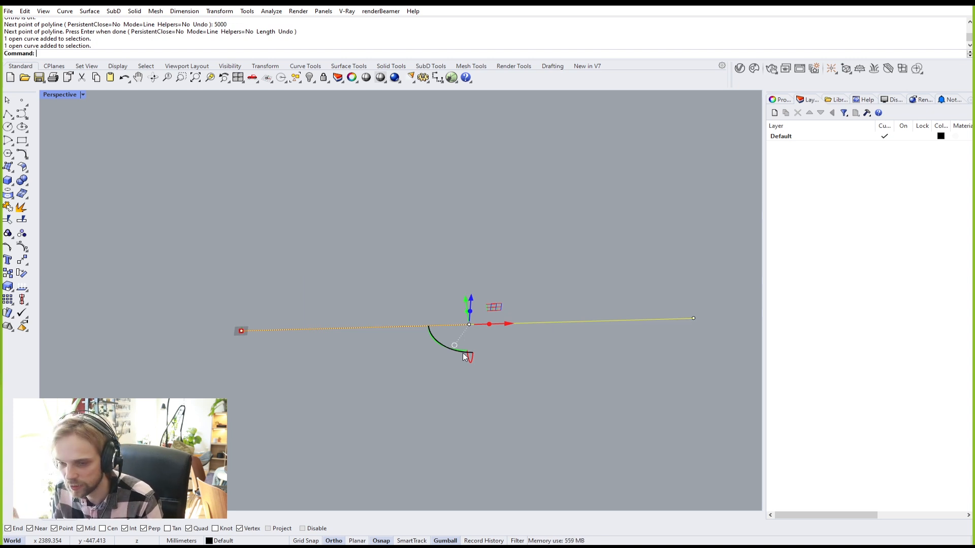
# Step: Rebuild the line with a point count of 4
pyautogui.write('Rebuild')
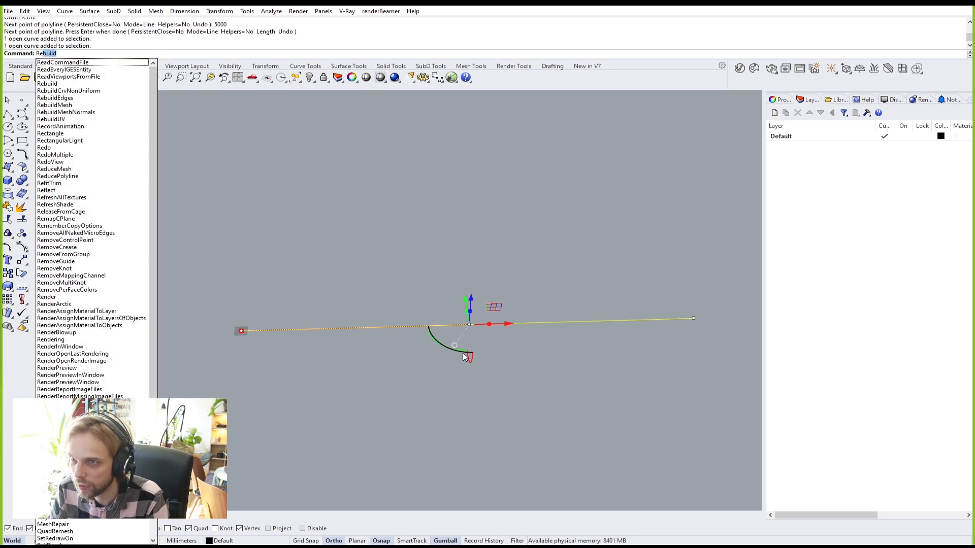
pyautogui.press('Return')
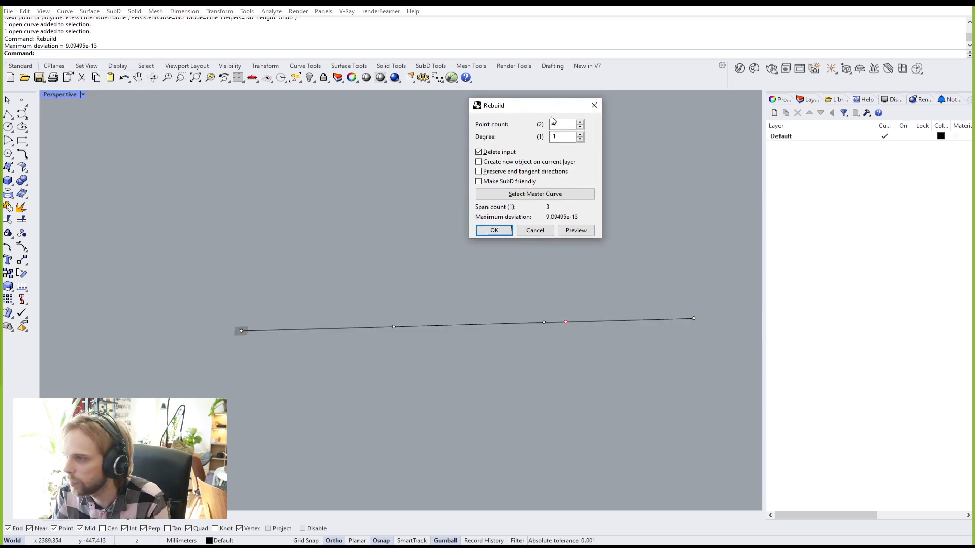
pyautogui.doubleClick(554, 125)
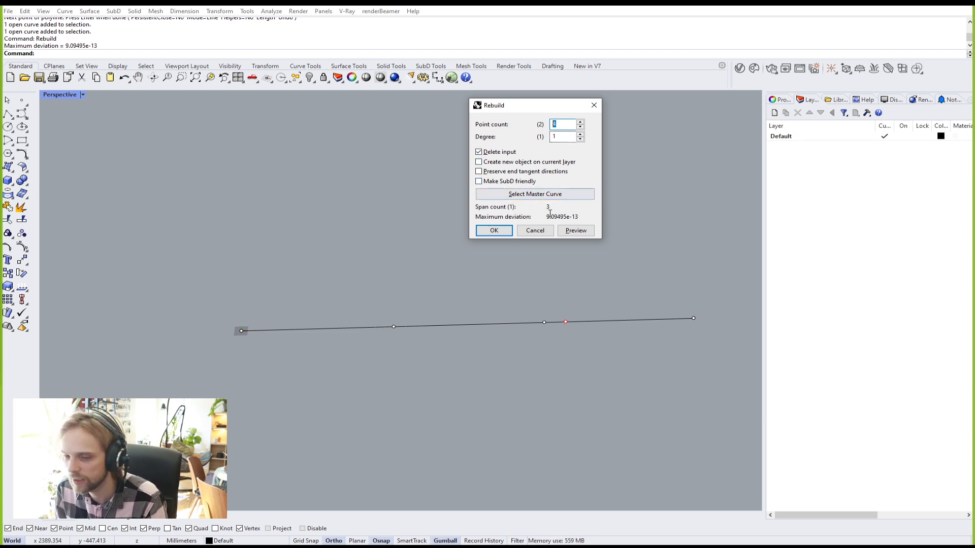
pyautogui.click(492, 231)
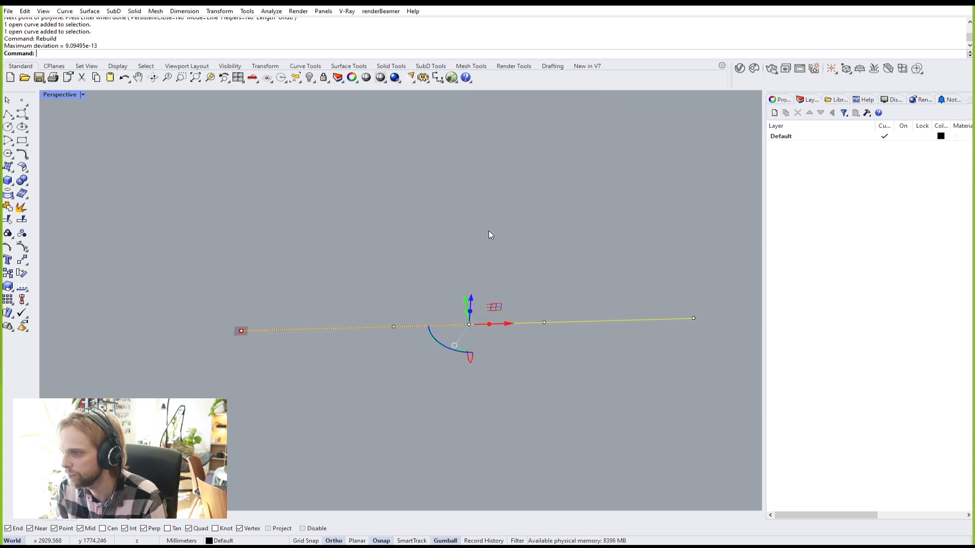
# Step: Reselect the line and rebuild it again at degree 3
pyautogui.click(303, 330)
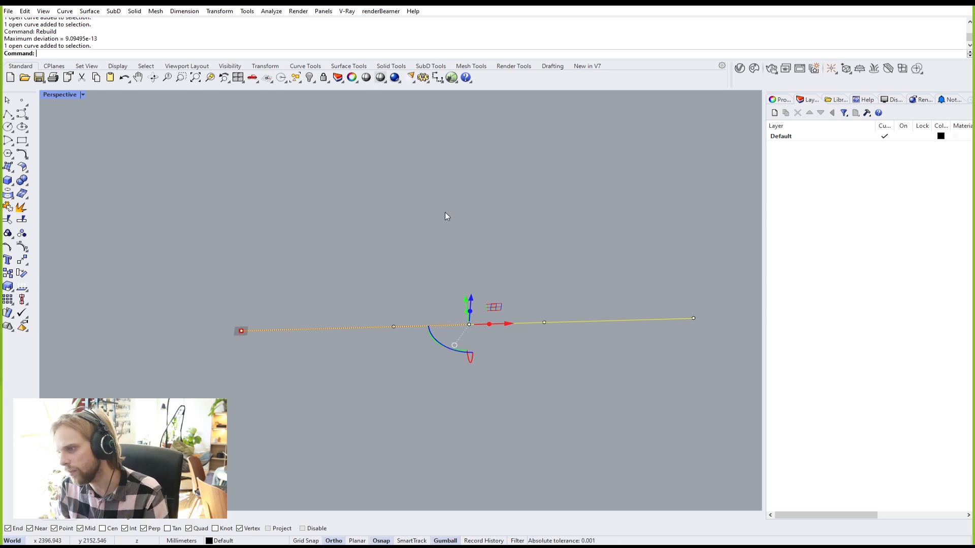
pyautogui.write('Rebu')
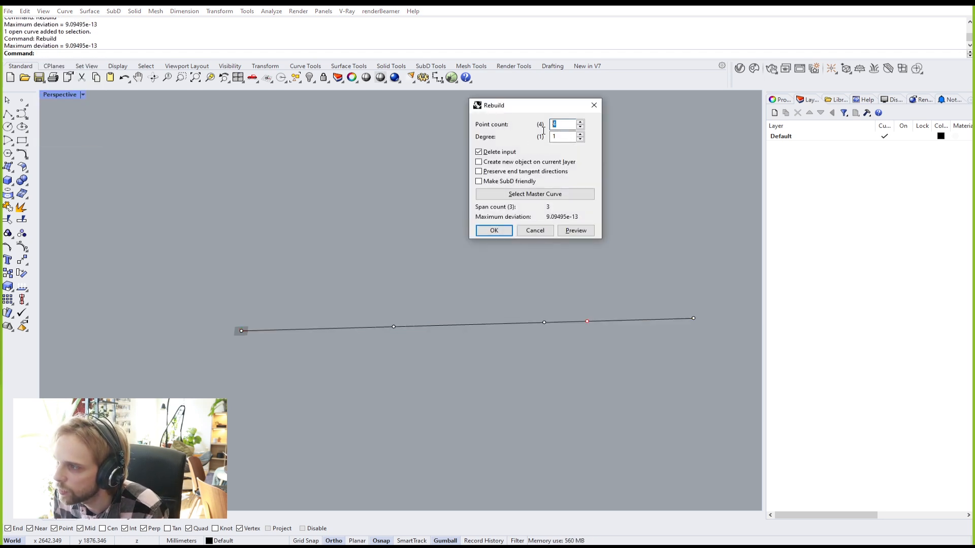
pyautogui.press('Tab')
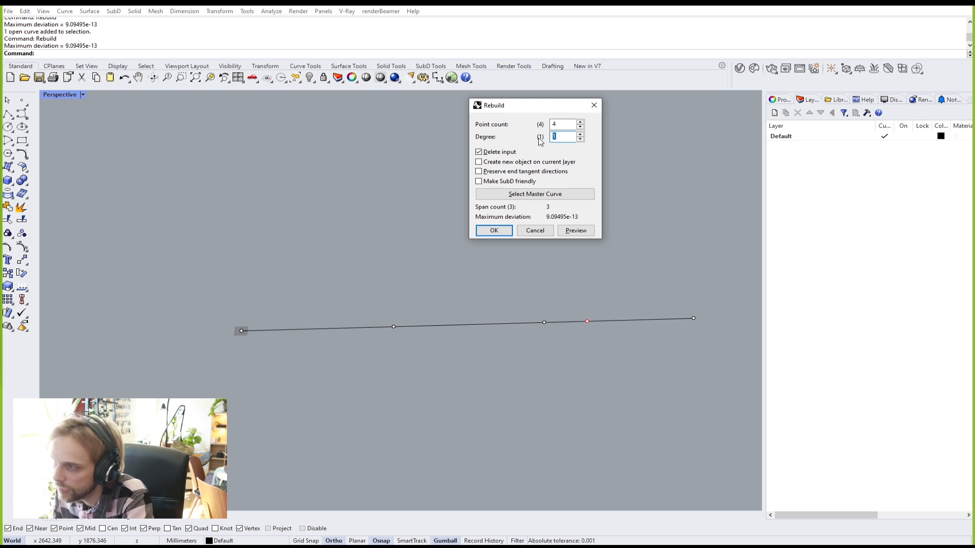
pyautogui.write('3')
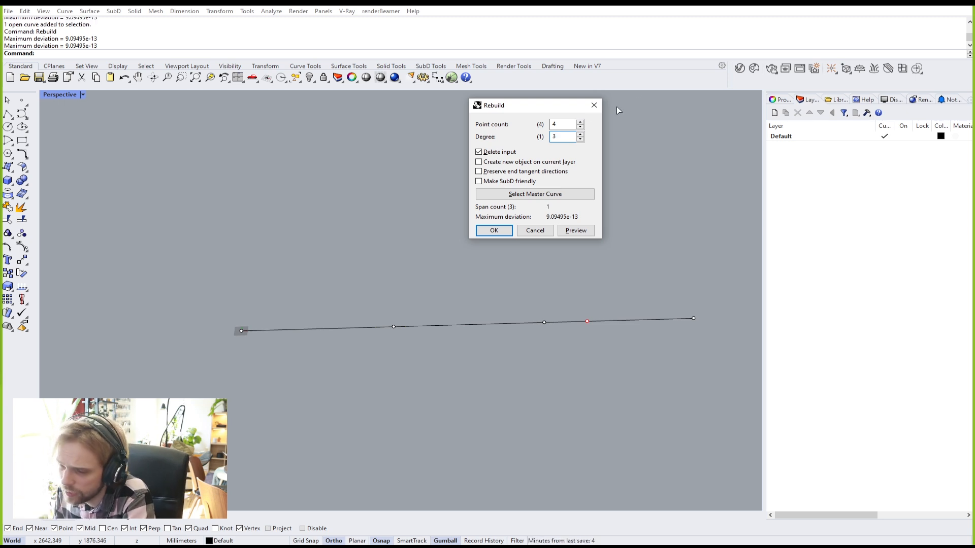
pyautogui.moveTo(571, 136); pyautogui.dragTo(543, 149)
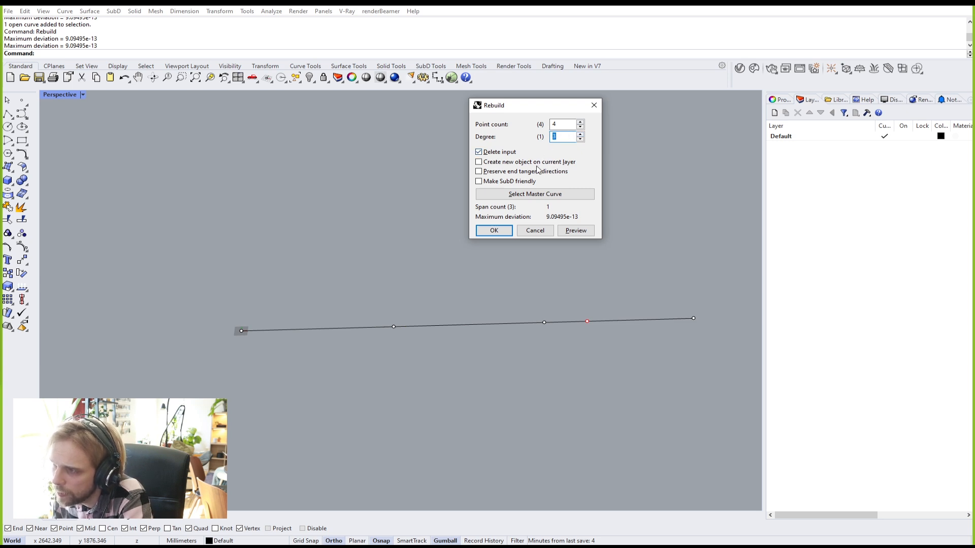
pyautogui.click(502, 234)
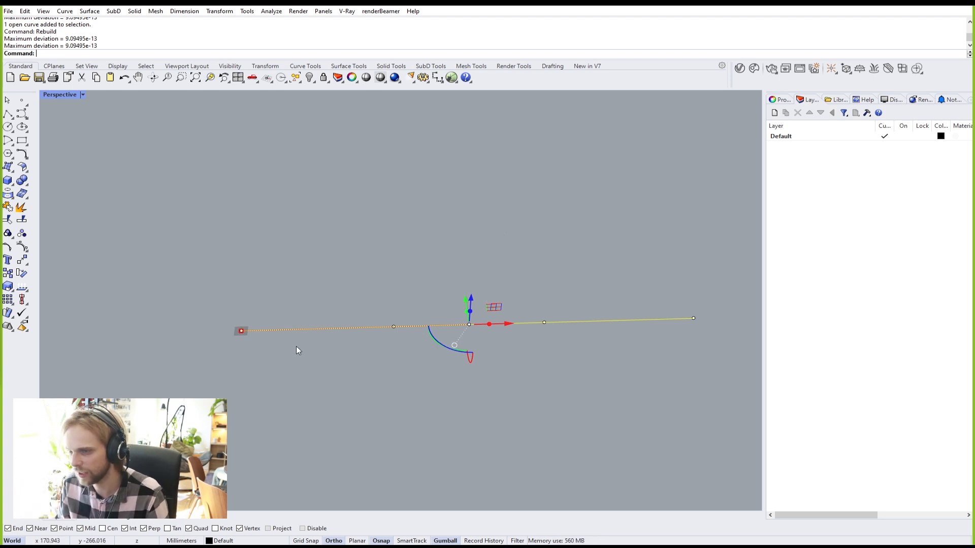
# Step: Window-select the two control points at the curve's right end
pyautogui.click(420, 247)
pyautogui.click(451, 327)
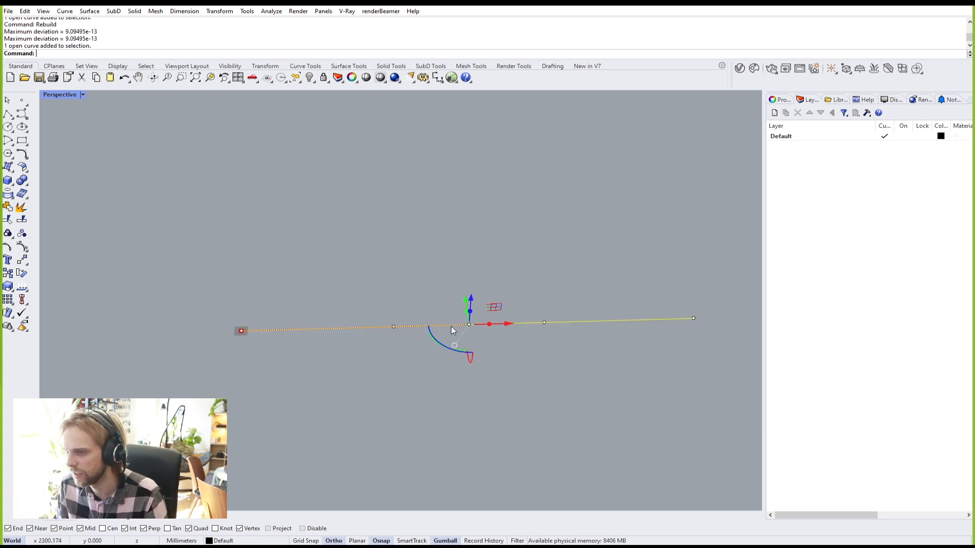
pyautogui.keyDown('shift'); pyautogui.moveTo(562, 325); pyautogui.dragTo(414, 313, button='right'); pyautogui.keyUp('shift')
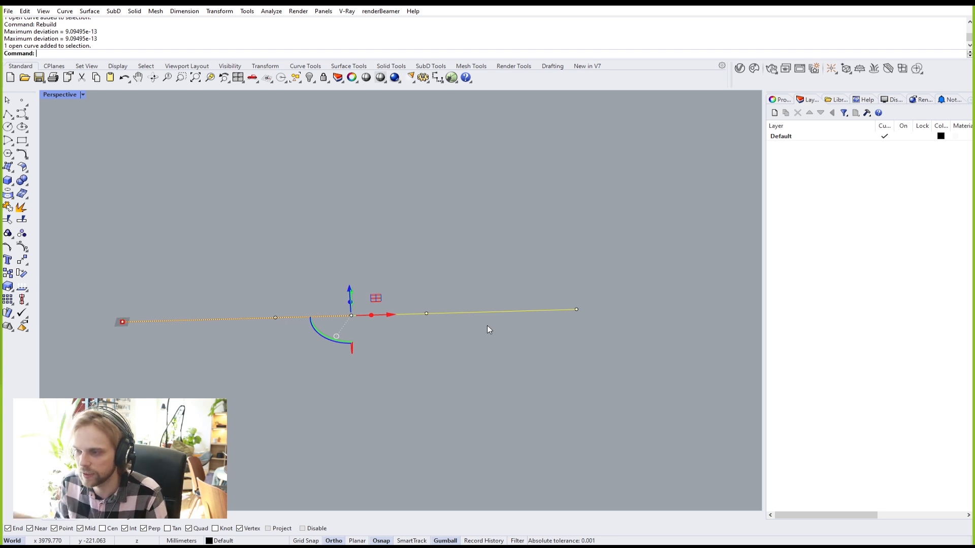
pyautogui.moveTo(395, 230); pyautogui.dragTo(671, 364)
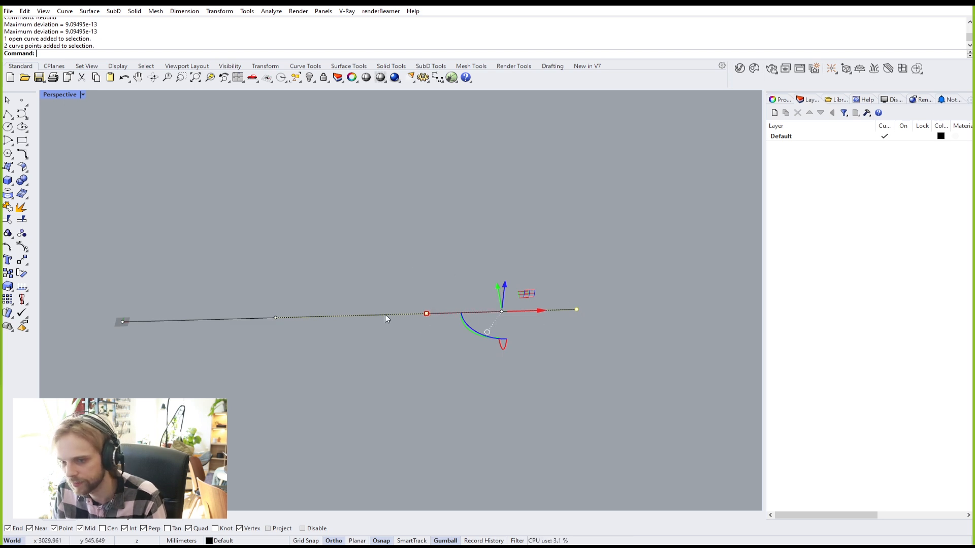
# Step: Raise the two points 1000 mm along the gumball Z axis, after undoing a 300 mm try
pyautogui.moveTo(439, 297); pyautogui.dragTo(532, 271, button='right')
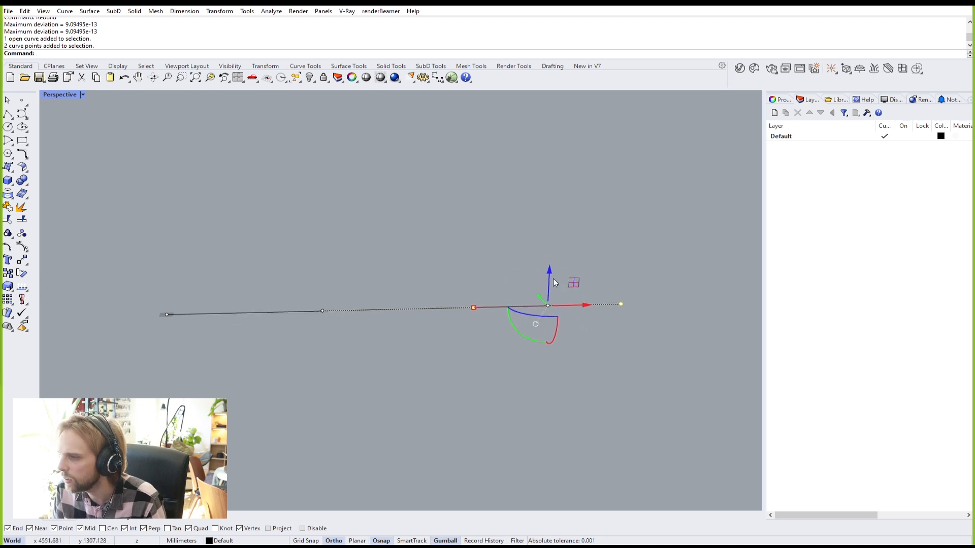
pyautogui.click(552, 279)
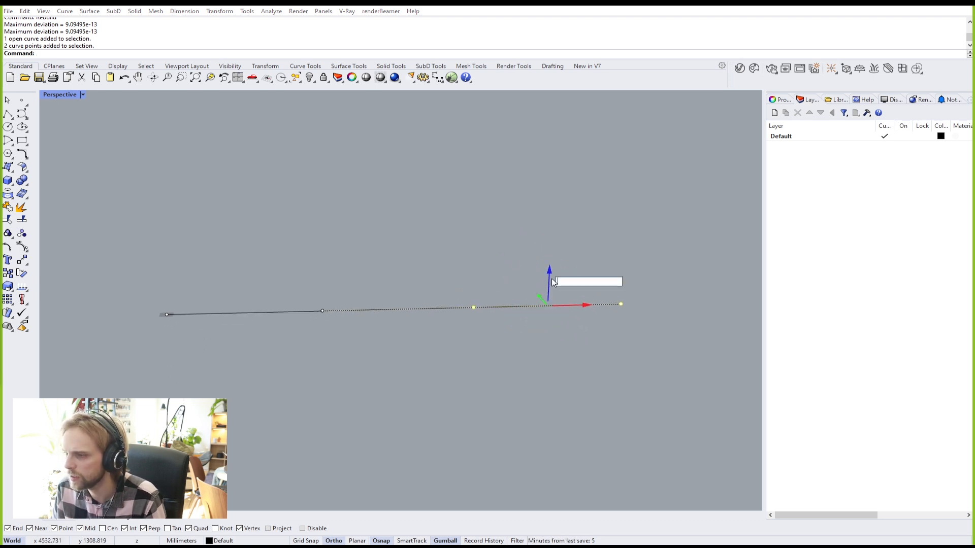
pyautogui.write('300')
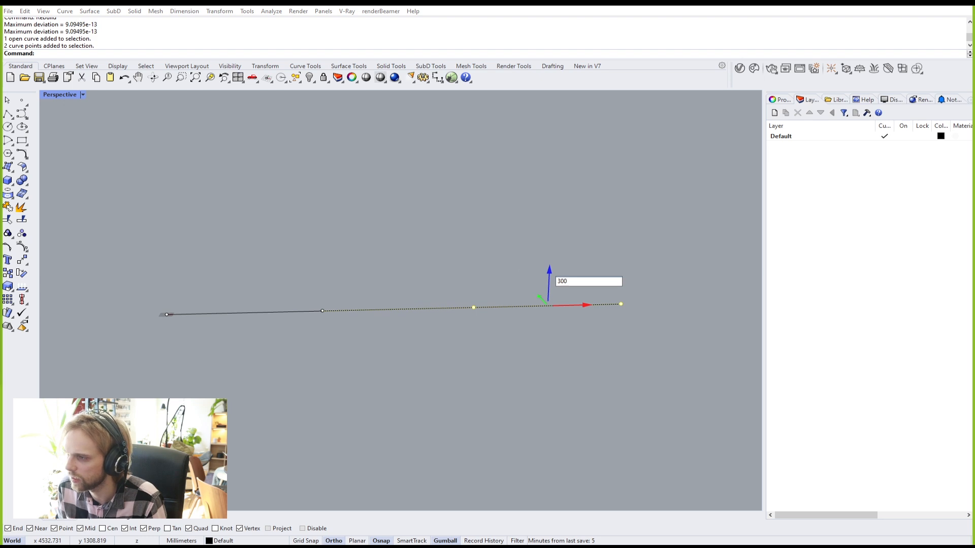
pyautogui.press('Return')
pyautogui.scroll(-3, 551, 278)
pyautogui.scroll(3, 513, 206)
pyautogui.hotkey('ctrl', 'z')
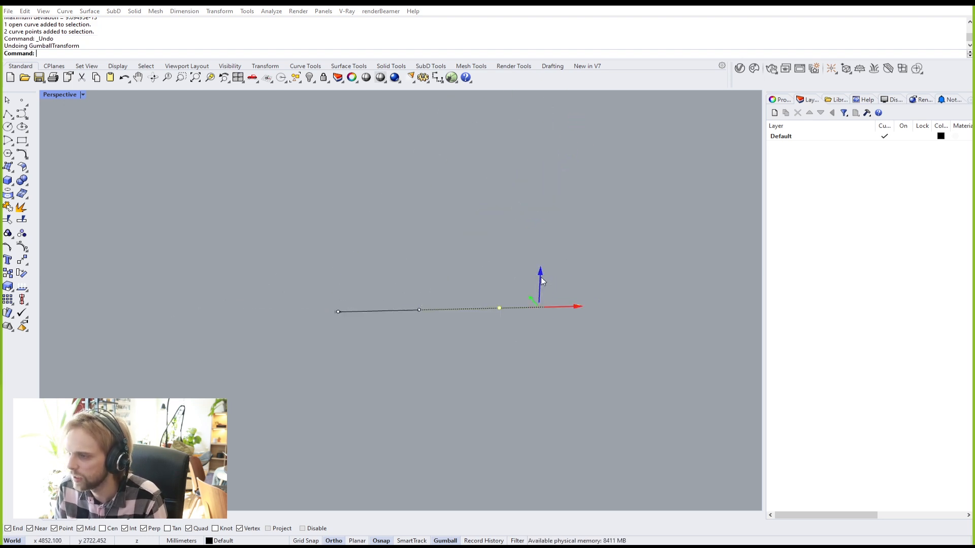
pyautogui.click(540, 280)
pyautogui.write('1000')
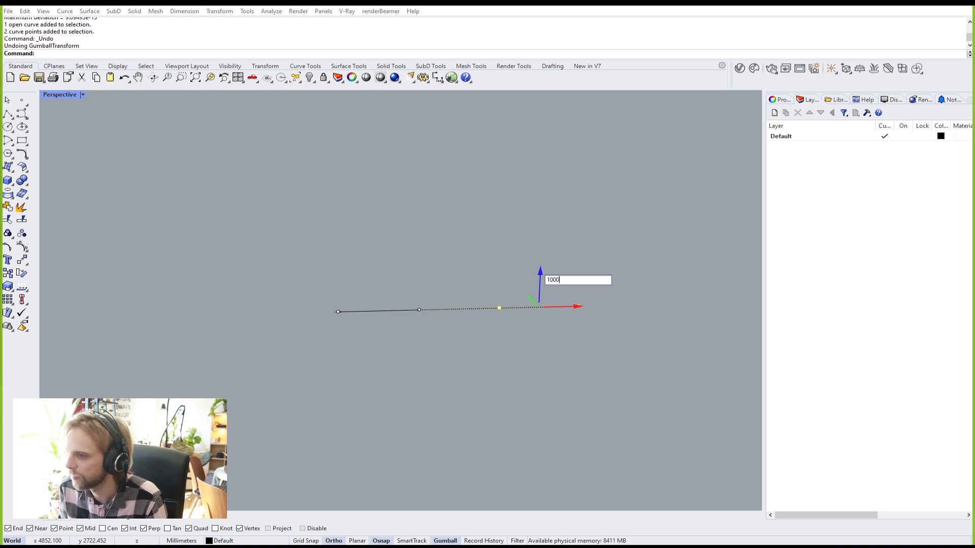
pyautogui.press('Return')
pyautogui.moveTo(490, 298); pyautogui.dragTo(415, 300, button='right')
pyautogui.keyDown('shift'); pyautogui.moveTo(544, 259); pyautogui.dragTo(468, 274, button='right'); pyautogui.keyUp('shift')
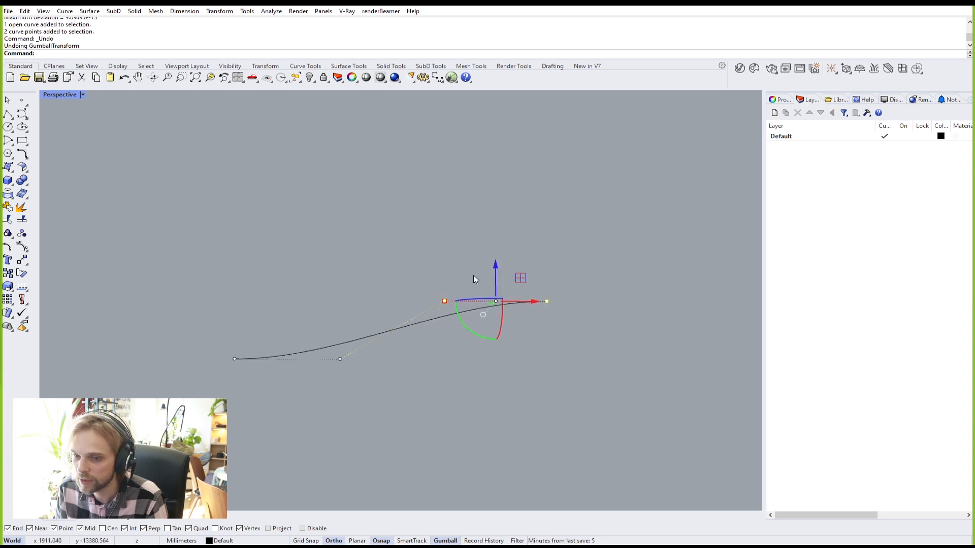
# Step: Raise the points a further 500 mm and inspect the curve's upward sweep
pyautogui.click(493, 274)
pyautogui.write('500')
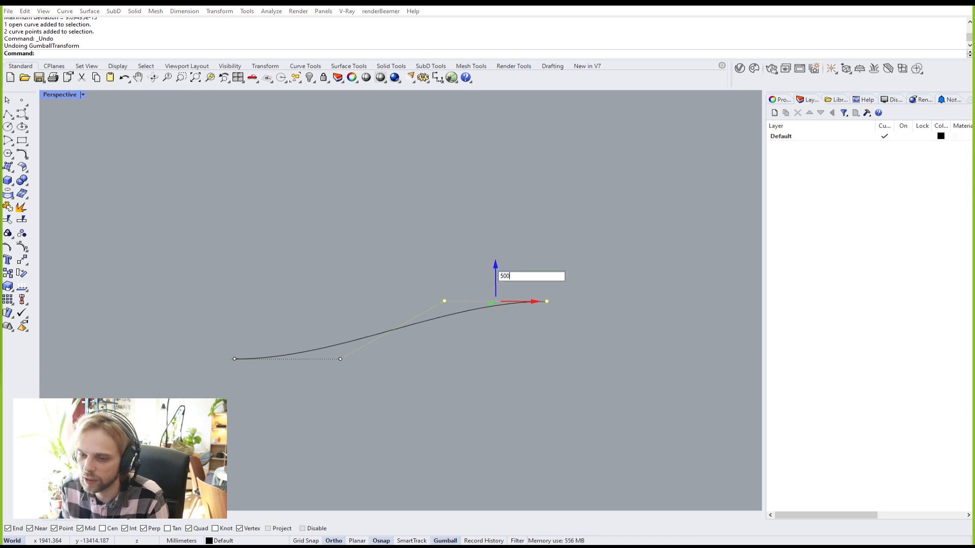
pyautogui.press('Return')
pyautogui.moveTo(514, 258); pyautogui.dragTo(473, 282, button='right')
pyautogui.moveTo(382, 235); pyautogui.dragTo(368, 344, button='right')
# Step: Reselect the curve's two right-hand control points
pyautogui.press('Escape')
pyautogui.click(404, 339)
pyautogui.moveTo(401, 257); pyautogui.dragTo(598, 323)
pyautogui.moveTo(598, 324); pyautogui.dragTo(621, 264, button='right')
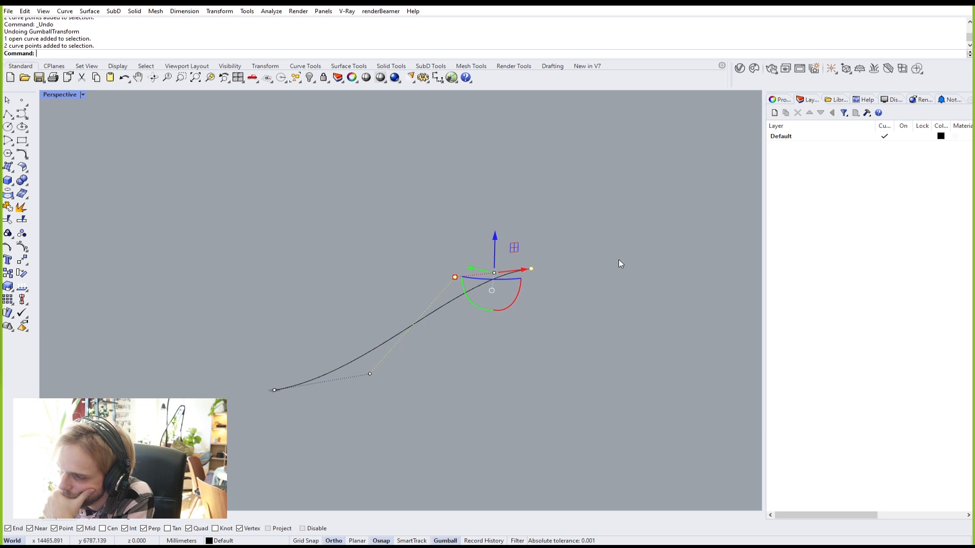
# Step: Clear the control points and select the whole S-curve
pyautogui.press('Escape')
pyautogui.scroll(5, 269, 399)
pyautogui.moveTo(292, 378); pyautogui.dragTo(250, 330, button='right')
pyautogui.scroll(5, 249, 333)
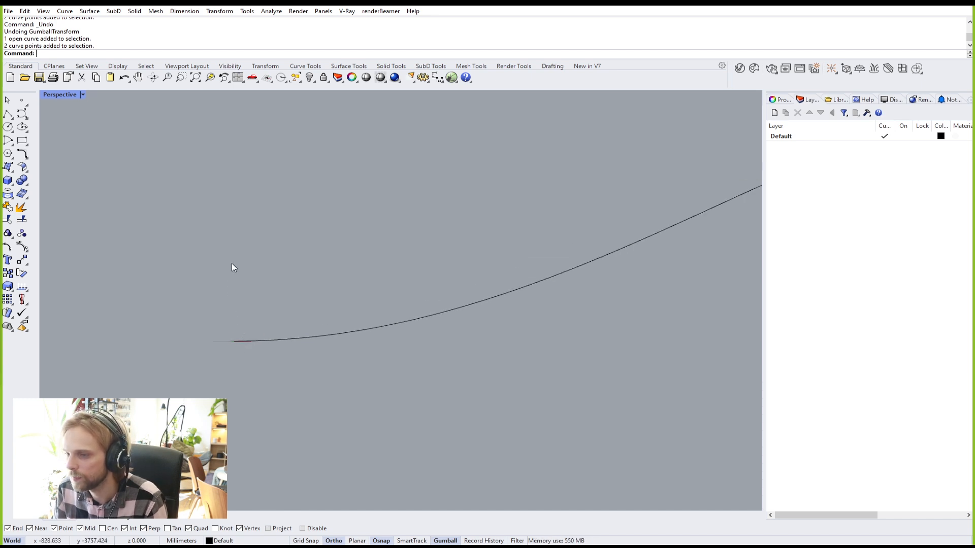
pyautogui.moveTo(269, 250); pyautogui.dragTo(405, 299, button='right')
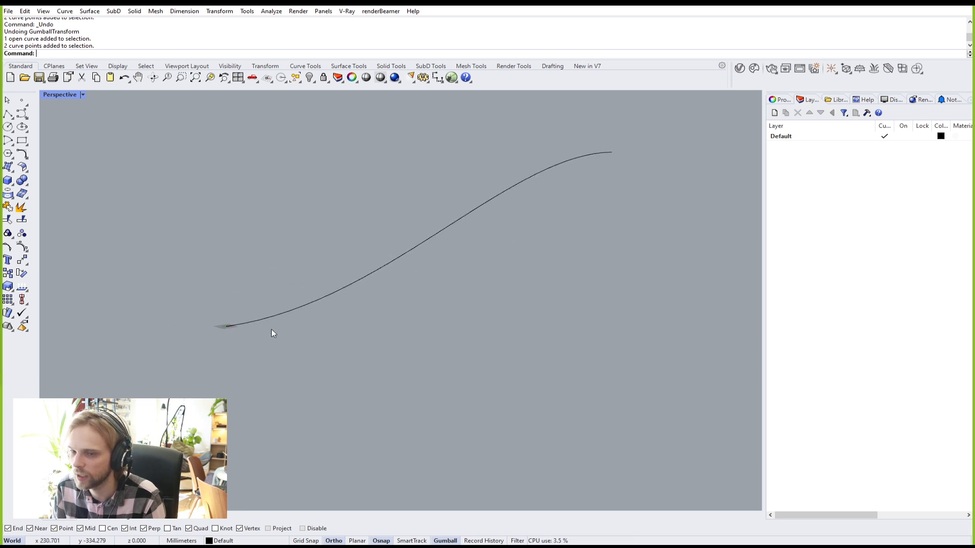
pyautogui.moveTo(555, 160); pyautogui.dragTo(464, 279, button='right')
pyautogui.moveTo(463, 342); pyautogui.dragTo(278, 319)
pyautogui.moveTo(279, 317); pyautogui.dragTo(361, 331, button='right')
pyautogui.moveTo(616, 205); pyautogui.dragTo(502, 236, button='right')
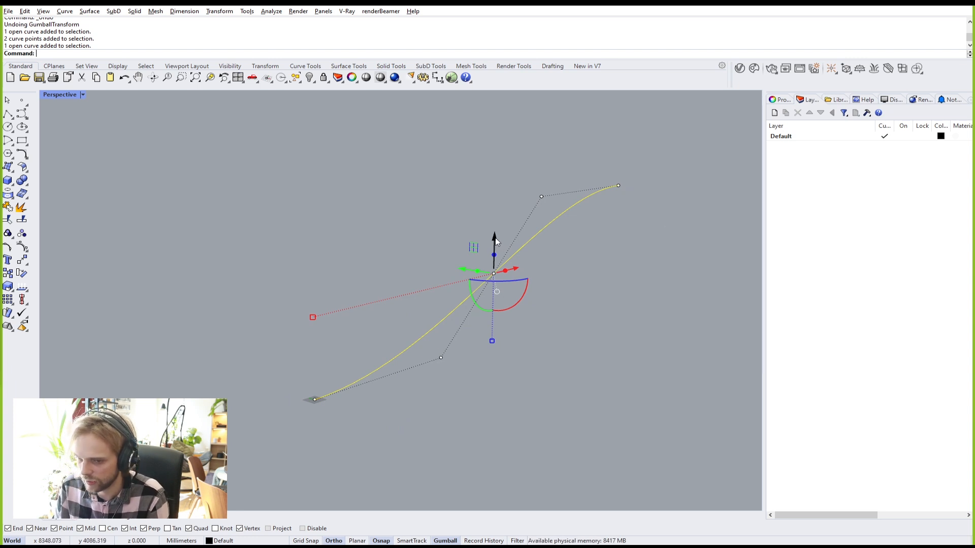
# Step: Copy the curve 500 mm up along the gumball Z axis and compare both rails
pyautogui.click(495, 240)
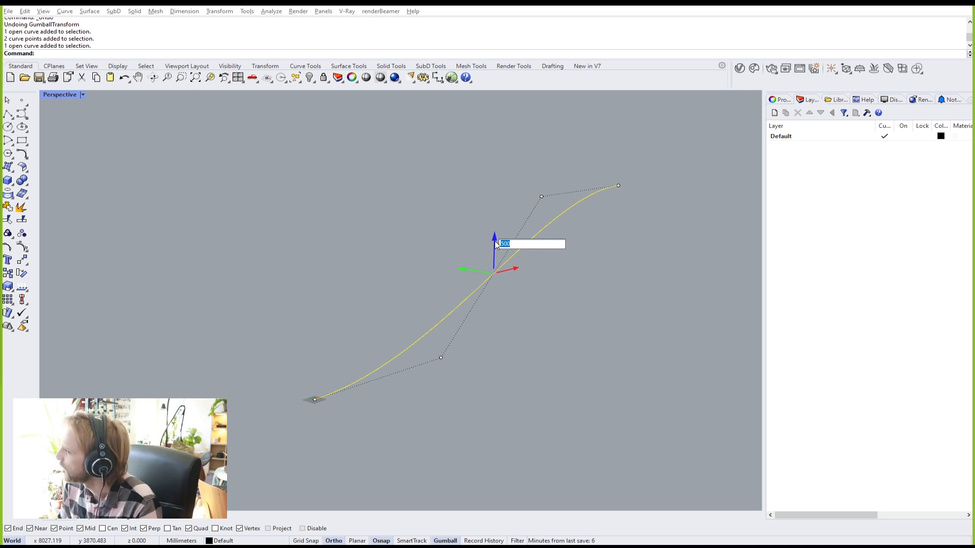
pyautogui.press('Return')
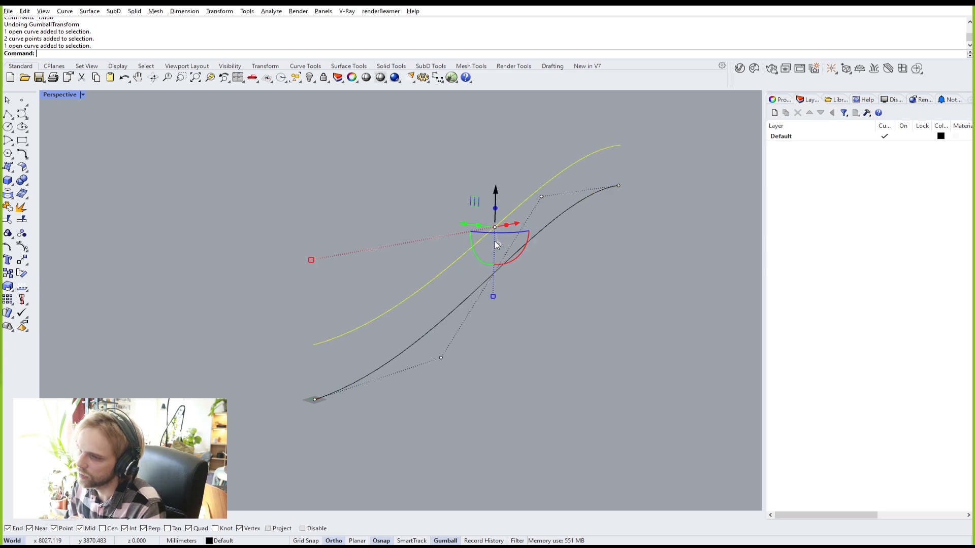
pyautogui.press('Escape')
pyautogui.moveTo(589, 284); pyautogui.dragTo(443, 284, button='right')
pyautogui.moveTo(476, 232); pyautogui.dragTo(162, 335, button='right')
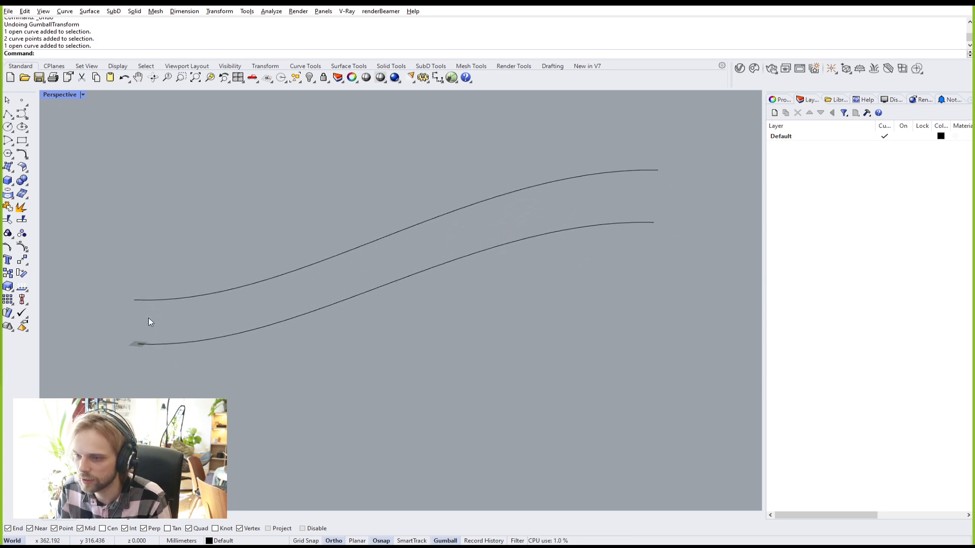
pyautogui.moveTo(607, 239); pyautogui.dragTo(528, 223, button='right')
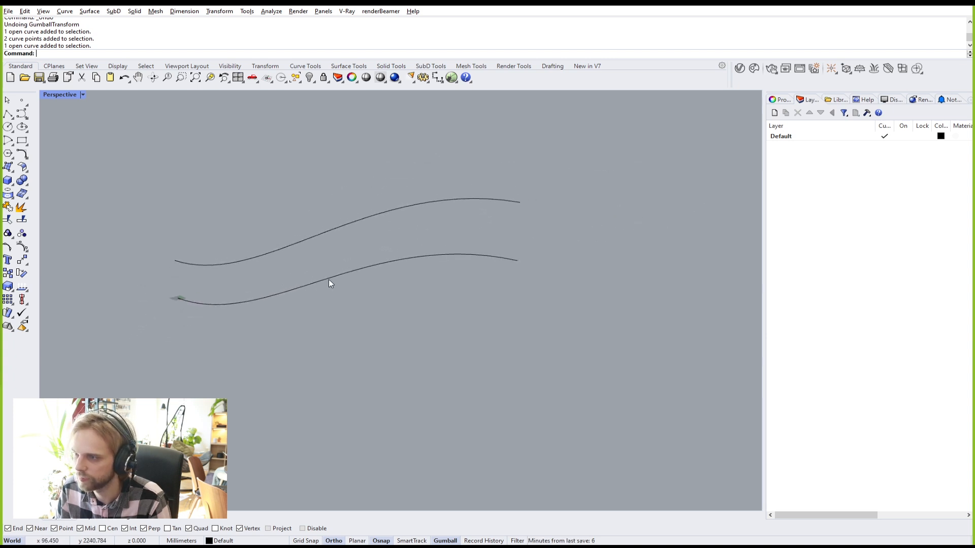
# Step: Window-select the upper rail's right-end control points
pyautogui.click(414, 202)
pyautogui.moveTo(412, 204)
pyautogui.mouseDown(button='right')
pyautogui.moveTo(428, 202)
pyautogui.moveTo(395, 206)
pyautogui.mouseUp(button='right')
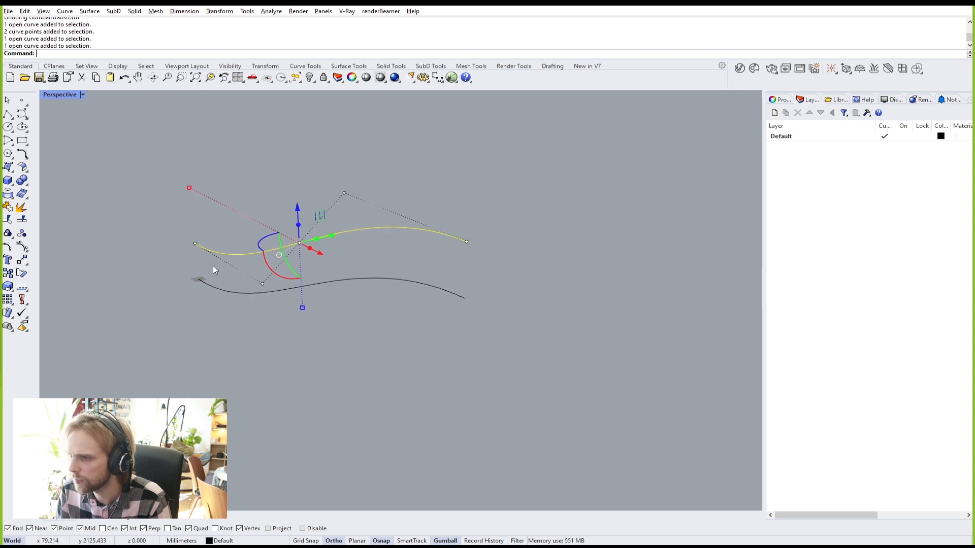
pyautogui.moveTo(322, 166); pyautogui.dragTo(379, 204)
pyautogui.keyDown('shift'); pyautogui.moveTo(457, 212); pyautogui.dragTo(486, 246); pyautogui.keyUp('shift')
pyautogui.moveTo(422, 249); pyautogui.dragTo(475, 228, button='right')
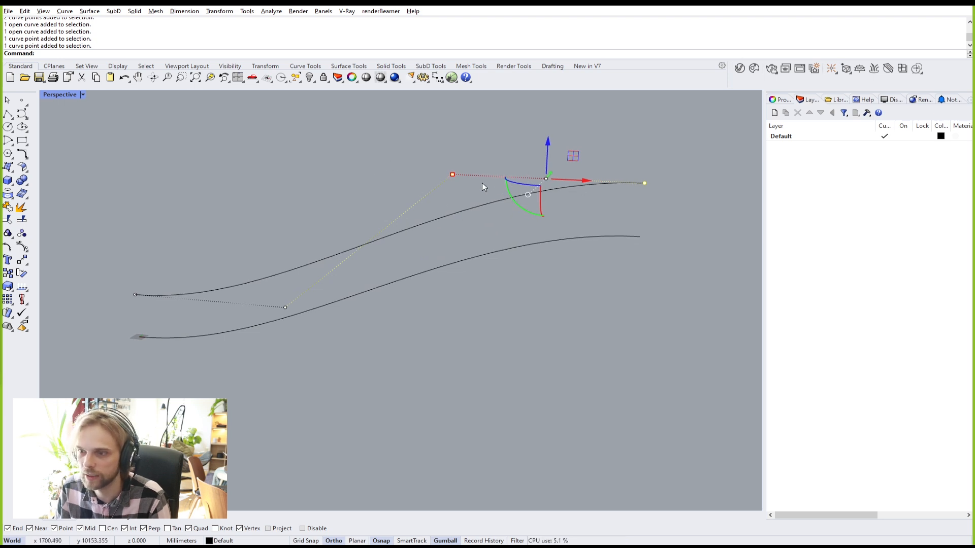
pyautogui.moveTo(483, 183); pyautogui.dragTo(434, 169, button='right')
pyautogui.keyDown('shift'); pyautogui.moveTo(589, 181); pyautogui.dragTo(512, 208, button='right'); pyautogui.keyUp('shift')
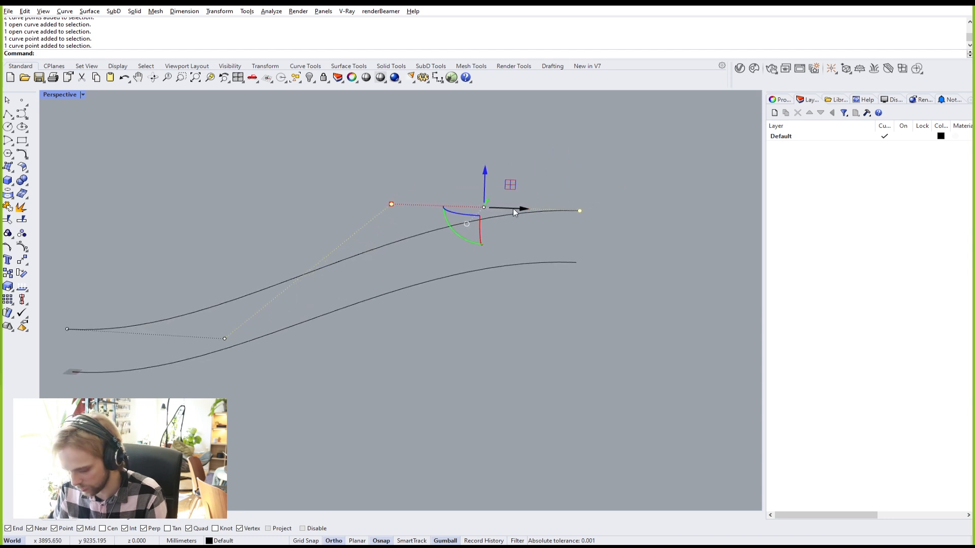
# Step: Move those points vertically so they sit level with the lower rail's end
pyautogui.write('M')
pyautogui.press('Return')
pyautogui.write('v')
pyautogui.press('Return')
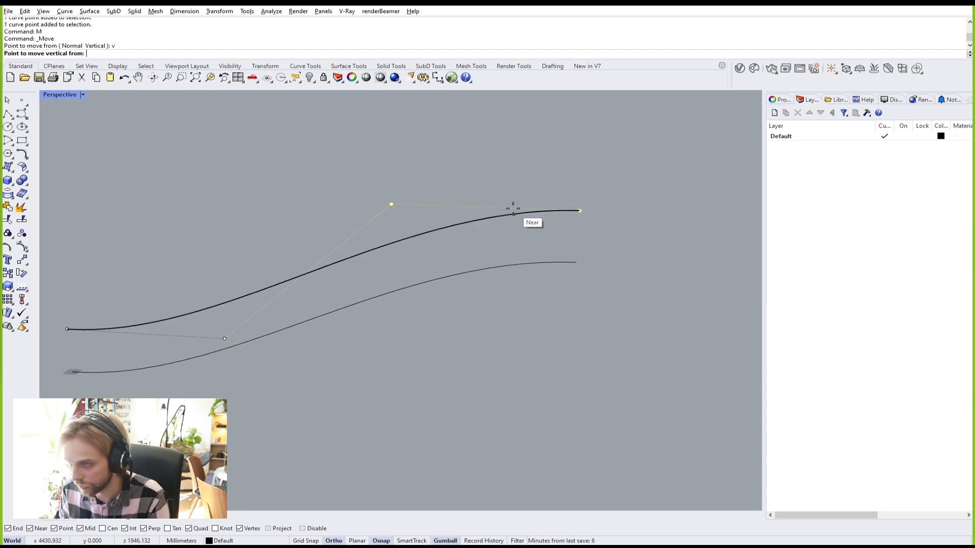
pyautogui.click(579, 209)
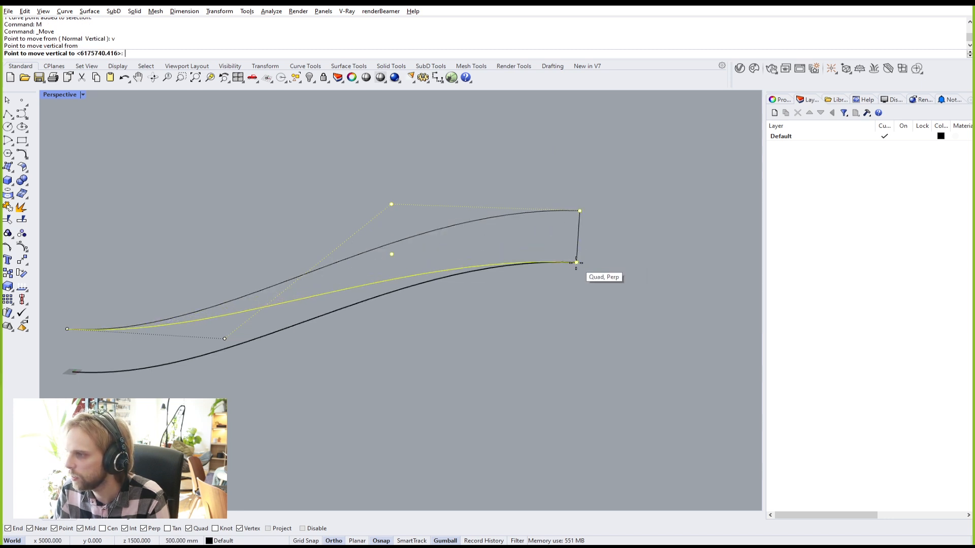
pyautogui.click(576, 263)
# Step: Try a gumball move of 3 on the selected points, then undo it
pyautogui.moveTo(469, 251); pyautogui.dragTo(497, 306, button='right')
pyautogui.moveTo(431, 278); pyautogui.dragTo(341, 282, button='right')
pyautogui.moveTo(294, 258); pyautogui.dragTo(321, 261, button='right')
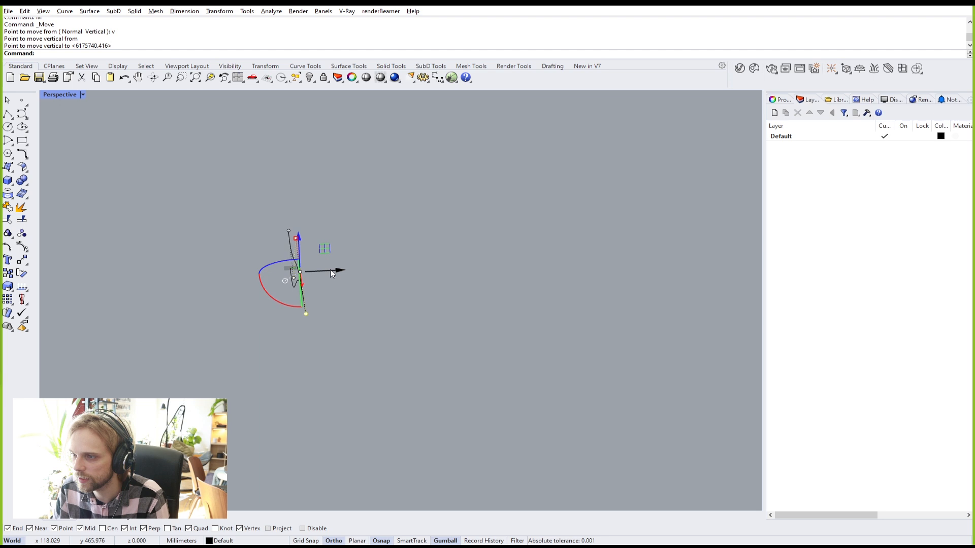
pyautogui.click(331, 273)
pyautogui.write('3')
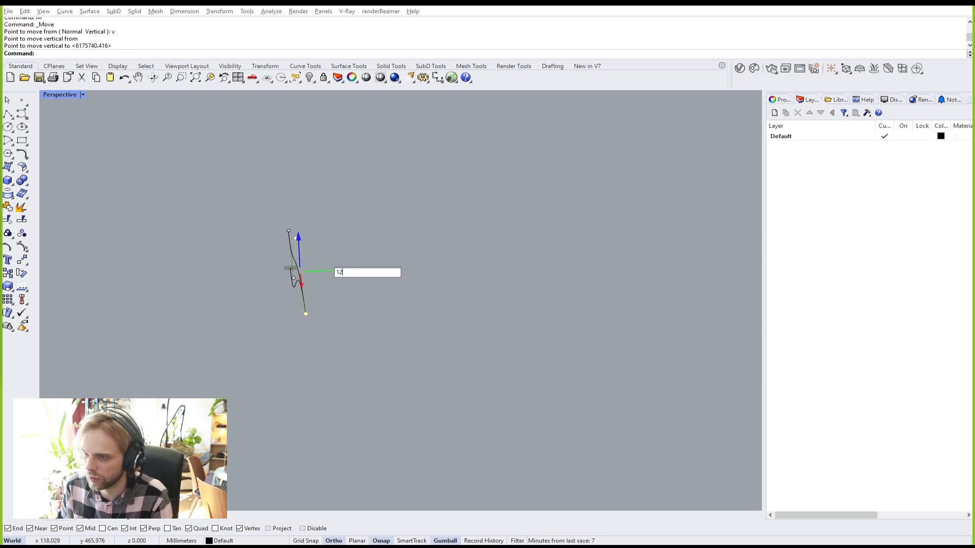
pyautogui.press('Return')
pyautogui.moveTo(330, 270); pyautogui.dragTo(351, 313, button='right')
pyautogui.hotkey('ctrl', 'z')
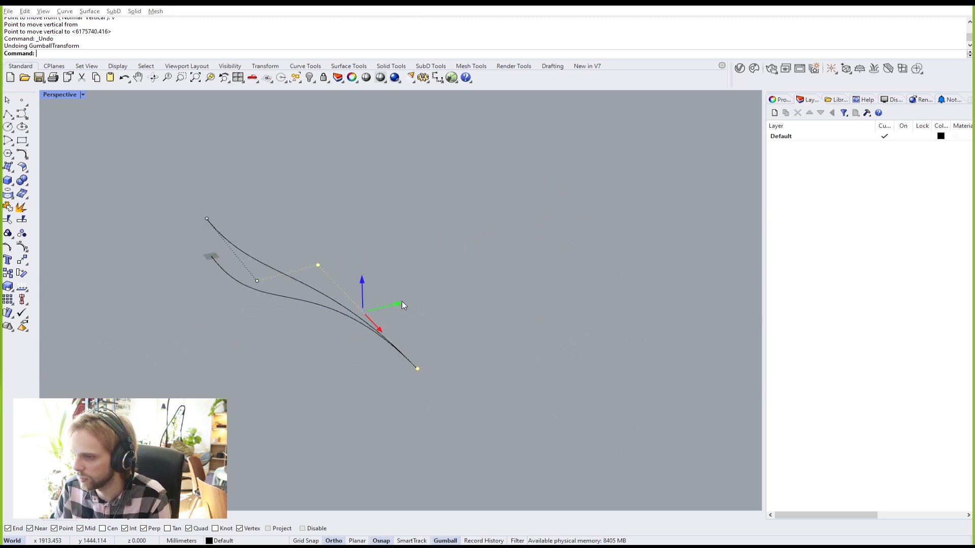
pyautogui.click(402, 304)
# Step: Shift the selected points sideways by 750 and clear the selection
pyautogui.write('750')
pyautogui.press('Return')
pyautogui.click(460, 252)
pyautogui.moveTo(348, 246); pyautogui.dragTo(591, 192, button='right')
pyautogui.moveTo(527, 371); pyautogui.dragTo(503, 368, button='right')
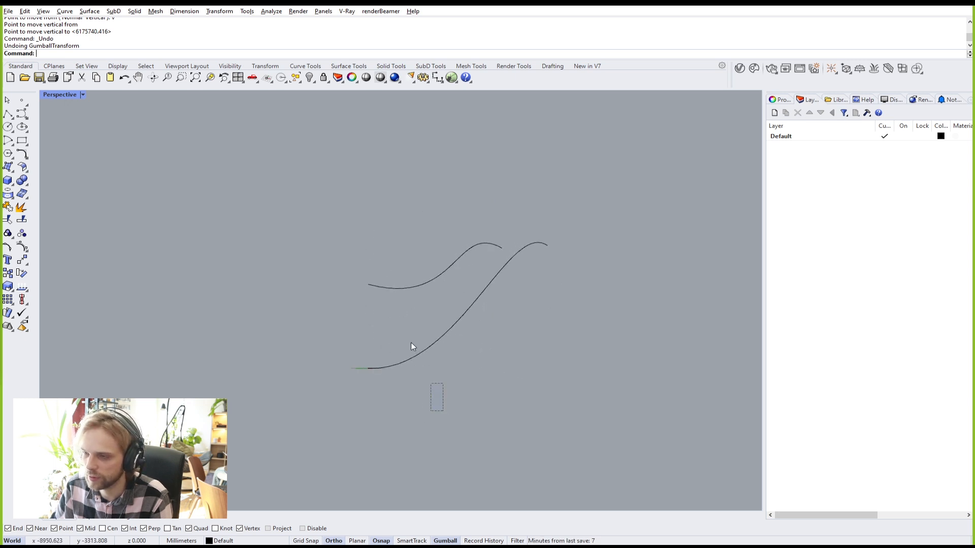
pyautogui.moveTo(431, 387); pyautogui.dragTo(365, 265)
pyautogui.click(498, 388)
# Step: Orbit around both S-curves to inspect their reshaped forms
pyautogui.moveTo(395, 377); pyautogui.dragTo(452, 288, button='right')
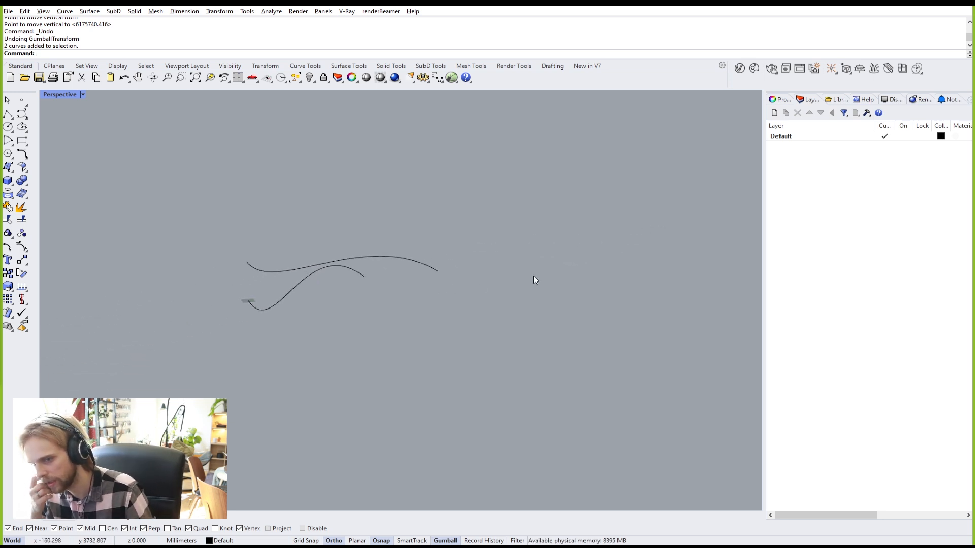
pyautogui.moveTo(533, 276); pyautogui.dragTo(465, 265, button='right')
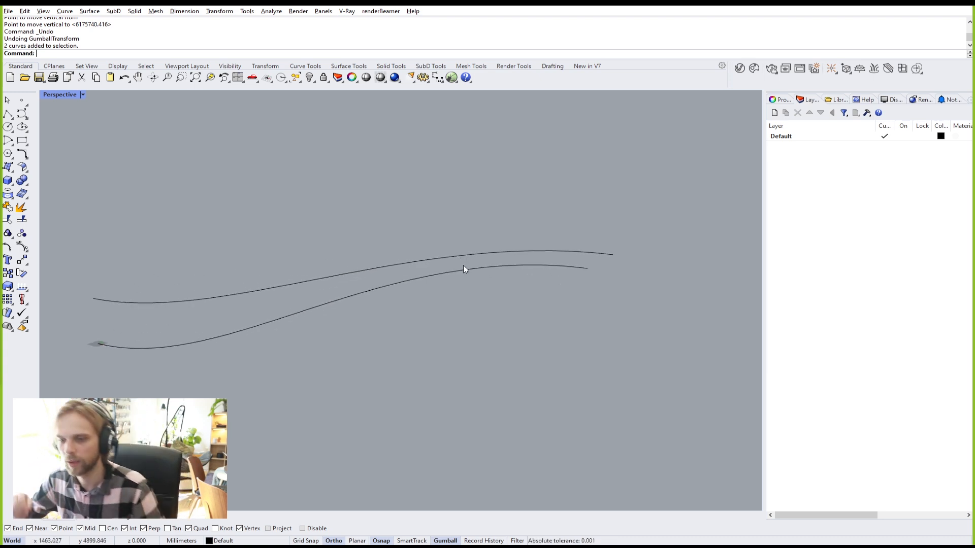
pyautogui.moveTo(463, 265); pyautogui.dragTo(559, 216, button='right')
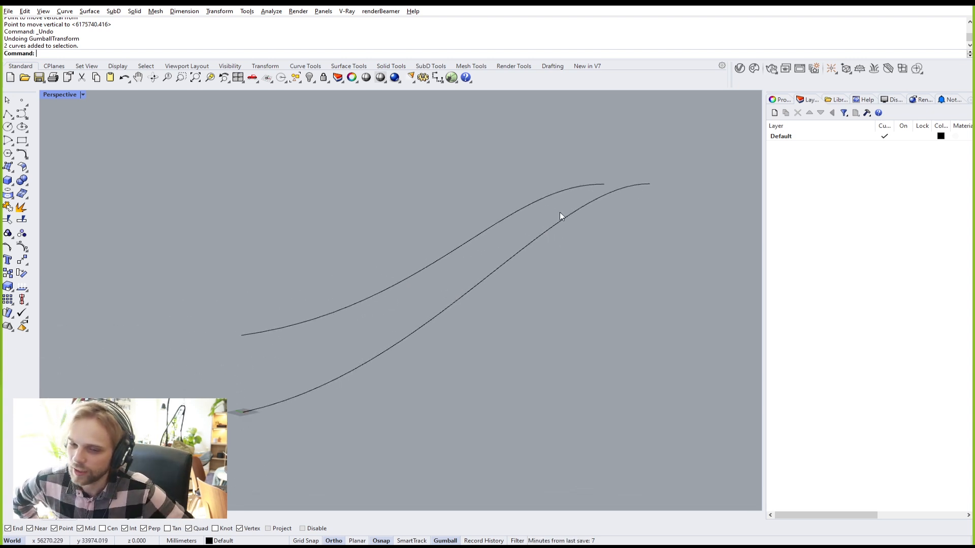
pyautogui.moveTo(541, 189); pyautogui.dragTo(556, 203, button='right')
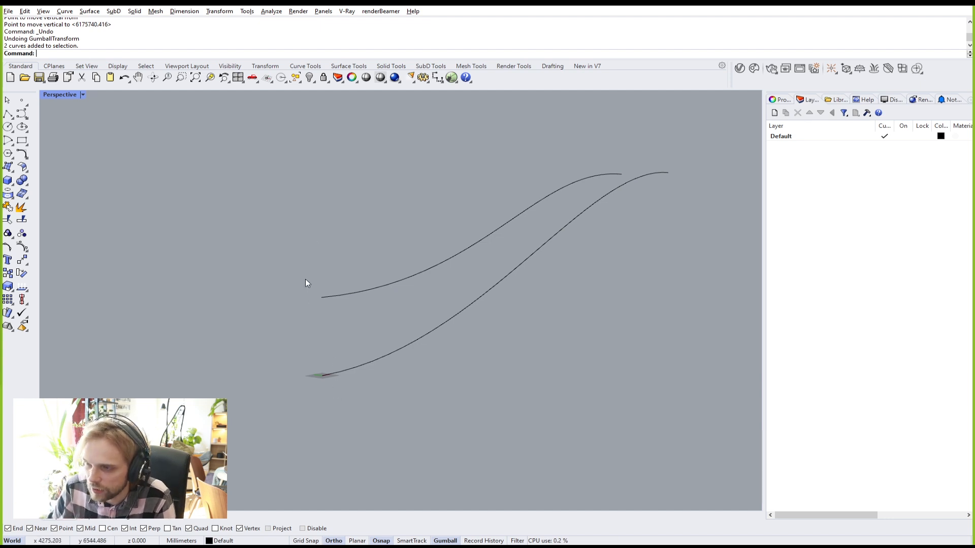
pyautogui.scroll(-2, 296, 303)
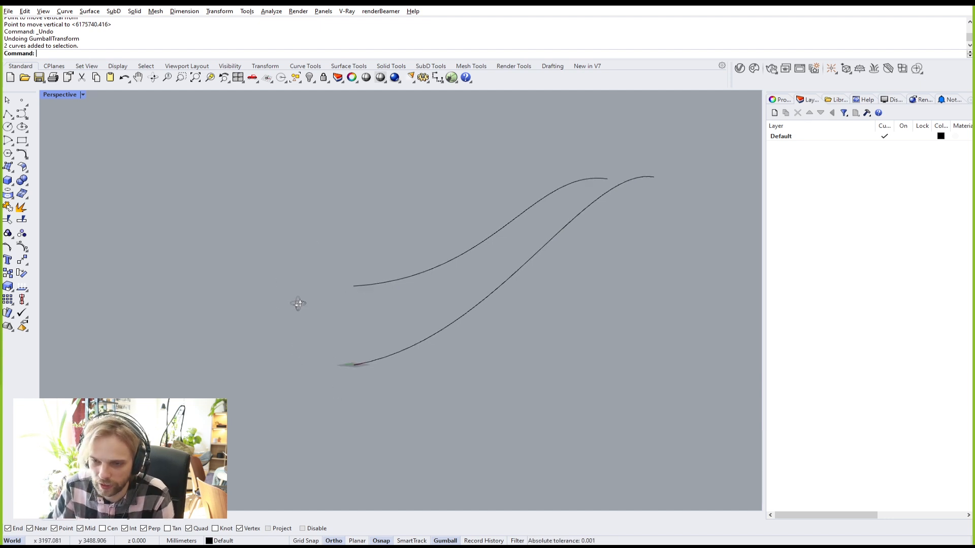
pyautogui.click(8, 116)
# Step: Draw a two-point vertical line from the lower rail's end to the upper rail's end
pyautogui.scroll(1, 351, 335)
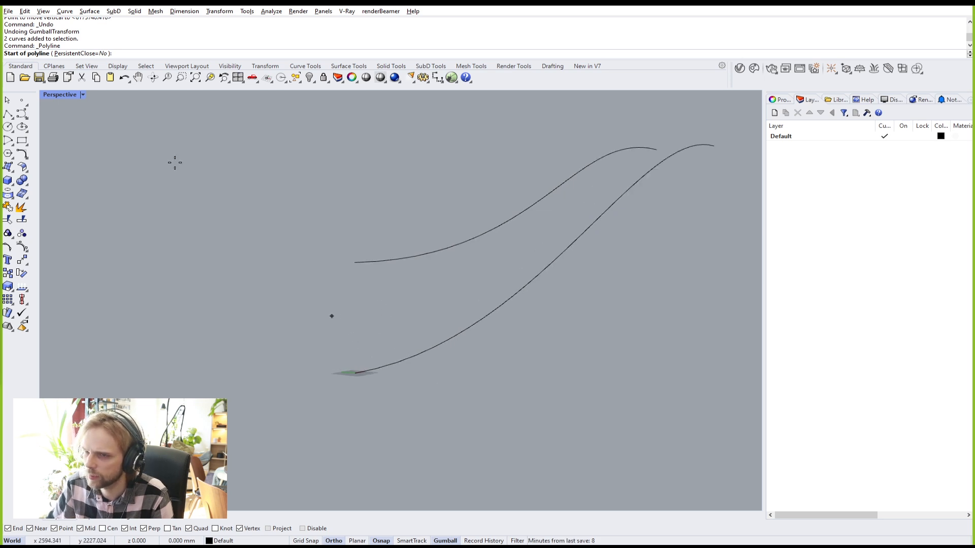
pyautogui.click(355, 373)
pyautogui.click(355, 263)
pyautogui.press('Return')
pyautogui.click(354, 287)
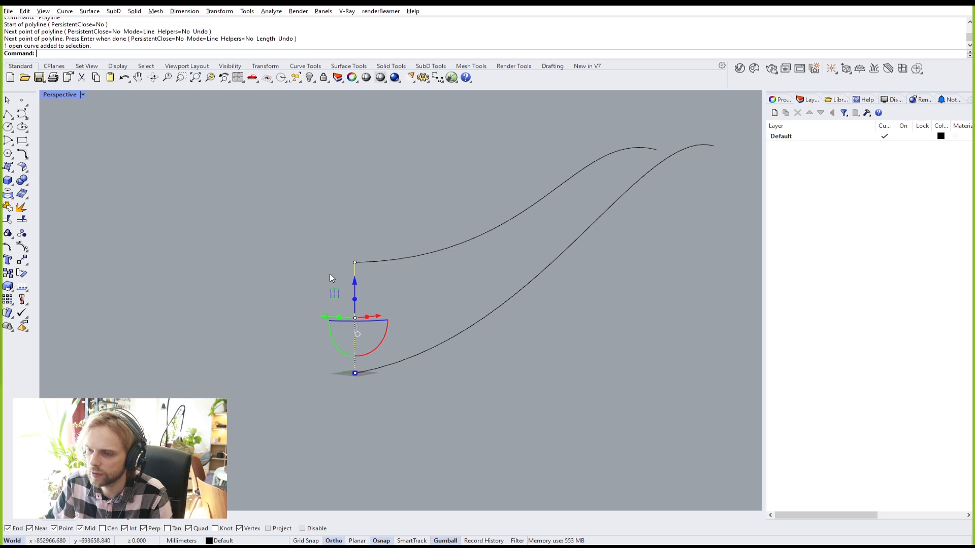
pyautogui.scroll(4, 288, 286)
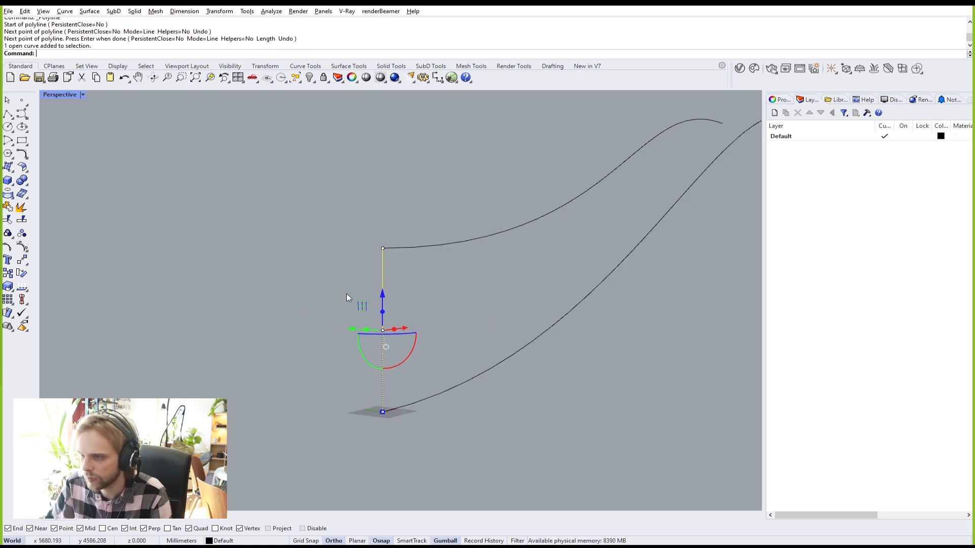
pyautogui.keyDown('shift'); pyautogui.moveTo(347, 293); pyautogui.dragTo(325, 284, button='right'); pyautogui.keyUp('shift')
# Step: Rebuild the end line to 4 points with degree 1
pyautogui.write('rebuild')
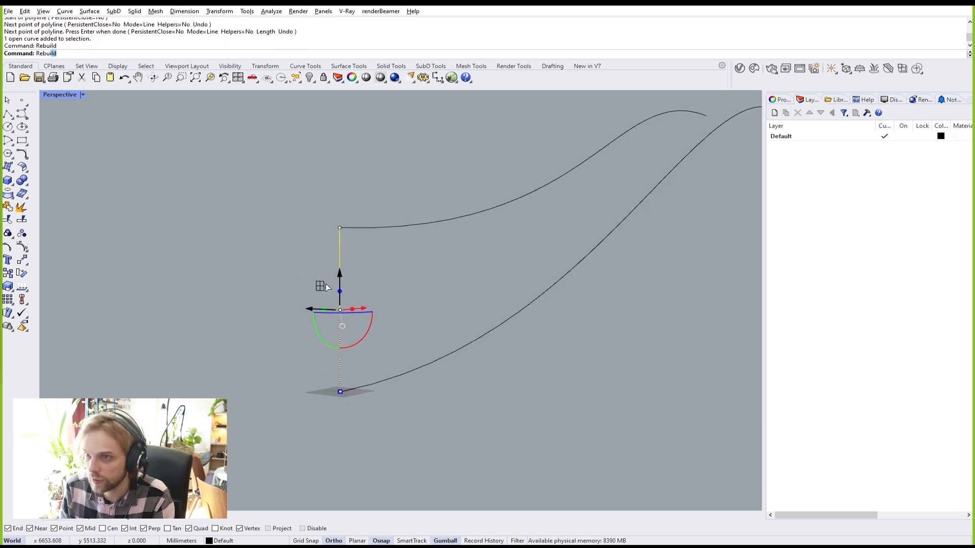
pyautogui.press('Return')
pyautogui.doubleClick(555, 124)
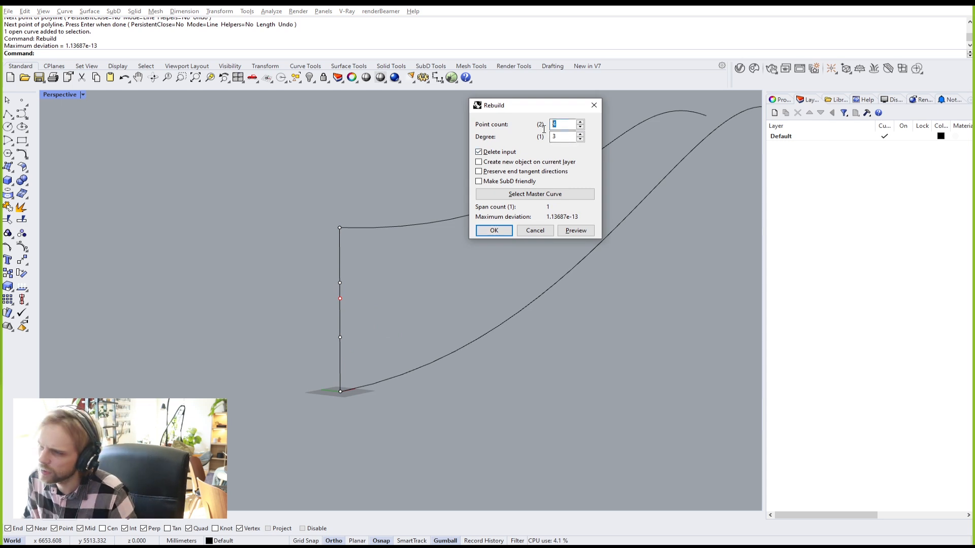
pyautogui.press('Tab')
pyautogui.write('1')
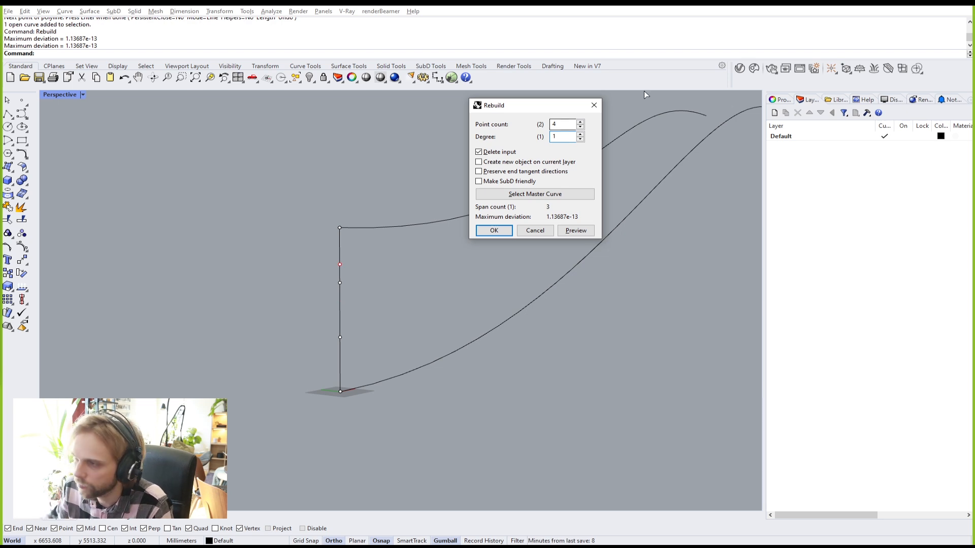
pyautogui.click(494, 231)
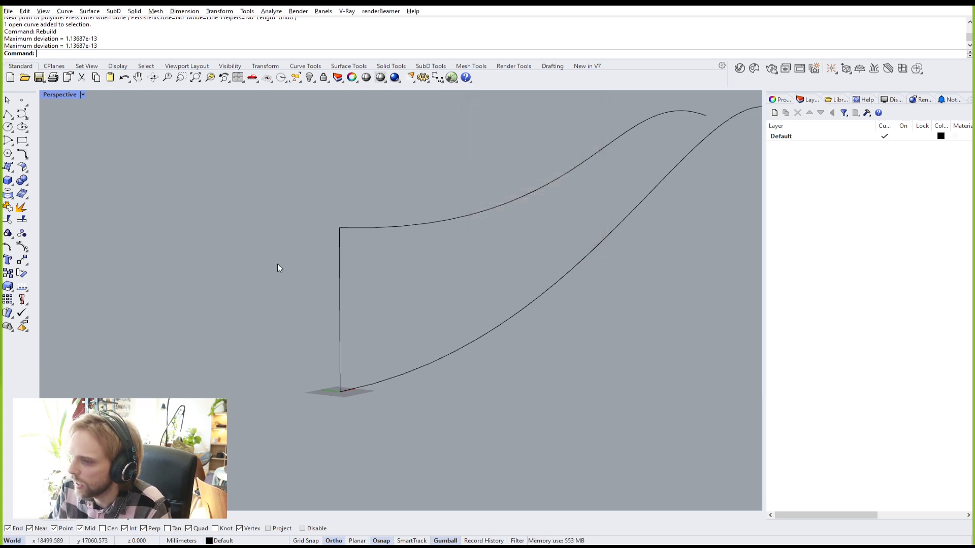
# Step: Select the end line's two middle control points and zoom onto them with ZS
pyautogui.click(336, 264)
pyautogui.moveTo(298, 263); pyautogui.dragTo(354, 350)
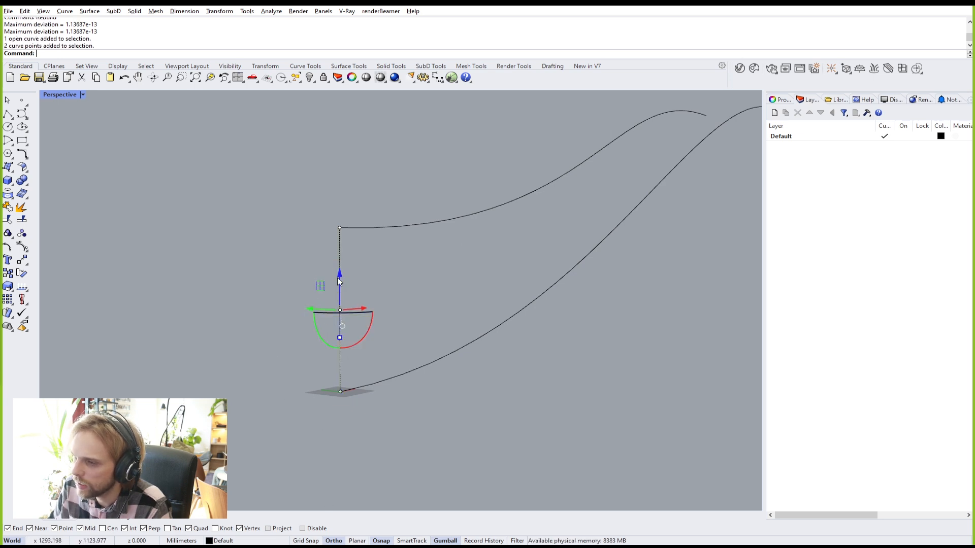
pyautogui.moveTo(341, 284); pyautogui.dragTo(377, 297, button='right')
pyautogui.write('ZS')
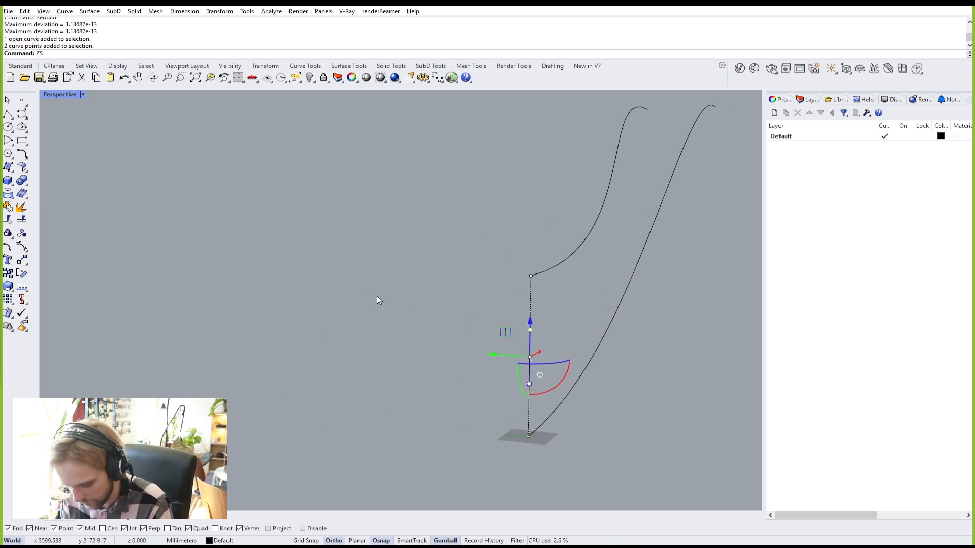
pyautogui.press('Return')
pyautogui.keyDown('shift'); pyautogui.moveTo(582, 220); pyautogui.dragTo(343, 272, button='right'); pyautogui.keyUp('shift')
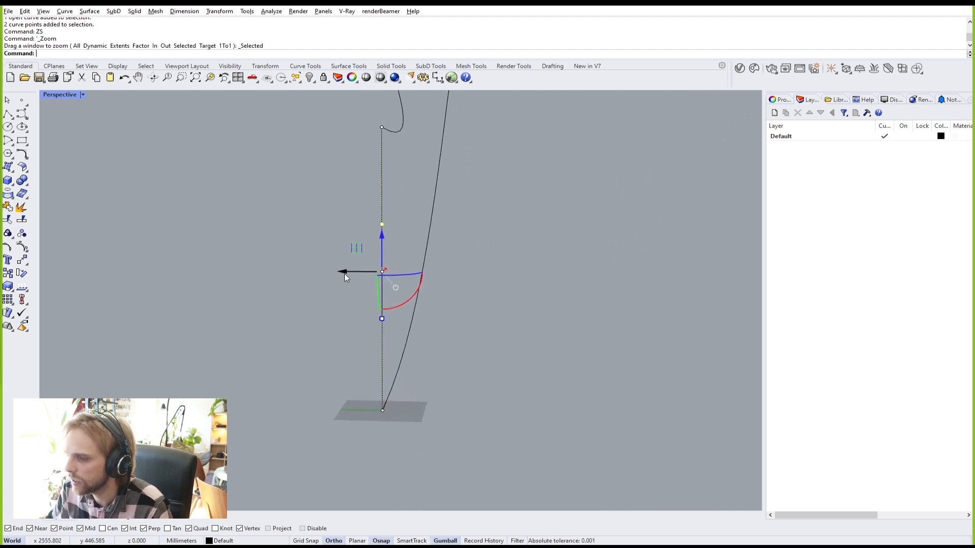
# Step: Move the middle points sideways by -150, after undoing a -200 trial
pyautogui.click(344, 273)
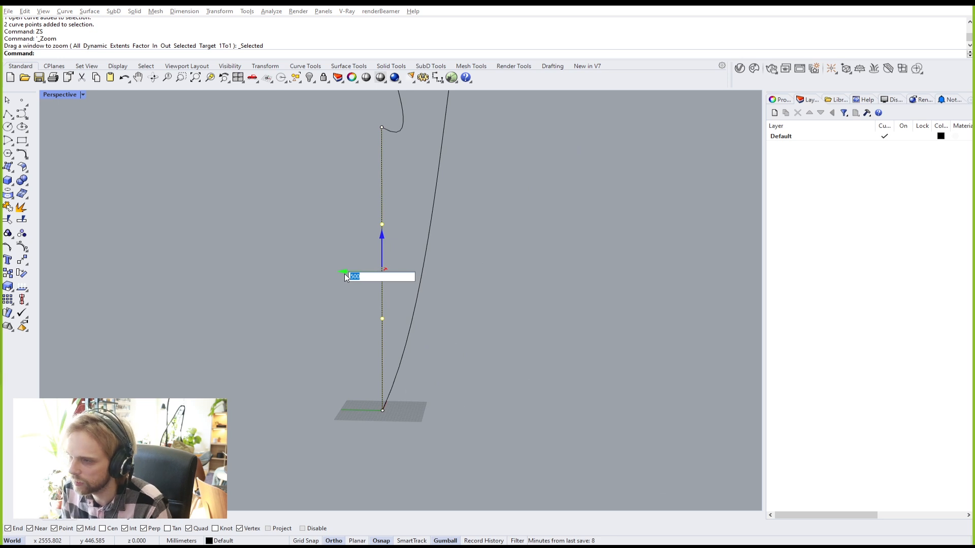
pyautogui.write('-200')
pyautogui.press('Return')
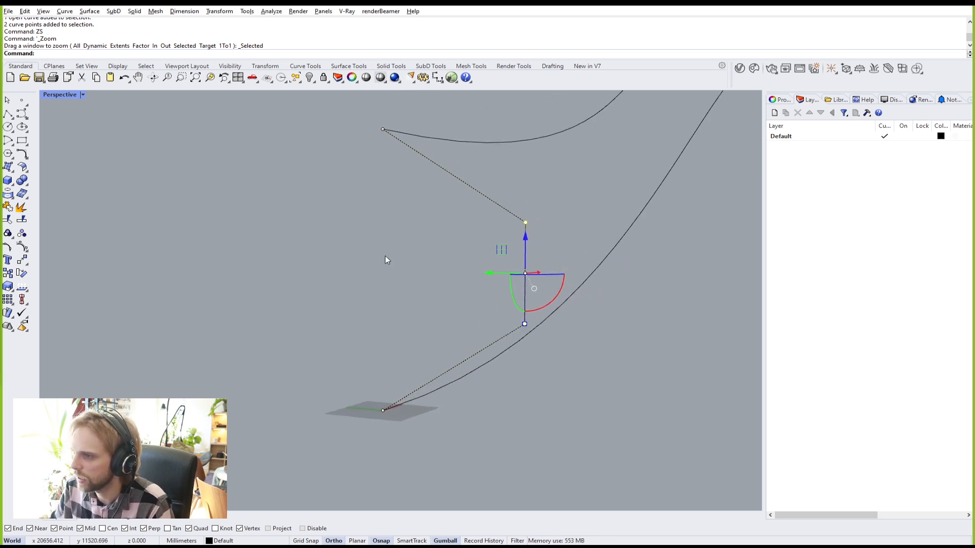
pyautogui.hotkey('ctrl', 'z')
pyautogui.click(344, 273)
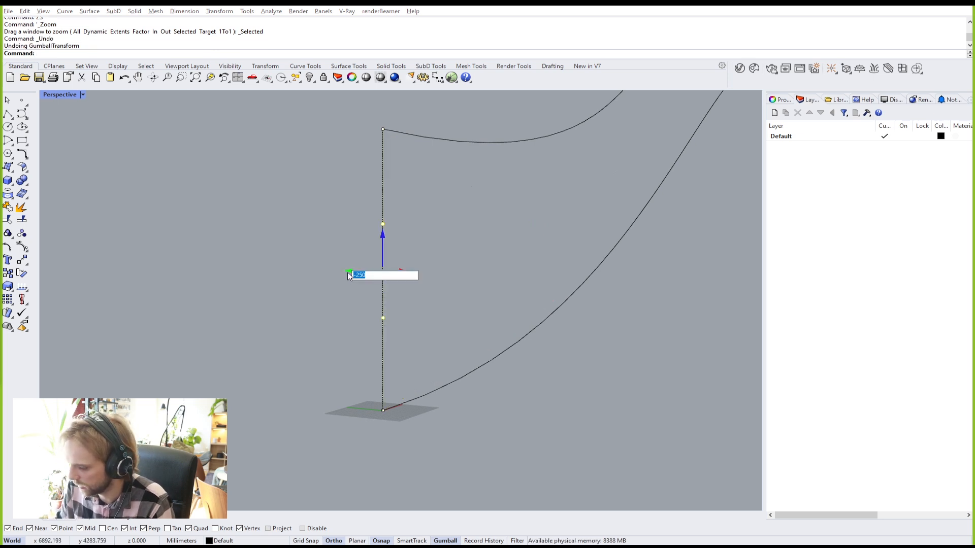
pyautogui.write('-150')
pyautogui.press('Return')
pyautogui.moveTo(364, 272); pyautogui.dragTo(406, 315, button='right')
pyautogui.press('Escape')
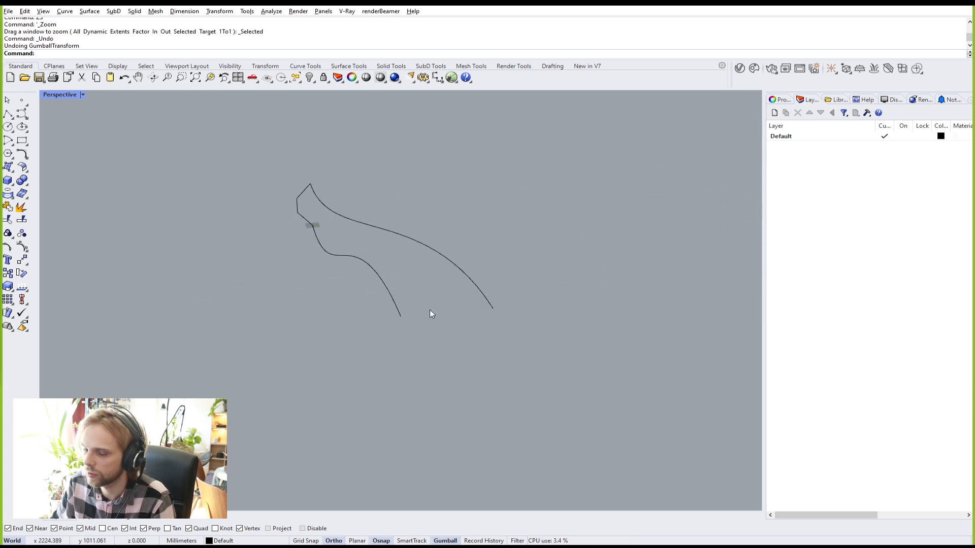
# Step: Draw a closing polyline between the two rails' opposite ends
pyautogui.click(8, 113)
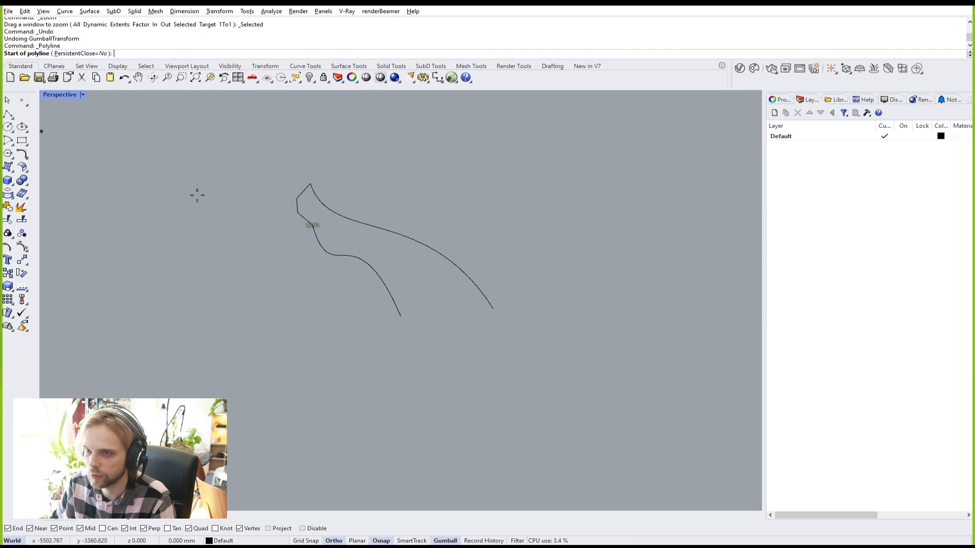
pyautogui.click(399, 315)
pyautogui.click(491, 307)
pyautogui.press('Return')
pyautogui.click(450, 312)
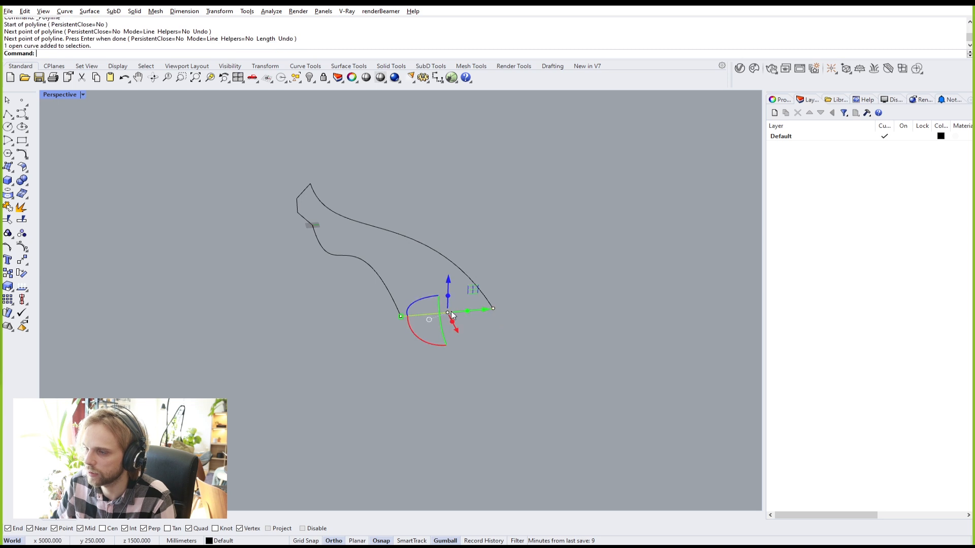
# Step: Rebuild the closing line to 4 points, degree 1, and move its middle points -150 vertically
pyautogui.write('rebuild')
pyautogui.press('Return')
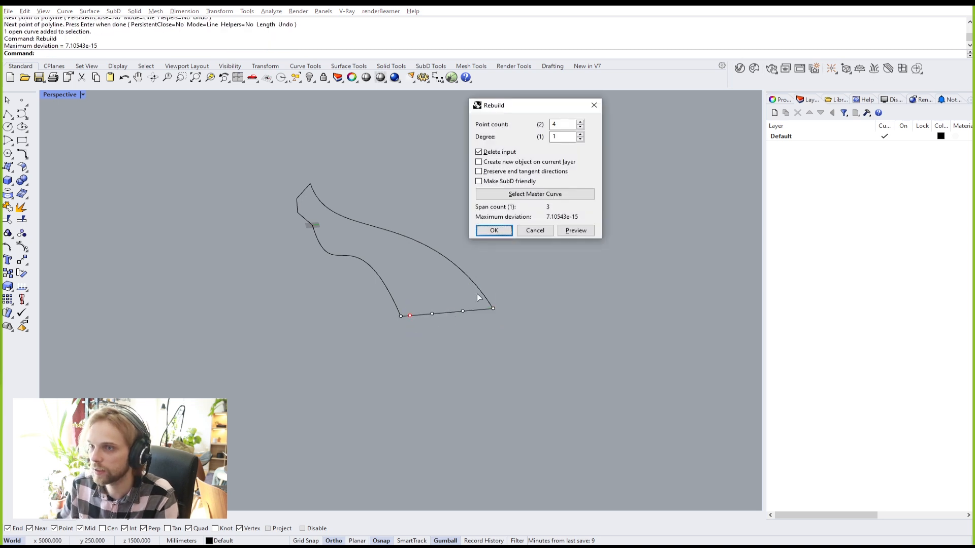
pyautogui.click(494, 231)
pyautogui.press('F10')
pyautogui.moveTo(413, 274); pyautogui.dragTo(460, 330)
pyautogui.click(451, 282)
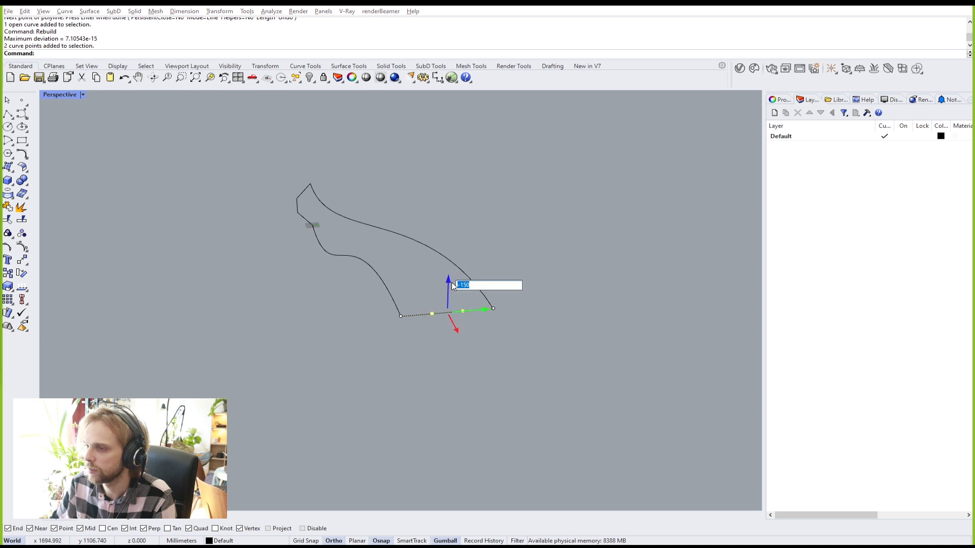
pyautogui.press('Return')
pyautogui.moveTo(491, 263); pyautogui.dragTo(426, 306, button='right')
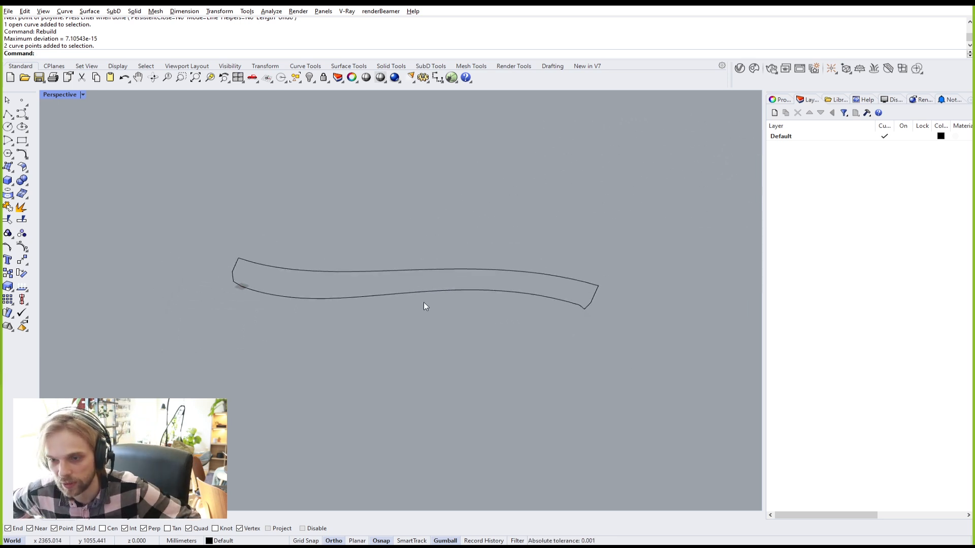
# Step: Sweep2 the two kinked end profiles along the lower and upper S-curve rails
pyautogui.write('Sweep2')
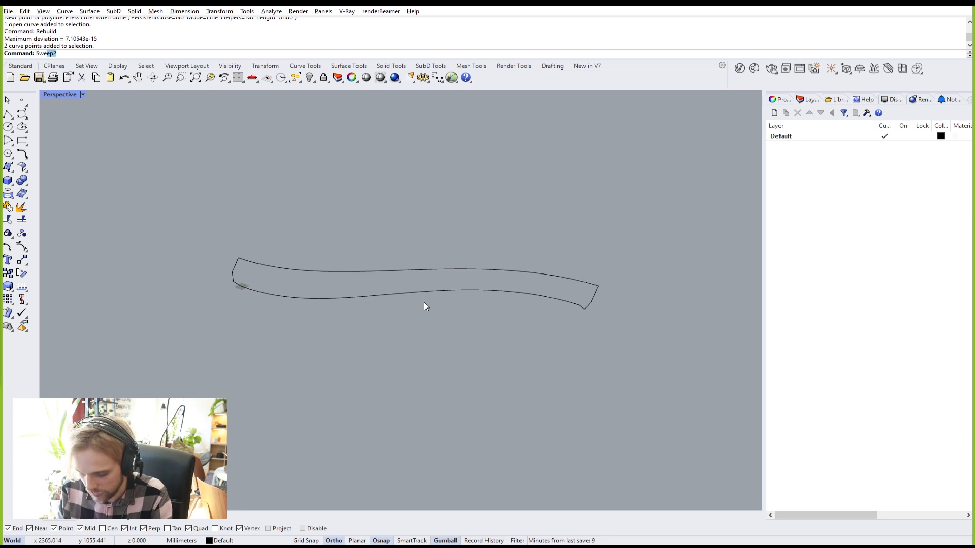
pyautogui.press('Return')
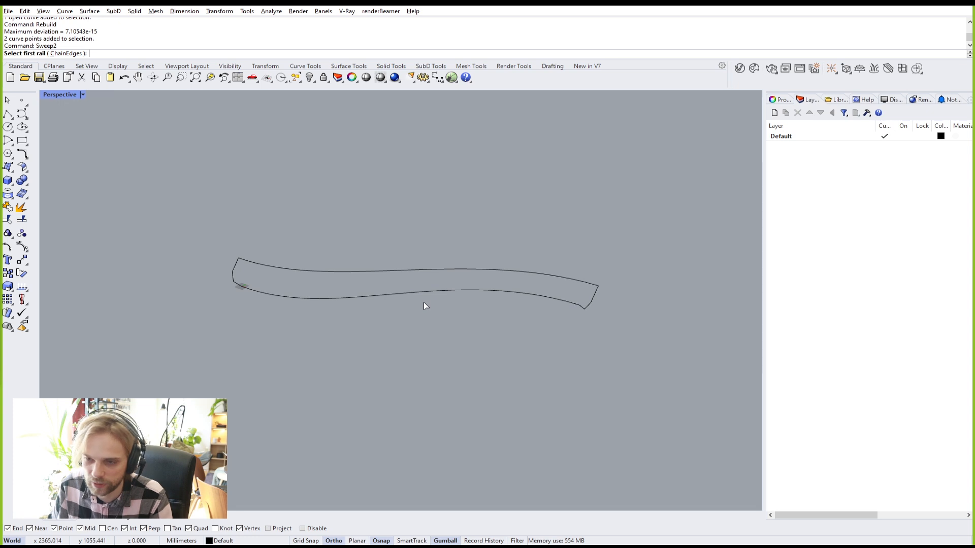
pyautogui.click(251, 288)
pyautogui.scroll(2, 240, 277)
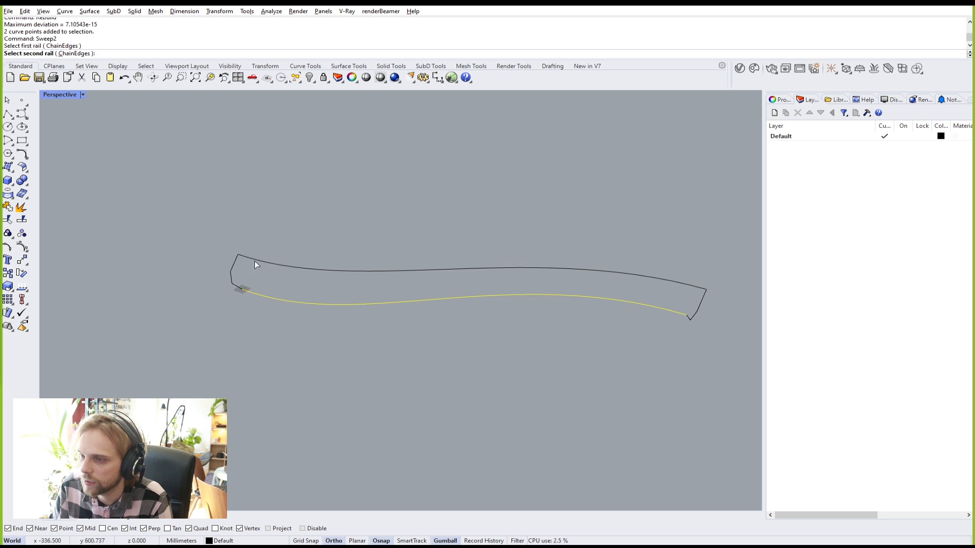
pyautogui.click(255, 263)
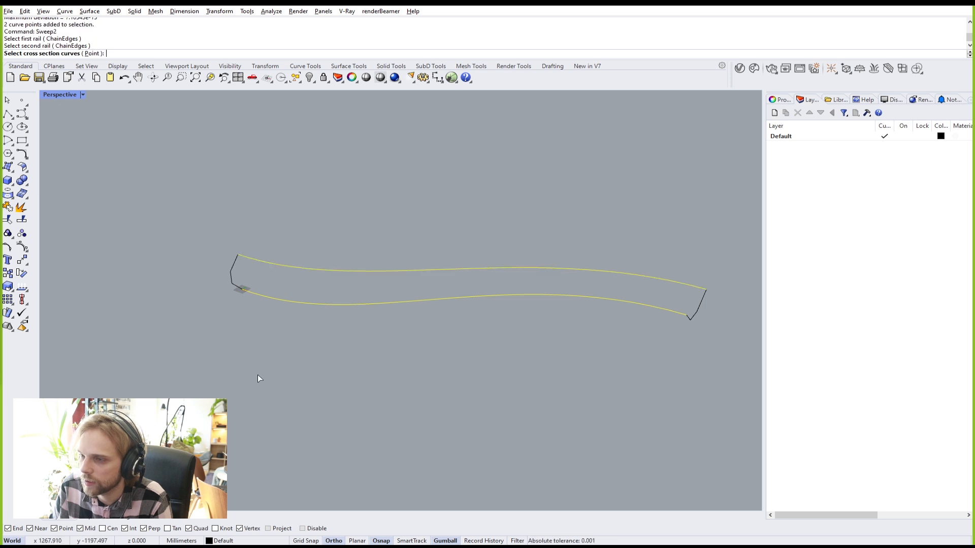
pyautogui.click(230, 278)
pyautogui.click(700, 313)
pyautogui.press('Return')
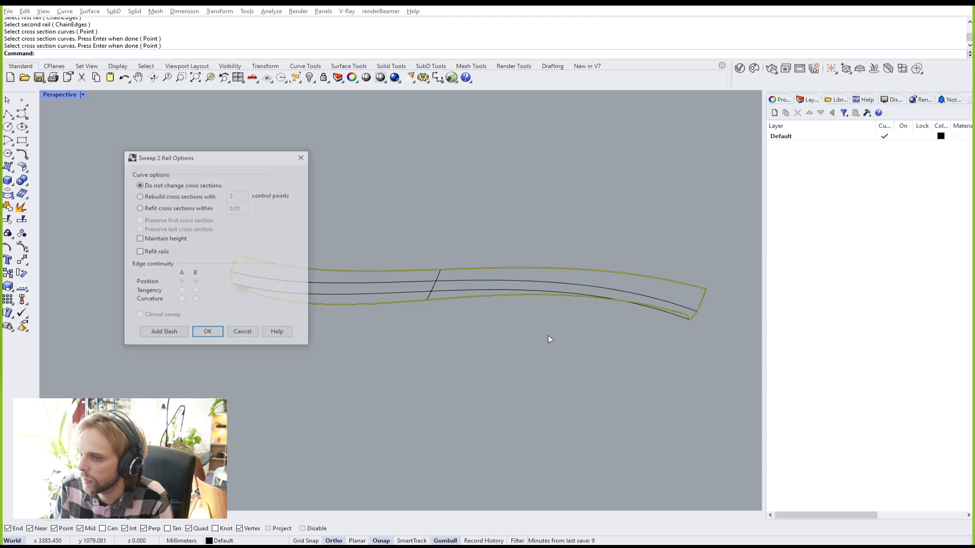
pyautogui.click(209, 335)
# Step: Switch the viewport to Shaded and orbit around the swept surface
pyautogui.moveTo(289, 336); pyautogui.dragTo(350, 289, button='right')
pyautogui.rightClick(53, 97)
pyautogui.click(67, 140)
pyautogui.moveTo(250, 227)
pyautogui.mouseDown(button='right')
pyautogui.moveTo(309, 213)
pyautogui.moveTo(385, 218)
pyautogui.moveTo(439, 260)
pyautogui.mouseUp(button='right')
pyautogui.click(442, 261)
pyautogui.click(534, 312)
pyautogui.moveTo(534, 312); pyautogui.dragTo(322, 263, button='right')
pyautogui.moveTo(448, 274); pyautogui.dragTo(466, 288, button='right')
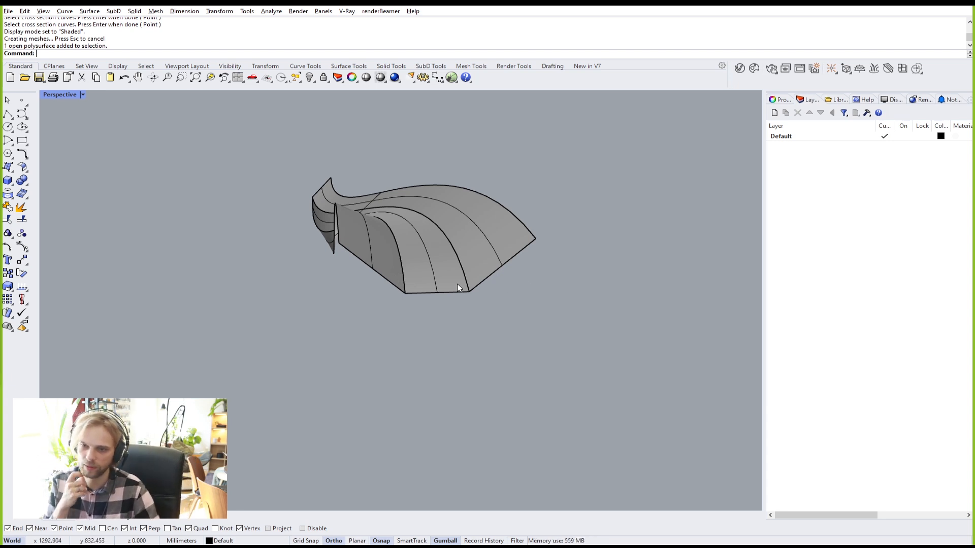
pyautogui.moveTo(457, 284)
pyautogui.mouseDown(button='right')
pyautogui.moveTo(496, 289)
pyautogui.moveTo(449, 302)
pyautogui.moveTo(462, 289)
pyautogui.moveTo(472, 294)
pyautogui.mouseUp(button='right')
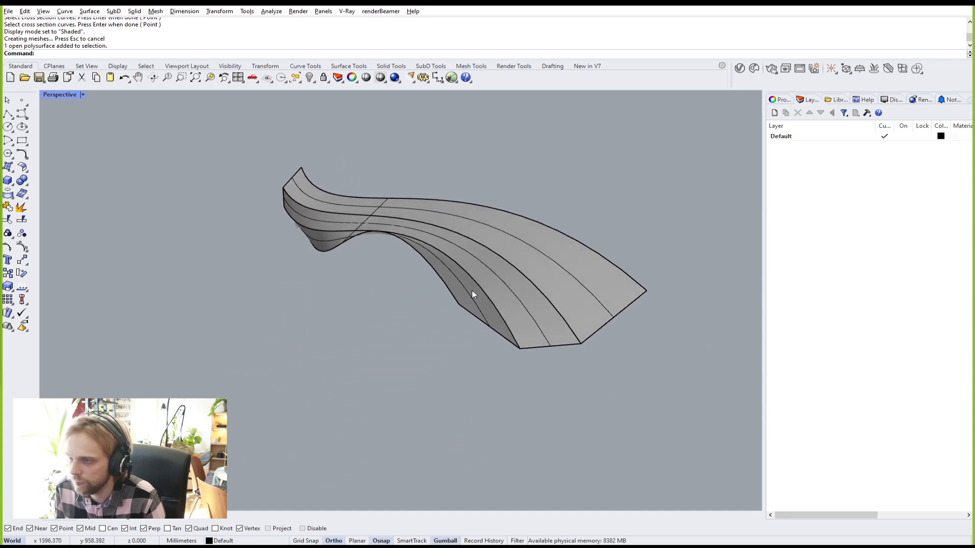
# Step: Delete the swept polysurface and orbit to a tilted view of the curves
pyautogui.click(526, 245)
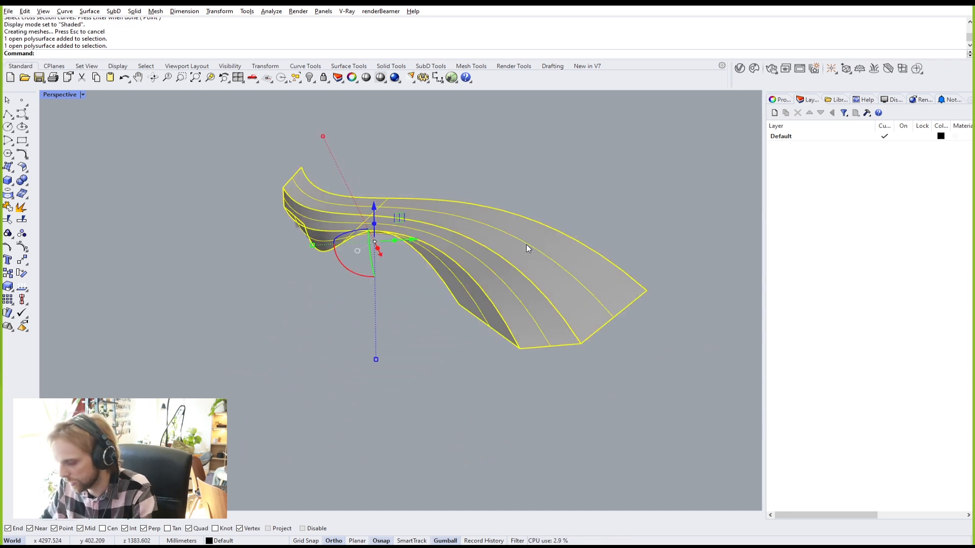
pyautogui.press('Delete')
pyautogui.moveTo(466, 245); pyautogui.dragTo(702, 221, button='right')
pyautogui.moveTo(370, 255); pyautogui.dragTo(405, 283, button='right')
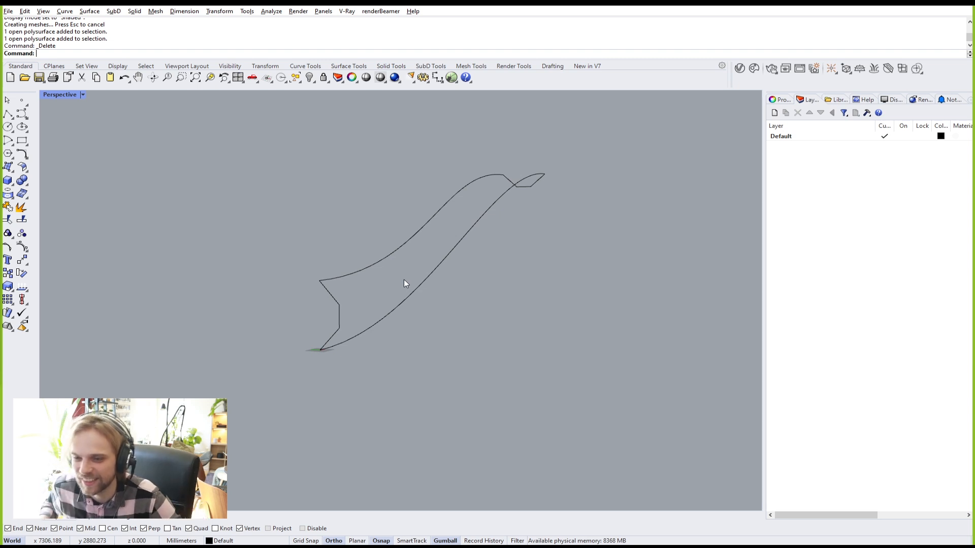
pyautogui.moveTo(377, 269); pyautogui.dragTo(384, 271, button='right')
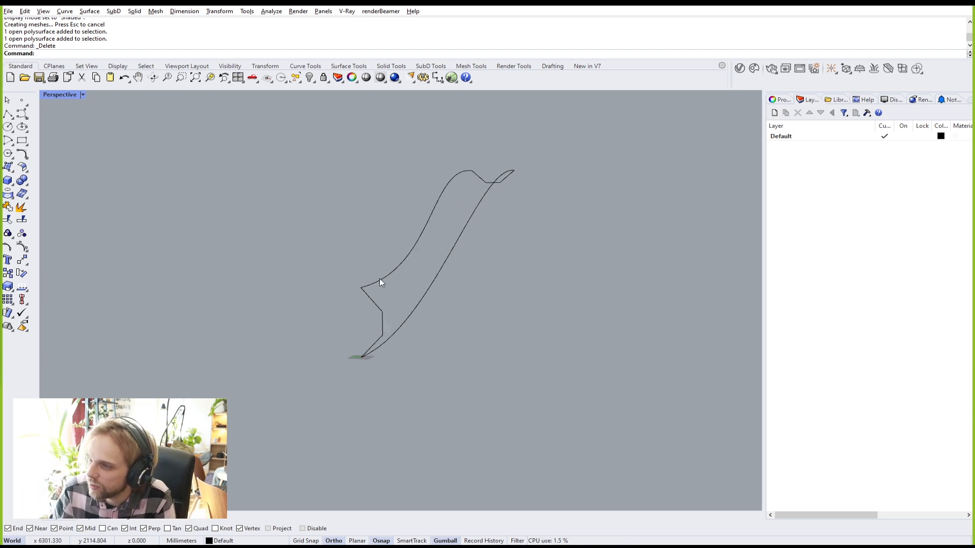
# Step: Select the upper rail curve and orbit to spread the curves out horizontally
pyautogui.click(379, 279)
pyautogui.scroll(4, 383, 285)
pyautogui.scroll(3, 383, 289)
pyautogui.moveTo(324, 251); pyautogui.dragTo(439, 234, button='right')
pyautogui.moveTo(357, 257); pyautogui.dragTo(532, 164, button='right')
# Step: Lower the selected upper-rail control point with a precise gumball Z move
pyautogui.click(514, 151)
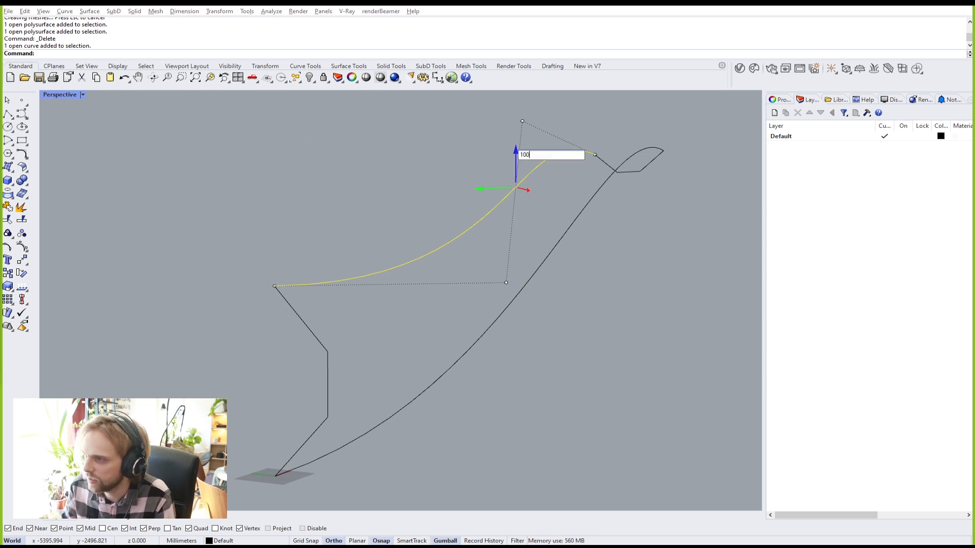
pyautogui.press('Return')
pyautogui.press('Escape')
pyautogui.moveTo(372, 177)
pyautogui.mouseDown(button='right')
pyautogui.moveTo(333, 184)
pyautogui.moveTo(388, 171)
pyautogui.mouseUp(button='right')
pyautogui.moveTo(448, 189); pyautogui.dragTo(361, 223, button='right')
# Step: Select two of the upper rail's control points, then clear the selection
pyautogui.click(357, 186)
pyautogui.moveTo(358, 126); pyautogui.dragTo(427, 231)
pyautogui.moveTo(427, 231); pyautogui.dragTo(376, 153, button='right')
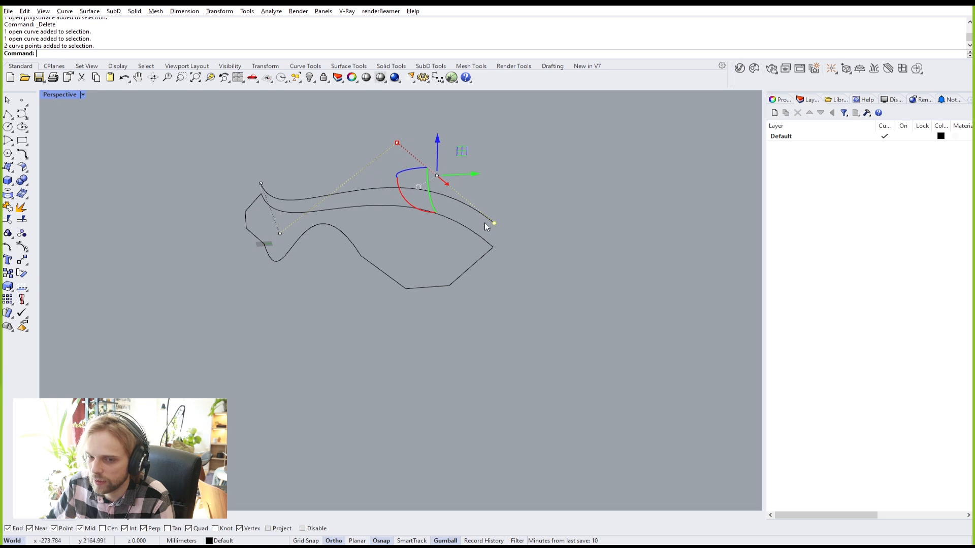
pyautogui.moveTo(476, 224); pyautogui.dragTo(485, 256, button='right')
pyautogui.moveTo(562, 146); pyautogui.dragTo(656, 285, button='right')
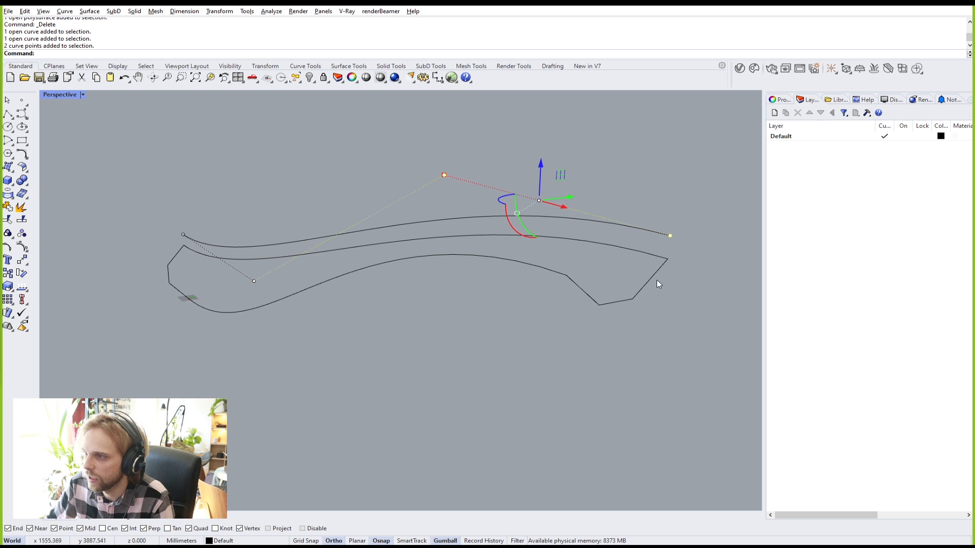
pyautogui.click(501, 255)
pyautogui.click(499, 204)
# Step: Select the top rail's far-end control points and begin a Move on them
pyautogui.click(596, 228)
pyautogui.moveTo(498, 209); pyautogui.dragTo(424, 200, button='right')
pyautogui.moveTo(283, 190); pyautogui.dragTo(440, 188, button='right')
pyautogui.moveTo(447, 143); pyautogui.dragTo(565, 184)
pyautogui.moveTo(566, 184); pyautogui.dragTo(486, 166, button='right')
pyautogui.keyDown('shift'); pyautogui.moveTo(605, 208); pyautogui.dragTo(601, 208); pyautogui.keyUp('shift')
pyautogui.write('m')
pyautogui.press('Return')
# Step: Finish the vertical move of the points, then shift the curves 100 sideways
pyautogui.write('v')
pyautogui.press('Return')
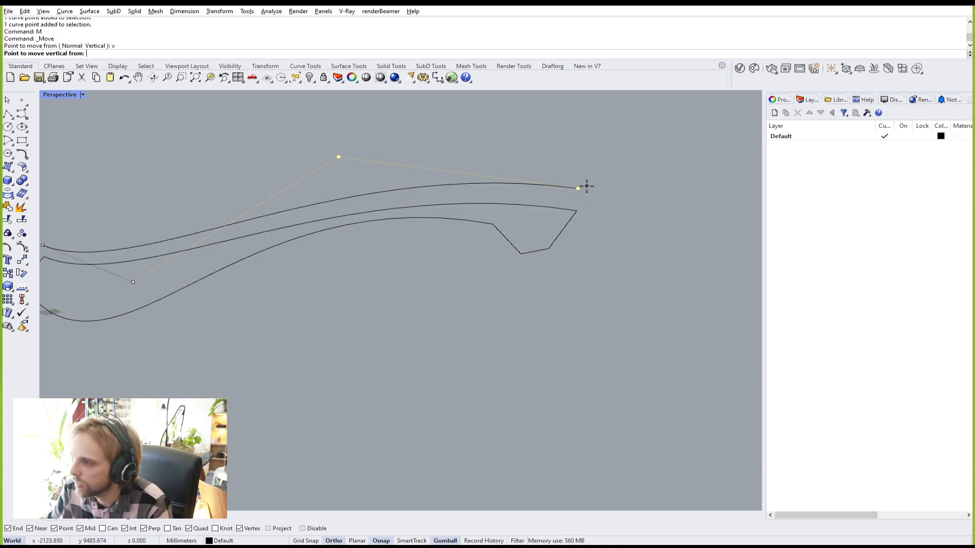
pyautogui.click(581, 187)
pyautogui.click(578, 201)
pyautogui.moveTo(370, 214); pyautogui.dragTo(315, 216, button='right')
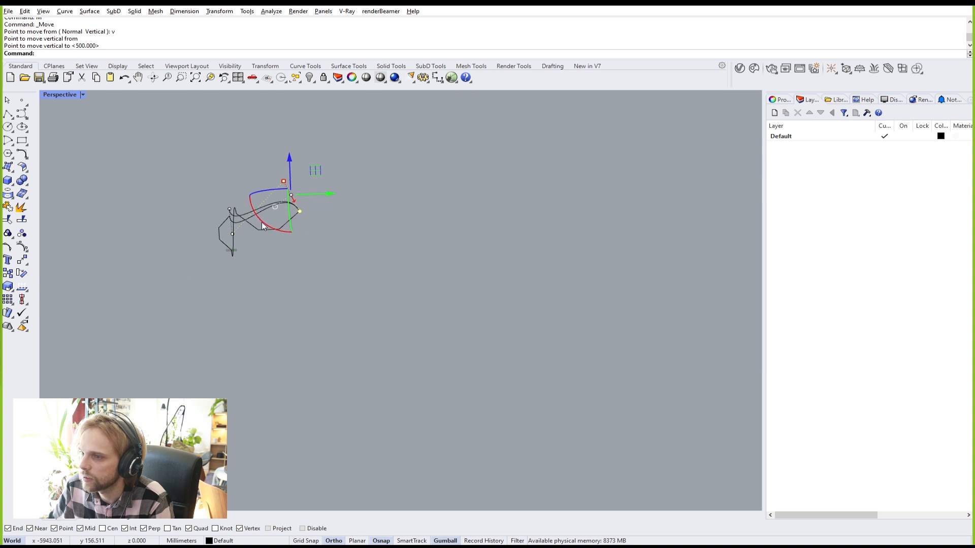
pyautogui.click(311, 195)
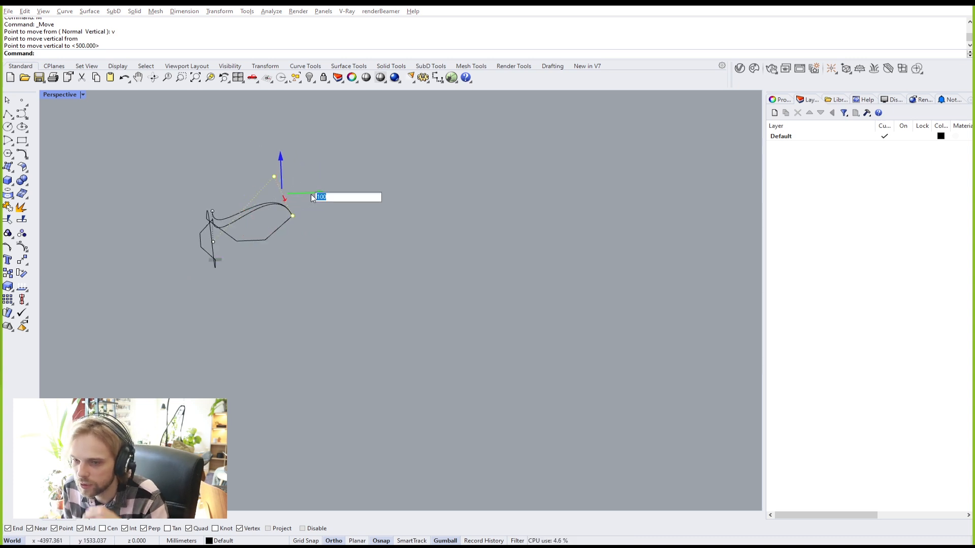
pyautogui.press('Return')
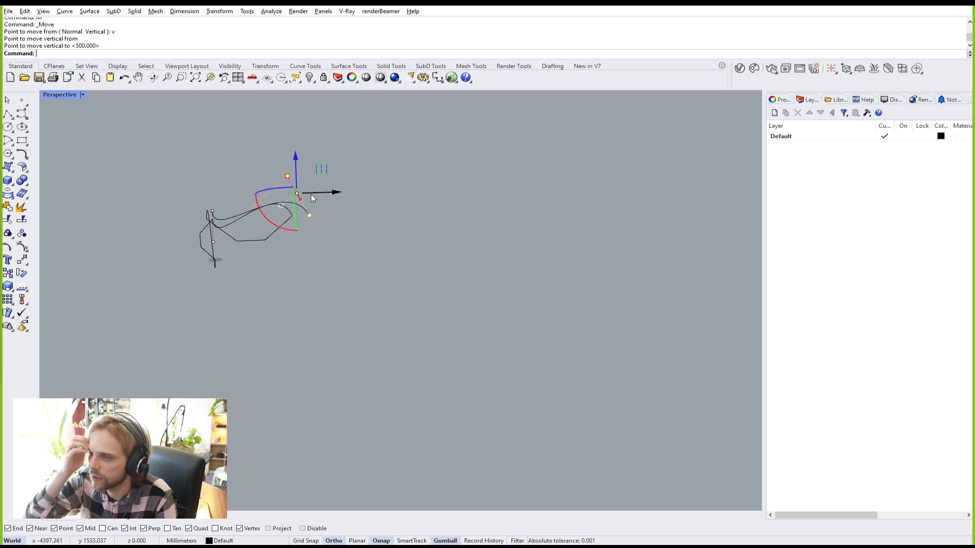
# Step: Measure 500 mm upward from the upper curve's bottom end
pyautogui.scroll(10, 318, 180)
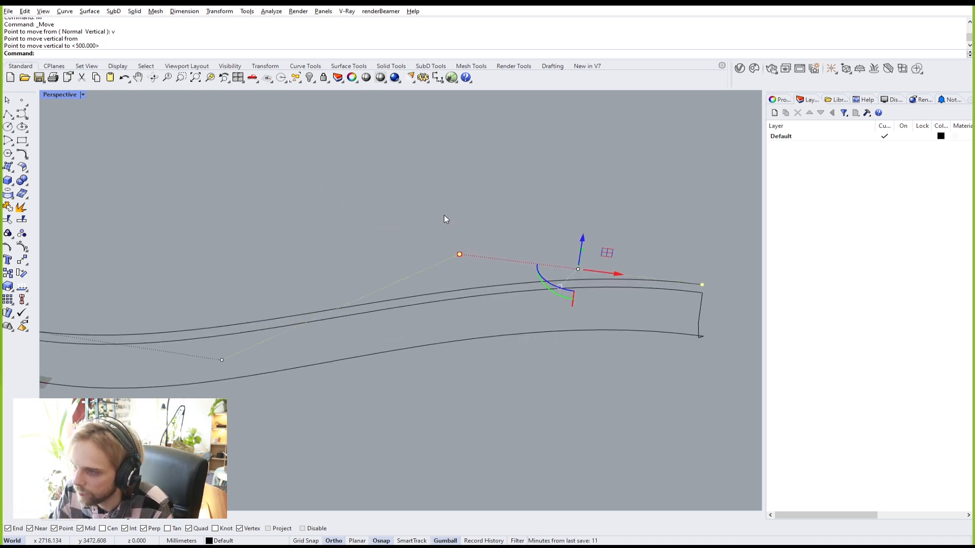
pyautogui.moveTo(318, 229); pyautogui.dragTo(449, 251, button='right')
pyautogui.click(311, 270)
pyautogui.moveTo(311, 271); pyautogui.dragTo(357, 269, button='right')
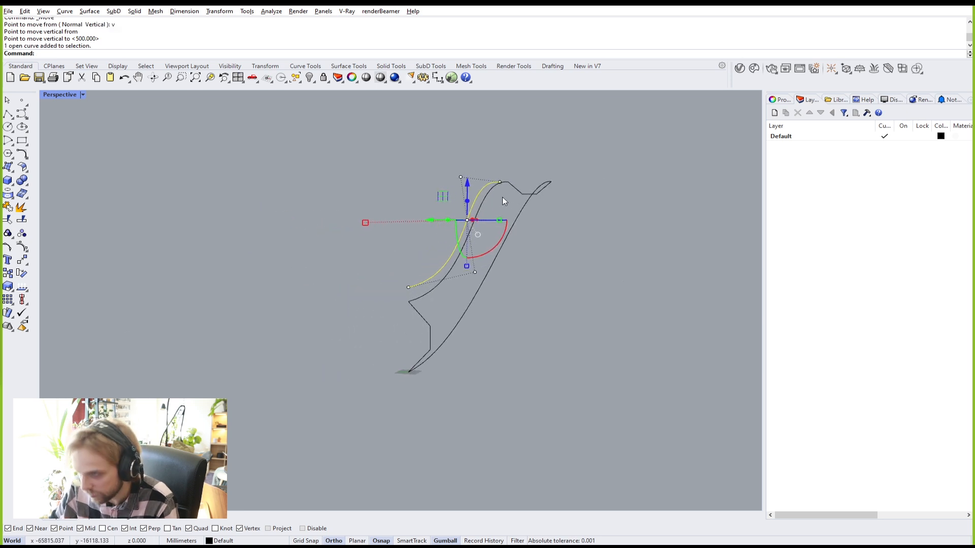
pyautogui.click(467, 187)
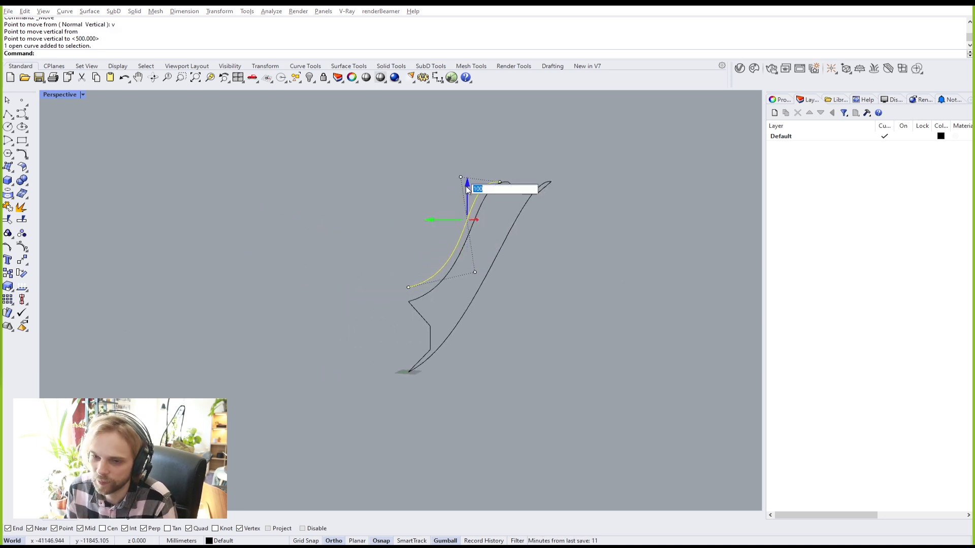
pyautogui.press('Escape')
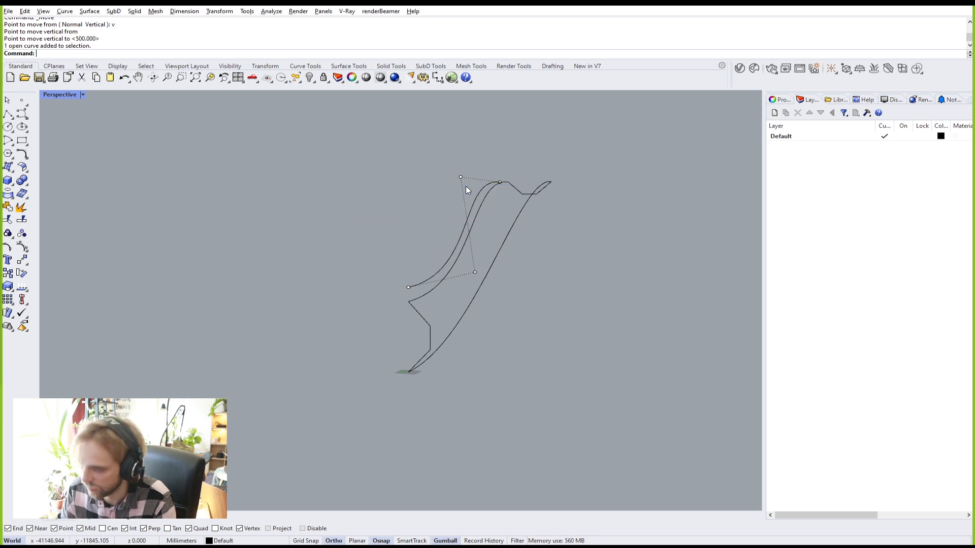
pyautogui.press('Return')
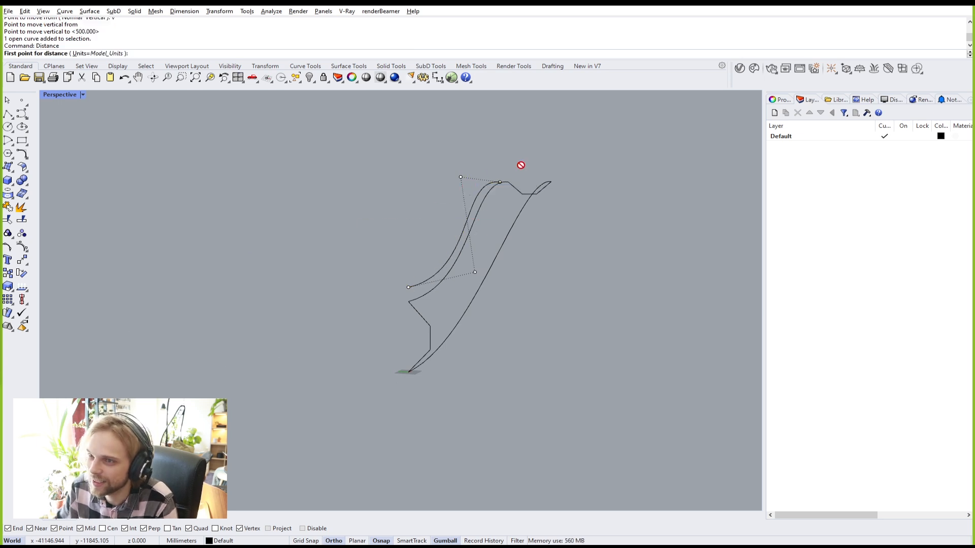
pyautogui.click(411, 371)
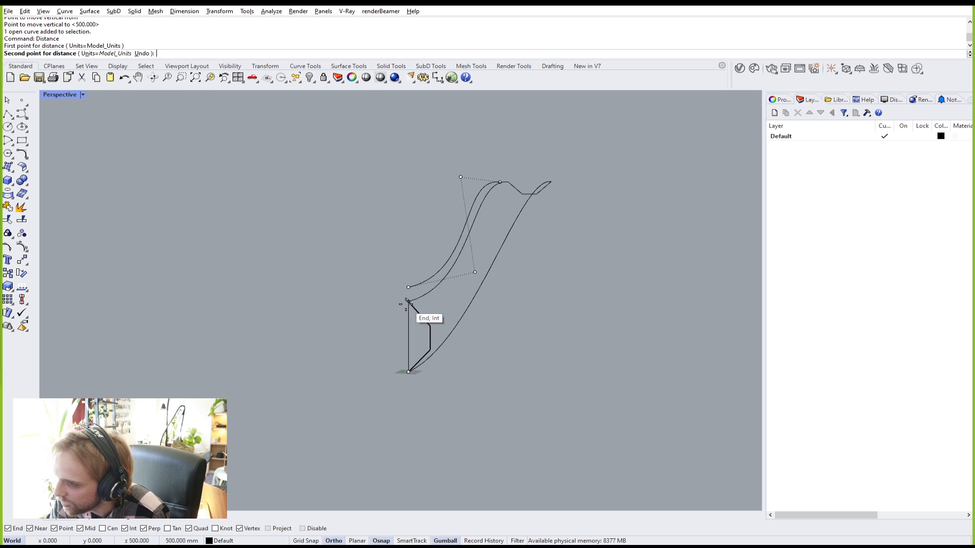
pyautogui.click(407, 303)
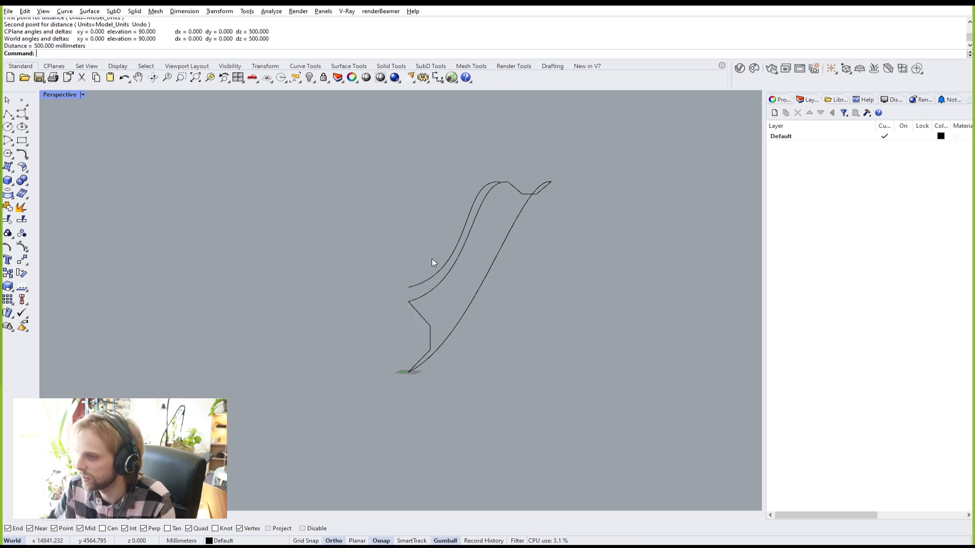
# Step: Raise the upper curve 500 mm with the gumball Z arrow
pyautogui.click(437, 271)
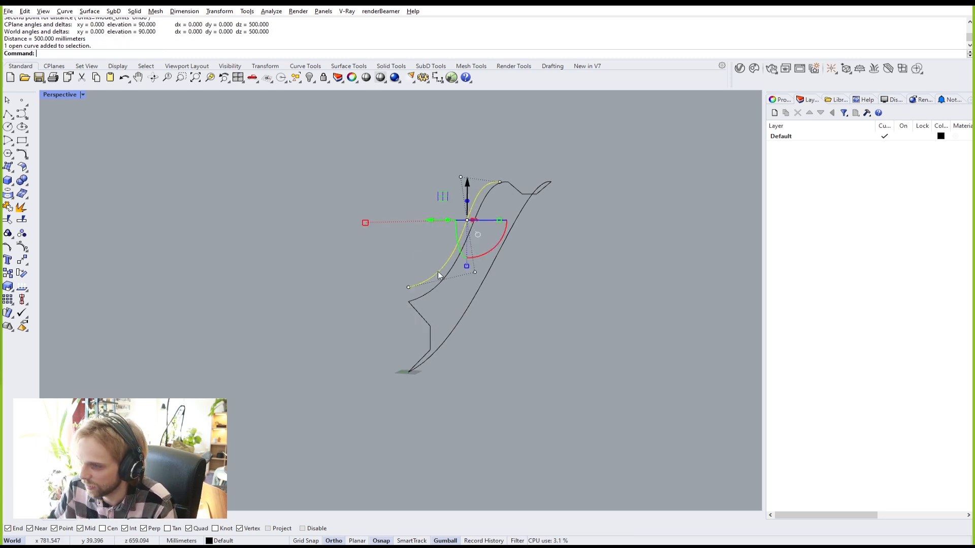
pyautogui.click(468, 182)
pyautogui.write('500')
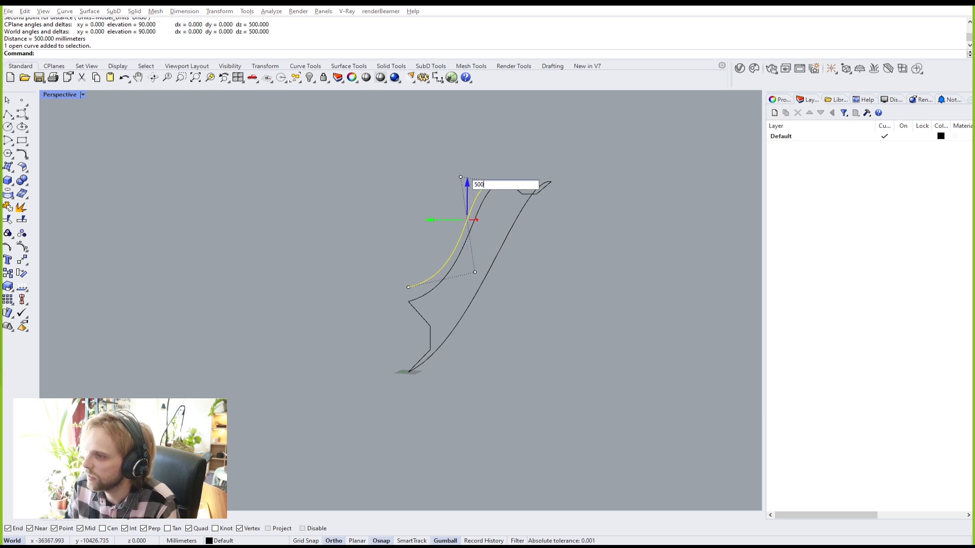
pyautogui.press('Return')
# Step: Window-select two of the top curve's control points and begin a vertical Move
pyautogui.click(592, 176)
pyautogui.moveTo(593, 176); pyautogui.dragTo(452, 185, button='right')
pyautogui.click(452, 184)
pyautogui.moveTo(400, 130); pyautogui.dragTo(517, 218)
pyautogui.write('m')
pyautogui.press('Return')
pyautogui.write('v')
pyautogui.press('Return')
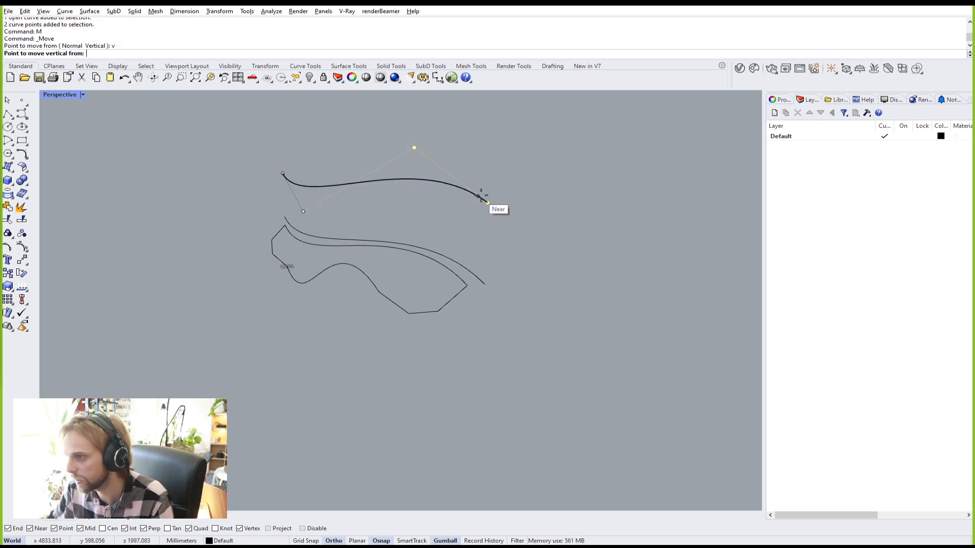
pyautogui.click(483, 202)
# Step: Drop the two selected control points 100 lower
pyautogui.click(485, 284)
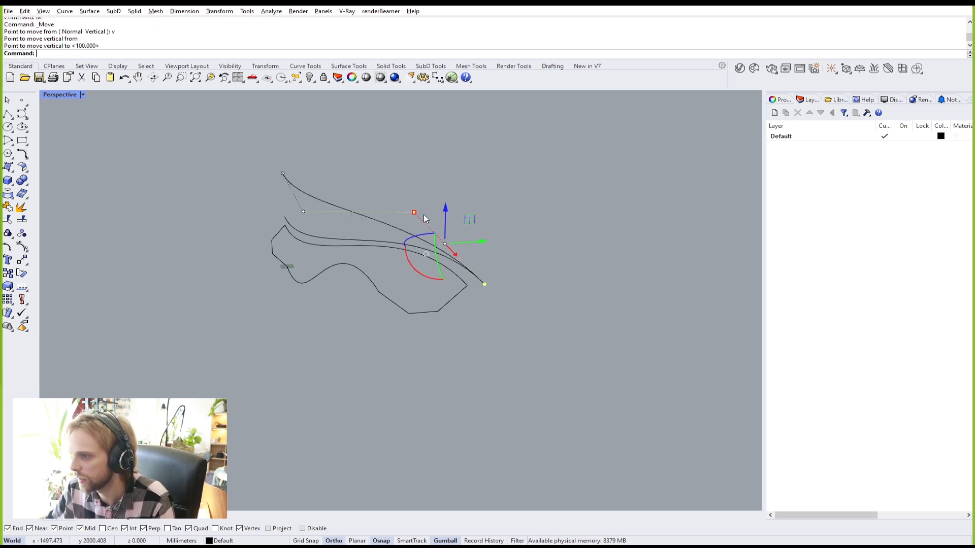
pyautogui.click(478, 244)
pyautogui.press('Return')
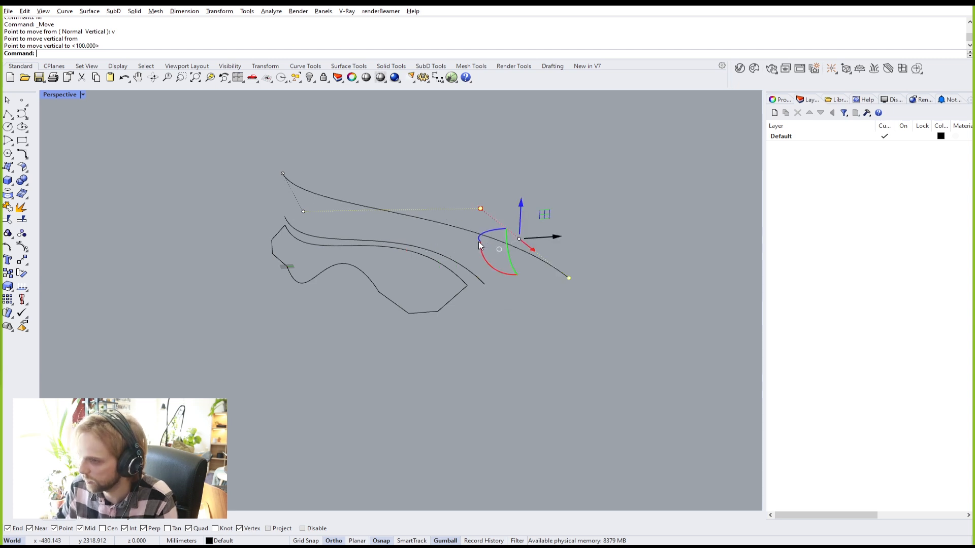
# Step: Shift the two control points 500 sideways with the gumball, then deselect them
pyautogui.moveTo(482, 247); pyautogui.dragTo(466, 253, button='right')
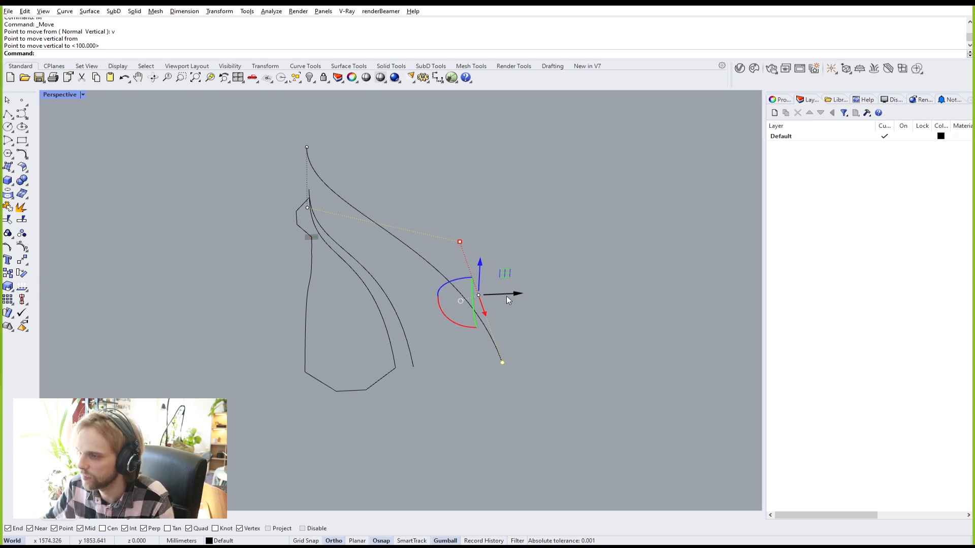
pyautogui.click(508, 297)
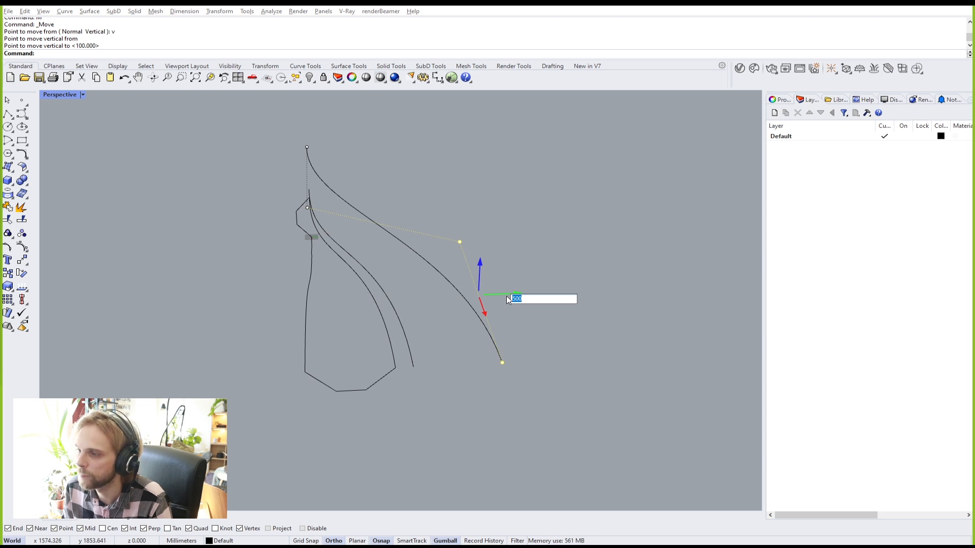
pyautogui.write('500')
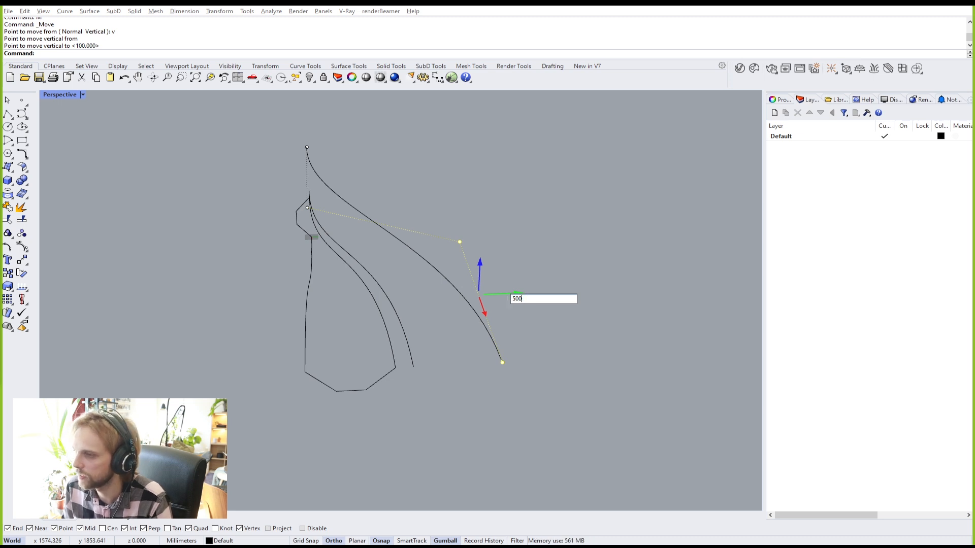
pyautogui.press('Return')
pyautogui.scroll(-5, 483, 305)
pyautogui.press('Escape')
pyautogui.press('Escape')
pyautogui.scroll(5, 431, 332)
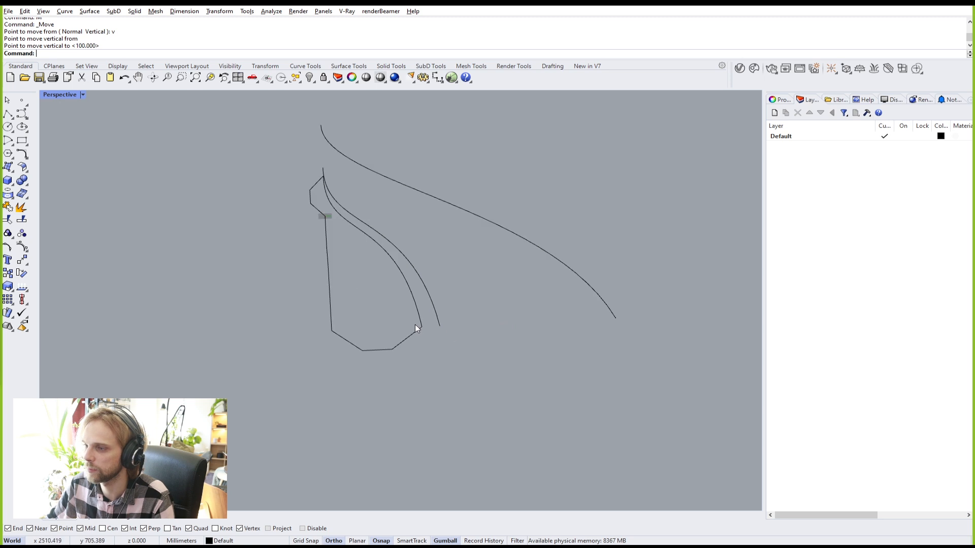
pyautogui.moveTo(441, 318); pyautogui.dragTo(369, 332, button='right')
pyautogui.scroll(2, 344, 387)
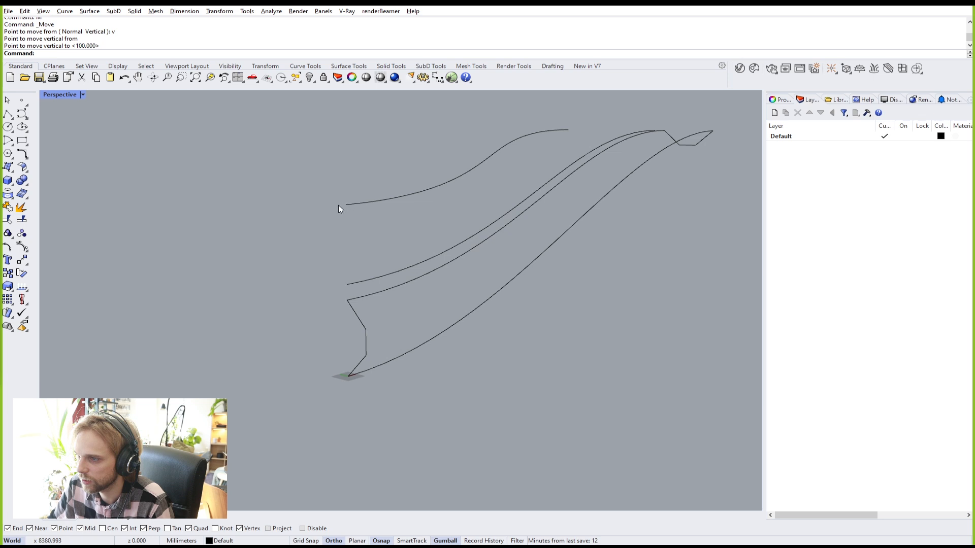
# Step: Copy the zigzag end polyline from its bottom end straight up onto the raised rail end
pyautogui.click(366, 337)
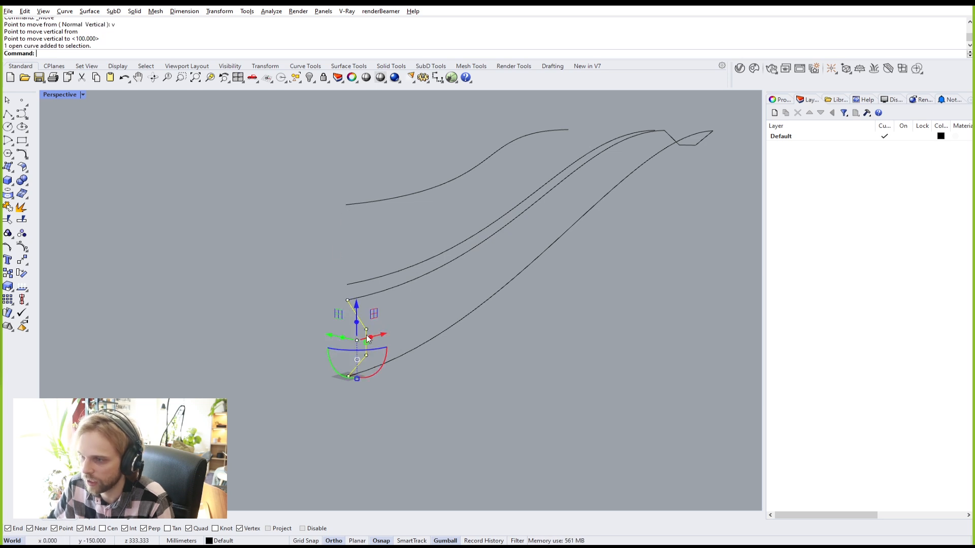
pyautogui.press('Return')
pyautogui.scroll(3, 351, 374)
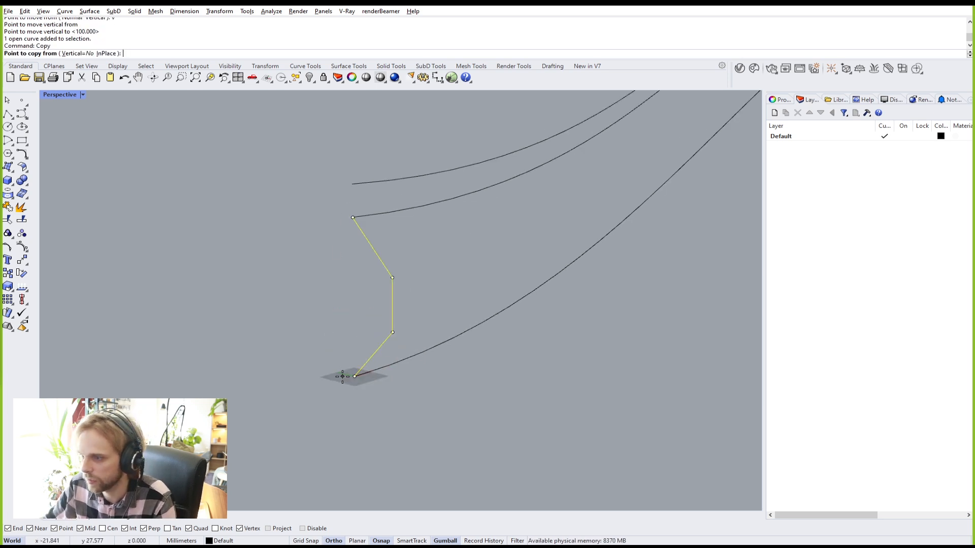
pyautogui.click(354, 376)
pyautogui.click(350, 182)
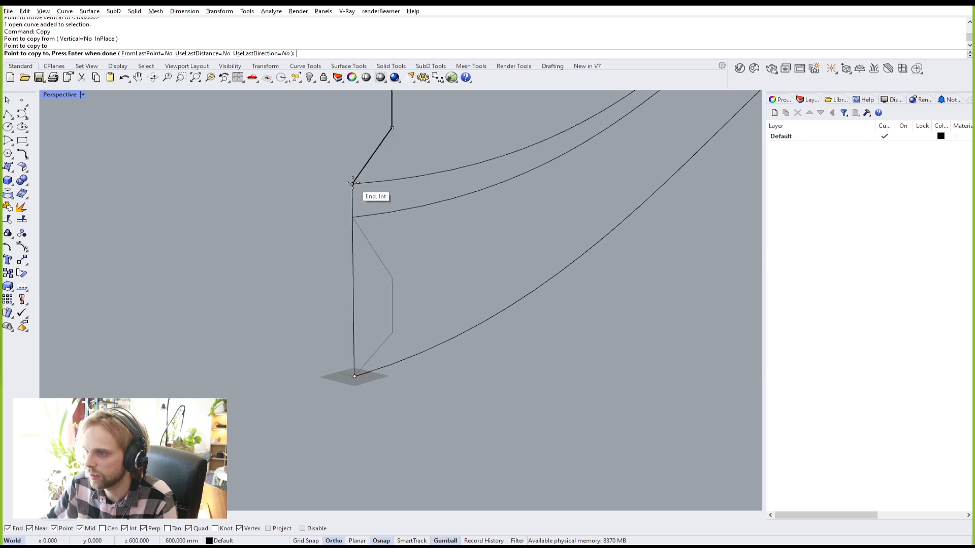
pyautogui.scroll(-3, 353, 188)
pyautogui.press('Return')
pyautogui.press('Escape')
pyautogui.scroll(3, 336, 167)
pyautogui.keyDown('shift'); pyautogui.moveTo(354, 122); pyautogui.dragTo(351, 164, button='right'); pyautogui.keyUp('shift')
# Step: Copy the other end polyline endpoint-to-endpoint onto the neighbouring curve's end
pyautogui.moveTo(323, 122); pyautogui.dragTo(480, 361)
pyautogui.click(492, 364)
pyautogui.moveTo(571, 320); pyautogui.dragTo(364, 344, button='right')
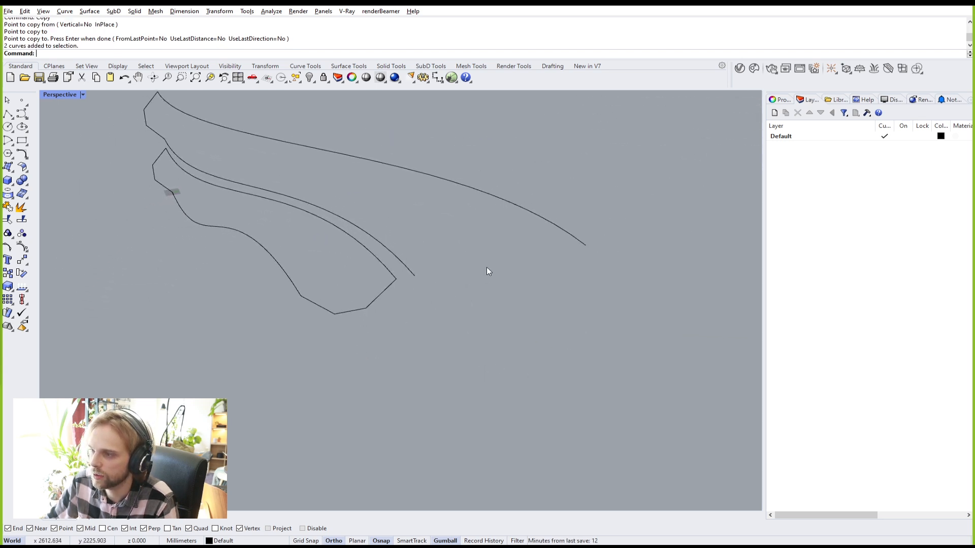
pyautogui.click(369, 310)
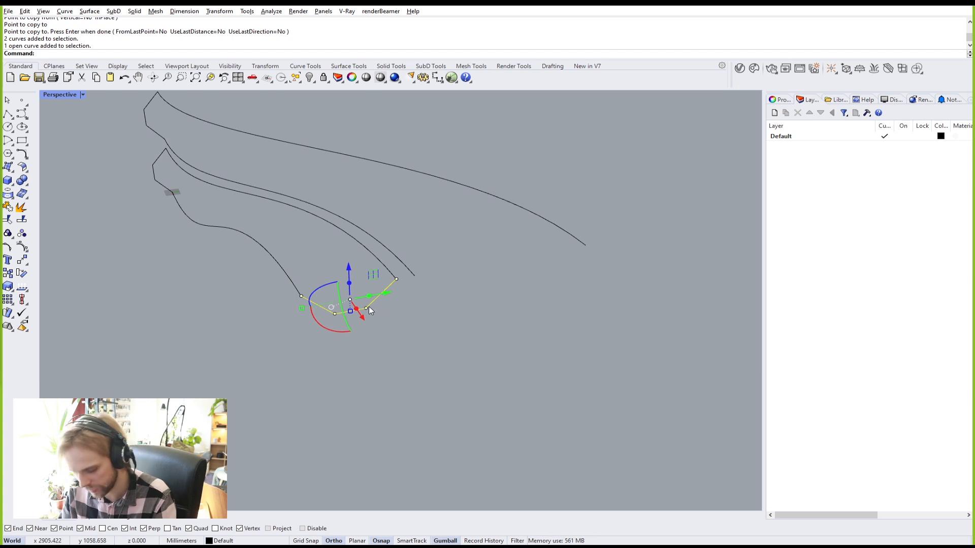
pyautogui.write('py')
pyautogui.press('Return')
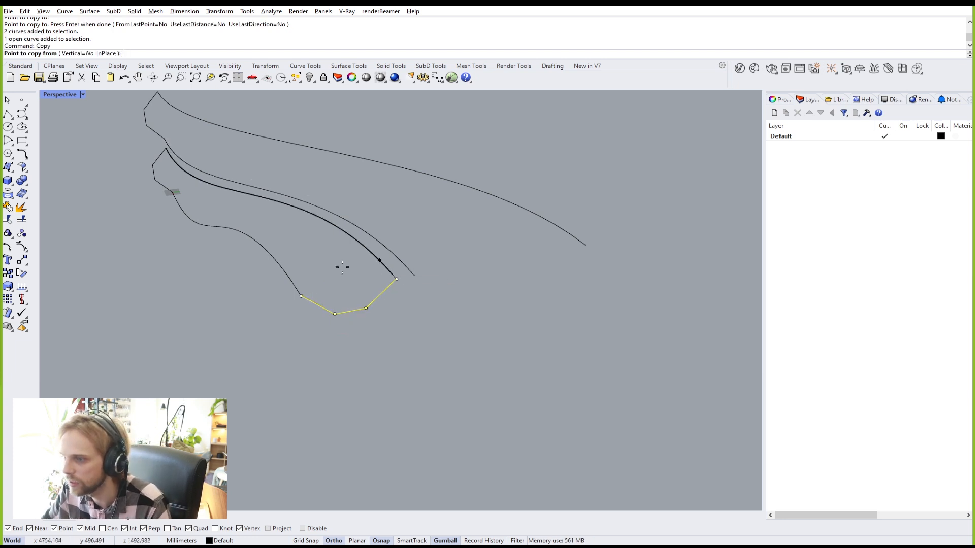
pyautogui.click(301, 296)
pyautogui.click(414, 276)
pyautogui.press('Return')
# Step: Select the copied polyline and start Scale1D on it
pyautogui.scroll(3, 473, 269)
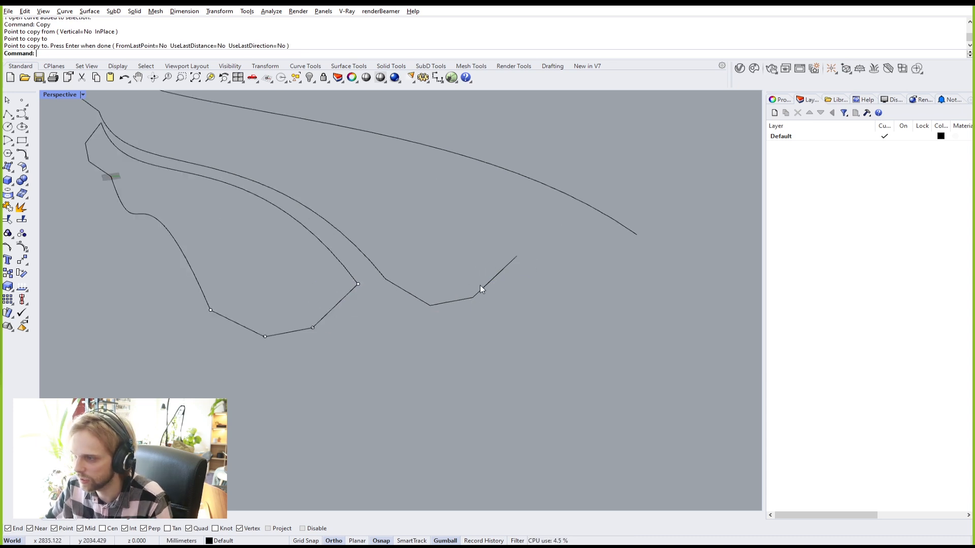
pyautogui.click(484, 286)
pyautogui.click(484, 289)
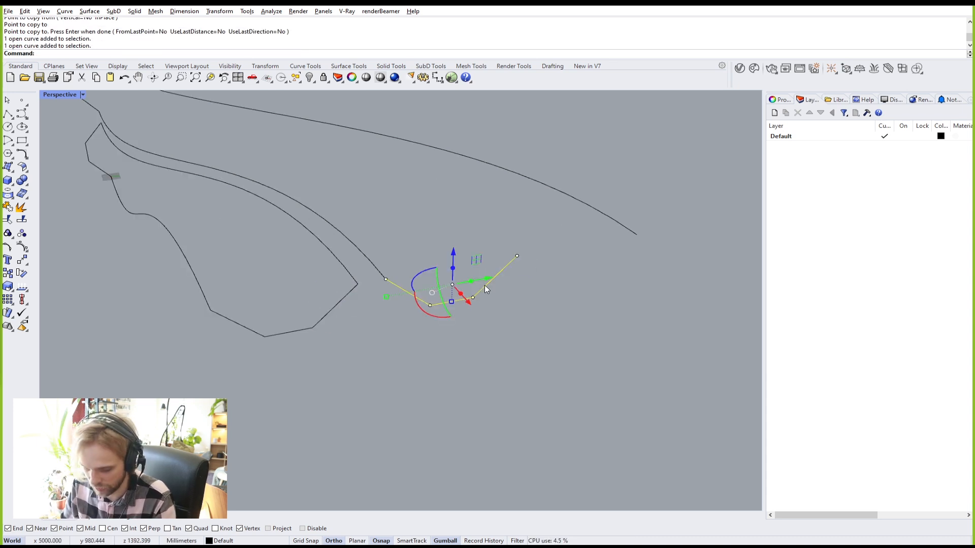
pyautogui.write('Scale1D')
pyautogui.press('Return')
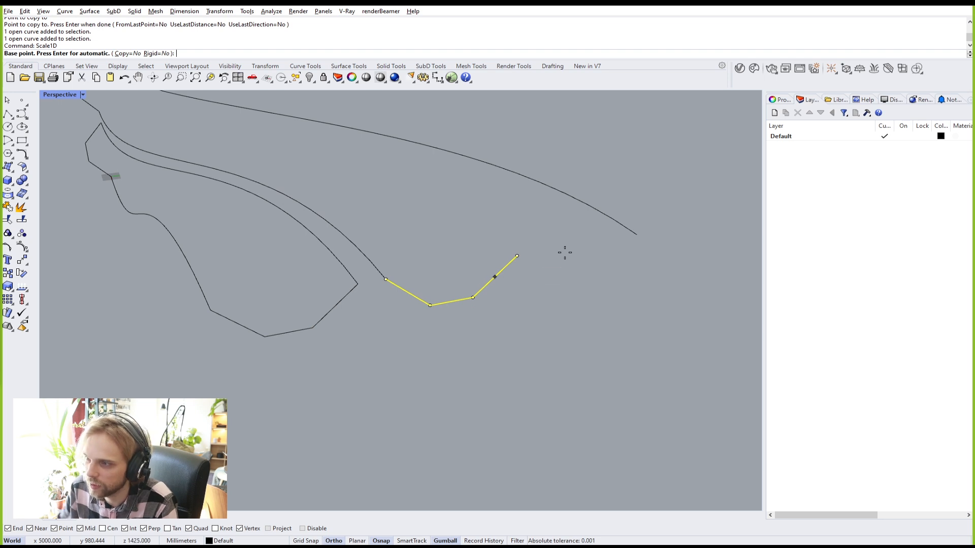
# Step: Stretch the copied polyline one-directionally by factor 0.398845 to reach the outer curve's end
pyautogui.click(386, 280)
pyautogui.click(517, 256)
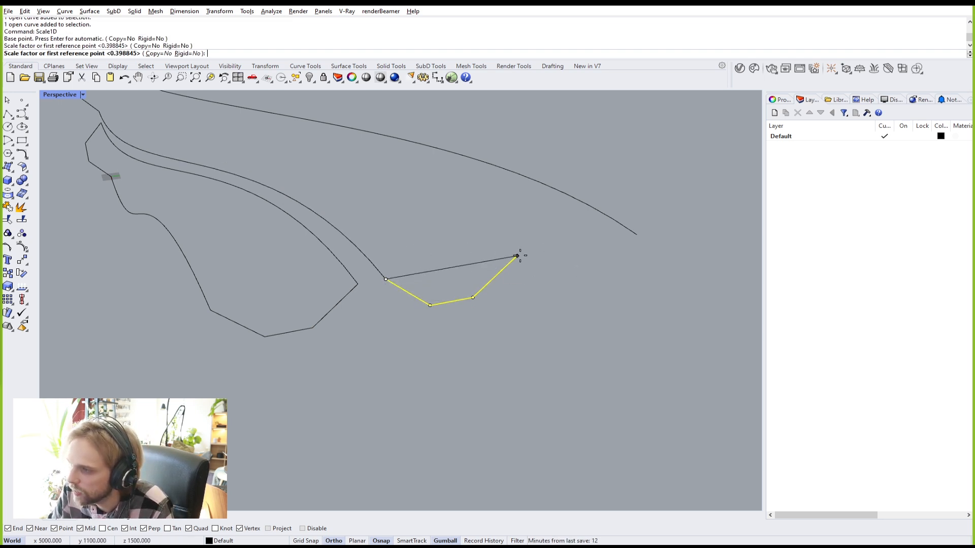
pyautogui.click(641, 235)
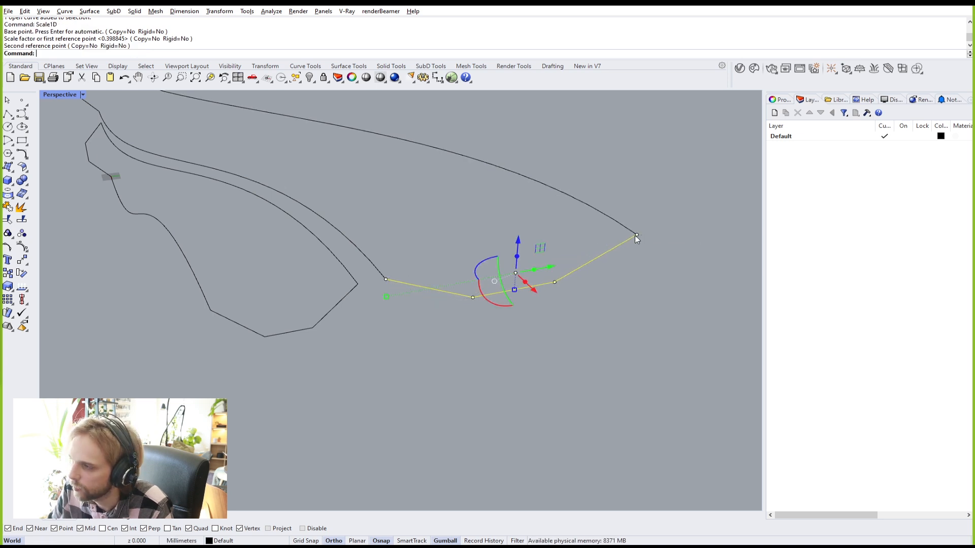
pyautogui.press('Escape')
pyautogui.scroll(-3, 379, 202)
pyautogui.moveTo(381, 205); pyautogui.dragTo(439, 220, button='right')
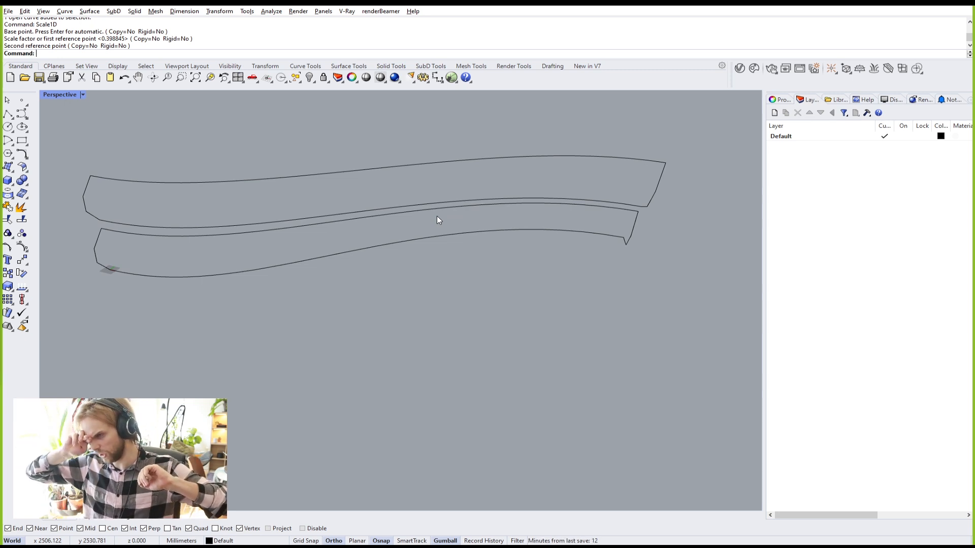
pyautogui.moveTo(372, 175); pyautogui.dragTo(500, 168, button='right')
# Step: Draw a straight two-point polyline closing the near end of the strip between the rails
pyautogui.click(10, 114)
pyautogui.scroll(6, 274, 310)
pyautogui.click(270, 309)
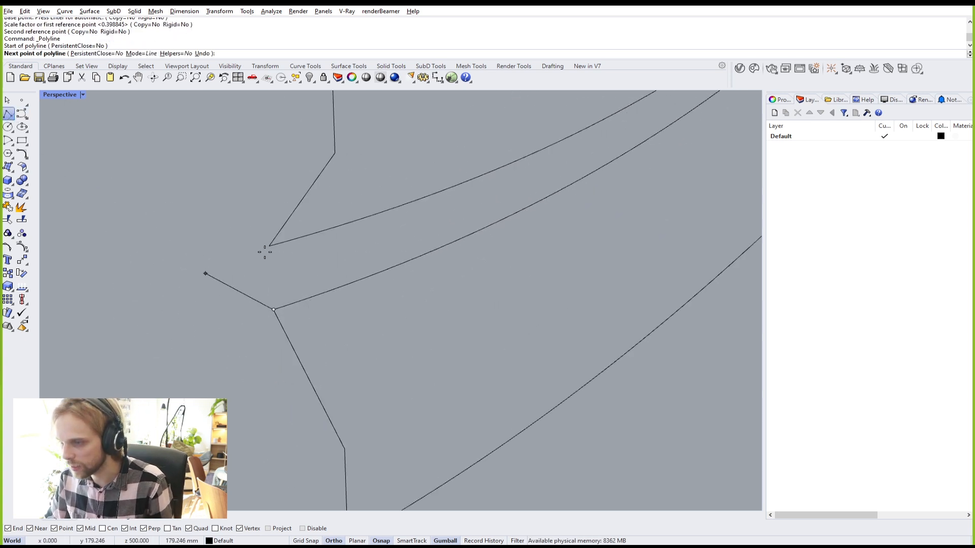
pyautogui.click(267, 246)
pyautogui.scroll(-3, 268, 248)
pyautogui.press('Return')
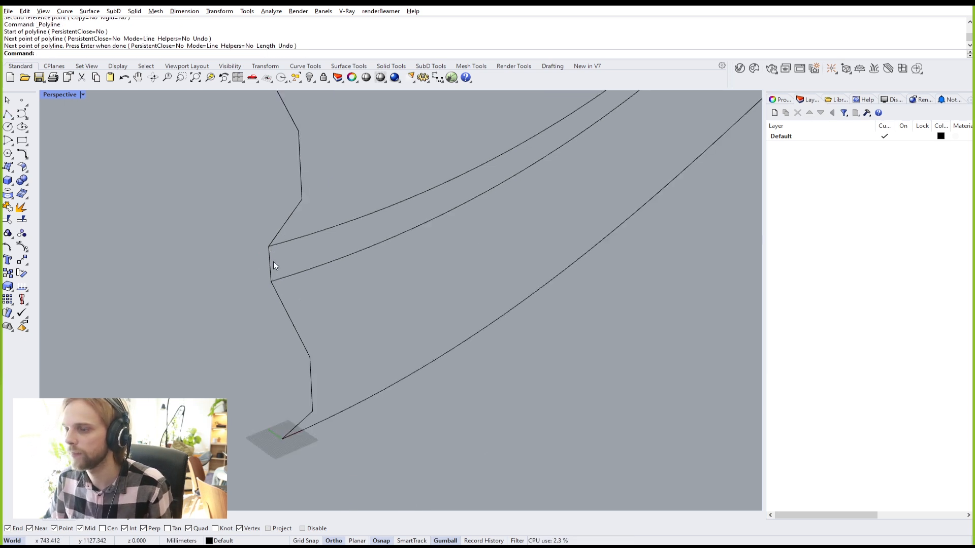
pyautogui.scroll(2, 273, 262)
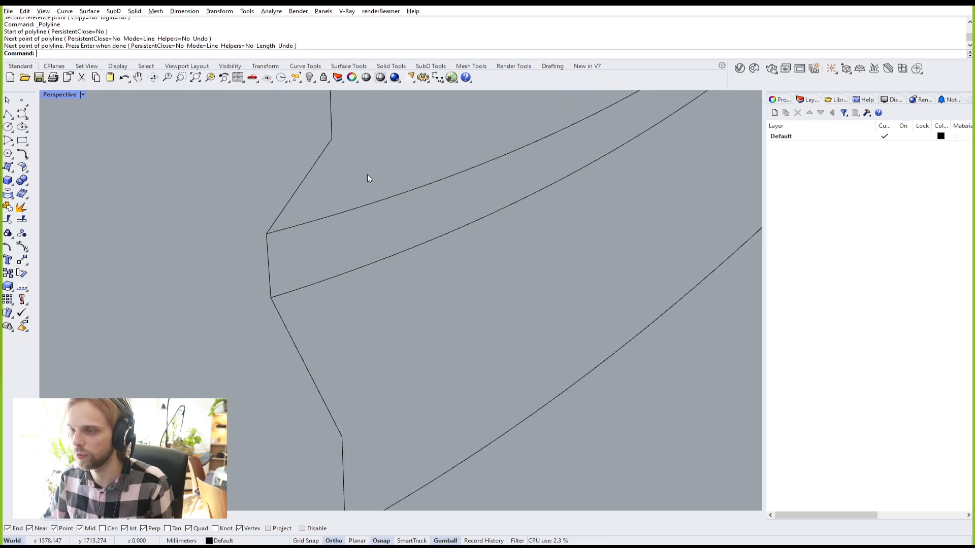
pyautogui.moveTo(369, 172); pyautogui.dragTo(345, 263)
pyautogui.click(268, 260)
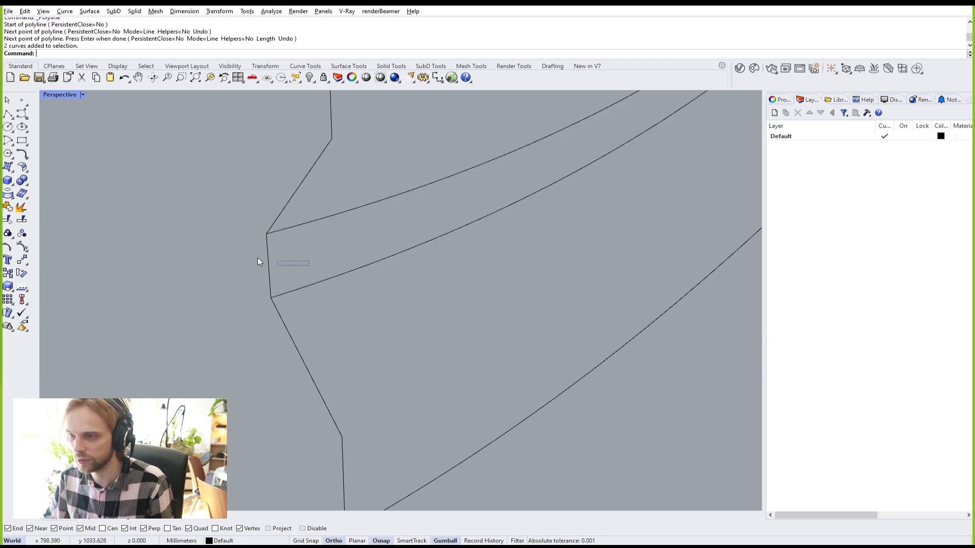
pyautogui.scroll(-8, 299, 251)
pyautogui.click(406, 262)
pyautogui.moveTo(559, 213); pyautogui.dragTo(431, 290, button='right')
pyautogui.scroll(5, 430, 292)
# Step: Draw a second straight end line from the far end's corner to the rail's end point
pyautogui.press('Return')
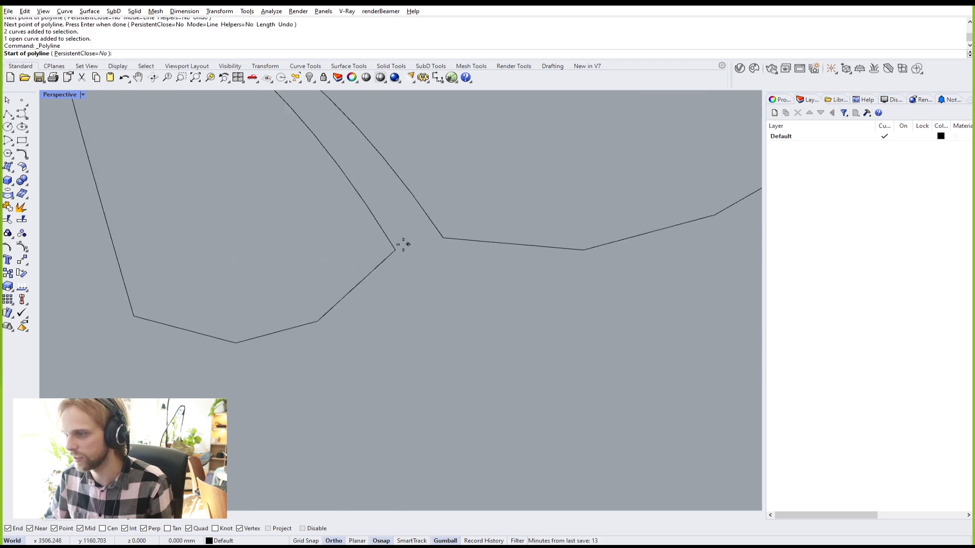
pyautogui.click(395, 250)
pyautogui.click(442, 237)
pyautogui.press('Return')
pyautogui.scroll(-8, 437, 239)
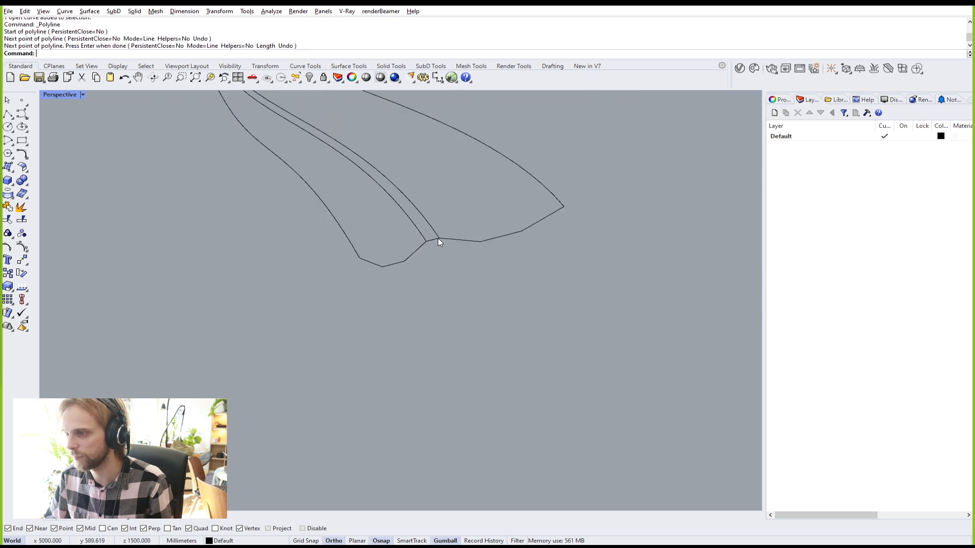
pyautogui.moveTo(396, 316); pyautogui.dragTo(457, 317, button='right')
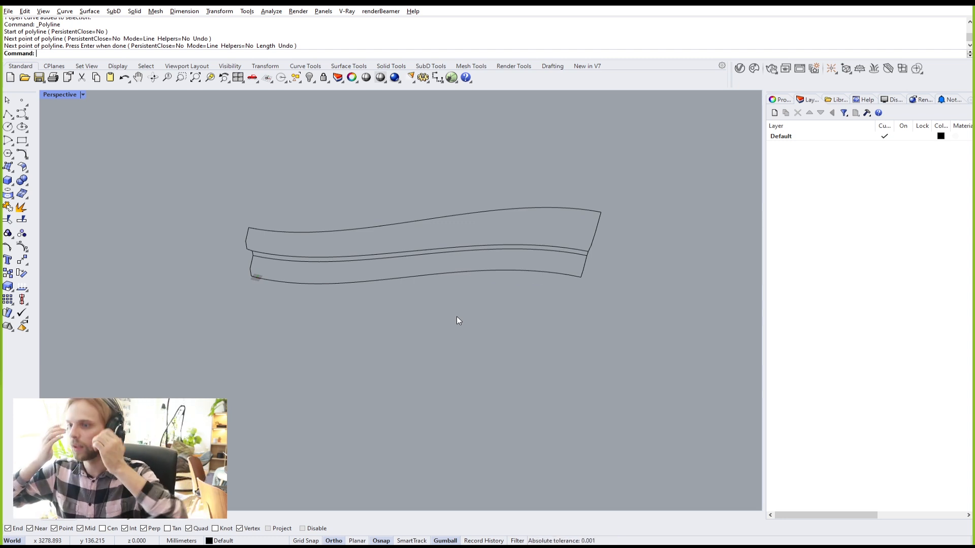
pyautogui.moveTo(445, 316); pyautogui.dragTo(470, 313, button='right')
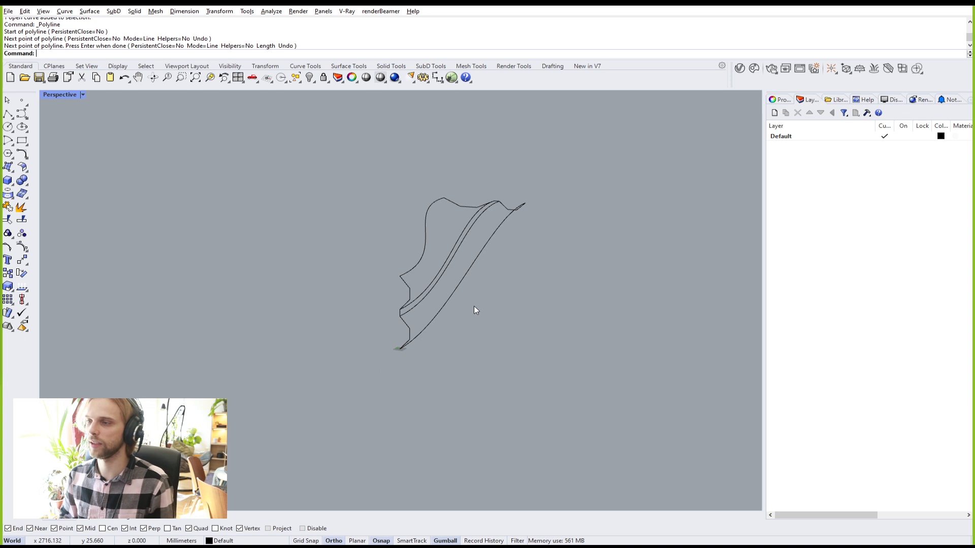
pyautogui.scroll(2, 412, 321)
pyautogui.moveTo(410, 321); pyautogui.dragTo(333, 311, button='right')
pyautogui.scroll(4, 378, 276)
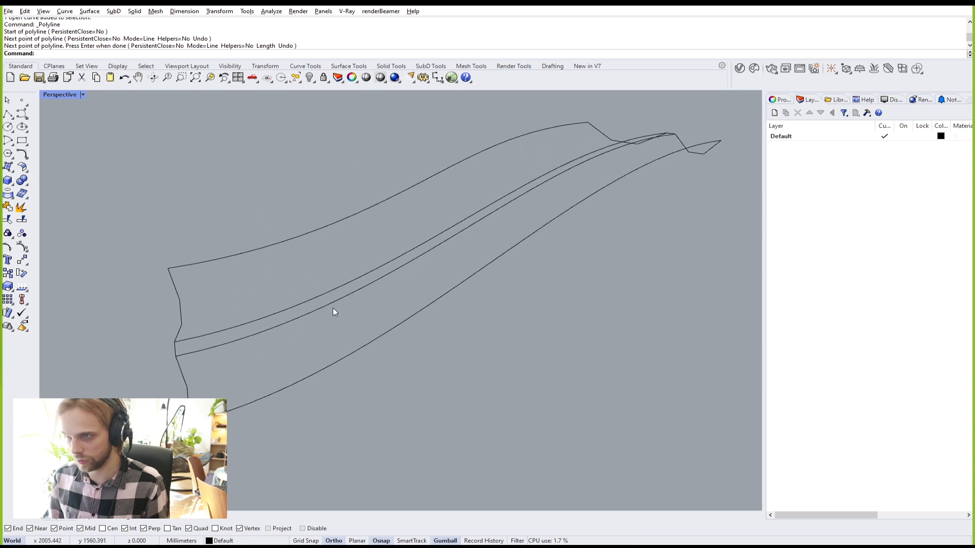
# Step: Start SubDSweep2 and pick the lower then the inner curve as rails
pyautogui.write('Sweep2')
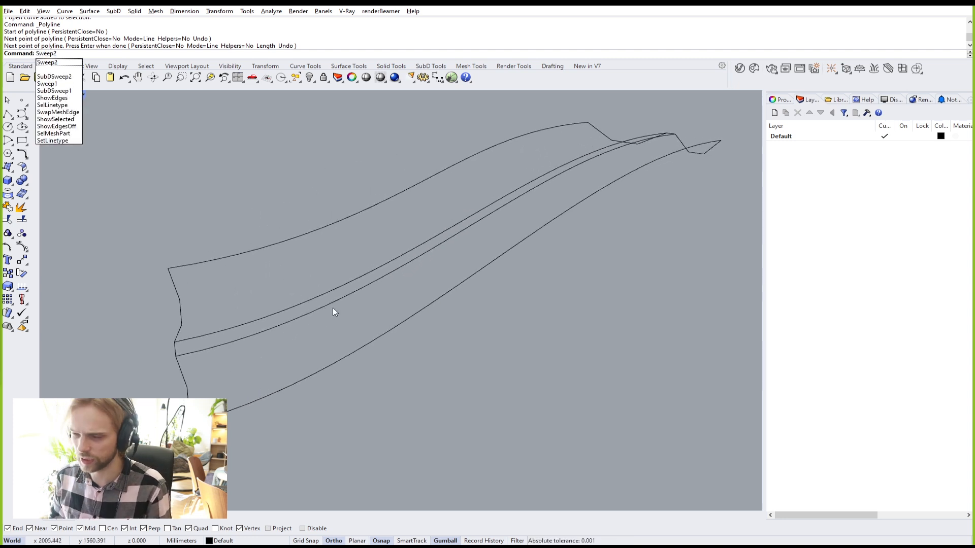
pyautogui.press('Escape')
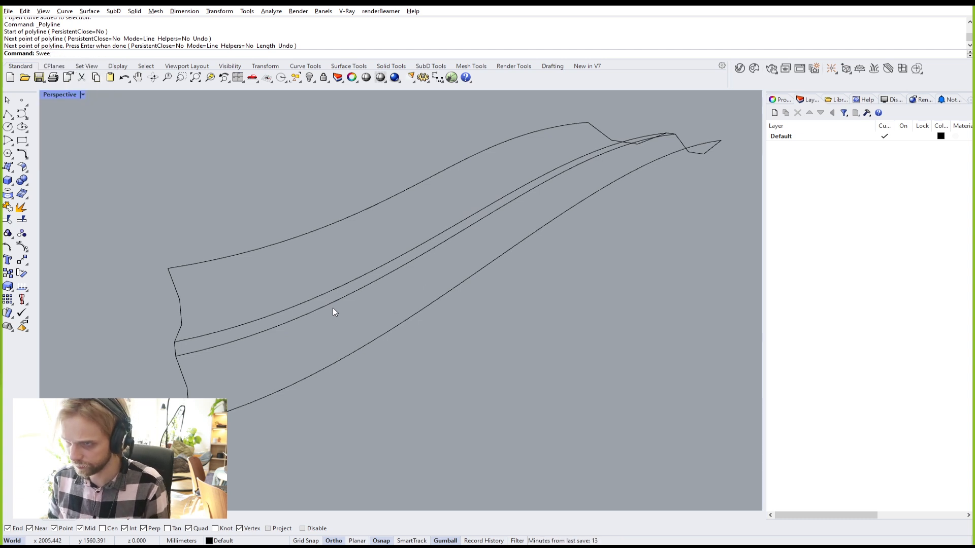
pyautogui.write('Sub')
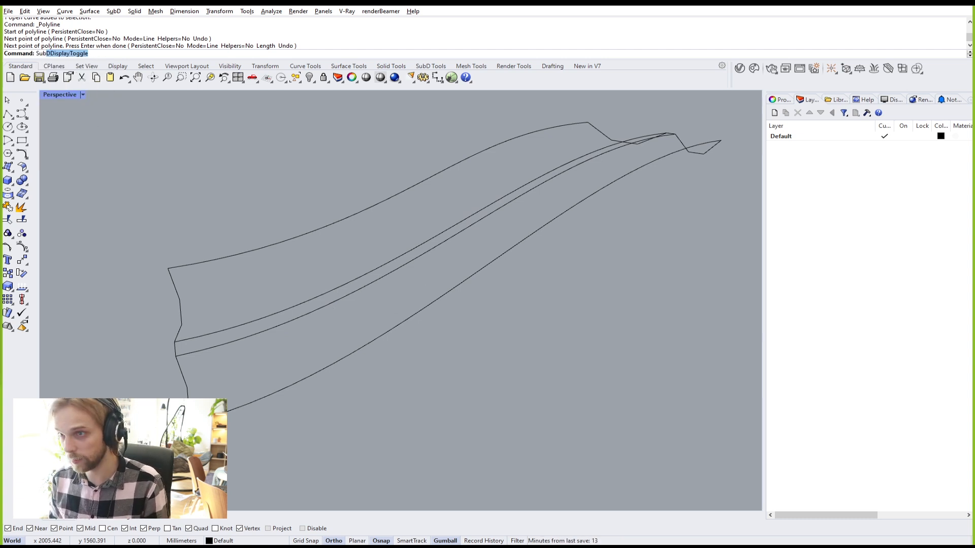
pyautogui.write('DSwe')
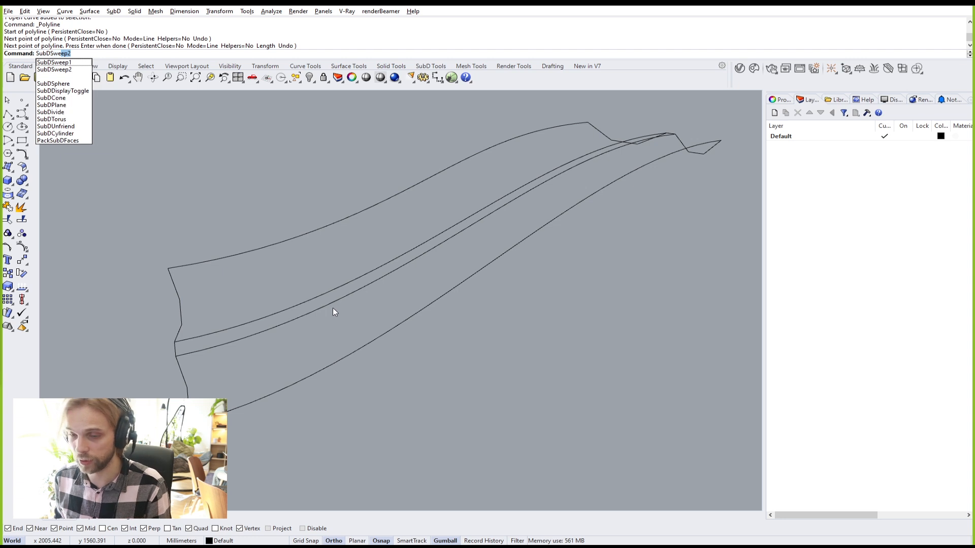
pyautogui.press('Return')
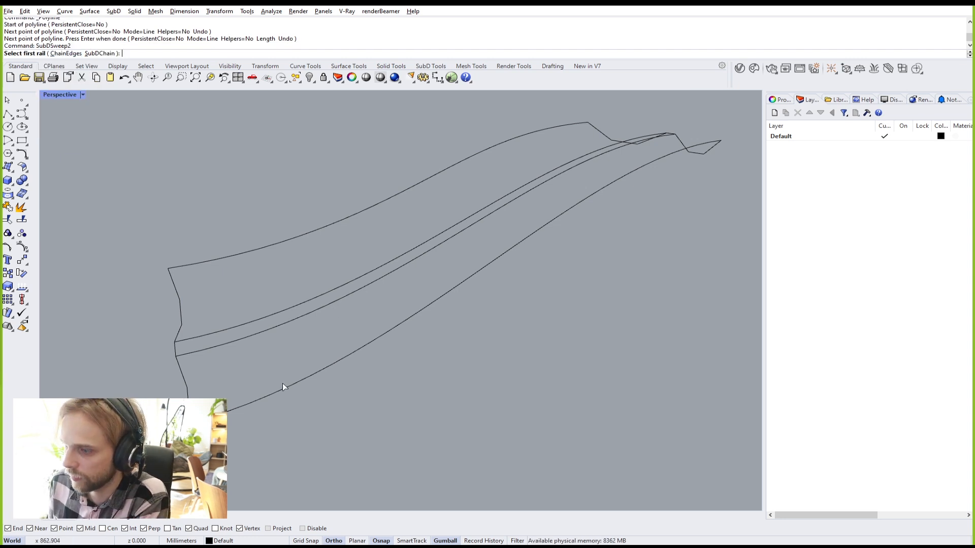
pyautogui.click(245, 405)
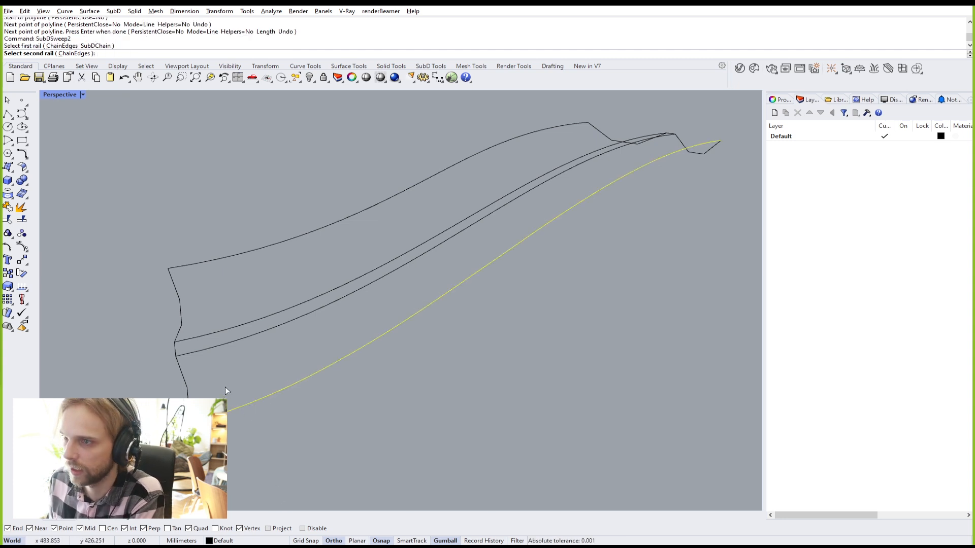
pyautogui.click(209, 349)
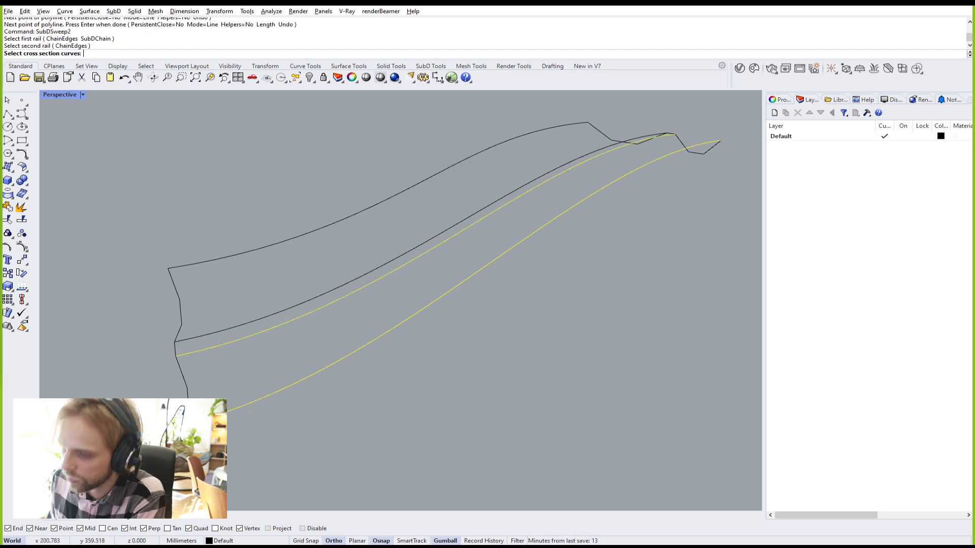
# Step: Pick both end lines as cross sections and bring up the sweep options
pyautogui.click(186, 382)
pyautogui.moveTo(223, 388); pyautogui.dragTo(637, 289, button='right')
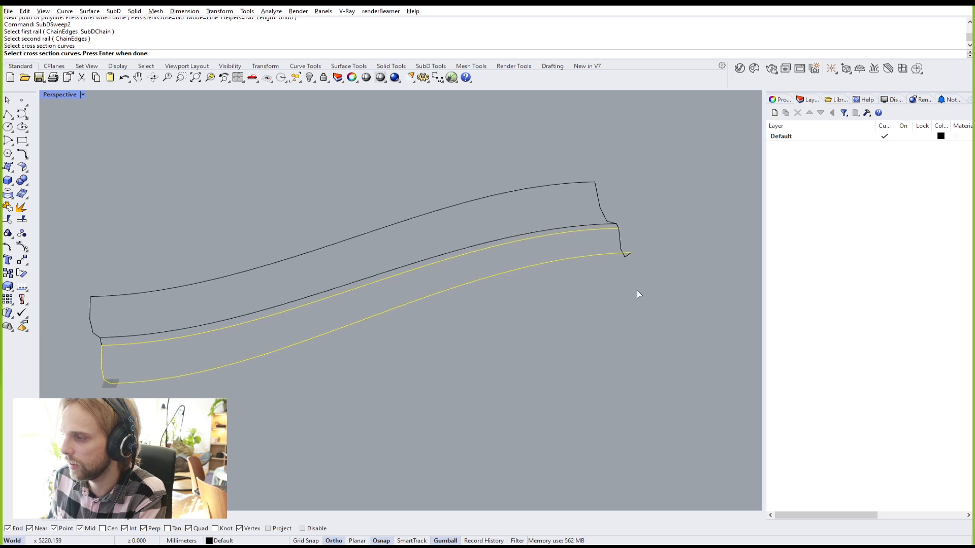
pyautogui.click(620, 243)
pyautogui.moveTo(348, 340); pyautogui.dragTo(388, 333, button='right')
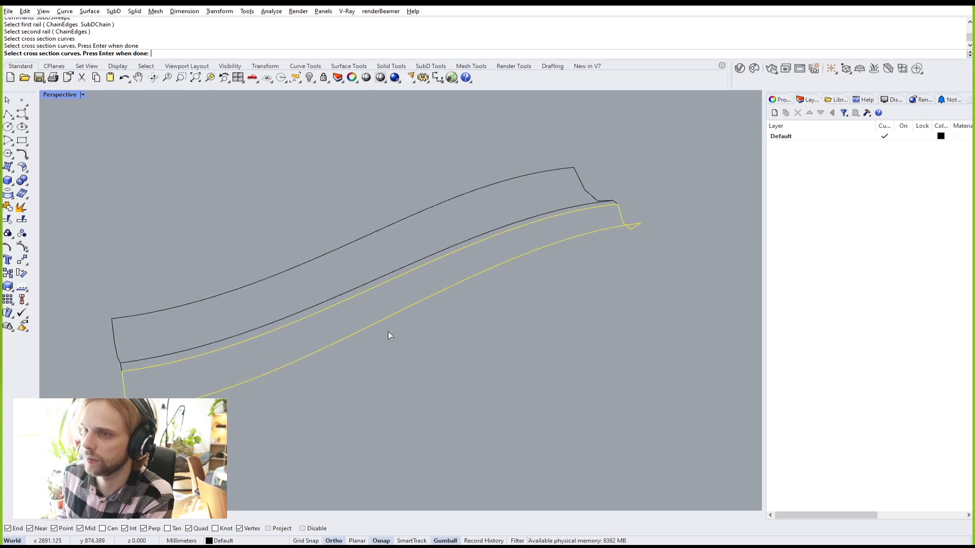
pyautogui.press('Return')
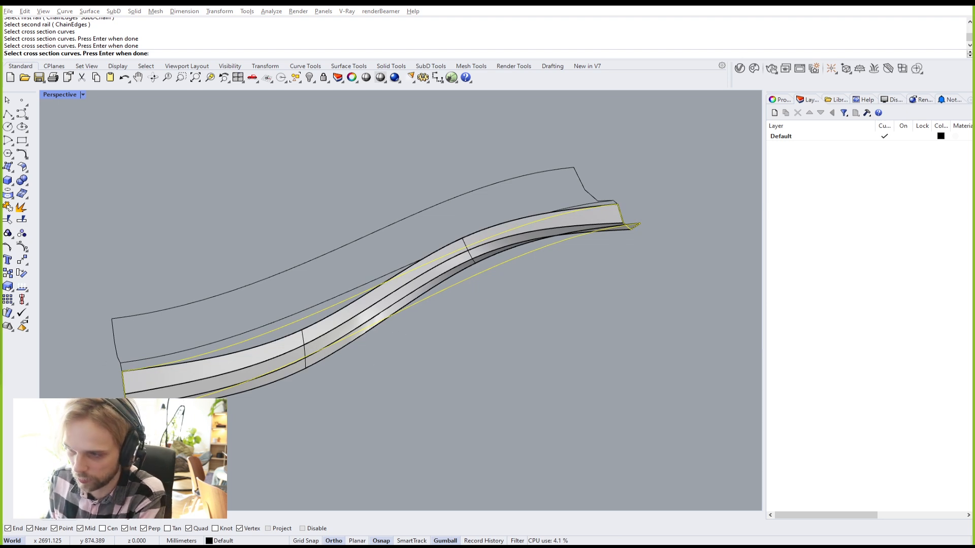
pyautogui.press('Return')
pyautogui.moveTo(298, 268); pyautogui.dragTo(594, 320)
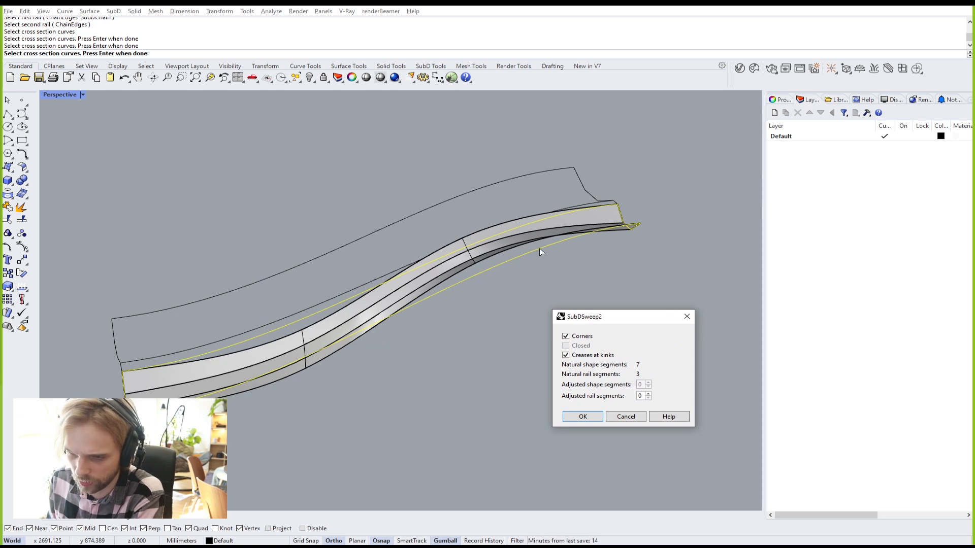
# Step: Increase the SubDSweep2 Adjusted rail segments count to 16
pyautogui.moveTo(598, 320); pyautogui.dragTo(568, 301)
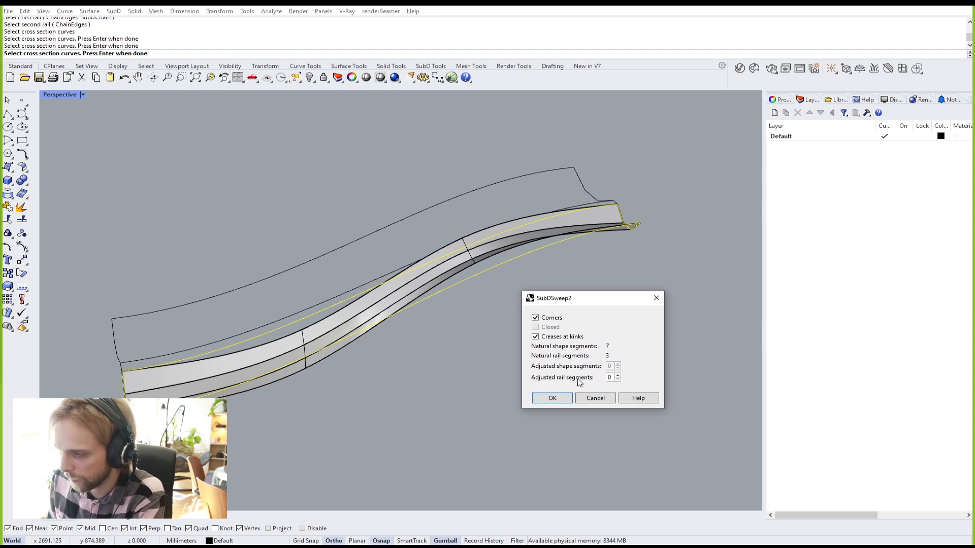
pyautogui.click(618, 375)
pyautogui.click(617, 375)
pyautogui.click(617, 376)
pyautogui.click(618, 376)
pyautogui.click(618, 375)
pyautogui.doubleClick(618, 376)
pyautogui.click(617, 376)
pyautogui.doubleClick(618, 375)
pyautogui.click(618, 376)
pyautogui.click(618, 376)
pyautogui.click(618, 375)
pyautogui.click(618, 376)
pyautogui.click(618, 376)
pyautogui.click(617, 376)
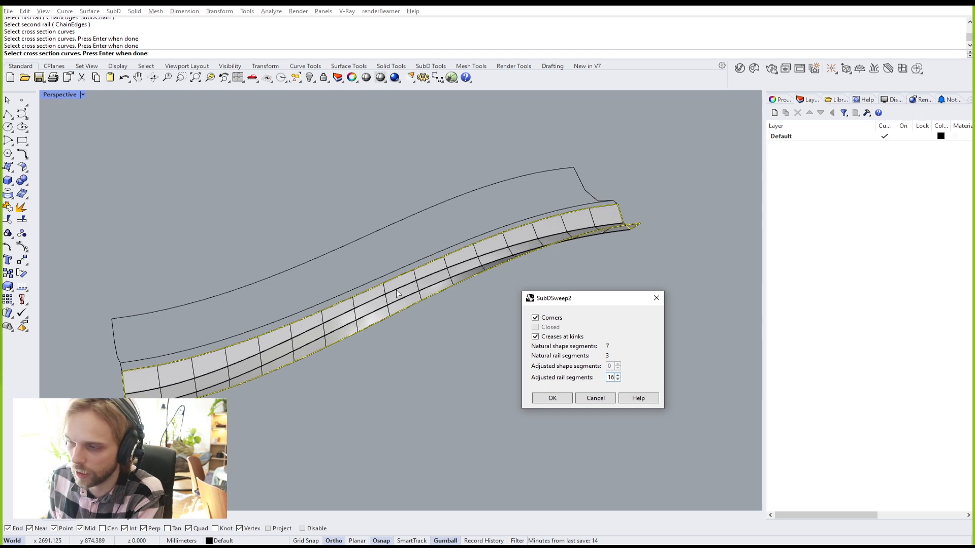
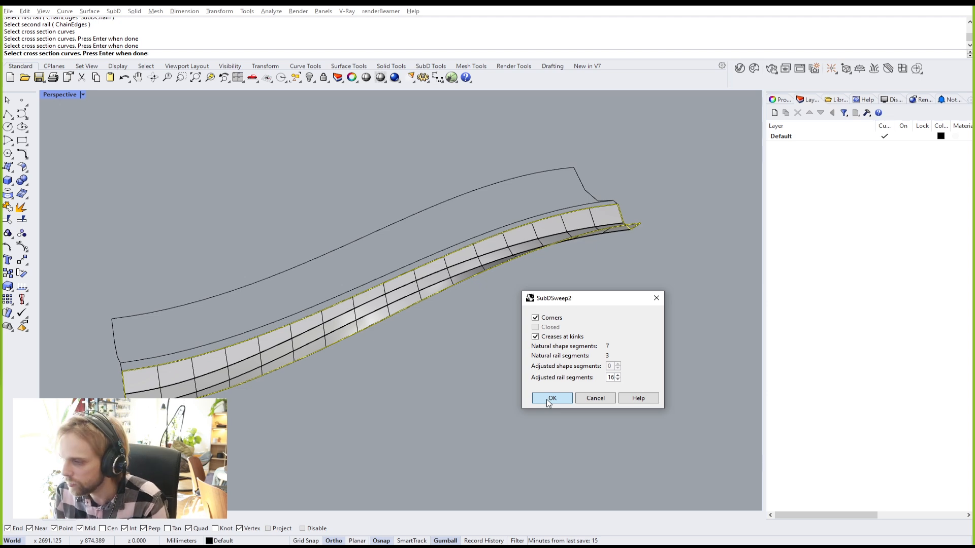
# Step: Confirm the 16-segment SubD sweep strip and switch it to smooth display
pyautogui.click(547, 399)
pyautogui.moveTo(473, 333); pyautogui.dragTo(314, 324, button='right')
pyautogui.press('Tab')
pyautogui.press('Tab')
pyautogui.press('Tab')
pyautogui.scroll(3, 300, 353)
pyautogui.press('Tab')
pyautogui.press('Tab')
pyautogui.press('Tab')
pyautogui.scroll(-5, 393, 331)
pyautogui.moveTo(392, 329); pyautogui.dragTo(341, 346, button='right')
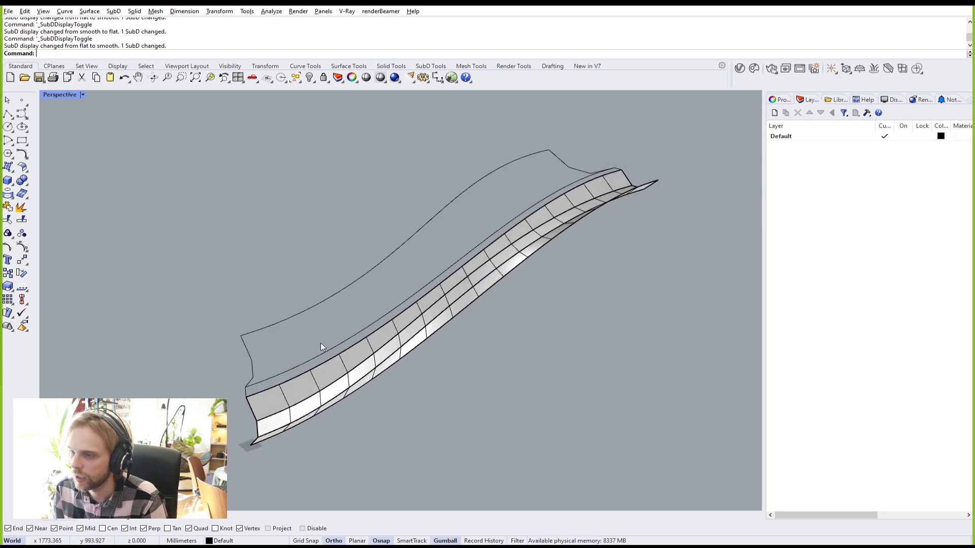
pyautogui.scroll(6, 265, 394)
# Step: Select the first swept SubD strip and lock it
pyautogui.click(221, 375)
pyautogui.click(113, 385)
pyautogui.click(290, 407)
pyautogui.write('Lo')
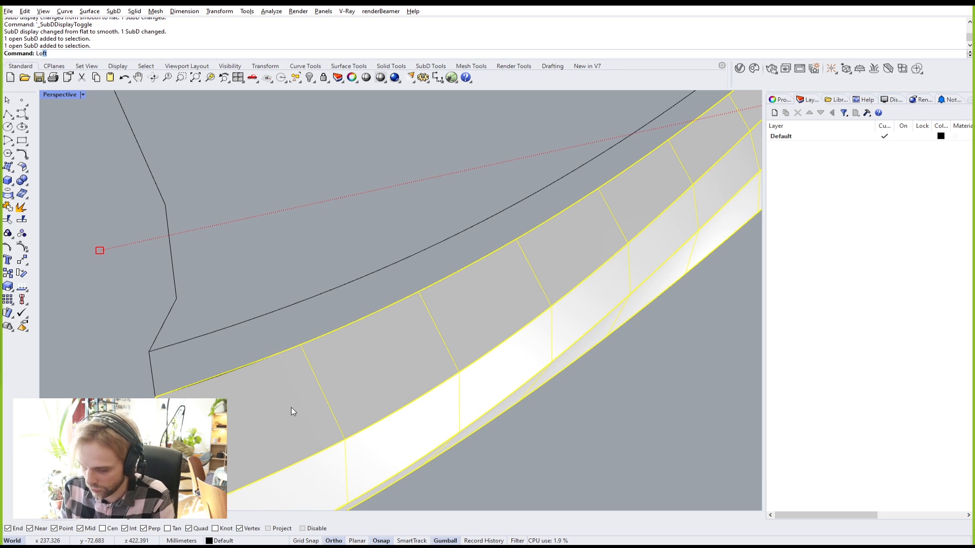
pyautogui.write('ck')
pyautogui.press('Return')
# Step: Run SubDSweep2 with the strip's two top edges as rails and an end edge as cross section
pyautogui.moveTo(437, 324); pyautogui.dragTo(361, 289, button='right')
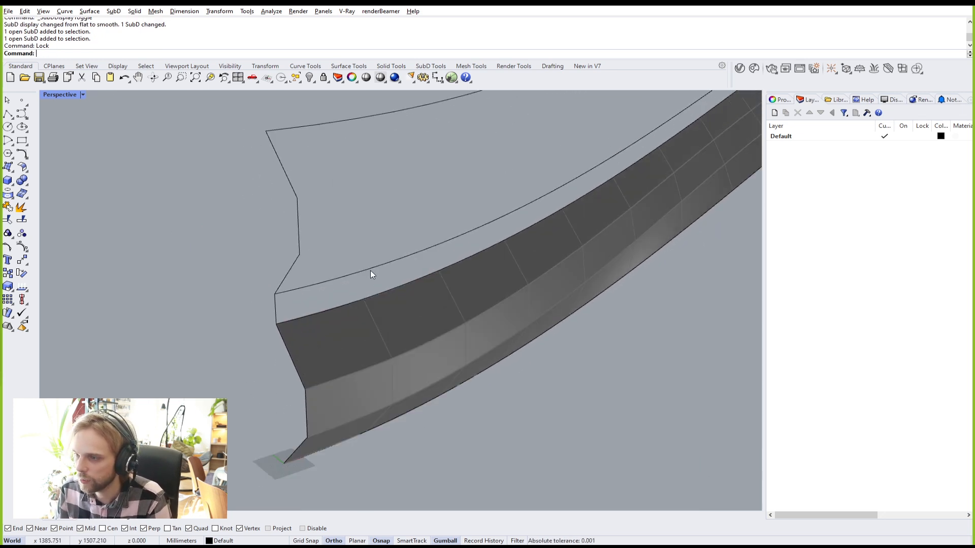
pyautogui.write('Sweep2')
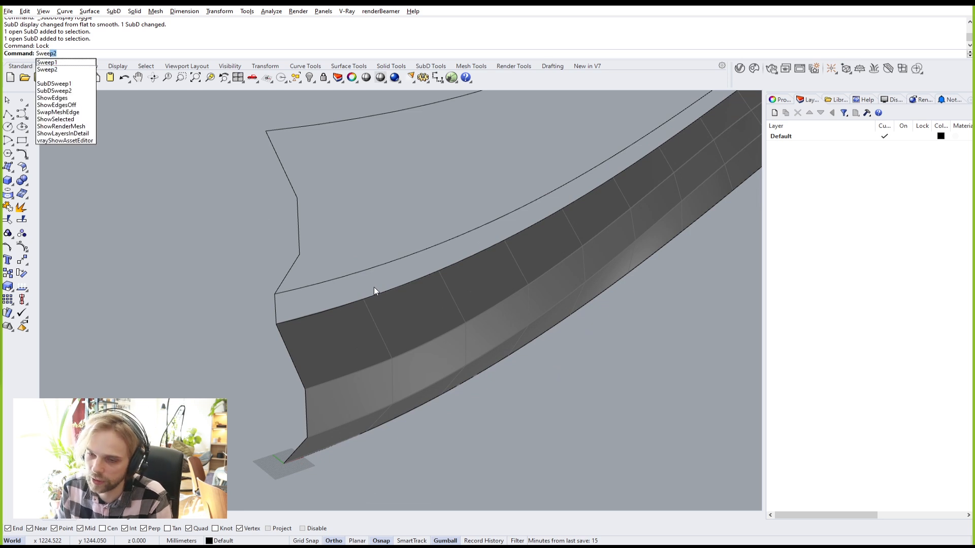
pyautogui.press('Return')
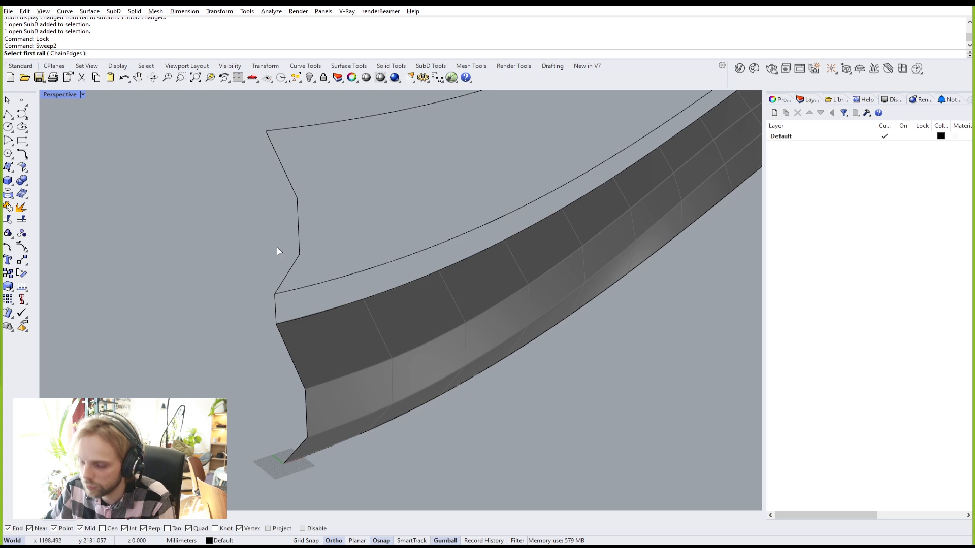
pyautogui.press('Escape')
pyautogui.write('SubDSweep2')
pyautogui.press('Return')
pyautogui.click(352, 306)
pyautogui.click(324, 283)
pyautogui.scroll(-5, 457, 264)
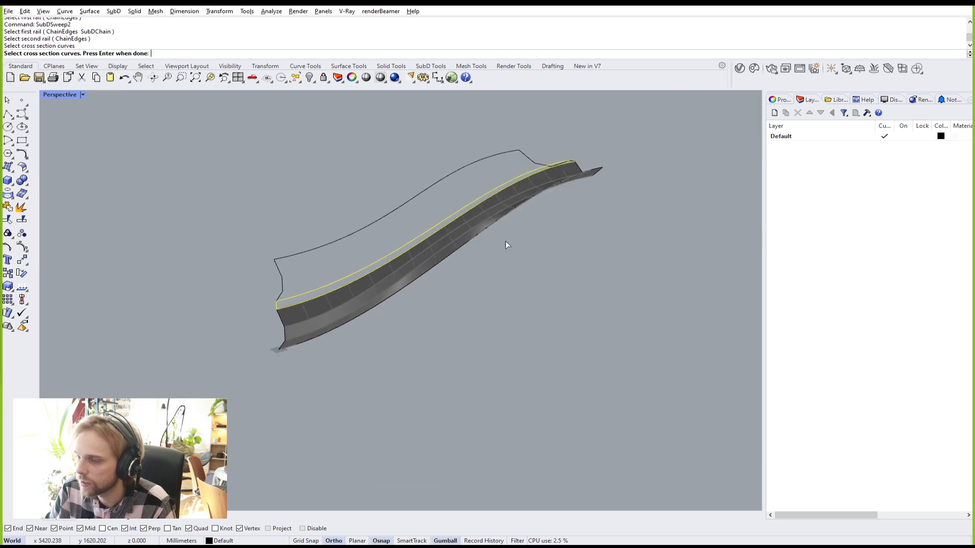
pyautogui.scroll(6, 591, 133)
pyautogui.click(364, 285)
pyautogui.press('Return')
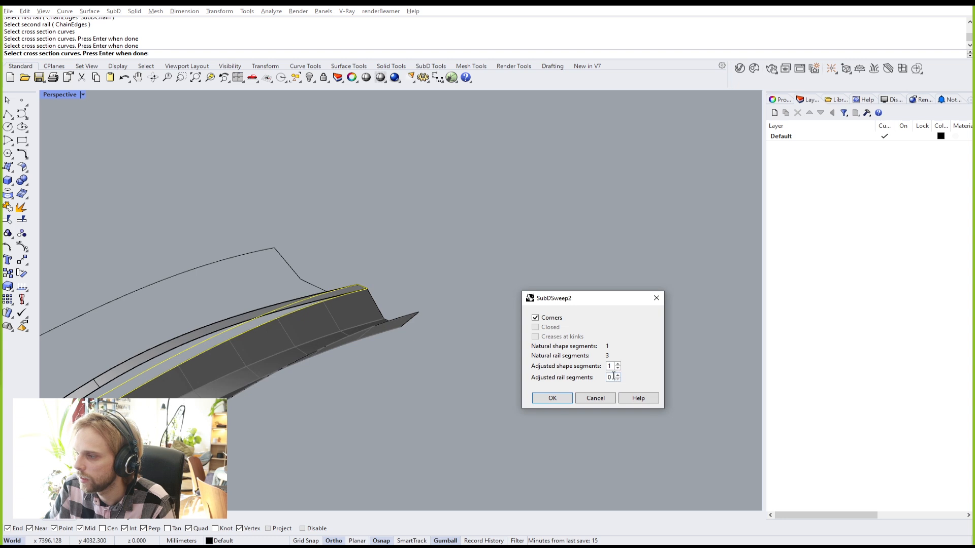
# Step: Set 16 rail segments, create the narrow band, and select it
pyautogui.write('16')
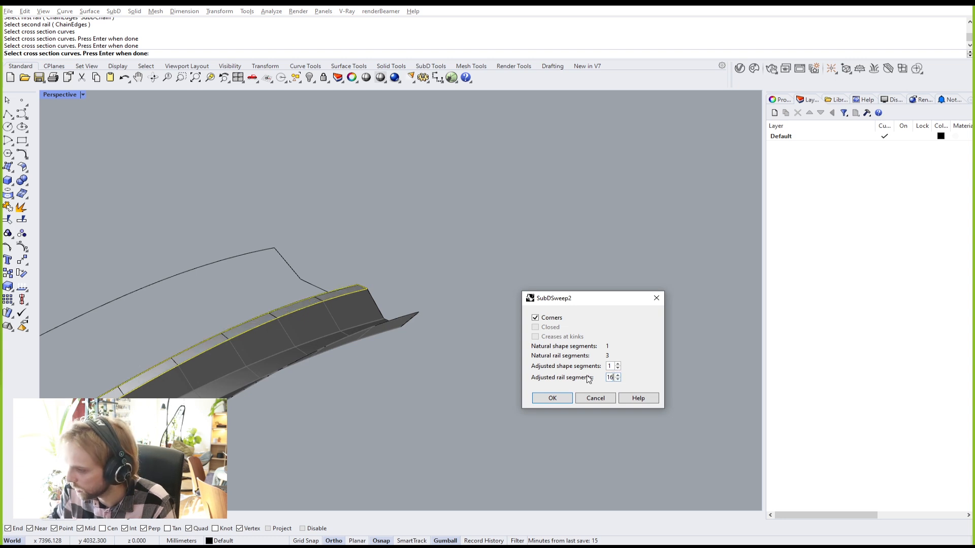
pyautogui.click(559, 401)
pyautogui.scroll(-3, 428, 422)
pyautogui.keyDown('shift'); pyautogui.moveTo(334, 423); pyautogui.dragTo(538, 280, button='right'); pyautogui.keyUp('shift')
pyautogui.keyDown('shift'); pyautogui.moveTo(210, 443); pyautogui.dragTo(273, 412, button='right'); pyautogui.keyUp('shift')
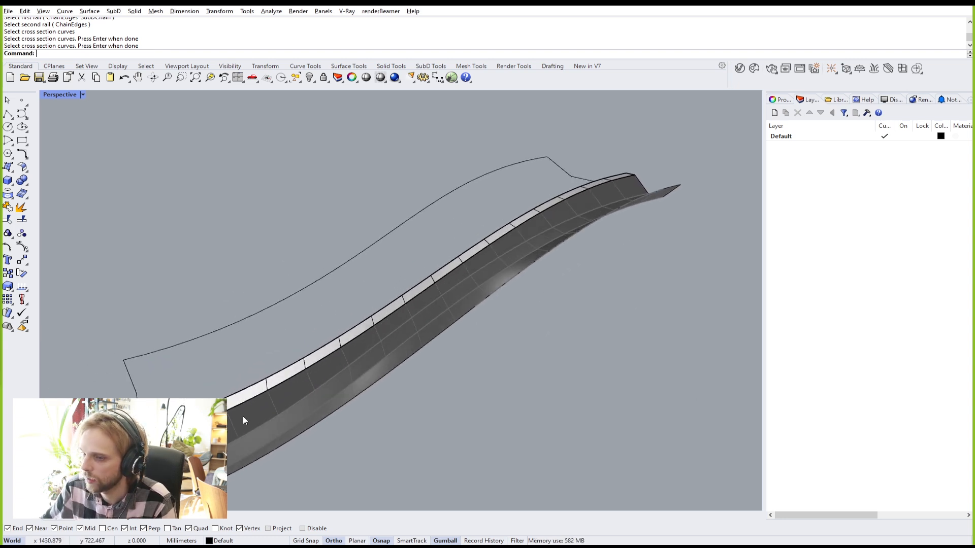
pyautogui.scroll(5, 203, 427)
pyautogui.click(202, 410)
# Step: Lock the new narrow SubD band
pyautogui.write('Lock')
pyautogui.press('Return')
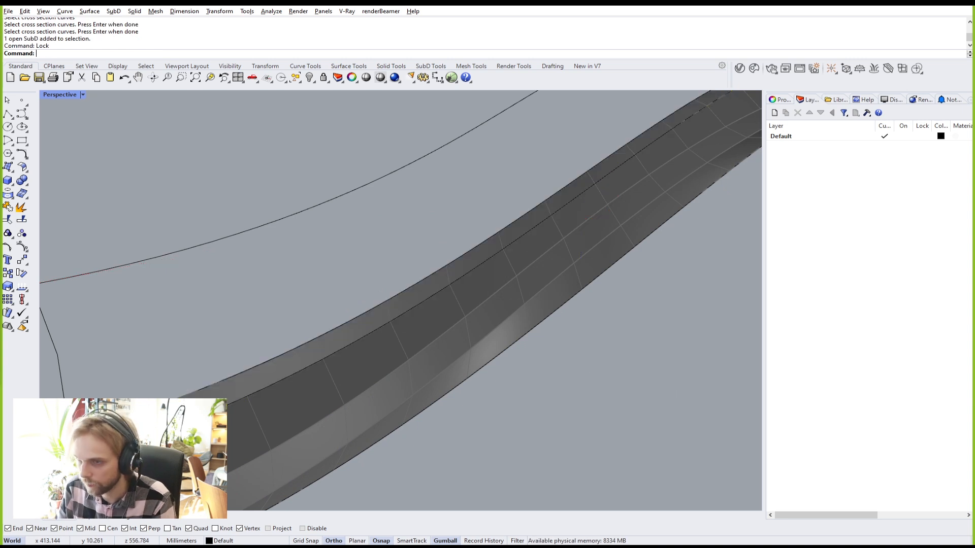
pyautogui.keyDown('shift'); pyautogui.moveTo(188, 362); pyautogui.dragTo(227, 352, button='right'); pyautogui.keyUp('shift')
pyautogui.rightClick(230, 318)
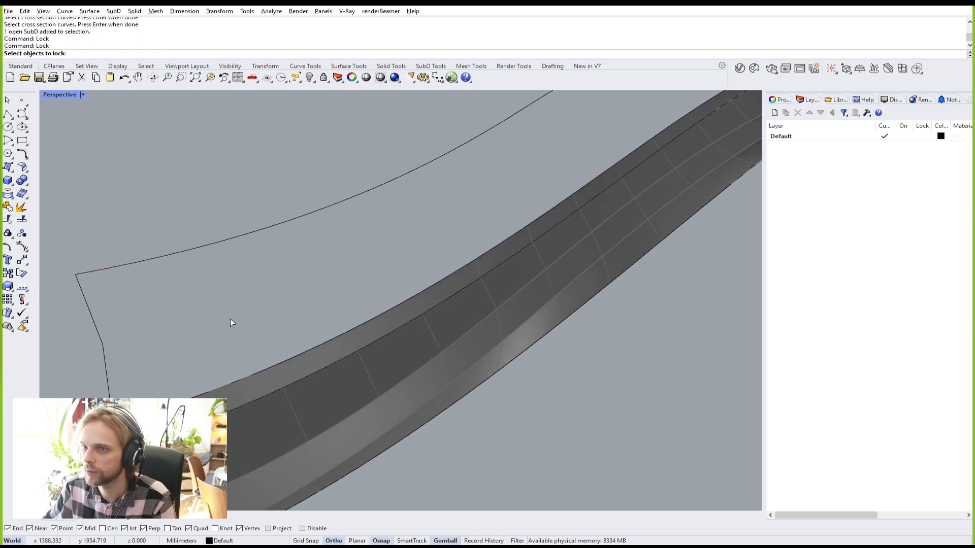
pyautogui.rightClick(229, 323)
# Step: Run SubDSweep2 with the band's top edge and outer curve as rails and both end profiles as sections
pyautogui.write('SubDSweep2')
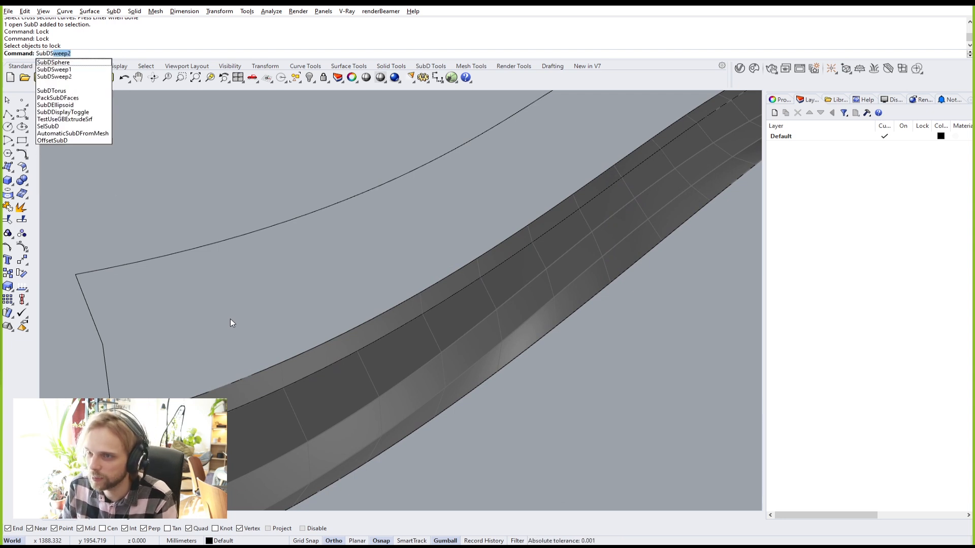
pyautogui.press('Return')
pyautogui.click(234, 379)
pyautogui.click(185, 258)
pyautogui.click(96, 326)
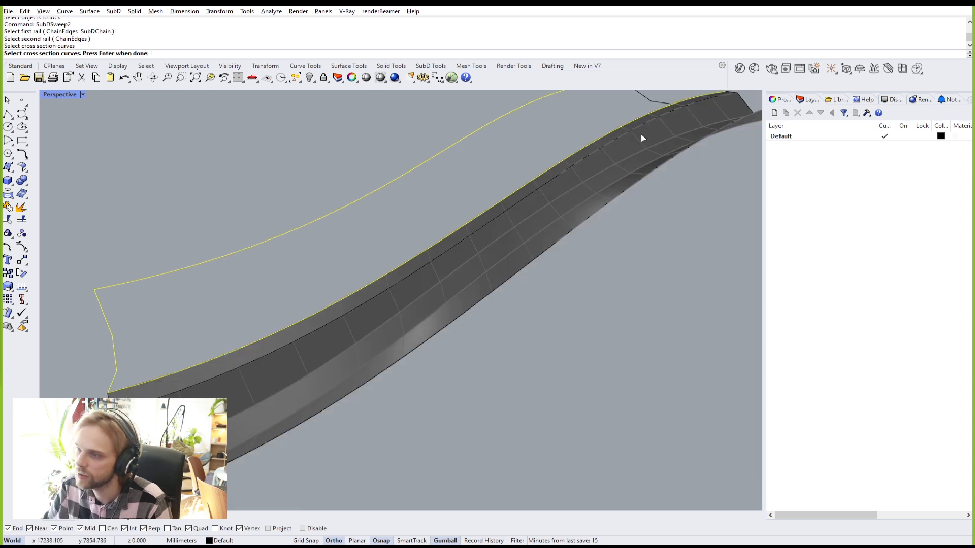
pyautogui.scroll(-4, 562, 135)
pyautogui.click(449, 187)
pyautogui.scroll(2, 395, 182)
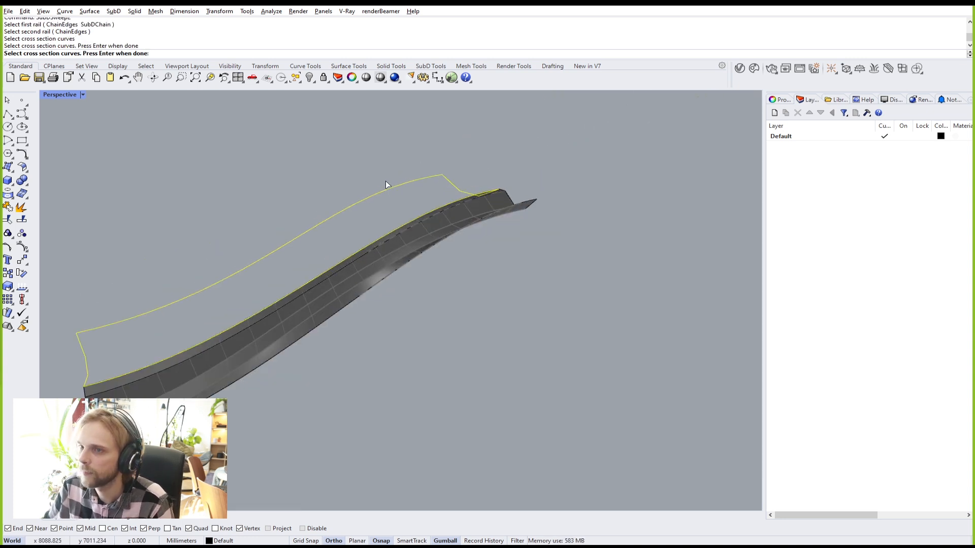
pyautogui.press('Return')
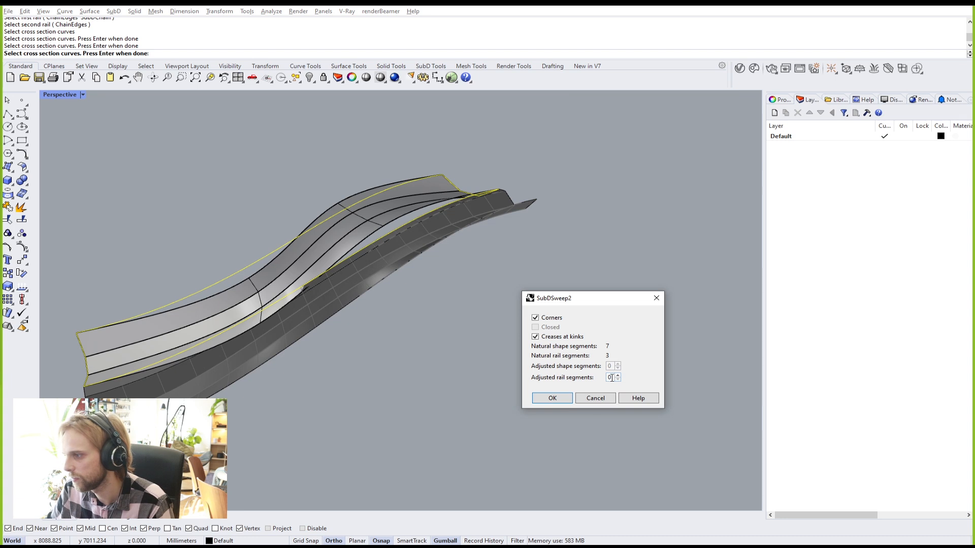
# Step: Set 16 rail segments and create the wide creased SubD surface
pyautogui.write('16')
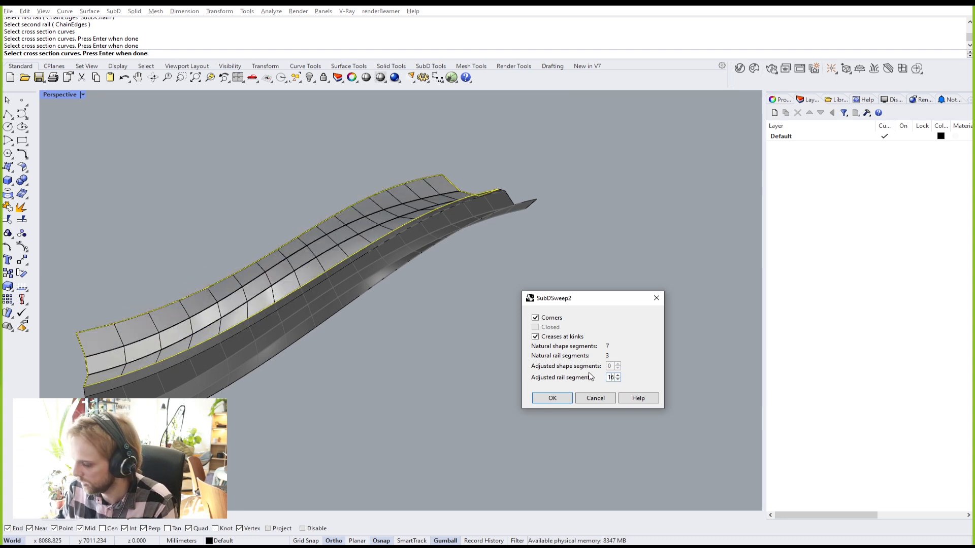
pyautogui.click(545, 399)
pyautogui.moveTo(390, 398); pyautogui.dragTo(403, 382, button='right')
pyautogui.scroll(3, 245, 341)
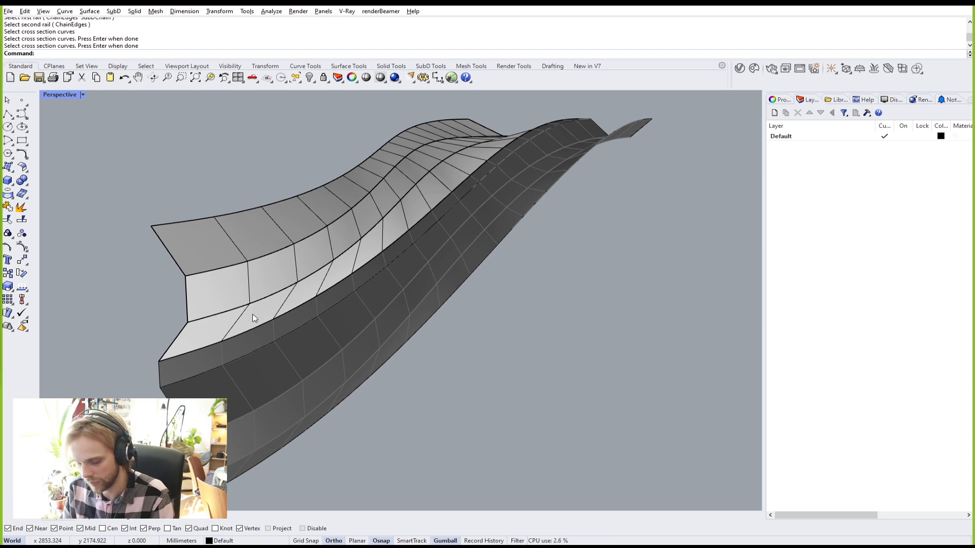
# Step: Unlock both locked SubD strips and view the whole shell
pyautogui.write('lock')
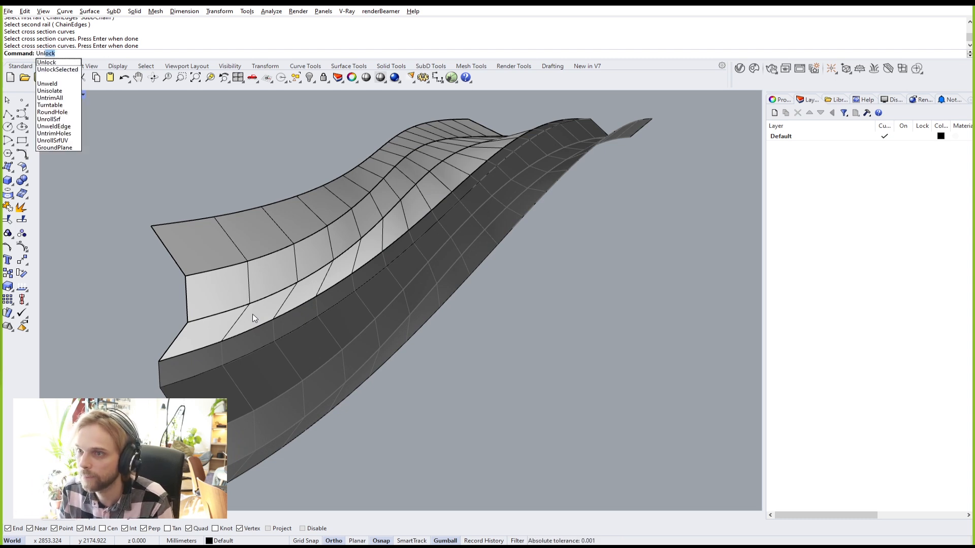
pyautogui.press('Return')
pyautogui.click(272, 276)
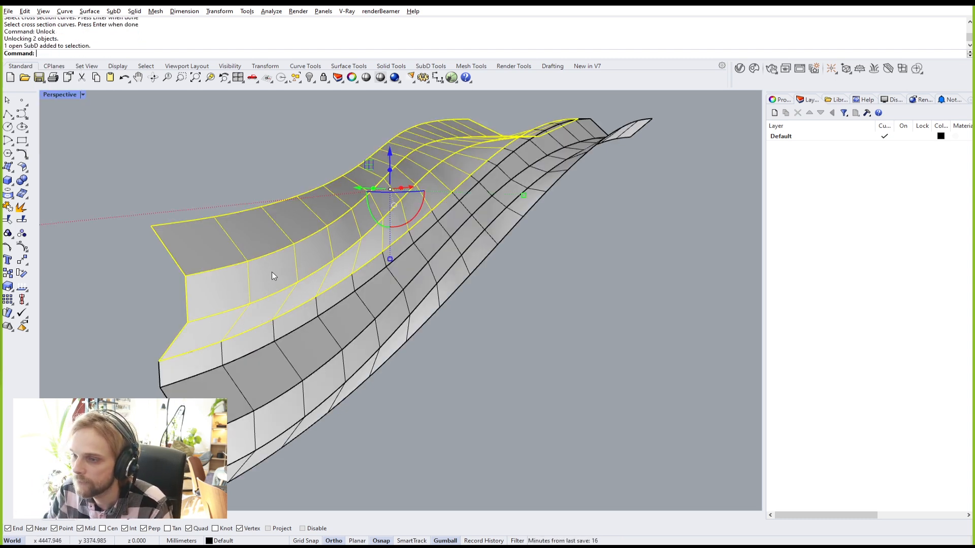
pyautogui.click(555, 347)
pyautogui.scroll(-5, 558, 311)
pyautogui.moveTo(562, 301); pyautogui.dragTo(393, 227, button='right')
pyautogui.click(21, 113)
pyautogui.click(334, 354)
pyautogui.click(444, 413)
pyautogui.click(513, 284)
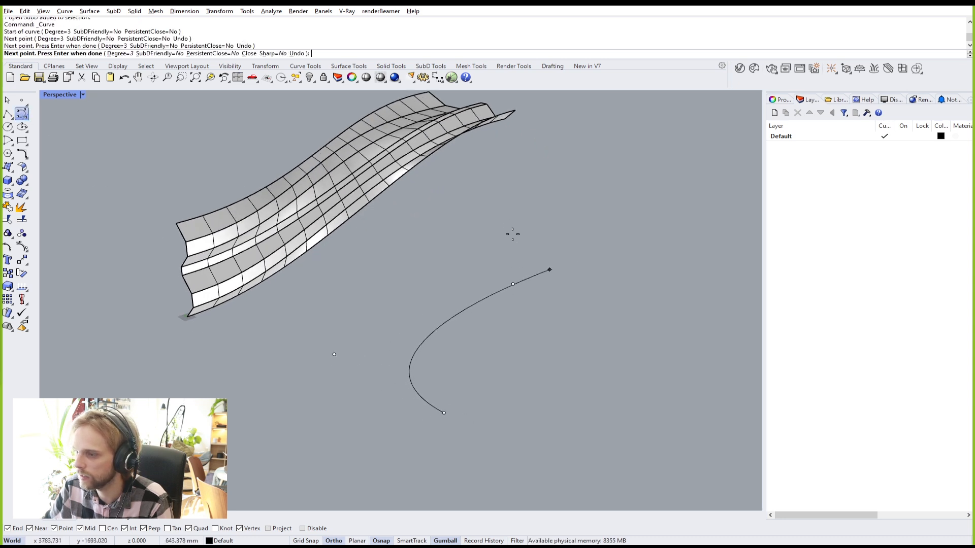
pyautogui.click(477, 205)
pyautogui.press('Return')
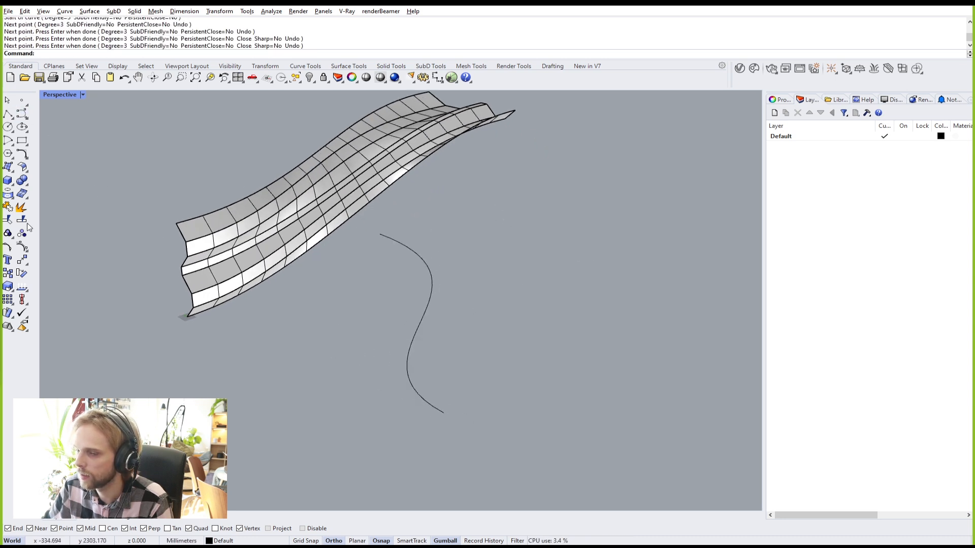
pyautogui.click(19, 114)
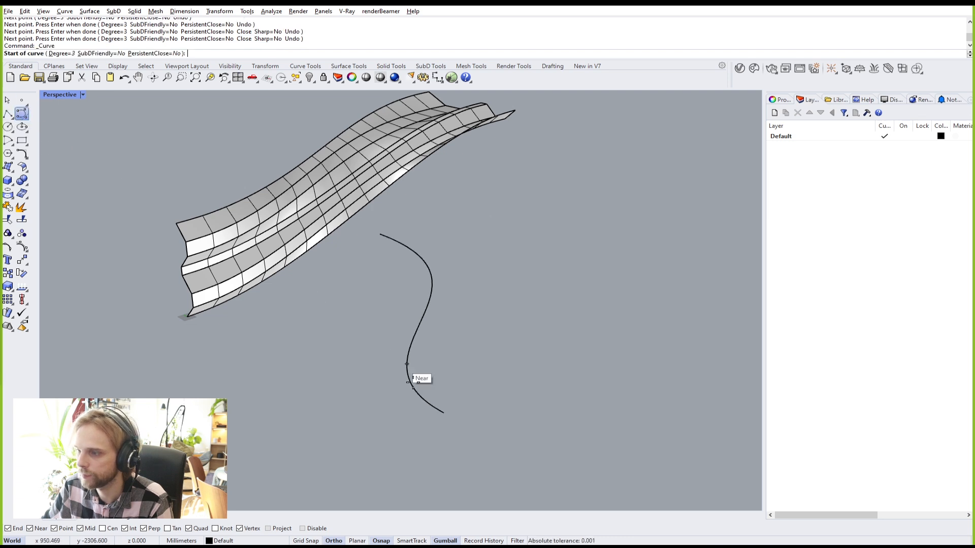
pyautogui.scroll(5, 444, 413)
pyautogui.click(443, 413)
pyautogui.click(480, 389)
pyautogui.press('Return')
pyautogui.write('M')
pyautogui.press('Return')
pyautogui.click(465, 401)
pyautogui.click(443, 413)
pyautogui.click(465, 377)
pyautogui.scroll(5, 446, 412)
pyautogui.scroll(-5, 444, 418)
pyautogui.write('Swee')
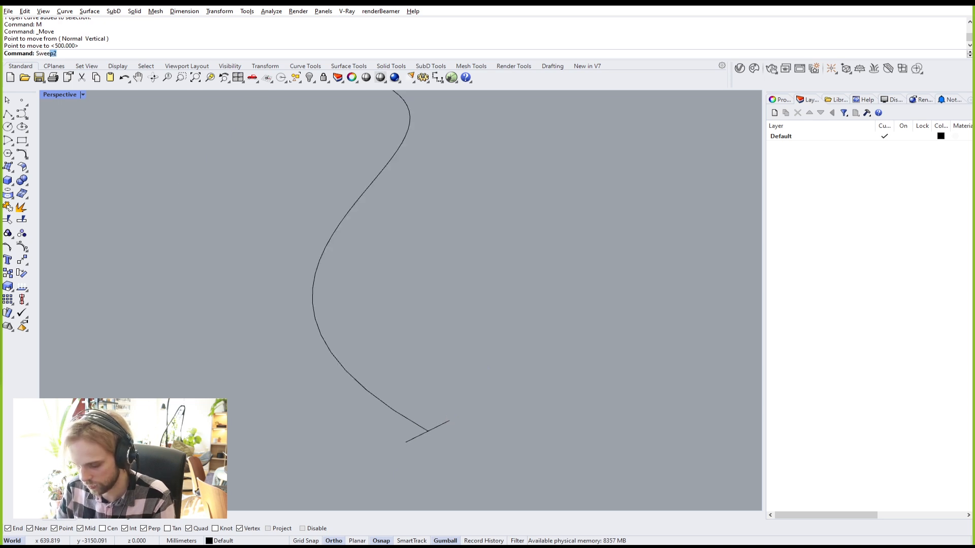
pyautogui.write('p1')
pyautogui.press('Return')
pyautogui.moveTo(462, 372); pyautogui.dragTo(312, 340)
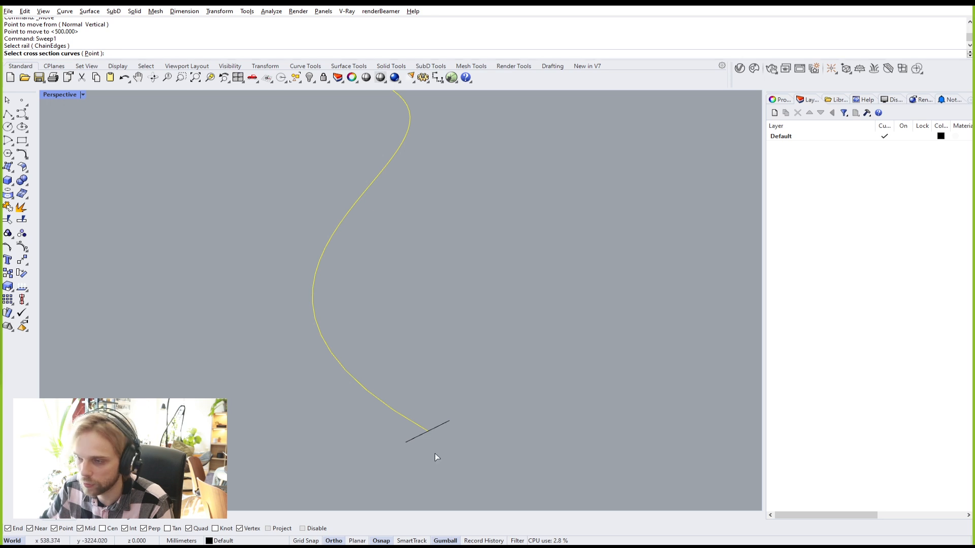
pyautogui.click(437, 428)
pyautogui.scroll(-5, 373, 319)
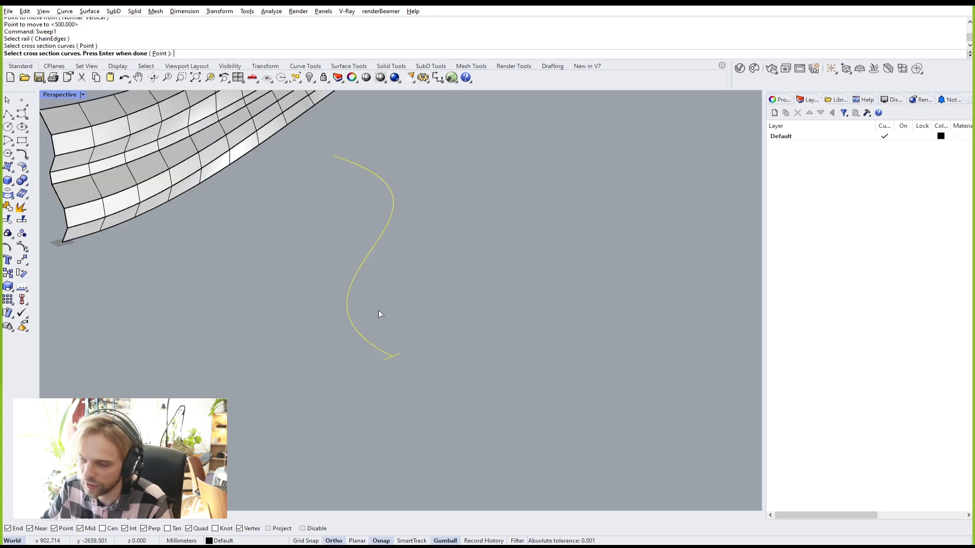
pyautogui.press('Return')
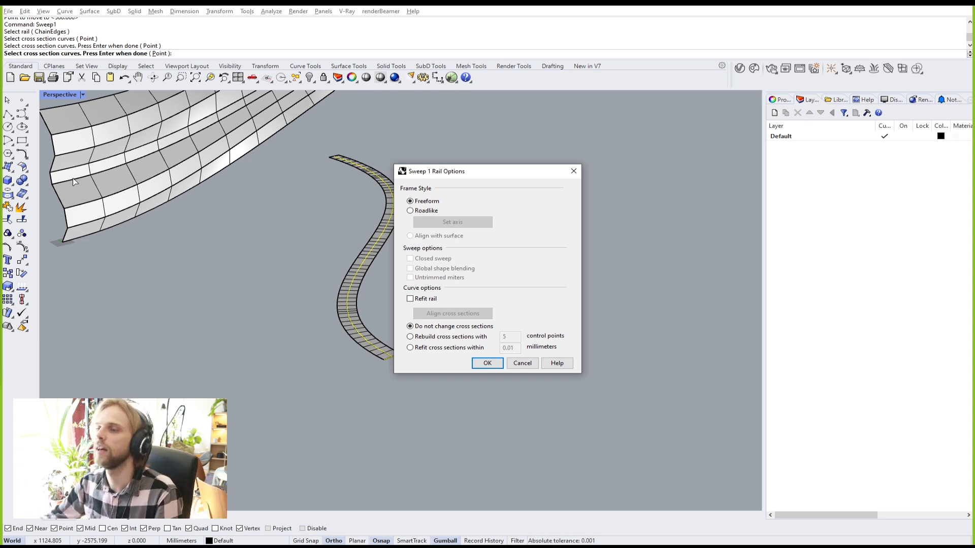
pyautogui.moveTo(470, 172); pyautogui.dragTo(562, 181)
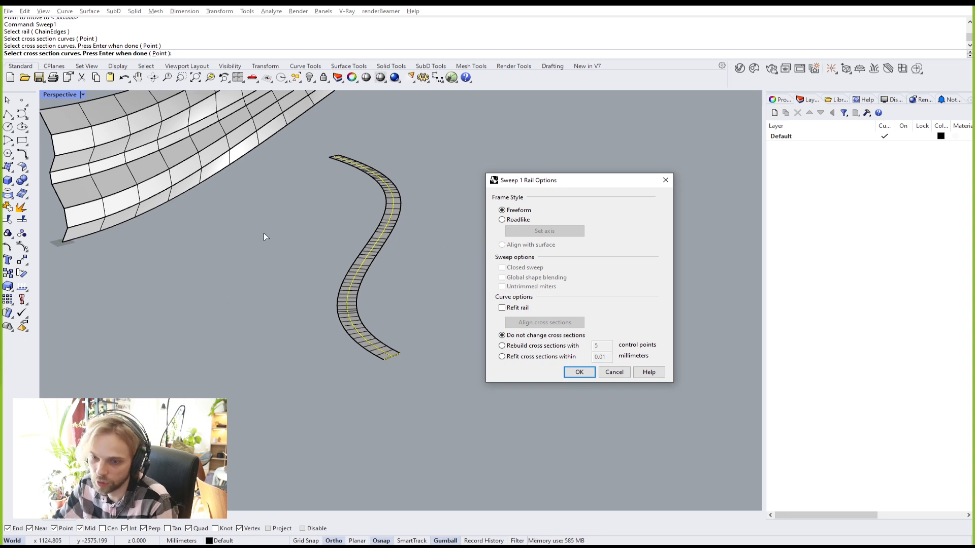
pyautogui.click(614, 372)
pyautogui.moveTo(459, 414); pyautogui.dragTo(284, 206)
pyautogui.press('Delete')
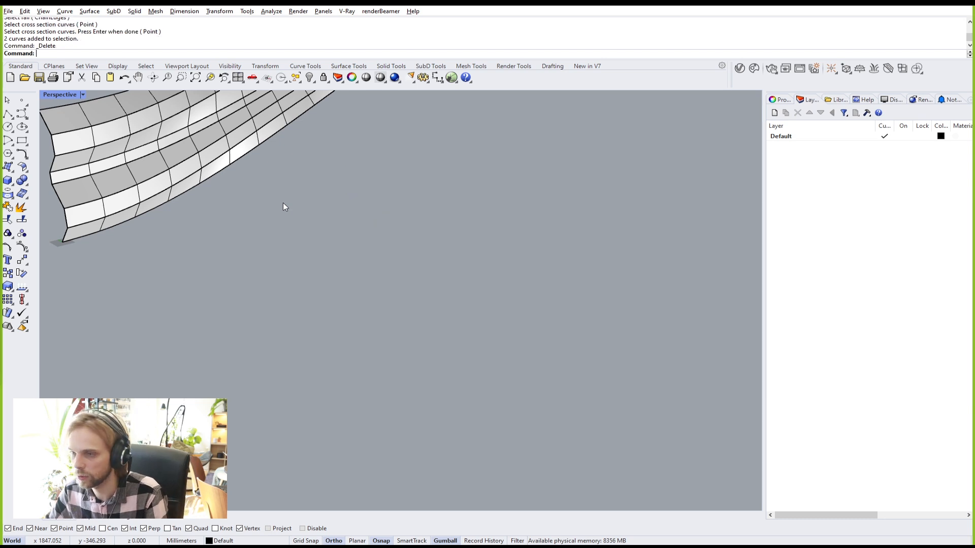
# Step: Orbit around the shell and trial-select the three SubD strips
pyautogui.moveTo(302, 217); pyautogui.dragTo(184, 247, button='right')
pyautogui.scroll(3, 173, 243)
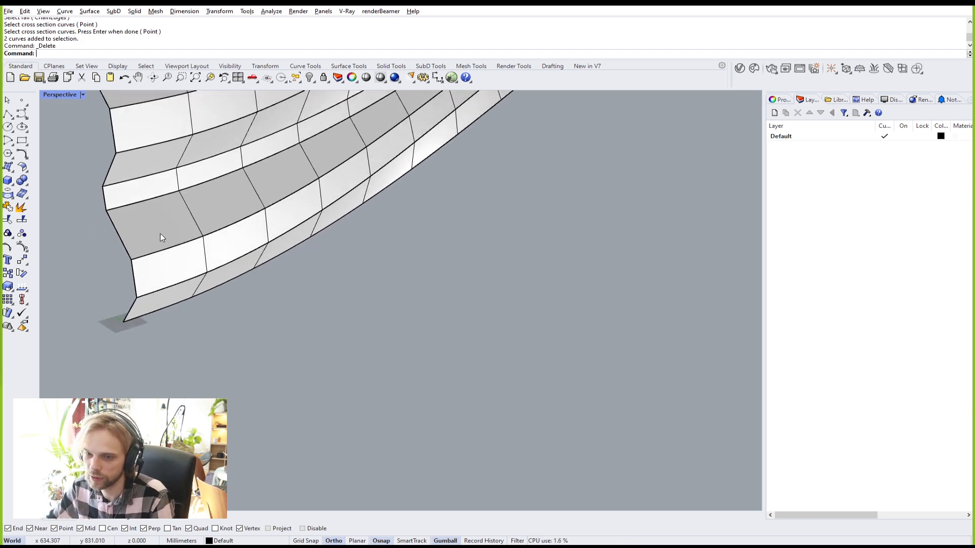
pyautogui.scroll(-5, 191, 257)
pyautogui.moveTo(356, 354); pyautogui.dragTo(396, 246, button='right')
pyautogui.scroll(3, 296, 234)
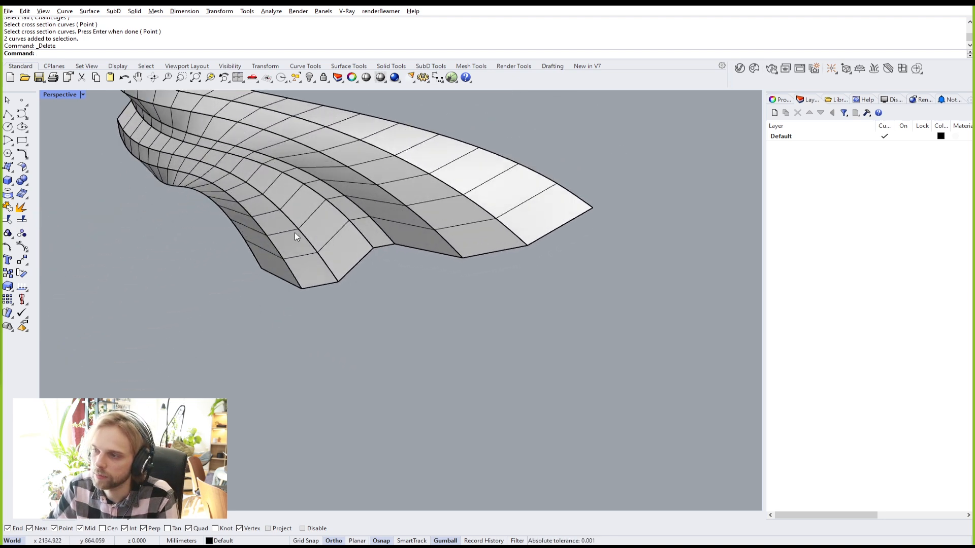
pyautogui.scroll(2, 295, 233)
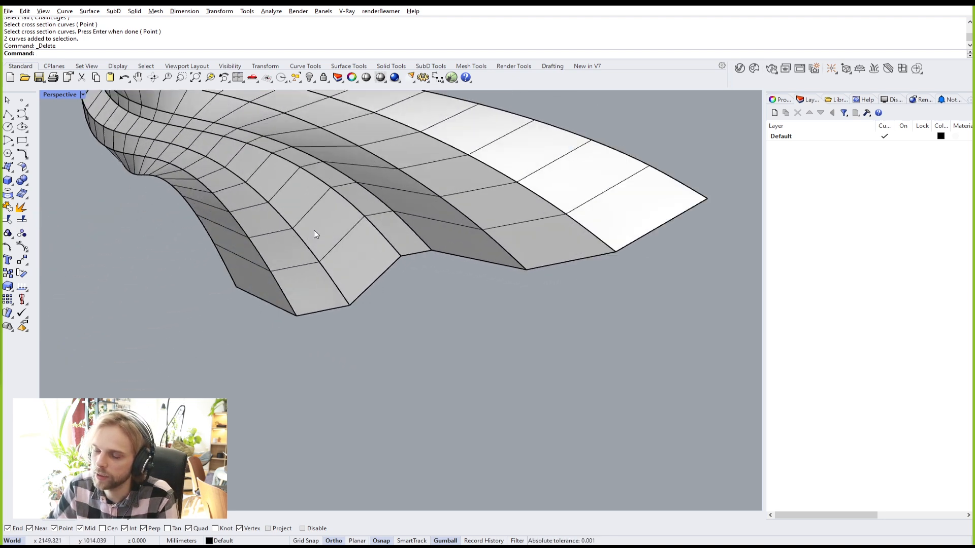
pyautogui.click(350, 240)
pyautogui.scroll(5, 352, 232)
pyautogui.keyDown('shift'); pyautogui.click(373, 226); pyautogui.keyUp('shift')
pyautogui.keyDown('shift'); pyautogui.click(478, 206); pyautogui.keyUp('shift')
pyautogui.scroll(-6, 475, 200)
pyautogui.moveTo(312, 234); pyautogui.dragTo(509, 201, button='right')
pyautogui.click(221, 288)
pyautogui.scroll(6, 266, 259)
# Step: Select both wide strips and the narrow band and Join them into one open SubD
pyautogui.click(396, 245)
pyautogui.moveTo(395, 246); pyautogui.dragTo(333, 325, button='right')
pyautogui.keyDown('shift'); pyautogui.click(190, 202); pyautogui.keyUp('shift')
pyautogui.keyDown('shift'); pyautogui.click(207, 246); pyautogui.keyUp('shift')
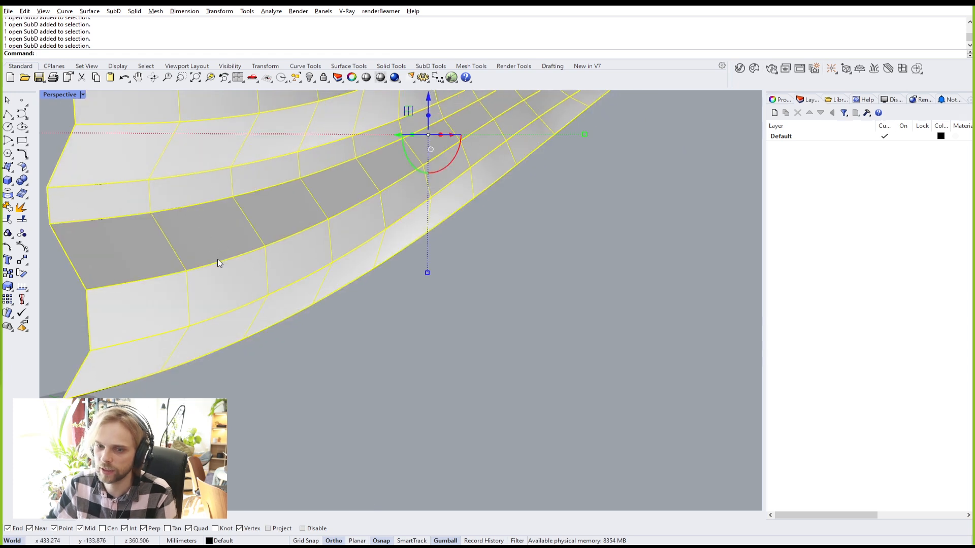
pyautogui.write('Join')
pyautogui.press('Return')
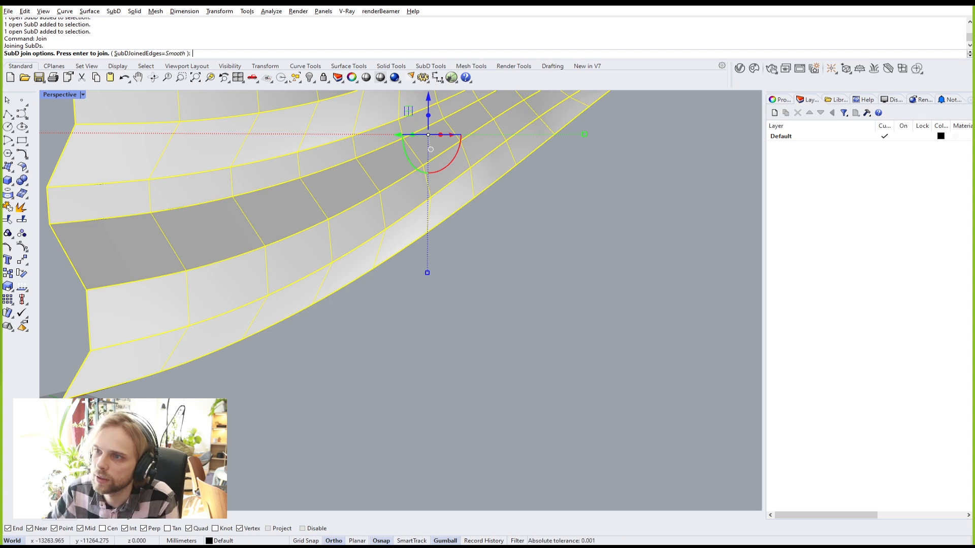
pyautogui.press('Return')
pyautogui.click(512, 304)
pyautogui.moveTo(512, 304); pyautogui.dragTo(498, 338, button='right')
pyautogui.scroll(-6, 514, 232)
# Step: Select all curves with SelCrv and hide the ten construction curves
pyautogui.write('SelCrv')
pyautogui.press('Return')
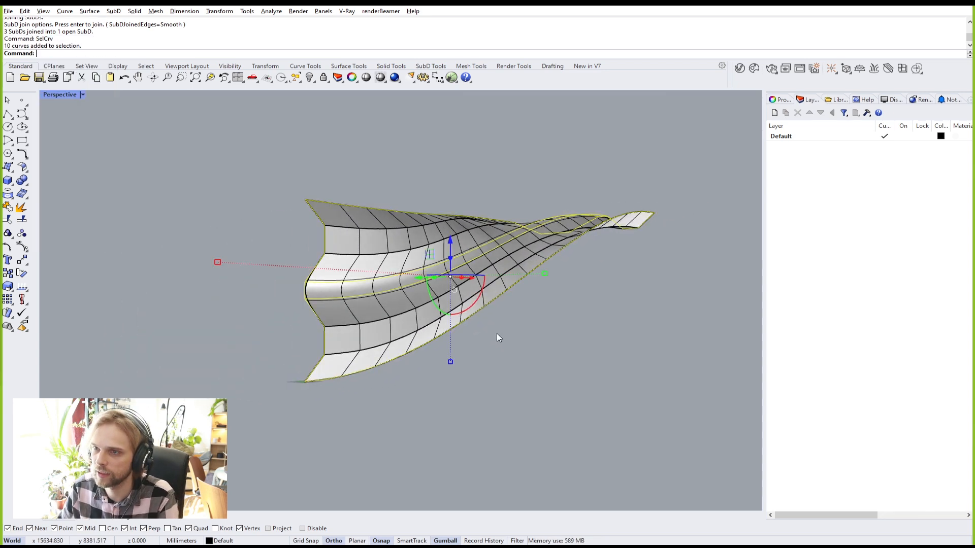
pyautogui.write('Hide')
pyautogui.press('Return')
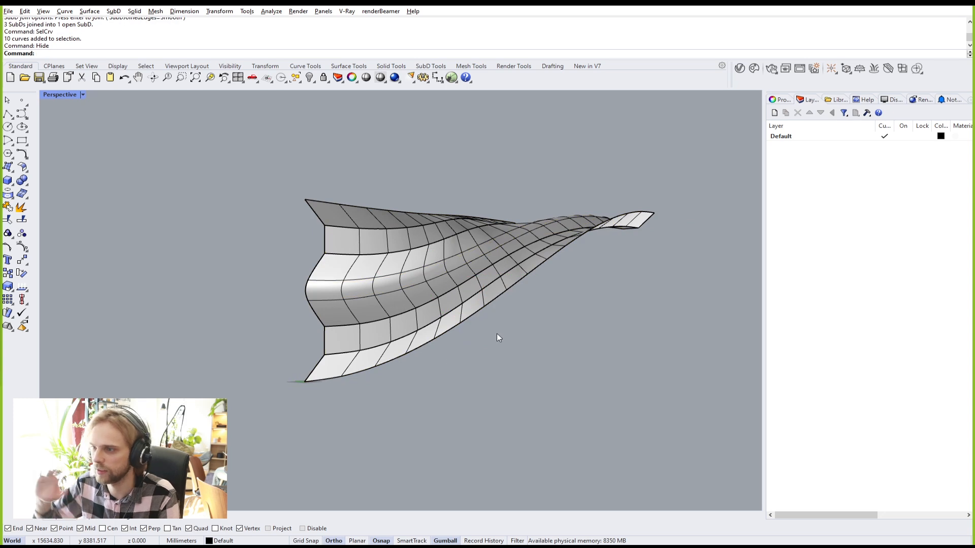
pyautogui.moveTo(497, 338); pyautogui.dragTo(295, 349, button='right')
pyautogui.scroll(3, 368, 297)
pyautogui.scroll(2, 483, 288)
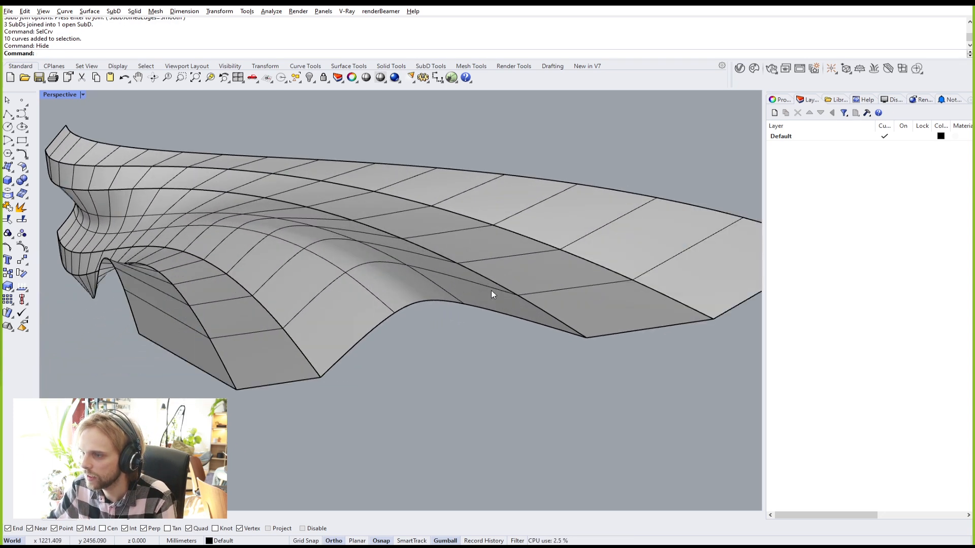
pyautogui.press('Tab')
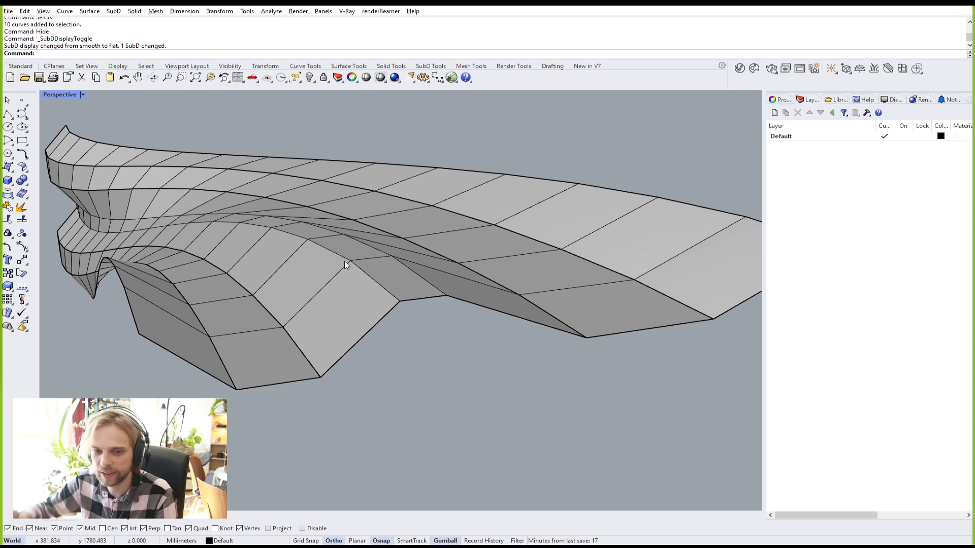
pyautogui.press('Tab')
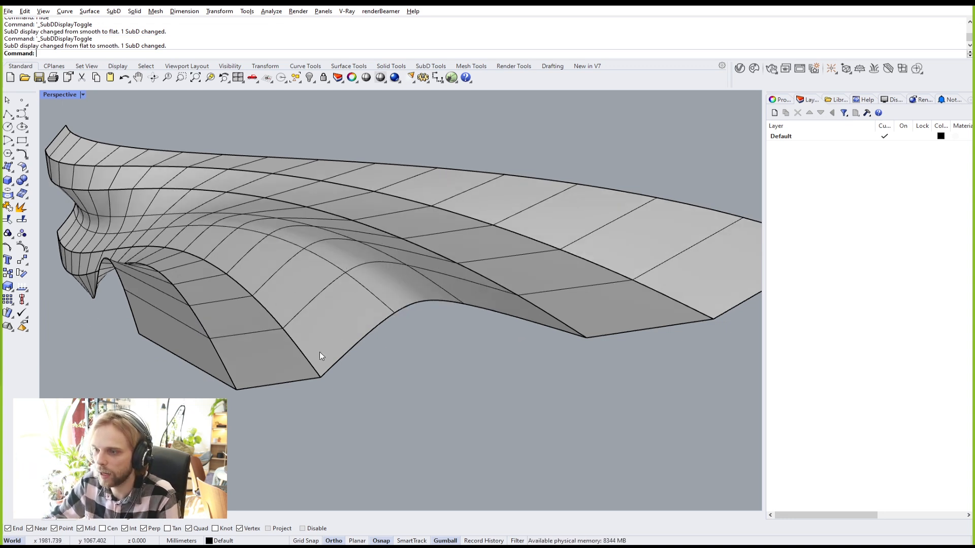
pyautogui.press('Tab')
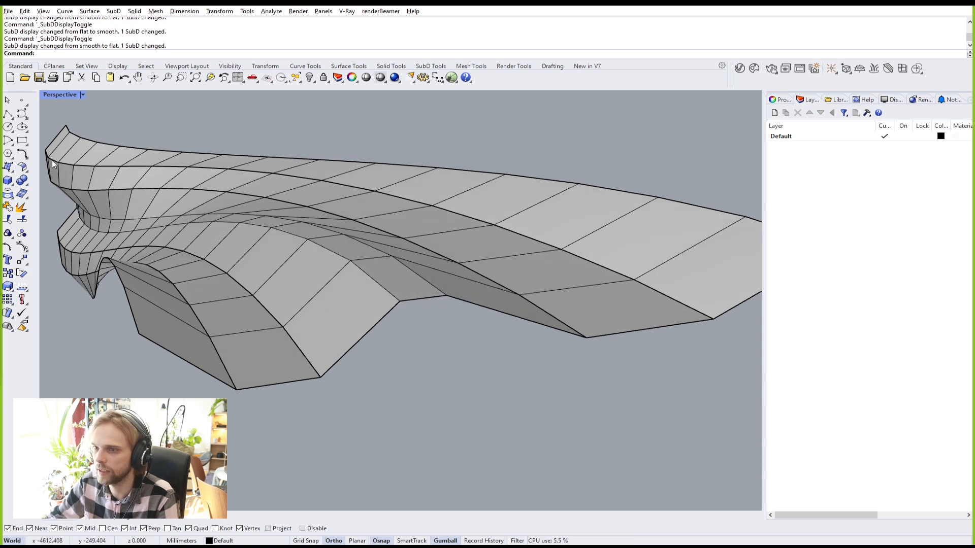
pyautogui.moveTo(315, 186); pyautogui.dragTo(418, 278, button='right')
pyautogui.scroll(5, 206, 251)
pyautogui.doubleClick(234, 244)
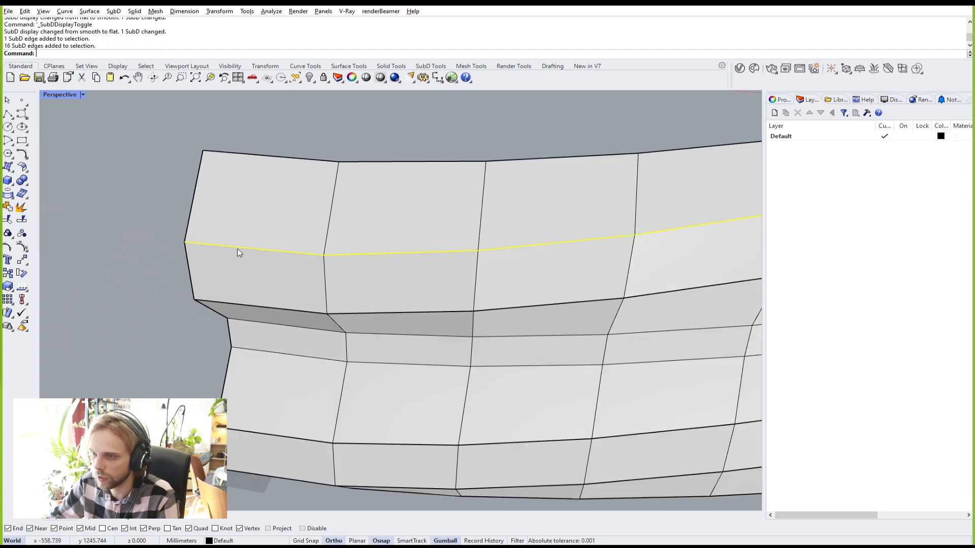
pyautogui.keyDown('shift'); pyautogui.doubleClick(272, 309); pyautogui.keyUp('shift')
pyautogui.keyDown('shift'); pyautogui.doubleClick(269, 434); pyautogui.keyUp('shift')
pyautogui.moveTo(270, 435); pyautogui.dragTo(456, 383, button='right')
pyautogui.keyDown('shift'); pyautogui.doubleClick(269, 411); pyautogui.keyUp('shift')
pyautogui.scroll(-8, 281, 399)
pyautogui.scroll(3, 464, 388)
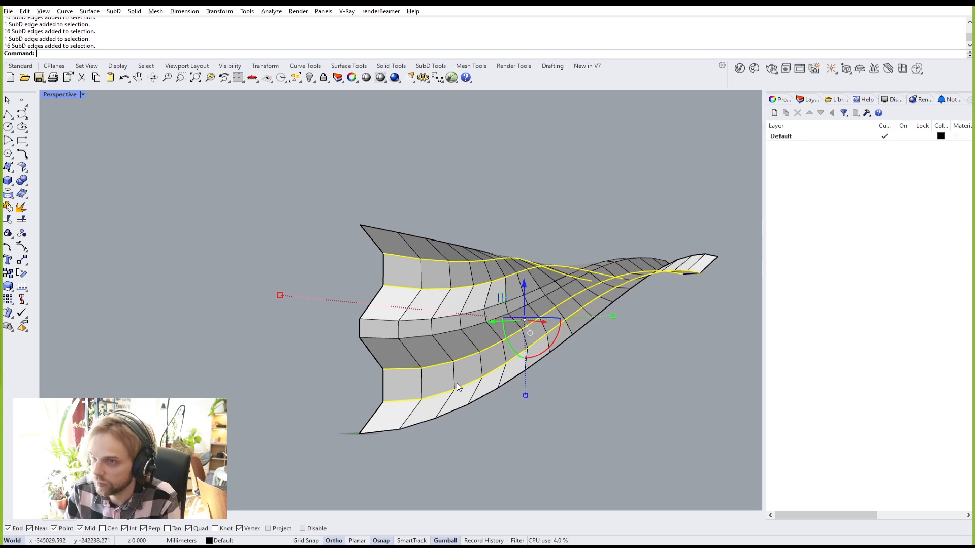
pyautogui.write('RemoveCrease')
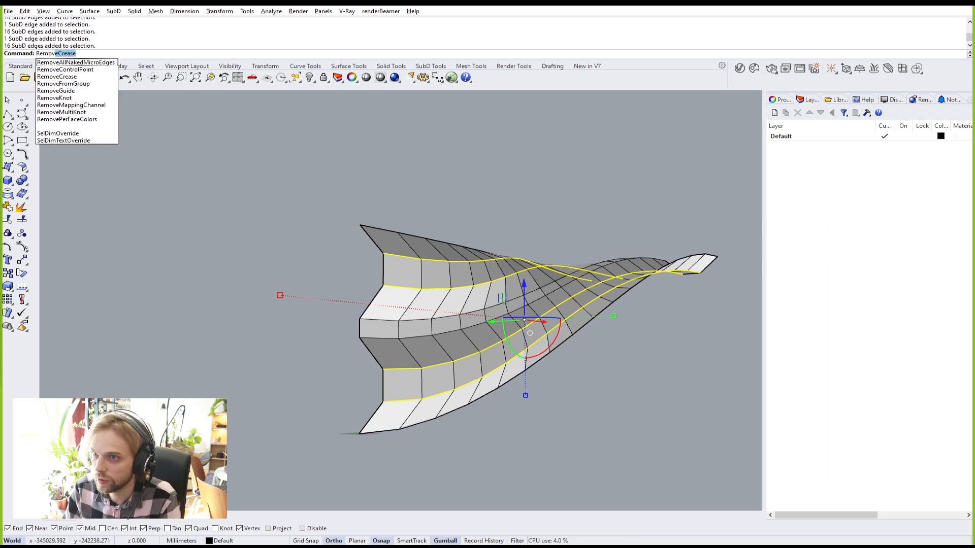
pyautogui.press('Return')
pyautogui.click(571, 403)
pyautogui.press('Tab')
pyautogui.moveTo(477, 337); pyautogui.dragTo(442, 405, button='right')
pyautogui.moveTo(304, 320); pyautogui.dragTo(480, 297, button='right')
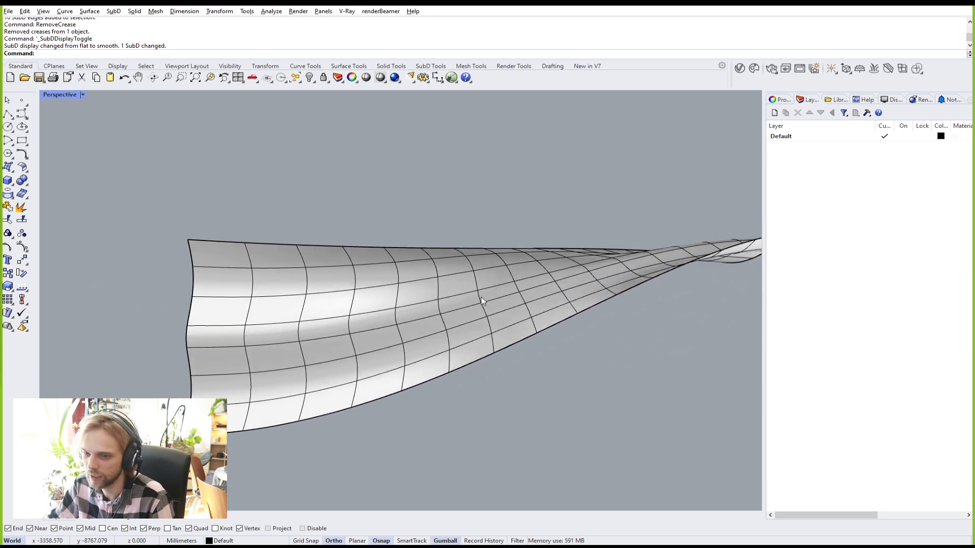
pyautogui.moveTo(163, 311); pyautogui.dragTo(446, 317, button='right')
pyautogui.hotkey('ctrl', 'z')
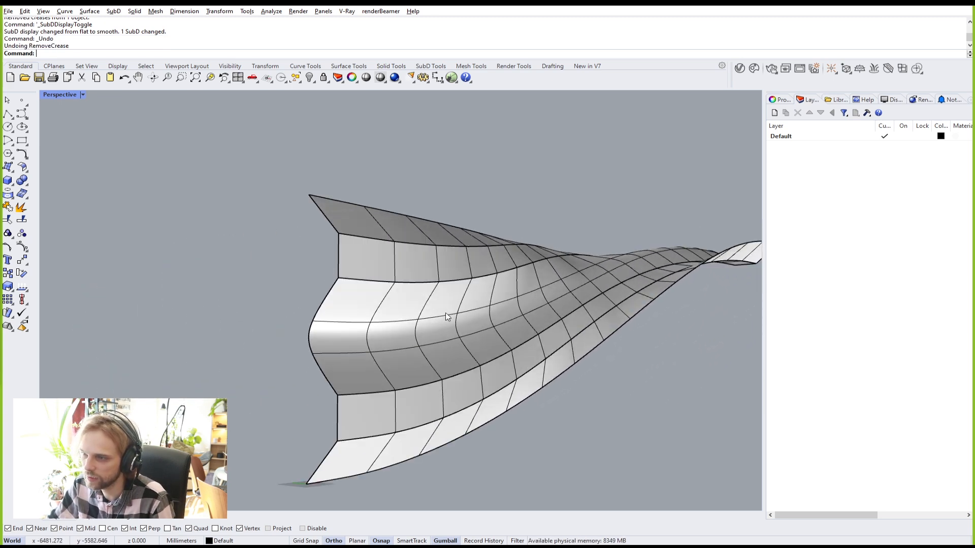
pyautogui.moveTo(563, 396); pyautogui.dragTo(477, 364, button='right')
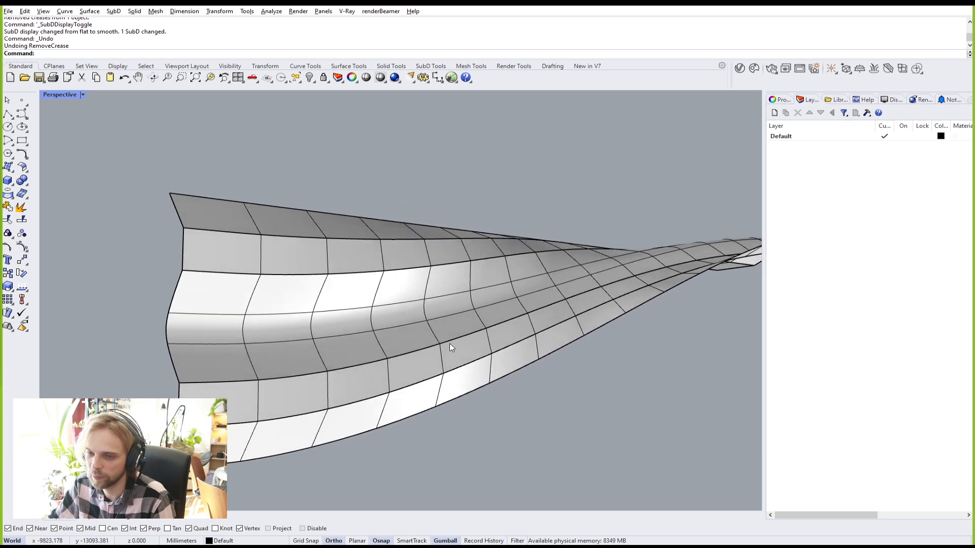
pyautogui.click(428, 315)
pyautogui.write('emap')
pyautogui.press('Return')
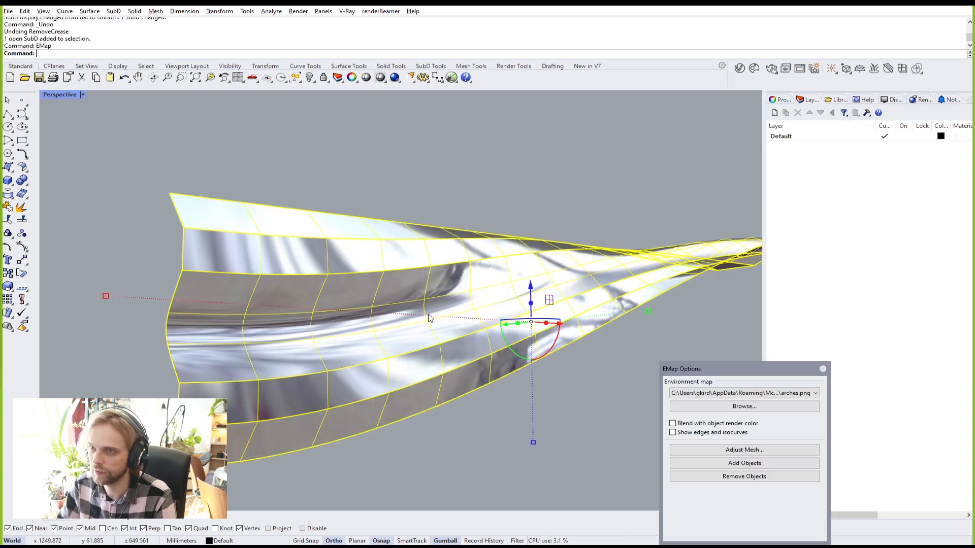
pyautogui.click(400, 135)
pyautogui.moveTo(467, 211); pyautogui.dragTo(425, 222, button='right')
pyautogui.click(792, 393)
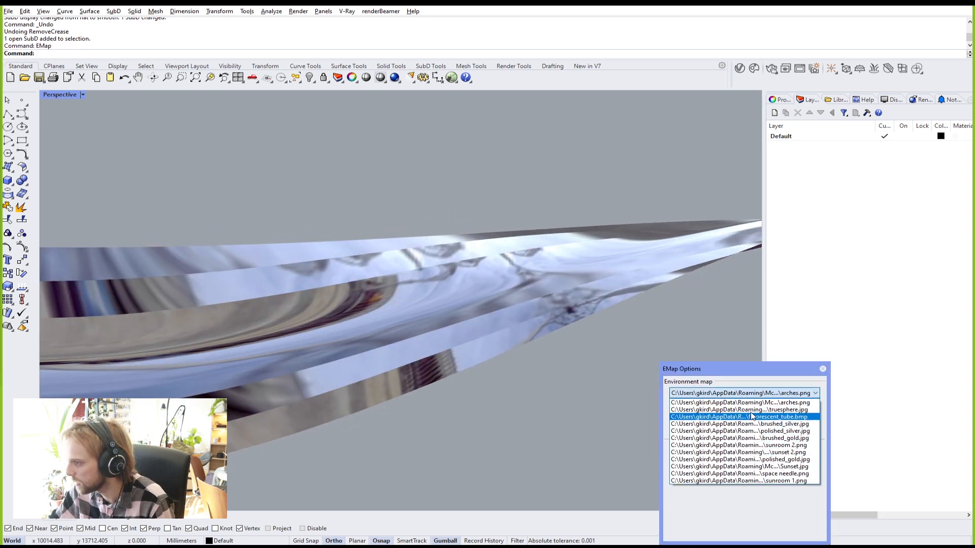
pyautogui.click(767, 417)
pyautogui.moveTo(480, 355); pyautogui.dragTo(355, 224, button='right')
pyautogui.click(751, 393)
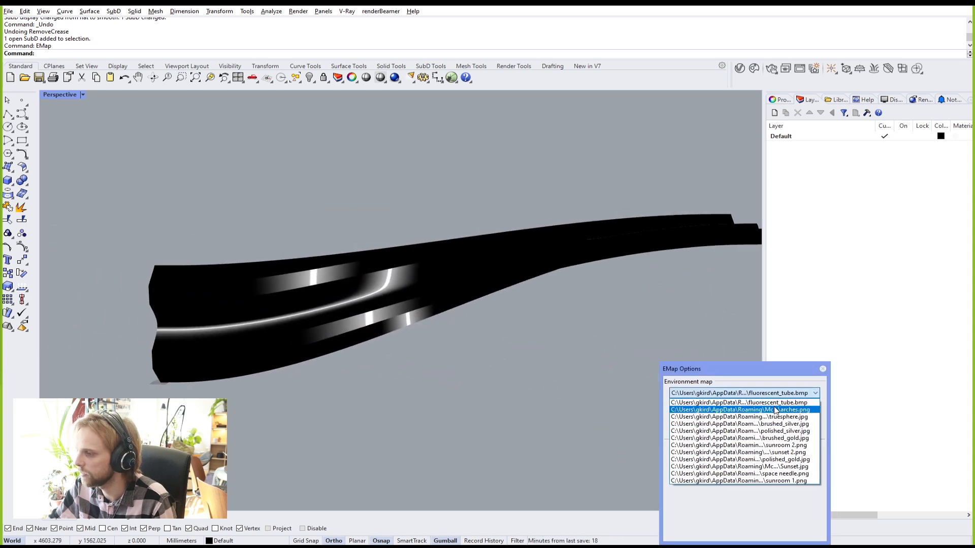
pyautogui.click(752, 418)
pyautogui.moveTo(429, 339); pyautogui.dragTo(551, 330, button='right')
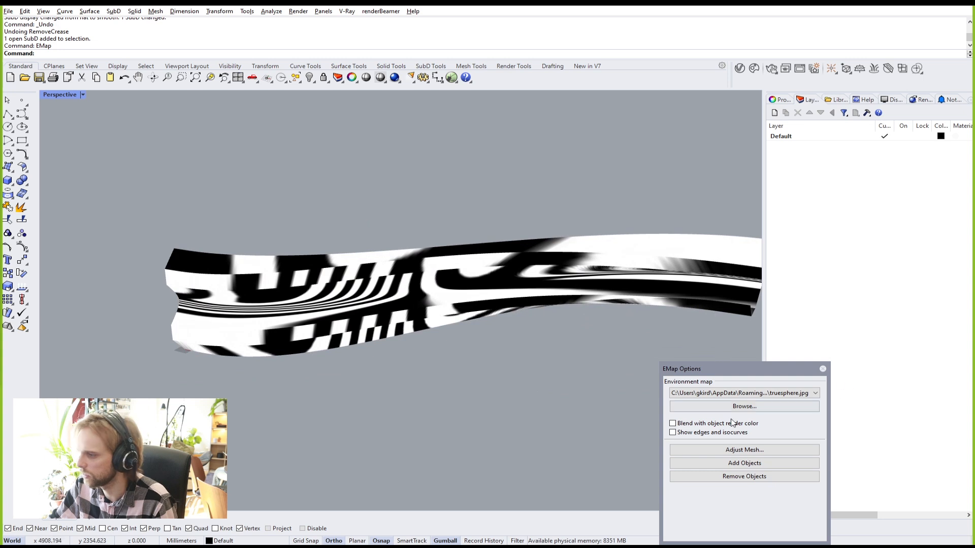
pyautogui.click(768, 395)
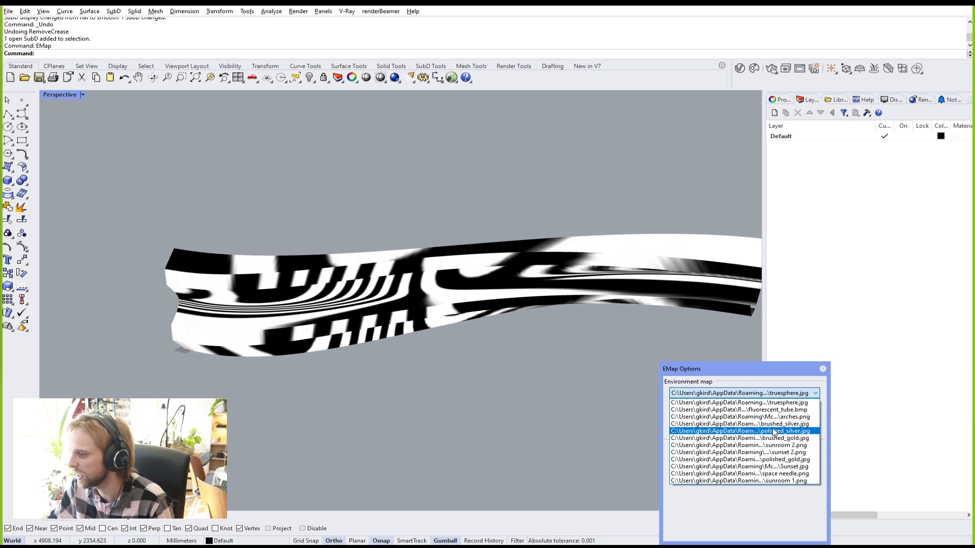
pyautogui.click(767, 461)
pyautogui.moveTo(348, 342); pyautogui.dragTo(479, 295, button='right')
pyautogui.click(823, 369)
pyautogui.scroll(6, 463, 277)
pyautogui.scroll(-5, 498, 287)
pyautogui.scroll(6, 352, 330)
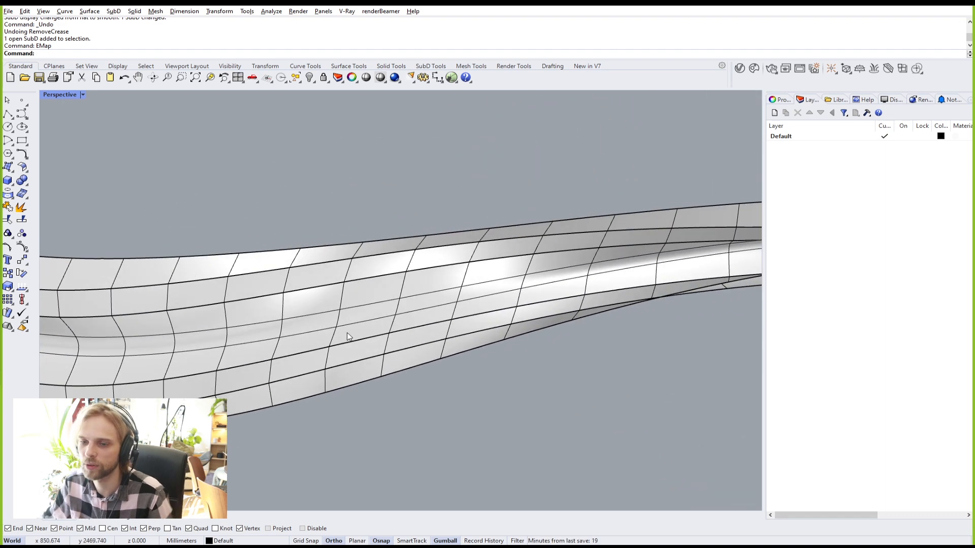
# Step: Select the SubD shell, start the offset, and check the offset direction
pyautogui.scroll(-4, 264, 293)
pyautogui.moveTo(264, 293); pyautogui.dragTo(431, 233, button='right')
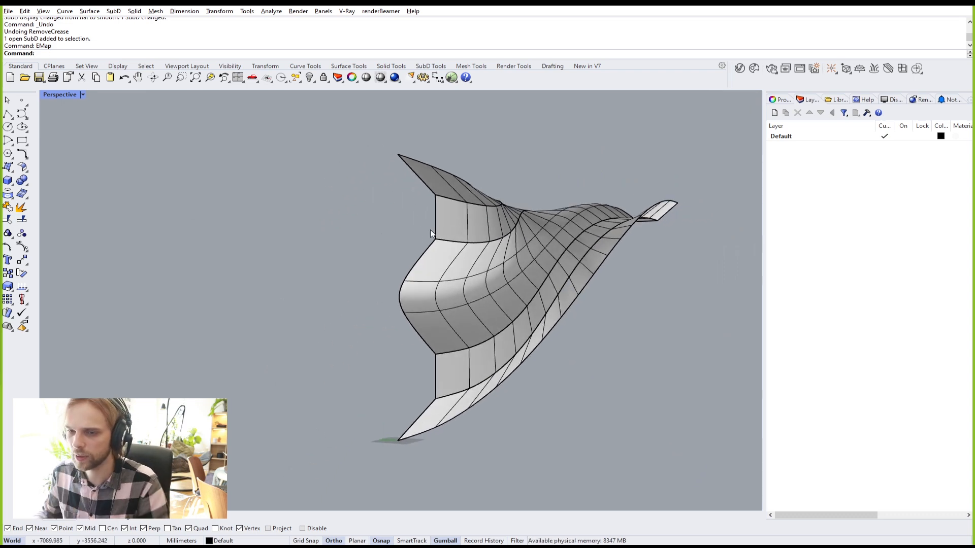
pyautogui.click(461, 245)
pyautogui.moveTo(461, 245); pyautogui.dragTo(498, 276, button='right')
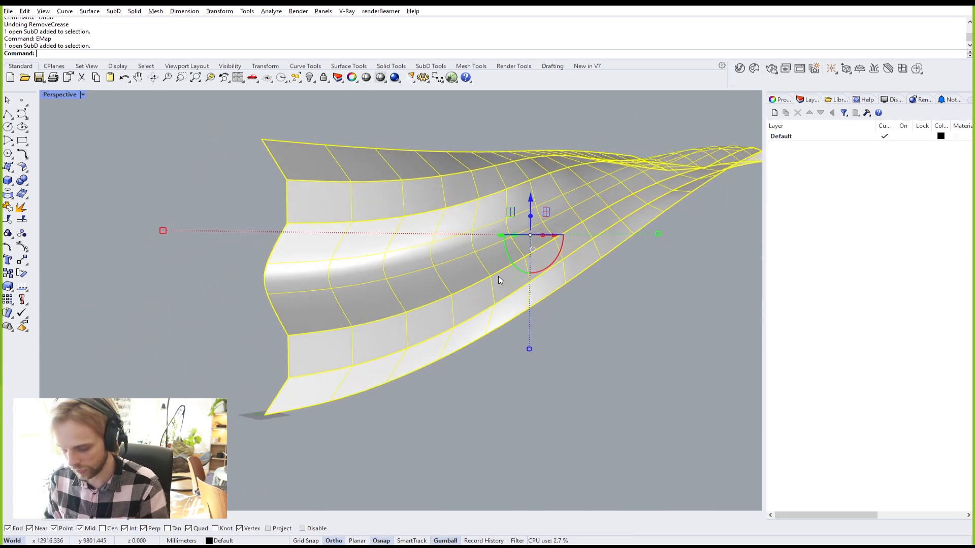
pyautogui.write('Offset')
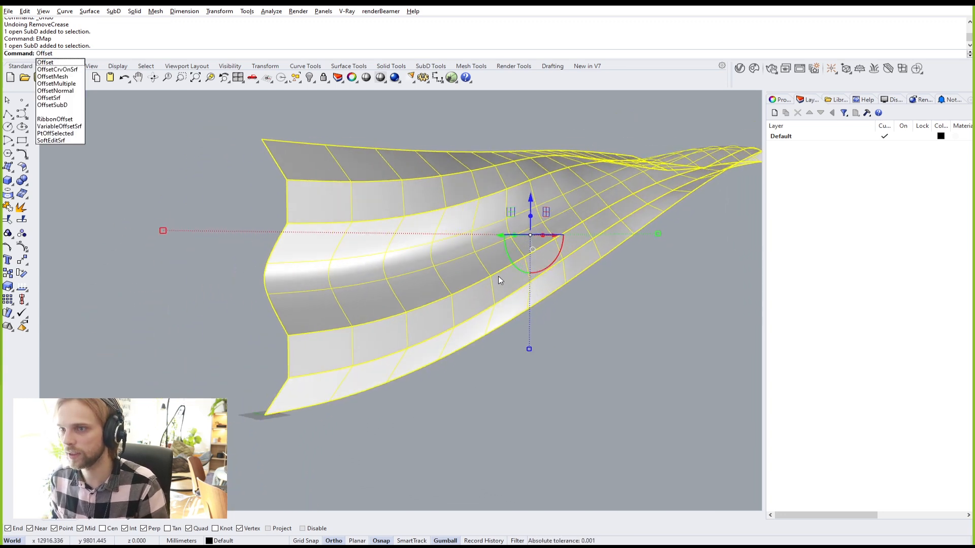
pyautogui.write('S')
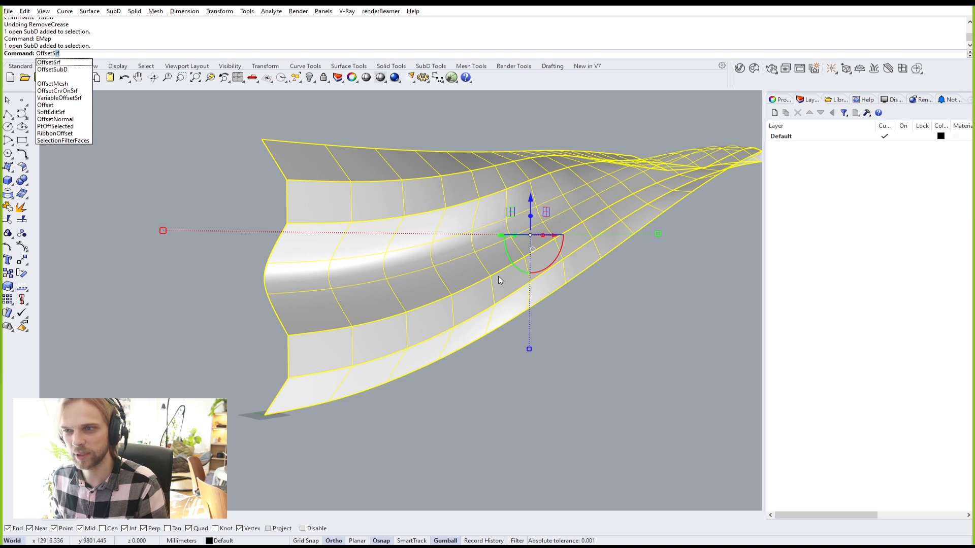
pyautogui.write('ubD')
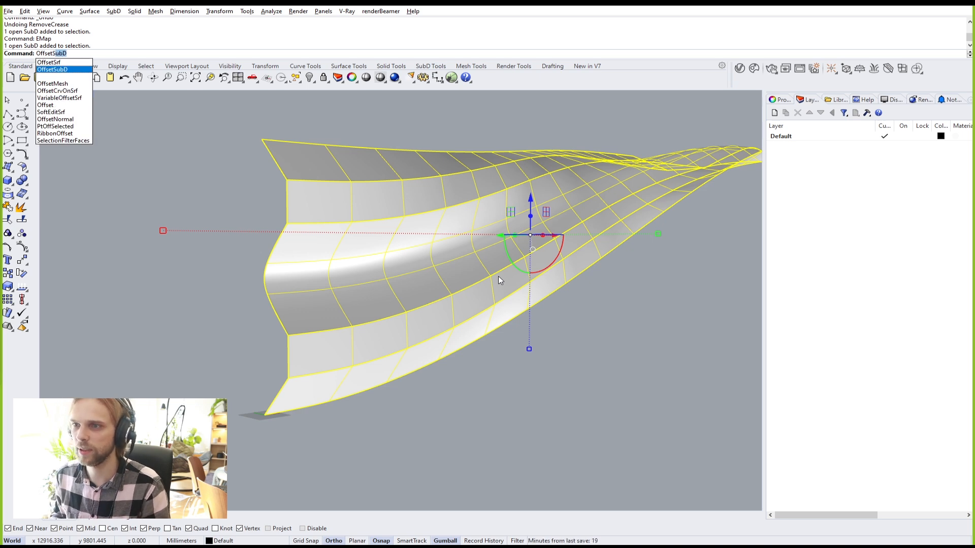
pyautogui.press('Return')
pyautogui.moveTo(529, 237); pyautogui.dragTo(491, 217, button='right')
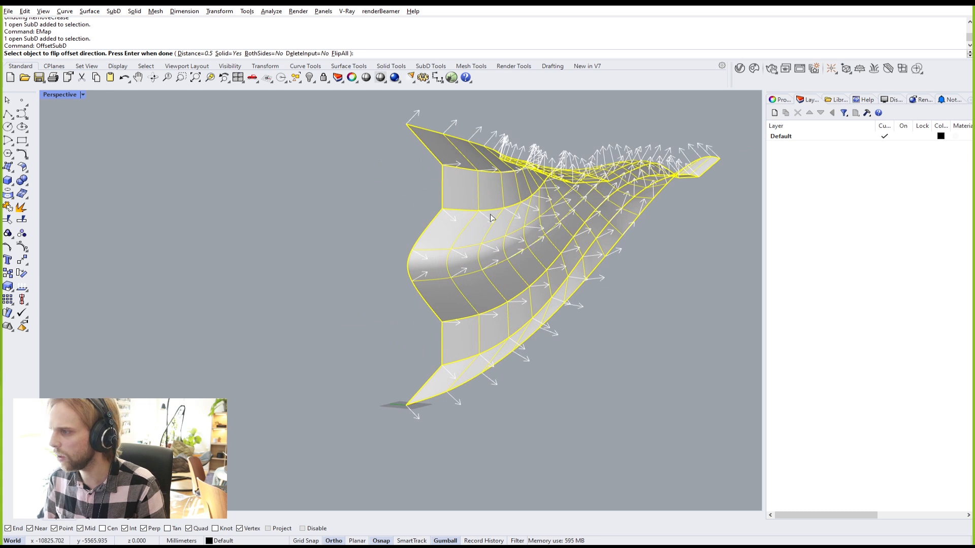
pyautogui.click(539, 206)
pyautogui.click(510, 203)
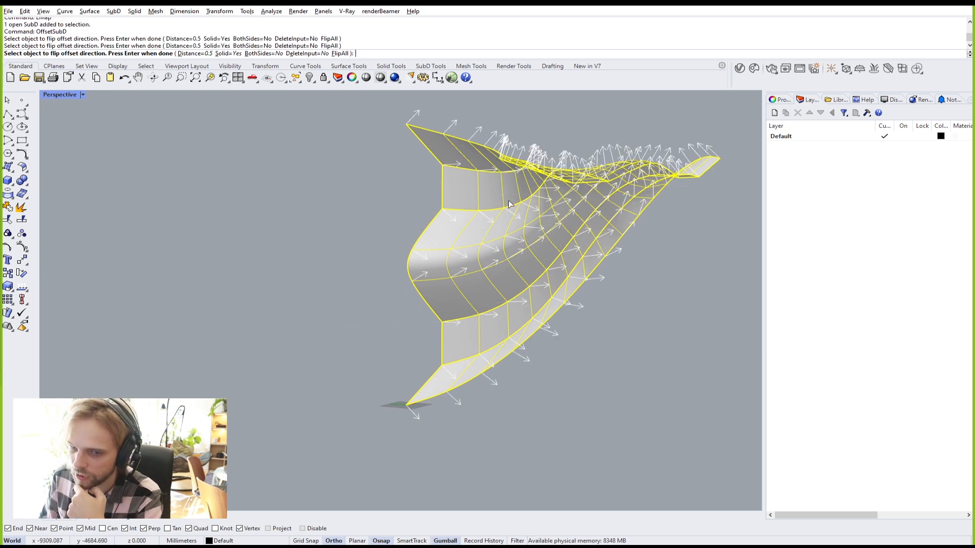
pyautogui.click(510, 204)
pyautogui.click(510, 204)
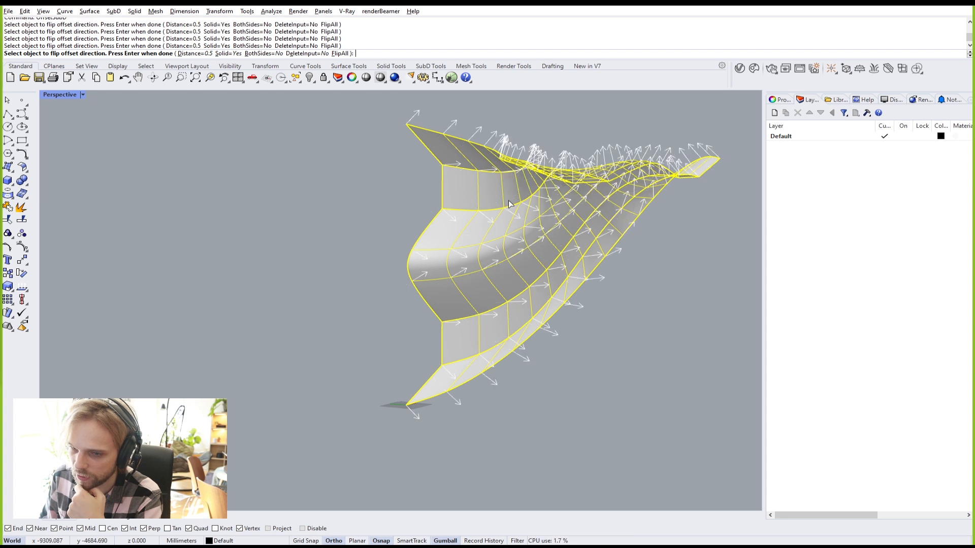
pyautogui.click(509, 206)
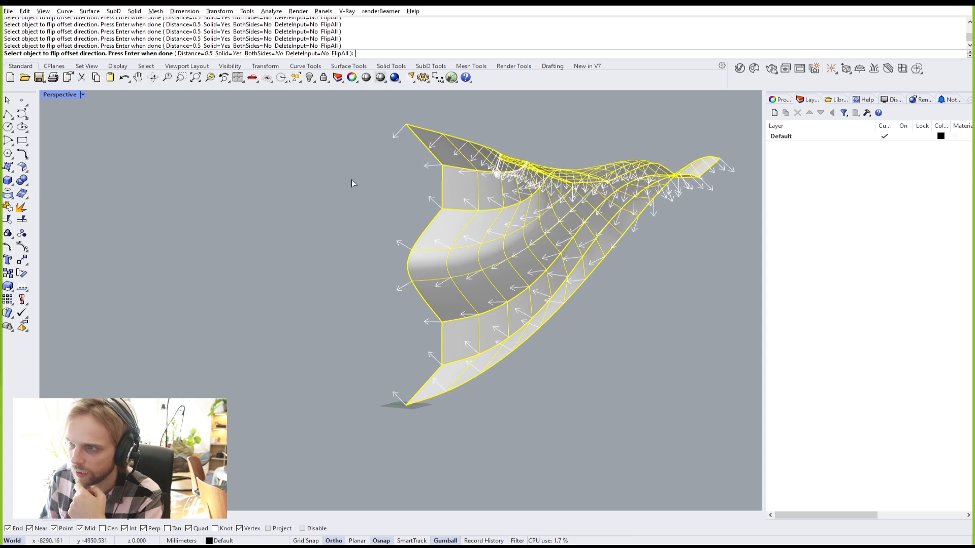
# Step: Set the offset distance to 50 and create the solid shell
pyautogui.click(190, 53)
pyautogui.scroll(3, 440, 341)
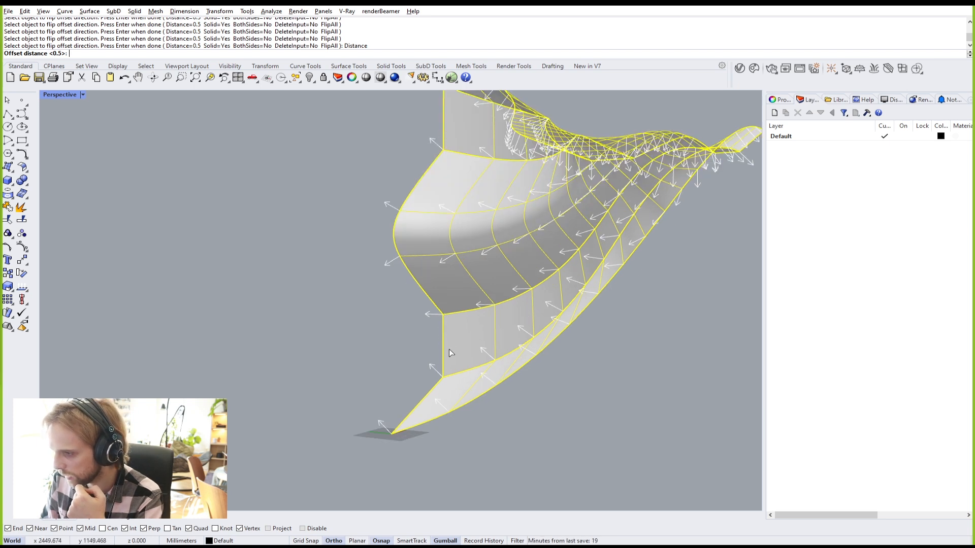
pyautogui.scroll(2, 445, 375)
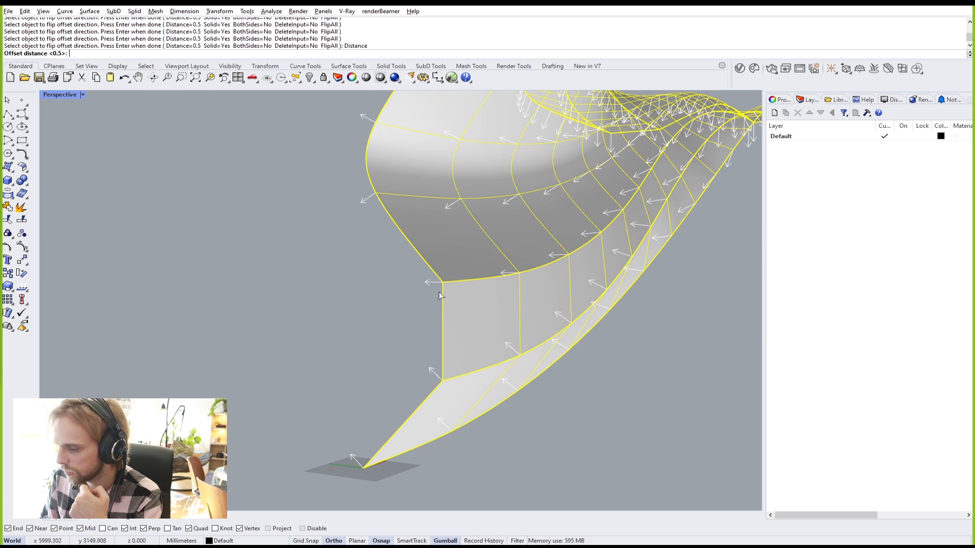
pyautogui.scroll(-3, 445, 348)
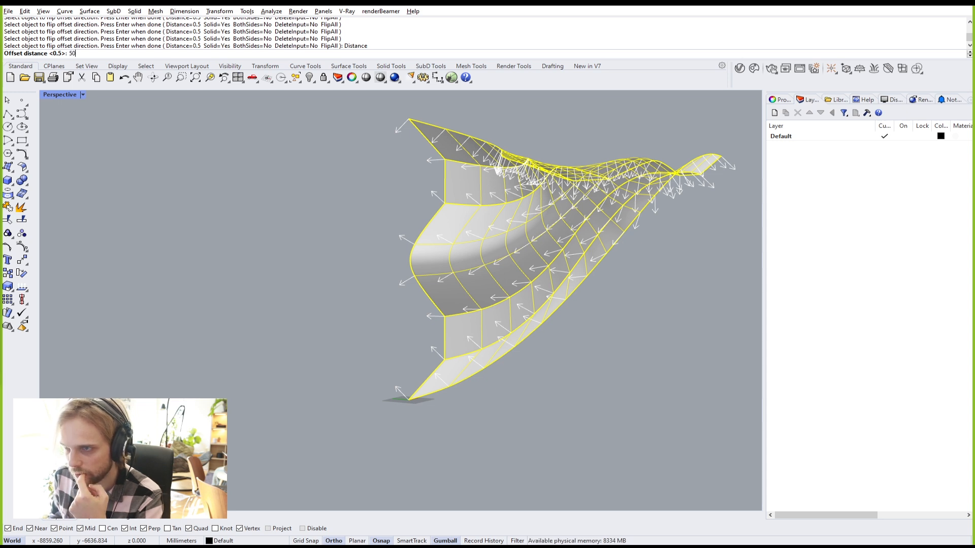
pyautogui.press('Return')
pyautogui.press('Return')
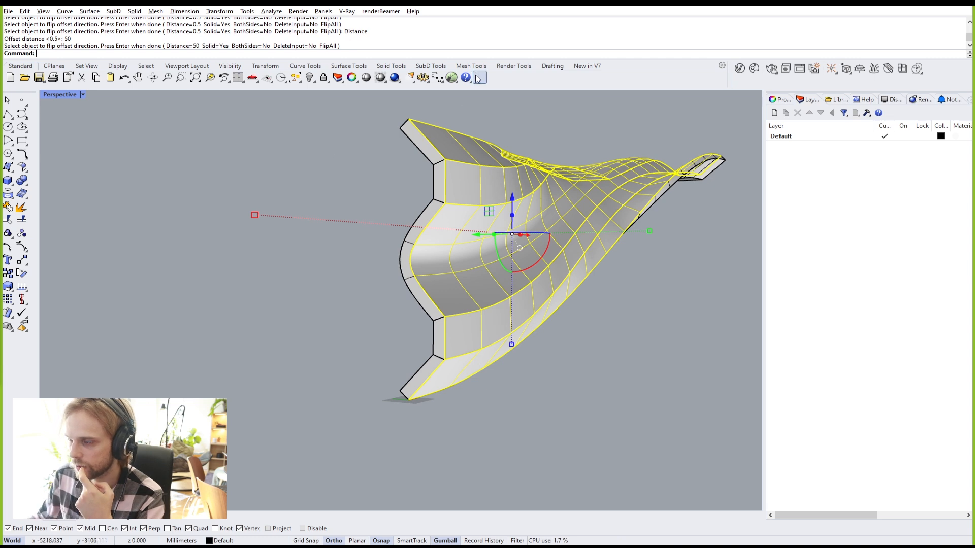
# Step: Delete the original thin surface and show the 50 mm shell in smooth display
pyautogui.press('Delete')
pyautogui.moveTo(560, 343)
pyautogui.mouseDown(button='right')
pyautogui.moveTo(549, 335)
pyautogui.moveTo(571, 344)
pyautogui.mouseUp(button='right')
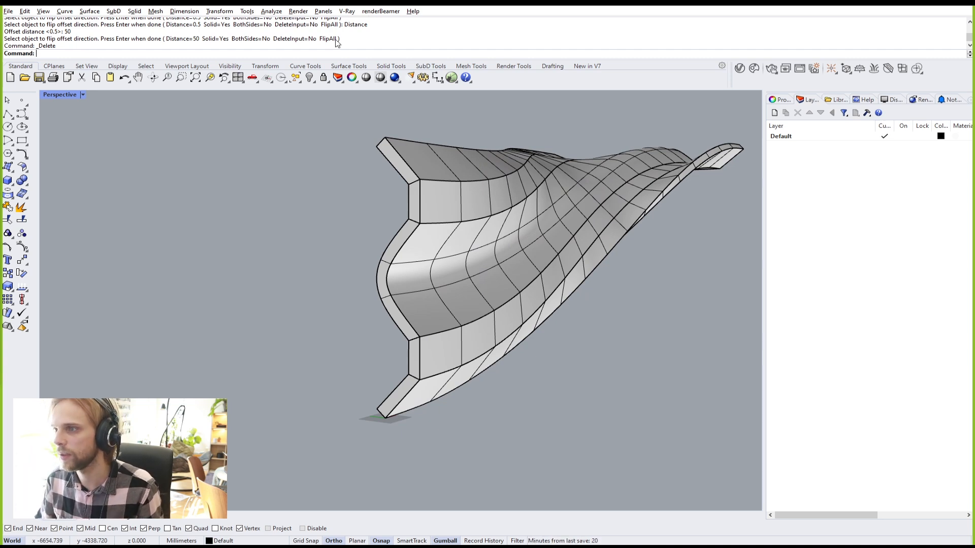
pyautogui.moveTo(537, 253); pyautogui.dragTo(653, 281, button='right')
pyautogui.press('Tab')
pyautogui.press('Tab')
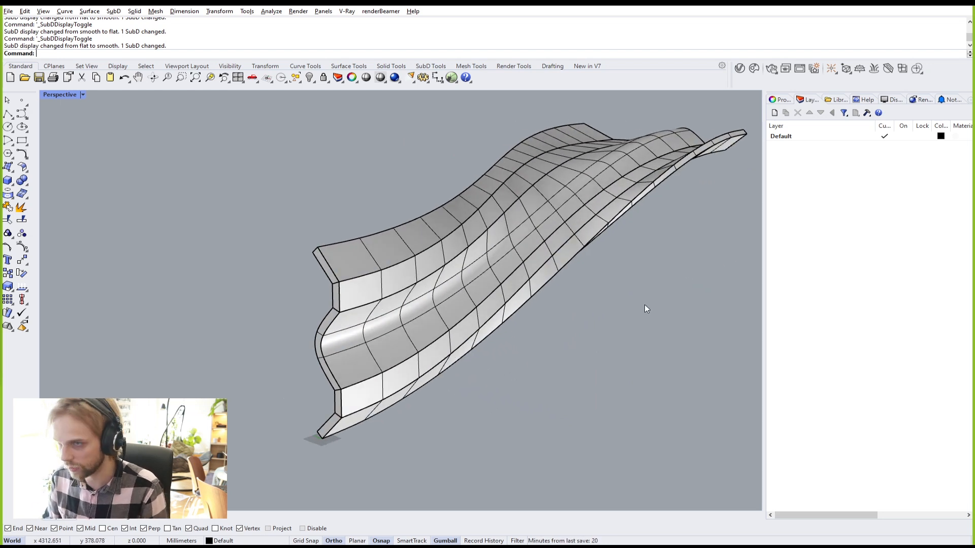
# Step: Draw a ClippingPlane rectangle beneath the shell, undoing an accidental rotation
pyautogui.write('clippingplane')
pyautogui.press('Return')
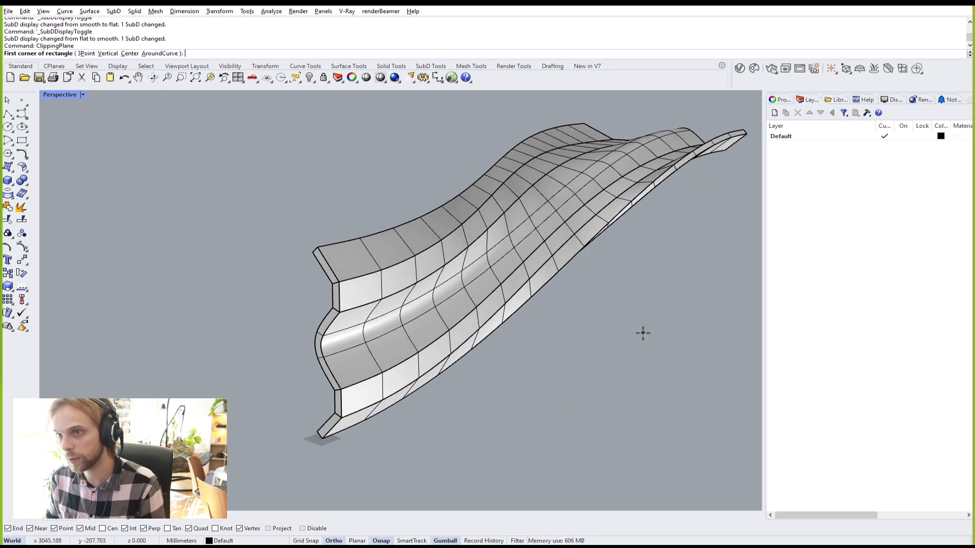
pyautogui.click(250, 474)
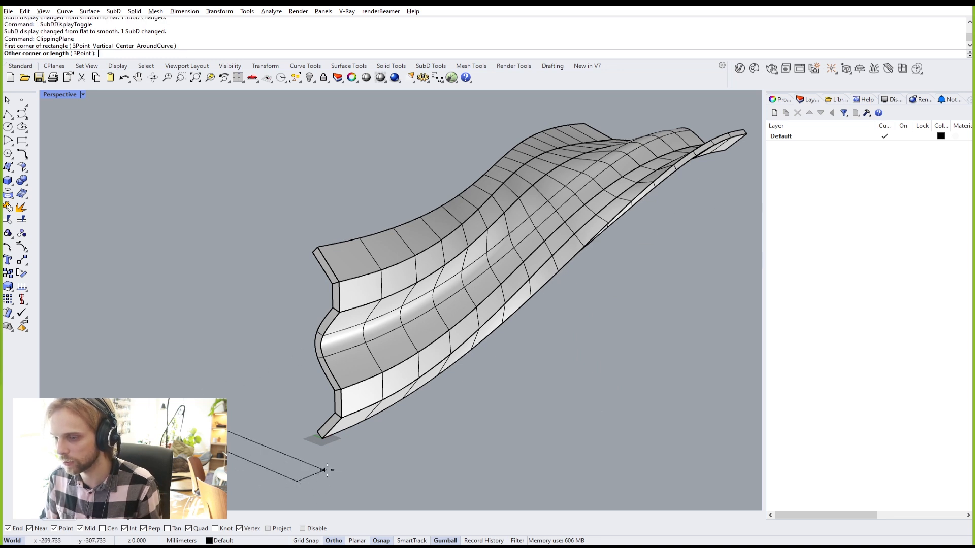
pyautogui.click(385, 474)
pyautogui.moveTo(417, 480); pyautogui.dragTo(276, 409)
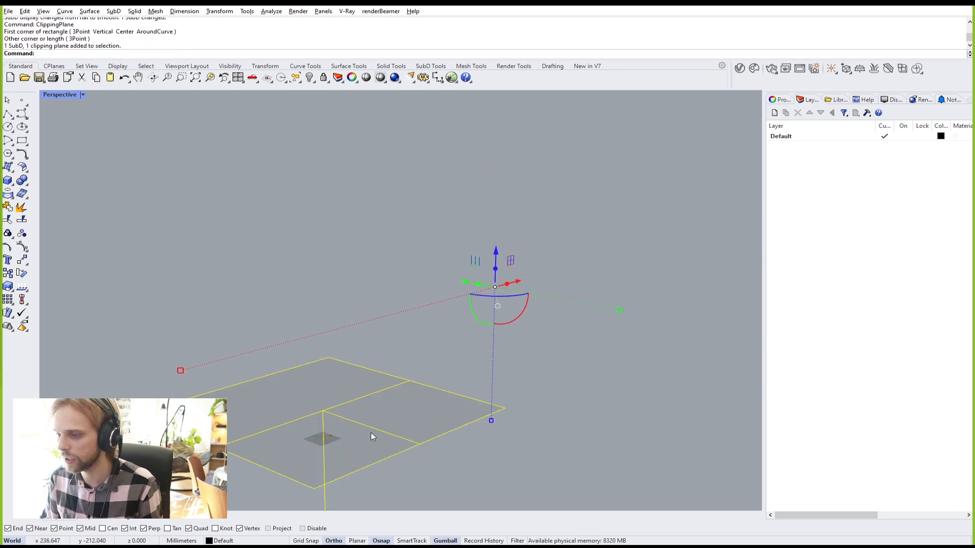
pyautogui.moveTo(379, 436); pyautogui.dragTo(407, 397, button='right')
pyautogui.moveTo(474, 332); pyautogui.dragTo(556, 332)
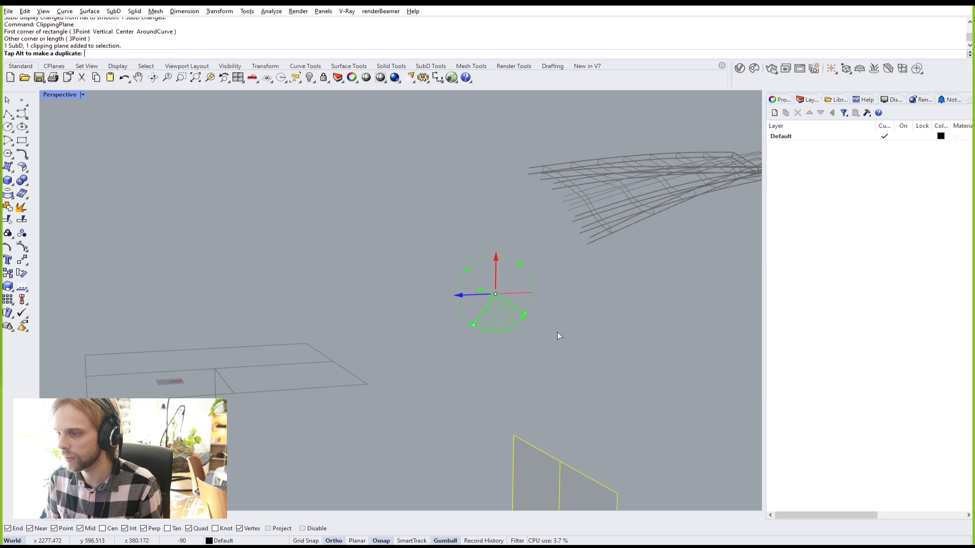
pyautogui.hotkey('ctrl', 'z')
pyautogui.click(605, 366)
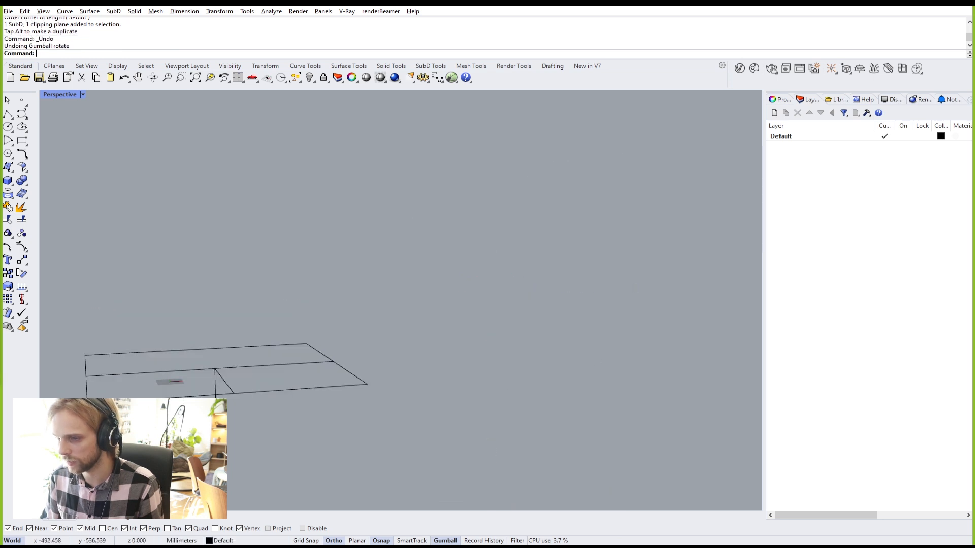
# Step: Turn the clipping plane upright and slide it along the shell to section it
pyautogui.click(117, 401)
pyautogui.moveTo(197, 397); pyautogui.dragTo(273, 416)
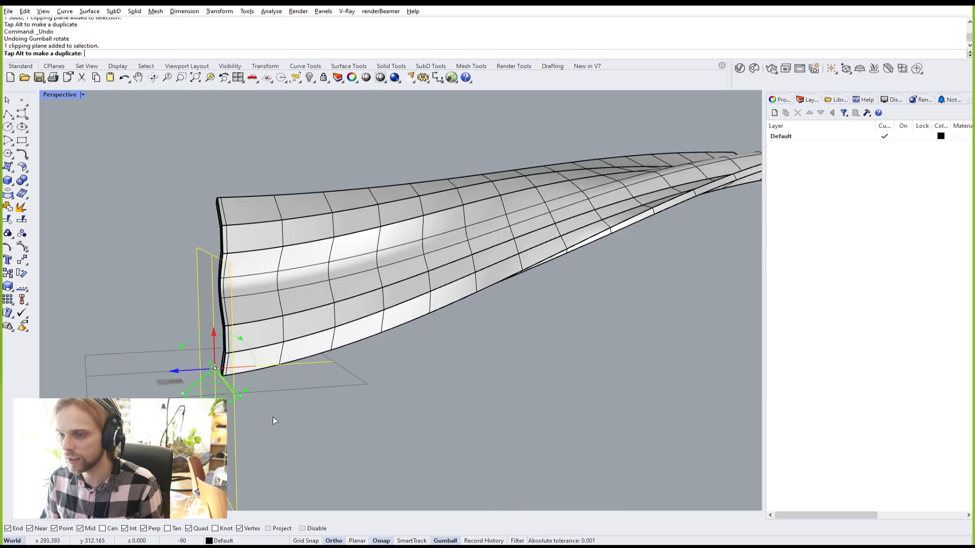
pyautogui.moveTo(278, 376); pyautogui.dragTo(324, 381, button='right')
pyautogui.moveTo(237, 395); pyautogui.dragTo(482, 335)
pyautogui.moveTo(567, 280)
pyautogui.mouseDown(button='right')
pyautogui.moveTo(657, 294)
pyautogui.moveTo(559, 335)
pyautogui.moveTo(555, 373)
pyautogui.moveTo(553, 274)
pyautogui.mouseUp(button='right')
pyautogui.scroll(4, 553, 277)
pyautogui.moveTo(578, 321); pyautogui.dragTo(606, 310)
# Step: Move the clipping plane past the shell, then delete it
pyautogui.scroll(-4, 605, 310)
pyautogui.keyDown('shift'); pyautogui.moveTo(599, 309); pyautogui.dragTo(428, 245, button='right'); pyautogui.keyUp('shift')
pyautogui.moveTo(444, 254); pyautogui.dragTo(590, 331)
pyautogui.moveTo(590, 331); pyautogui.dragTo(318, 348, button='right')
pyautogui.press('Delete')
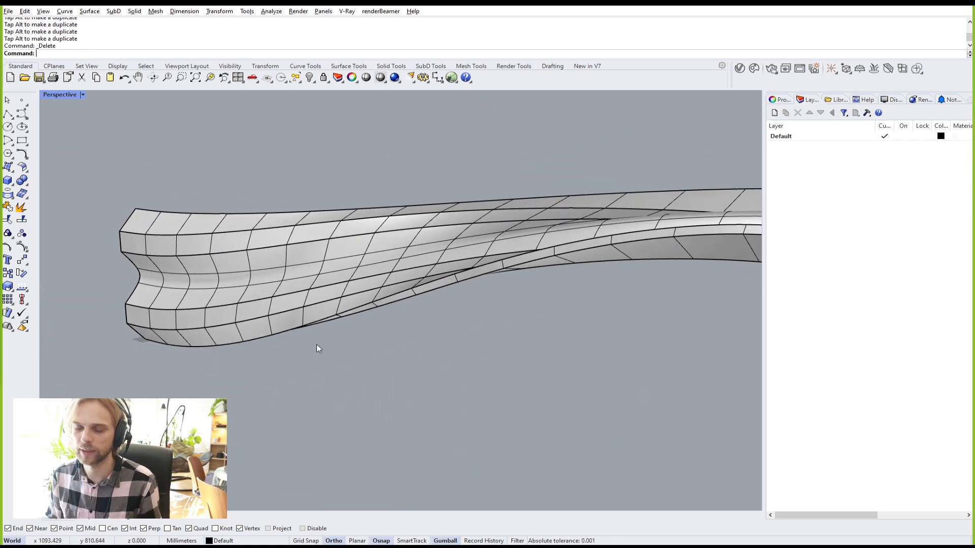
pyautogui.scroll(3, 279, 278)
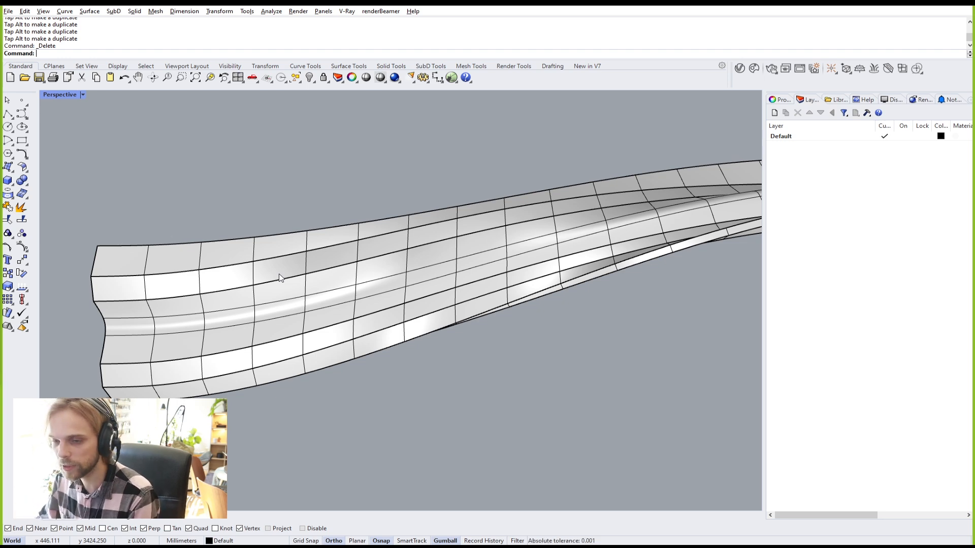
pyautogui.moveTo(311, 276); pyautogui.dragTo(379, 257, button='right')
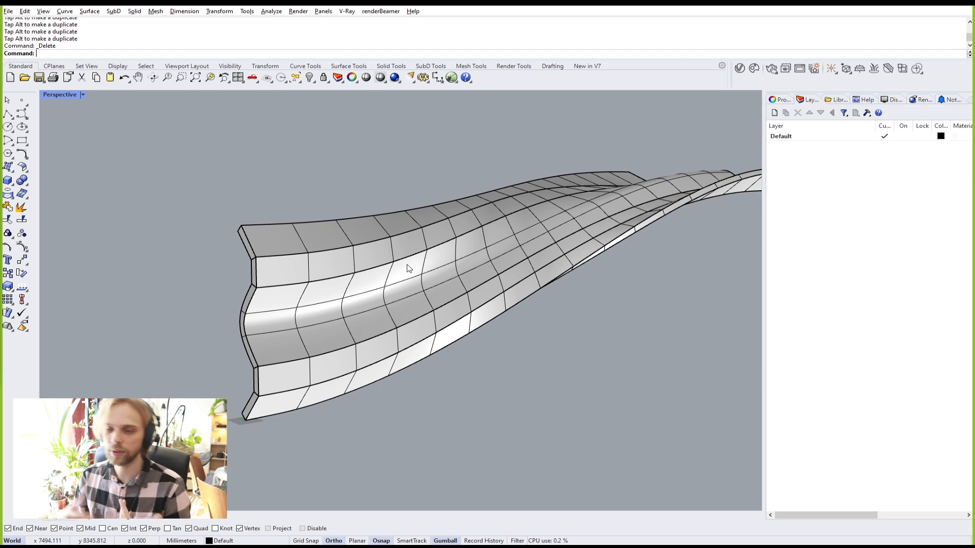
pyautogui.moveTo(481, 229); pyautogui.dragTo(499, 203, button='right')
pyautogui.scroll(5, 467, 216)
pyautogui.moveTo(378, 408); pyautogui.dragTo(376, 341, button='right')
pyautogui.scroll(5, 366, 344)
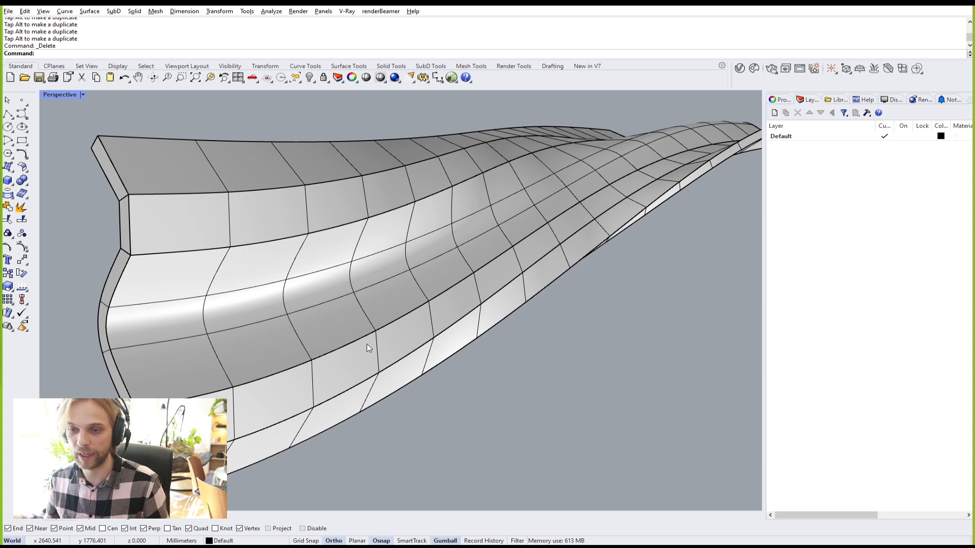
pyautogui.moveTo(367, 342); pyautogui.dragTo(268, 355, button='right')
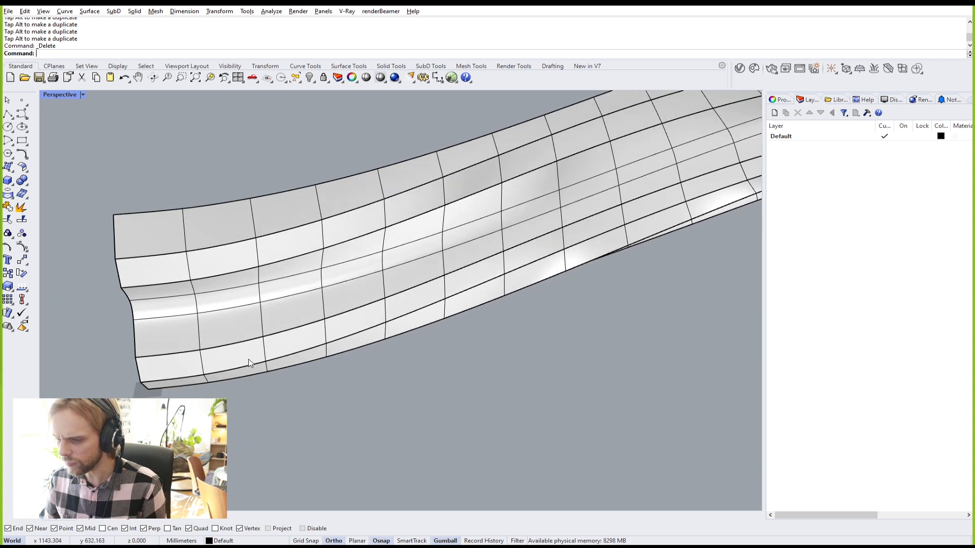
# Step: Select the first long face loop running along the curved shell
pyautogui.keyDown('ctrl'); pyautogui.keyDown('shift'); pyautogui.click(182, 363); pyautogui.keyUp('shift'); pyautogui.keyUp('ctrl')
pyautogui.scroll(-5, 182, 363)
pyautogui.scroll(4, 523, 256)
pyautogui.moveTo(523, 256); pyautogui.dragTo(528, 359, button='right')
pyautogui.keyDown('ctrl'); pyautogui.keyDown('shift'); pyautogui.click(552, 364); pyautogui.keyUp('shift'); pyautogui.keyUp('ctrl')
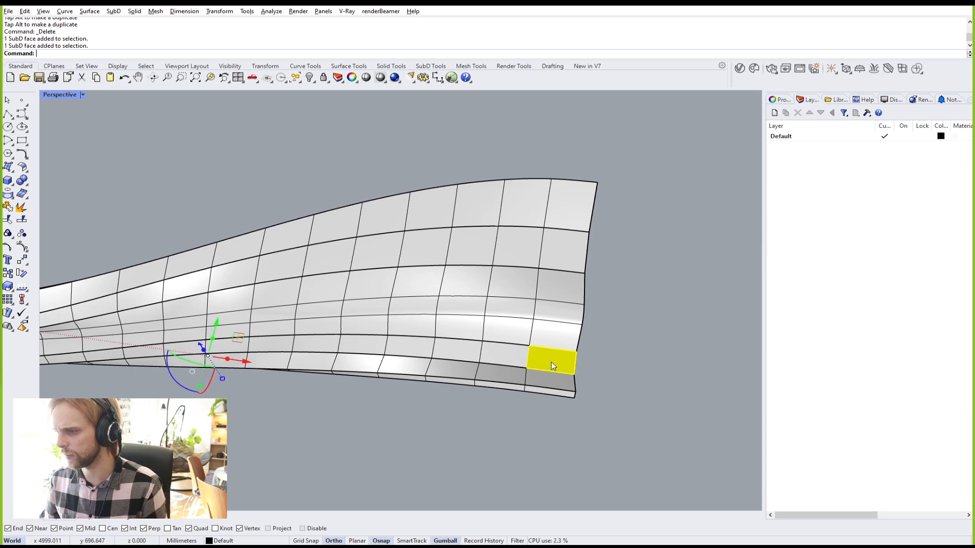
pyautogui.scroll(-2, 553, 364)
pyautogui.scroll(2, 427, 371)
pyautogui.keyDown('ctrl'); pyautogui.keyDown('shift'); pyautogui.doubleClick(534, 350); pyautogui.keyUp('shift'); pyautogui.keyUp('ctrl')
pyautogui.scroll(-6, 513, 355)
# Step: Add the top-band face loop so both long strips are selected, and check them from another angle
pyautogui.moveTo(439, 364); pyautogui.dragTo(412, 333, button='right')
pyautogui.keyDown('ctrl'); pyautogui.keyDown('shift'); pyautogui.click(406, 333); pyautogui.keyUp('shift'); pyautogui.keyUp('ctrl')
pyautogui.moveTo(473, 312); pyautogui.dragTo(455, 345, button='right')
pyautogui.keyDown('ctrl'); pyautogui.keyDown('shift'); pyautogui.click(613, 358); pyautogui.keyUp('shift'); pyautogui.keyUp('ctrl')
pyautogui.keyDown('ctrl'); pyautogui.keyDown('shift'); pyautogui.doubleClick(614, 358); pyautogui.keyUp('shift'); pyautogui.keyUp('ctrl')
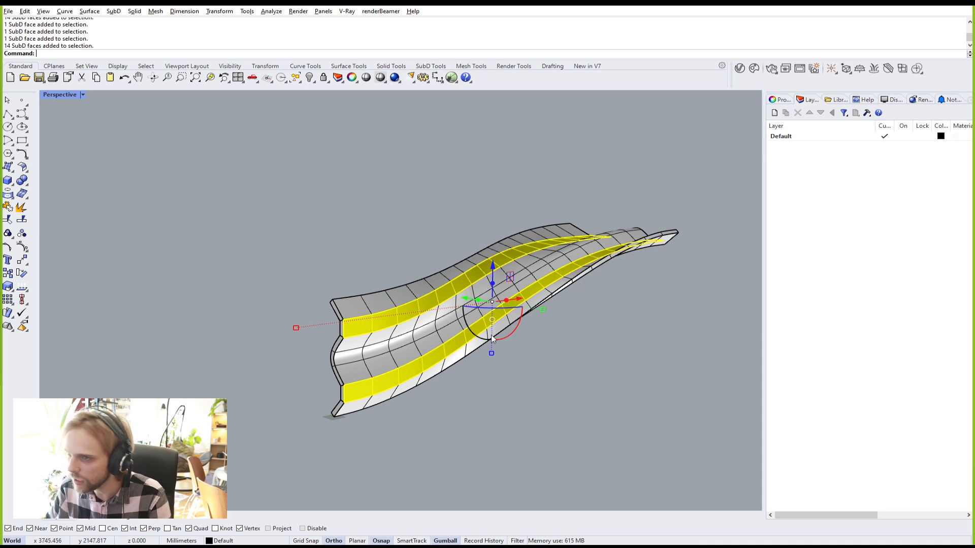
pyautogui.moveTo(509, 334); pyautogui.dragTo(434, 310, button='right')
pyautogui.scroll(5, 434, 310)
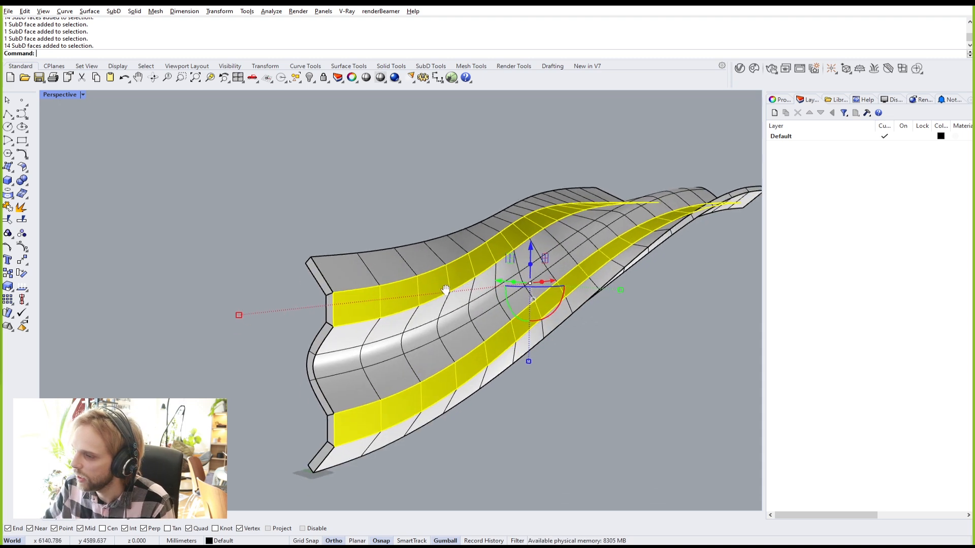
pyautogui.moveTo(400, 280); pyautogui.dragTo(403, 272, button='right')
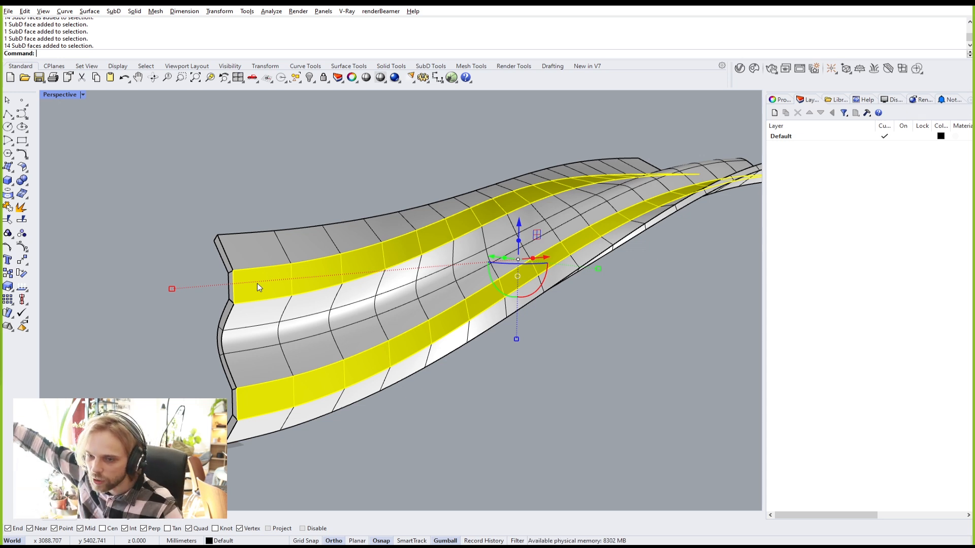
# Step: Inset both selected face strips as one group with Mode=Group and distance 10
pyautogui.write('Inset')
pyautogui.press('Return')
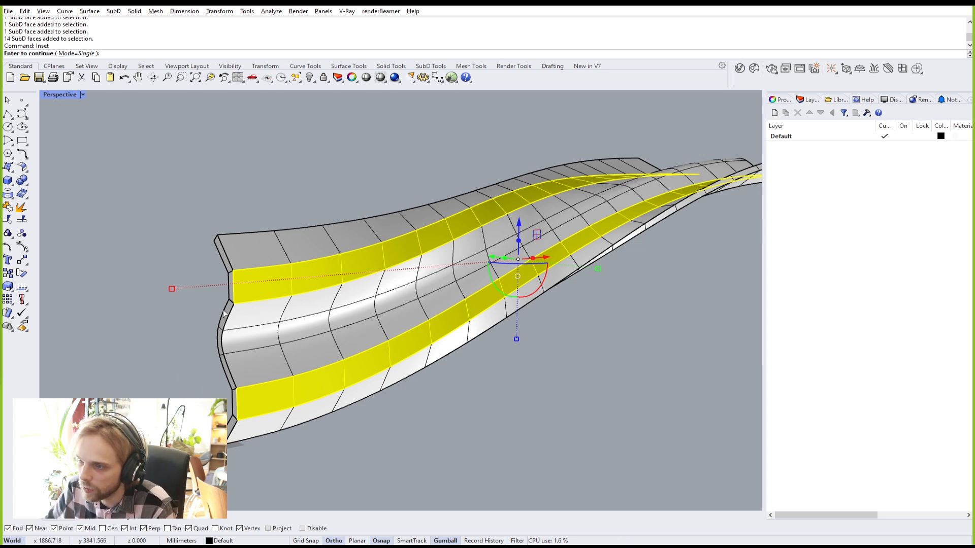
pyautogui.click(76, 53)
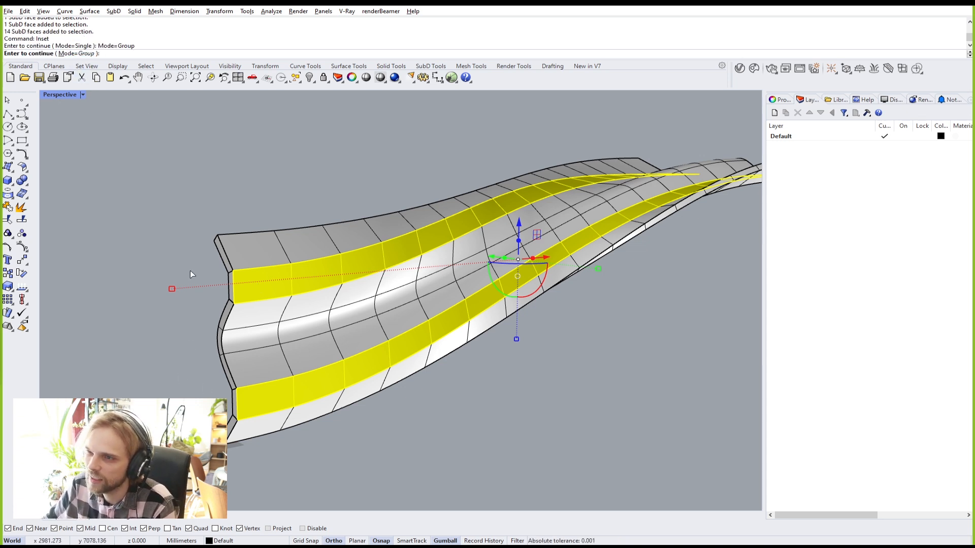
pyautogui.press('Return')
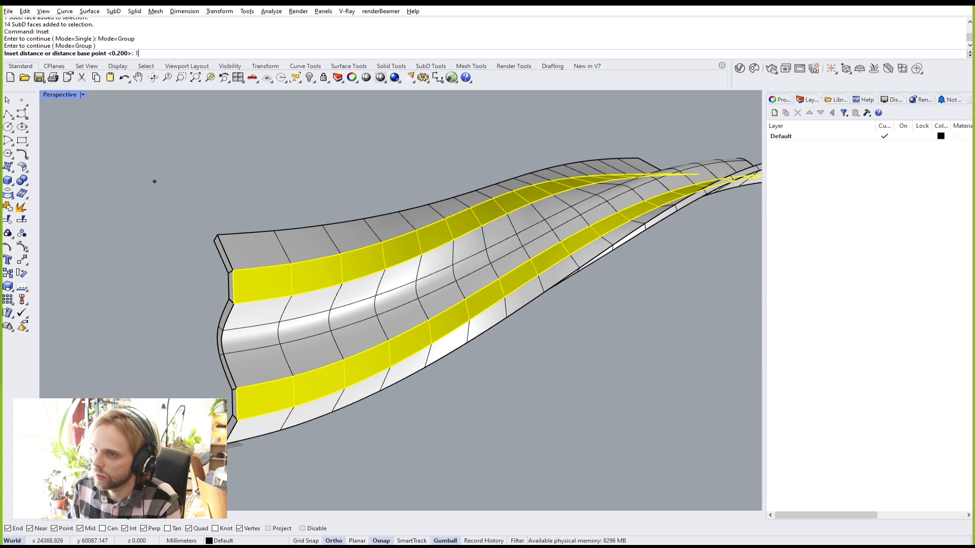
pyautogui.press('Return')
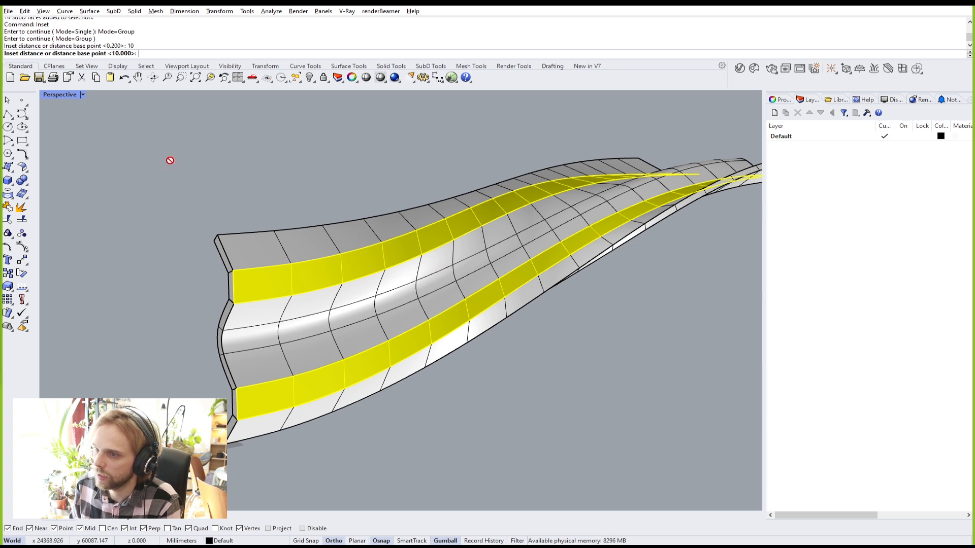
pyautogui.press('Return')
pyautogui.scroll(5, 219, 265)
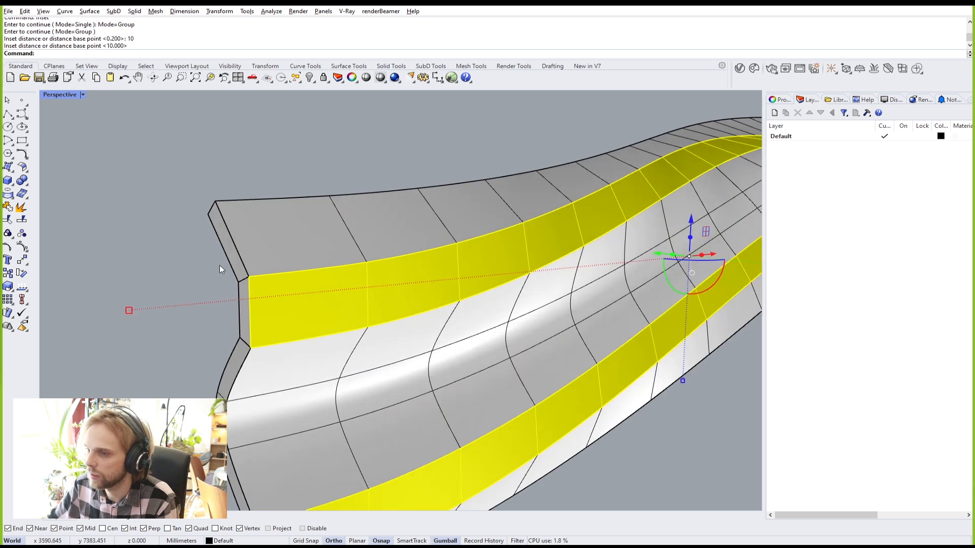
# Step: Clear the selection and zoom in on the new inset edge loops at the shell's end
pyautogui.scroll(-3, 258, 277)
pyautogui.click(227, 298)
pyautogui.moveTo(275, 308)
pyautogui.mouseDown(button='right')
pyautogui.moveTo(290, 312)
pyautogui.moveTo(278, 309)
pyautogui.mouseUp(button='right')
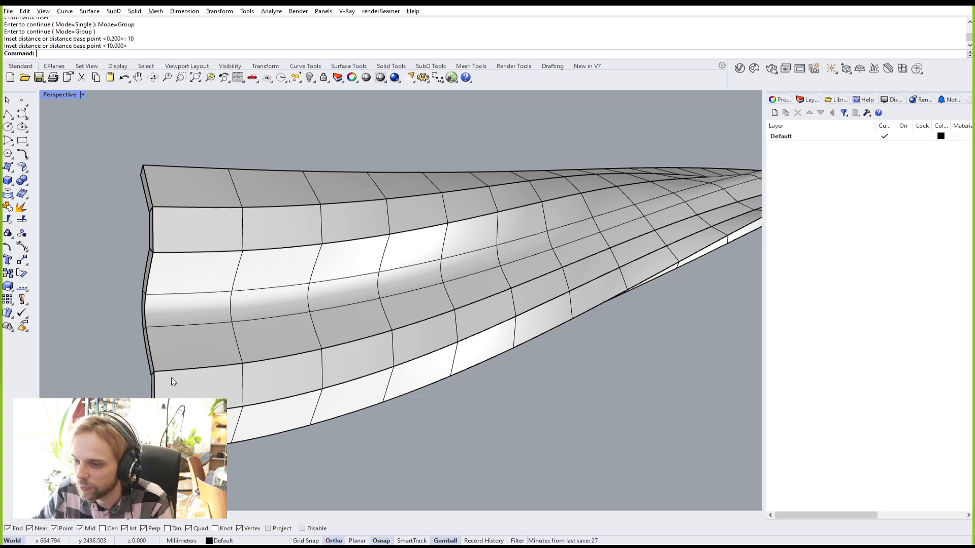
pyautogui.scroll(3, 172, 377)
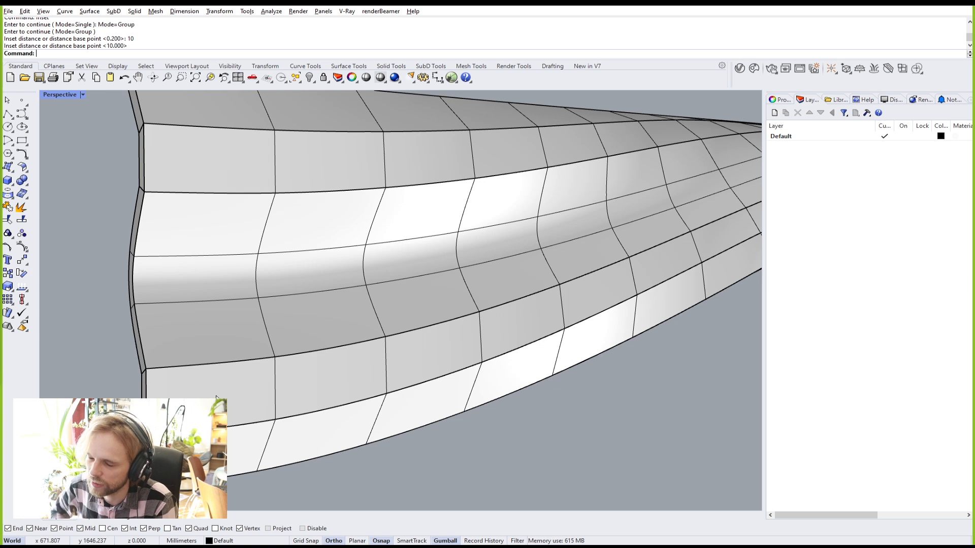
# Step: Select the inset strips' long edge loops and run RemoveCrease on them
pyautogui.doubleClick(246, 425)
pyautogui.keyDown('ctrl'); pyautogui.keyDown('shift'); pyautogui.doubleClick(224, 361); pyautogui.keyUp('shift'); pyautogui.keyUp('ctrl')
pyautogui.keyDown('ctrl'); pyautogui.keyDown('shift'); pyautogui.doubleClick(300, 355); pyautogui.keyUp('shift'); pyautogui.keyUp('ctrl')
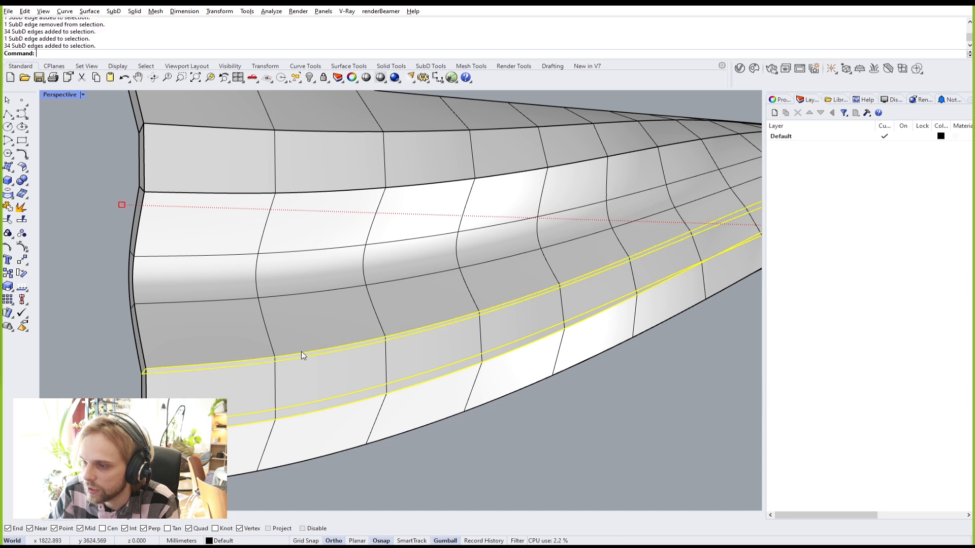
pyautogui.keyDown('ctrl'); pyautogui.keyDown('shift'); pyautogui.click(196, 193); pyautogui.keyUp('shift'); pyautogui.keyUp('ctrl')
pyautogui.keyDown('ctrl'); pyautogui.keyDown('shift'); pyautogui.click(195, 195); pyautogui.keyUp('shift'); pyautogui.keyUp('ctrl')
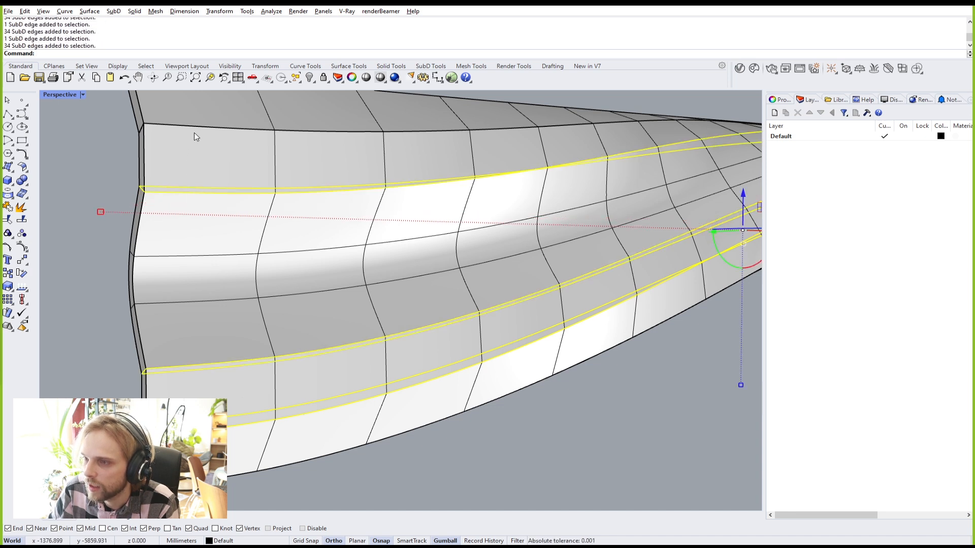
pyautogui.keyDown('ctrl'); pyautogui.keyDown('shift'); pyautogui.doubleClick(194, 126); pyautogui.keyUp('shift'); pyautogui.keyUp('ctrl')
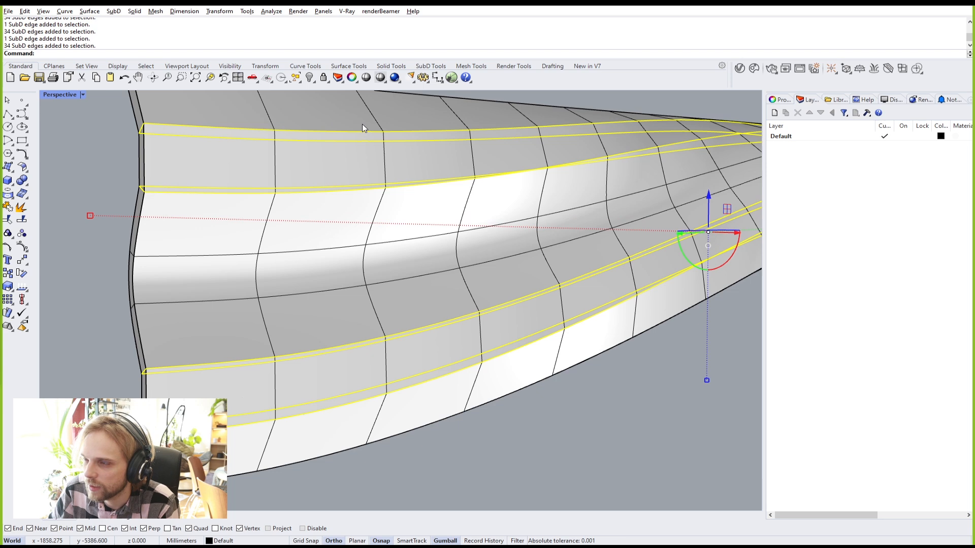
pyautogui.write('RemoveCrease')
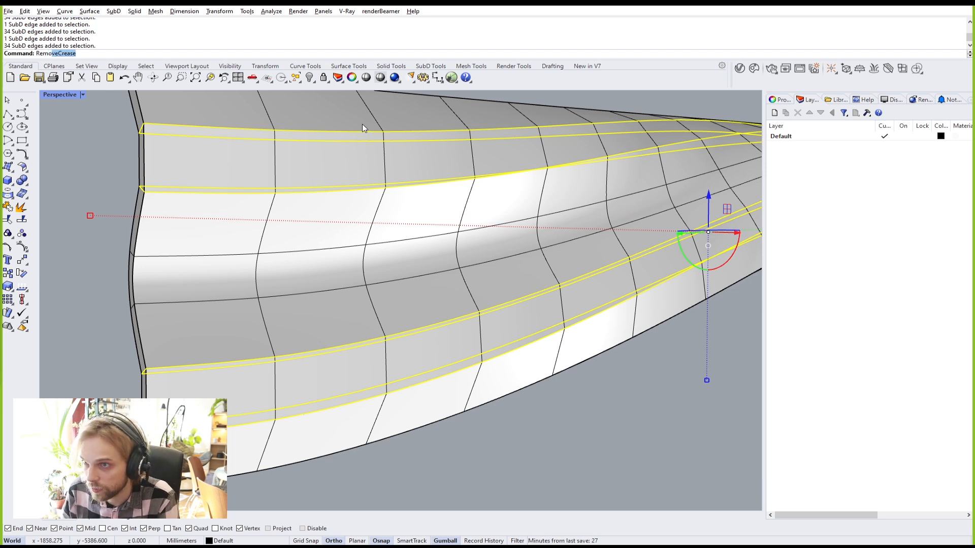
pyautogui.press('Return')
# Step: Try a scale of 0 on the edges, undo it, and switch the SubD to flat display
pyautogui.click(89, 215)
pyautogui.write('0')
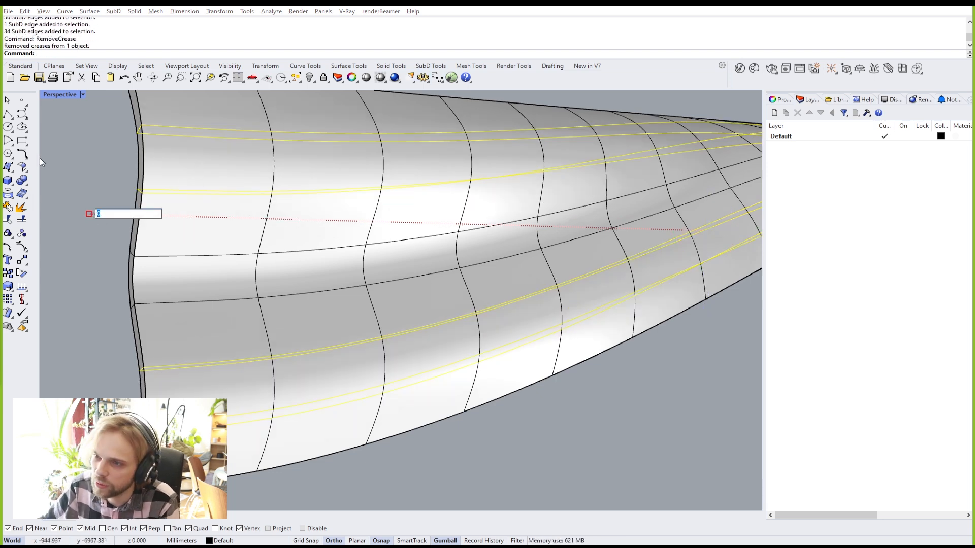
pyautogui.press('Return')
pyautogui.hotkey('ctrl', 'z')
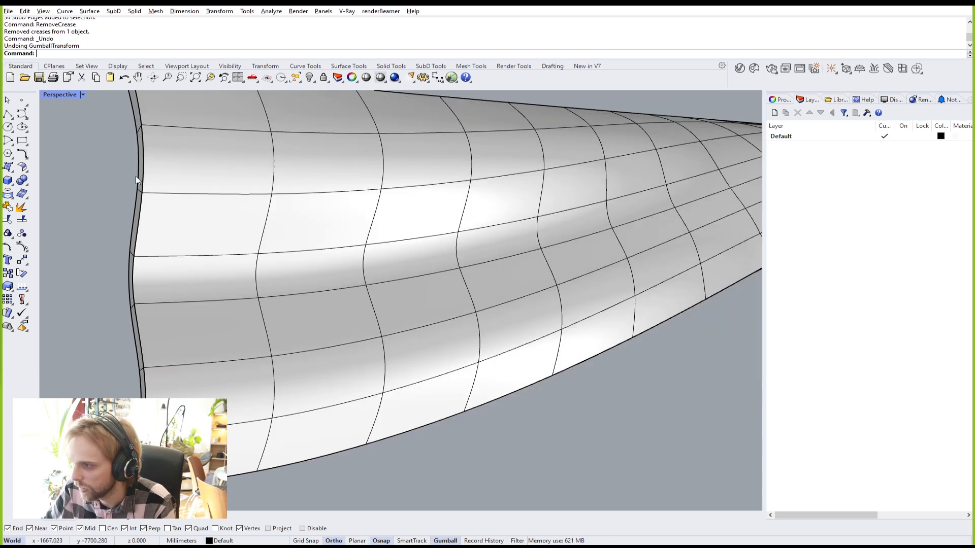
pyautogui.scroll(-5, 227, 173)
pyautogui.moveTo(249, 186); pyautogui.dragTo(124, 244, button='right')
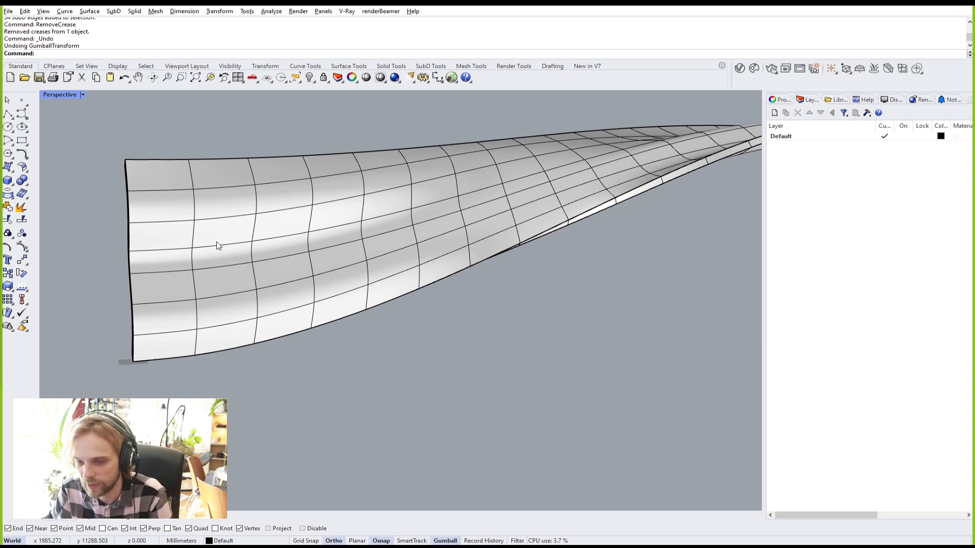
pyautogui.press('Tab')
# Step: Select the upper long face strip of the flat-displayed shell
pyautogui.scroll(5, 163, 228)
pyautogui.keyDown('ctrl'); pyautogui.keyDown('shift'); pyautogui.click(178, 189); pyautogui.keyUp('shift'); pyautogui.keyUp('ctrl')
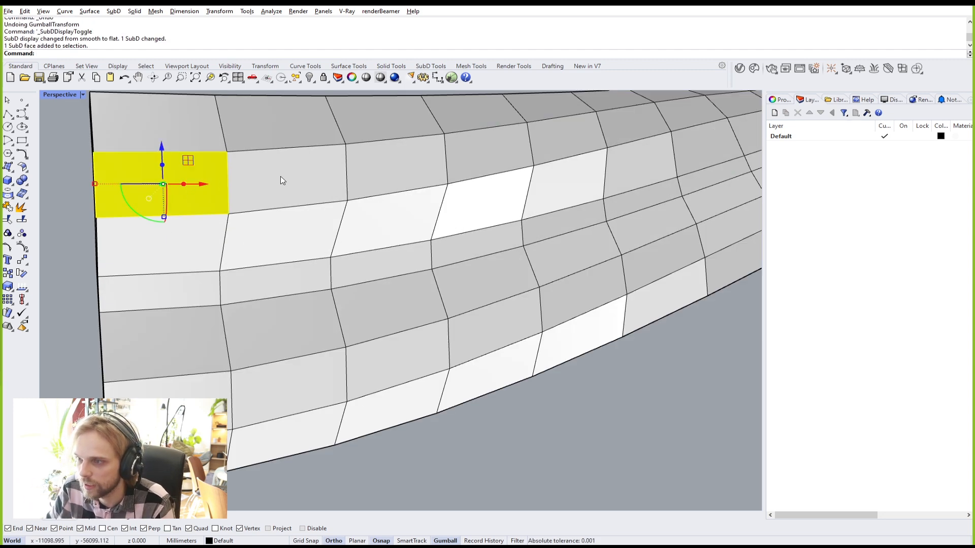
pyautogui.keyDown('ctrl'); pyautogui.keyDown('shift'); pyautogui.doubleClick(281, 181); pyautogui.keyUp('shift'); pyautogui.keyUp('ctrl')
pyautogui.scroll(-5, 281, 180)
pyautogui.moveTo(281, 181); pyautogui.dragTo(183, 238, button='right')
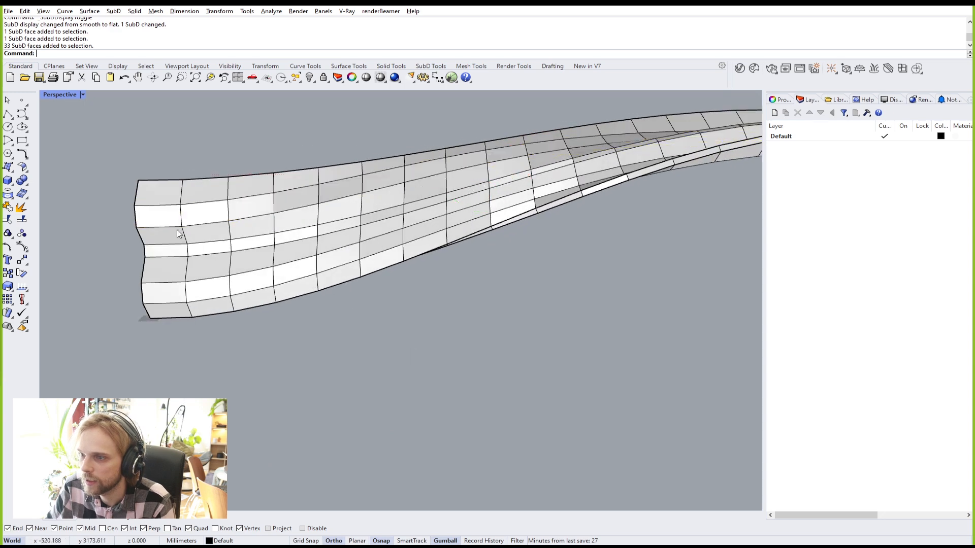
pyautogui.keyDown('ctrl'); pyautogui.keyDown('shift'); pyautogui.click(167, 215); pyautogui.keyUp('shift'); pyautogui.keyUp('ctrl')
pyautogui.scroll(-7, 312, 221)
pyautogui.scroll(7, 542, 201)
pyautogui.keyDown('ctrl'); pyautogui.keyDown('shift'); pyautogui.click(582, 192); pyautogui.keyUp('shift'); pyautogui.keyUp('ctrl')
pyautogui.keyDown('ctrl'); pyautogui.keyDown('shift'); pyautogui.doubleClick(543, 187); pyautogui.keyUp('shift'); pyautogui.keyUp('ctrl')
pyautogui.scroll(-3, 541, 190)
pyautogui.moveTo(482, 213); pyautogui.dragTo(594, 223, button='right')
pyautogui.scroll(7, 240, 274)
# Step: Add the lower long face strip to the selection and check both strips
pyautogui.keyDown('ctrl'); pyautogui.keyDown('shift'); pyautogui.click(269, 252); pyautogui.keyUp('shift'); pyautogui.keyUp('ctrl')
pyautogui.scroll(-8, 290, 250)
pyautogui.moveTo(406, 243); pyautogui.dragTo(295, 253, button='right')
pyautogui.scroll(3, 496, 322)
pyautogui.keyDown('ctrl'); pyautogui.keyDown('shift'); pyautogui.click(504, 332); pyautogui.keyUp('shift'); pyautogui.keyUp('ctrl')
pyautogui.keyDown('ctrl'); pyautogui.keyDown('shift'); pyautogui.doubleClick(504, 334); pyautogui.keyUp('shift'); pyautogui.keyUp('ctrl')
pyautogui.moveTo(282, 320); pyautogui.dragTo(413, 266, button='right')
pyautogui.scroll(3, 419, 274)
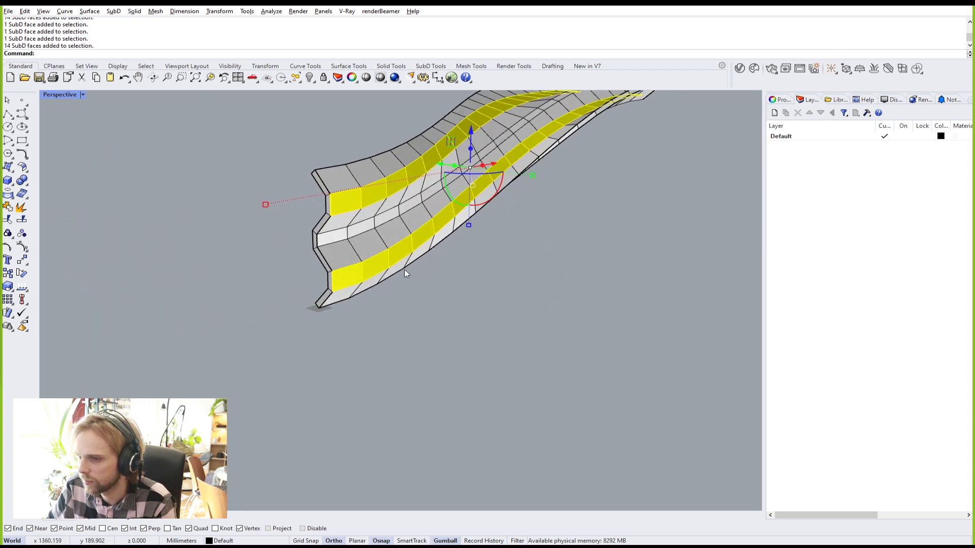
pyautogui.scroll(3, 341, 231)
pyautogui.keyDown('shift'); pyautogui.moveTo(342, 231); pyautogui.dragTo(315, 275, button='right'); pyautogui.keyUp('shift')
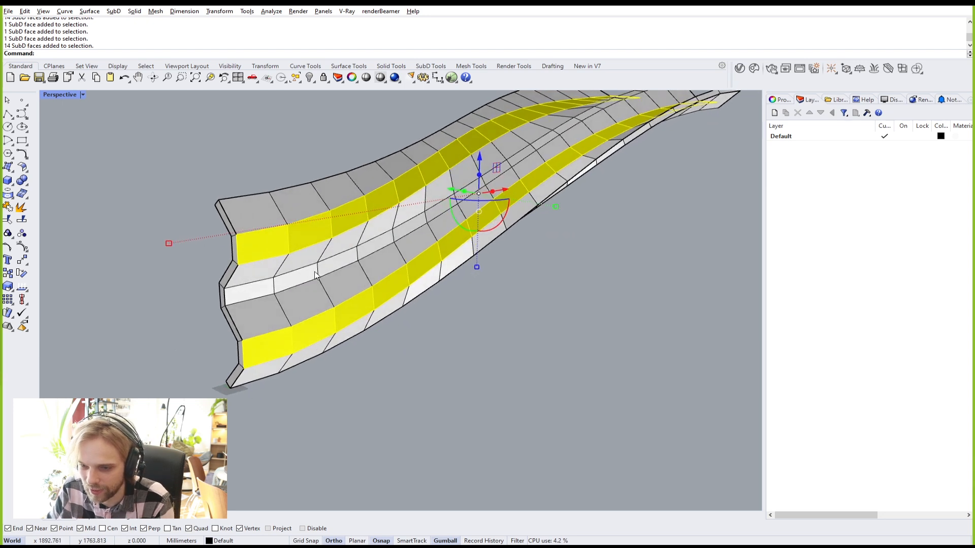
# Step: Inset the two strips in Group mode with the default distance of 10
pyautogui.write('Inset')
pyautogui.press('Return')
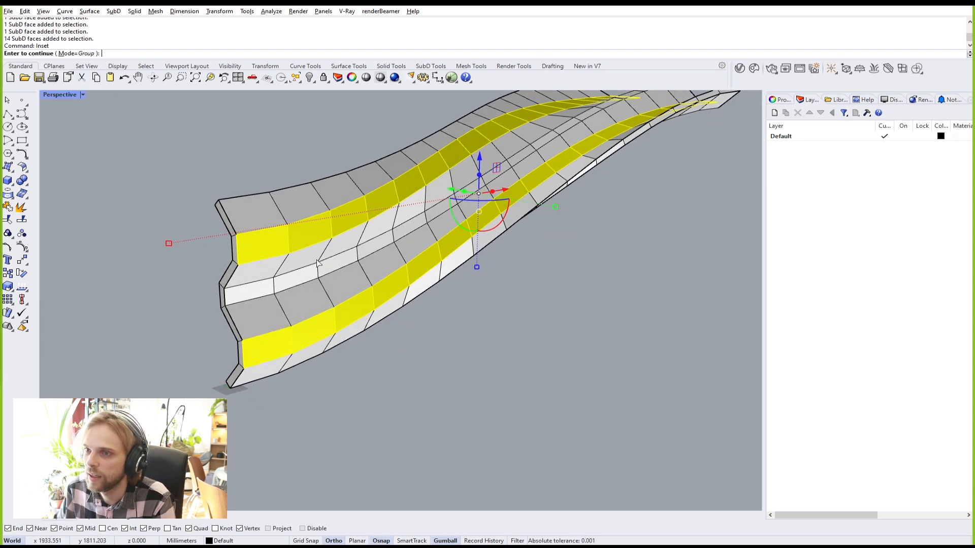
pyautogui.press('Return')
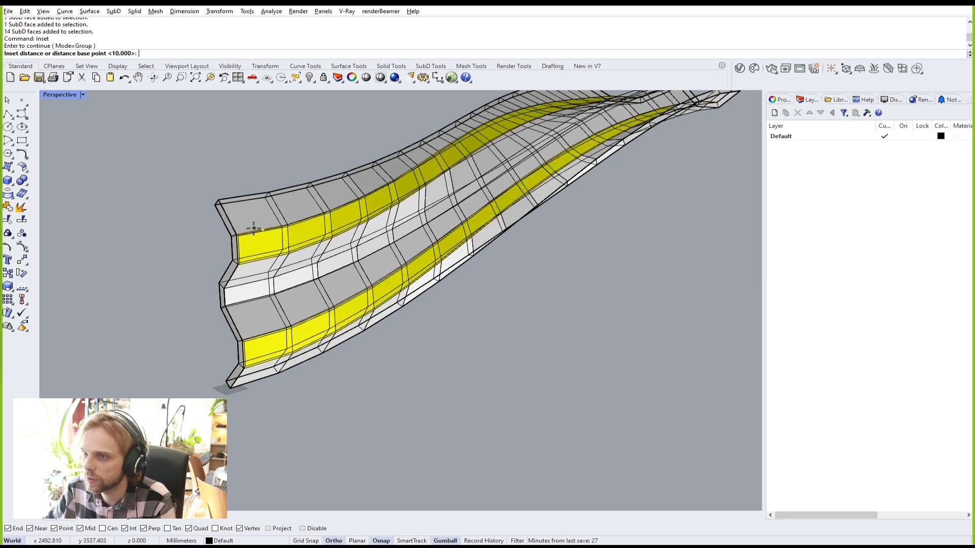
pyautogui.scroll(3, 244, 249)
pyautogui.scroll(2, 218, 260)
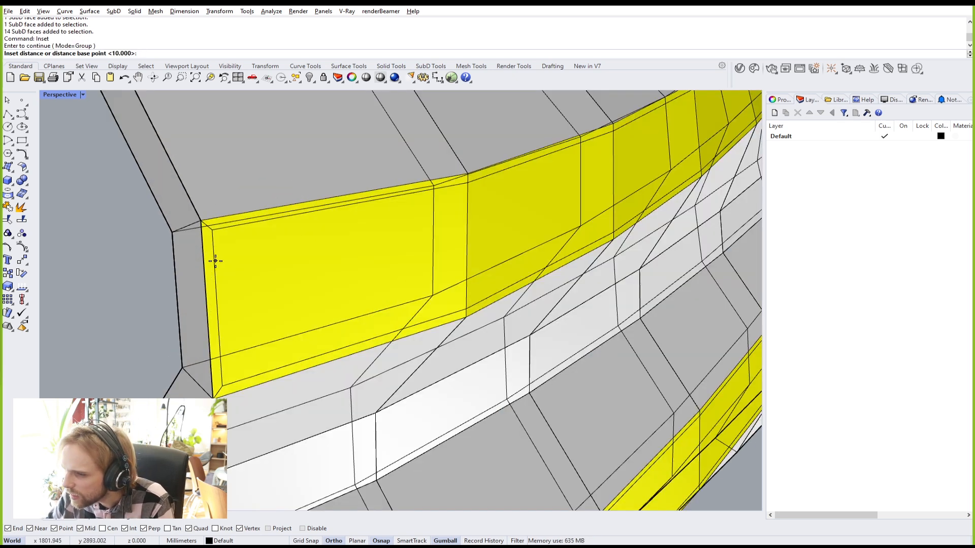
pyautogui.press('Return')
pyautogui.scroll(-6, 273, 191)
pyautogui.scroll(2, 323, 232)
pyautogui.moveTo(298, 213)
pyautogui.mouseDown(button='right')
pyautogui.moveTo(362, 196)
pyautogui.moveTo(510, 182)
pyautogui.moveTo(406, 225)
pyautogui.moveTo(368, 266)
pyautogui.moveTo(301, 201)
pyautogui.mouseUp(button='right')
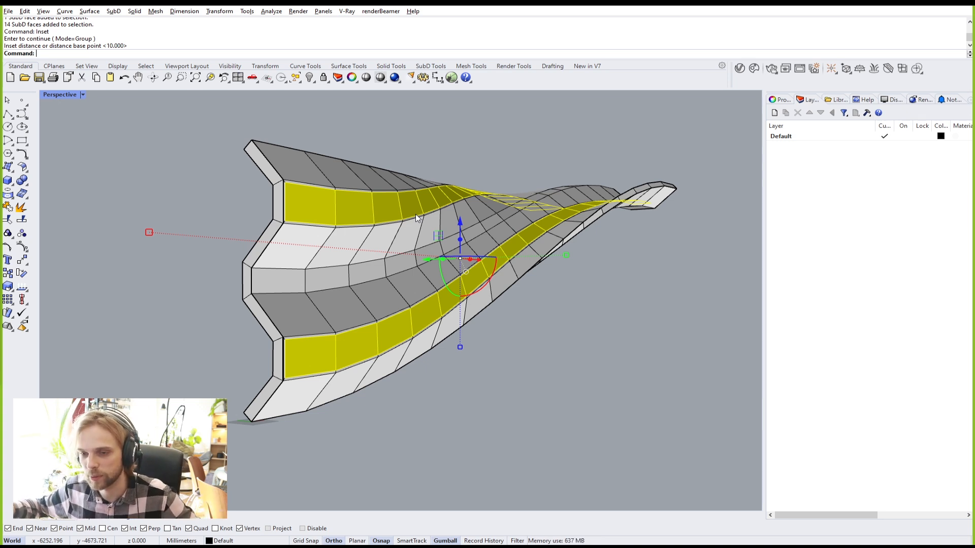
pyautogui.moveTo(434, 204); pyautogui.dragTo(285, 279, button='right')
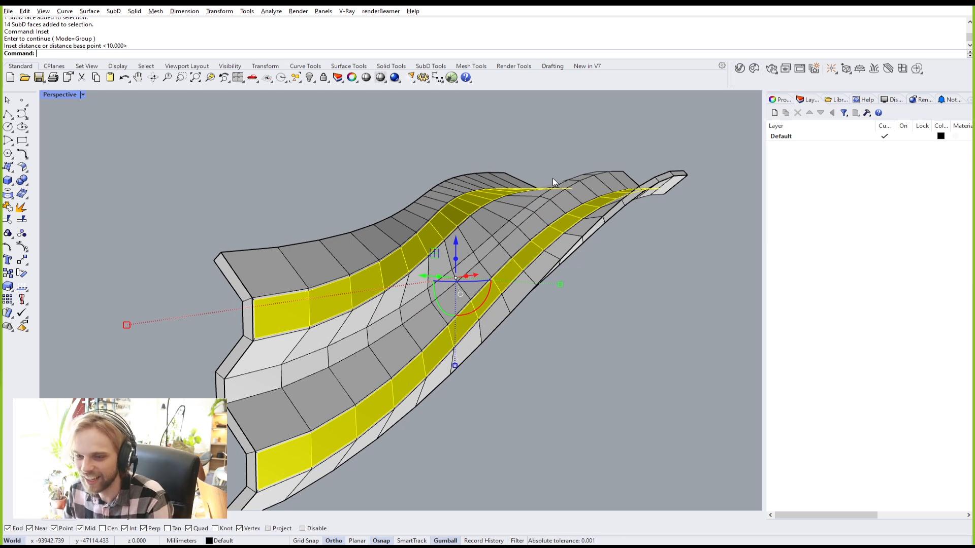
# Step: Extract the two inset face strips from the shell, undoing a trial move of them
pyautogui.write('ExtractSrf')
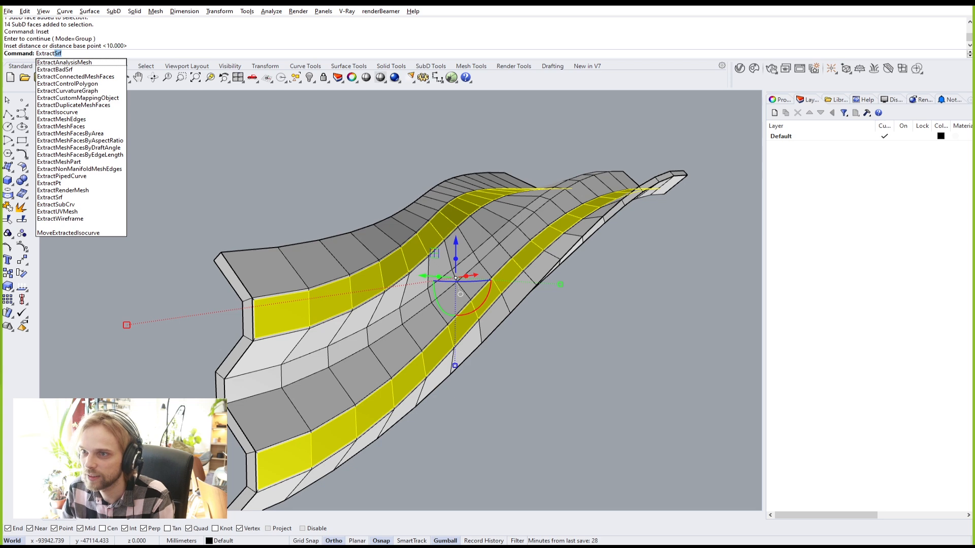
pyautogui.press('Return')
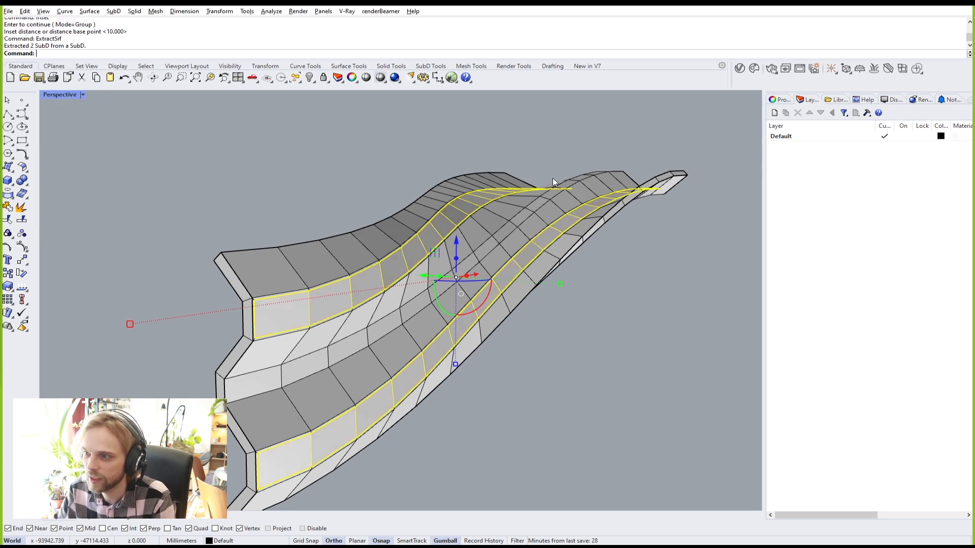
pyautogui.scroll(2, 293, 297)
pyautogui.scroll(2, 293, 300)
pyautogui.click(266, 321)
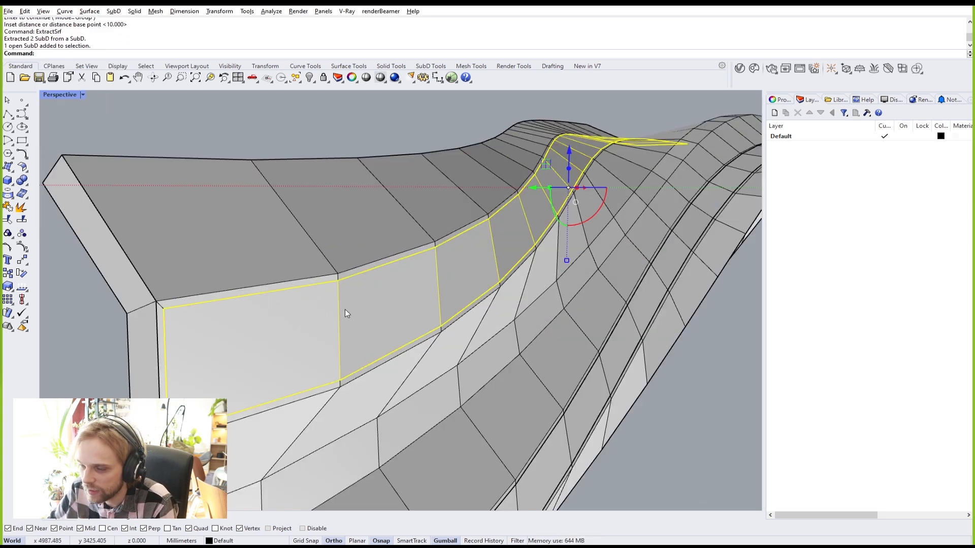
pyautogui.keyDown('shift'); pyautogui.click(218, 249); pyautogui.keyUp('shift')
pyautogui.scroll(-3, 243, 260)
pyautogui.moveTo(361, 266); pyautogui.dragTo(525, 416)
pyautogui.press('Escape')
pyautogui.scroll(4, 98, 287)
pyautogui.scroll(-5, 99, 287)
pyautogui.moveTo(158, 252); pyautogui.dragTo(245, 242, button='right')
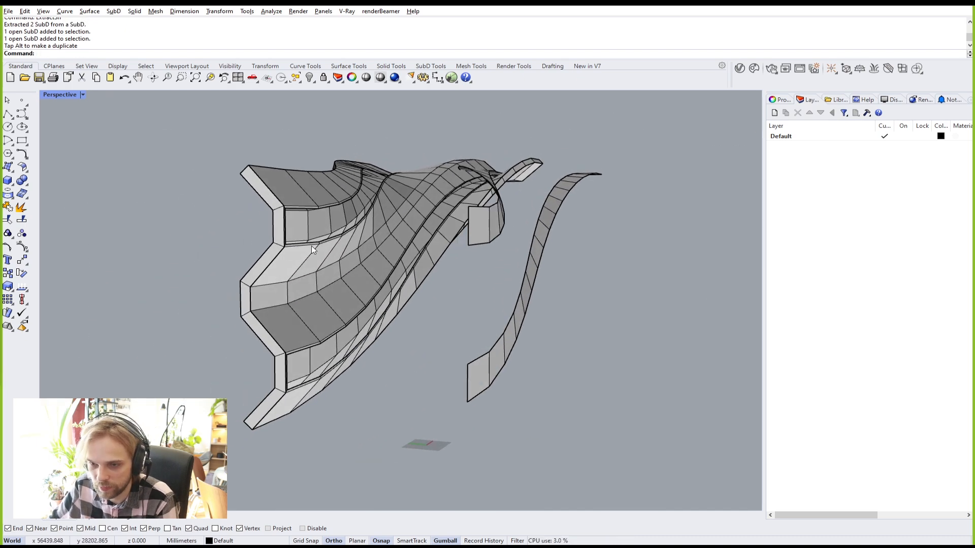
pyautogui.hotkey('ctrl', 'z')
pyautogui.moveTo(321, 267); pyautogui.dragTo(319, 335, button='right')
pyautogui.press('Escape')
# Step: Isolate the upper and lower extracted strips so only they are shown
pyautogui.click(192, 278)
pyautogui.keyDown('shift'); pyautogui.click(293, 388); pyautogui.keyUp('shift')
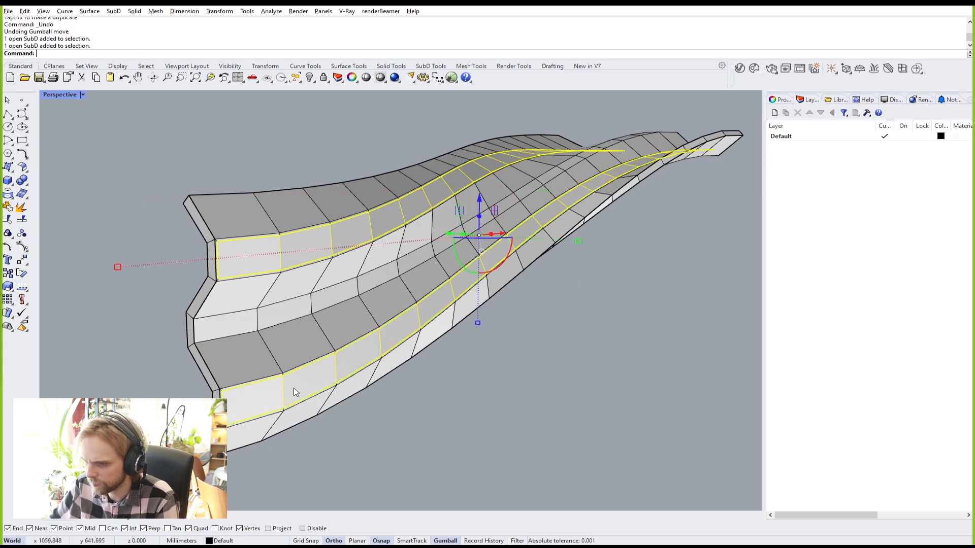
pyautogui.write('Isolate')
pyautogui.press('Return')
pyautogui.press('Escape')
pyautogui.moveTo(515, 425); pyautogui.dragTo(497, 383, button='right')
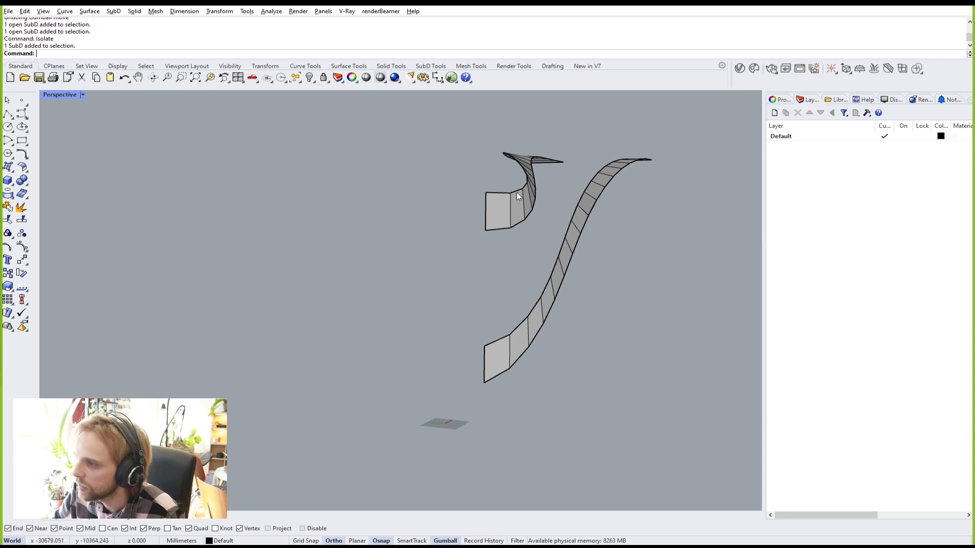
pyautogui.moveTo(535, 189)
pyautogui.mouseDown(button='right')
pyautogui.moveTo(516, 198)
pyautogui.moveTo(525, 198)
pyautogui.mouseUp(button='right')
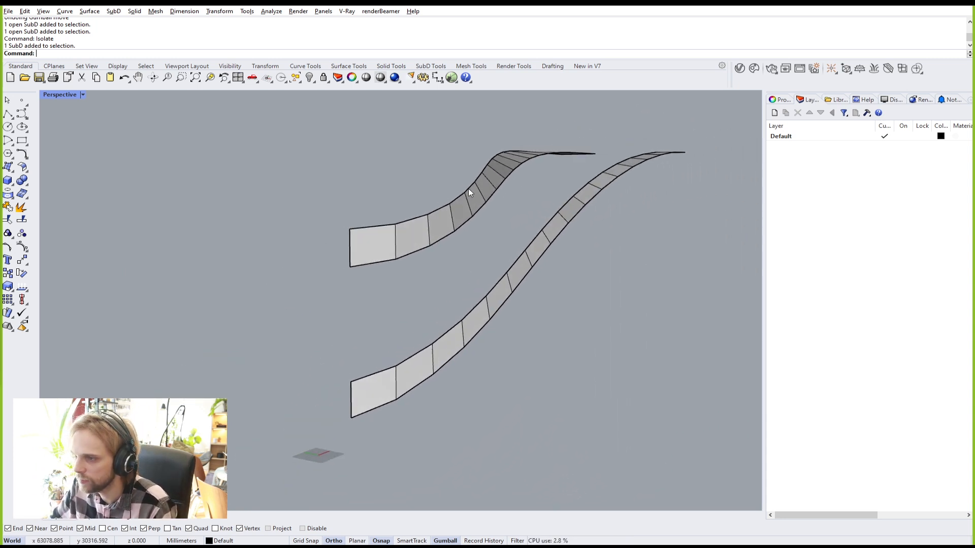
pyautogui.click(349, 243)
pyautogui.click(333, 311)
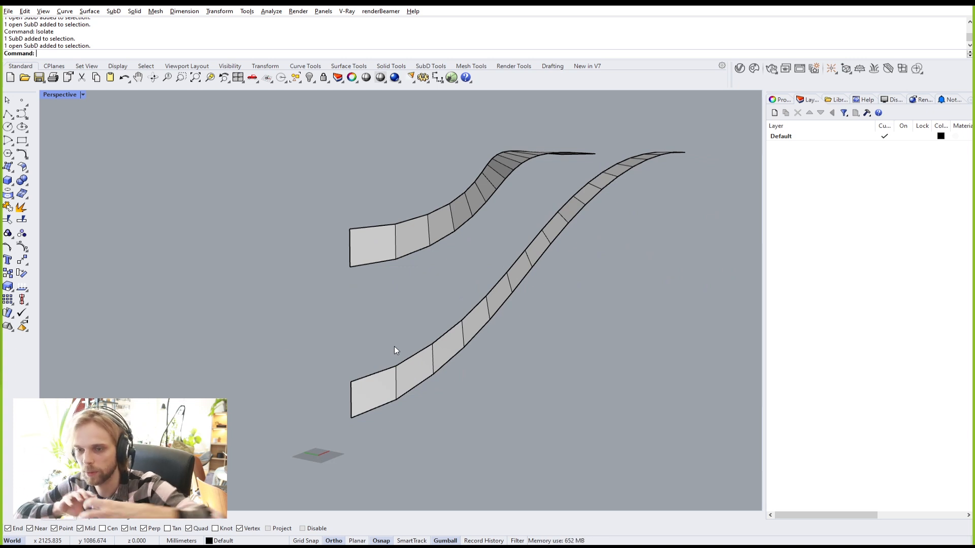
# Step: Offset both strips with OffsetSubD, flipping their direction, at a distance of 25
pyautogui.write('OffsetS')
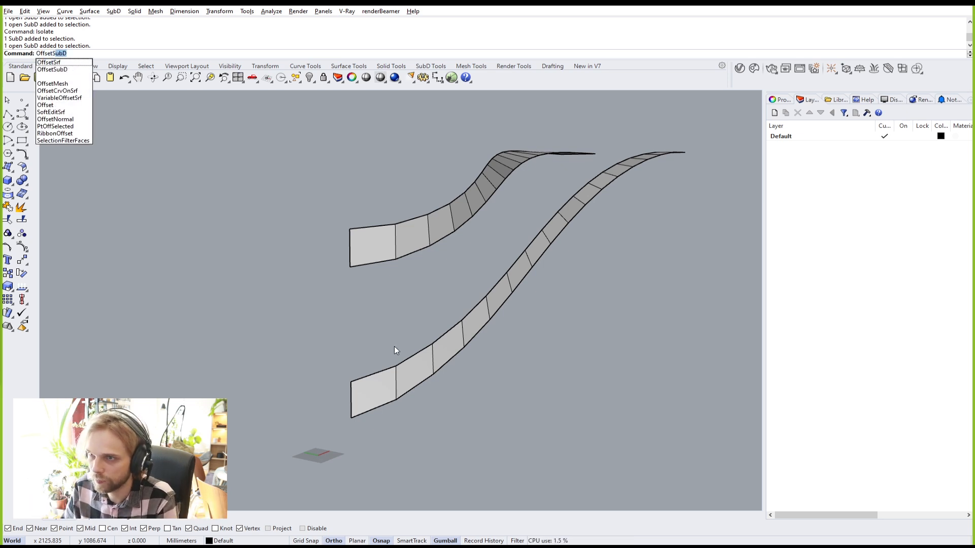
pyautogui.press('Return')
pyautogui.click(412, 238)
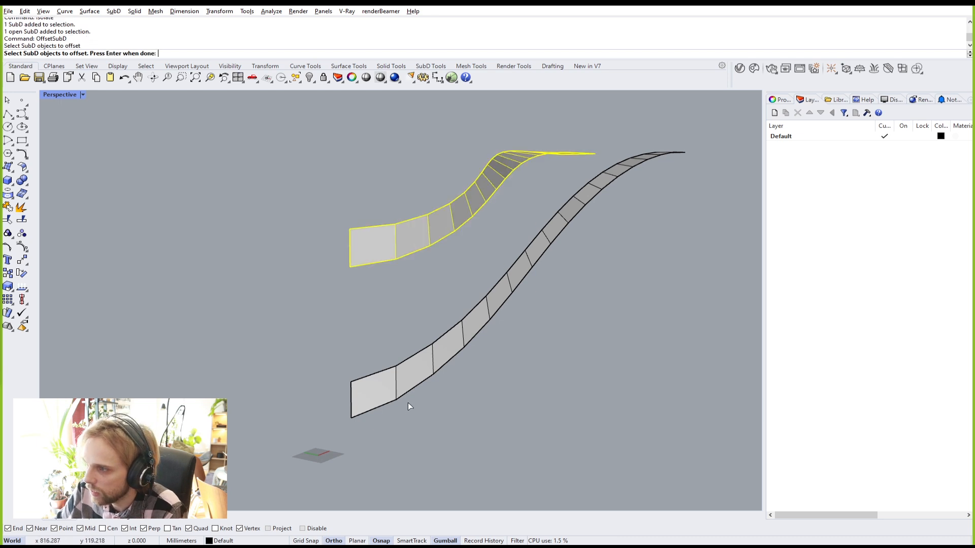
pyautogui.click(404, 394)
pyautogui.press('Return')
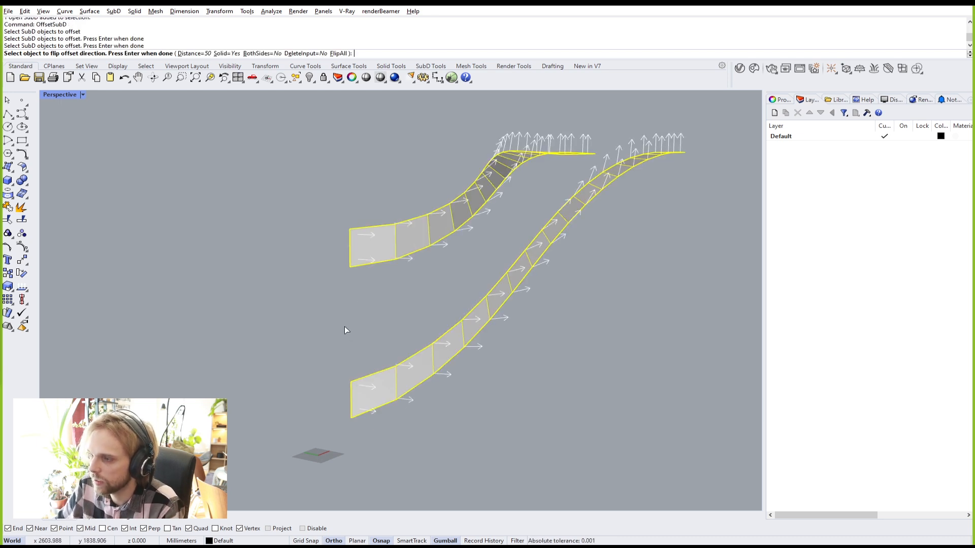
pyautogui.click(410, 232)
pyautogui.click(421, 372)
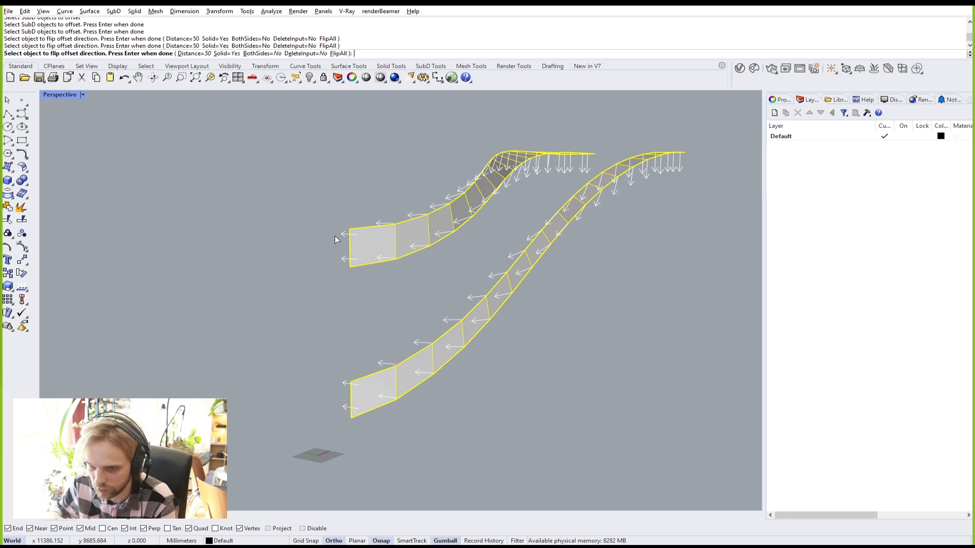
pyautogui.click(184, 53)
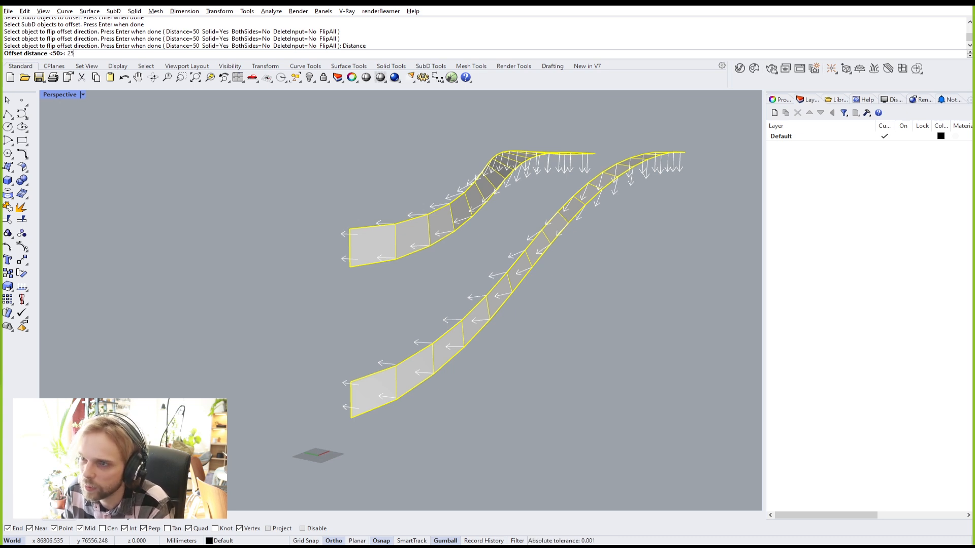
pyautogui.write('25')
pyautogui.press('Return')
pyautogui.press('Return')
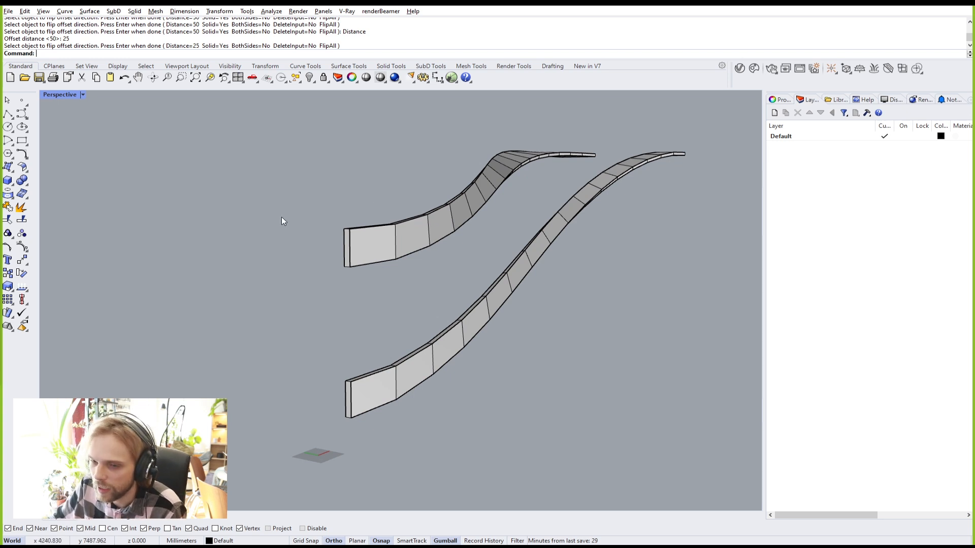
# Step: Delete the overlapping duplicate copies of the upper and lower strips
pyautogui.click(394, 248)
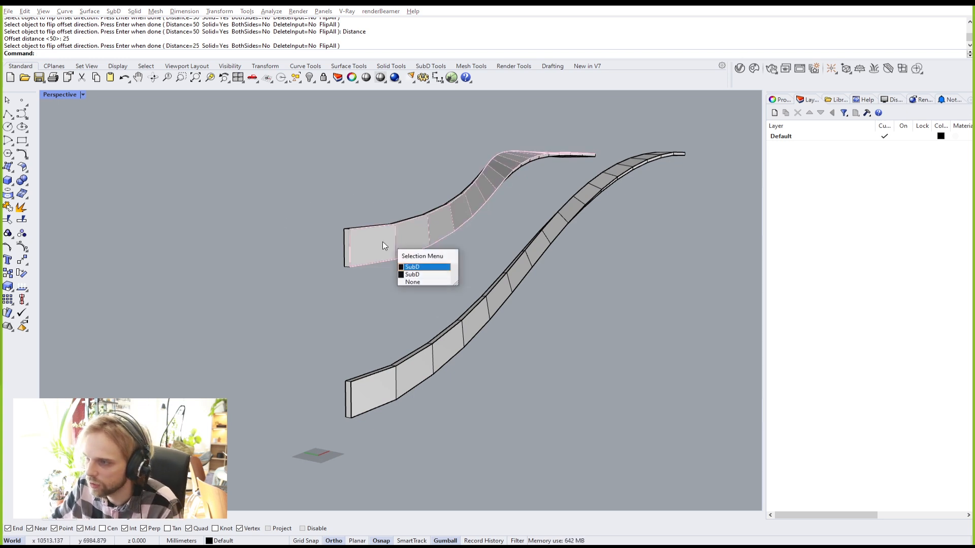
pyautogui.click(427, 267)
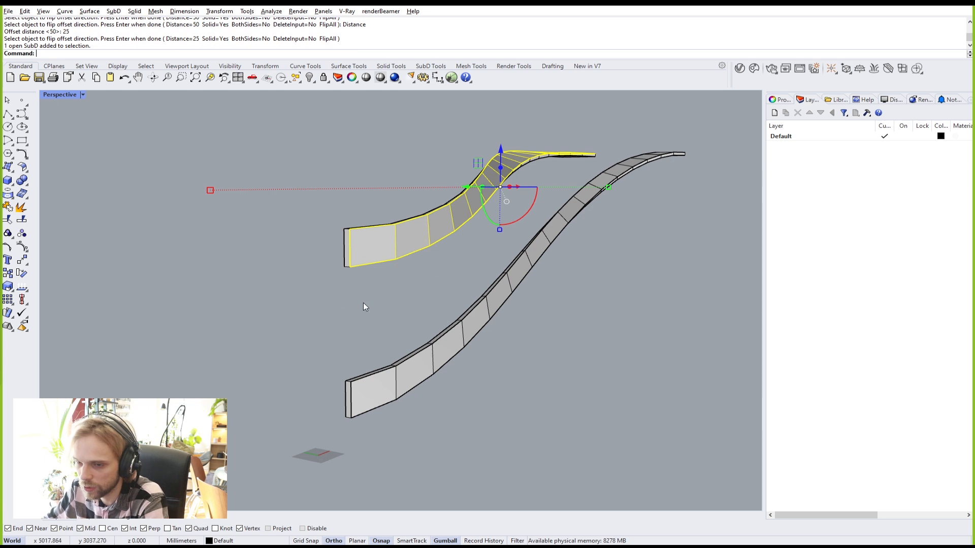
pyautogui.scroll(3, 364, 387)
pyautogui.press('Delete')
pyautogui.click(384, 401)
pyautogui.press('Delete')
pyautogui.scroll(-4, 397, 388)
pyautogui.moveTo(403, 385); pyautogui.dragTo(451, 292, button='right')
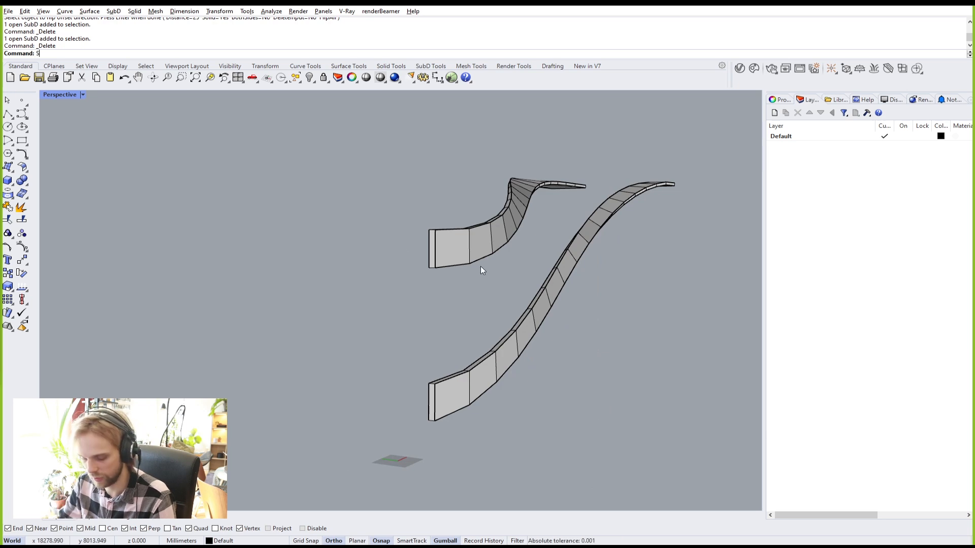
# Step: Select and delete the top face loop running along the upper strip
pyautogui.press('BackSpace')
pyautogui.moveTo(531, 259); pyautogui.dragTo(510, 260, button='right')
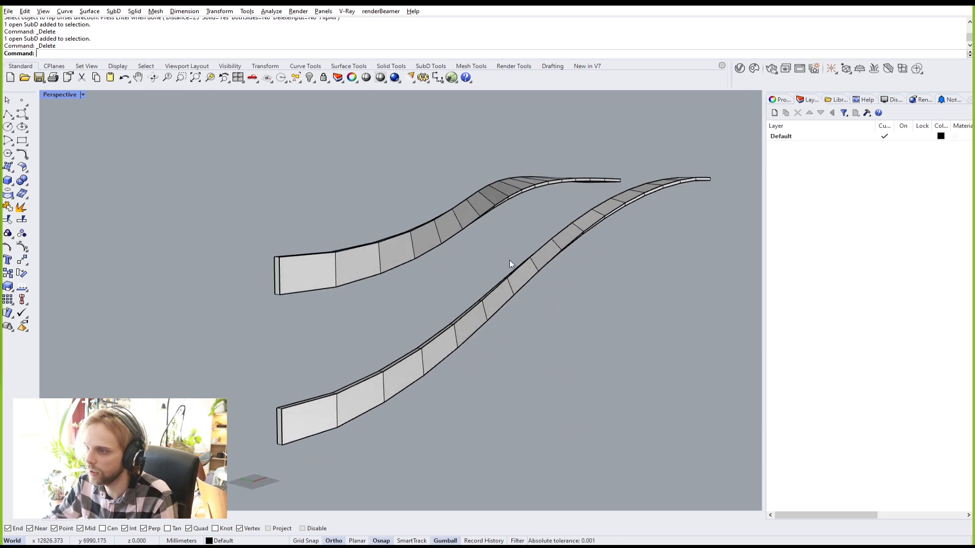
pyautogui.keyDown('ctrl'); pyautogui.keyDown('shift'); pyautogui.click(306, 270); pyautogui.keyUp('shift'); pyautogui.keyUp('ctrl')
pyautogui.moveTo(379, 255); pyautogui.dragTo(703, 221, button='right')
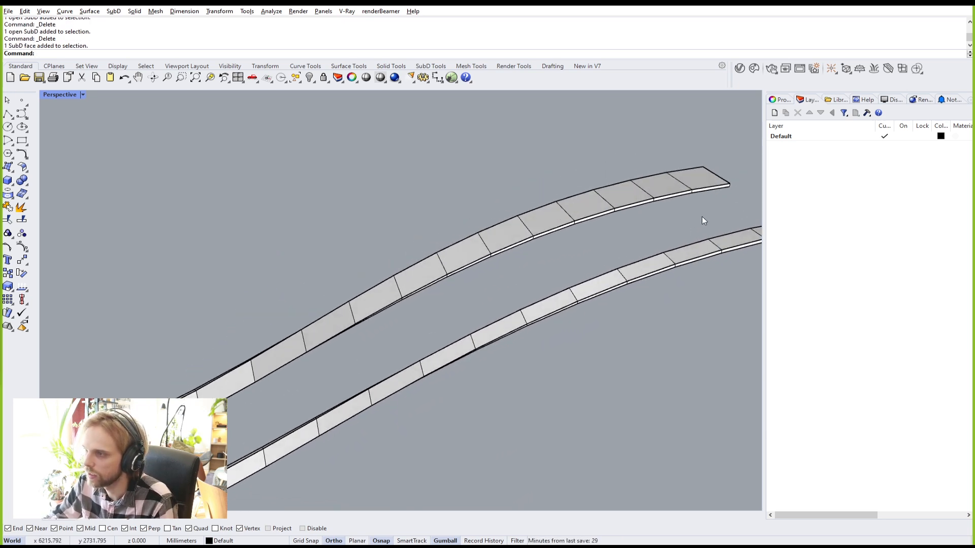
pyautogui.keyDown('ctrl'); pyautogui.keyDown('shift'); pyautogui.click(698, 178); pyautogui.keyUp('shift'); pyautogui.keyUp('ctrl')
pyautogui.scroll(-2, 632, 206)
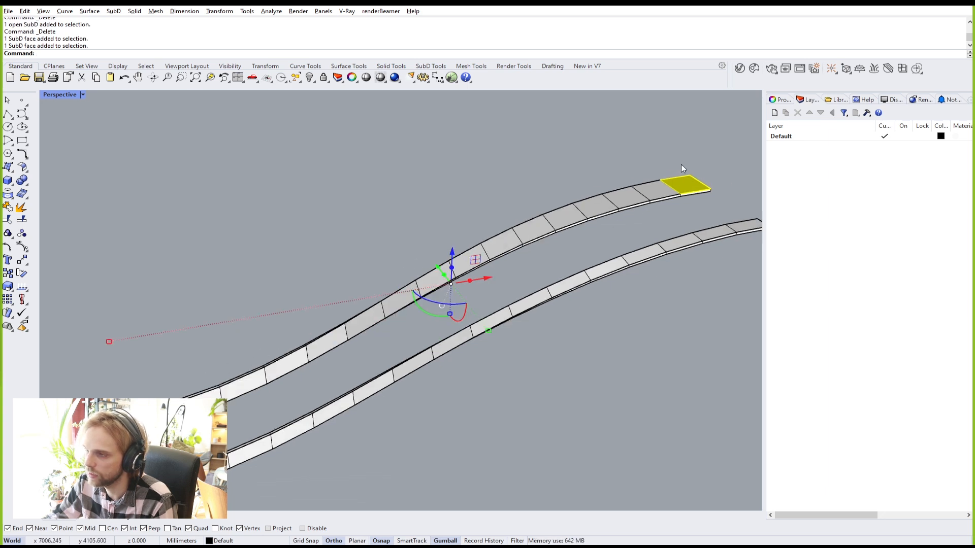
pyautogui.keyDown('ctrl'); pyautogui.keyDown('shift'); pyautogui.doubleClick(658, 191); pyautogui.keyUp('shift'); pyautogui.keyUp('ctrl')
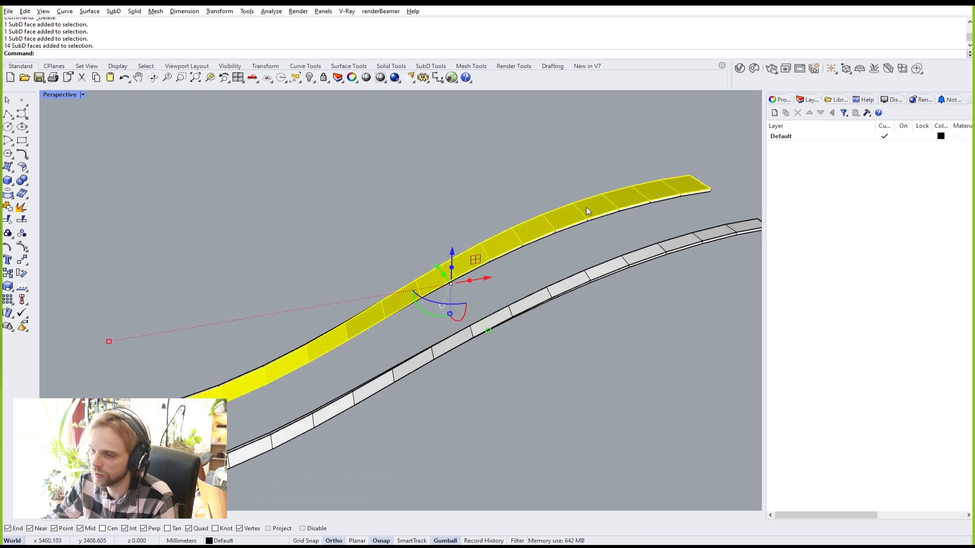
pyautogui.moveTo(295, 377); pyautogui.dragTo(322, 357, button='right')
pyautogui.press('Delete')
pyautogui.scroll(5, 254, 379)
pyautogui.scroll(3, 254, 379)
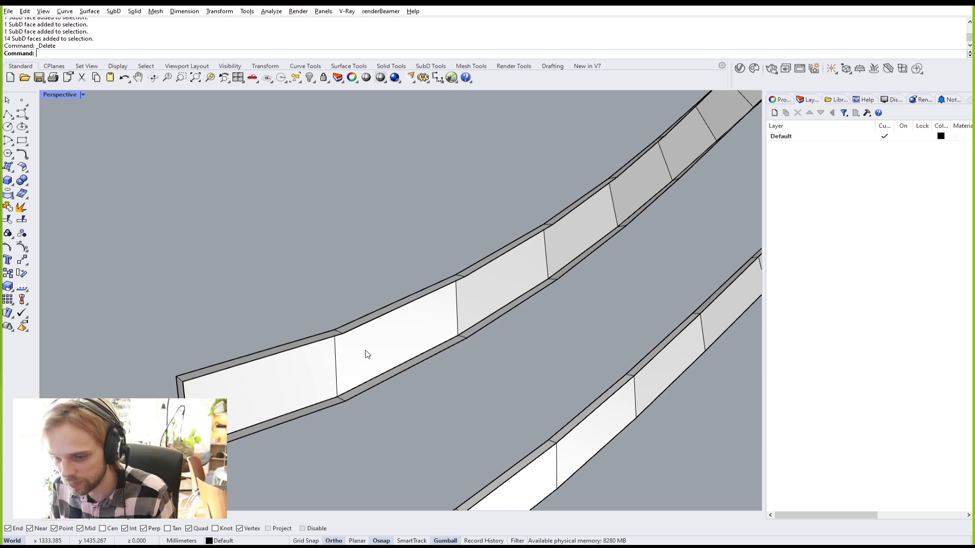
# Step: Select and delete the top face loop running along the lower strip
pyautogui.scroll(-9, 354, 351)
pyautogui.scroll(5, 391, 394)
pyautogui.keyDown('ctrl'); pyautogui.keyDown('shift'); pyautogui.click(313, 448); pyautogui.keyUp('shift'); pyautogui.keyUp('ctrl')
pyautogui.moveTo(456, 383); pyautogui.dragTo(475, 303, button='right')
pyautogui.keyDown('ctrl'); pyautogui.keyDown('shift'); pyautogui.click(662, 281); pyautogui.keyUp('shift'); pyautogui.keyUp('ctrl')
pyautogui.keyDown('ctrl'); pyautogui.keyDown('shift'); pyautogui.doubleClick(645, 278); pyautogui.keyUp('shift'); pyautogui.keyUp('ctrl')
pyautogui.press('Delete')
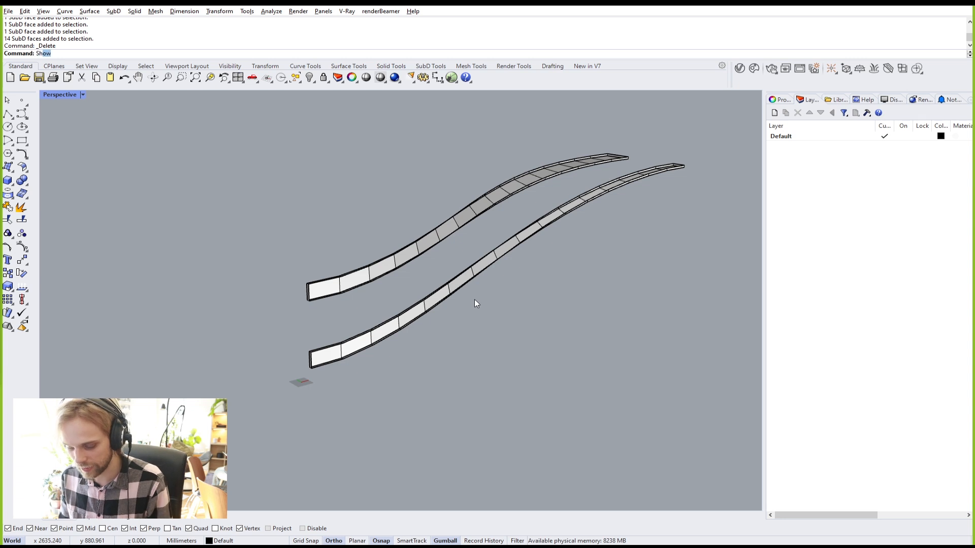
# Step: Run ShowSelected to bring the hidden SubD shell back around the strips
pyautogui.press('Return')
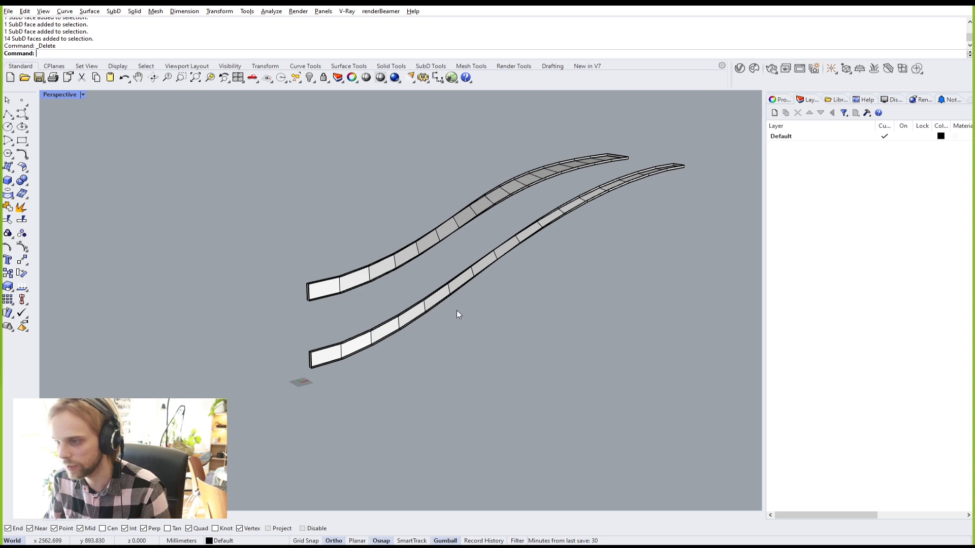
pyautogui.scroll(4, 345, 303)
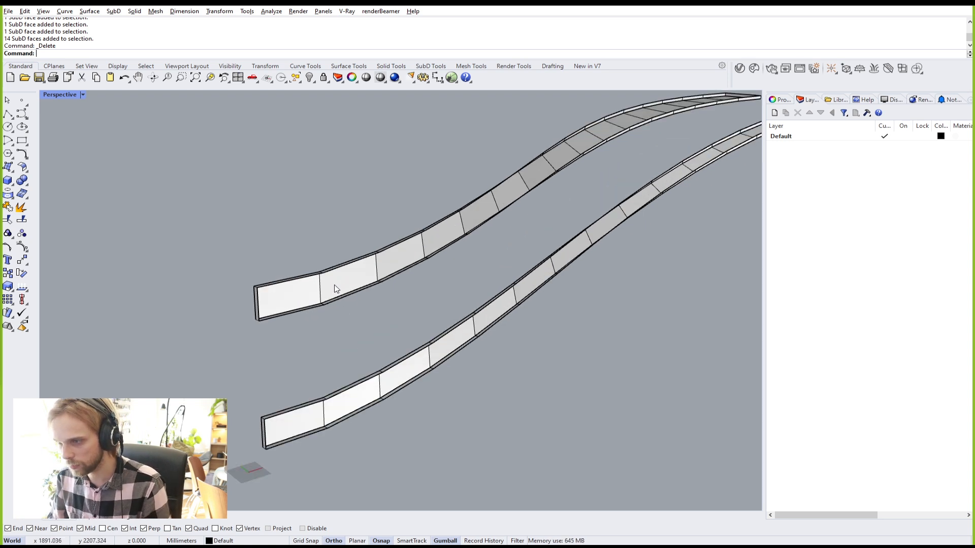
pyautogui.write('Sow')
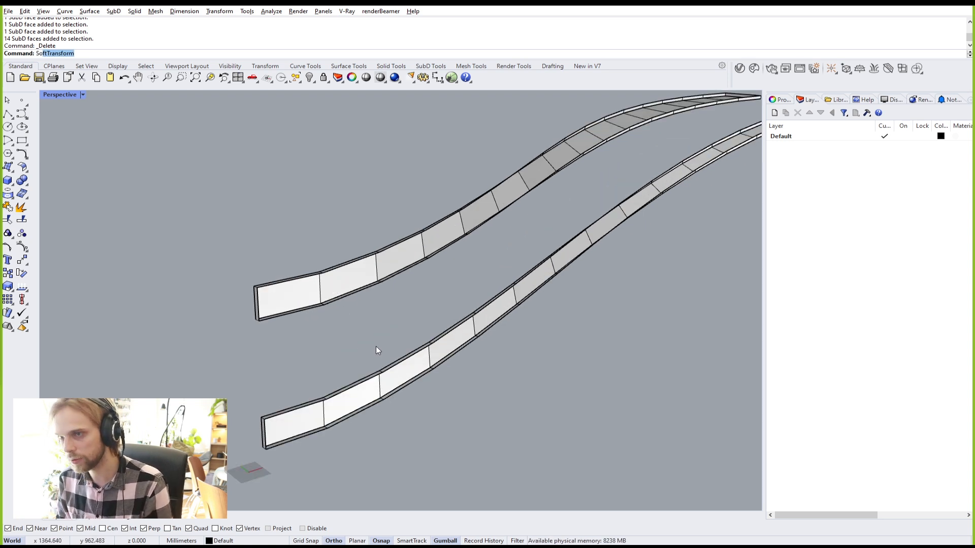
pyautogui.press('BackSpace')
pyautogui.press('BackSpace')
pyautogui.write('howSelected')
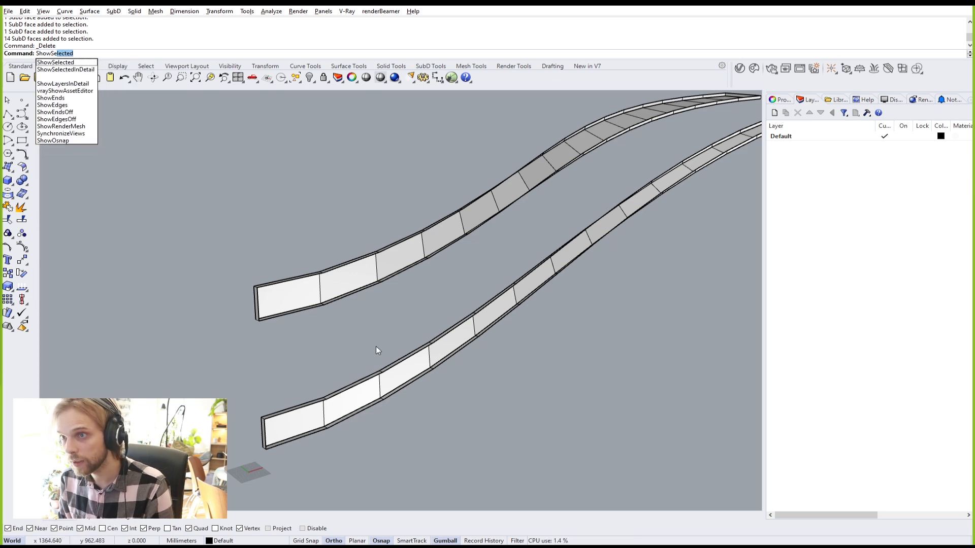
pyautogui.press('Return')
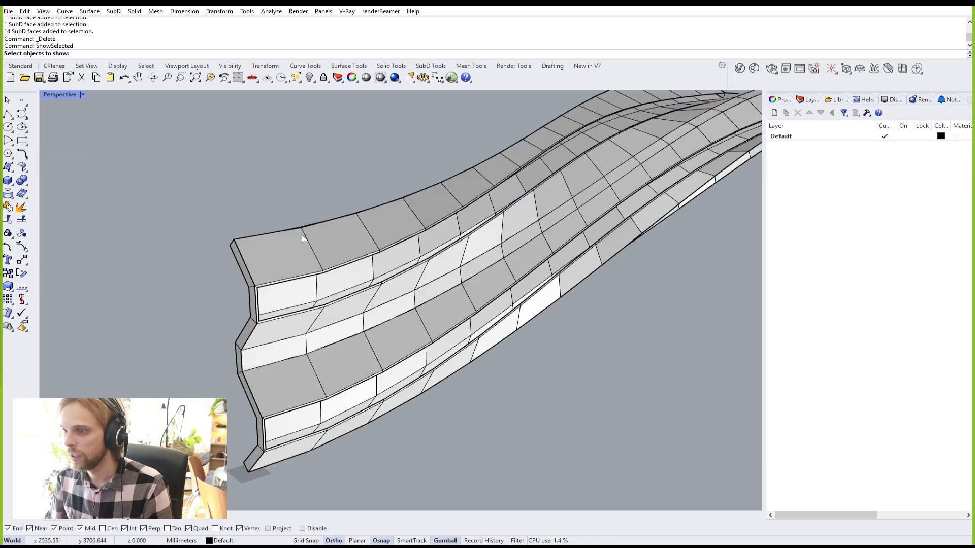
# Step: Join the revealed shell with the top and bottom strips into one closed SubD
pyautogui.press('Return')
pyautogui.scroll(5, 278, 251)
pyautogui.click(308, 272)
pyautogui.scroll(-5, 307, 272)
pyautogui.keyDown('shift'); pyautogui.click(322, 285); pyautogui.keyUp('shift')
pyautogui.keyDown('shift'); pyautogui.click(354, 428); pyautogui.keyUp('shift')
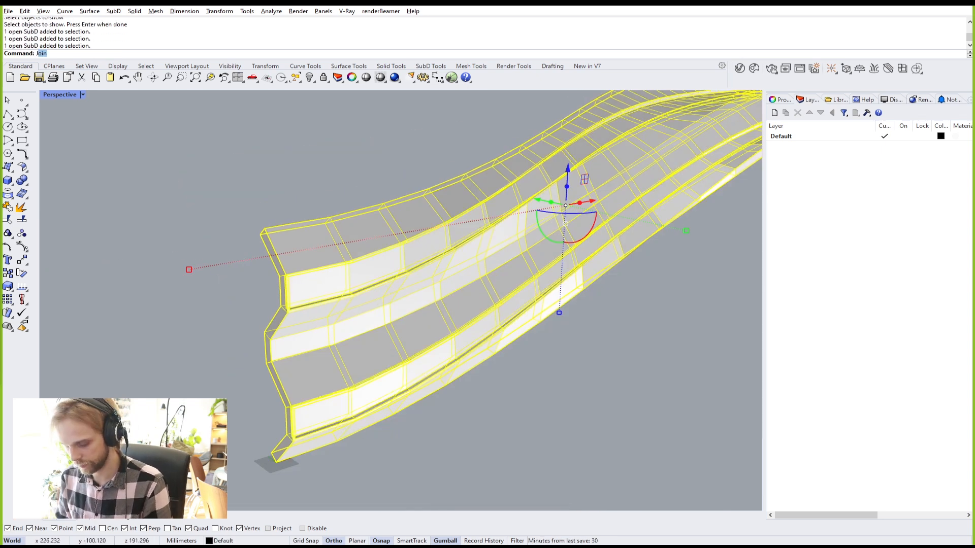
pyautogui.press('Return')
pyautogui.press('Return')
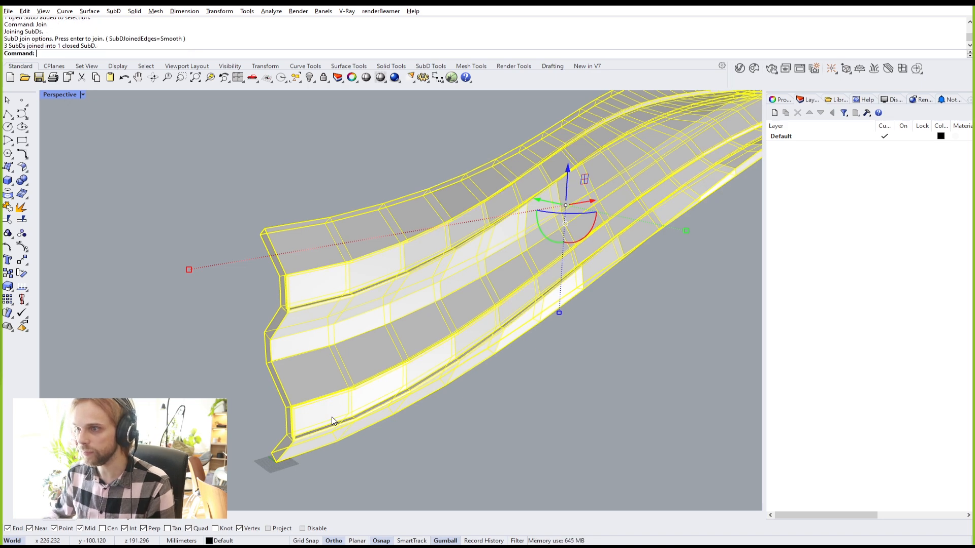
pyautogui.click(249, 192)
# Step: Preview the joined SubD smoothed from a side-on view, then return to flat display
pyautogui.press('Tab')
pyautogui.scroll(4, 276, 293)
pyautogui.scroll(-5, 276, 293)
pyautogui.moveTo(302, 317)
pyautogui.mouseDown(button='right')
pyautogui.moveTo(320, 338)
pyautogui.moveTo(303, 301)
pyautogui.mouseUp(button='right')
pyautogui.scroll(5, 373, 268)
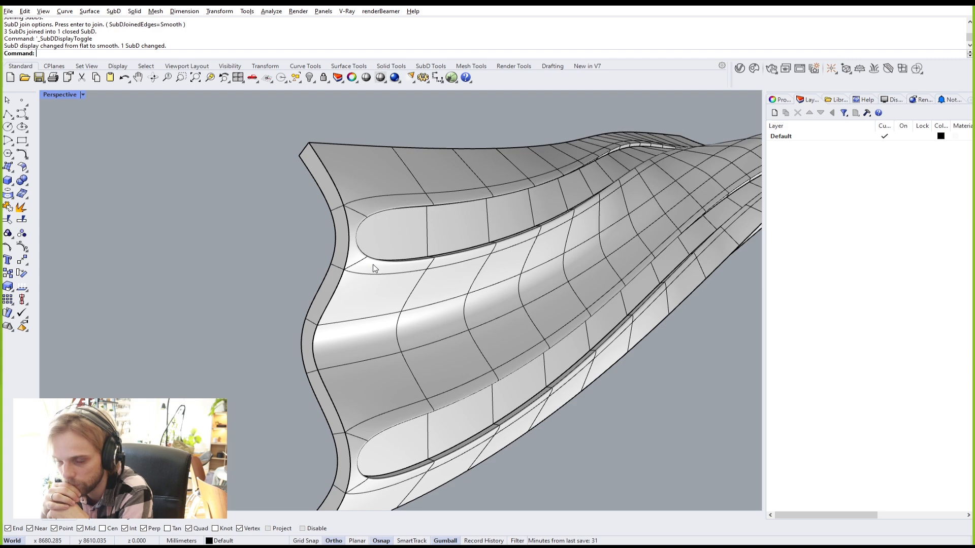
pyautogui.press('Tab')
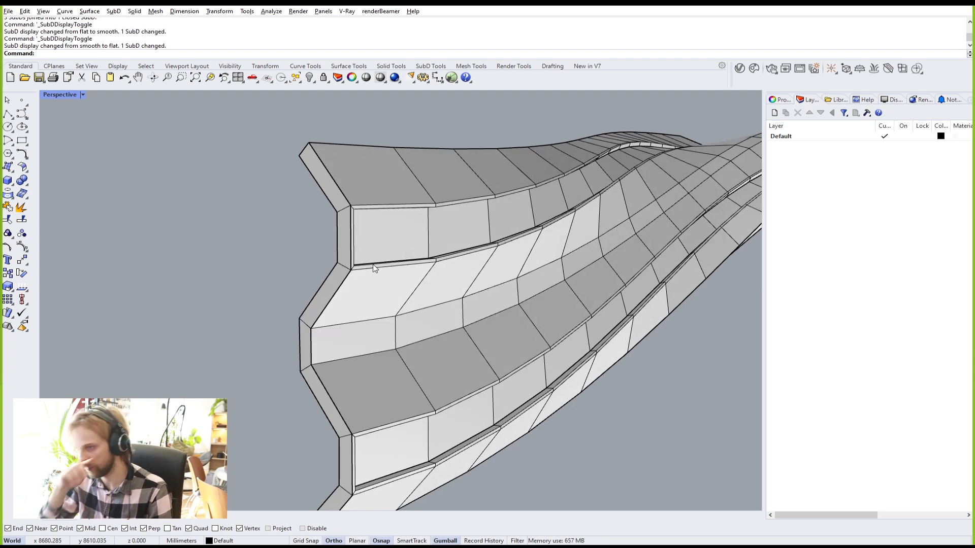
pyautogui.moveTo(477, 223); pyautogui.dragTo(211, 227, button='right')
pyautogui.scroll(10, 211, 224)
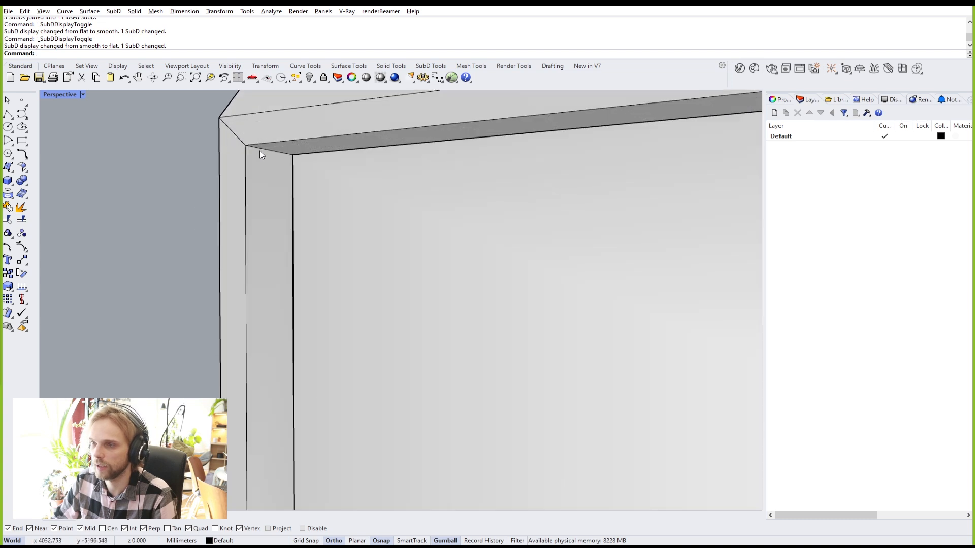
pyautogui.keyDown('ctrl'); pyautogui.keyDown('shift'); pyautogui.doubleClick(273, 150); pyautogui.keyUp('shift'); pyautogui.keyUp('ctrl')
pyautogui.press('Escape')
pyautogui.scroll(-5, 287, 153)
pyautogui.scroll(10, 291, 158)
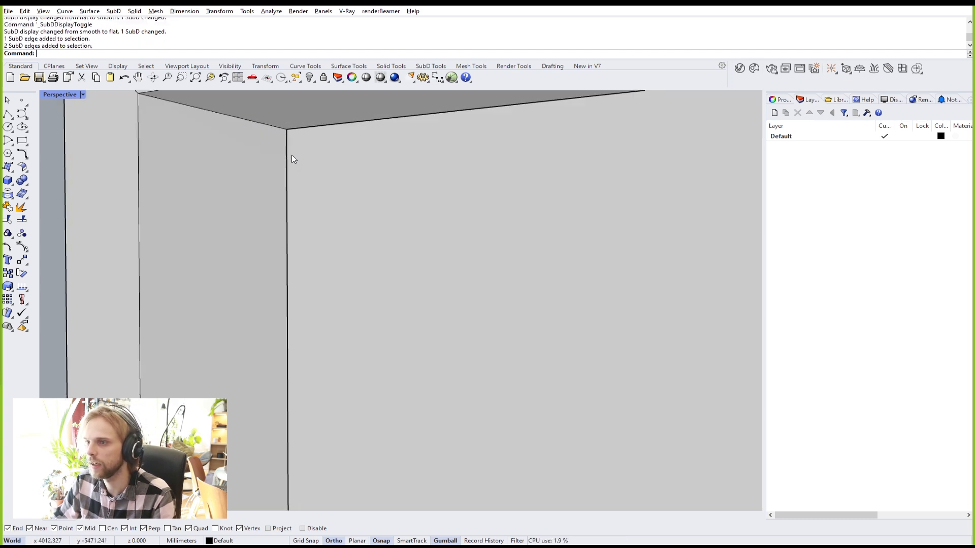
pyautogui.press('Tab')
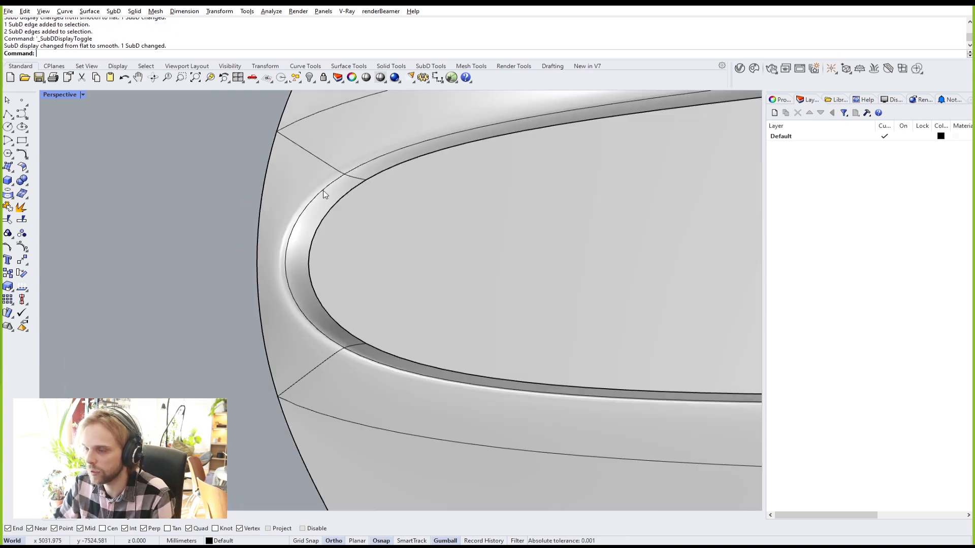
pyautogui.scroll(-3, 351, 314)
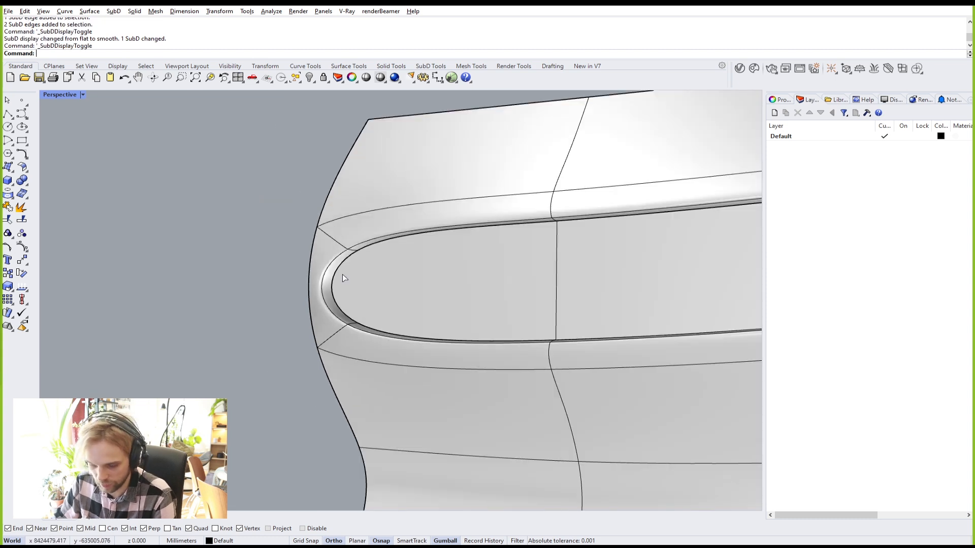
pyautogui.press('Tab')
pyautogui.scroll(5, 304, 228)
pyautogui.keyDown('shift'); pyautogui.moveTo(340, 275); pyautogui.dragTo(314, 223, button='right'); pyautogui.keyUp('shift')
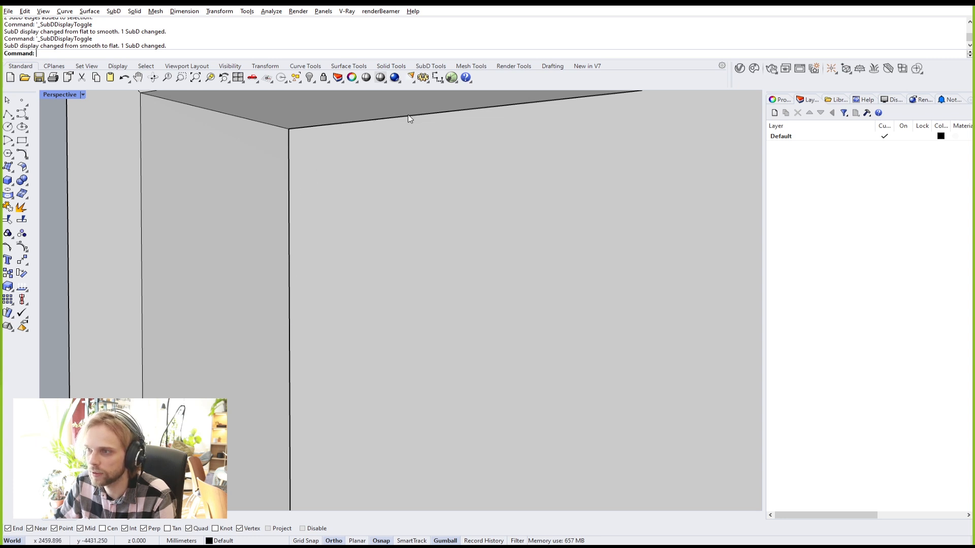
pyautogui.scroll(-6, 412, 120)
pyautogui.moveTo(416, 131); pyautogui.dragTo(422, 294, button='right')
pyautogui.keyDown('ctrl'); pyautogui.keyDown('shift'); pyautogui.click(421, 294); pyautogui.keyUp('shift'); pyautogui.keyUp('ctrl')
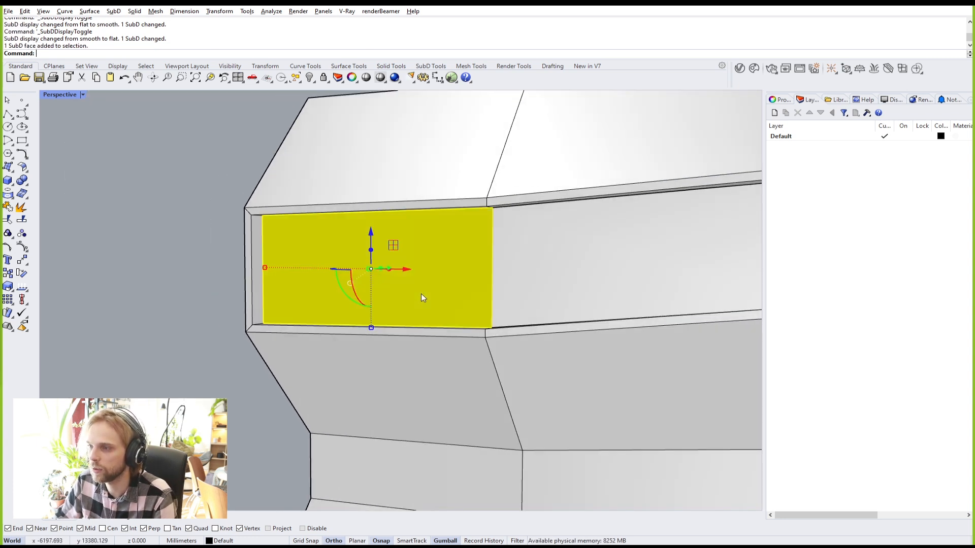
pyautogui.keyDown('ctrl'); pyautogui.keyDown('shift'); pyautogui.doubleClick(559, 262); pyautogui.keyUp('shift'); pyautogui.keyUp('ctrl')
pyautogui.scroll(-5, 574, 258)
pyautogui.moveTo(587, 261); pyautogui.dragTo(321, 268, button='right')
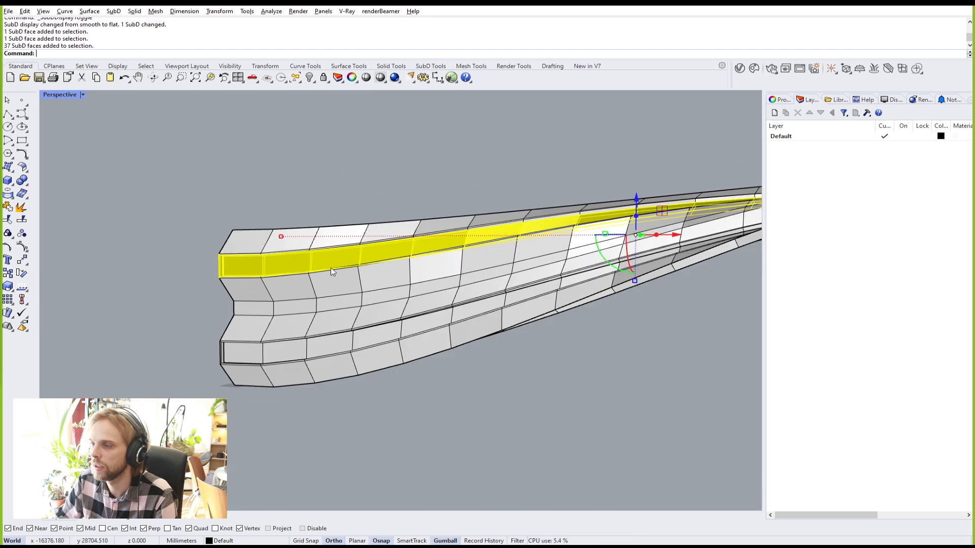
pyautogui.press('Escape')
pyautogui.scroll(8, 232, 245)
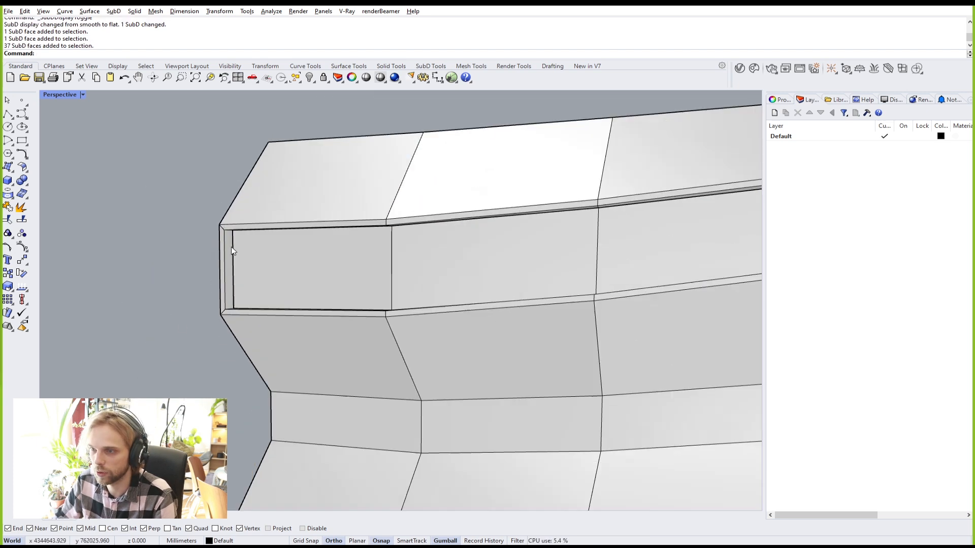
pyautogui.press('Tab')
pyautogui.moveTo(248, 282); pyautogui.dragTo(200, 284, button='right')
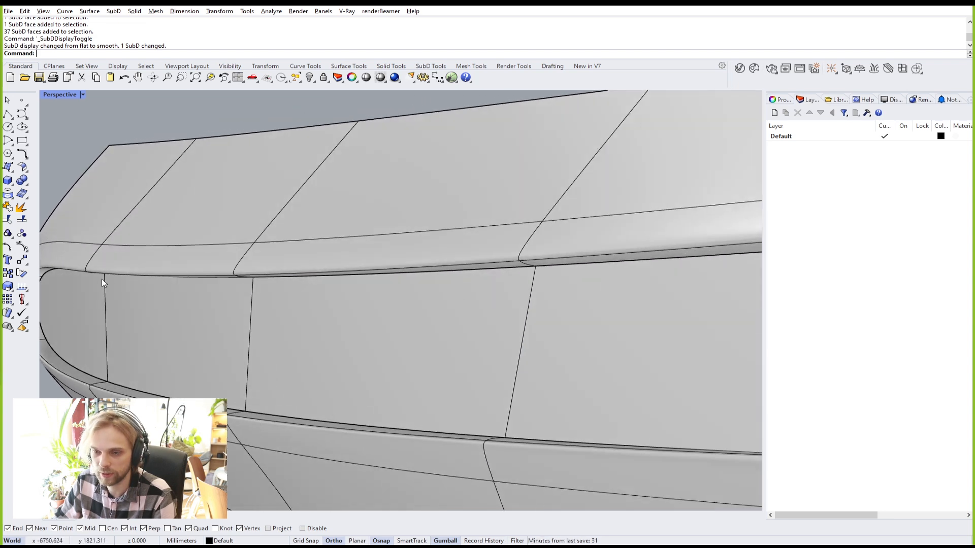
pyautogui.press('Tab')
pyautogui.moveTo(225, 310); pyautogui.dragTo(300, 322, button='right')
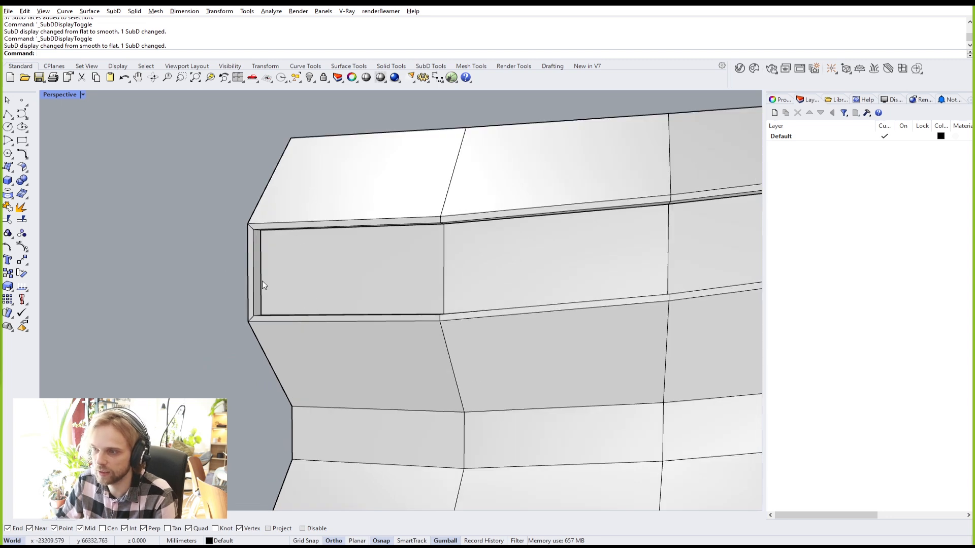
pyautogui.scroll(4, 259, 238)
pyautogui.scroll(-5, 262, 239)
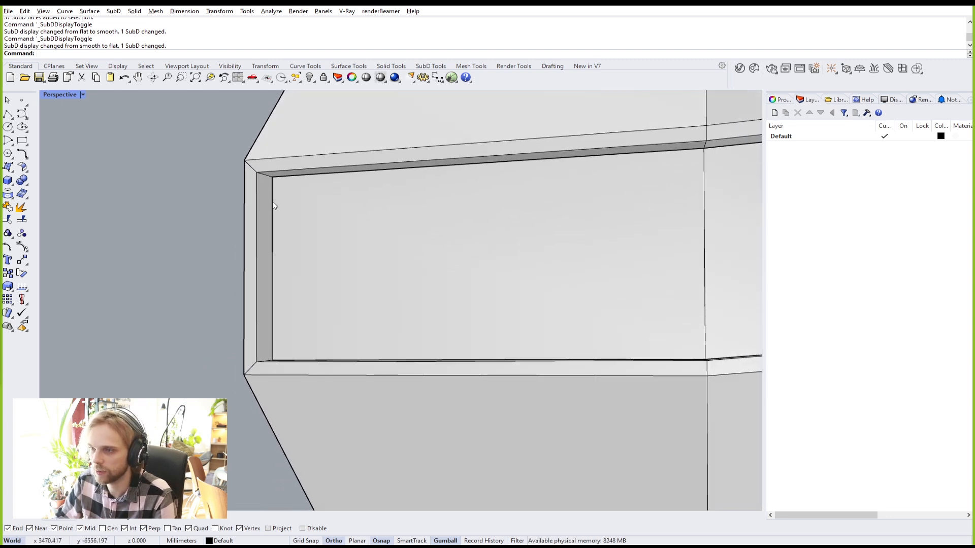
pyautogui.press('Tab')
pyautogui.scroll(-3, 320, 261)
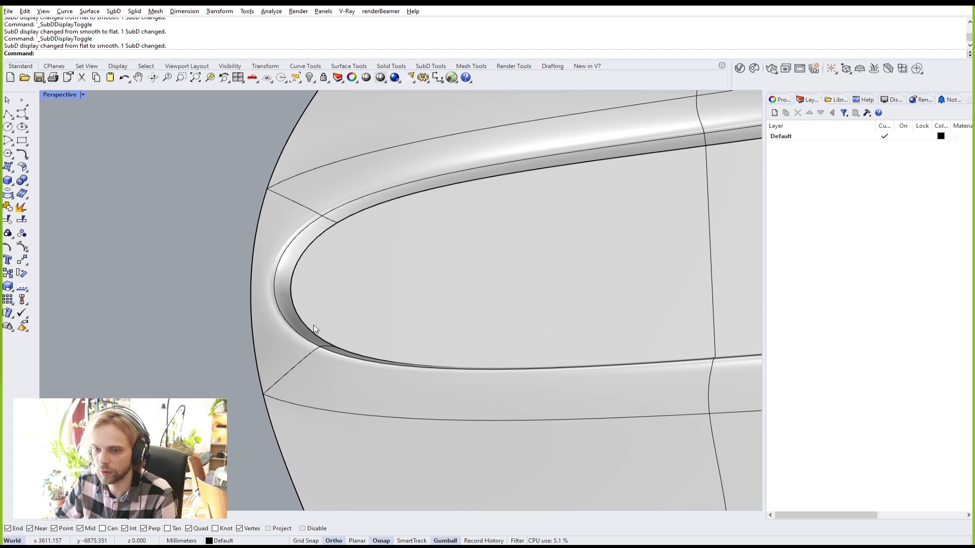
pyautogui.press('Tab')
pyautogui.scroll(2, 276, 248)
# Step: Bevel the strip's vertical inner corner edge into a diagonal chamfer
pyautogui.keyDown('ctrl'); pyautogui.keyDown('shift'); pyautogui.click(275, 177); pyautogui.keyUp('shift'); pyautogui.keyUp('ctrl')
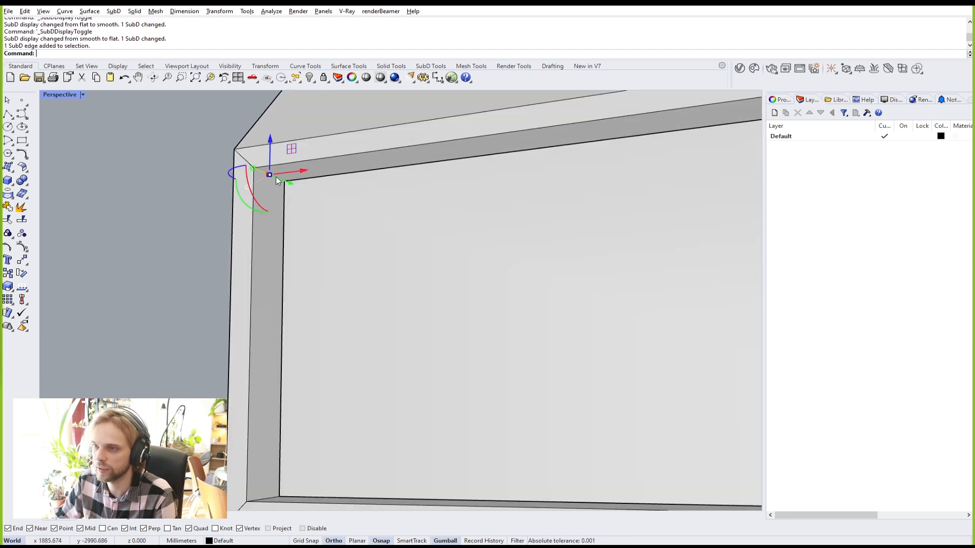
pyautogui.click(162, 177)
pyautogui.keyDown('ctrl'); pyautogui.keyDown('shift'); pyautogui.doubleClick(270, 175); pyautogui.keyUp('shift'); pyautogui.keyUp('ctrl')
pyautogui.click(217, 182)
pyautogui.keyDown('ctrl'); pyautogui.keyDown('shift'); pyautogui.click(271, 175); pyautogui.keyUp('shift'); pyautogui.keyUp('ctrl')
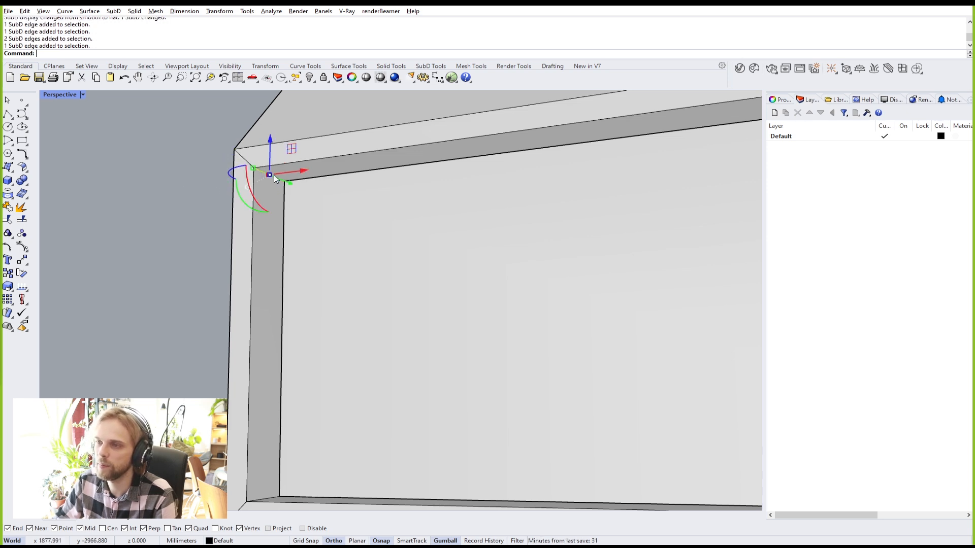
pyautogui.scroll(-4, 280, 175)
pyautogui.moveTo(290, 184); pyautogui.dragTo(236, 433, button='right')
pyautogui.keyDown('ctrl'); pyautogui.keyDown('shift'); pyautogui.click(255, 421); pyautogui.keyUp('shift'); pyautogui.keyUp('ctrl')
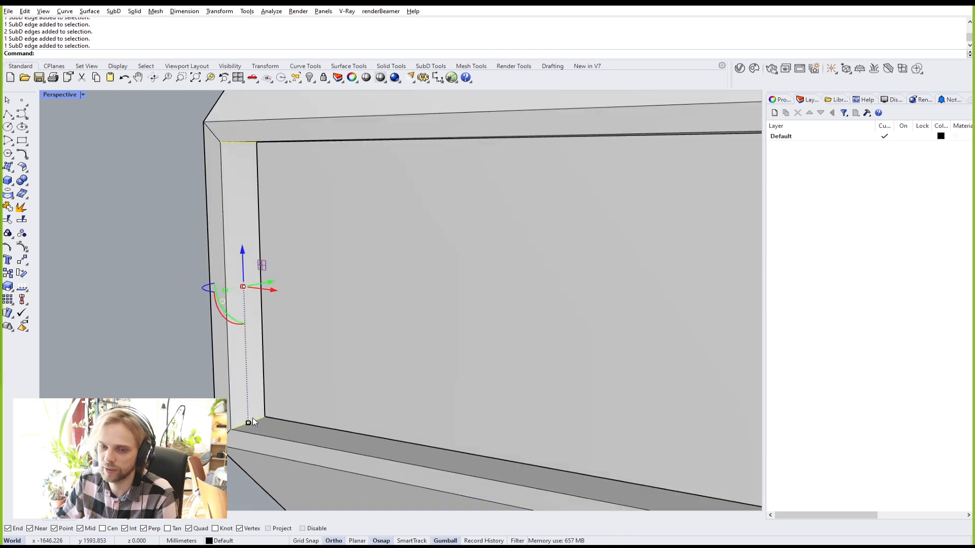
pyautogui.write('Bevel')
pyautogui.press('Return')
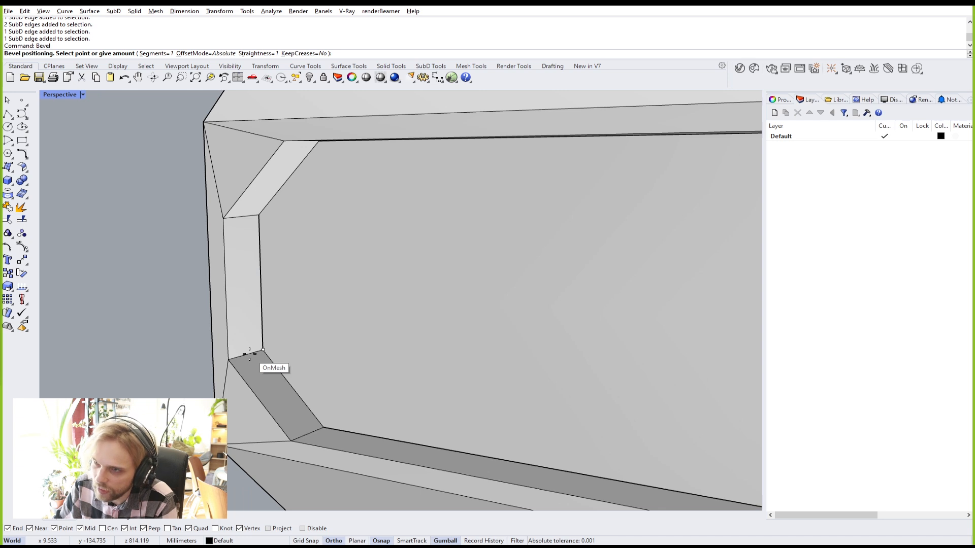
pyautogui.click(249, 354)
# Step: Crease the upper and lower diagonal chamfer edges and view the shell smoothed
pyautogui.press('Tab')
pyautogui.press('Tab')
pyautogui.click(279, 371)
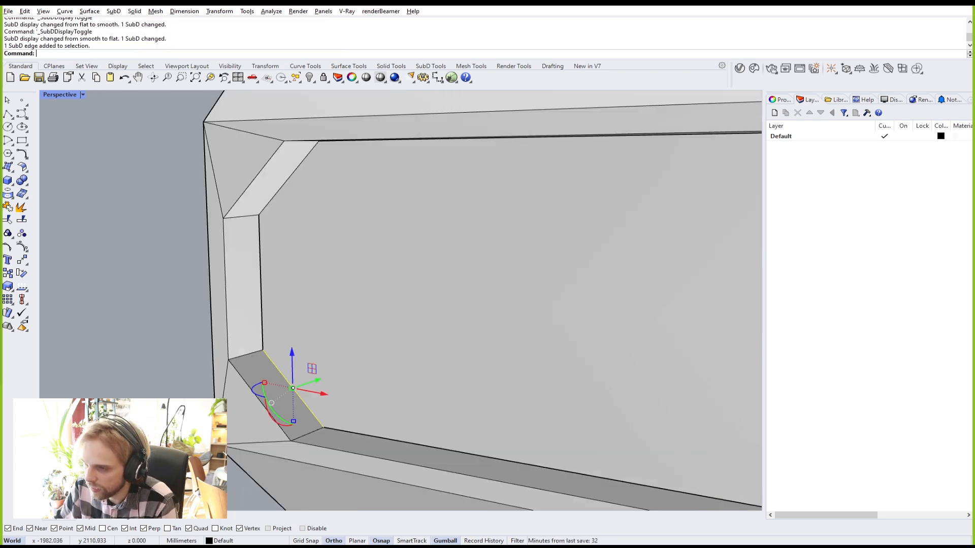
pyautogui.keyDown('shift'); pyautogui.click(278, 198); pyautogui.keyUp('shift')
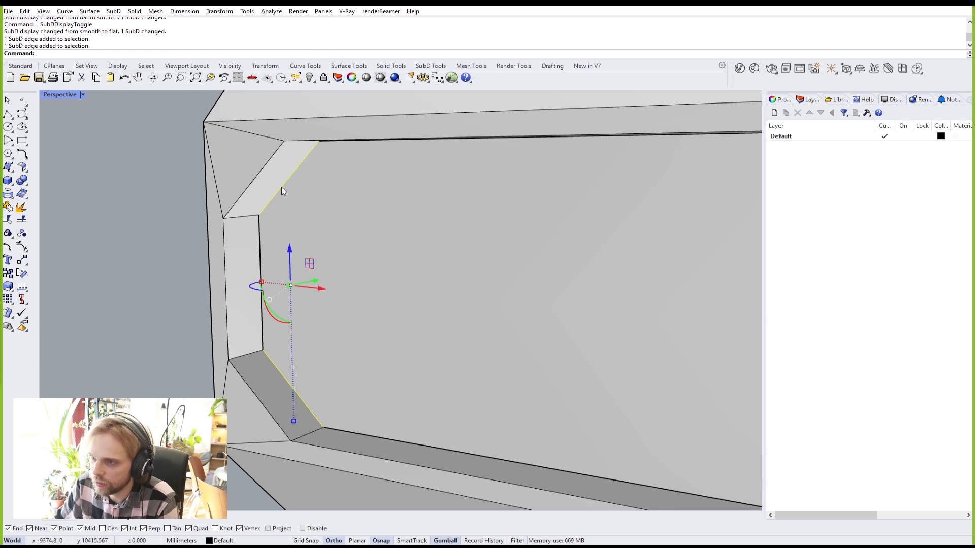
pyautogui.click(123, 259)
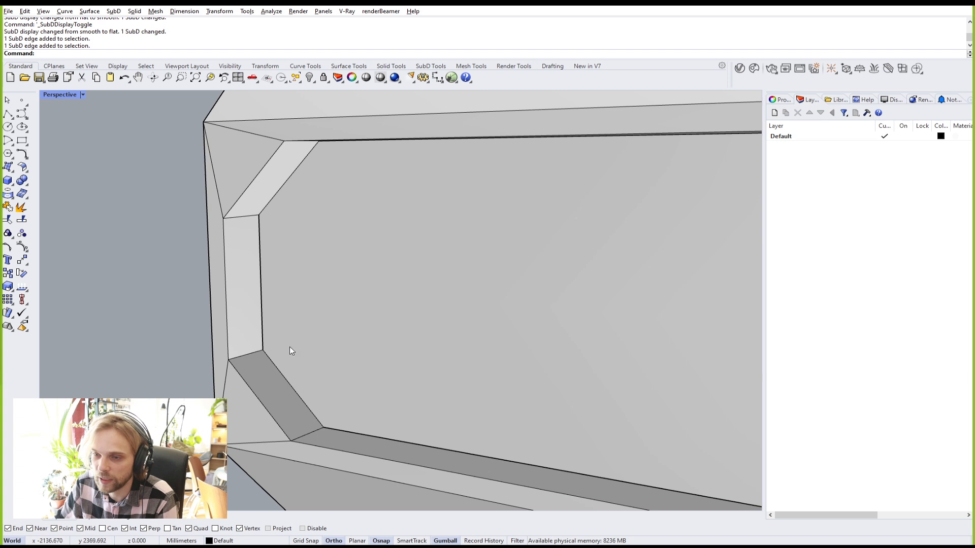
pyautogui.click(289, 382)
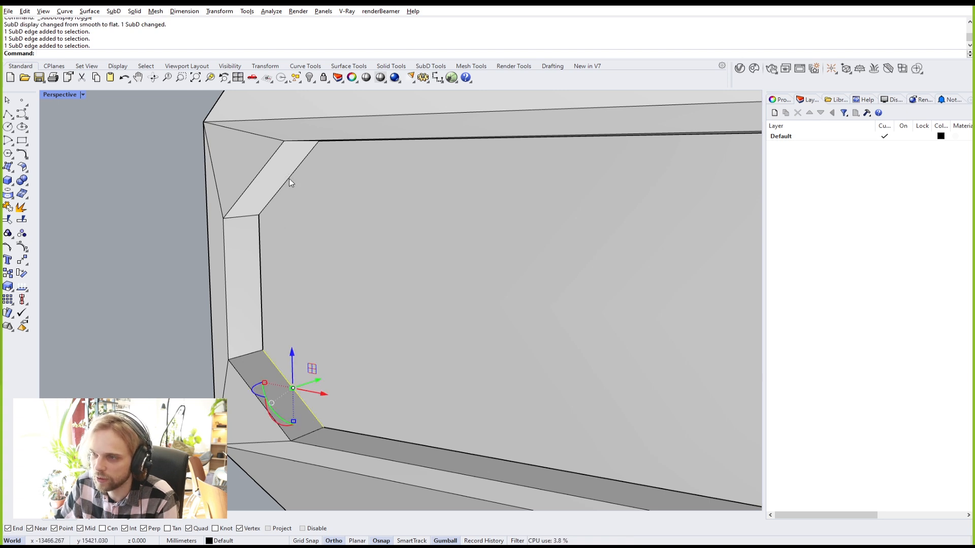
pyautogui.keyDown('ctrl'); pyautogui.keyDown('shift'); pyautogui.click(288, 181); pyautogui.keyUp('shift'); pyautogui.keyUp('ctrl')
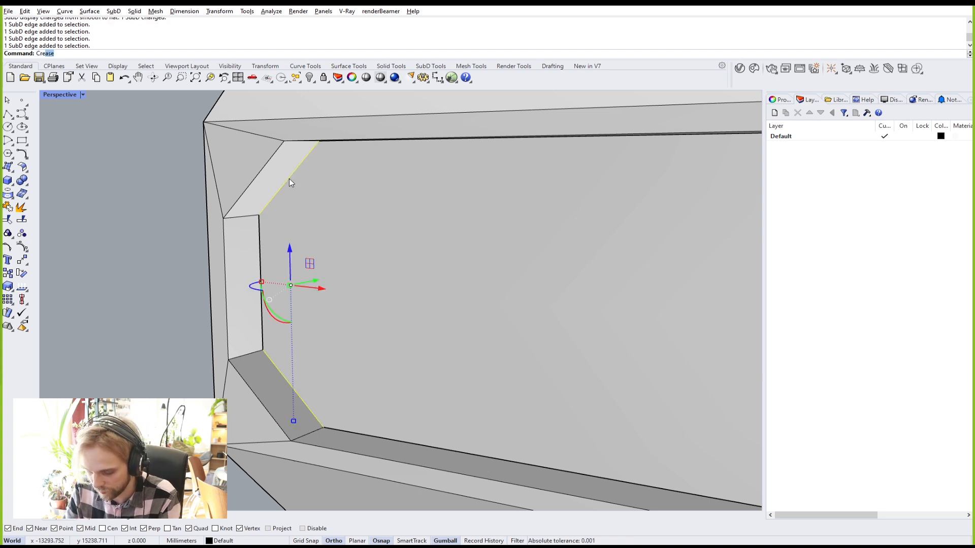
pyautogui.write('Creas')
pyautogui.press('Return')
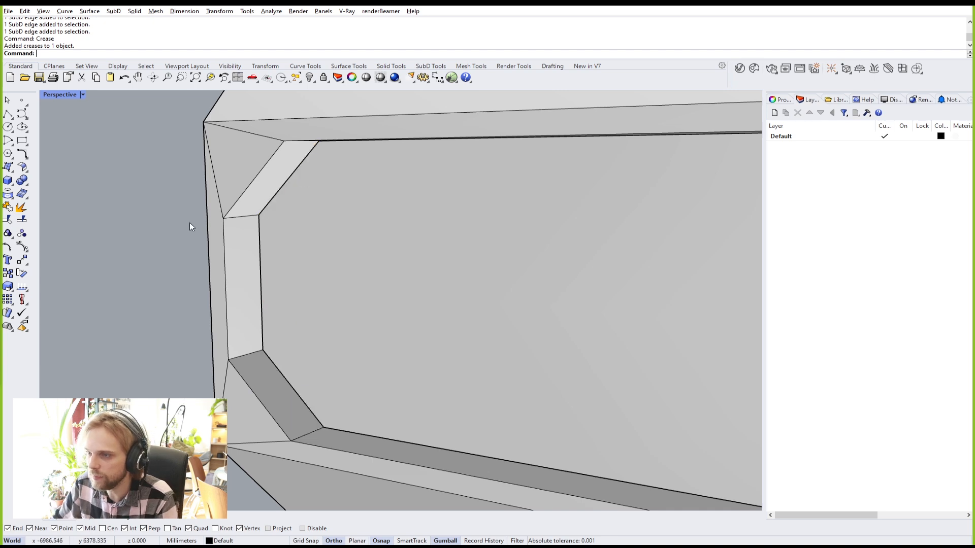
pyautogui.press('Tab')
pyautogui.moveTo(190, 222); pyautogui.dragTo(253, 212, button='right')
pyautogui.scroll(-5, 577, 203)
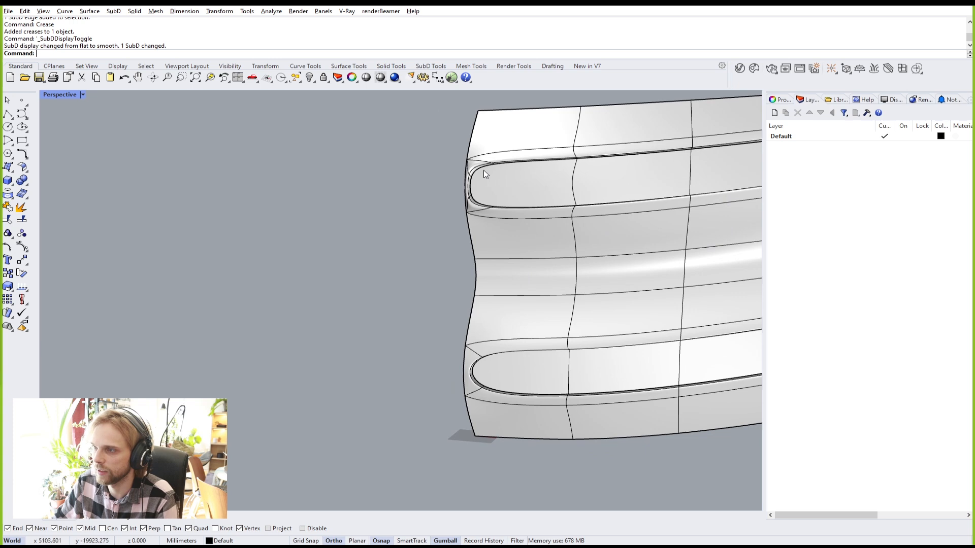
pyautogui.scroll(3, 485, 172)
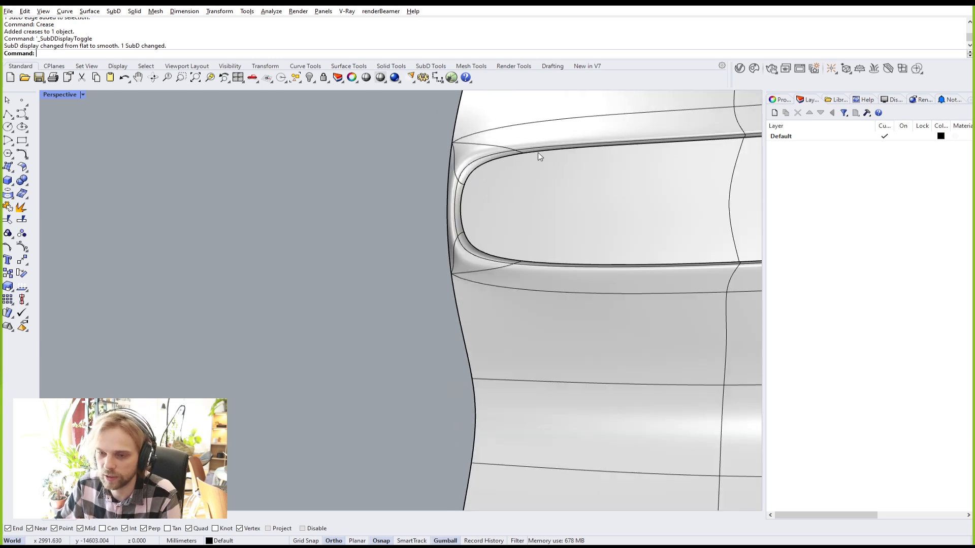
pyautogui.scroll(-3, 549, 162)
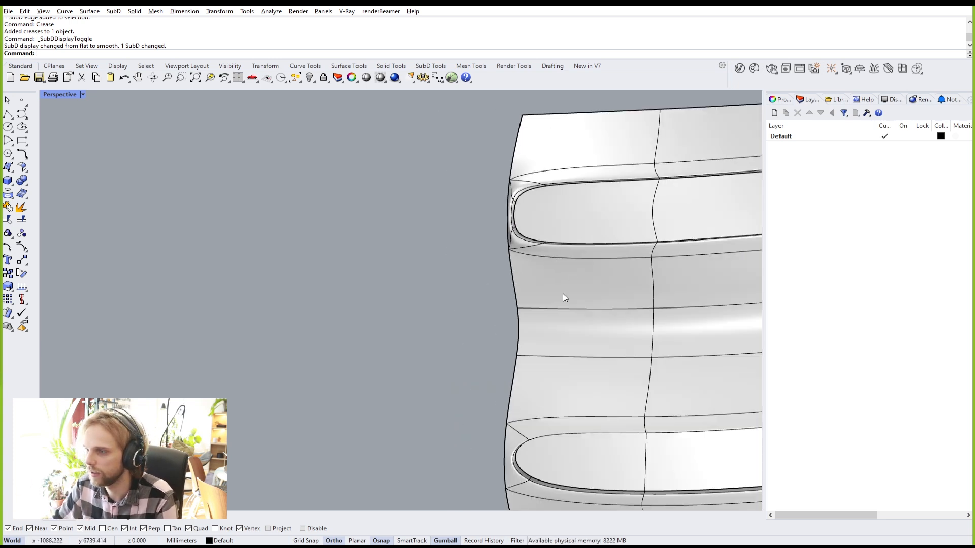
pyautogui.scroll(3, 551, 342)
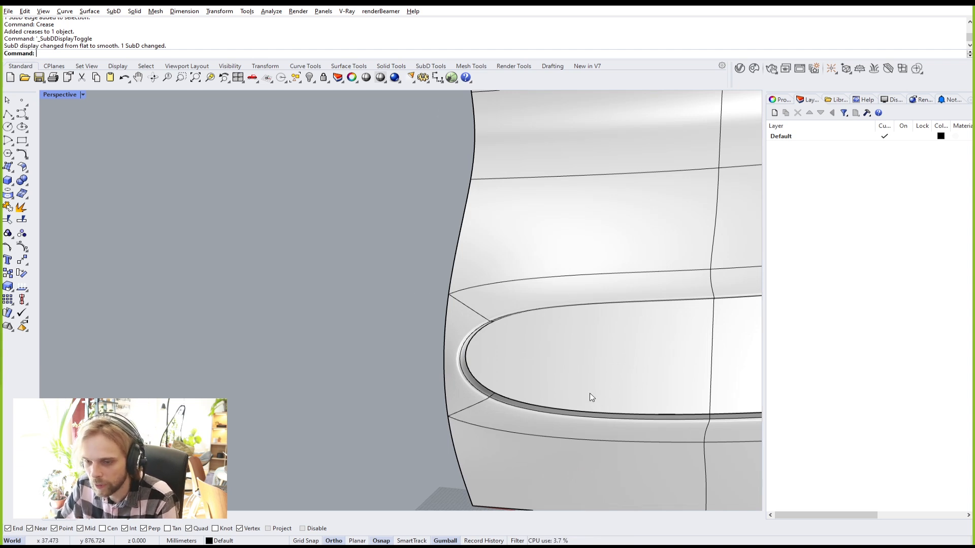
pyautogui.scroll(-7, 589, 393)
pyautogui.moveTo(548, 289); pyautogui.dragTo(543, 270, button='right')
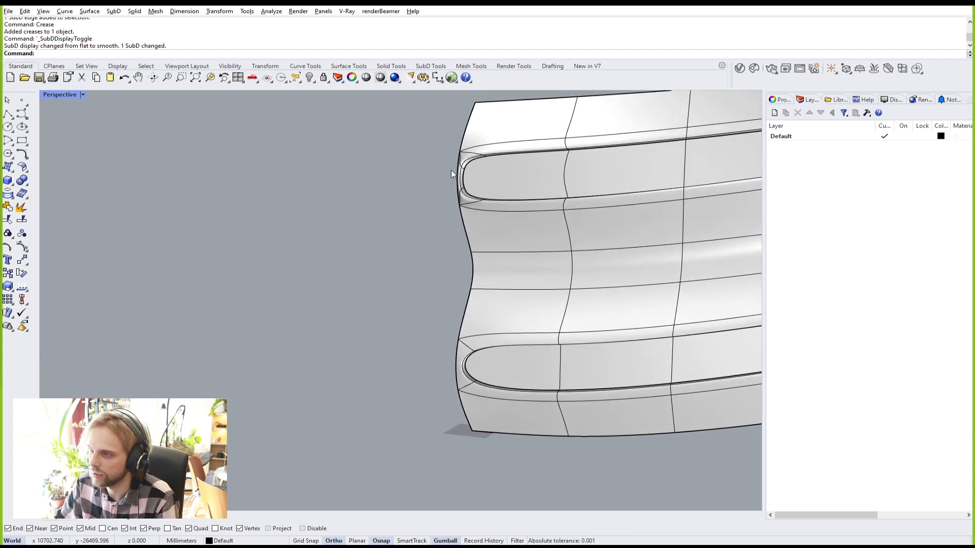
pyautogui.scroll(5, 455, 183)
pyautogui.press('Tab')
pyautogui.scroll(3, 470, 186)
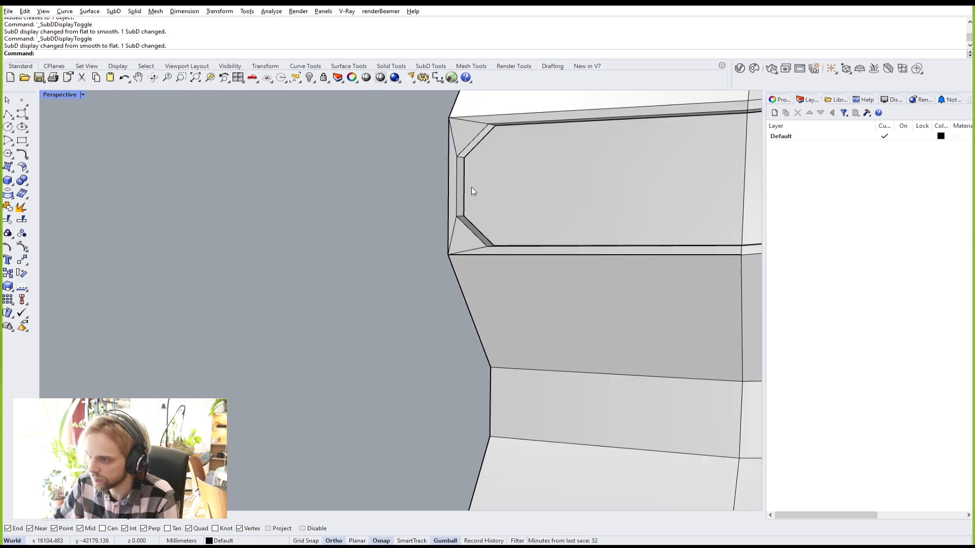
pyautogui.scroll(-5, 474, 191)
pyautogui.scroll(4, 487, 224)
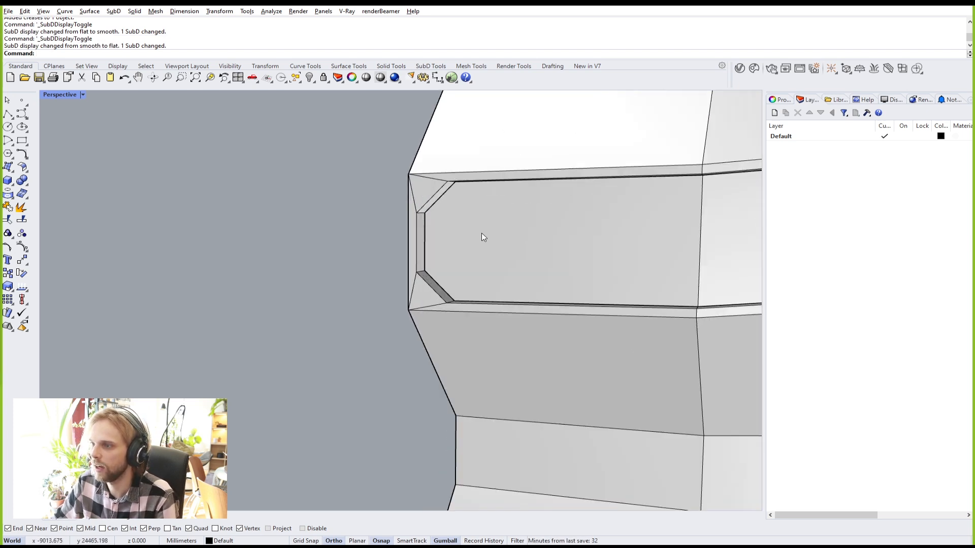
pyautogui.keyDown('ctrl'); pyautogui.keyDown('shift'); pyautogui.click(495, 312); pyautogui.keyUp('shift'); pyautogui.keyUp('ctrl')
# Step: Crease the full 14-edge loop along the first inset strip
pyautogui.moveTo(630, 330); pyautogui.dragTo(324, 365, button='right')
pyautogui.scroll(-3, 582, 320)
pyautogui.scroll(3, 601, 313)
pyautogui.scroll(-9, 602, 312)
pyautogui.scroll(-8, 400, 338)
pyautogui.scroll(15, 653, 351)
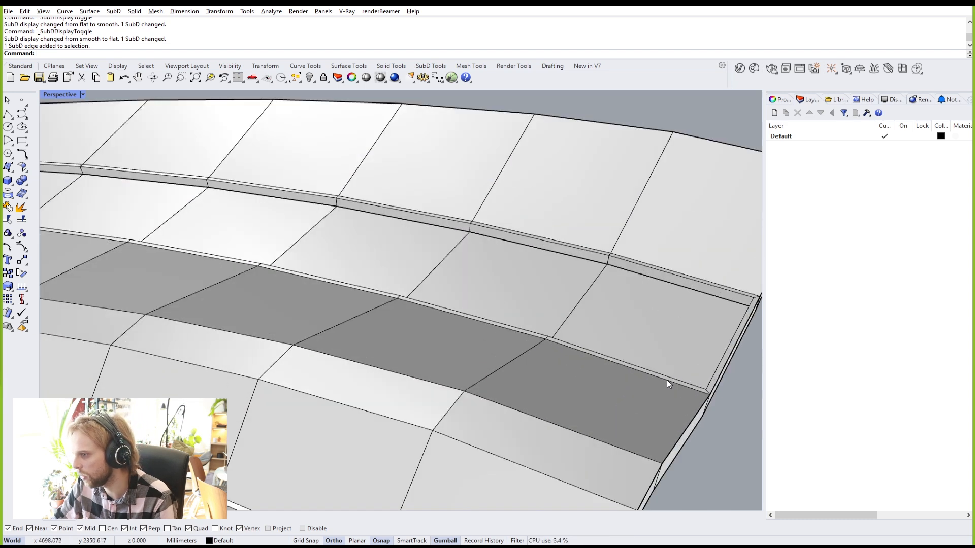
pyautogui.keyDown('ctrl'); pyautogui.keyDown('shift'); pyautogui.click(666, 379); pyautogui.keyUp('shift'); pyautogui.keyUp('ctrl')
pyautogui.keyDown('ctrl'); pyautogui.keyDown('shift'); pyautogui.doubleClick(502, 327); pyautogui.keyUp('shift'); pyautogui.keyUp('ctrl')
pyautogui.scroll(-10, 502, 328)
pyautogui.moveTo(296, 329); pyautogui.dragTo(498, 333, button='right')
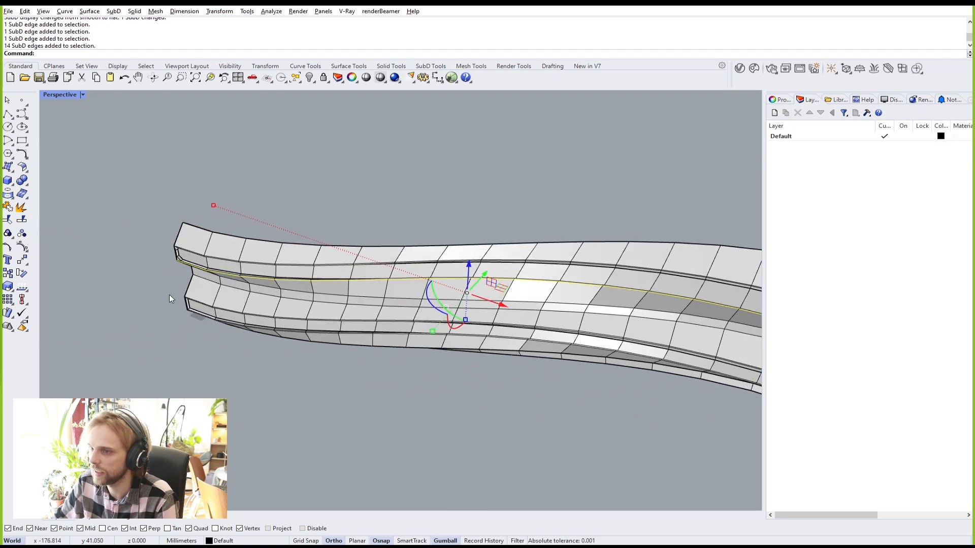
pyautogui.scroll(10, 177, 299)
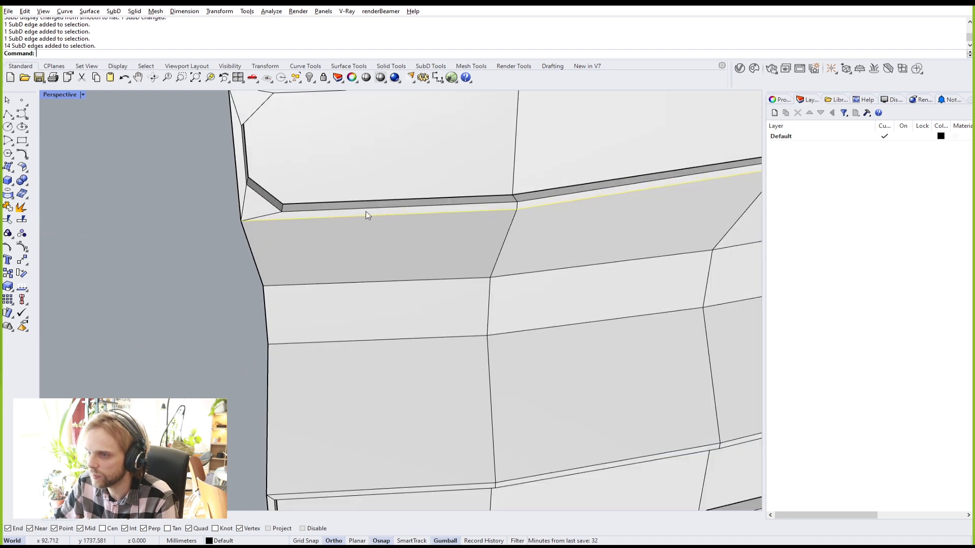
pyautogui.scroll(-5, 355, 215)
pyautogui.moveTo(348, 290); pyautogui.dragTo(368, 263, button='right')
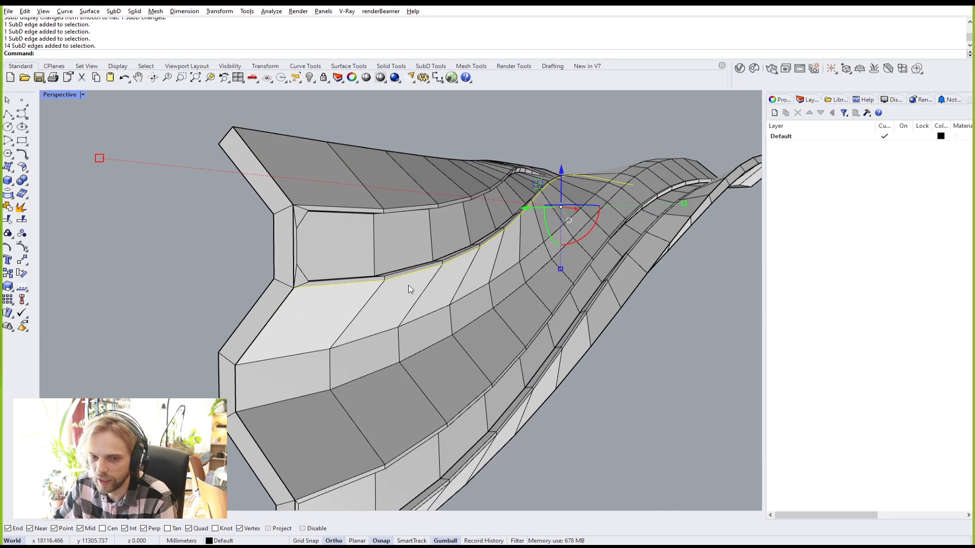
pyautogui.scroll(3, 502, 252)
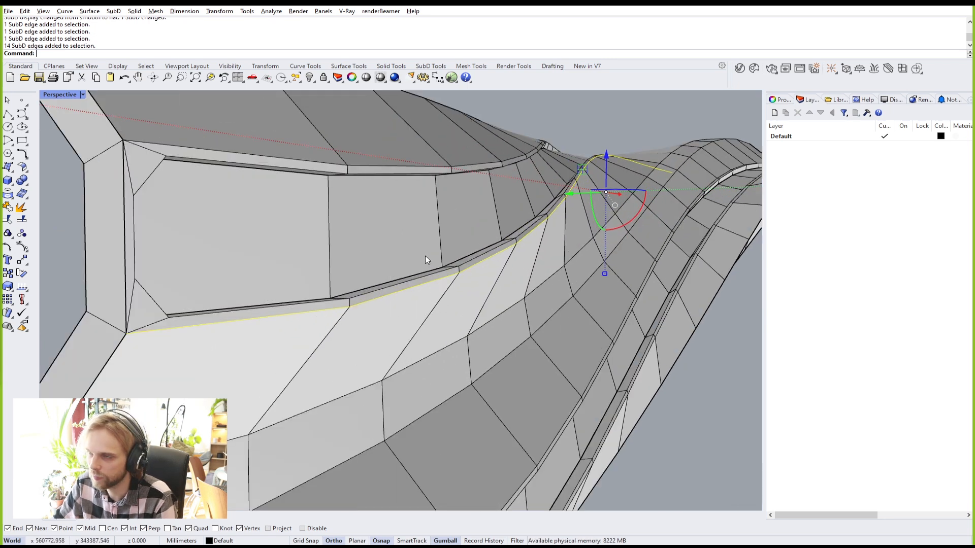
pyautogui.write('rease')
pyautogui.press('Return')
pyautogui.press('Escape')
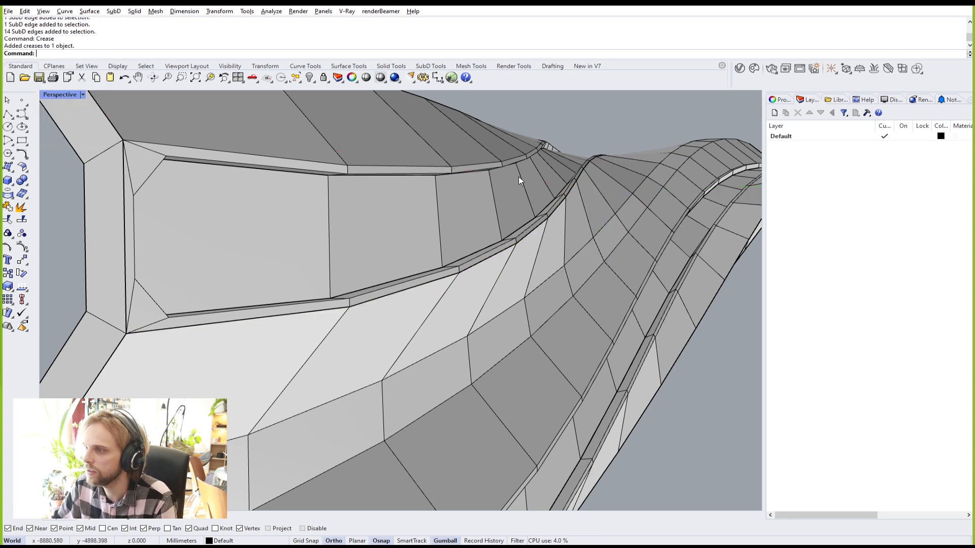
# Step: Inspect the creased first strip in smooth display, then return to flat
pyautogui.press('Tab')
pyautogui.scroll(-8, 519, 179)
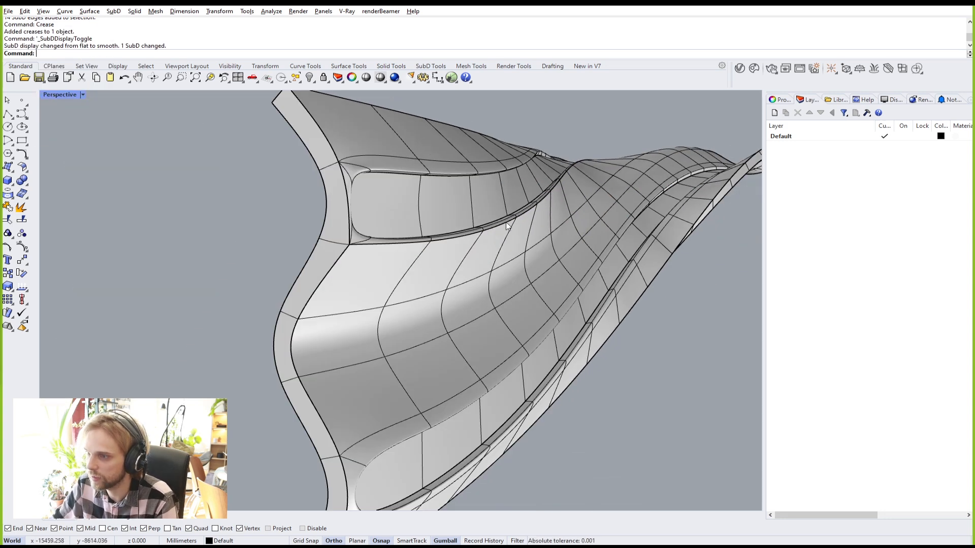
pyautogui.scroll(6, 475, 235)
pyautogui.moveTo(474, 236); pyautogui.dragTo(447, 234, button='right')
pyautogui.press('Tab')
# Step: Crease the full edge loop along the second inset strip
pyautogui.keyDown('ctrl'); pyautogui.keyDown('shift'); pyautogui.click(157, 285); pyautogui.keyUp('shift'); pyautogui.keyUp('ctrl')
pyautogui.scroll(-3, 203, 267)
pyautogui.moveTo(250, 261); pyautogui.dragTo(499, 356, button='right')
pyautogui.scroll(5, 500, 365)
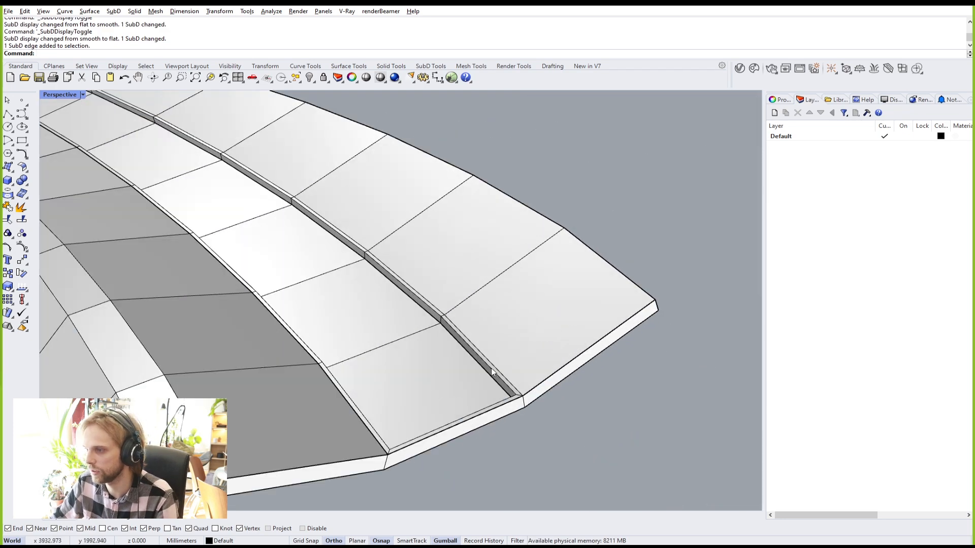
pyautogui.keyDown('ctrl'); pyautogui.keyDown('shift'); pyautogui.click(498, 371); pyautogui.keyUp('shift'); pyautogui.keyUp('ctrl')
pyautogui.keyDown('ctrl'); pyautogui.keyDown('shift'); pyautogui.doubleClick(439, 310); pyautogui.keyUp('shift'); pyautogui.keyUp('ctrl')
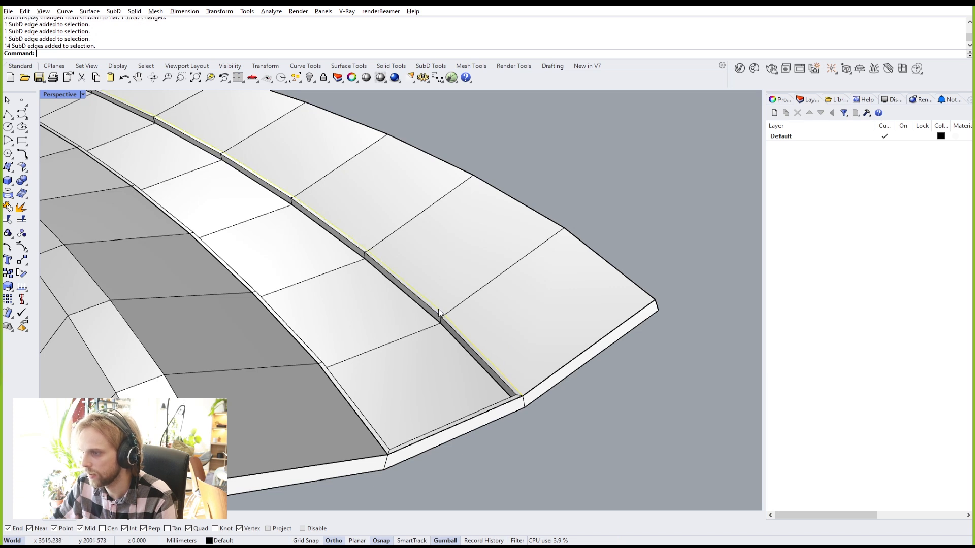
pyautogui.write('crease')
pyautogui.press('Return')
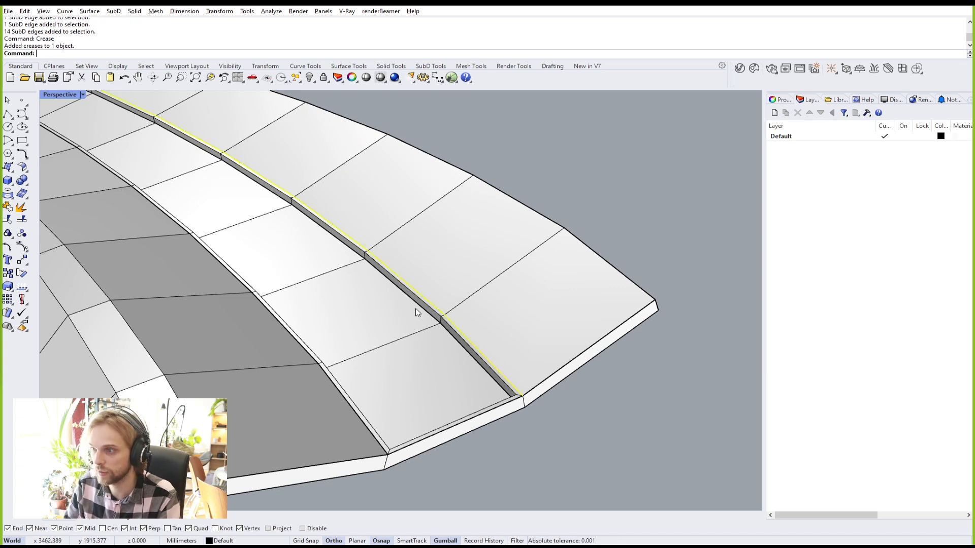
pyautogui.press('Escape')
# Step: Show the shell smoothed and orbit along the ridge to review the crisp channel rims
pyautogui.press('Tab')
pyautogui.moveTo(597, 176); pyautogui.dragTo(419, 257, button='right')
pyautogui.moveTo(350, 260); pyautogui.dragTo(381, 268, button='right')
pyautogui.scroll(6, 430, 184)
pyautogui.scroll(5, 534, 120)
pyautogui.scroll(-2, 534, 120)
pyautogui.keyDown('shift'); pyautogui.moveTo(530, 123); pyautogui.dragTo(514, 165, button='right'); pyautogui.keyUp('shift')
# Step: Orbit along the smoothed shell's side and ridge to inspect the creased strips
pyautogui.scroll(-3, 504, 148)
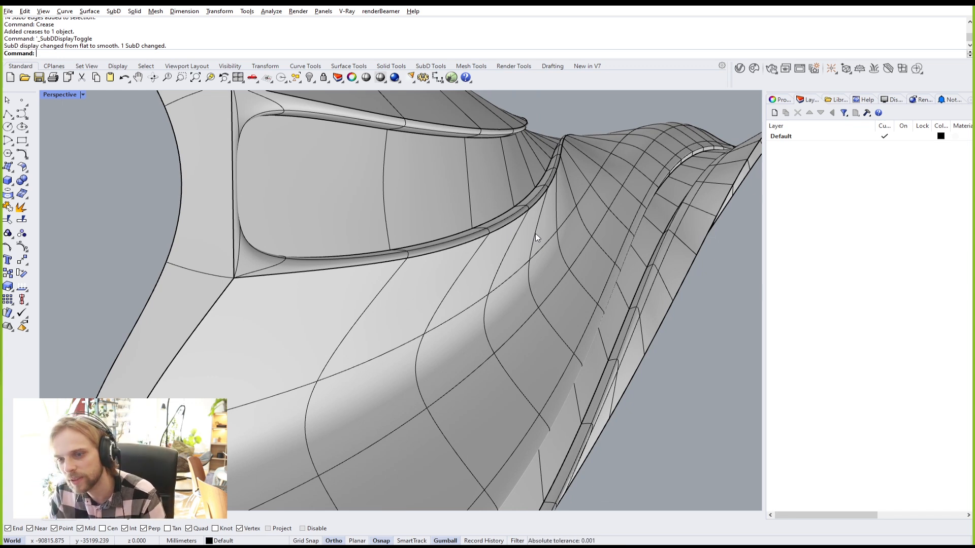
pyautogui.moveTo(590, 233); pyautogui.dragTo(503, 208, button='right')
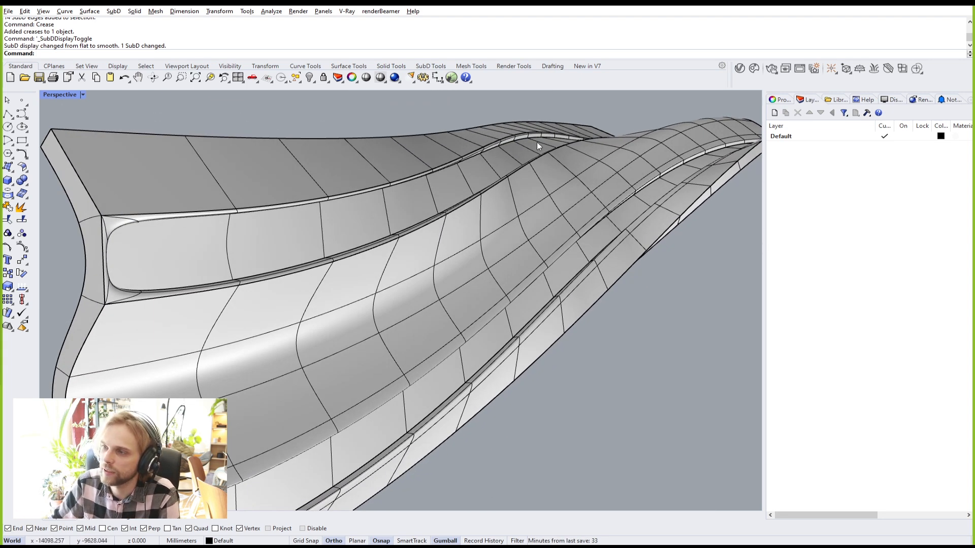
pyautogui.scroll(10, 497, 136)
pyautogui.moveTo(560, 158); pyautogui.dragTo(567, 200, button='right')
pyautogui.scroll(-10, 567, 199)
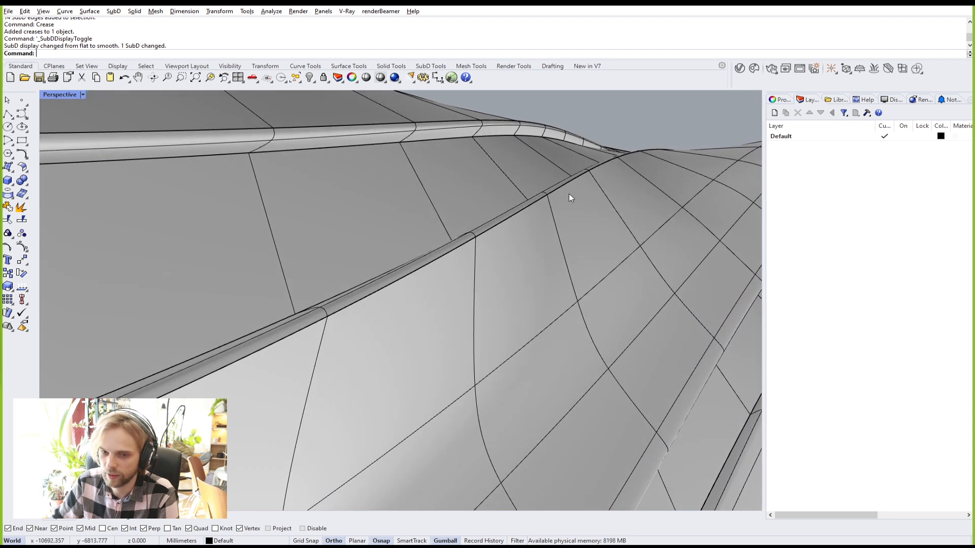
pyautogui.moveTo(485, 236); pyautogui.dragTo(580, 219, button='right')
pyautogui.scroll(4, 507, 228)
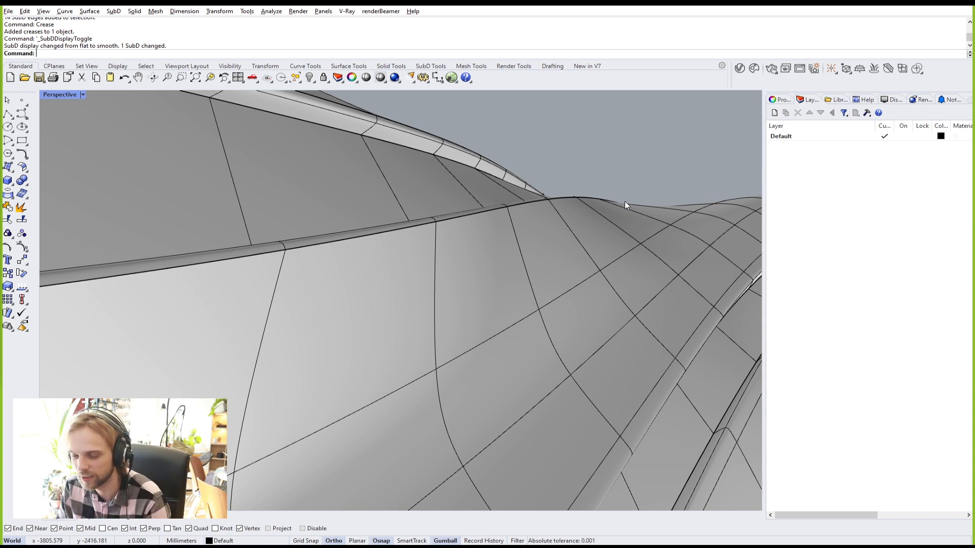
pyautogui.scroll(-5, 565, 322)
pyautogui.scroll(6, 546, 306)
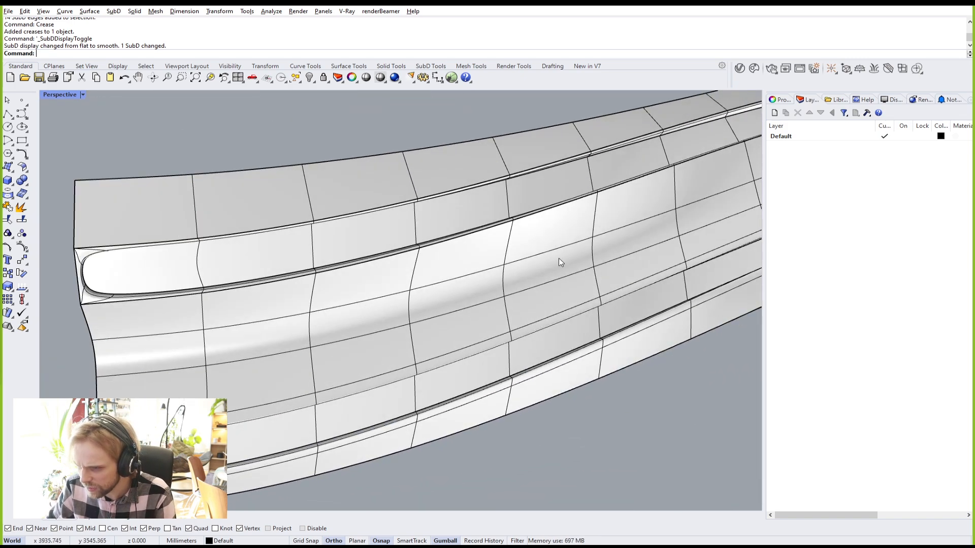
# Step: At the form's nose, switch to flat display and zoom onto the channel slot
pyautogui.moveTo(559, 261); pyautogui.dragTo(281, 319, button='right')
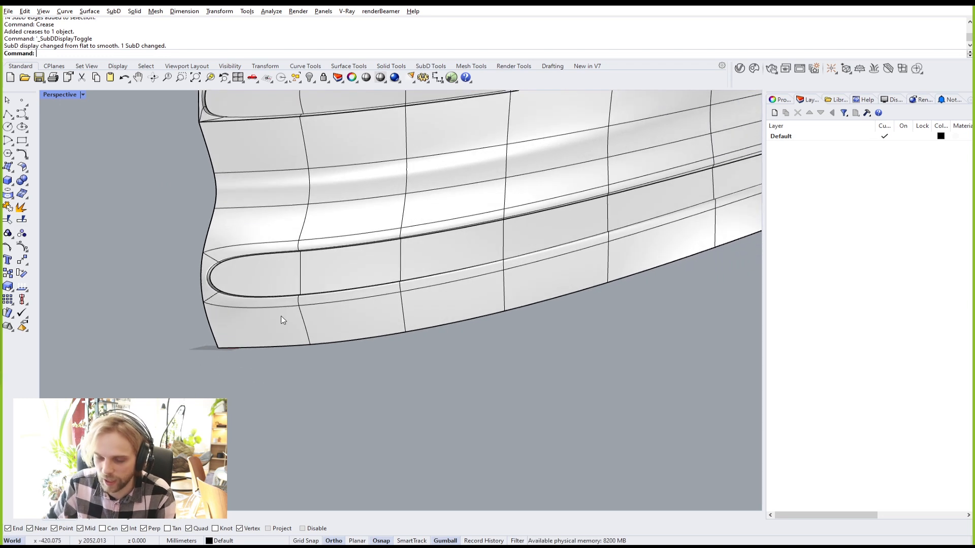
pyautogui.press('Tab')
pyautogui.scroll(2, 213, 274)
pyautogui.scroll(1, 213, 274)
pyautogui.moveTo(206, 255); pyautogui.dragTo(298, 231, button='right')
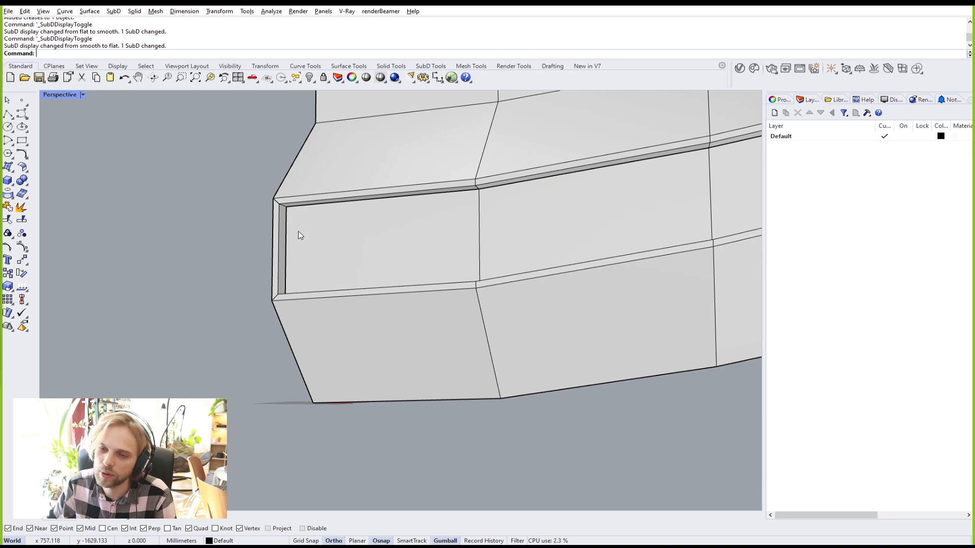
# Step: Select the first three short corner edges at the slot ends
pyautogui.scroll(3, 299, 230)
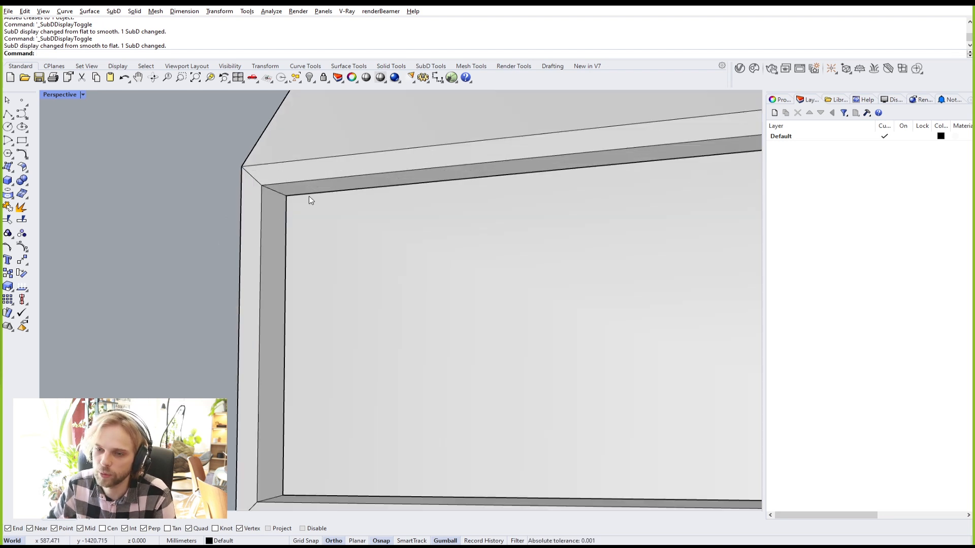
pyautogui.keyDown('ctrl'); pyautogui.keyDown('shift'); pyautogui.click(276, 191); pyautogui.keyUp('shift'); pyautogui.keyUp('ctrl')
pyautogui.scroll(-5, 287, 199)
pyautogui.moveTo(298, 261); pyautogui.dragTo(274, 331, button='right')
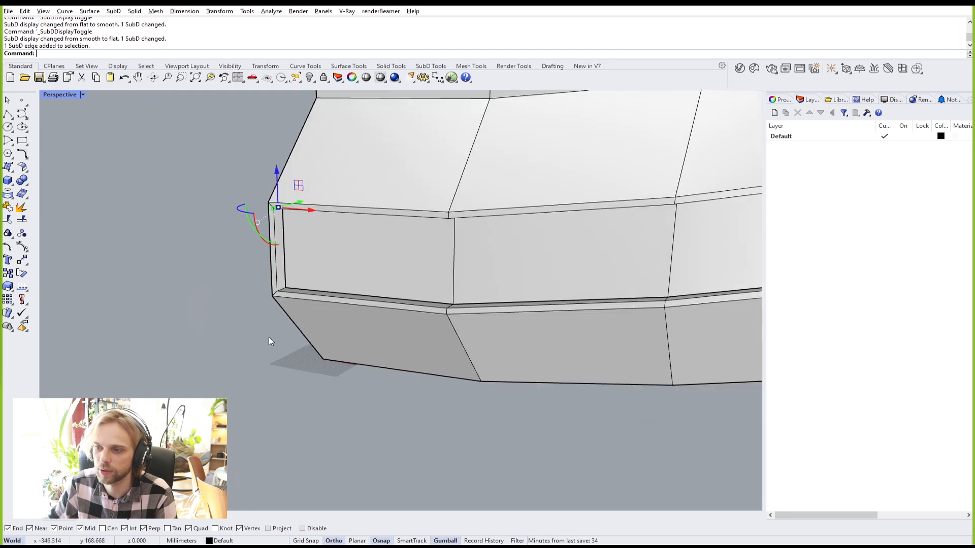
pyautogui.scroll(4, 274, 322)
pyautogui.keyDown('ctrl'); pyautogui.keyDown('shift'); pyautogui.click(285, 240); pyautogui.keyUp('shift'); pyautogui.keyUp('ctrl')
pyautogui.scroll(-10, 309, 240)
pyautogui.moveTo(576, 200)
pyautogui.mouseDown(button='right')
pyautogui.moveTo(324, 265)
pyautogui.moveTo(561, 205)
pyautogui.mouseUp(button='right')
pyautogui.scroll(8, 584, 233)
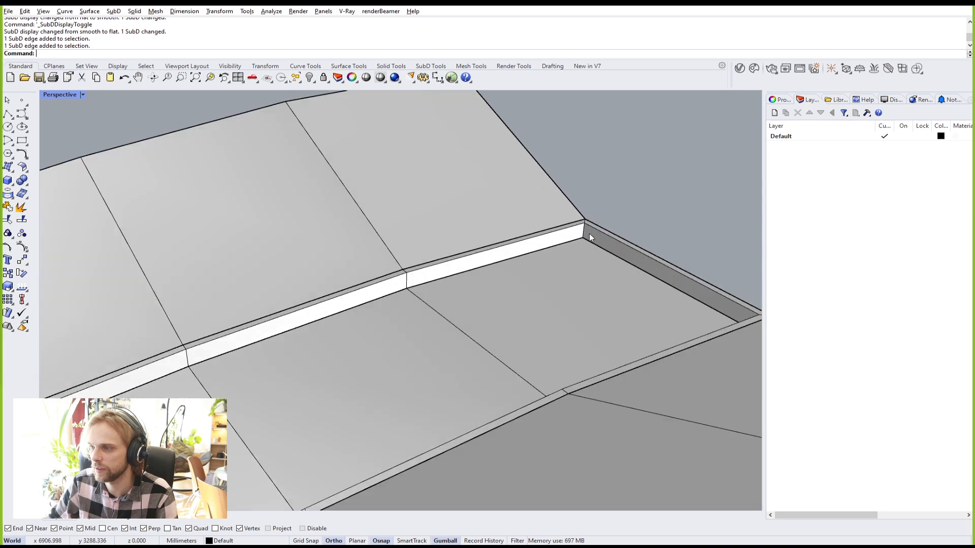
pyautogui.keyDown('ctrl'); pyautogui.keyDown('shift'); pyautogui.click(583, 231); pyautogui.keyUp('shift'); pyautogui.keyUp('ctrl')
# Step: Add the fourth and fifth slot-end corner edges, then view the whole SubD shell
pyautogui.scroll(-8, 589, 234)
pyautogui.moveTo(593, 238); pyautogui.dragTo(512, 258, button='right')
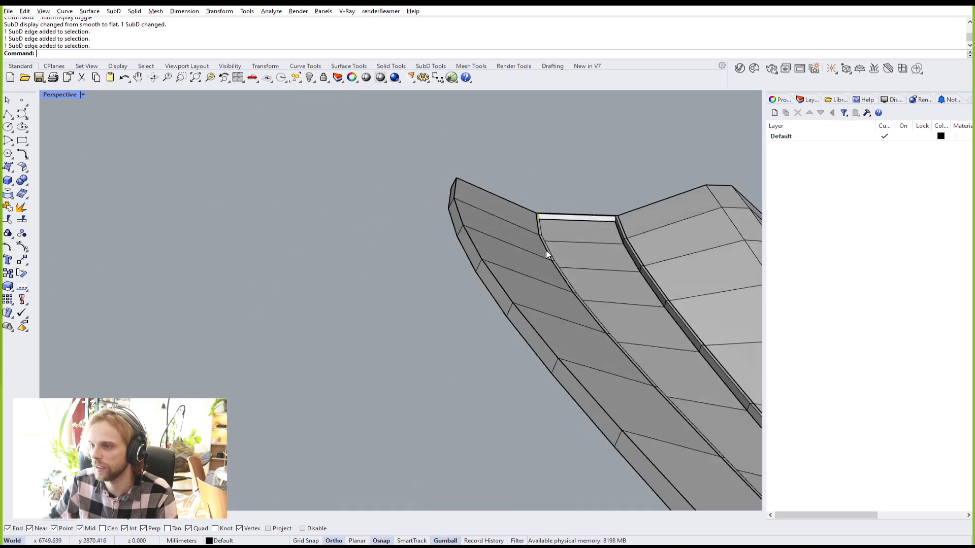
pyautogui.scroll(8, 601, 219)
pyautogui.keyDown('ctrl'); pyautogui.keyDown('shift'); pyautogui.click(586, 235); pyautogui.keyUp('shift'); pyautogui.keyUp('ctrl')
pyautogui.scroll(-8, 586, 235)
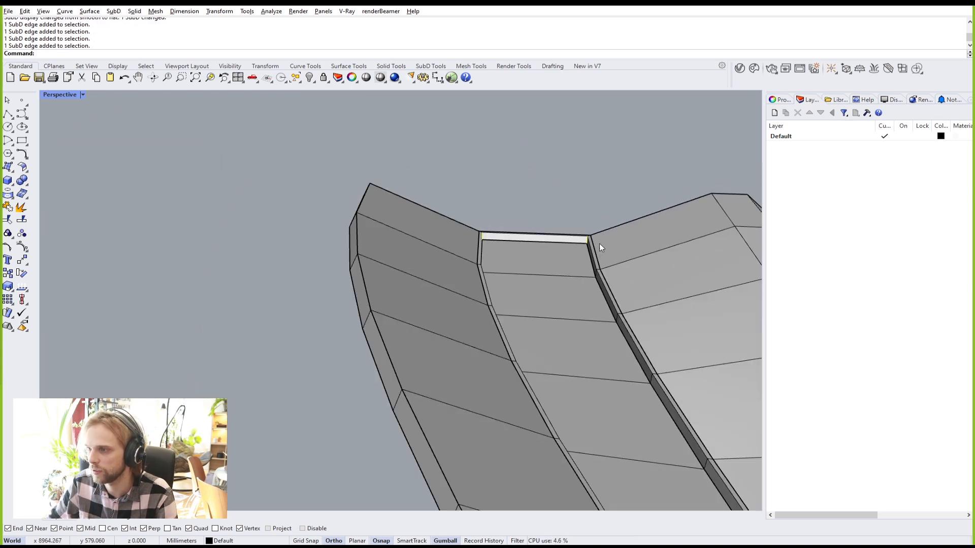
pyautogui.moveTo(587, 234); pyautogui.dragTo(563, 250, button='right')
pyautogui.scroll(8, 447, 313)
pyautogui.keyDown('ctrl'); pyautogui.keyDown('shift'); pyautogui.click(434, 301); pyautogui.keyUp('shift'); pyautogui.keyUp('ctrl')
pyautogui.scroll(-8, 440, 300)
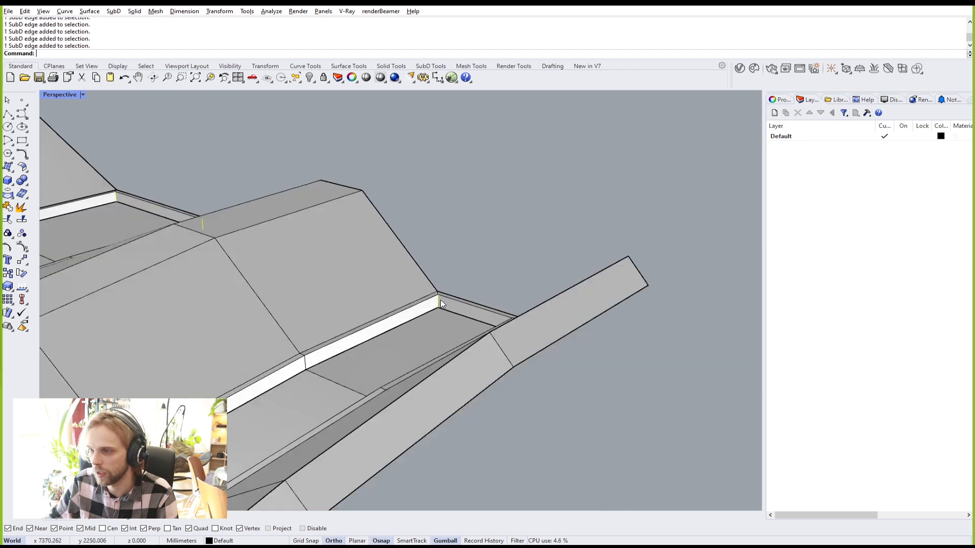
pyautogui.moveTo(409, 314); pyautogui.dragTo(374, 337, button='right')
pyautogui.scroll(8, 435, 276)
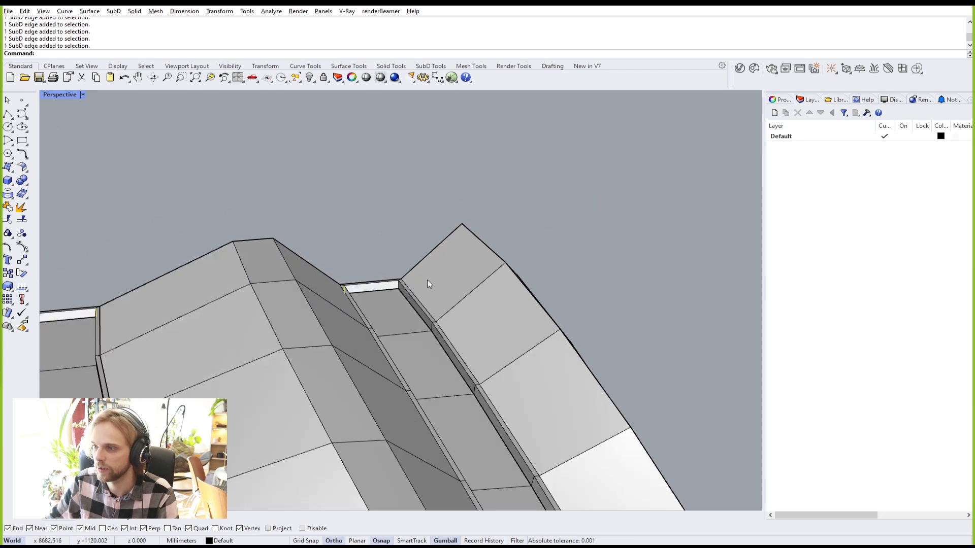
pyautogui.scroll(-8, 367, 282)
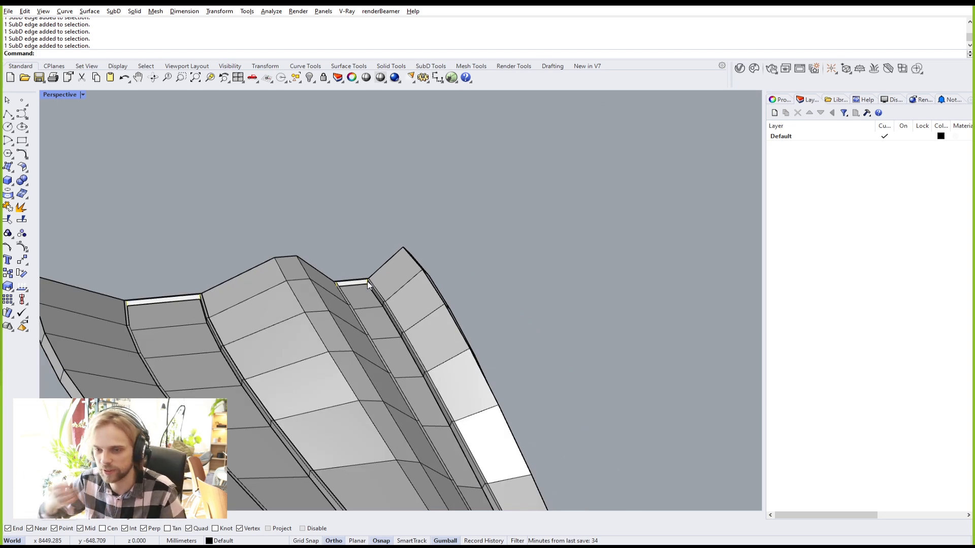
pyautogui.moveTo(418, 295); pyautogui.dragTo(477, 350, button='right')
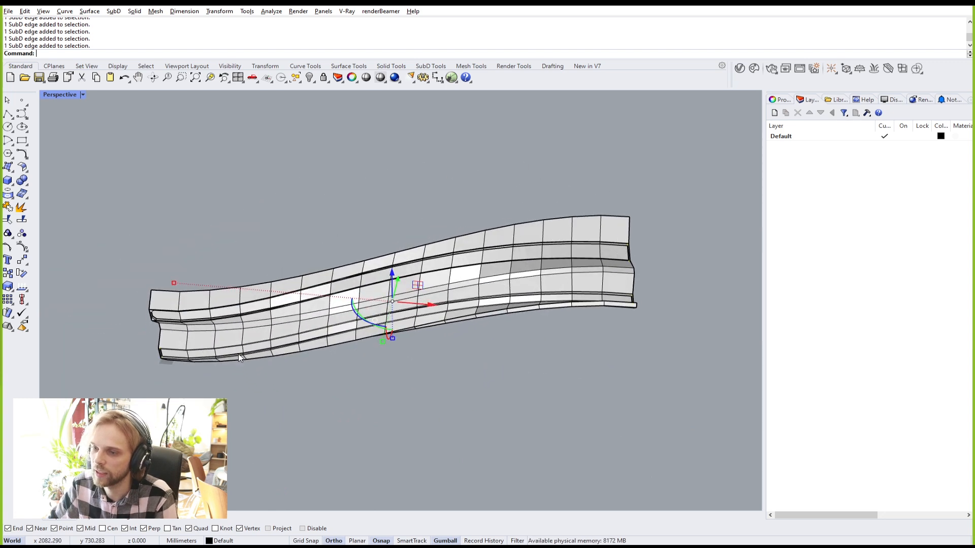
pyautogui.scroll(6, 142, 382)
pyautogui.scroll(3, 141, 382)
pyautogui.scroll(5, 215, 346)
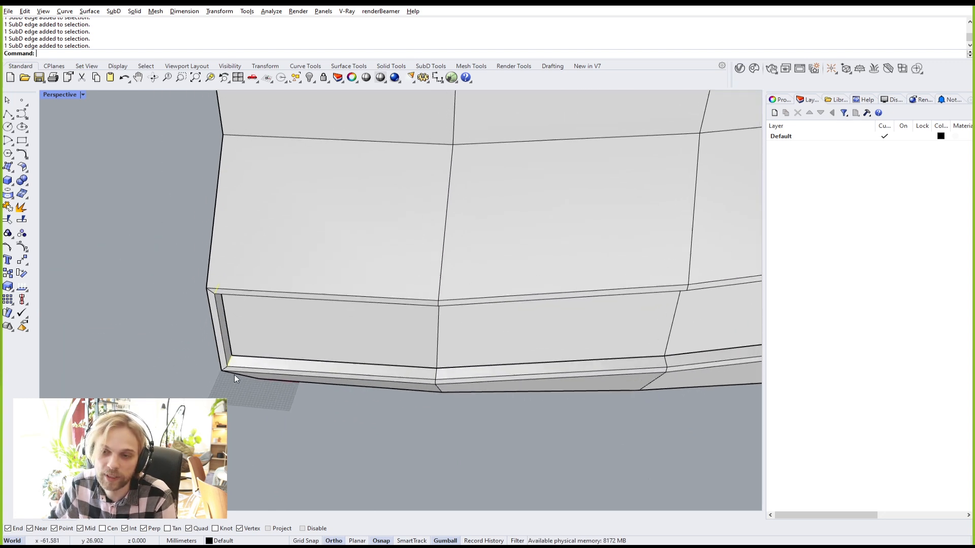
pyautogui.scroll(6, 239, 343)
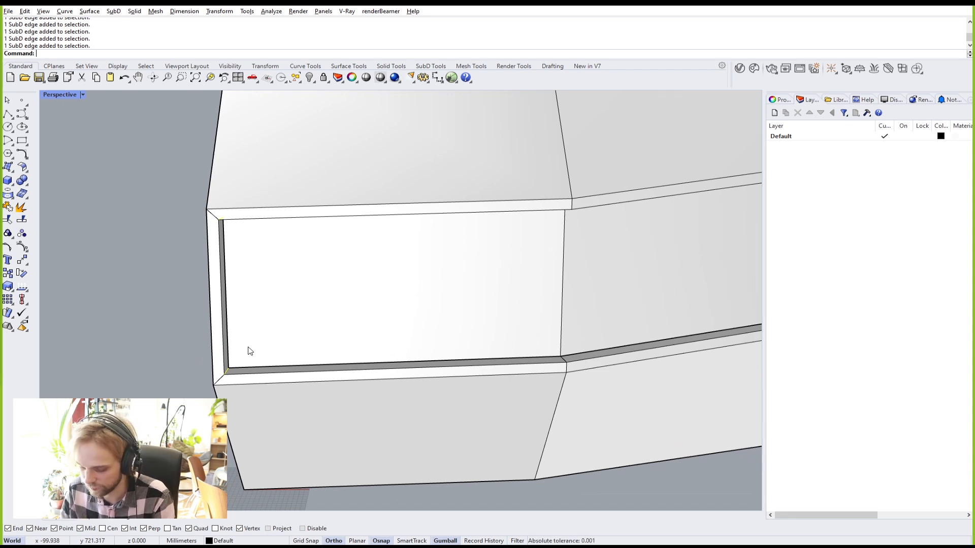
# Step: Bevel the slot-end corner edges into diagonal chamfers with Bevel, clicking to set the amount
pyautogui.write('Bevel')
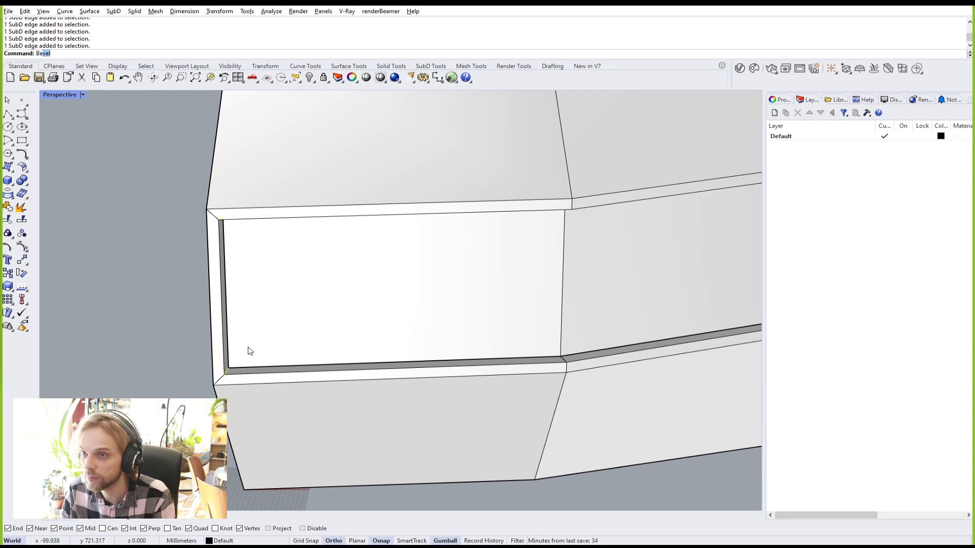
pyautogui.press('Return')
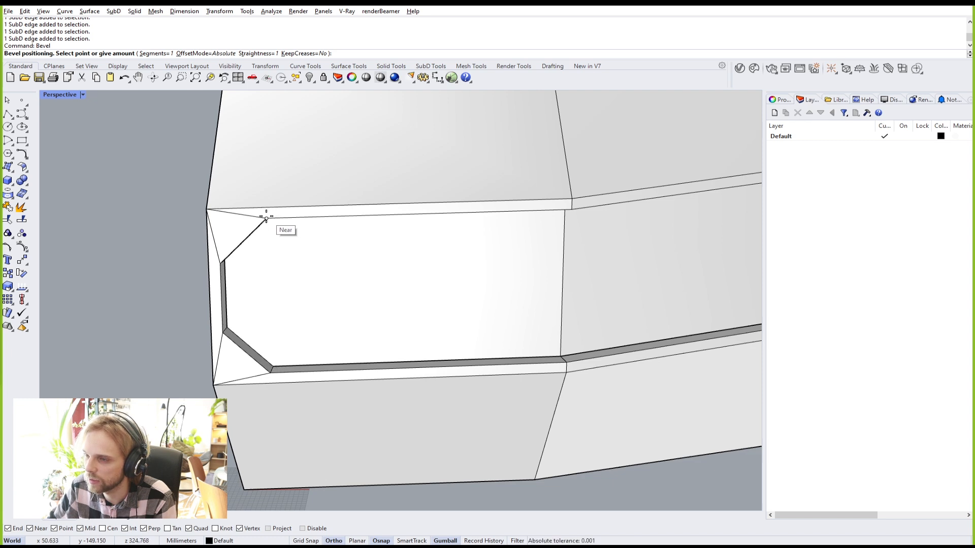
pyautogui.click(266, 218)
pyautogui.scroll(-5, 265, 217)
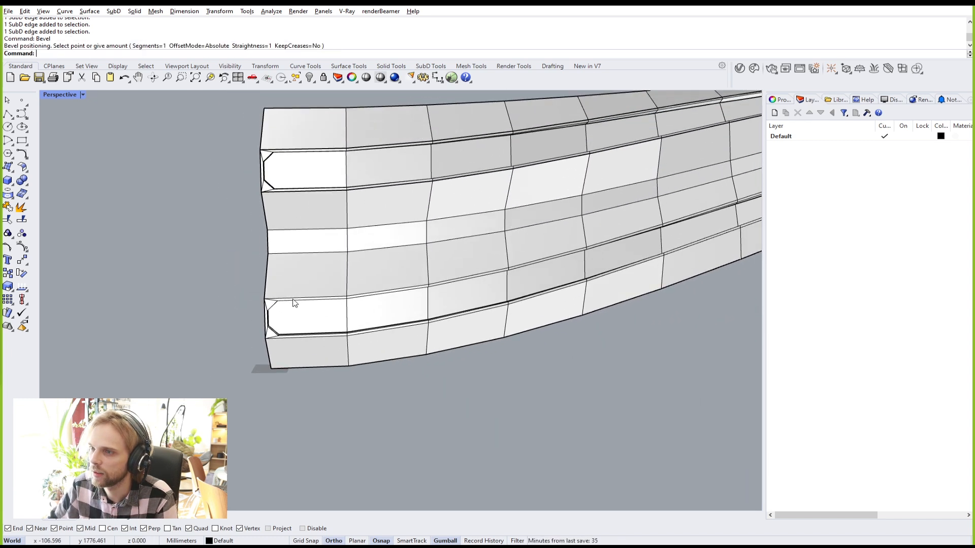
pyautogui.scroll(10, 292, 300)
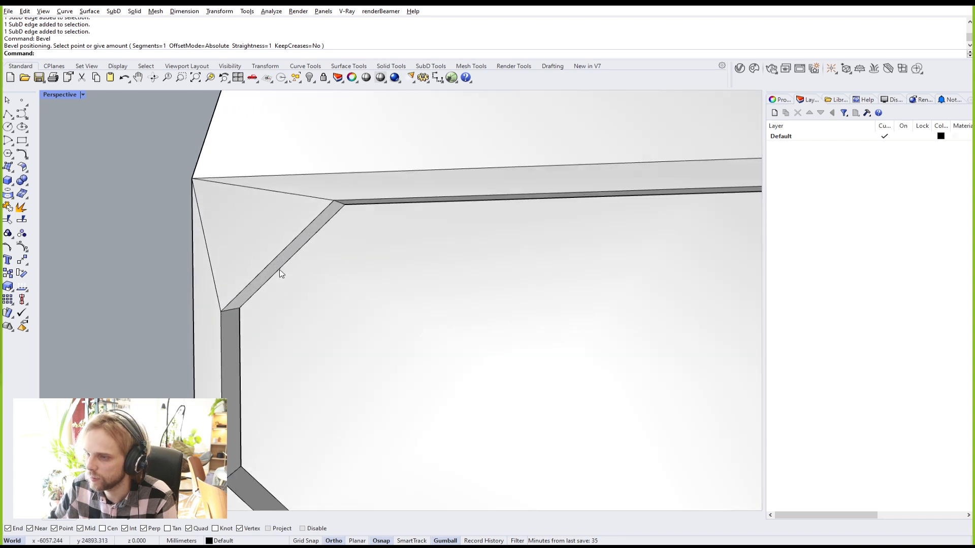
# Step: Select the five new bevel edges at the channel corners
pyautogui.keyDown('ctrl'); pyautogui.keyDown('shift'); pyautogui.click(282, 274); pyautogui.keyUp('shift'); pyautogui.keyUp('ctrl')
pyautogui.scroll(-4, 282, 274)
pyautogui.keyDown('ctrl'); pyautogui.keyDown('shift'); pyautogui.click(291, 362); pyautogui.keyUp('shift'); pyautogui.keyUp('ctrl')
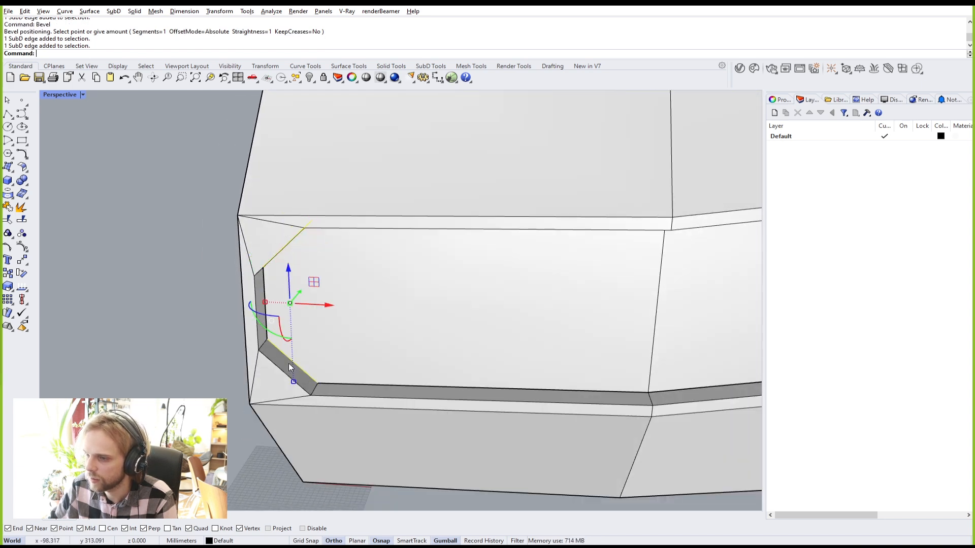
pyautogui.scroll(-10, 291, 361)
pyautogui.keyDown('shift'); pyautogui.moveTo(418, 365); pyautogui.dragTo(504, 306, button='right'); pyautogui.keyUp('shift')
pyautogui.scroll(8, 432, 270)
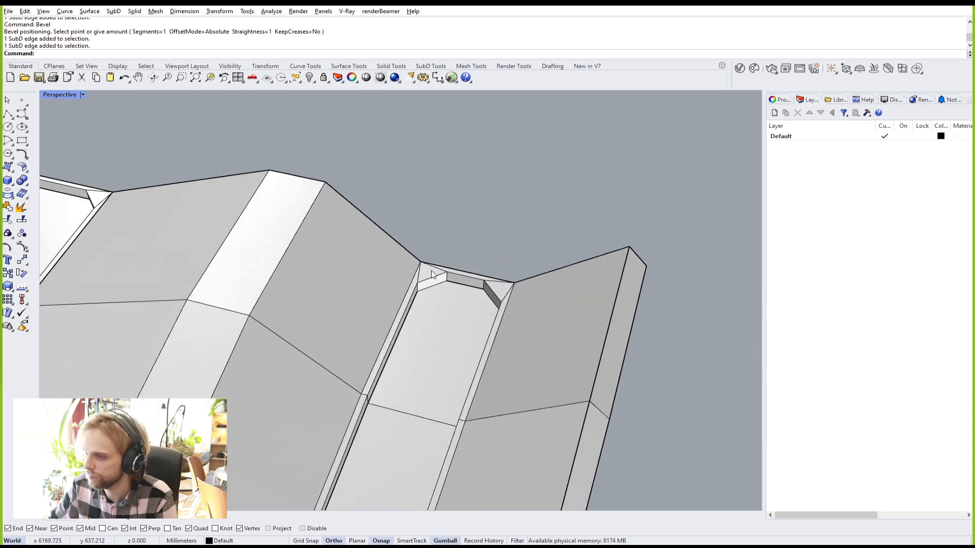
pyautogui.scroll(3, 432, 273)
pyautogui.keyDown('ctrl'); pyautogui.keyDown('shift'); pyautogui.click(438, 288); pyautogui.keyUp('shift'); pyautogui.keyUp('ctrl')
pyautogui.moveTo(442, 293); pyautogui.dragTo(415, 282, button='right')
pyautogui.keyDown('ctrl'); pyautogui.keyDown('shift'); pyautogui.click(396, 337); pyautogui.keyUp('shift'); pyautogui.keyUp('ctrl')
pyautogui.scroll(-7, 396, 337)
pyautogui.scroll(6, 148, 255)
pyautogui.keyDown('ctrl'); pyautogui.keyDown('shift'); pyautogui.click(142, 264); pyautogui.keyUp('shift'); pyautogui.keyUp('ctrl')
pyautogui.moveTo(159, 283); pyautogui.dragTo(231, 374, button='right')
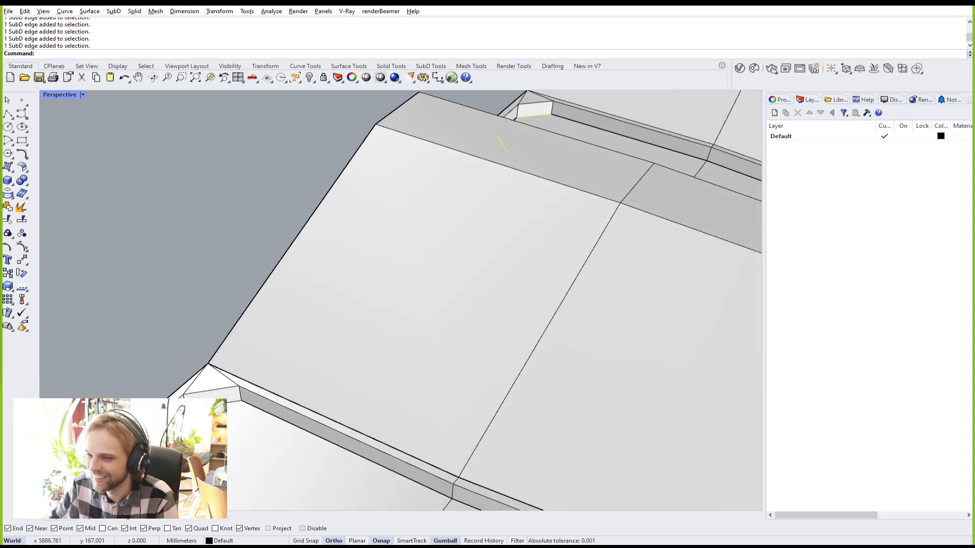
# Step: Crease the five selected bevel edges
pyautogui.write('crease')
pyautogui.press('Return')
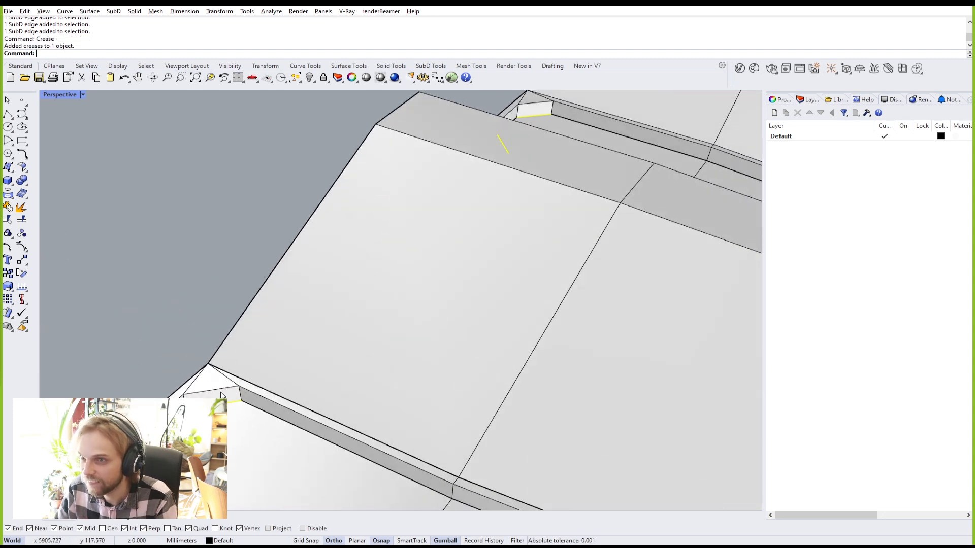
pyautogui.scroll(-7, 250, 248)
pyautogui.moveTo(447, 257); pyautogui.dragTo(290, 308, button='right')
pyautogui.keyDown('shift'); pyautogui.moveTo(290, 308); pyautogui.dragTo(446, 221, button='right'); pyautogui.keyUp('shift')
# Step: Pick an edge at the part's left end and select its whole edge loop
pyautogui.scroll(5, 644, 330)
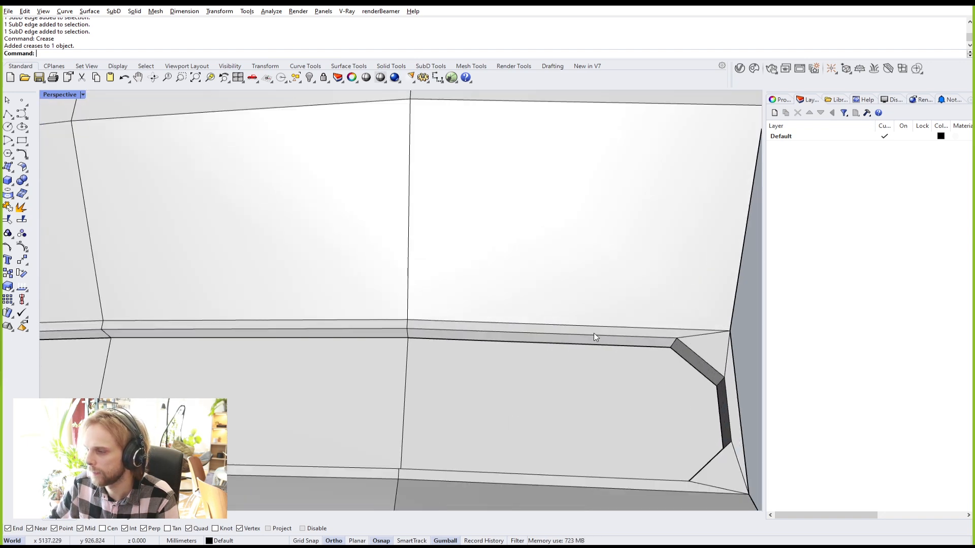
pyautogui.keyDown('ctrl'); pyautogui.keyDown('shift'); pyautogui.click(608, 327); pyautogui.keyUp('shift'); pyautogui.keyUp('ctrl')
pyautogui.scroll(-8, 601, 326)
pyautogui.keyDown('shift'); pyautogui.moveTo(378, 330); pyautogui.dragTo(604, 284, button='right'); pyautogui.keyUp('shift')
pyautogui.scroll(-7, 604, 284)
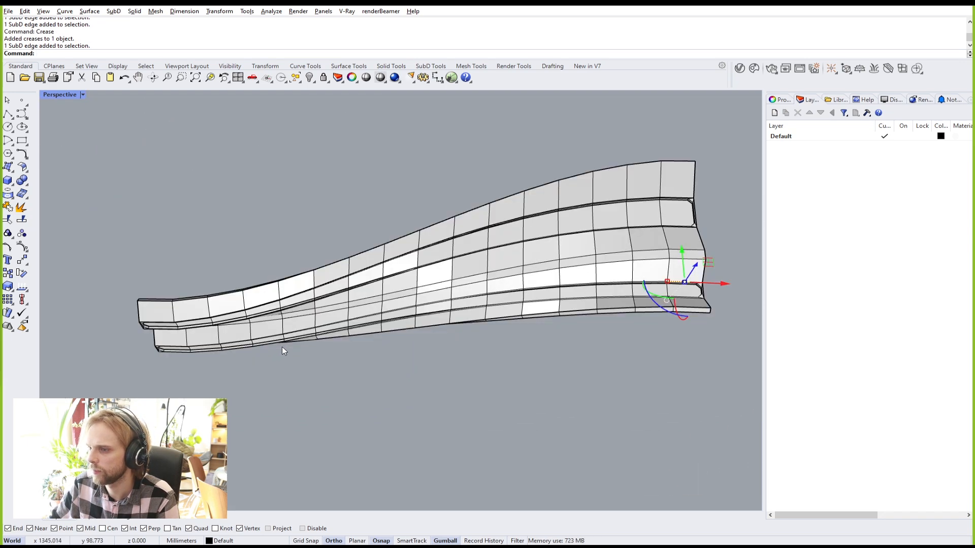
pyautogui.keyDown('shift'); pyautogui.moveTo(289, 345); pyautogui.dragTo(470, 325, button='right'); pyautogui.keyUp('shift')
pyautogui.scroll(2, 385, 340)
pyautogui.scroll(3, 393, 330)
pyautogui.scroll(5, 253, 411)
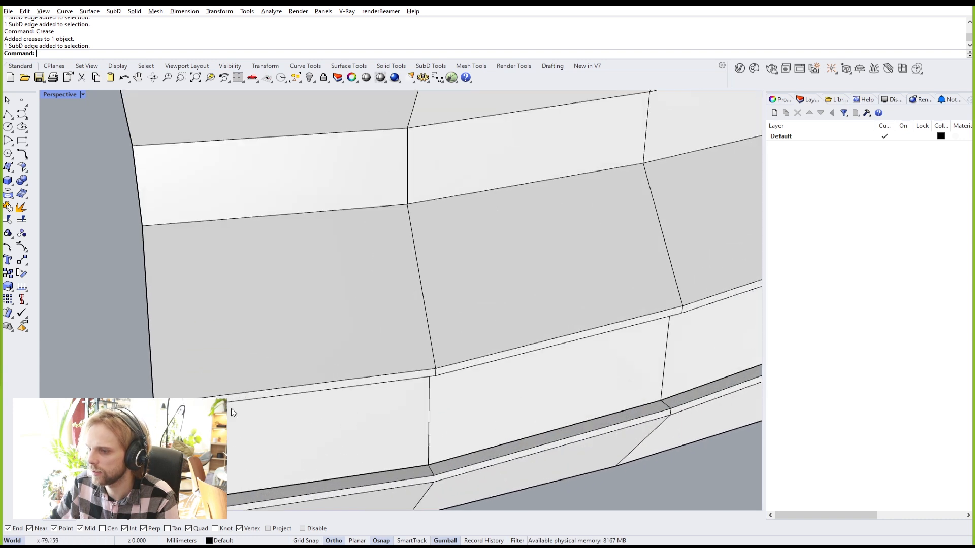
pyautogui.keyDown('ctrl'); pyautogui.keyDown('shift'); pyautogui.click(248, 396); pyautogui.keyUp('shift'); pyautogui.keyUp('ctrl')
pyautogui.keyDown('ctrl'); pyautogui.keyDown('shift'); pyautogui.doubleClick(482, 358); pyautogui.keyUp('shift'); pyautogui.keyUp('ctrl')
pyautogui.scroll(-12, 483, 357)
pyautogui.keyDown('shift'); pyautogui.moveTo(601, 355); pyautogui.dragTo(376, 404, button='right'); pyautogui.keyUp('shift')
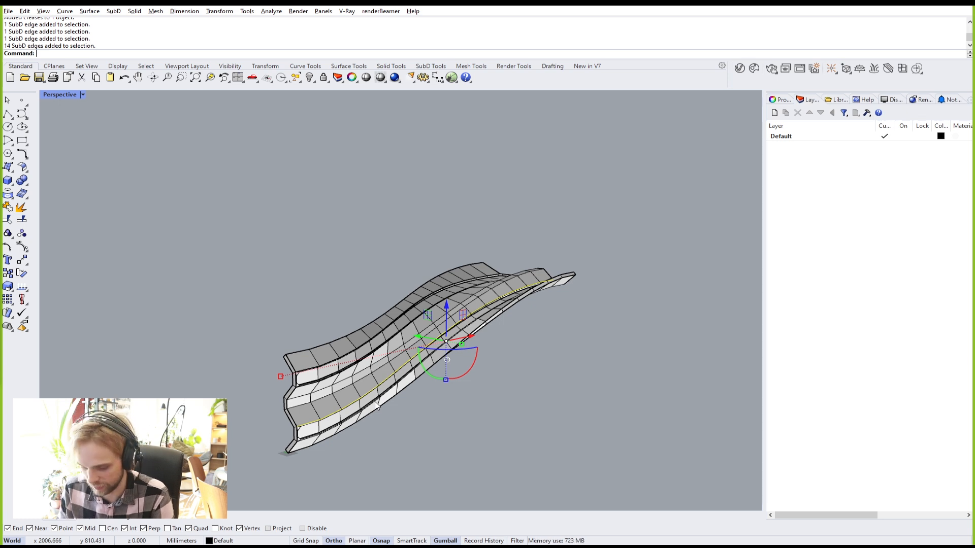
# Step: Crease that edge loop, then clear the edge selection
pyautogui.write('ease')
pyautogui.press('Return')
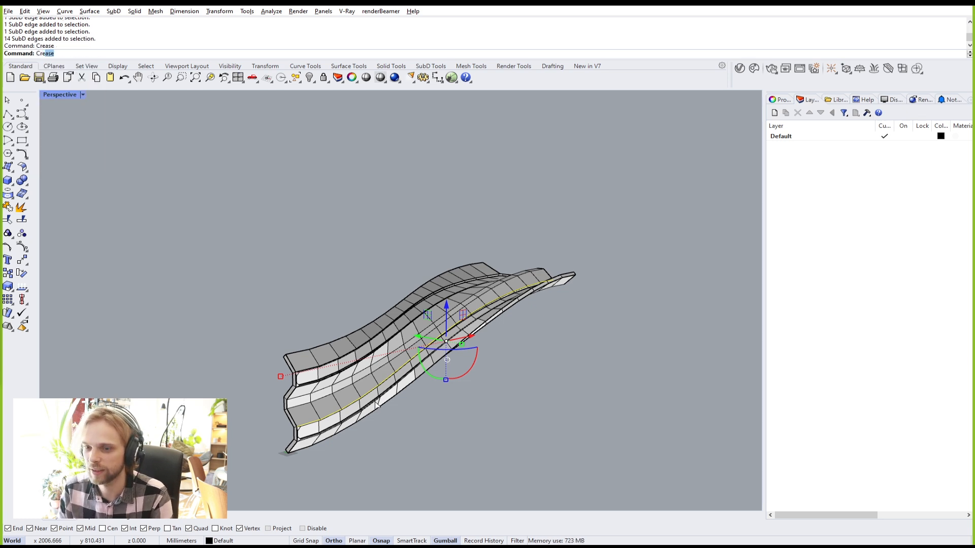
pyautogui.click(510, 377)
pyautogui.moveTo(550, 324); pyautogui.dragTo(442, 393, button='right')
pyautogui.scroll(12, 290, 367)
pyautogui.moveTo(320, 425); pyautogui.dragTo(312, 350, button='right')
pyautogui.scroll(-8, 312, 345)
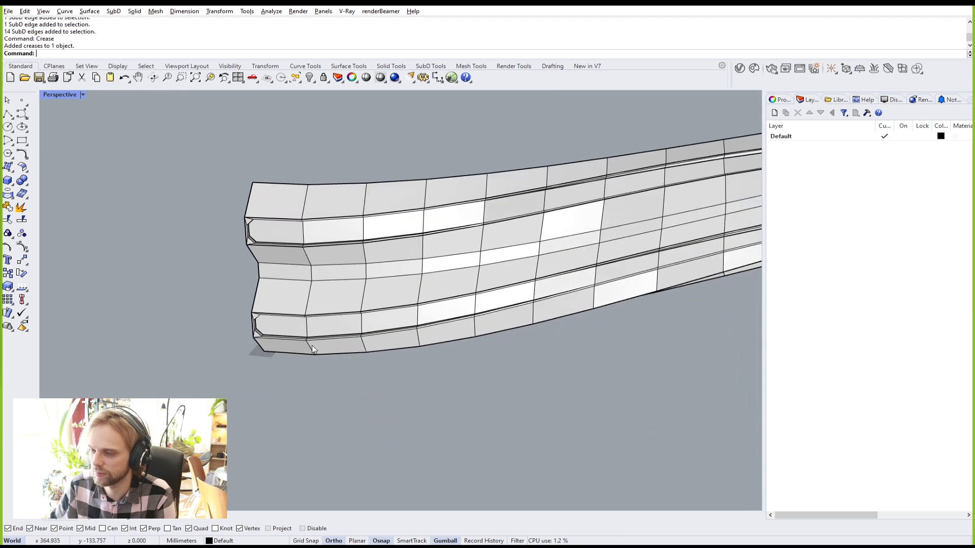
pyautogui.scroll(13, 263, 341)
# Step: Pick one lower inset strip edge and extend it to the full 14-edge loop
pyautogui.keyDown('ctrl'); pyautogui.keyDown('shift'); pyautogui.click(279, 332); pyautogui.keyUp('shift'); pyautogui.keyUp('ctrl')
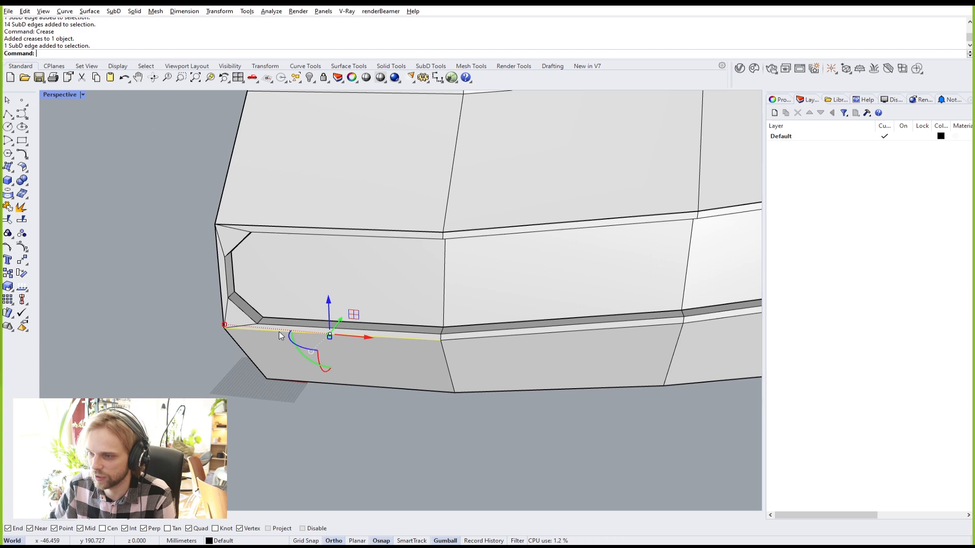
pyautogui.scroll(-13, 279, 333)
pyautogui.scroll(-6, 583, 365)
pyautogui.moveTo(595, 311); pyautogui.dragTo(437, 333, button='right')
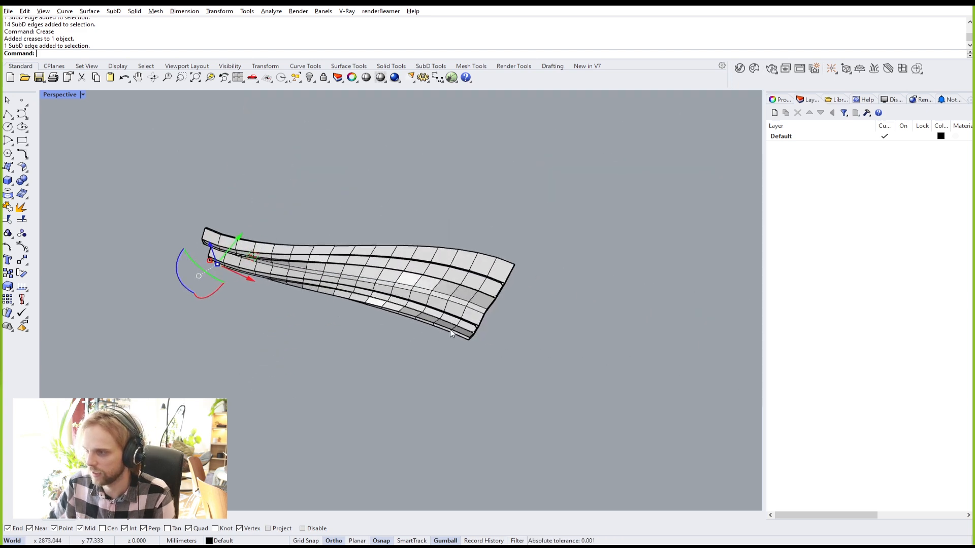
pyautogui.scroll(10, 437, 333)
pyautogui.keyDown('ctrl'); pyautogui.keyDown('shift'); pyautogui.click(579, 364); pyautogui.keyUp('shift'); pyautogui.keyUp('ctrl')
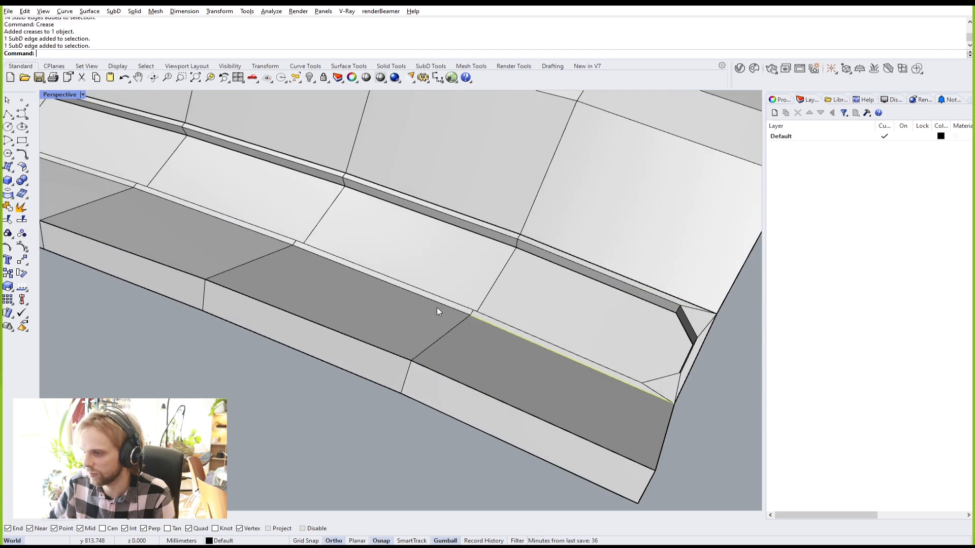
pyautogui.keyDown('ctrl'); pyautogui.keyDown('shift'); pyautogui.doubleClick(435, 303); pyautogui.keyUp('shift'); pyautogui.keyUp('ctrl')
pyautogui.scroll(-10, 438, 306)
pyautogui.keyDown('shift'); pyautogui.moveTo(324, 374); pyautogui.dragTo(457, 262, button='right'); pyautogui.keyUp('shift')
pyautogui.scroll(-3, 456, 263)
pyautogui.keyDown('shift'); pyautogui.moveTo(434, 332); pyautogui.dragTo(370, 348, button='right'); pyautogui.keyUp('shift')
pyautogui.scroll(5, 335, 324)
# Step: Crease the selected 14-edge lower strip loop using the Crease command (Cr)
pyautogui.moveTo(335, 320); pyautogui.dragTo(346, 313, button='right')
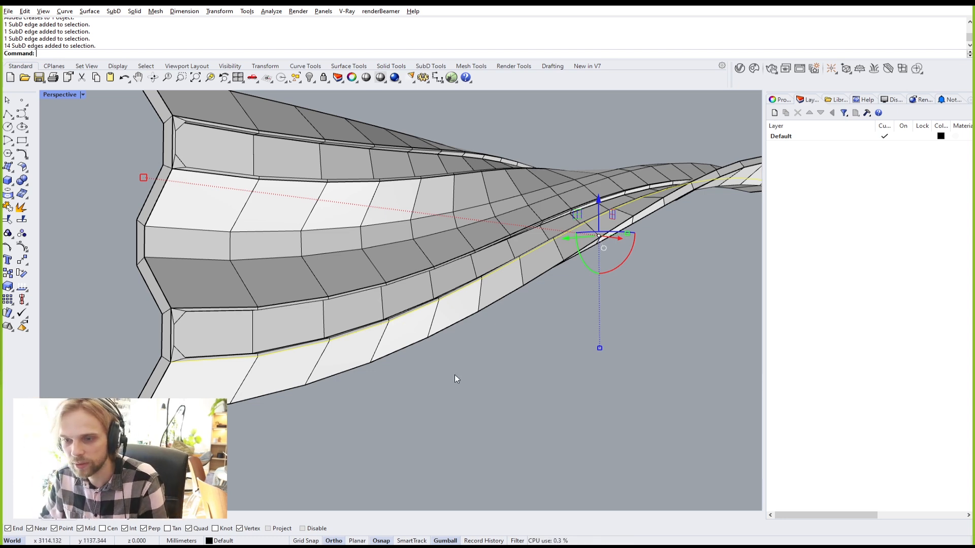
pyautogui.moveTo(449, 369); pyautogui.dragTo(467, 368, button='right')
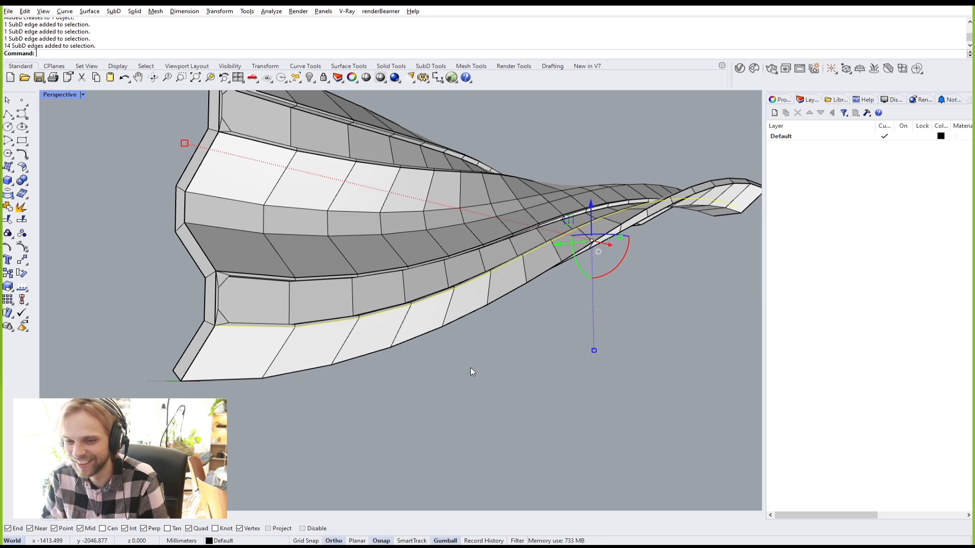
pyautogui.write('Crease')
pyautogui.press('Return')
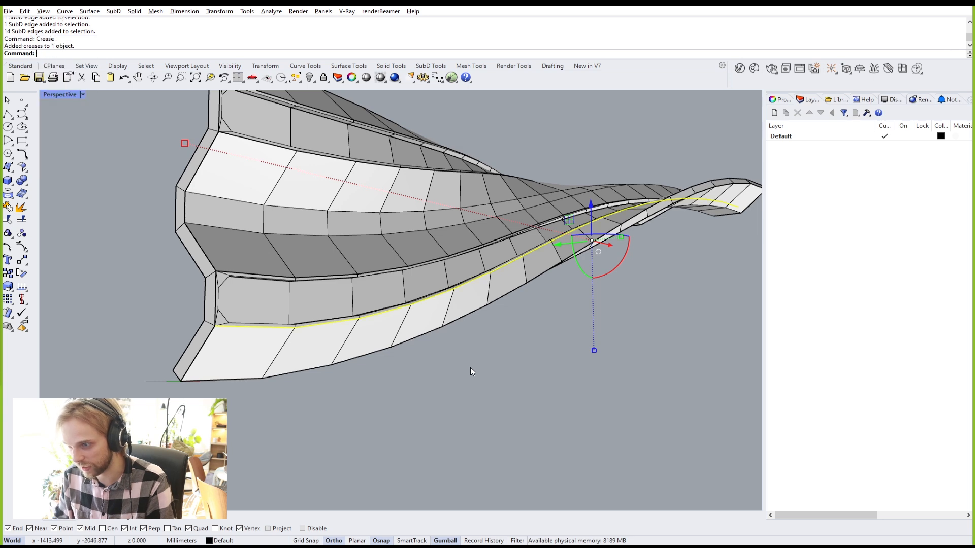
pyautogui.scroll(-3, 579, 348)
pyautogui.moveTo(581, 347); pyautogui.dragTo(446, 357, button='right')
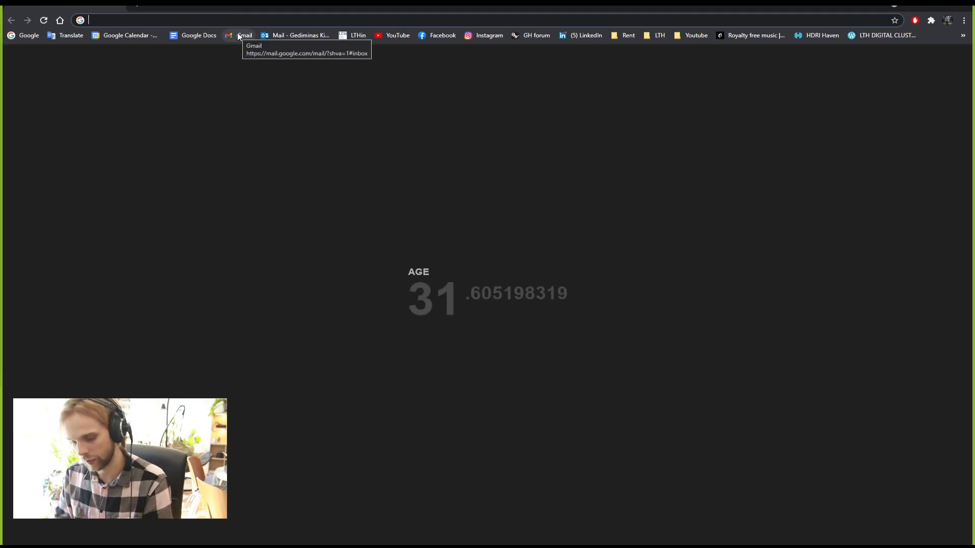
# Step: Search Google Images for 'frei otto' and preview the first archdaily image
pyautogui.write('frei otto')
pyautogui.press('Return')
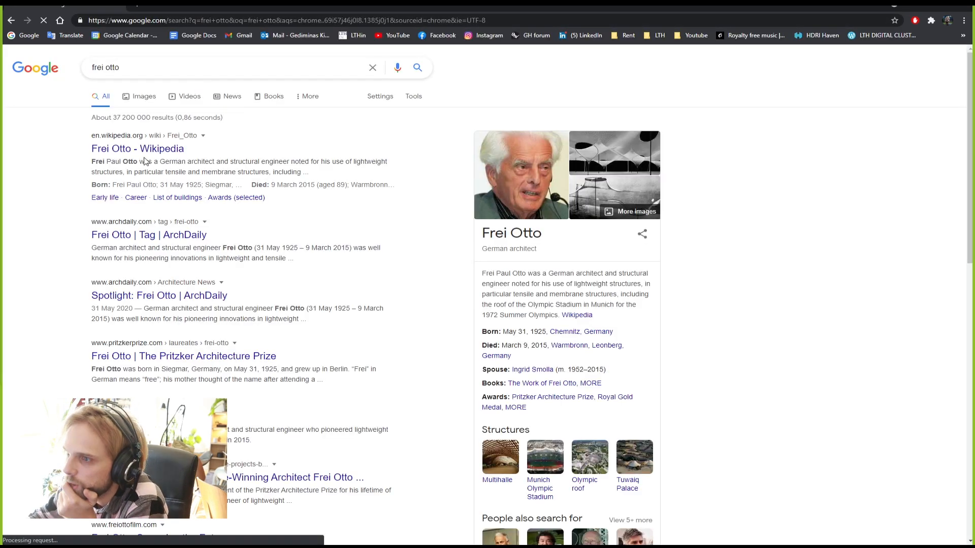
pyautogui.click(138, 97)
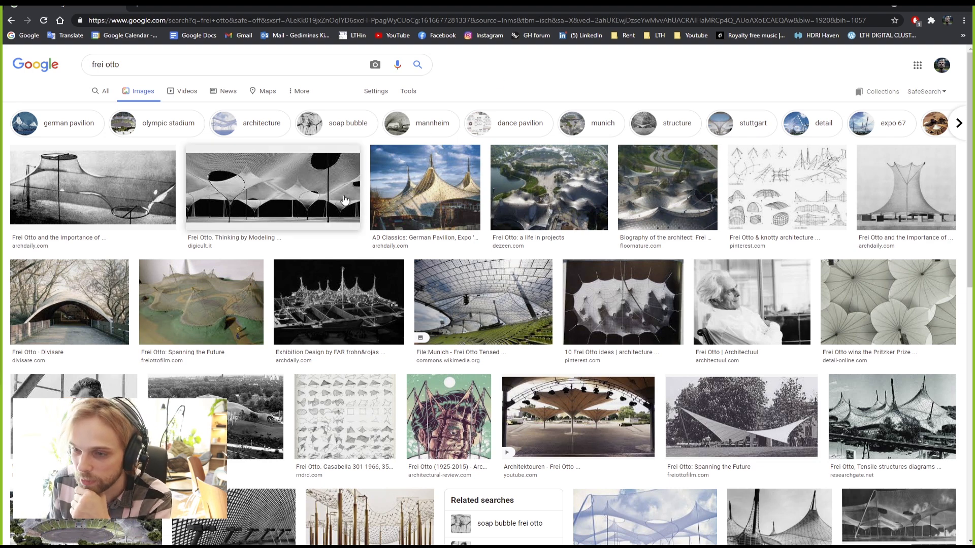
pyautogui.click(116, 187)
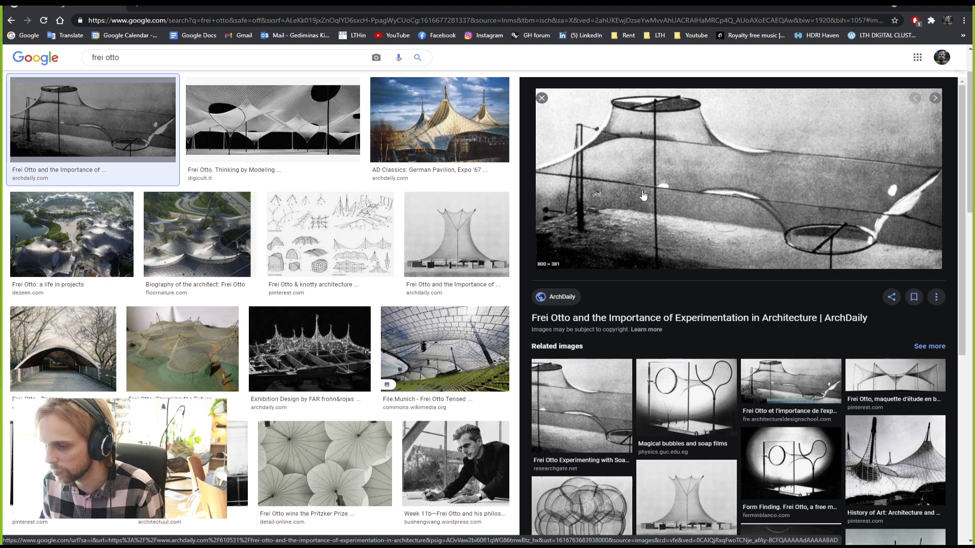
# Step: Preview the Thinking by Modeling, German Pavilion Expo '67 and Documentaries for Architects images
pyautogui.scroll(-2, 832, 325)
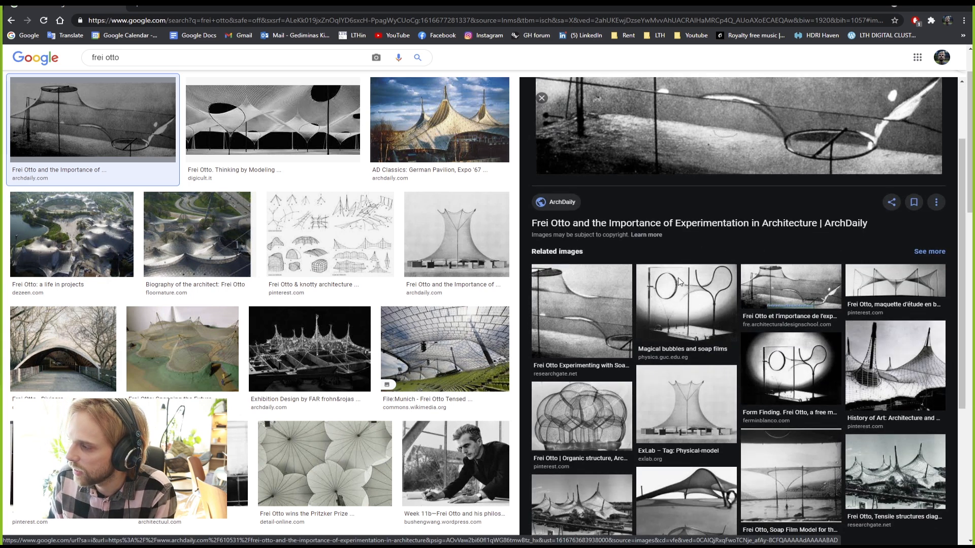
pyautogui.scroll(2, 779, 353)
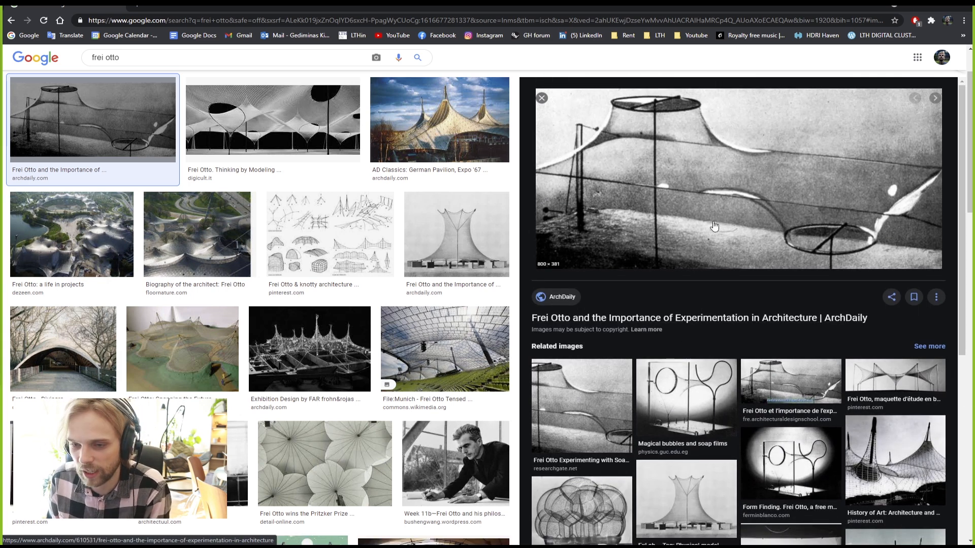
pyautogui.click(230, 110)
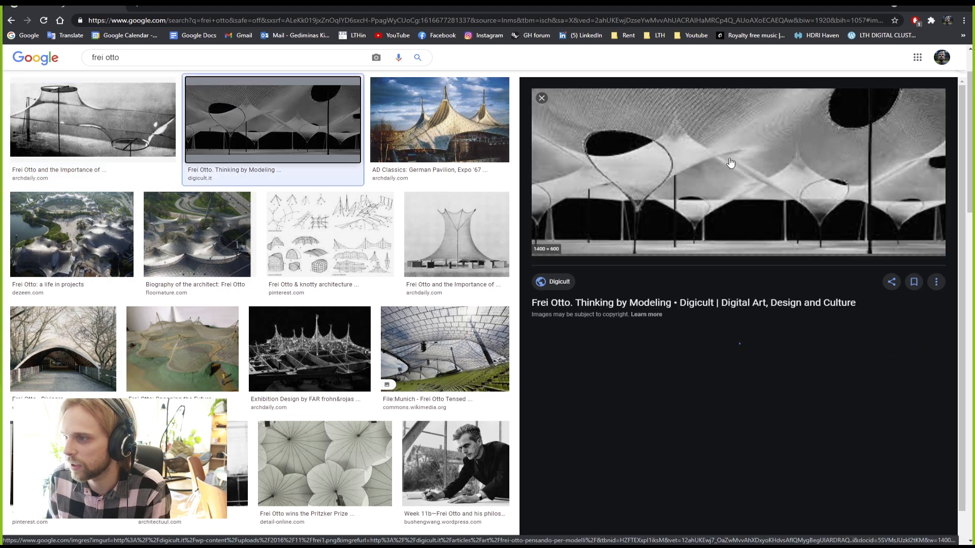
pyautogui.click(439, 119)
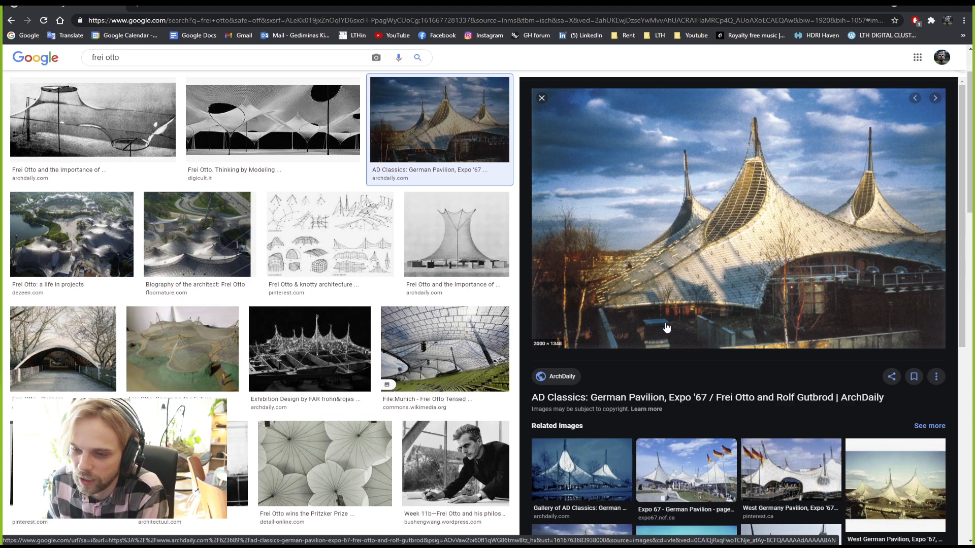
pyautogui.scroll(-3, 710, 312)
pyautogui.scroll(-5, 421, 339)
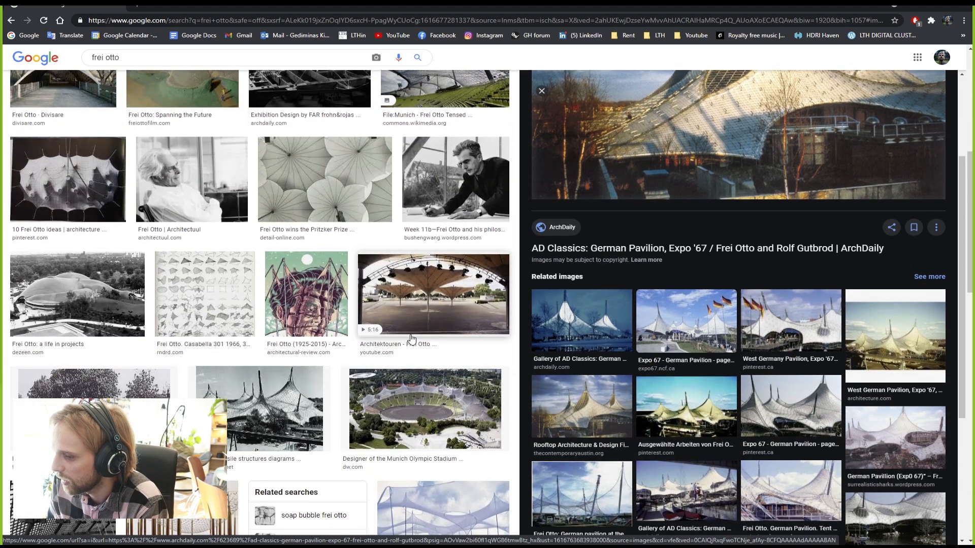
pyautogui.scroll(-12, 411, 340)
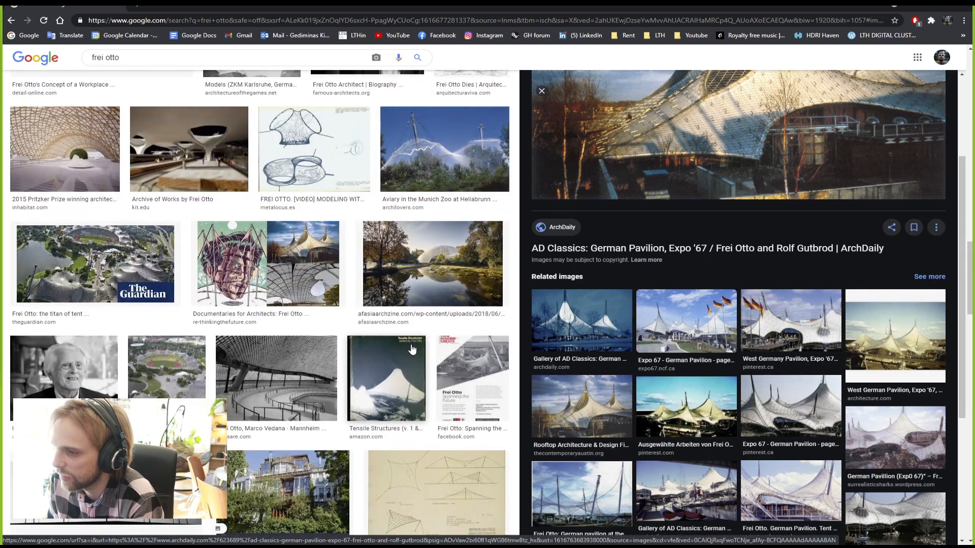
pyautogui.click(274, 264)
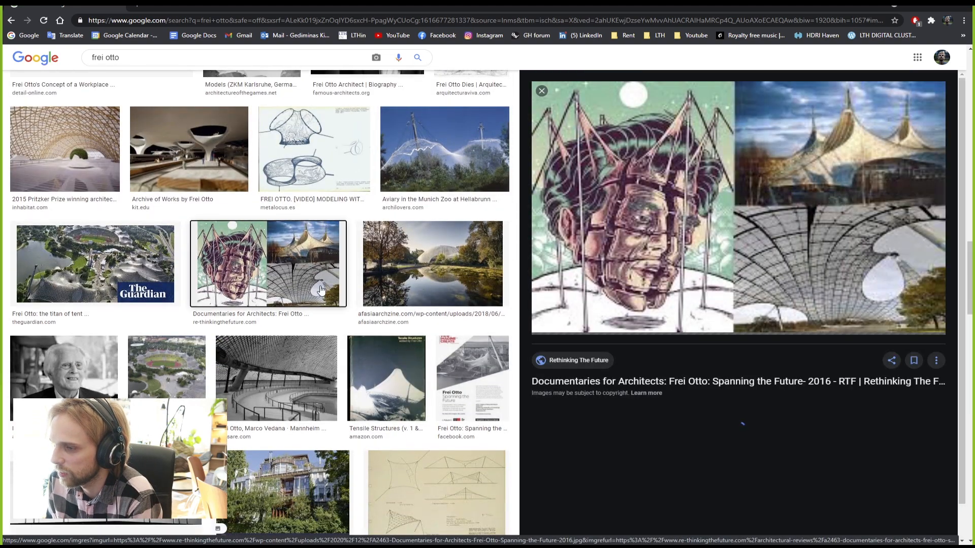
# Step: Open the Documentaries for Architects image in a new tab, then close that tab
pyautogui.rightClick(799, 221)
pyautogui.click(823, 321)
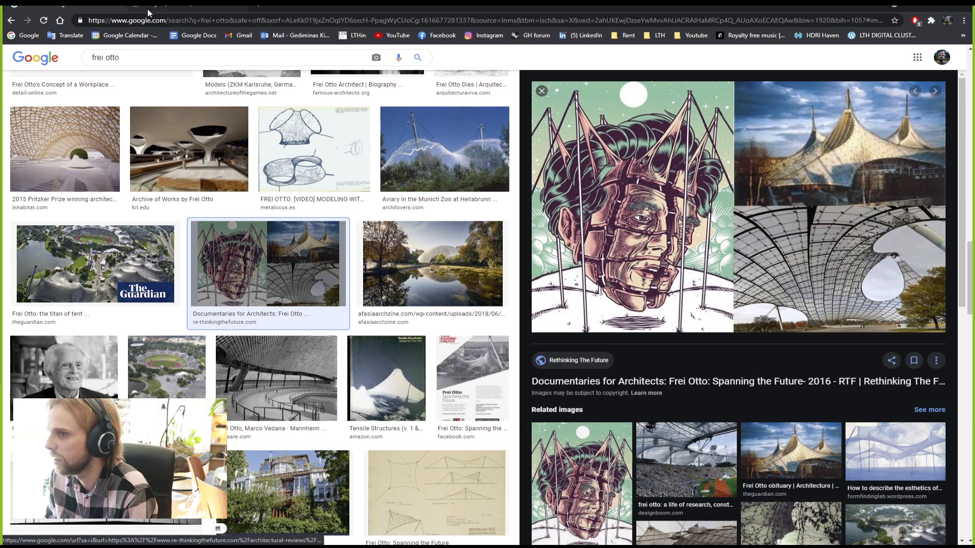
pyautogui.click(243, 5)
pyautogui.click(242, 7)
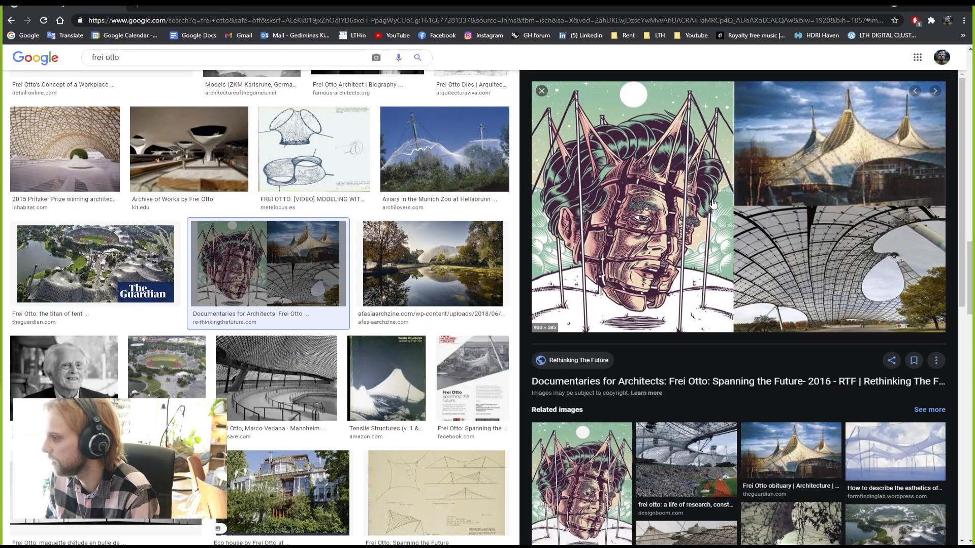
# Step: Start saving the preview image with Save image as, then cancel
pyautogui.rightClick(712, 197)
pyautogui.click(752, 303)
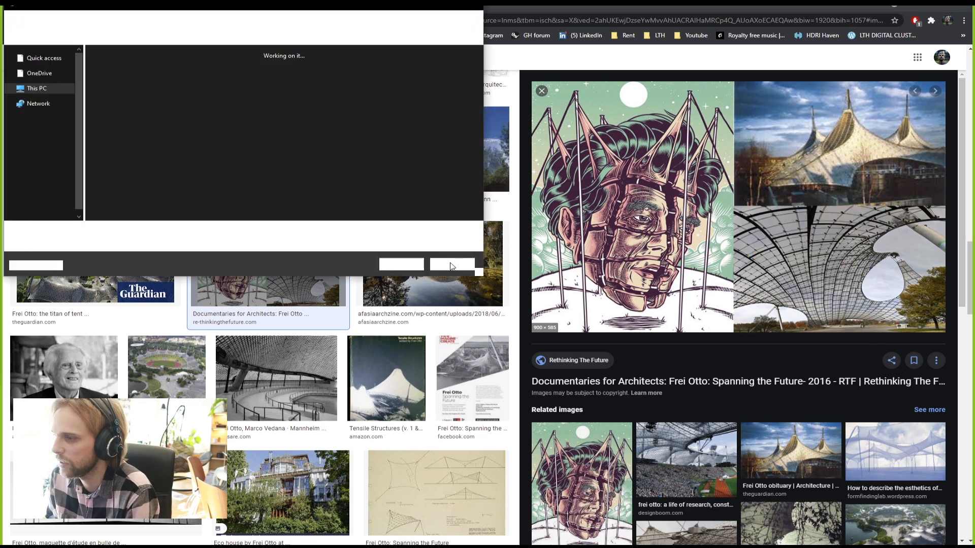
pyautogui.click(443, 263)
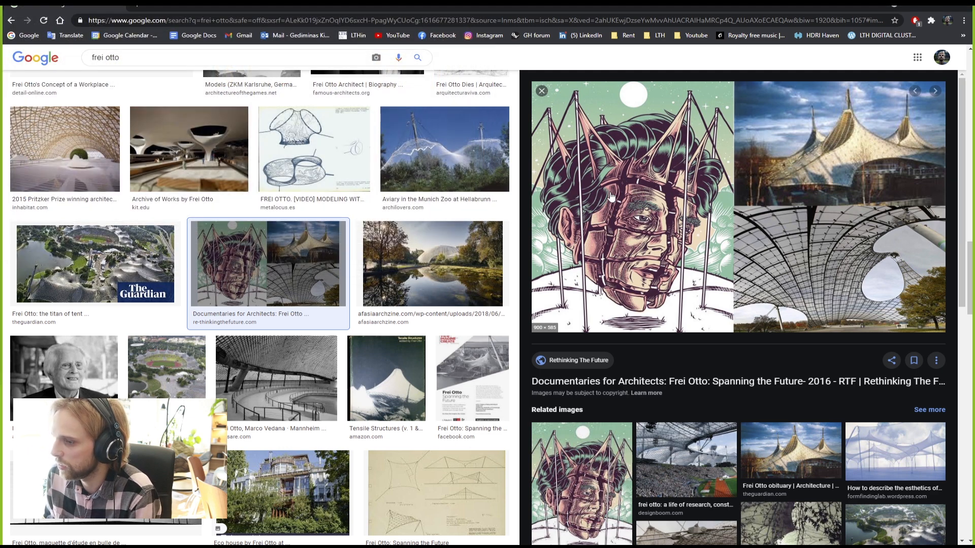
pyautogui.scroll(-4, 611, 197)
pyautogui.scroll(4, 616, 202)
pyautogui.rightClick(643, 190)
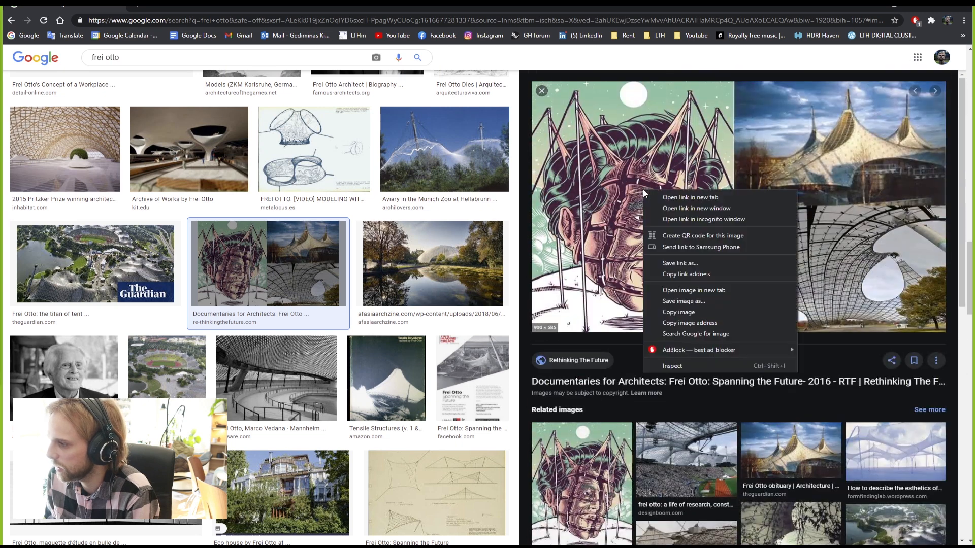
pyautogui.click(689, 290)
pyautogui.hotkey('ctrl', 'Tab')
pyautogui.keyDown('ctrl'); pyautogui.scroll(3, 655, 394); pyautogui.keyUp('ctrl')
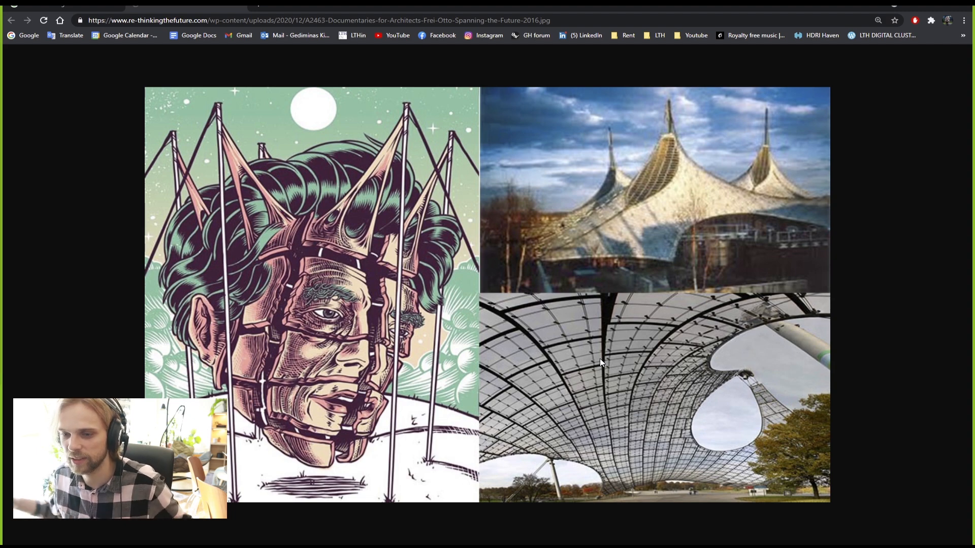
pyautogui.hotkey('alt', 'Left')
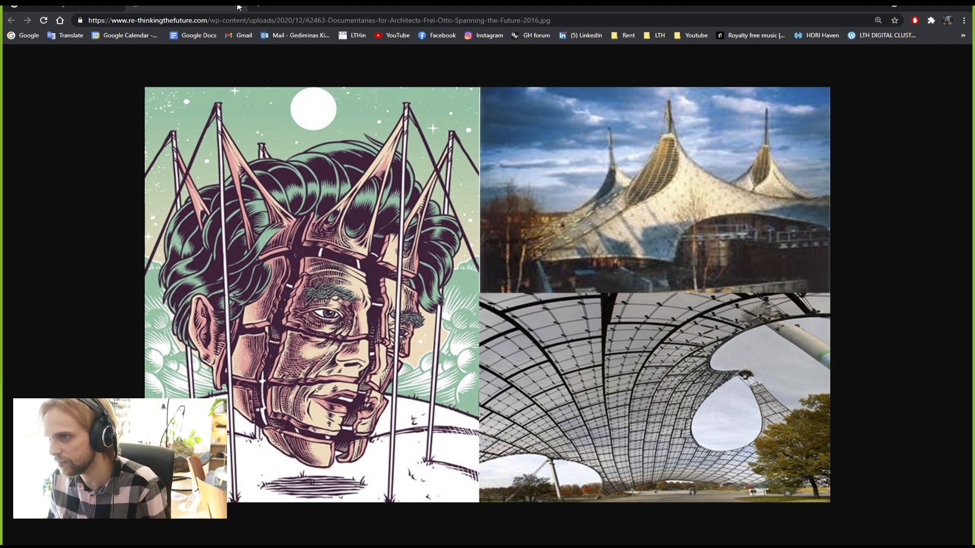
pyautogui.scroll(-10, 351, 251)
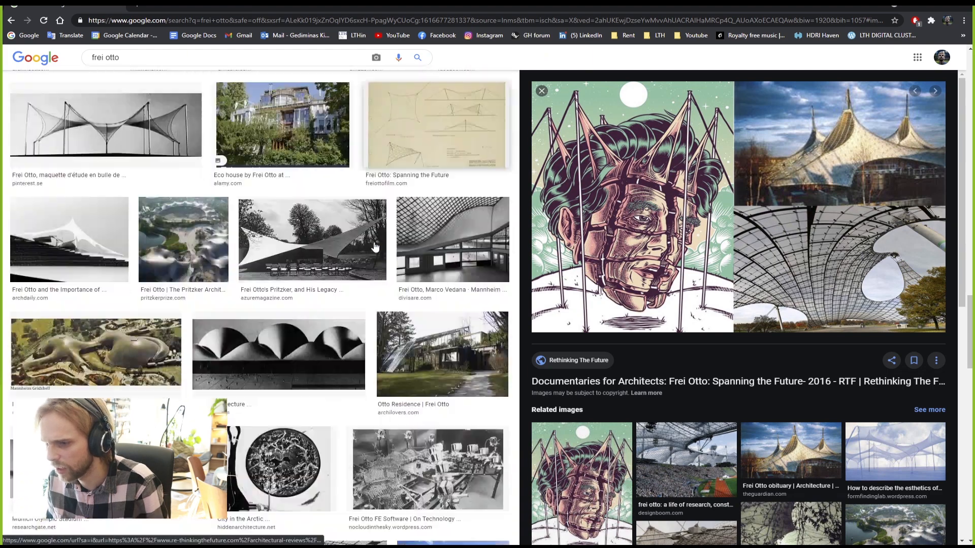
pyautogui.scroll(-4, 374, 247)
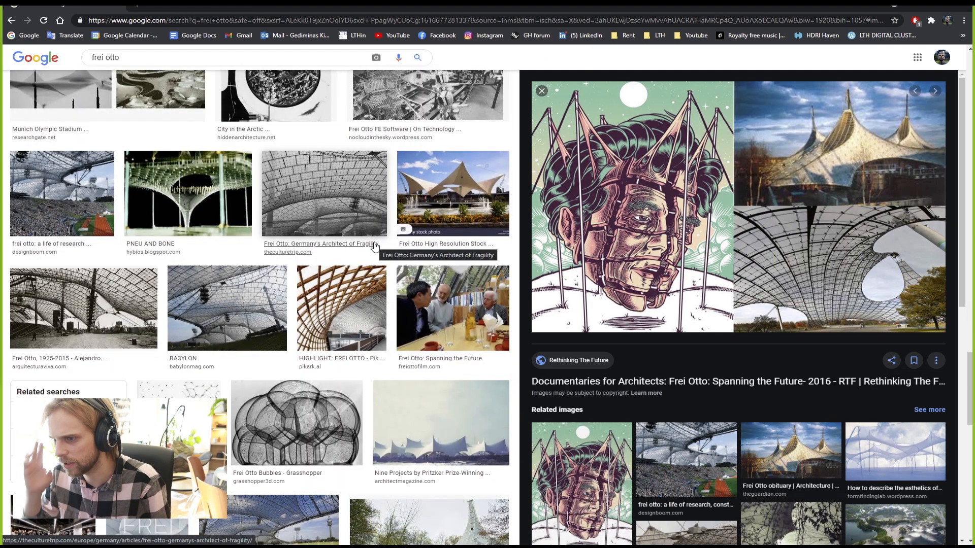
pyautogui.scroll(-5, 373, 246)
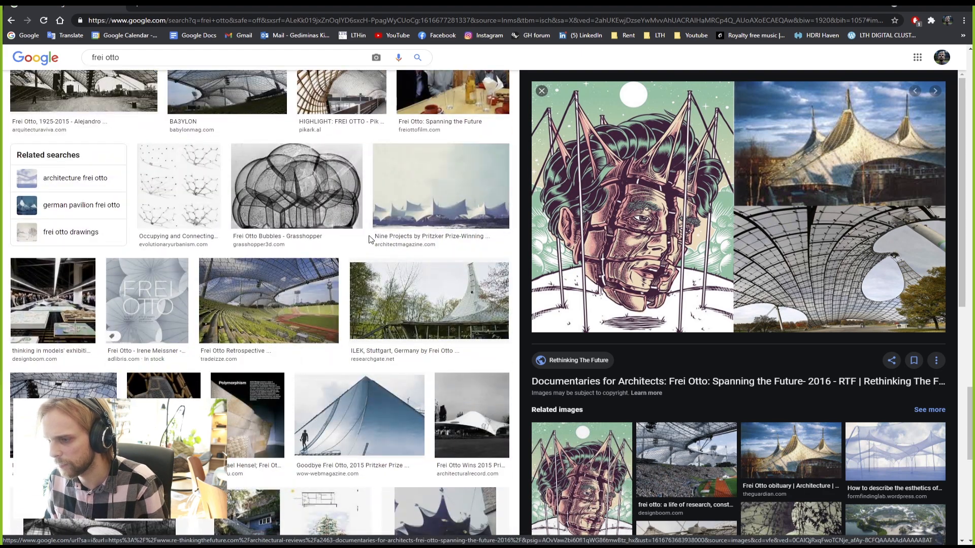
pyautogui.scroll(-10, 369, 239)
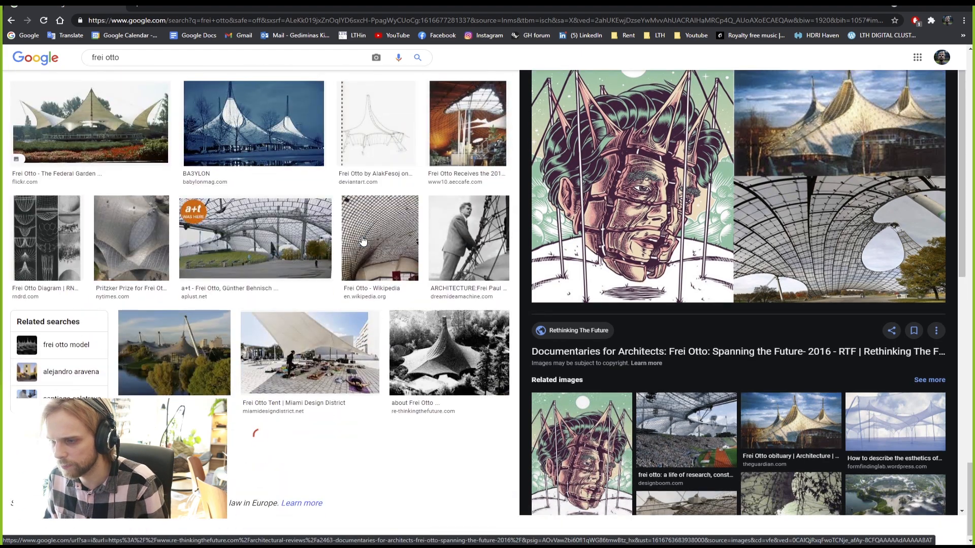
pyautogui.scroll(-5, 363, 240)
pyautogui.scroll(-8, 363, 241)
pyautogui.scroll(-7, 359, 245)
pyautogui.scroll(-15, 359, 250)
pyautogui.scroll(-16, 359, 252)
pyautogui.scroll(-5, 357, 258)
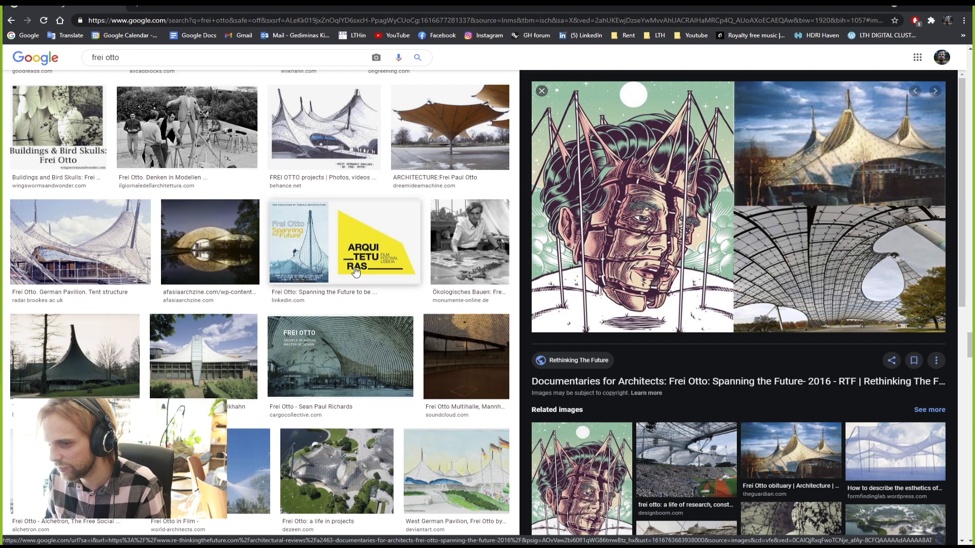
pyautogui.scroll(7, 356, 271)
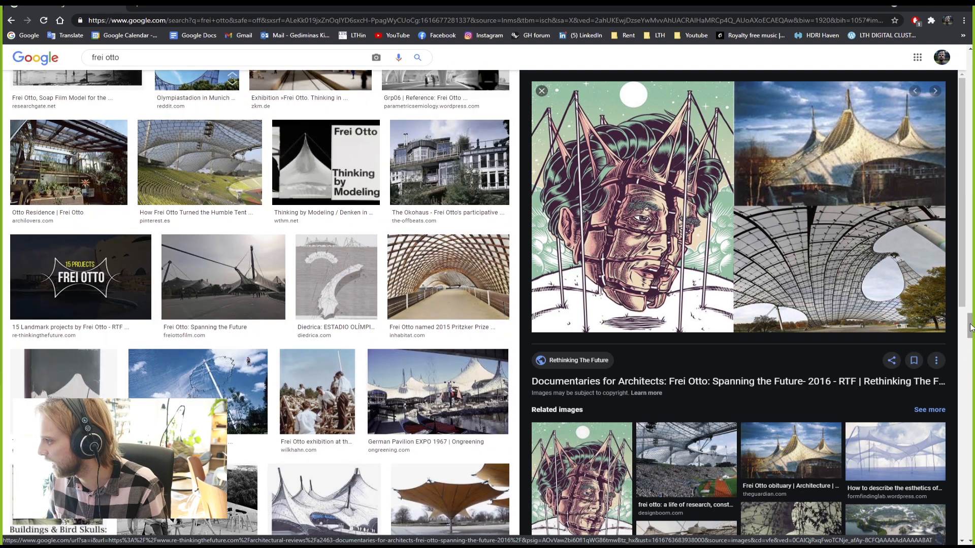
pyautogui.moveTo(970, 329); pyautogui.dragTo(968, 65)
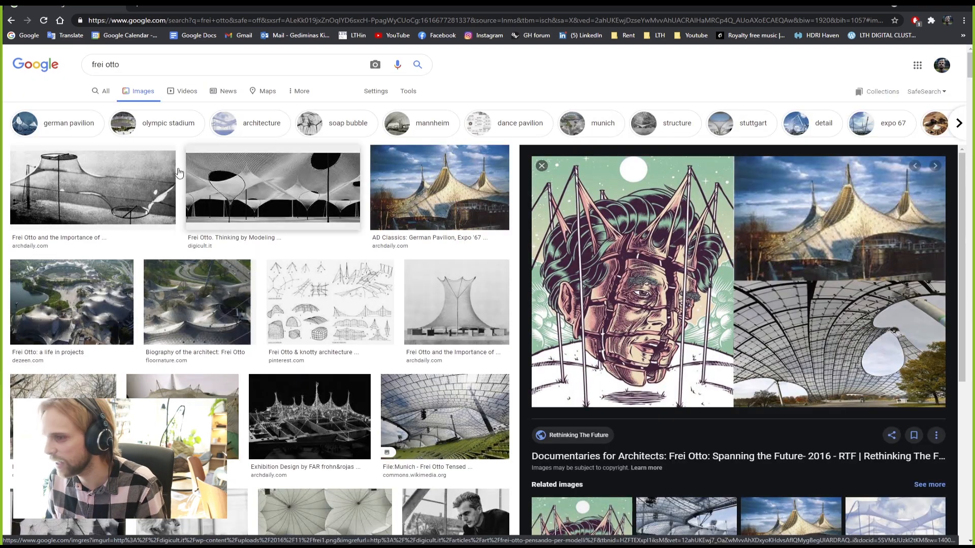
pyautogui.click(161, 64)
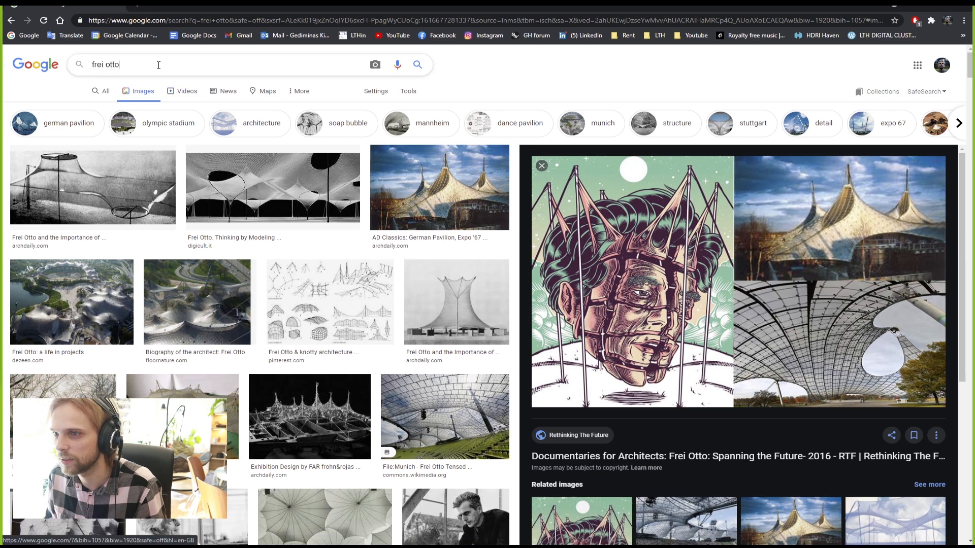
pyautogui.write('spa')
pyautogui.press('Down')
pyautogui.press('Return')
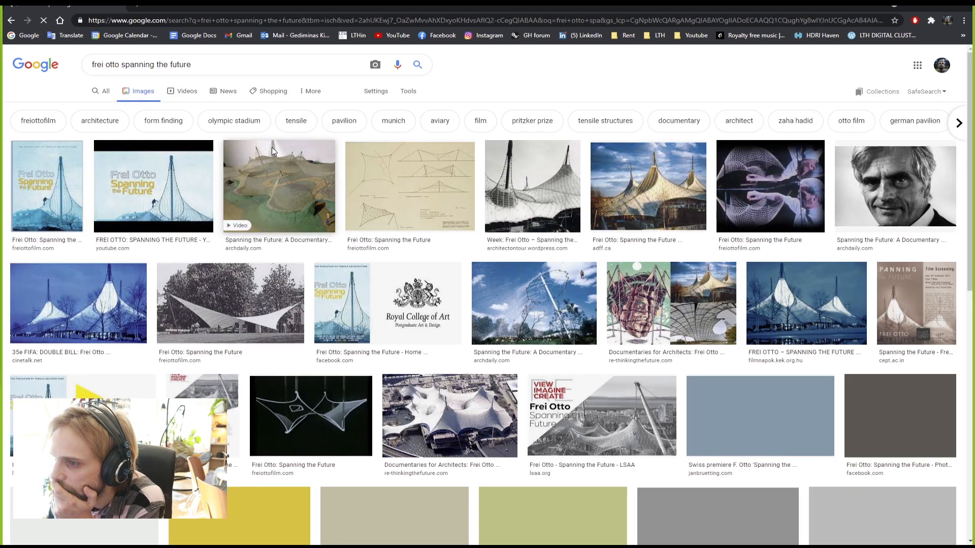
pyautogui.scroll(-2, 432, 293)
pyautogui.scroll(-2, 432, 293)
pyautogui.scroll(-4, 431, 294)
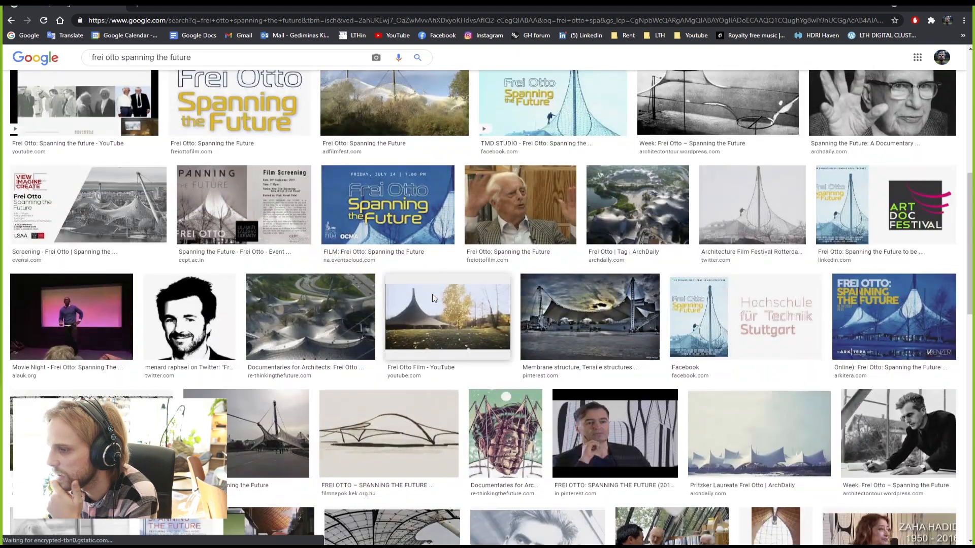
pyautogui.scroll(-3, 433, 299)
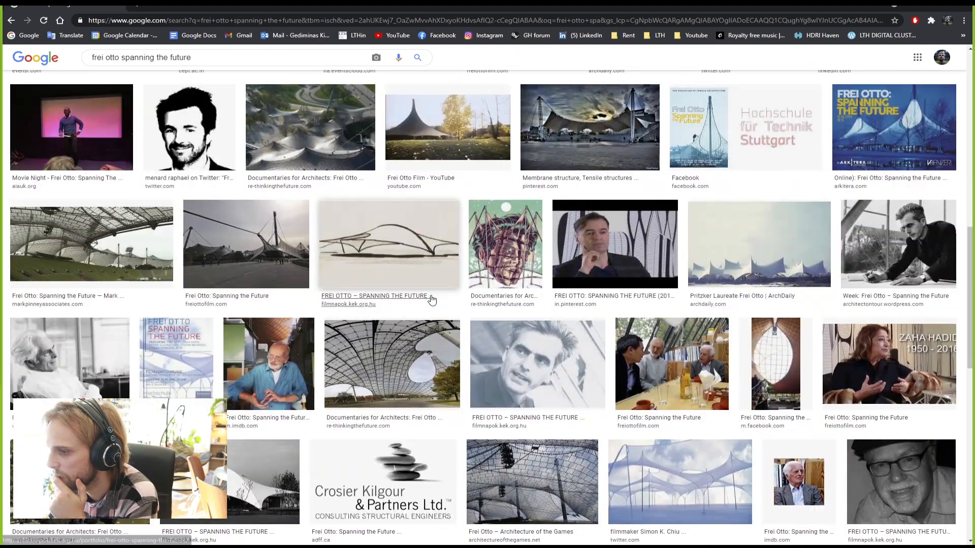
pyautogui.scroll(-6, 432, 300)
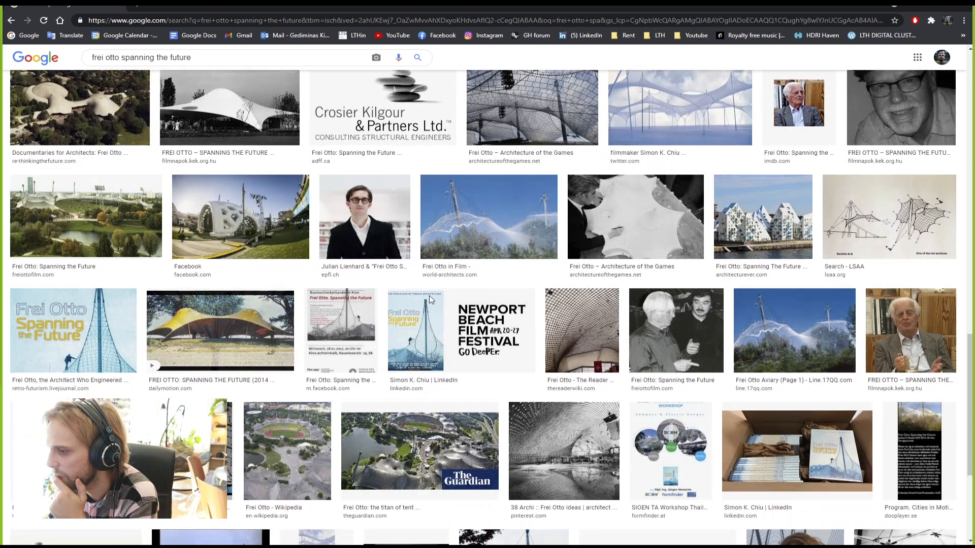
pyautogui.scroll(-2, 430, 300)
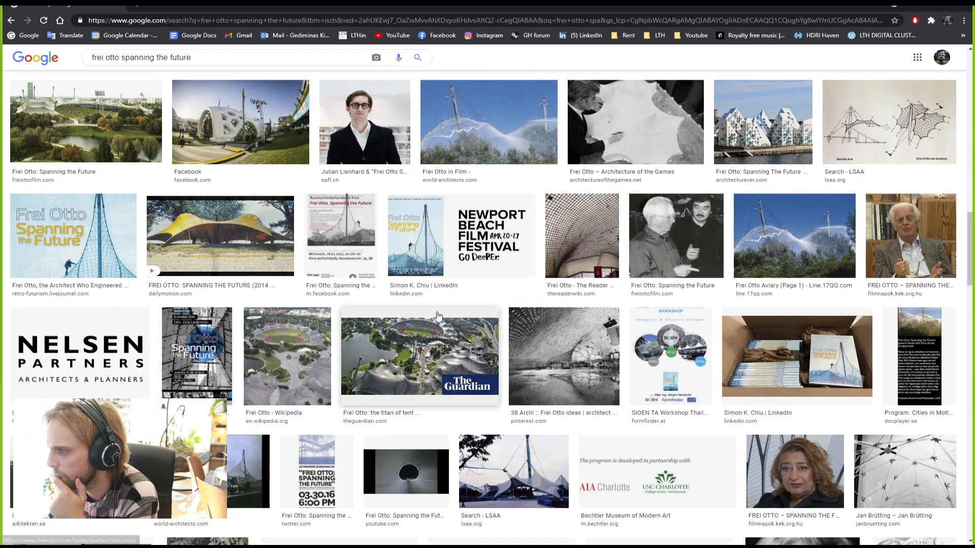
pyautogui.scroll(-6, 432, 300)
pyautogui.scroll(-4, 435, 317)
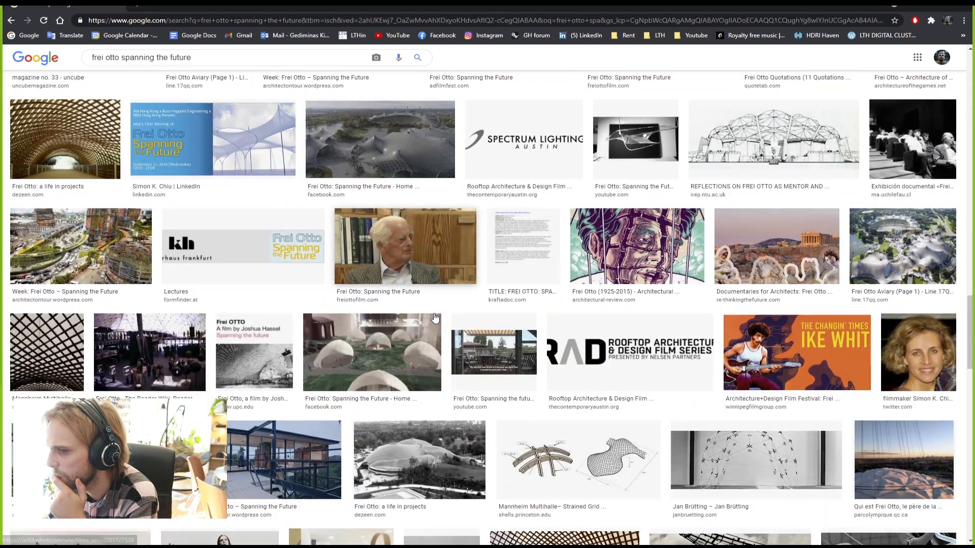
pyautogui.moveTo(972, 345); pyautogui.dragTo(969, 96)
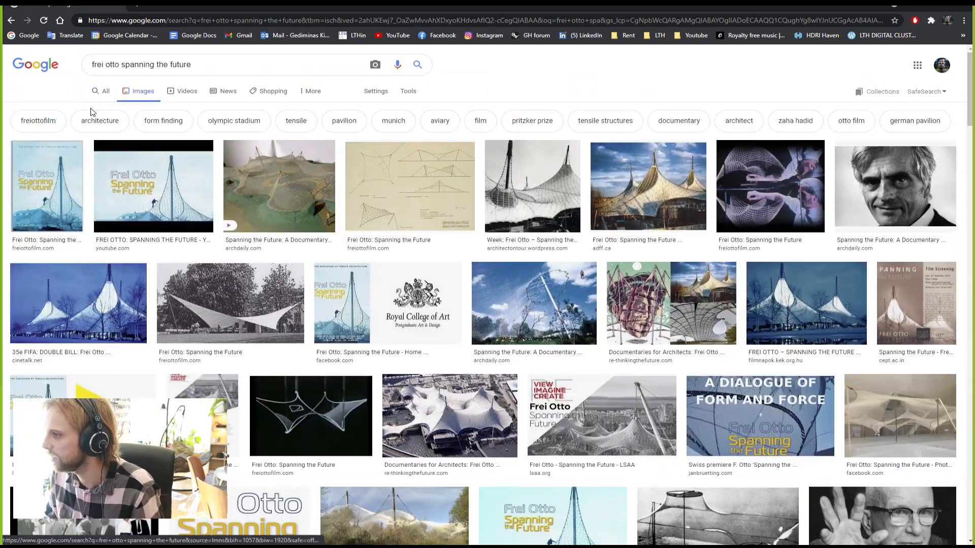
pyautogui.click(169, 64)
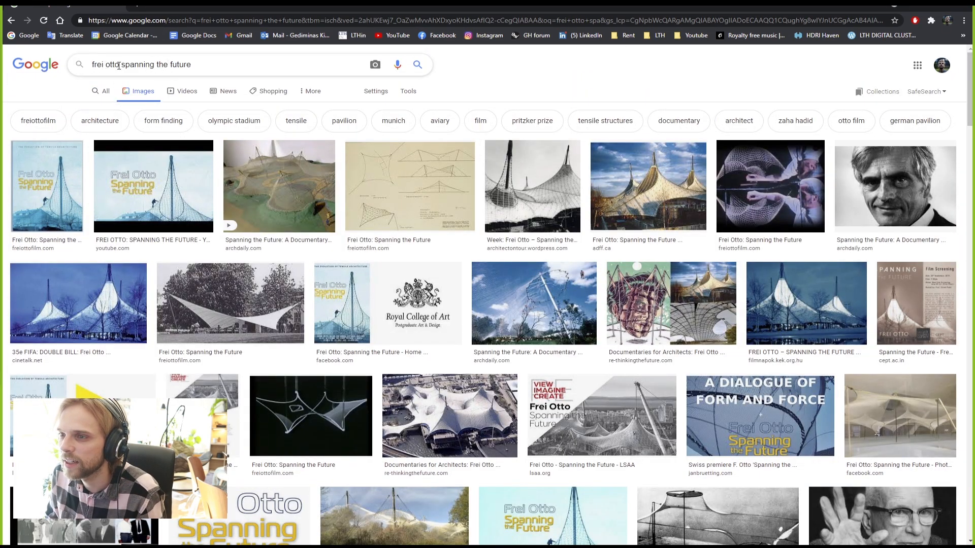
pyautogui.moveTo(120, 65); pyautogui.dragTo(272, 64)
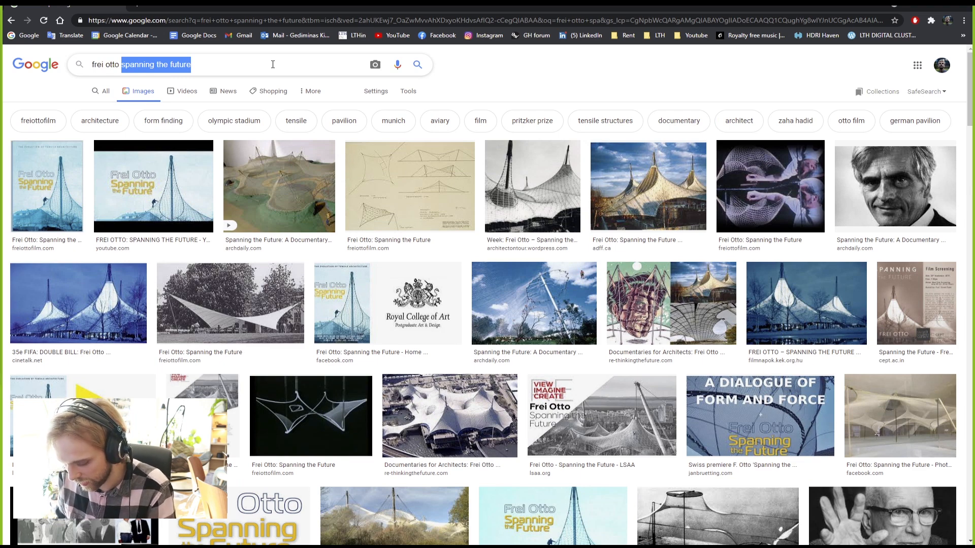
# Step: Search images for 'frei otto guy walking on tent'
pyautogui.write('ta')
pyautogui.press('BackSpace')
pyautogui.press('BackSpace')
pyautogui.write('gu')
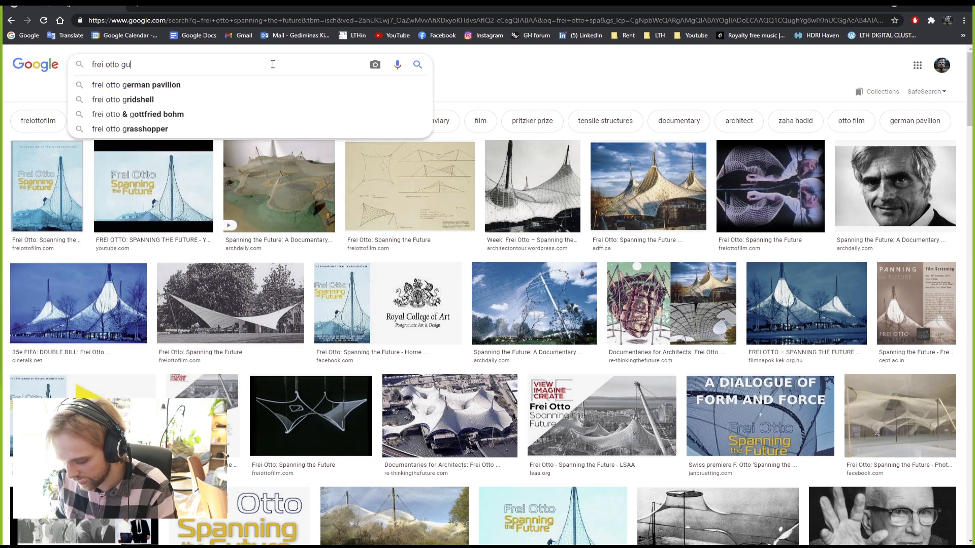
pyautogui.write('y walking ')
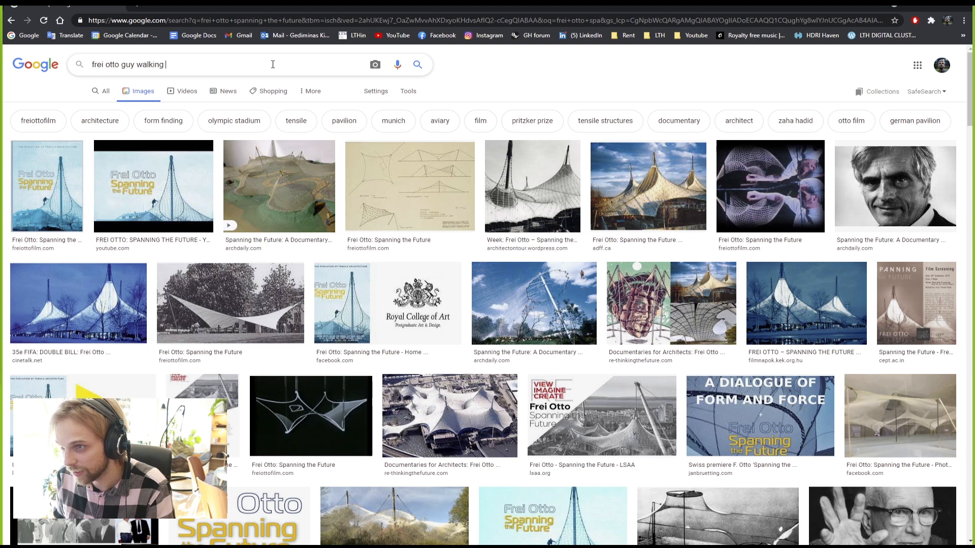
pyautogui.write('on tent')
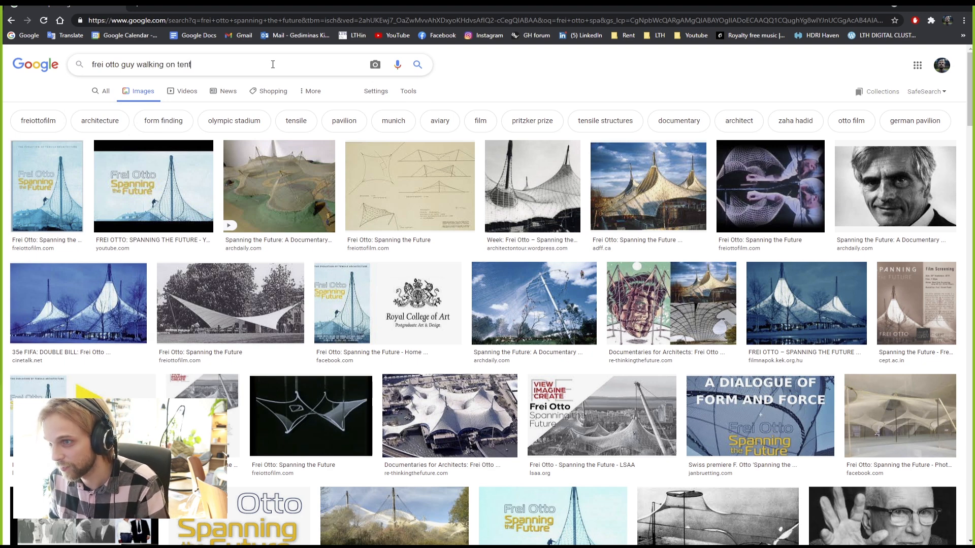
pyautogui.press('Return')
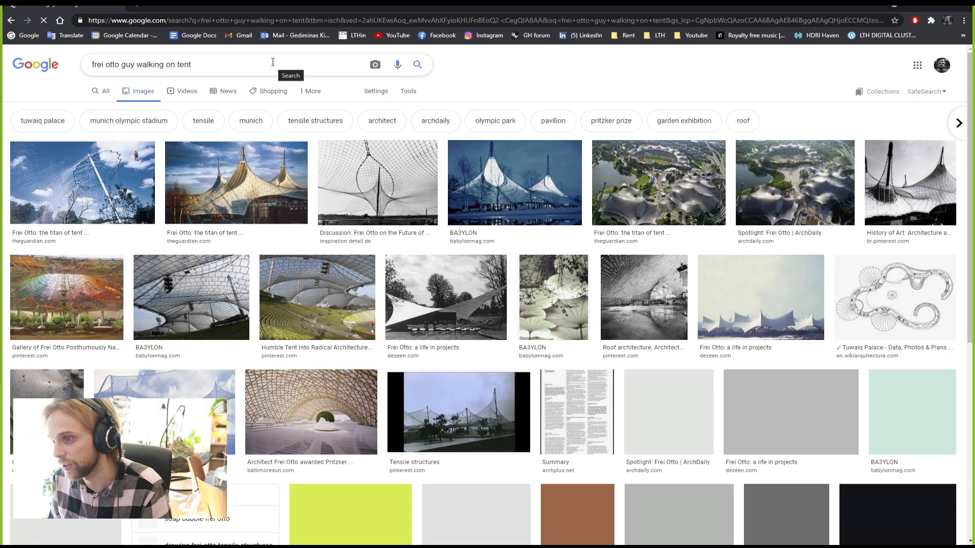
# Step: Preview the first Guardian tent photo and open it in a new tab
pyautogui.click(112, 192)
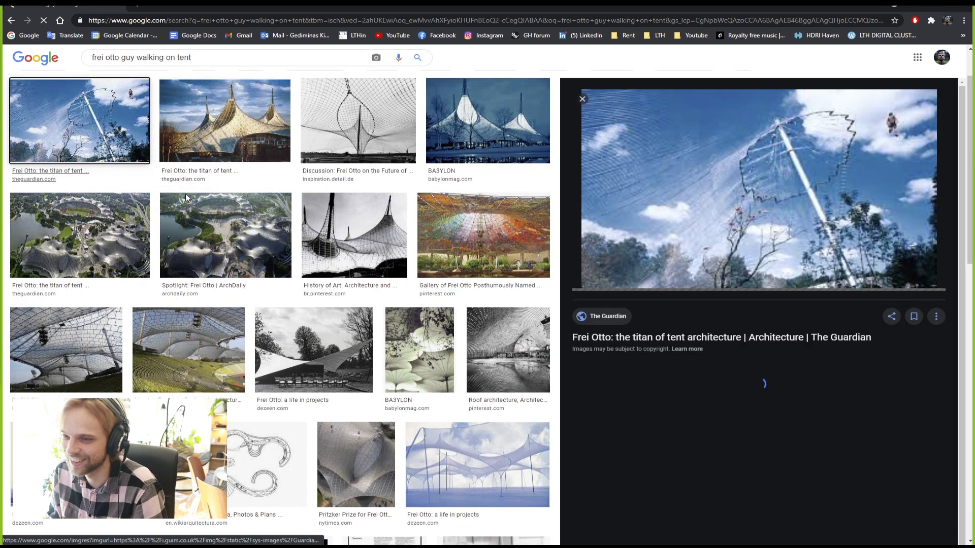
pyautogui.rightClick(723, 216)
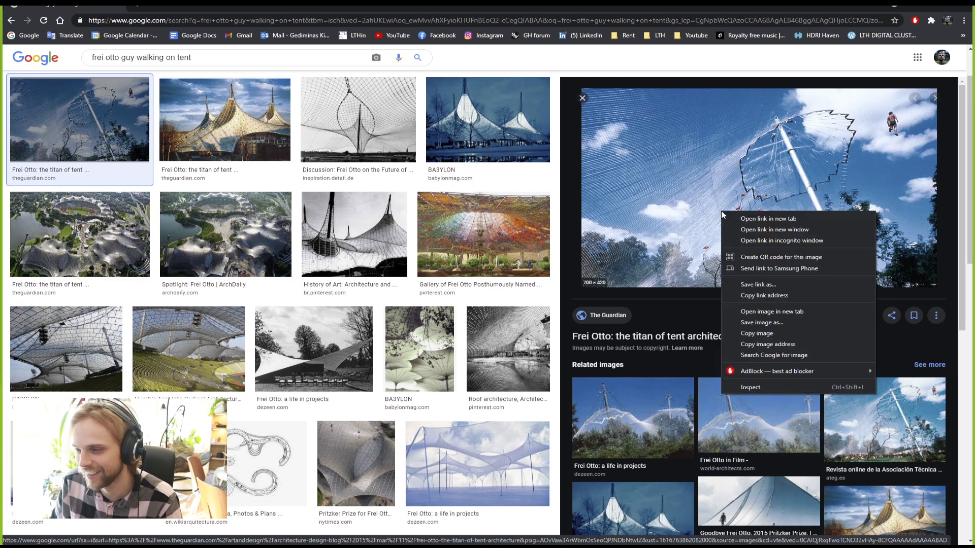
pyautogui.click(765, 312)
# Step: View the Guardian cable-net mast photo alone, zoomed to 150%, then close Chrome
pyautogui.click(196, 4)
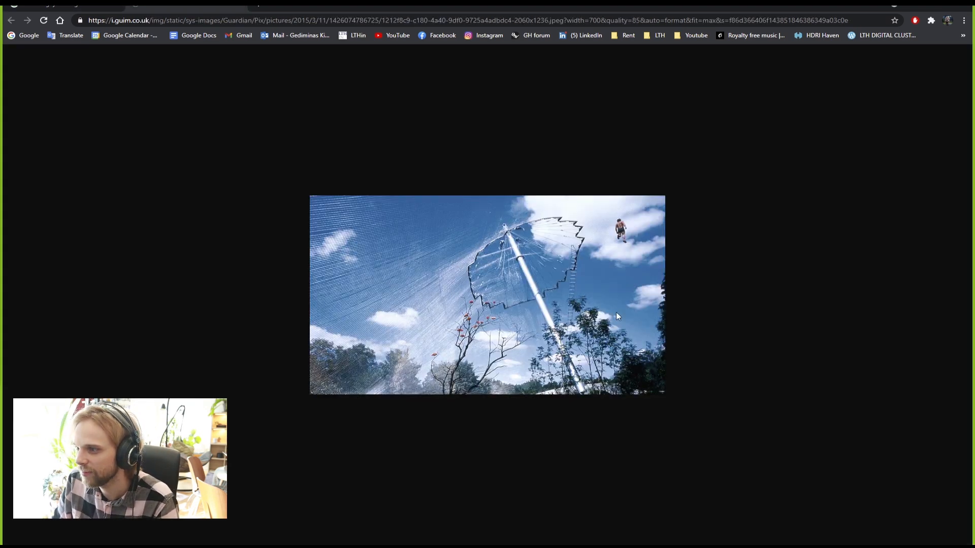
pyautogui.keyDown('ctrl'); pyautogui.scroll(3, 599, 263); pyautogui.keyUp('ctrl')
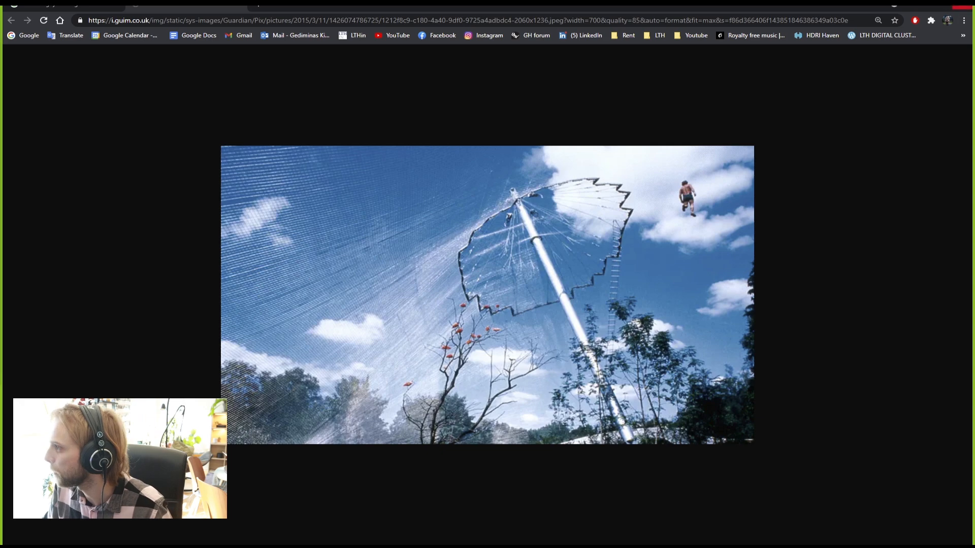
pyautogui.click(963, 8)
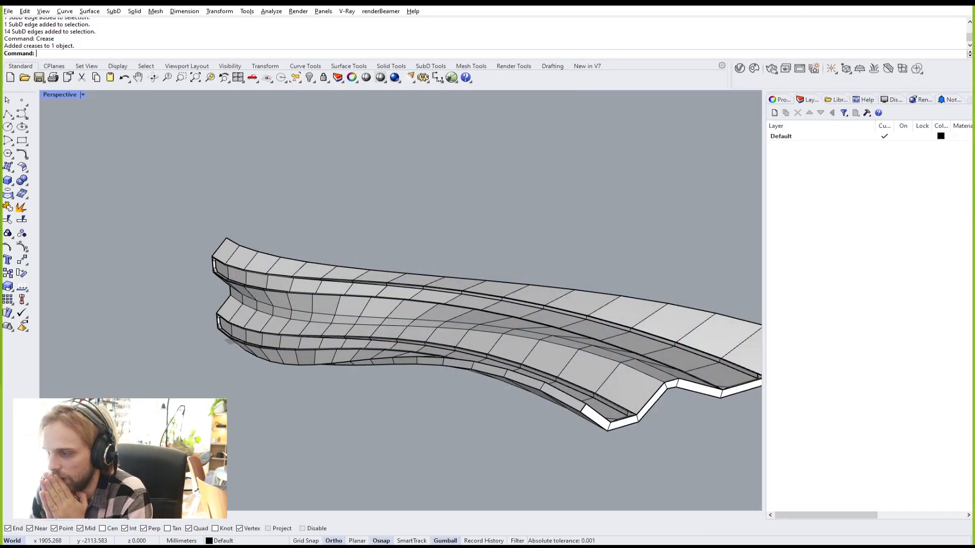
# Step: Switch the SubD shell from flat to smooth display and orbit around it
pyautogui.moveTo(558, 283); pyautogui.dragTo(537, 279, button='right')
pyautogui.scroll(5, 448, 330)
pyautogui.scroll(-5, 448, 330)
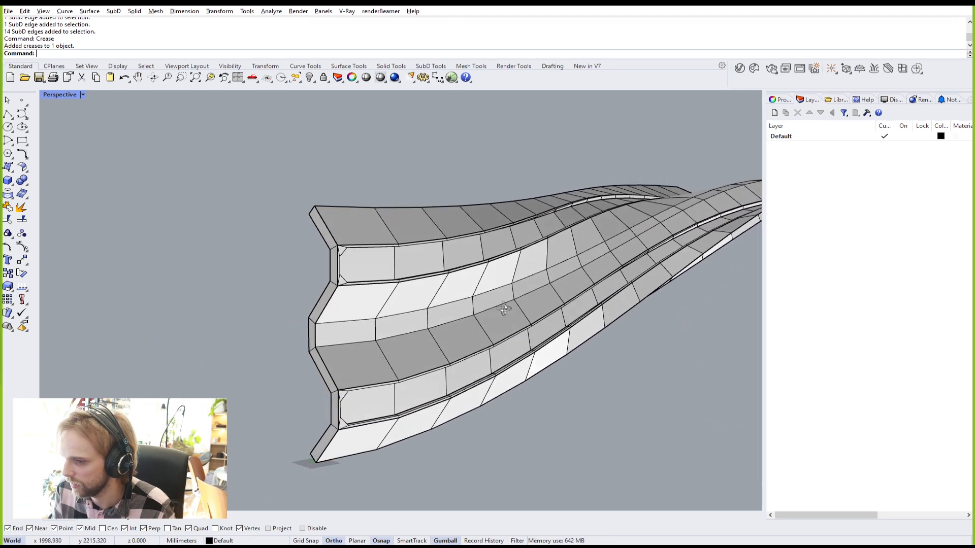
pyautogui.press('Tab')
pyautogui.moveTo(445, 317); pyautogui.dragTo(300, 344, button='right')
pyautogui.moveTo(218, 323); pyautogui.dragTo(398, 285, button='right')
# Step: Select the SubD shell and run EMap to preview it with polished_gold
pyautogui.click(321, 174)
pyautogui.moveTo(321, 174); pyautogui.dragTo(470, 359, button='right')
pyautogui.click(394, 356)
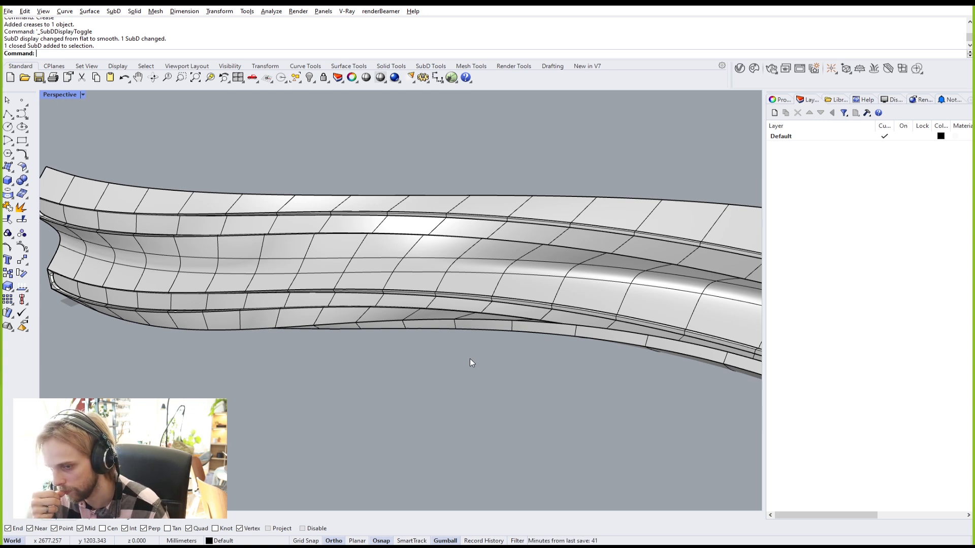
pyautogui.moveTo(435, 324); pyautogui.dragTo(438, 263, button='right')
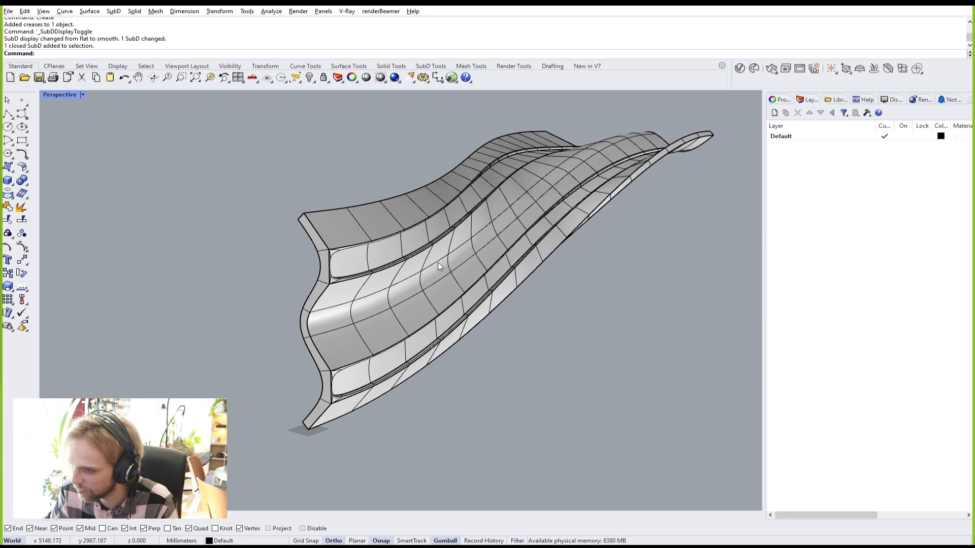
pyautogui.click(433, 263)
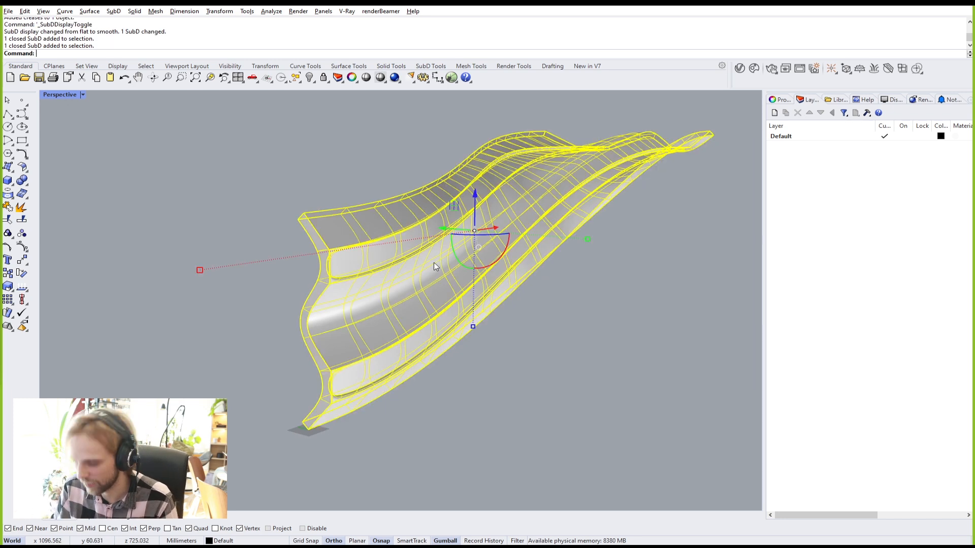
pyautogui.write('EMap')
pyautogui.press('Return')
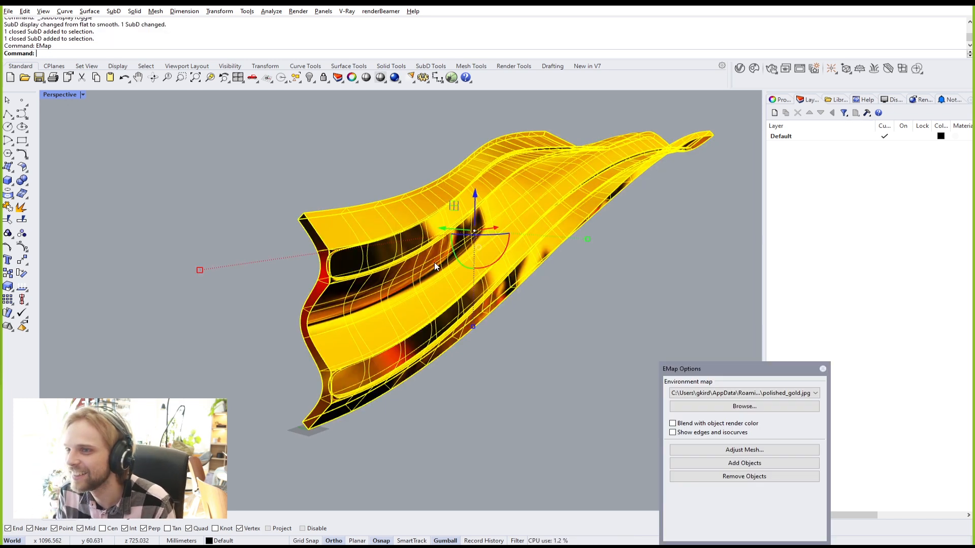
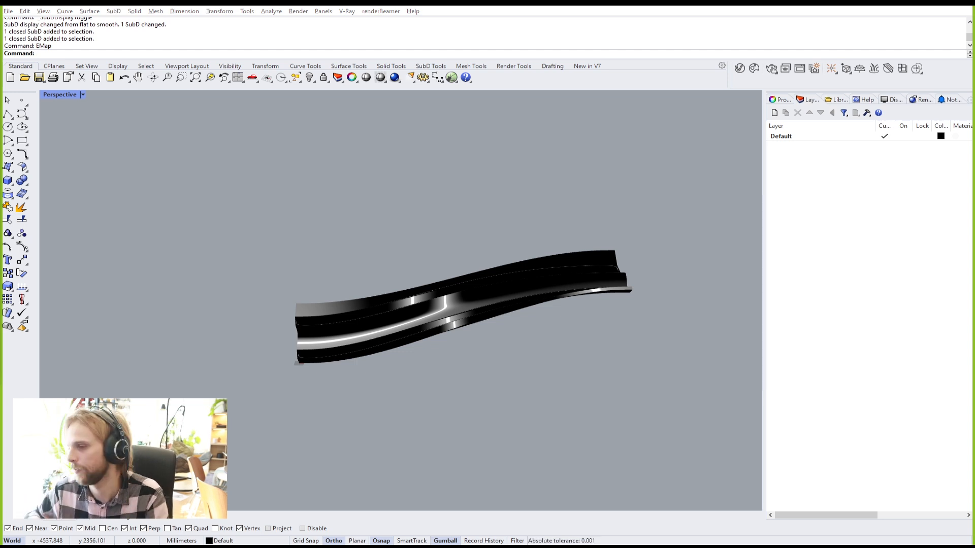
# Step: Close EMap Options and orbit around the enlarged shell to inspect its underside fold
pyautogui.moveTo(486, 319)
pyautogui.mouseDown(button='right')
pyautogui.moveTo(580, 269)
pyautogui.moveTo(553, 271)
pyautogui.mouseUp(button='right')
pyautogui.click(813, 207)
pyautogui.scroll(5, 520, 293)
pyautogui.scroll(6, 494, 277)
pyautogui.keyDown('shift'); pyautogui.moveTo(507, 318); pyautogui.dragTo(557, 251, button='right'); pyautogui.keyUp('shift')
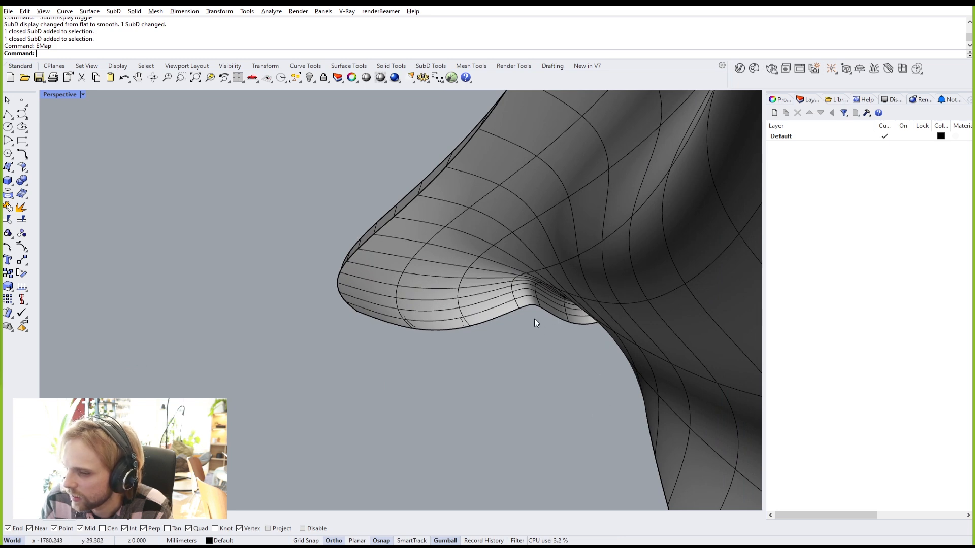
pyautogui.moveTo(574, 322); pyautogui.dragTo(333, 329, button='right')
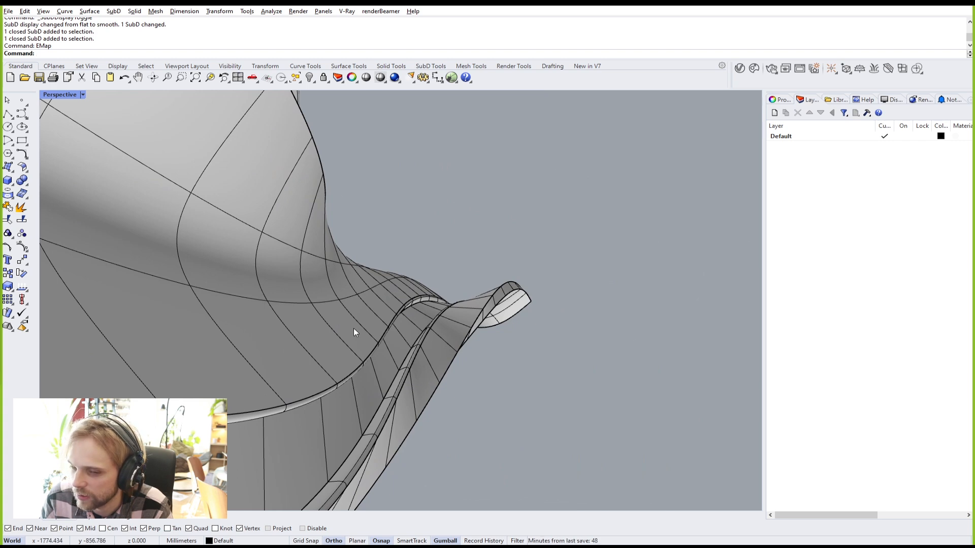
pyautogui.moveTo(409, 335); pyautogui.dragTo(507, 343, button='right')
pyautogui.scroll(1, 509, 339)
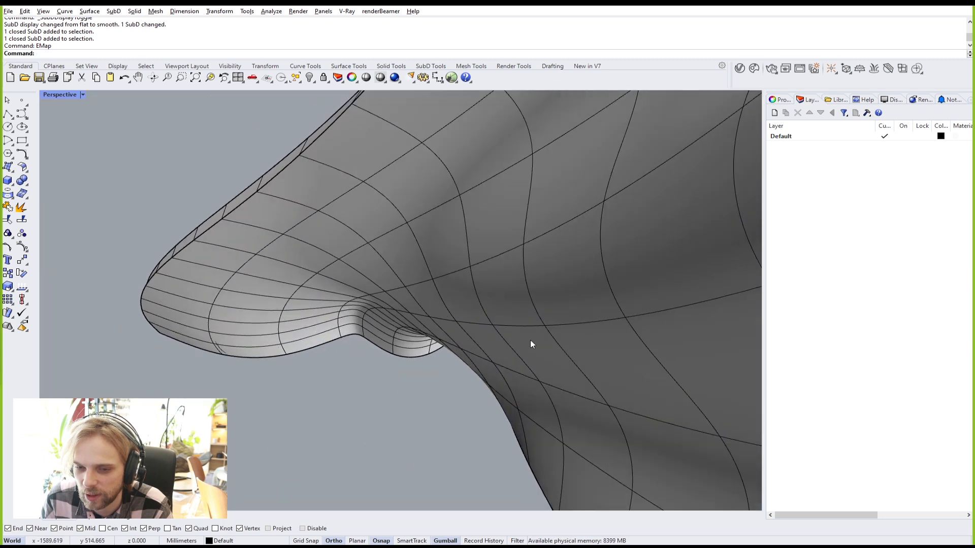
pyautogui.scroll(-1, 586, 323)
pyautogui.moveTo(586, 322); pyautogui.dragTo(382, 301, button='right')
pyautogui.scroll(-5, 543, 315)
# Step: Place an Alt-drag gumball copy of the SubD shell to the left of the original
pyautogui.click(511, 306)
pyautogui.moveTo(405, 288); pyautogui.dragTo(517, 287)
pyautogui.click(709, 197)
pyautogui.moveTo(708, 197); pyautogui.dragTo(546, 278, button='right')
# Step: Select the right shell and try rotating it, viewing from flatter angles
pyautogui.click(558, 280)
pyautogui.moveTo(518, 333)
pyautogui.mouseDown()
pyautogui.moveTo(492, 331)
pyautogui.moveTo(500, 331)
pyautogui.mouseUp()
pyautogui.click(499, 331)
pyautogui.moveTo(499, 331); pyautogui.dragTo(376, 232, button='right')
pyautogui.click(498, 340)
pyautogui.moveTo(296, 356); pyautogui.dragTo(420, 335, button='right')
pyautogui.keyDown('shift'); pyautogui.moveTo(419, 335); pyautogui.dragTo(428, 285, button='right'); pyautogui.keyUp('shift')
pyautogui.moveTo(428, 285); pyautogui.dragTo(609, 224, button='right')
# Step: Clear the selection and orbit to look up beneath both shells
pyautogui.press('Escape')
pyautogui.moveTo(562, 100); pyautogui.dragTo(510, 190, button='right')
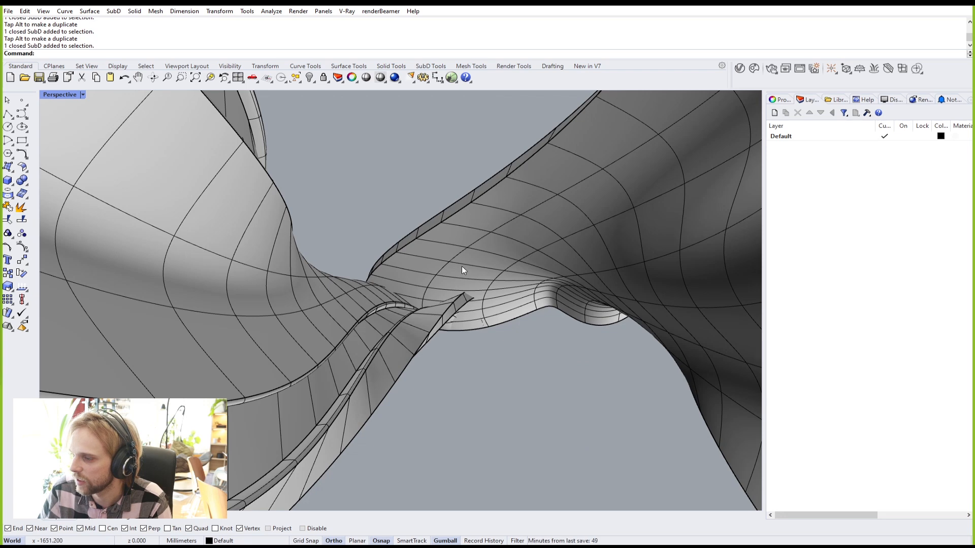
pyautogui.moveTo(436, 309); pyautogui.dragTo(463, 243, button='right')
pyautogui.scroll(-4, 464, 244)
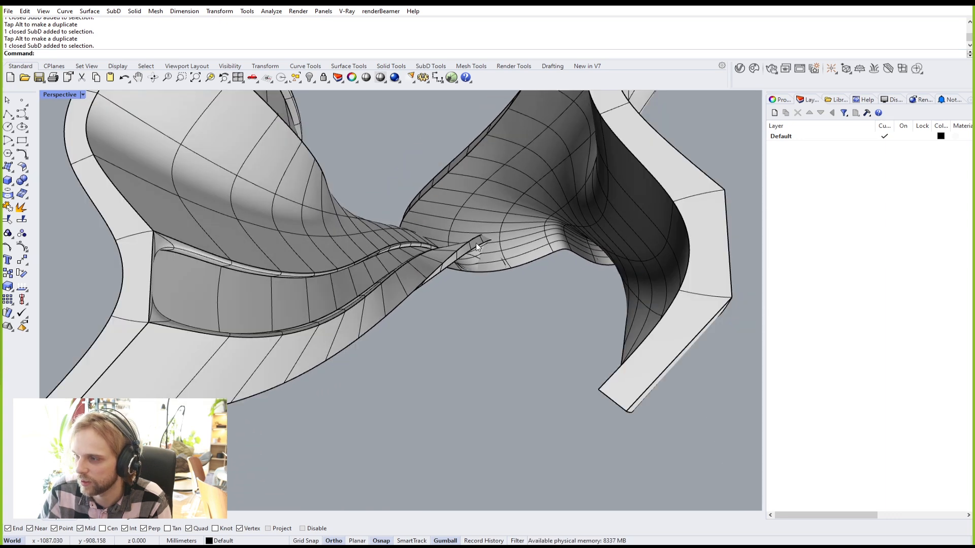
pyautogui.scroll(3, 476, 244)
# Step: Change the Perspective viewport Lens Length from 50 to 25 and orbit to frame both shells
pyautogui.click(779, 100)
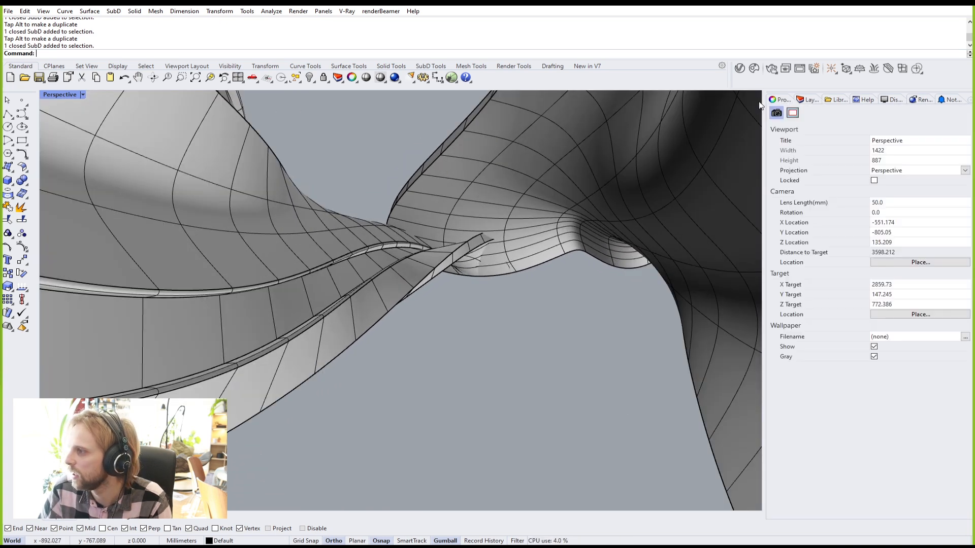
pyautogui.click(873, 202)
pyautogui.write('25')
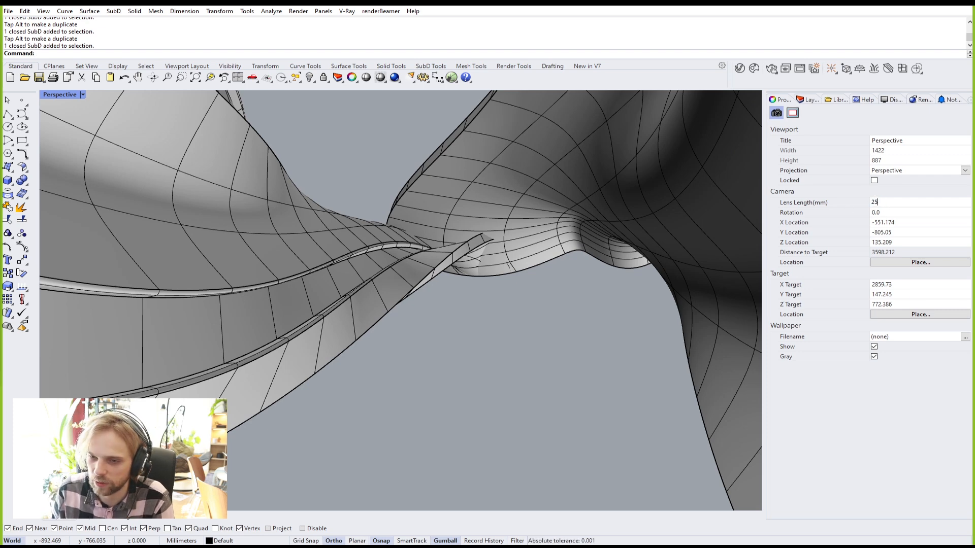
pyautogui.press('Return')
pyautogui.scroll(3, 439, 265)
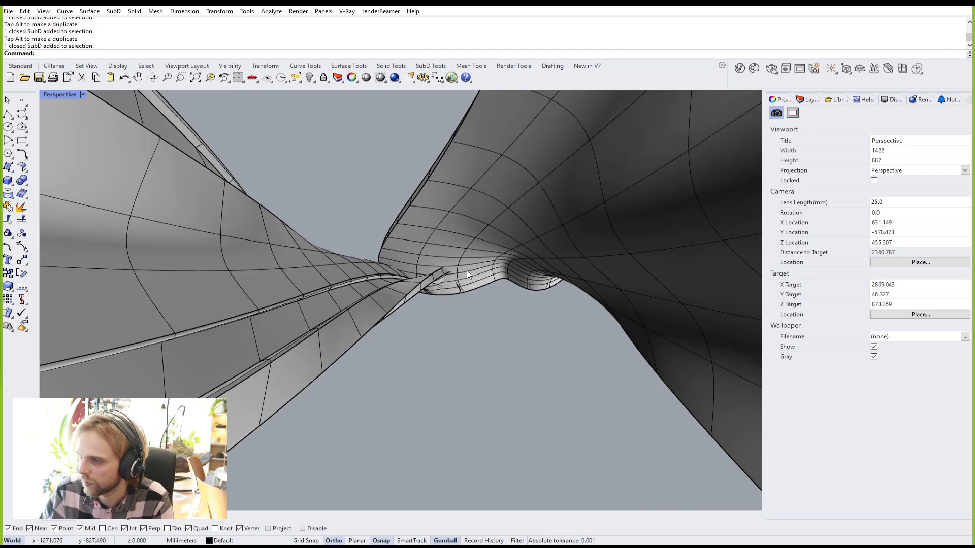
pyautogui.scroll(4, 462, 275)
pyautogui.scroll(-6, 486, 239)
pyautogui.moveTo(487, 239); pyautogui.dragTo(230, 303, button='right')
pyautogui.keyDown('shift'); pyautogui.moveTo(309, 320); pyautogui.dragTo(342, 308, button='right'); pyautogui.keyUp('shift')
pyautogui.scroll(5, 373, 296)
pyautogui.scroll(-3, 420, 352)
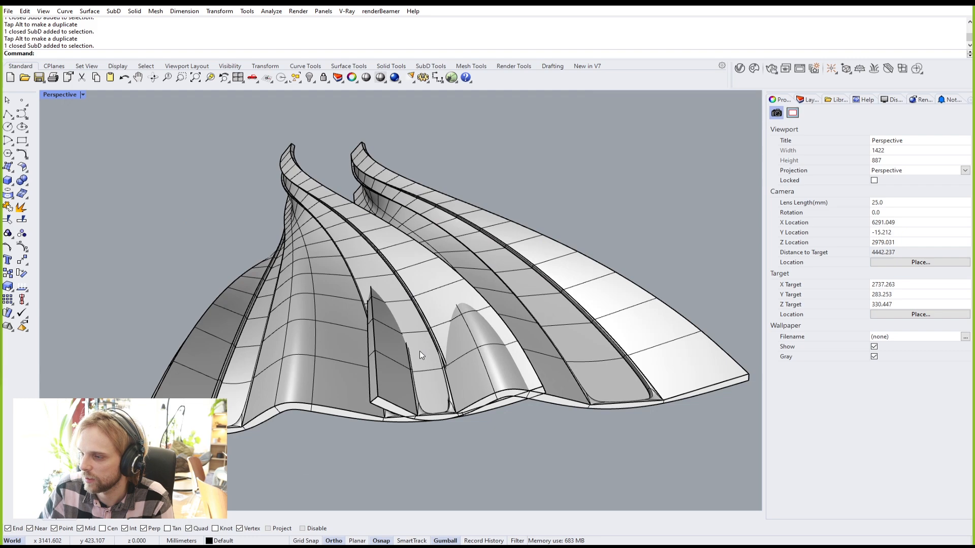
pyautogui.moveTo(371, 365); pyautogui.dragTo(431, 336, button='right')
# Step: Move one shell further left, away from the other
pyautogui.click(460, 337)
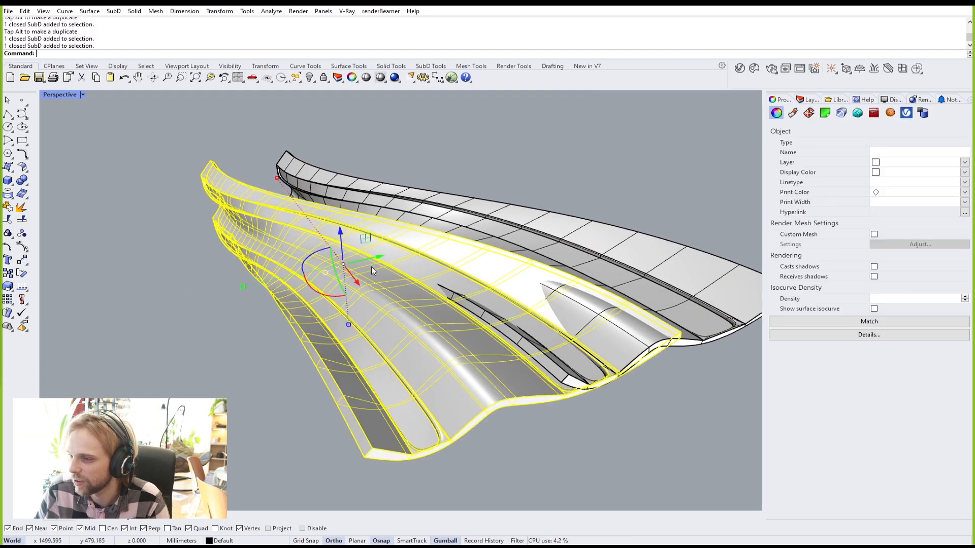
pyautogui.moveTo(378, 258); pyautogui.dragTo(298, 298)
pyautogui.click(632, 418)
pyautogui.moveTo(632, 417); pyautogui.dragTo(509, 435, button='right')
pyautogui.scroll(2, 349, 337)
pyautogui.keyDown('shift'); pyautogui.moveTo(346, 337); pyautogui.dragTo(409, 310, button='right'); pyautogui.keyUp('shift')
pyautogui.moveTo(409, 309); pyautogui.dragTo(305, 355, button='right')
pyautogui.keyDown('shift'); pyautogui.moveTo(305, 355); pyautogui.dragTo(610, 427, button='right'); pyautogui.keyUp('shift')
pyautogui.scroll(8, 429, 430)
# Step: Try selecting faces and the edge loop along the blade edge, then clear the selection
pyautogui.keyDown('ctrl'); pyautogui.keyDown('shift'); pyautogui.click(453, 442); pyautogui.keyUp('shift'); pyautogui.keyUp('ctrl')
pyautogui.scroll(-9, 453, 443)
pyautogui.keyDown('shift'); pyautogui.moveTo(538, 417); pyautogui.dragTo(413, 362, button='right'); pyautogui.keyUp('shift')
pyautogui.moveTo(414, 363); pyautogui.dragTo(209, 328, button='right')
pyautogui.scroll(6, 348, 313)
pyautogui.moveTo(347, 313); pyautogui.dragTo(347, 241, button='right')
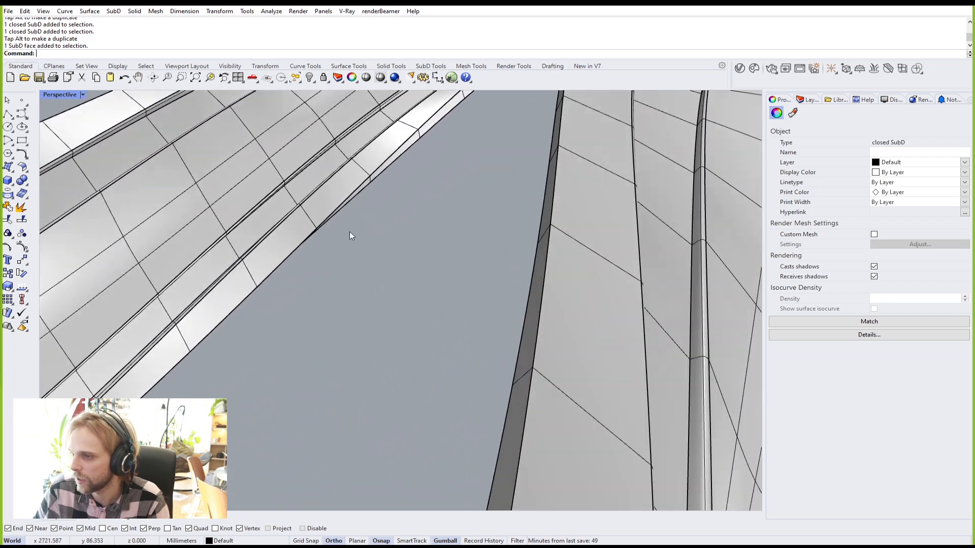
pyautogui.scroll(5, 349, 192)
pyautogui.keyDown('ctrl'); pyautogui.keyDown('shift'); pyautogui.click(348, 163); pyautogui.keyUp('shift'); pyautogui.keyUp('ctrl')
pyautogui.keyDown('ctrl'); pyautogui.keyDown('shift'); pyautogui.click(346, 157); pyautogui.keyUp('shift'); pyautogui.keyUp('ctrl')
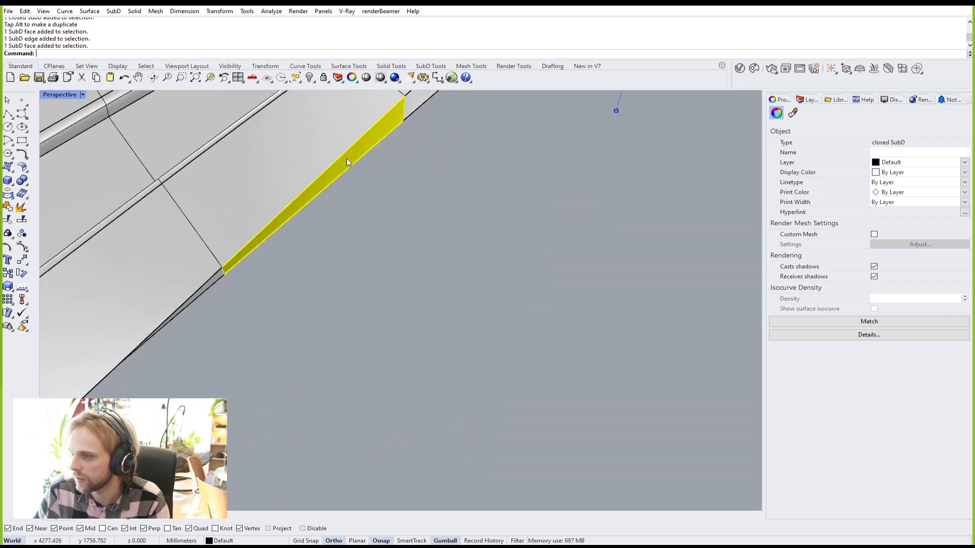
pyautogui.scroll(-5, 357, 168)
pyautogui.keyDown('shift'); pyautogui.moveTo(357, 167); pyautogui.dragTo(355, 310, button='right'); pyautogui.keyUp('shift')
pyautogui.scroll(6, 355, 297)
pyautogui.keyDown('ctrl'); pyautogui.keyDown('shift'); pyautogui.click(359, 266); pyautogui.keyUp('shift'); pyautogui.keyUp('ctrl')
pyautogui.keyDown('ctrl'); pyautogui.keyDown('shift'); pyautogui.doubleClick(359, 261); pyautogui.keyUp('shift'); pyautogui.keyUp('ctrl')
pyautogui.click(392, 282)
# Step: Select the five-face side strip on the blade and delete it
pyautogui.scroll(5, 327, 319)
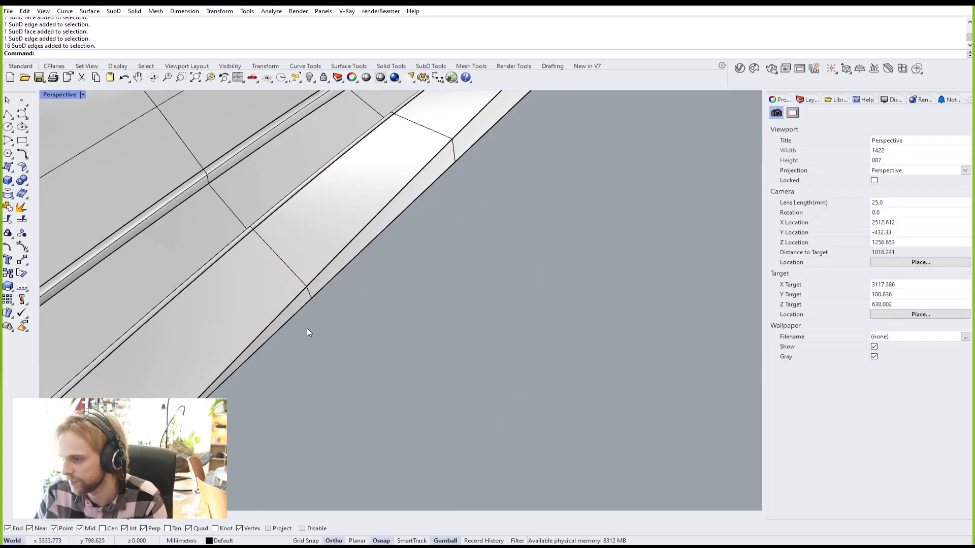
pyautogui.moveTo(307, 329); pyautogui.dragTo(282, 270, button='right')
pyautogui.keyDown('ctrl'); pyautogui.keyDown('shift'); pyautogui.click(284, 273); pyautogui.keyUp('shift'); pyautogui.keyUp('ctrl')
pyautogui.keyDown('ctrl'); pyautogui.keyDown('shift'); pyautogui.click(347, 221); pyautogui.keyUp('shift'); pyautogui.keyUp('ctrl')
pyautogui.scroll(-5, 347, 221)
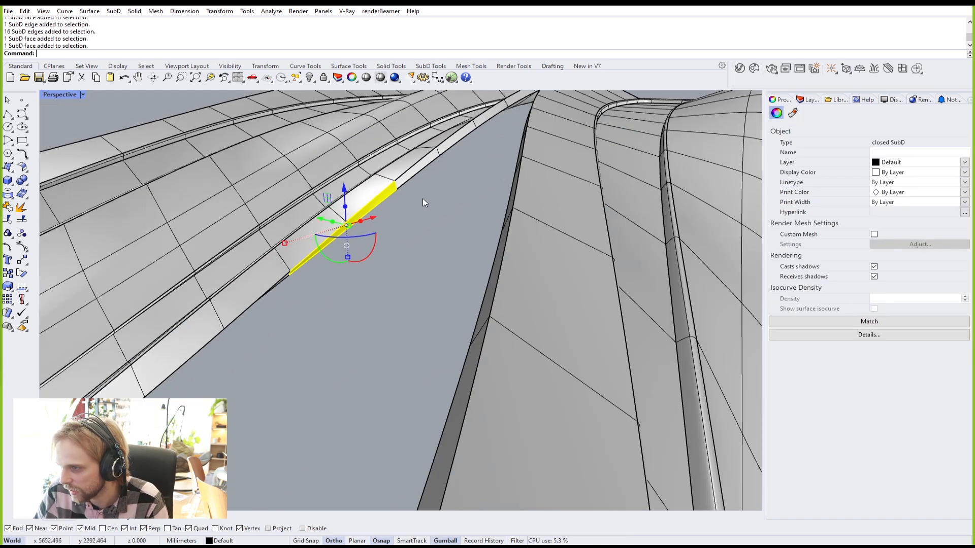
pyautogui.scroll(-8, 355, 239)
pyautogui.moveTo(366, 244); pyautogui.dragTo(398, 284, button='right')
pyautogui.scroll(8, 398, 288)
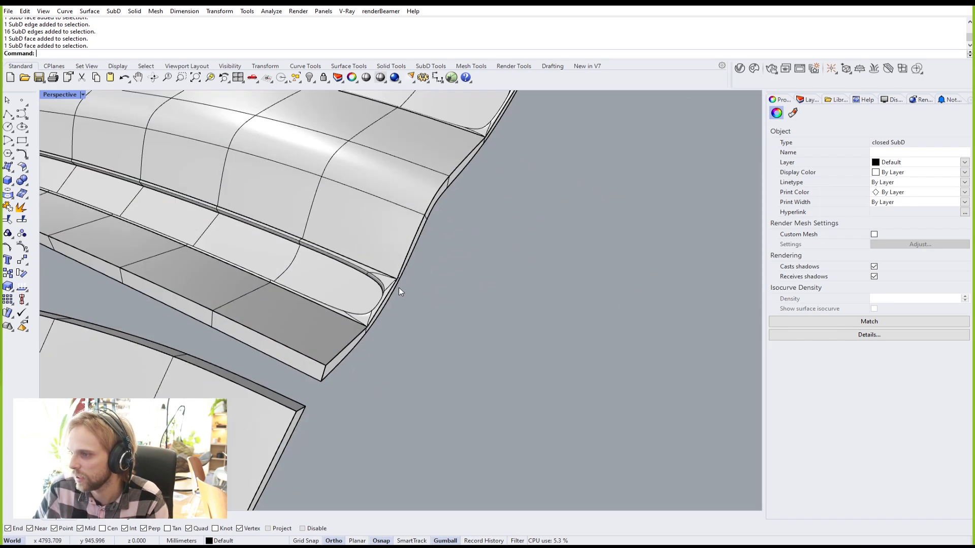
pyautogui.keyDown('ctrl'); pyautogui.keyDown('shift'); pyautogui.click(291, 358); pyautogui.keyUp('shift'); pyautogui.keyUp('ctrl')
pyautogui.keyDown('ctrl'); pyautogui.keyDown('shift'); pyautogui.doubleClick(178, 302); pyautogui.keyUp('shift'); pyautogui.keyUp('ctrl')
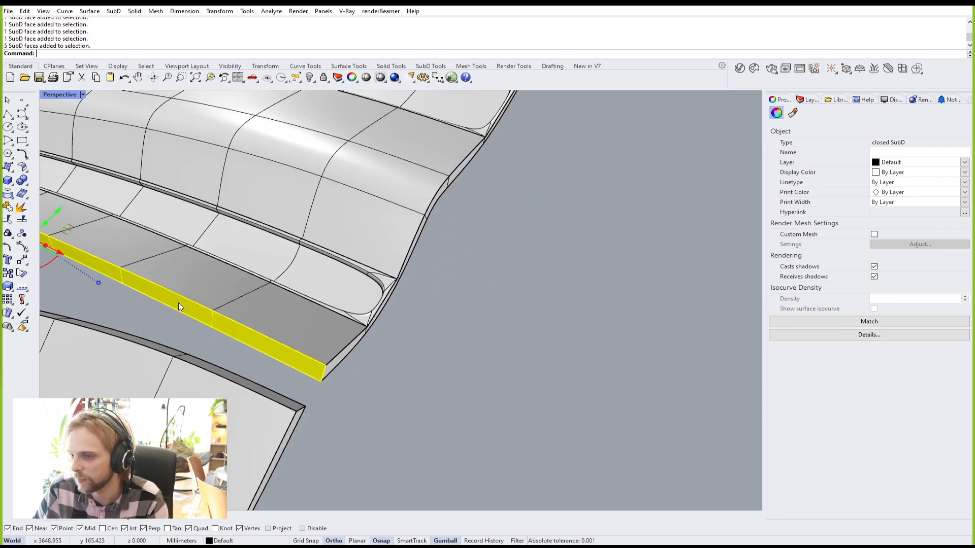
pyautogui.scroll(-3, 178, 303)
pyautogui.keyDown('shift'); pyautogui.moveTo(200, 316); pyautogui.dragTo(369, 300, button='right'); pyautogui.keyUp('shift')
pyautogui.moveTo(369, 300); pyautogui.dragTo(447, 295, button='right')
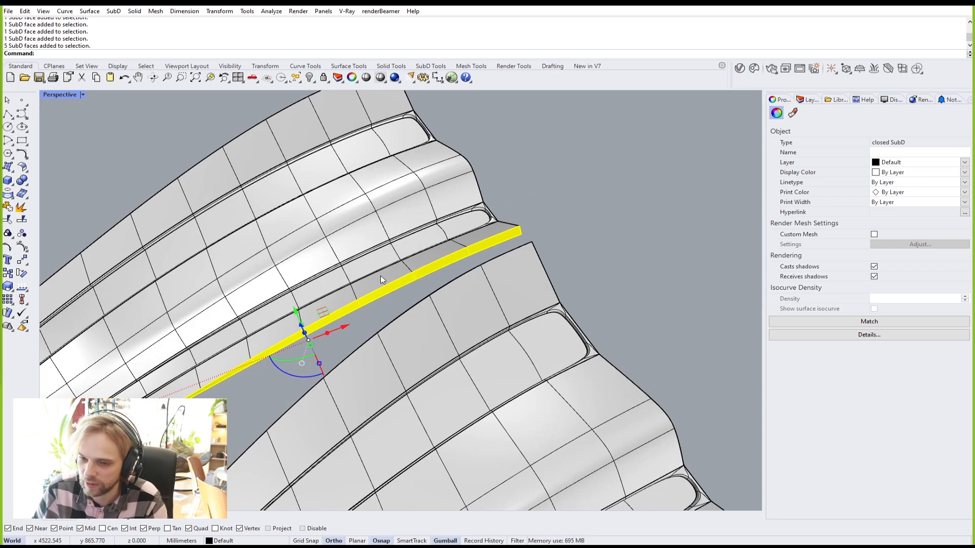
pyautogui.press('Delete')
# Step: Pick faces near the top while orbiting around the ribbons
pyautogui.moveTo(321, 324); pyautogui.dragTo(503, 160, button='right')
pyautogui.keyDown('ctrl'); pyautogui.keyDown('shift'); pyautogui.click(503, 161); pyautogui.keyUp('shift'); pyautogui.keyUp('ctrl')
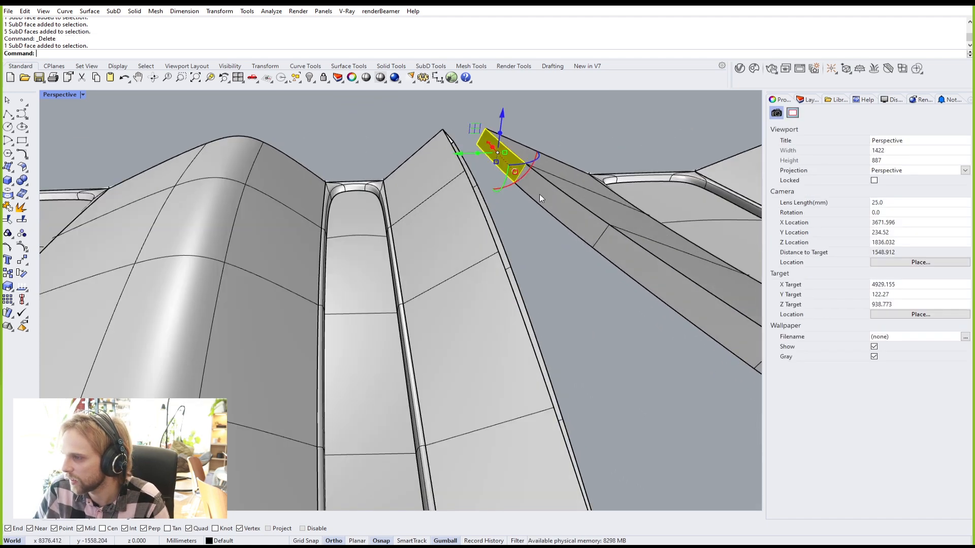
pyautogui.moveTo(558, 216); pyautogui.dragTo(599, 307, button='right')
pyautogui.moveTo(581, 342); pyautogui.dragTo(603, 366, button='right')
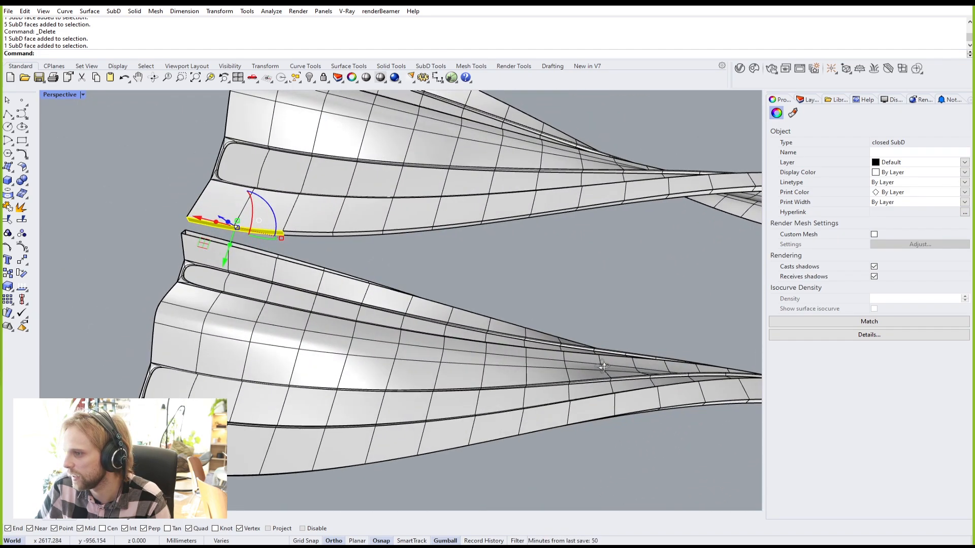
pyautogui.scroll(3, 511, 220)
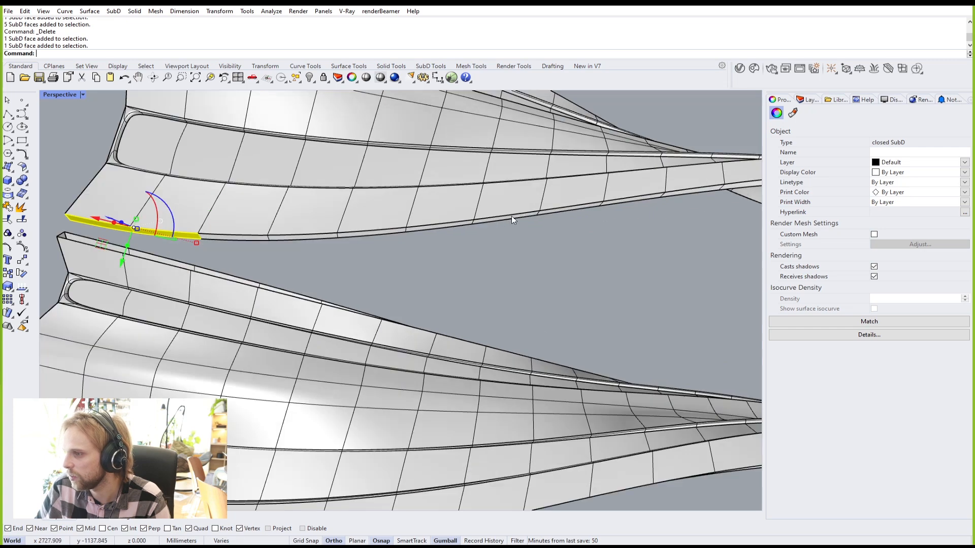
pyautogui.scroll(3, 512, 217)
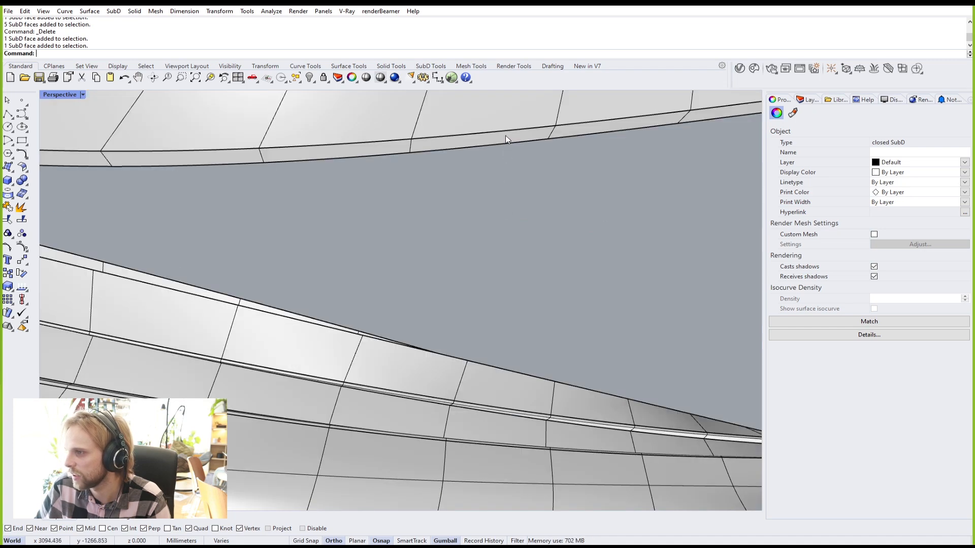
pyautogui.keyDown('shift'); pyautogui.click(507, 140); pyautogui.keyUp('shift')
pyautogui.moveTo(506, 137); pyautogui.dragTo(376, 278, button='right')
pyautogui.scroll(7, 528, 225)
# Step: Select the narrow ribbon's faces and delete them
pyautogui.keyDown('shift'); pyautogui.click(499, 237); pyautogui.keyUp('shift')
pyautogui.keyDown('shift'); pyautogui.click(492, 240); pyautogui.keyUp('shift')
pyautogui.scroll(2, 482, 242)
pyautogui.scroll(6, 473, 243)
pyautogui.keyDown('shift'); pyautogui.click(473, 243); pyautogui.keyUp('shift')
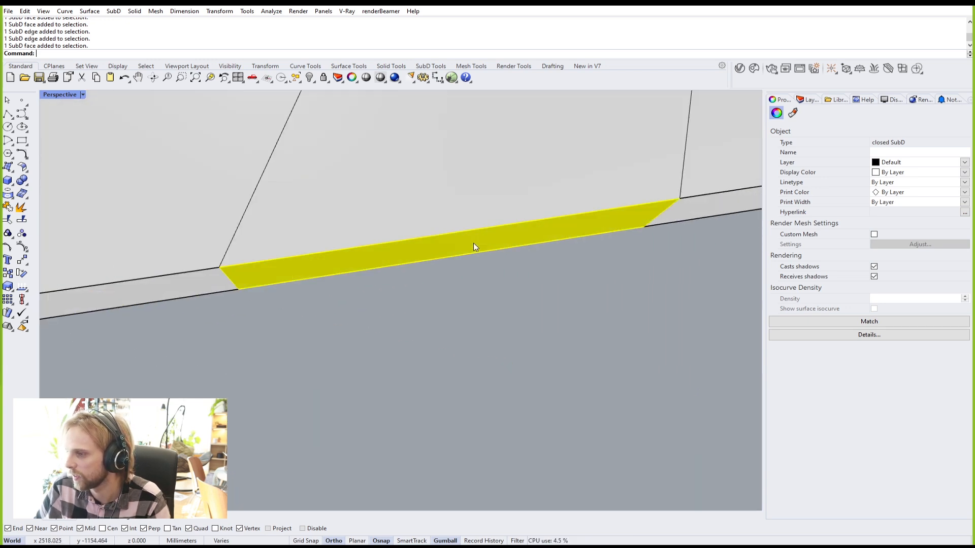
pyautogui.keyDown('shift'); pyautogui.click(203, 289); pyautogui.keyUp('shift')
pyautogui.scroll(-14, 202, 286)
pyautogui.keyDown('shift'); pyautogui.moveTo(202, 285); pyautogui.dragTo(372, 278, button='right'); pyautogui.keyUp('shift')
pyautogui.scroll(8, 312, 288)
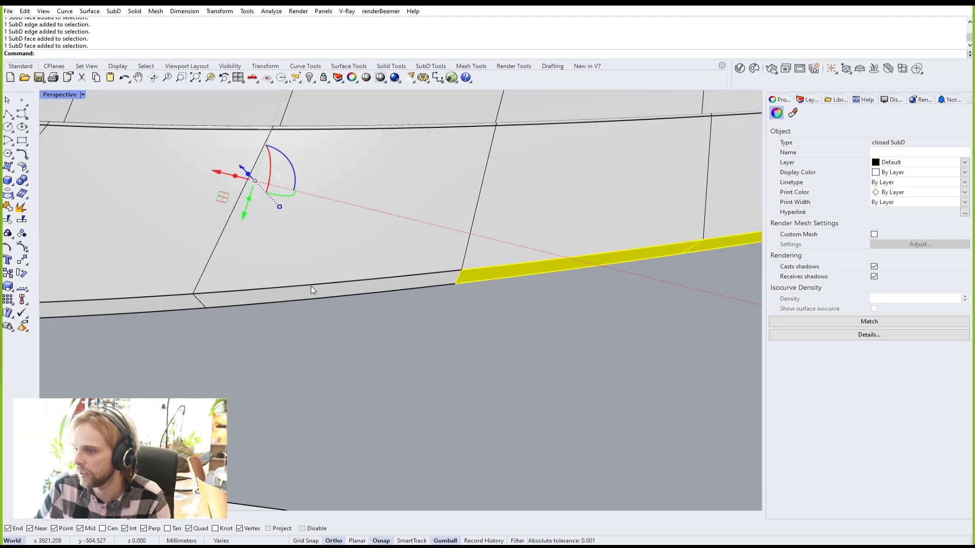
pyautogui.keyDown('shift'); pyautogui.click(304, 291); pyautogui.keyUp('shift')
pyautogui.keyDown('shift'); pyautogui.moveTo(244, 305); pyautogui.dragTo(378, 299, button='right'); pyautogui.keyUp('shift')
pyautogui.keyDown('shift'); pyautogui.click(432, 264); pyautogui.keyUp('shift')
pyautogui.keyDown('shift'); pyautogui.click(349, 263); pyautogui.keyUp('shift')
pyautogui.press('Delete')
# Step: Orbit around the ribbed strips down to the model's underside to inspect the open gap
pyautogui.scroll(-8, 351, 264)
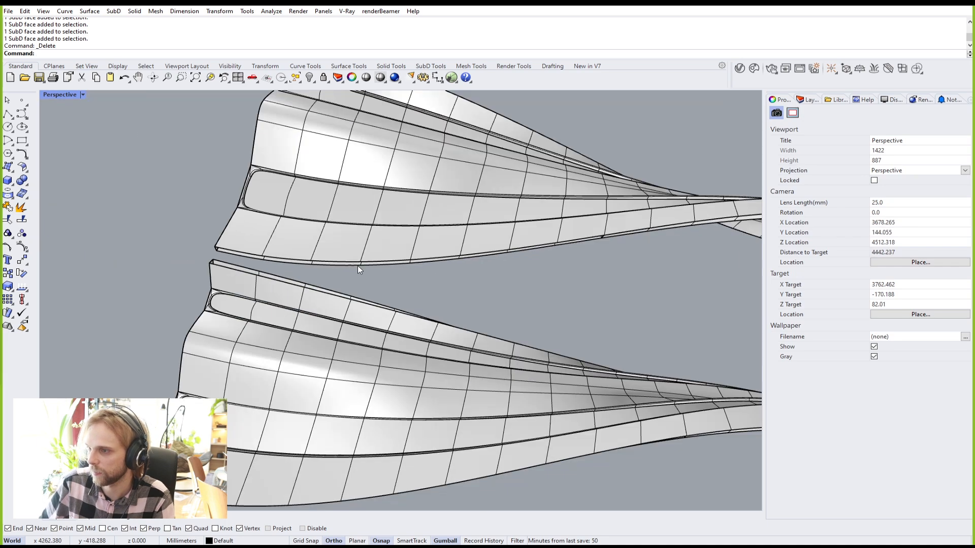
pyautogui.scroll(3, 279, 248)
pyautogui.moveTo(291, 247); pyautogui.dragTo(262, 252, button='right')
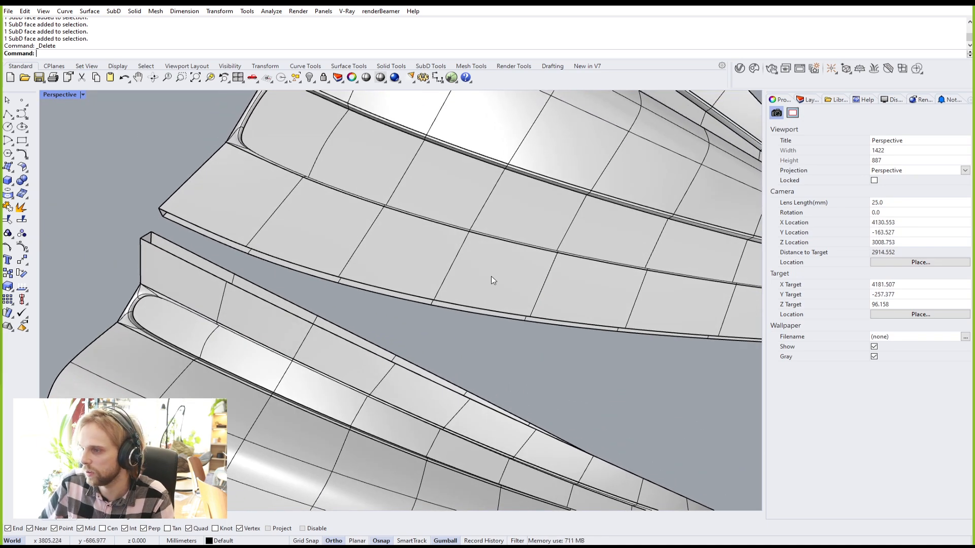
pyautogui.keyDown('shift'); pyautogui.moveTo(503, 273); pyautogui.dragTo(367, 254, button='right'); pyautogui.keyUp('shift')
pyautogui.scroll(-3, 315, 247)
pyautogui.scroll(-4, 221, 225)
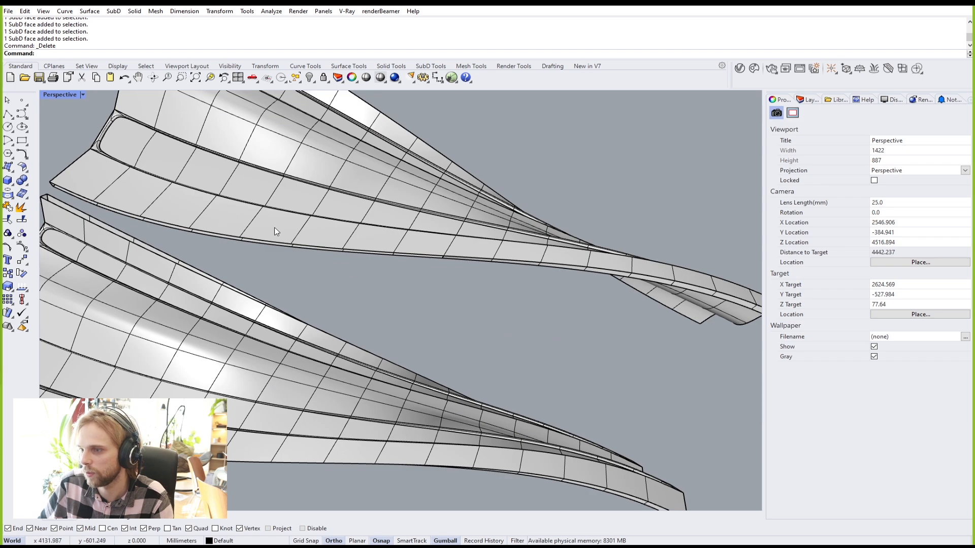
pyautogui.moveTo(405, 247); pyautogui.dragTo(237, 259, button='right')
pyautogui.scroll(4, 238, 254)
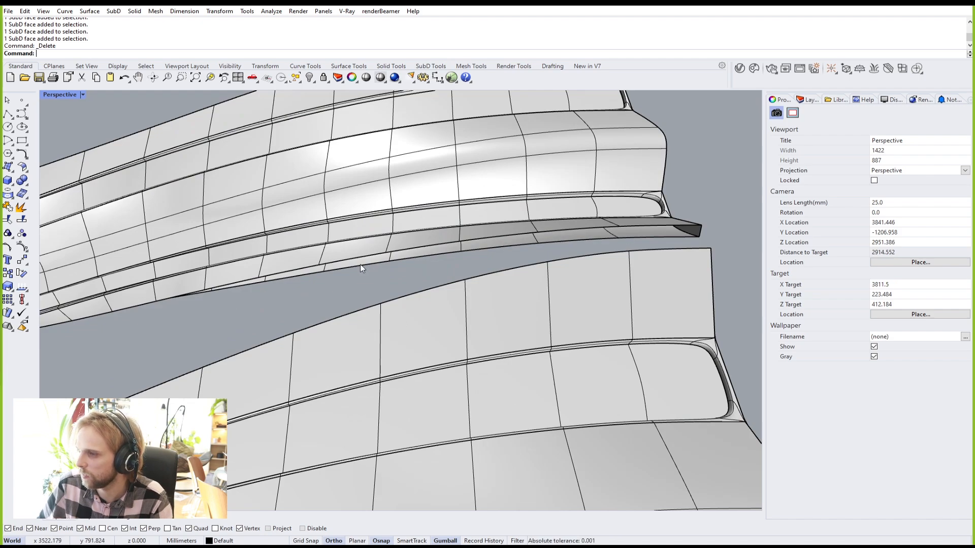
pyautogui.moveTo(233, 270); pyautogui.dragTo(615, 299, button='right')
# Step: Select the facing edge loops of both ribbed forms
pyautogui.keyDown('ctrl'); pyautogui.keyDown('shift'); pyautogui.click(215, 220); pyautogui.keyUp('shift'); pyautogui.keyUp('ctrl')
pyautogui.keyDown('ctrl'); pyautogui.keyDown('shift'); pyautogui.click(167, 251); pyautogui.keyUp('shift'); pyautogui.keyUp('ctrl')
pyautogui.keyDown('ctrl'); pyautogui.keyDown('shift'); pyautogui.doubleClick(167, 250); pyautogui.keyUp('shift'); pyautogui.keyUp('ctrl')
pyautogui.keyDown('ctrl'); pyautogui.keyDown('shift'); pyautogui.click(615, 300); pyautogui.keyUp('shift'); pyautogui.keyUp('ctrl')
pyautogui.keyDown('ctrl'); pyautogui.keyDown('shift'); pyautogui.doubleClick(614, 300); pyautogui.keyUp('shift'); pyautogui.keyUp('ctrl')
pyautogui.scroll(-5, 358, 242)
pyautogui.moveTo(441, 255); pyautogui.dragTo(398, 272, button='right')
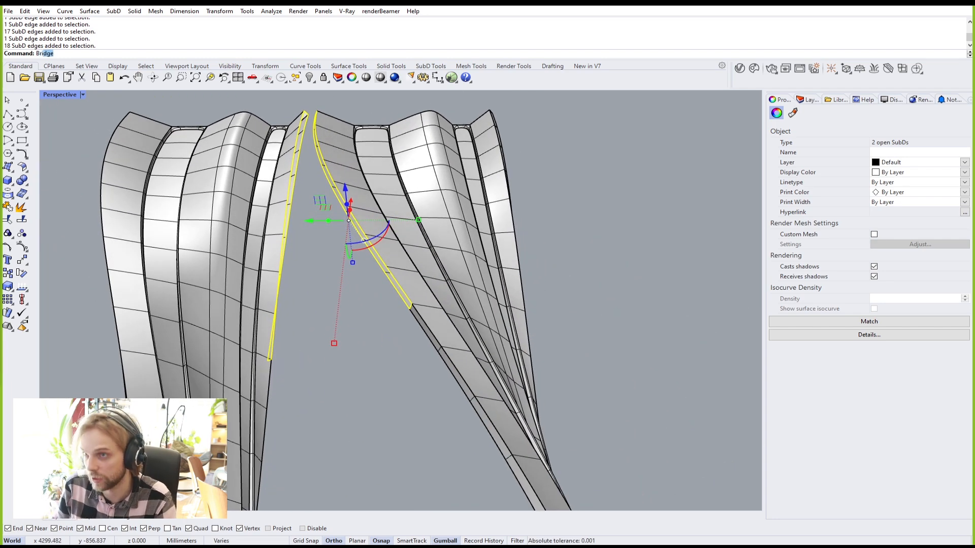
# Step: Bridge the two edge loops with 2 segments and confirm
pyautogui.press('Return')
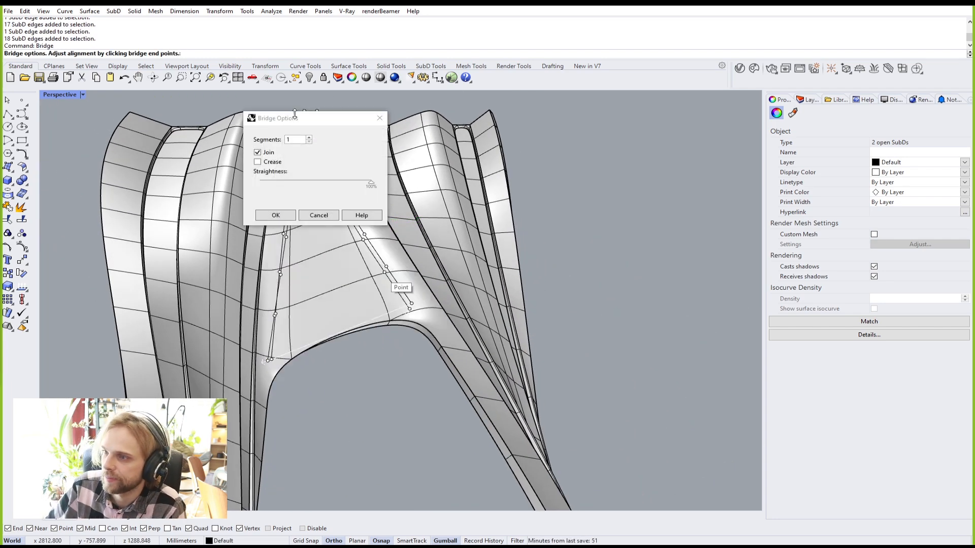
pyautogui.moveTo(298, 121); pyautogui.dragTo(547, 133)
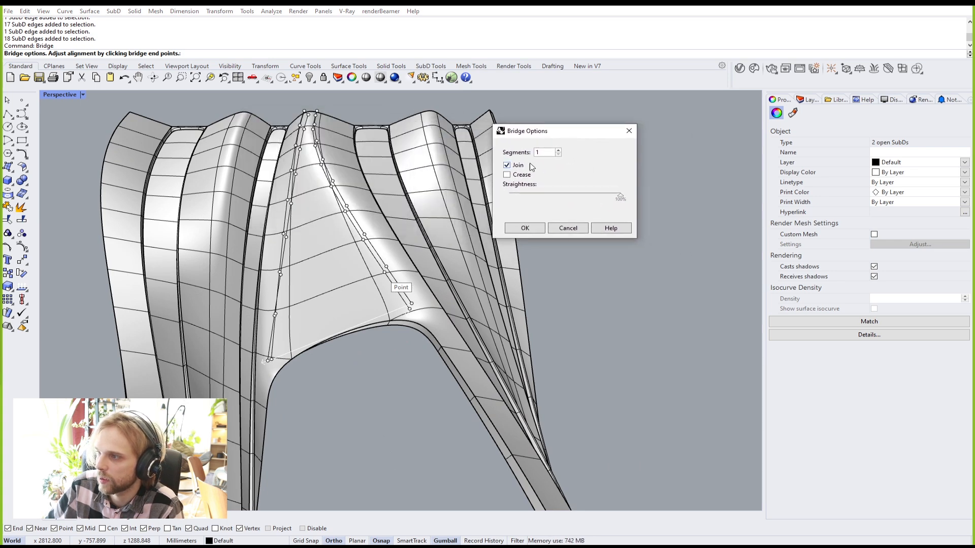
pyautogui.moveTo(413, 187); pyautogui.dragTo(302, 147, button='right')
pyautogui.click(559, 151)
pyautogui.moveTo(331, 212); pyautogui.dragTo(330, 234, button='right')
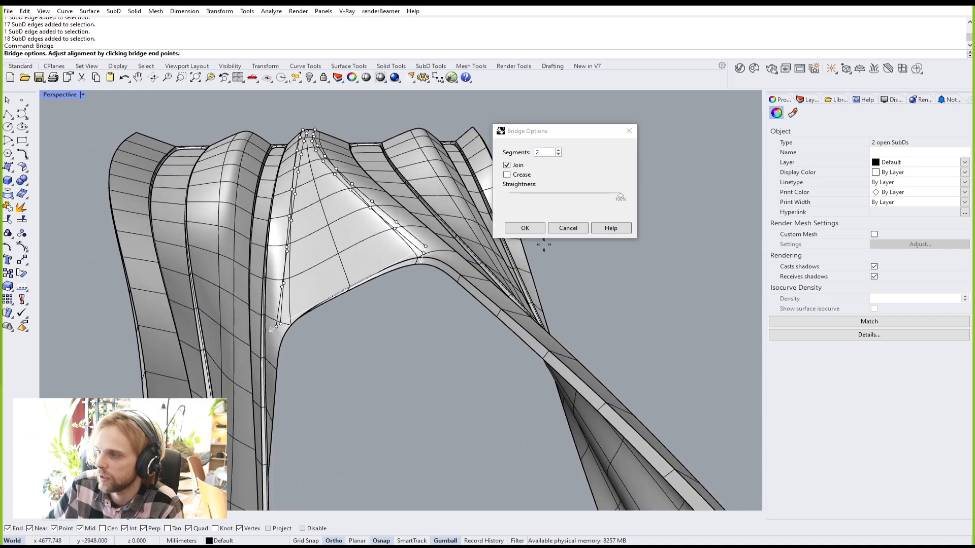
pyautogui.click(525, 232)
pyautogui.click(525, 229)
# Step: Orbit beneath, beside and above the bridged arch to check the joined form
pyautogui.moveTo(400, 341); pyautogui.dragTo(558, 368, button='right')
pyautogui.scroll(3, 445, 318)
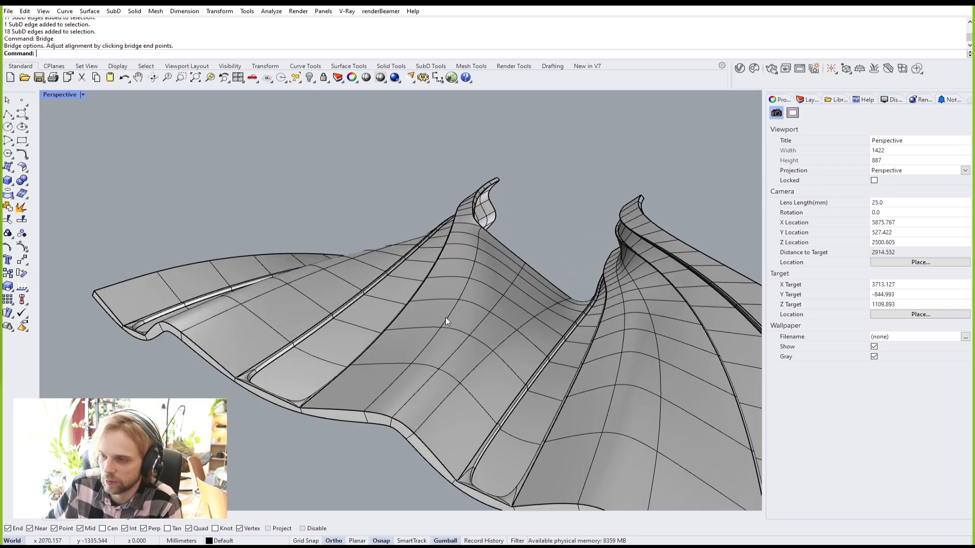
pyautogui.moveTo(432, 346); pyautogui.dragTo(237, 350, button='right')
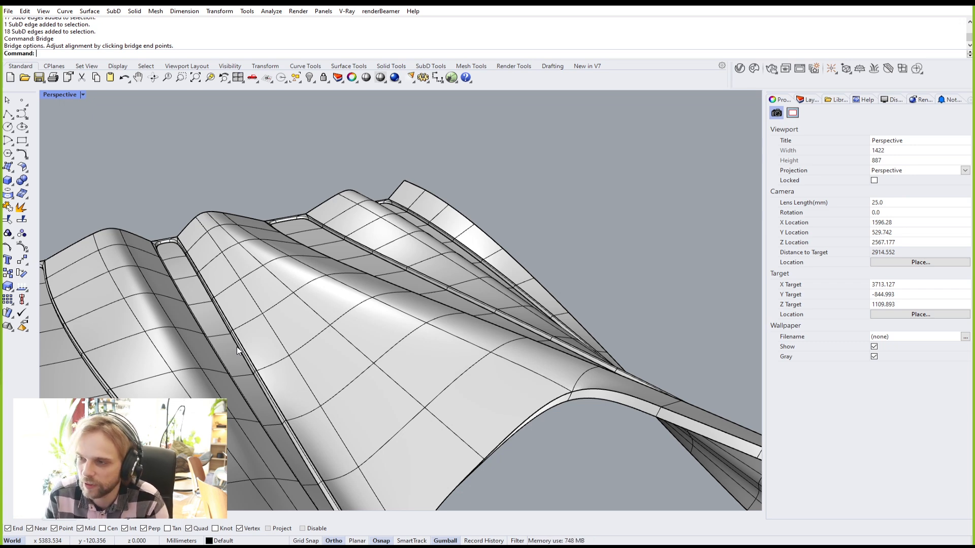
pyautogui.scroll(-3, 197, 236)
pyautogui.moveTo(321, 323); pyautogui.dragTo(282, 260, button='right')
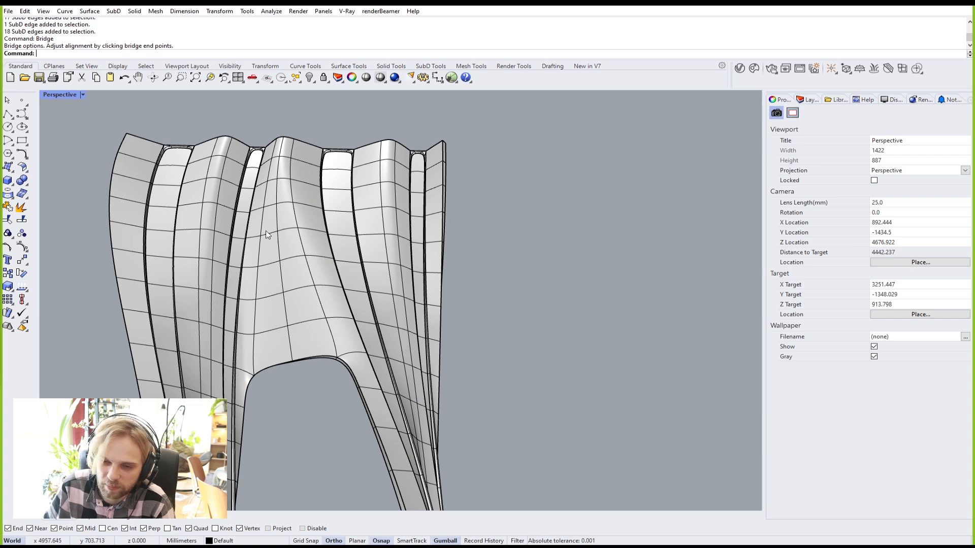
pyautogui.moveTo(389, 333); pyautogui.dragTo(386, 287, button='right')
pyautogui.scroll(4, 379, 279)
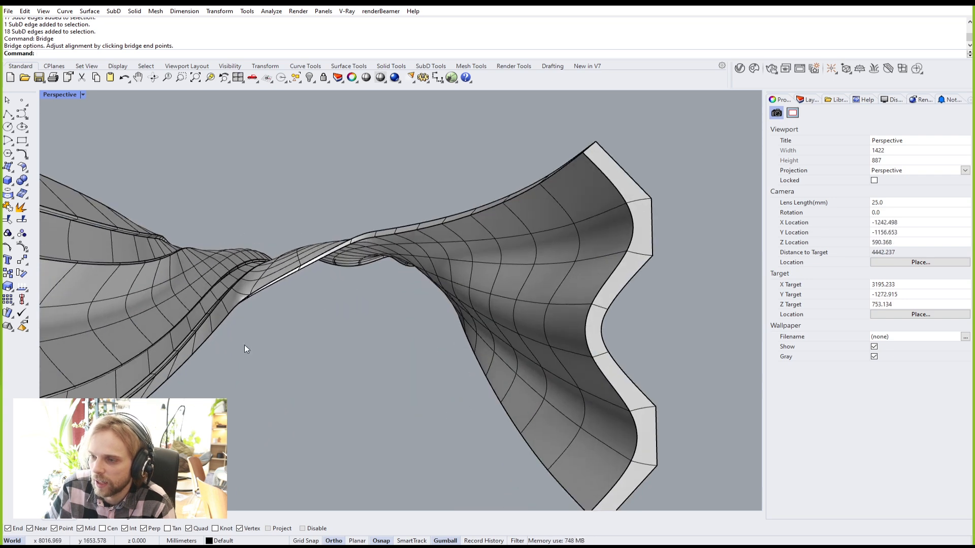
pyautogui.moveTo(272, 265); pyautogui.dragTo(193, 372, button='right')
pyautogui.scroll(-2, 257, 315)
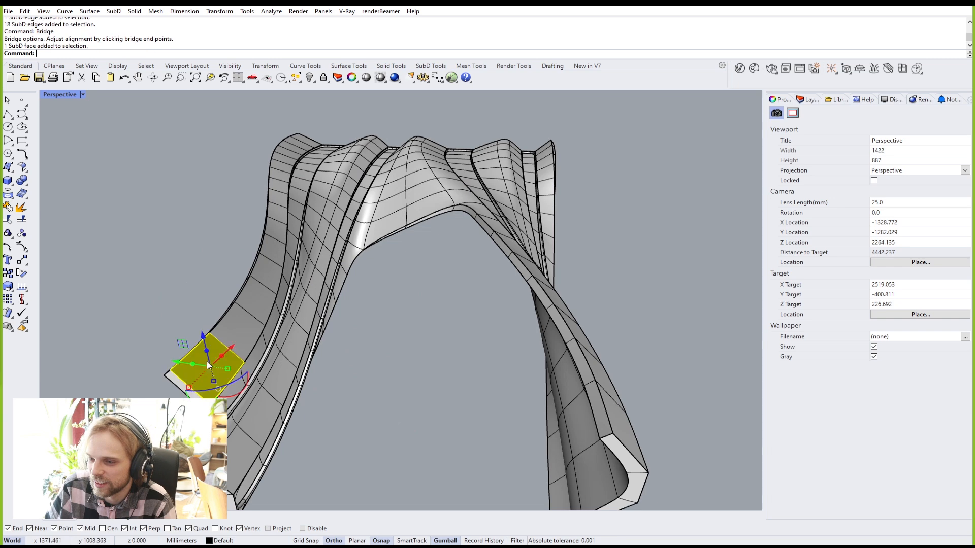
# Step: Delete the strip of faces running up the first leg
pyautogui.keyDown('ctrl'); pyautogui.keyDown('shift'); pyautogui.click(201, 365); pyautogui.keyUp('shift'); pyautogui.keyUp('ctrl')
pyautogui.keyDown('ctrl'); pyautogui.keyDown('shift'); pyautogui.click(251, 297); pyautogui.keyUp('shift'); pyautogui.keyUp('ctrl')
pyautogui.moveTo(303, 275); pyautogui.dragTo(243, 299, button='right')
pyautogui.keyDown('ctrl'); pyautogui.keyDown('shift'); pyautogui.click(230, 285); pyautogui.keyUp('shift'); pyautogui.keyUp('ctrl')
pyautogui.keyDown('ctrl'); pyautogui.keyDown('shift'); pyautogui.click(250, 254); pyautogui.keyUp('shift'); pyautogui.keyUp('ctrl')
pyautogui.keyDown('ctrl'); pyautogui.keyDown('shift'); pyautogui.click(263, 236); pyautogui.keyUp('shift'); pyautogui.keyUp('ctrl')
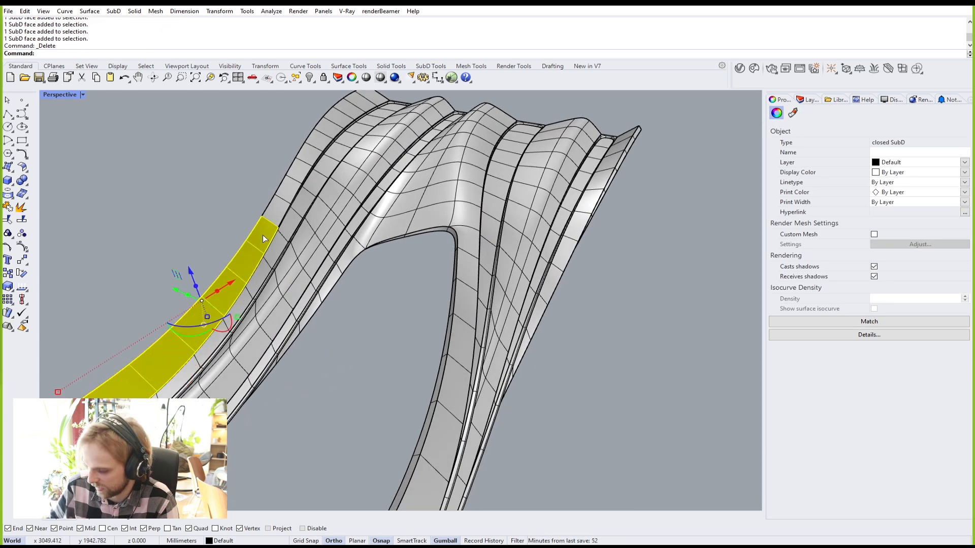
pyautogui.press('Delete')
# Step: Delete the matching strip of faces and its end edge on the other leg
pyautogui.moveTo(263, 235); pyautogui.dragTo(459, 233, button='right')
pyautogui.keyDown('shift'); pyautogui.moveTo(627, 222); pyautogui.dragTo(432, 238, button='right'); pyautogui.keyUp('shift')
pyautogui.scroll(6, 450, 292)
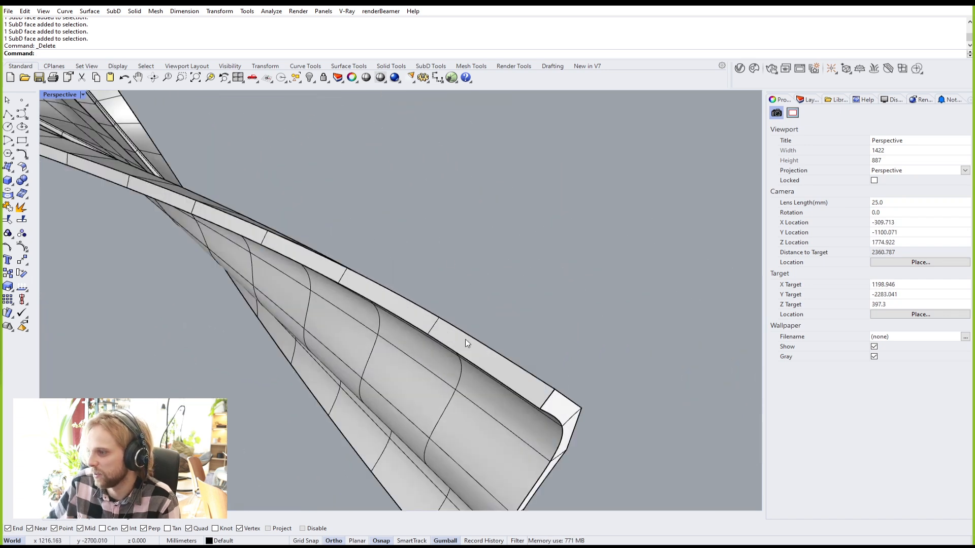
pyautogui.keyDown('ctrl'); pyautogui.keyDown('shift'); pyautogui.click(474, 348); pyautogui.keyUp('shift'); pyautogui.keyUp('ctrl')
pyautogui.keyDown('ctrl'); pyautogui.keyDown('shift'); pyautogui.click(391, 302); pyautogui.keyUp('shift'); pyautogui.keyUp('ctrl')
pyautogui.keyDown('ctrl'); pyautogui.keyDown('shift'); pyautogui.click(304, 259); pyautogui.keyUp('shift'); pyautogui.keyUp('ctrl')
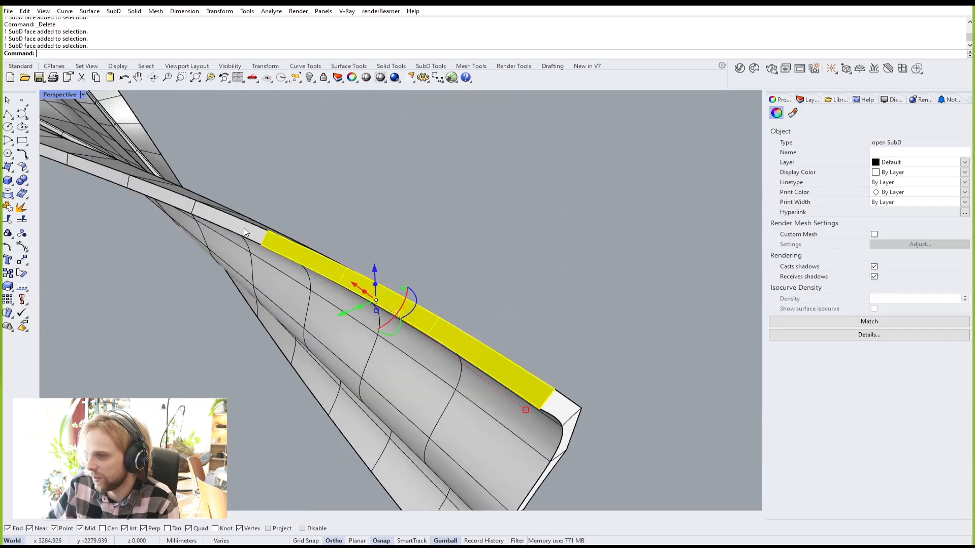
pyautogui.keyDown('ctrl'); pyautogui.keyDown('shift'); pyautogui.click(223, 221); pyautogui.keyUp('shift'); pyautogui.keyUp('ctrl')
pyautogui.keyDown('ctrl'); pyautogui.keyDown('shift'); pyautogui.click(163, 197); pyautogui.keyUp('shift'); pyautogui.keyUp('ctrl')
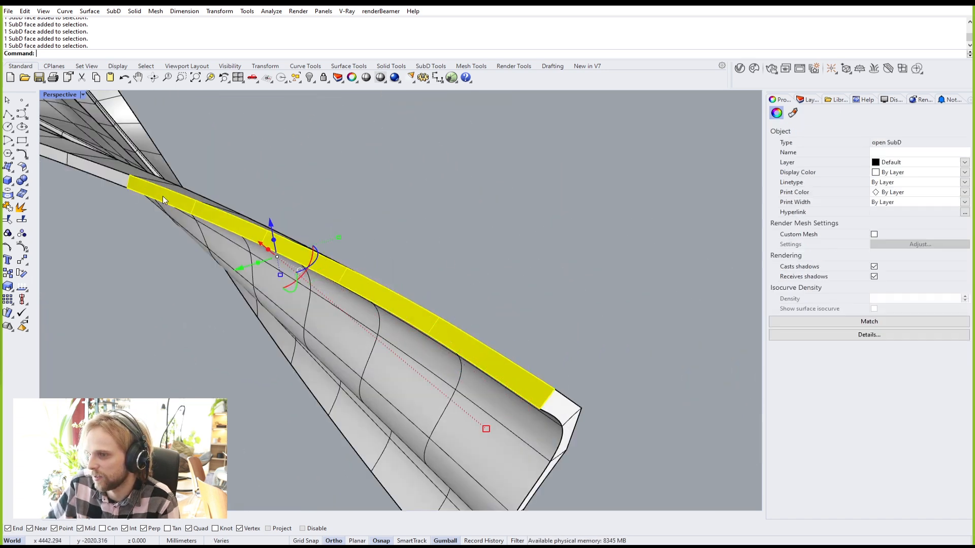
pyautogui.keyDown('ctrl'); pyautogui.keyDown('shift'); pyautogui.click(106, 170); pyautogui.keyUp('shift'); pyautogui.keyUp('ctrl')
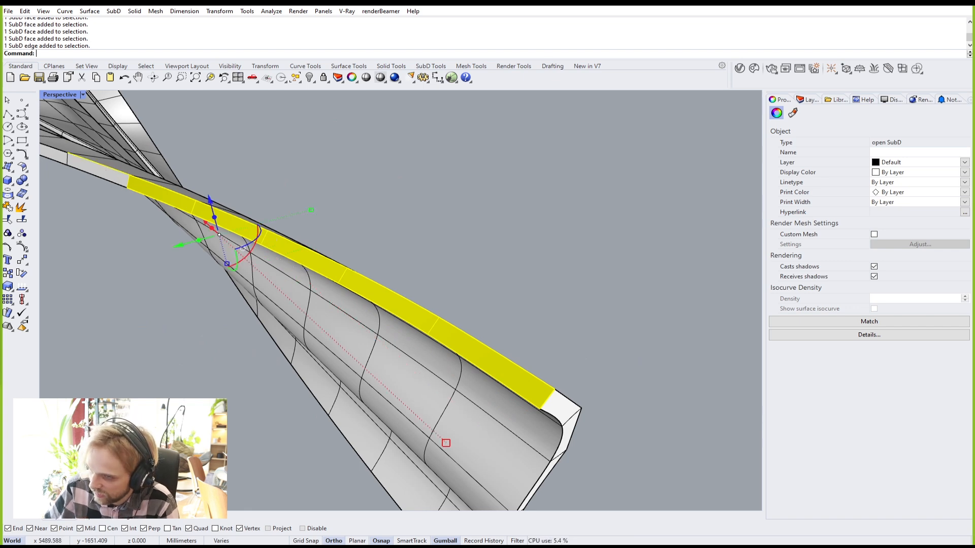
pyautogui.keyDown('ctrl'); pyautogui.keyDown('shift'); pyautogui.click(107, 176); pyautogui.keyUp('shift'); pyautogui.keyUp('ctrl')
pyautogui.press('Delete')
# Step: Select the two open edge loops left by the removed strips
pyautogui.moveTo(109, 174); pyautogui.dragTo(299, 199, button='right')
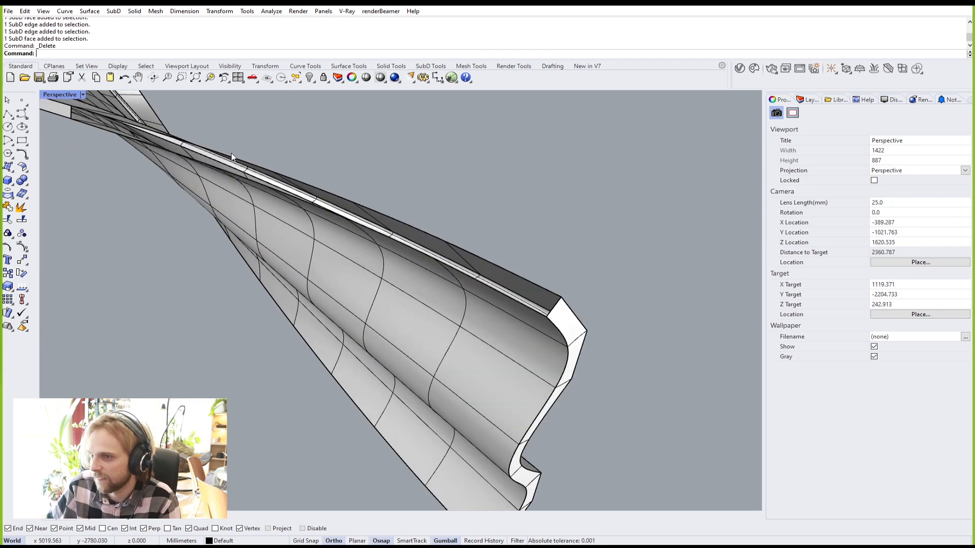
pyautogui.doubleClick(255, 168)
pyautogui.moveTo(255, 168); pyautogui.dragTo(330, 389, button='right')
pyautogui.scroll(6, 325, 386)
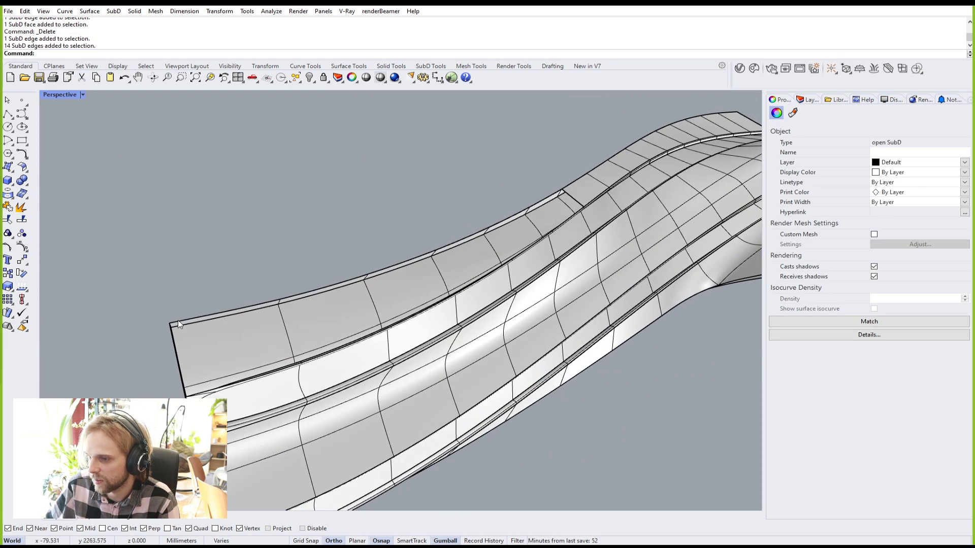
pyautogui.keyDown('ctrl'); pyautogui.keyDown('shift'); pyautogui.doubleClick(189, 319); pyautogui.keyUp('shift'); pyautogui.keyUp('ctrl')
pyautogui.scroll(-5, 190, 318)
pyautogui.moveTo(214, 318); pyautogui.dragTo(233, 300, button='right')
# Step: Bridge the two edge loops with Bridge, keeping 2 segments and Join
pyautogui.write('Bridge')
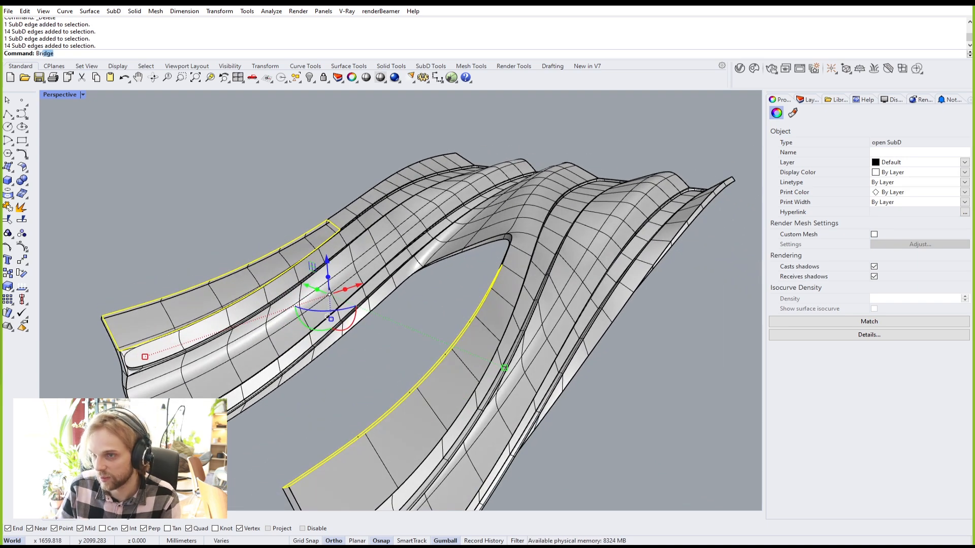
pyautogui.press('Return')
pyautogui.moveTo(356, 297); pyautogui.dragTo(437, 292, button='right')
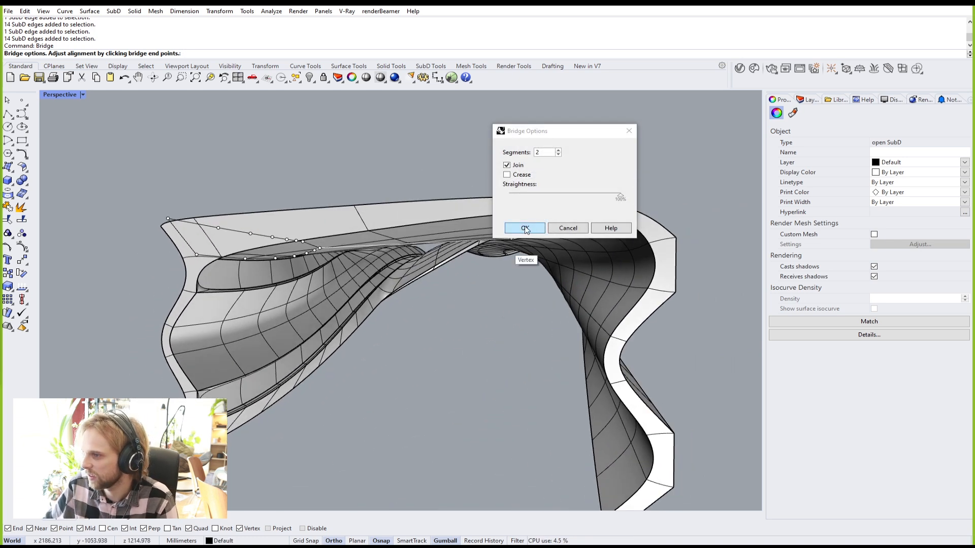
pyautogui.click(524, 228)
pyautogui.moveTo(491, 319)
pyautogui.mouseDown(button='right')
pyautogui.moveTo(480, 274)
pyautogui.moveTo(523, 308)
pyautogui.moveTo(490, 325)
pyautogui.mouseUp(button='right')
pyautogui.scroll(-4, 516, 306)
pyautogui.scroll(2, 507, 304)
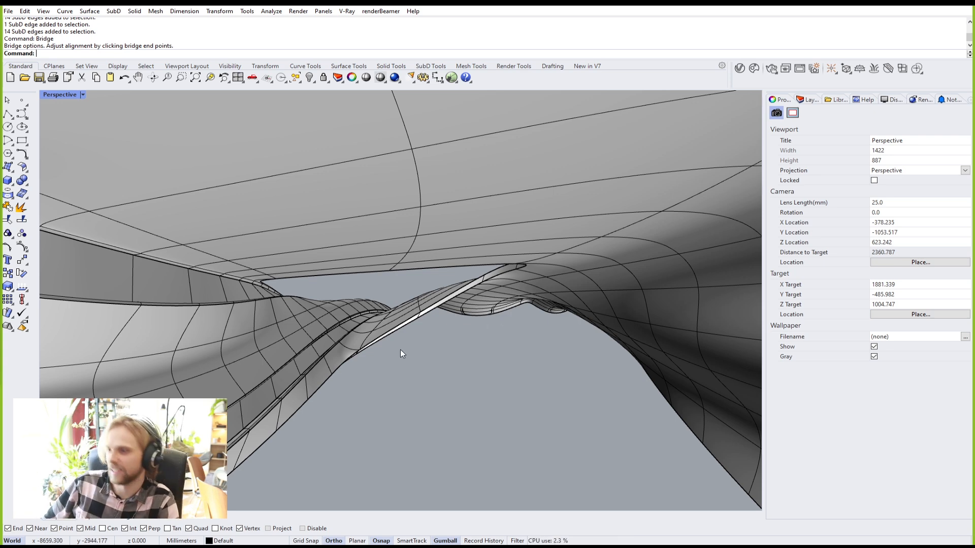
# Step: Orbit and zoom the Perspective view around the shell to inspect the bridged opening from below, sides and above
pyautogui.scroll(8, 394, 343)
pyautogui.scroll(-10, 388, 317)
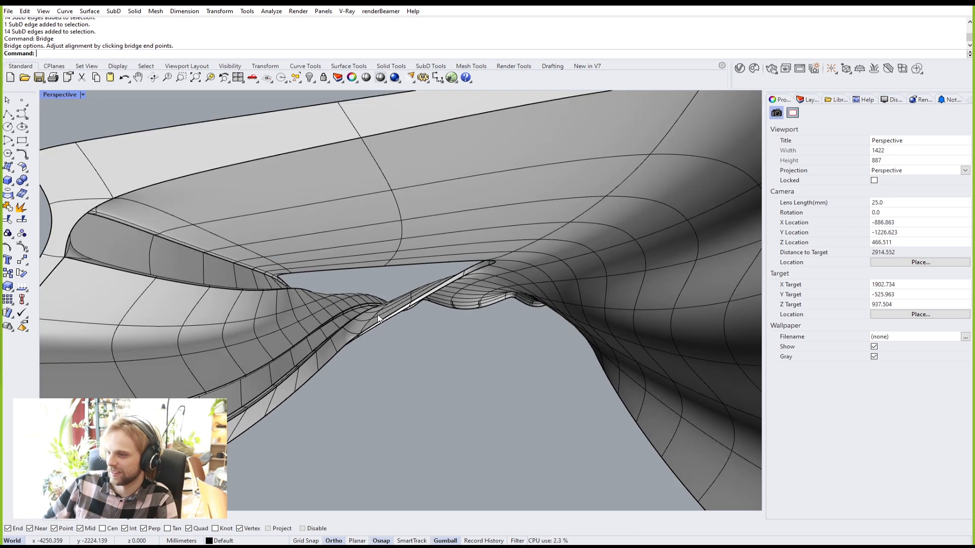
pyautogui.scroll(20, 345, 323)
pyautogui.moveTo(341, 324); pyautogui.dragTo(581, 372, button='right')
pyautogui.scroll(-16, 363, 330)
pyautogui.scroll(-10, 612, 377)
pyautogui.scroll(4, 612, 378)
pyautogui.scroll(2, 535, 364)
pyautogui.moveTo(580, 372)
pyautogui.mouseDown(button='right')
pyautogui.moveTo(591, 380)
pyautogui.moveTo(575, 373)
pyautogui.mouseUp(button='right')
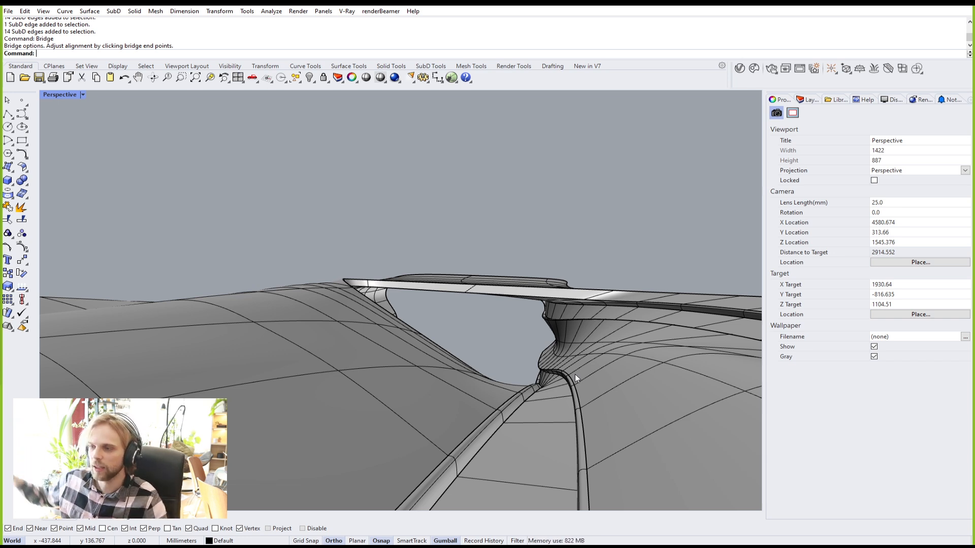
pyautogui.scroll(-5, 573, 373)
pyautogui.scroll(3, 540, 362)
pyautogui.scroll(4, 540, 362)
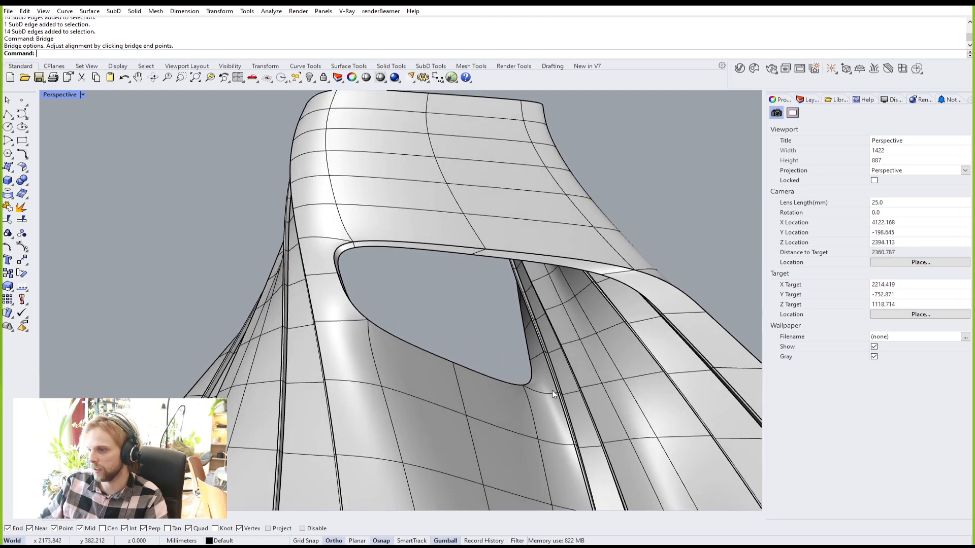
pyautogui.scroll(5, 480, 361)
pyautogui.moveTo(480, 361); pyautogui.dragTo(192, 242, button='right')
pyautogui.scroll(-3, 550, 366)
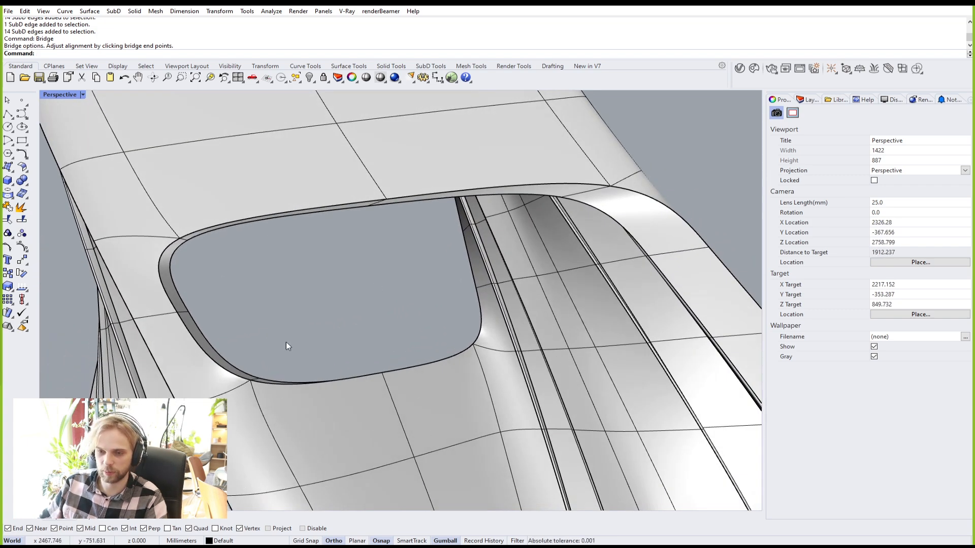
pyautogui.scroll(2, 230, 236)
pyautogui.moveTo(177, 272); pyautogui.dragTo(268, 309, button='right')
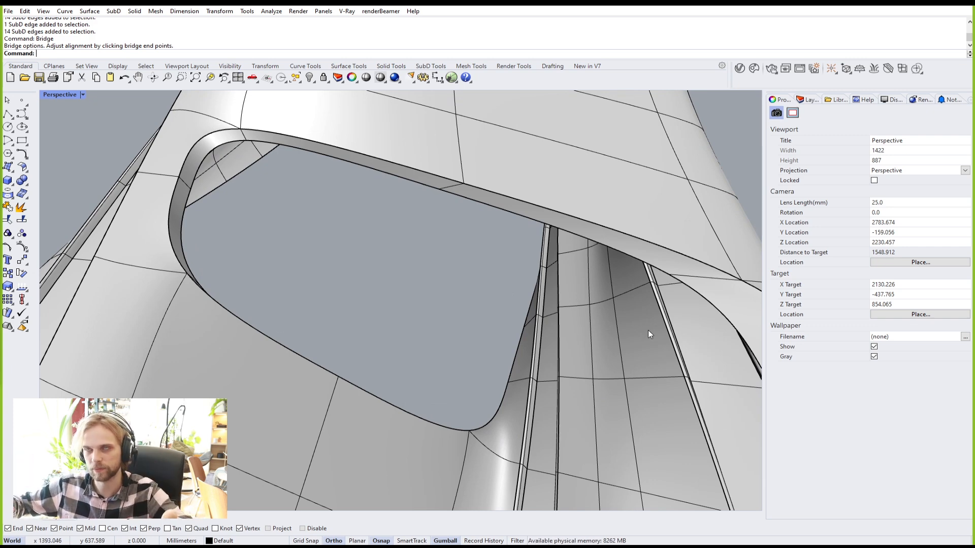
pyautogui.scroll(-4, 544, 322)
pyautogui.moveTo(545, 319); pyautogui.dragTo(410, 205, button='right')
pyautogui.moveTo(504, 307); pyautogui.dragTo(706, 309, button='right')
pyautogui.scroll(4, 415, 234)
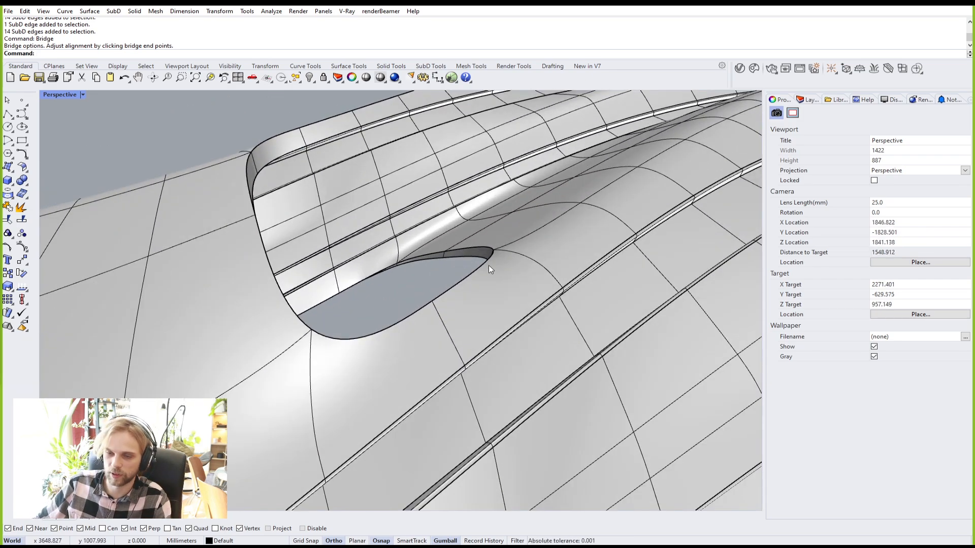
pyautogui.moveTo(476, 202); pyautogui.dragTo(397, 280, button='right')
pyautogui.scroll(-4, 491, 137)
pyautogui.moveTo(568, 203); pyautogui.dragTo(541, 219, button='right')
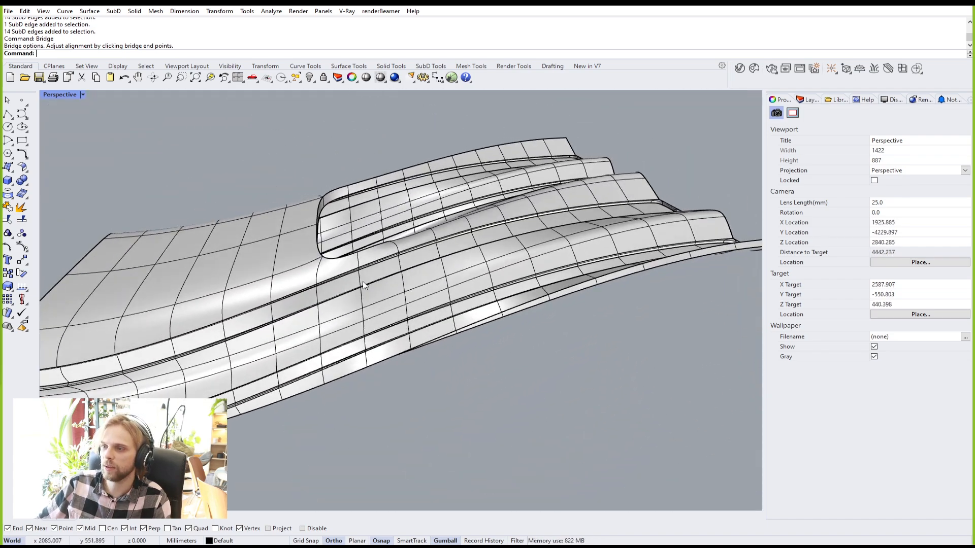
pyautogui.scroll(6, 253, 305)
# Step: Select three faces on the front strip, then clear the selection
pyautogui.keyDown('ctrl'); pyautogui.keyDown('shift'); pyautogui.click(168, 353); pyautogui.keyUp('shift'); pyautogui.keyUp('ctrl')
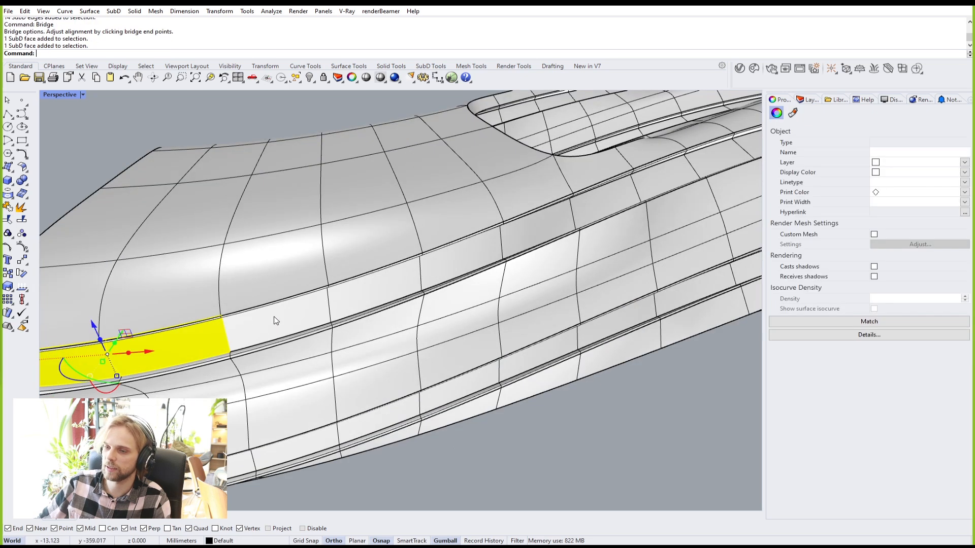
pyautogui.keyDown('ctrl'); pyautogui.keyDown('shift'); pyautogui.click(274, 320); pyautogui.keyUp('shift'); pyautogui.keyUp('ctrl')
pyautogui.keyDown('ctrl'); pyautogui.keyDown('shift'); pyautogui.click(375, 294); pyautogui.keyUp('shift'); pyautogui.keyUp('ctrl')
pyautogui.scroll(-3, 450, 276)
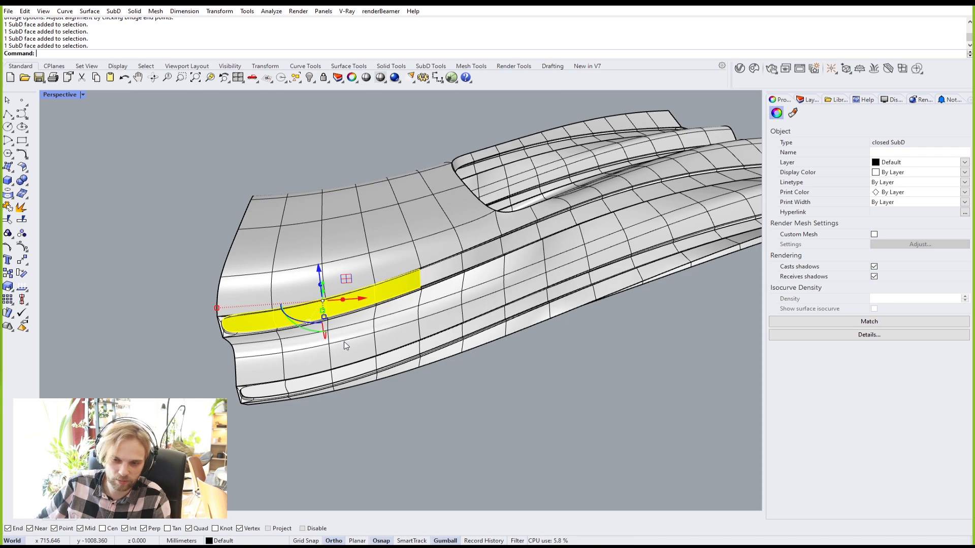
pyautogui.click(450, 397)
# Step: Draw a box on the front panel from two base corners and a height
pyautogui.moveTo(299, 396); pyautogui.dragTo(384, 298, button='right')
pyautogui.scroll(-6, 424, 210)
pyautogui.keyDown('shift'); pyautogui.moveTo(423, 209); pyautogui.dragTo(322, 310, button='right'); pyautogui.keyUp('shift')
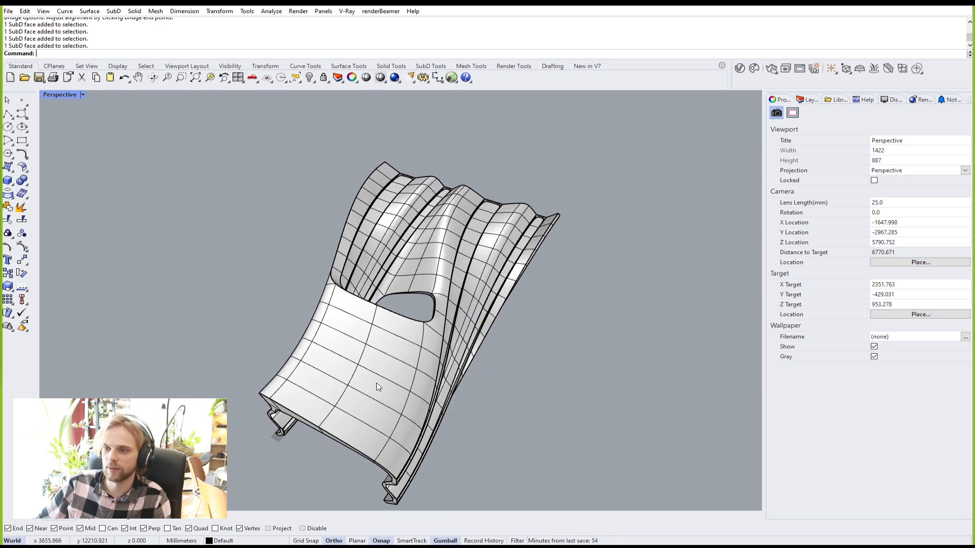
pyautogui.scroll(2, 353, 380)
pyautogui.click(360, 379)
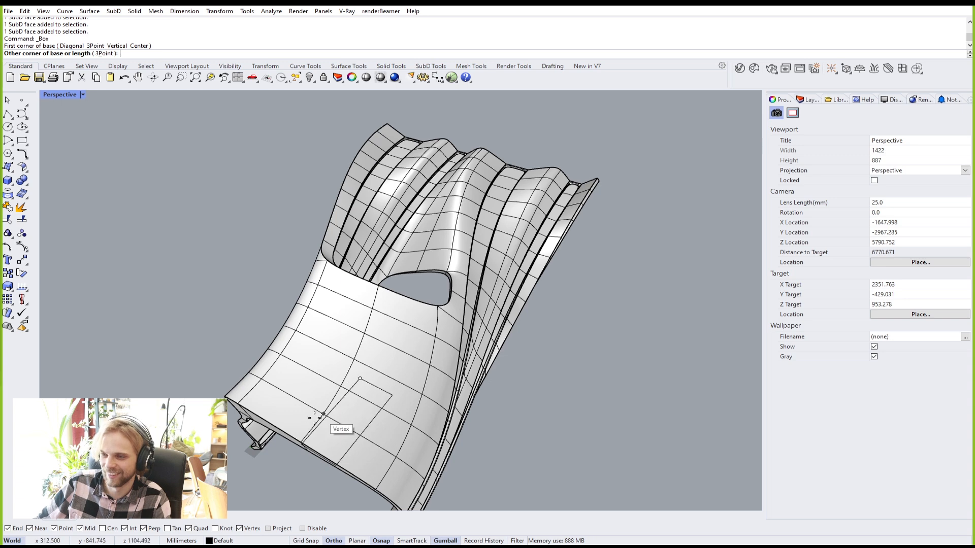
pyautogui.click(369, 451)
pyautogui.click(359, 399)
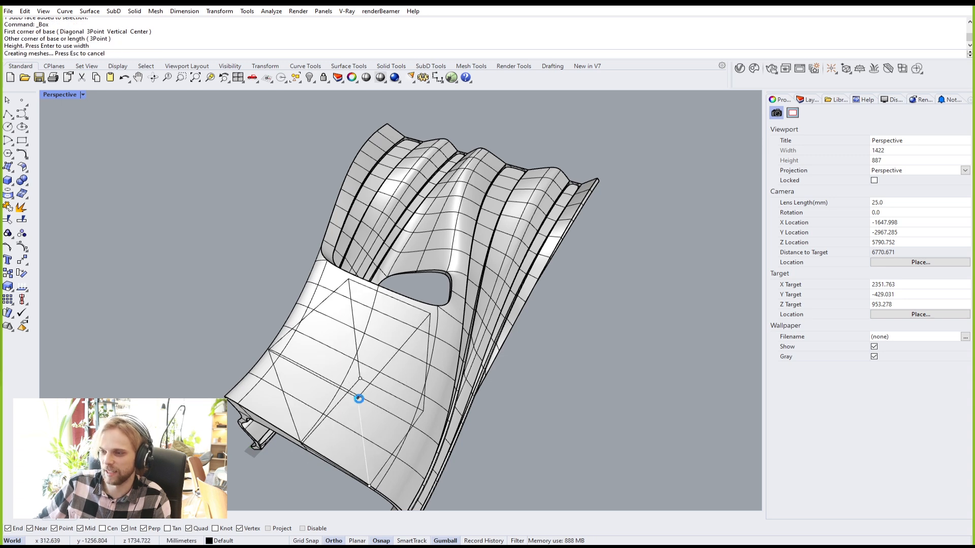
# Step: Narrow the box with the gumball scale handle
pyautogui.moveTo(364, 424); pyautogui.dragTo(373, 385, button='right')
pyautogui.click(373, 386)
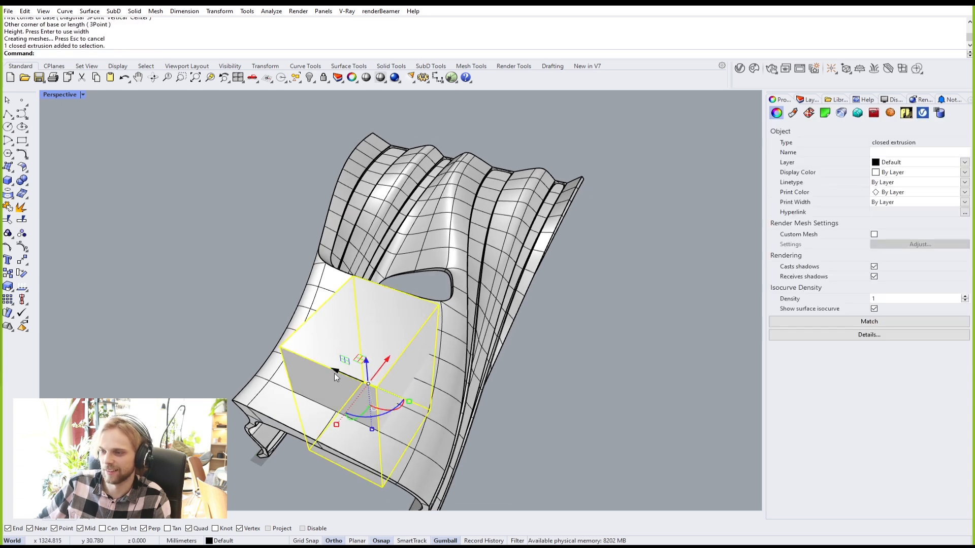
pyautogui.moveTo(409, 402); pyautogui.dragTo(386, 395)
pyautogui.click(524, 440)
# Step: Orbit around the model and select the box again
pyautogui.moveTo(525, 439); pyautogui.dragTo(320, 380, button='right')
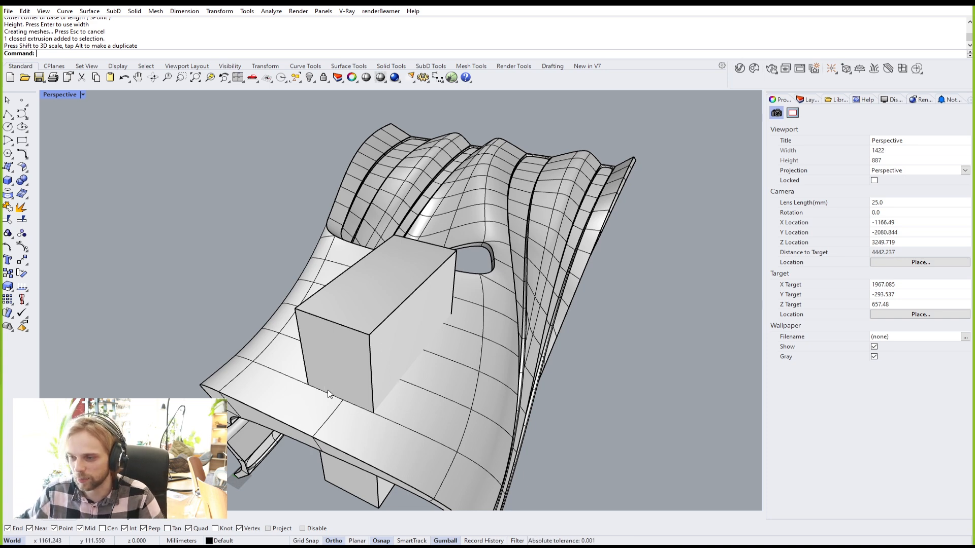
pyautogui.scroll(4, 322, 385)
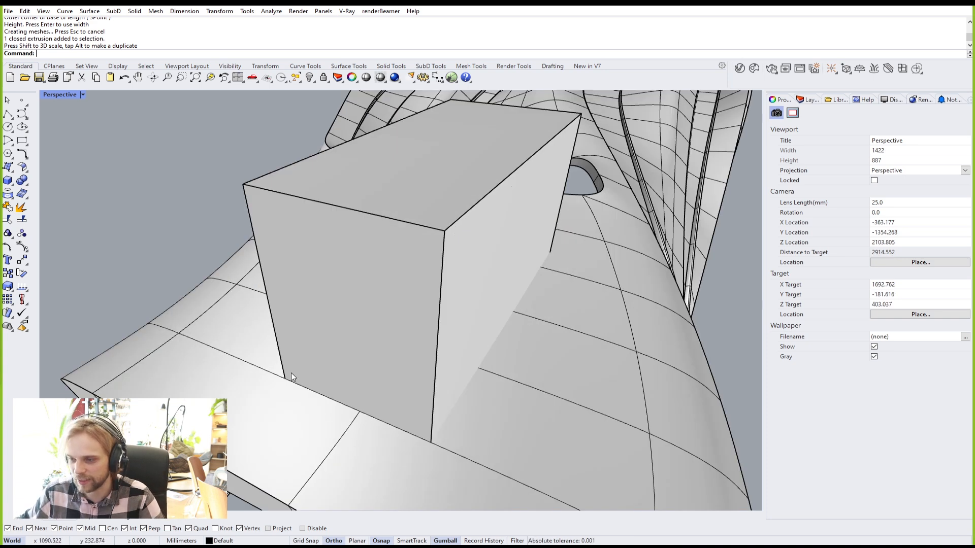
pyautogui.scroll(-4, 444, 197)
pyautogui.moveTo(478, 246); pyautogui.dragTo(370, 277, button='right')
pyautogui.click(445, 209)
# Step: Delete the box
pyautogui.press('Delete')
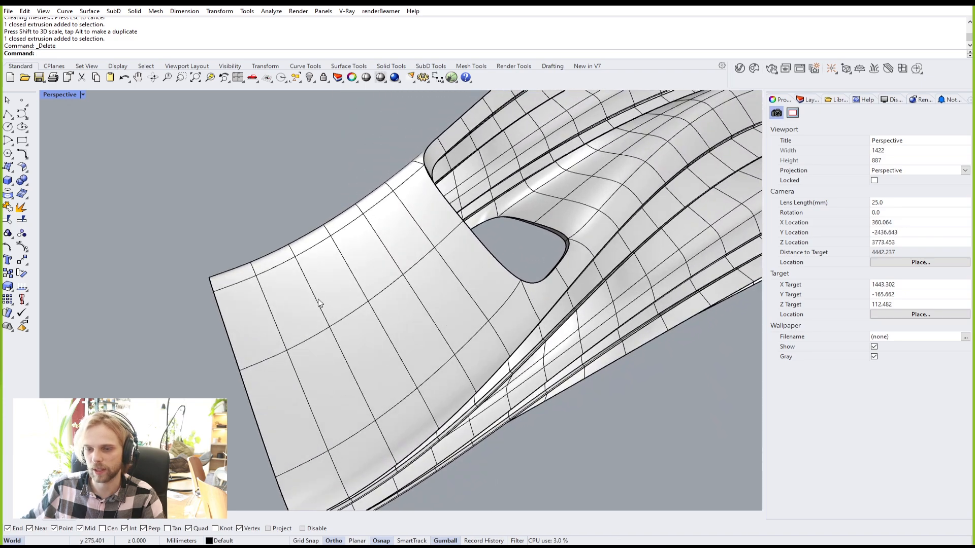
pyautogui.scroll(2, 320, 300)
pyautogui.moveTo(320, 303); pyautogui.dragTo(444, 258, button='right')
pyautogui.scroll(2, 420, 161)
# Step: Select four edges along a line across the front panel
pyautogui.keyDown('ctrl'); pyautogui.keyDown('shift'); pyautogui.click(428, 151); pyautogui.keyUp('shift'); pyautogui.keyUp('ctrl')
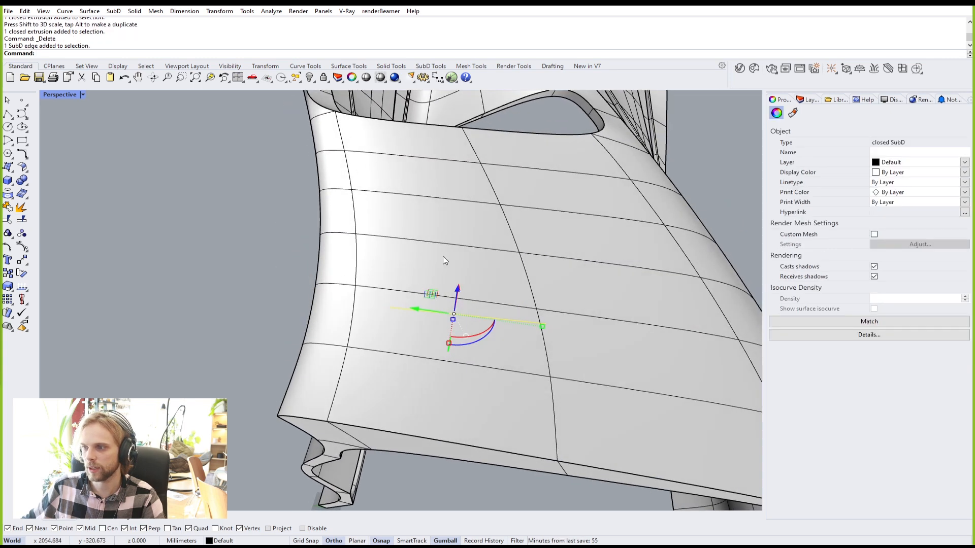
pyautogui.keyDown('ctrl'); pyautogui.keyDown('shift'); pyautogui.click(402, 287); pyautogui.keyUp('shift'); pyautogui.keyUp('ctrl')
pyautogui.moveTo(486, 315); pyautogui.dragTo(538, 330, button='right')
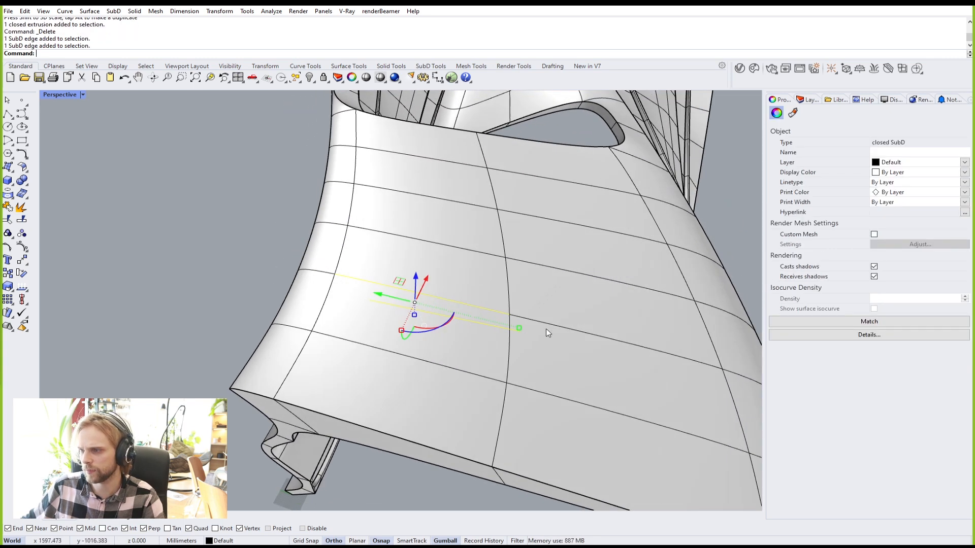
pyautogui.moveTo(472, 315); pyautogui.dragTo(377, 311, button='right')
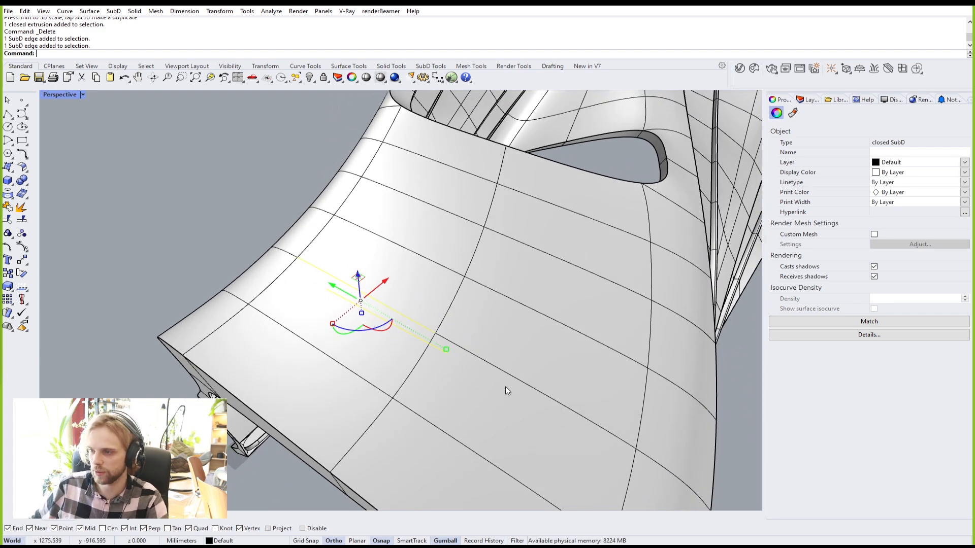
pyautogui.keyDown('ctrl'); pyautogui.keyDown('shift'); pyautogui.click(516, 379); pyautogui.keyUp('shift'); pyautogui.keyUp('ctrl')
pyautogui.moveTo(502, 401); pyautogui.dragTo(458, 223, button='right')
pyautogui.keyDown('ctrl'); pyautogui.keyDown('shift'); pyautogui.click(489, 100); pyautogui.keyUp('shift'); pyautogui.keyUp('ctrl')
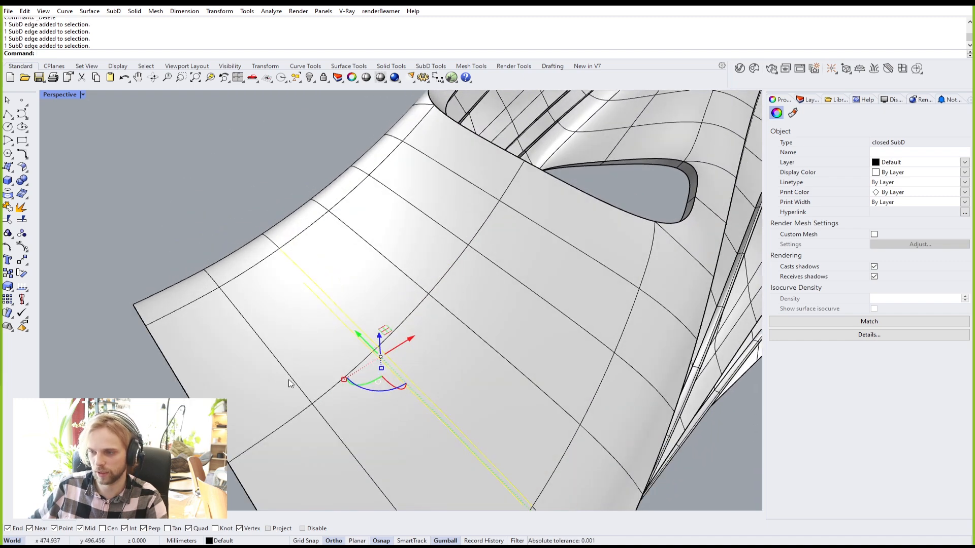
pyautogui.moveTo(365, 424); pyautogui.dragTo(284, 288, button='right')
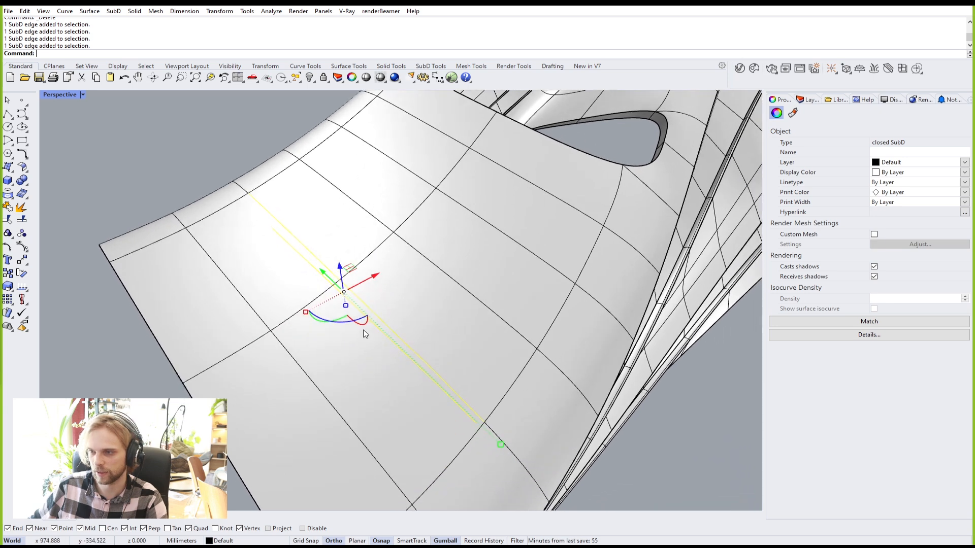
pyautogui.moveTo(317, 317); pyautogui.dragTo(312, 249, button='right')
# Step: Slide the selected edges along the surface, then undo the slide
pyautogui.press('Return')
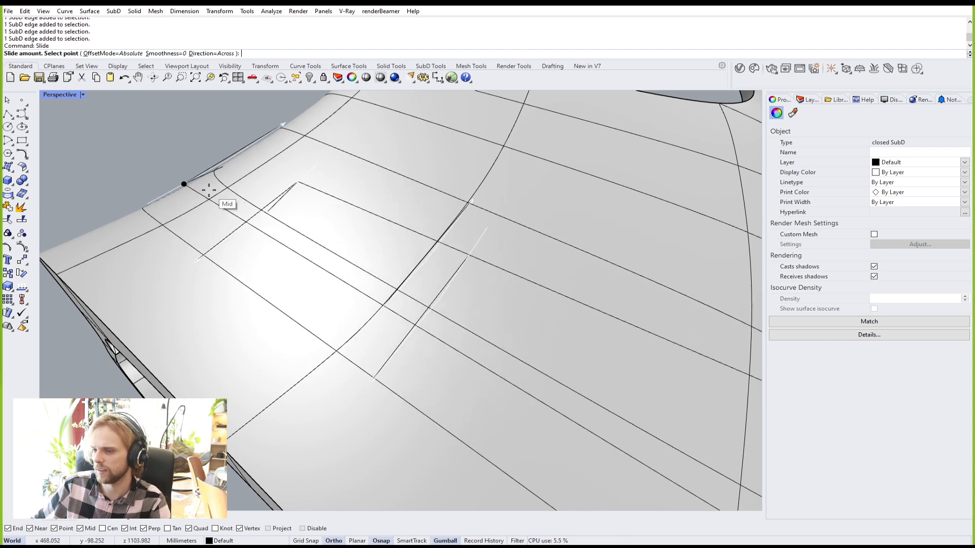
pyautogui.click(207, 190)
pyautogui.moveTo(207, 187); pyautogui.dragTo(466, 195, button='right')
pyautogui.hotkey('ctrl', 'z')
# Step: Move two front-panel edges from a vertex to a new point and switch the SubD to flat display
pyautogui.scroll(4, 407, 196)
pyautogui.keyDown('ctrl'); pyautogui.keyDown('shift'); pyautogui.click(407, 196); pyautogui.keyUp('shift'); pyautogui.keyUp('ctrl')
pyautogui.scroll(-4, 421, 190)
pyautogui.keyDown('ctrl'); pyautogui.keyDown('shift'); pyautogui.click(485, 188); pyautogui.keyUp('shift'); pyautogui.keyUp('ctrl')
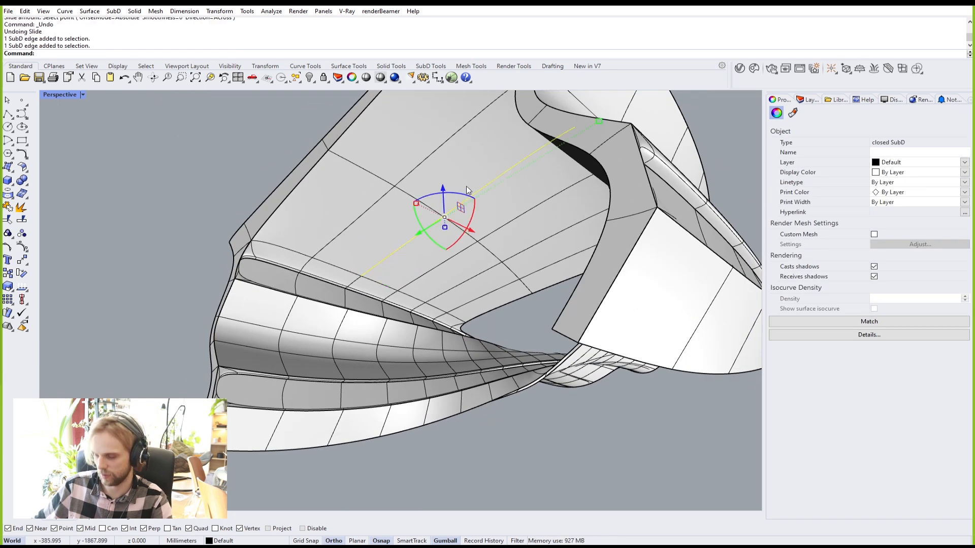
pyautogui.write('M')
pyautogui.press('Return')
pyautogui.scroll(4, 442, 199)
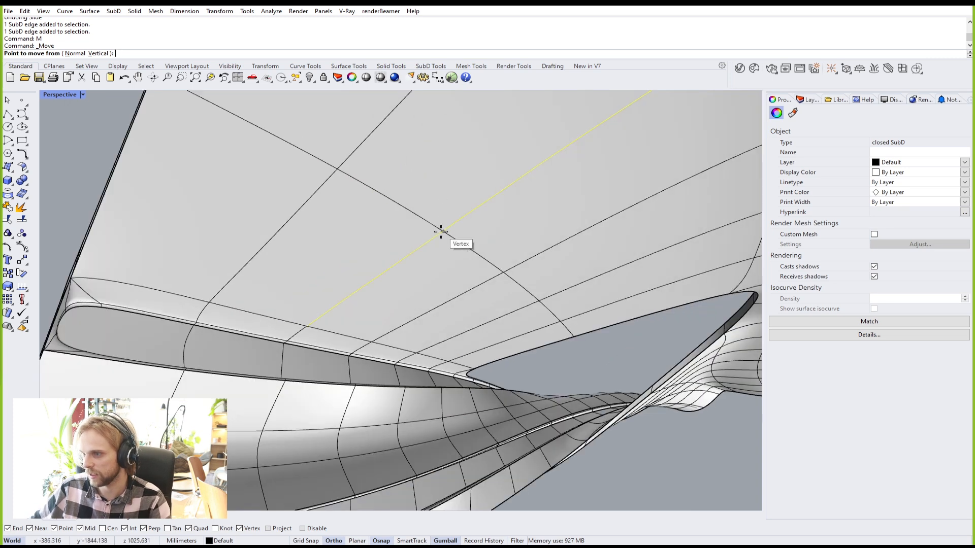
pyautogui.click(440, 232)
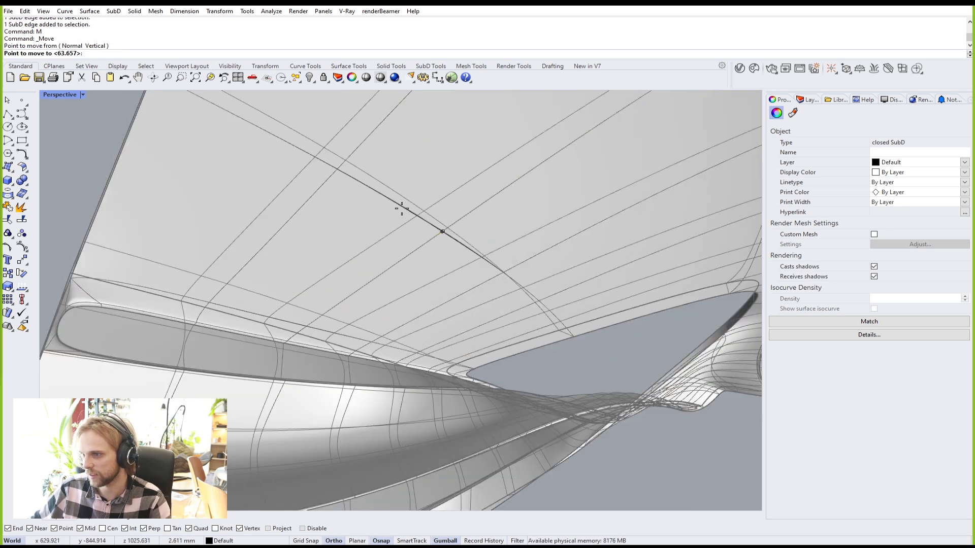
pyautogui.click(370, 187)
pyautogui.press('Tab')
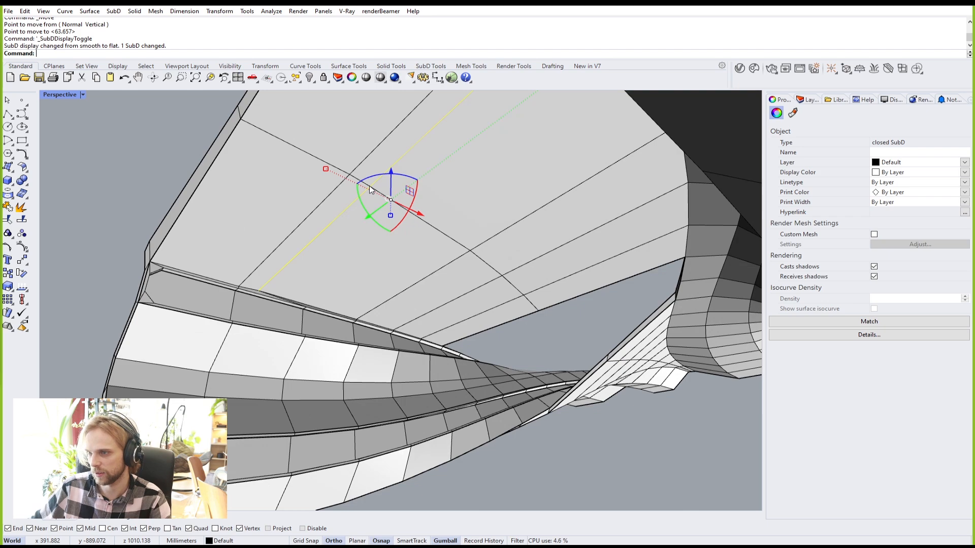
pyautogui.scroll(-5, 357, 185)
# Step: Move two more adjoining front-panel edges from their vertex to a new position
pyautogui.click(204, 157)
pyautogui.moveTo(204, 157); pyautogui.dragTo(223, 279, button='right')
pyautogui.scroll(2, 300, 336)
pyautogui.keyDown('ctrl'); pyautogui.keyDown('shift'); pyautogui.click(339, 340); pyautogui.keyUp('shift'); pyautogui.keyUp('ctrl')
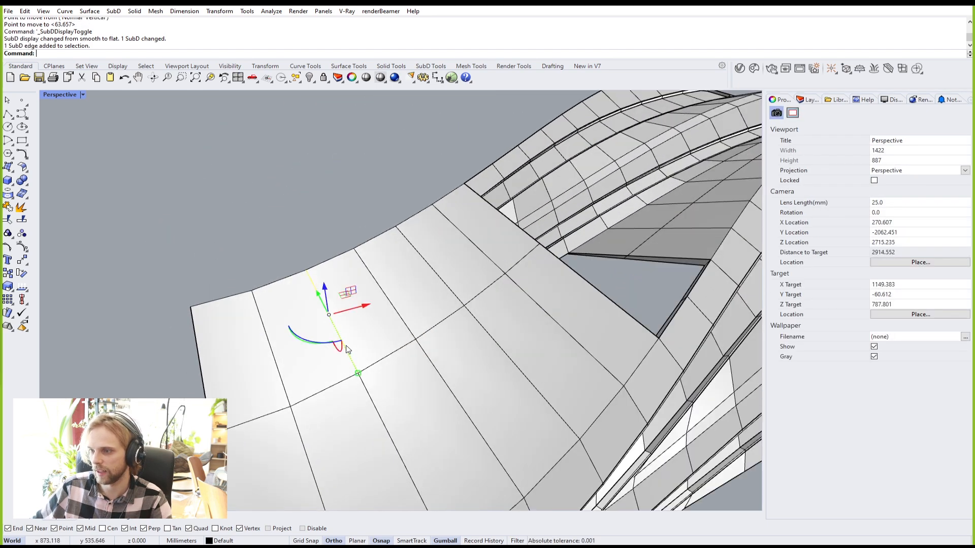
pyautogui.keyDown('ctrl'); pyautogui.keyDown('shift'); pyautogui.click(375, 411); pyautogui.keyUp('shift'); pyautogui.keyUp('ctrl')
pyautogui.write('M')
pyautogui.press('Return')
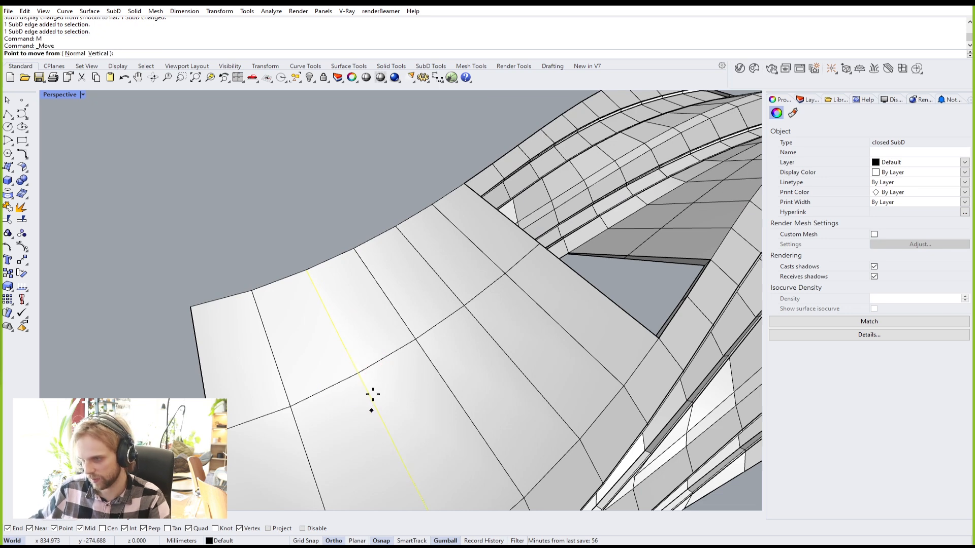
pyautogui.click(358, 373)
pyautogui.scroll(3, 315, 401)
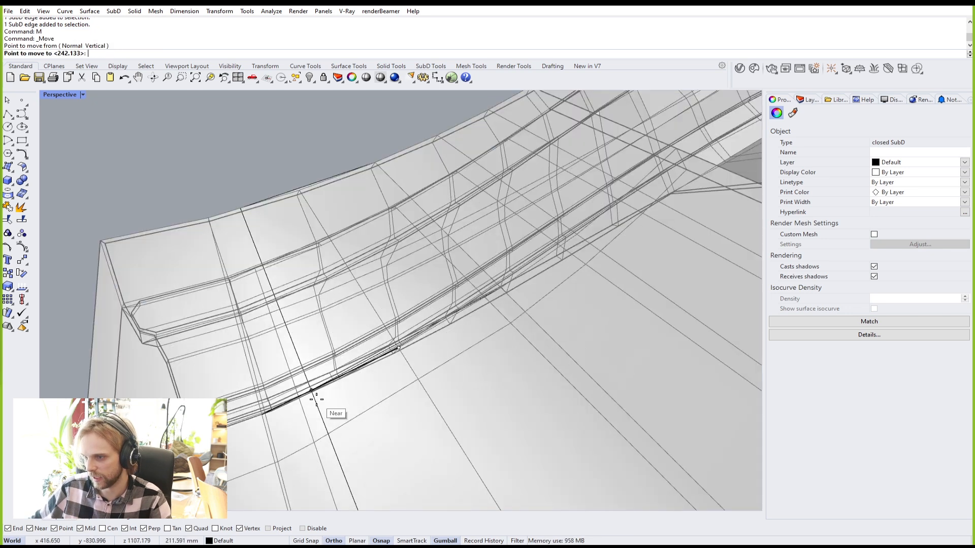
pyautogui.moveTo(262, 417); pyautogui.dragTo(493, 378, button='right')
pyautogui.click(523, 366)
# Step: Select the five faces of the narrow strip across the front panel
pyautogui.click(248, 296)
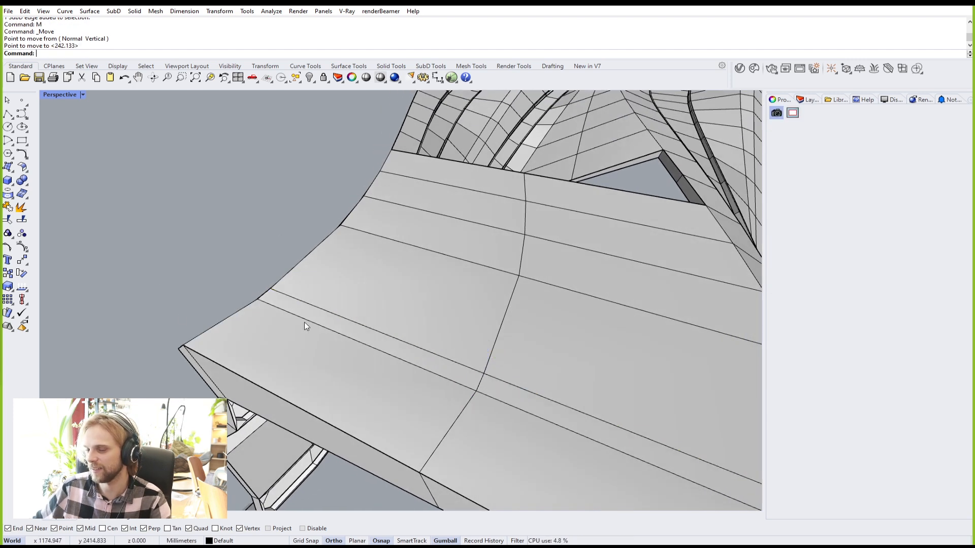
pyautogui.scroll(2, 375, 350)
pyautogui.keyDown('ctrl'); pyautogui.keyDown('shift'); pyautogui.click(425, 362); pyautogui.keyUp('shift'); pyautogui.keyUp('ctrl')
pyautogui.keyDown('ctrl'); pyautogui.keyDown('shift'); pyautogui.click(629, 439); pyautogui.keyUp('shift'); pyautogui.keyUp('ctrl')
pyautogui.moveTo(623, 441); pyautogui.dragTo(461, 321, button='right')
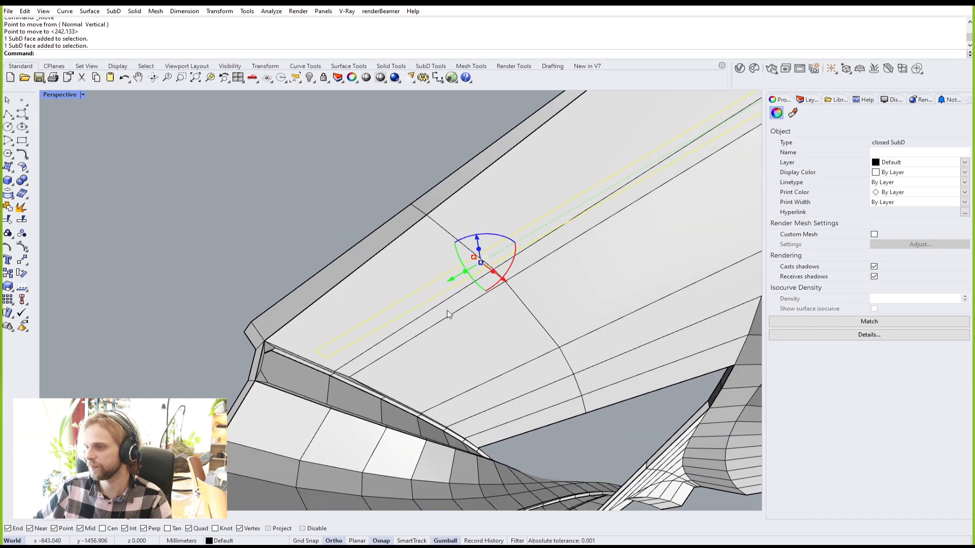
pyautogui.scroll(6, 438, 316)
pyautogui.keyDown('ctrl'); pyautogui.keyDown('shift'); pyautogui.click(443, 314); pyautogui.keyUp('shift'); pyautogui.keyUp('ctrl')
pyautogui.scroll(-6, 500, 296)
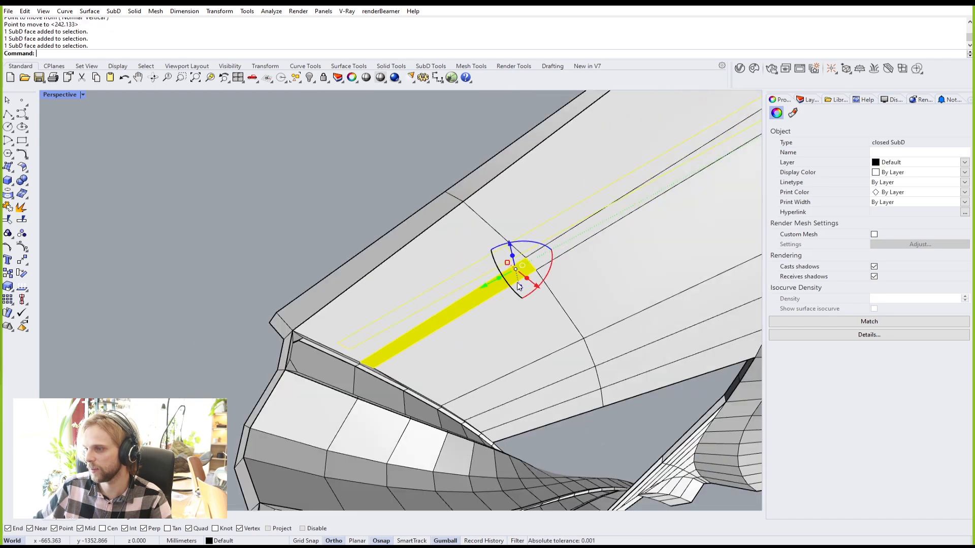
pyautogui.keyDown('ctrl'); pyautogui.keyDown('shift'); pyautogui.click(577, 237); pyautogui.keyUp('shift'); pyautogui.keyUp('ctrl')
pyautogui.moveTo(577, 236); pyautogui.dragTo(534, 331, button='right')
# Step: Inset the selected face strip in Group mode at distance 10 and delete the inner face
pyautogui.write('t')
pyautogui.press('Return')
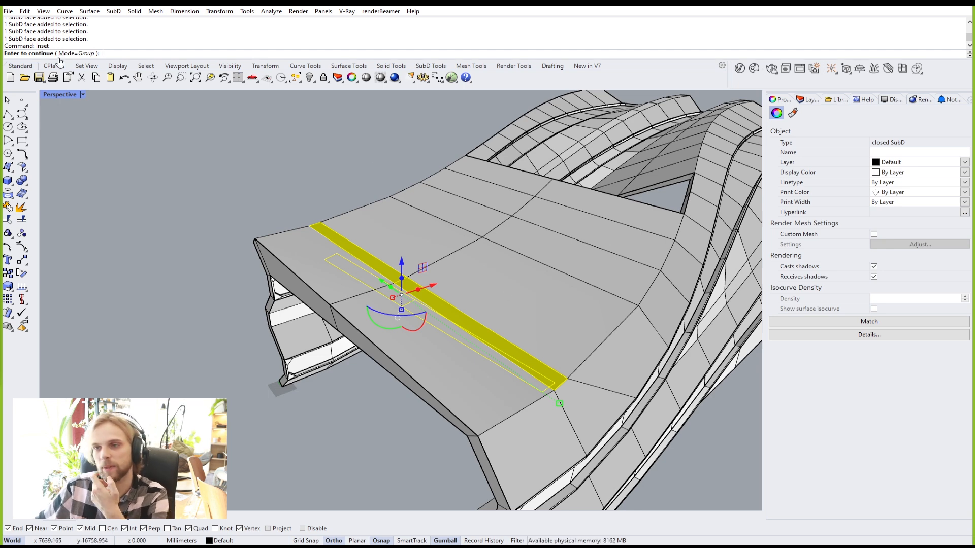
pyautogui.press('Return')
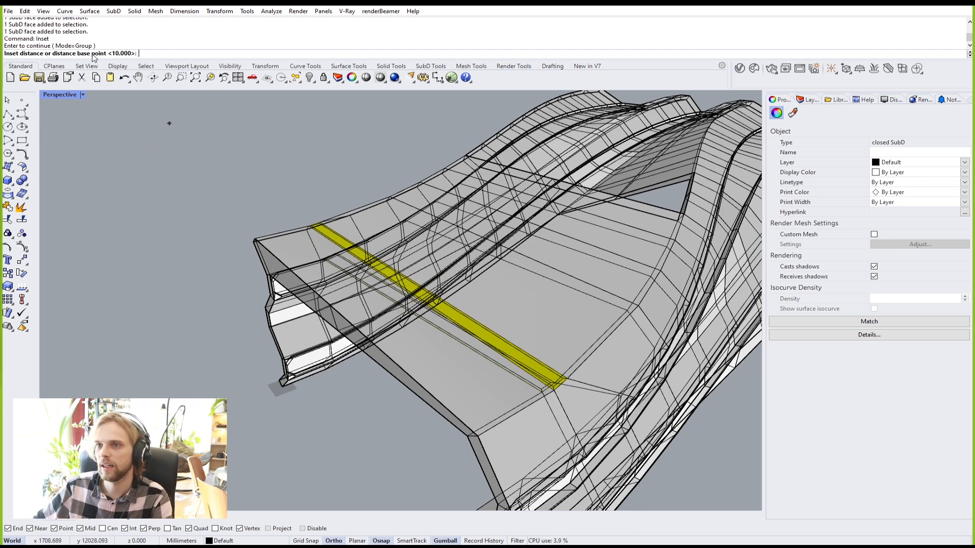
pyautogui.scroll(5, 302, 228)
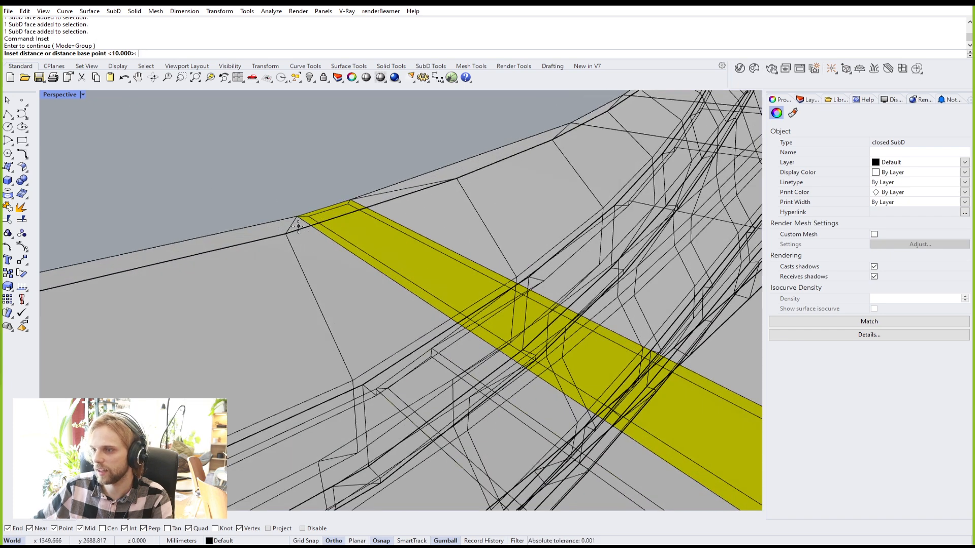
pyautogui.press('Return')
pyautogui.press('Delete')
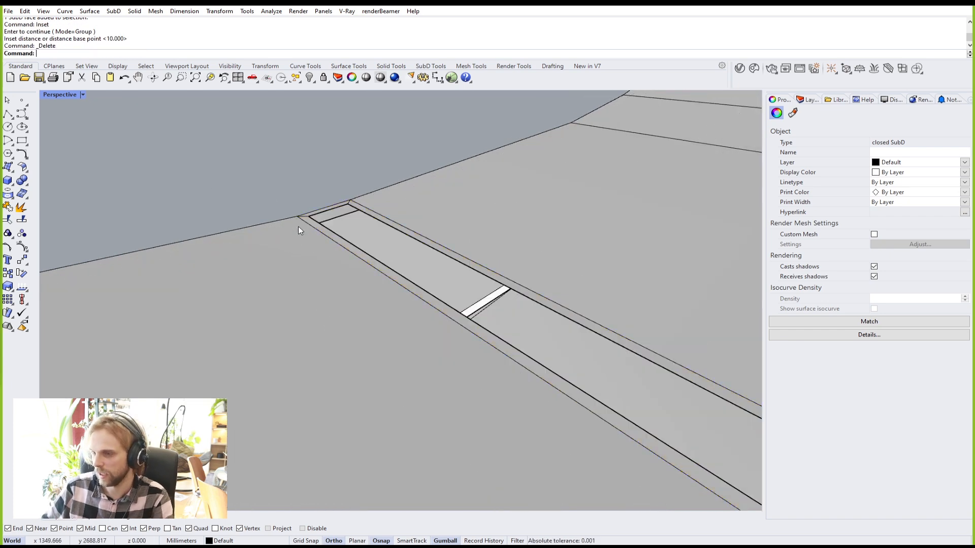
# Step: Orbit the view to inspect the new narrow slot across the front panel
pyautogui.moveTo(323, 232); pyautogui.dragTo(357, 327, button='right')
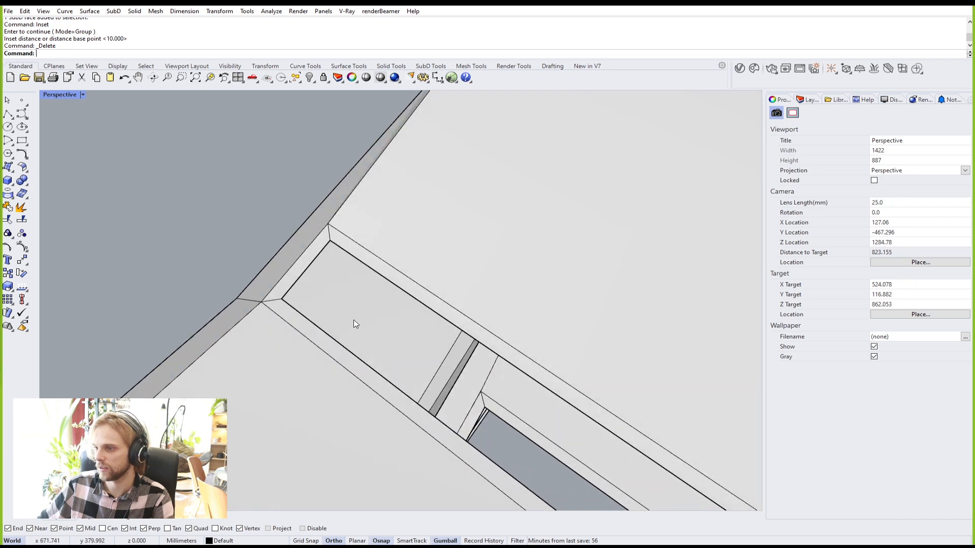
pyautogui.scroll(-6, 454, 361)
pyautogui.moveTo(454, 363); pyautogui.dragTo(278, 419, button='right')
pyautogui.keyDown('shift'); pyautogui.moveTo(278, 418); pyautogui.dragTo(455, 323, button='right'); pyautogui.keyUp('shift')
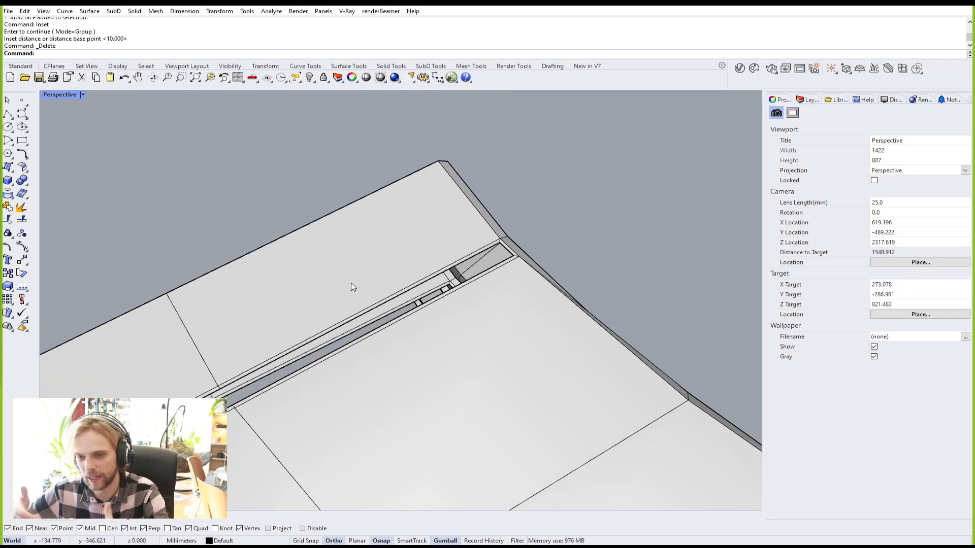
pyautogui.moveTo(438, 298); pyautogui.dragTo(397, 314, button='right')
pyautogui.scroll(4, 495, 321)
pyautogui.moveTo(452, 294); pyautogui.dragTo(432, 298, button='right')
pyautogui.scroll(4, 516, 286)
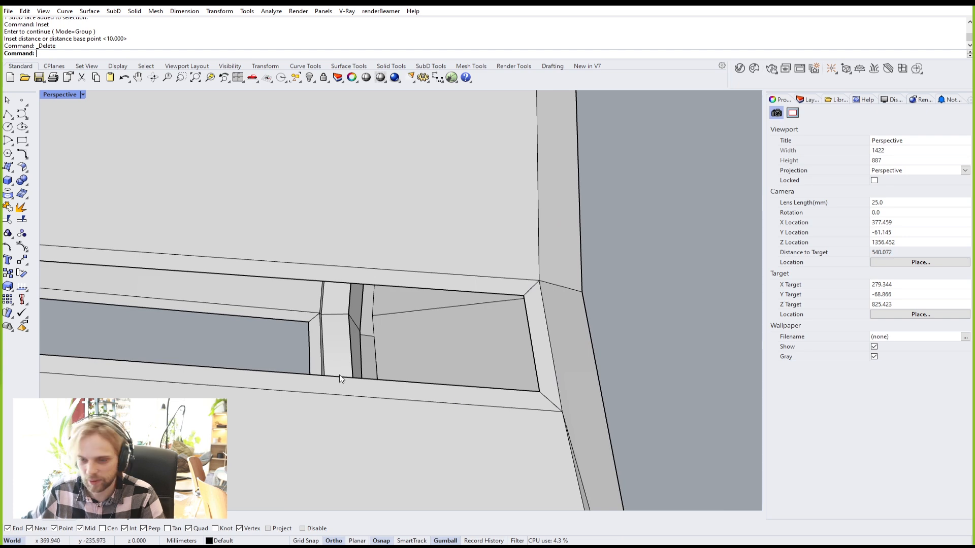
pyautogui.scroll(-4, 499, 274)
pyautogui.moveTo(500, 276); pyautogui.dragTo(376, 282, button='right')
pyautogui.scroll(6, 373, 281)
# Step: Select both slot edge loops and bridge them with the default options
pyautogui.doubleClick(424, 301)
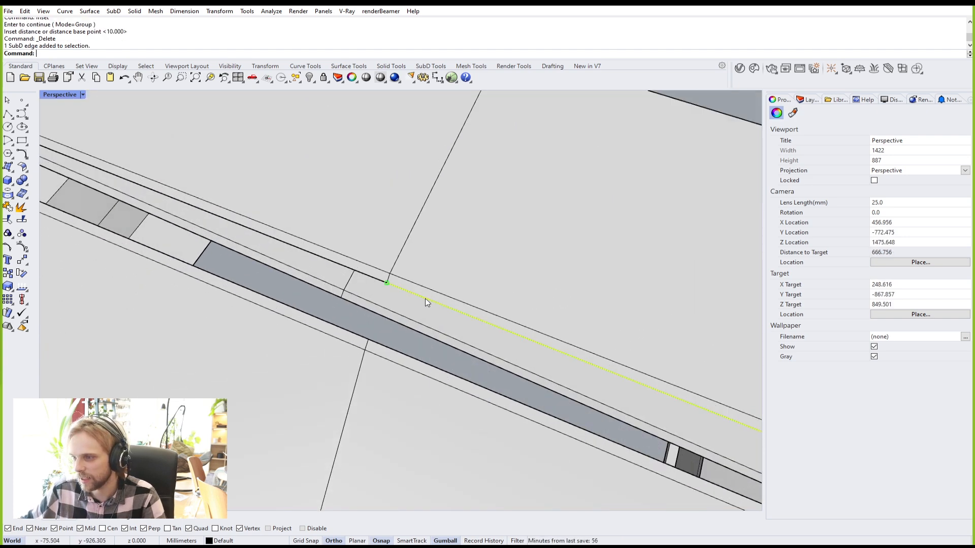
pyautogui.keyDown('ctrl'); pyautogui.keyDown('shift'); pyautogui.doubleClick(449, 345); pyautogui.keyUp('shift'); pyautogui.keyUp('ctrl')
pyautogui.scroll(-10, 448, 345)
pyautogui.moveTo(448, 345); pyautogui.dragTo(337, 265, button='right')
pyautogui.scroll(3, 337, 268)
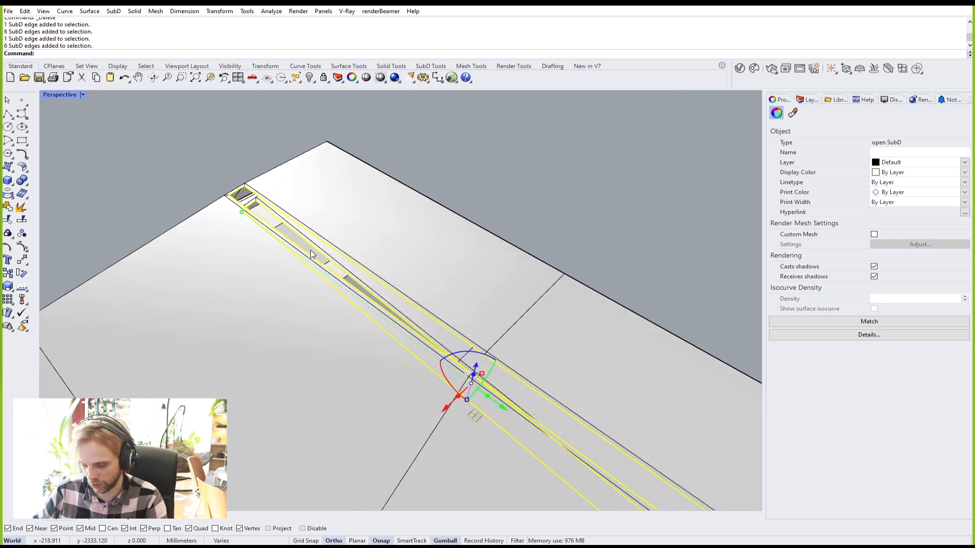
pyautogui.press('Return')
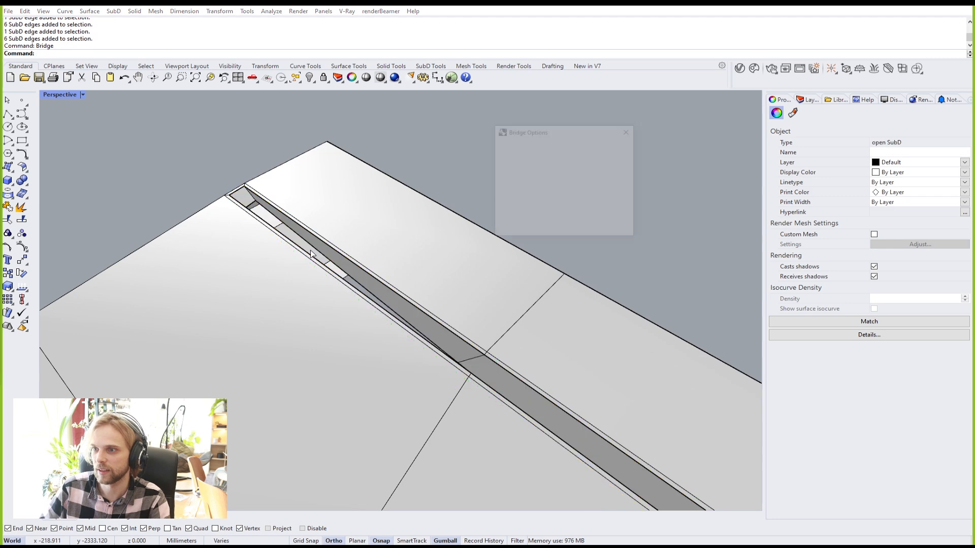
pyautogui.press('Return')
# Step: Toggle SubD smooth display and inspect the bridged slot walls from several angles
pyautogui.moveTo(435, 264); pyautogui.dragTo(601, 177, button='right')
pyautogui.press('Tab')
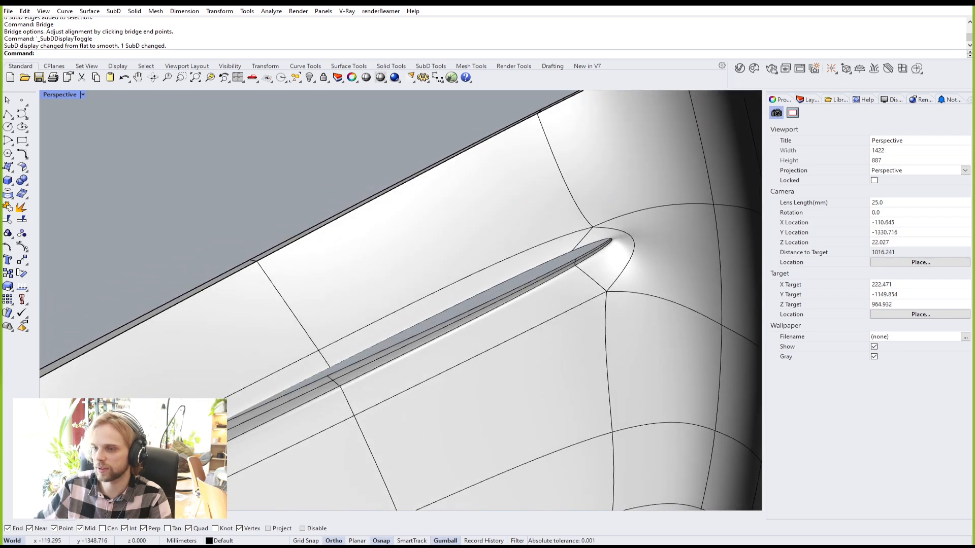
pyautogui.scroll(-5, 175, 374)
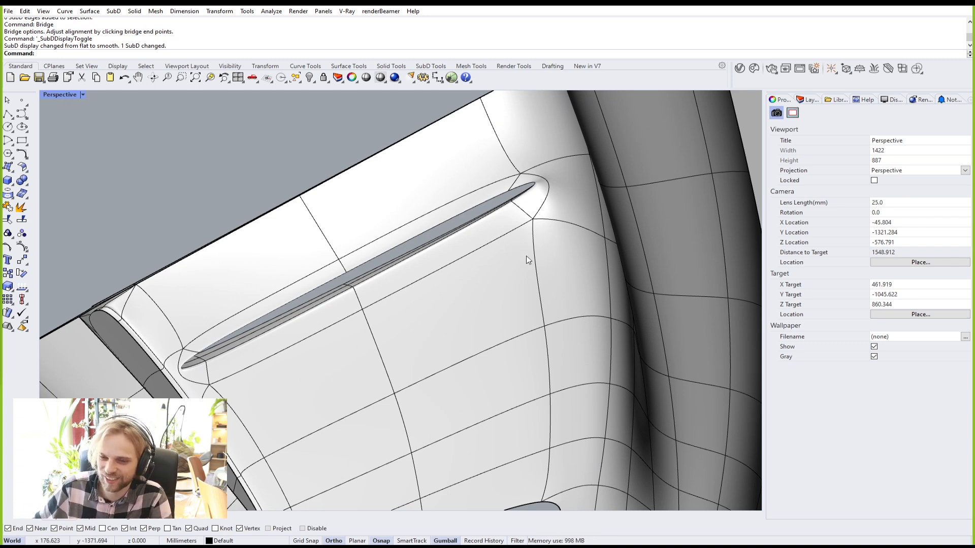
pyautogui.scroll(-4, 498, 257)
pyautogui.moveTo(498, 252); pyautogui.dragTo(456, 475, button='right')
pyautogui.scroll(4, 522, 387)
pyautogui.moveTo(522, 387); pyautogui.dragTo(416, 306, button='right')
pyautogui.scroll(6, 304, 183)
pyautogui.moveTo(310, 182); pyautogui.dragTo(357, 260, button='right')
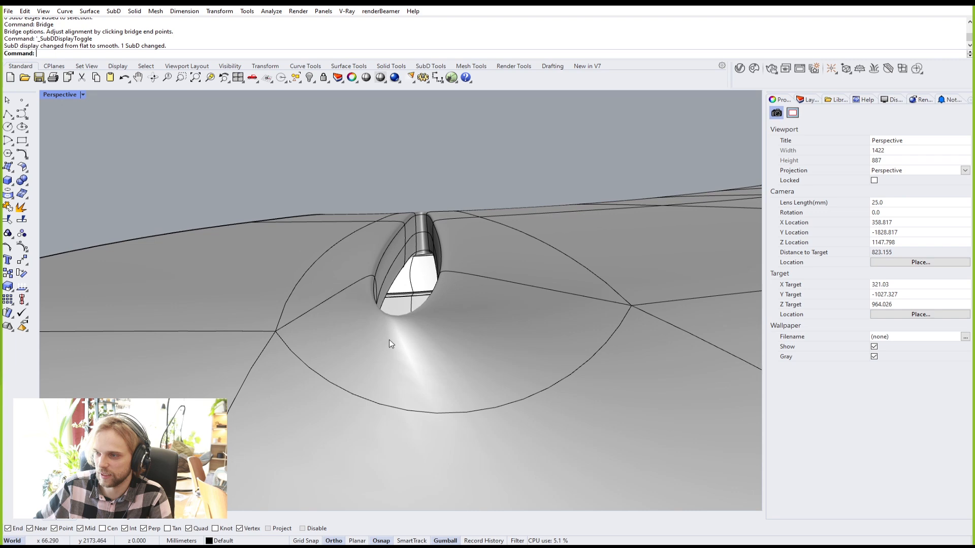
pyautogui.scroll(-4, 414, 326)
pyautogui.moveTo(412, 328); pyautogui.dragTo(307, 313, button='right')
pyautogui.keyDown('shift'); pyautogui.moveTo(307, 313); pyautogui.dragTo(450, 324, button='right'); pyautogui.keyUp('shift')
pyautogui.scroll(5, 300, 284)
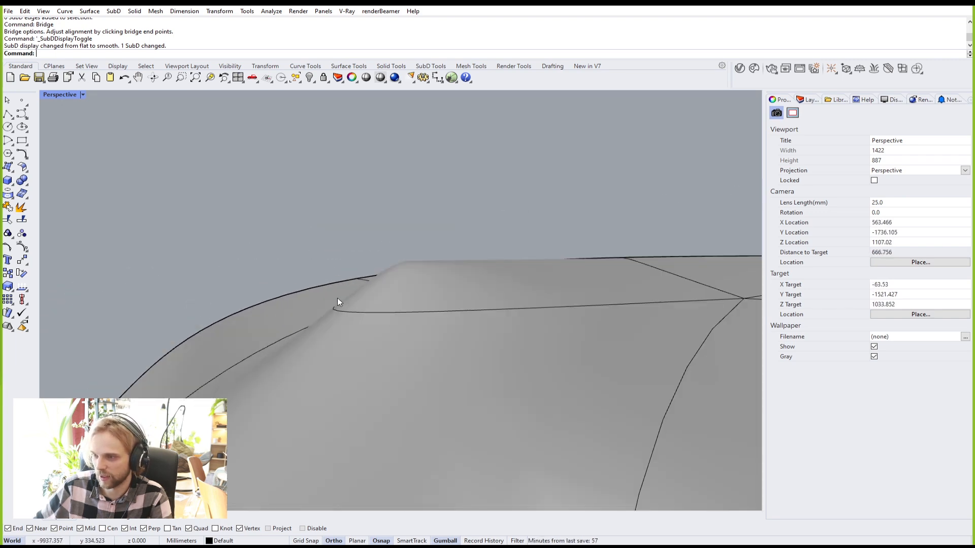
pyautogui.scroll(-2, 378, 332)
pyautogui.moveTo(365, 320); pyautogui.dragTo(684, 291, button='right')
pyautogui.press('Tab')
pyautogui.scroll(6, 684, 291)
pyautogui.moveTo(565, 282); pyautogui.dragTo(625, 320, button='right')
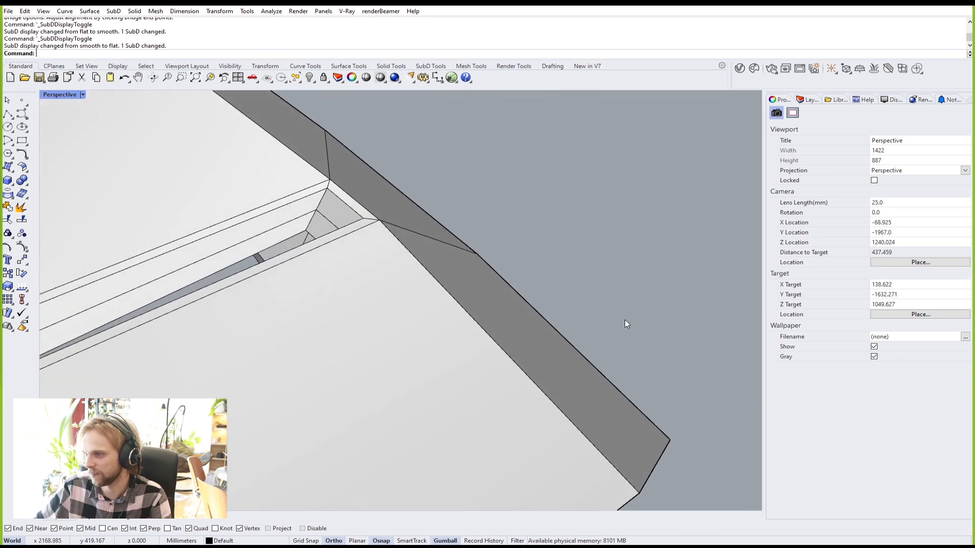
pyautogui.scroll(8, 312, 193)
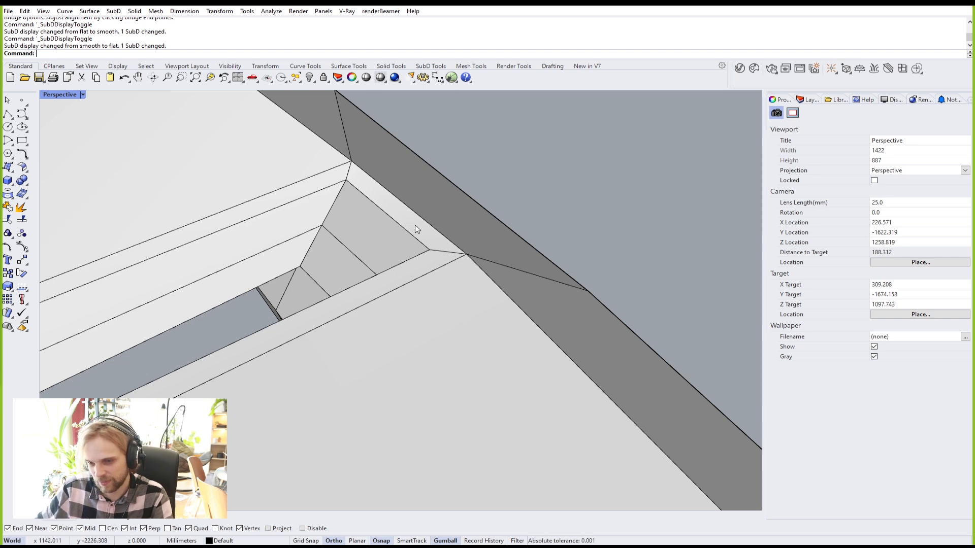
pyautogui.scroll(-5, 470, 249)
pyautogui.moveTo(453, 296); pyautogui.dragTo(575, 232, button='right')
pyautogui.moveTo(351, 330); pyautogui.dragTo(513, 353, button='right')
pyautogui.keyDown('shift'); pyautogui.moveTo(284, 342); pyautogui.dragTo(539, 399, button='right'); pyautogui.keyUp('shift')
pyautogui.press('Tab')
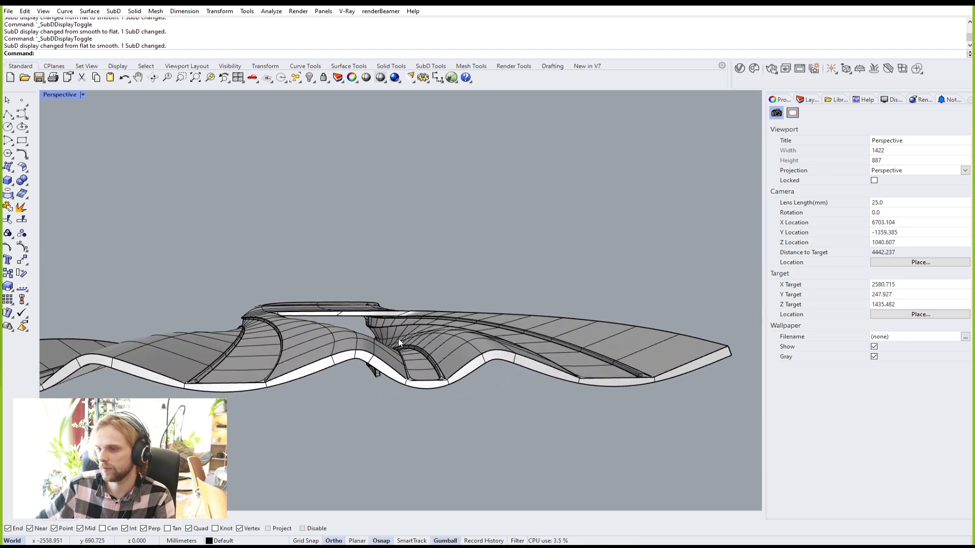
# Step: Copy the SubD shell straight upward and flip the copy 180 degrees
pyautogui.click(414, 341)
pyautogui.scroll(-5, 414, 341)
pyautogui.moveTo(413, 342)
pyautogui.mouseDown(button='right')
pyautogui.moveTo(398, 328)
pyautogui.moveTo(397, 338)
pyautogui.mouseUp(button='right')
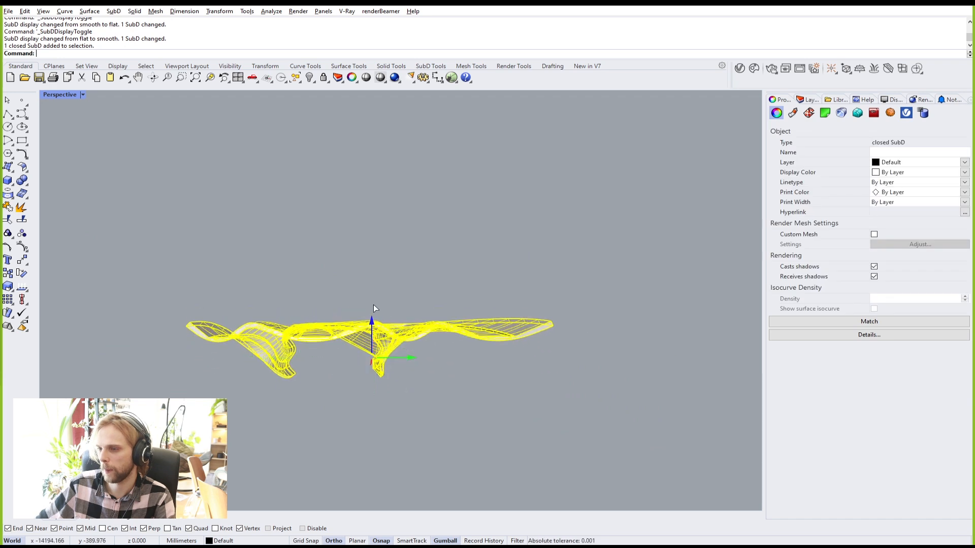
pyautogui.moveTo(374, 318); pyautogui.dragTo(372, 224)
pyautogui.press('alt')
pyautogui.moveTo(351, 295); pyautogui.dragTo(449, 206)
# Step: Raise the upper shell higher above the original
pyautogui.click(596, 250)
pyautogui.moveTo(596, 250); pyautogui.dragTo(420, 257, button='right')
pyautogui.click(420, 257)
pyautogui.moveTo(408, 243); pyautogui.dragTo(408, 212)
pyautogui.click(380, 178)
pyautogui.moveTo(351, 274); pyautogui.dragTo(403, 282, button='right')
pyautogui.scroll(6, 444, 294)
pyautogui.scroll(-2, 440, 293)
pyautogui.moveTo(398, 331); pyautogui.dragTo(467, 357, button='right')
# Step: Rotate the upper shell another 180 degrees and view both shells from below
pyautogui.click(481, 323)
pyautogui.moveTo(481, 321); pyautogui.dragTo(391, 355, button='right')
pyautogui.moveTo(382, 325); pyautogui.dragTo(544, 286)
pyautogui.click(491, 214)
pyautogui.moveTo(395, 329); pyautogui.dragTo(586, 325, button='right')
pyautogui.scroll(2, 586, 328)
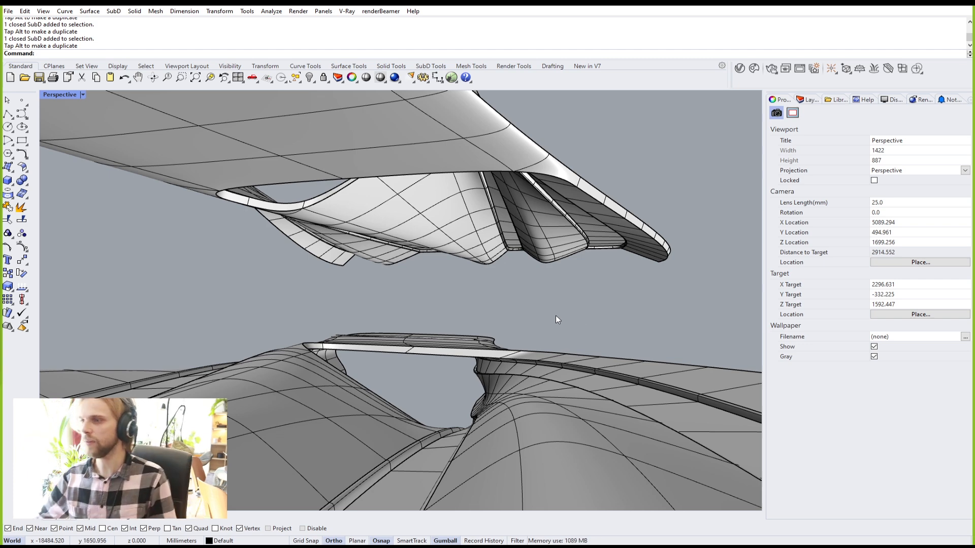
pyautogui.moveTo(553, 340); pyautogui.dragTo(565, 360, button='right')
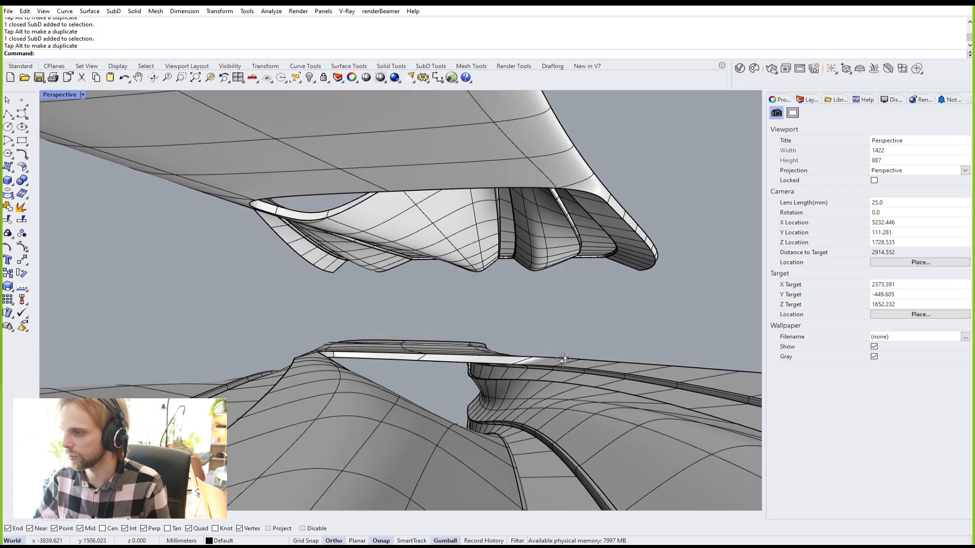